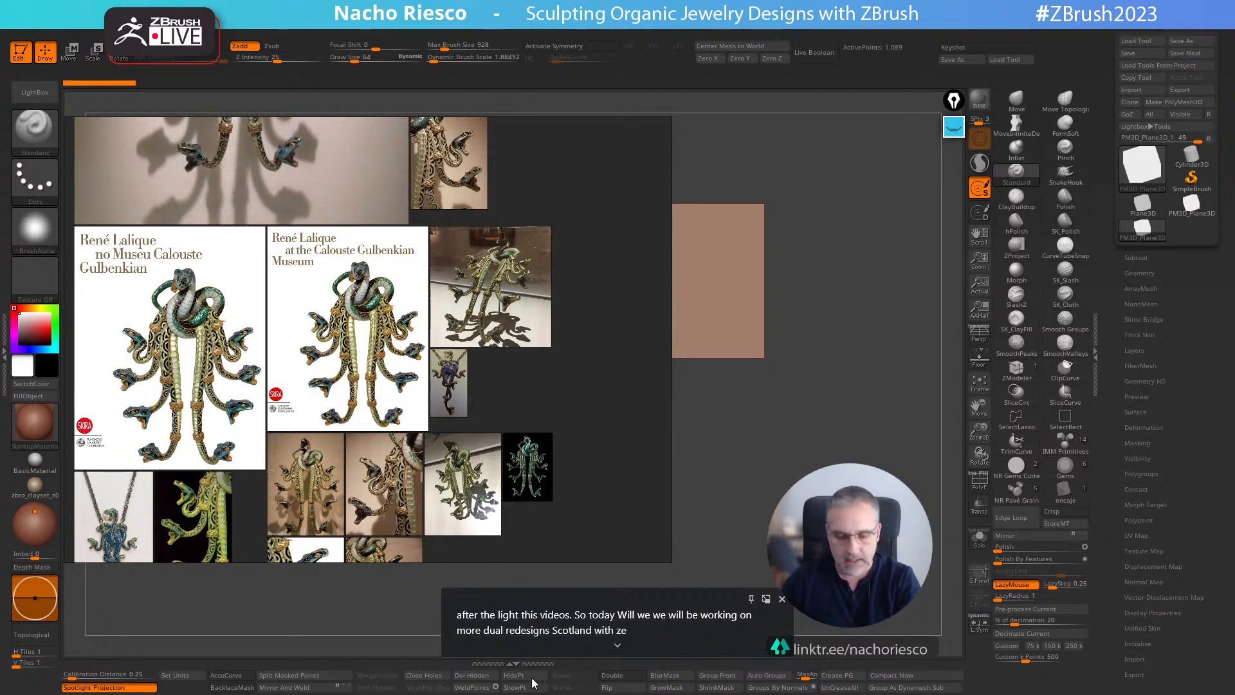
# - Close the live captions overlay and examine the serpents' knot, bodies and heads on the Portuguese René Lalique cover image
pyautogui.click(781, 599)
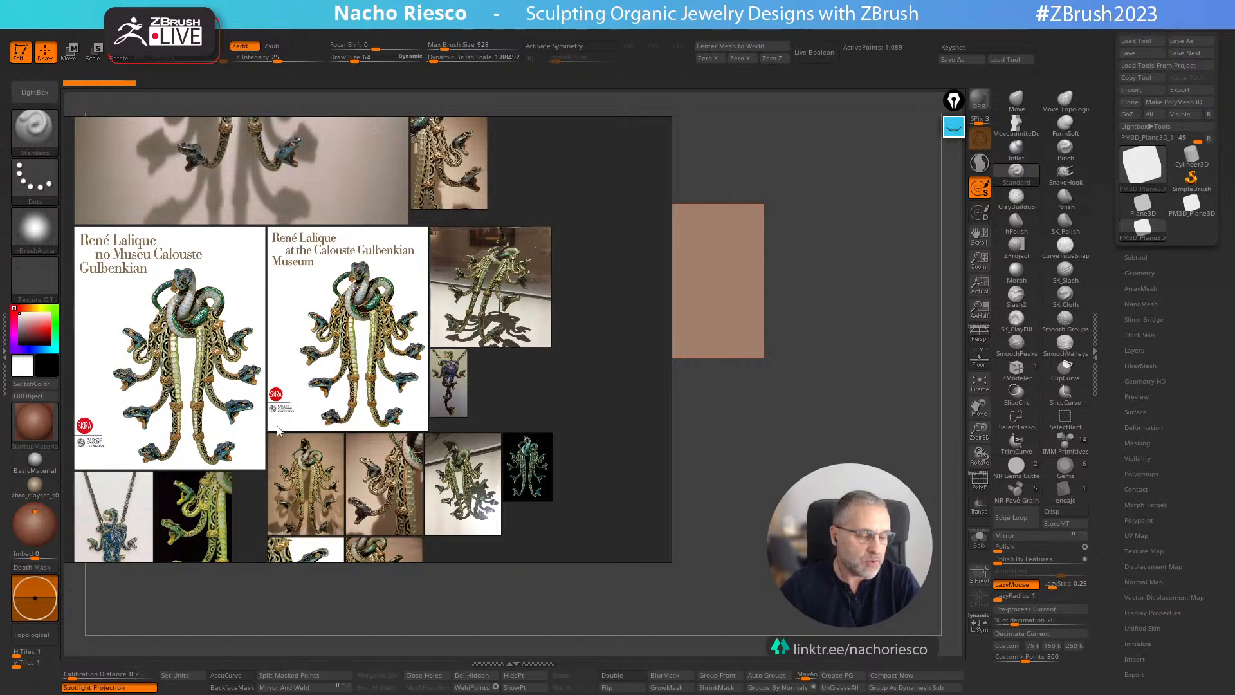
pyautogui.scroll(3, 197, 405)
pyautogui.moveTo(194, 404); pyautogui.dragTo(321, 425, button='middle')
pyautogui.scroll(2, 328, 427)
pyautogui.scroll(-1, 316, 398)
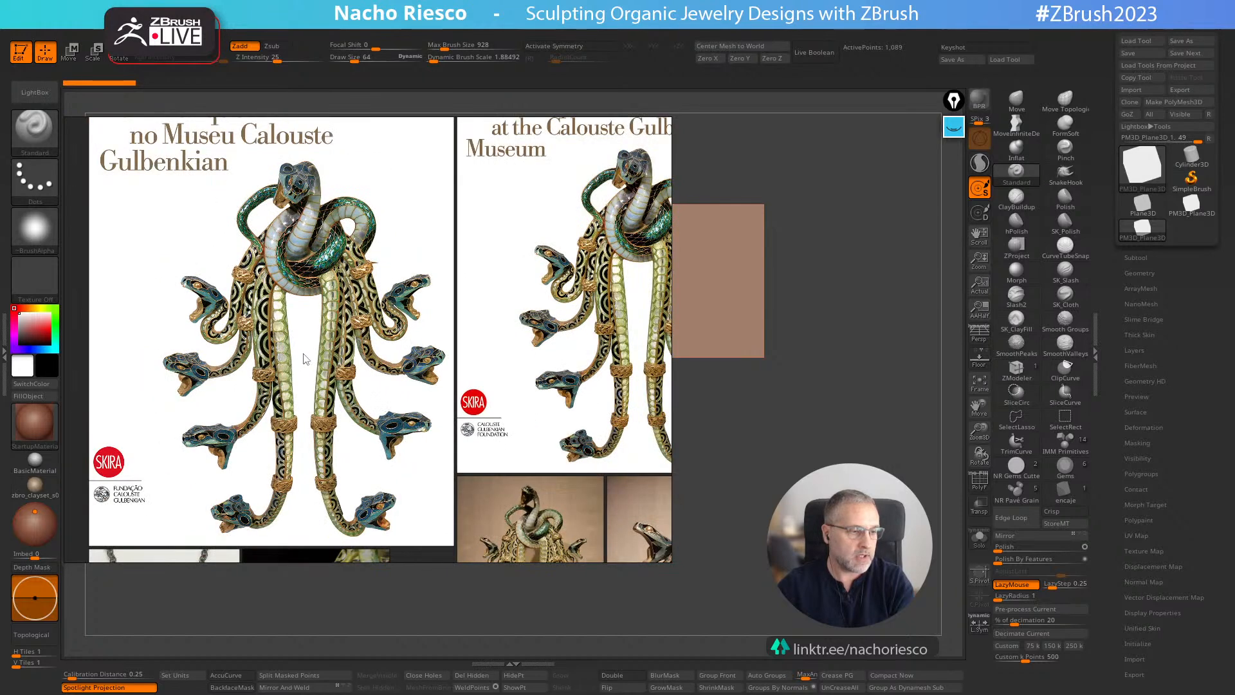
pyautogui.moveTo(291, 213); pyautogui.dragTo(295, 259, button='middle')
pyautogui.scroll(2, 287, 234)
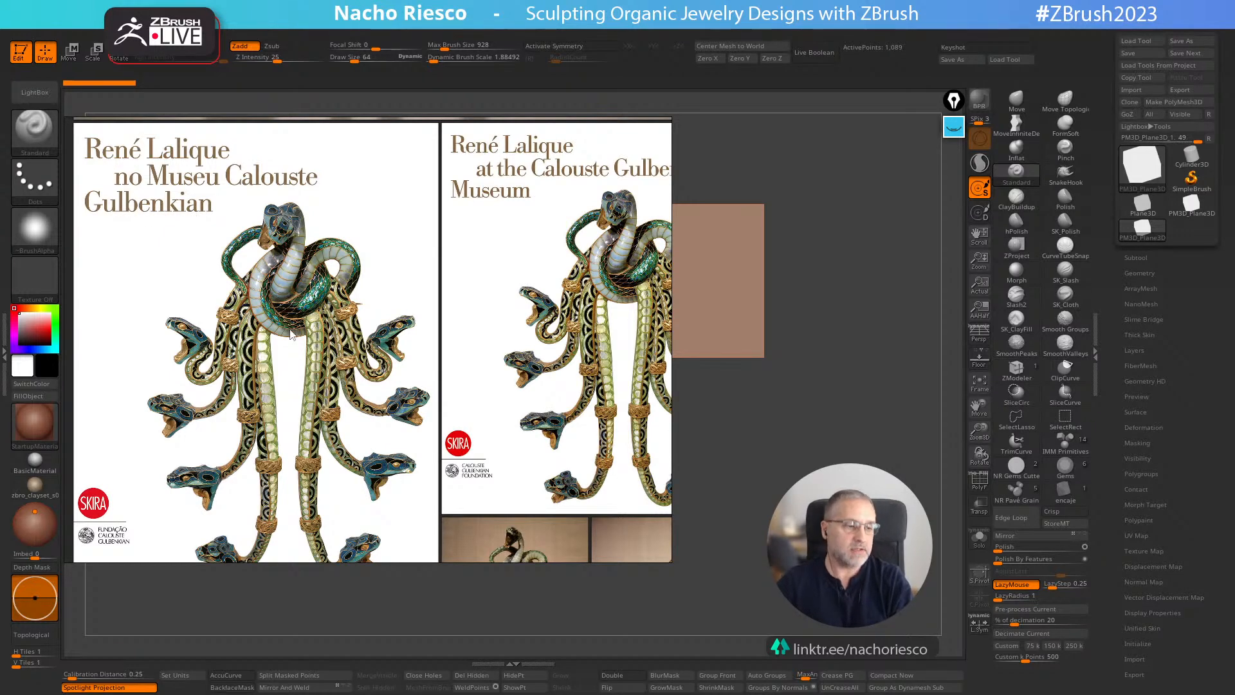
pyautogui.scroll(-2, 296, 333)
pyautogui.scroll(2, 299, 351)
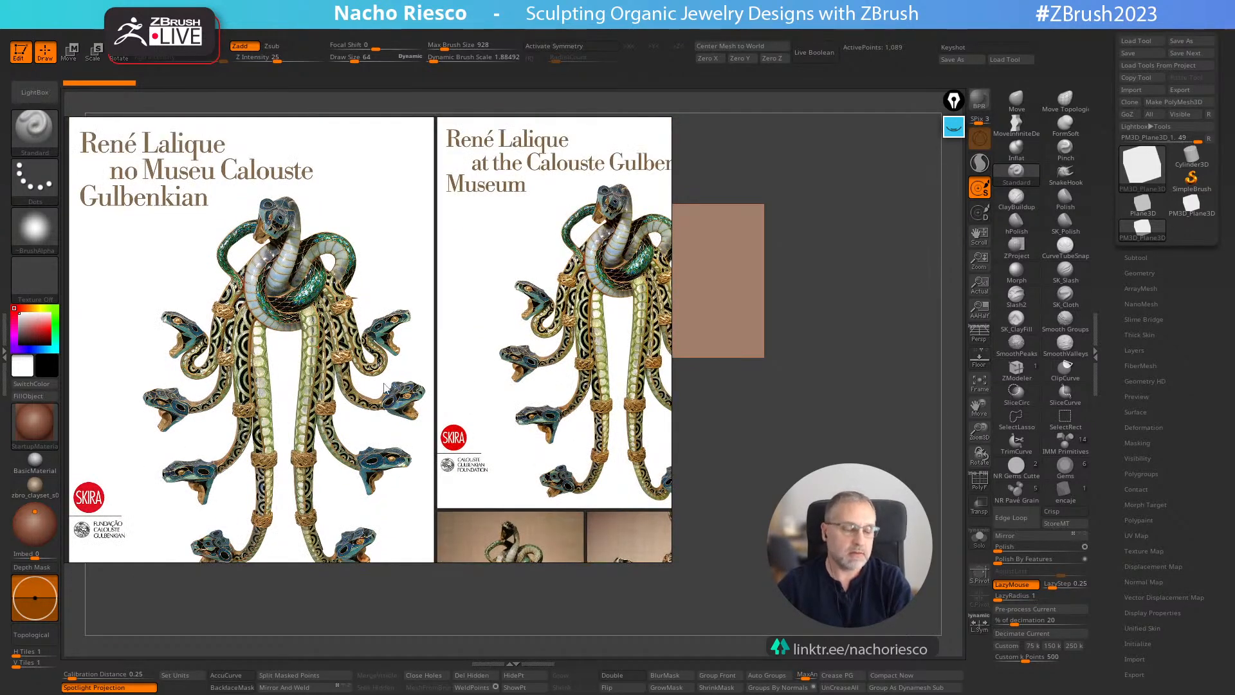
pyautogui.scroll(2, 389, 405)
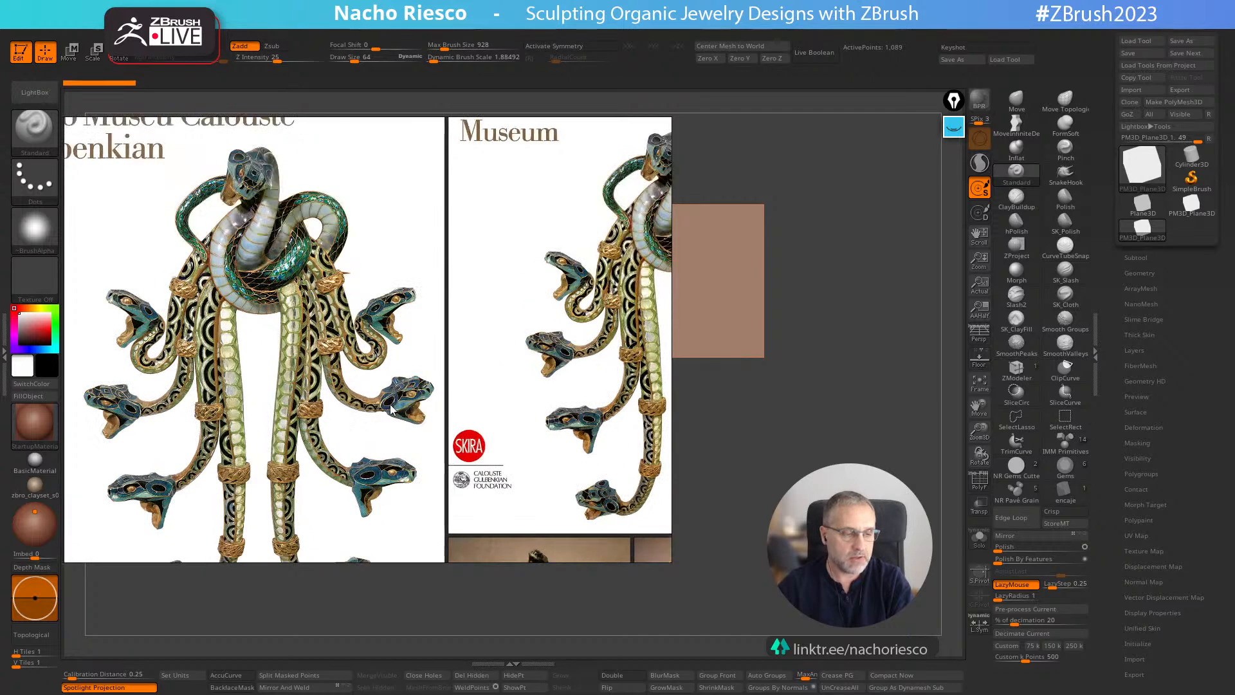
pyautogui.scroll(-2, 392, 415)
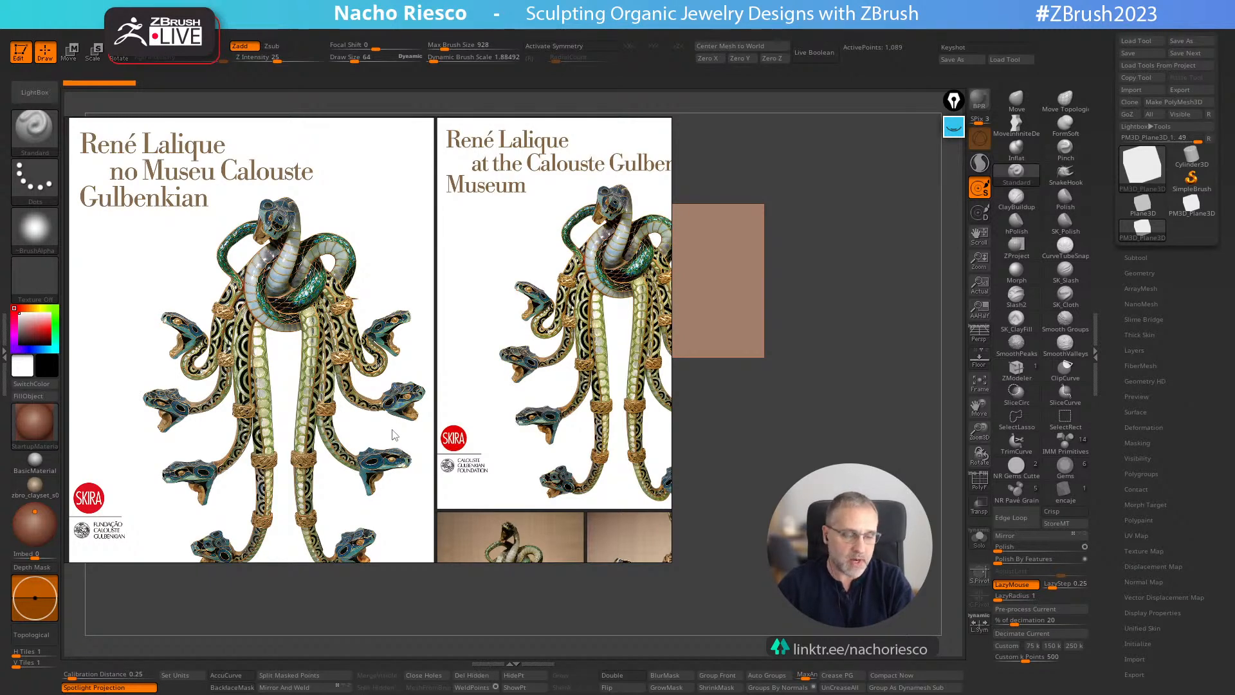
pyautogui.scroll(-2, 341, 438)
pyautogui.scroll(2, 341, 438)
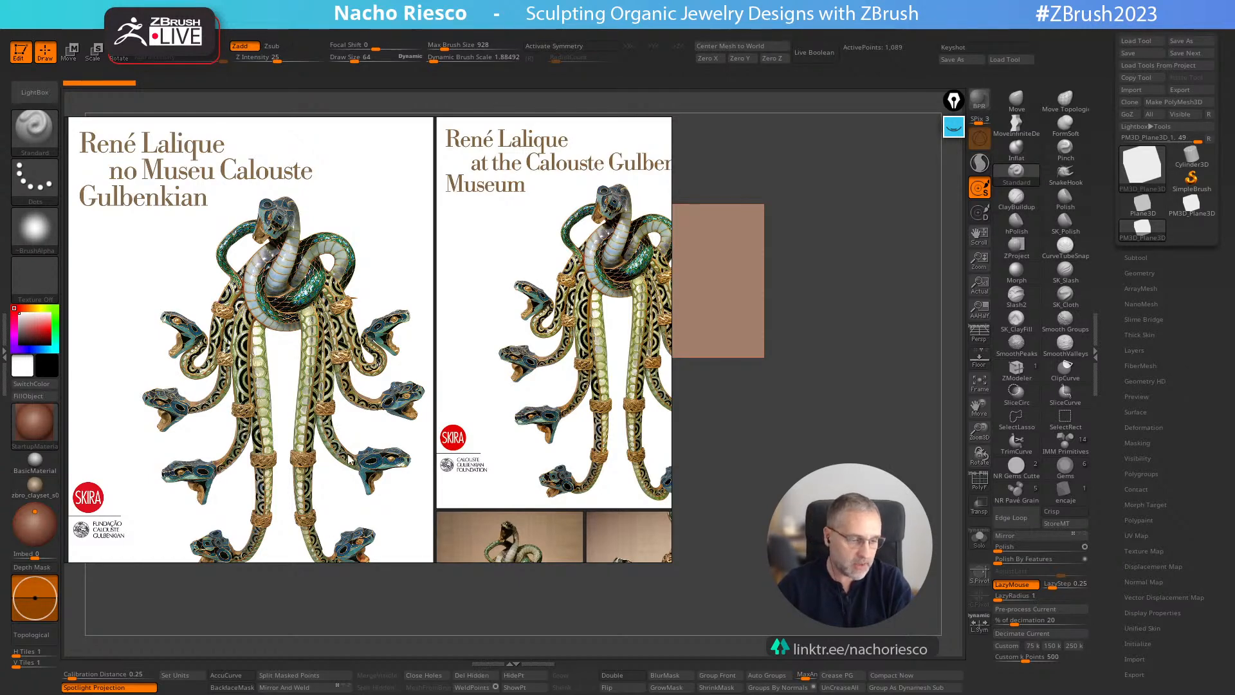
pyautogui.scroll(2, 351, 458)
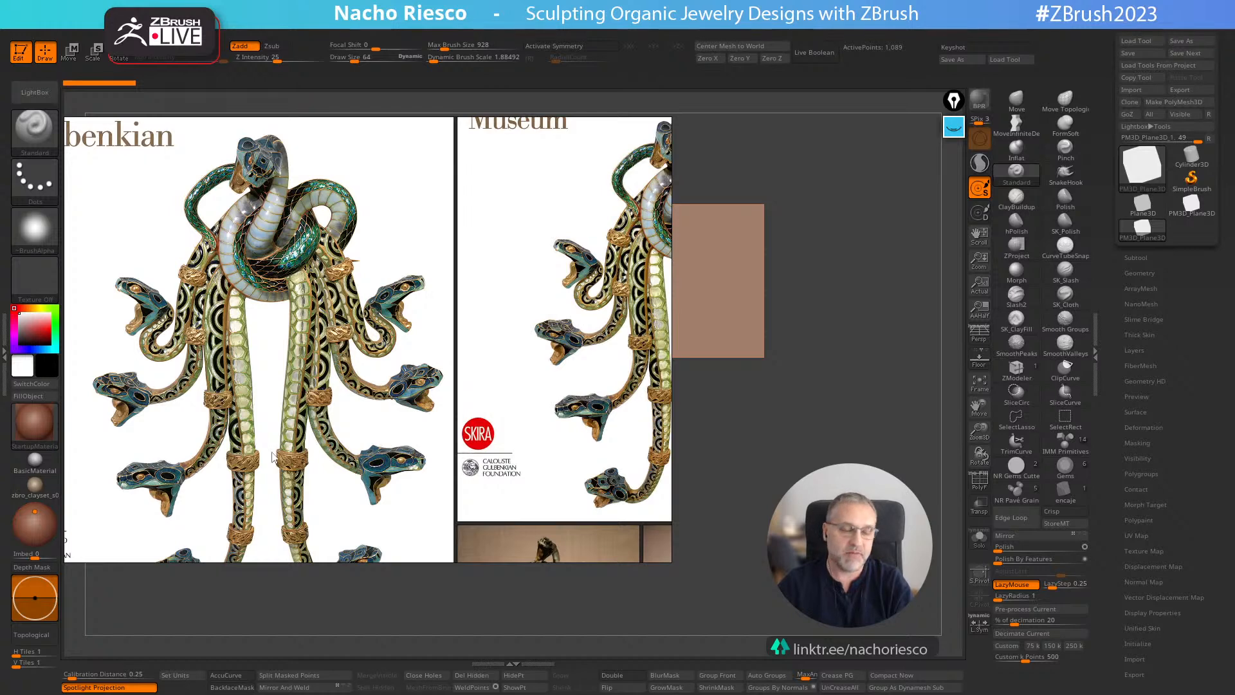
pyautogui.scroll(-2, 273, 458)
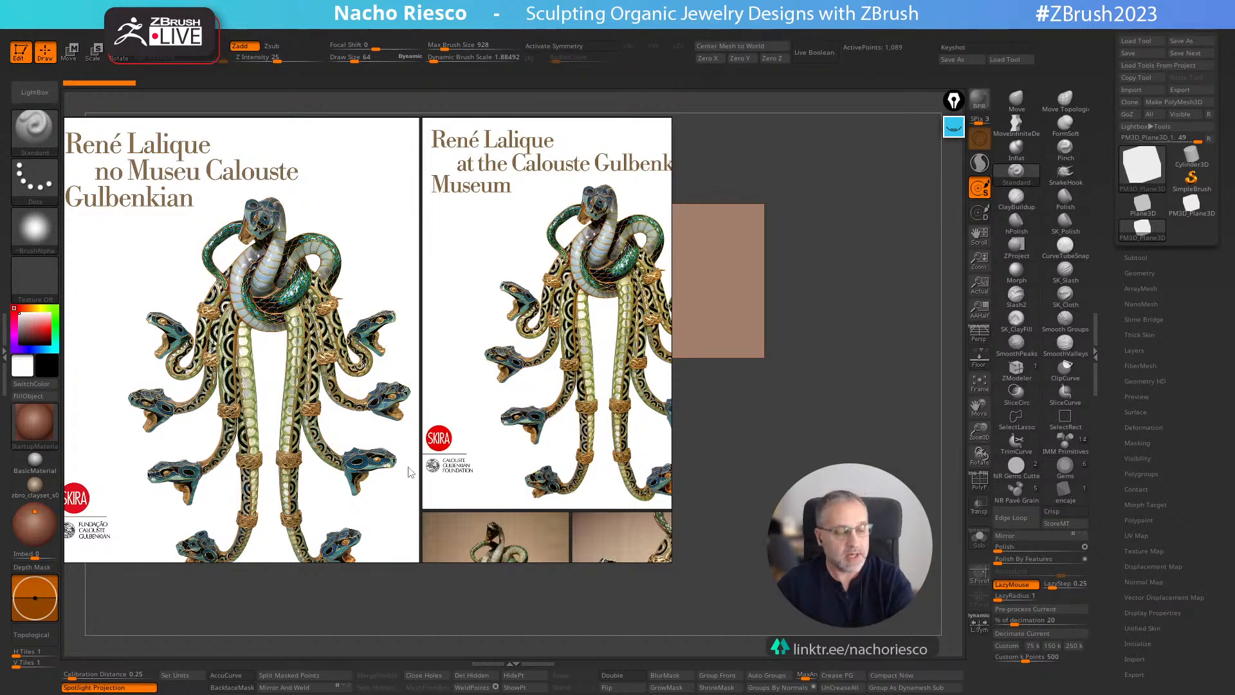
pyautogui.scroll(-2, 418, 454)
pyautogui.scroll(2, 415, 366)
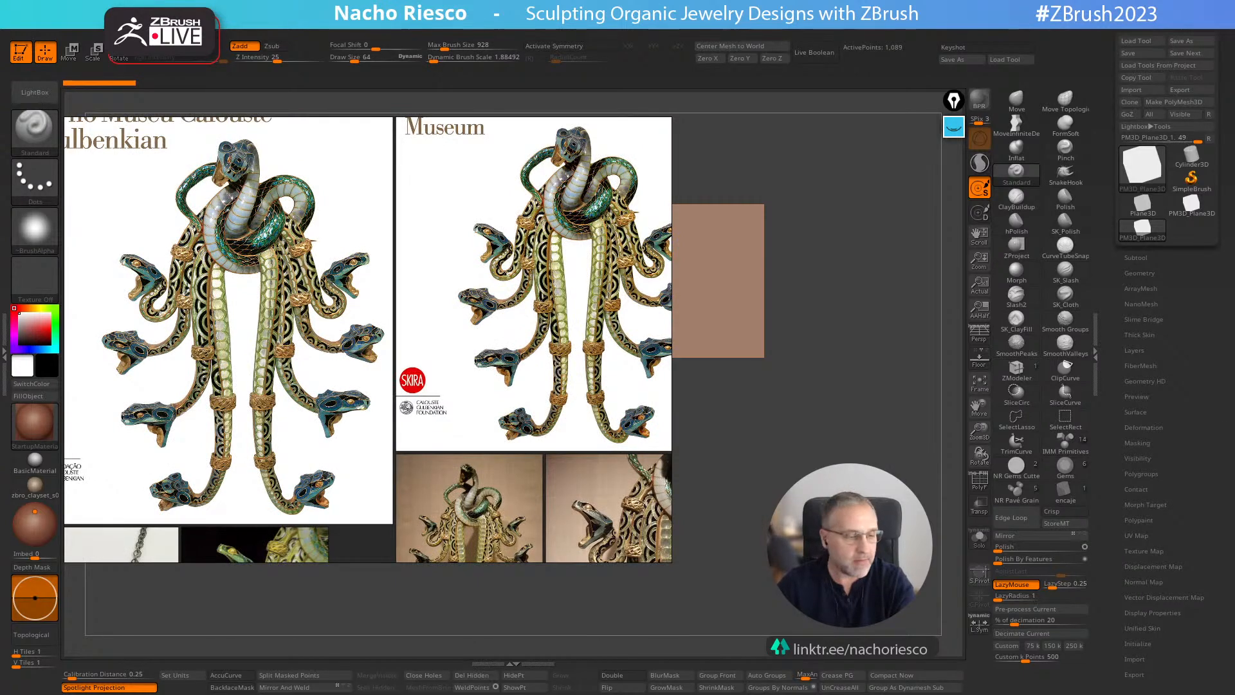
# - Examine the remaining serpent ornament references, especially the angled museum photo with strong shadows on the white wall
pyautogui.scroll(-2, 540, 407)
pyautogui.scroll(-3, 541, 406)
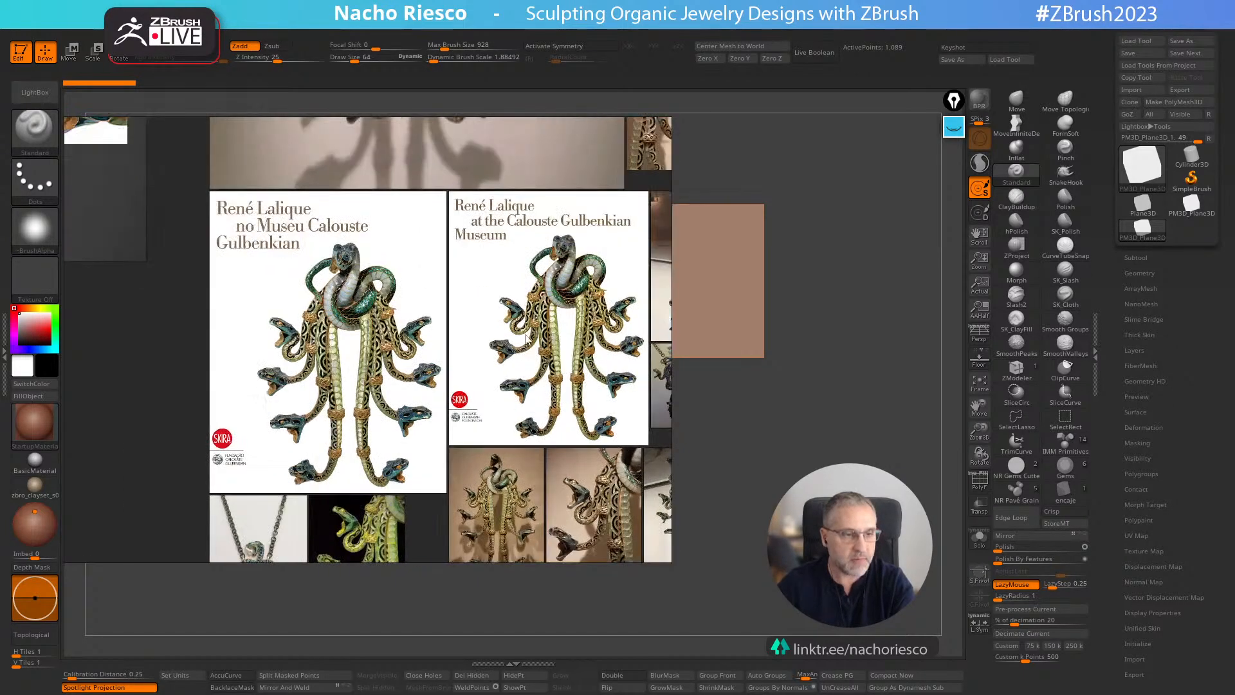
pyautogui.scroll(3, 505, 364)
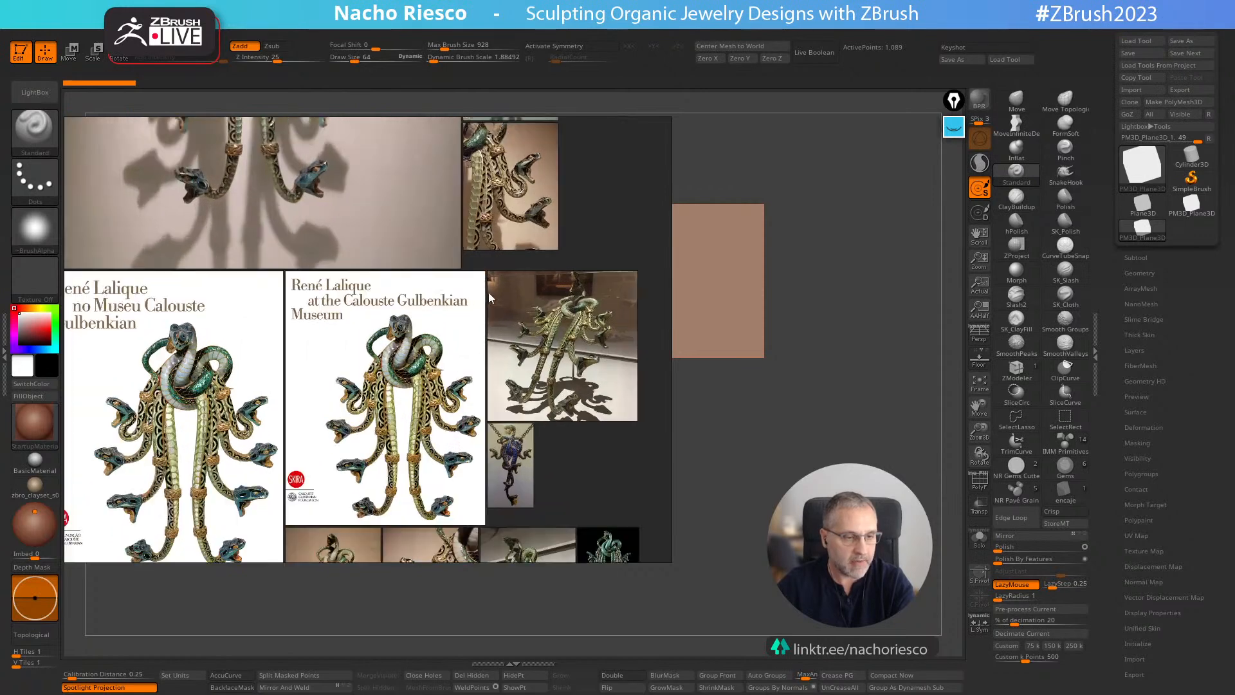
pyautogui.scroll(-1, 514, 364)
pyautogui.moveTo(533, 418); pyautogui.dragTo(530, 318, button='middle')
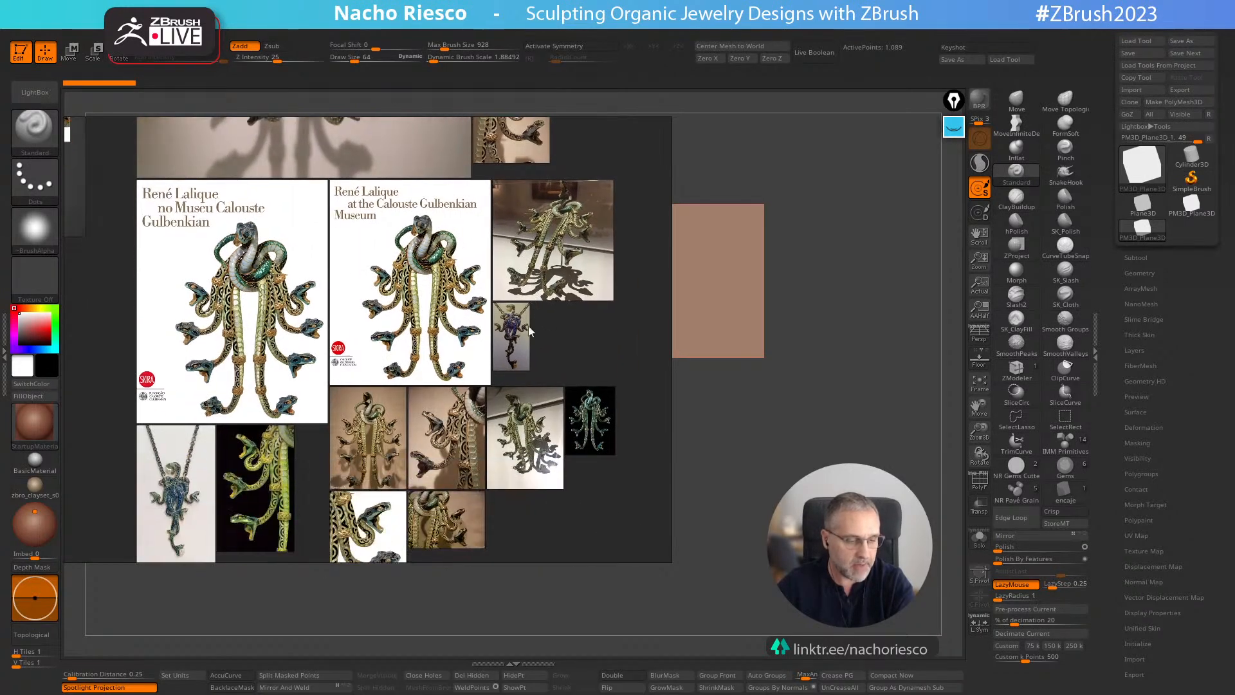
pyautogui.moveTo(499, 363); pyautogui.dragTo(503, 358, button='middle')
pyautogui.scroll(1, 508, 422)
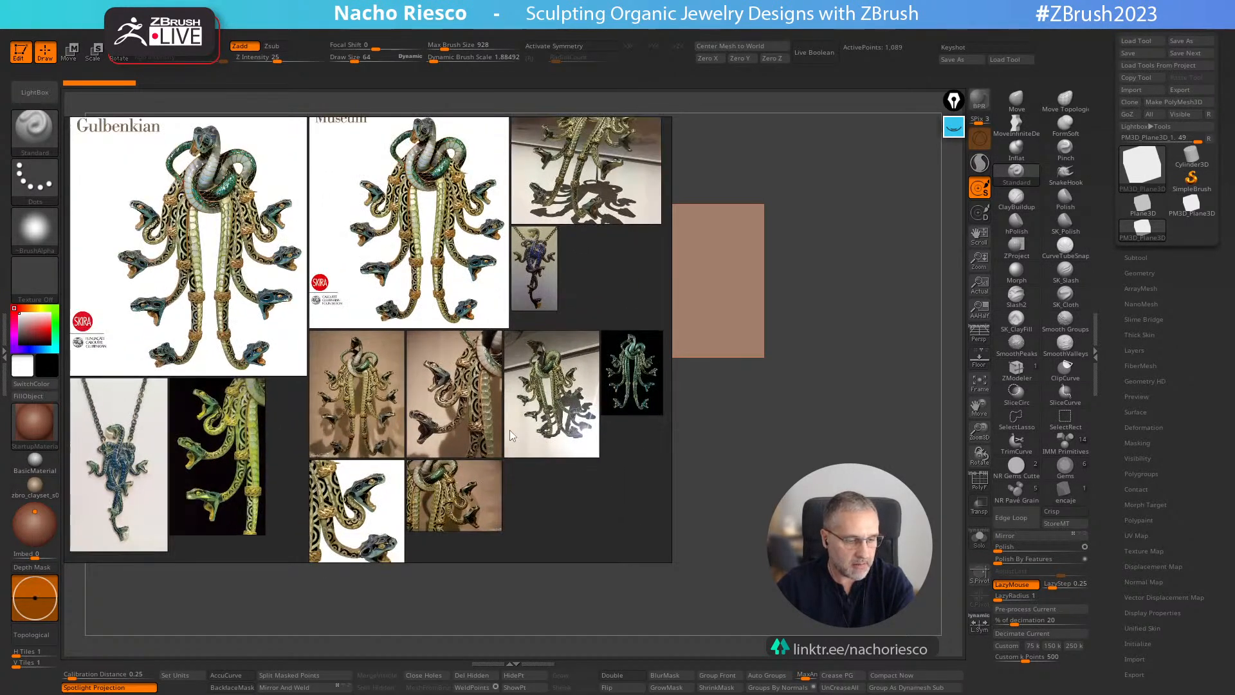
pyautogui.scroll(4, 517, 427)
pyautogui.scroll(3, 581, 407)
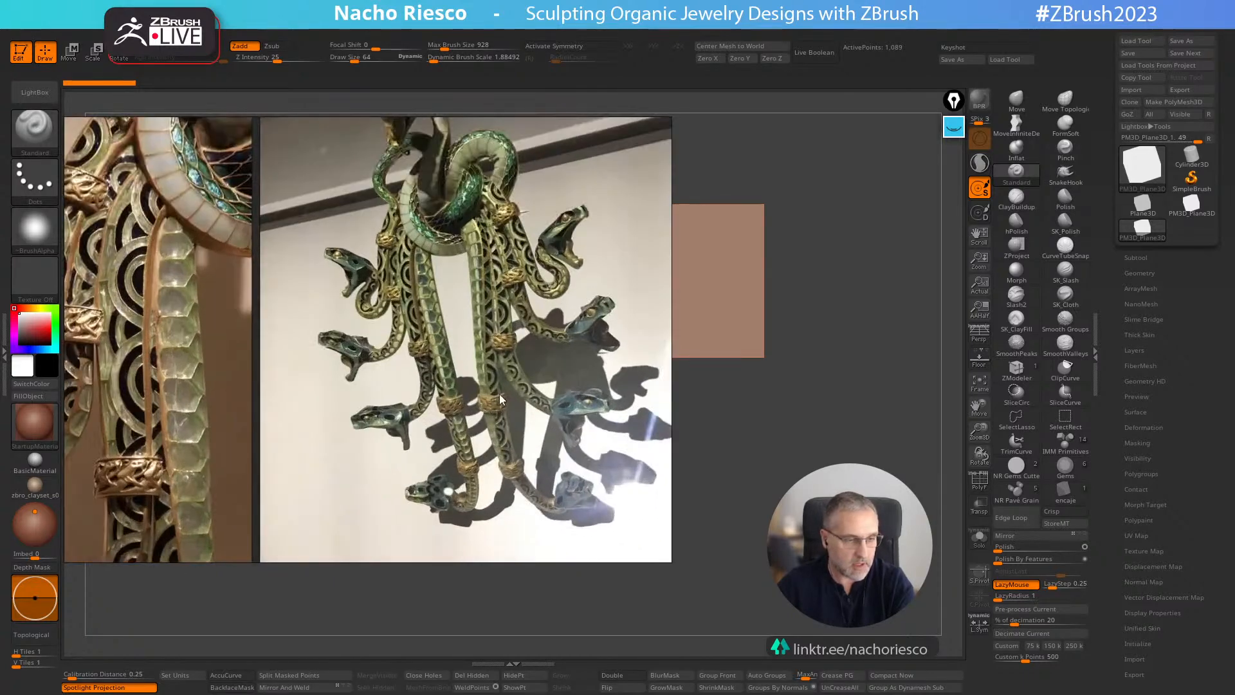
pyautogui.moveTo(484, 270); pyautogui.dragTo(450, 328, button='middle')
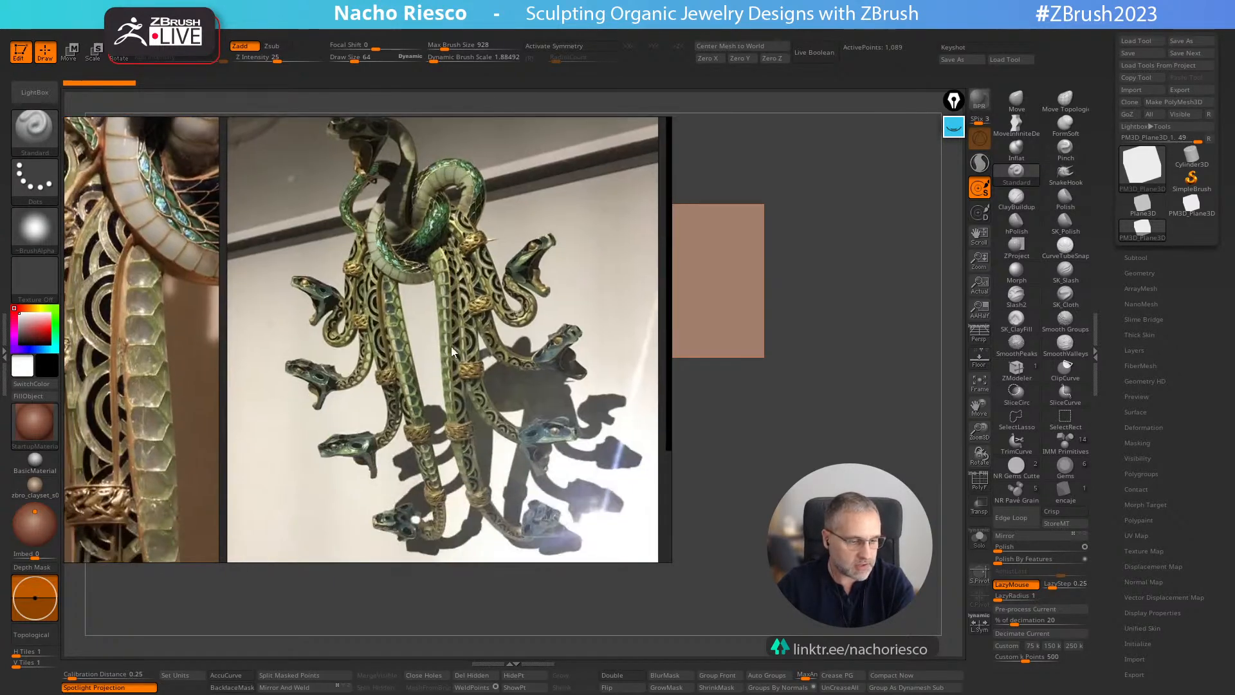
pyautogui.scroll(-2, 452, 414)
pyautogui.scroll(-2, 453, 418)
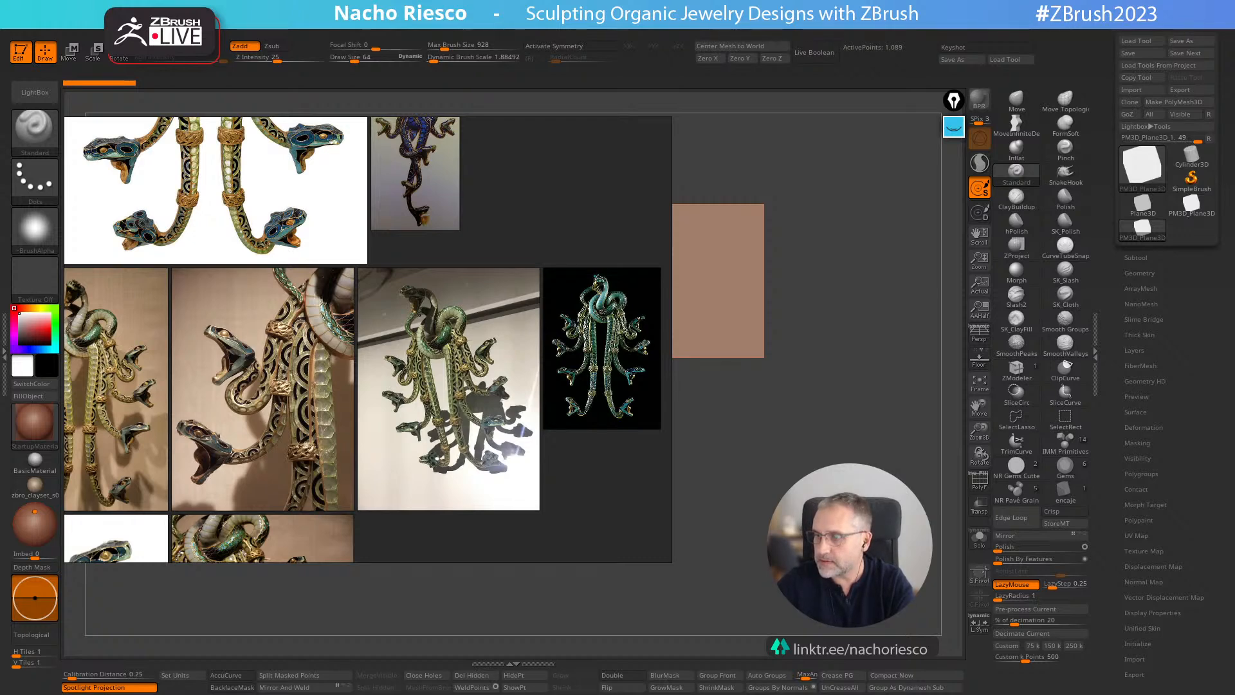
# - Bring the browser with the museum's 'Serpents' corsage ornament page on screen, view its introduction, and move it clear of the references
pyautogui.moveTo(1234, 193); pyautogui.dragTo(569, 136)
pyautogui.scroll(3, 684, 339)
pyautogui.scroll(1, 469, 340)
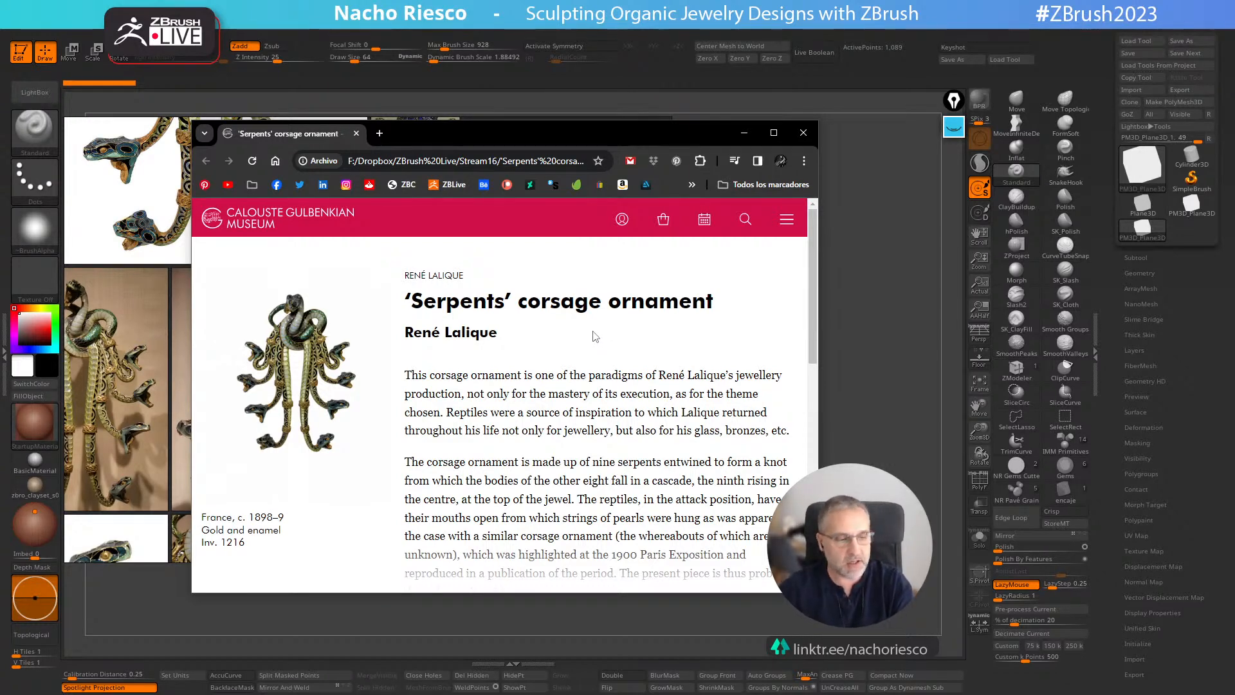
pyautogui.moveTo(551, 133); pyautogui.dragTo(405, 315)
# - Examine the upper reference photos, including the close-up of the open-mouthed serpent head and the gold bands on the bodies
pyautogui.scroll(2, 270, 303)
pyautogui.moveTo(216, 275); pyautogui.dragTo(358, 217, button='middle')
pyautogui.moveTo(316, 302); pyautogui.dragTo(199, 283, button='middle')
pyautogui.scroll(-3, 283, 333)
pyautogui.moveTo(372, 270); pyautogui.dragTo(459, 292, button='middle')
pyautogui.moveTo(278, 328); pyautogui.dragTo(445, 437, button='middle')
pyautogui.moveTo(440, 247); pyautogui.dragTo(354, 467, button='middle')
pyautogui.moveTo(474, 360); pyautogui.dragTo(229, 370, button='middle')
pyautogui.moveTo(420, 397); pyautogui.dragTo(252, 495, button='middle')
pyautogui.moveTo(483, 381); pyautogui.dragTo(490, 452, button='middle')
pyautogui.moveTo(369, 335); pyautogui.dragTo(431, 490, button='middle')
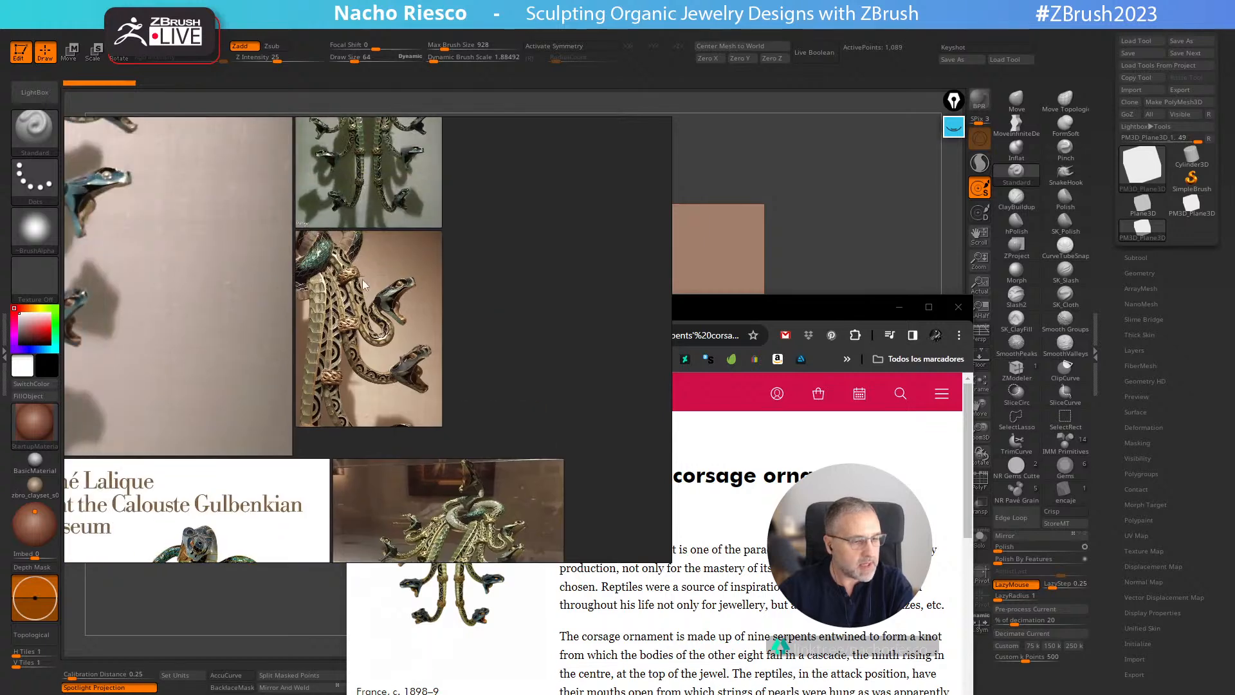
pyautogui.scroll(5, 363, 282)
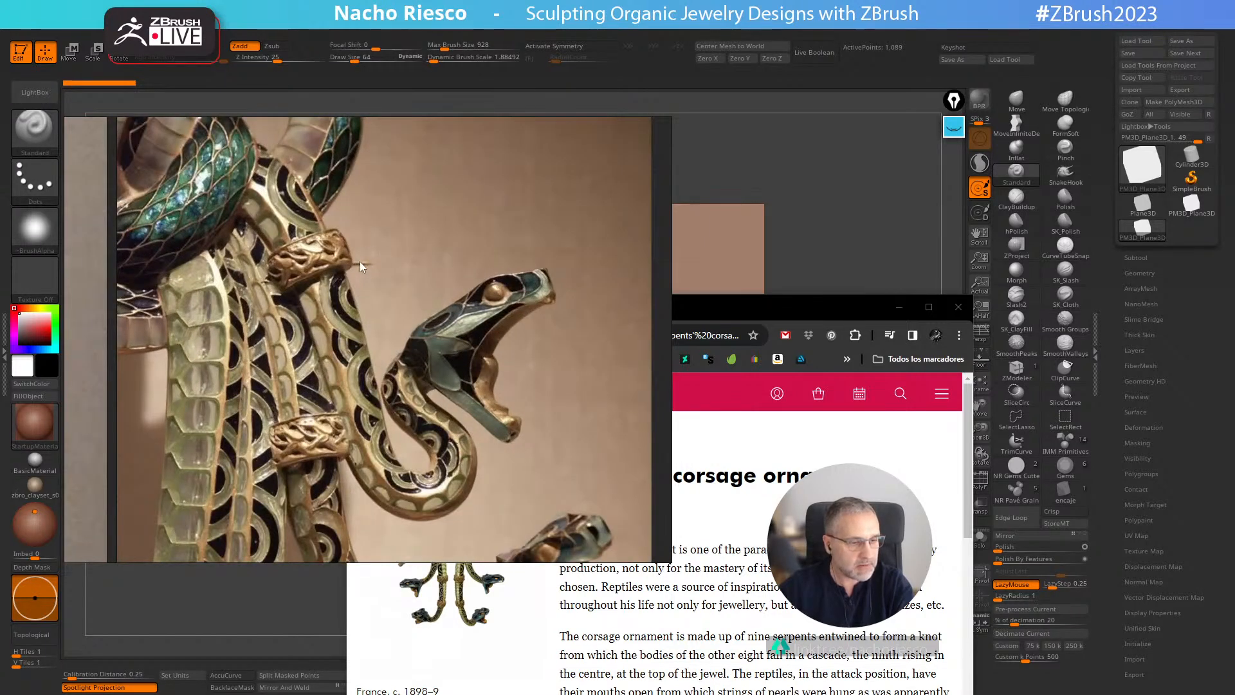
pyautogui.scroll(-6, 367, 270)
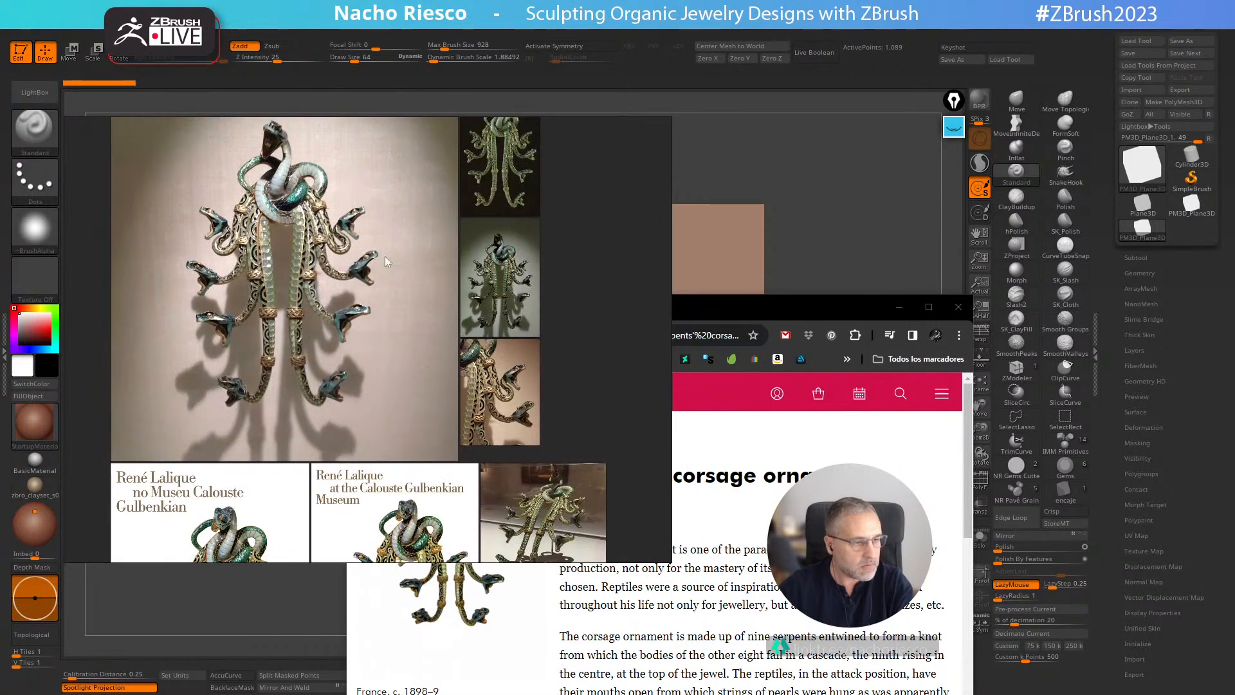
# - Study the lower reference photos for the serpent heads, the patterned bodies and the central knot from an angle
pyautogui.scroll(-5, 404, 322)
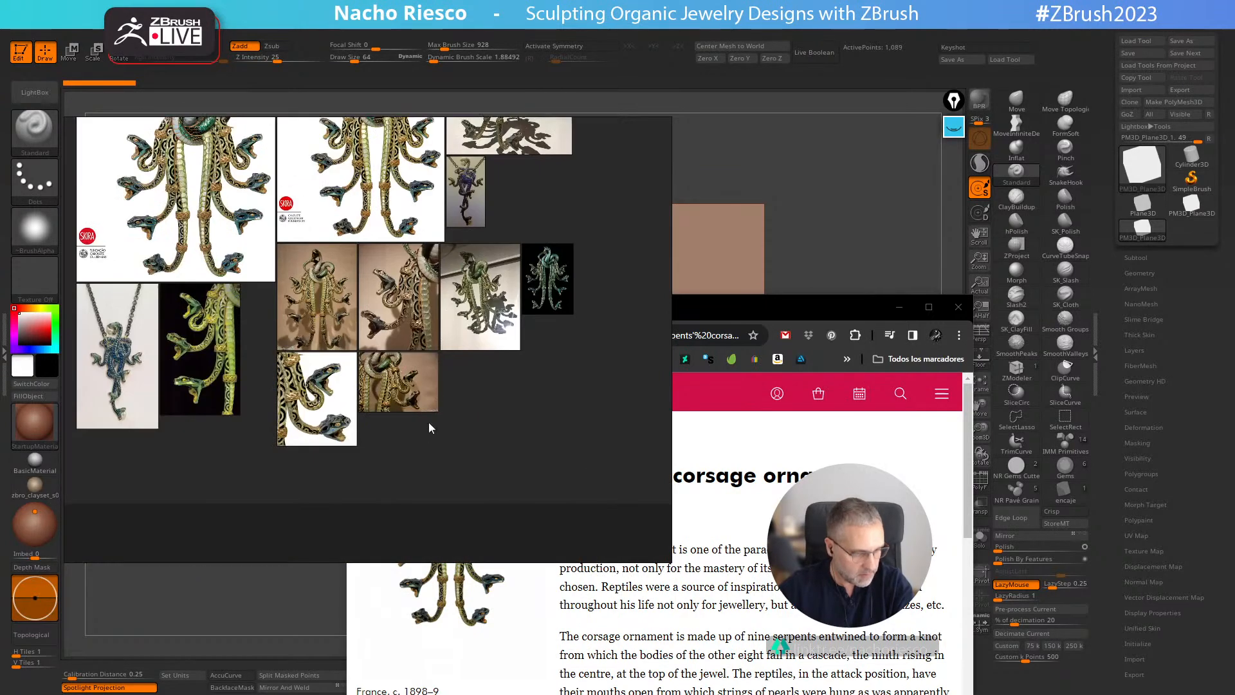
pyautogui.scroll(4, 364, 341)
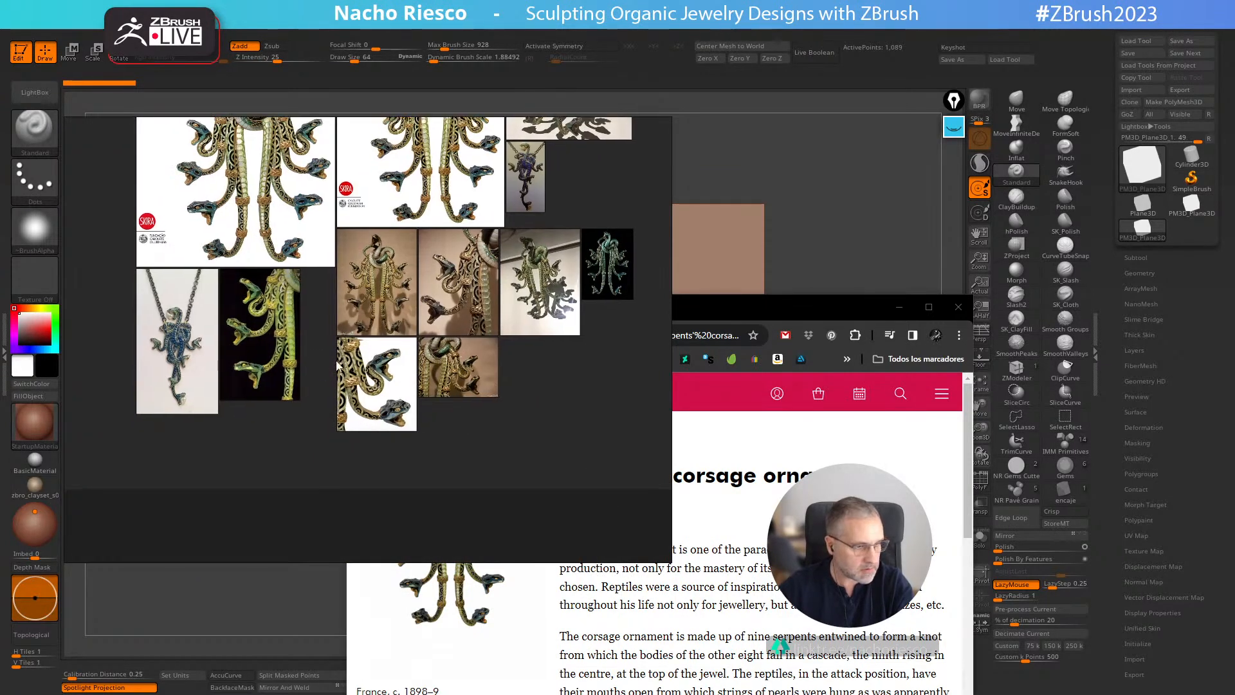
pyautogui.scroll(3, 363, 336)
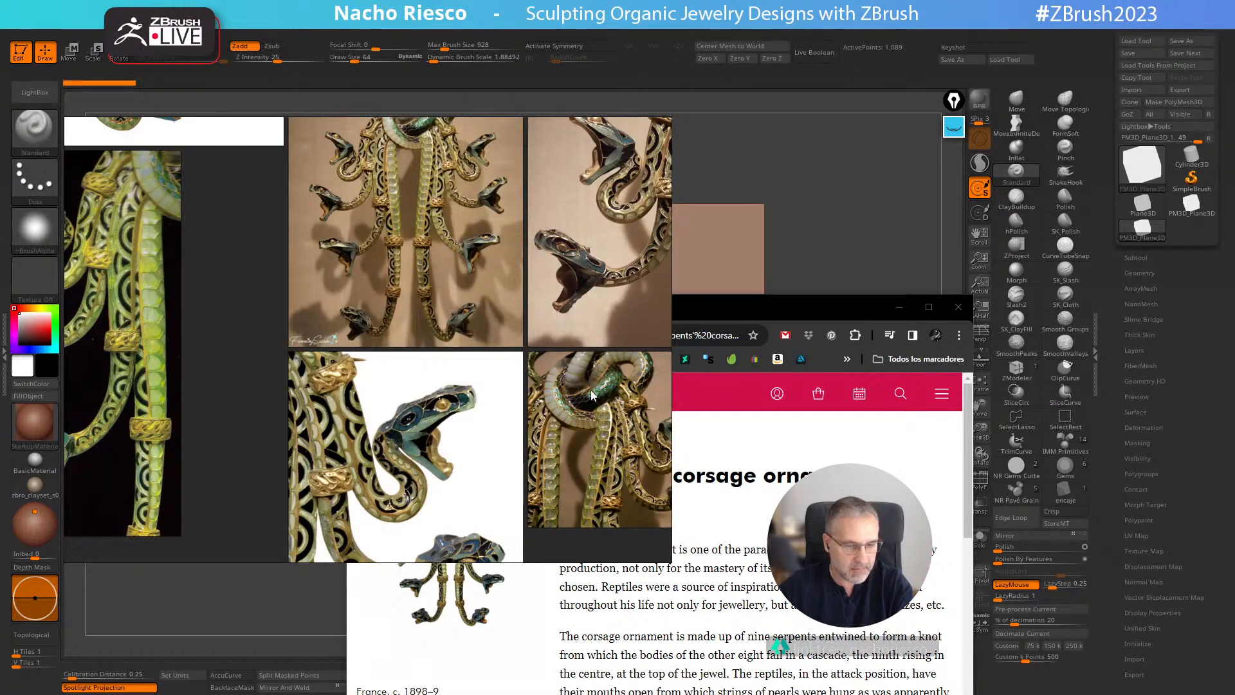
pyautogui.moveTo(609, 401); pyautogui.dragTo(451, 406, button='middle')
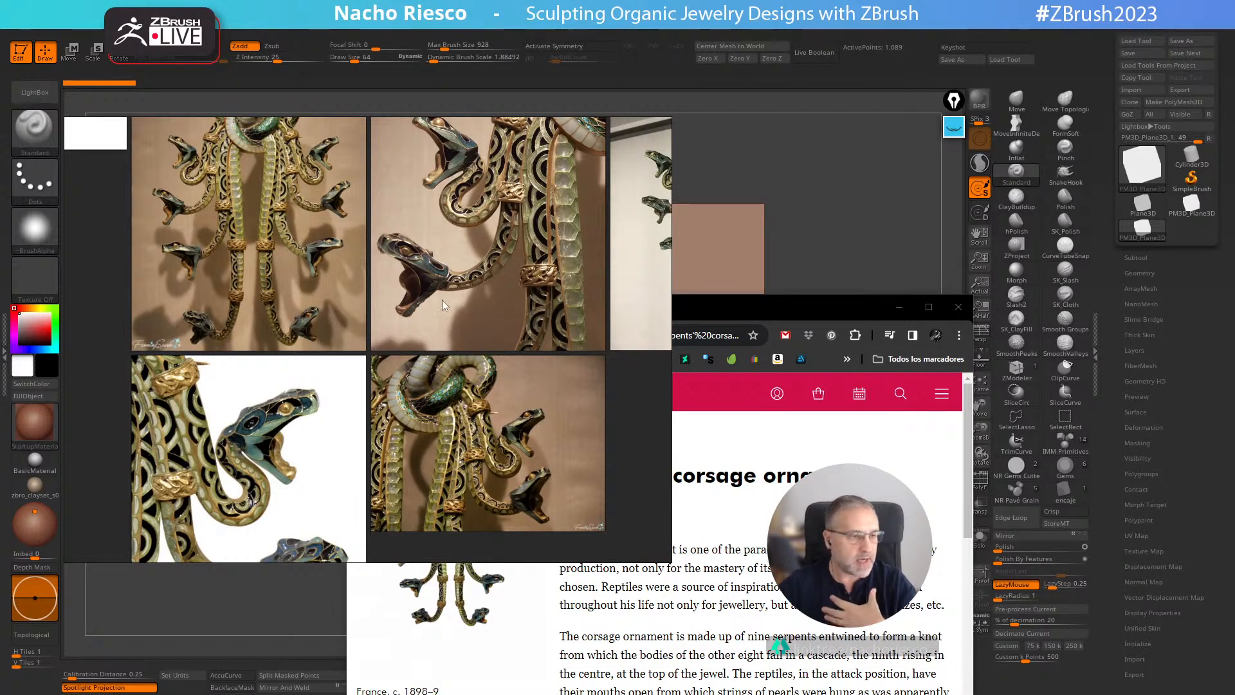
pyautogui.scroll(5, 449, 269)
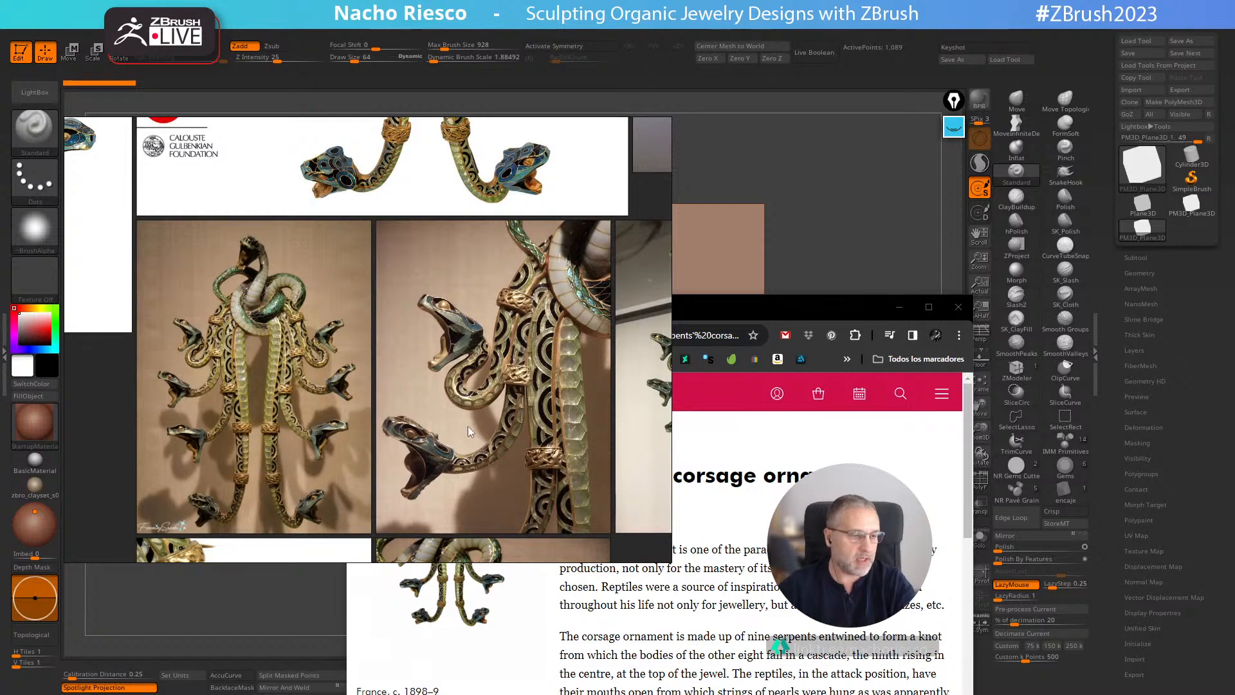
pyautogui.moveTo(604, 417); pyautogui.dragTo(402, 430, button='middle')
pyautogui.scroll(8, 506, 407)
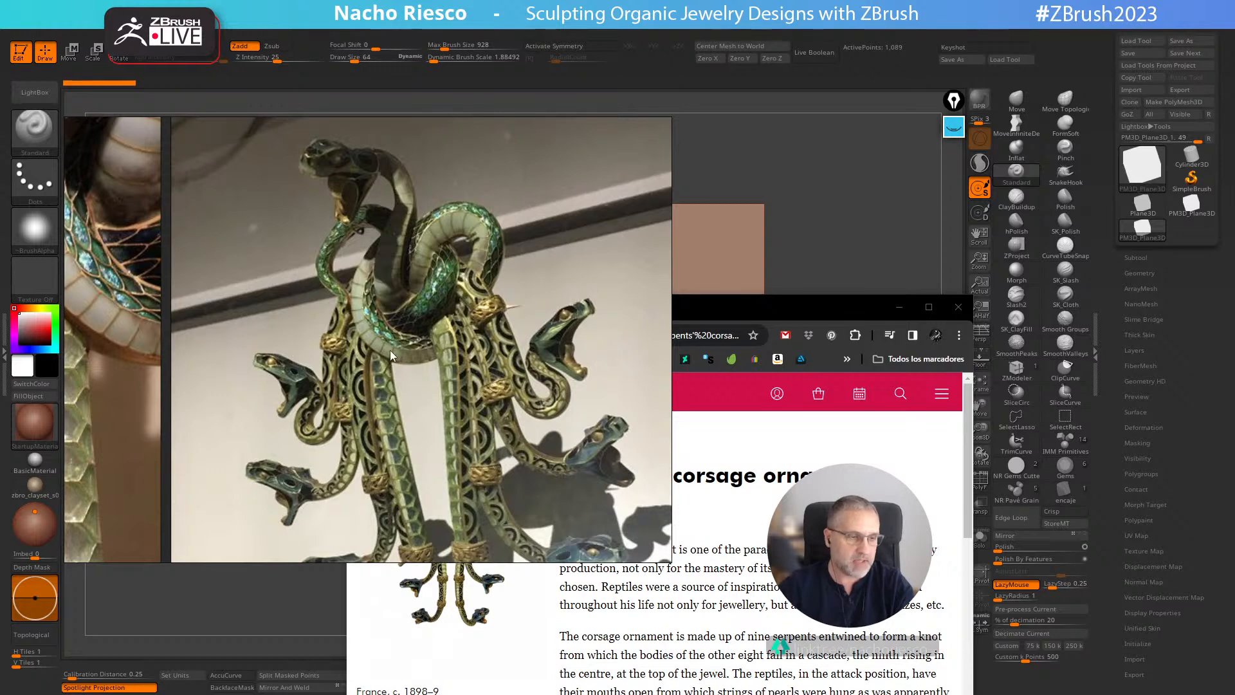
pyautogui.scroll(-5, 323, 358)
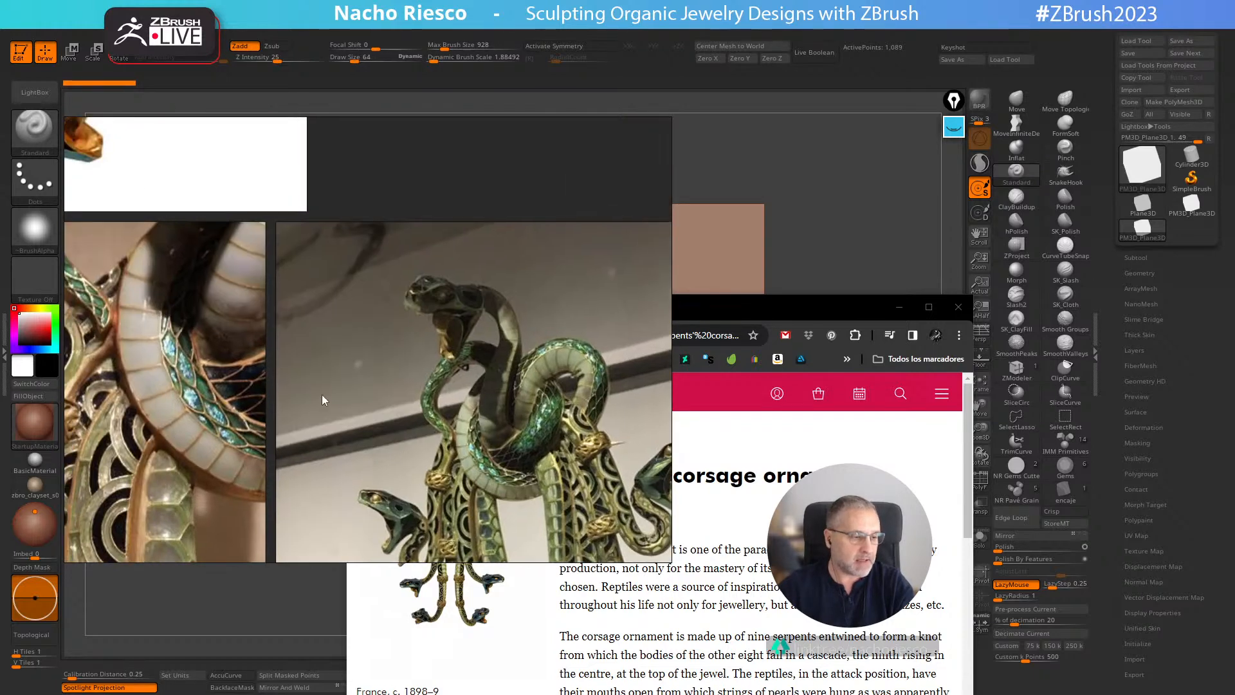
# - Study the English Gulbenkian Museum cover image from the lowest serpent heads up to the central knot
pyautogui.scroll(6, 213, 414)
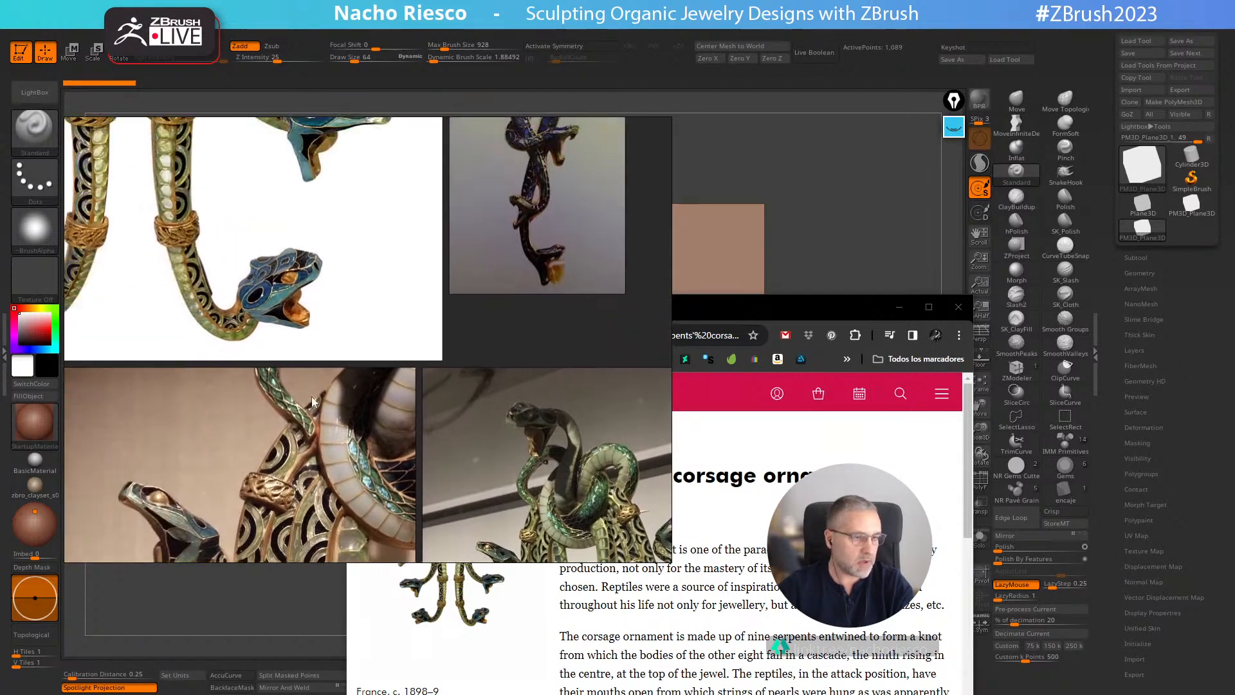
pyautogui.scroll(2, 323, 414)
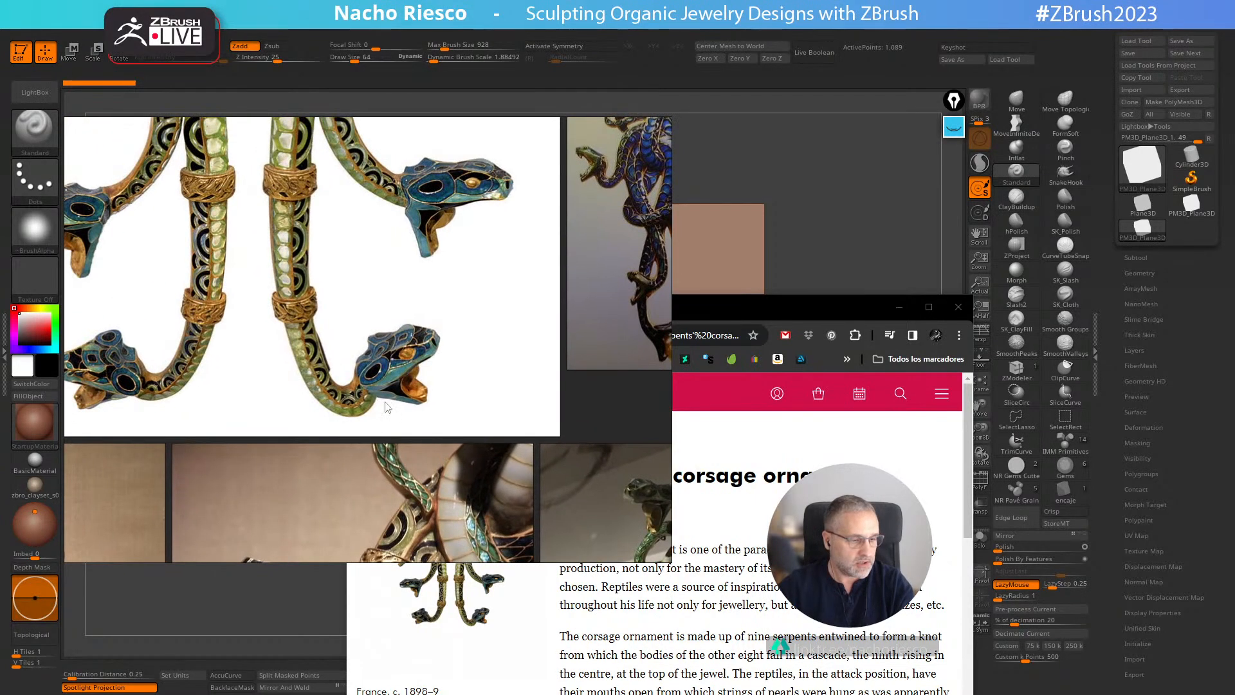
pyautogui.scroll(3, 350, 402)
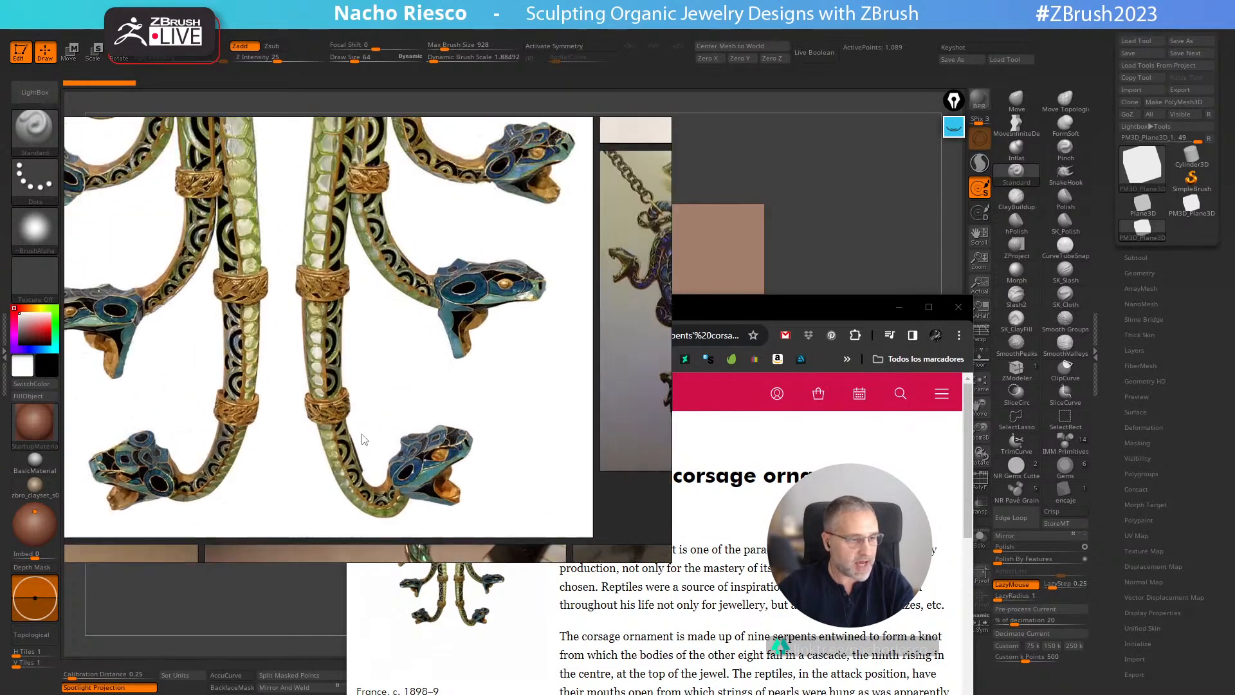
pyautogui.scroll(-2, 452, 400)
pyautogui.scroll(2, 452, 400)
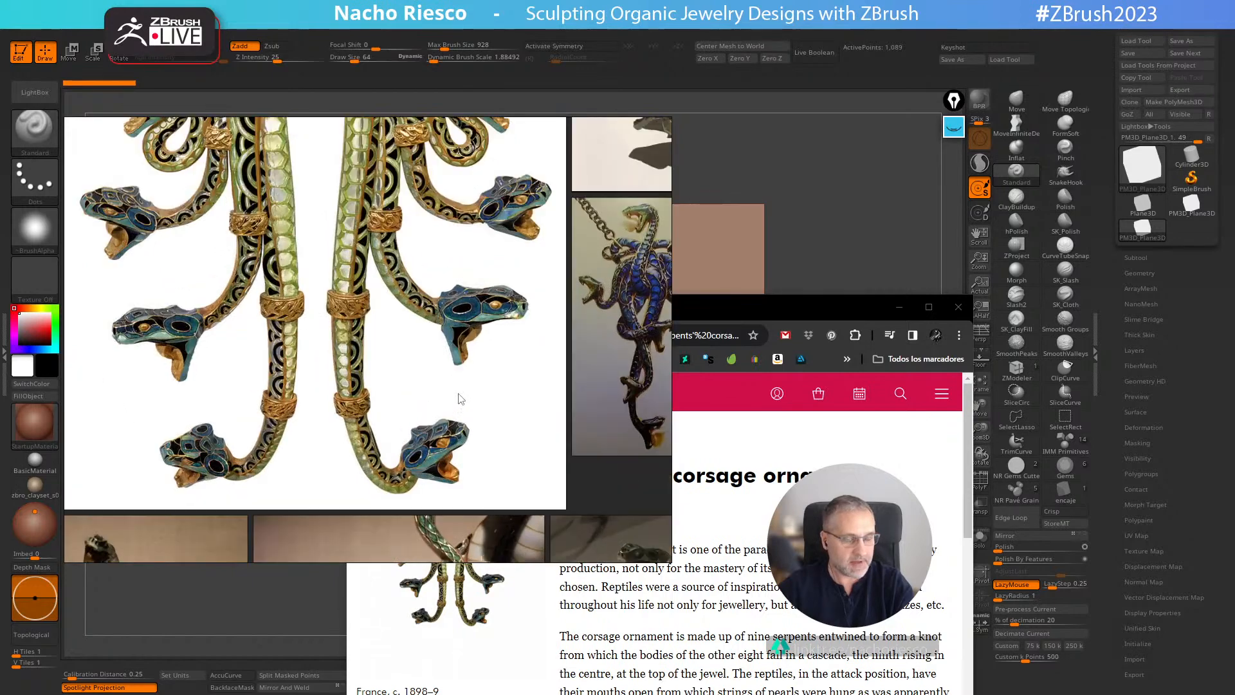
pyautogui.moveTo(443, 357); pyautogui.dragTo(419, 480, button='middle')
pyautogui.moveTo(420, 274); pyautogui.dragTo(410, 400, button='middle')
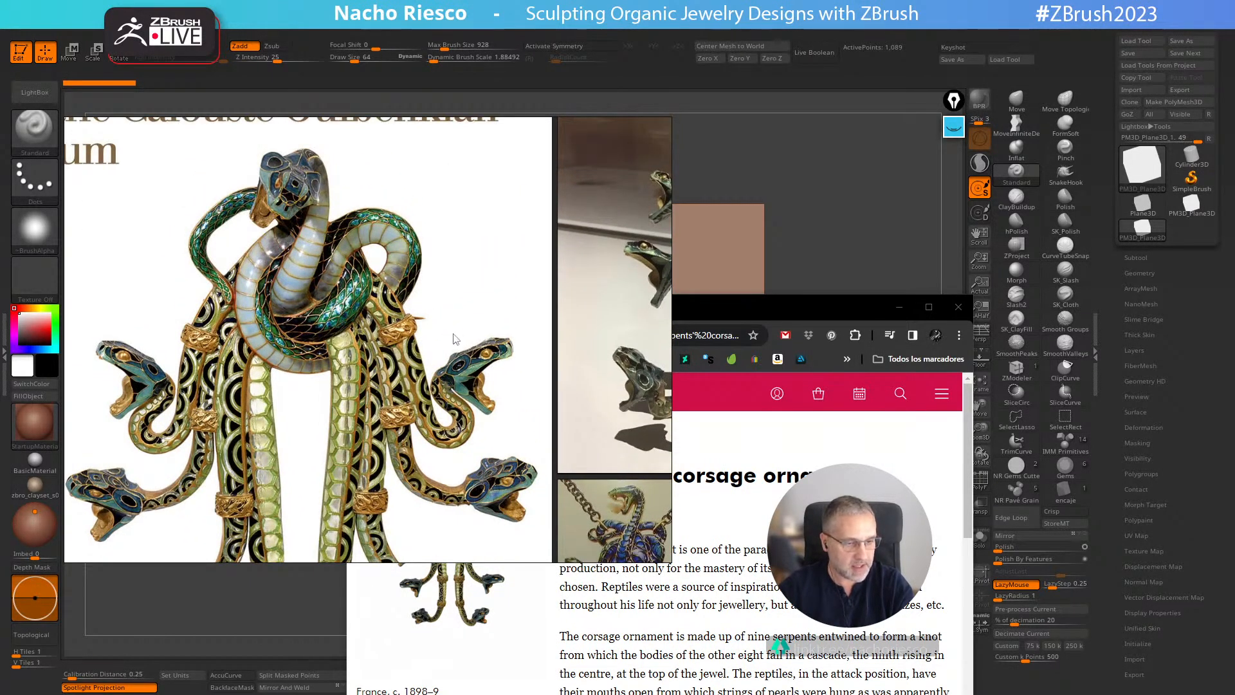
pyautogui.moveTo(453, 353); pyautogui.dragTo(226, 377, button='middle')
# - Return to the museum's 'Serpents' page in the browser and expand the ornament's Dimensions section
pyautogui.moveTo(793, 310); pyautogui.dragTo(732, 117)
pyautogui.scroll(-1, 738, 342)
pyautogui.scroll(-5, 714, 389)
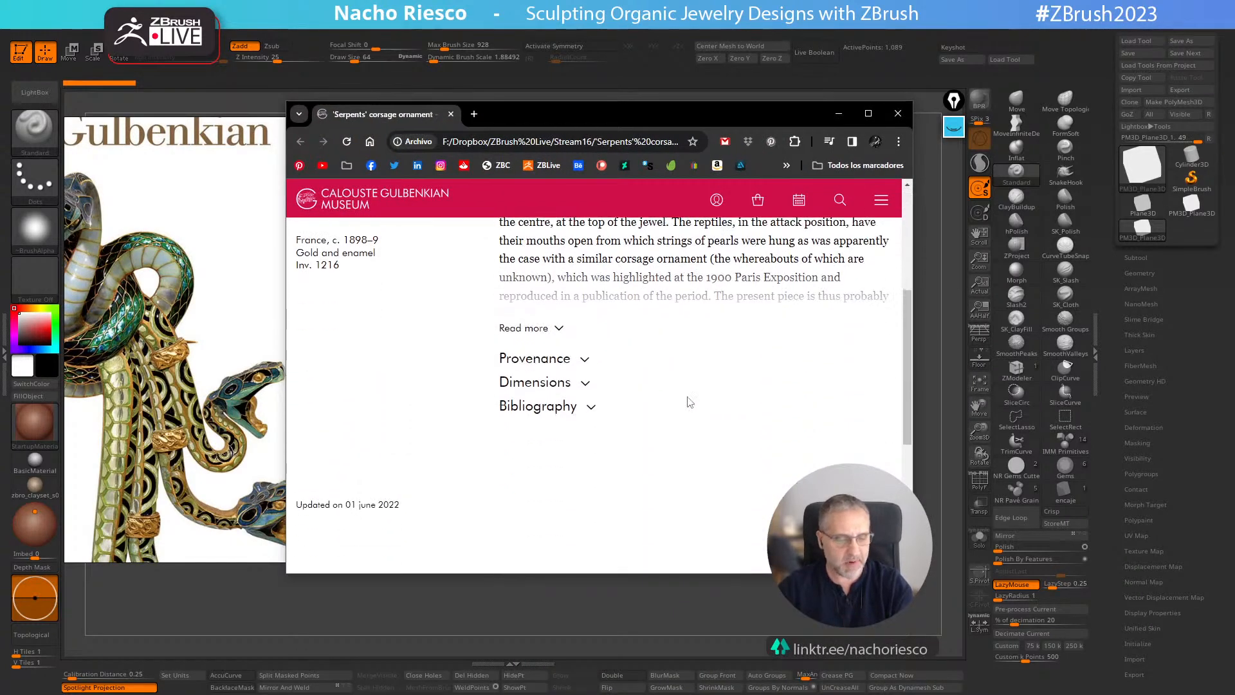
pyautogui.click(585, 319)
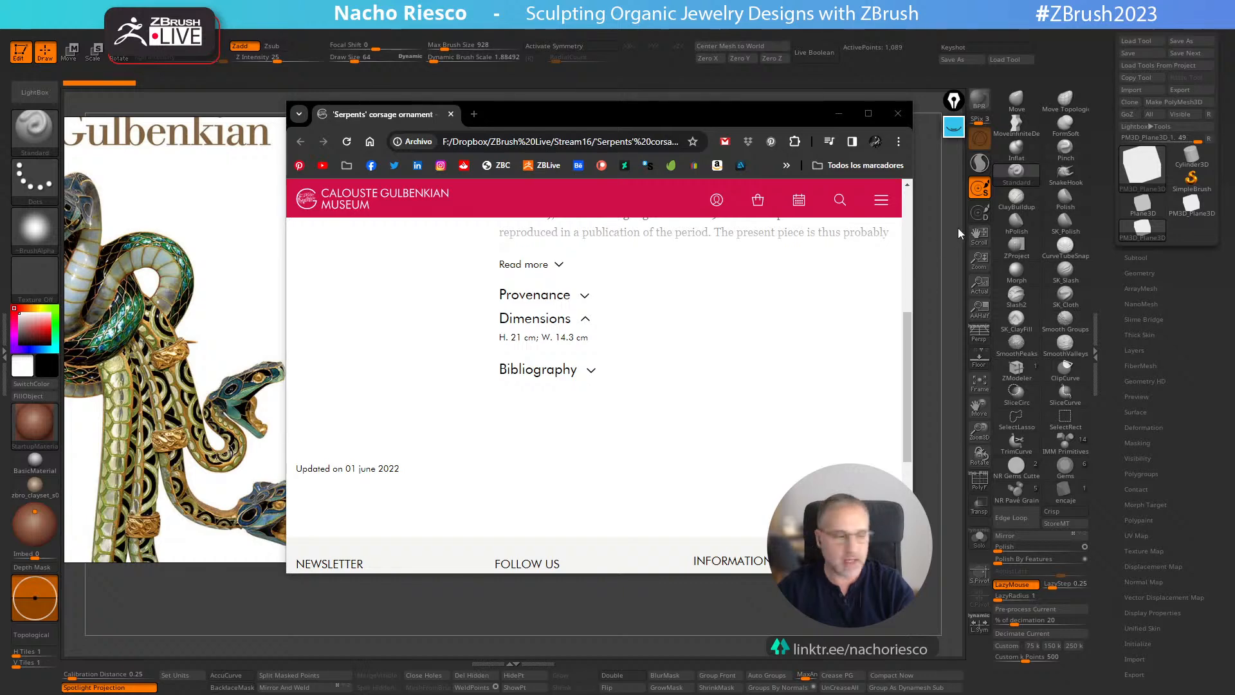
# - Study the blue serpent pendant photo on the reference board, from the chain and open-mouthed head down to the intertwined lower bodies
pyautogui.moveTo(576, 120); pyautogui.dragTo(626, 136)
pyautogui.moveTo(192, 309); pyautogui.dragTo(220, 314, button='right')
pyautogui.scroll(-2, 386, 377)
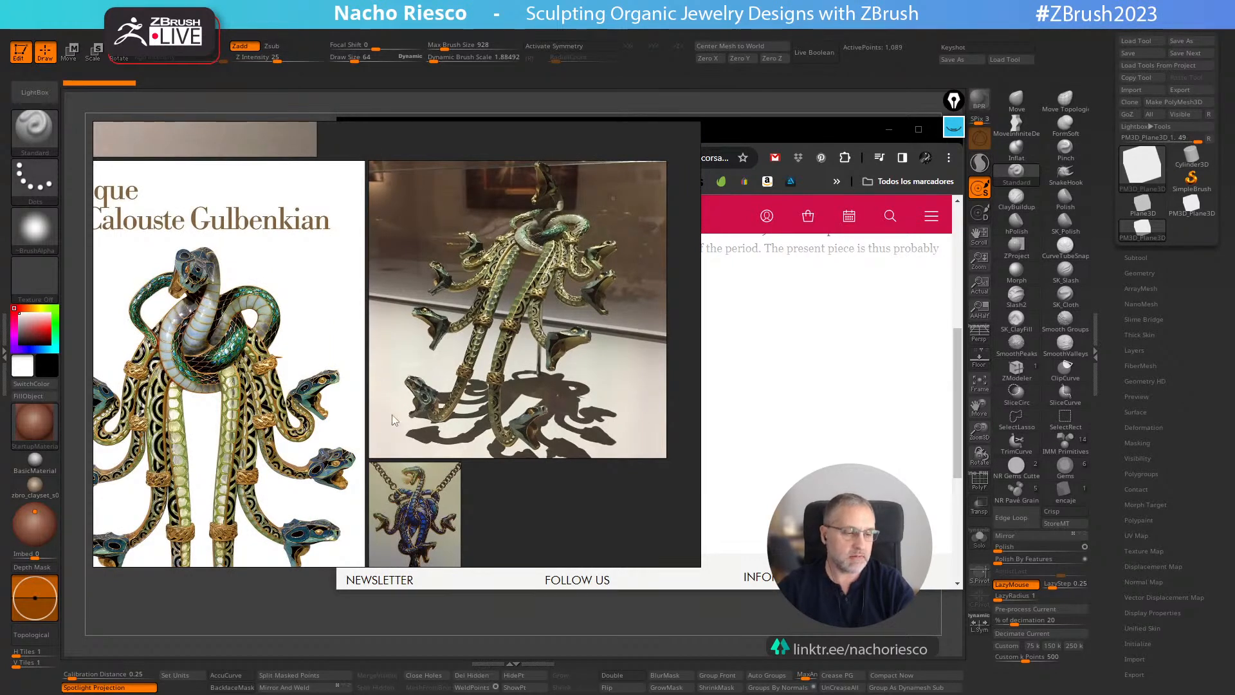
pyautogui.moveTo(446, 410); pyautogui.dragTo(432, 272, button='middle')
pyautogui.scroll(5, 433, 277)
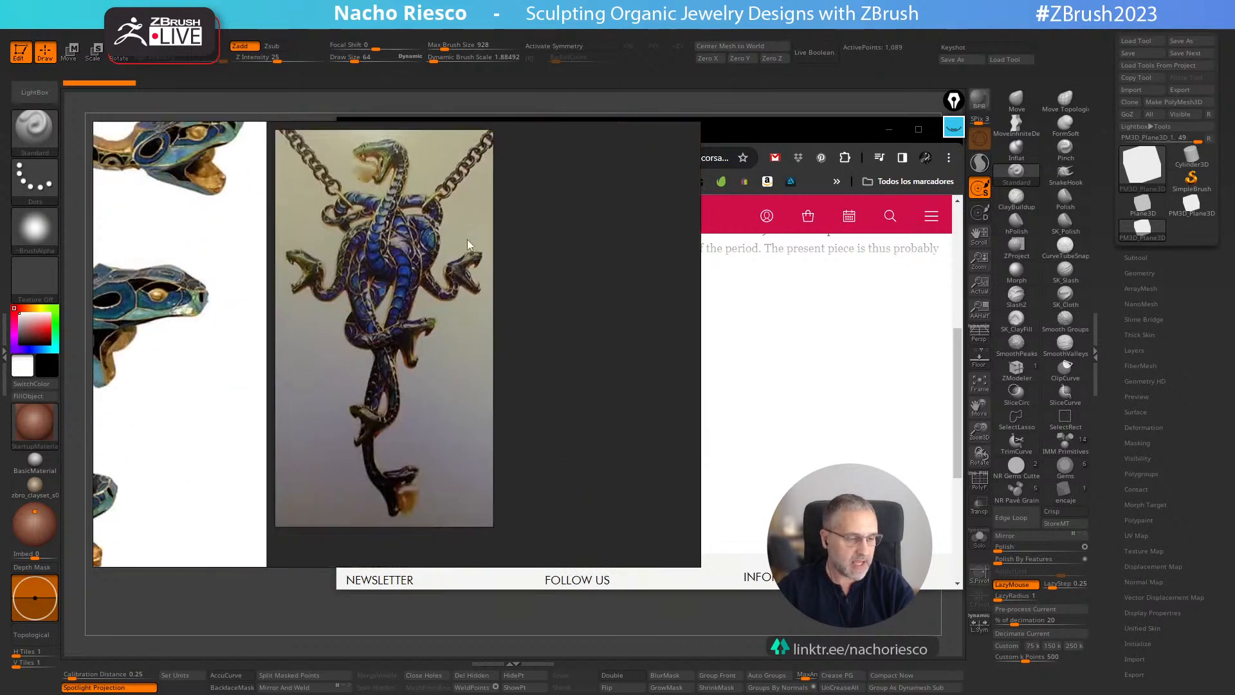
pyautogui.scroll(-1, 417, 368)
pyautogui.scroll(-2, 415, 368)
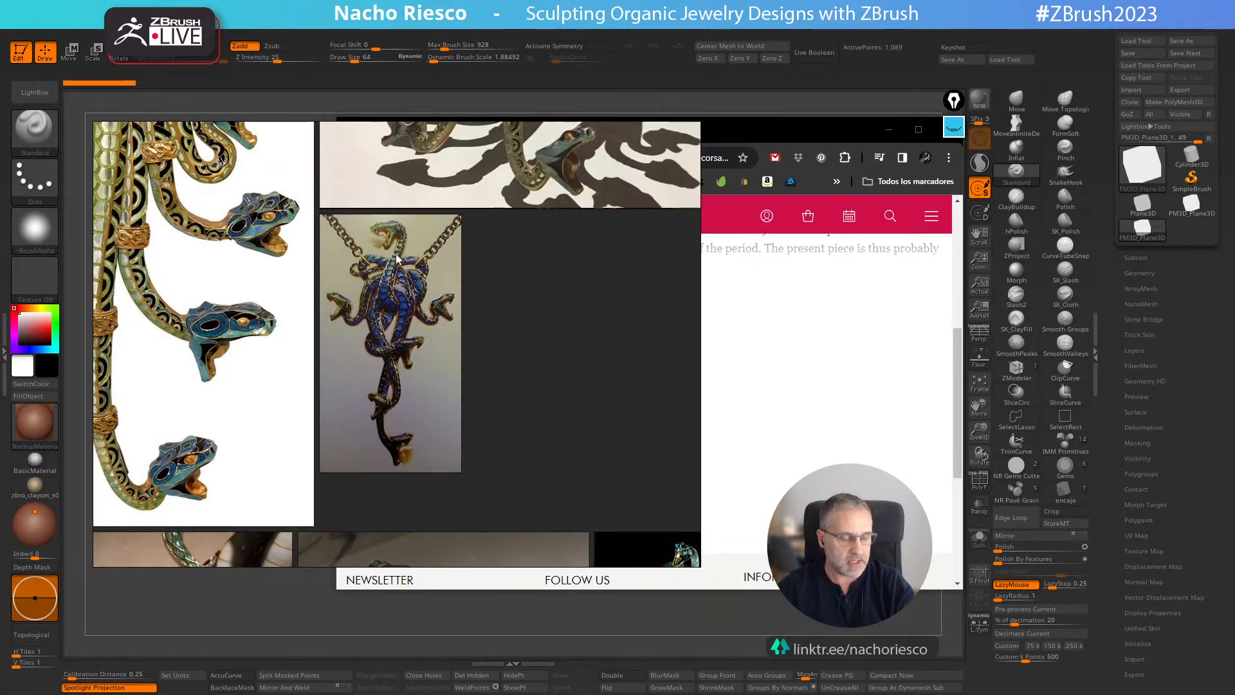
pyautogui.scroll(2, 407, 314)
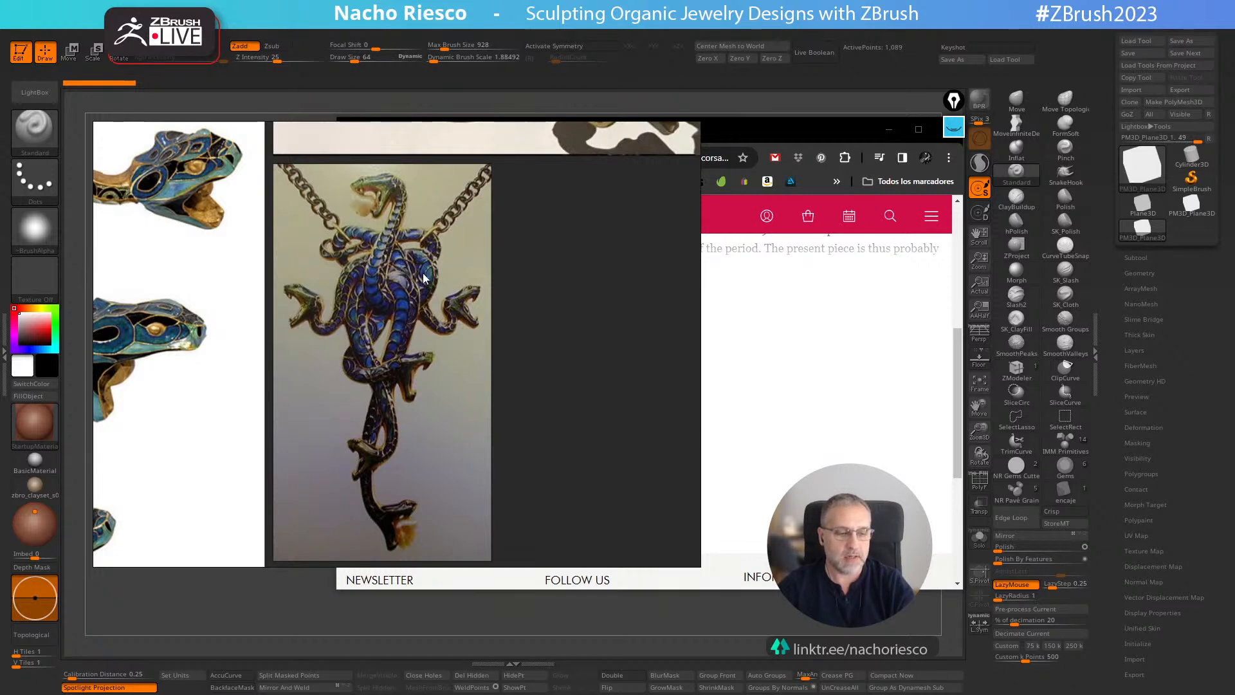
pyautogui.scroll(-2, 443, 310)
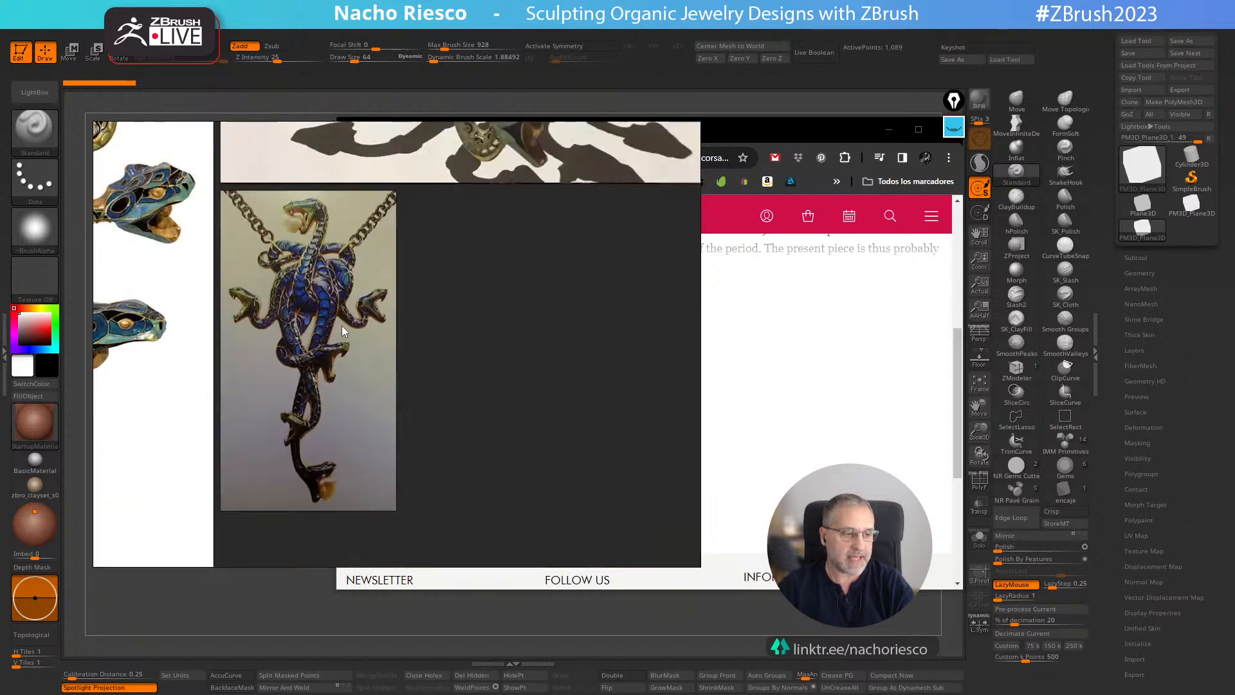
pyautogui.scroll(1, 319, 312)
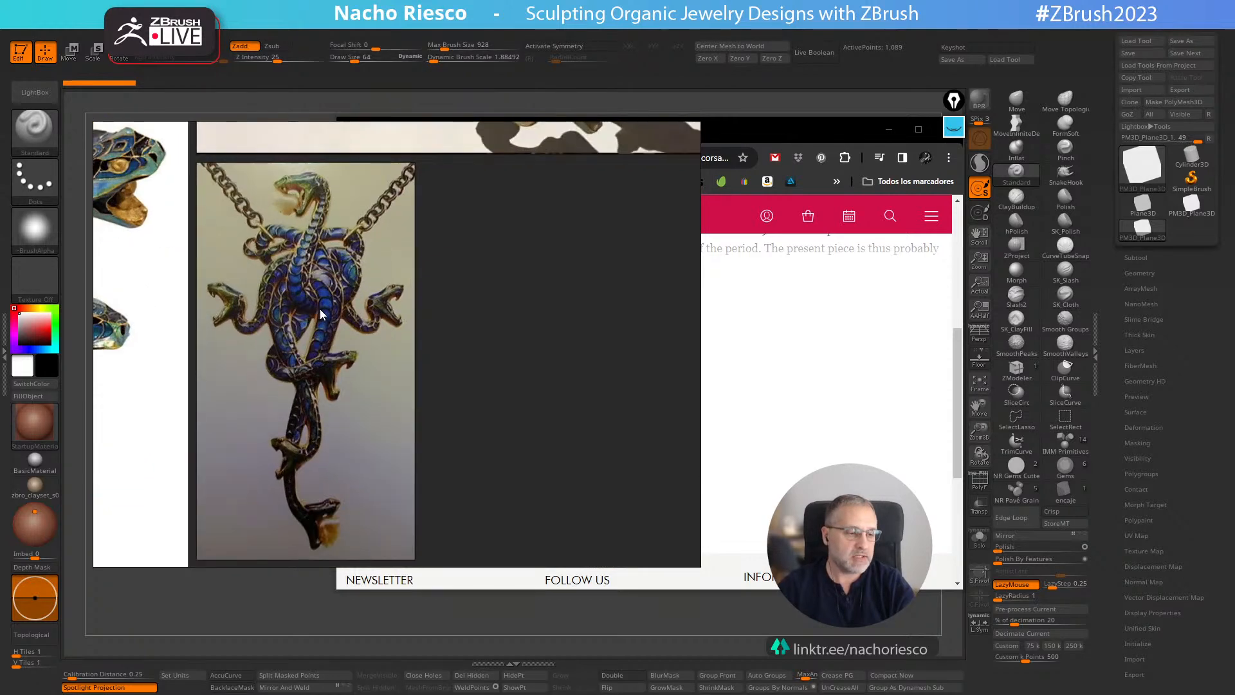
pyautogui.scroll(-2, 264, 327)
pyautogui.moveTo(253, 327); pyautogui.dragTo(440, 340, button='middle')
pyautogui.scroll(1, 440, 340)
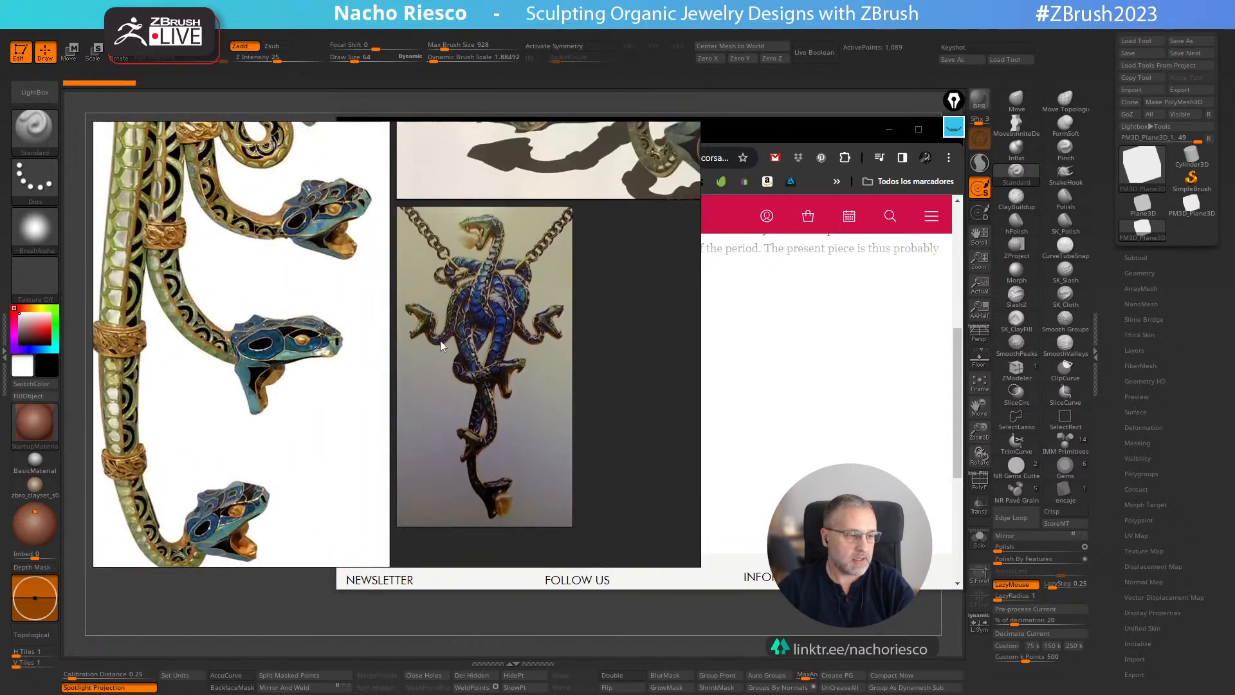
pyautogui.scroll(-1, 507, 361)
pyautogui.scroll(1, 507, 362)
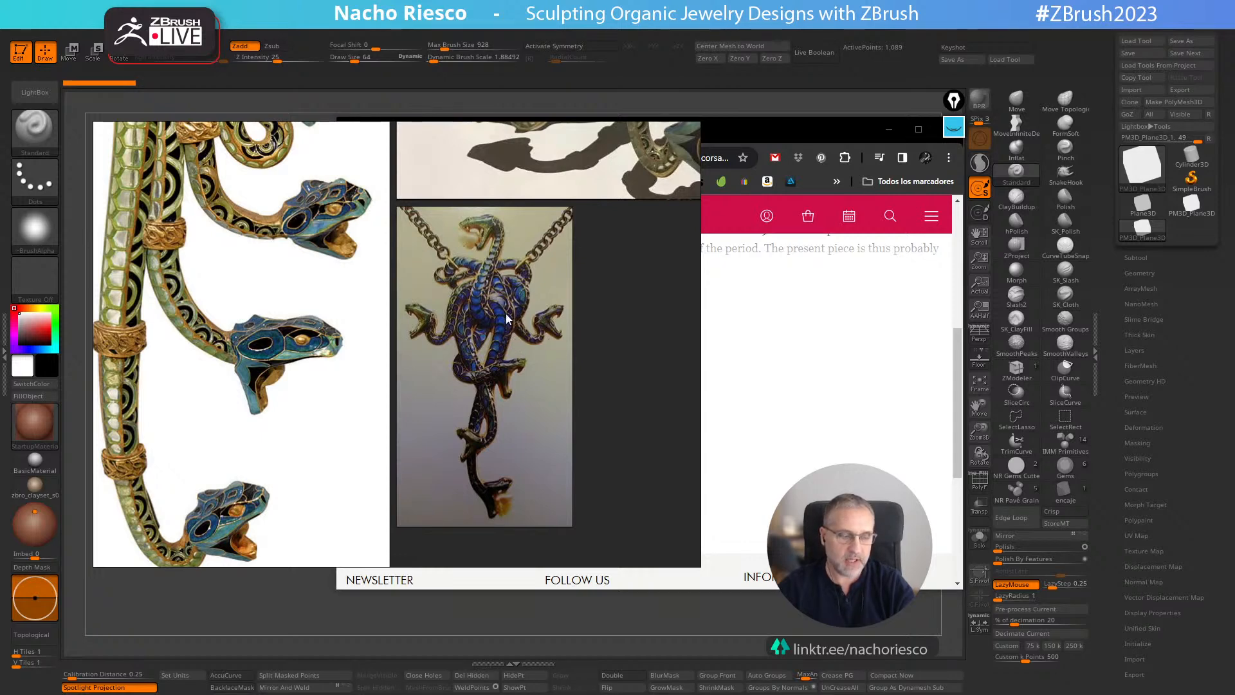
pyautogui.moveTo(507, 351); pyautogui.dragTo(487, 373, button='middle')
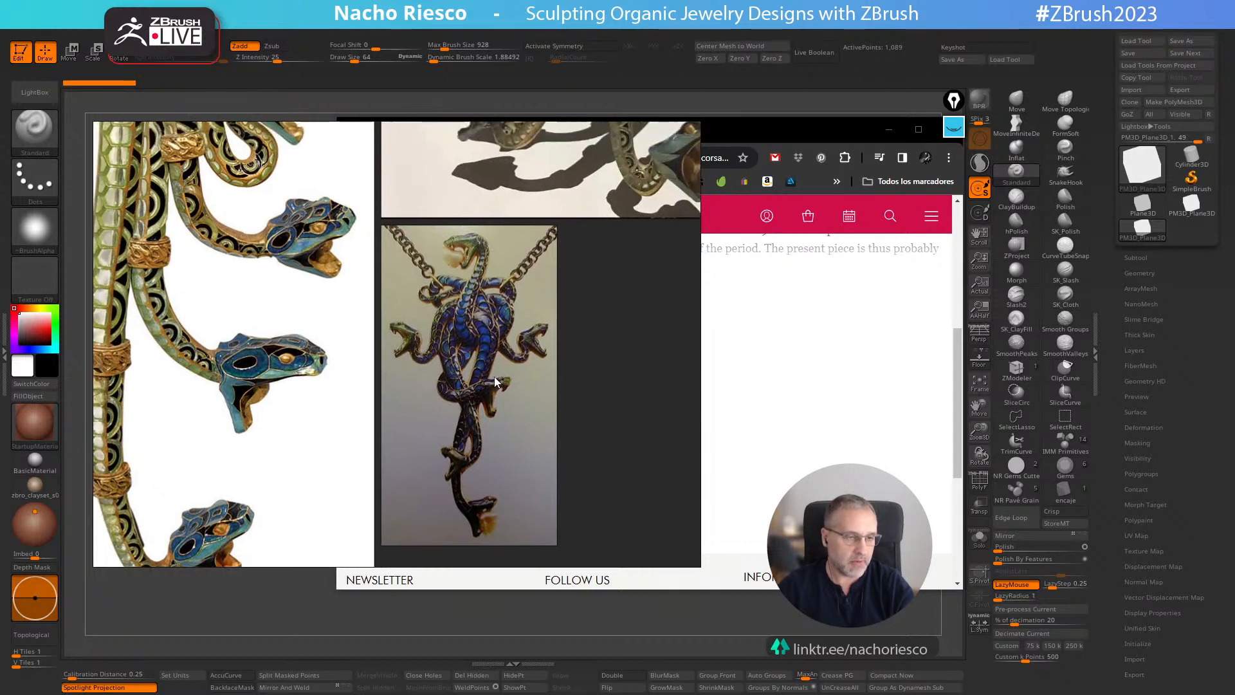
# - Examine the black-background close-up of the open-mouthed serpent heads, the patterned bodies and the gold bands
pyautogui.scroll(-2, 493, 377)
pyautogui.scroll(-5, 490, 373)
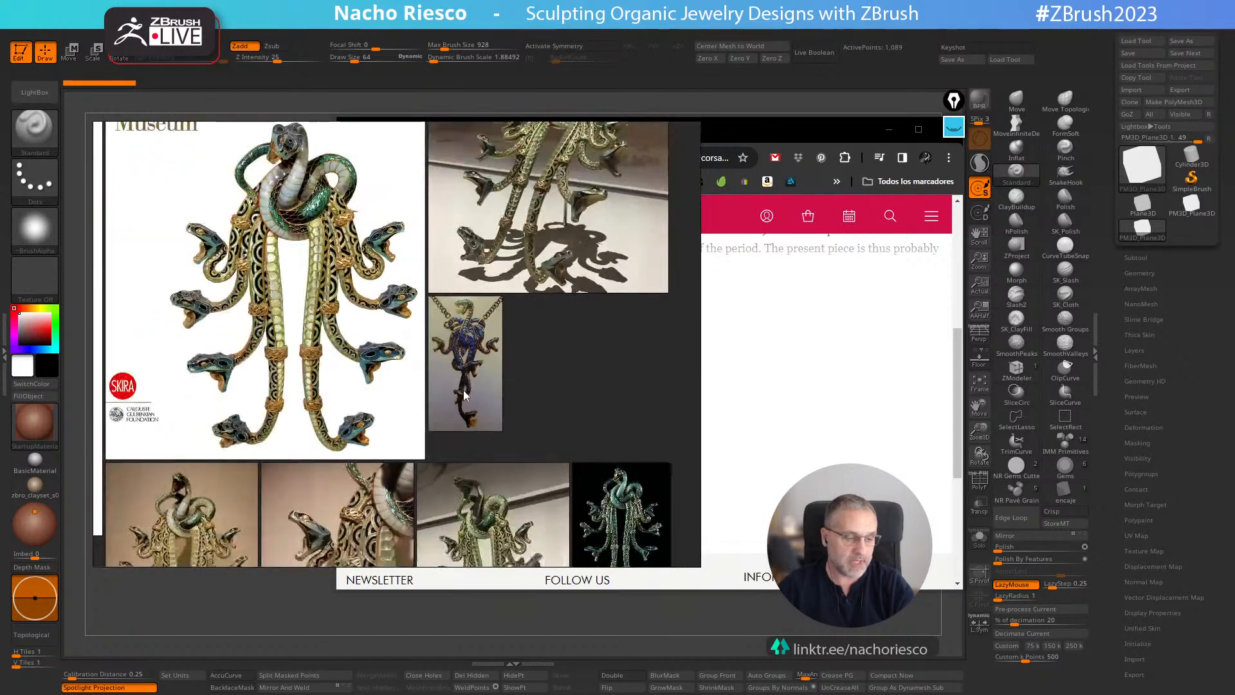
pyautogui.scroll(6, 349, 431)
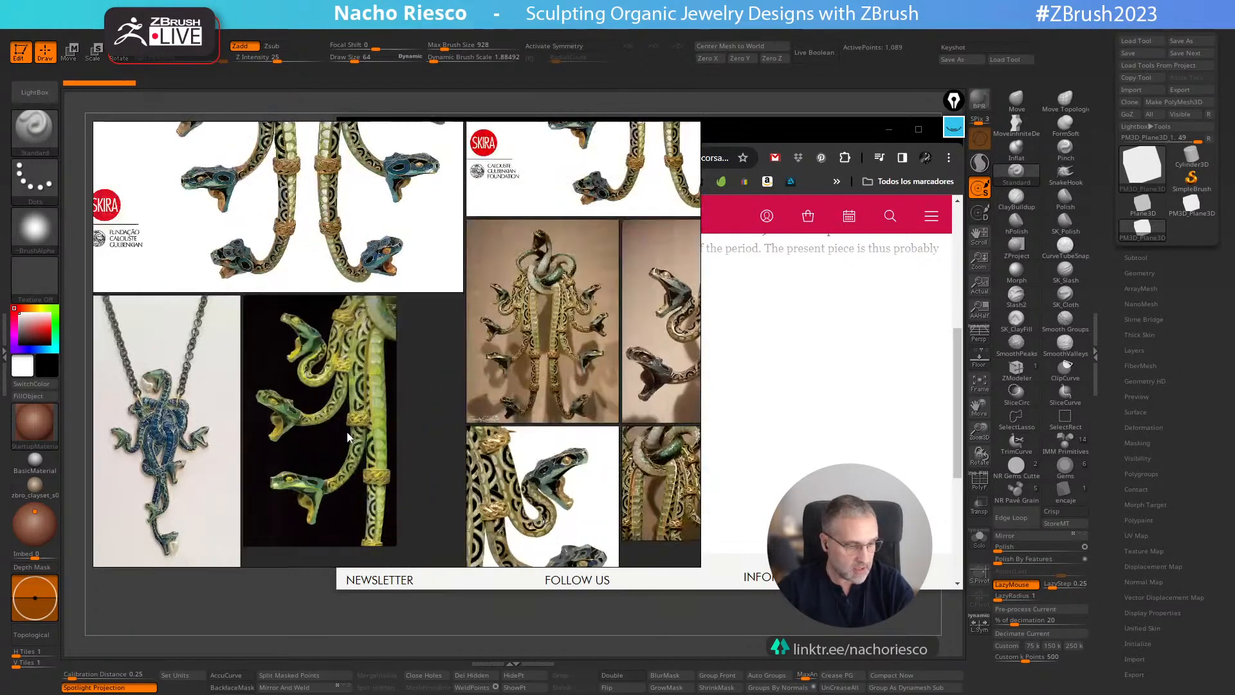
pyautogui.scroll(2, 305, 435)
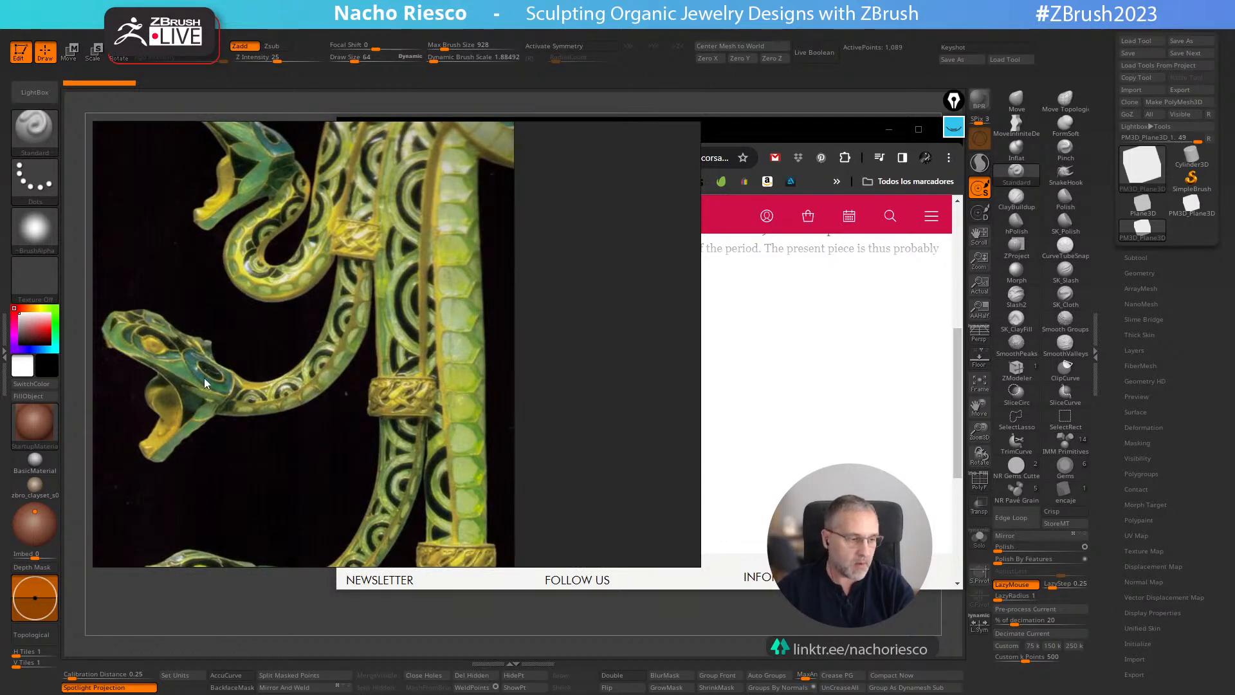
pyautogui.scroll(-2, 249, 402)
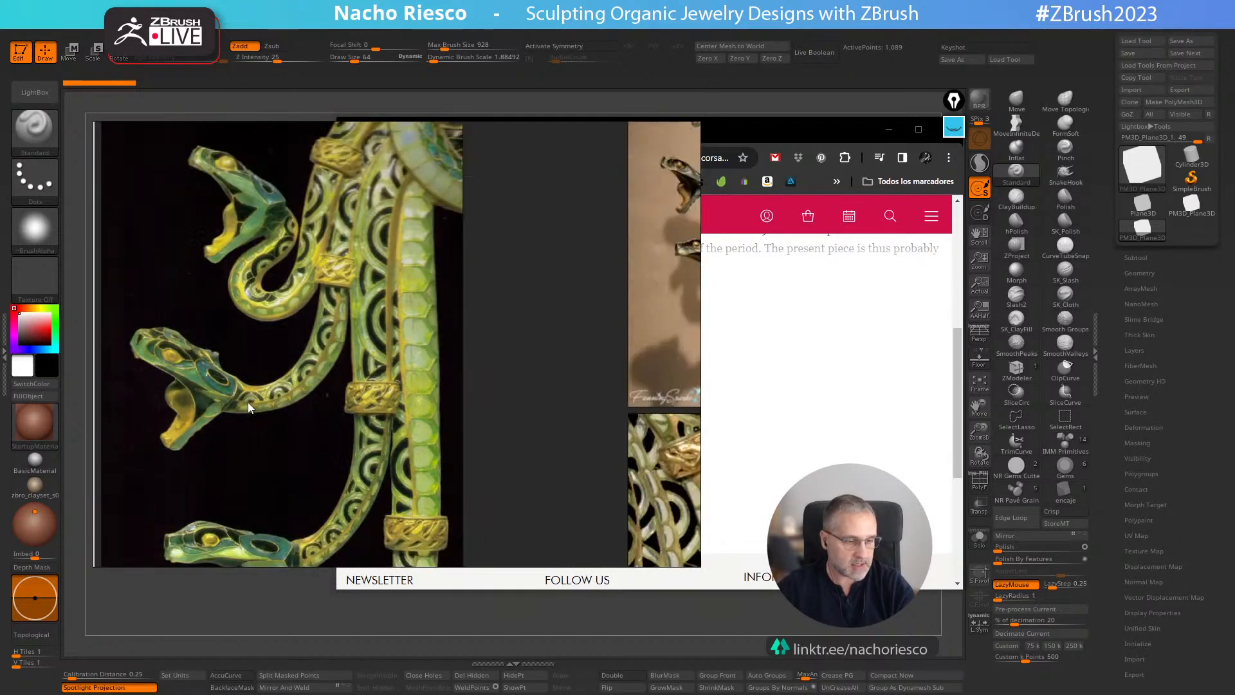
pyautogui.scroll(-3, 441, 314)
# - Study the hanging bodies, gold bands and central knot on the Gulbenkian Museum cover image
pyautogui.moveTo(338, 295); pyautogui.dragTo(438, 464, button='middle')
pyautogui.moveTo(435, 347); pyautogui.dragTo(477, 438, button='middle')
pyautogui.scroll(2, 477, 438)
pyautogui.moveTo(435, 252); pyautogui.dragTo(469, 436, button='middle')
pyautogui.scroll(2, 468, 436)
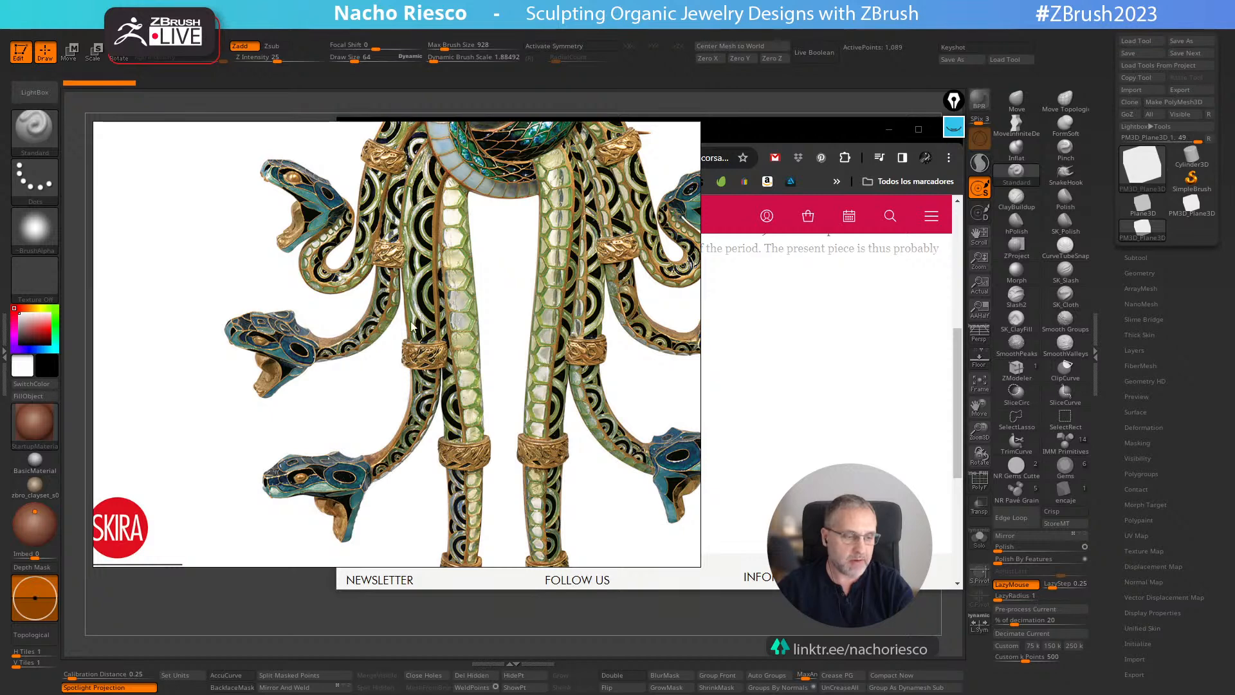
pyautogui.scroll(2, 392, 226)
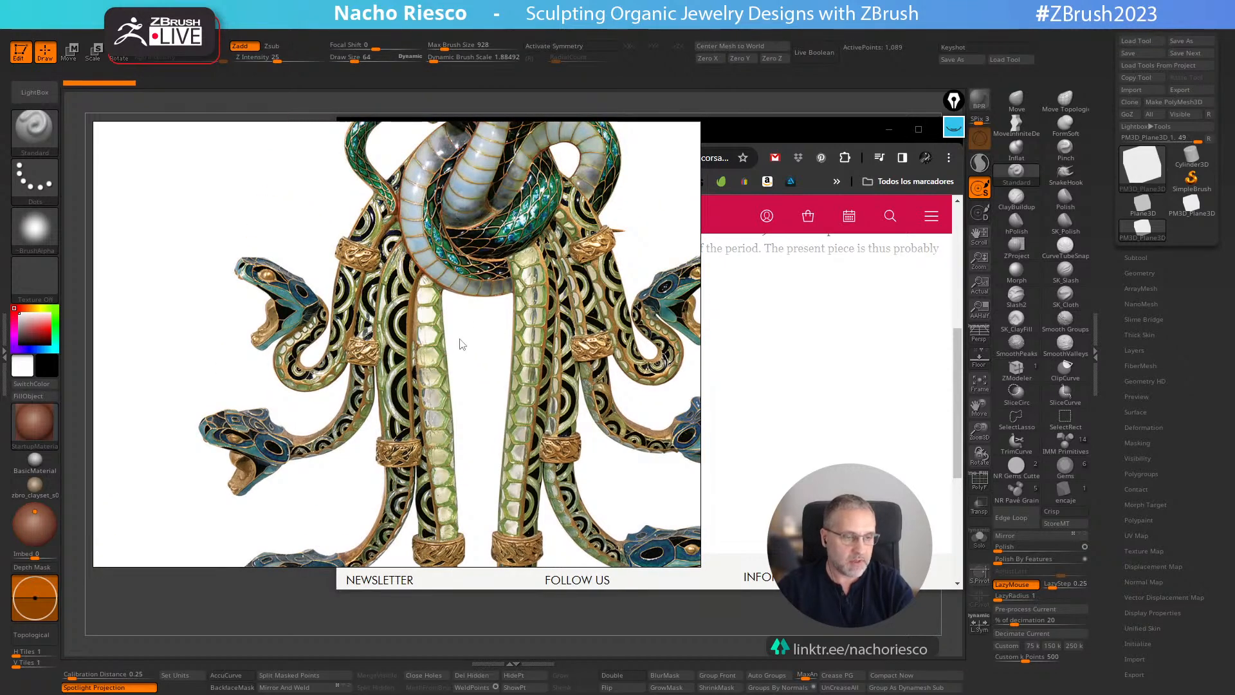
pyautogui.scroll(-4, 370, 300)
# - Look over the reference photos below the covers and examine the full ornament photographed on a black background
pyautogui.moveTo(484, 312); pyautogui.dragTo(281, 313, button='middle')
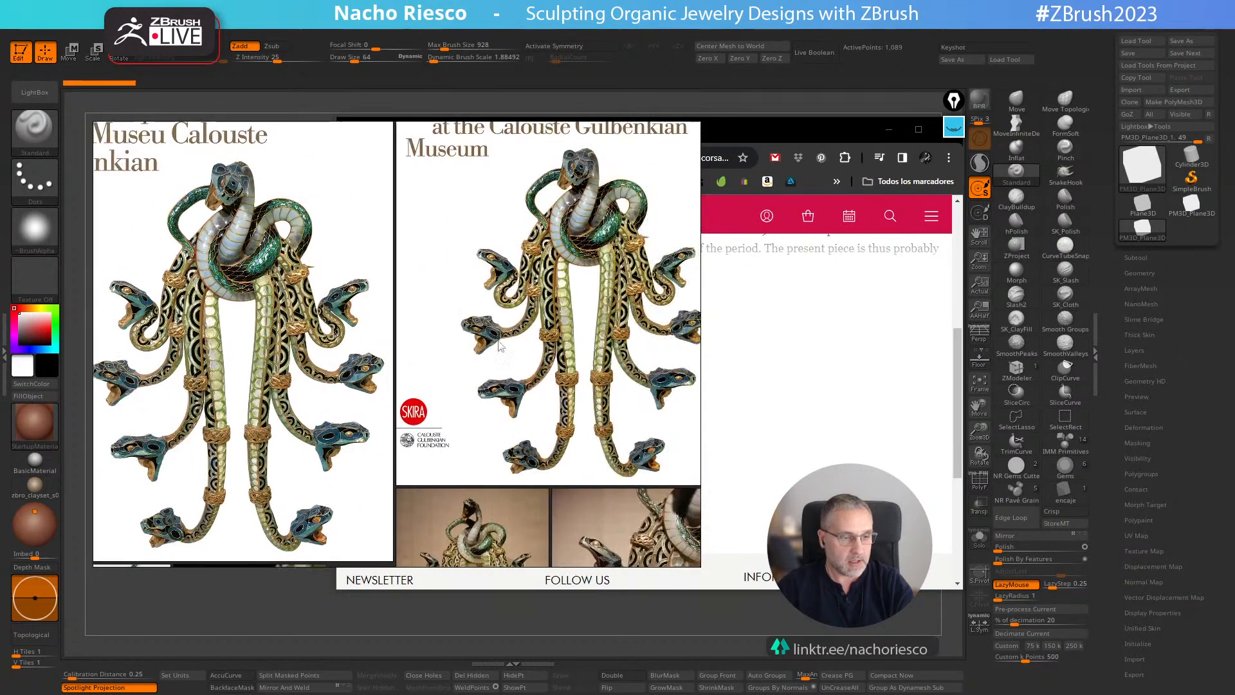
pyautogui.moveTo(498, 344); pyautogui.dragTo(365, 250, button='middle')
pyautogui.moveTo(487, 412); pyautogui.dragTo(301, 208, button='middle')
pyautogui.moveTo(430, 381); pyautogui.dragTo(429, 371, button='middle')
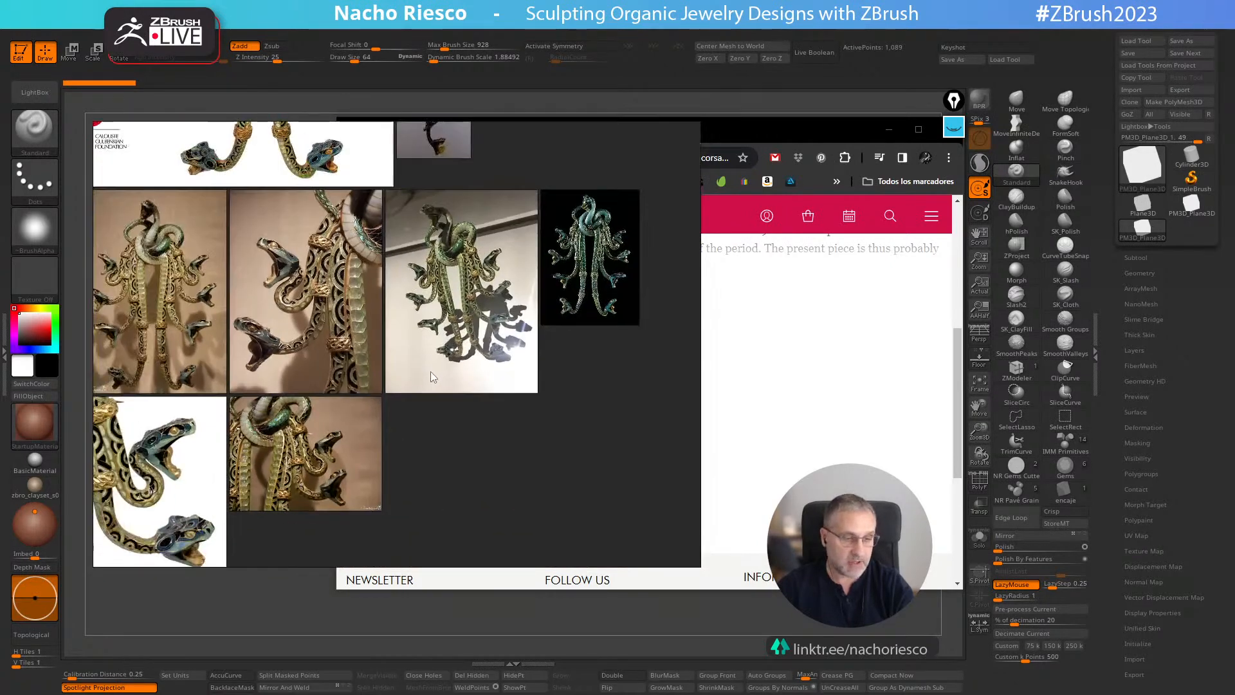
pyautogui.scroll(5, 565, 322)
pyautogui.moveTo(609, 286); pyautogui.dragTo(457, 410, button='middle')
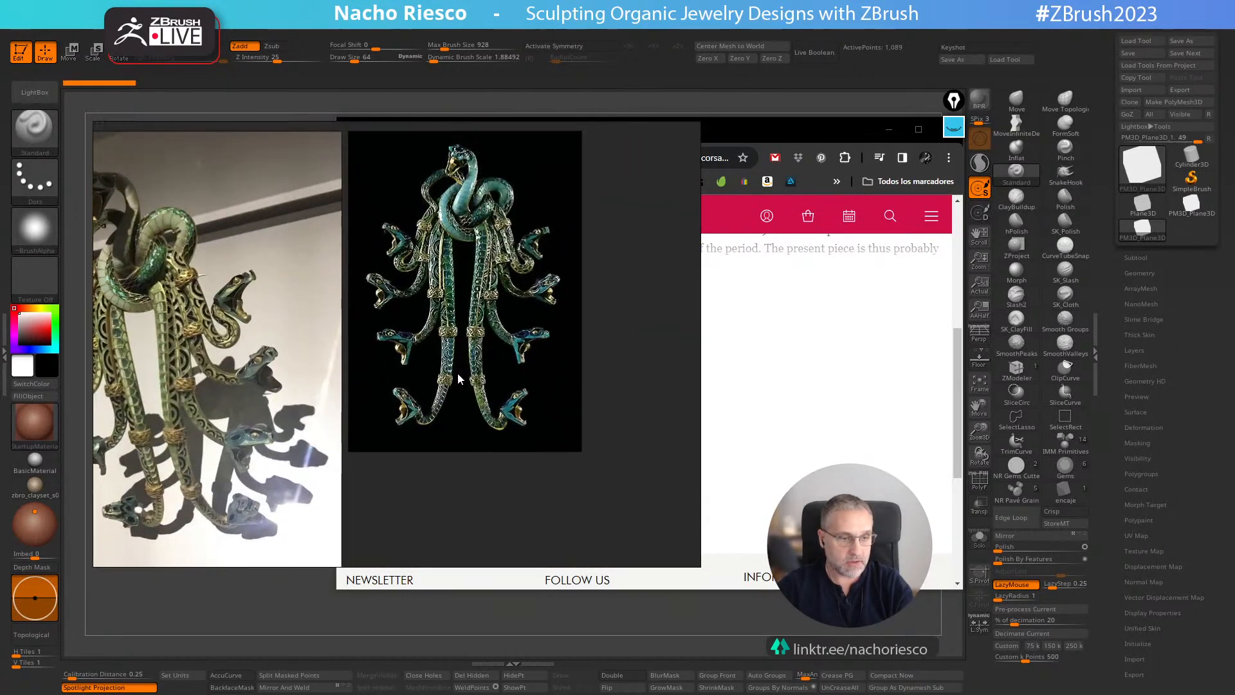
pyautogui.scroll(3, 473, 364)
pyautogui.scroll(-5, 471, 364)
pyautogui.scroll(-1, 309, 292)
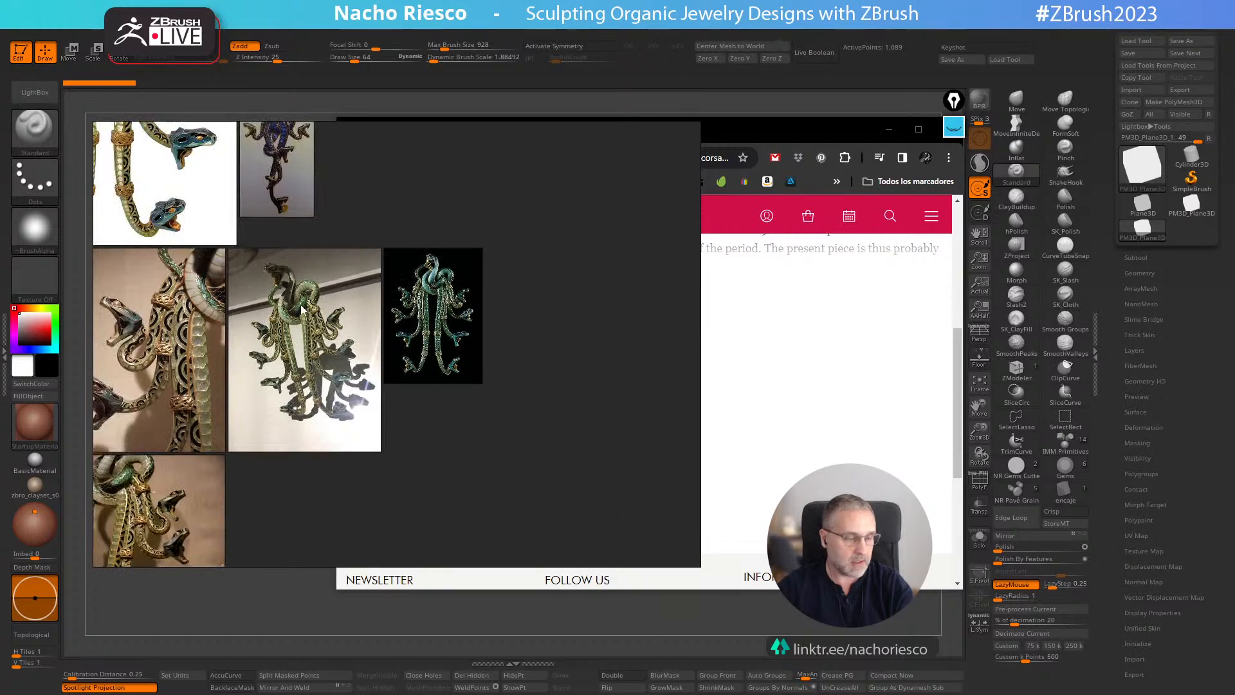
# - Compare the full ornament on the Portuguese and English museum covers, focusing on the layout of the serpents in the Portuguese one
pyautogui.moveTo(147, 288); pyautogui.dragTo(377, 349, button='middle')
pyautogui.scroll(1, 377, 348)
pyautogui.scroll(-2, 377, 349)
pyautogui.scroll(2, 377, 349)
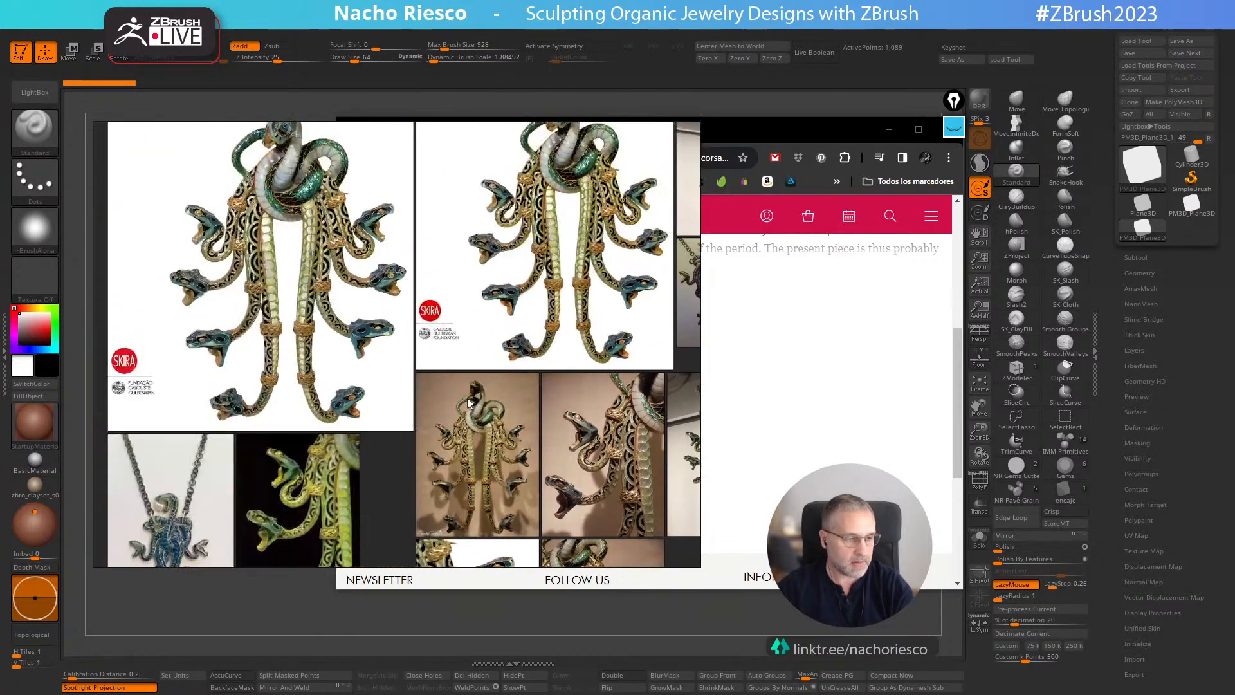
pyautogui.scroll(1, 360, 404)
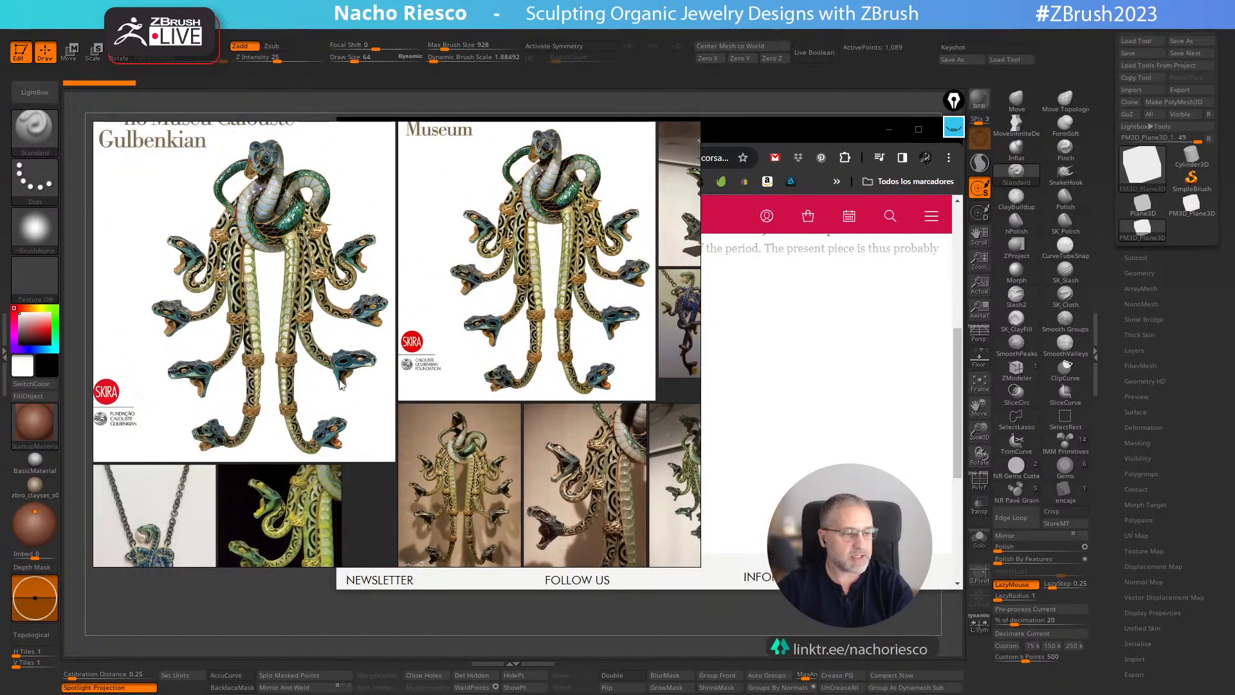
pyautogui.scroll(1, 339, 383)
pyautogui.scroll(-2, 339, 382)
pyautogui.moveTo(304, 353); pyautogui.dragTo(447, 359, button='middle')
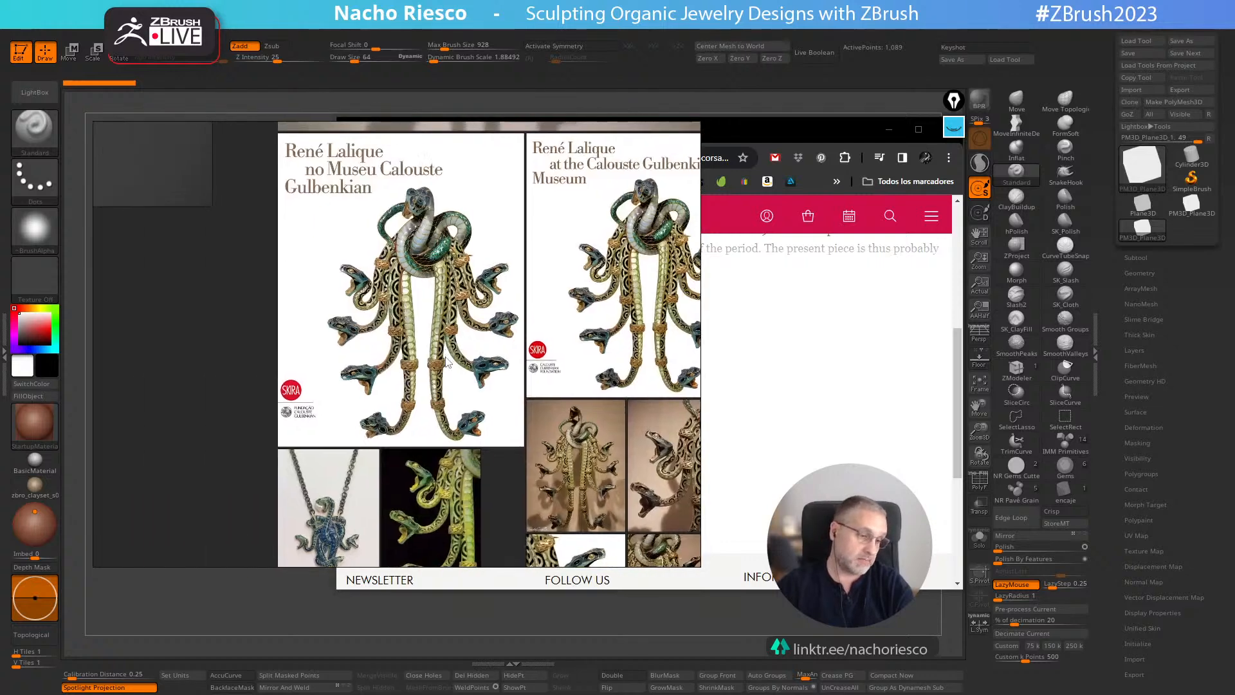
pyautogui.scroll(2, 448, 360)
pyautogui.scroll(-1, 444, 370)
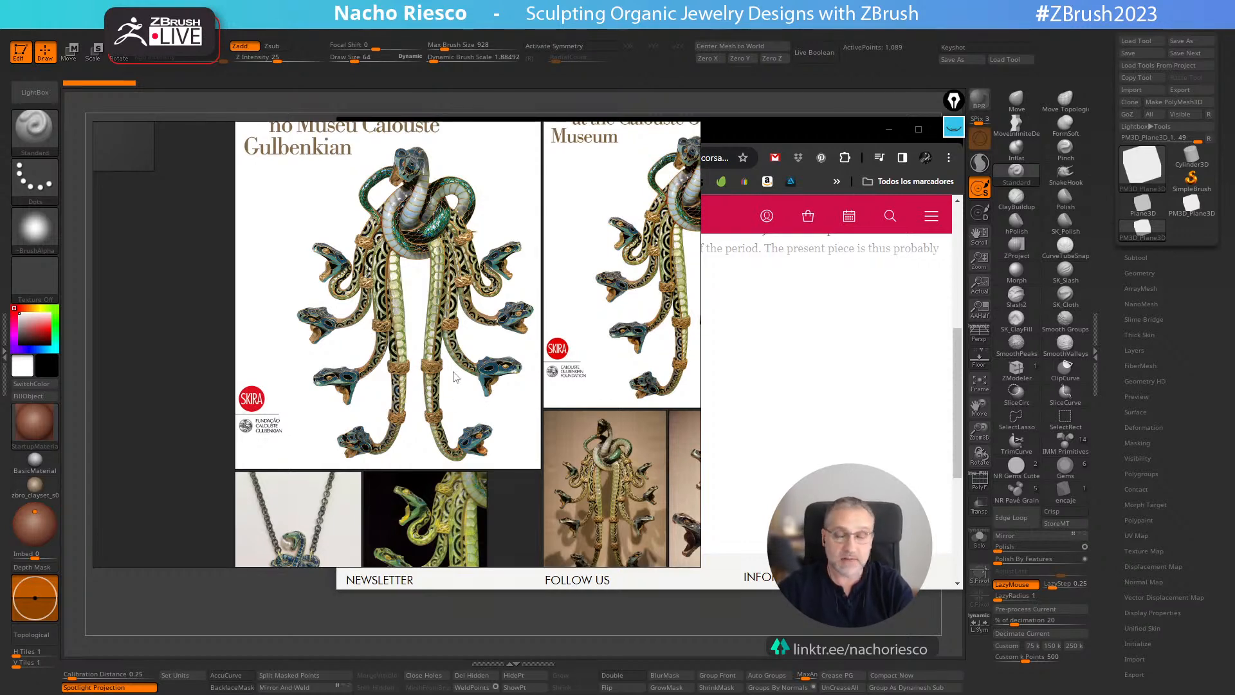
pyautogui.scroll(1, 444, 359)
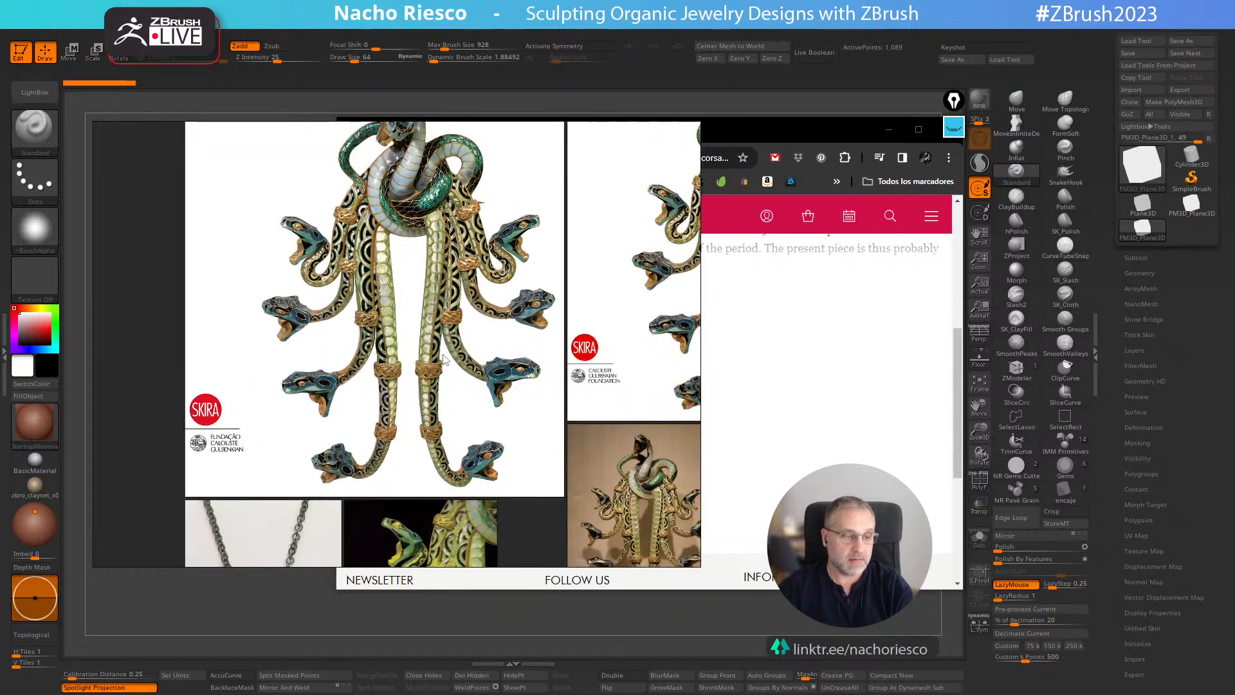
pyautogui.scroll(-1, 473, 386)
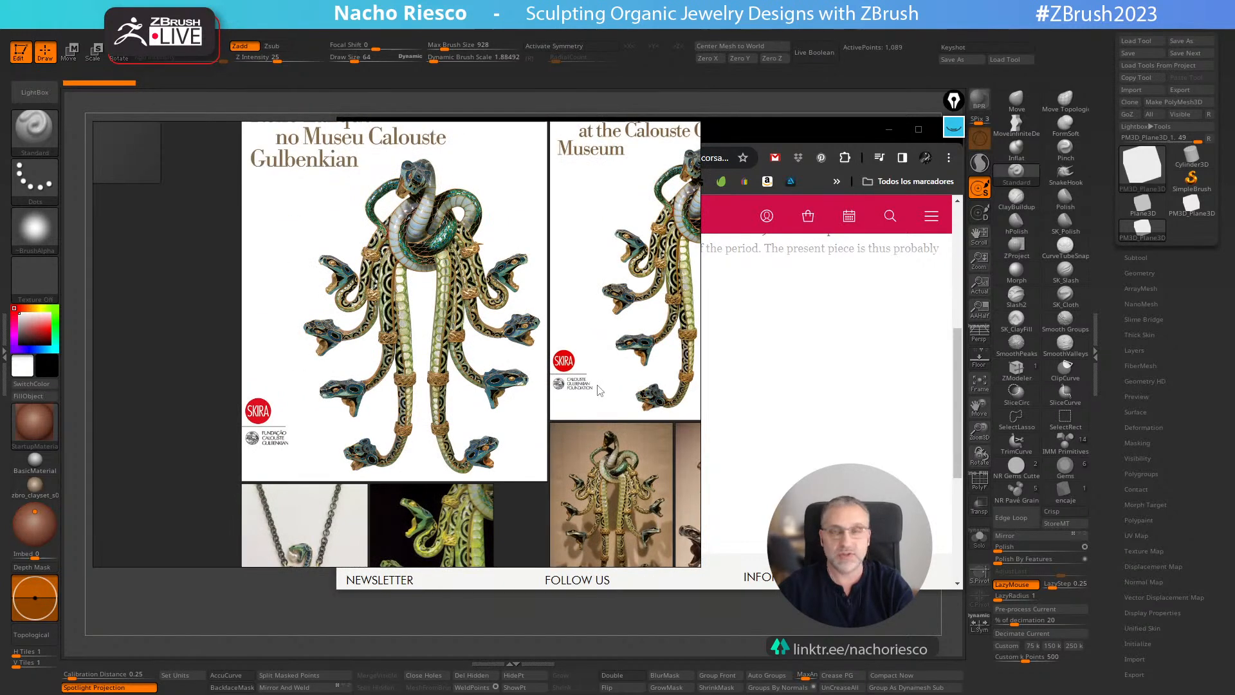
pyautogui.scroll(-1, 543, 361)
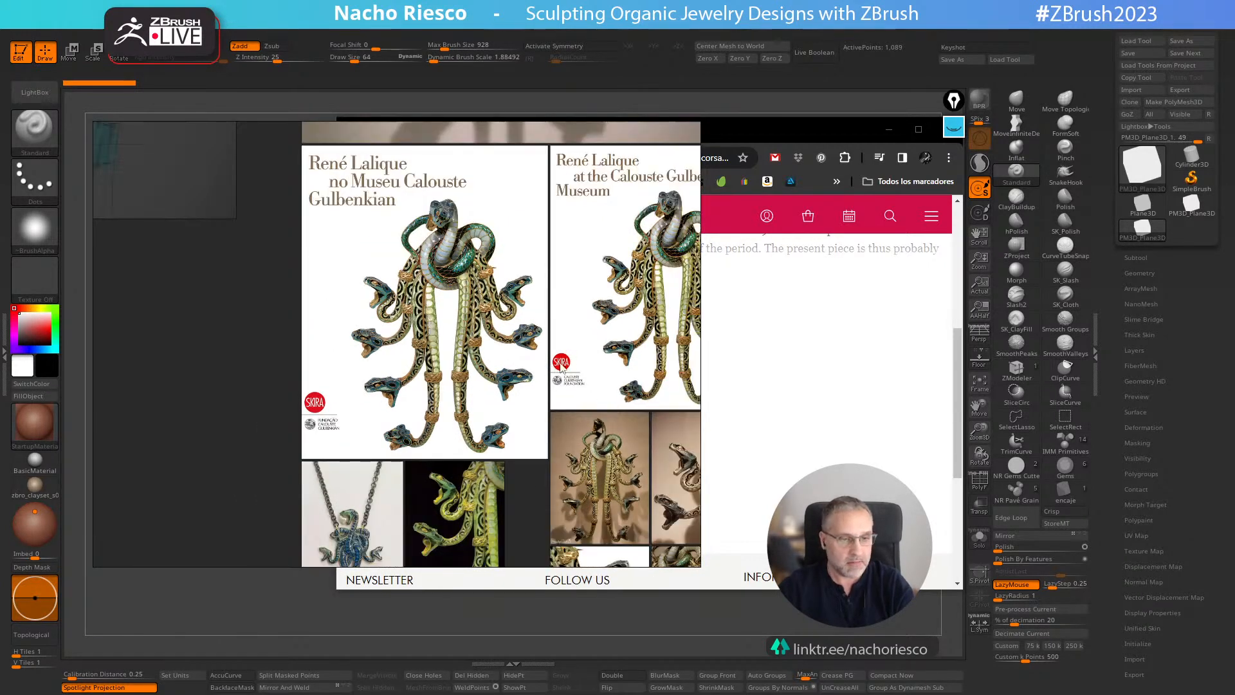
# - Find the four planning sheets on the reference board and review the Body Section, Tileable Textures, Head Planes and Head Shape studies
pyautogui.moveTo(530, 362); pyautogui.dragTo(421, 420, button='middle')
pyautogui.moveTo(454, 311); pyautogui.dragTo(460, 439, button='middle')
pyautogui.moveTo(422, 282); pyautogui.dragTo(418, 349, button='middle')
pyautogui.scroll(-3, 403, 349)
pyautogui.moveTo(231, 320); pyautogui.dragTo(398, 345, button='middle')
pyautogui.scroll(1, 405, 346)
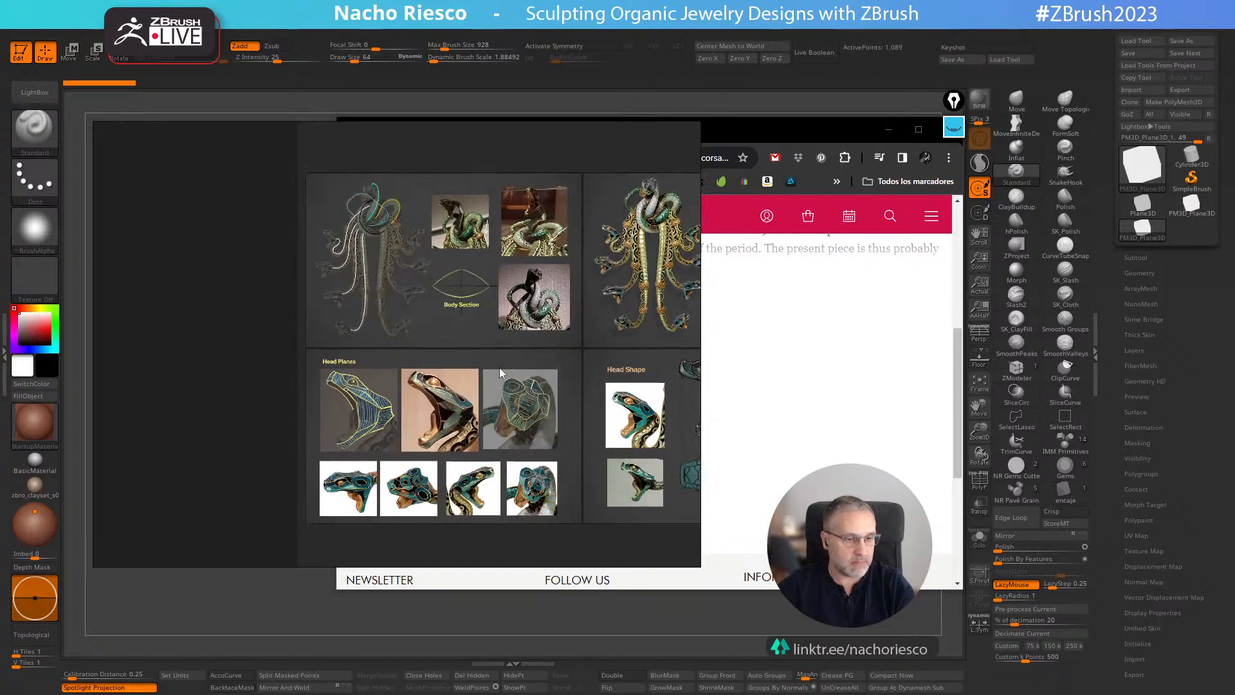
pyautogui.moveTo(475, 365); pyautogui.dragTo(281, 368, button='middle')
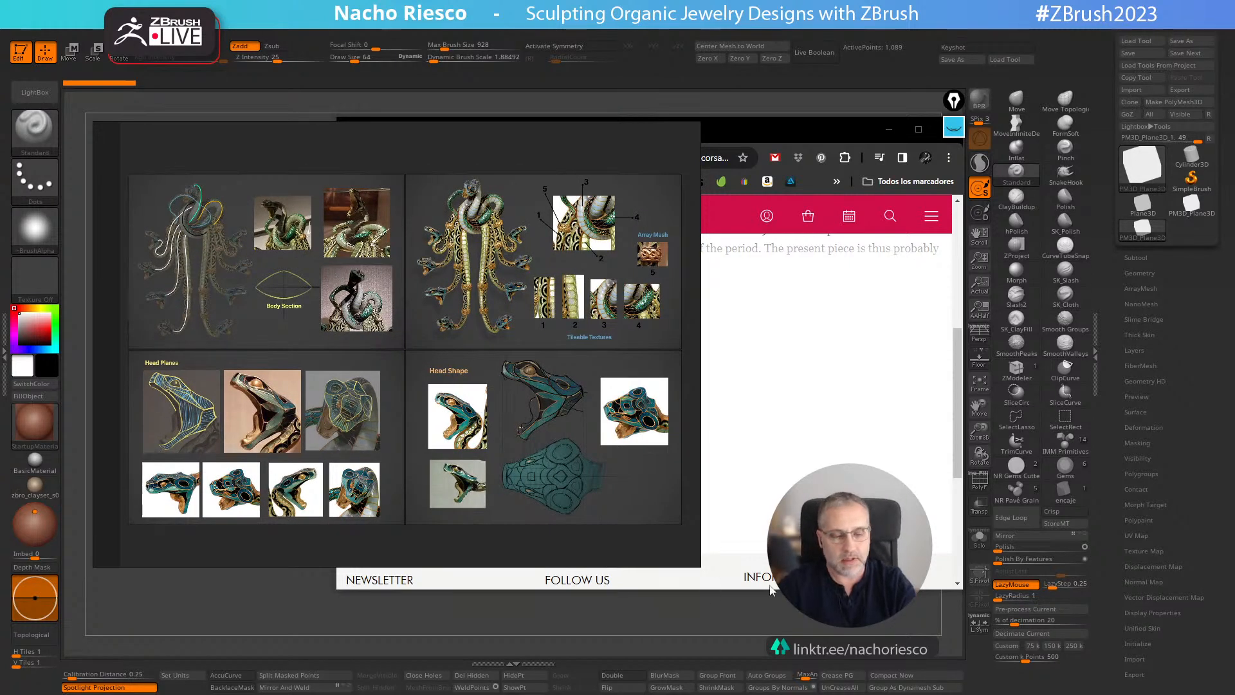
# - Close the browser window with the museum's 'Serpents' page and enlarge the reference board to cover the canvas
pyautogui.moveTo(805, 138); pyautogui.dragTo(779, 192)
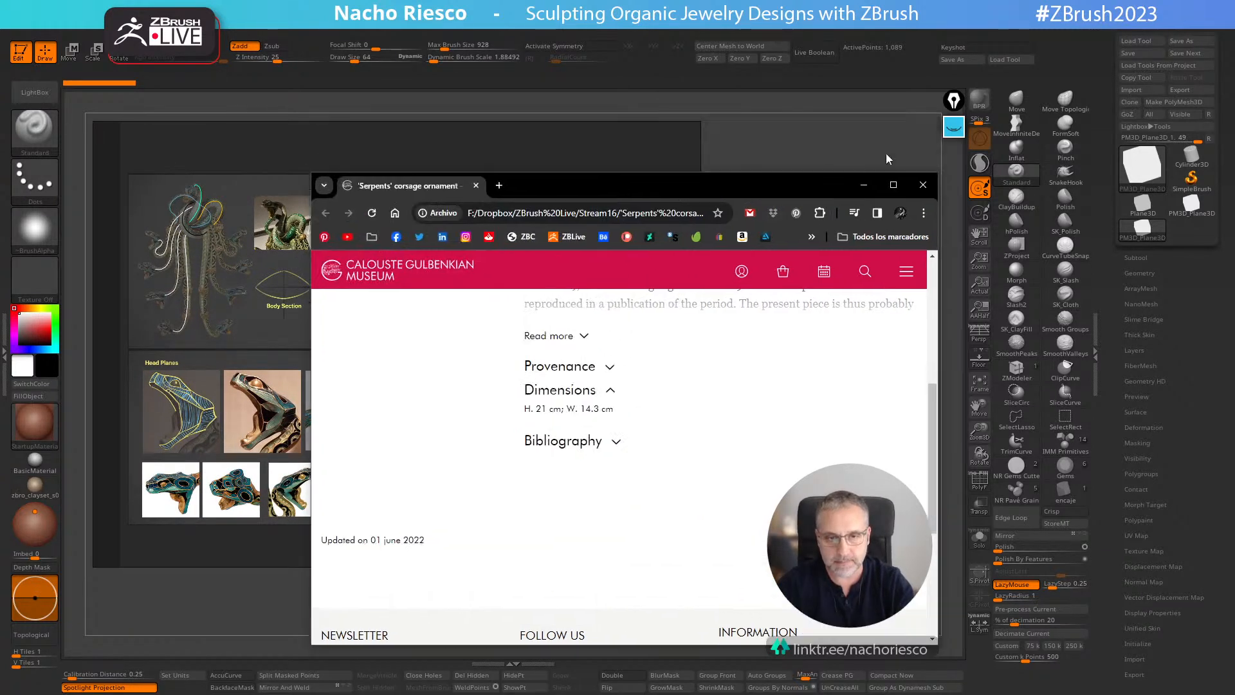
pyautogui.click(924, 188)
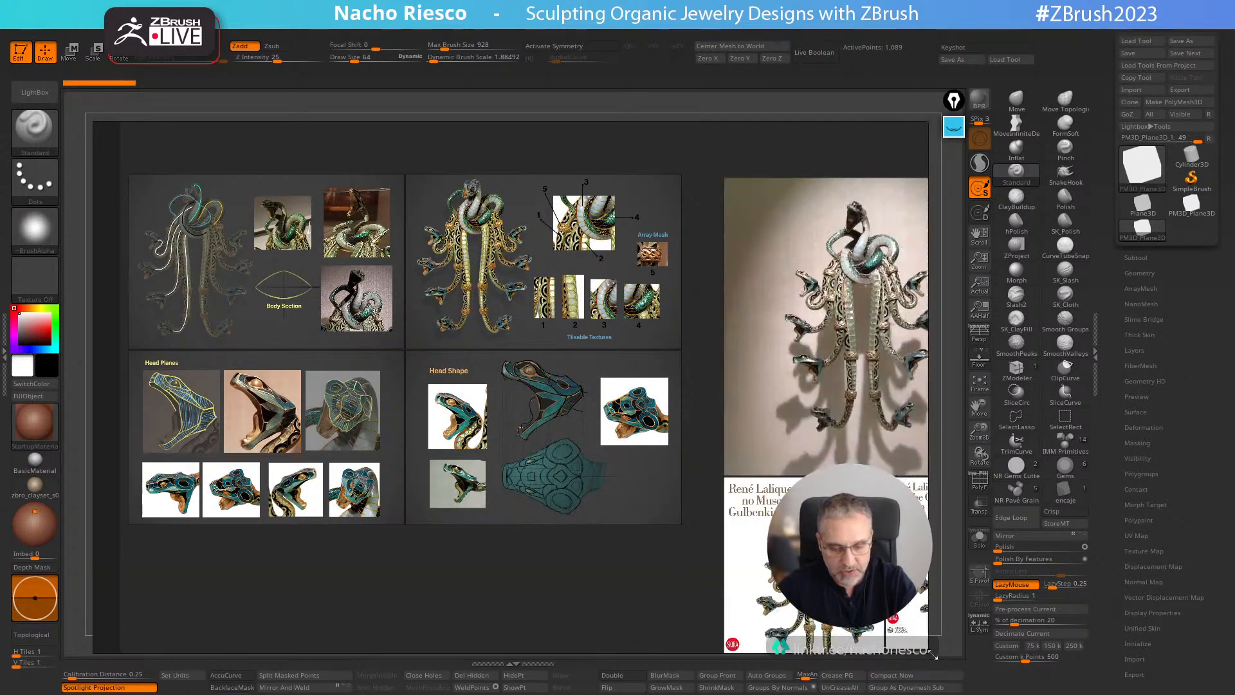
pyautogui.scroll(2, 327, 230)
pyautogui.moveTo(258, 206); pyautogui.dragTo(412, 257, button='middle')
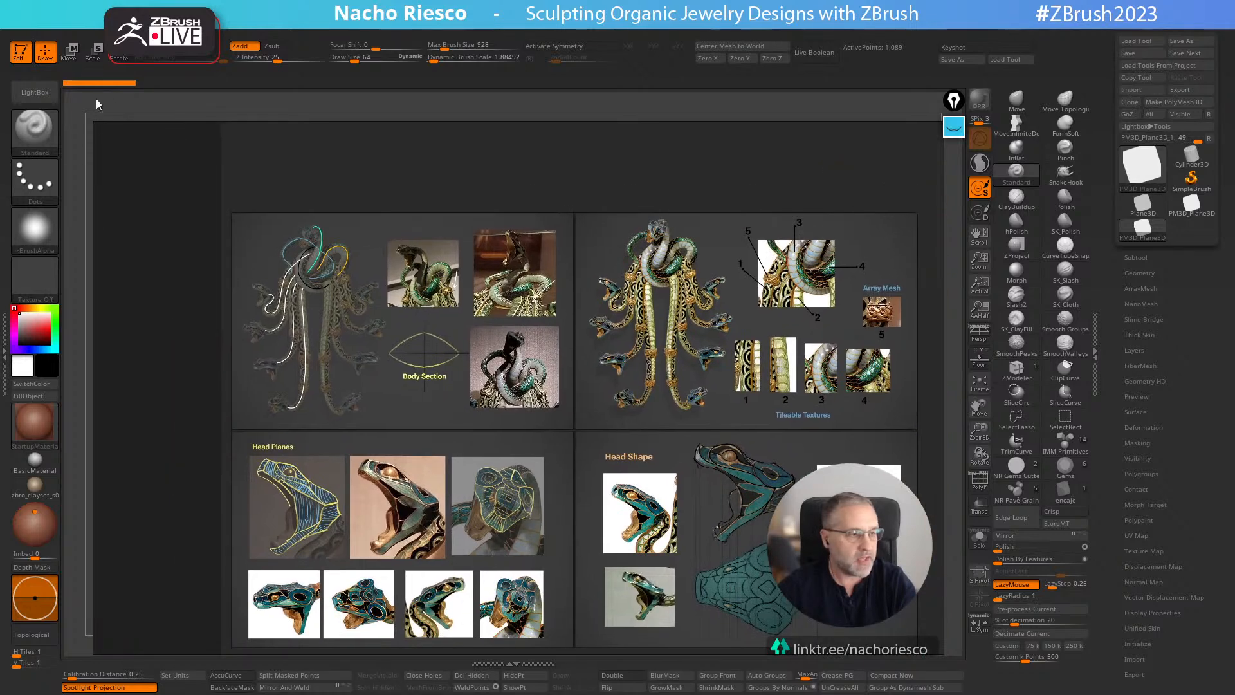
pyautogui.moveTo(96, 126); pyautogui.dragTo(94, 116)
# - Frame the Body Section sheet on the reference board and bring the board back in front of the sculpting canvas
pyautogui.click(406, 344)
pyautogui.doubleClick(366, 373)
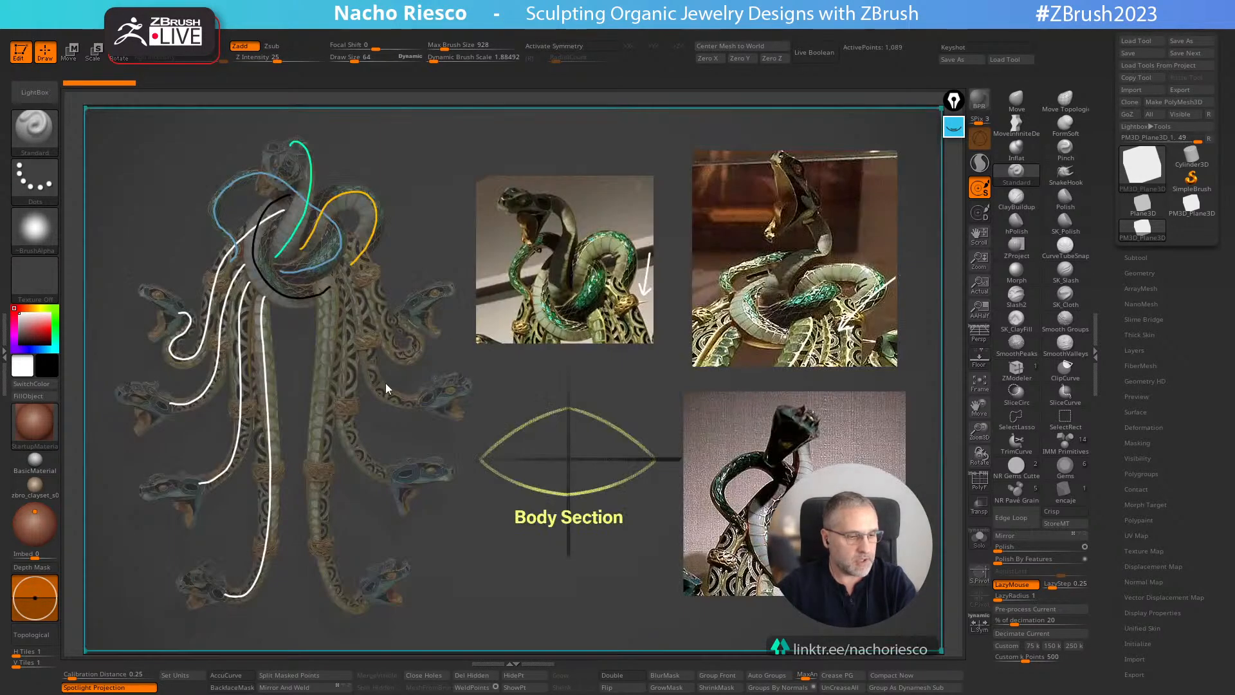
pyautogui.click(957, 269)
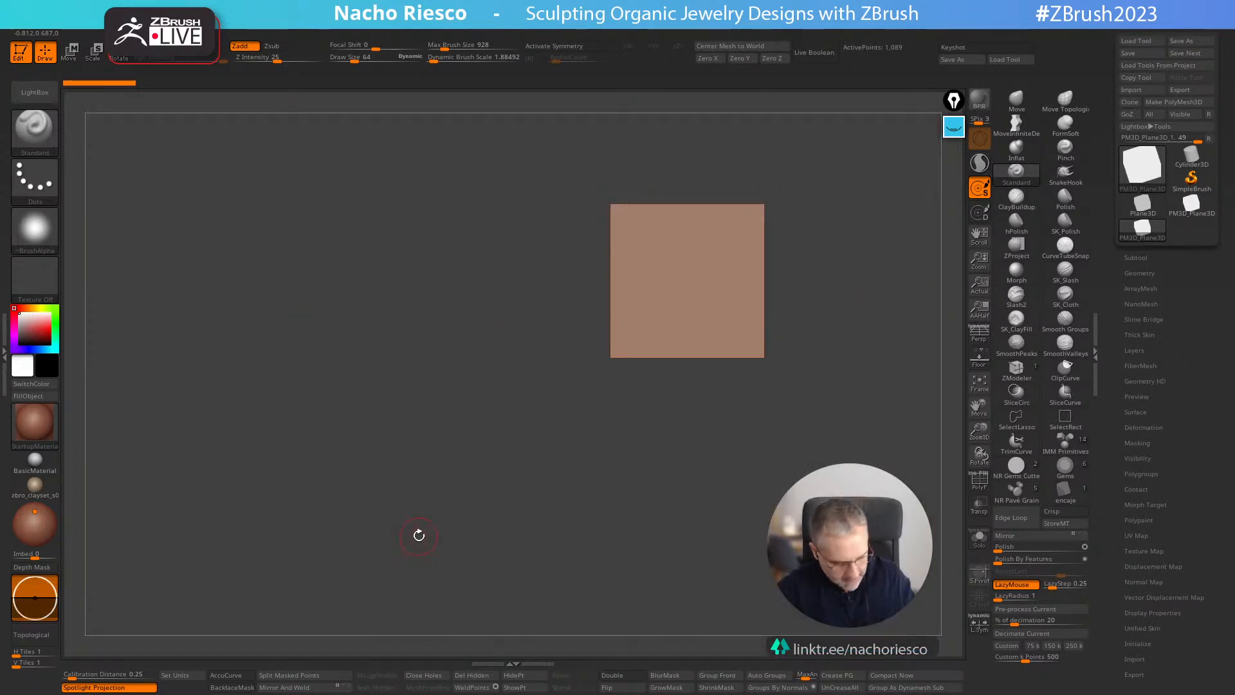
pyautogui.press('super')
pyautogui.press('Escape')
pyautogui.hotkey('alt', 'Tab')
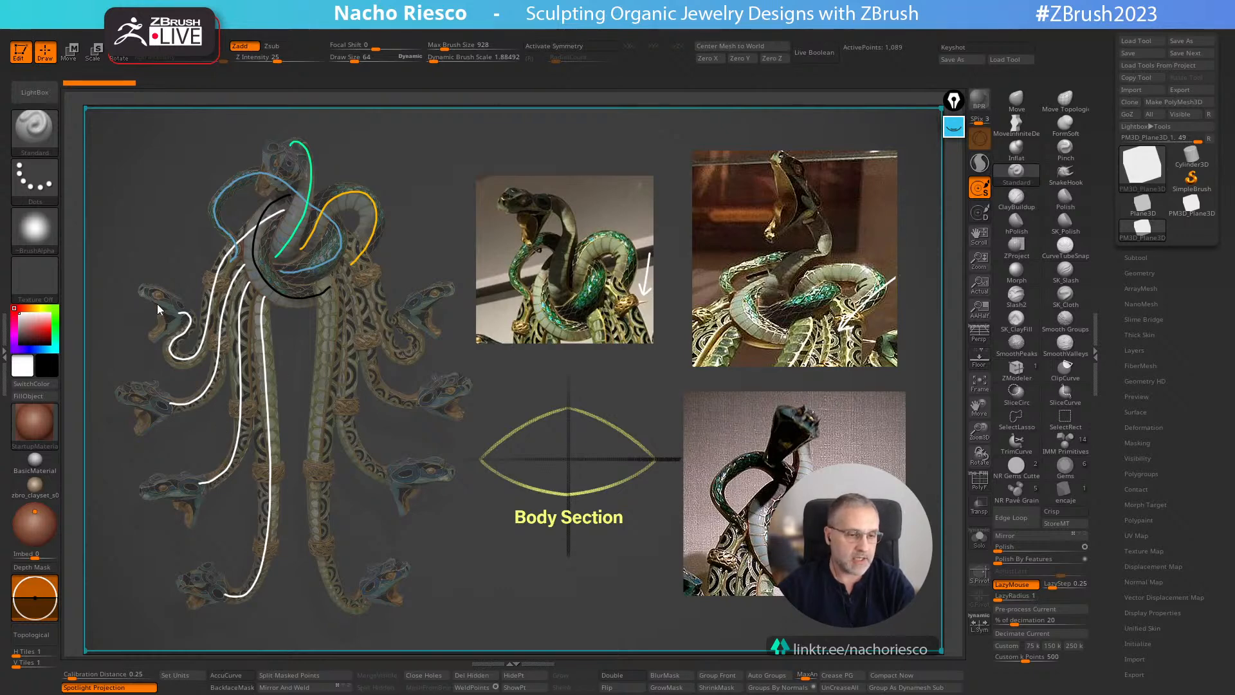
# - Examine the coiled-serpent photos on the Body Section sheet, following how the bodies wrap around each other
pyautogui.scroll(3, 666, 317)
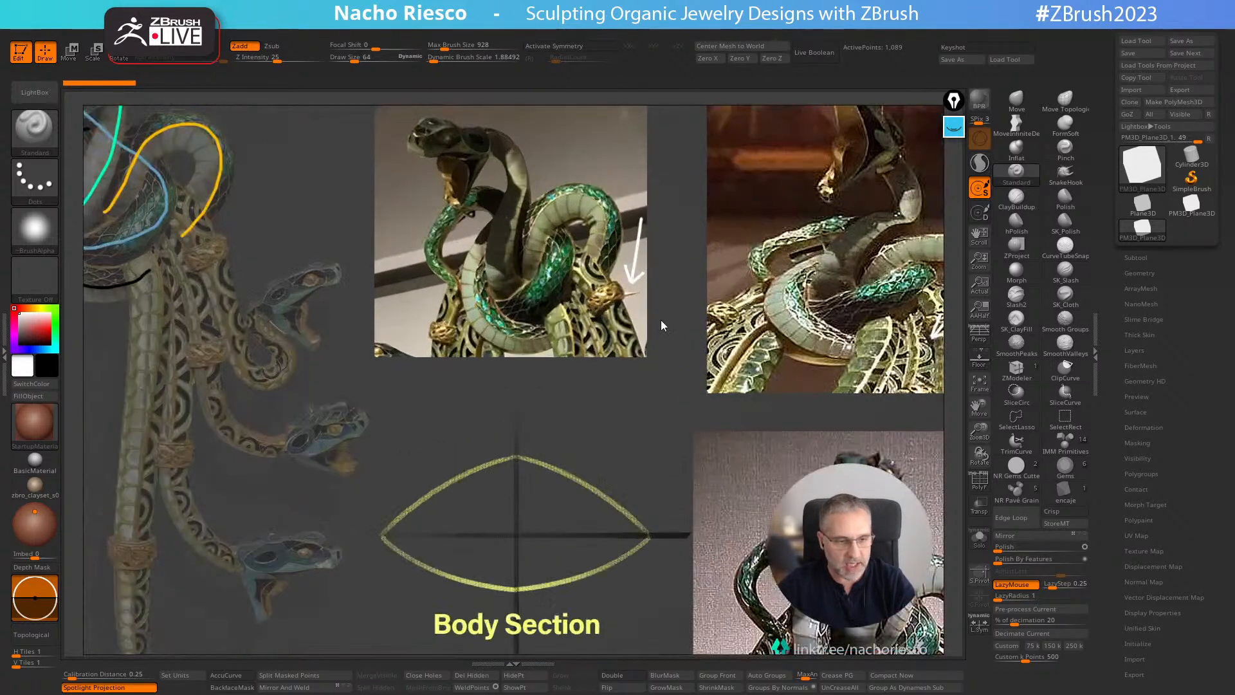
pyautogui.moveTo(573, 273); pyautogui.dragTo(599, 353, button='middle')
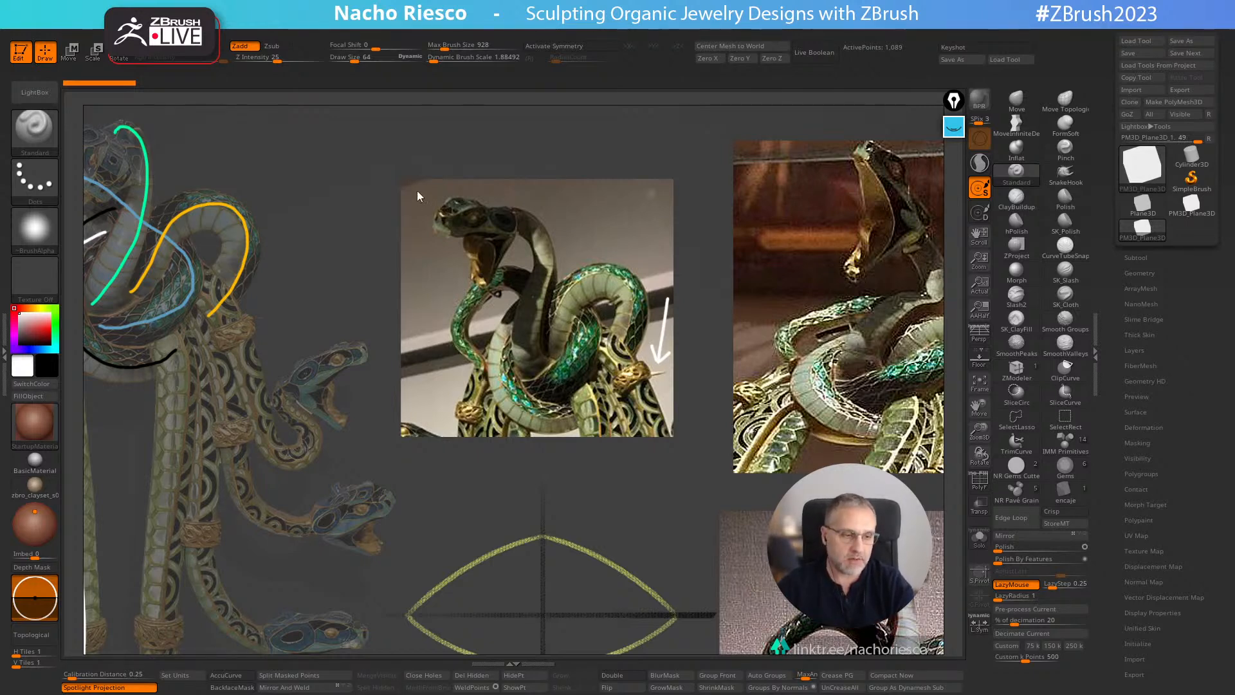
pyautogui.moveTo(851, 363); pyautogui.dragTo(609, 358, button='middle')
pyautogui.scroll(2, 608, 358)
pyautogui.scroll(-2, 660, 341)
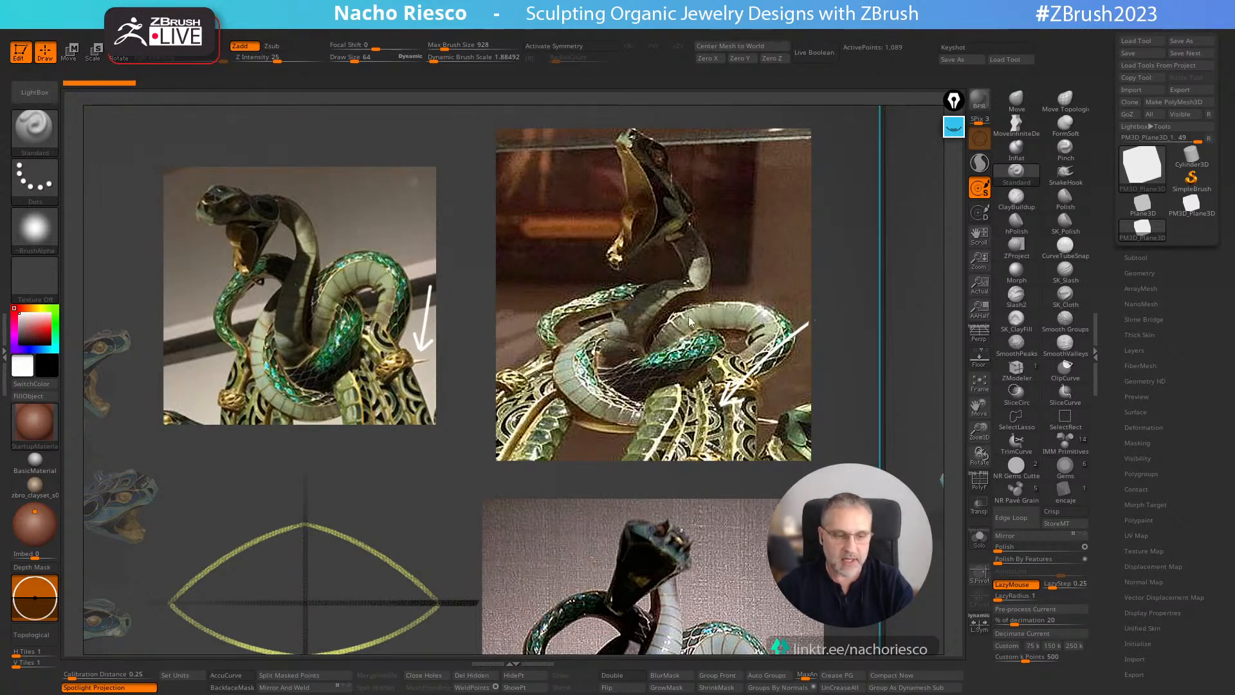
# - Study the Body Section profile sketch and compare it with the serpent photos and the traced body curves
pyautogui.moveTo(436, 462); pyautogui.dragTo(523, 262, button='middle')
pyautogui.scroll(-3, 444, 396)
pyautogui.scroll(1, 381, 387)
pyautogui.scroll(-1, 353, 388)
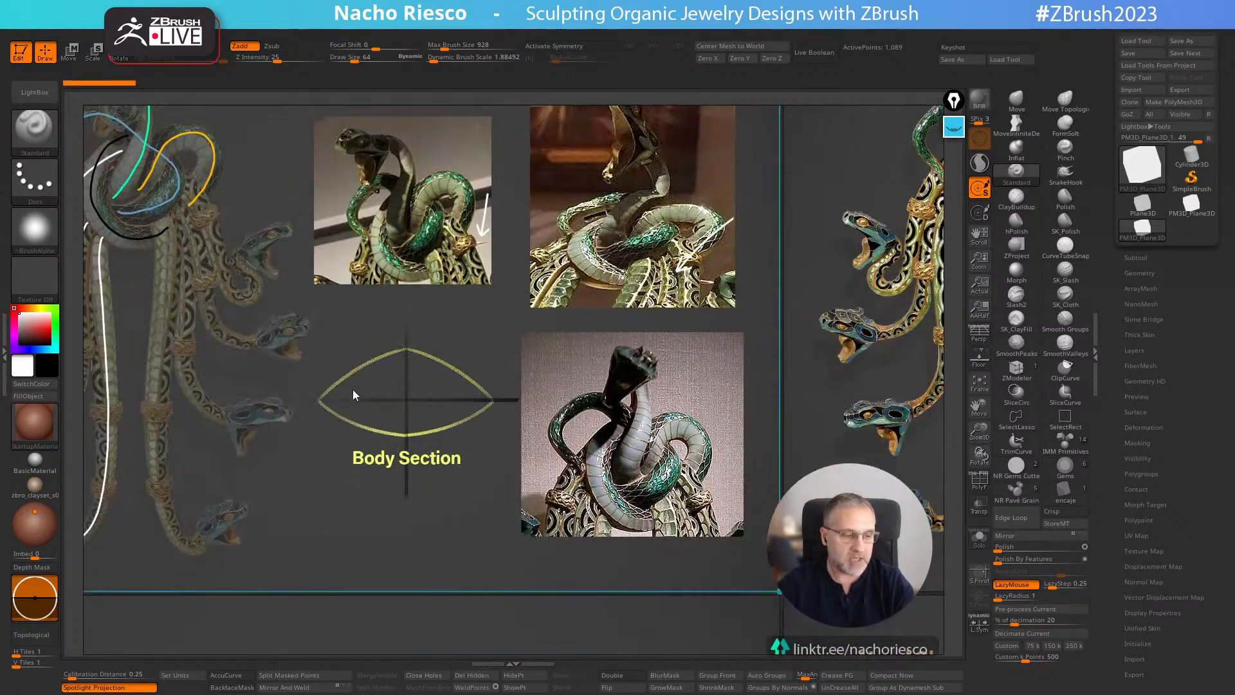
pyautogui.moveTo(432, 373); pyautogui.dragTo(532, 378, button='middle')
pyautogui.scroll(-1, 513, 387)
pyautogui.scroll(1, 480, 396)
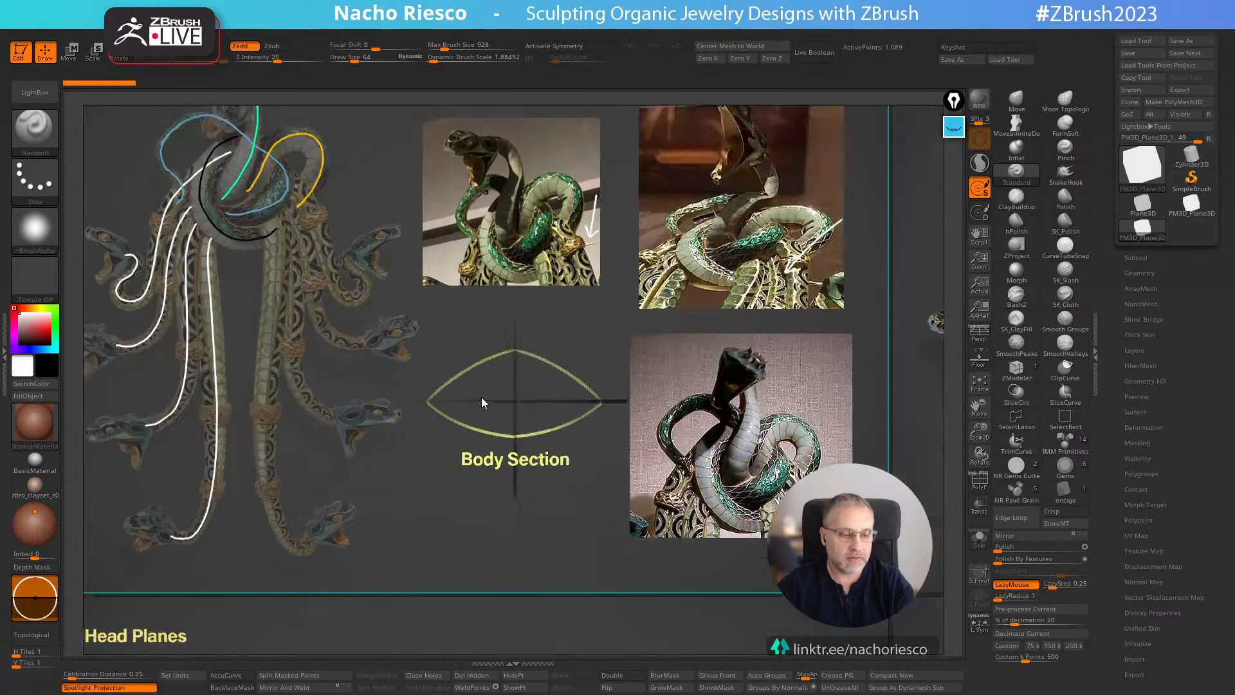
pyautogui.scroll(1, 634, 407)
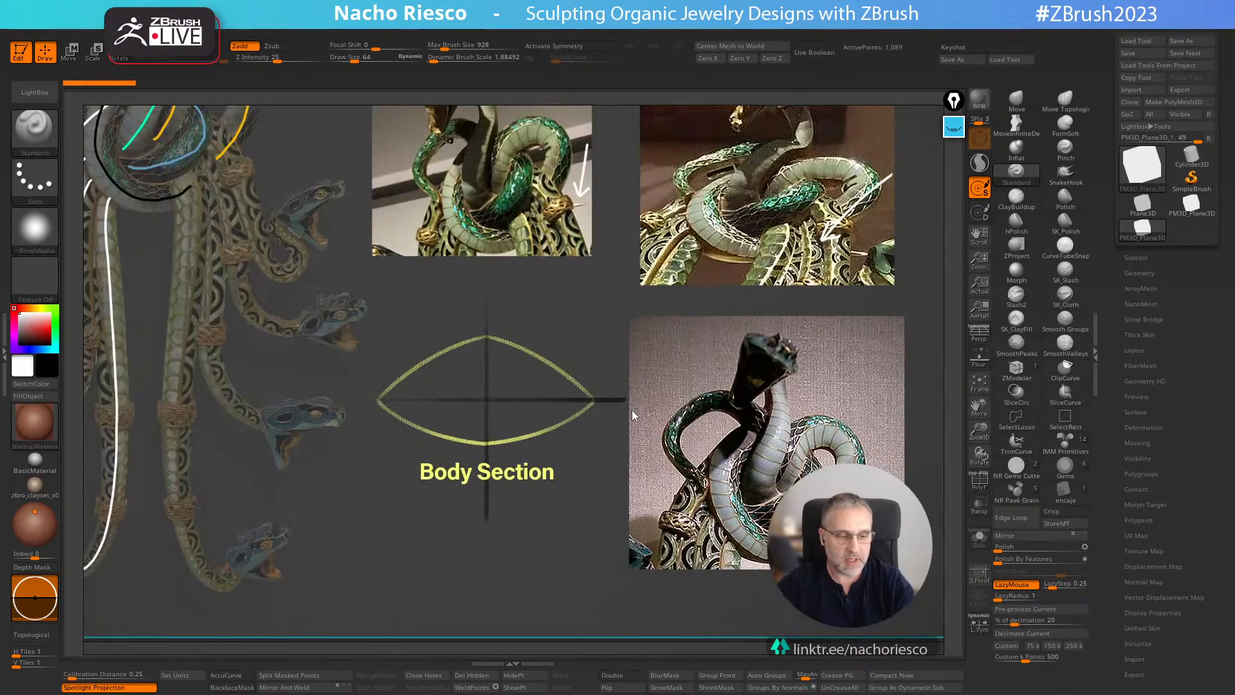
pyautogui.scroll(-1, 632, 412)
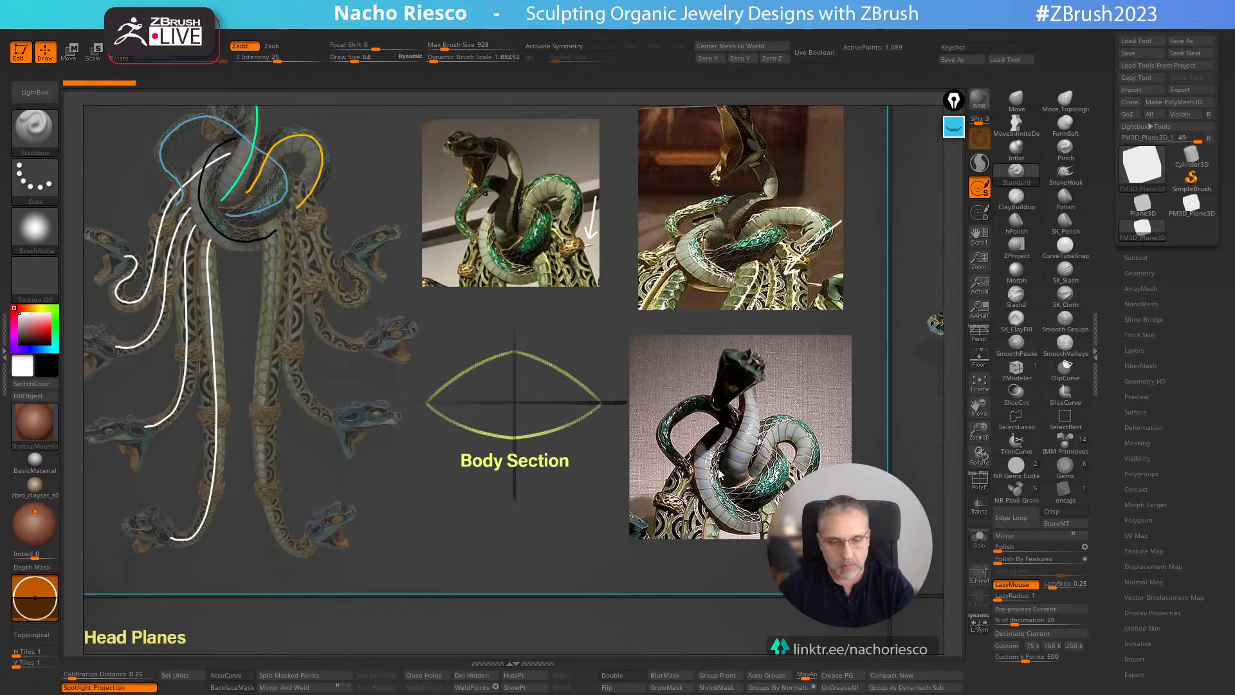
pyautogui.scroll(-1, 714, 474)
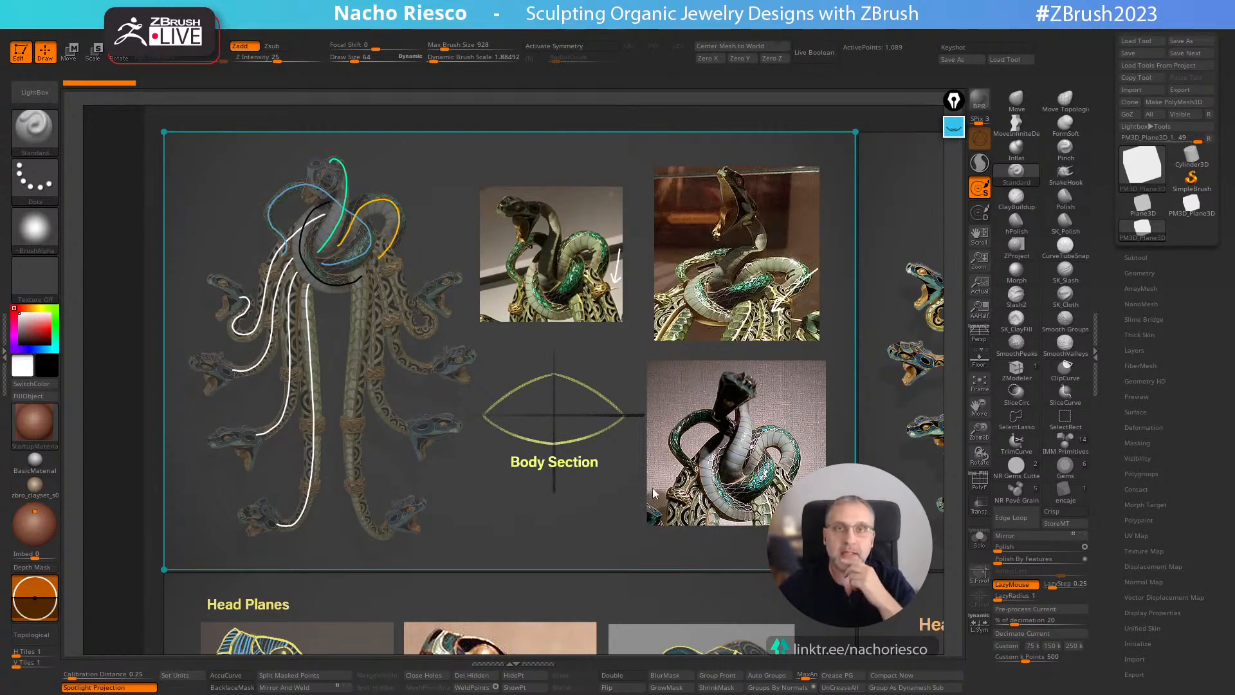
pyautogui.scroll(-1, 662, 490)
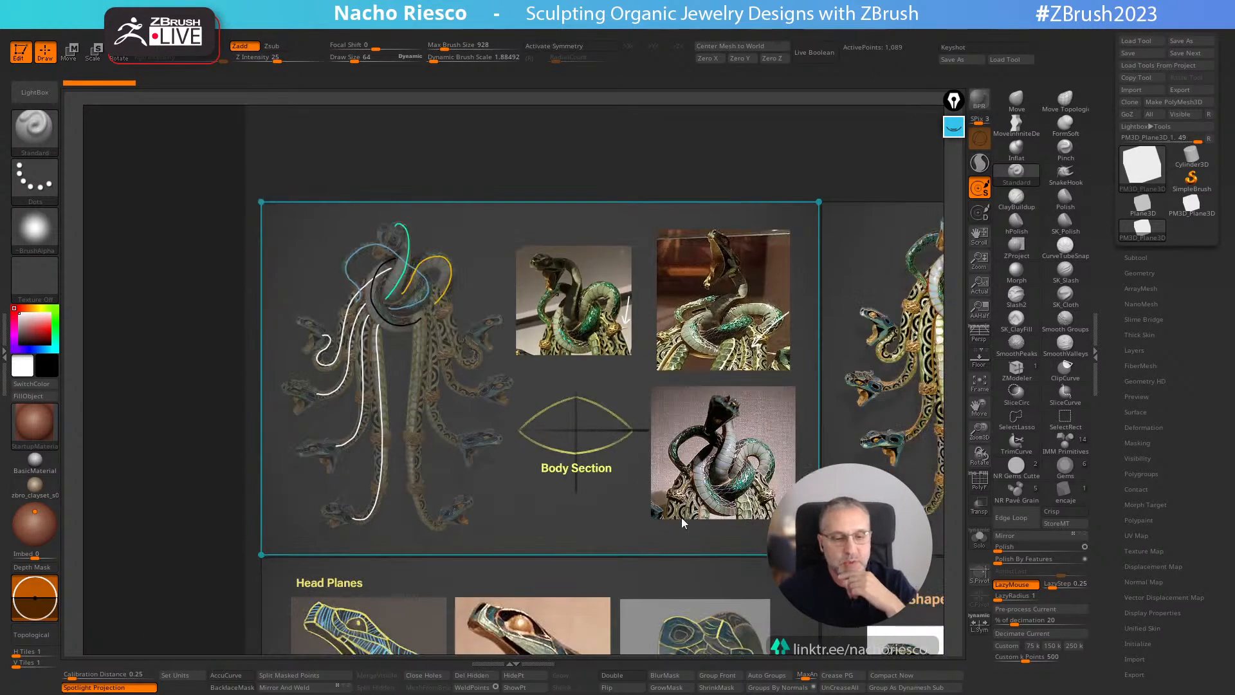
# - Examine the Tileable Textures sheet, relating the numbered areas 1 to 5 to the full ornament
pyautogui.moveTo(763, 436); pyautogui.dragTo(450, 430, button='middle')
pyautogui.moveTo(672, 425); pyautogui.dragTo(508, 391, button='middle')
pyautogui.scroll(2, 509, 390)
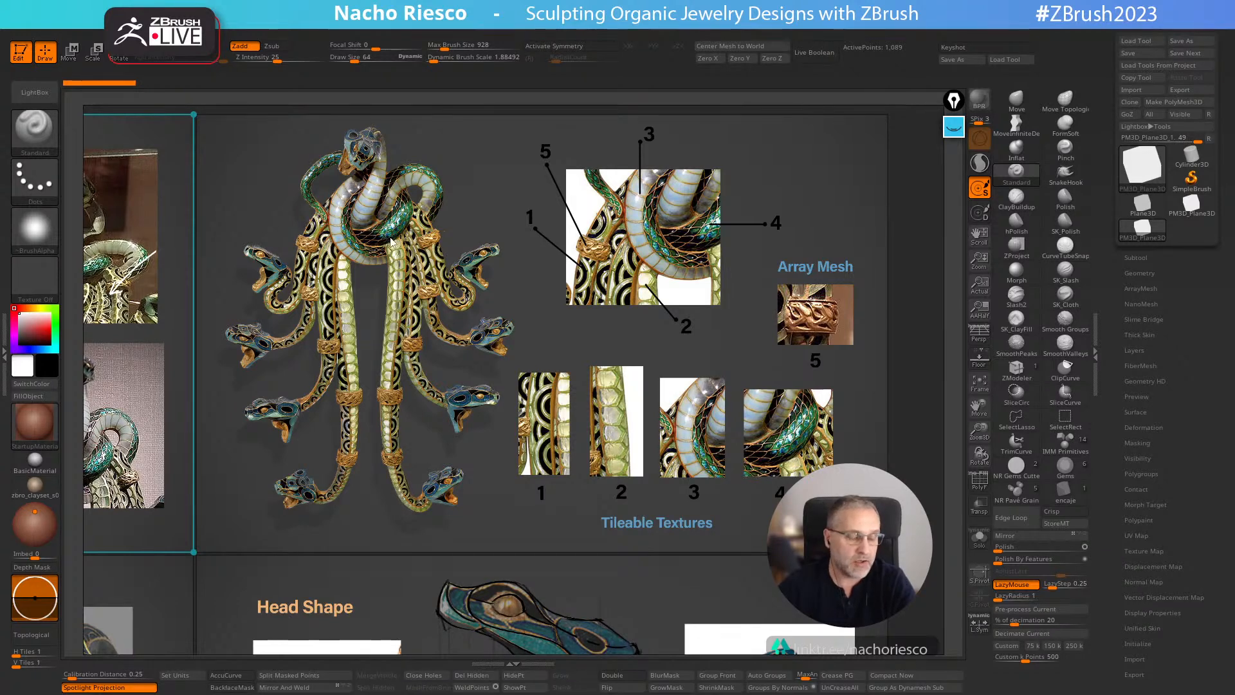
pyautogui.scroll(2, 390, 243)
pyautogui.moveTo(389, 243); pyautogui.dragTo(402, 329)
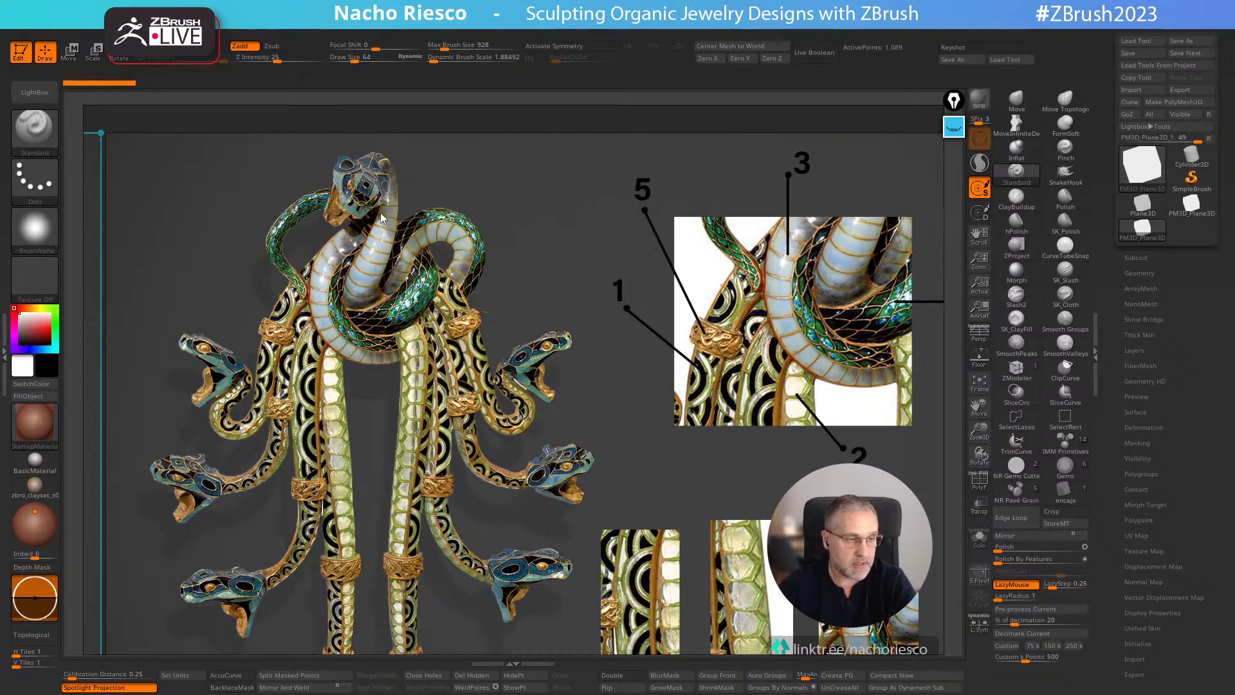
pyautogui.scroll(-4, 551, 401)
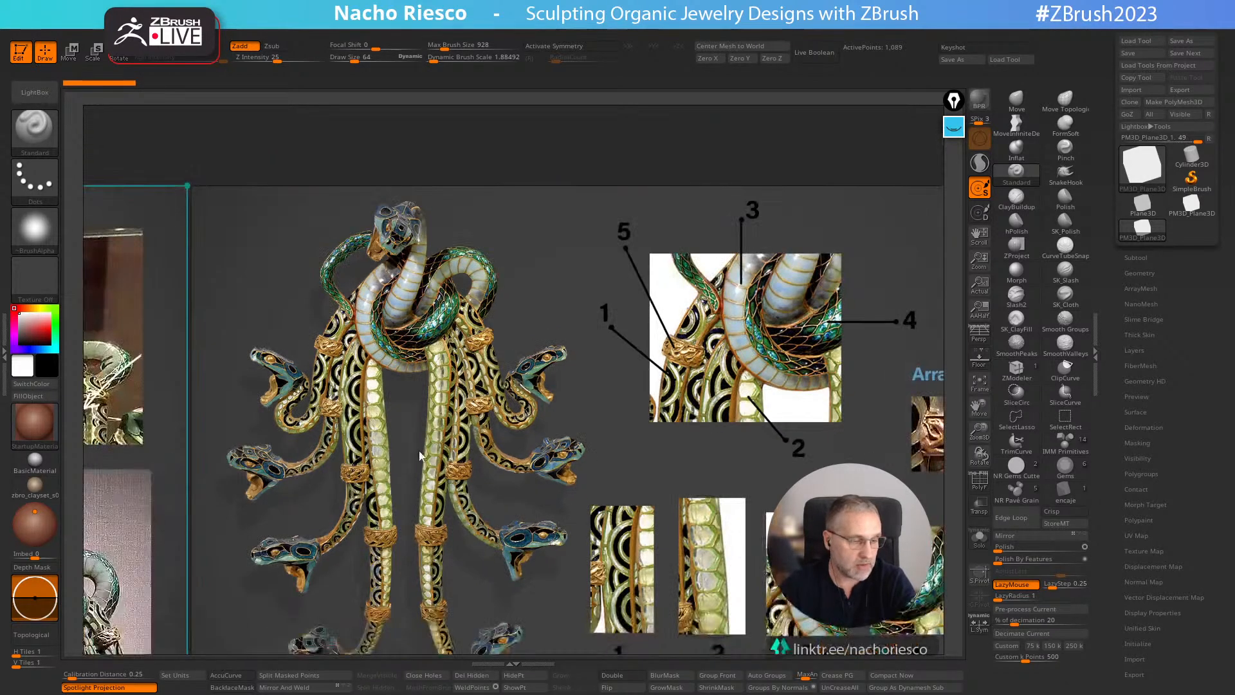
pyautogui.scroll(2, 654, 569)
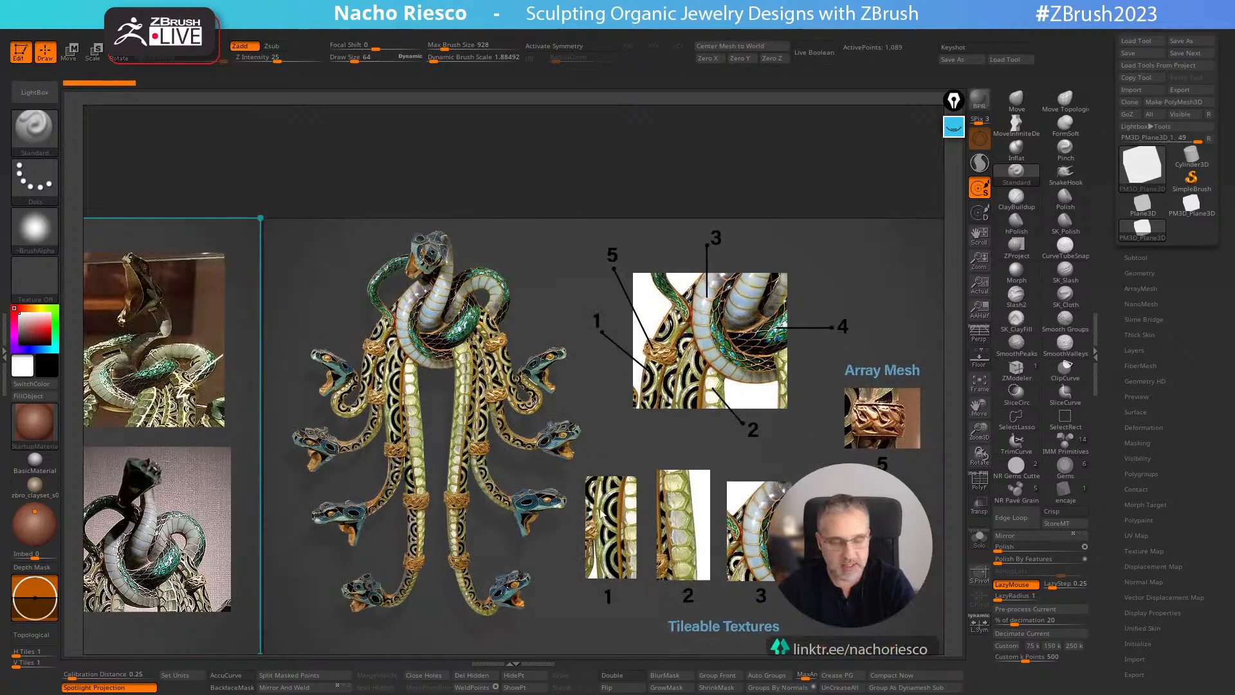
pyautogui.moveTo(769, 458); pyautogui.dragTo(632, 420, button='middle')
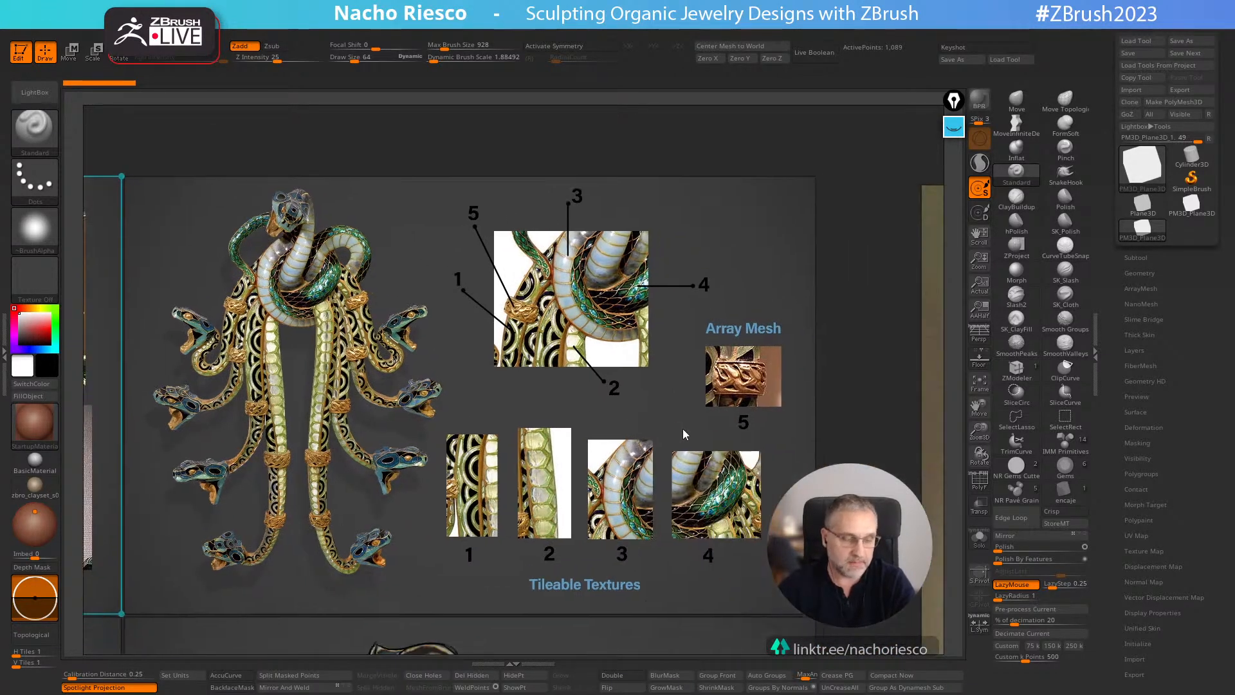
pyautogui.moveTo(621, 464); pyautogui.dragTo(622, 410, button='middle')
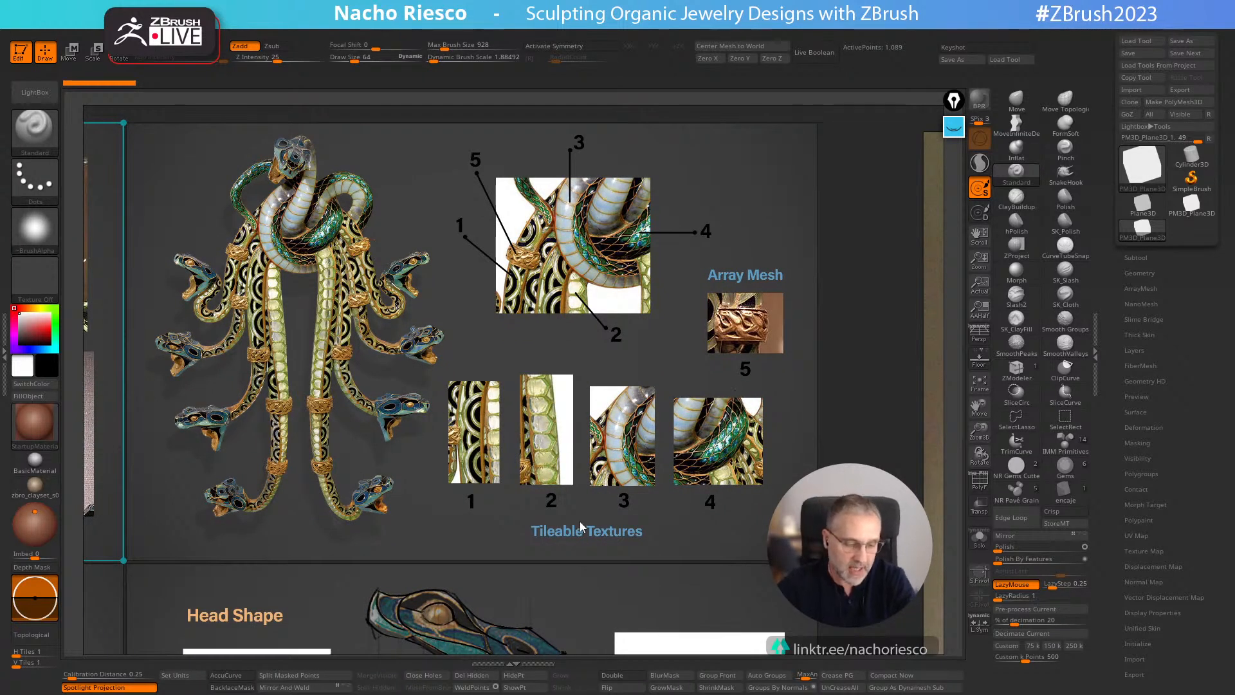
# - Compare texture samples 1 to 4 with the Array Mesh detail numbered 5
pyautogui.scroll(-1, 578, 530)
pyautogui.scroll(1, 579, 512)
pyautogui.moveTo(579, 512); pyautogui.dragTo(584, 476, button='middle')
pyautogui.scroll(1, 624, 465)
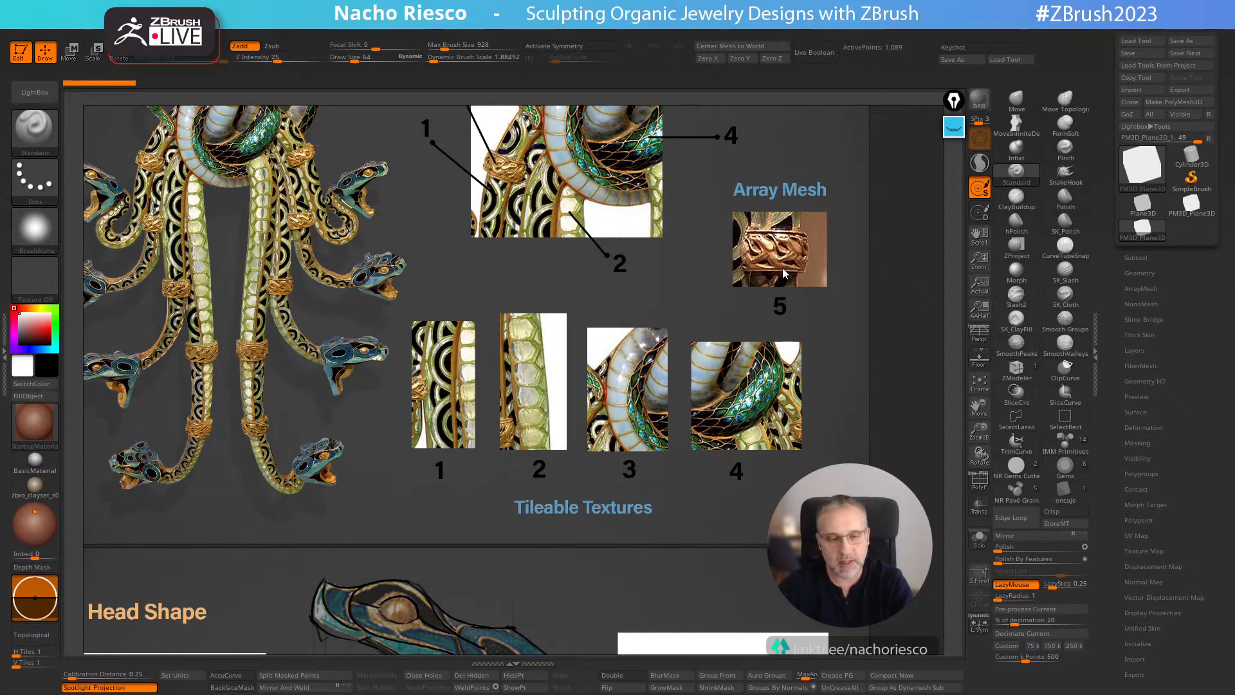
pyautogui.scroll(-1, 637, 353)
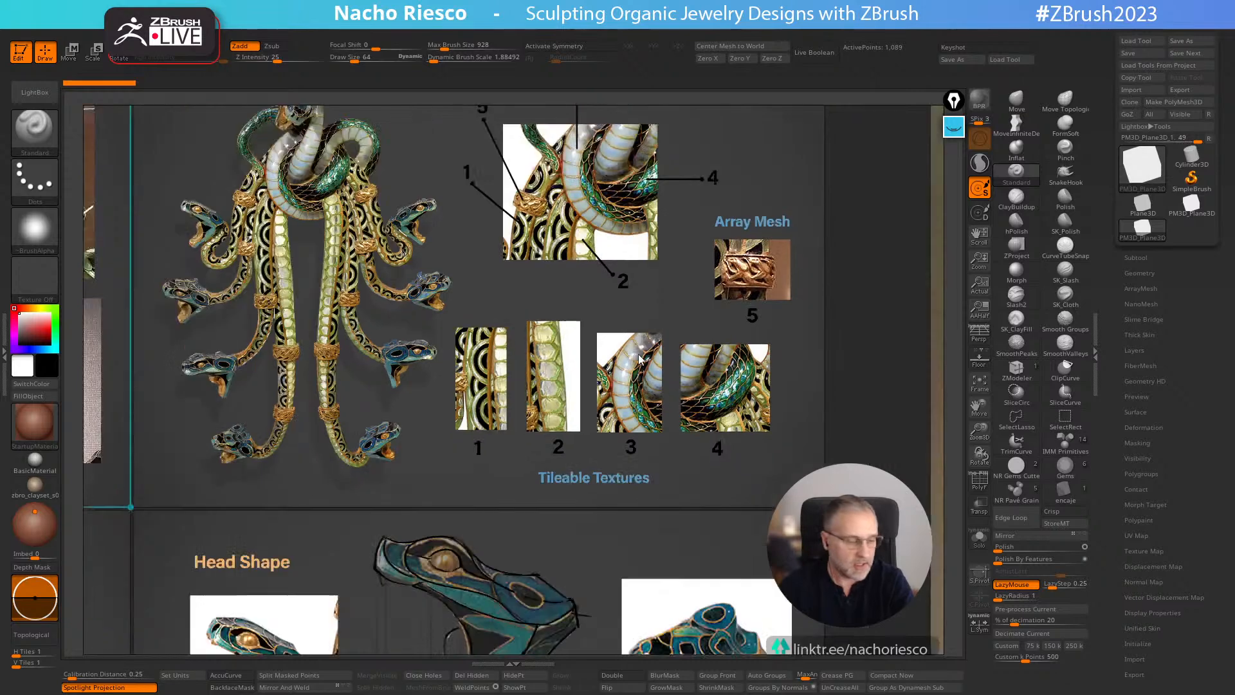
pyautogui.scroll(1, 737, 275)
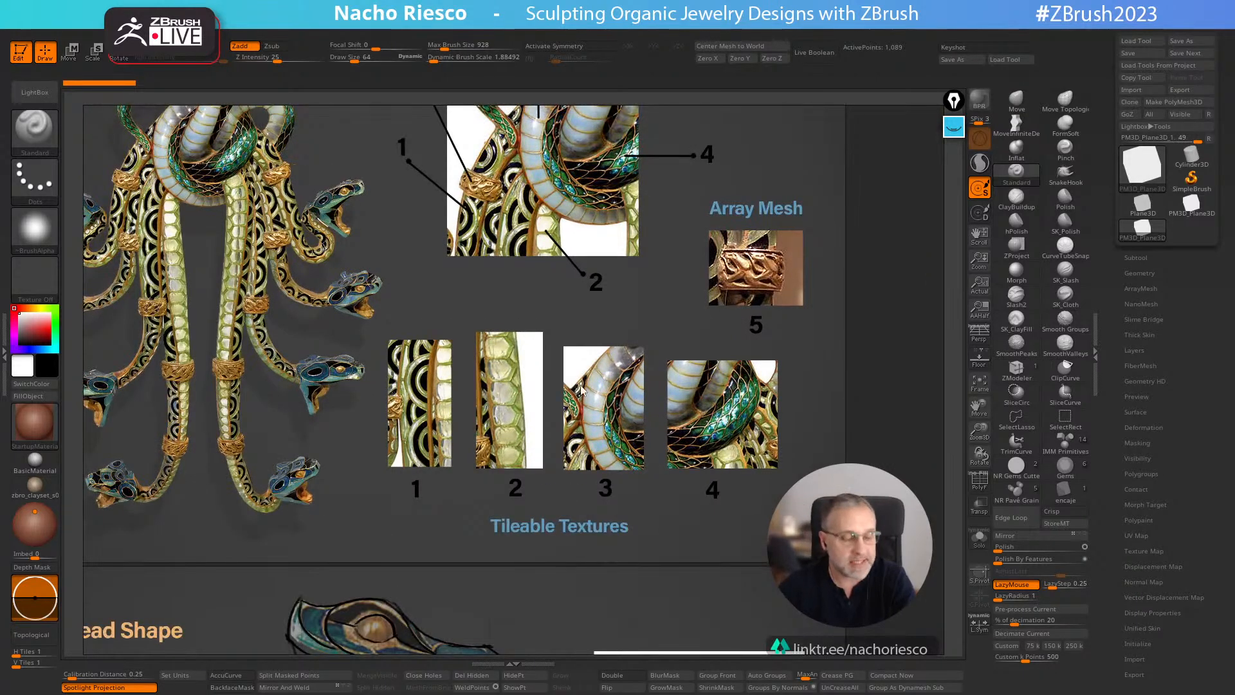
# - Frame the Head Planes sheet and study the planes traced over the serpent heads
pyautogui.scroll(-1, 579, 369)
pyautogui.scroll(-2, 346, 459)
pyautogui.scroll(-1, 345, 459)
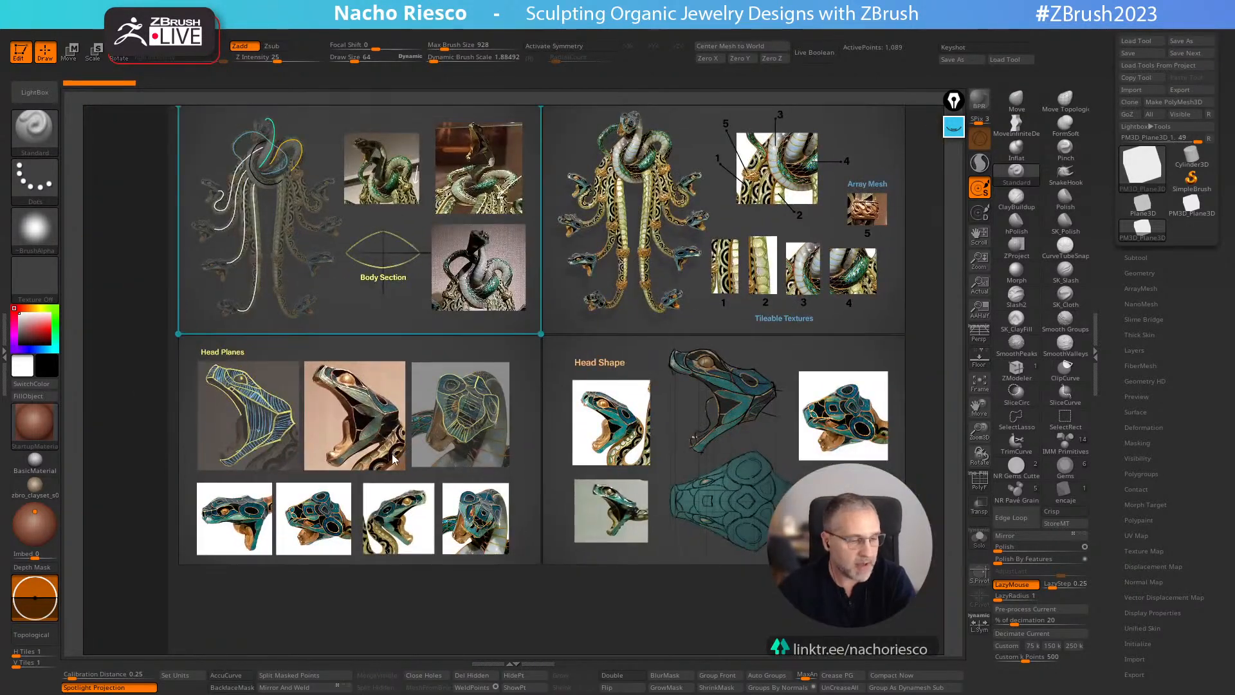
pyautogui.scroll(2, 500, 400)
pyautogui.scroll(3, 500, 400)
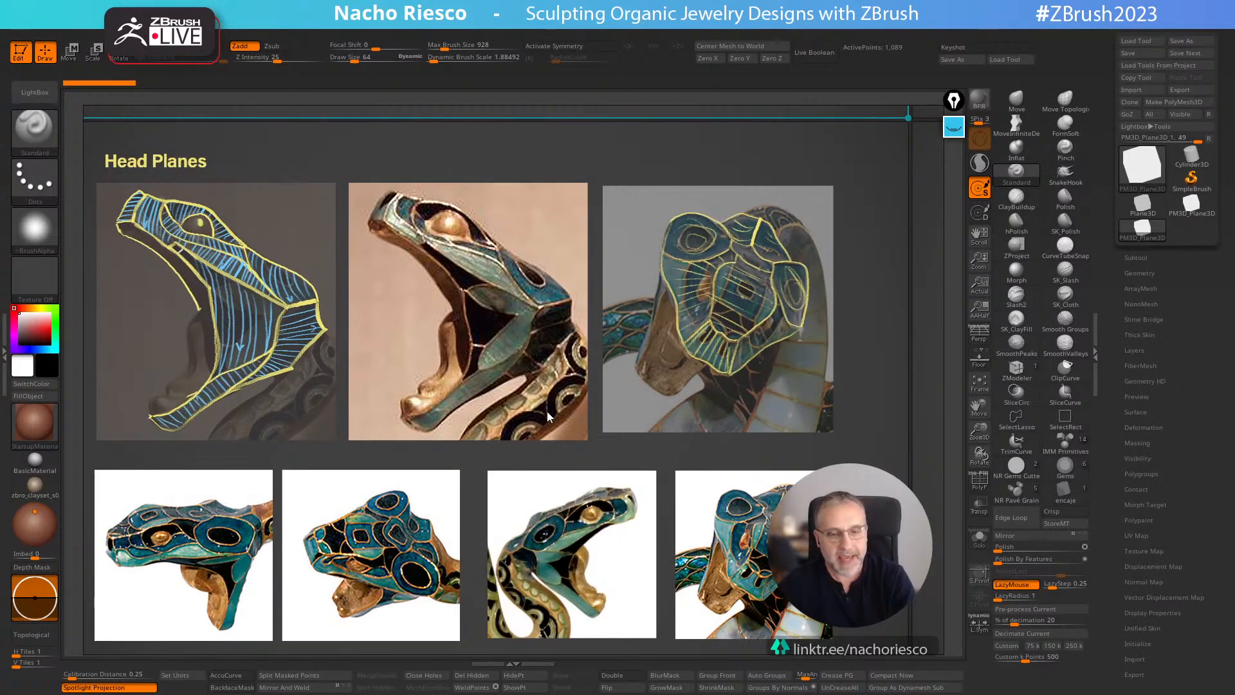
pyautogui.doubleClick(548, 417)
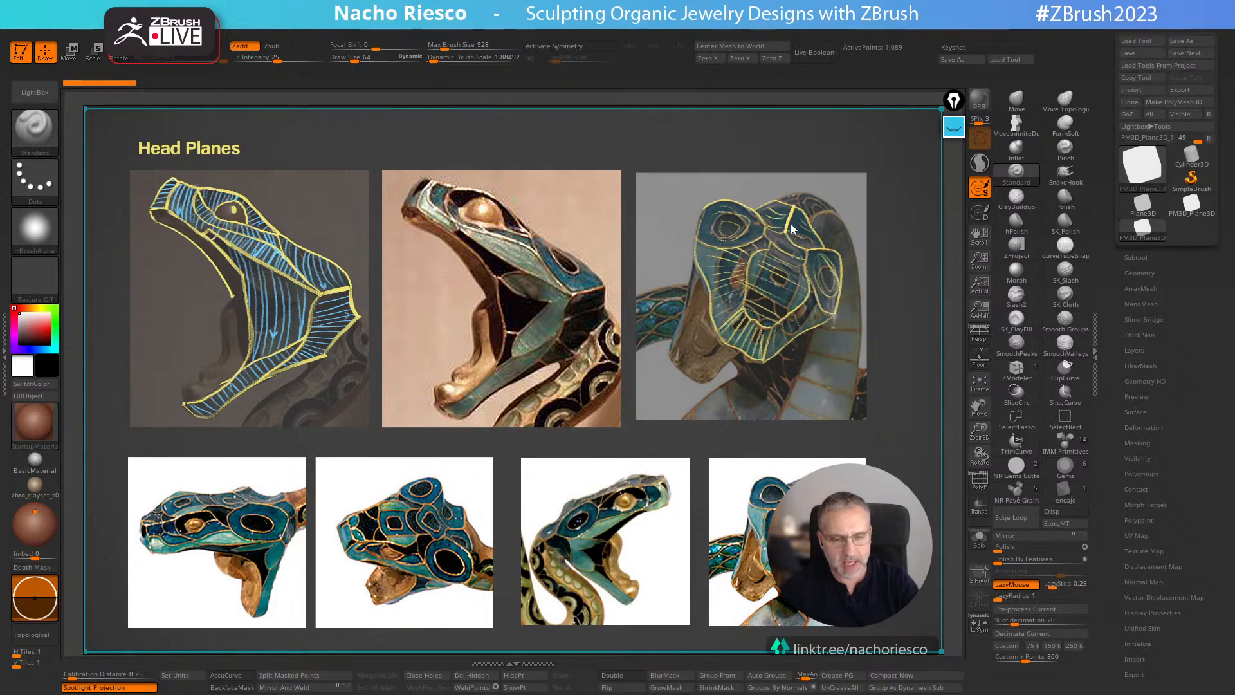
# - Examine the lower row of serpent head photos on the Head Planes sheet from their different angles
pyautogui.moveTo(463, 508); pyautogui.dragTo(472, 373, button='middle')
pyautogui.scroll(1, 294, 437)
pyautogui.scroll(-1, 294, 436)
pyautogui.moveTo(371, 428); pyautogui.dragTo(341, 444, button='middle')
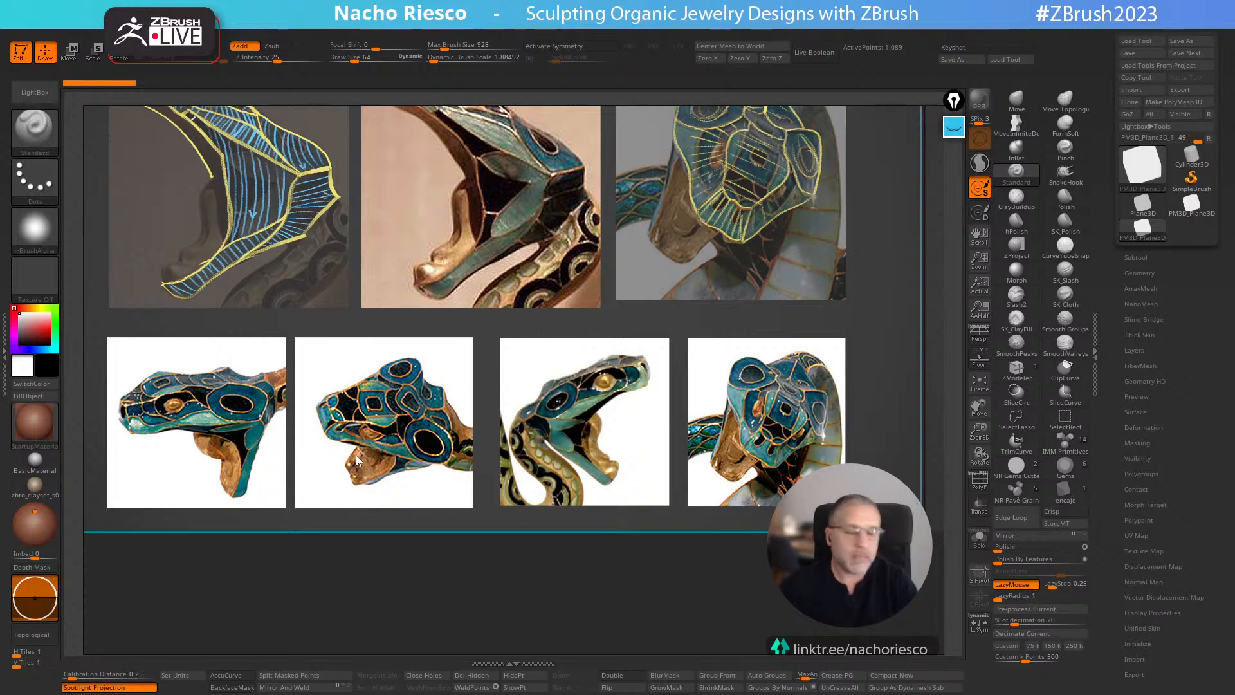
pyautogui.scroll(-1, 541, 446)
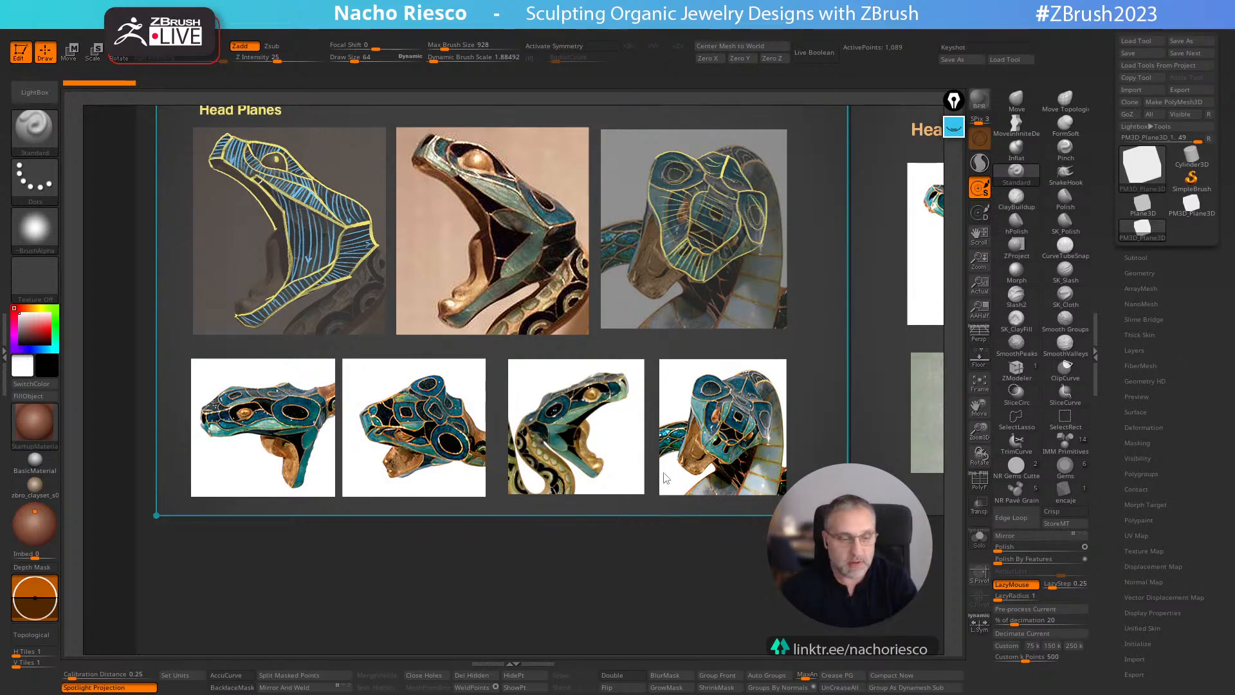
# - Frame the Head Shape sheet and study the side-view and top-view drawings of the serpent head
pyautogui.moveTo(637, 382); pyautogui.dragTo(522, 382, button='middle')
pyautogui.moveTo(799, 389); pyautogui.dragTo(530, 405, button='middle')
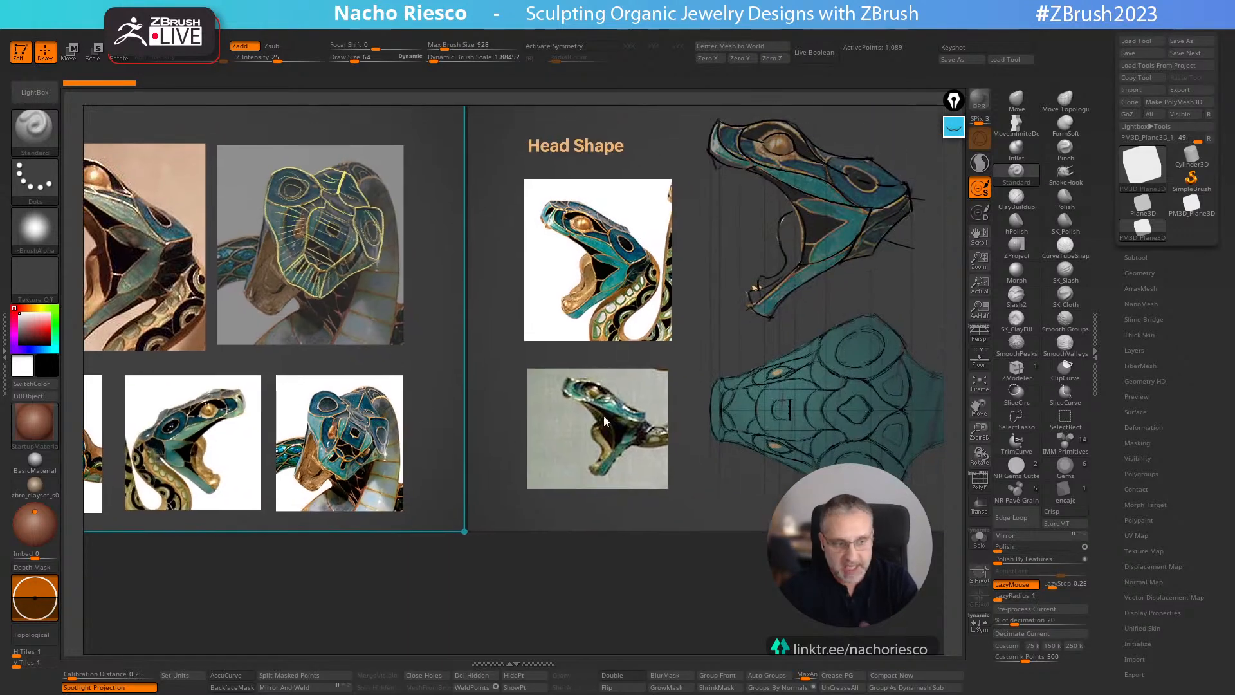
pyautogui.moveTo(640, 371)
pyautogui.mouseDown(button='middle')
pyautogui.moveTo(615, 398)
pyautogui.moveTo(554, 411)
pyautogui.moveTo(504, 396)
pyautogui.mouseUp(button='middle')
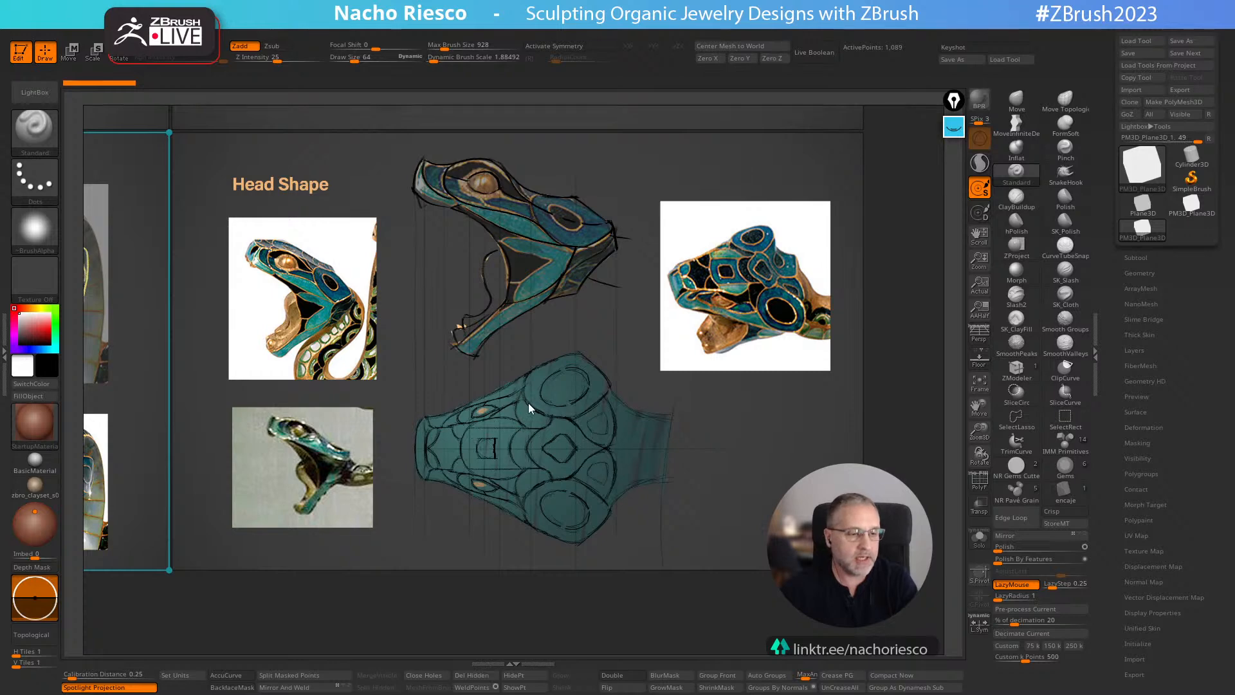
pyautogui.scroll(2, 529, 403)
pyautogui.doubleClick(533, 386)
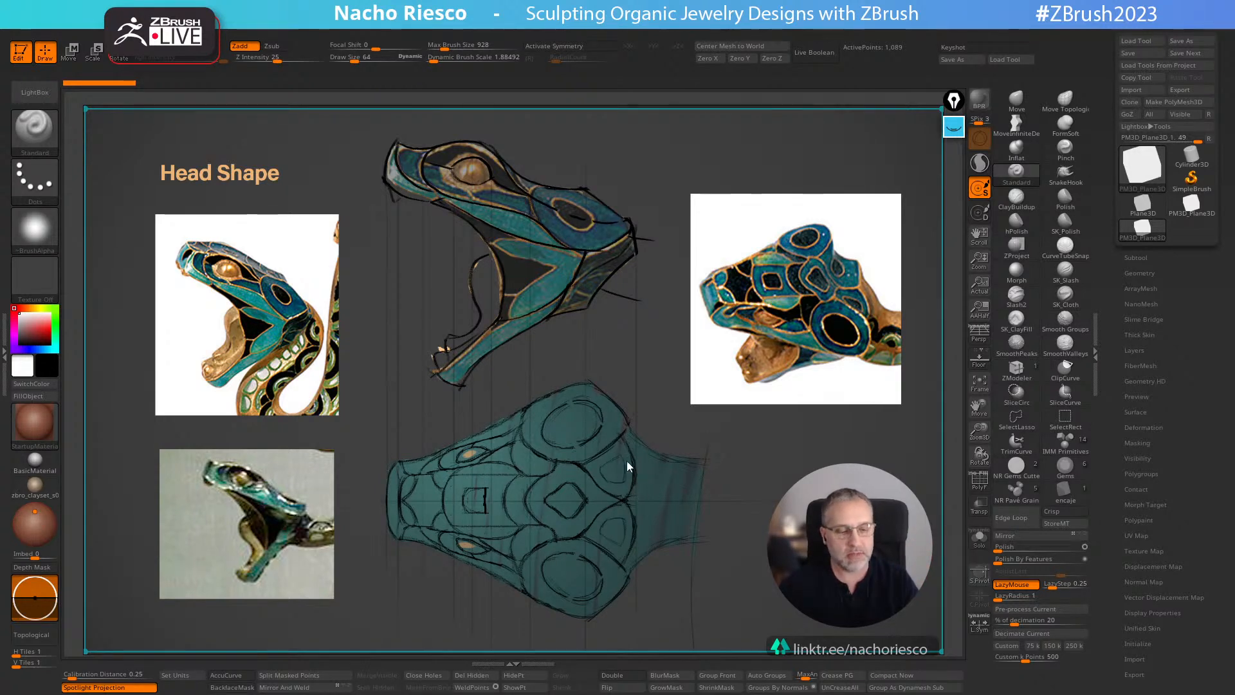
# - Review the whole reference board, from the four planning sheets to the ornament photos and museum covers
pyautogui.scroll(-3, 548, 451)
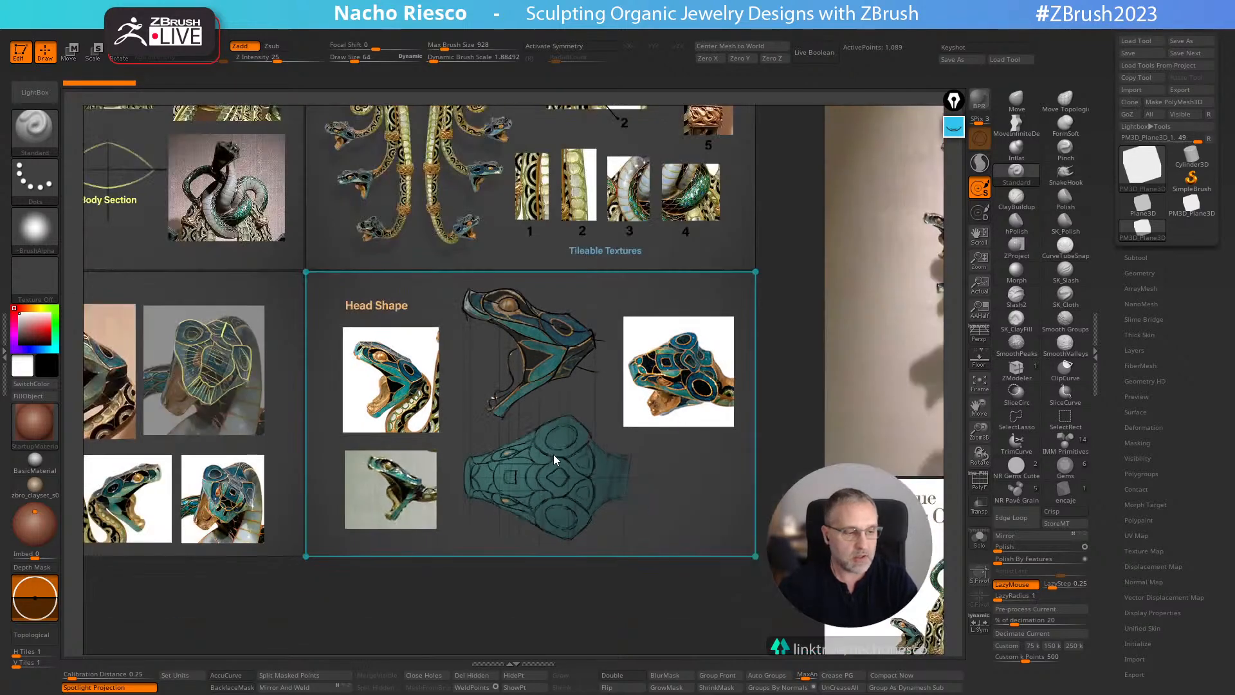
pyautogui.scroll(-5, 577, 453)
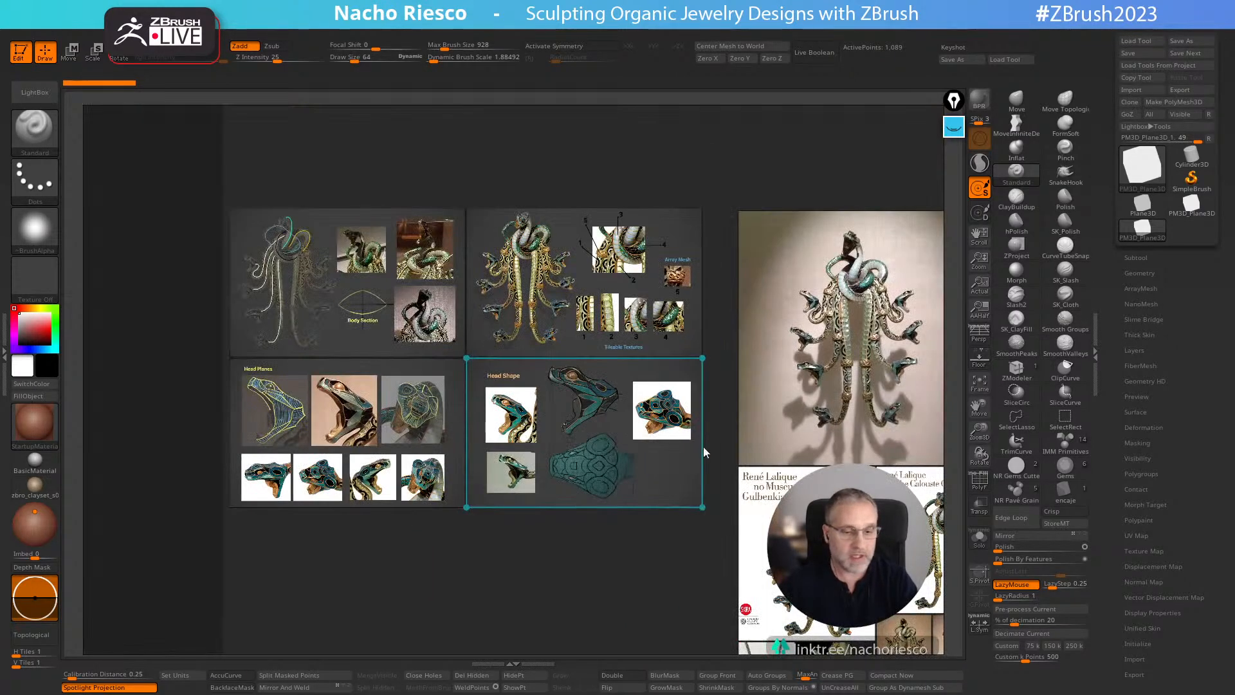
pyautogui.moveTo(577, 406); pyautogui.dragTo(508, 393, button='middle')
pyautogui.moveTo(605, 458); pyautogui.dragTo(583, 418, button='middle')
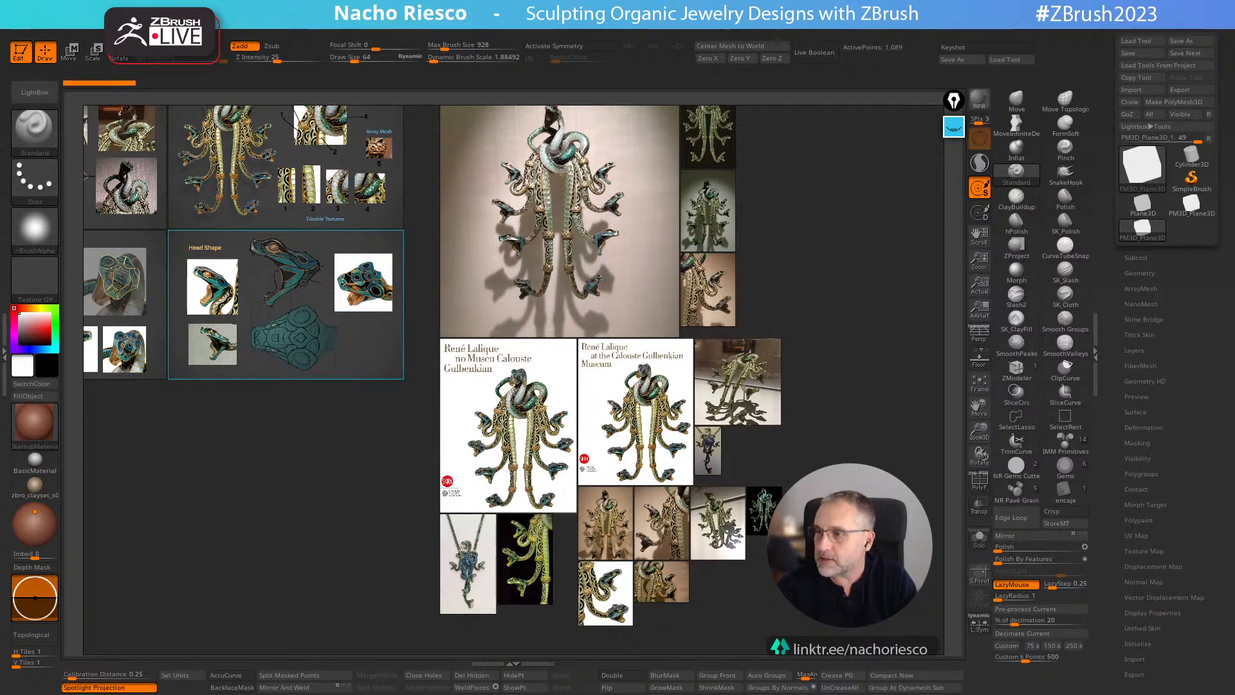
pyautogui.scroll(-3, 700, 355)
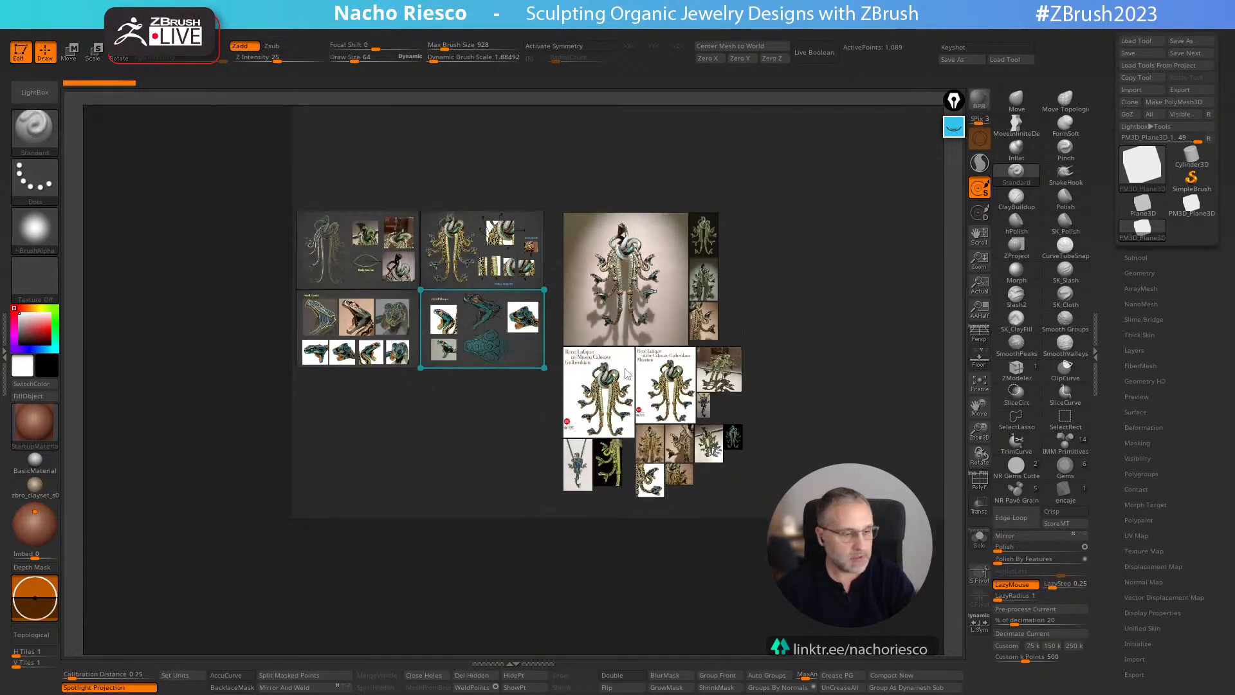
# - Move the reference board off the sculpting canvas onto the neighbouring screen and return to ZBrush
pyautogui.moveTo(671, 397); pyautogui.dragTo(465, 362, button='middle')
pyautogui.moveTo(535, 388); pyautogui.dragTo(1234, 389)
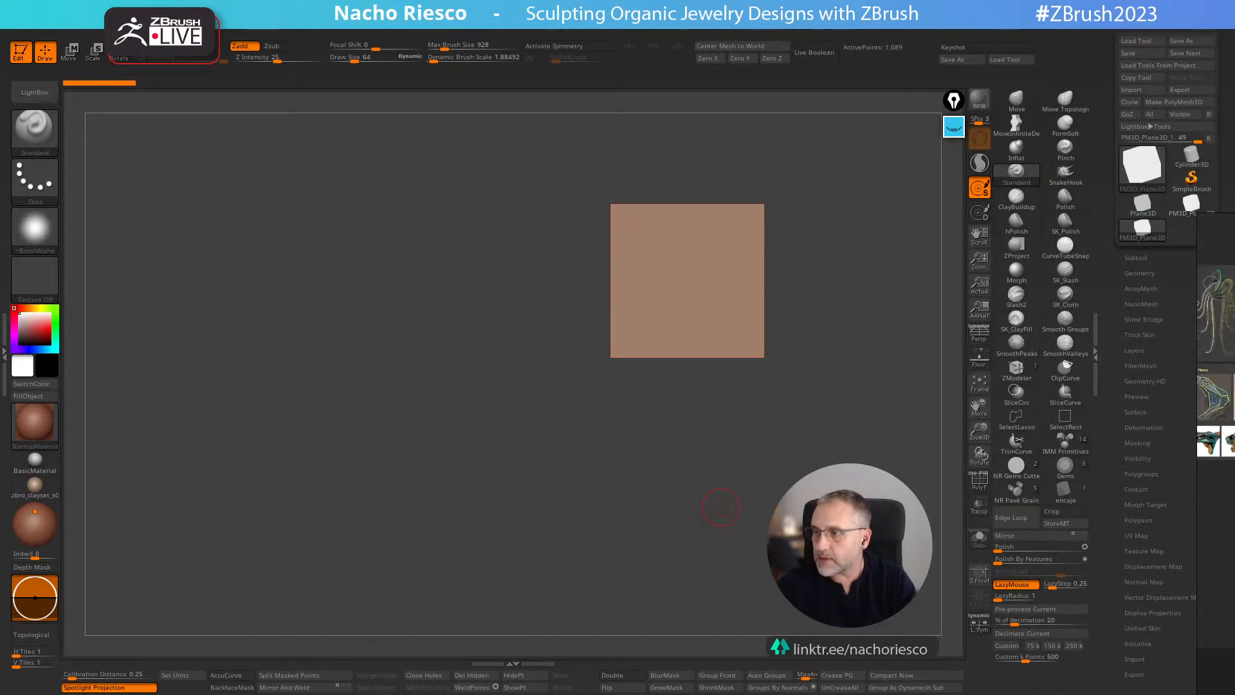
pyautogui.click(610, 28)
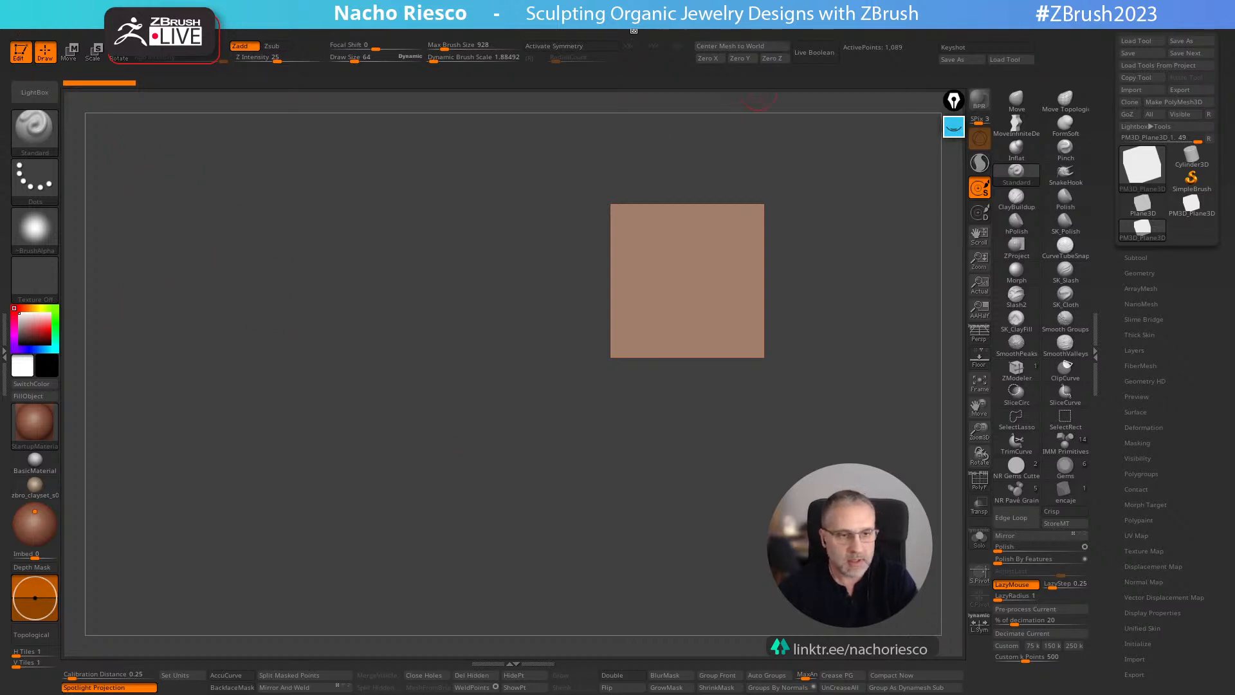
# - Import the rene-lalique ornament image as a texture and add it to Spotlight
pyautogui.click(610, 32)
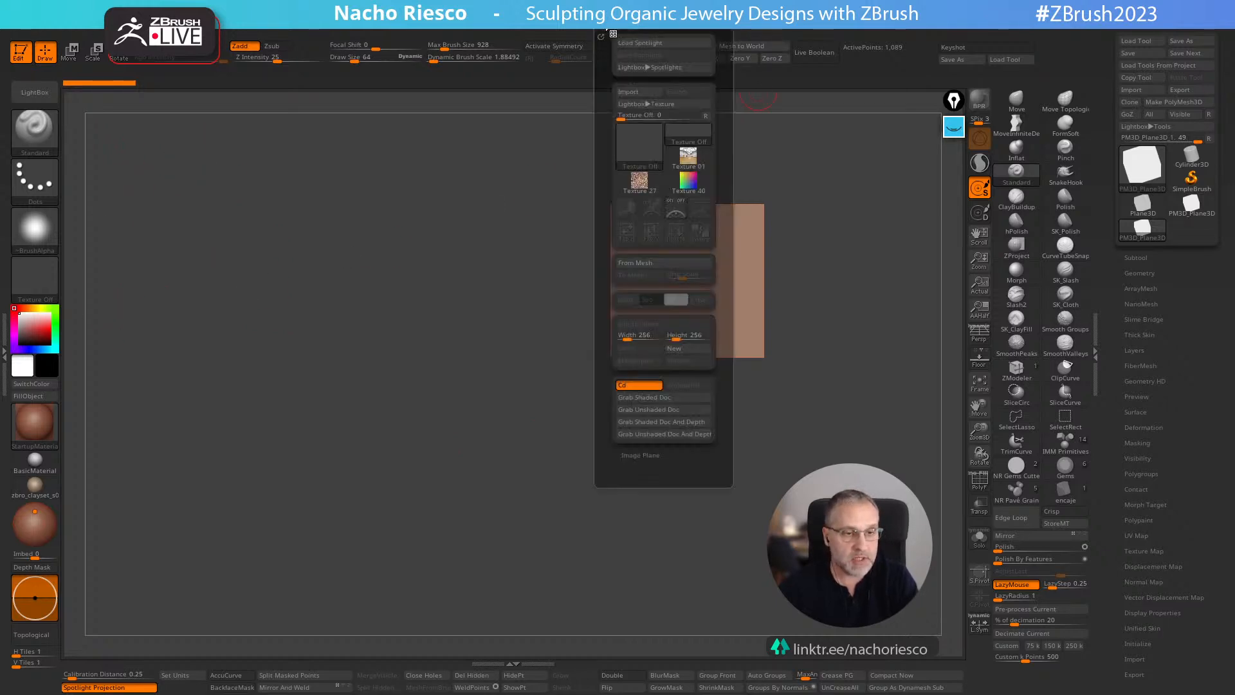
pyautogui.click(629, 93)
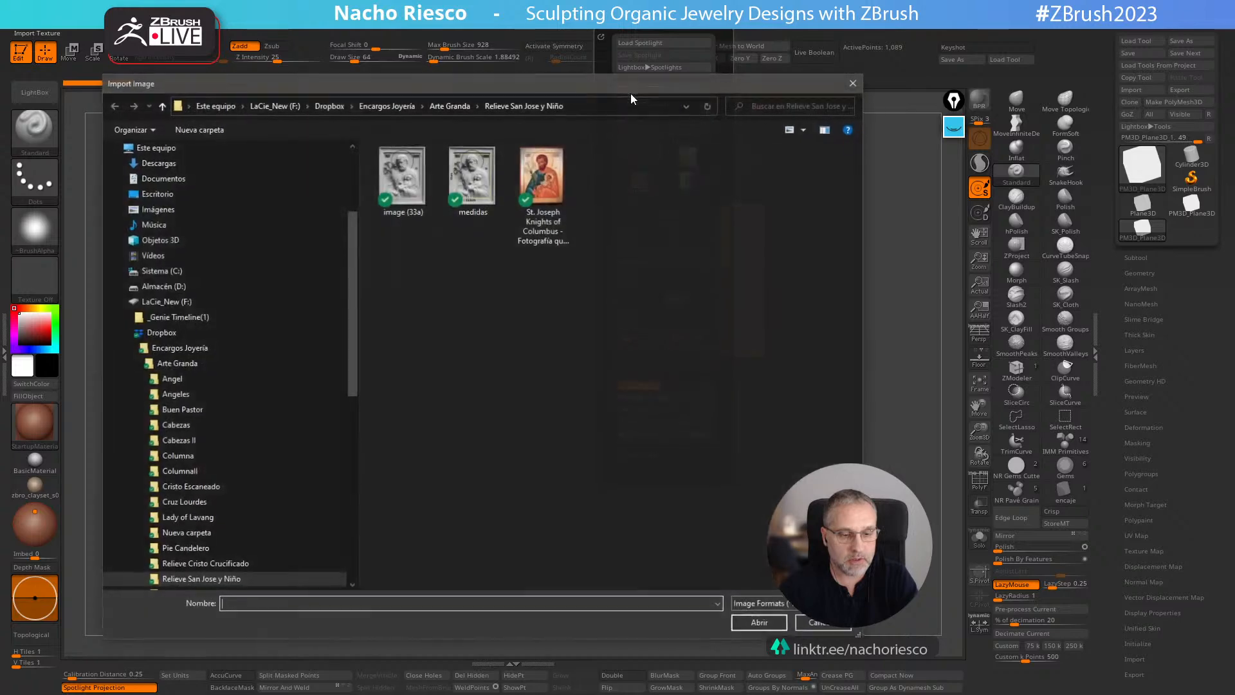
pyautogui.moveTo(526, 83); pyautogui.dragTo(1234, 83)
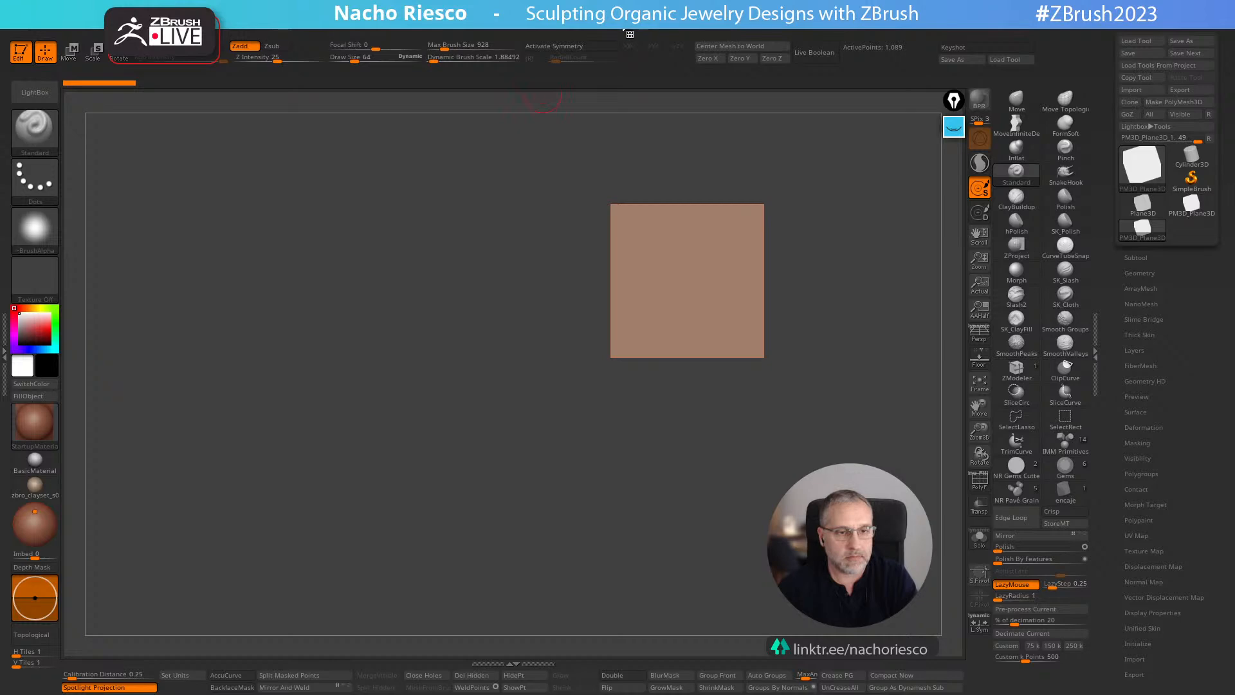
pyautogui.click(643, 33)
pyautogui.click(639, 205)
pyautogui.click(700, 233)
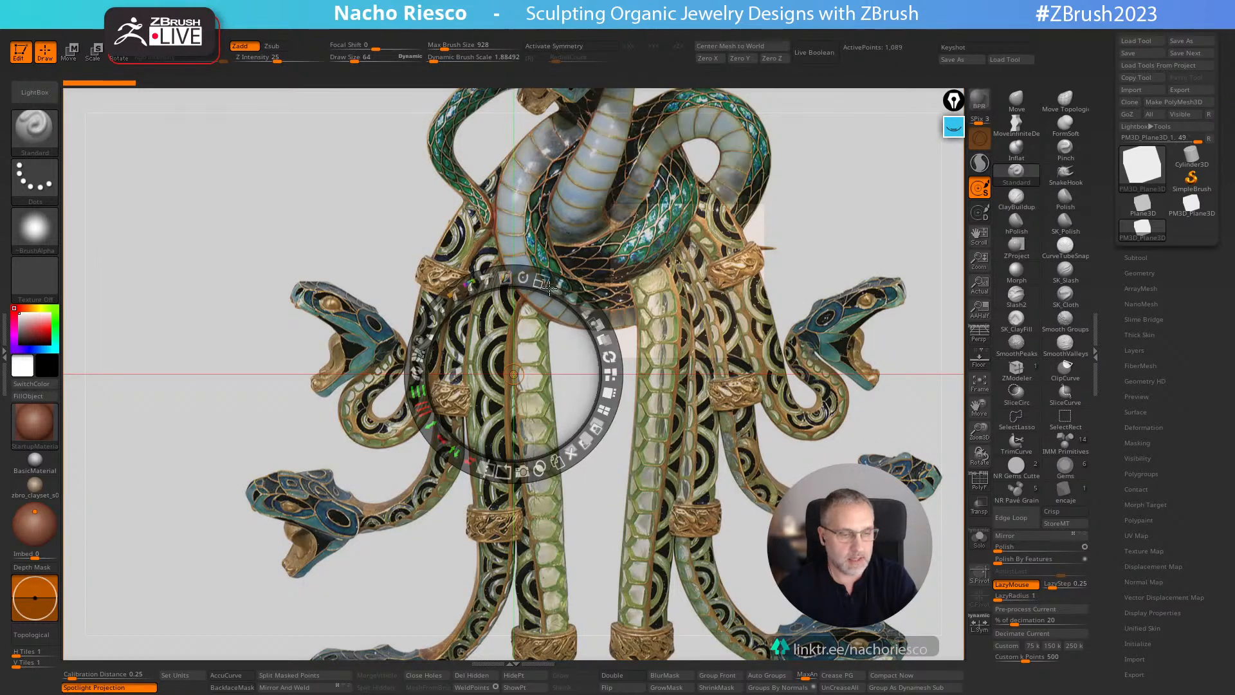
# - Shrink the ornament image in Spotlight, place it beside the plane as a reference, and leave Spotlight editing
pyautogui.moveTo(544, 286); pyautogui.dragTo(466, 291)
pyautogui.moveTo(557, 382); pyautogui.dragTo(230, 493)
pyautogui.moveTo(210, 391); pyautogui.dragTo(189, 386)
pyautogui.moveTo(220, 465); pyautogui.dragTo(208, 425)
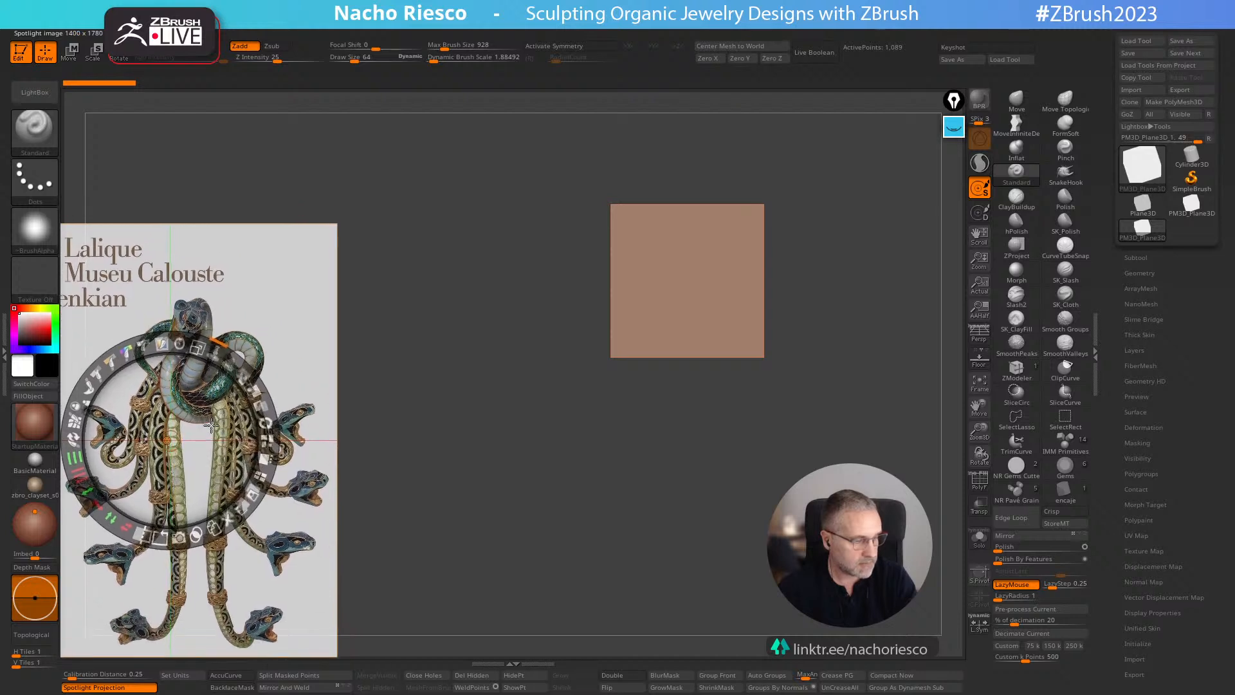
pyautogui.press('z')
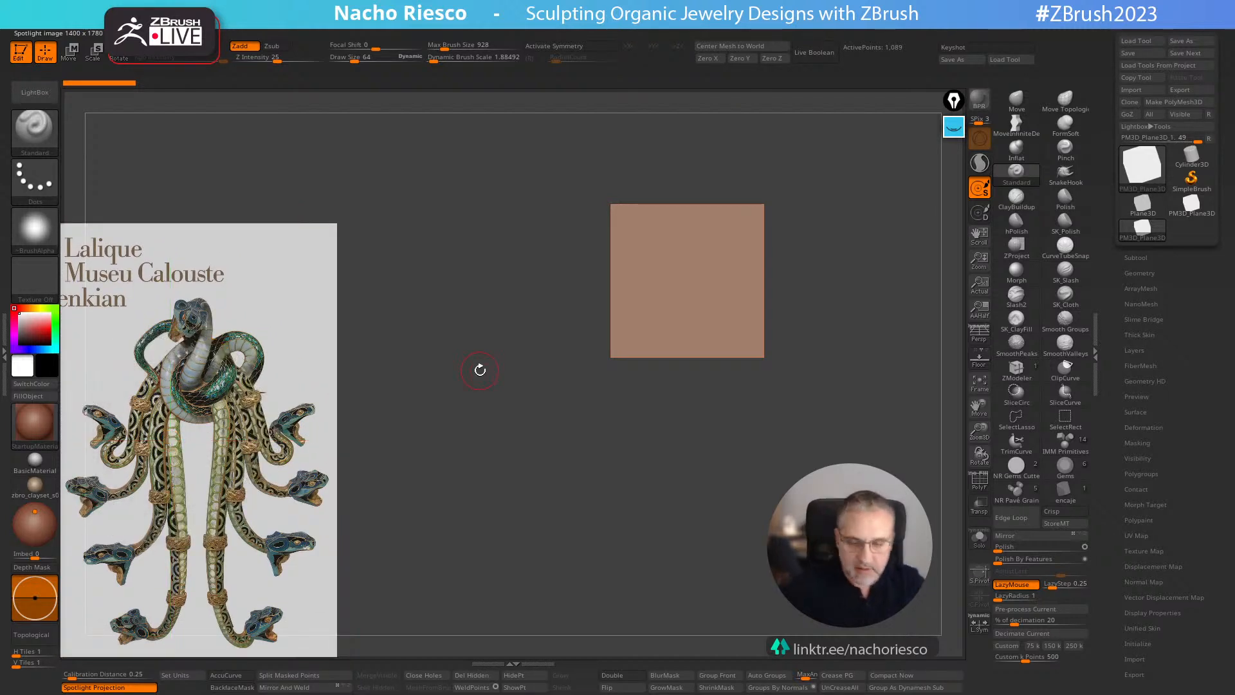
# - Stretch the square plane vertically with the gizmo into a tall rectangle, roughly one and a half times as high as wide
pyautogui.press('shift')
pyautogui.keyDown('alt'); pyautogui.moveTo(760, 494); pyautogui.dragTo(724, 548); pyautogui.keyUp('alt')
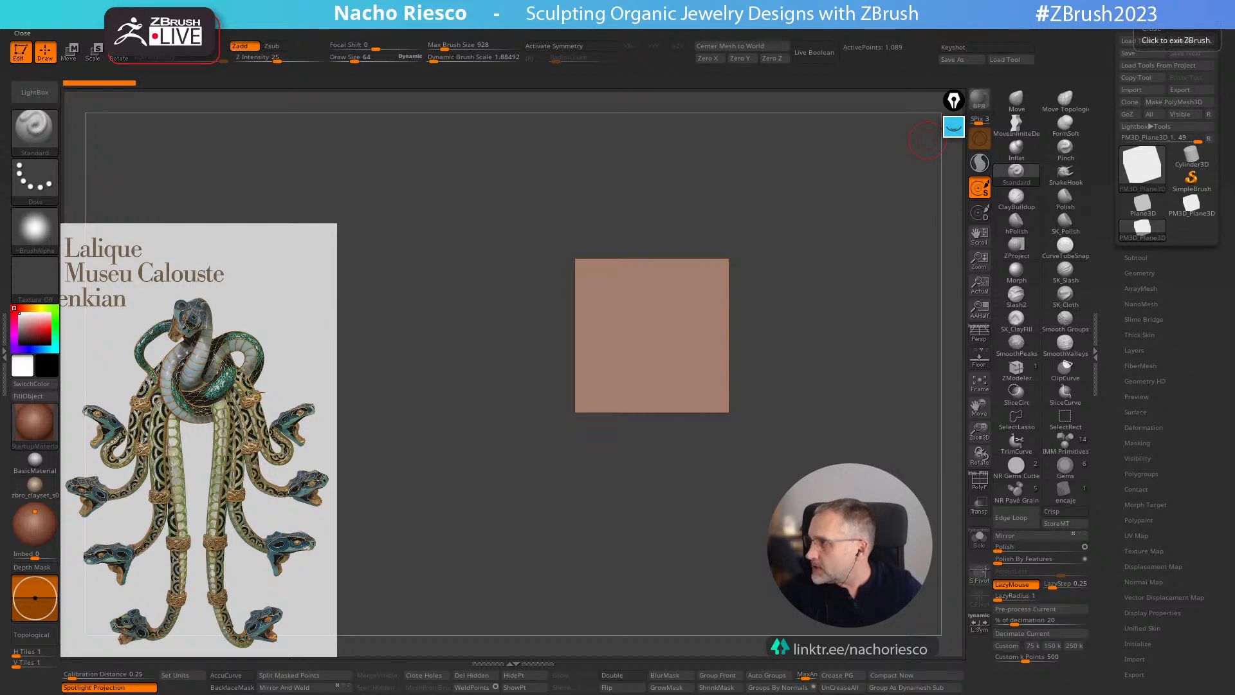
pyautogui.keyDown('alt'); pyautogui.moveTo(786, 550); pyautogui.dragTo(813, 571); pyautogui.keyUp('alt')
pyautogui.moveTo(774, 490); pyautogui.dragTo(876, 405)
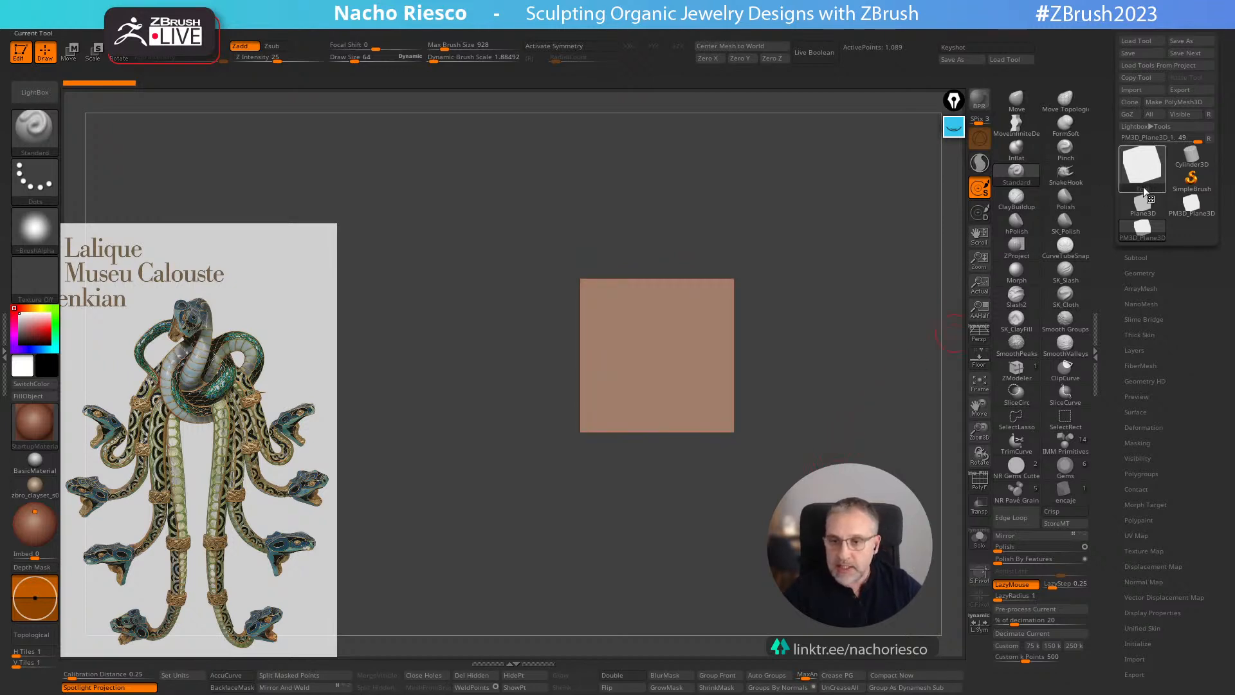
pyautogui.press('w')
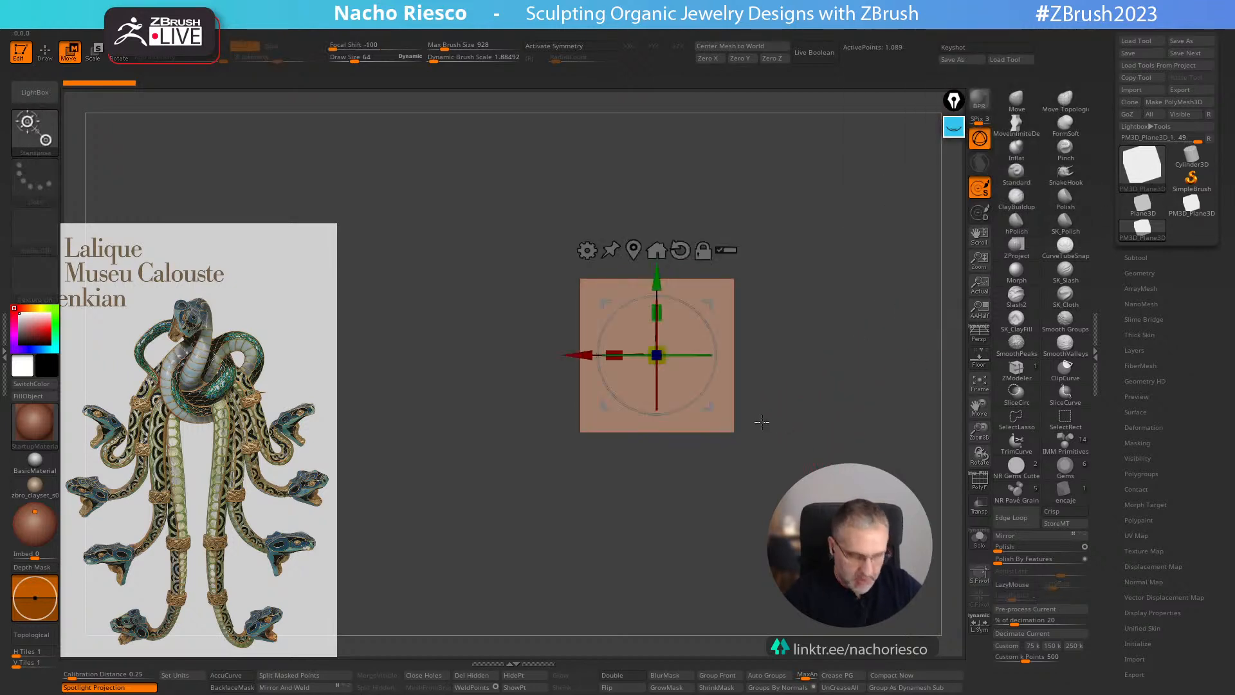
pyautogui.moveTo(657, 312); pyautogui.dragTo(657, 289)
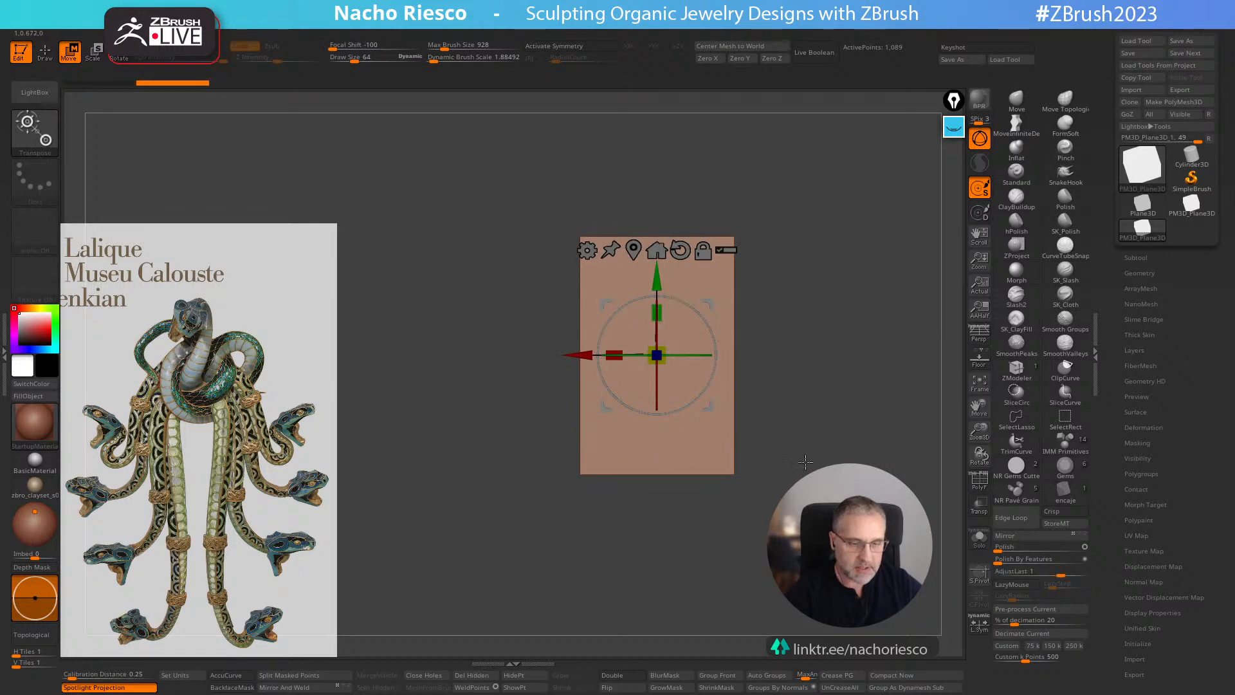
pyautogui.keyDown('alt'); pyautogui.moveTo(795, 458); pyautogui.dragTo(781, 472); pyautogui.keyUp('alt')
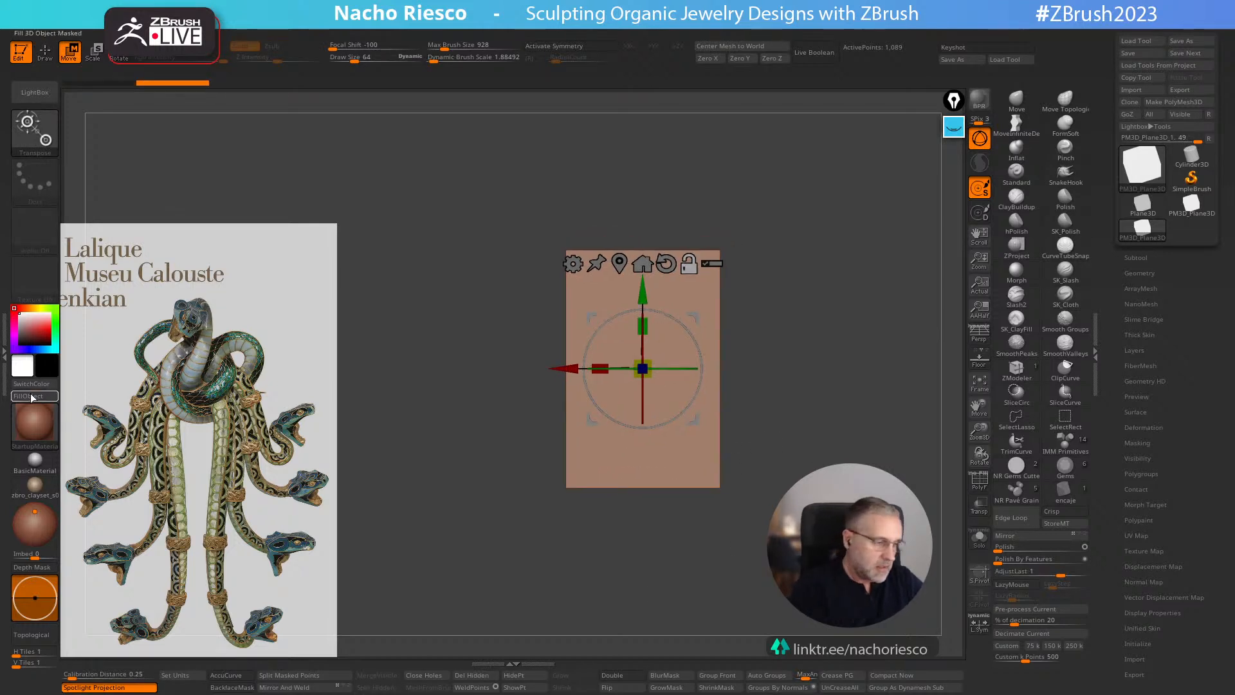
# - Set the scene scale with Scale Master, choosing 2.00 x 3.07 x 0.00 mm for the plane
pyautogui.click(4, 350)
pyautogui.click(34, 37)
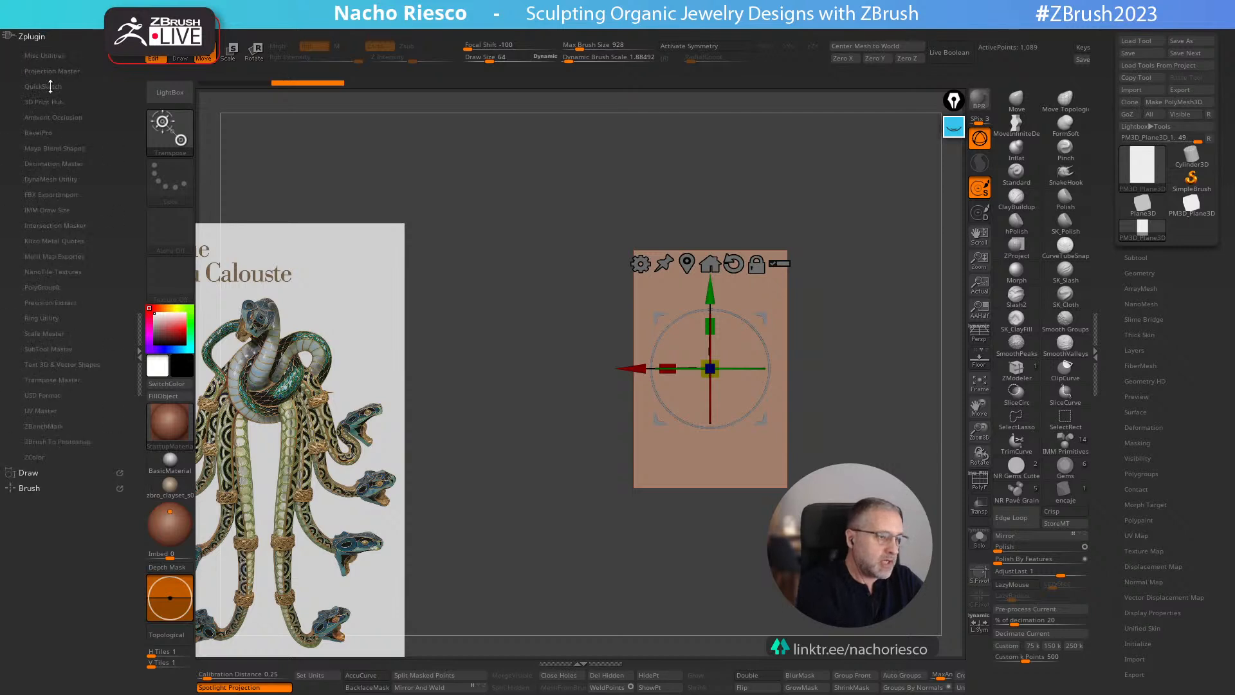
pyautogui.click(56, 334)
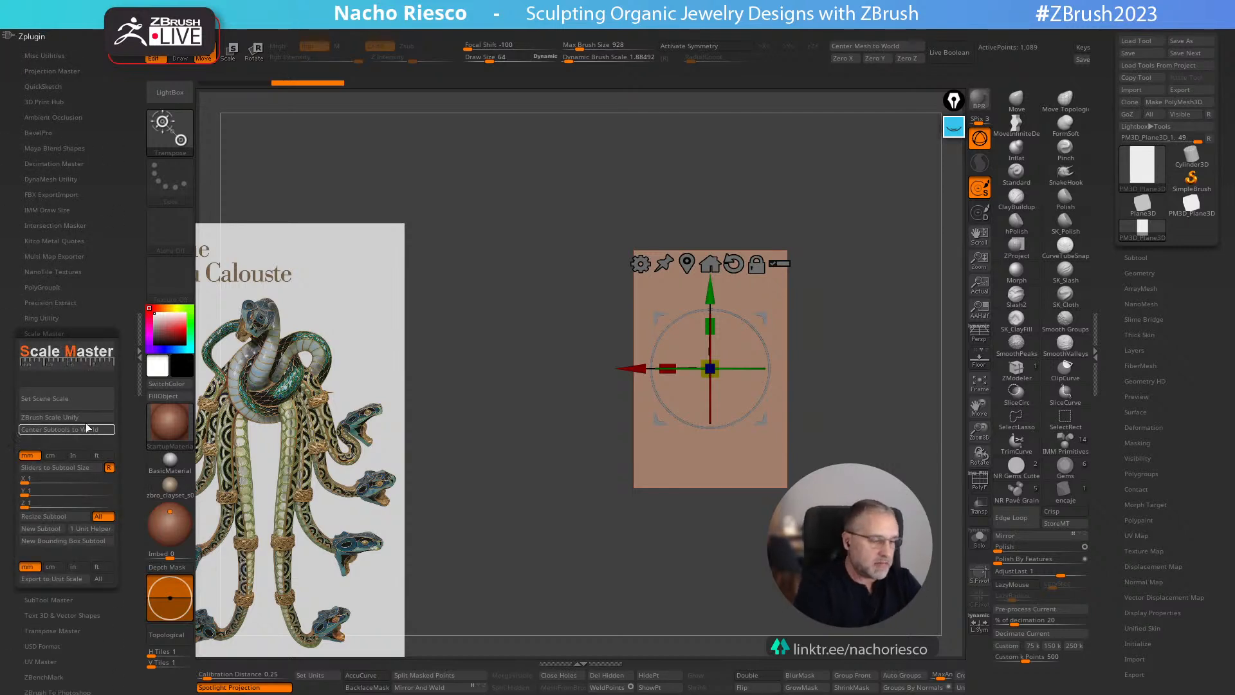
pyautogui.click(77, 402)
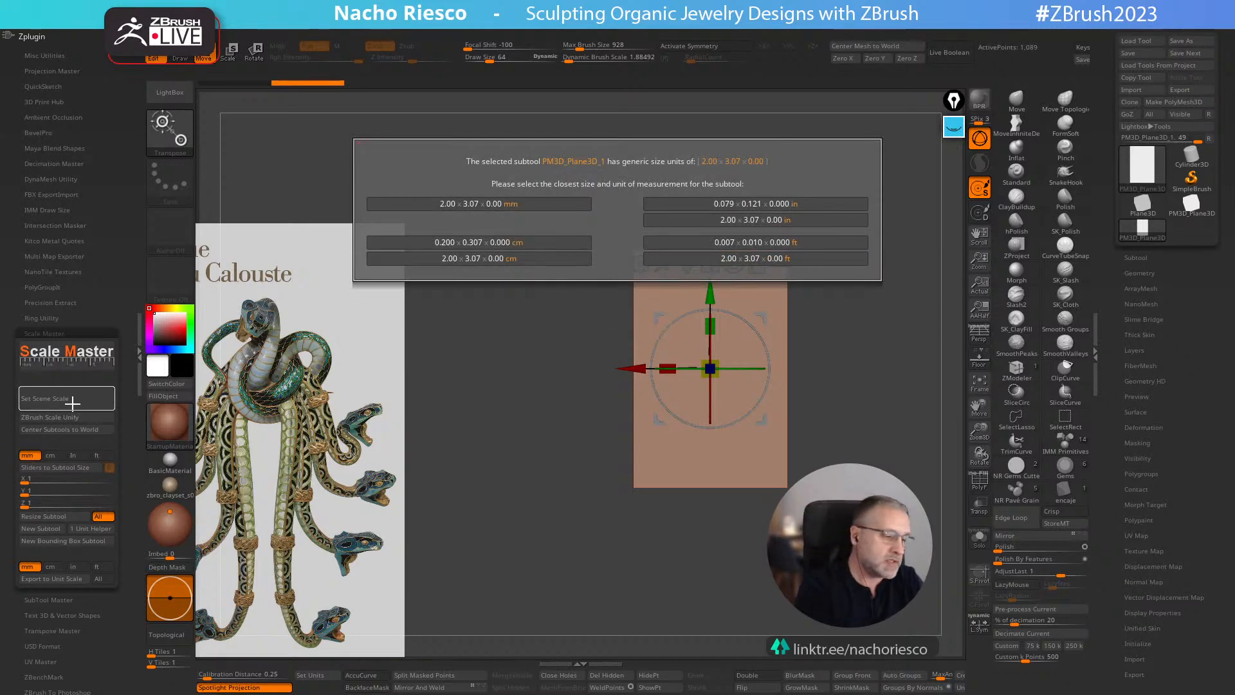
pyautogui.click(495, 206)
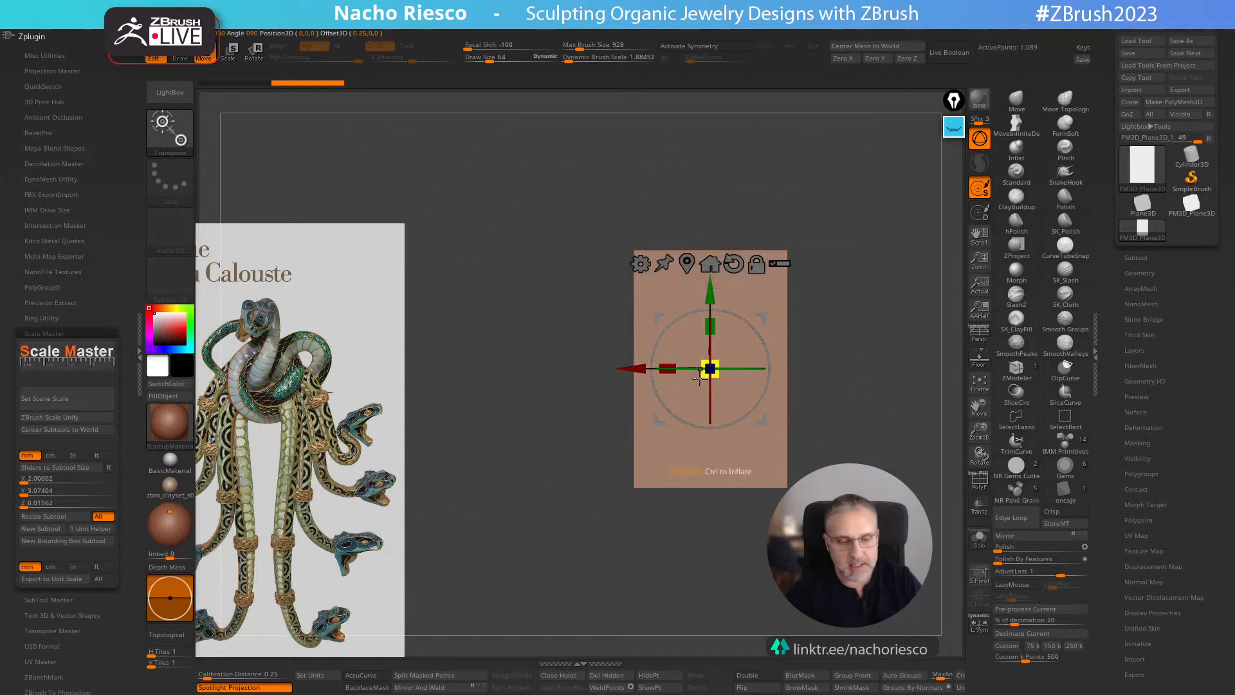
pyautogui.click(54, 479)
pyautogui.click(59, 490)
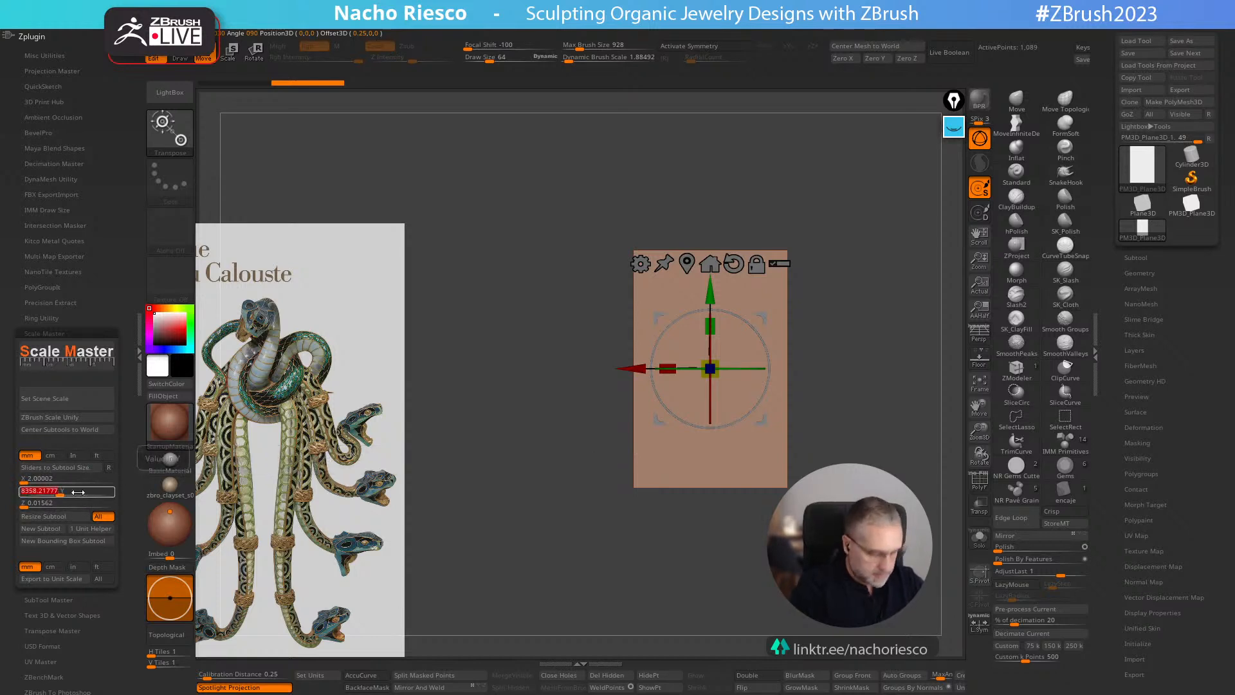
pyautogui.write('21')
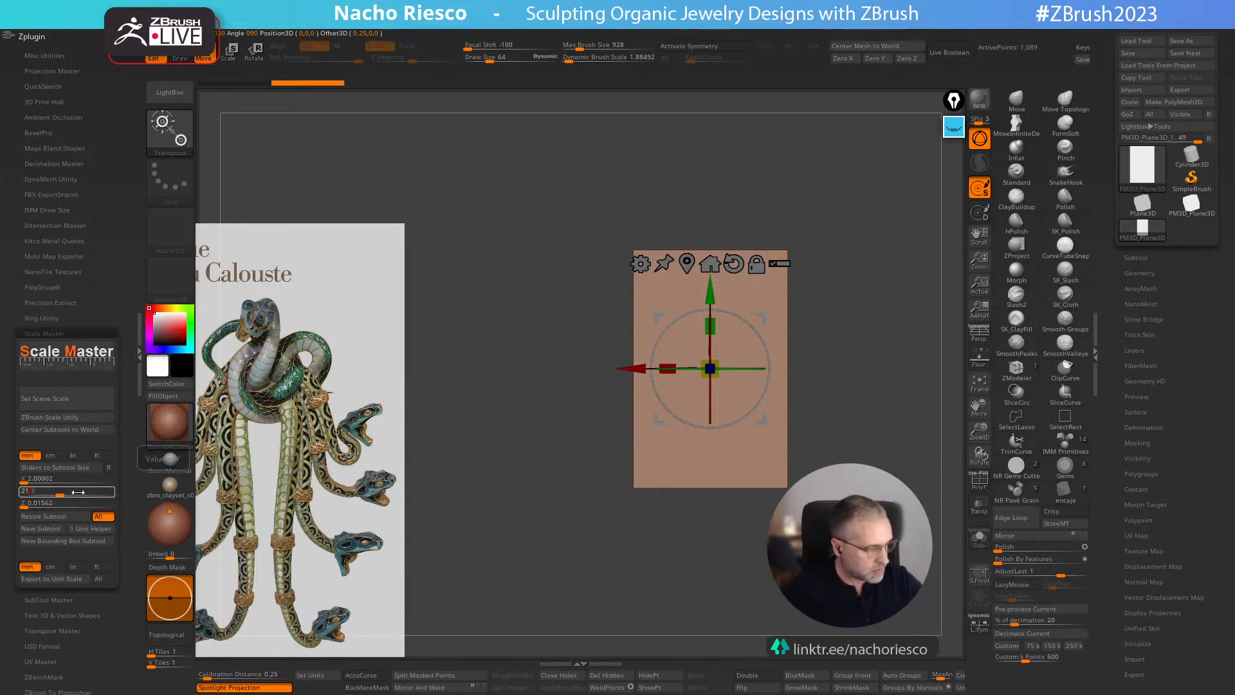
pyautogui.write('0')
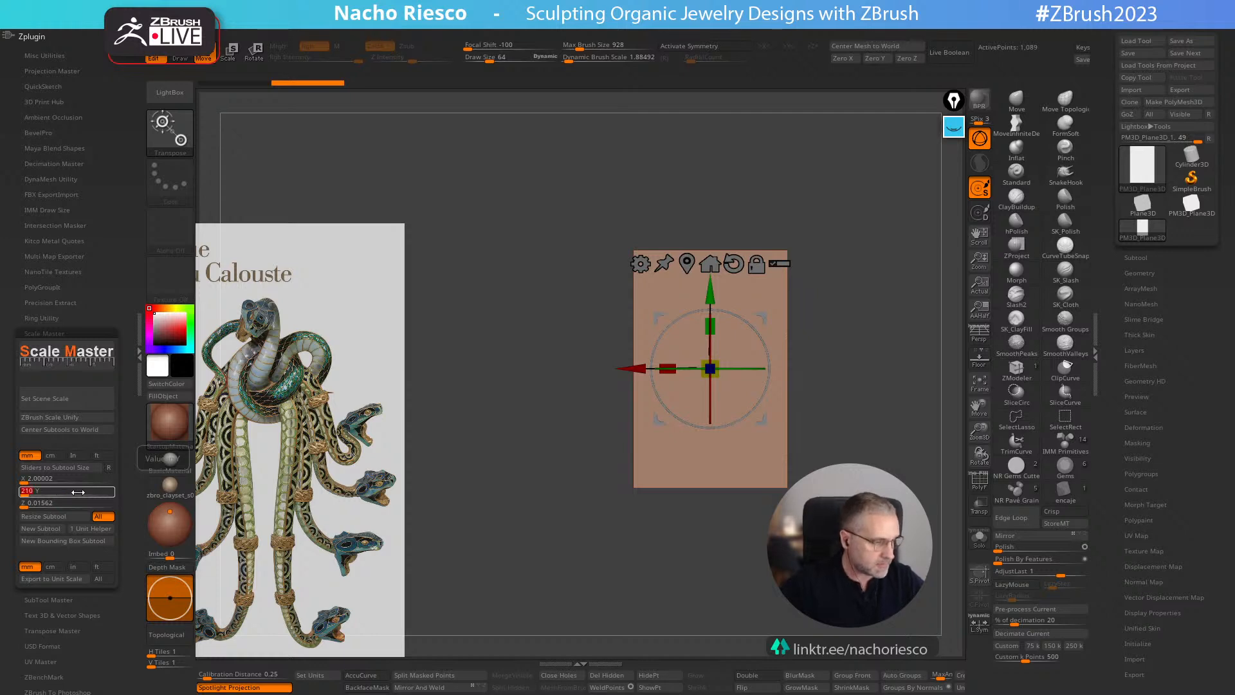
pyautogui.press('Return')
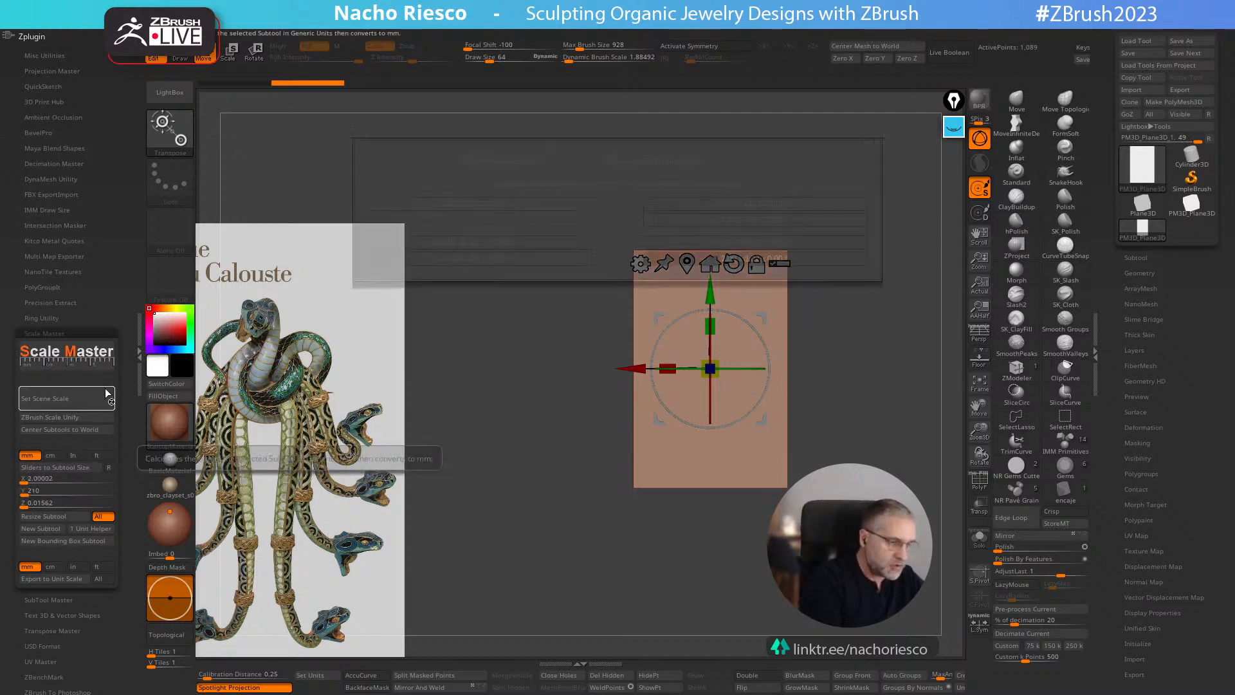
pyautogui.click(65, 398)
pyautogui.click(496, 204)
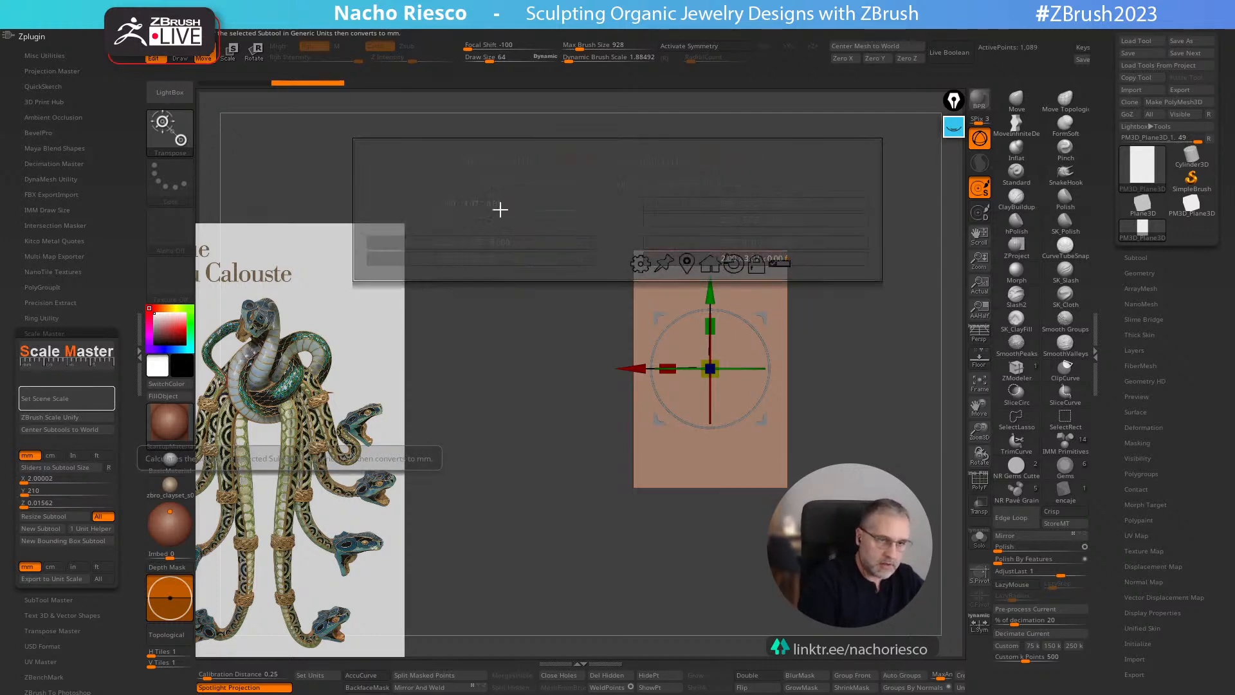
# - Resize the plane proportionally in Scale Master to a Y size of 210 mm
pyautogui.click(109, 467)
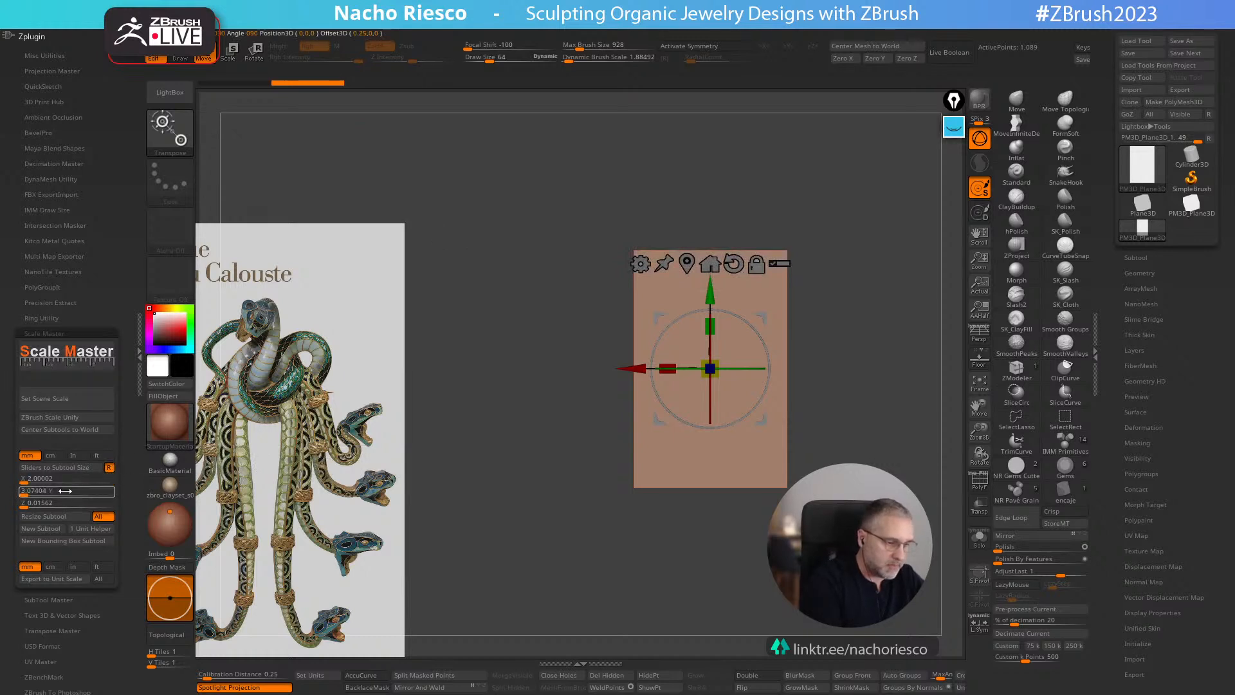
pyautogui.write('210')
pyautogui.press('Return')
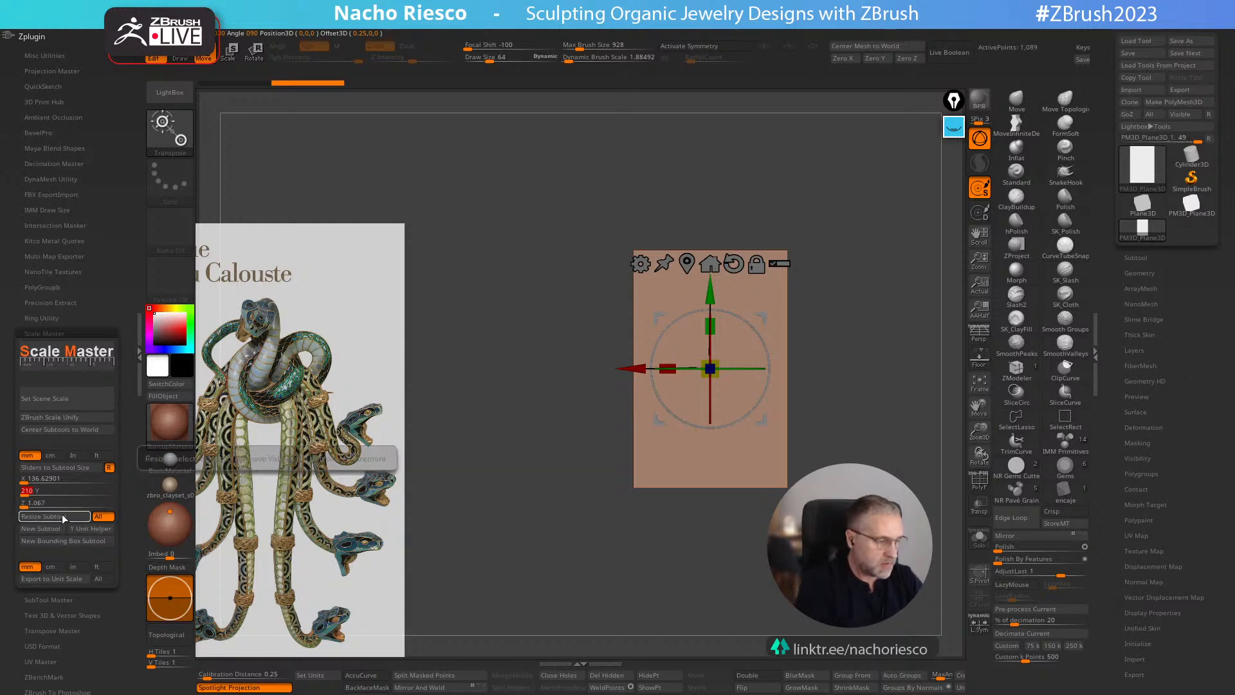
pyautogui.click(62, 516)
pyautogui.click(662, 391)
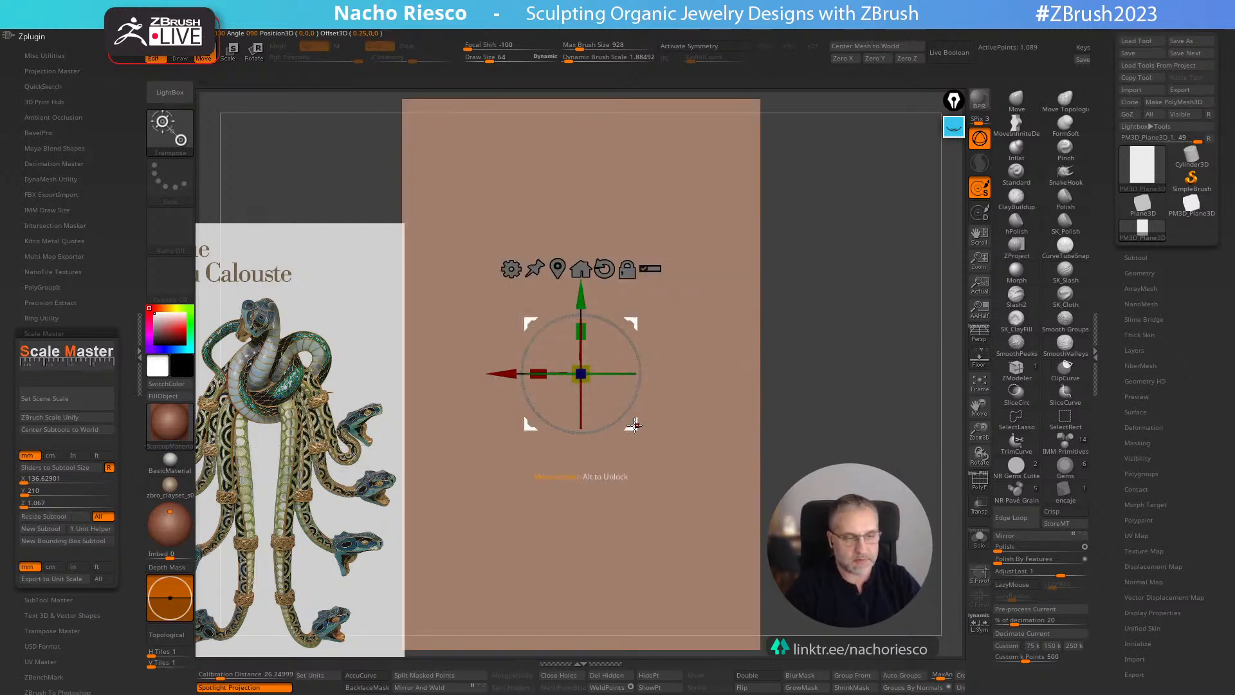
# - Set the scene scale again for the resized plane, using its 210 mm height in millimetres
pyautogui.click(66, 398)
pyautogui.click(521, 212)
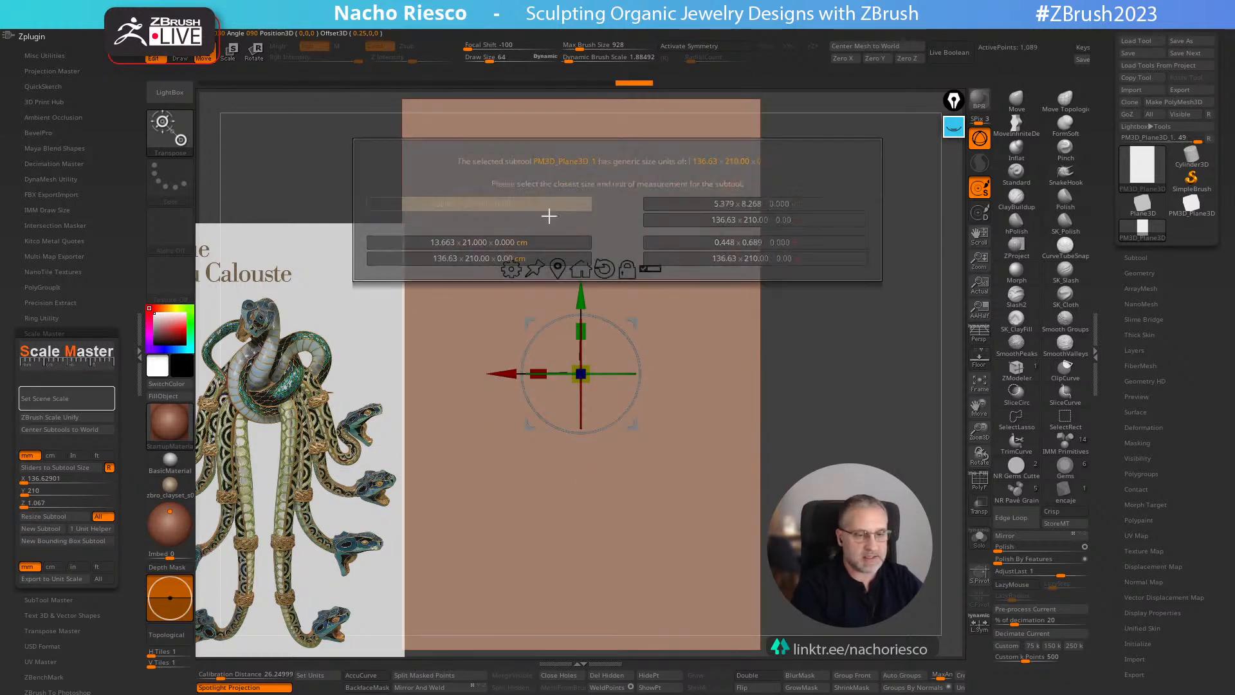
pyautogui.moveTo(868, 464)
pyautogui.keyDown('ctrl'); pyautogui.mouseDown(button='right')
pyautogui.moveTo(857, 414)
pyautogui.moveTo(868, 448)
pyautogui.mouseUp(button='right'); pyautogui.keyUp('ctrl')
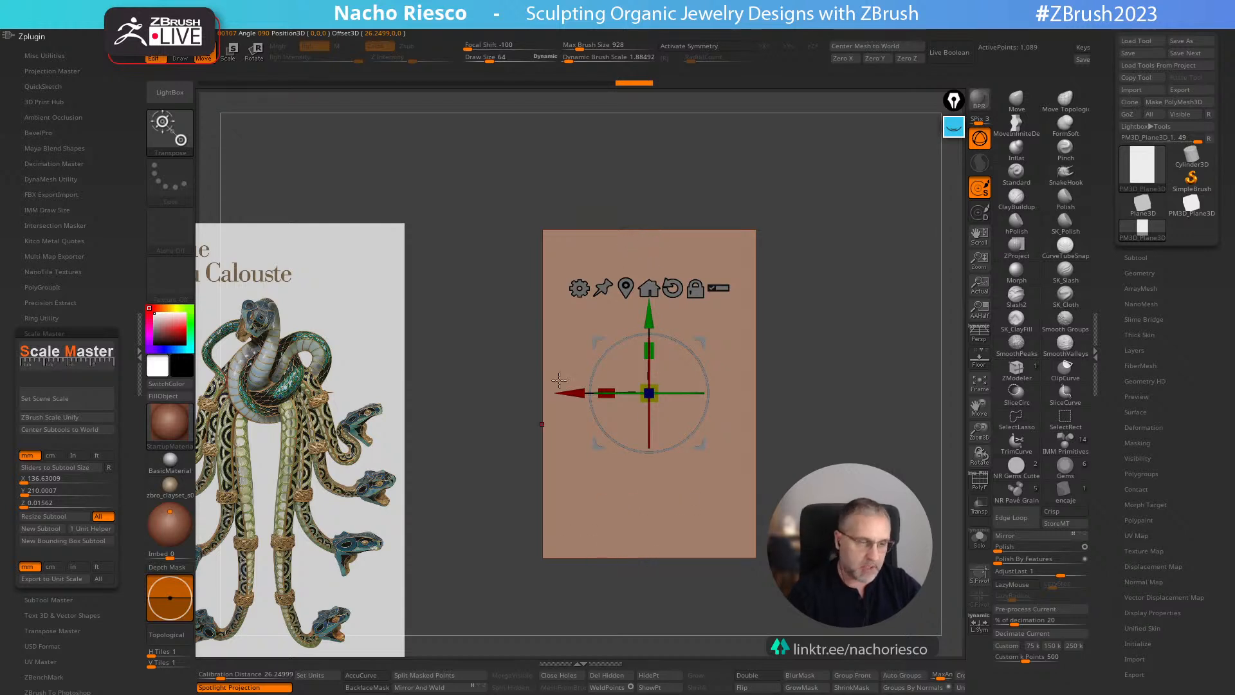
# - Return to Draw mode and turn on the floor grid with the plane seen from the front
pyautogui.press('q')
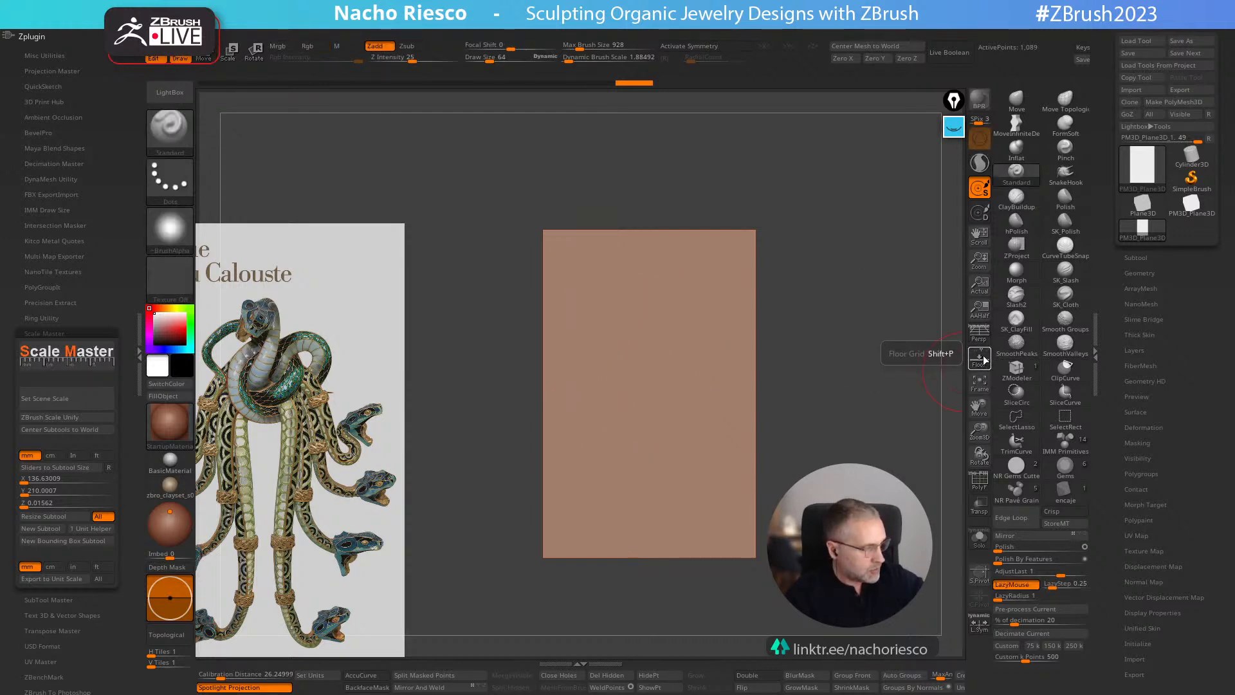
pyautogui.click(980, 349)
pyautogui.click(987, 348)
pyautogui.keyDown('shift'); pyautogui.moveTo(892, 410); pyautogui.dragTo(689, 424); pyautogui.keyUp('shift')
pyautogui.click(979, 361)
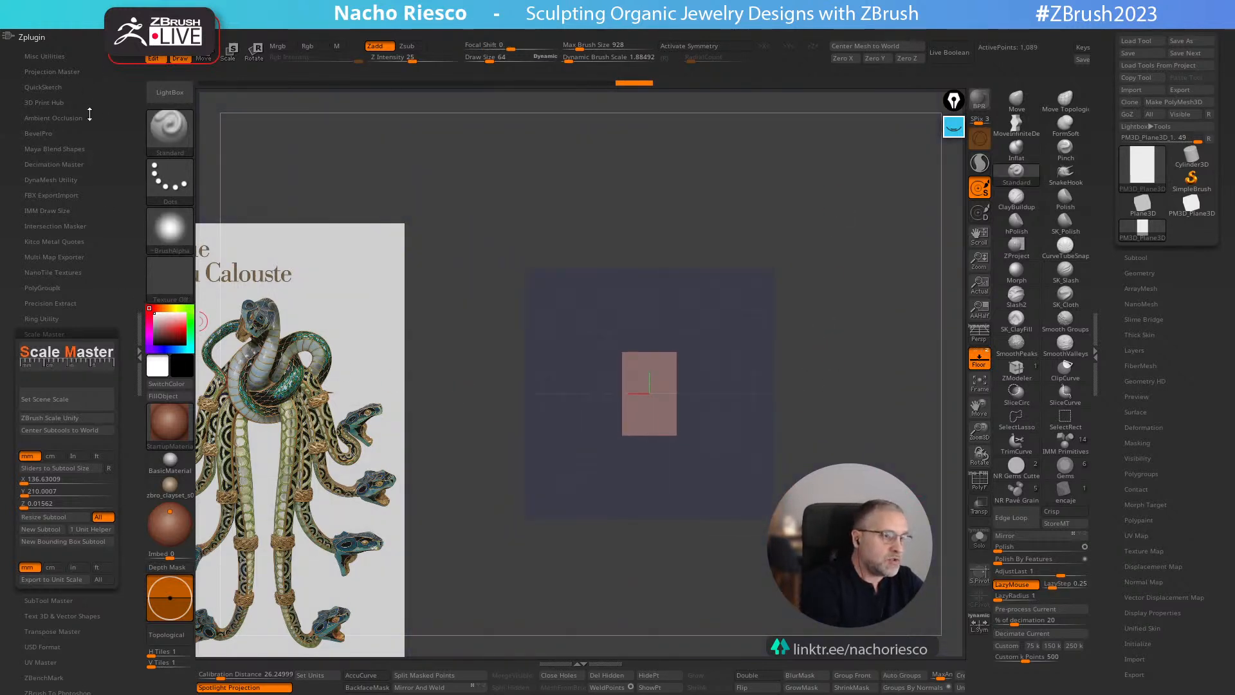
# - Assign the rene-lalique image to Map1 of the Front-Back reference grid
pyautogui.click(32, 36)
pyautogui.click(29, 52)
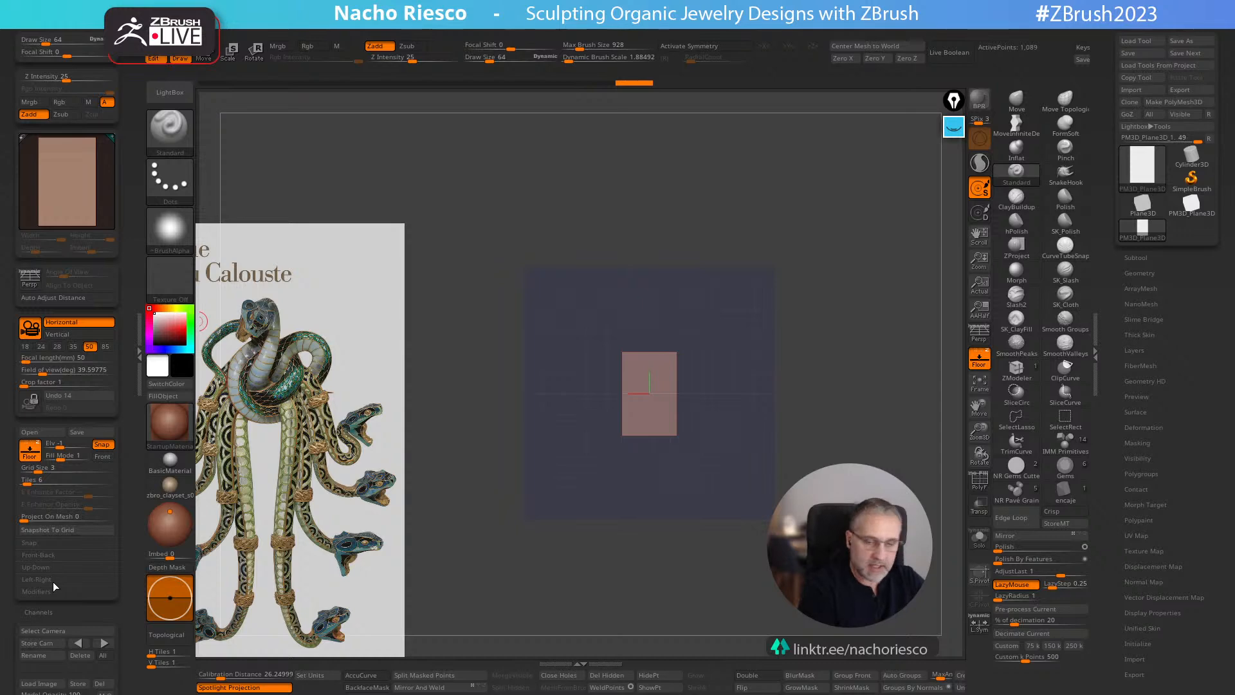
pyautogui.click(59, 556)
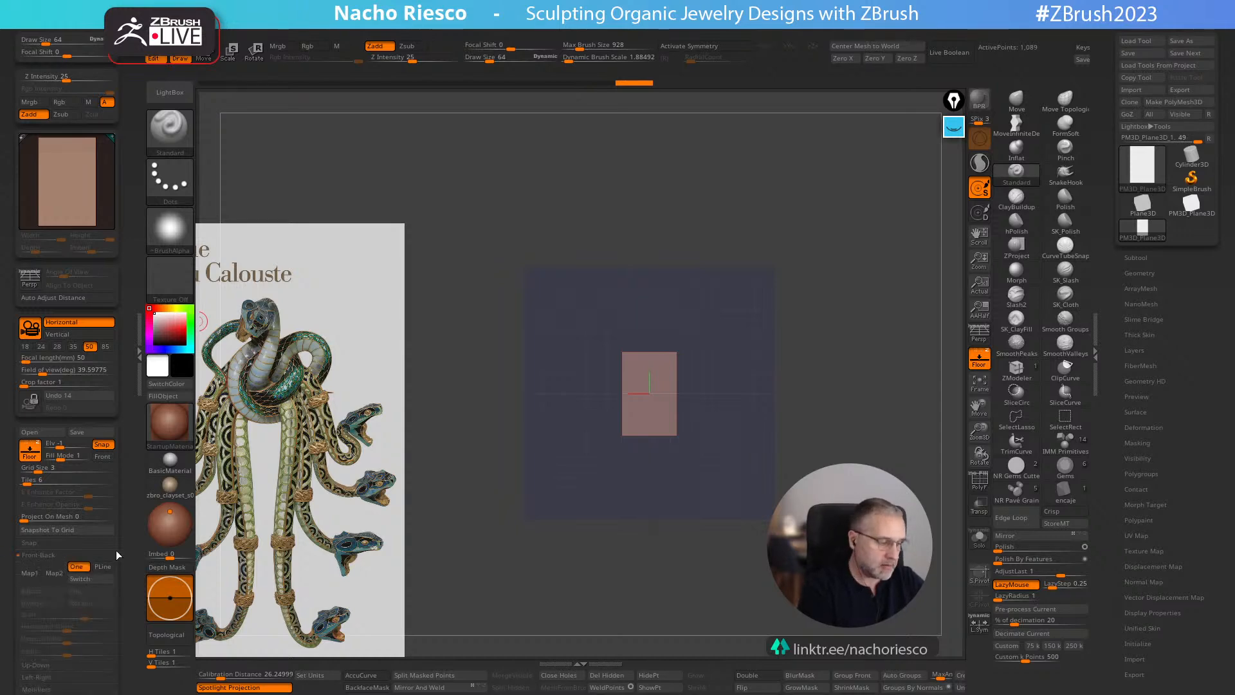
pyautogui.scroll(-3, 113, 549)
pyautogui.click(32, 510)
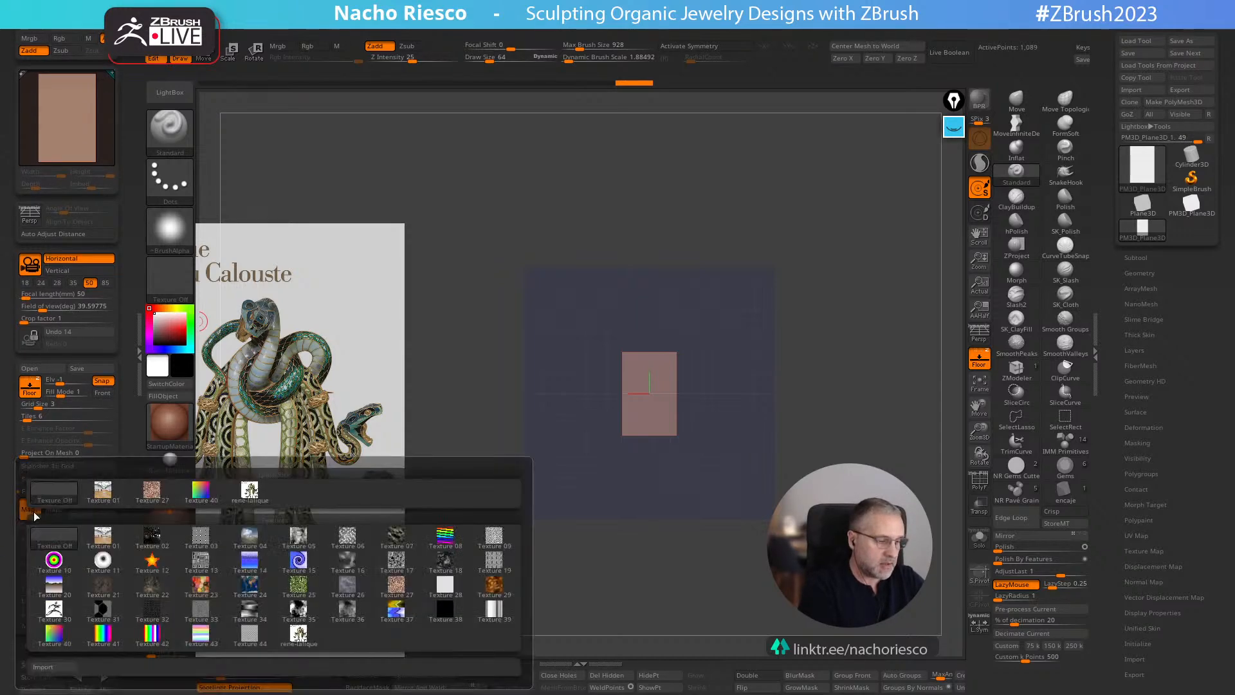
pyautogui.click(251, 493)
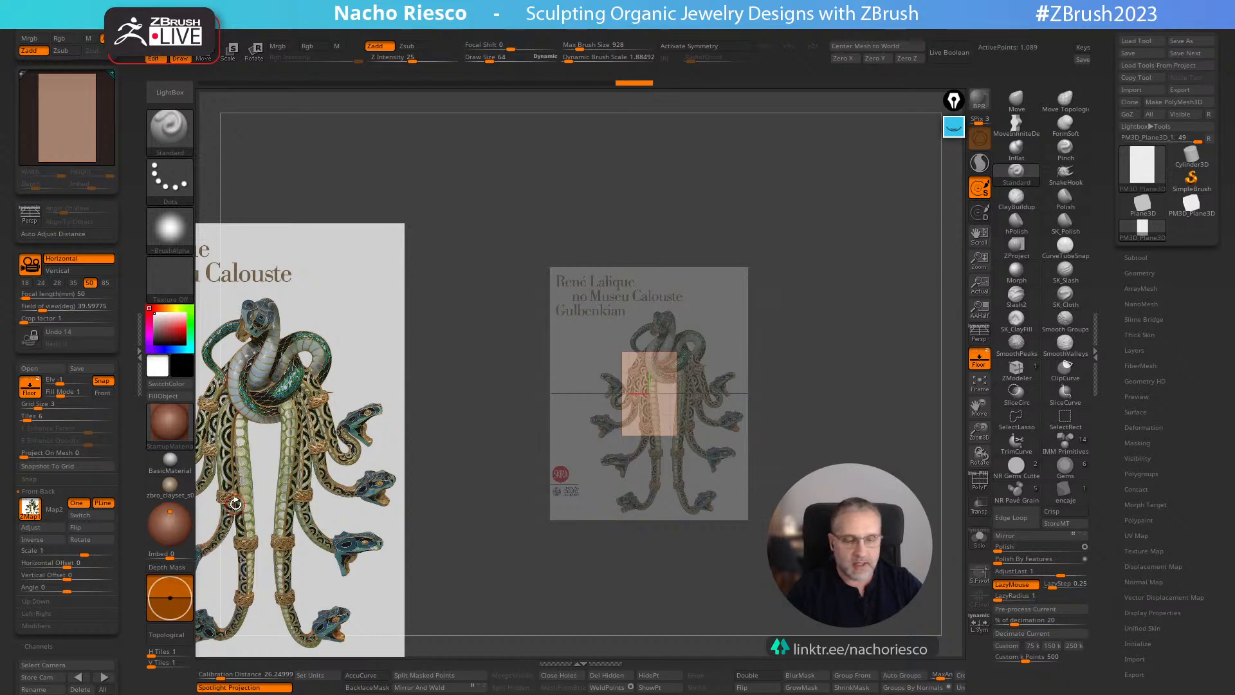
# - Open Crop and Adjust for the front reference image and trim the blank margin beyond the right-hand serpent heads
pyautogui.keyDown('shift'); pyautogui.moveTo(860, 377); pyautogui.dragTo(857, 387); pyautogui.keyUp('shift')
pyautogui.keyDown('ctrl'); pyautogui.moveTo(854, 397); pyautogui.dragTo(855, 417, button='right'); pyautogui.keyUp('ctrl')
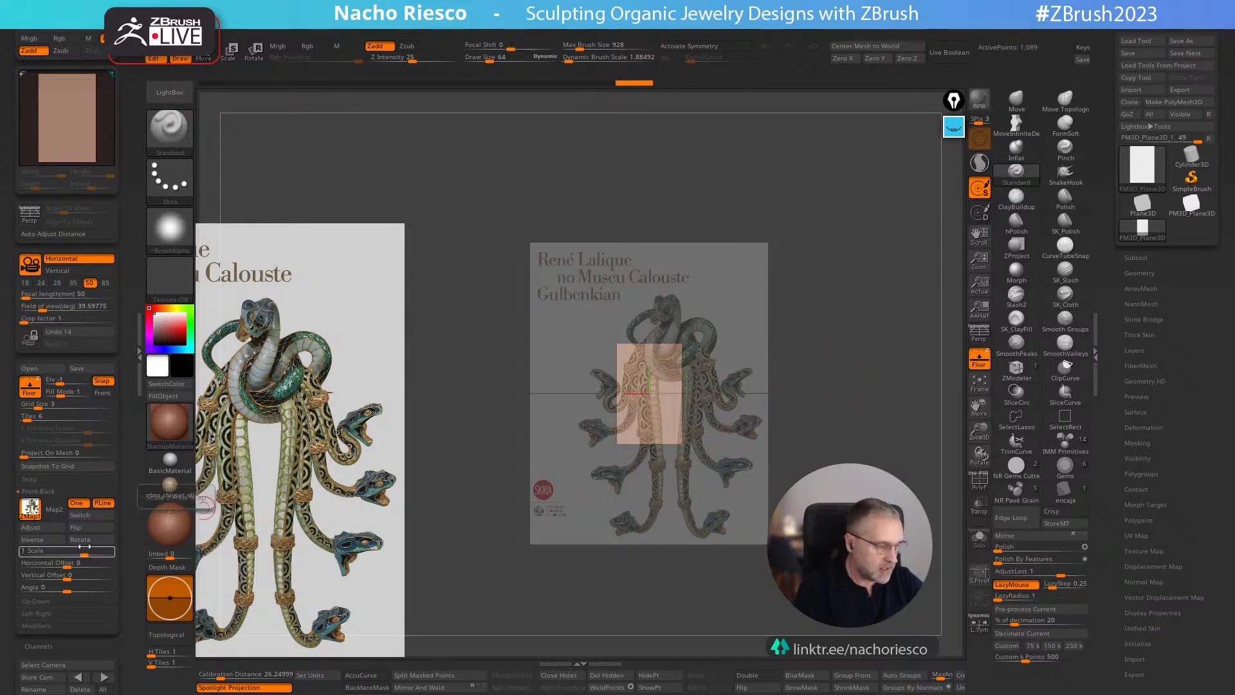
pyautogui.click(61, 525)
pyautogui.moveTo(706, 345); pyautogui.dragTo(714, 270)
pyautogui.moveTo(780, 85); pyautogui.dragTo(735, 81)
pyautogui.moveTo(656, 444); pyautogui.dragTo(703, 234)
pyautogui.moveTo(692, 595); pyautogui.dragTo(619, 449)
pyautogui.moveTo(659, 242); pyautogui.dragTo(631, 341)
pyautogui.moveTo(597, 193); pyautogui.dragTo(611, 269)
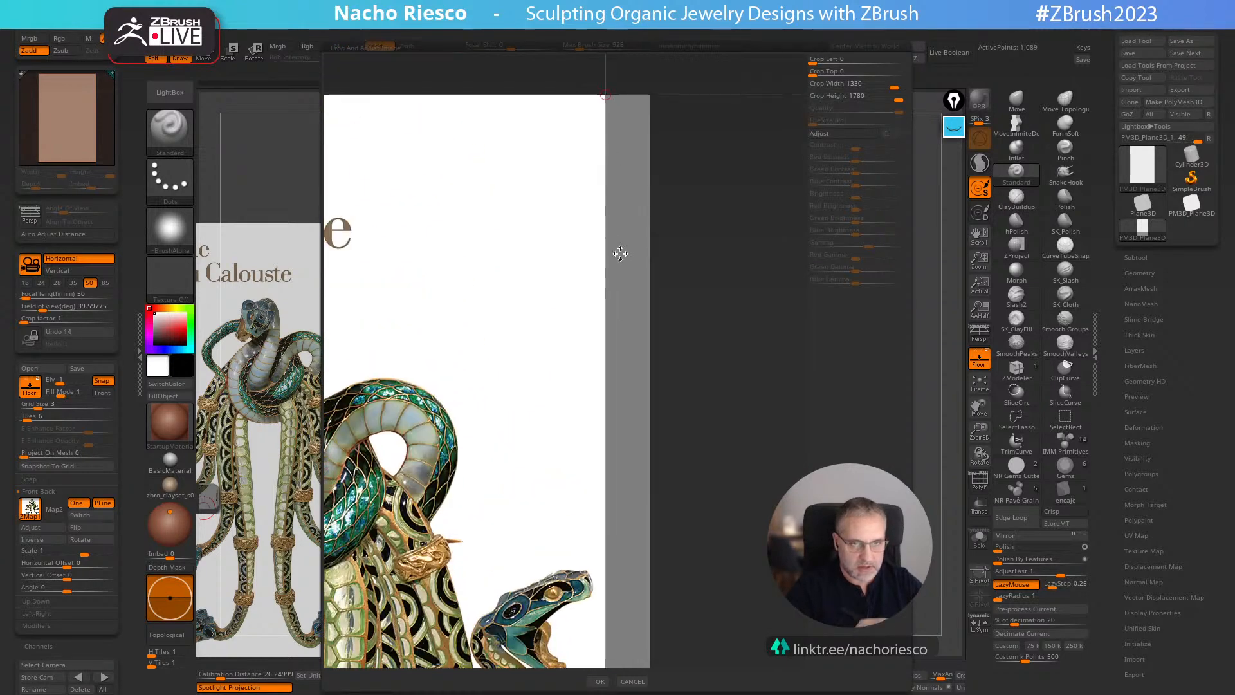
pyautogui.moveTo(663, 559); pyautogui.dragTo(657, 331)
pyautogui.moveTo(672, 521); pyautogui.dragTo(680, 276)
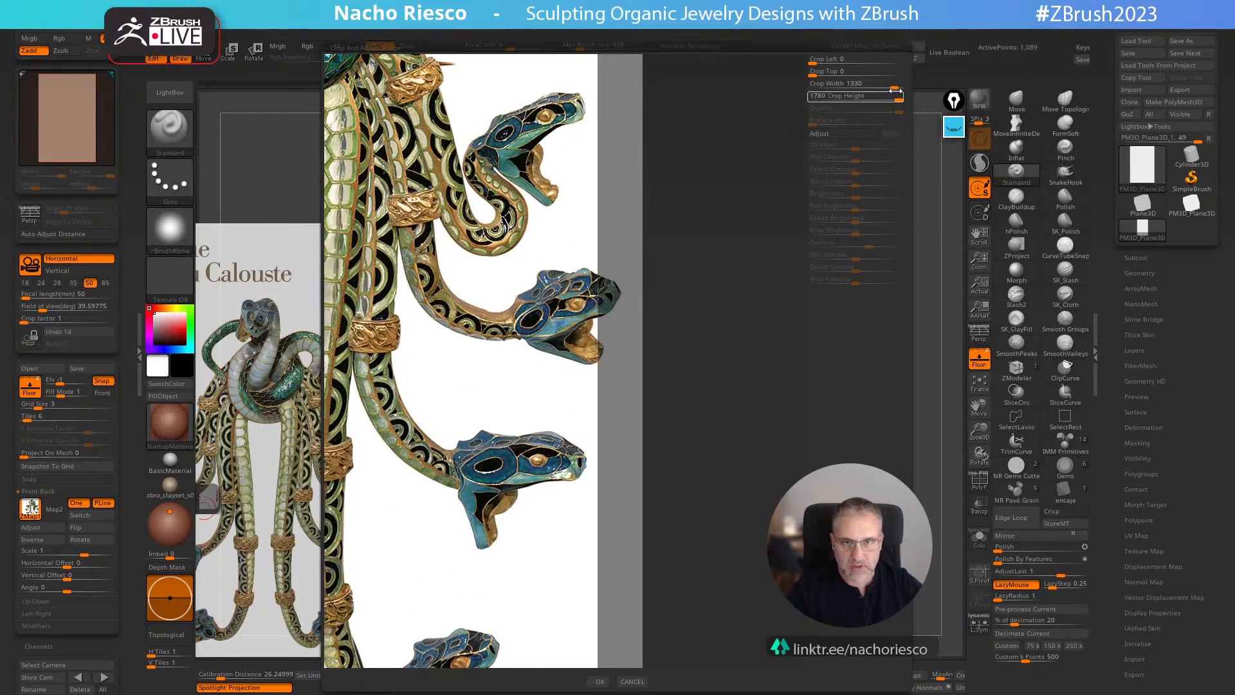
pyautogui.moveTo(894, 85); pyautogui.dragTo(897, 87)
# - Crop away the left margin and the title area above the ornament, with Crop Left 272 and Crop Top 303
pyautogui.moveTo(411, 399); pyautogui.dragTo(667, 422)
pyautogui.moveTo(360, 415); pyautogui.dragTo(588, 484)
pyautogui.moveTo(812, 59); pyautogui.dragTo(830, 61)
pyautogui.moveTo(747, 200); pyautogui.dragTo(628, 312)
pyautogui.moveTo(792, 152); pyautogui.dragTo(784, 338)
pyautogui.moveTo(664, 486); pyautogui.dragTo(620, 514)
pyautogui.moveTo(804, 271); pyautogui.dragTo(804, 279)
# - Trim the remaining right and bottom margins of the front reference to Crop Width 1090 and Crop Height 1440, and apply the crop
pyautogui.moveTo(683, 546); pyautogui.dragTo(684, 355)
pyautogui.moveTo(656, 505); pyautogui.dragTo(557, 424)
pyautogui.moveTo(694, 411); pyautogui.dragTo(696, 389)
pyautogui.moveTo(611, 342); pyautogui.dragTo(781, 372)
pyautogui.moveTo(802, 419); pyautogui.dragTo(670, 440)
pyautogui.moveTo(731, 466); pyautogui.dragTo(730, 448)
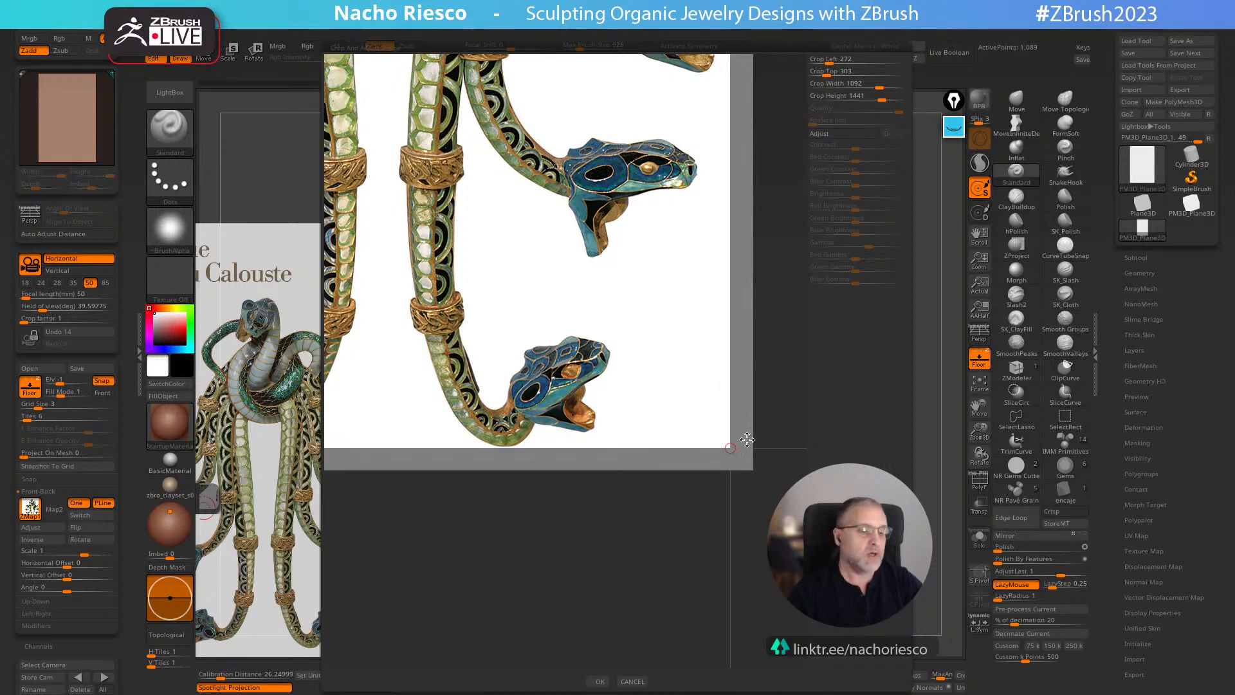
pyautogui.moveTo(731, 448); pyautogui.dragTo(729, 447)
pyautogui.moveTo(535, 353); pyautogui.dragTo(719, 406)
pyautogui.moveTo(636, 353); pyautogui.dragTo(735, 610)
pyautogui.moveTo(734, 292); pyautogui.dragTo(576, 257)
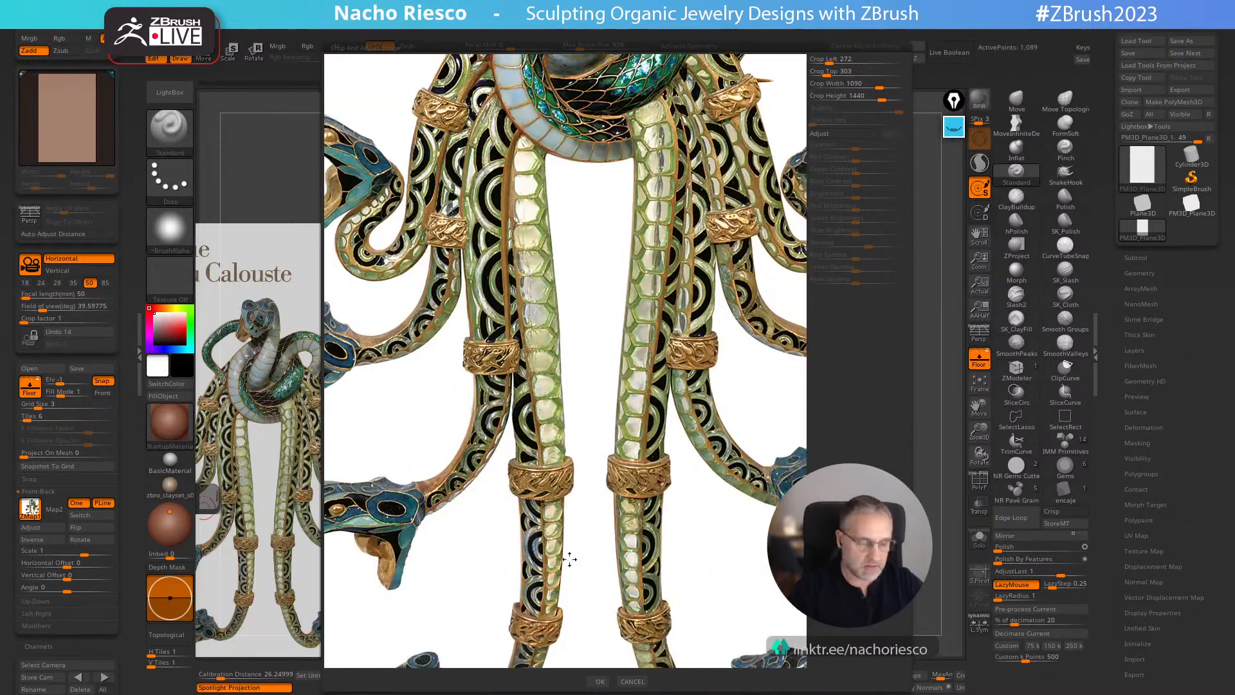
pyautogui.click(599, 681)
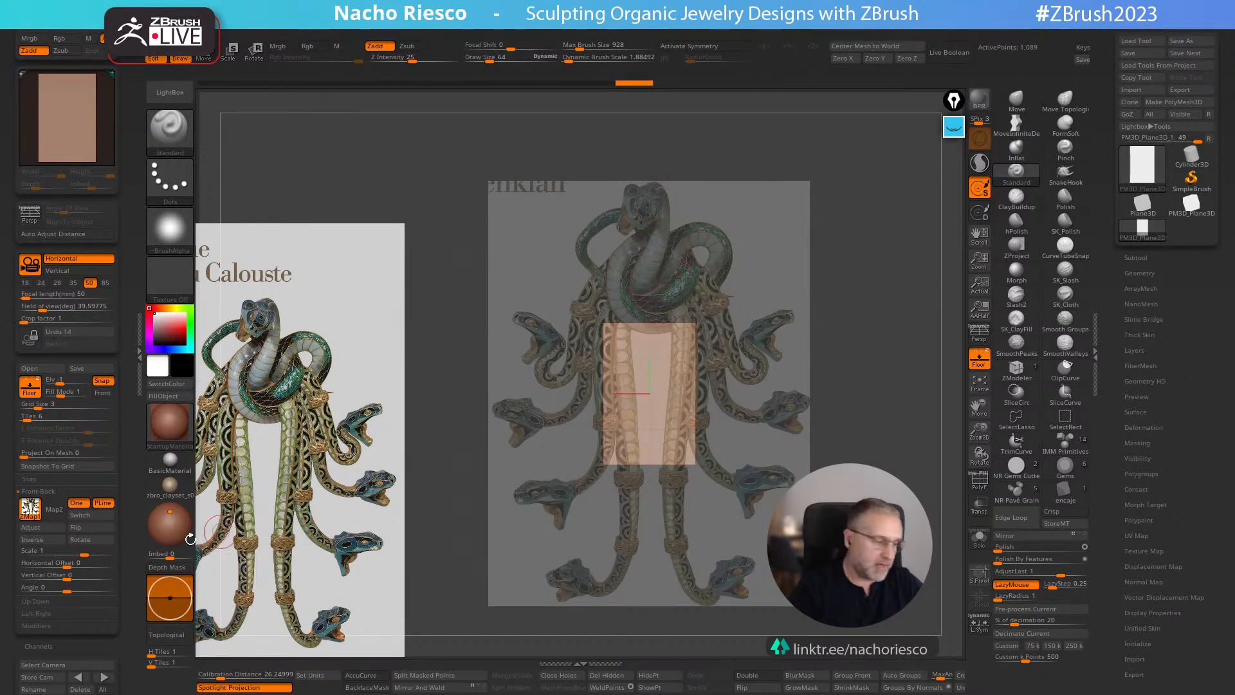
# - Match the front reference to the plane's height with Grid Size 1.35181 and Scale 0.73713, and widen the plane to cover the image
pyautogui.moveTo(84, 552); pyautogui.dragTo(79, 551)
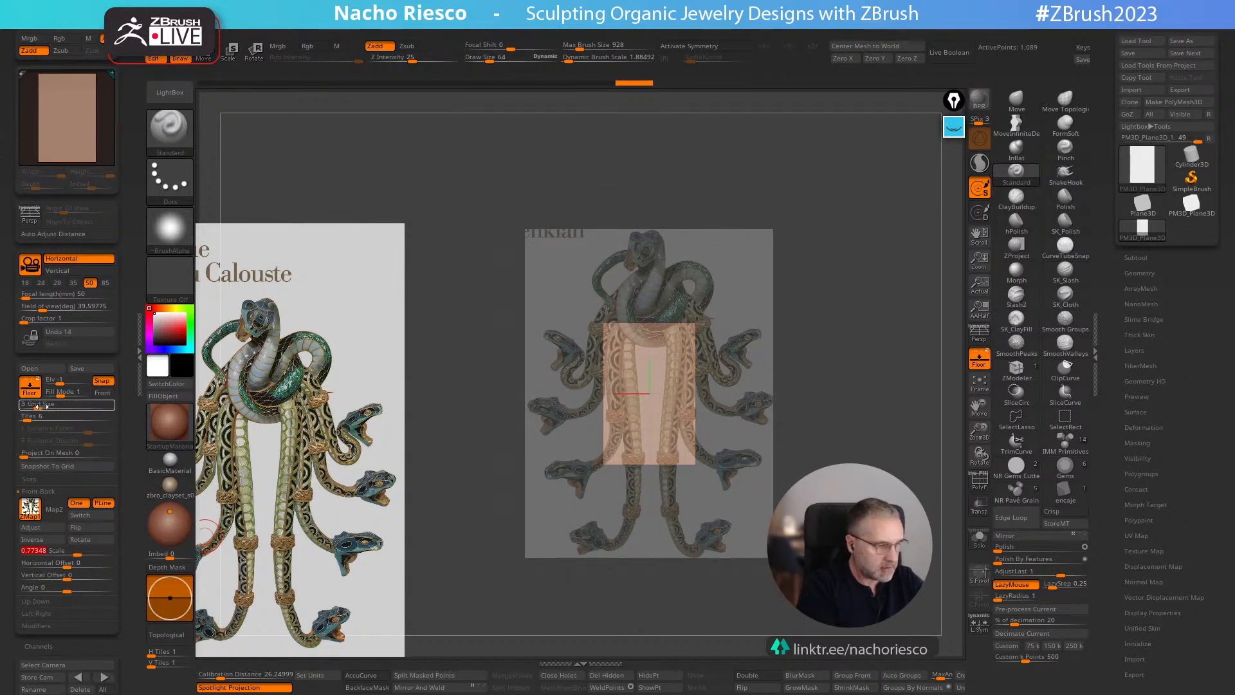
pyautogui.moveTo(39, 407); pyautogui.dragTo(28, 404)
pyautogui.keyDown('ctrl'); pyautogui.moveTo(828, 389); pyautogui.dragTo(894, 399, button='right'); pyautogui.keyUp('ctrl')
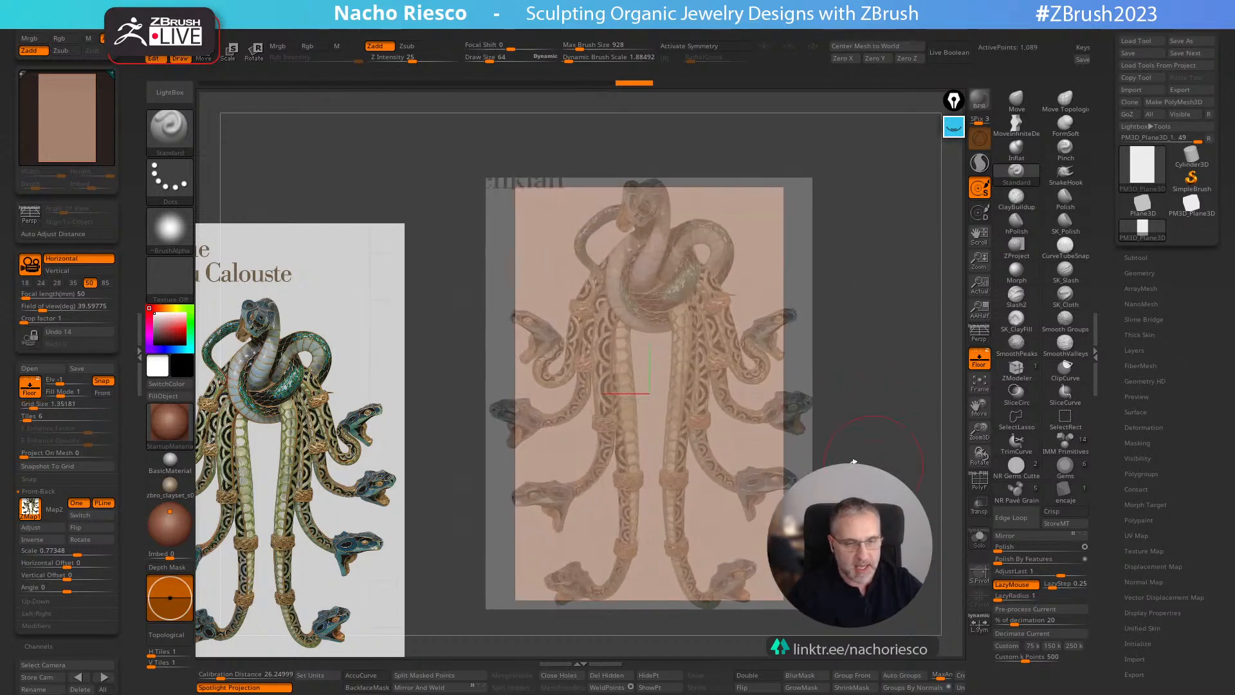
pyautogui.moveTo(77, 553); pyautogui.dragTo(76, 553)
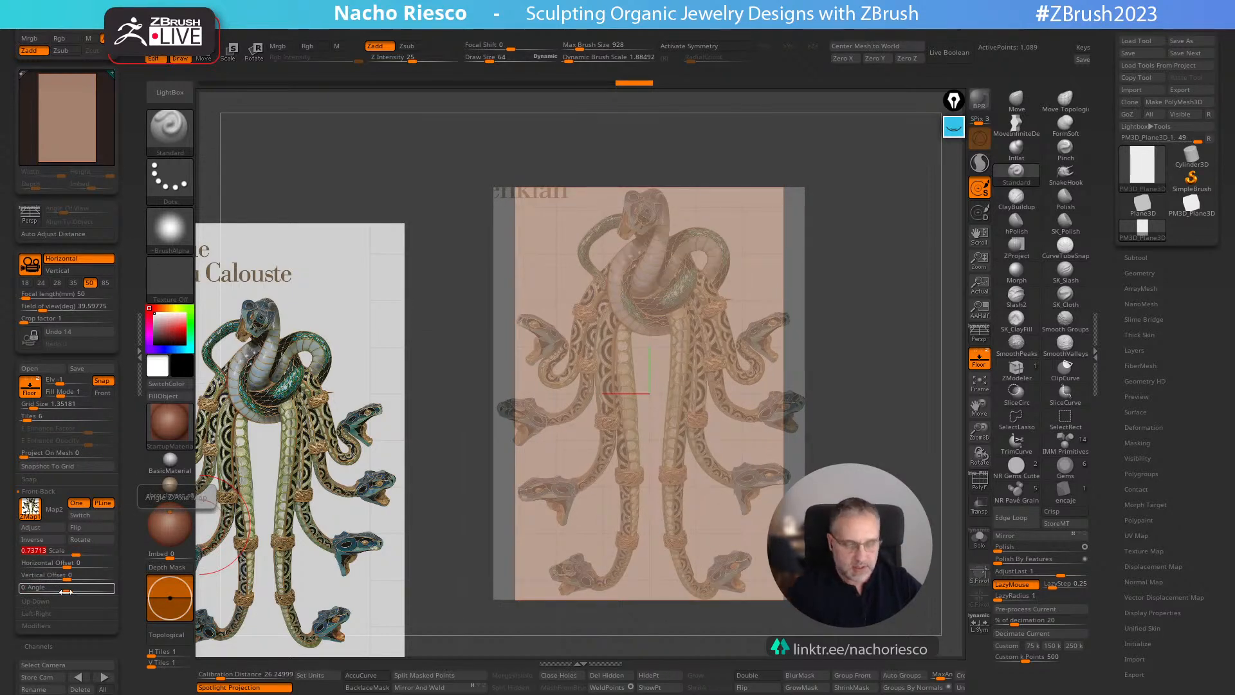
pyautogui.press('w')
pyautogui.moveTo(607, 393); pyautogui.dragTo(582, 409)
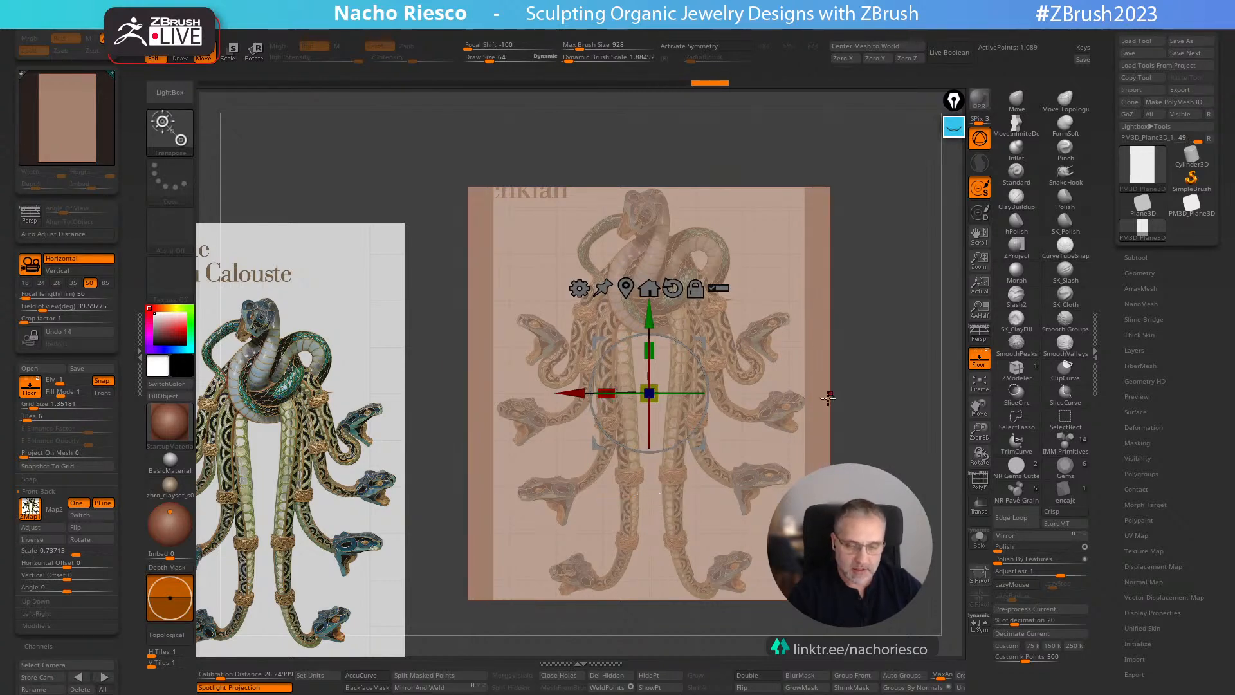
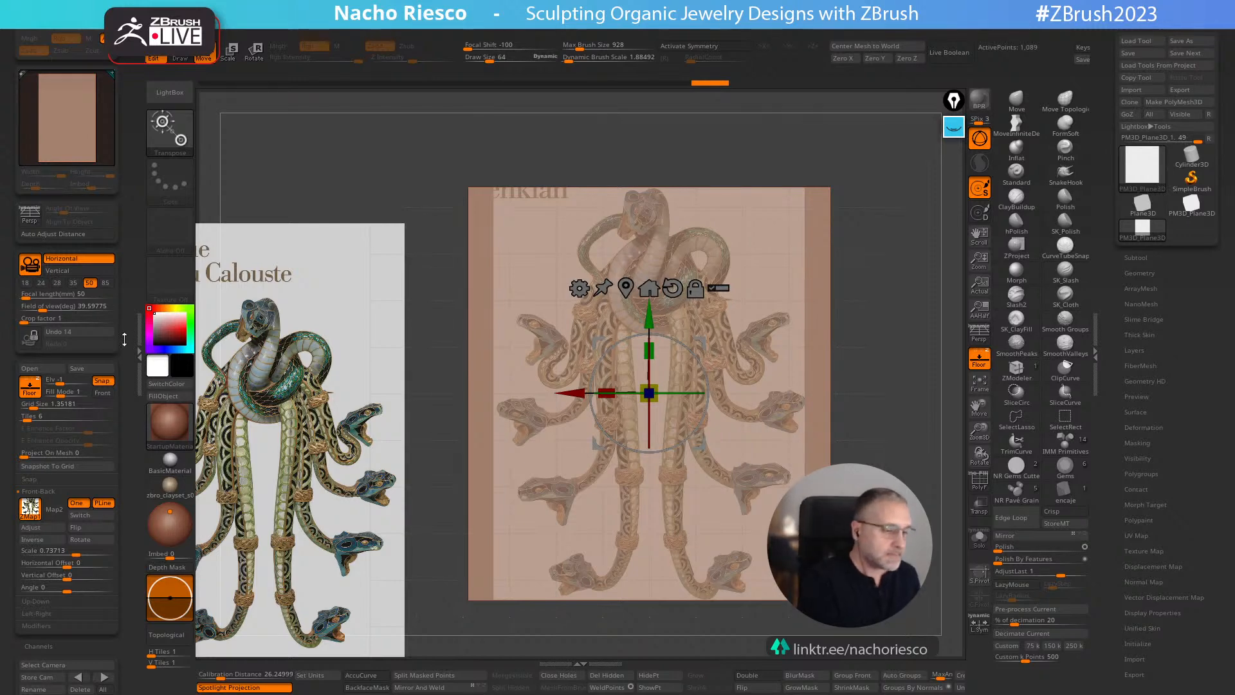
# - Return to Draw mode and set the scene scale in Scale Master to 184.36 x 210.00 x 0.00 mm for the widened plane
pyautogui.moveTo(129, 207); pyautogui.dragTo(116, 226)
pyautogui.click(32, 53)
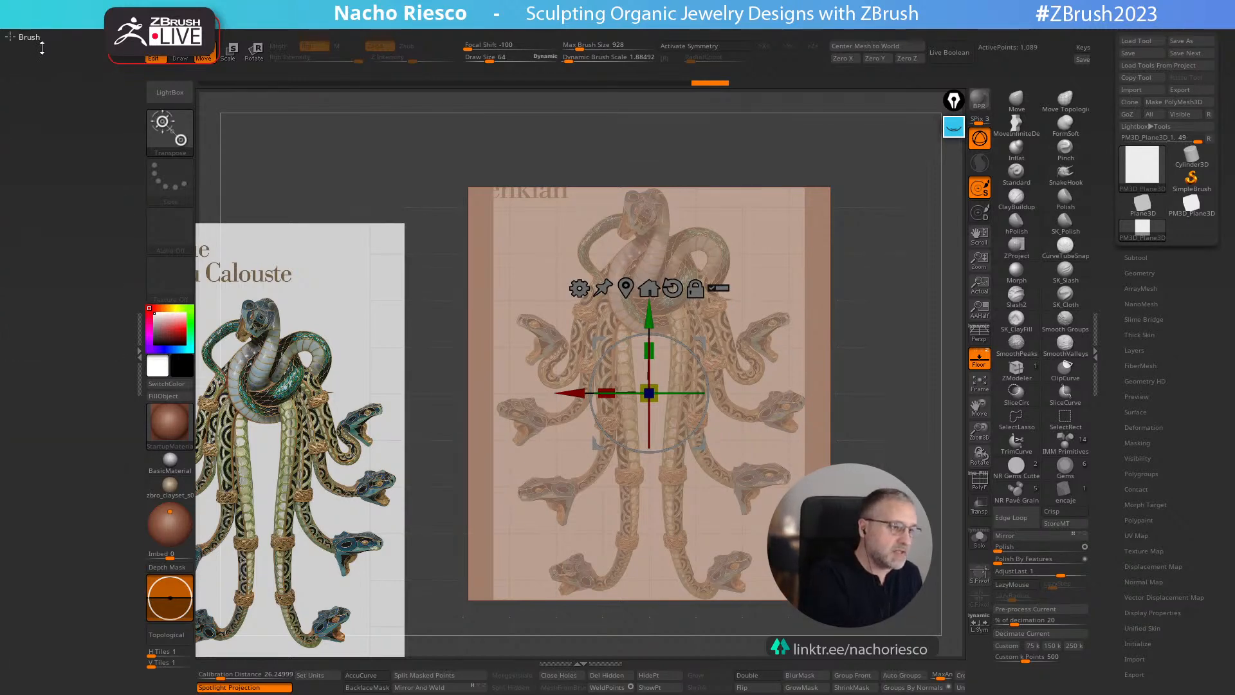
pyautogui.click(32, 36)
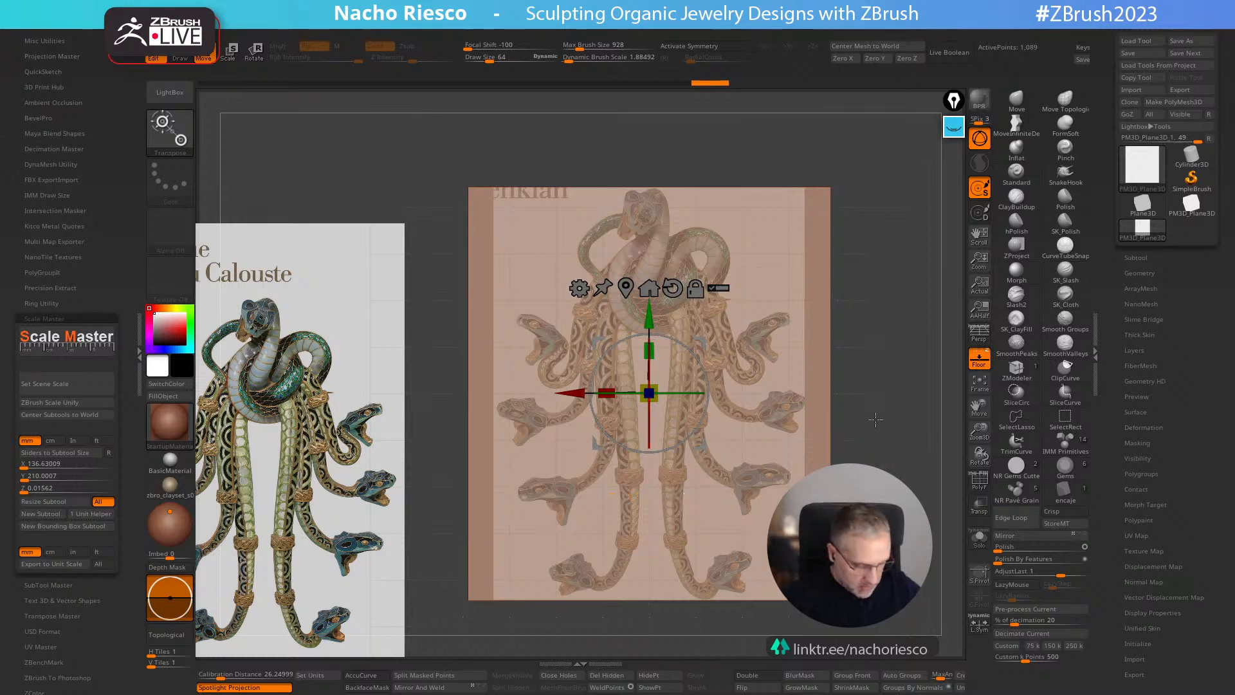
pyautogui.press('q')
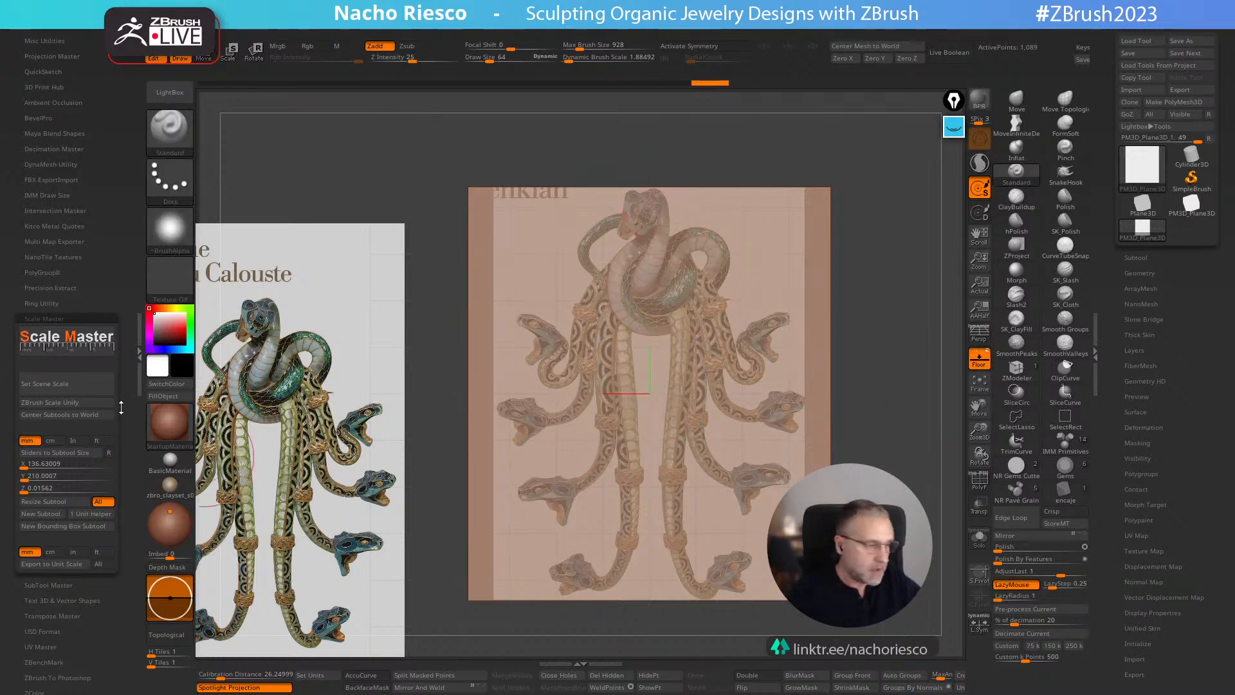
pyautogui.click(65, 384)
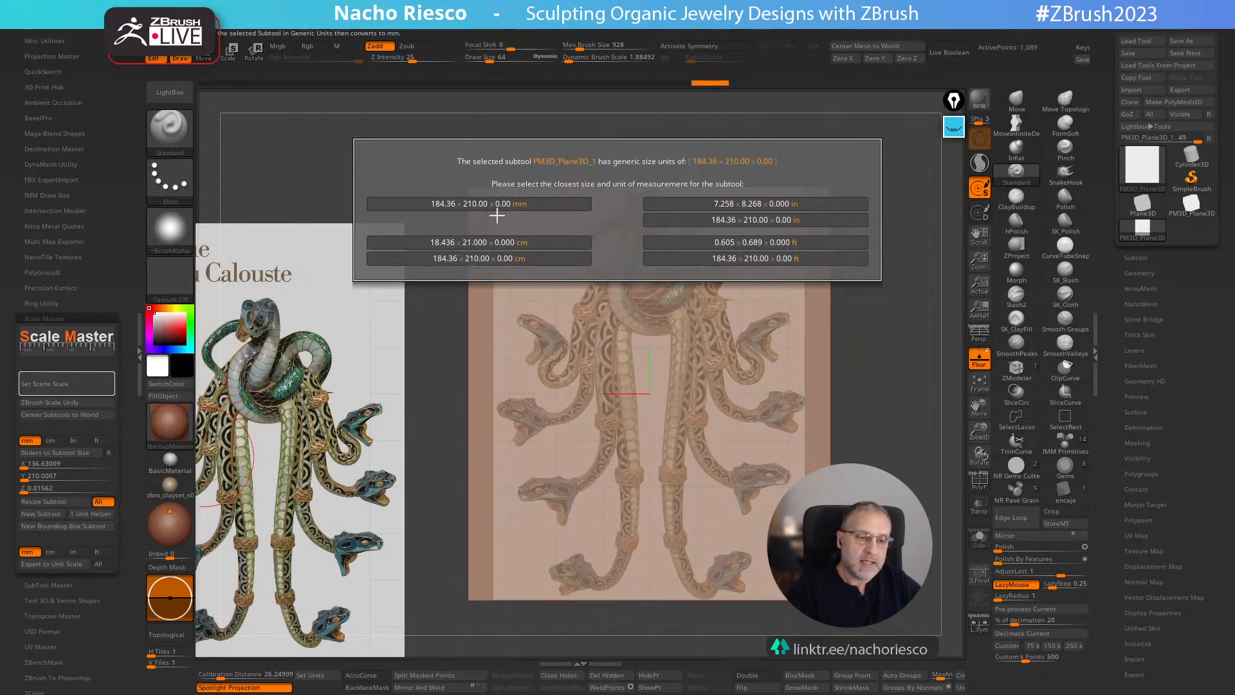
pyautogui.click(540, 203)
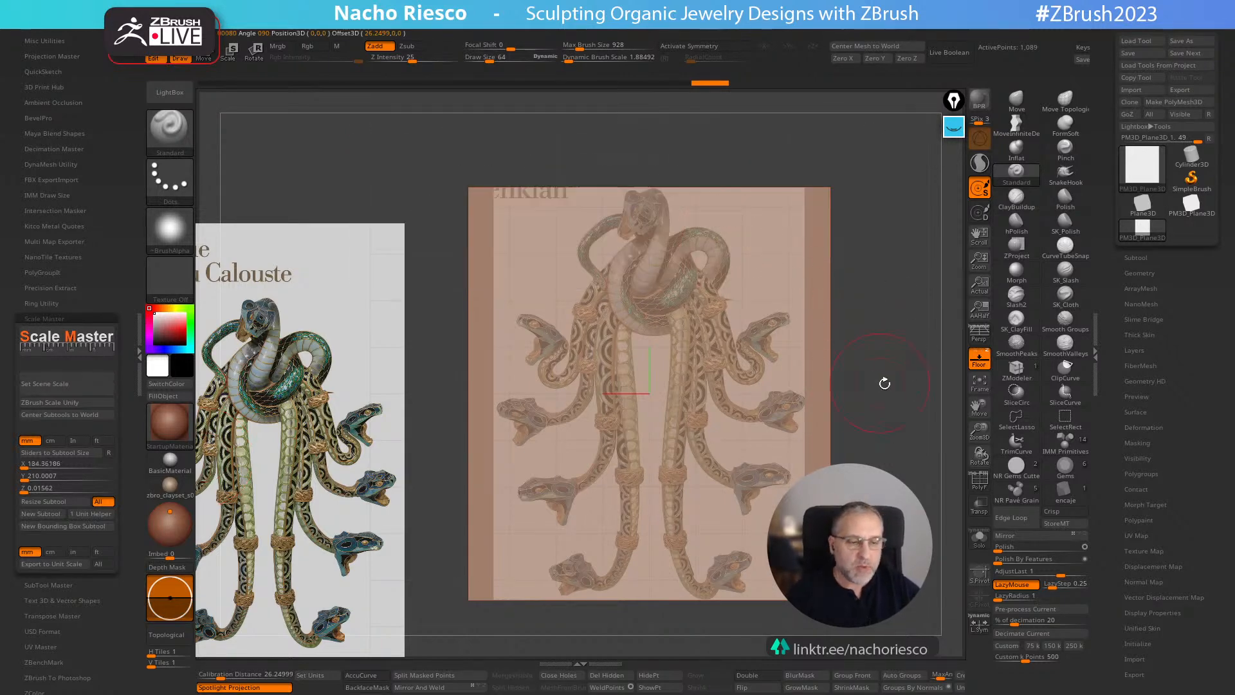
# - Replace the gizmo with the Transpose line and measure the upper-right serpent's head and its eye
pyautogui.keyDown('ctrl'); pyautogui.moveTo(835, 400); pyautogui.dragTo(934, 350, button='right'); pyautogui.keyUp('ctrl')
pyautogui.keyDown('alt'); pyautogui.moveTo(793, 305); pyautogui.dragTo(711, 483, button='right'); pyautogui.keyUp('alt')
pyautogui.keyDown('ctrl'); pyautogui.moveTo(941, 318); pyautogui.dragTo(960, 386, button='right'); pyautogui.keyUp('ctrl')
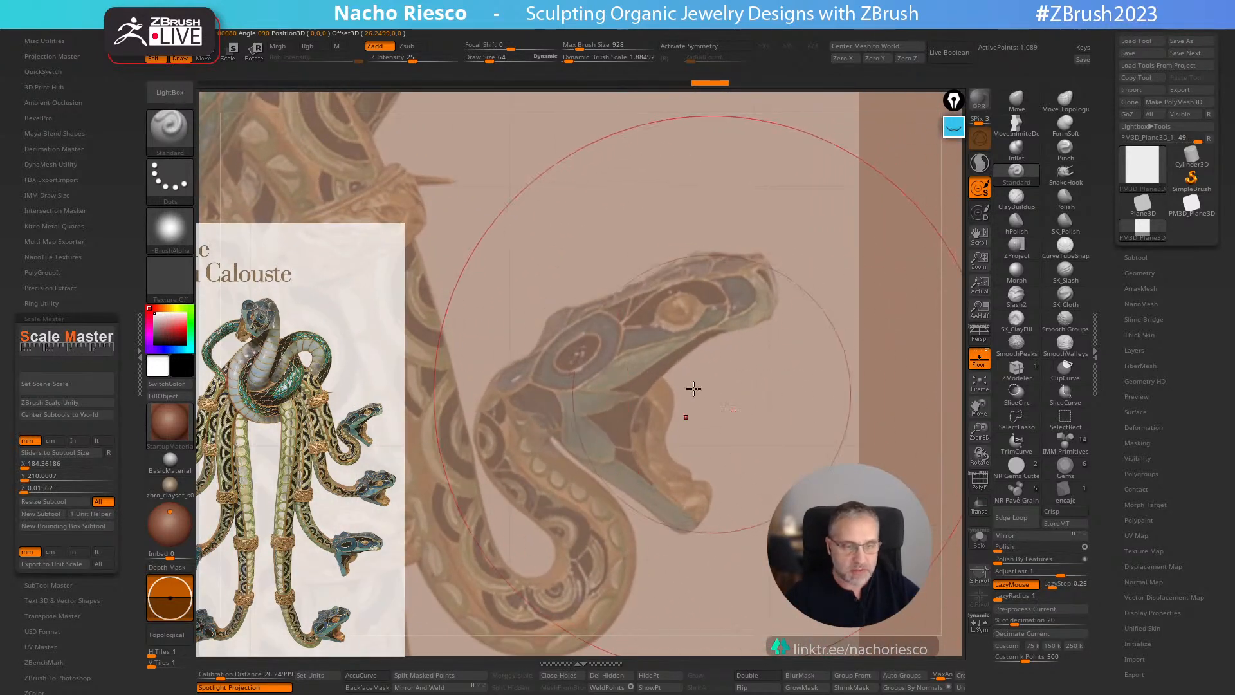
pyautogui.press('space')
pyautogui.moveTo(622, 334); pyautogui.dragTo(627, 363)
pyautogui.moveTo(937, 309)
pyautogui.keyDown('ctrl'); pyautogui.mouseDown(button='right')
pyautogui.moveTo(945, 325)
pyautogui.moveTo(979, 321)
pyautogui.mouseUp(button='right'); pyautogui.keyUp('ctrl')
pyautogui.press('w')
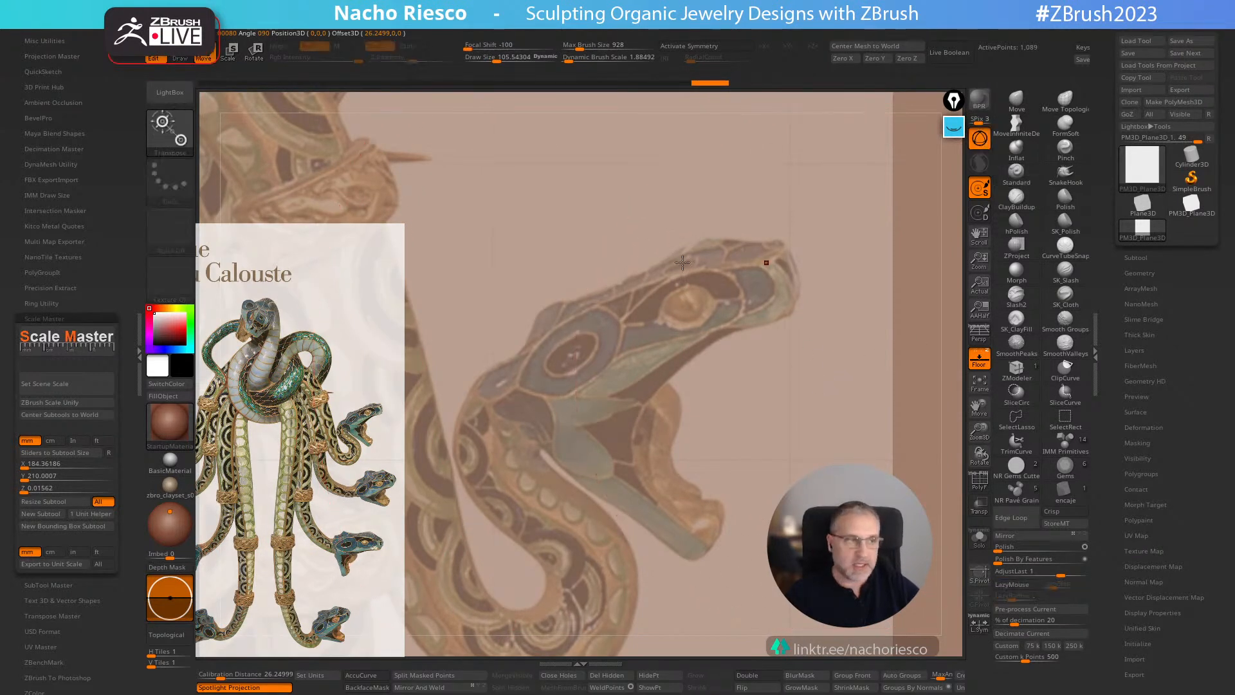
pyautogui.click(979, 142)
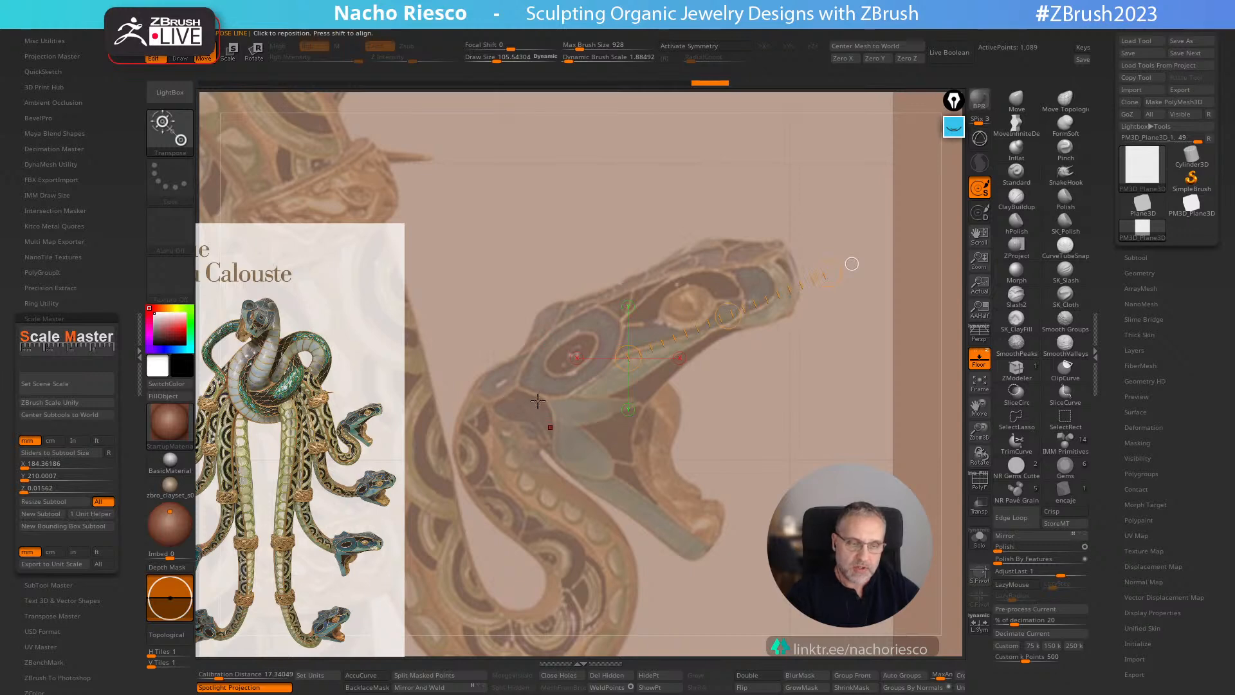
pyautogui.keyDown('alt'); pyautogui.moveTo(950, 296); pyautogui.dragTo(951, 368); pyautogui.keyUp('alt')
pyautogui.click(714, 250)
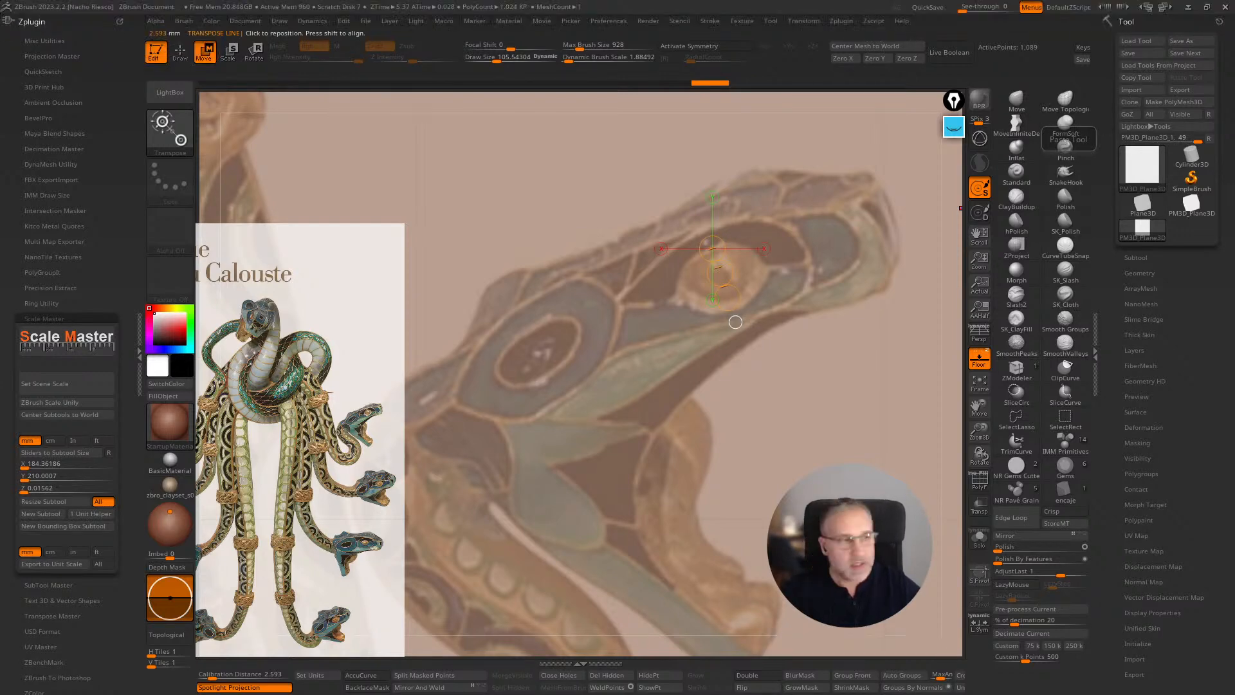
pyautogui.click(953, 127)
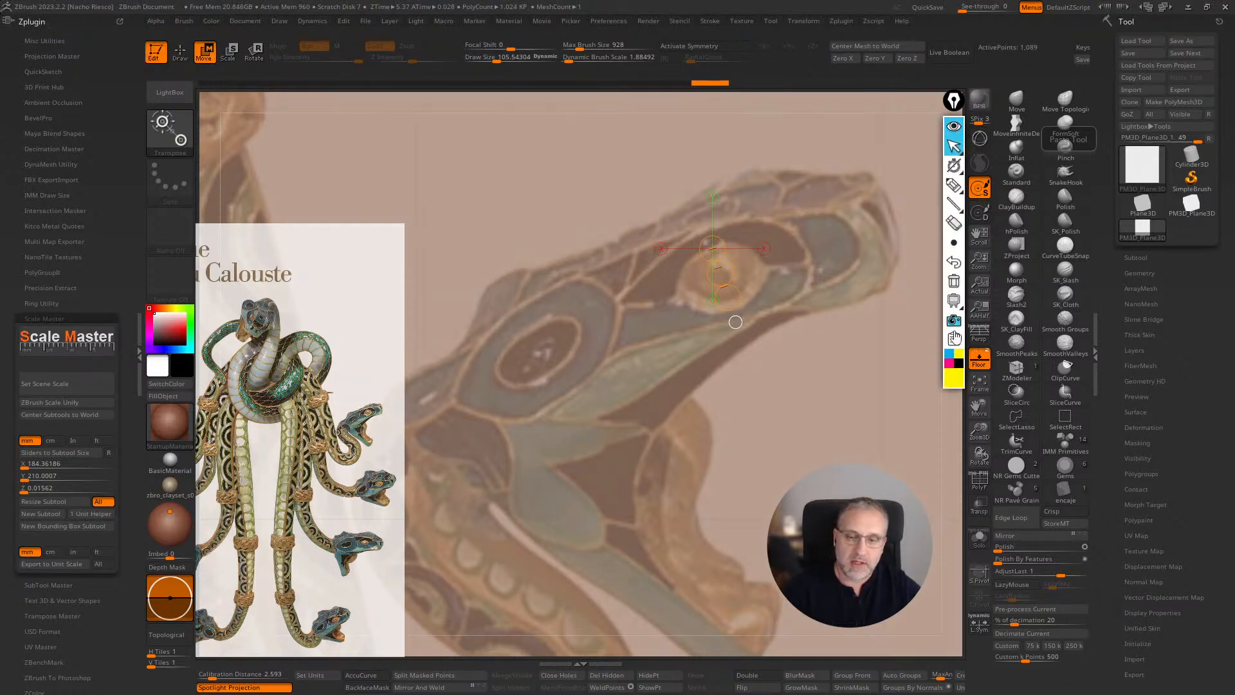
pyautogui.click(953, 185)
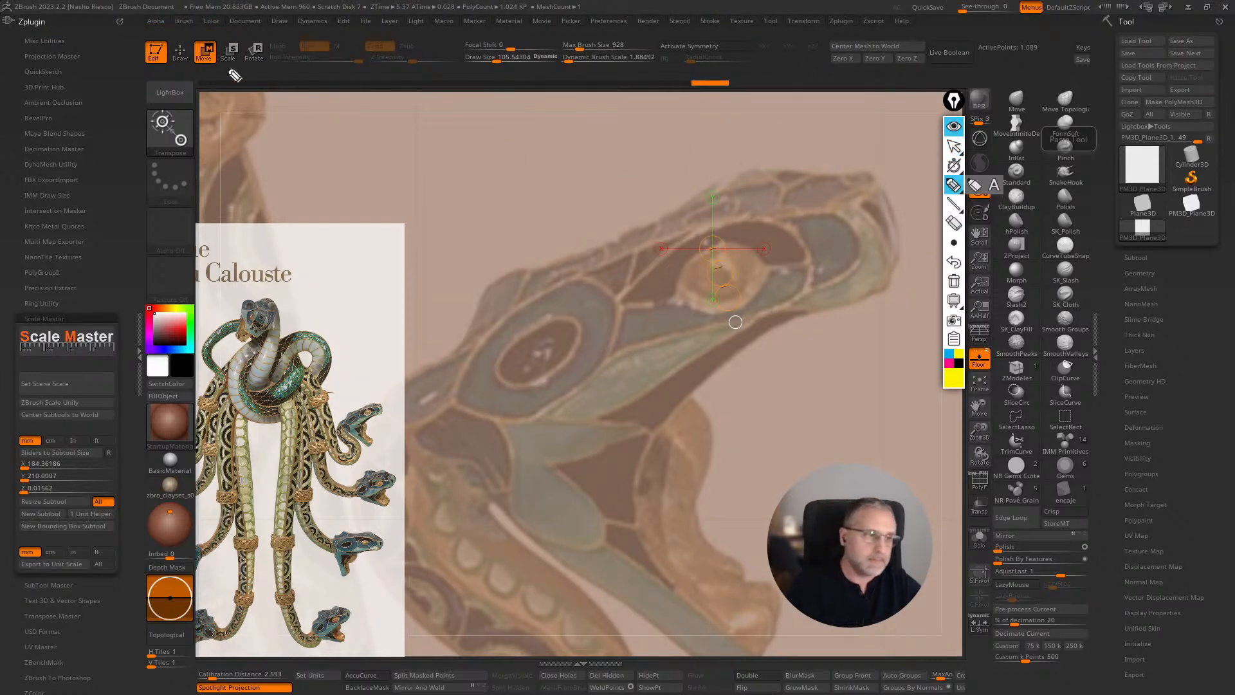
pyautogui.moveTo(136, 24)
pyautogui.mouseDown()
pyautogui.moveTo(219, 85)
pyautogui.moveTo(139, 29)
pyautogui.mouseUp()
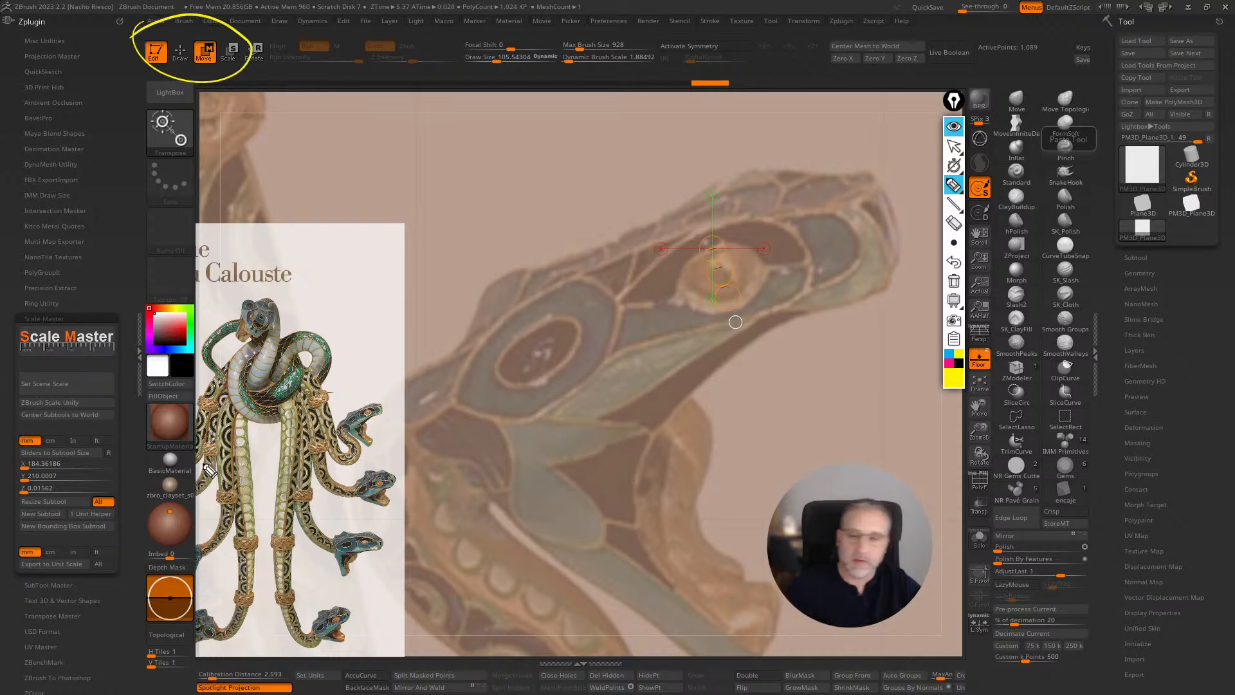
pyautogui.click(954, 127)
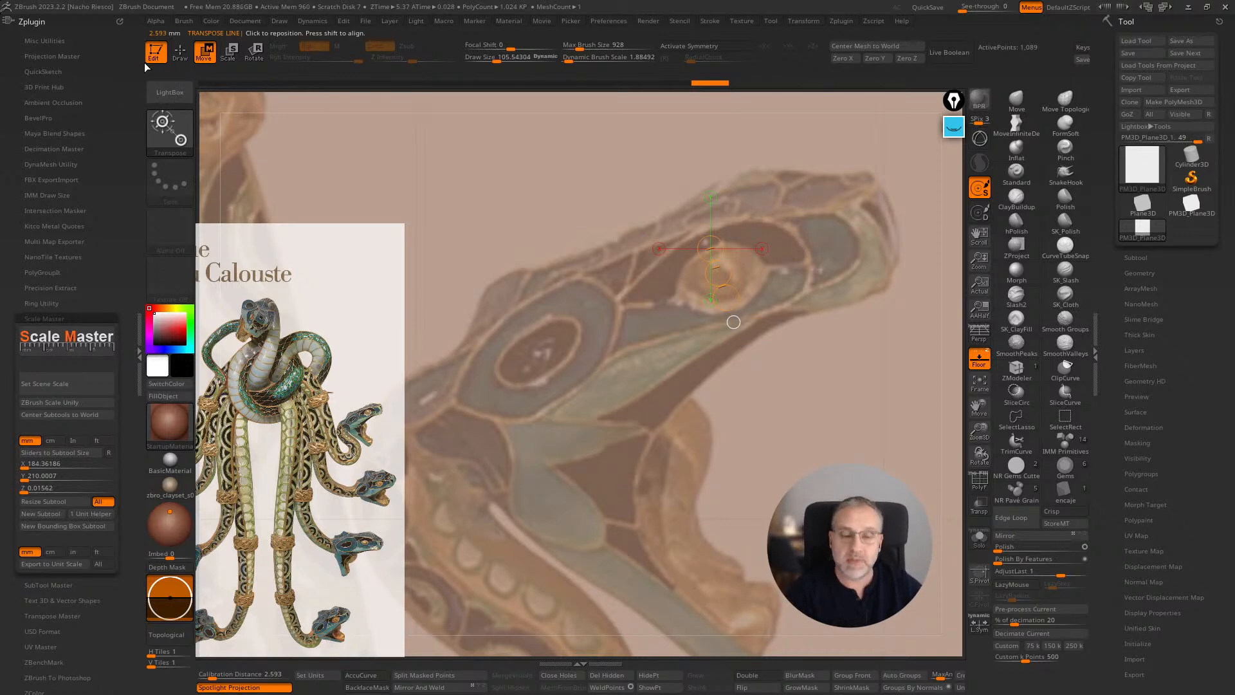
# - Measure the upper-right serpent head's length from the neck to the tip of the snout with the Transpose line
pyautogui.moveTo(955, 360)
pyautogui.keyDown('alt'); pyautogui.mouseDown()
pyautogui.moveTo(957, 317)
pyautogui.moveTo(934, 350)
pyautogui.mouseUp(); pyautogui.keyUp('alt')
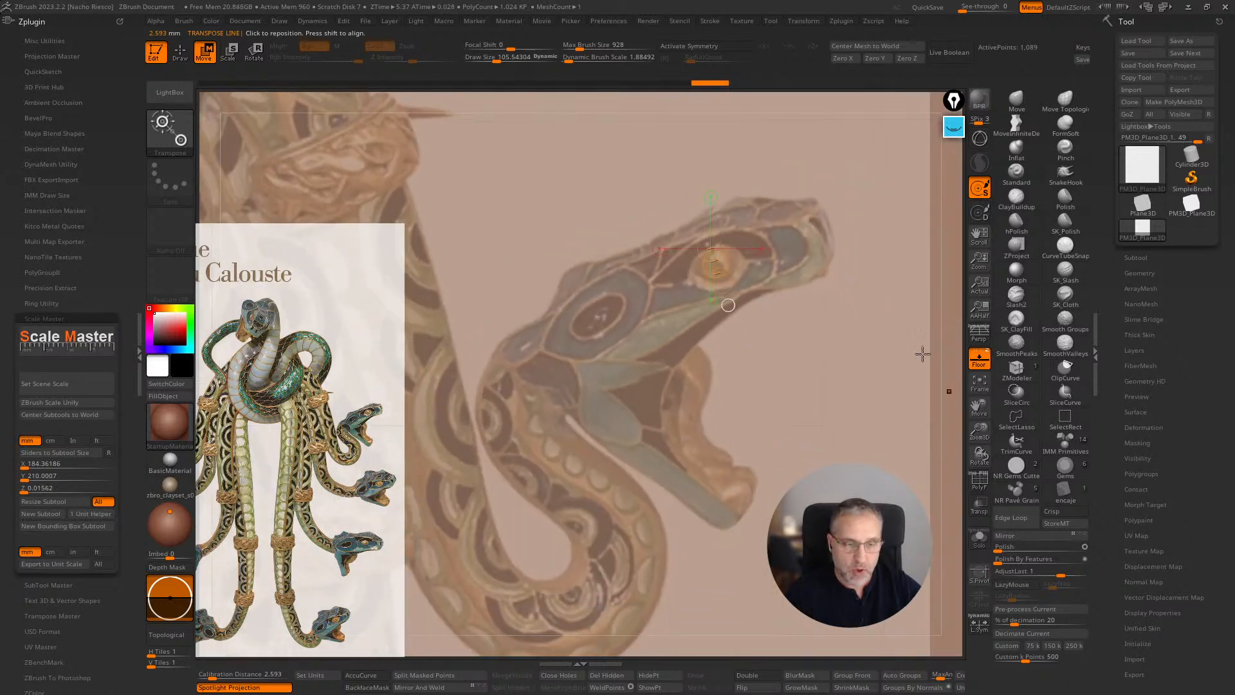
pyautogui.moveTo(518, 367); pyautogui.dragTo(848, 204)
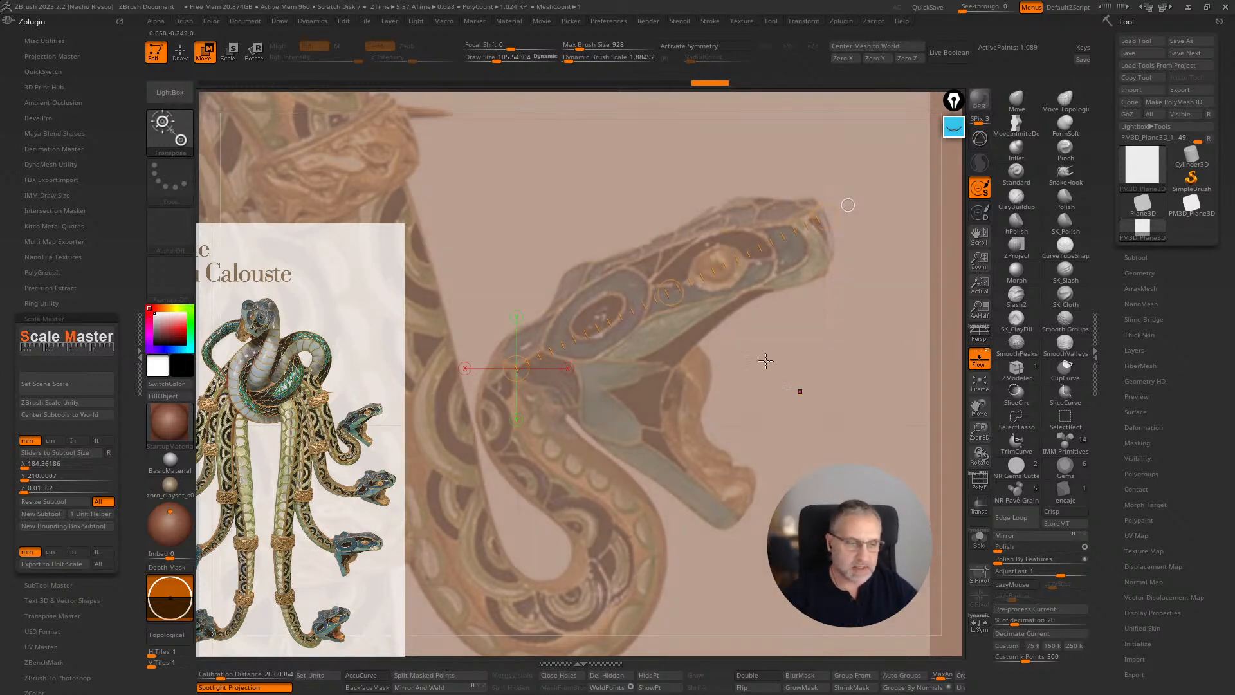
pyautogui.moveTo(500, 359); pyautogui.dragTo(855, 209)
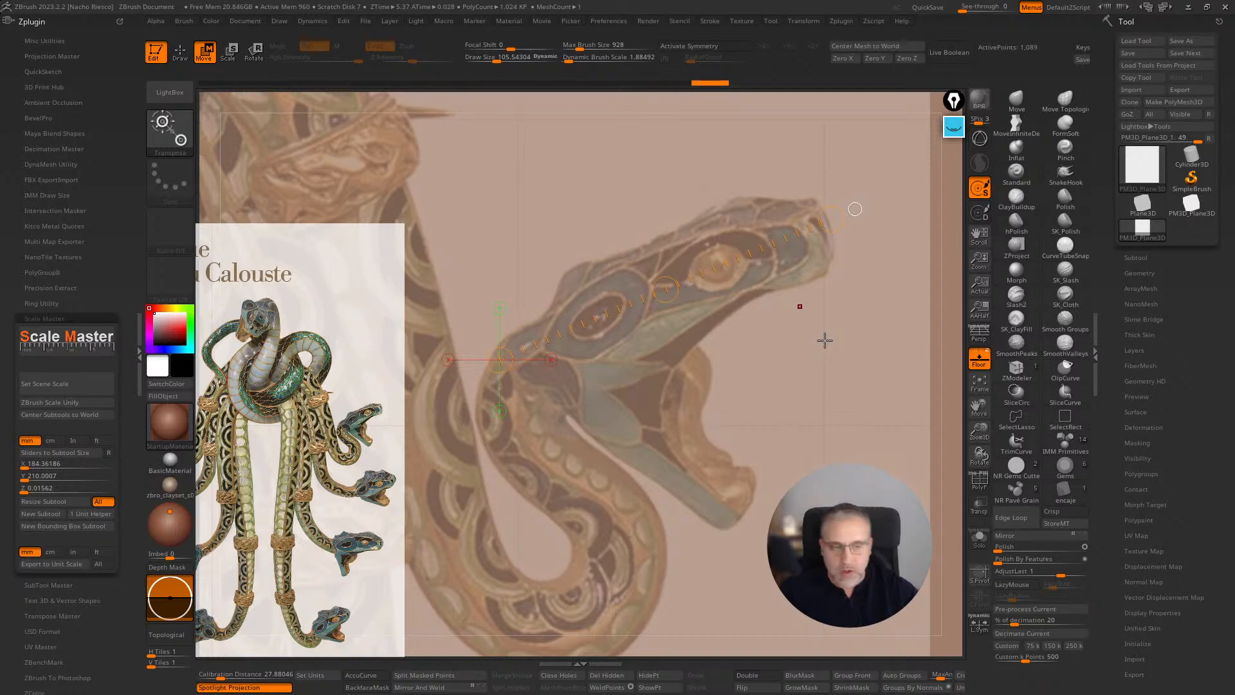
# - Examine the scales and the enamel cell pattern along the right-hand hanging serpent bodies up close
pyautogui.keyDown('alt'); pyautogui.moveTo(952, 391); pyautogui.dragTo(1028, 289); pyautogui.keyUp('alt')
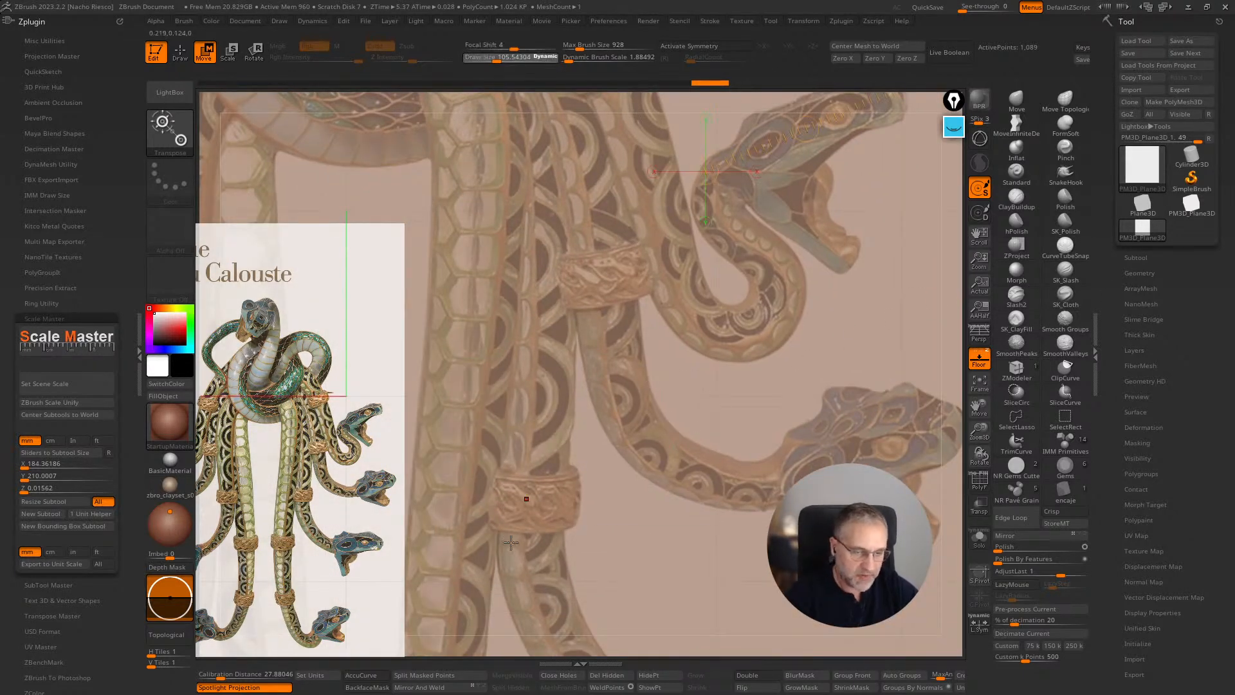
pyautogui.keyDown('alt'); pyautogui.moveTo(612, 611); pyautogui.dragTo(621, 611); pyautogui.keyUp('alt')
pyautogui.keyDown('alt'); pyautogui.moveTo(622, 611); pyautogui.dragTo(784, 535, button='right'); pyautogui.keyUp('alt')
pyautogui.keyDown('ctrl'); pyautogui.moveTo(650, 298); pyautogui.dragTo(659, 352, button='right'); pyautogui.keyUp('ctrl')
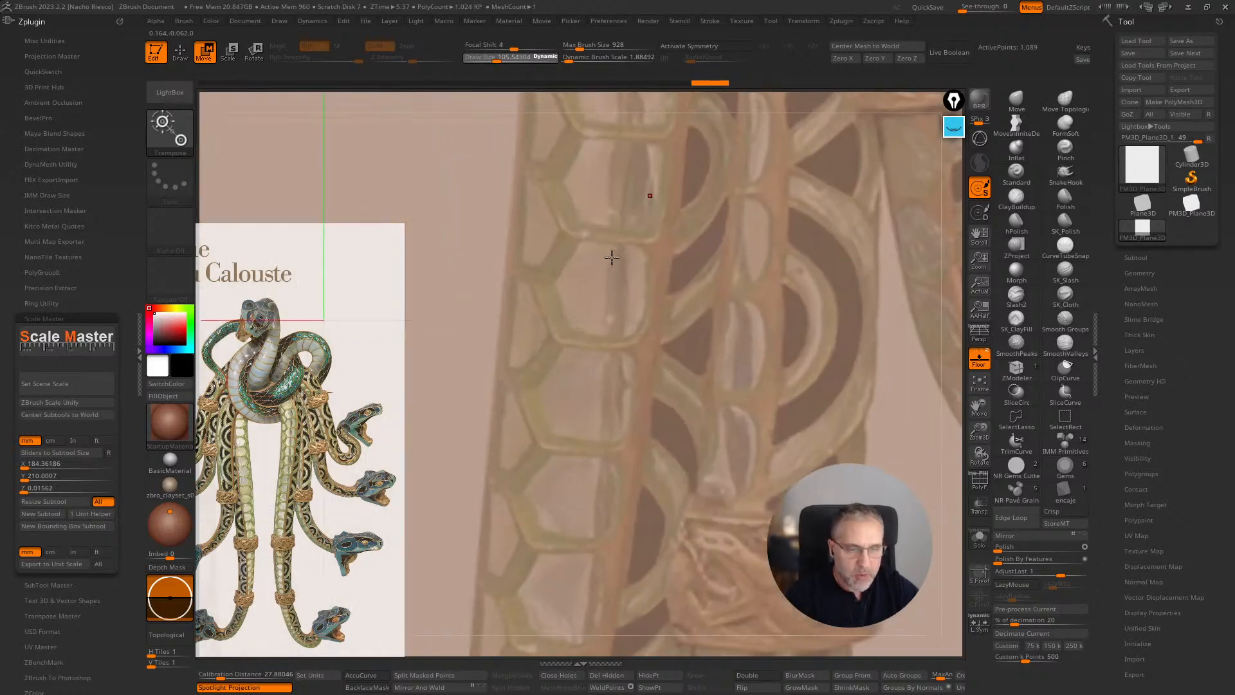
pyautogui.keyDown('alt'); pyautogui.moveTo(760, 195); pyautogui.dragTo(837, 332, button='right'); pyautogui.keyUp('alt')
pyautogui.keyDown('ctrl'); pyautogui.moveTo(959, 339); pyautogui.dragTo(848, 391, button='right'); pyautogui.keyUp('ctrl')
pyautogui.keyDown('alt'); pyautogui.moveTo(540, 404); pyautogui.dragTo(997, 385, button='right'); pyautogui.keyUp('alt')
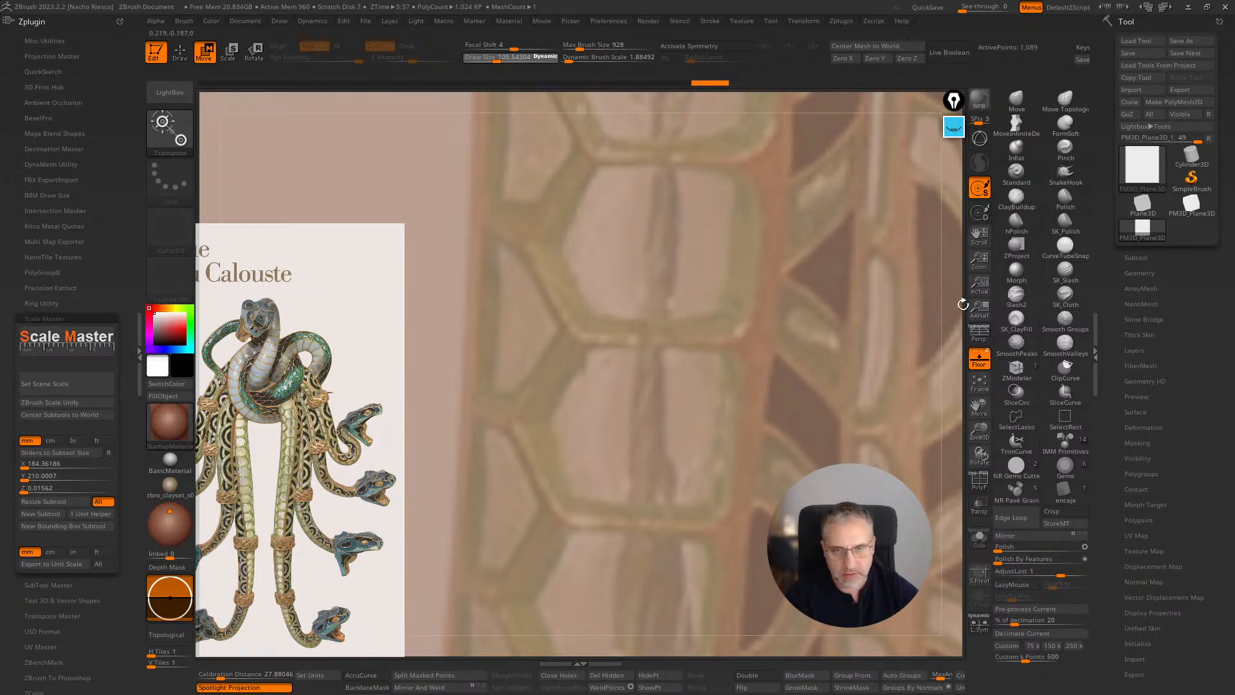
pyautogui.keyDown('alt'); pyautogui.moveTo(961, 308); pyautogui.dragTo(723, 445, button='right'); pyautogui.keyUp('alt')
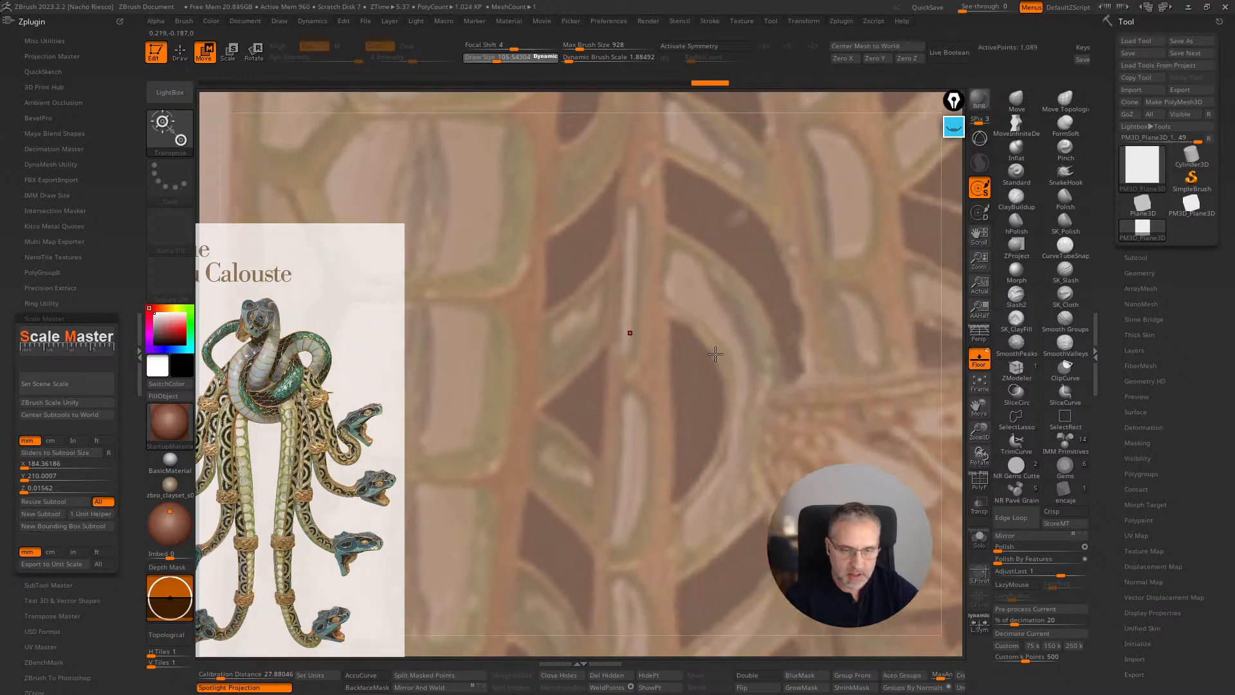
pyautogui.moveTo(951, 304)
pyautogui.keyDown('alt'); pyautogui.mouseDown()
pyautogui.moveTo(950, 330)
pyautogui.moveTo(945, 303)
pyautogui.mouseUp(); pyautogui.keyUp('alt')
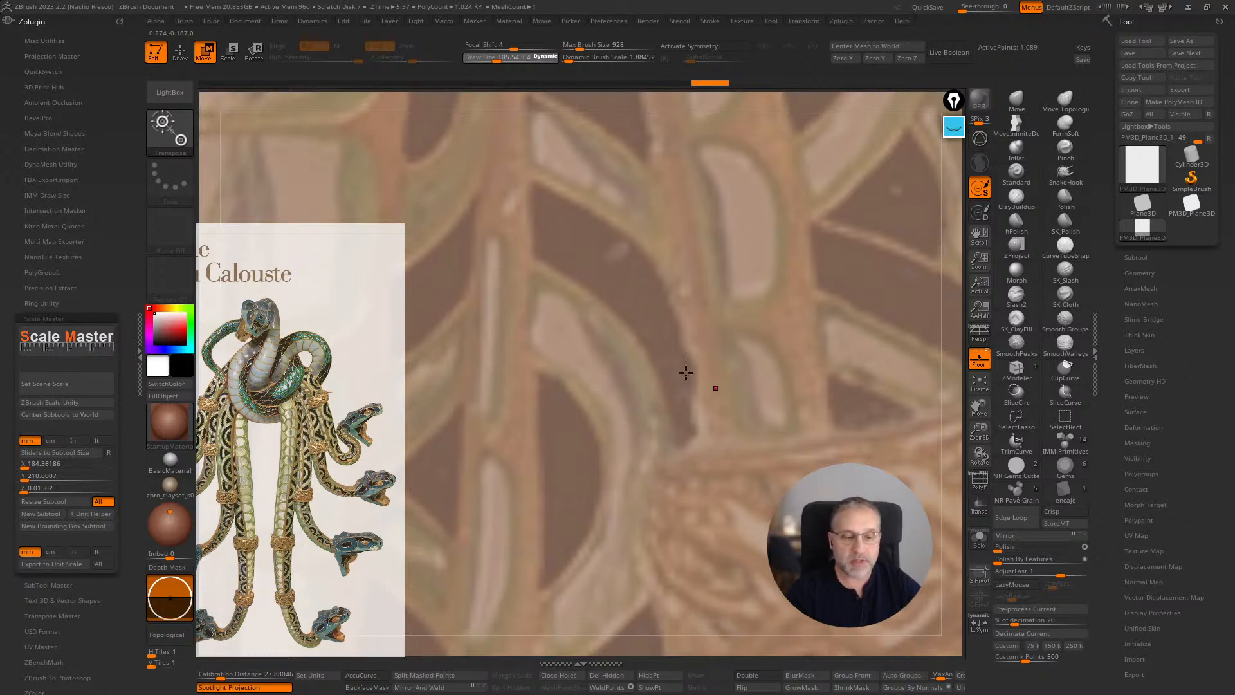
# - Measure the thickness of a thin curved metal partition in the enamel pattern above the gold band
pyautogui.keyDown('alt'); pyautogui.moveTo(970, 331); pyautogui.dragTo(981, 325); pyautogui.keyUp('alt')
pyautogui.keyDown('ctrl'); pyautogui.moveTo(595, 394); pyautogui.dragTo(648, 428, button='right'); pyautogui.keyUp('ctrl')
pyautogui.click(654, 419)
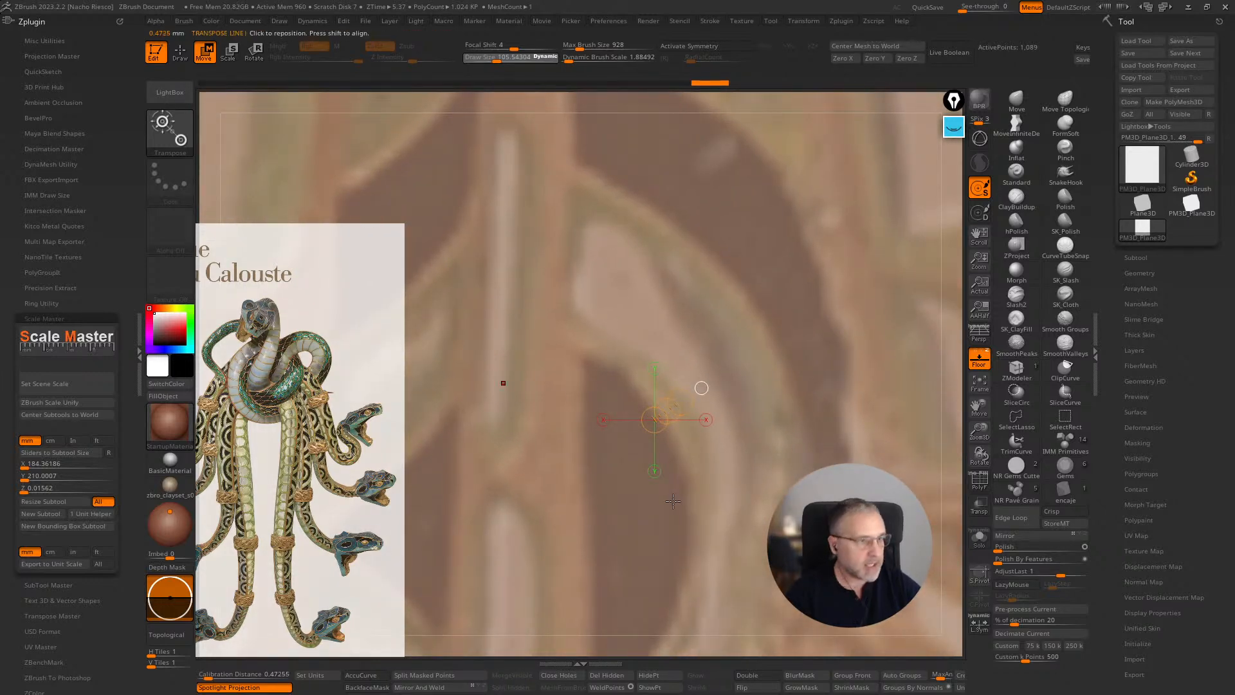
pyautogui.keyDown('ctrl'); pyautogui.moveTo(959, 361); pyautogui.dragTo(794, 406, button='right'); pyautogui.keyUp('ctrl')
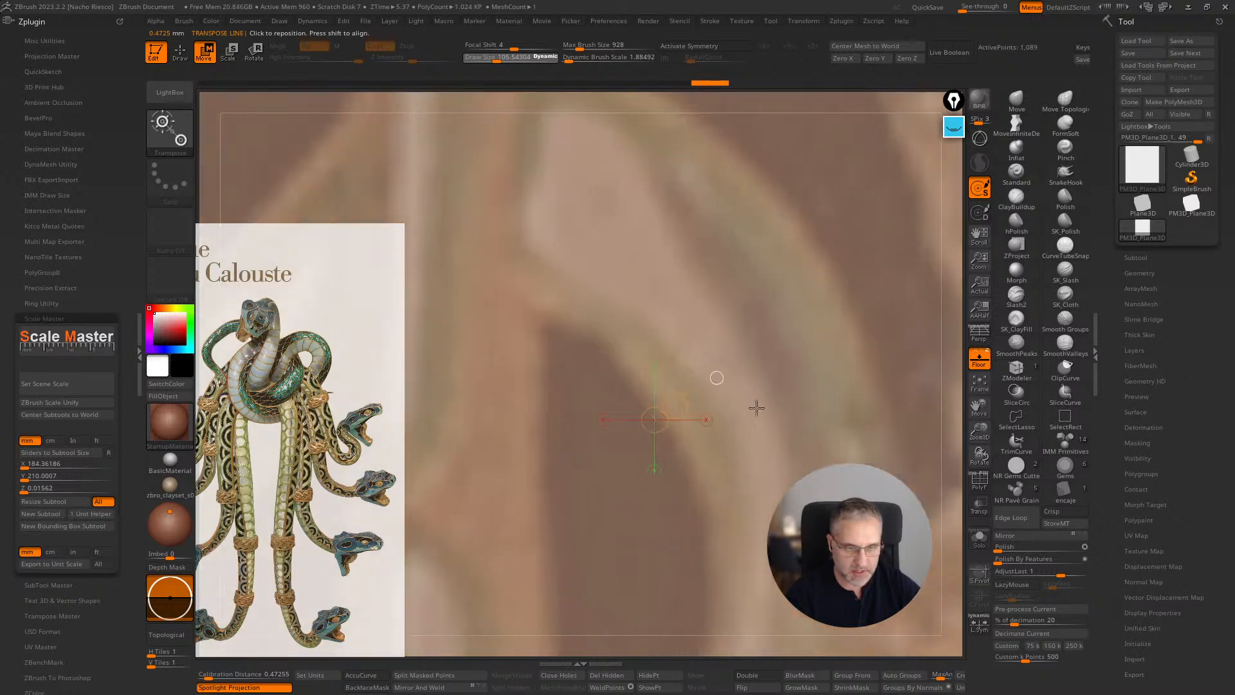
pyautogui.moveTo(677, 394); pyautogui.dragTo(698, 381)
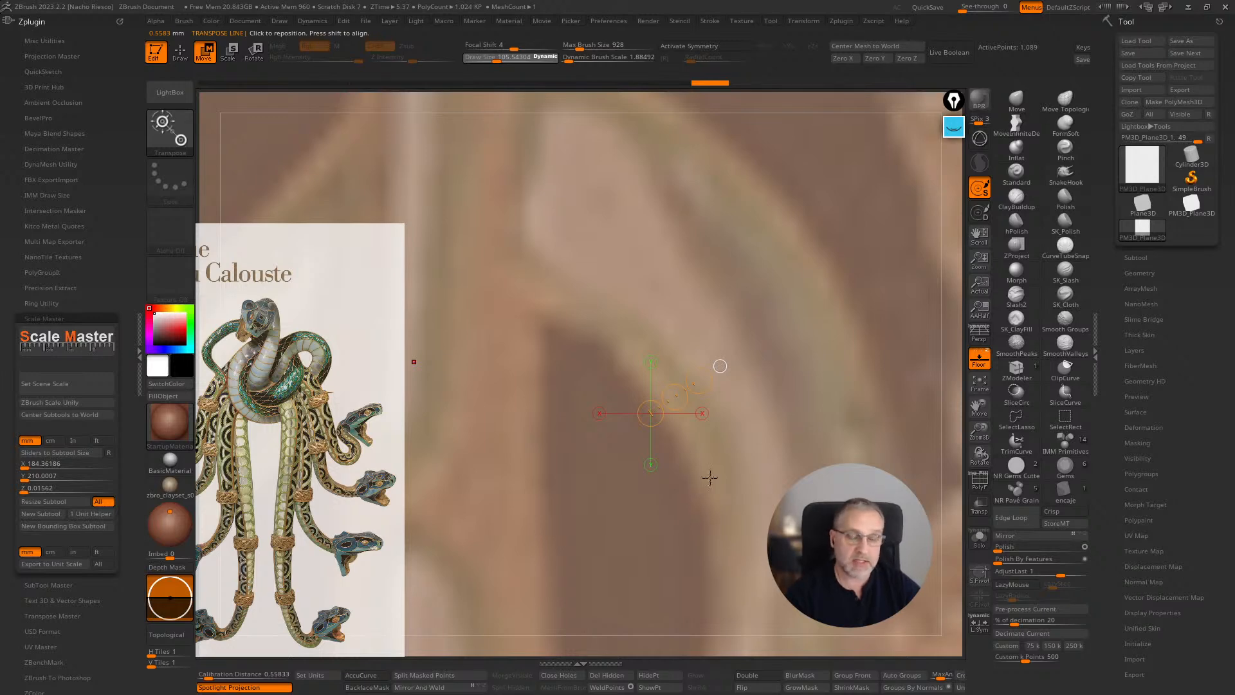
# - Measure the height of the gold band around the serpent body with the Transpose line
pyautogui.keyDown('ctrl'); pyautogui.moveTo(956, 383); pyautogui.dragTo(923, 215, button='right'); pyautogui.keyUp('ctrl')
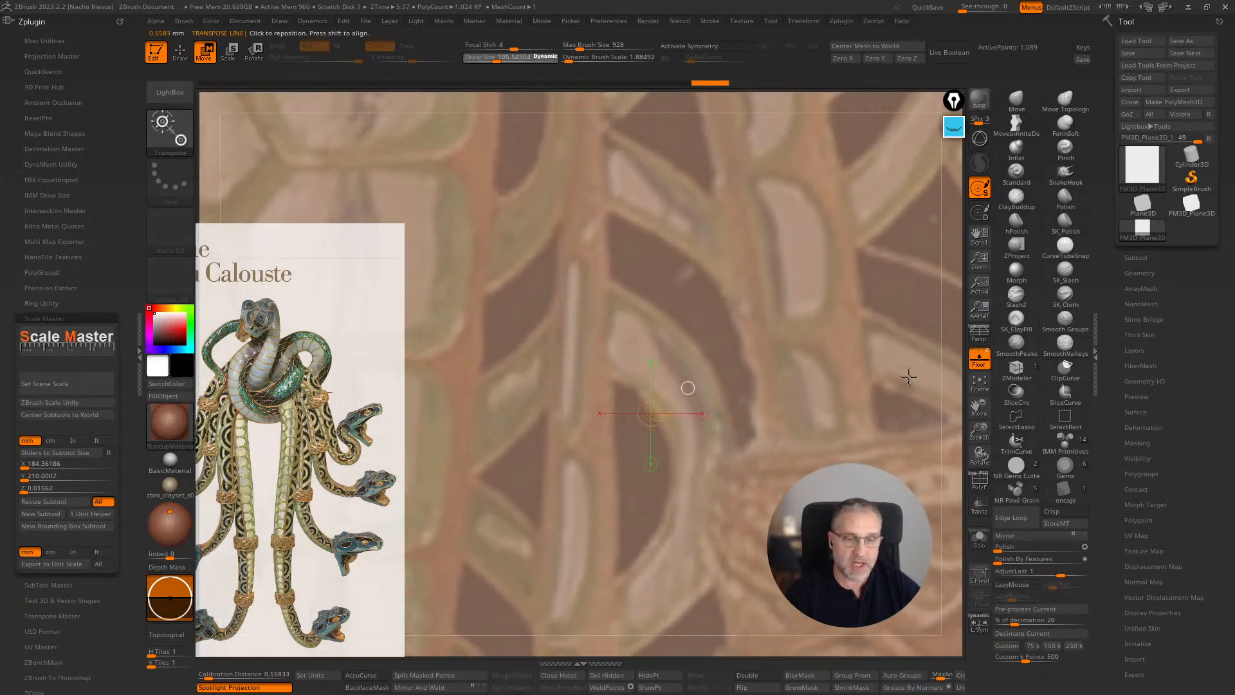
pyautogui.keyDown('ctrl'); pyautogui.moveTo(948, 328); pyautogui.dragTo(921, 216, button='right'); pyautogui.keyUp('ctrl')
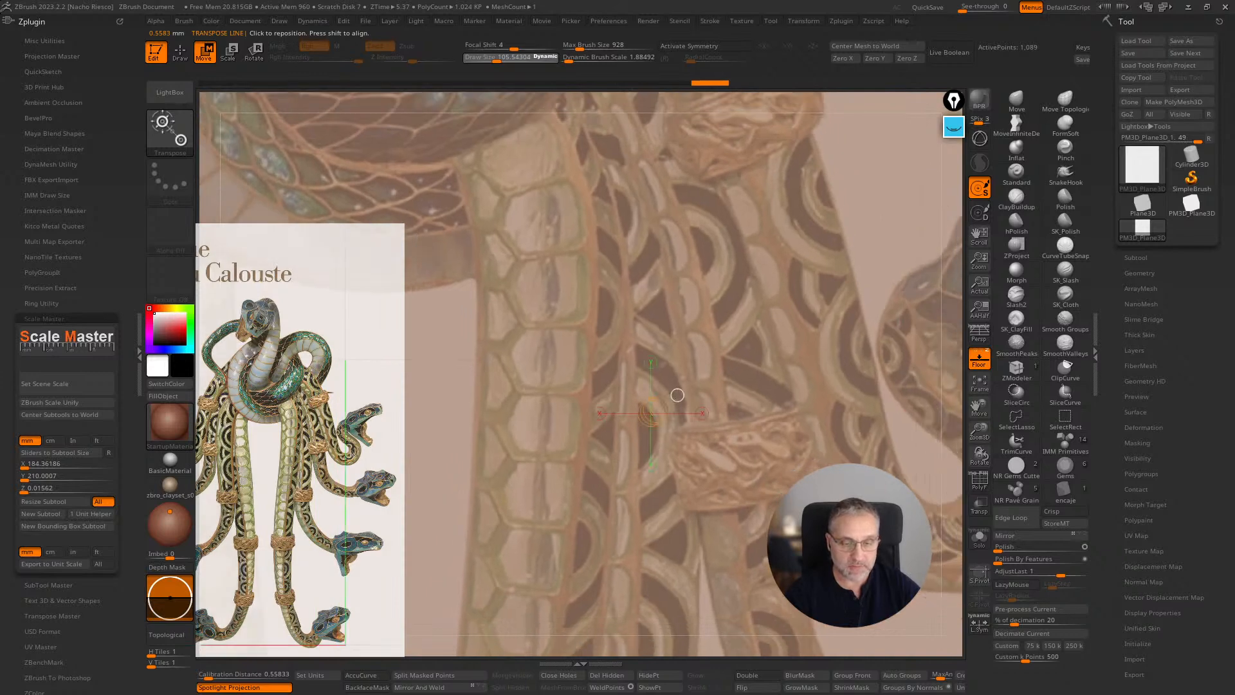
pyautogui.moveTo(746, 422); pyautogui.dragTo(763, 527)
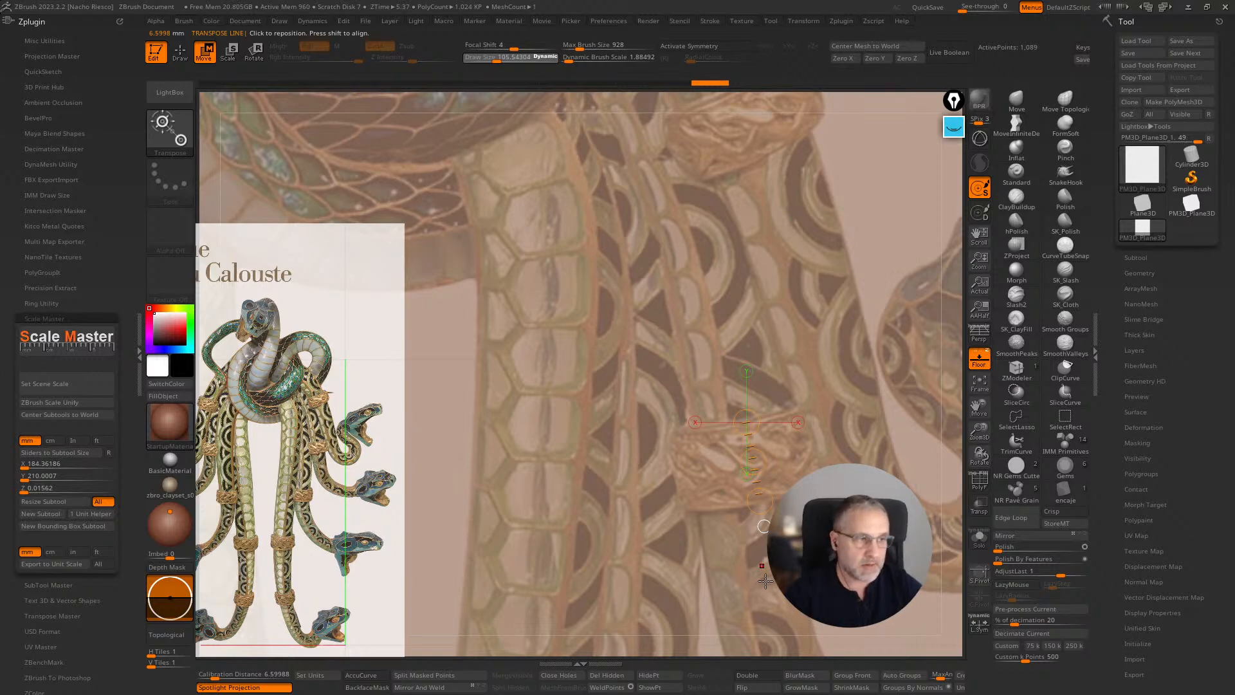
# - Switch from Transpose measuring to Draw mode and set the Standard brush's draw size to about 101
pyautogui.keyDown('ctrl'); pyautogui.moveTo(951, 375); pyautogui.dragTo(937, 240, button='right'); pyautogui.keyUp('ctrl')
pyautogui.keyDown('ctrl'); pyautogui.moveTo(959, 419); pyautogui.dragTo(920, 330, button='right'); pyautogui.keyUp('ctrl')
pyautogui.keyDown('ctrl'); pyautogui.moveTo(919, 331); pyautogui.dragTo(947, 411, button='right'); pyautogui.keyUp('ctrl')
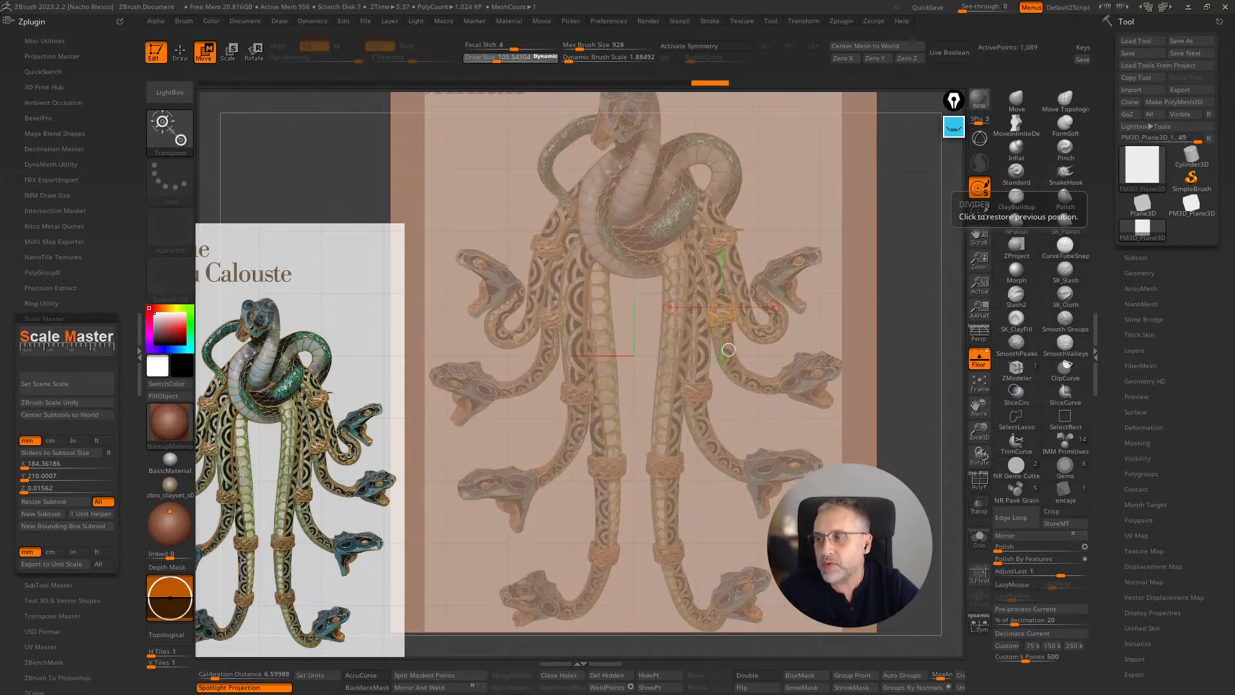
pyautogui.press('q')
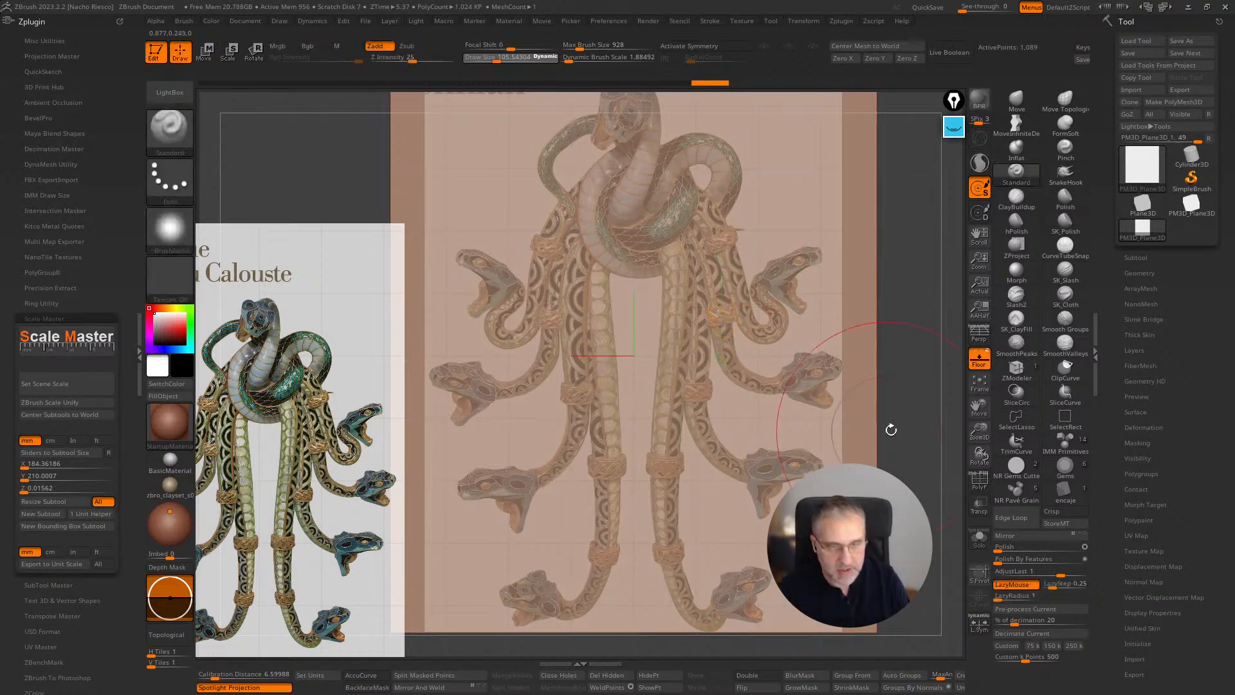
pyautogui.keyDown('ctrl'); pyautogui.moveTo(915, 416); pyautogui.dragTo(878, 423, button='right'); pyautogui.keyUp('ctrl')
pyautogui.press('s')
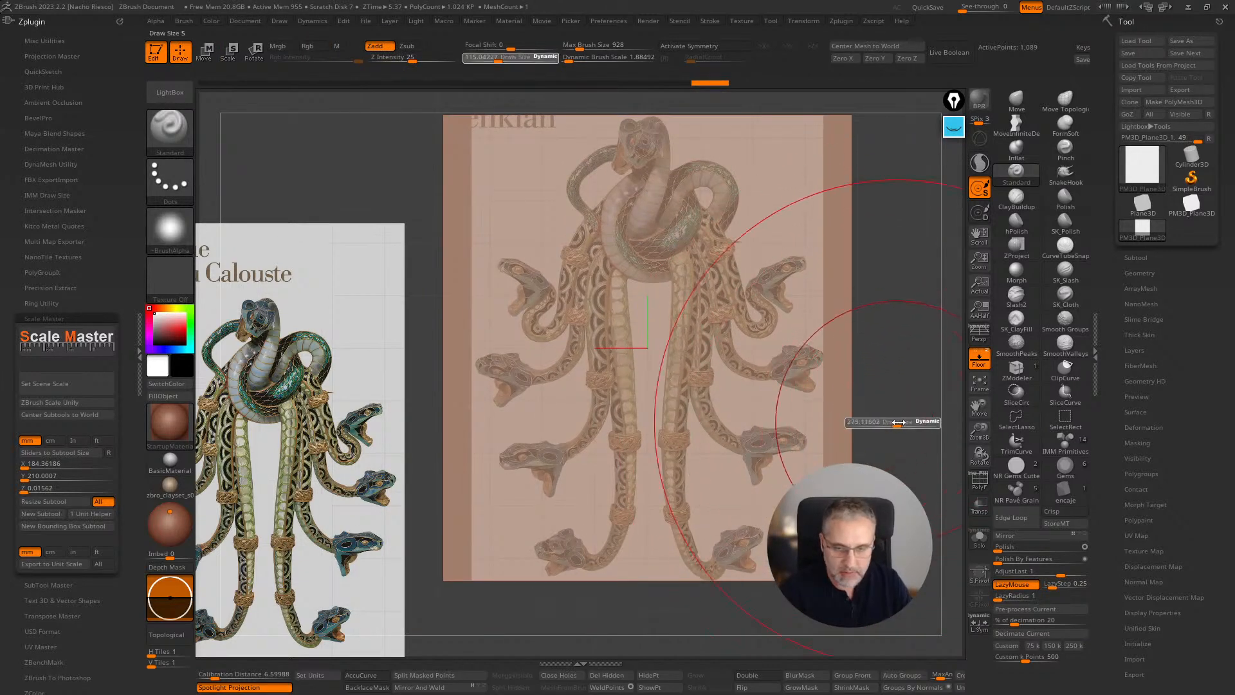
pyautogui.moveTo(876, 425); pyautogui.dragTo(880, 430)
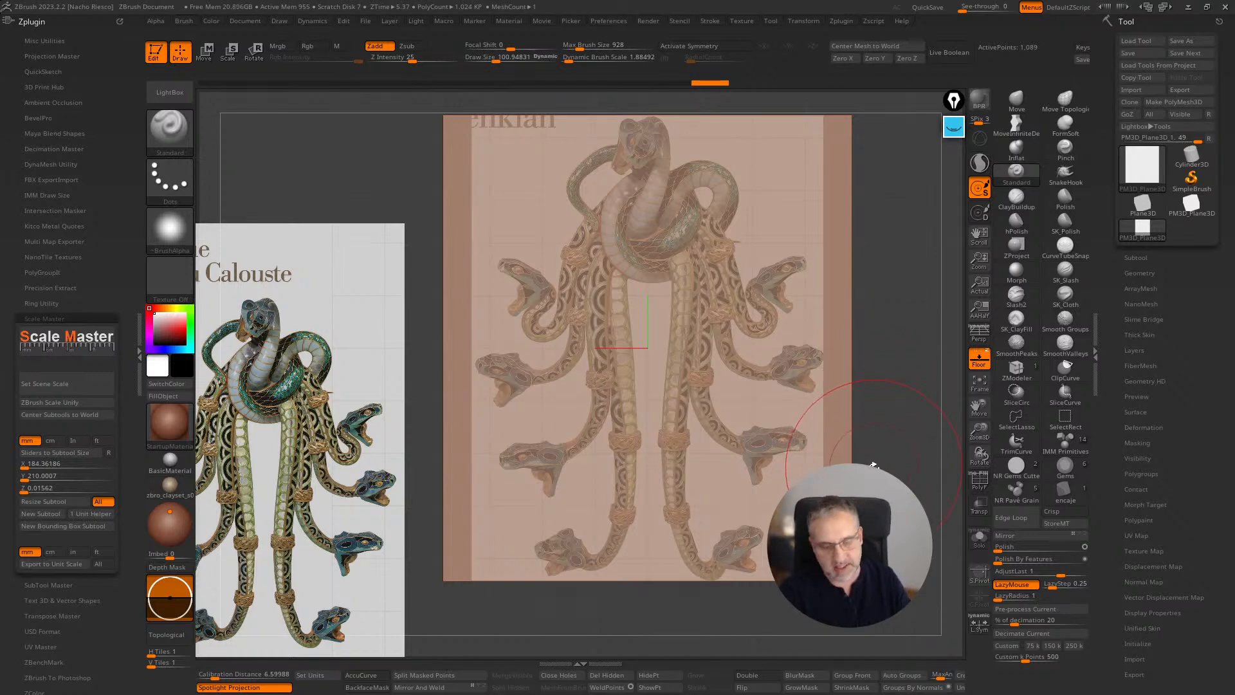
pyautogui.keyDown('alt'); pyautogui.moveTo(887, 466); pyautogui.dragTo(889, 471, button='right'); pyautogui.keyUp('alt')
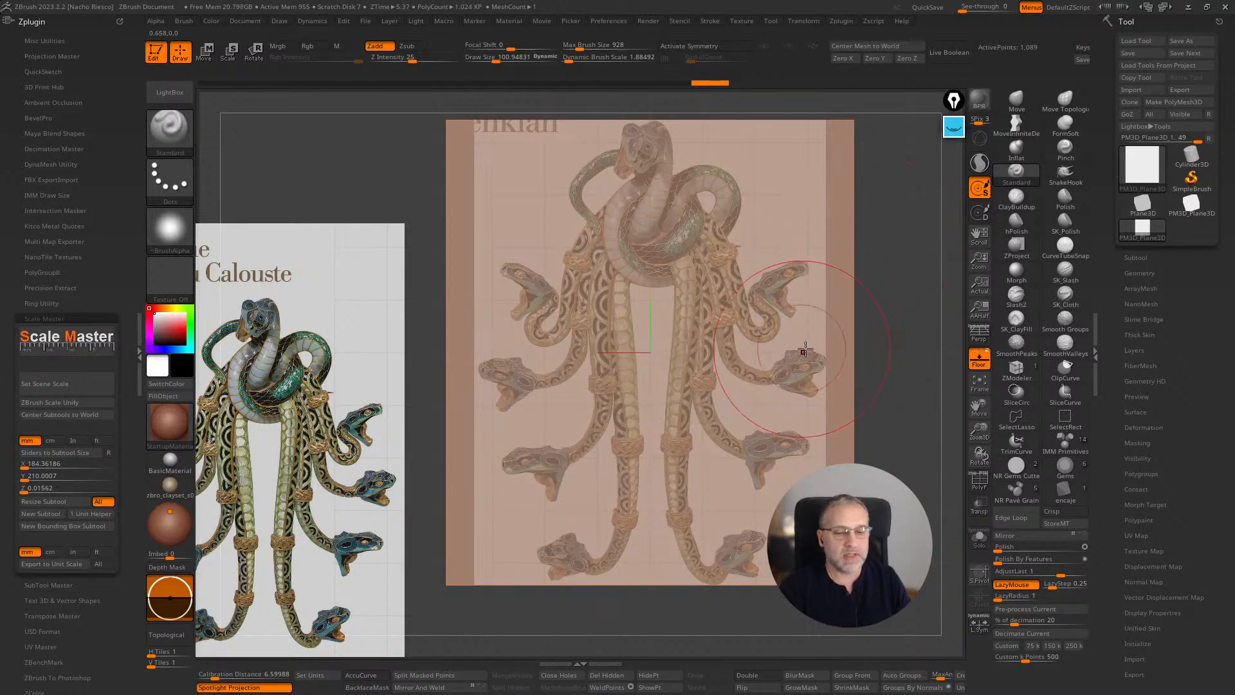
pyautogui.keyDown('ctrl'); pyautogui.moveTo(894, 374); pyautogui.dragTo(898, 391, button='right'); pyautogui.keyUp('ctrl')
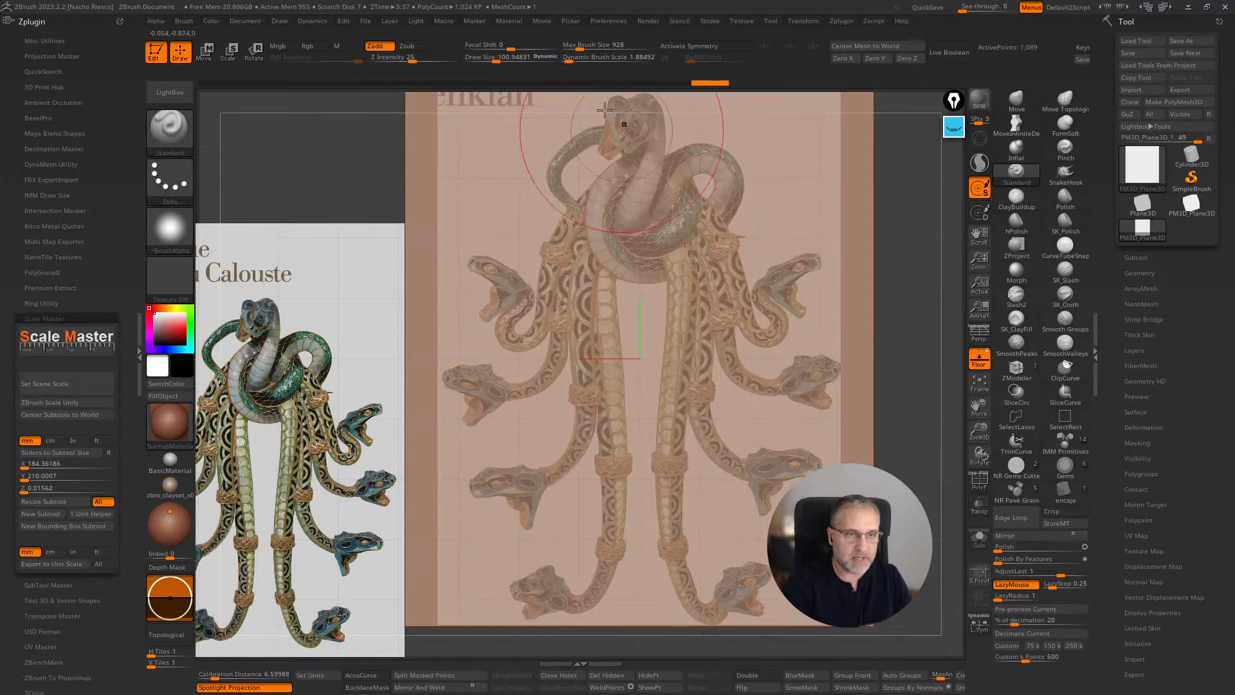
# - Try a Dynamic Brush Scale of 0.02 with the draw size raised to 928 over the reference plane
pyautogui.click(564, 61)
pyautogui.keyDown('alt'); pyautogui.moveTo(654, 371); pyautogui.dragTo(651, 418, button='right'); pyautogui.keyUp('alt')
pyautogui.click(568, 60)
pyautogui.press('s')
pyautogui.moveTo(698, 429); pyautogui.dragTo(721, 430)
pyautogui.click(565, 61)
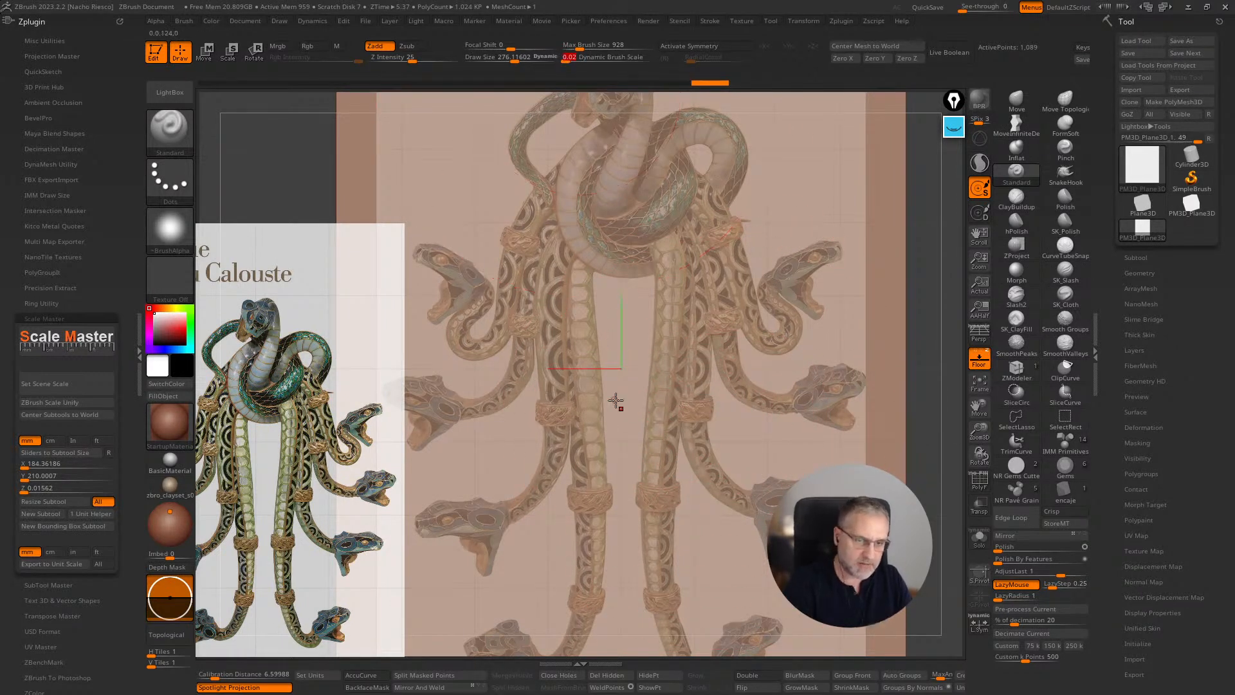
pyautogui.press('s')
pyautogui.moveTo(618, 399); pyautogui.dragTo(670, 405)
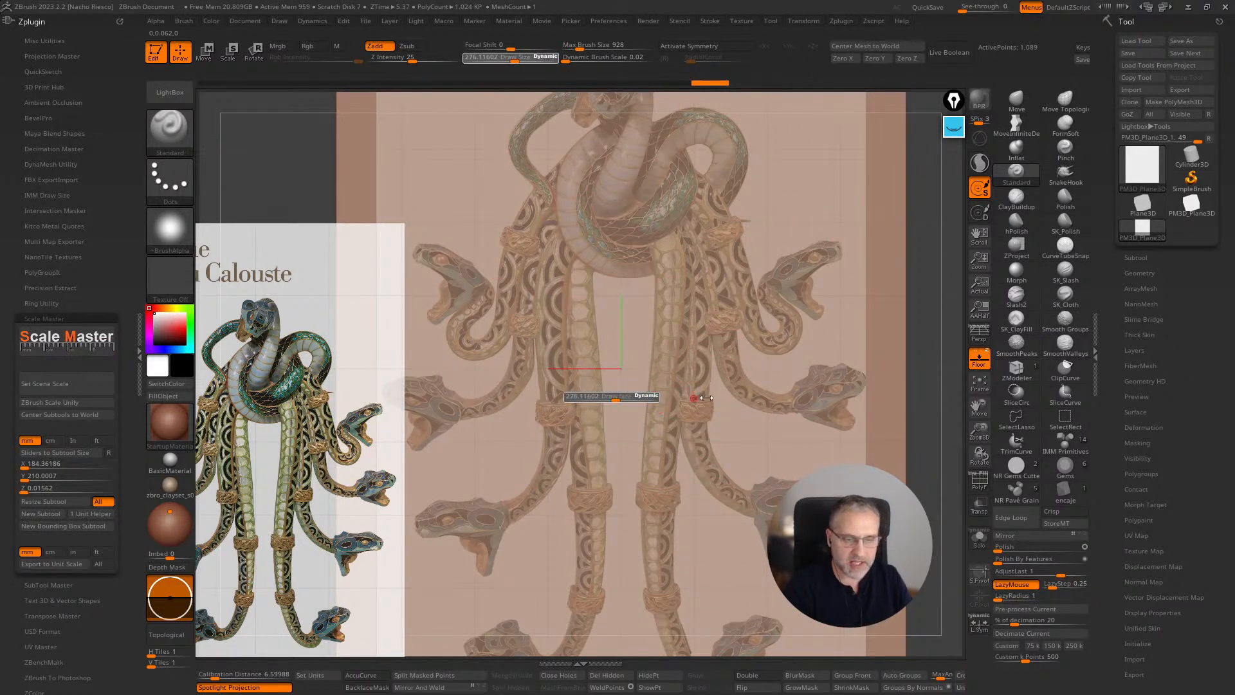
pyautogui.keyDown('alt'); pyautogui.moveTo(918, 350); pyautogui.dragTo(833, 334); pyautogui.keyUp('alt')
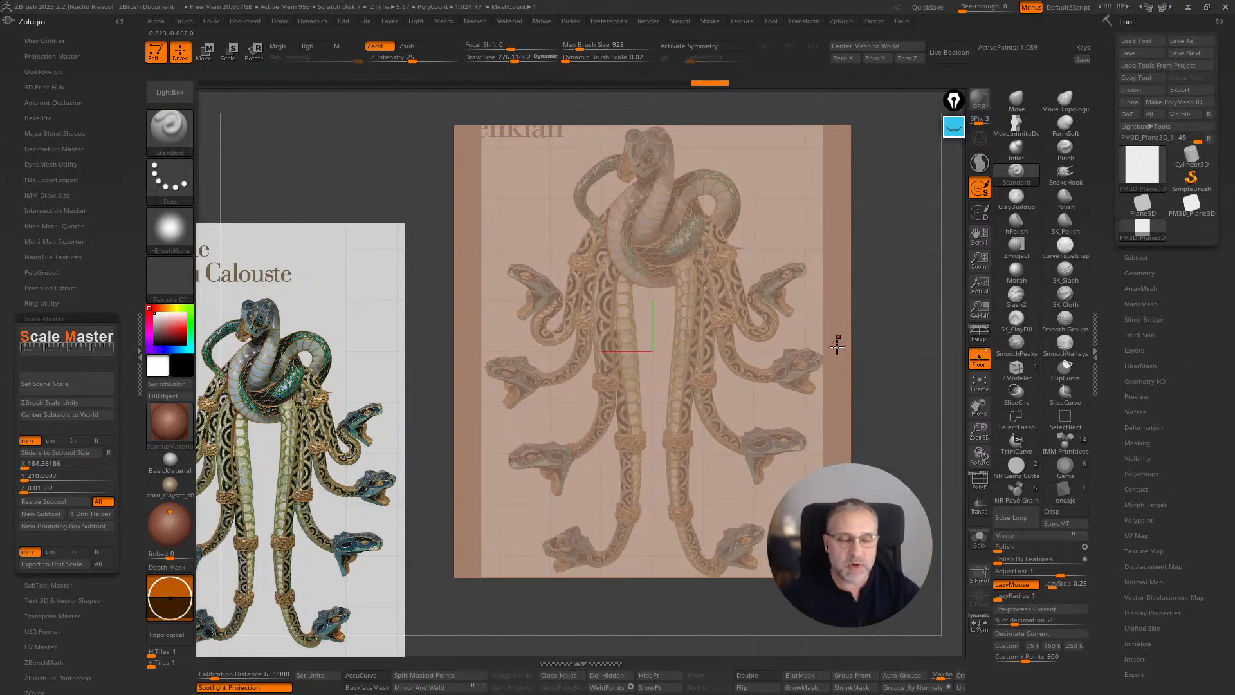
pyautogui.moveTo(891, 334)
pyautogui.mouseDown()
pyautogui.moveTo(690, 380)
pyautogui.moveTo(733, 399)
pyautogui.mouseUp()
pyautogui.press('s')
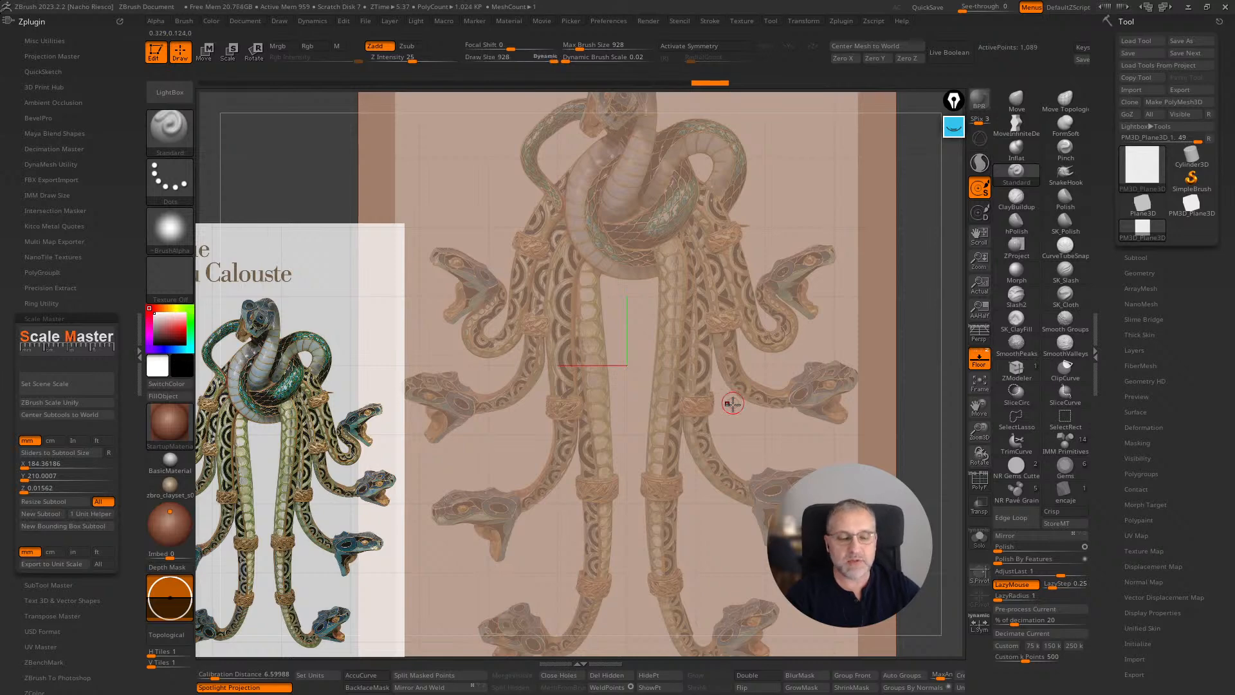
# - Set the Dynamic Brush Scale to about 26.87 and reduce the draw size to about 2.29
pyautogui.click(608, 20)
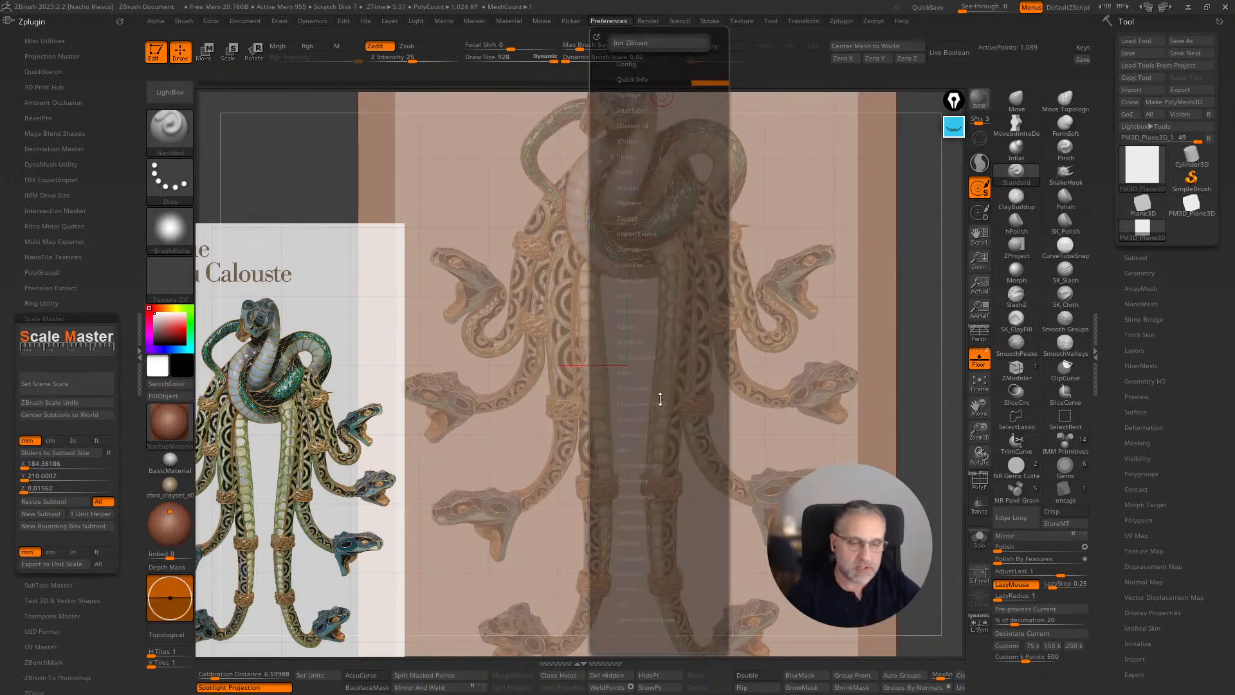
pyautogui.click(624, 295)
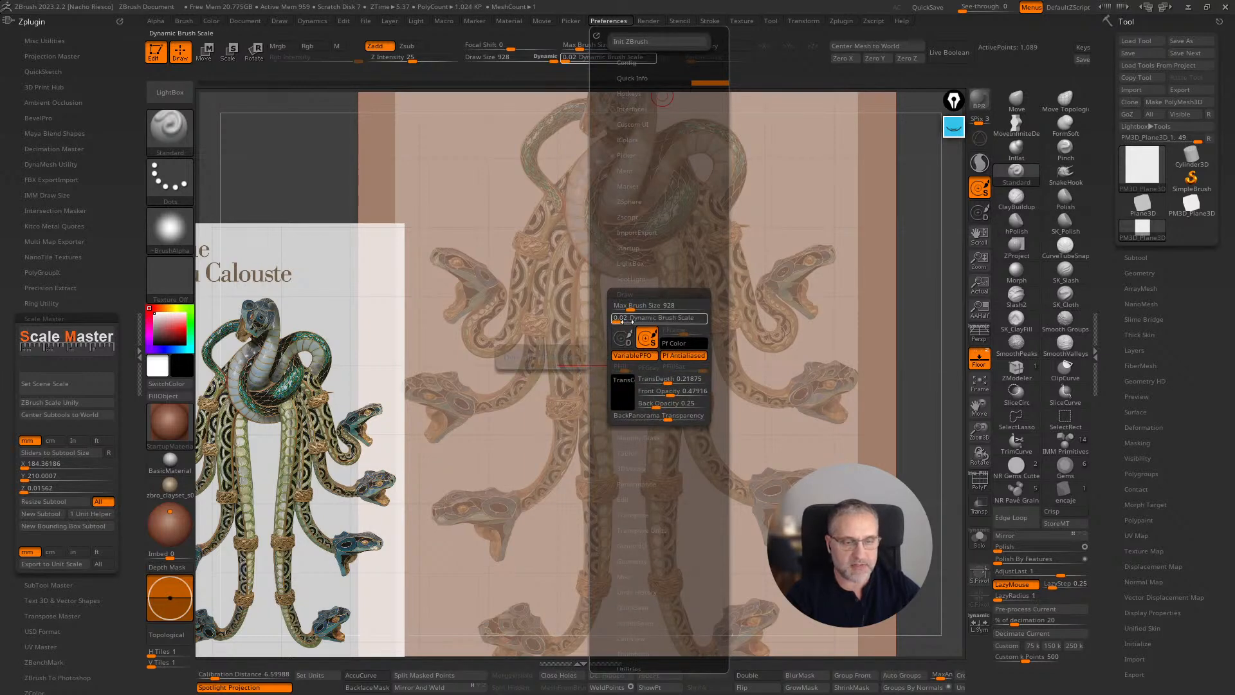
pyautogui.moveTo(656, 318); pyautogui.dragTo(663, 322)
pyautogui.press('s')
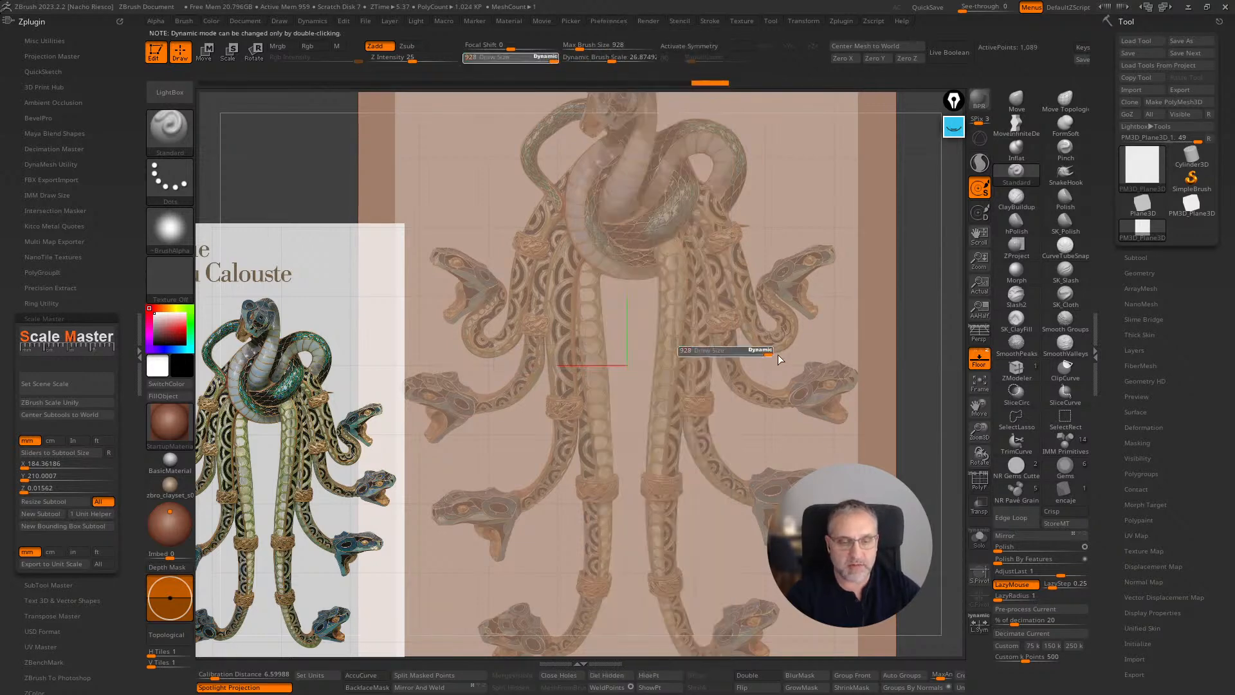
pyautogui.moveTo(701, 358); pyautogui.dragTo(685, 354)
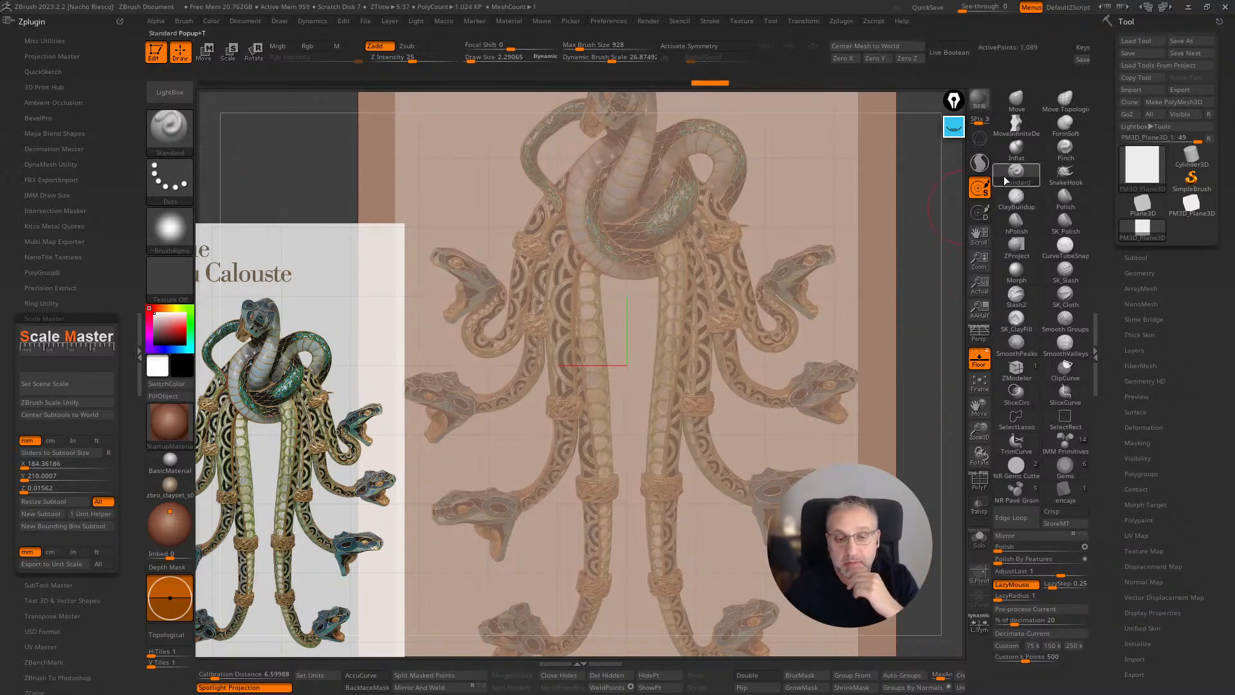
# - Show the DynaMesh Utility and the standard DynaMesh resolution settings, and set the utility's polycount to 1.50373 million
pyautogui.click(841, 21)
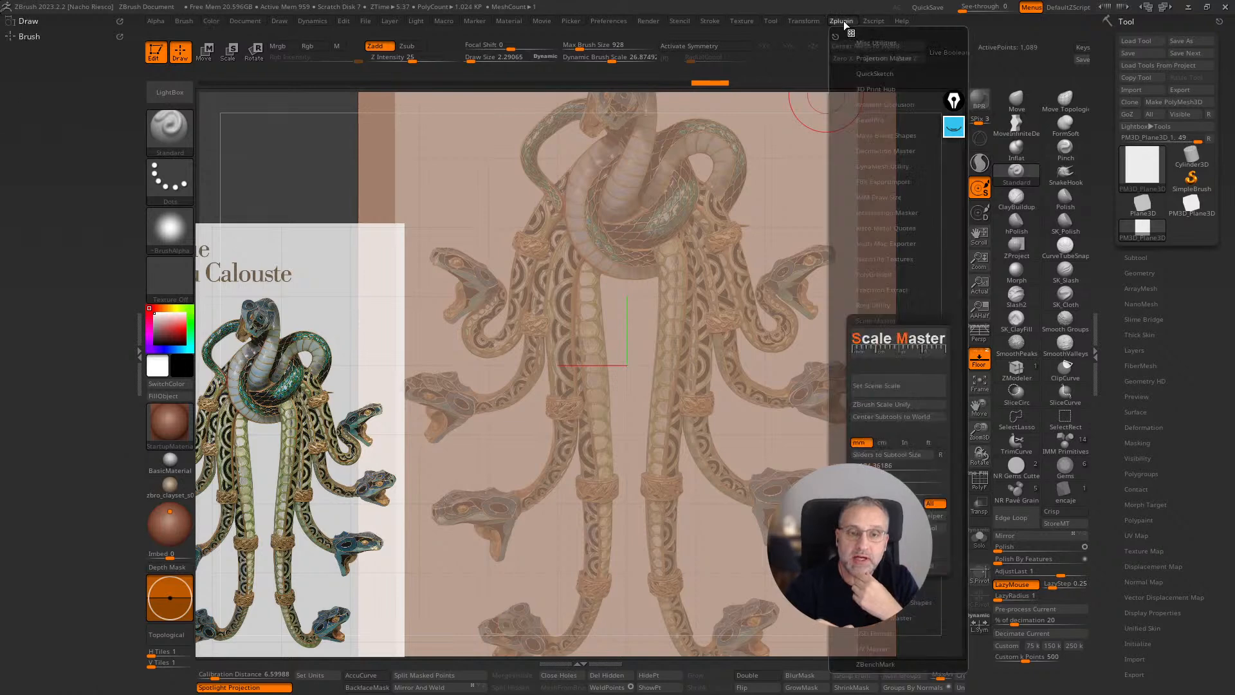
pyautogui.click(881, 166)
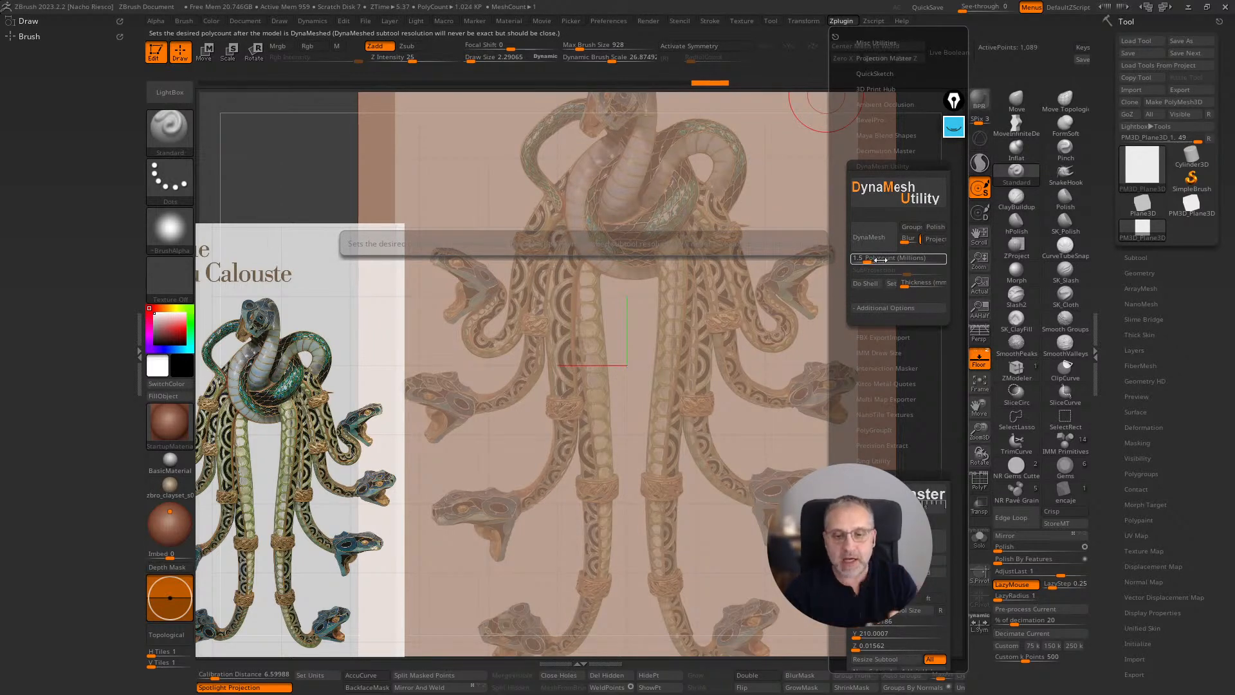
pyautogui.click(1139, 273)
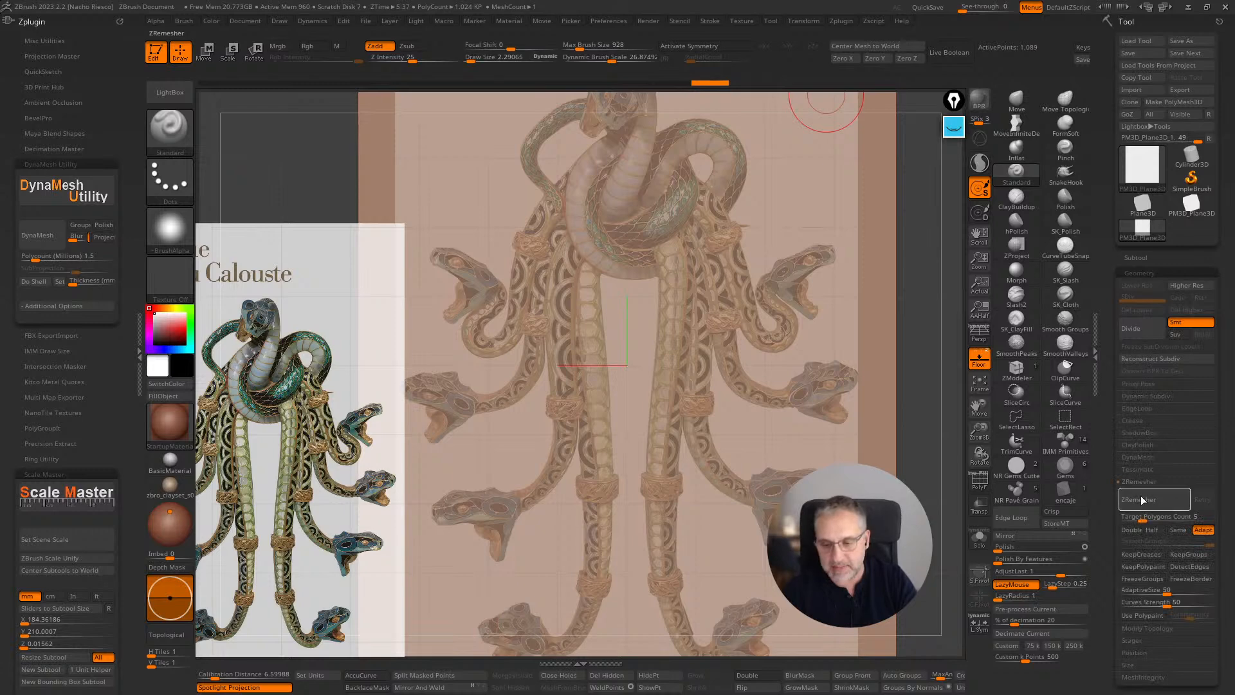
pyautogui.click(1140, 456)
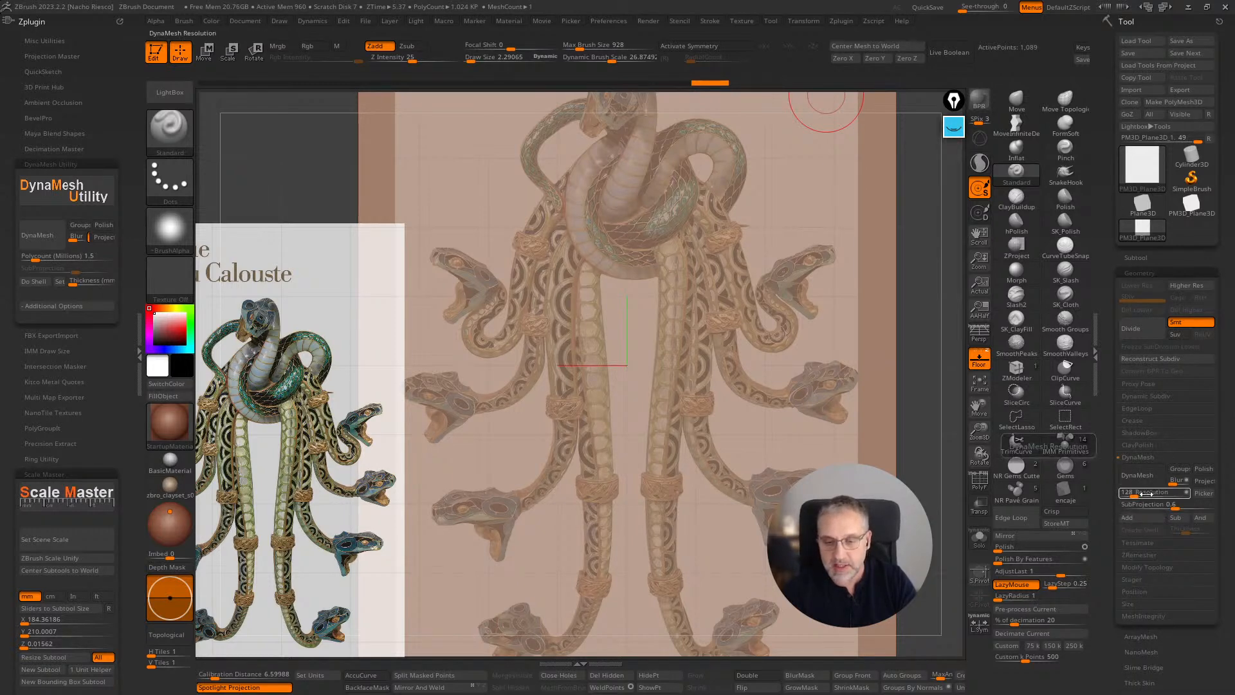
pyautogui.click(840, 21)
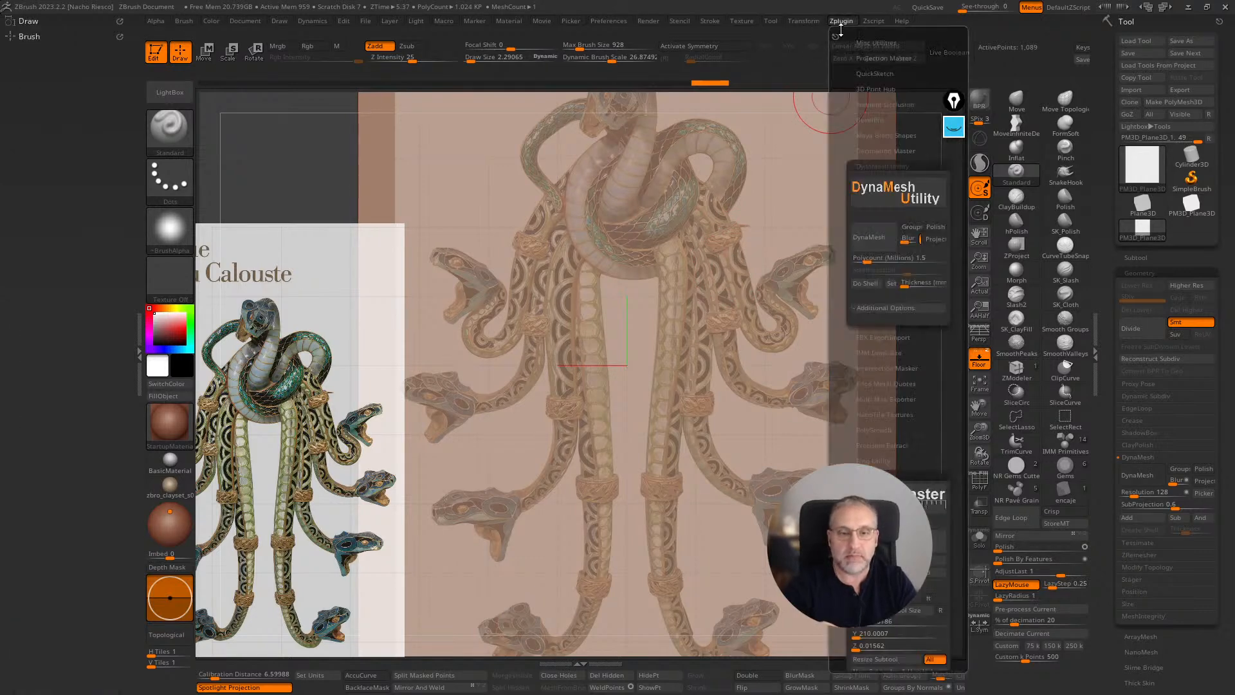
pyautogui.click(868, 261)
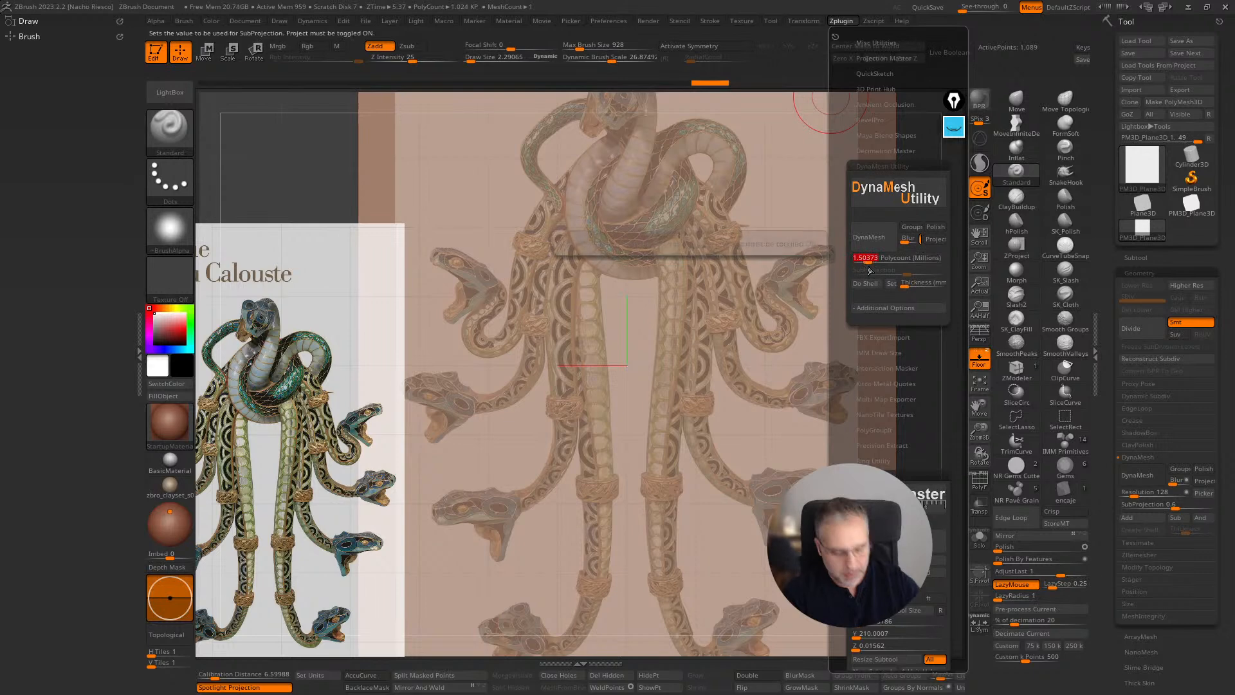
pyautogui.write('1')
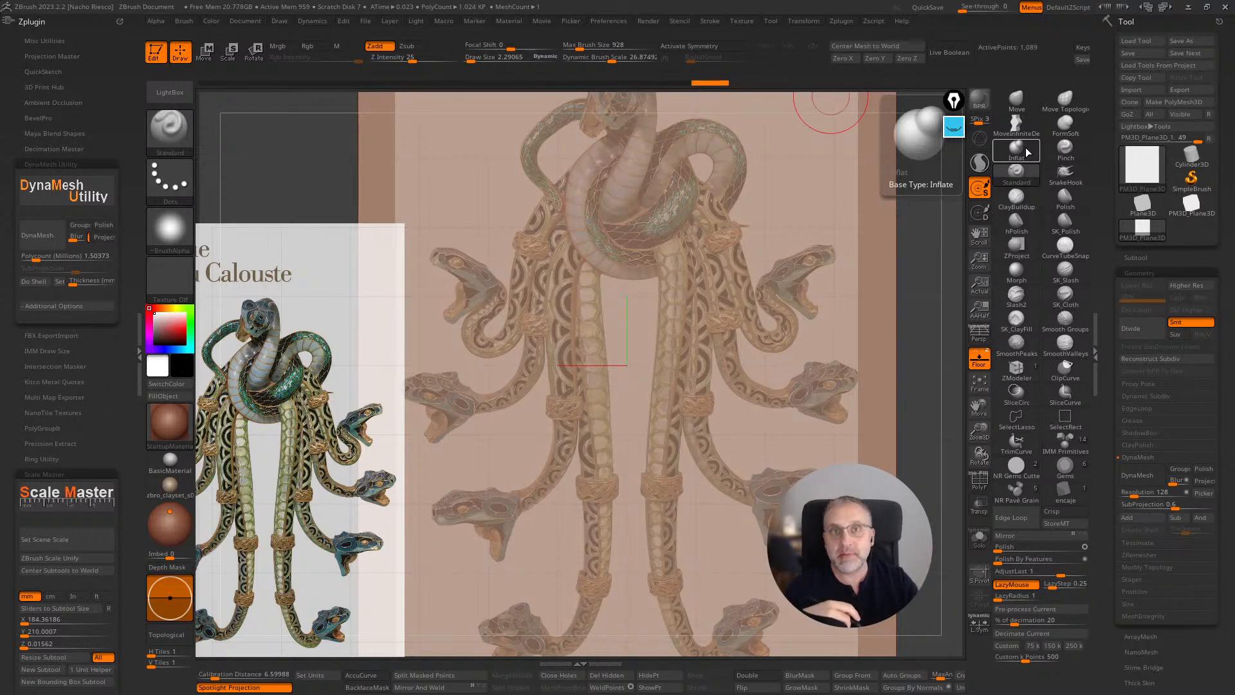
# - Switch to the Cylinder3D primitive and convert it to an editable PolyMesh3D
pyautogui.click(1191, 156)
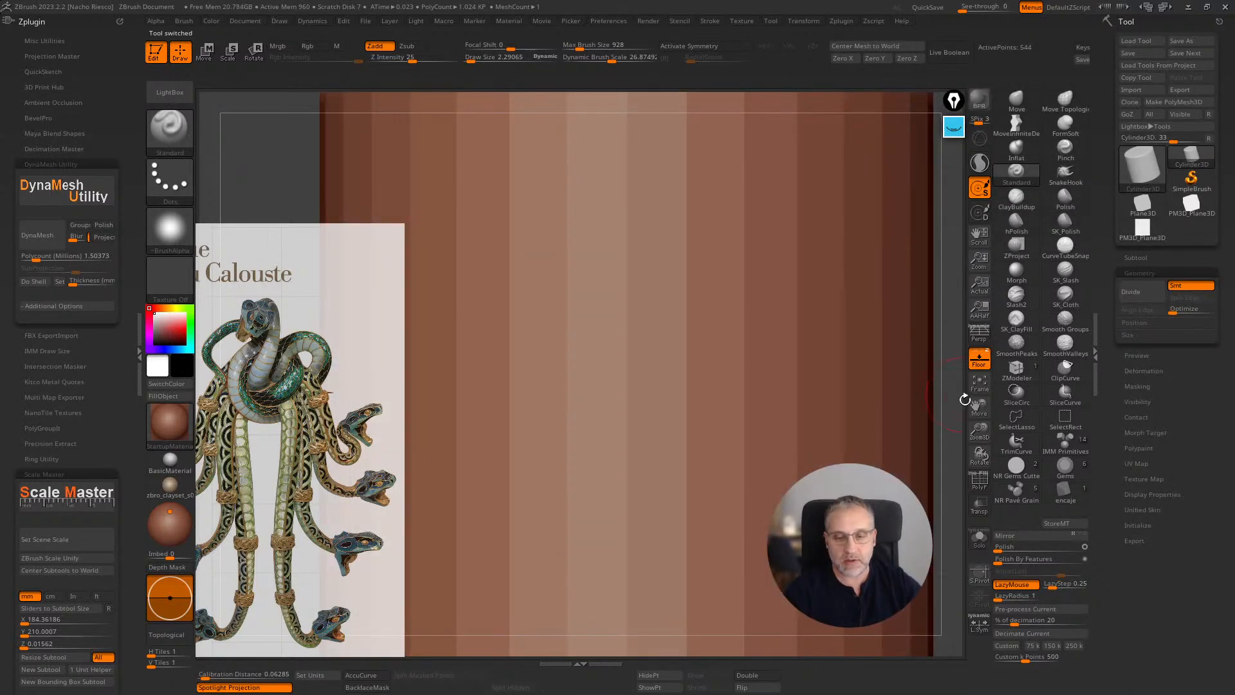
pyautogui.keyDown('ctrl'); pyautogui.moveTo(948, 341); pyautogui.dragTo(829, 419, button='right'); pyautogui.keyUp('ctrl')
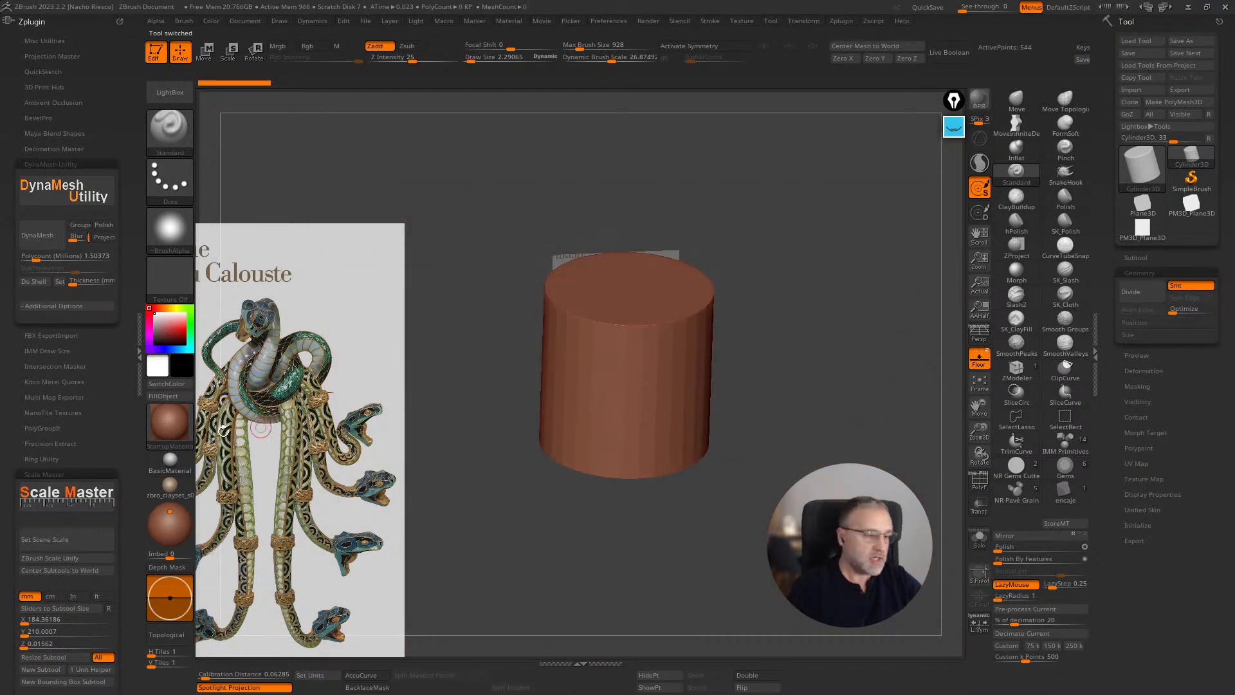
pyautogui.click(111, 541)
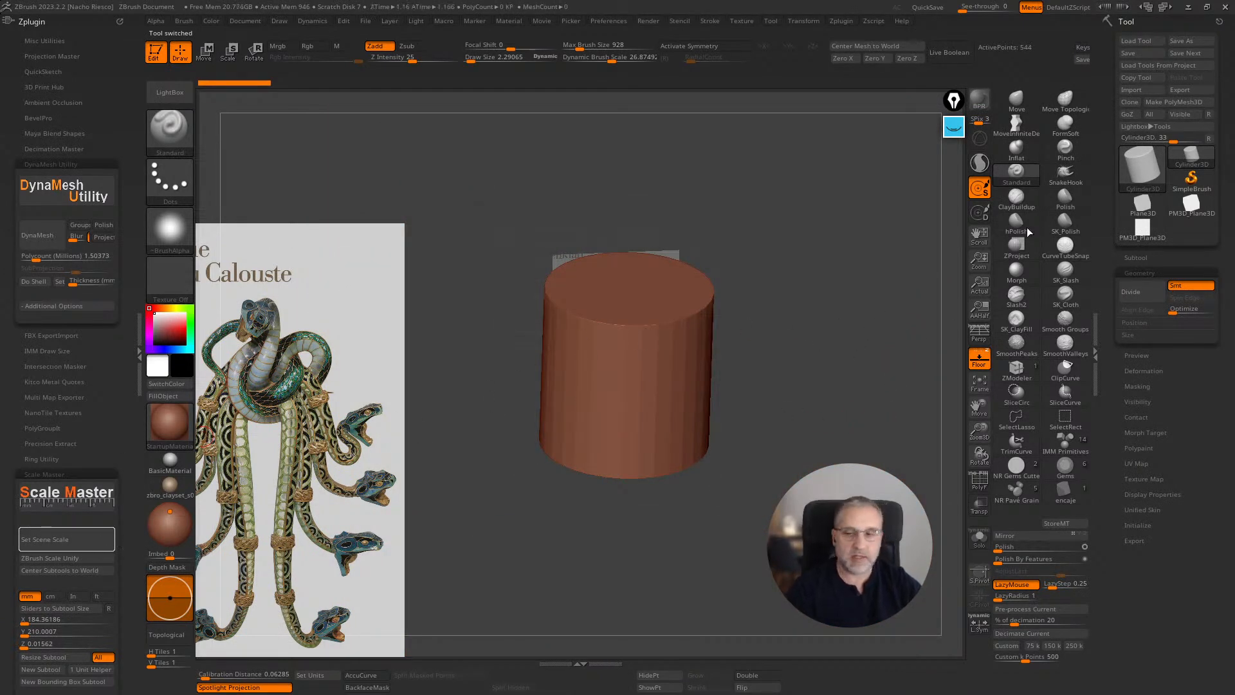
pyautogui.click(1169, 103)
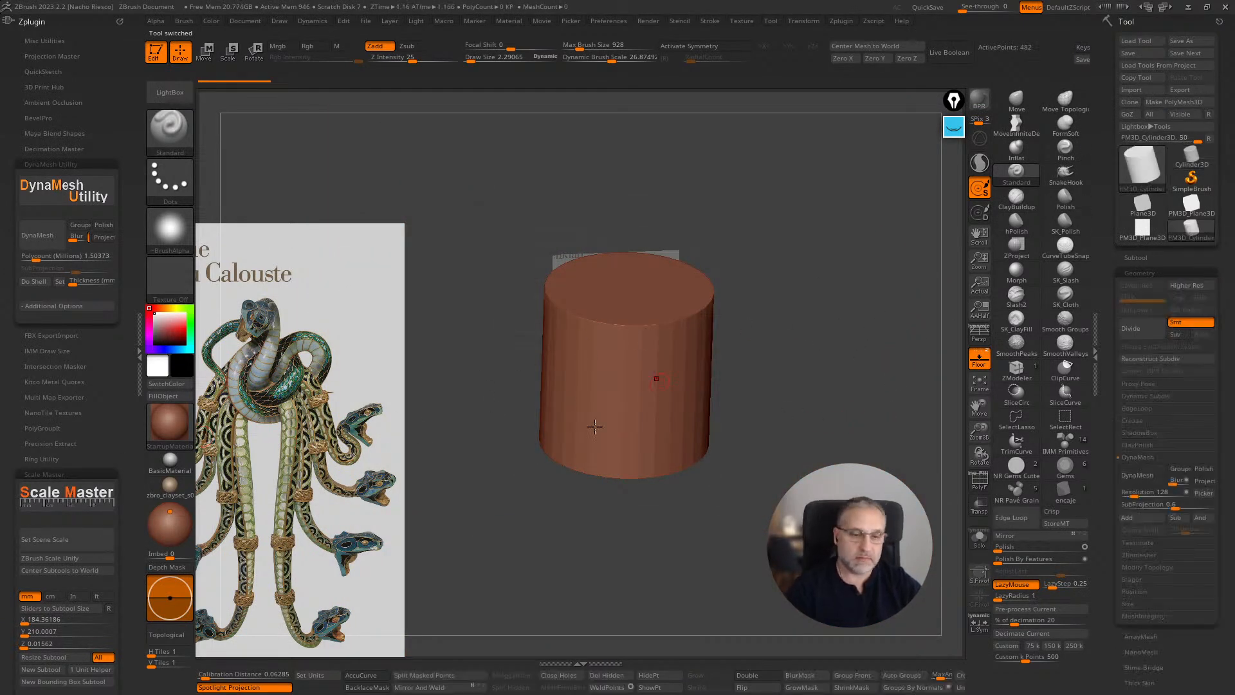
# - Set the cylinder's scene scale with Scale Master to 2.00 x 2.00 x 2.00 mm
pyautogui.click(67, 539)
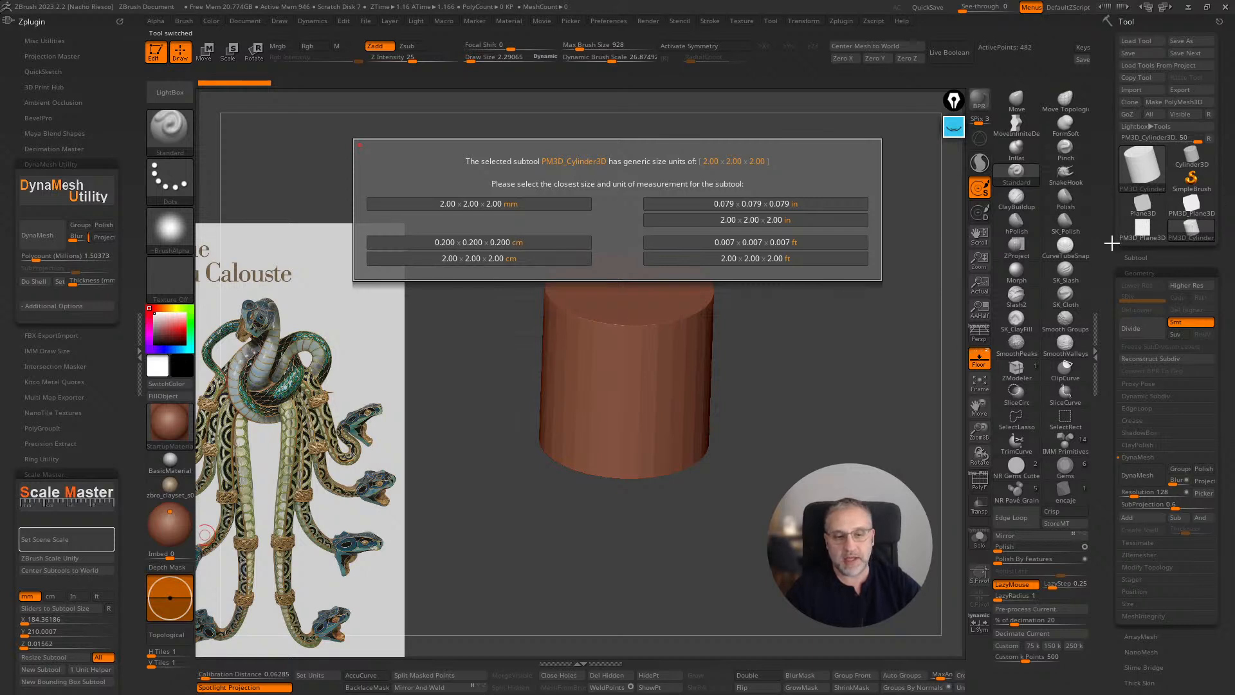
pyautogui.click(554, 203)
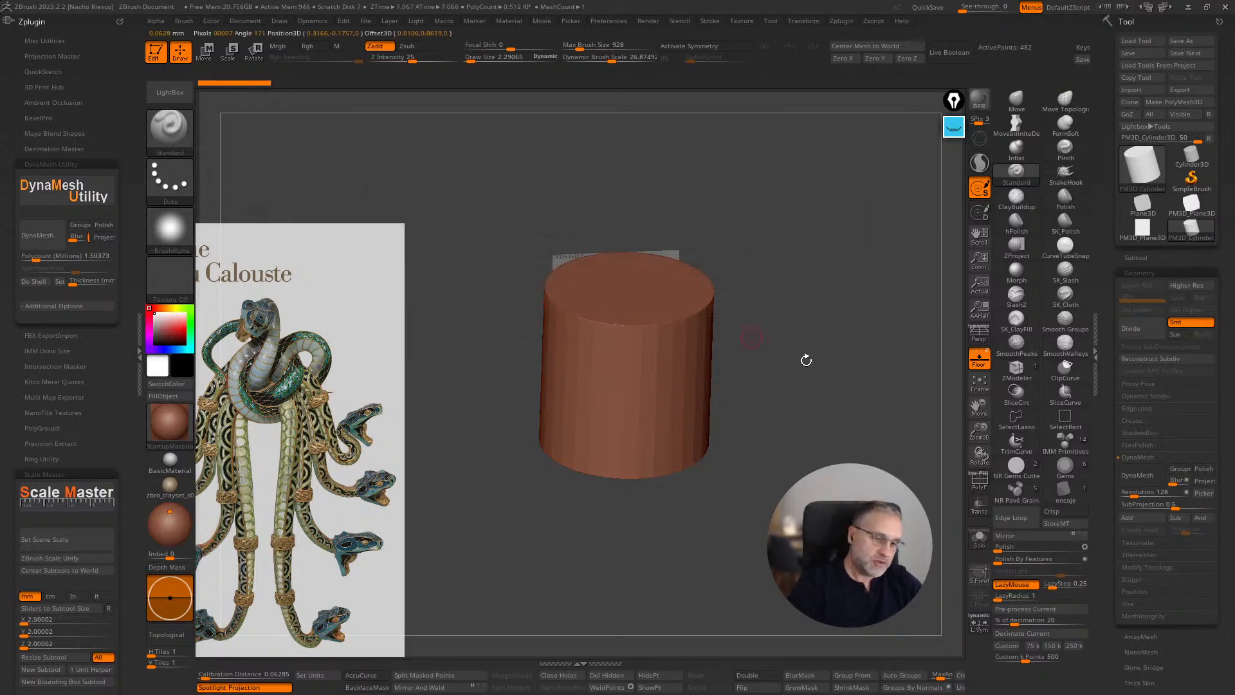
pyautogui.moveTo(849, 423); pyautogui.dragTo(952, 294)
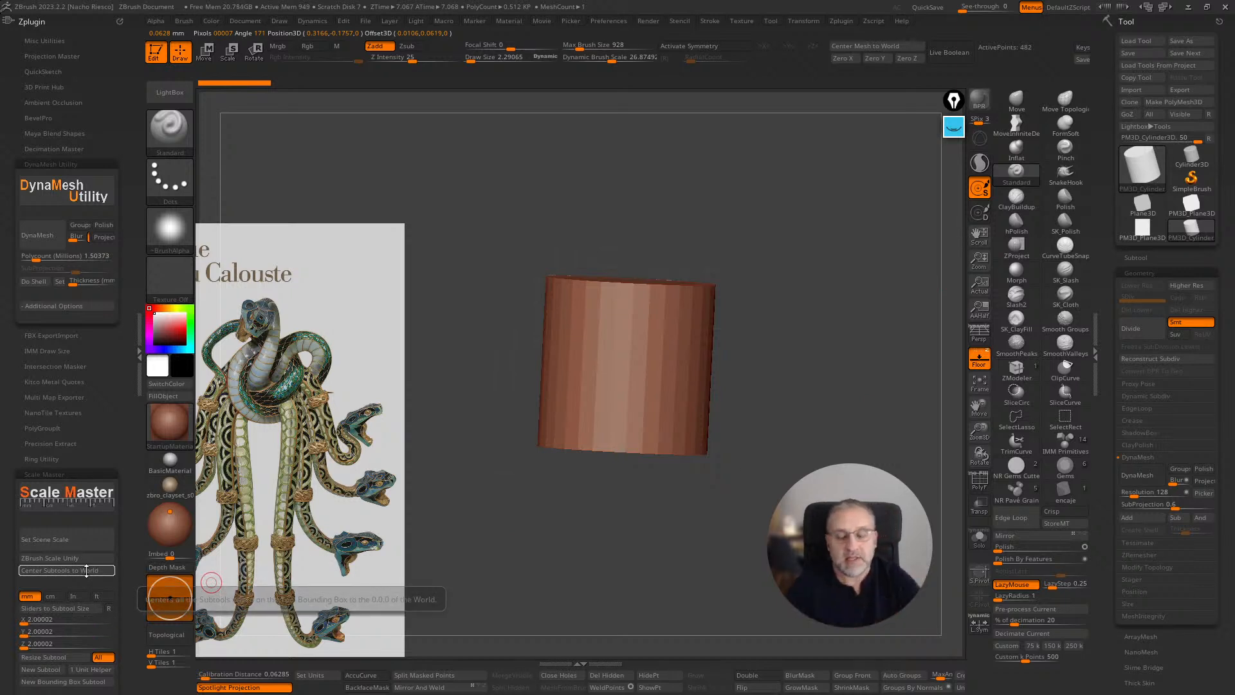
# - Switch back to the reference plane, set its scene scale to 184.36 x 210.00 x 0.00 mm, and face it frontally
pyautogui.moveTo(1198, 237)
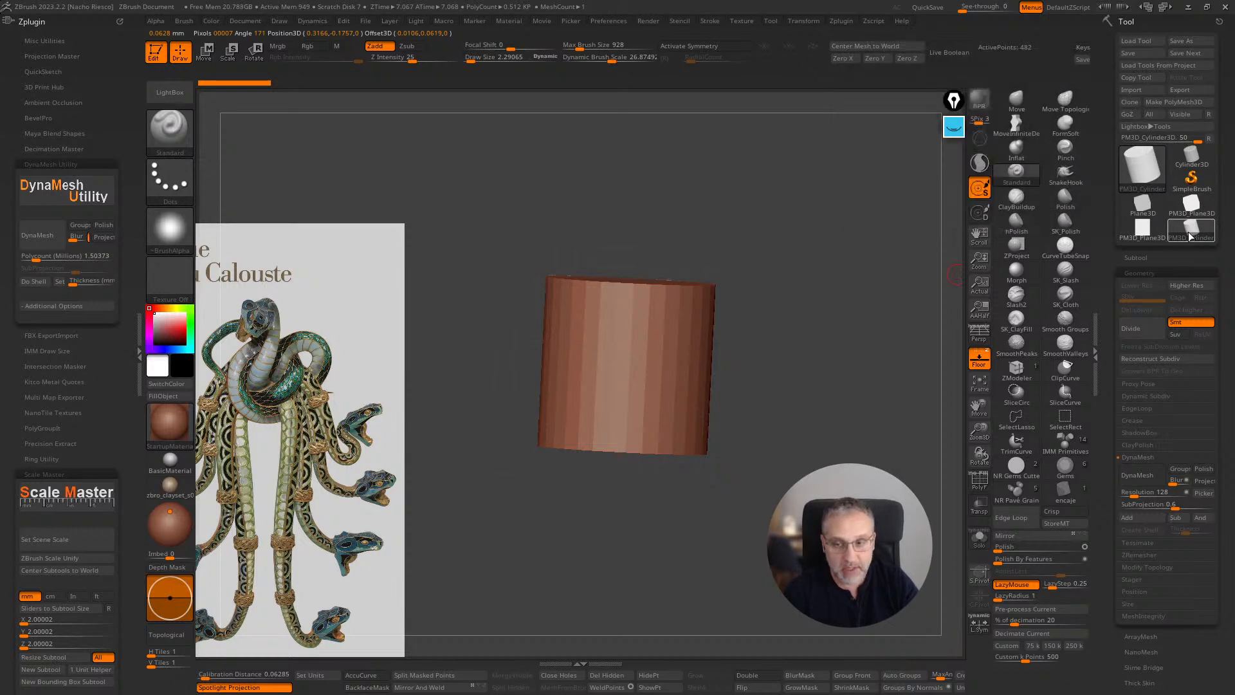
pyautogui.click(1182, 229)
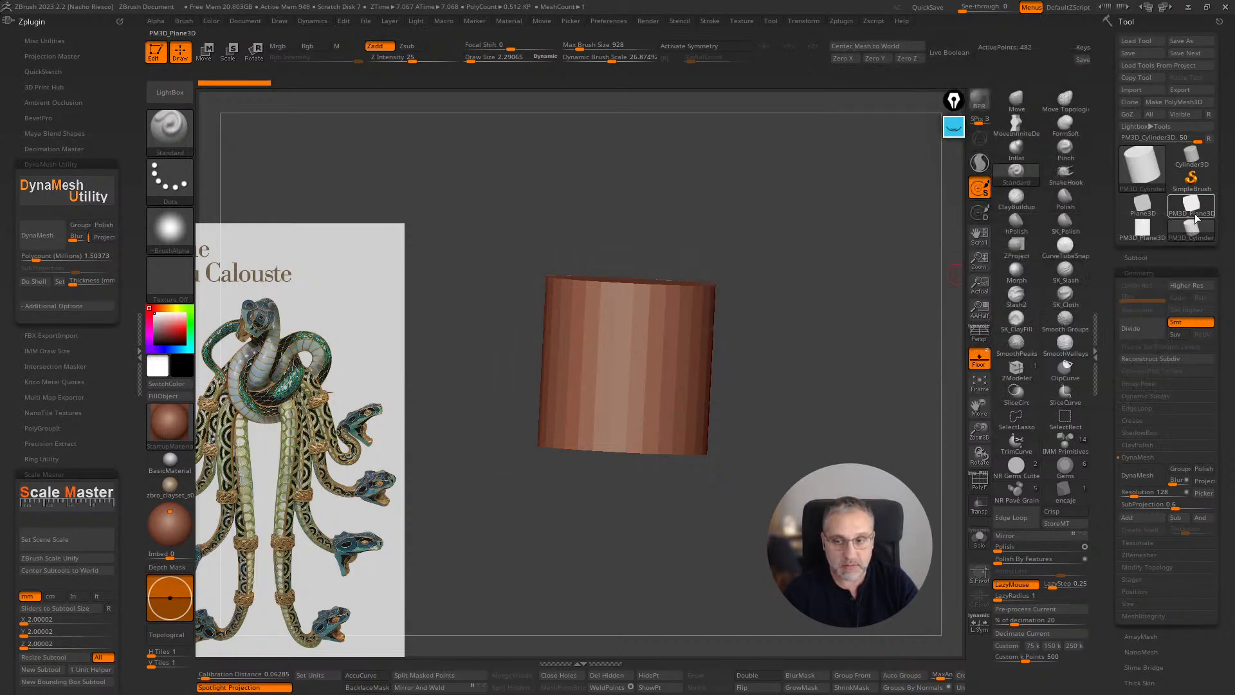
pyautogui.click(1140, 233)
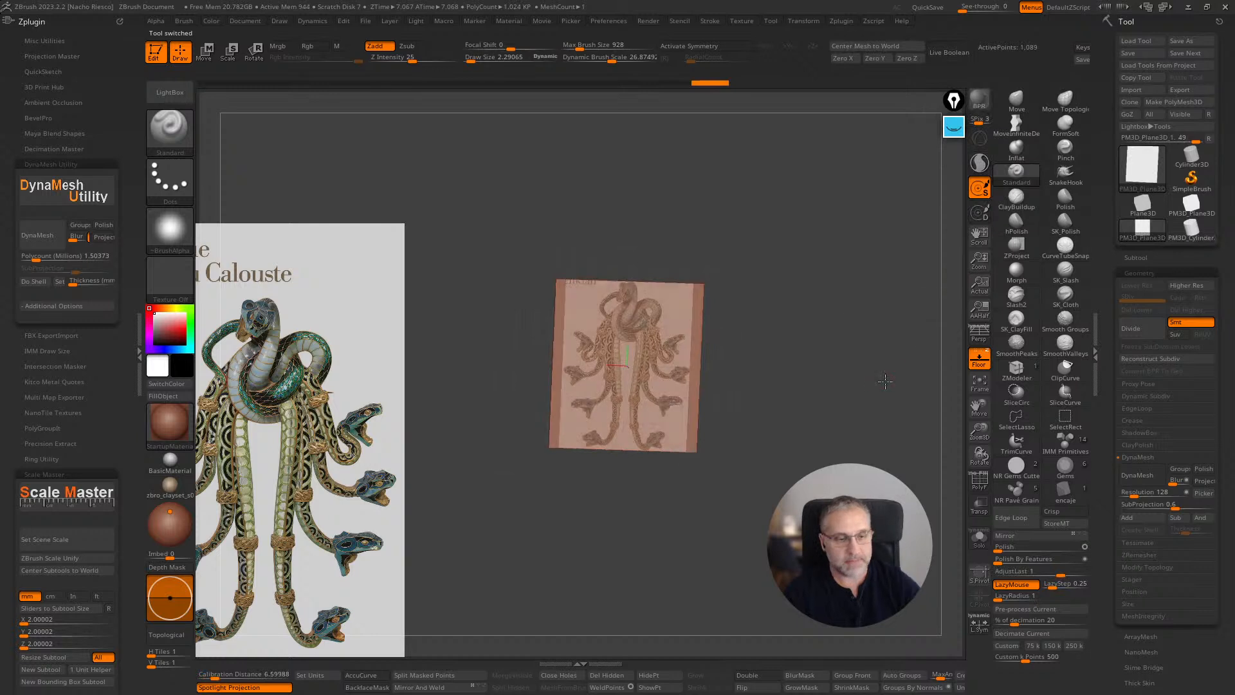
pyautogui.click(76, 540)
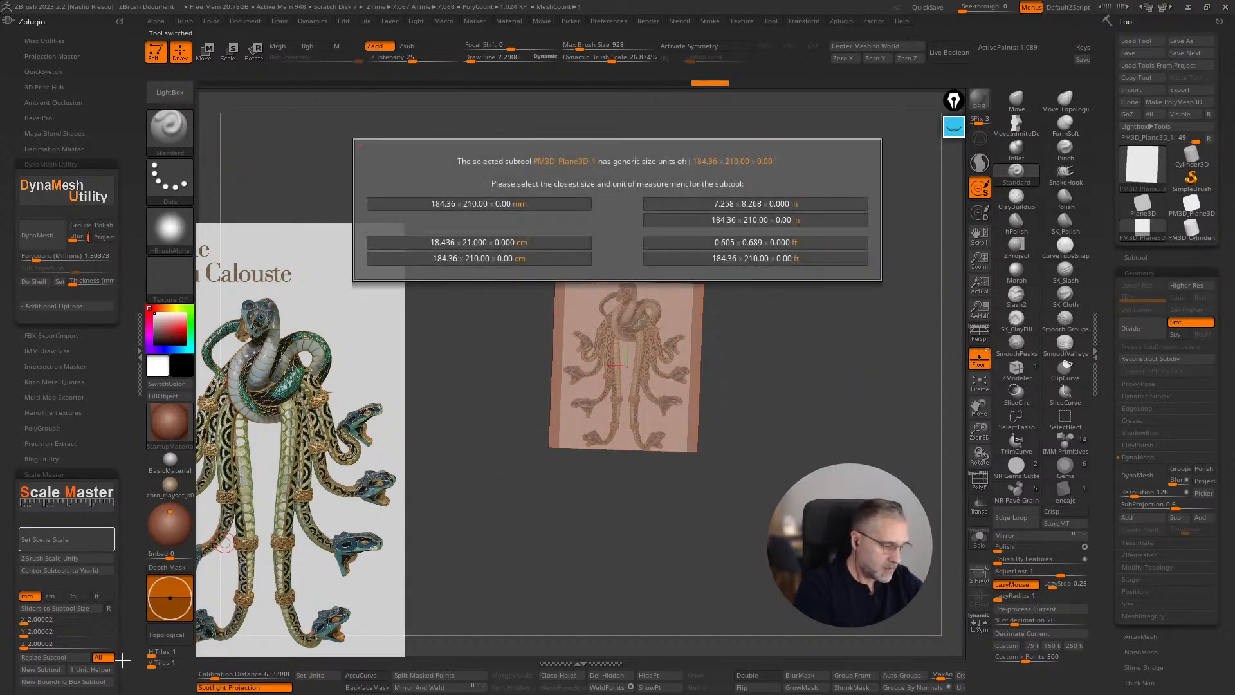
pyautogui.click(524, 203)
pyautogui.keyDown('shift'); pyautogui.moveTo(853, 430); pyautogui.dragTo(827, 461); pyautogui.keyUp('shift')
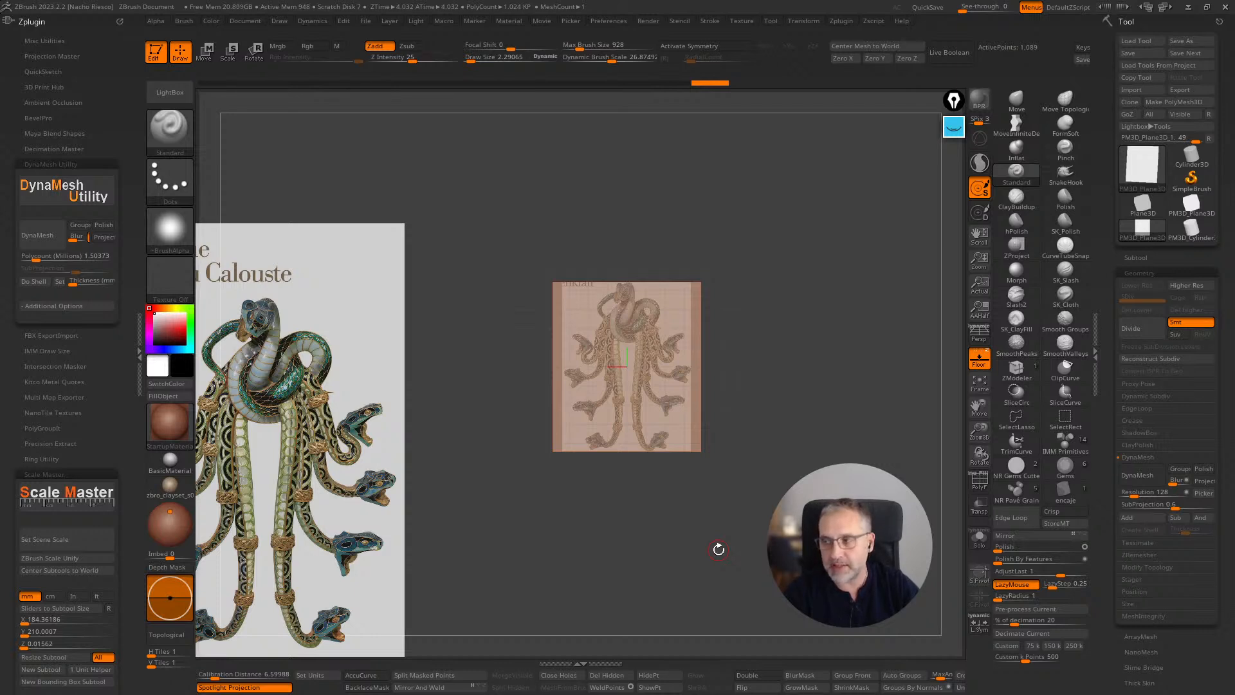
pyautogui.click(1142, 168)
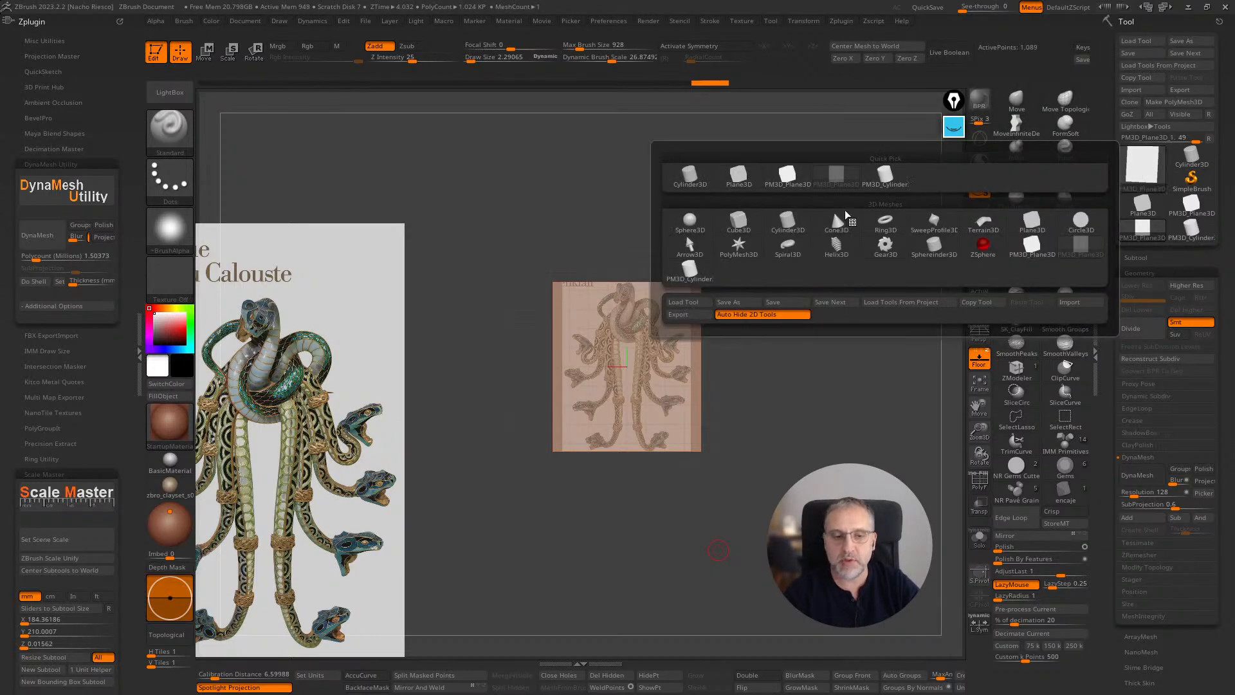
pyautogui.moveTo(792, 233)
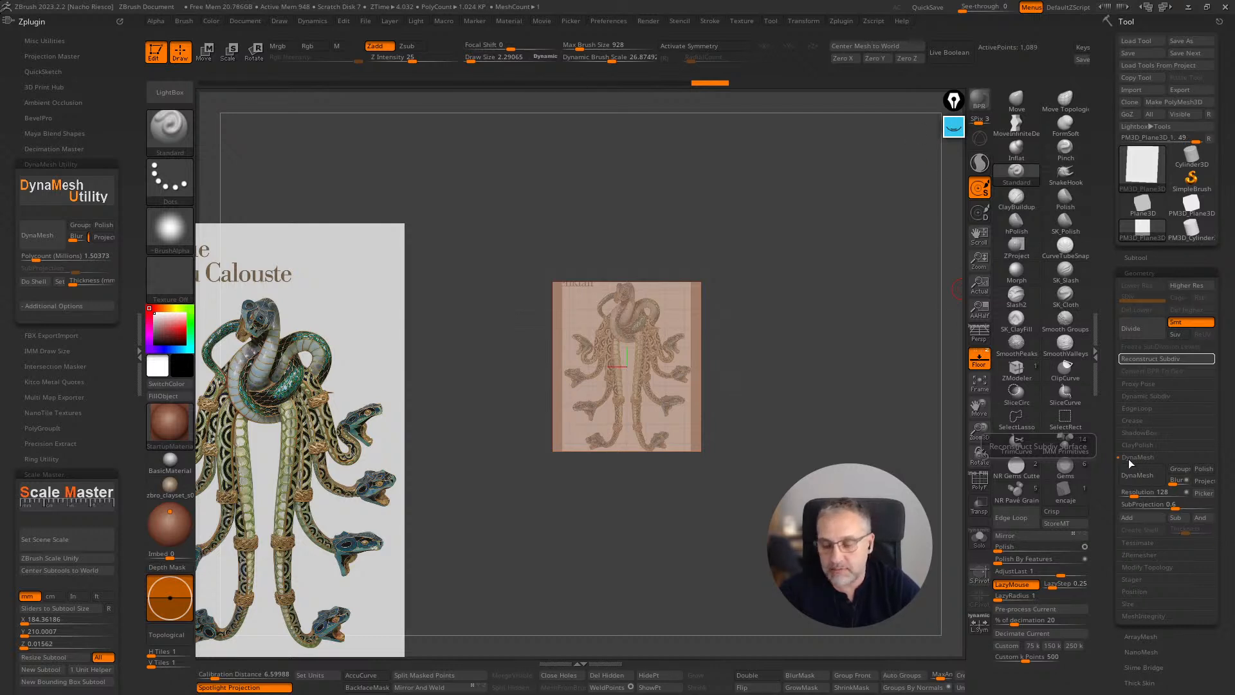
# - Set the DynaMesh resolution to 32 by sampling a polygon size over the reference plane with the resolution picker
pyautogui.click(838, 21)
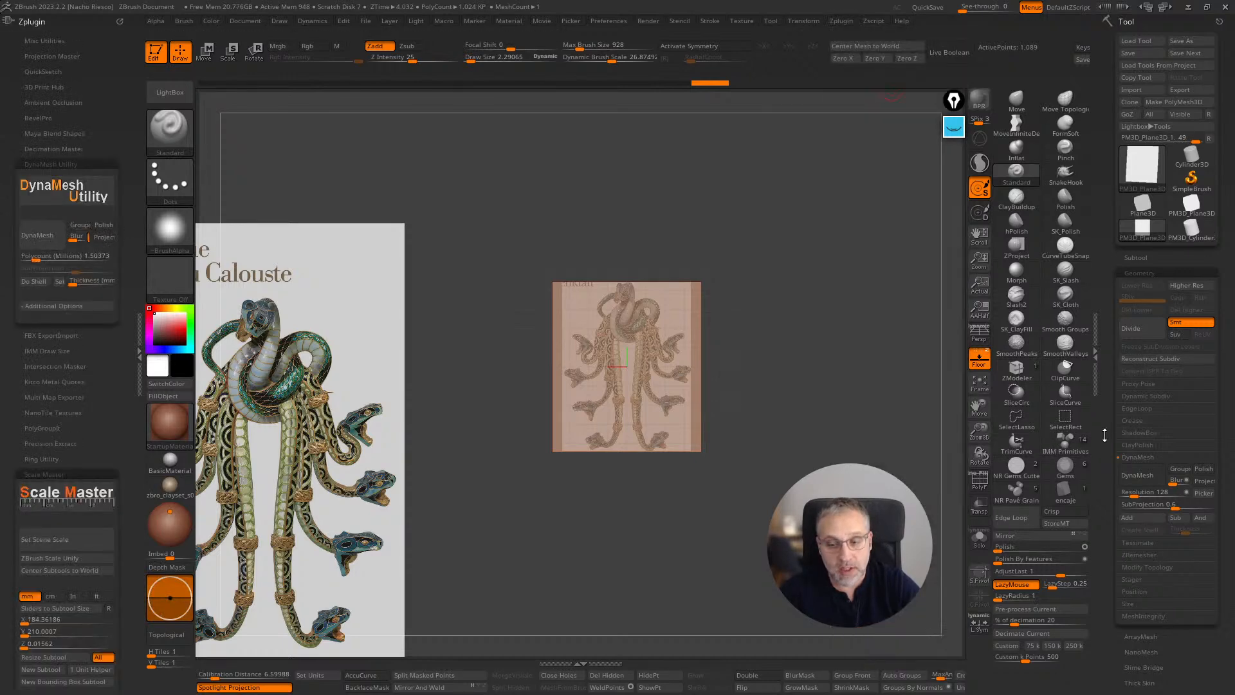
pyautogui.moveTo(1104, 434); pyautogui.dragTo(1100, 354)
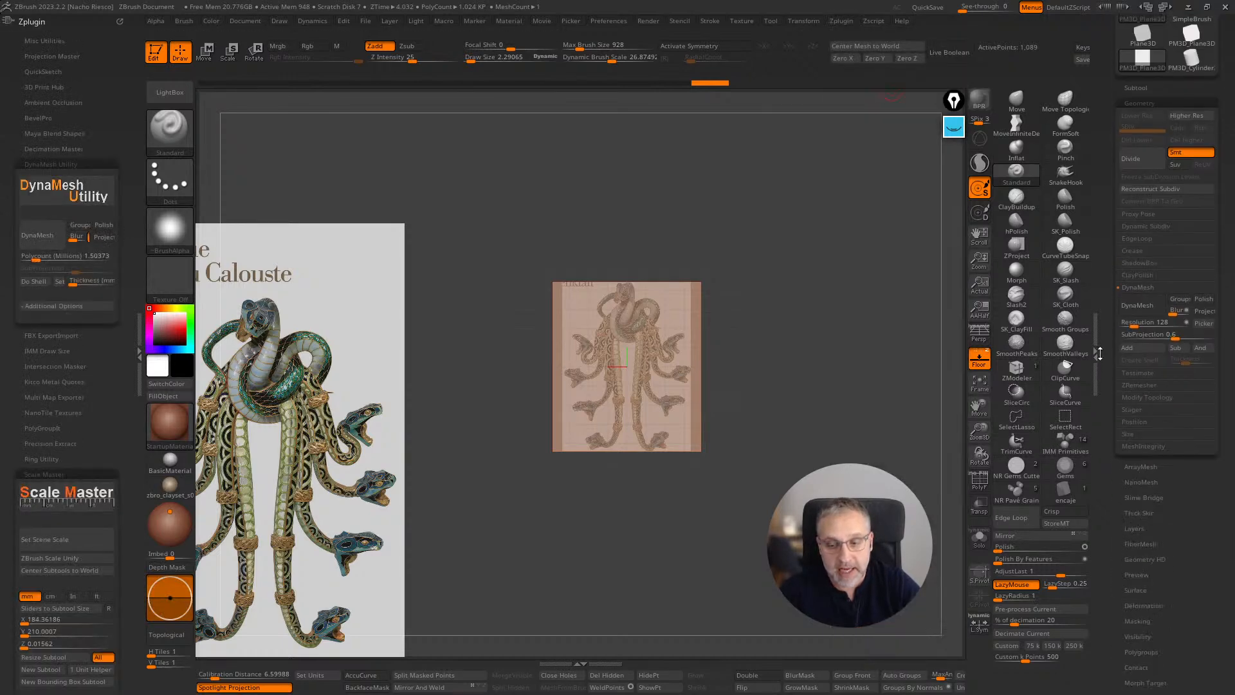
pyautogui.click(836, 22)
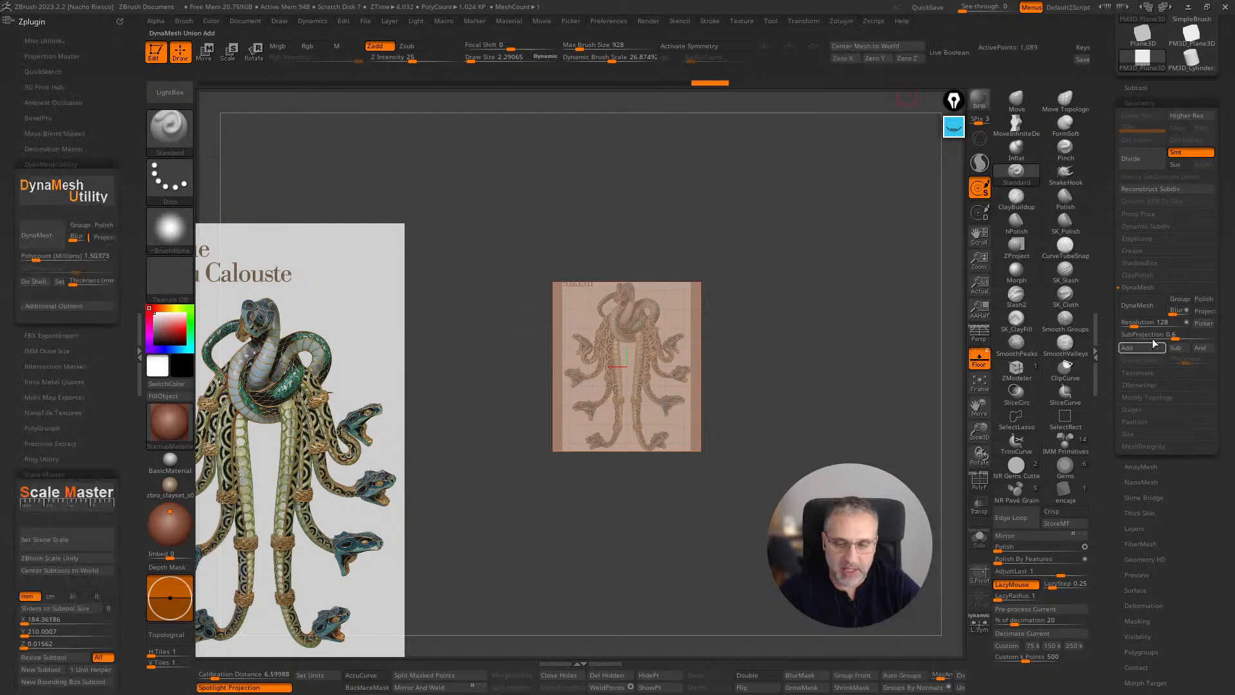
pyautogui.click(1203, 323)
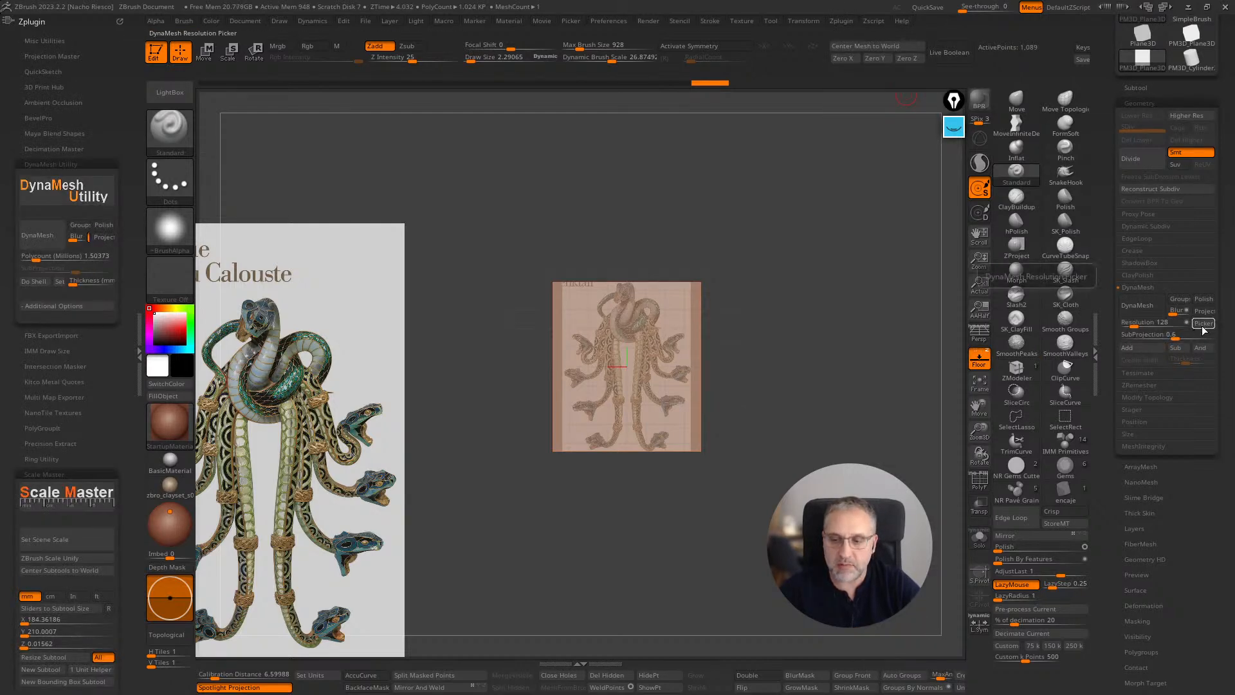
pyautogui.click(666, 351)
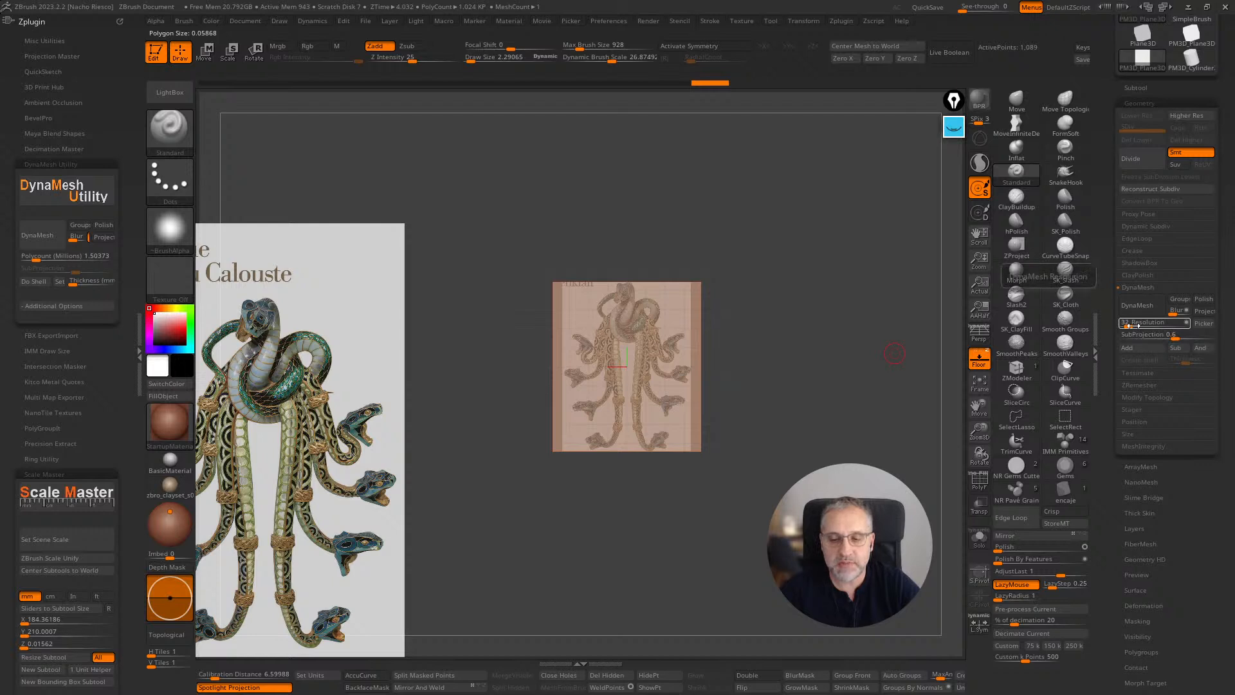
# - Examine the reference plane's wireframe and its bare surface with the floor reference image hidden
pyautogui.click(979, 482)
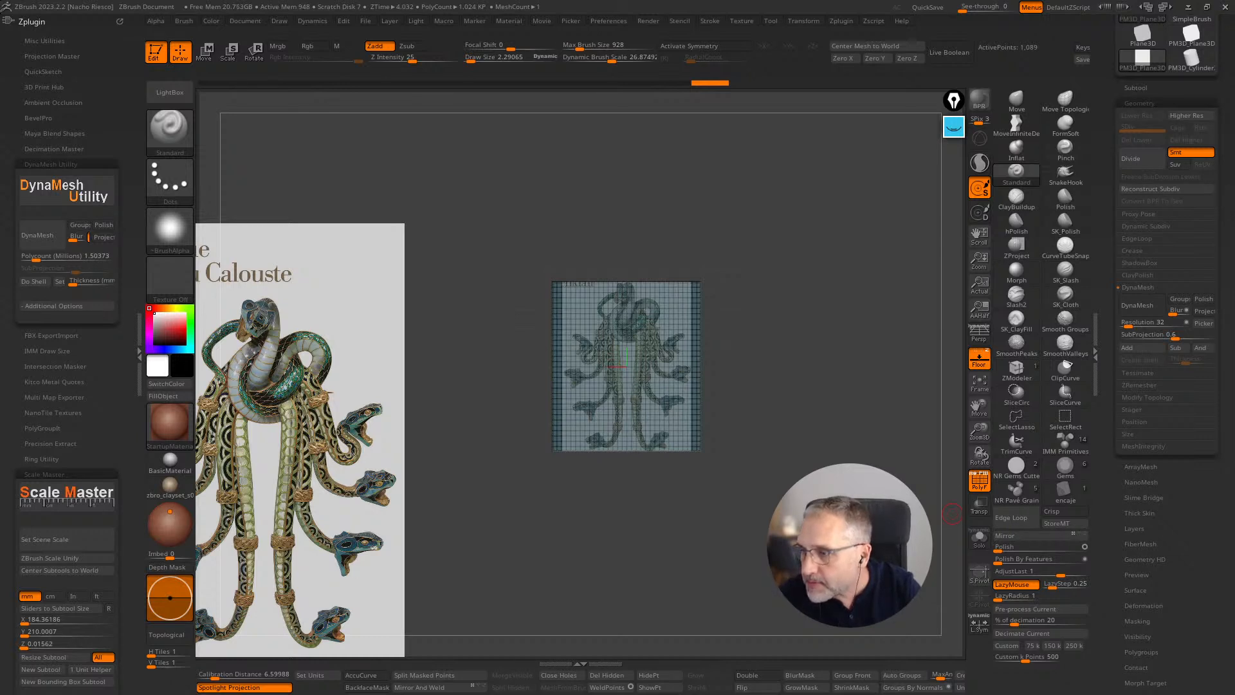
pyautogui.click(979, 365)
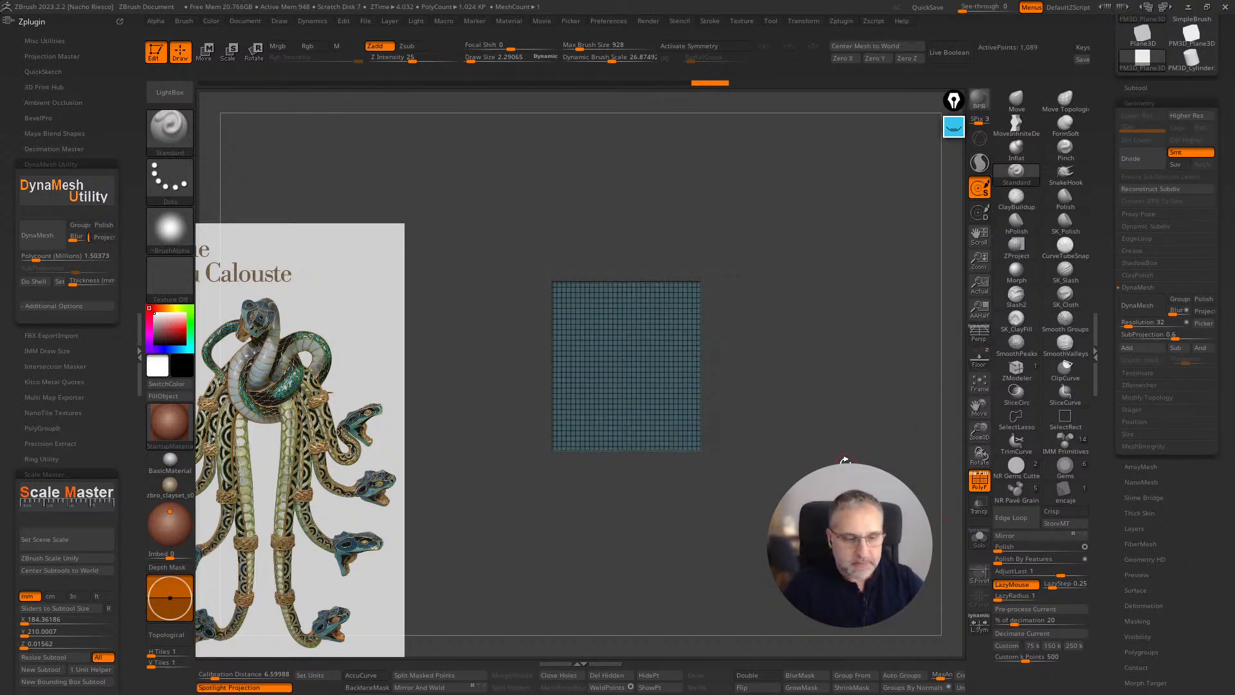
pyautogui.click(979, 482)
pyautogui.keyDown('alt'); pyautogui.moveTo(942, 476); pyautogui.dragTo(797, 627); pyautogui.keyUp('alt')
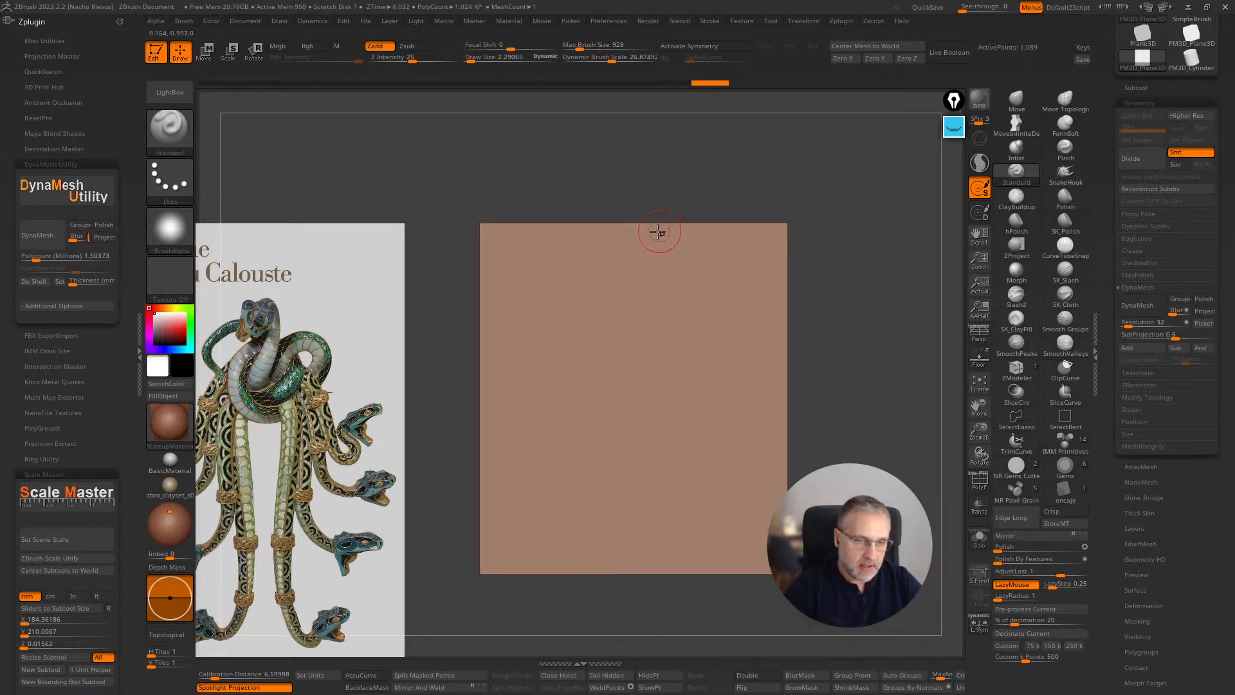
pyautogui.click(140, 360)
pyautogui.doubleClick(139, 354)
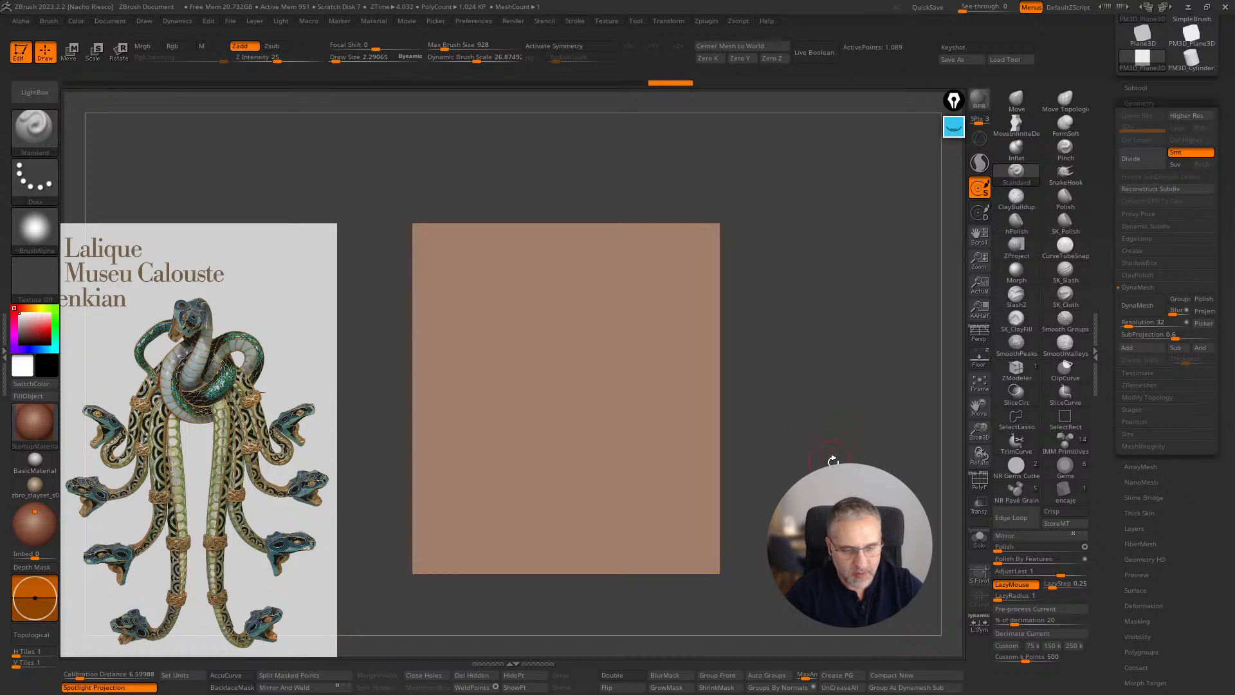
pyautogui.keyDown('alt'); pyautogui.moveTo(853, 471); pyautogui.dragTo(917, 453); pyautogui.keyUp('alt')
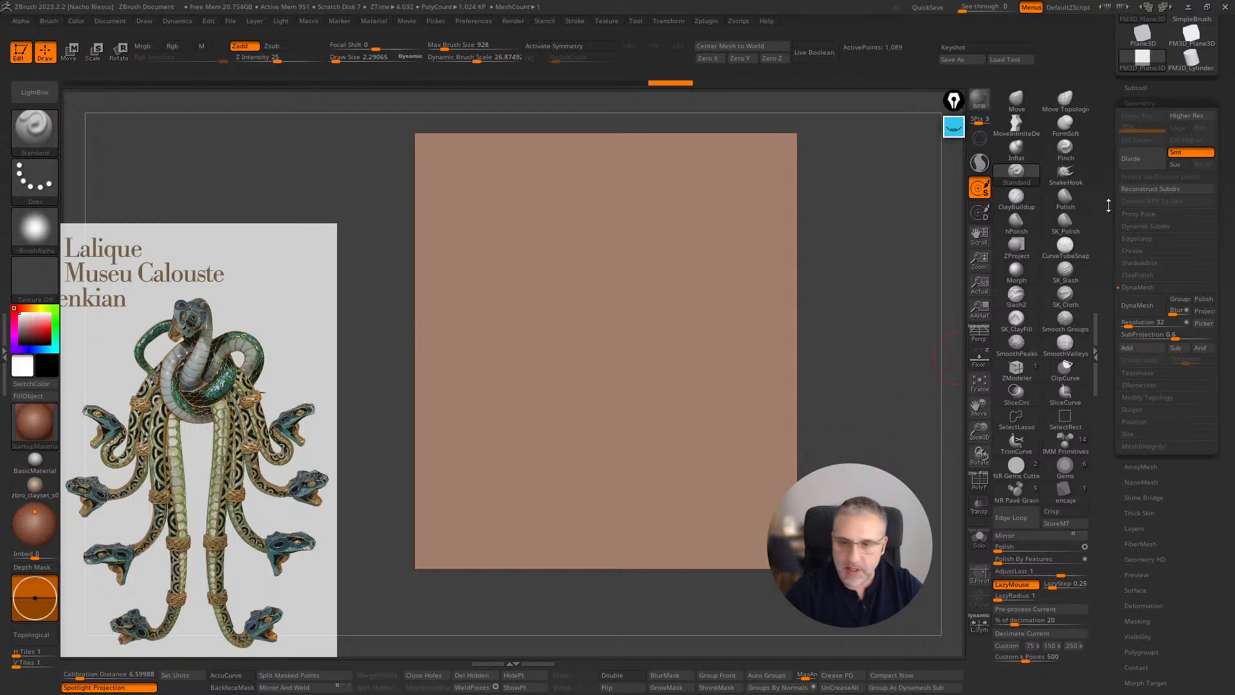
# - Open the Subtool settings and show the floor reference image again
pyautogui.moveTo(1111, 201); pyautogui.dragTo(1108, 256)
pyautogui.click(1139, 256)
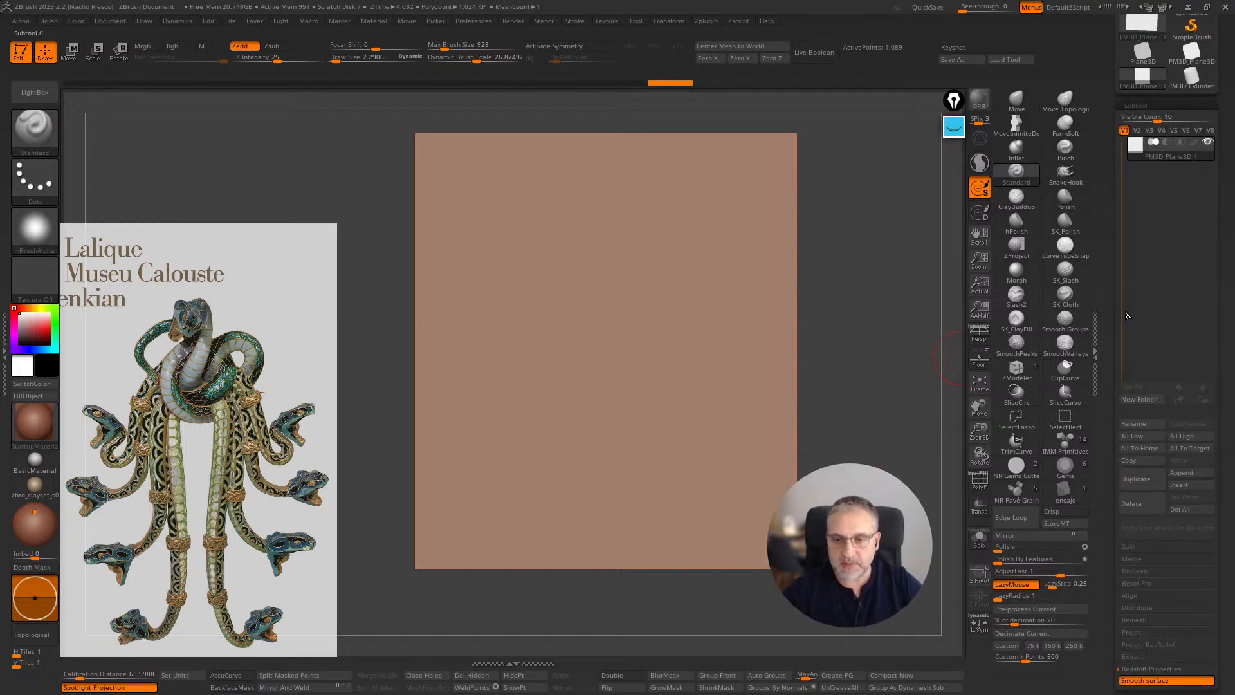
pyautogui.click(1180, 477)
pyautogui.click(984, 358)
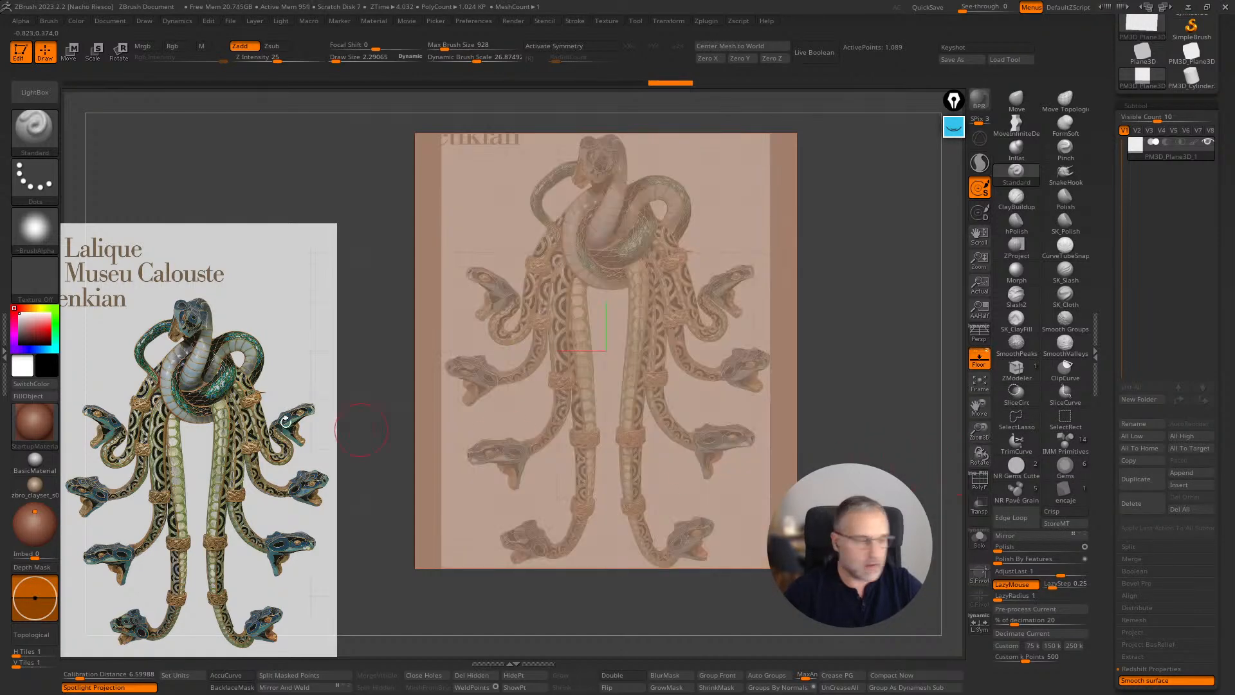
# - Set the floor grid's Fill Mode to 3, E Enhance Factor to 1 and E Enhance Opacity to 0.1947
pyautogui.click(4, 352)
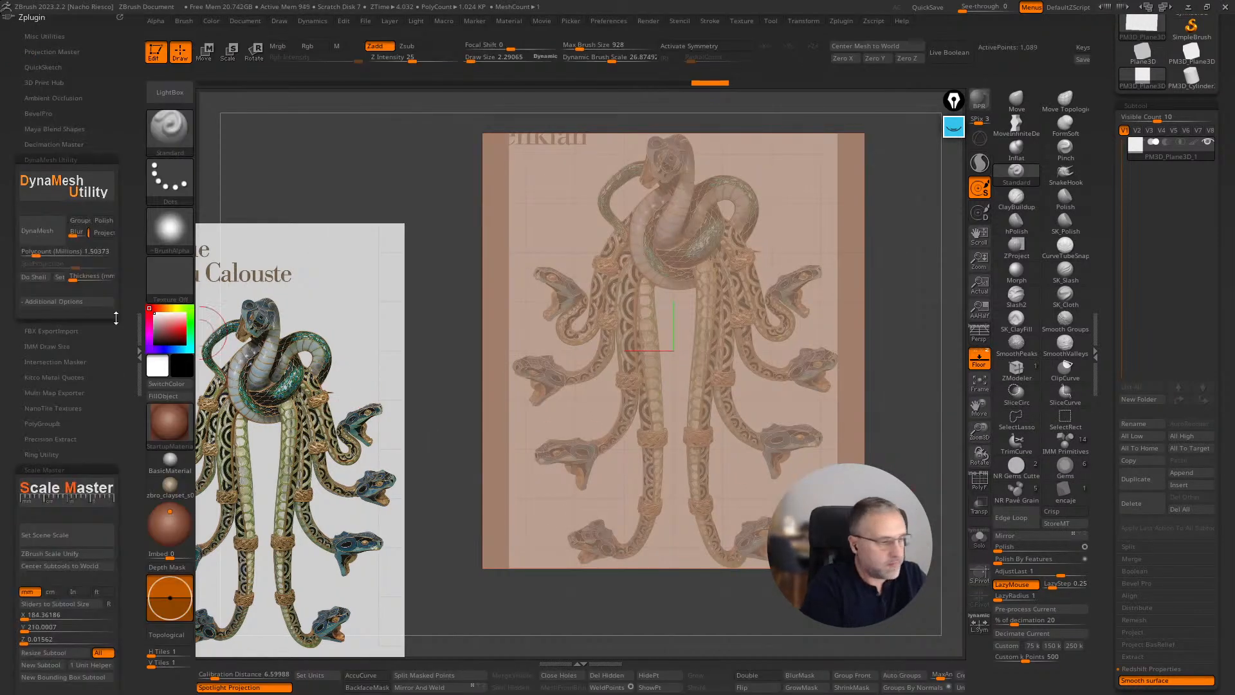
pyautogui.moveTo(121, 403); pyautogui.dragTo(116, 490)
pyautogui.click(43, 40)
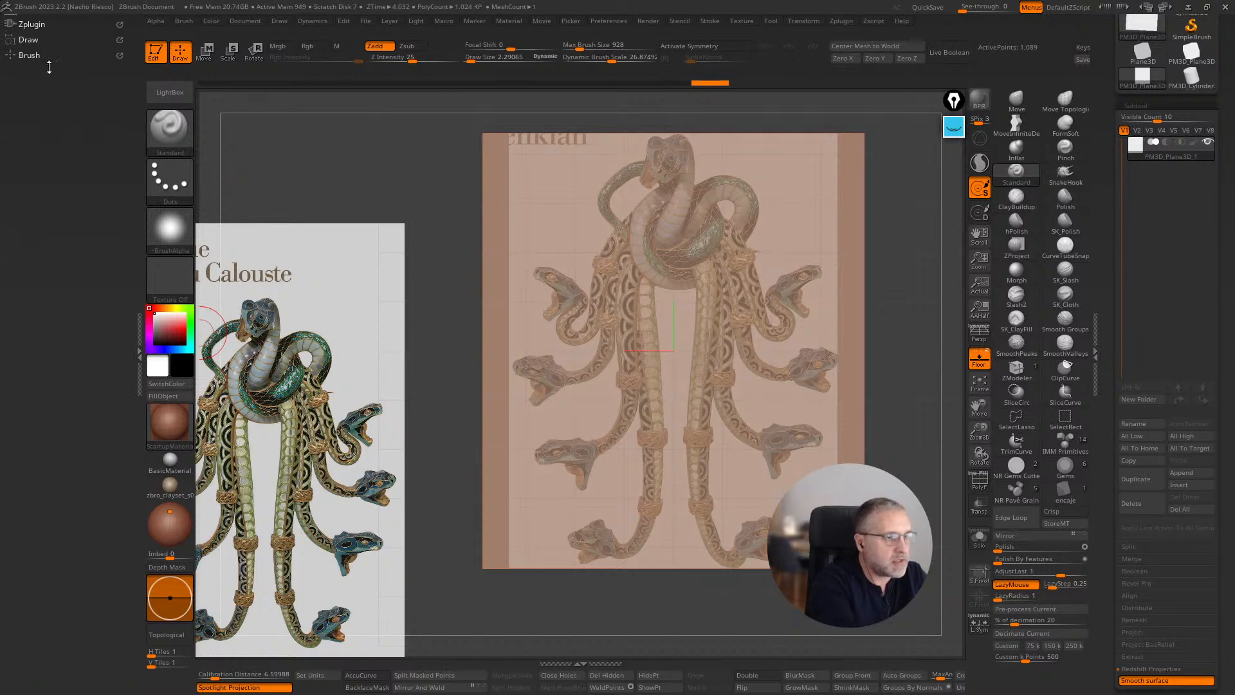
pyautogui.click(29, 39)
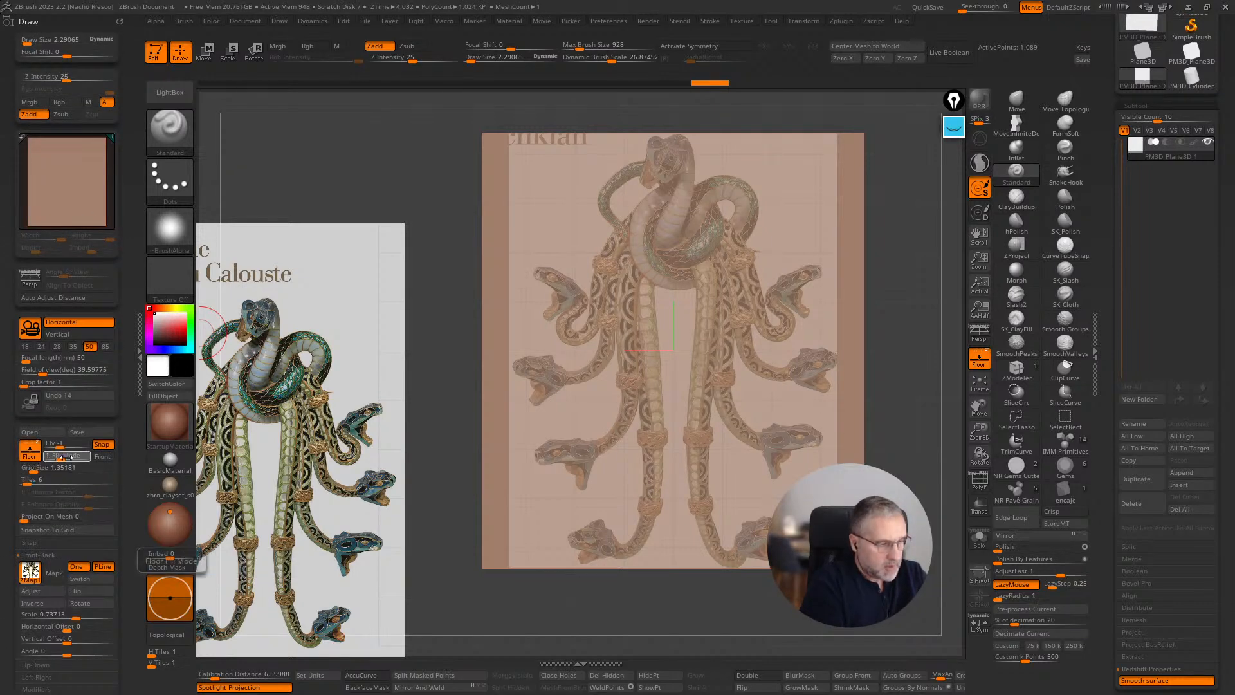
pyautogui.moveTo(65, 457); pyautogui.dragTo(88, 457)
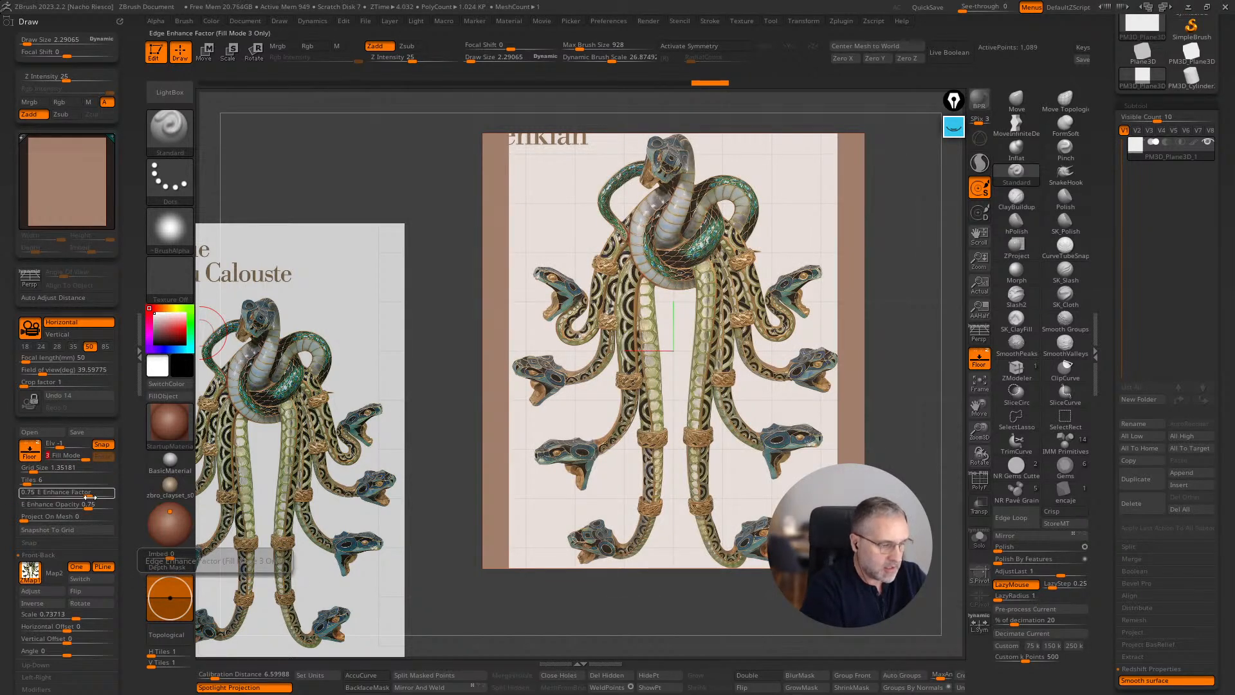
pyautogui.moveTo(89, 498); pyautogui.dragTo(40, 511)
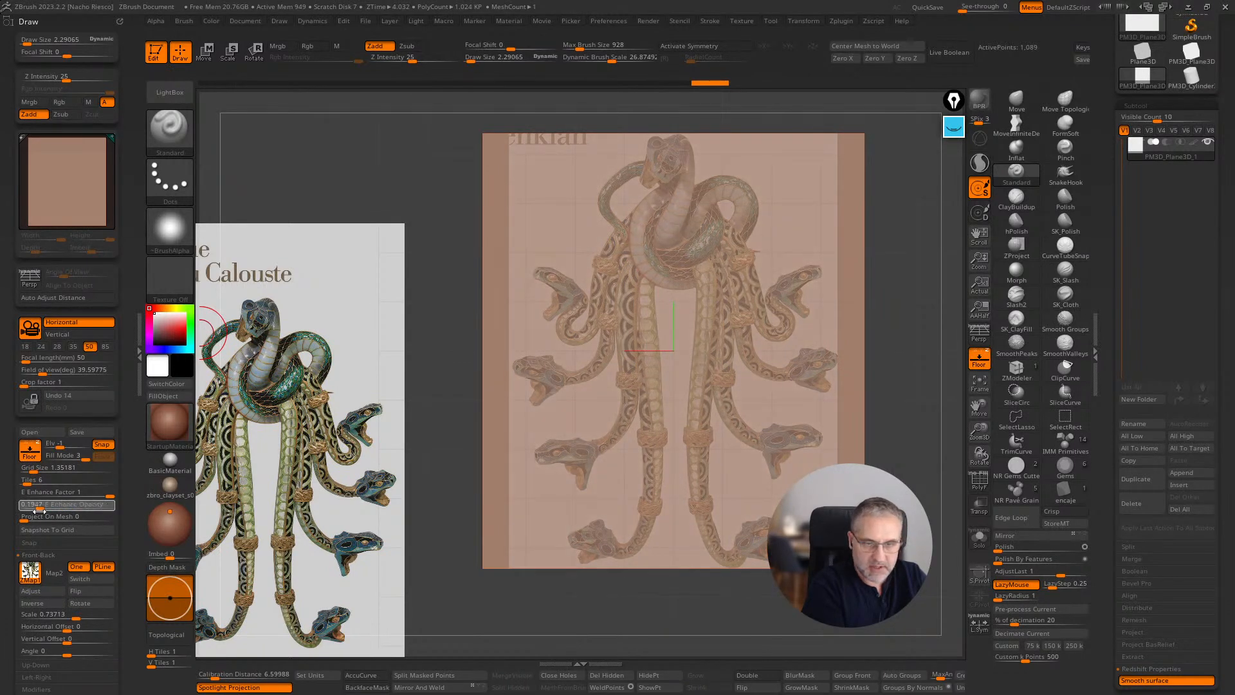
# - Append a ZSphere as a new subtool and make it the active subtool
pyautogui.keyDown('ctrl'); pyautogui.moveTo(925, 380); pyautogui.dragTo(919, 368, button='right'); pyautogui.keyUp('ctrl')
pyautogui.keyDown('alt'); pyautogui.moveTo(919, 367); pyautogui.dragTo(897, 384, button='right'); pyautogui.keyUp('alt')
pyautogui.click(1187, 475)
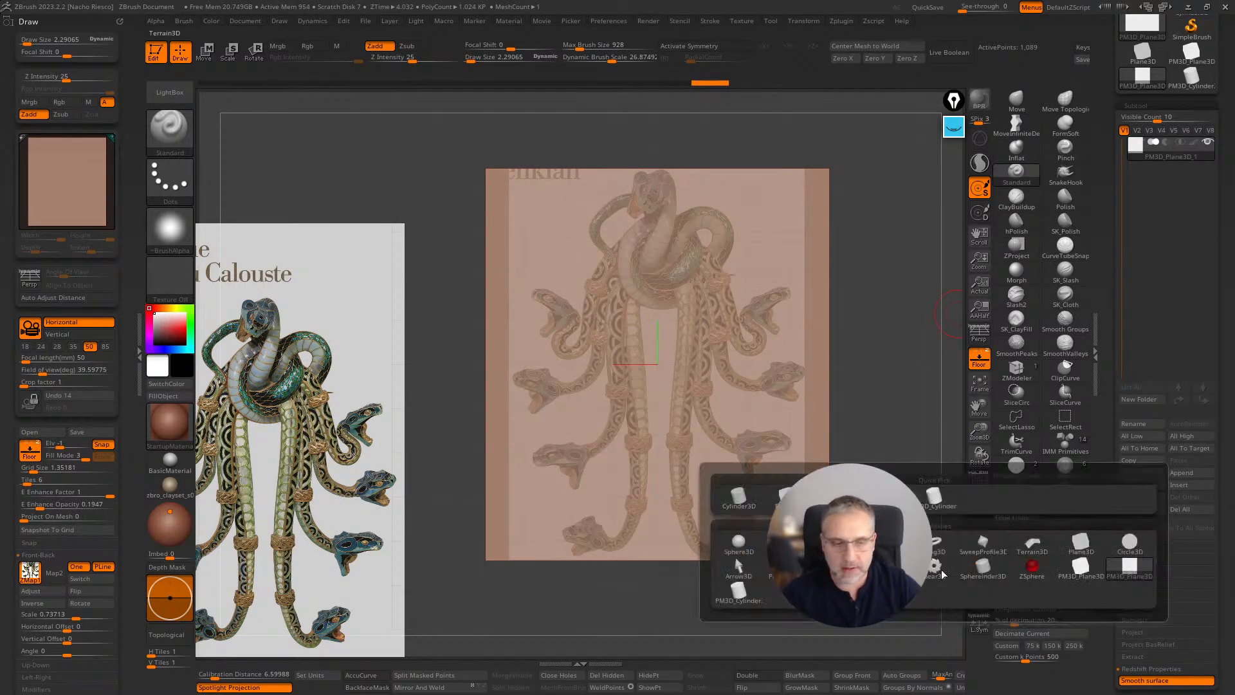
pyautogui.click(1032, 566)
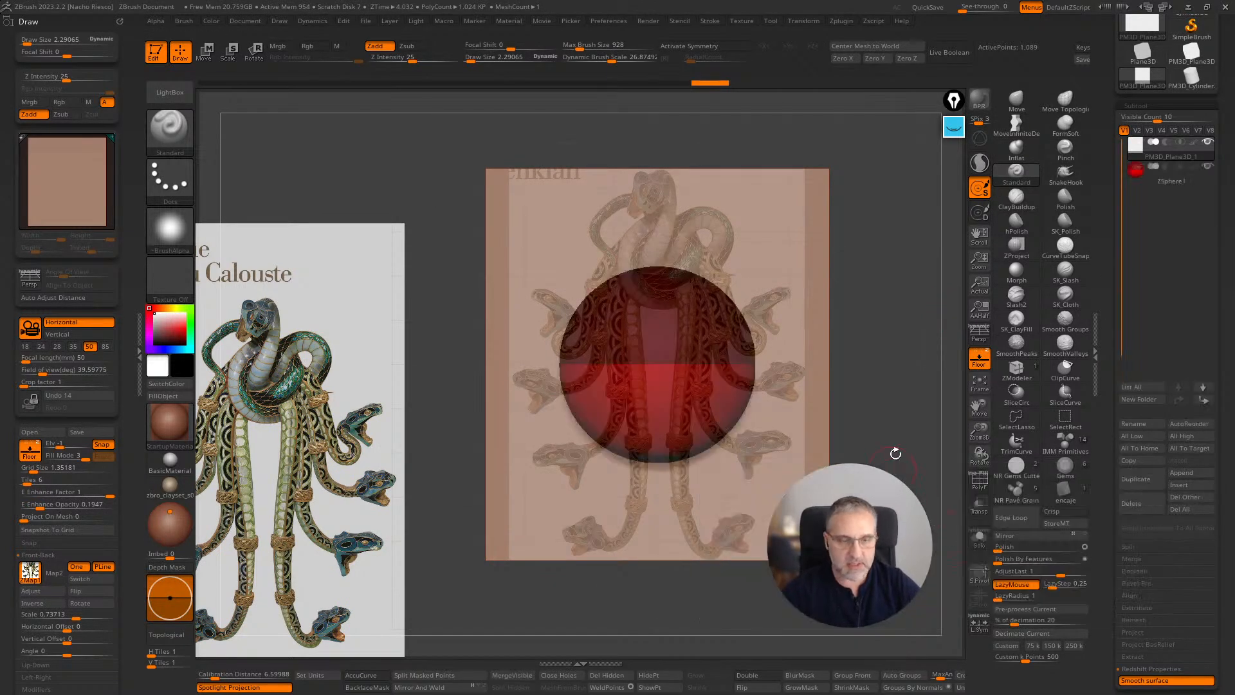
pyautogui.click(1147, 177)
# - Move the ZSphere up just below the snake's knot and scale it down to a small ball
pyautogui.press('w')
pyautogui.moveTo(696, 362); pyautogui.dragTo(740, 171)
pyautogui.press('e')
pyautogui.press('q')
pyautogui.press('e')
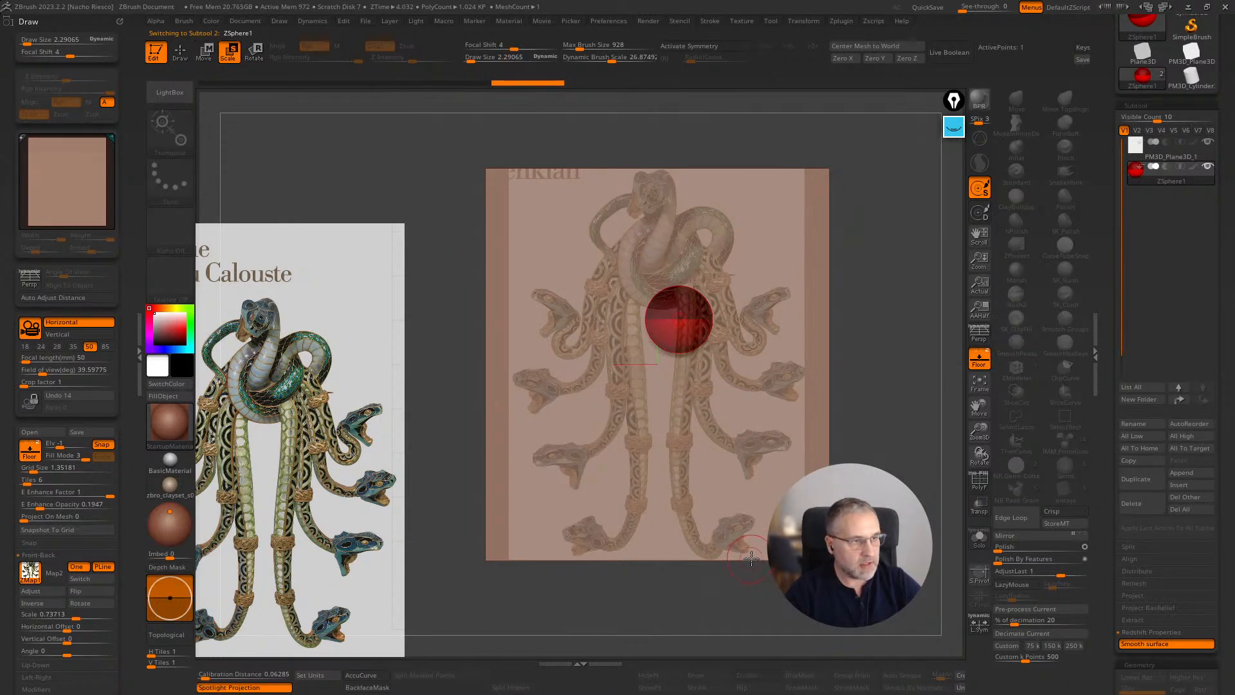
pyautogui.press('w')
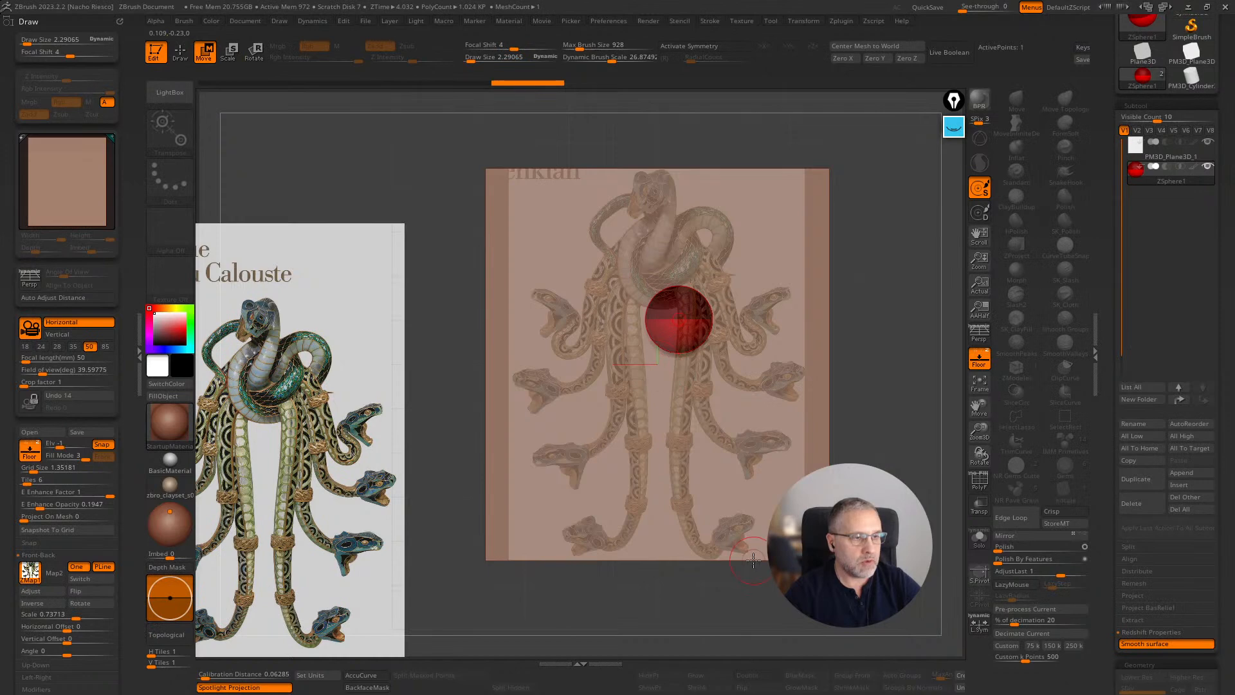
pyautogui.press('e')
pyautogui.moveTo(685, 325); pyautogui.dragTo(860, 265)
# - Set the draw size to 1 and shrink the ZSphere closer to the thickness of the snake's body
pyautogui.keyDown('ctrl'); pyautogui.moveTo(860, 265); pyautogui.dragTo(701, 361, button='right'); pyautogui.keyUp('ctrl')
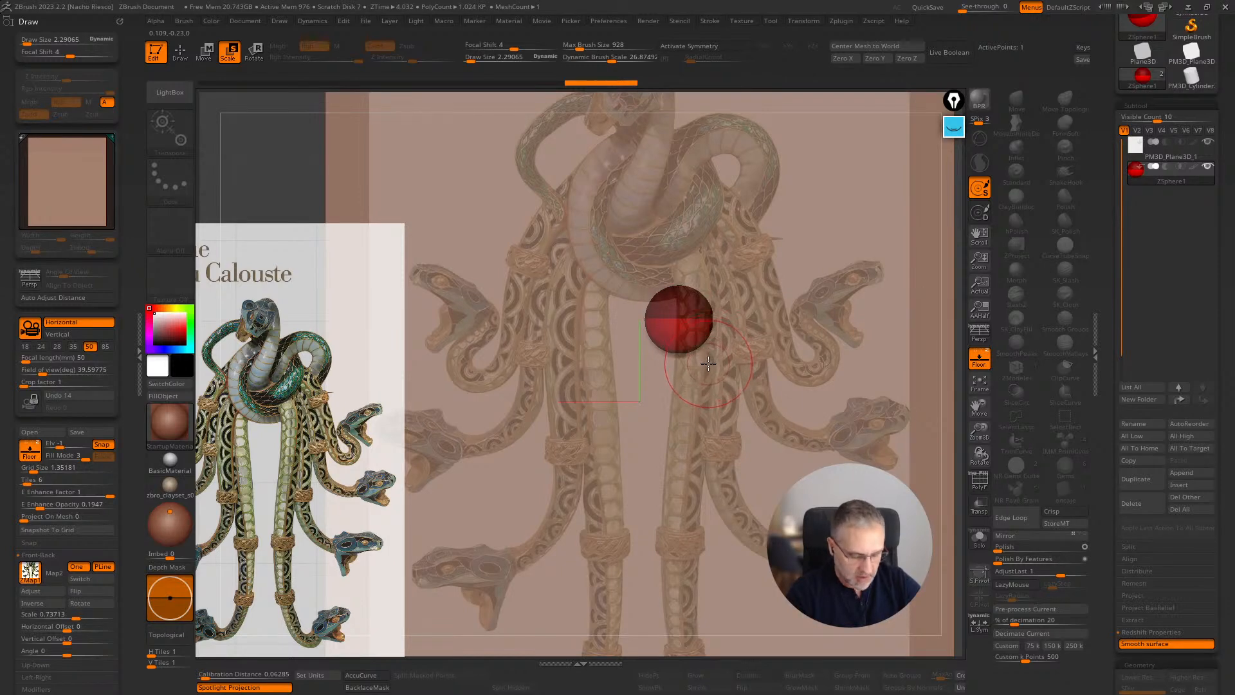
pyautogui.press('s')
pyautogui.moveTo(705, 371)
pyautogui.mouseDown()
pyautogui.moveTo(727, 372)
pyautogui.moveTo(692, 376)
pyautogui.mouseUp()
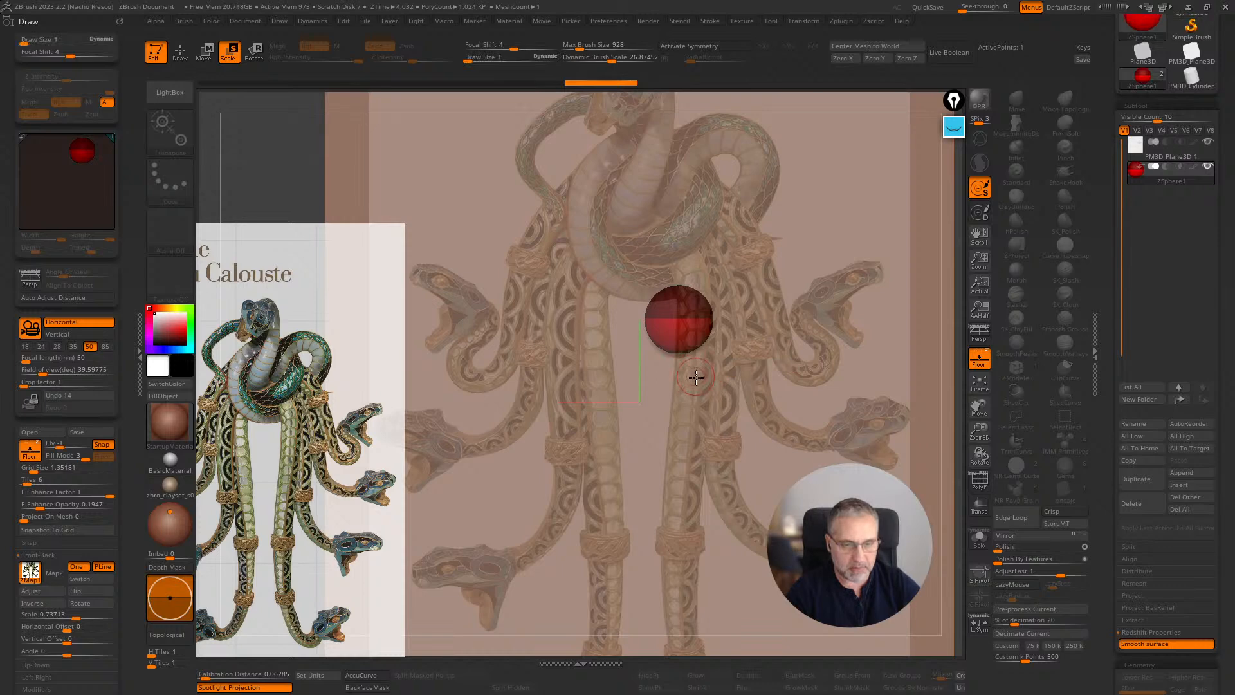
pyautogui.moveTo(685, 332); pyautogui.dragTo(724, 225)
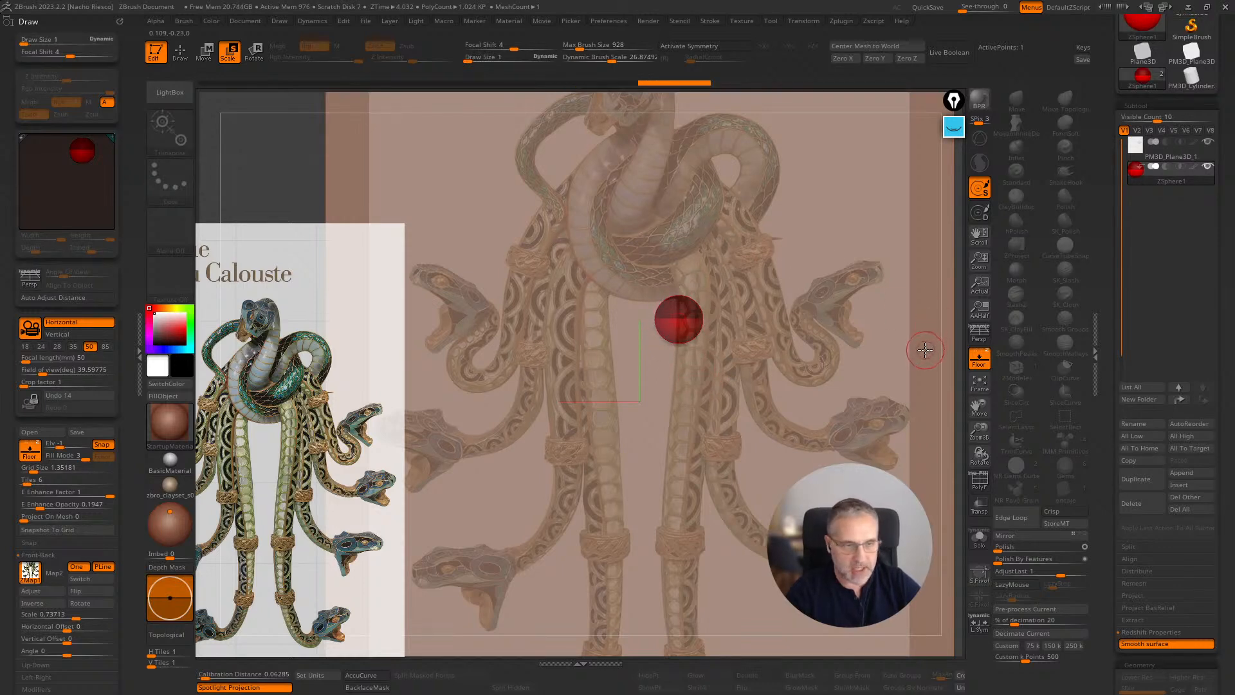
pyautogui.keyDown('alt'); pyautogui.moveTo(954, 368); pyautogui.dragTo(964, 331); pyautogui.keyUp('alt')
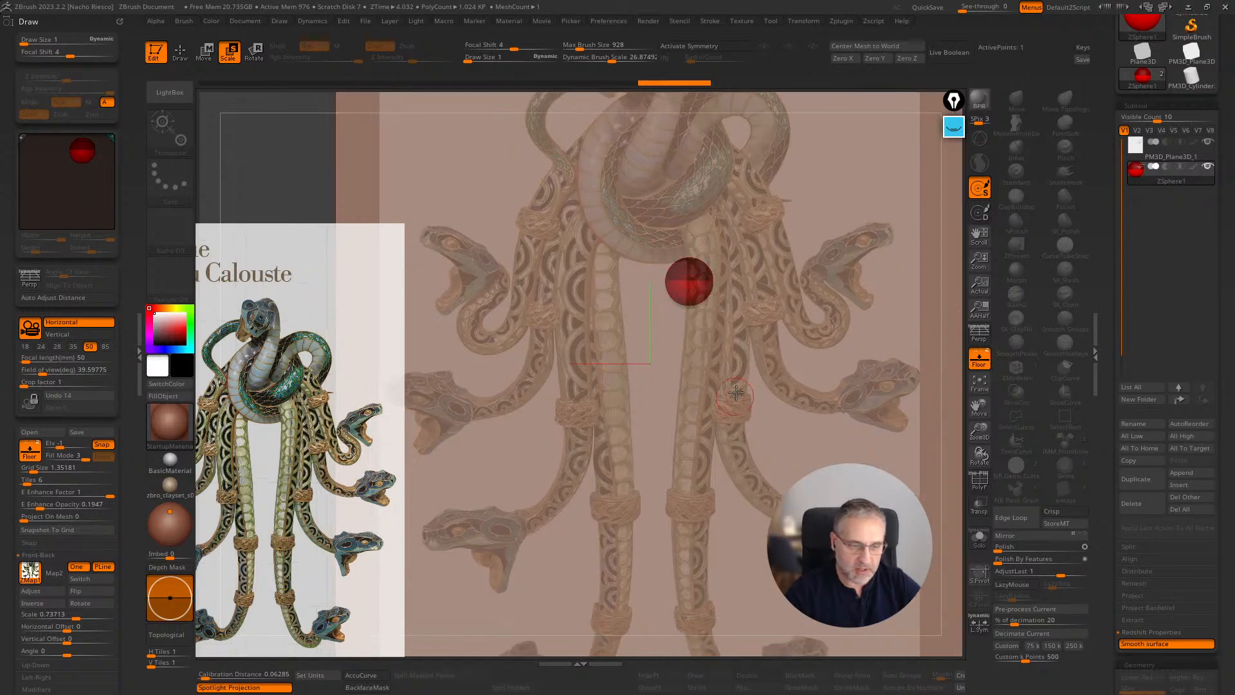
# - Place the ZSphere over the lower part of the snake's knot and check its depth against the reference plane
pyautogui.press('w')
pyautogui.moveTo(692, 286); pyautogui.dragTo(649, 212)
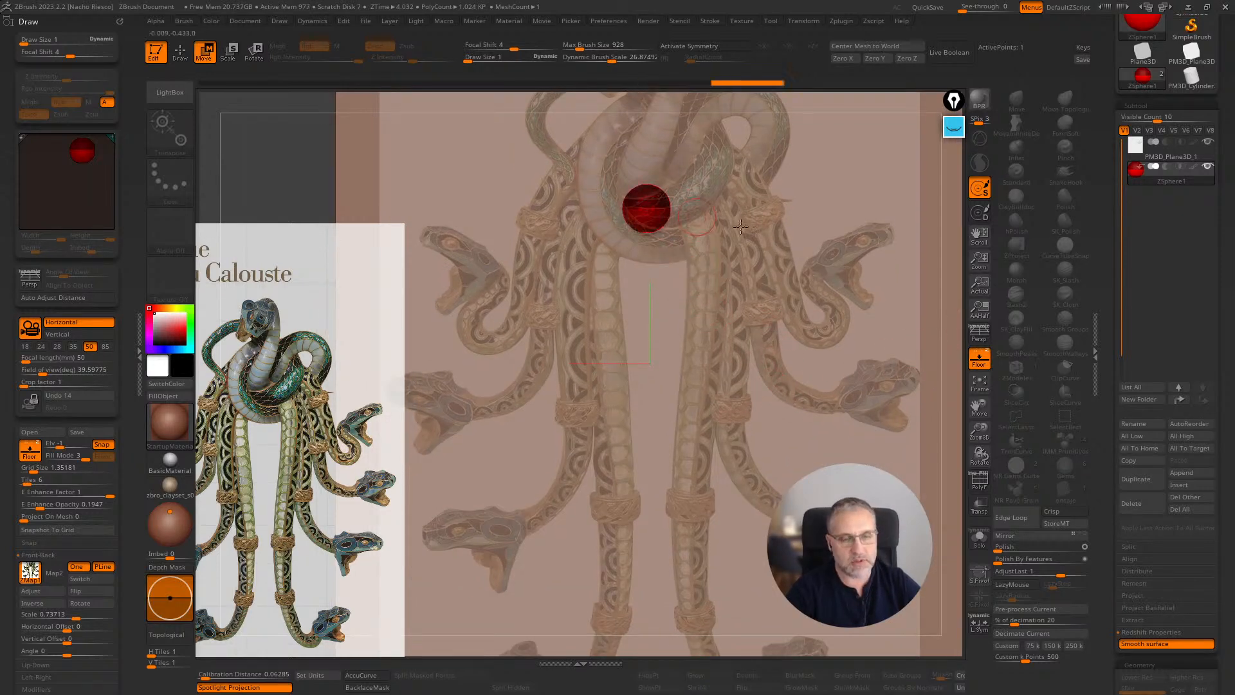
pyautogui.moveTo(938, 347); pyautogui.dragTo(978, 265)
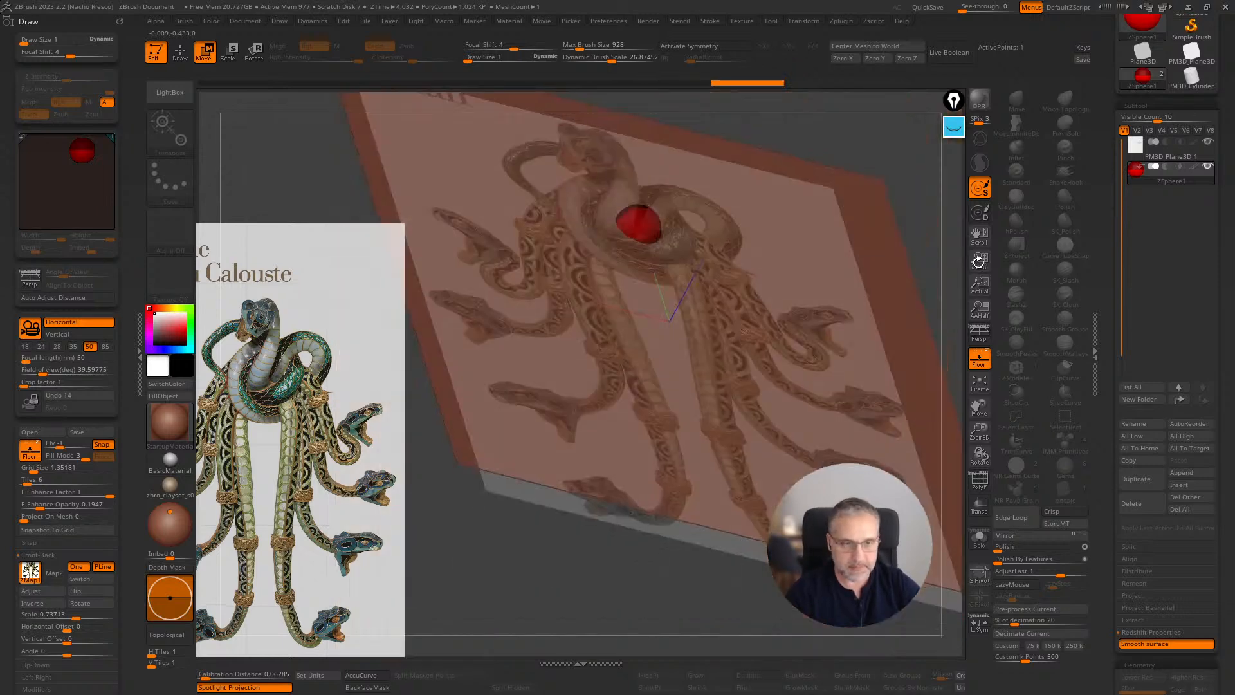
pyautogui.moveTo(922, 322); pyautogui.dragTo(959, 328)
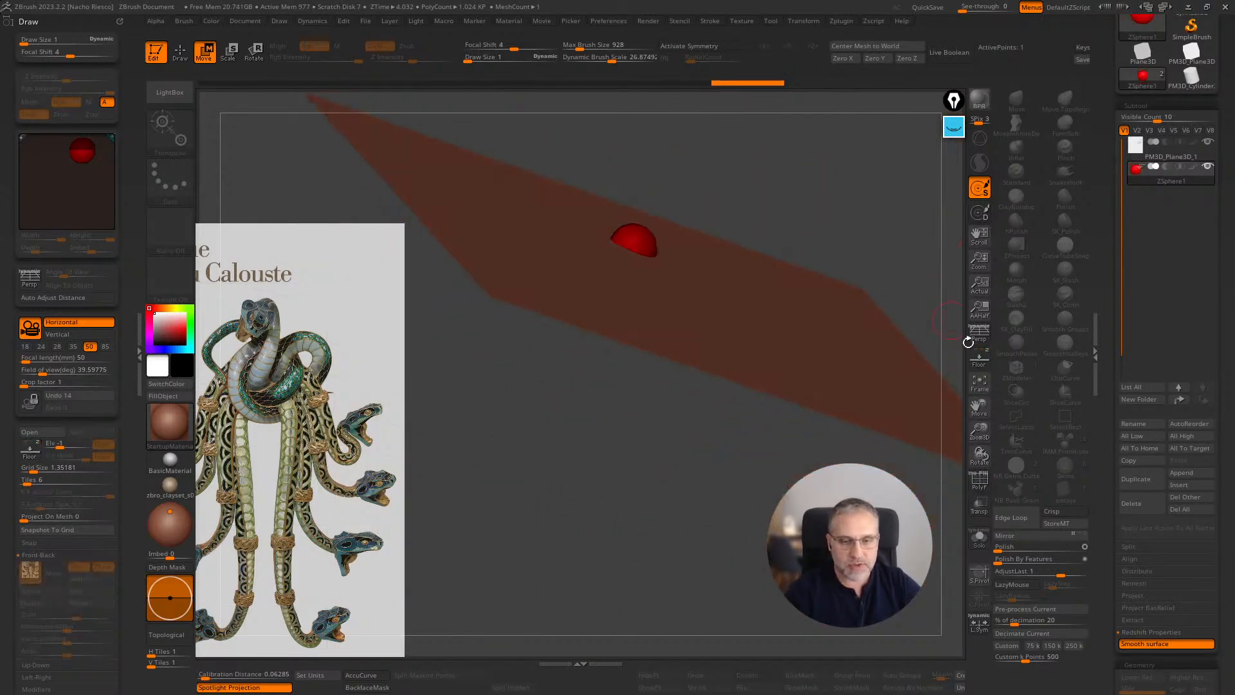
# - Hide the reference plane subtool and extend the ZSphere downward into a short chain of ZSpheres
pyautogui.click(1206, 143)
pyautogui.keyDown('alt'); pyautogui.moveTo(930, 234); pyautogui.dragTo(712, 408); pyautogui.keyUp('alt')
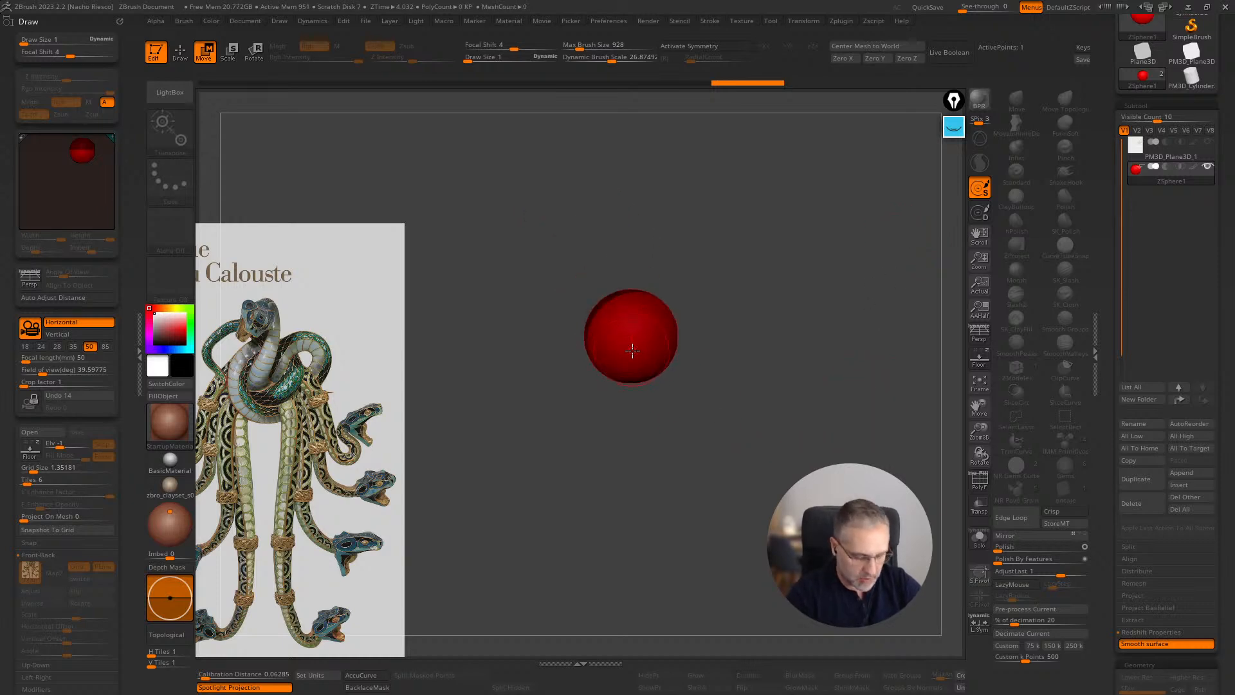
pyautogui.moveTo(722, 341); pyautogui.dragTo(726, 358)
pyautogui.moveTo(640, 342); pyautogui.dragTo(637, 496)
pyautogui.press('q')
pyautogui.moveTo(834, 351)
pyautogui.mouseDown()
pyautogui.moveTo(805, 441)
pyautogui.moveTo(828, 475)
pyautogui.mouseUp()
pyautogui.keyDown('ctrl'); pyautogui.moveTo(830, 475); pyautogui.dragTo(795, 253, button='right'); pyautogui.keyUp('ctrl')
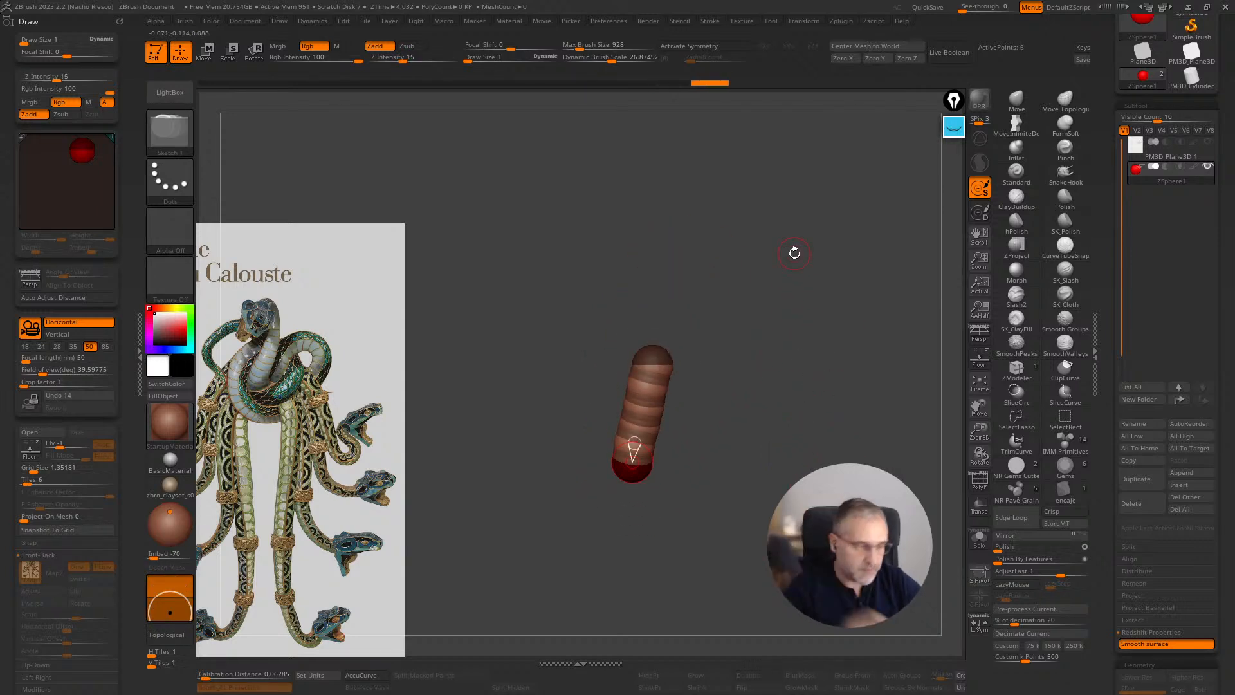
# - Show the floor reference image and stretch the ZSphere chain down along the snake's left body strand, spacing its joints along the curve
pyautogui.click(139, 354)
pyautogui.keyDown('alt'); pyautogui.moveTo(765, 544); pyautogui.dragTo(827, 438, button='right'); pyautogui.keyUp('alt')
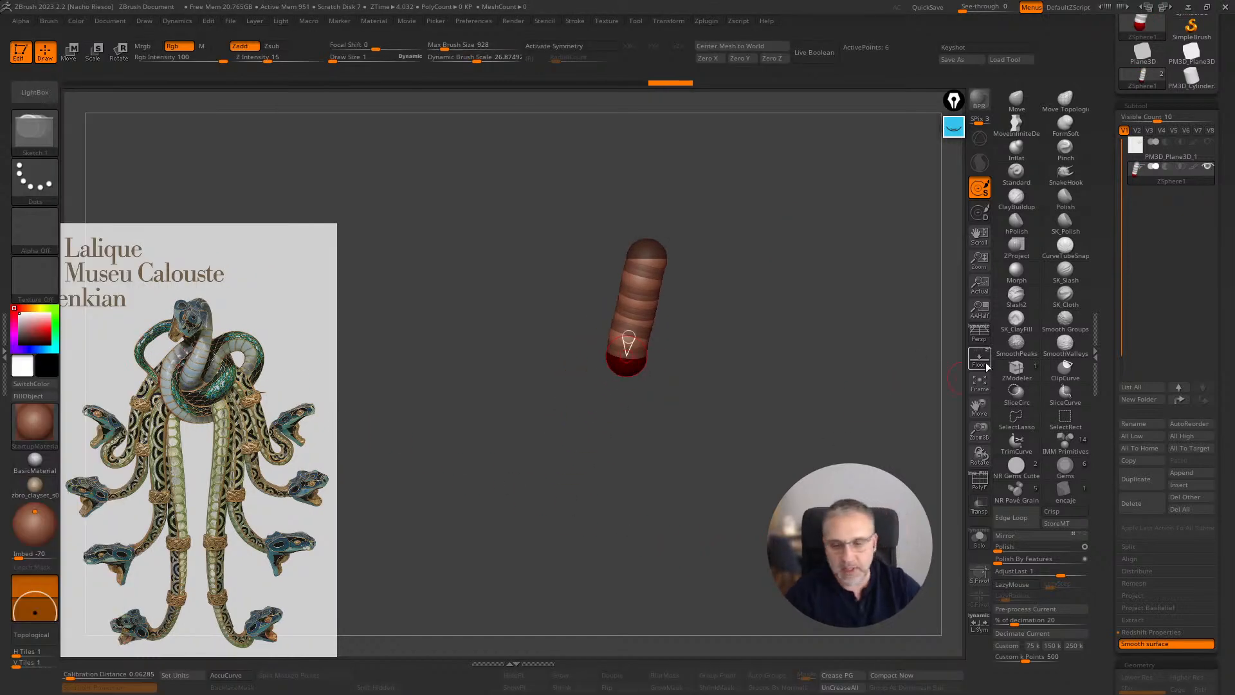
pyautogui.click(979, 359)
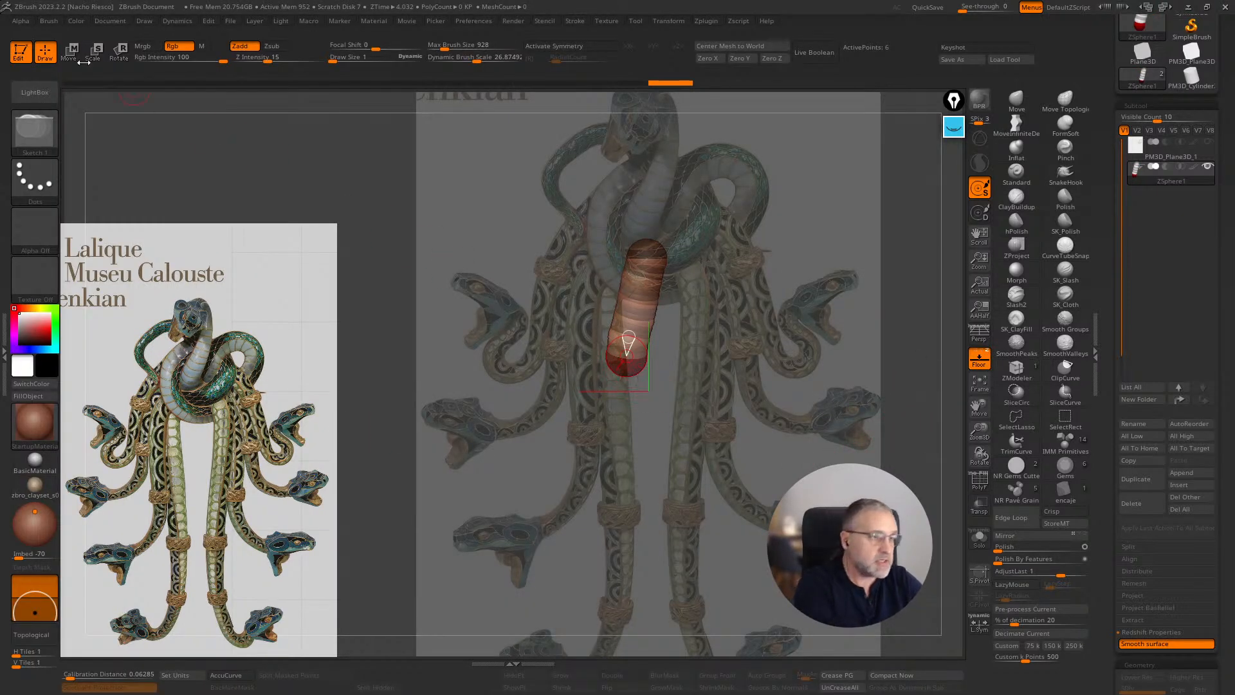
pyautogui.press('w')
pyautogui.moveTo(626, 364); pyautogui.dragTo(620, 622)
pyautogui.moveTo(628, 336); pyautogui.dragTo(617, 468)
pyautogui.moveTo(604, 379)
pyautogui.mouseDown()
pyautogui.moveTo(603, 299)
pyautogui.moveTo(613, 384)
pyautogui.mouseUp()
pyautogui.moveTo(616, 468); pyautogui.dragTo(619, 520)
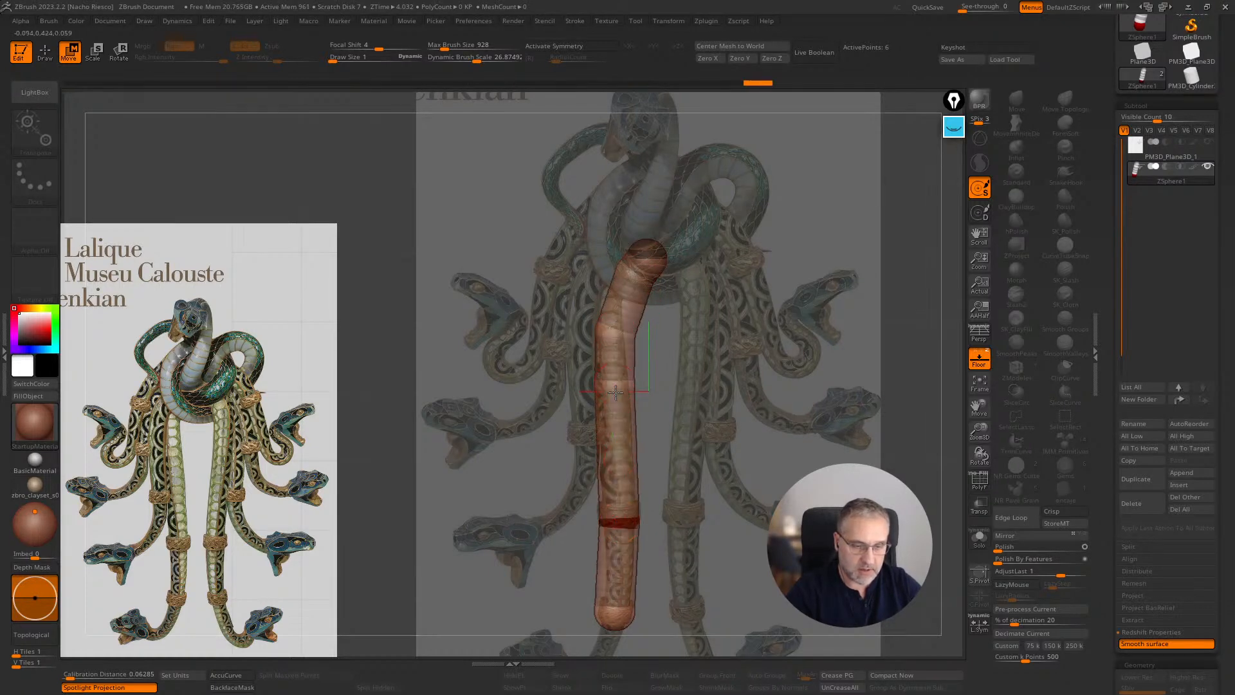
pyautogui.moveTo(615, 383); pyautogui.dragTo(612, 428)
pyautogui.moveTo(616, 328); pyautogui.dragTo(618, 341)
# - Straighten the ZSphere chain in side view by aligning its upper joints with the rest of the strand
pyautogui.keyDown('shift'); pyautogui.moveTo(934, 363); pyautogui.dragTo(876, 423); pyautogui.keyUp('shift')
pyautogui.moveTo(617, 342); pyautogui.dragTo(613, 417)
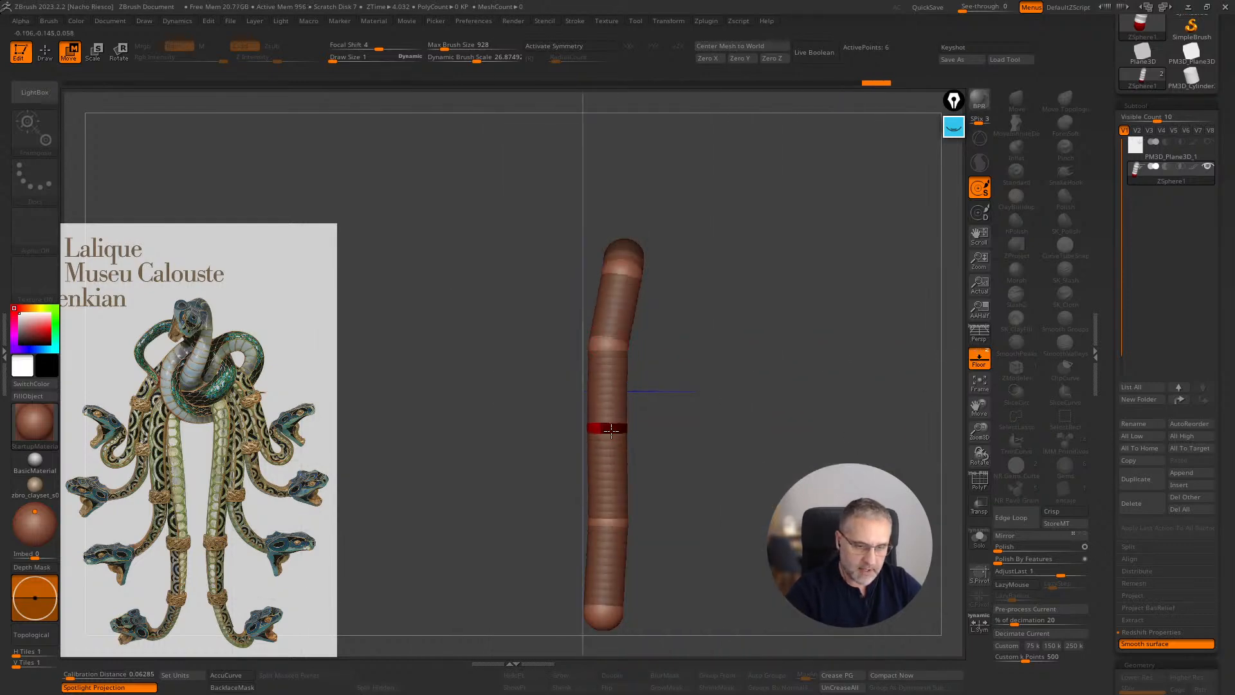
pyautogui.moveTo(623, 269); pyautogui.dragTo(607, 243)
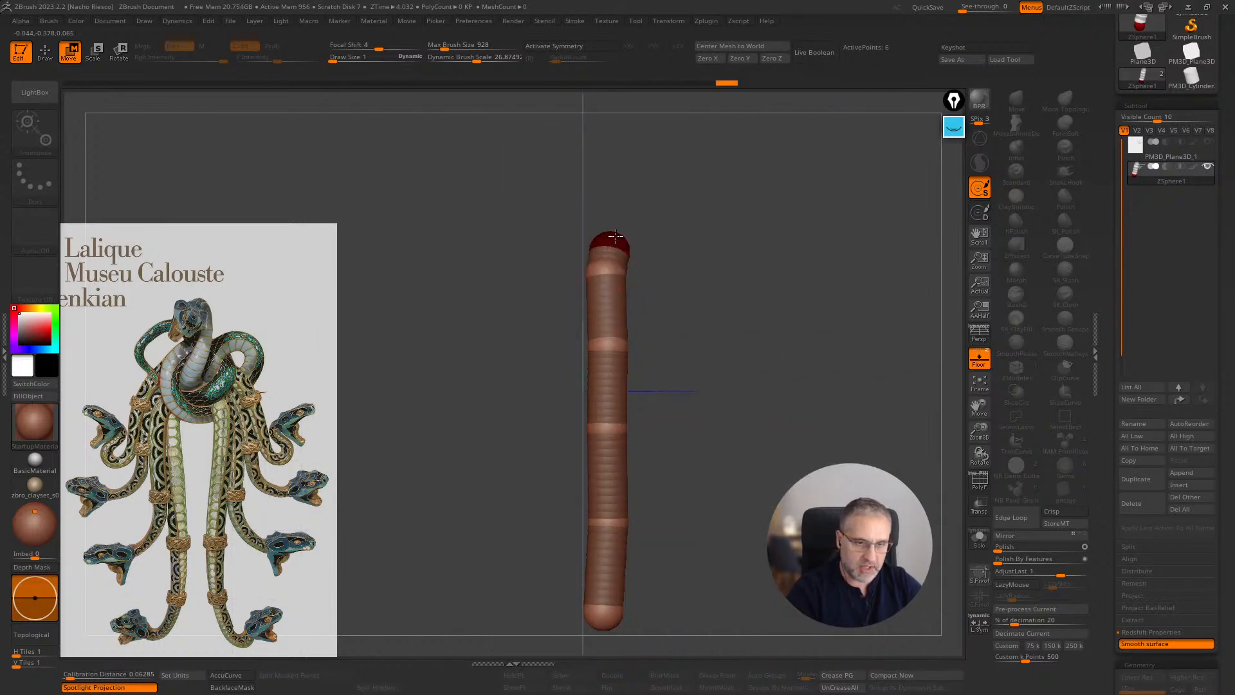
# - Insert two additional ZSpheres into the lowest segment of the chain covering the left body strand
pyautogui.keyDown('shift'); pyautogui.moveTo(827, 348); pyautogui.dragTo(845, 391); pyautogui.keyUp('shift')
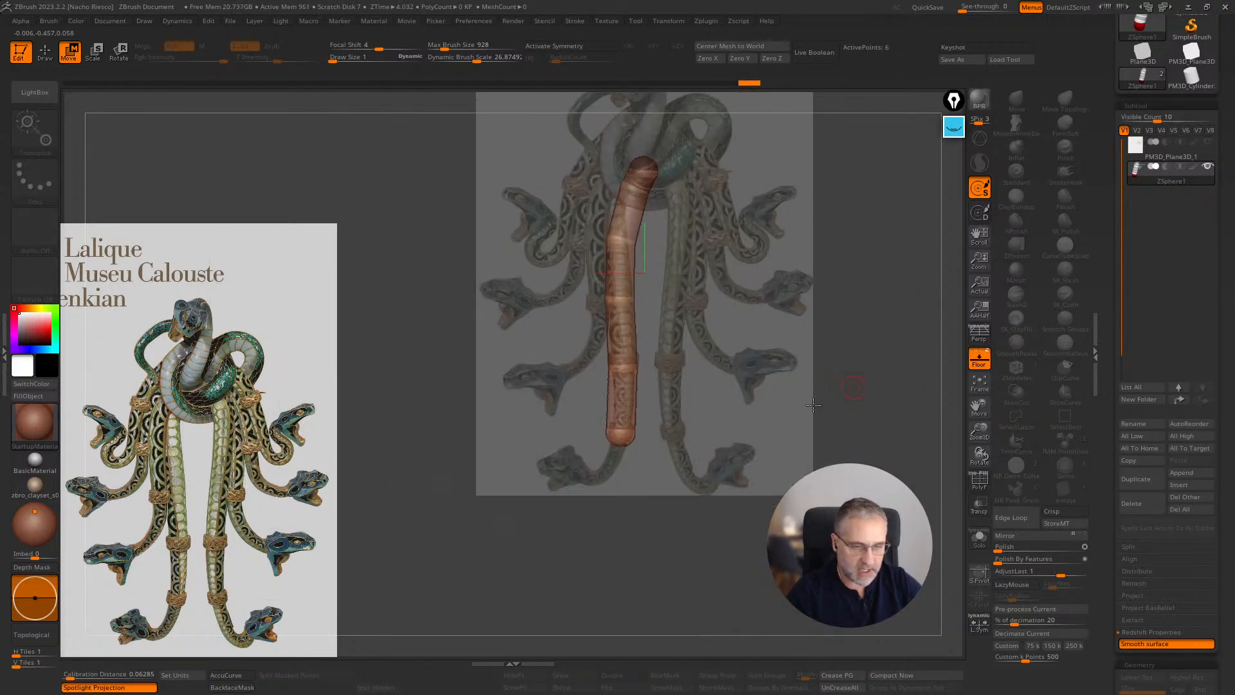
pyautogui.keyDown('alt'); pyautogui.moveTo(617, 530); pyautogui.dragTo(631, 438); pyautogui.keyUp('alt')
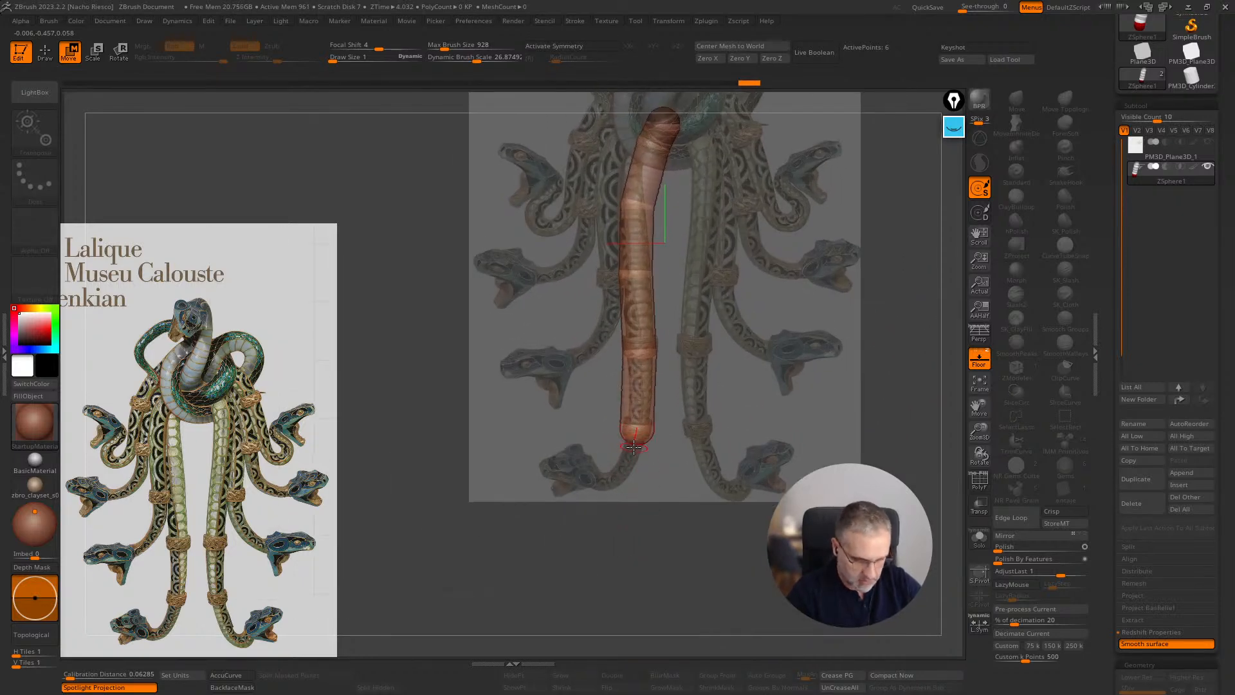
pyautogui.keyDown('alt'); pyautogui.moveTo(654, 565); pyautogui.dragTo(655, 592); pyautogui.keyUp('alt')
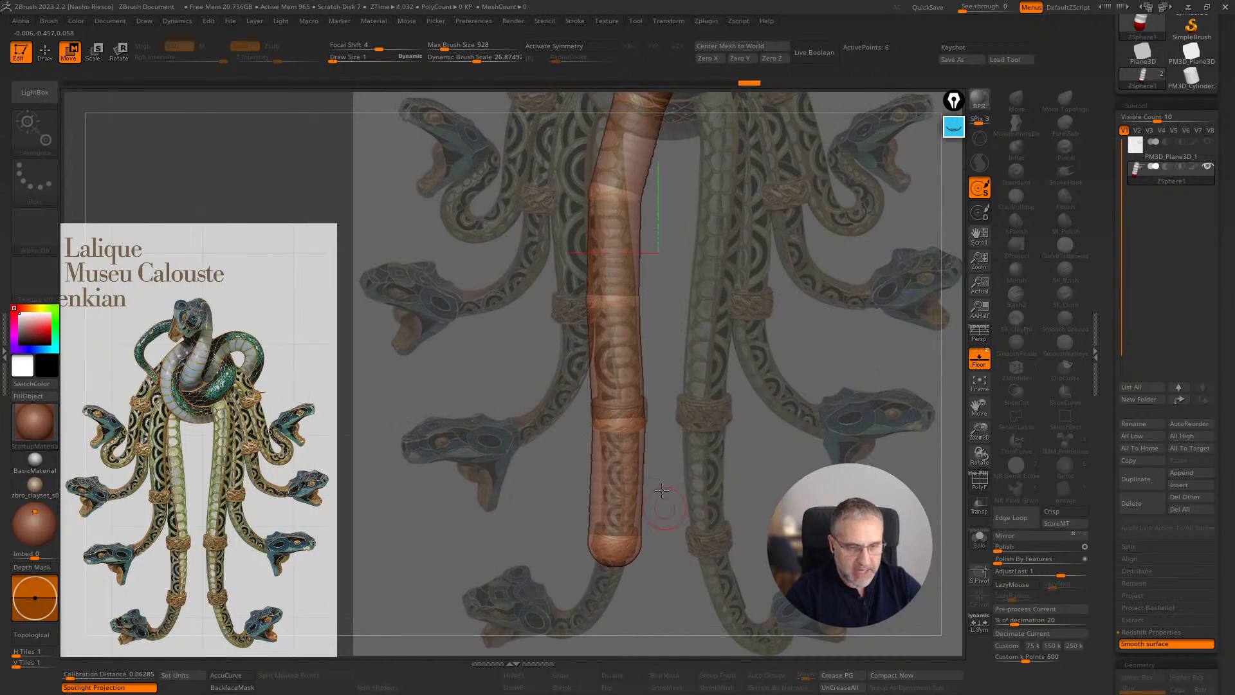
pyautogui.keyDown('alt'); pyautogui.moveTo(662, 505); pyautogui.dragTo(669, 379); pyautogui.keyUp('alt')
pyautogui.keyDown('alt'); pyautogui.moveTo(610, 569); pyautogui.dragTo(629, 534); pyautogui.keyUp('alt')
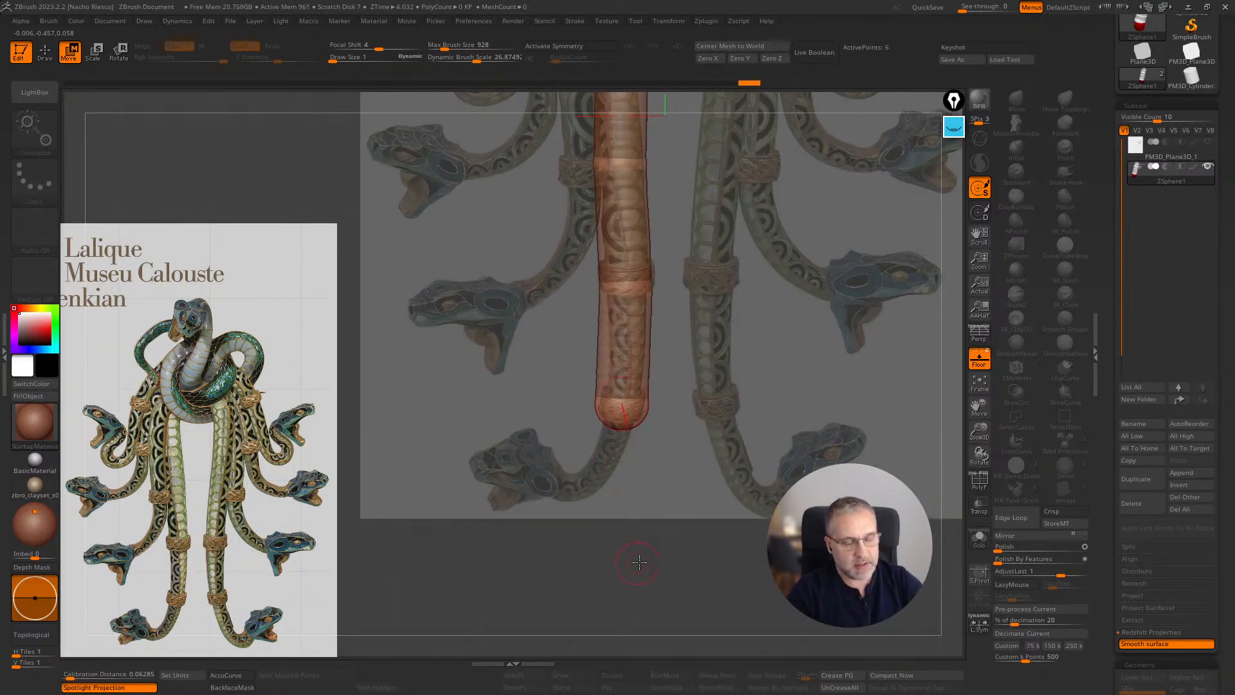
pyautogui.moveTo(643, 563); pyautogui.dragTo(643, 555)
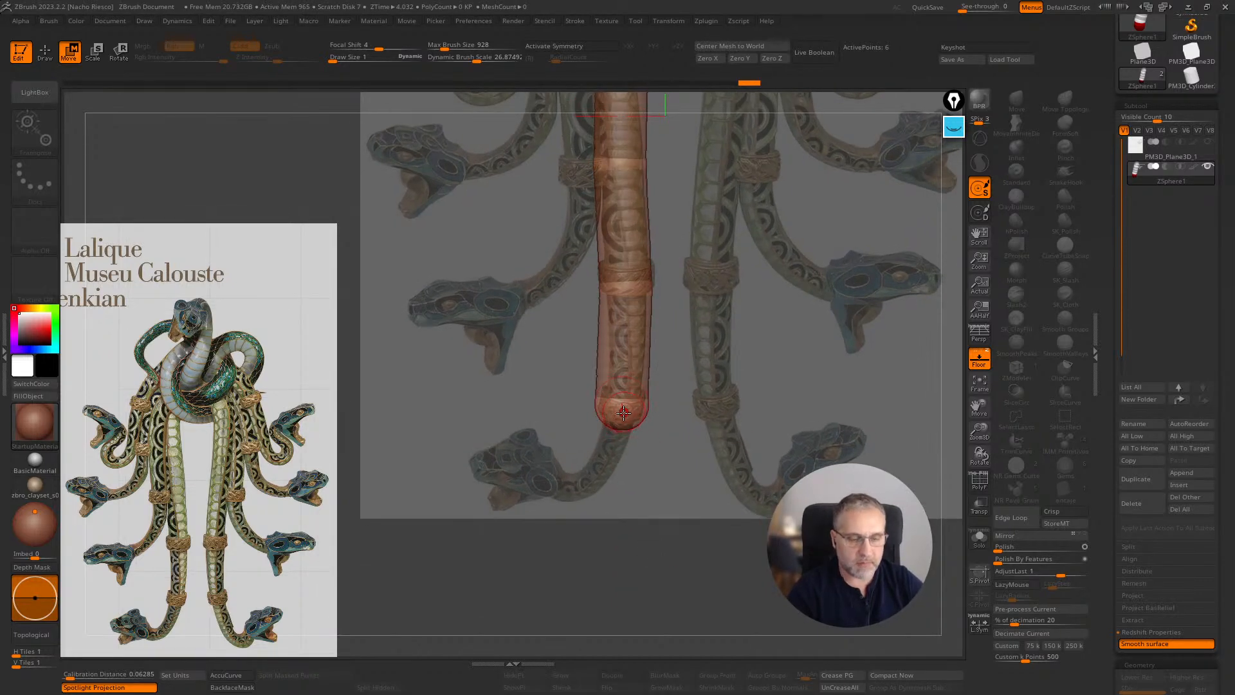
pyautogui.press('q')
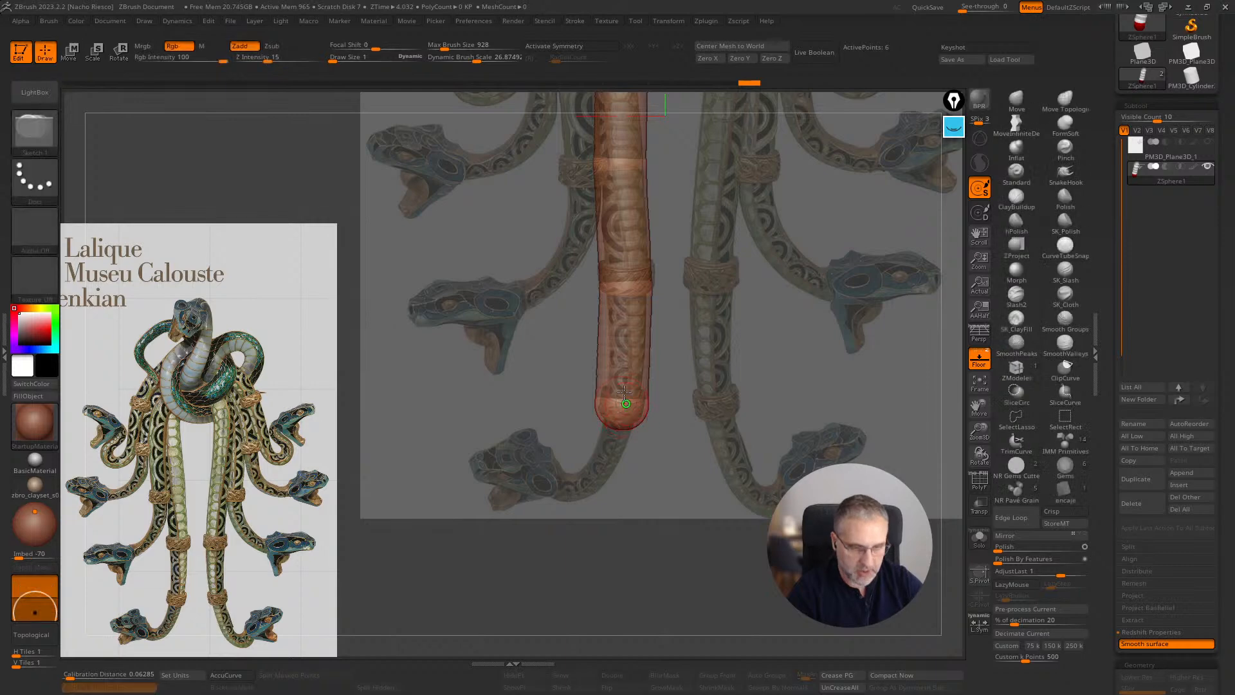
pyautogui.click(621, 374)
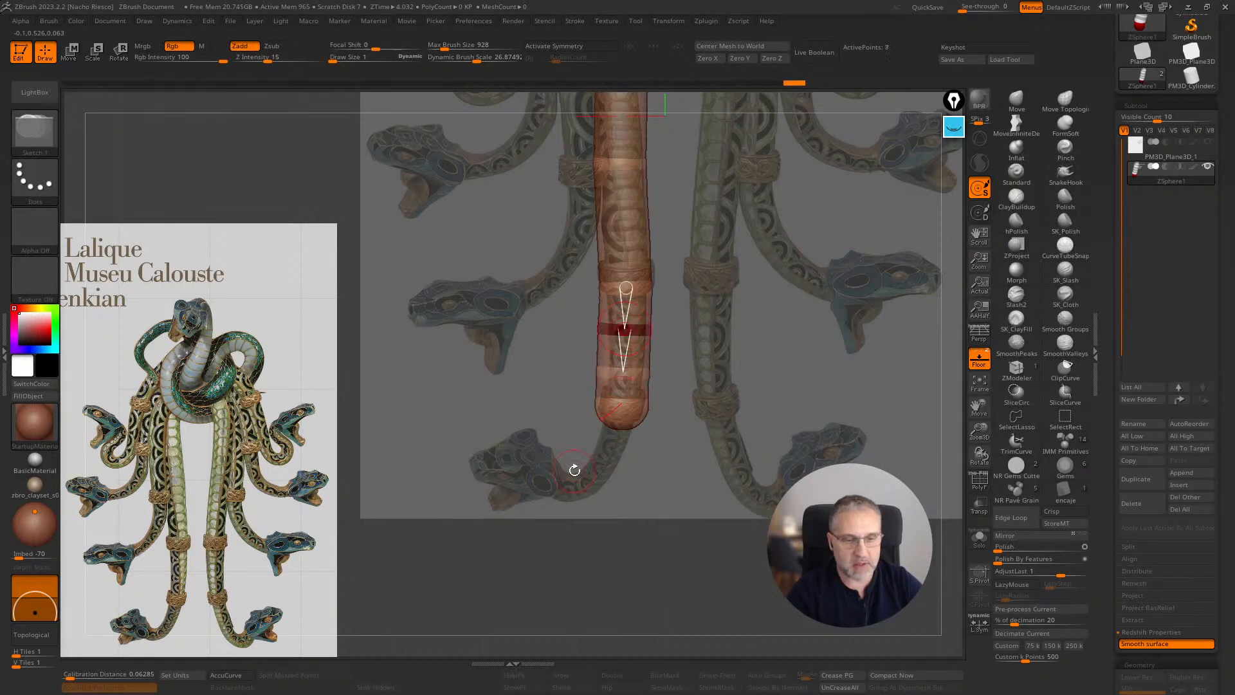
# - Move the lower joints to bend the chain's end toward the lowest left snake head and nudge the upper joints onto the strand
pyautogui.press('w')
pyautogui.moveTo(622, 419); pyautogui.dragTo(573, 496)
pyautogui.moveTo(631, 375); pyautogui.dragTo(623, 428)
pyautogui.moveTo(634, 341); pyautogui.dragTo(633, 365)
pyautogui.moveTo(640, 539)
pyautogui.keyDown('ctrl'); pyautogui.mouseDown(button='right')
pyautogui.moveTo(655, 544)
pyautogui.moveTo(648, 555)
pyautogui.mouseUp(button='right'); pyautogui.keyUp('ctrl')
pyautogui.moveTo(599, 223); pyautogui.dragTo(593, 224)
pyautogui.moveTo(615, 163); pyautogui.dragTo(631, 128)
pyautogui.keyDown('alt'); pyautogui.moveTo(876, 308); pyautogui.dragTo(879, 243, button='right'); pyautogui.keyUp('alt')
pyautogui.keyDown('ctrl'); pyautogui.moveTo(878, 243); pyautogui.dragTo(848, 310, button='right'); pyautogui.keyUp('ctrl')
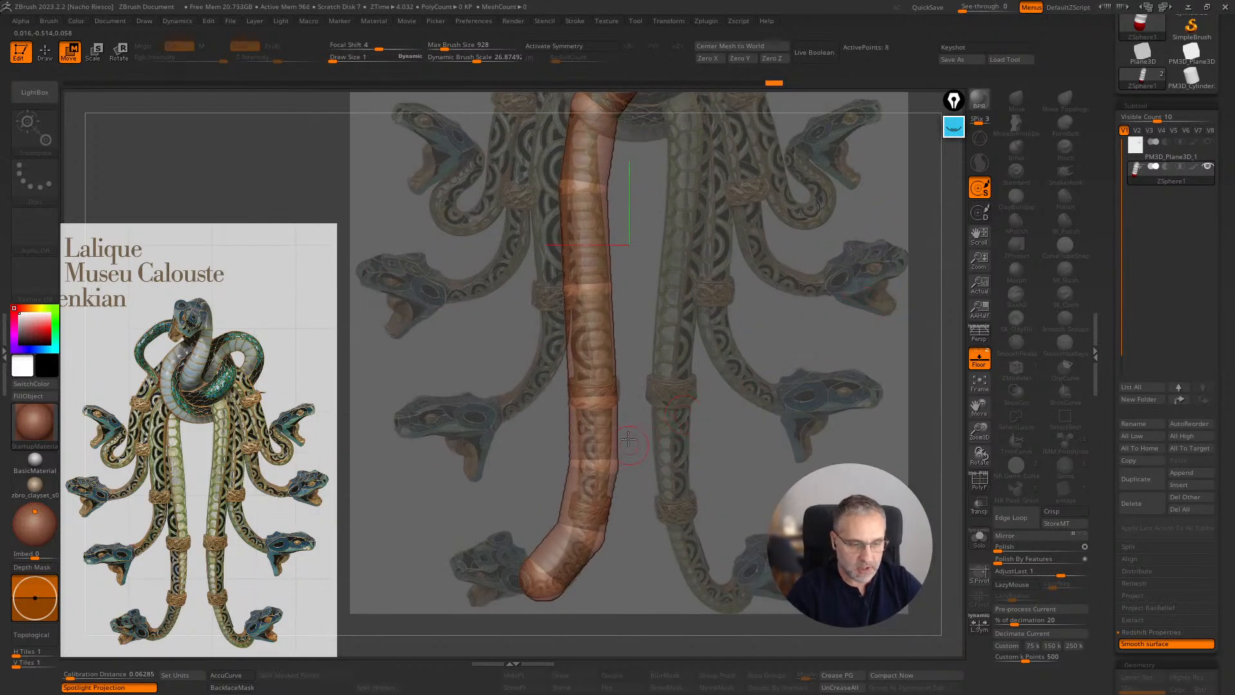
# - Scale down the joint near the lower rope binding with the floor reference temporarily hidden
pyautogui.keyDown('alt'); pyautogui.moveTo(629, 444); pyautogui.dragTo(638, 365, button='right'); pyautogui.keyUp('alt')
pyautogui.press('e')
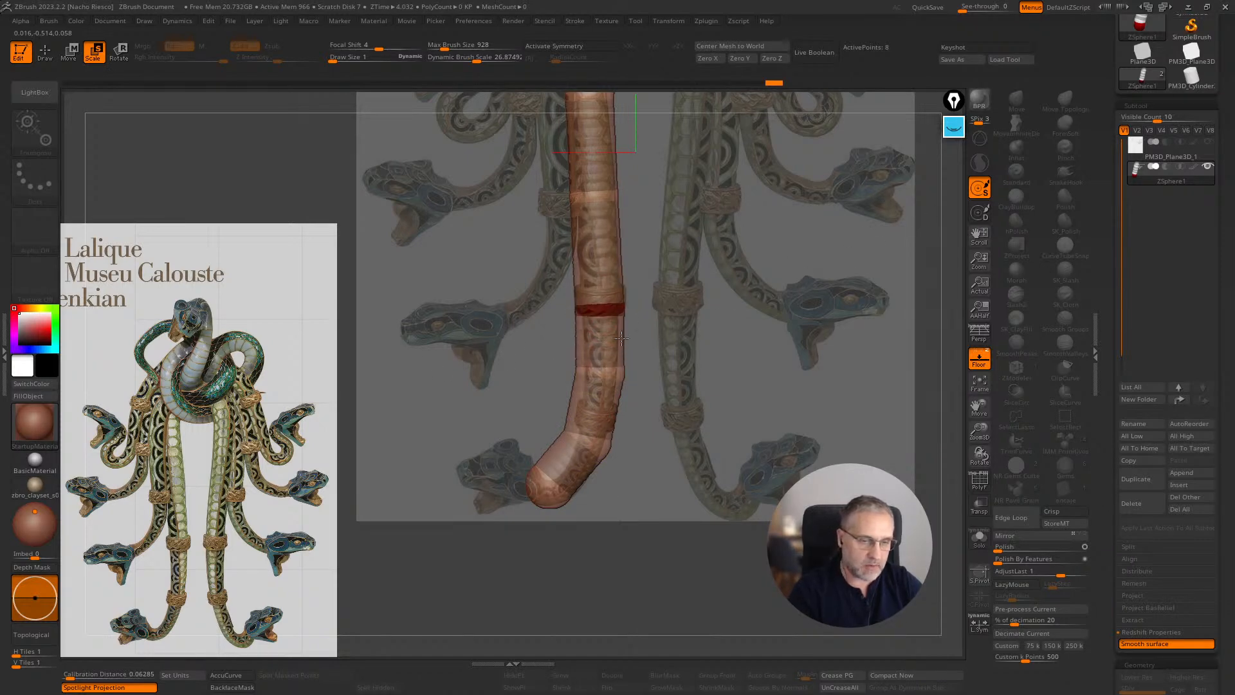
pyautogui.keyDown('ctrl'); pyautogui.moveTo(601, 308); pyautogui.dragTo(601, 349, button='right'); pyautogui.keyUp('ctrl')
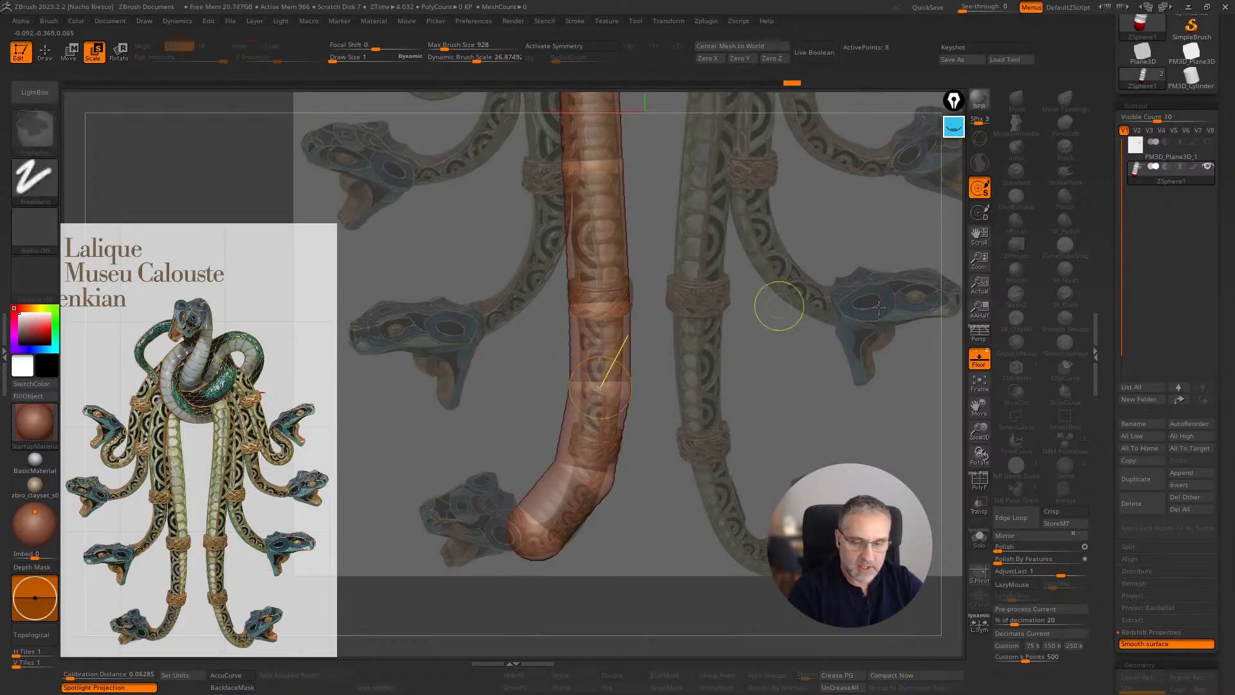
pyautogui.click(980, 361)
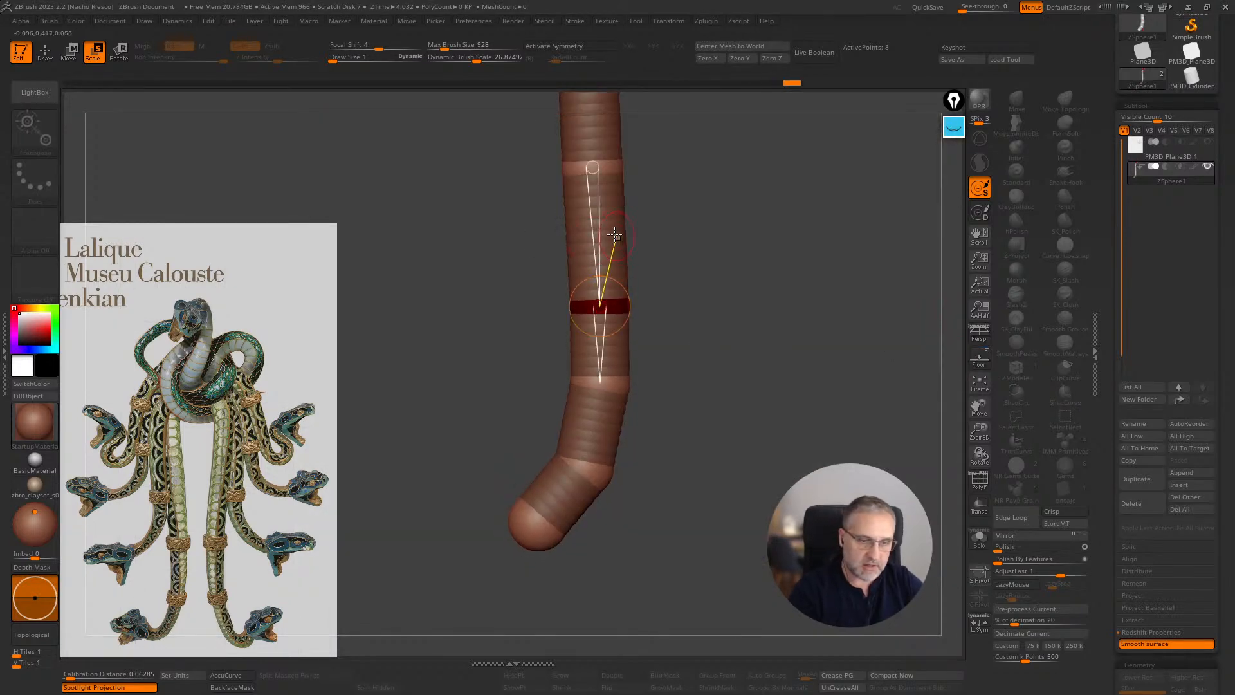
pyautogui.moveTo(549, 212)
pyautogui.mouseDown()
pyautogui.moveTo(529, 213)
pyautogui.moveTo(588, 215)
pyautogui.mouseUp()
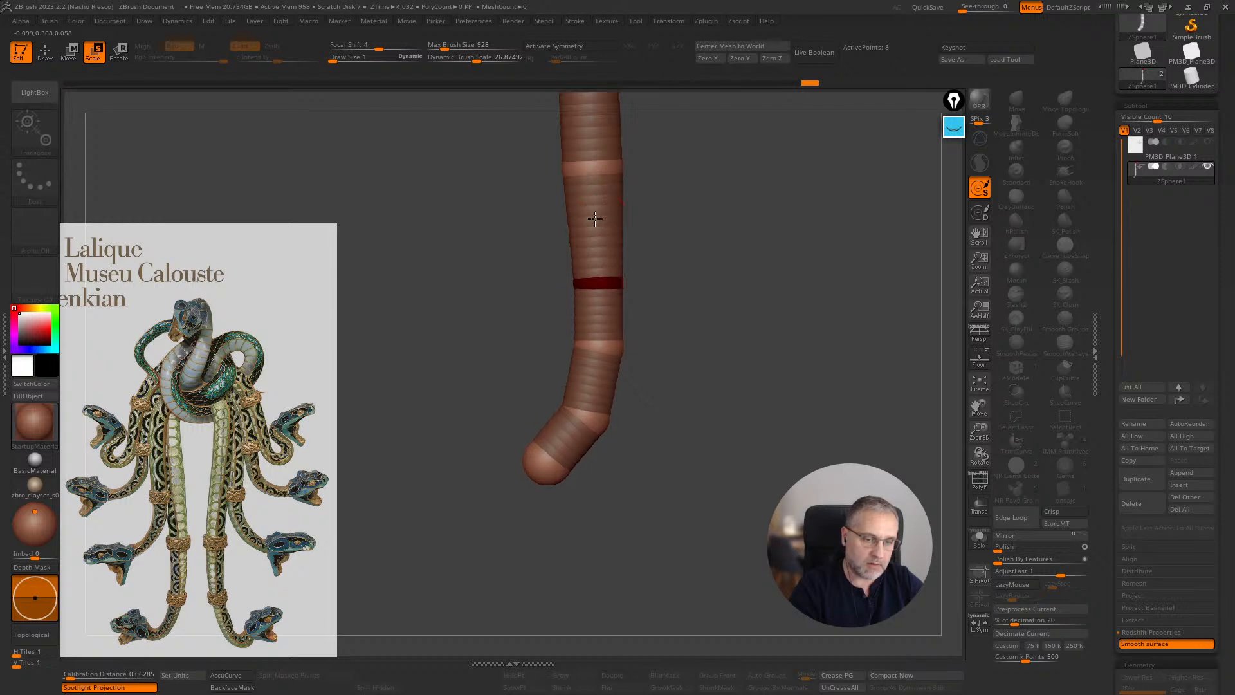
pyautogui.click(987, 360)
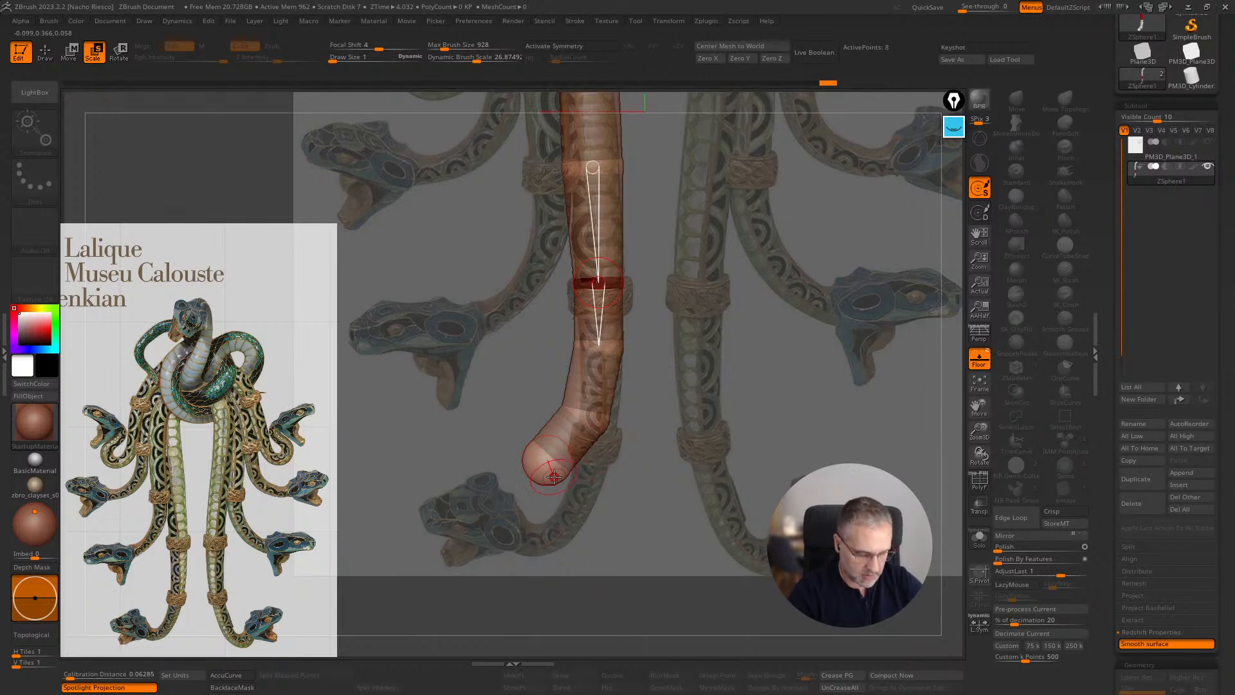
# - Reposition the lower joints so the shortened chain follows the strand and its bend toward the lowest left snake head
pyautogui.press('w')
pyautogui.moveTo(554, 476); pyautogui.dragTo(526, 512)
pyautogui.moveTo(595, 480); pyautogui.dragTo(591, 485)
pyautogui.moveTo(599, 347); pyautogui.dragTo(603, 401)
pyautogui.moveTo(601, 283); pyautogui.dragTo(602, 270)
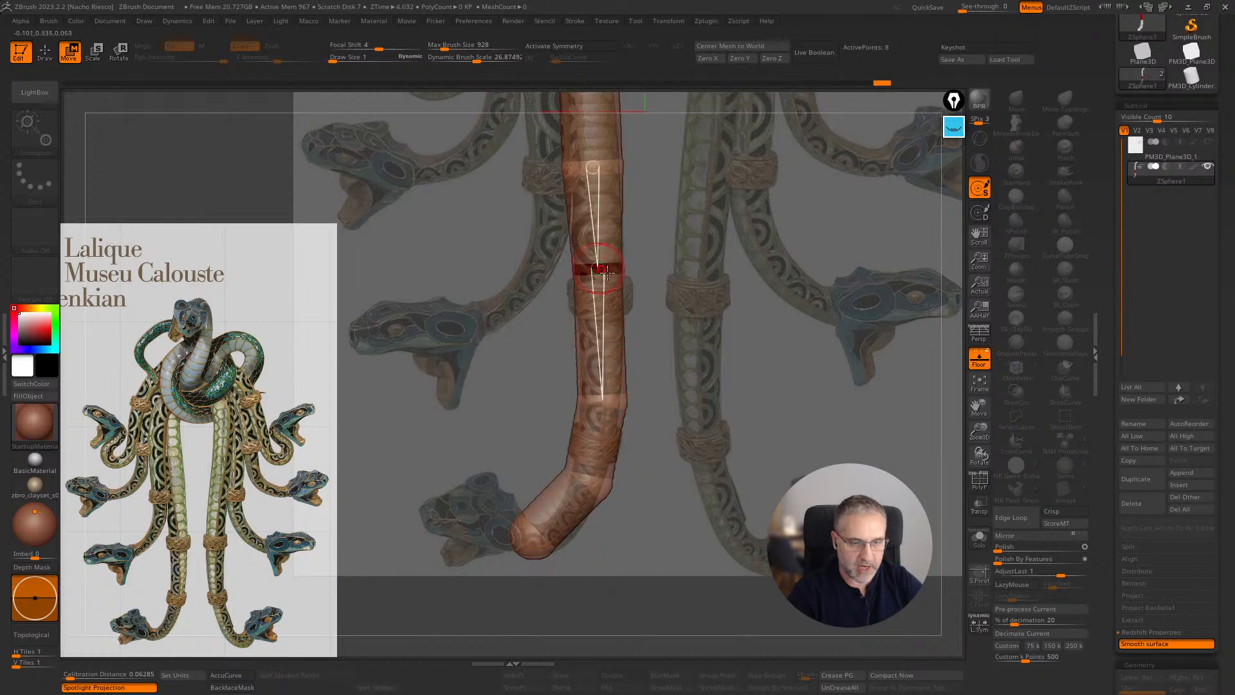
pyautogui.moveTo(534, 533); pyautogui.dragTo(529, 528)
pyautogui.moveTo(588, 484); pyautogui.dragTo(585, 488)
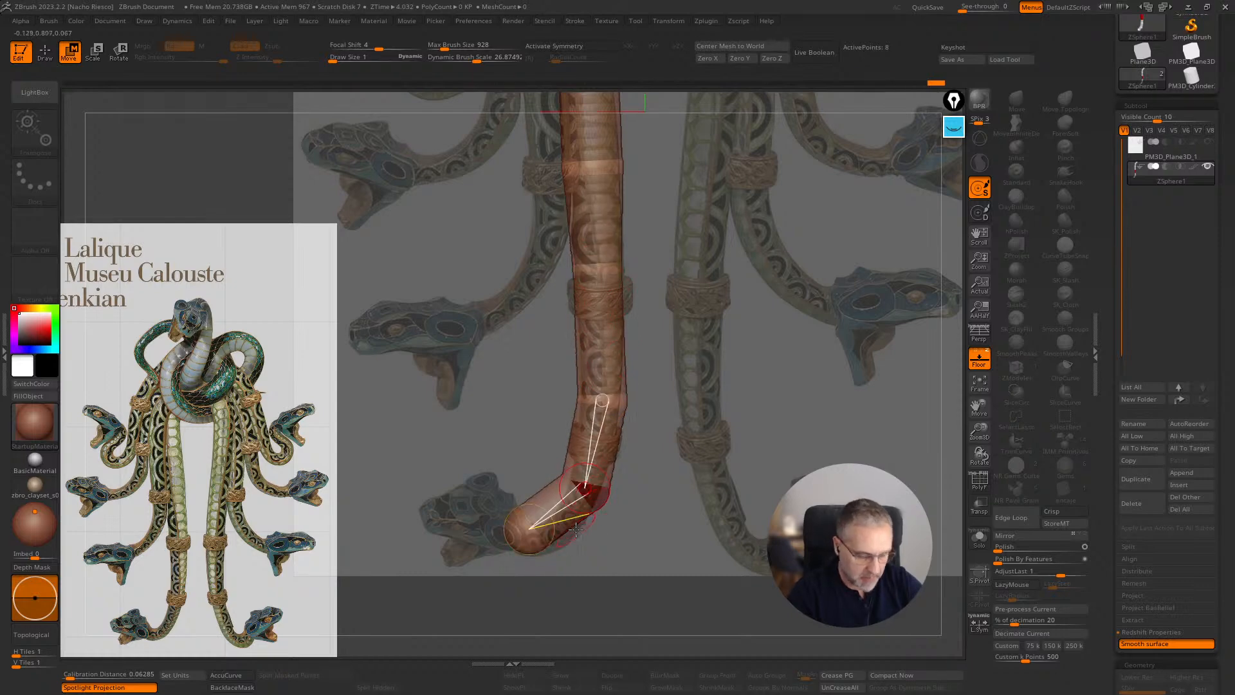
# - Insert two more ZSpheres at the chain's lower end and move the joints to round the curl toward the snake head
pyautogui.press('q')
pyautogui.press('w')
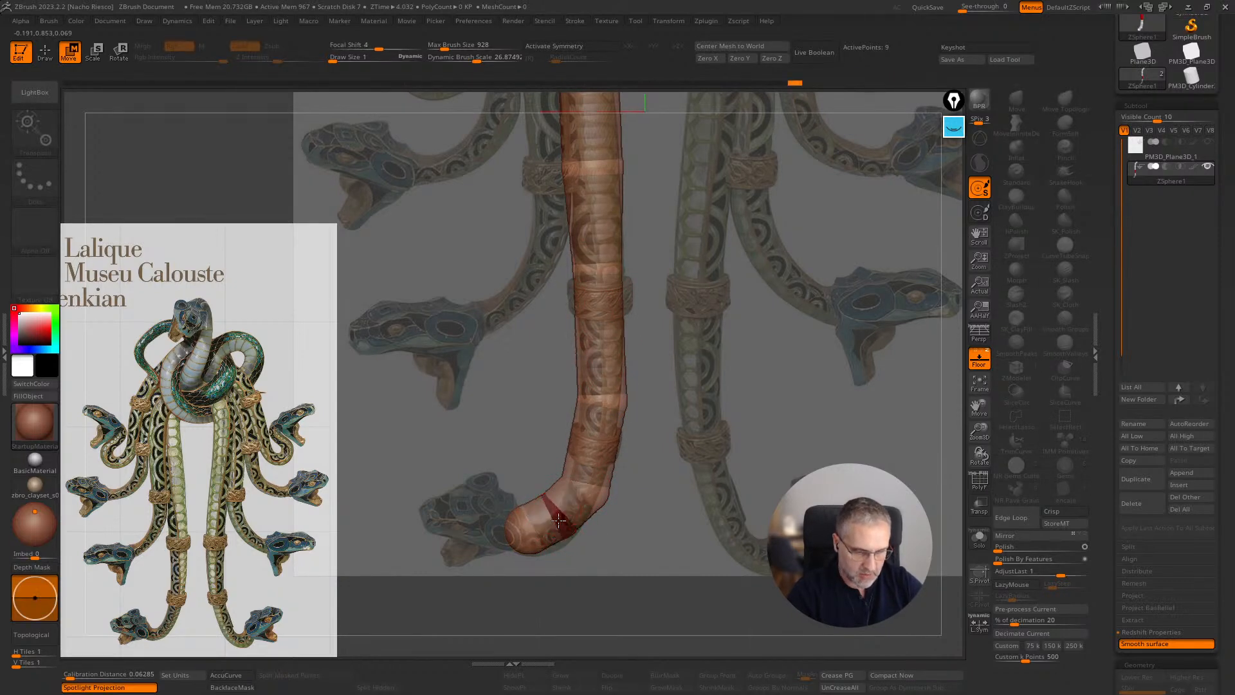
pyautogui.moveTo(519, 535); pyautogui.dragTo(526, 524)
pyautogui.press('q')
pyautogui.click(535, 537)
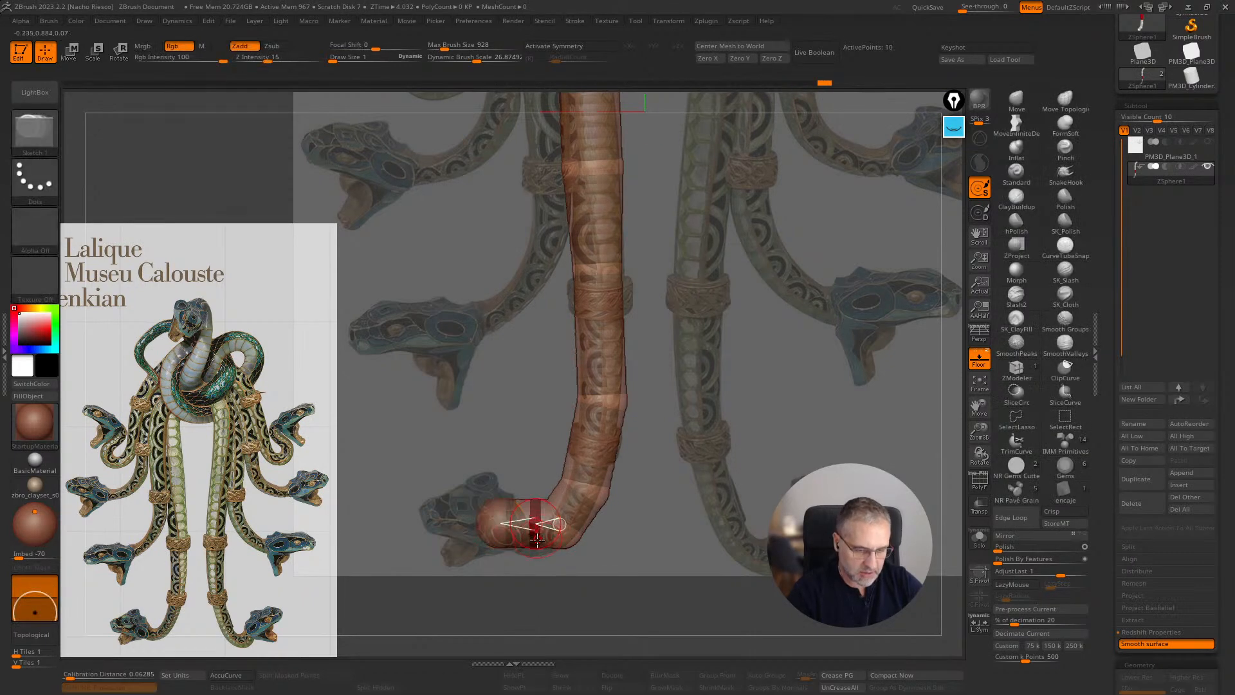
pyautogui.press('w')
pyautogui.moveTo(534, 531)
pyautogui.mouseDown()
pyautogui.moveTo(527, 521)
pyautogui.moveTo(565, 528)
pyautogui.moveTo(608, 472)
pyautogui.mouseUp()
pyautogui.moveTo(607, 403); pyautogui.dragTo(608, 398)
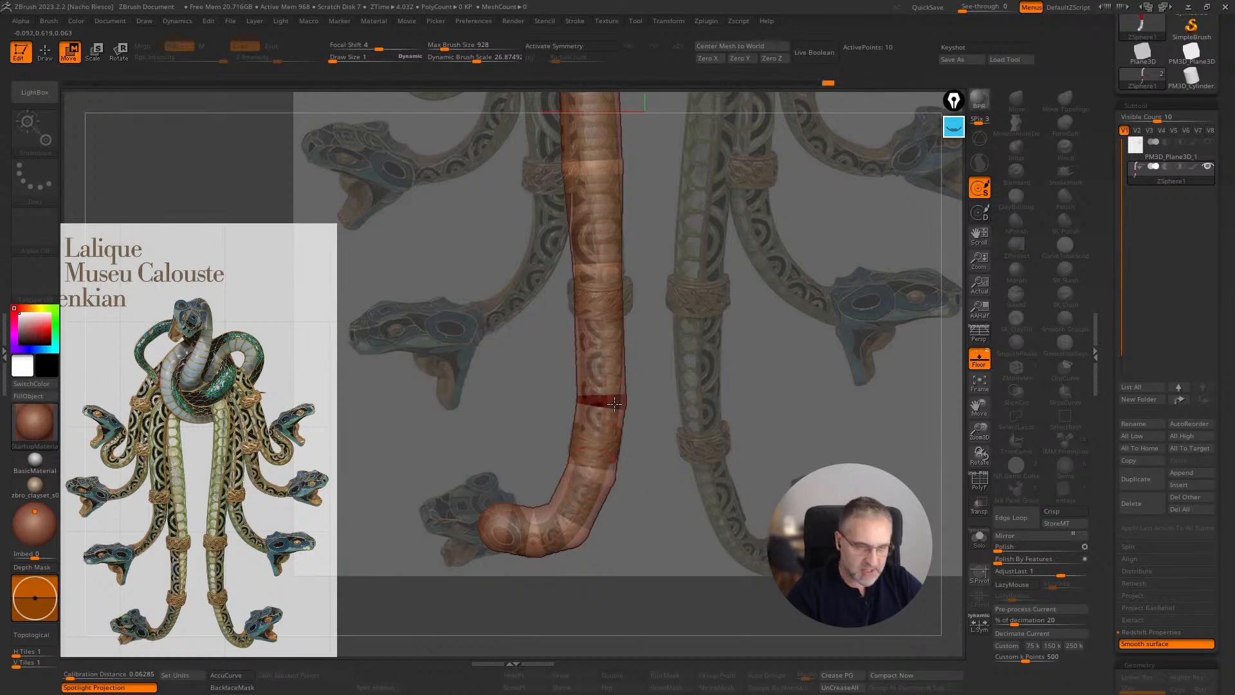
# - Try scaling down joints on the strand and at its curled end, and undo those changes
pyautogui.keyDown('ctrl'); pyautogui.moveTo(961, 396); pyautogui.dragTo(954, 348, button='right'); pyautogui.keyUp('ctrl')
pyautogui.moveTo(940, 362); pyautogui.dragTo(876, 398)
pyautogui.keyDown('ctrl'); pyautogui.moveTo(911, 360); pyautogui.dragTo(876, 396, button='right'); pyautogui.keyUp('ctrl')
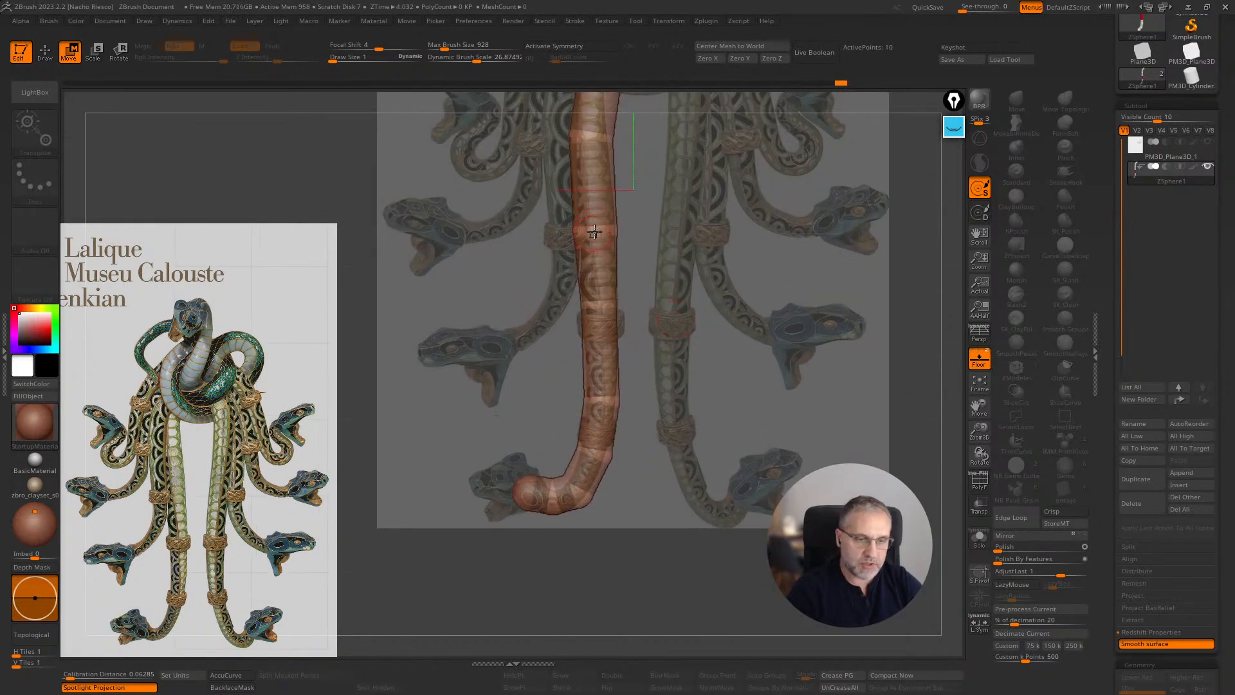
pyautogui.press('e')
pyautogui.moveTo(601, 228); pyautogui.dragTo(571, 227)
pyautogui.keyDown('alt'); pyautogui.moveTo(650, 580); pyautogui.dragTo(629, 519, button='right'); pyautogui.keyUp('alt')
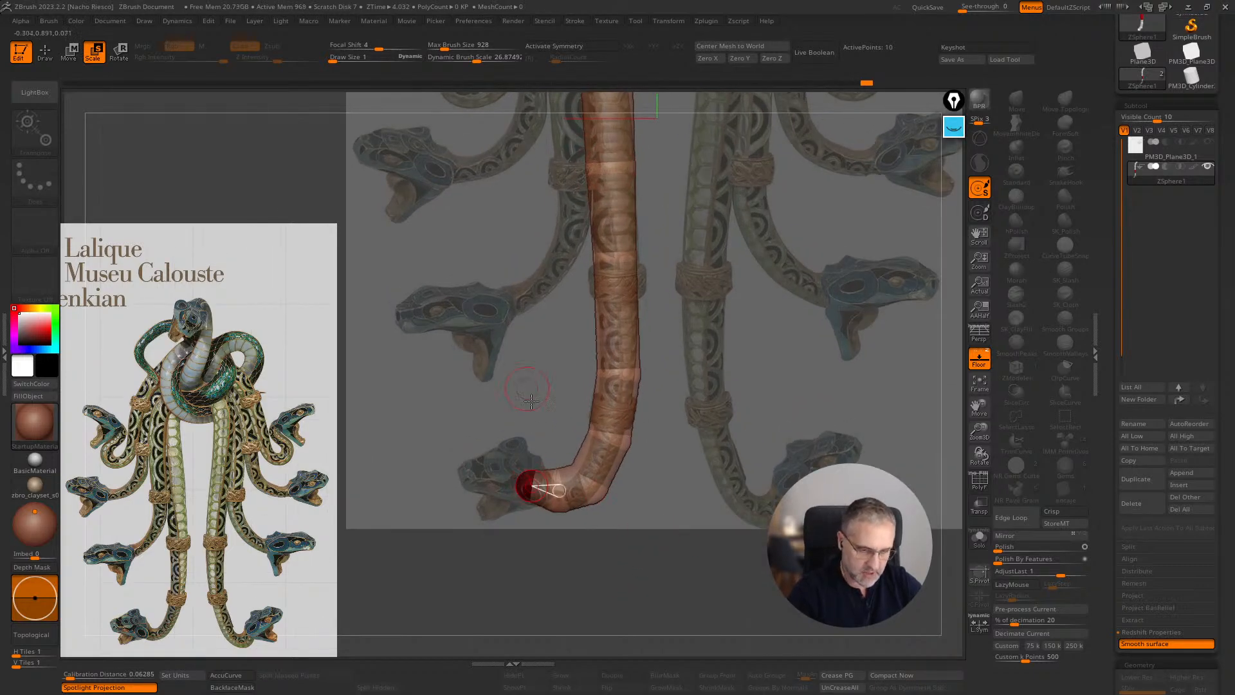
pyautogui.moveTo(584, 482); pyautogui.dragTo(597, 421)
pyautogui.hotkey('ctrl', 'z')
pyautogui.hotkey('ctrl', 'z')
pyautogui.hotkey('ctrl', 'z')
pyautogui.hotkey('ctrl', 'z')
pyautogui.hotkey('ctrl', 'z')
pyautogui.hotkey('ctrl', 'z')
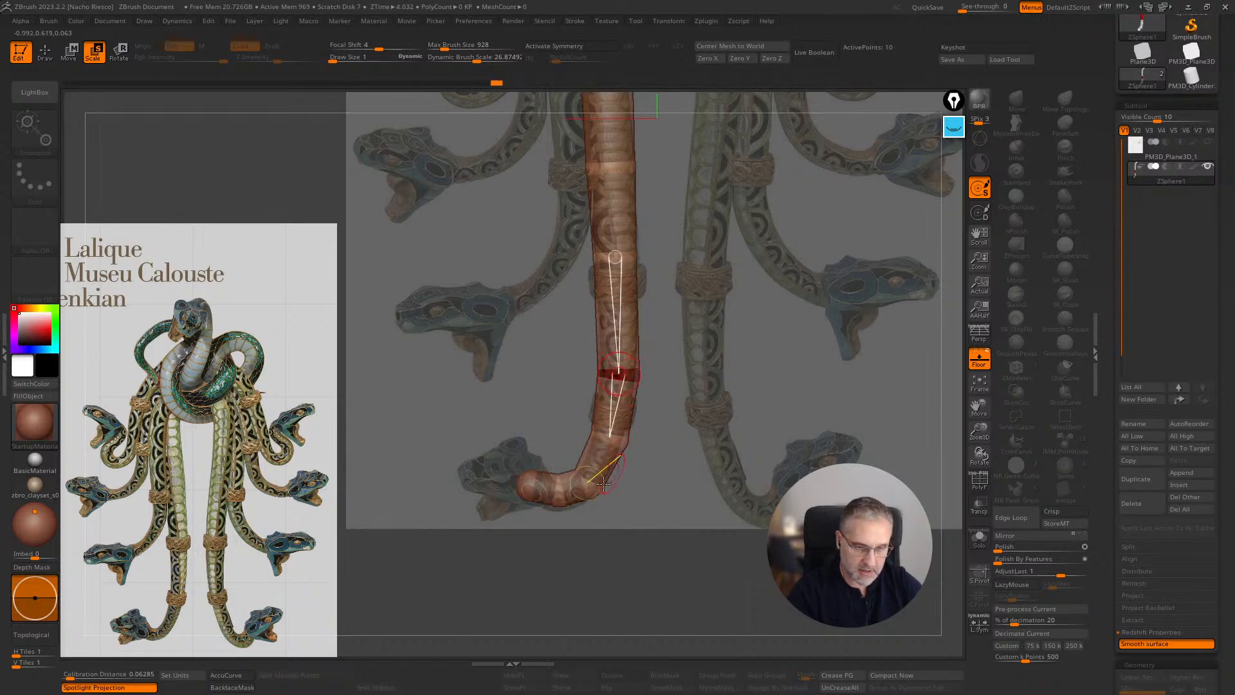
# - Frame the whole ZSphere chain over the reference and save the tool to disk
pyautogui.press('w')
pyautogui.moveTo(563, 495); pyautogui.dragTo(708, 601)
pyautogui.moveTo(1105, 139); pyautogui.dragTo(1103, 299)
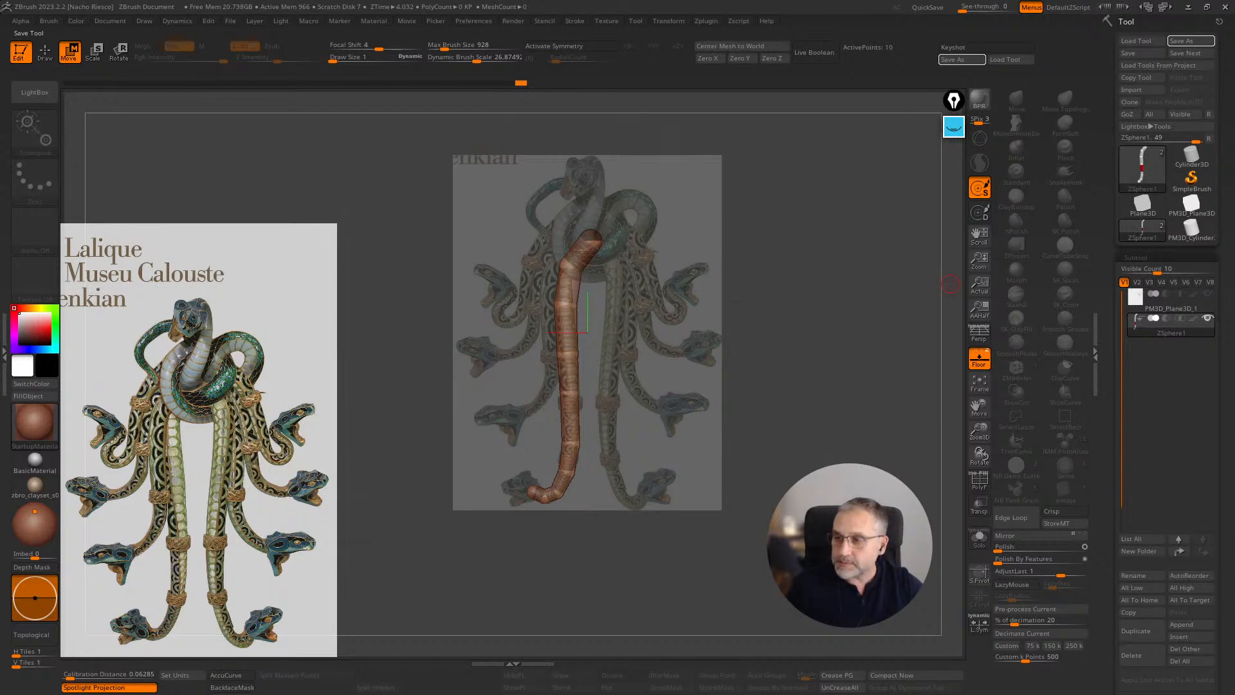
pyautogui.click(1129, 53)
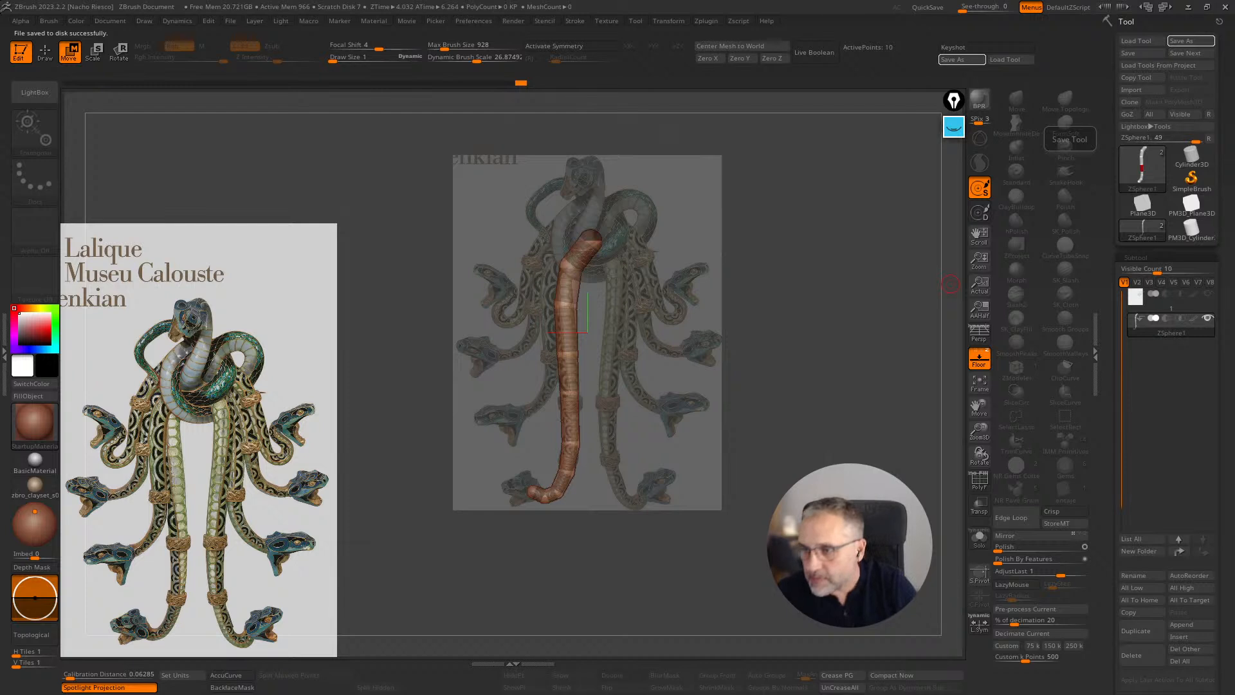
# - Adjust the scale of the chain's top end and upper joints to match the thickness of the left body strand
pyautogui.keyDown('alt'); pyautogui.moveTo(808, 407); pyautogui.dragTo(712, 376); pyautogui.keyUp('alt')
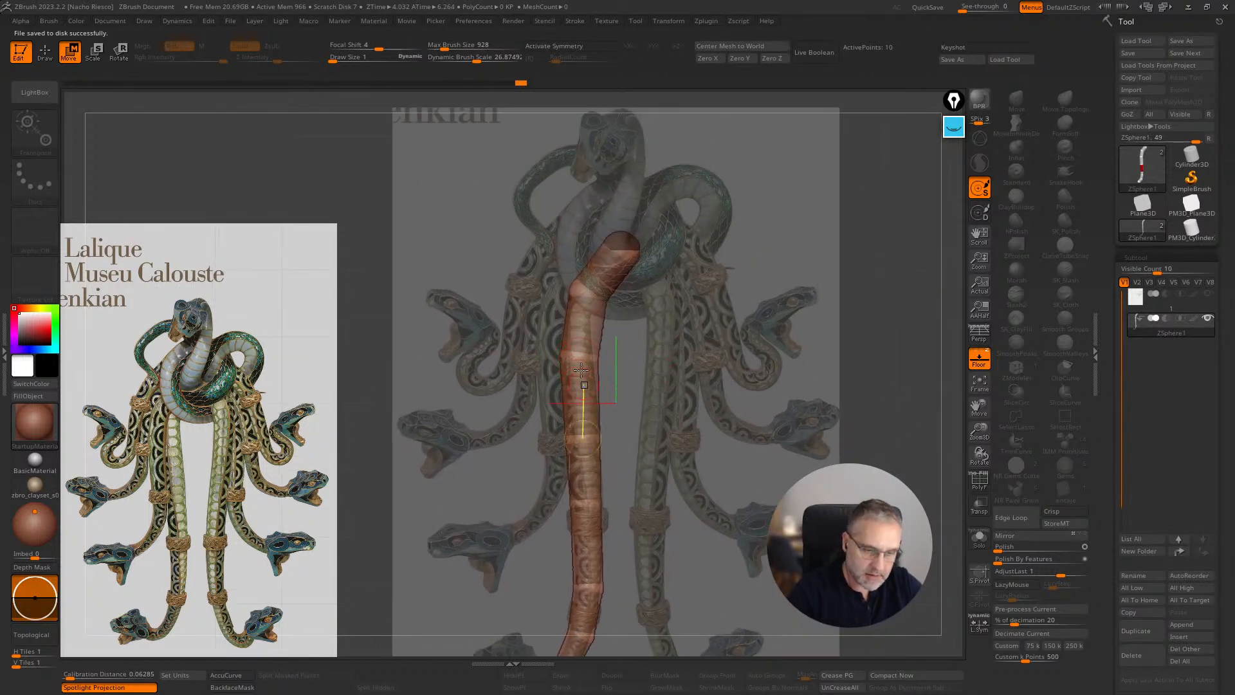
pyautogui.press('e')
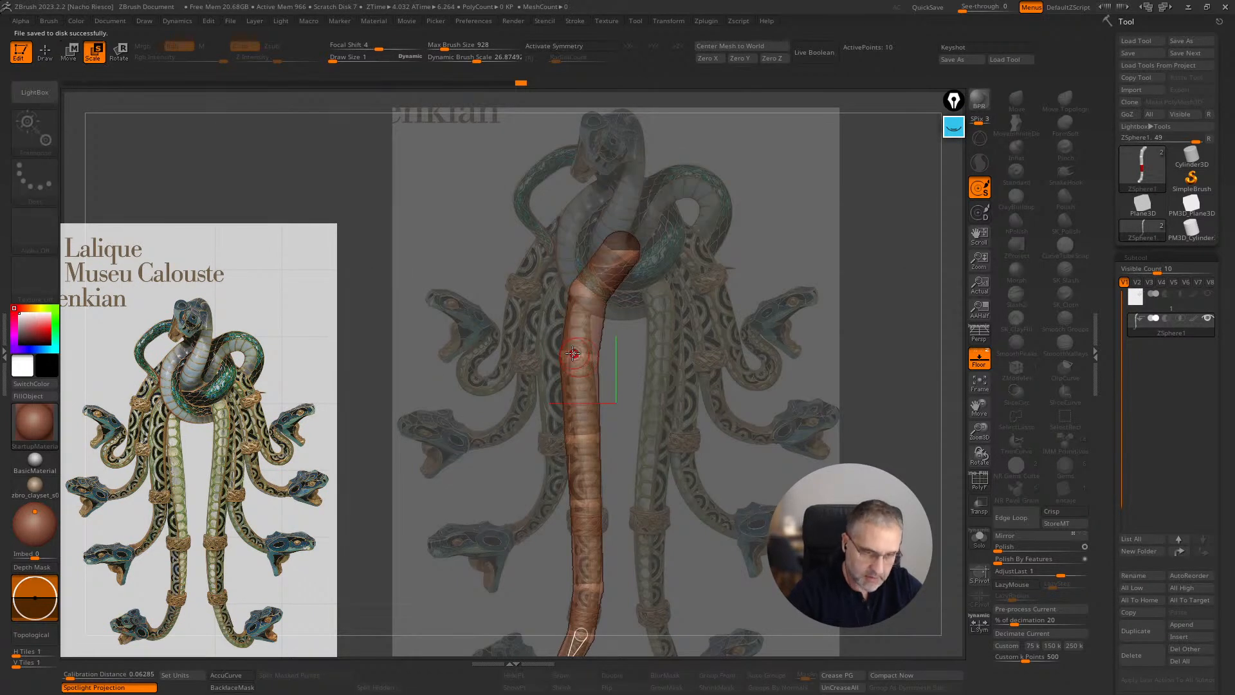
pyautogui.moveTo(621, 248); pyautogui.dragTo(598, 207)
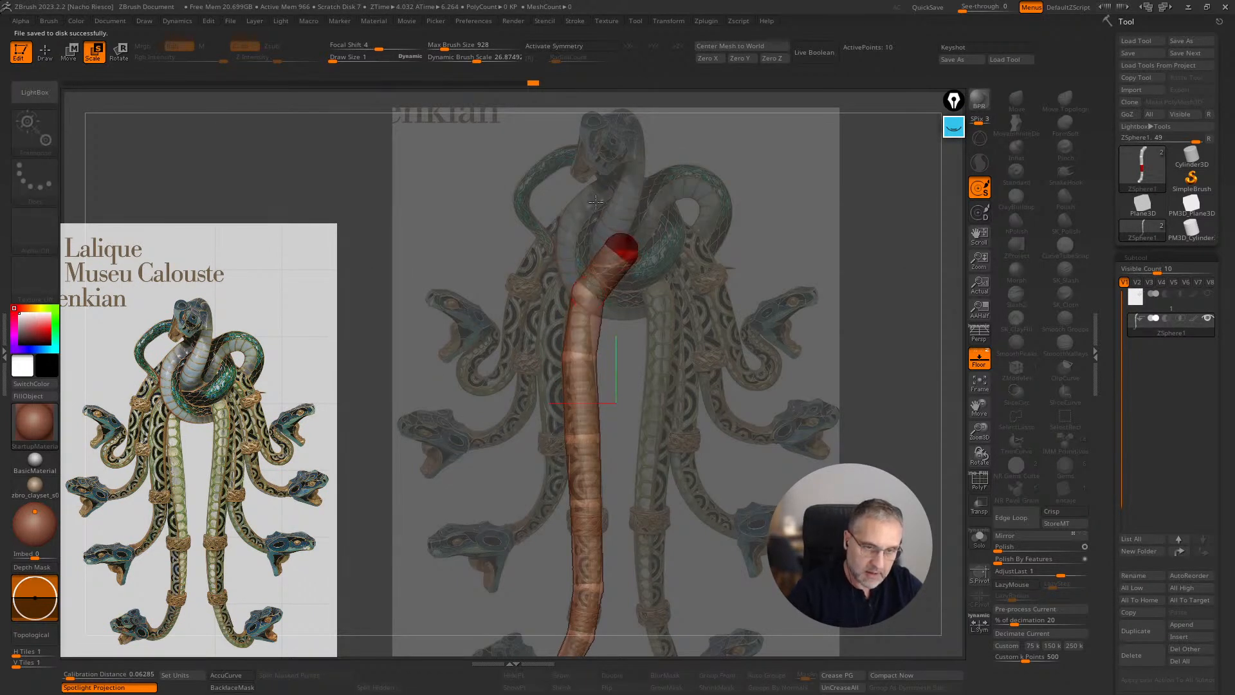
pyautogui.click(579, 357)
pyautogui.click(581, 438)
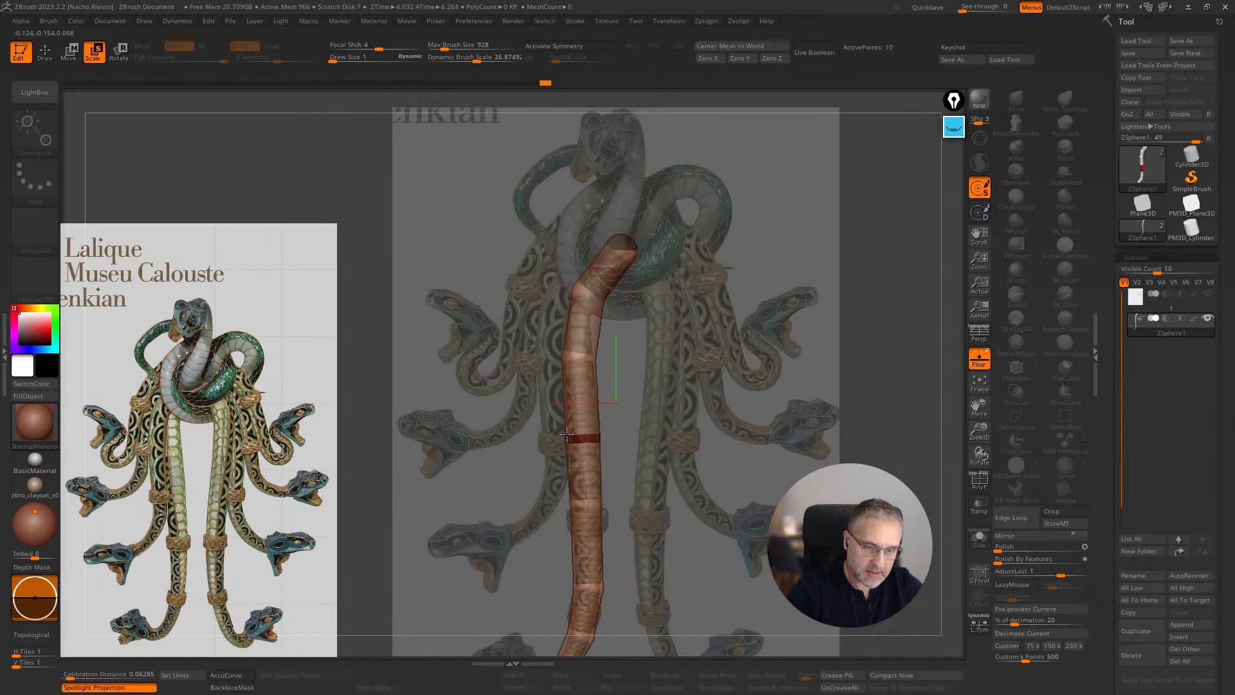
pyautogui.click(572, 362)
pyautogui.press('q')
pyautogui.keyDown('alt'); pyautogui.moveTo(869, 501); pyautogui.dragTo(860, 402); pyautogui.keyUp('alt')
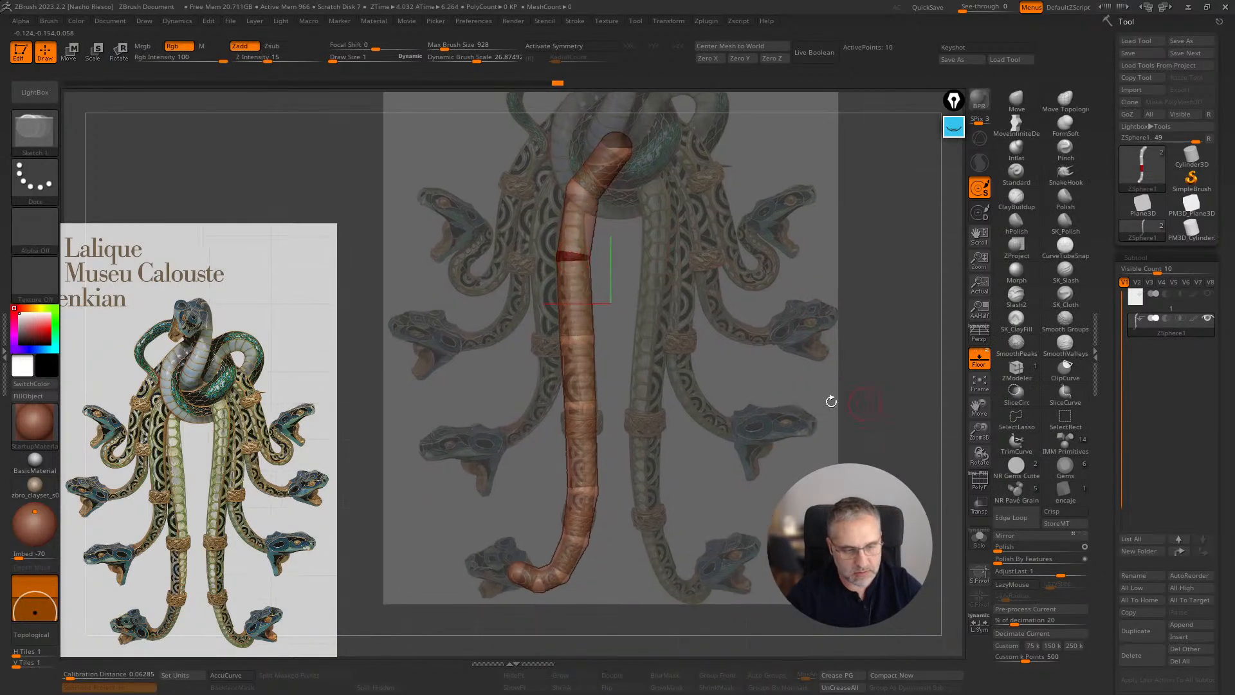
pyautogui.keyDown('alt'); pyautogui.click(579, 341); pyautogui.keyUp('alt')
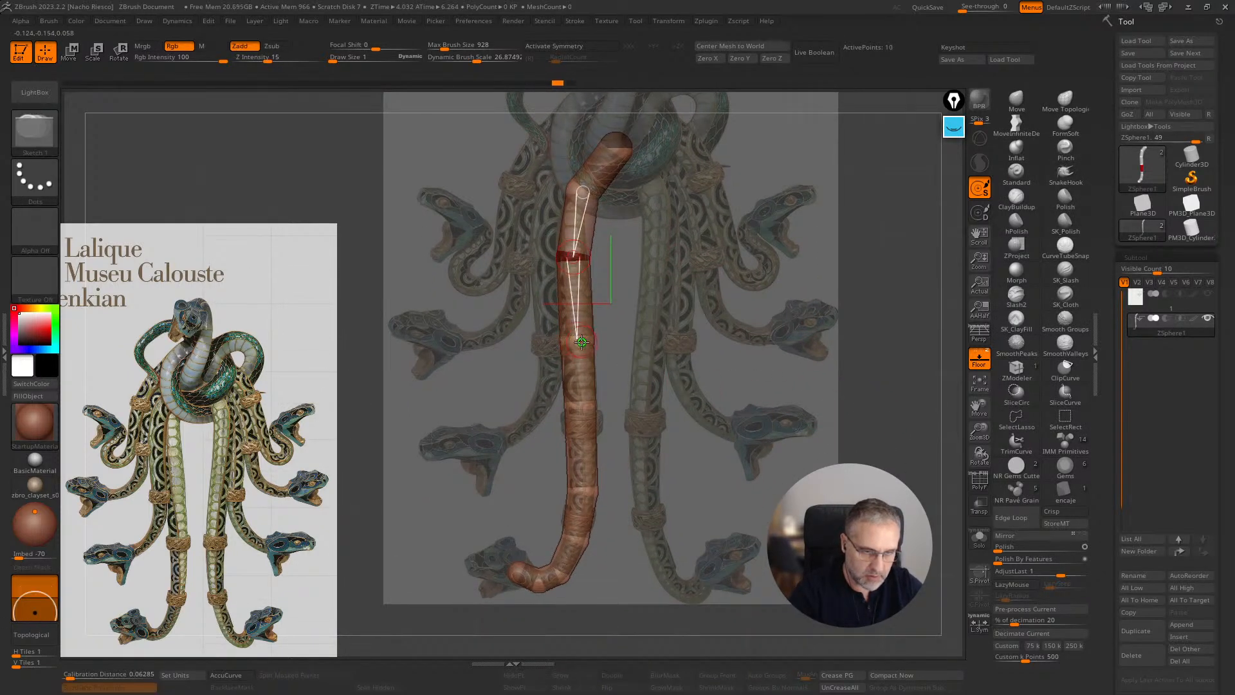
pyautogui.press('e')
pyautogui.click(571, 339)
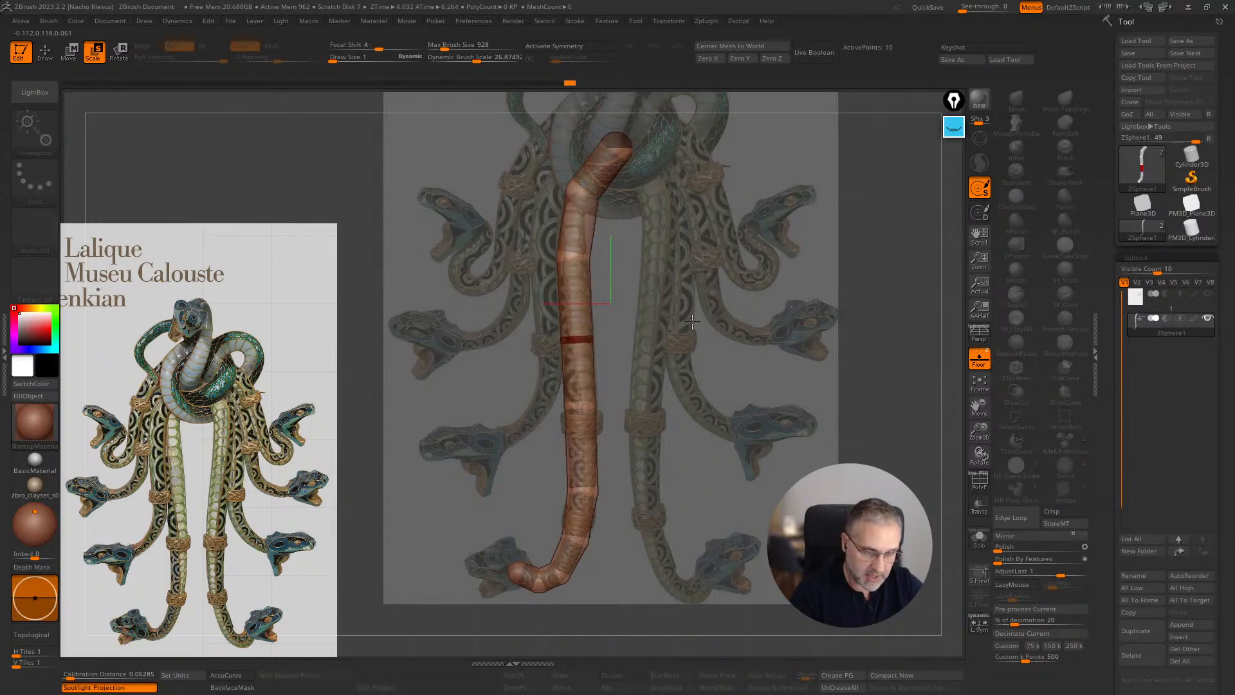
# - Duplicate the ZSphere chain subtool and select the copy for the neighboring strand
pyautogui.press('q')
pyautogui.keyDown('ctrl'); pyautogui.moveTo(887, 469); pyautogui.dragTo(898, 447, button='right'); pyautogui.keyUp('ctrl')
pyautogui.moveTo(899, 447)
pyautogui.keyDown('shift'); pyautogui.mouseDown()
pyautogui.moveTo(952, 464)
pyautogui.moveTo(913, 450)
pyautogui.moveTo(909, 390)
pyautogui.mouseUp(); pyautogui.keyUp('shift')
pyautogui.moveTo(1111, 480); pyautogui.dragTo(1111, 225)
pyautogui.click(1135, 376)
pyautogui.keyDown('alt'); pyautogui.moveTo(888, 410); pyautogui.dragTo(835, 438); pyautogui.keyUp('alt')
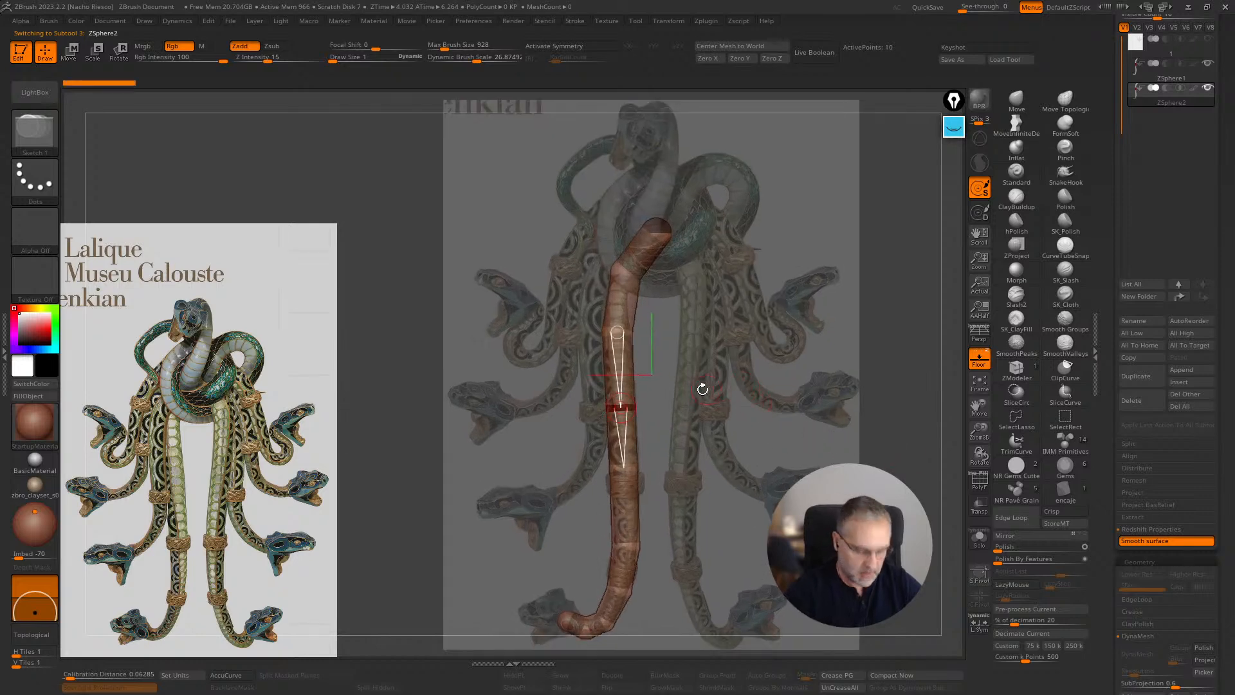
# - Rotate the duplicated chain's joints to swing its lower part outward toward the second-lowest left snake head, and isolate it with Solo
pyautogui.press('r')
pyautogui.moveTo(619, 302); pyautogui.dragTo(524, 539)
pyautogui.moveTo(604, 299)
pyautogui.mouseDown()
pyautogui.moveTo(635, 299)
pyautogui.moveTo(621, 283)
pyautogui.moveTo(624, 300)
pyautogui.moveTo(611, 293)
pyautogui.mouseUp()
pyautogui.click(979, 537)
pyautogui.hotkey('ctrl', 'z')
pyautogui.hotkey('ctrl', 'z')
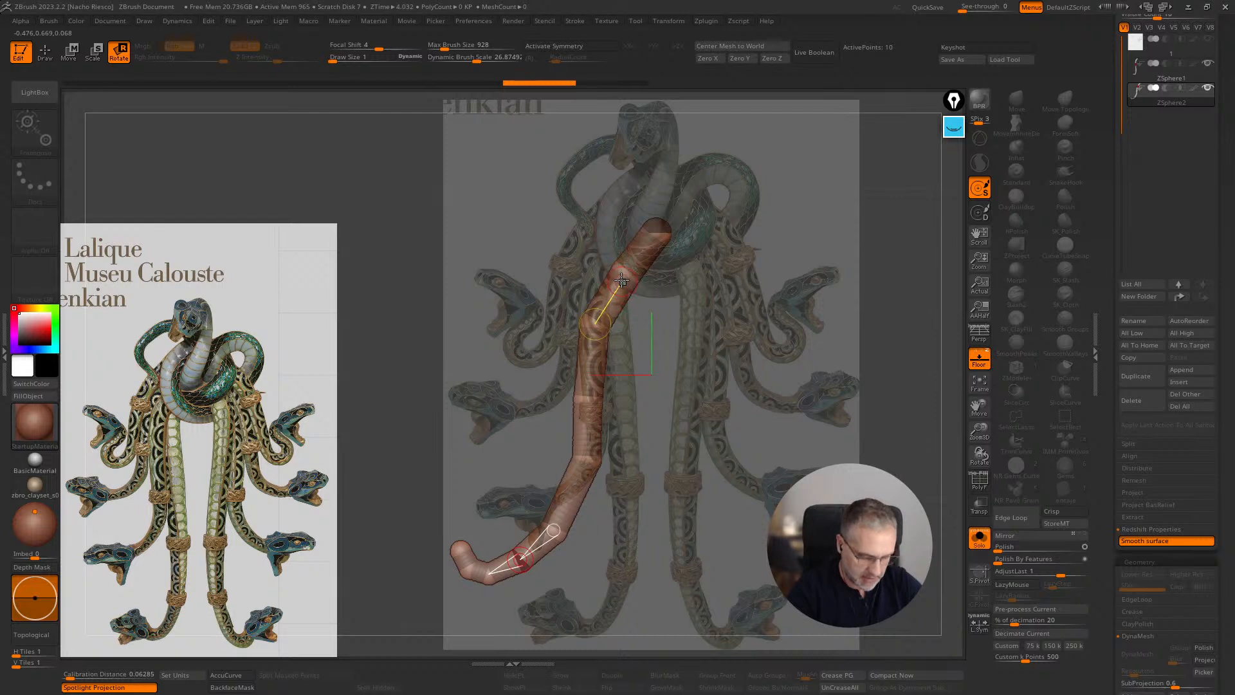
# - Move the duplicated chain's upper, middle and lower joints so its body follows the strand leading to the second-lowest left snake head
pyautogui.press('w')
pyautogui.moveTo(622, 273); pyautogui.dragTo(603, 263)
pyautogui.moveTo(657, 233); pyautogui.dragTo(647, 220)
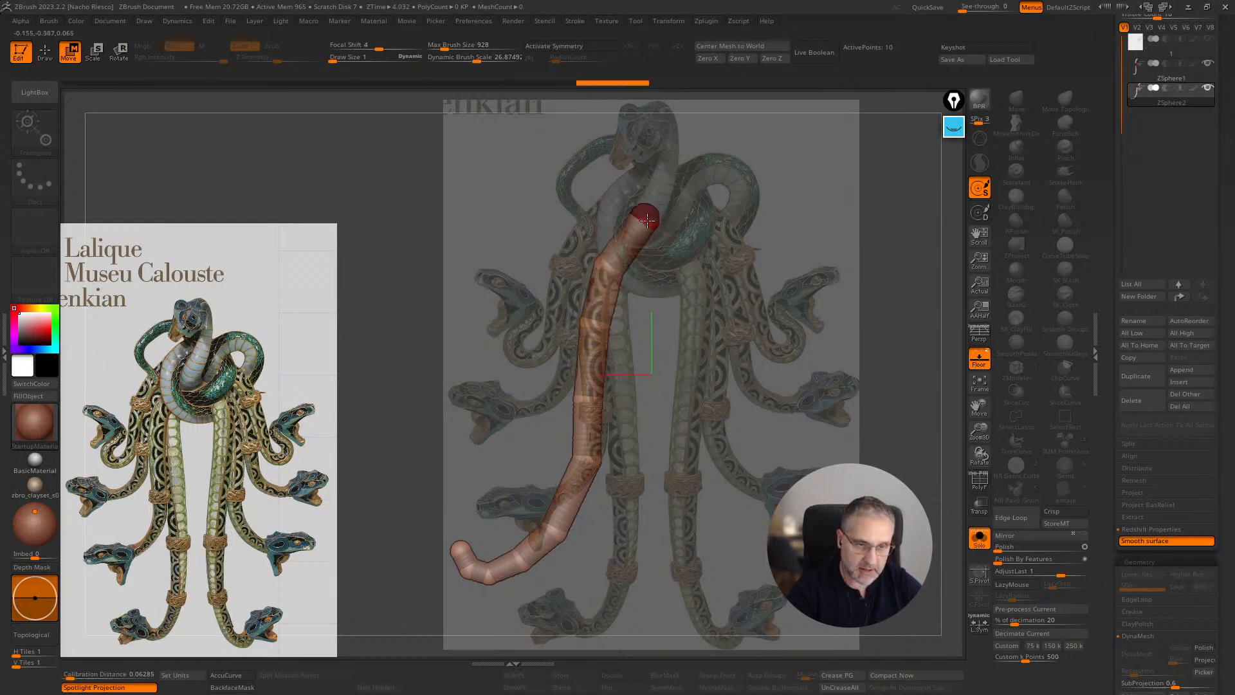
pyautogui.moveTo(590, 401); pyautogui.dragTo(599, 400)
pyautogui.moveTo(591, 321); pyautogui.dragTo(593, 322)
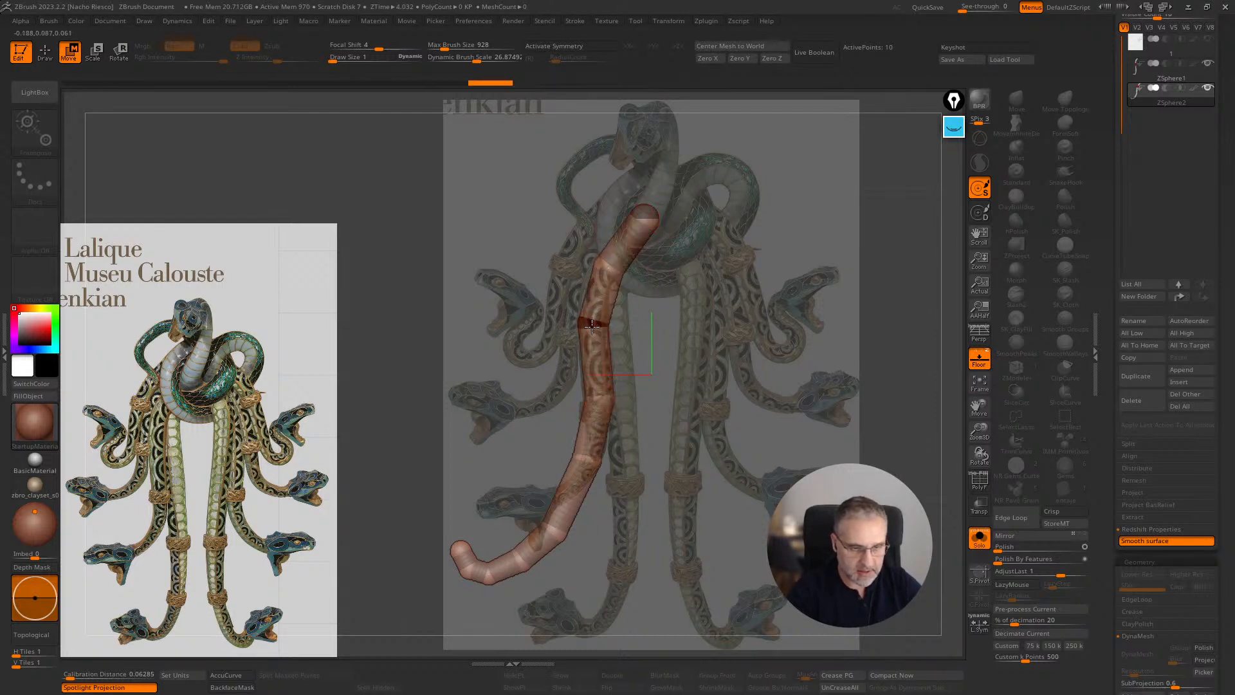
pyautogui.moveTo(586, 455); pyautogui.dragTo(590, 457)
pyautogui.moveTo(567, 537); pyautogui.dragTo(566, 503)
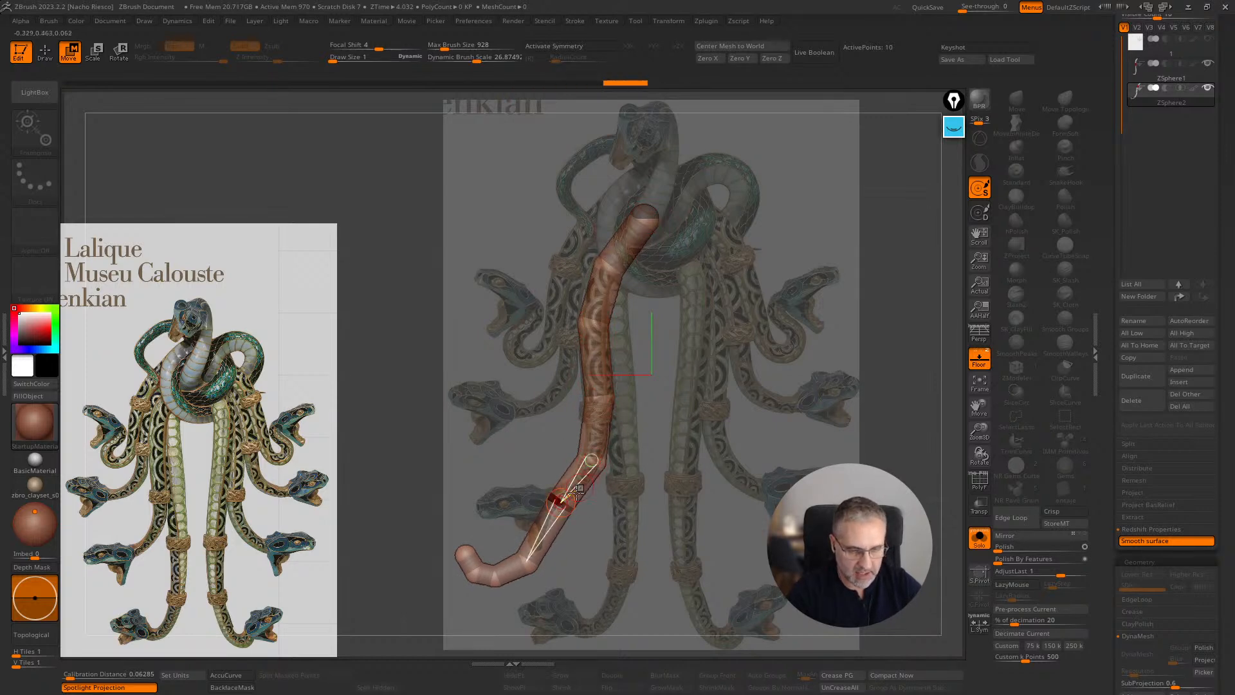
# - Delete the surplus ZSpheres at the chain's lower end so it stops at the second-lowest left snake head
pyautogui.press('q')
pyautogui.keyDown('alt'); pyautogui.moveTo(932, 401); pyautogui.dragTo(929, 335); pyautogui.keyUp('alt')
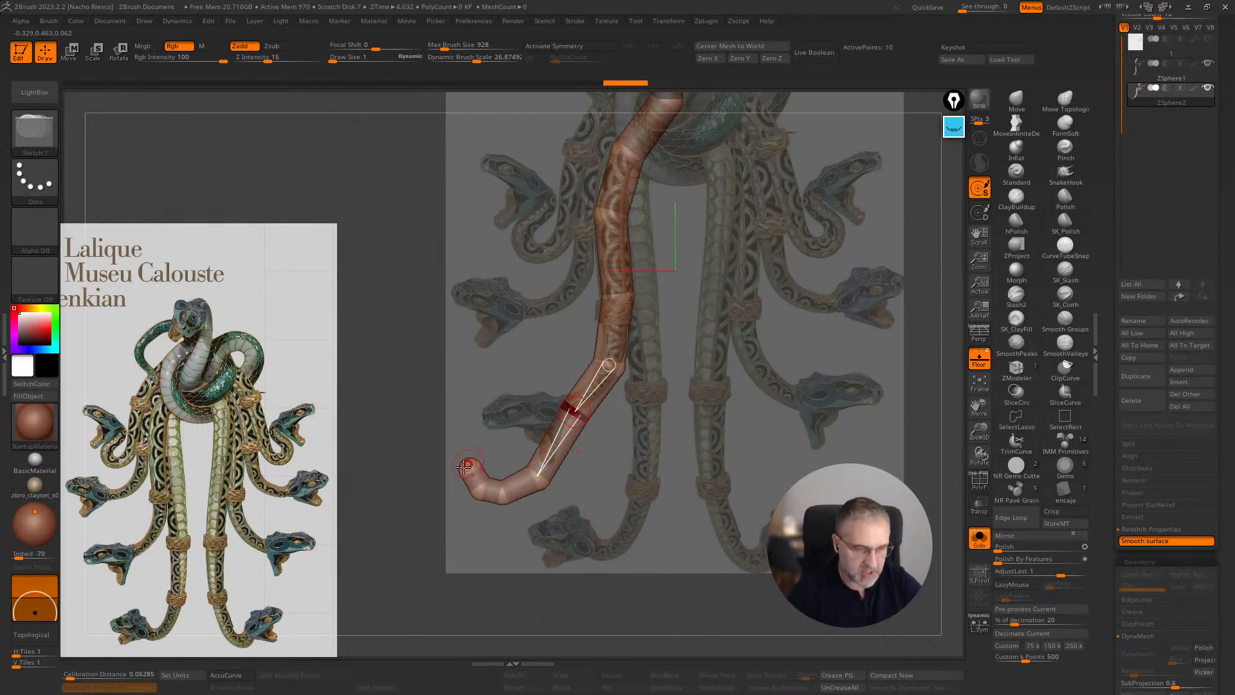
pyautogui.keyDown('alt'); pyautogui.click(468, 464); pyautogui.keyUp('alt')
pyautogui.keyDown('alt'); pyautogui.click(537, 481); pyautogui.keyUp('alt')
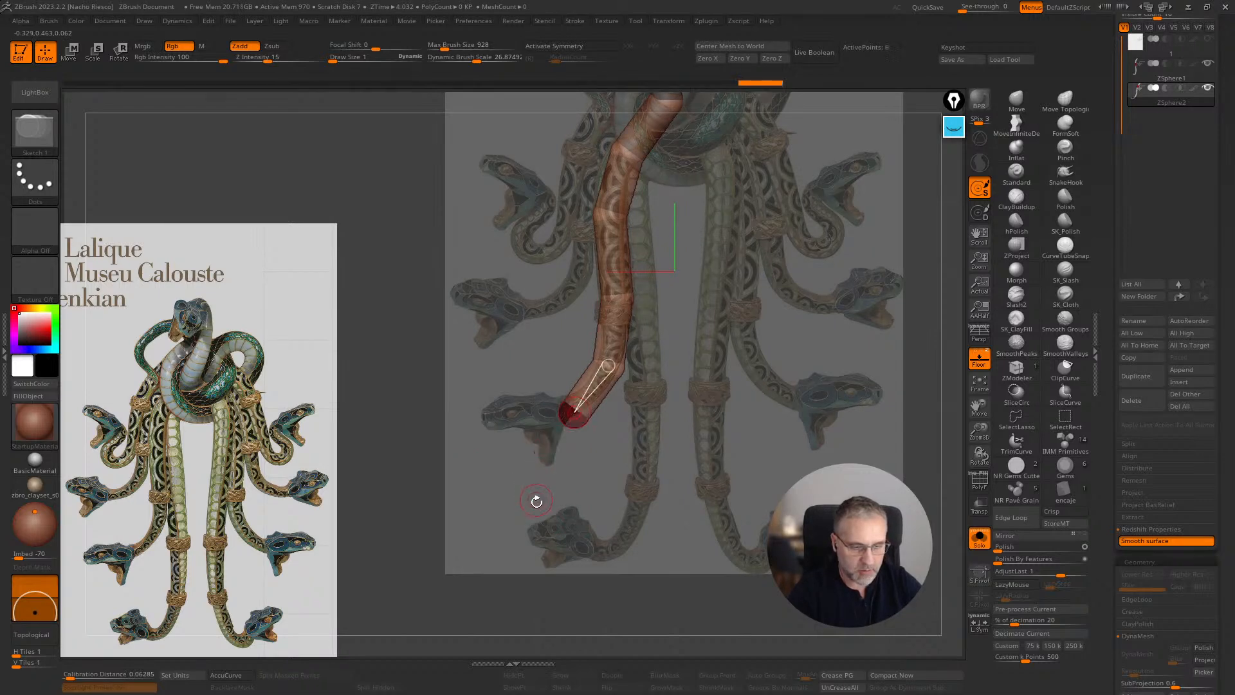
# - Scale the chain's end ZSphere and lower joints to match the thickness of the strand in the reference
pyautogui.press('e')
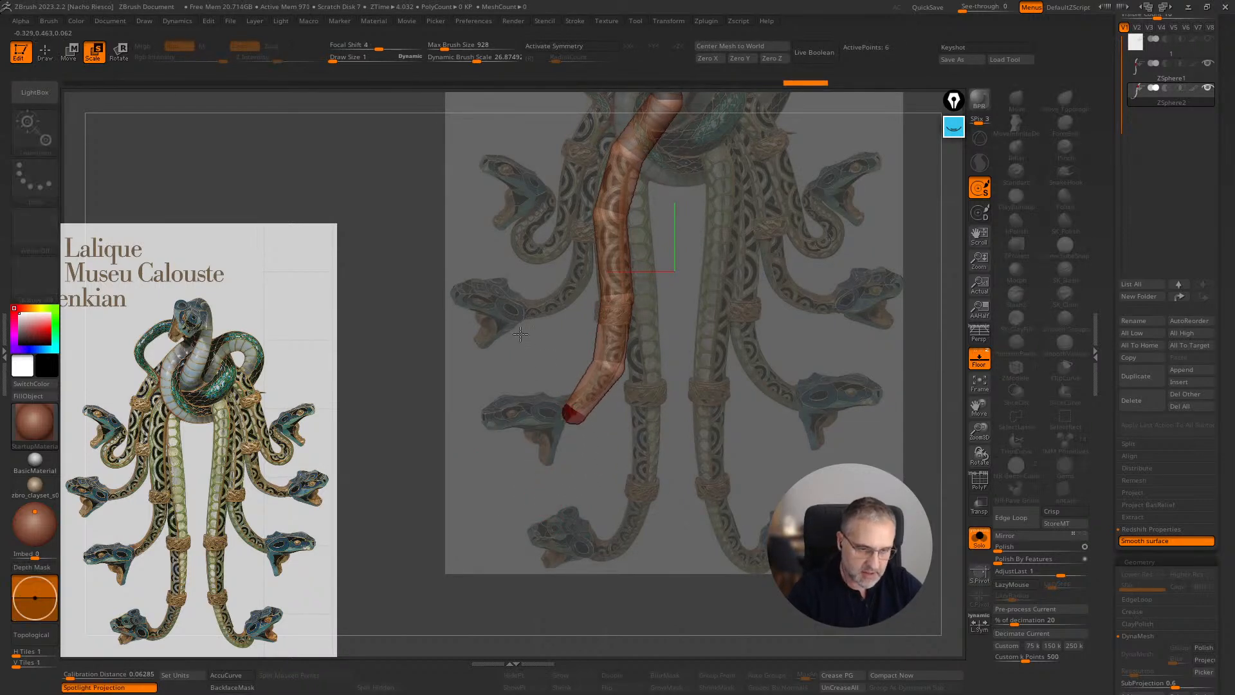
pyautogui.moveTo(525, 343); pyautogui.dragTo(527, 332)
pyautogui.moveTo(608, 366); pyautogui.dragTo(576, 279)
pyautogui.keyDown('ctrl'); pyautogui.moveTo(902, 344); pyautogui.dragTo(750, 512, button='right'); pyautogui.keyUp('ctrl')
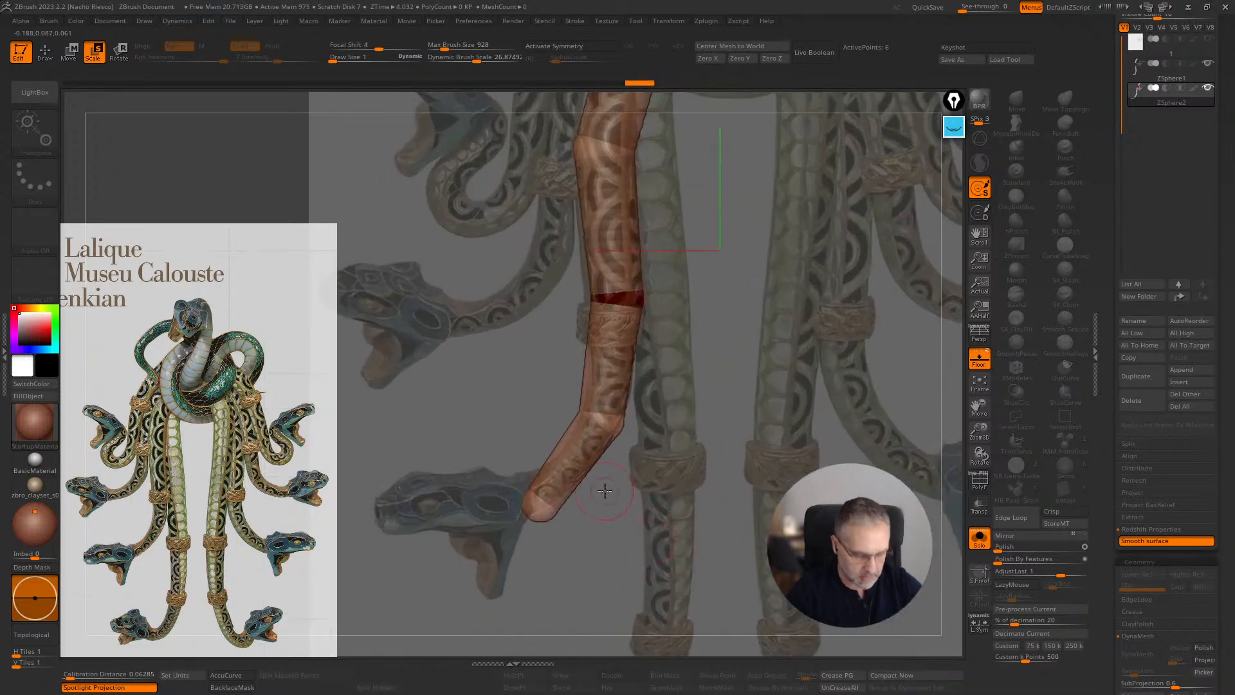
# - Insert a ZSphere in the chain's last segment and move it and the end sphere to curve into the snake's neck
pyautogui.press('q')
pyautogui.press('w')
pyautogui.moveTo(574, 457); pyautogui.dragTo(587, 468)
pyautogui.moveTo(541, 502); pyautogui.dragTo(515, 495)
pyautogui.moveTo(591, 472); pyautogui.dragTo(516, 501)
pyautogui.moveTo(571, 476); pyautogui.dragTo(574, 480)
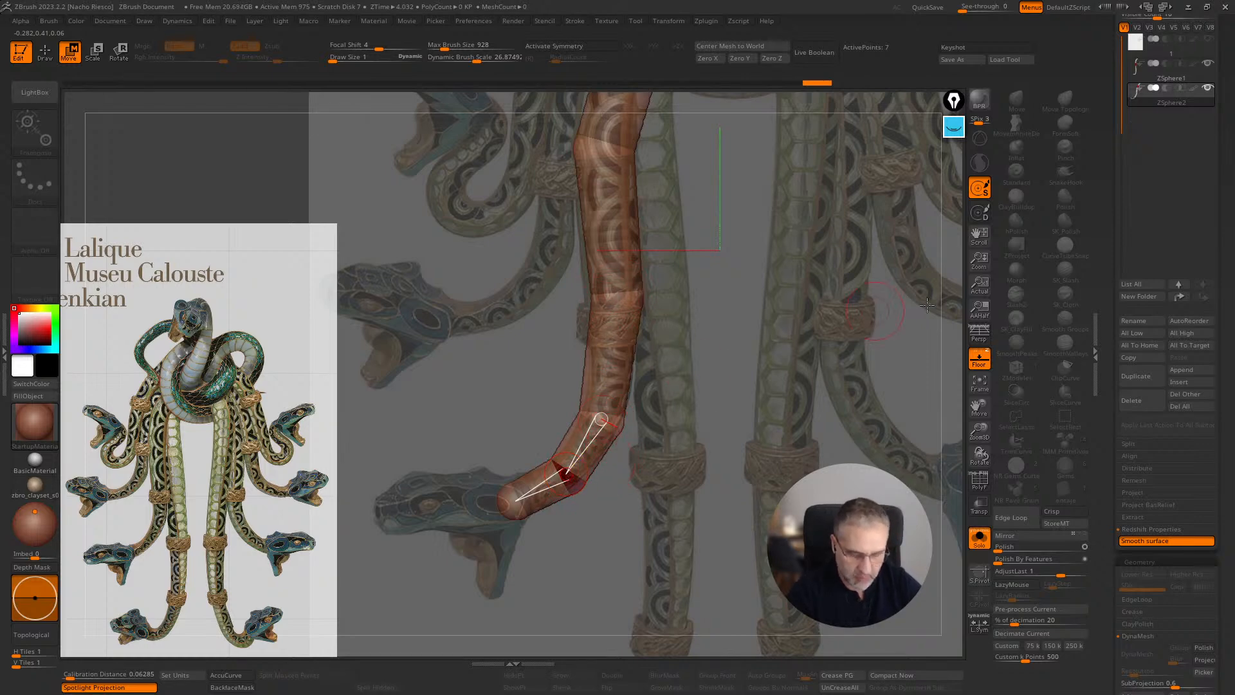
# - Fine-tune the position of the chain's middle joint and lower bend joint over the patterned strand
pyautogui.moveTo(932, 318); pyautogui.dragTo(687, 429)
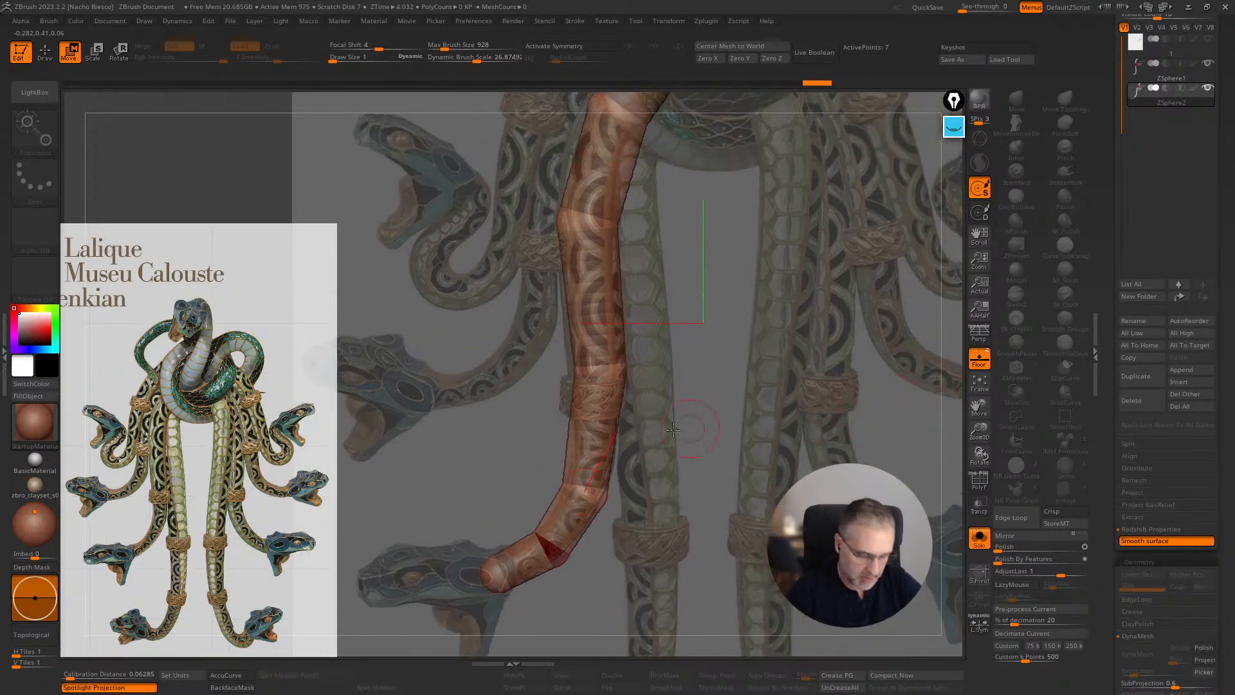
pyautogui.moveTo(600, 373); pyautogui.dragTo(592, 372)
pyautogui.moveTo(588, 492); pyautogui.dragTo(592, 495)
pyautogui.keyDown('alt'); pyautogui.moveTo(956, 313); pyautogui.dragTo(962, 278); pyautogui.keyUp('alt')
# - Turn off Solo and compare both ZSphere chains with the reference floor image hidden, then shown again
pyautogui.click(980, 360)
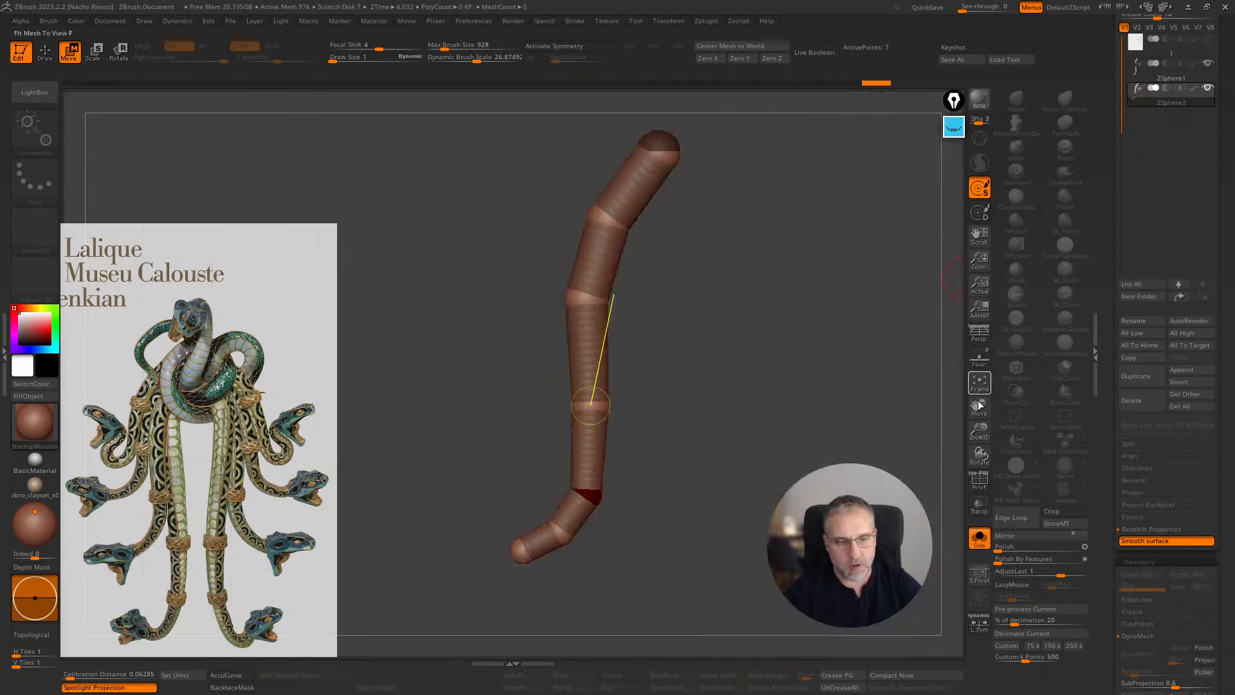
pyautogui.press('q')
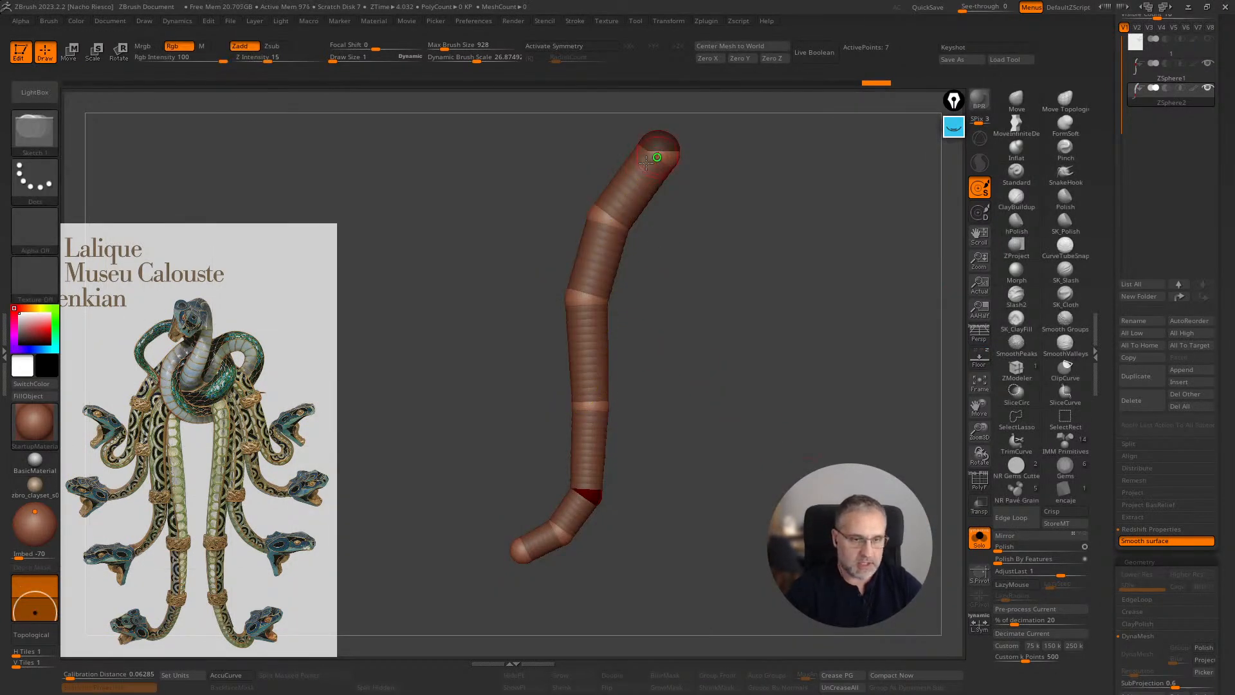
pyautogui.click(979, 538)
pyautogui.keyDown('alt'); pyautogui.moveTo(891, 421); pyautogui.dragTo(906, 463); pyautogui.keyUp('alt')
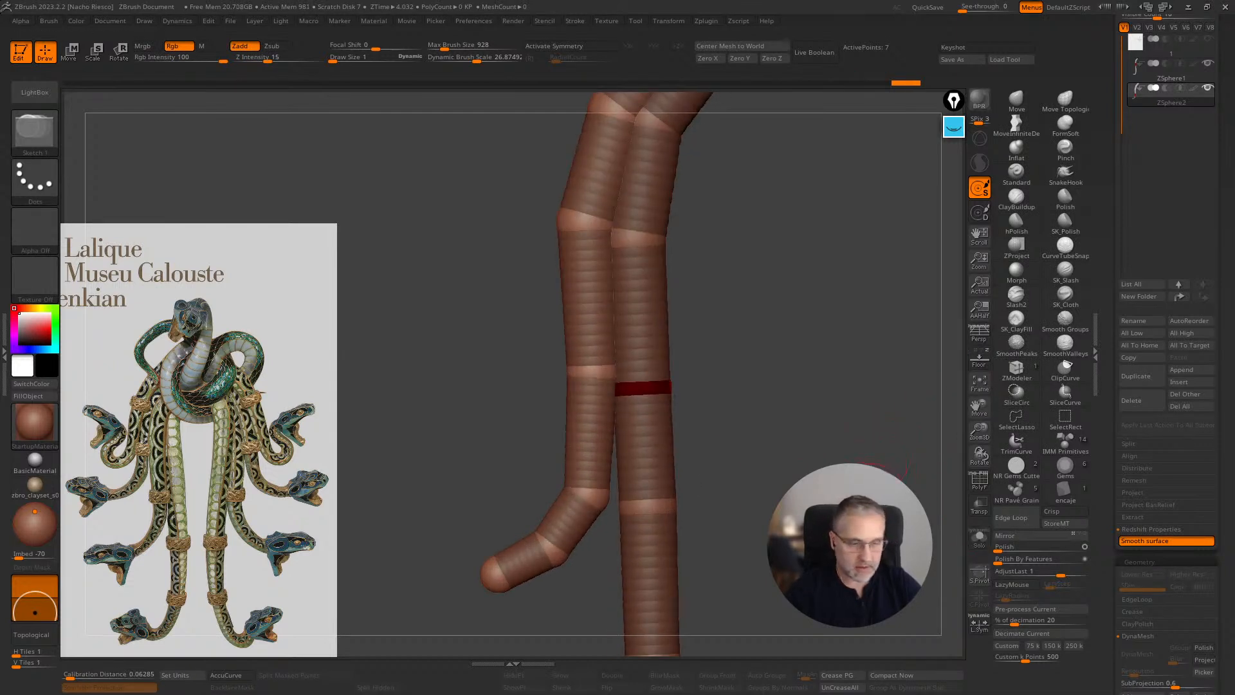
pyautogui.moveTo(883, 469); pyautogui.dragTo(822, 461)
pyautogui.click(979, 358)
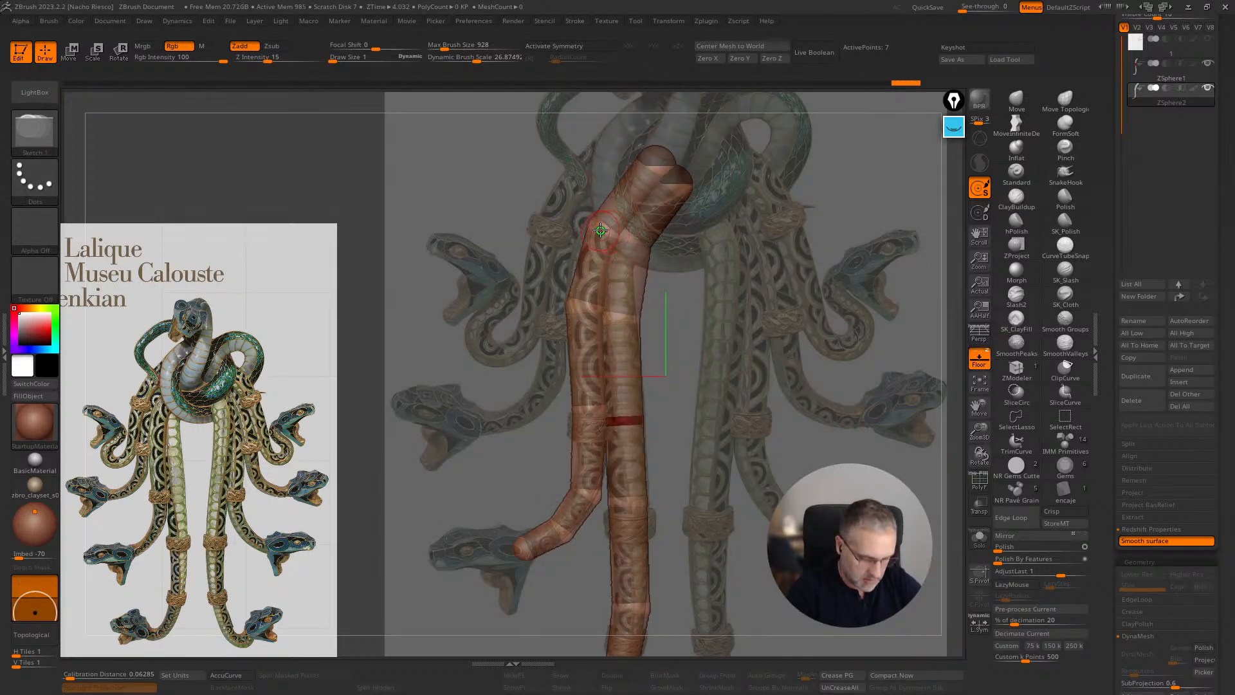
# - Reposition the second chain's upper joints and insert an extra ZSphere below its top end to round the bend
pyautogui.press('w')
pyautogui.moveTo(591, 235); pyautogui.dragTo(592, 253)
pyautogui.moveTo(658, 167); pyautogui.dragTo(659, 157)
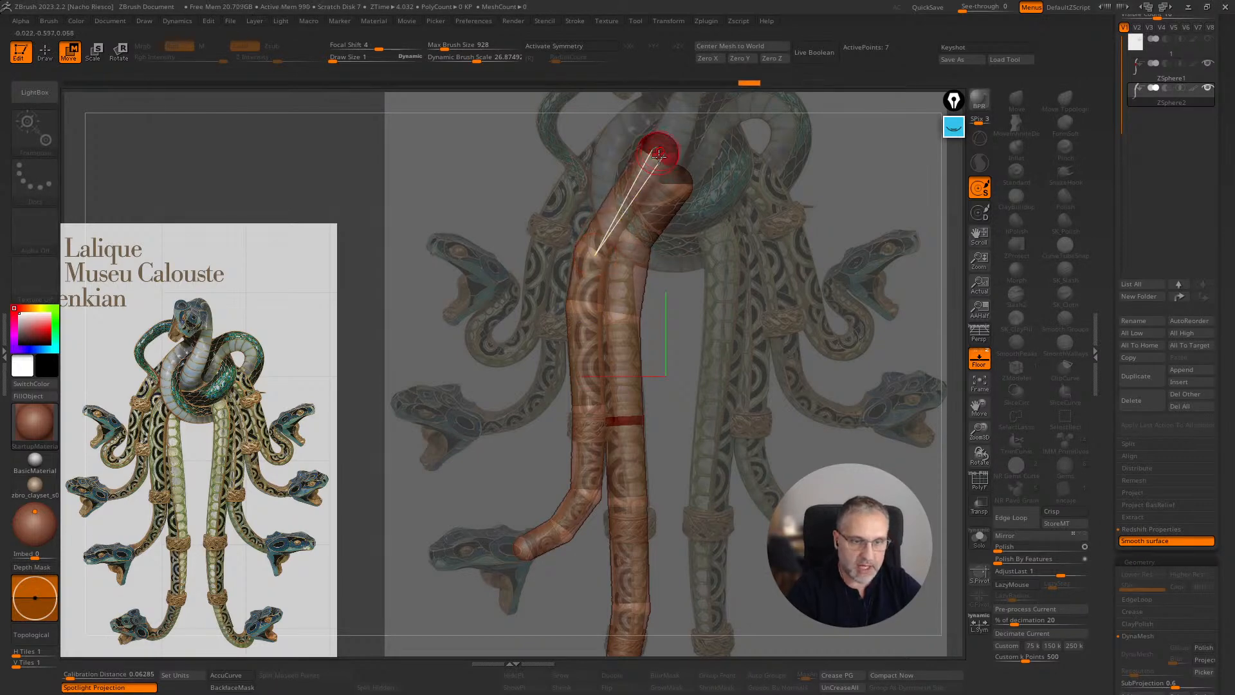
pyautogui.click(620, 215)
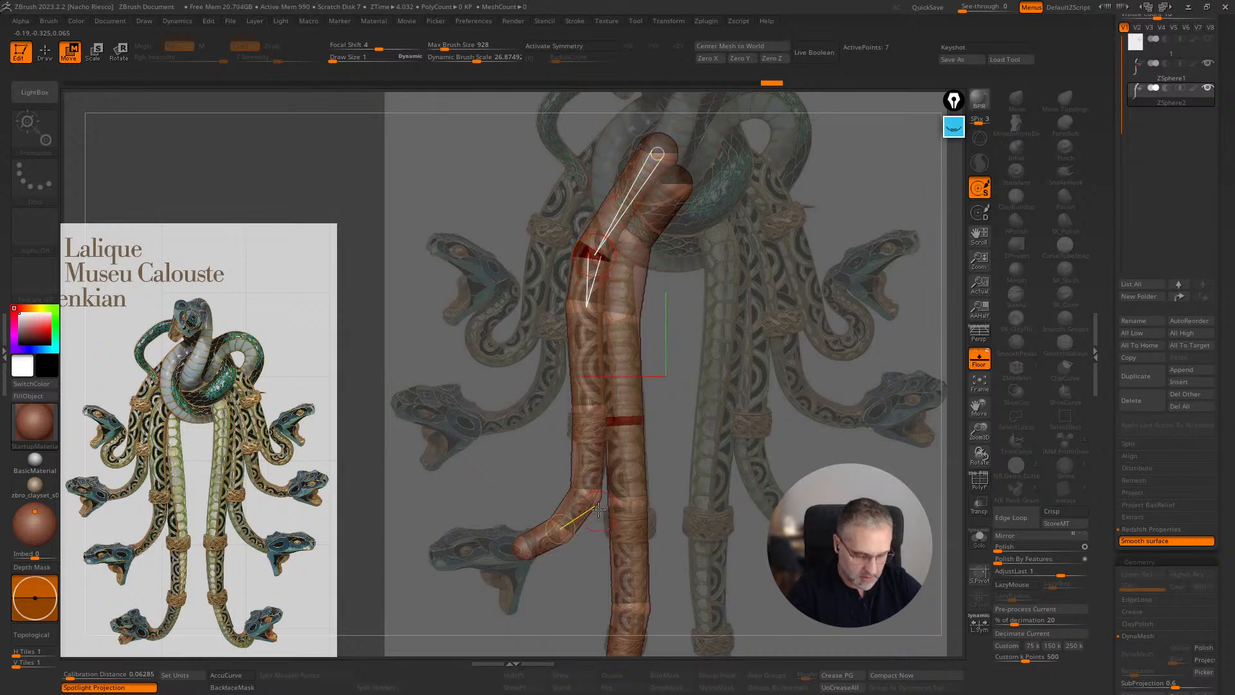
pyautogui.press('q')
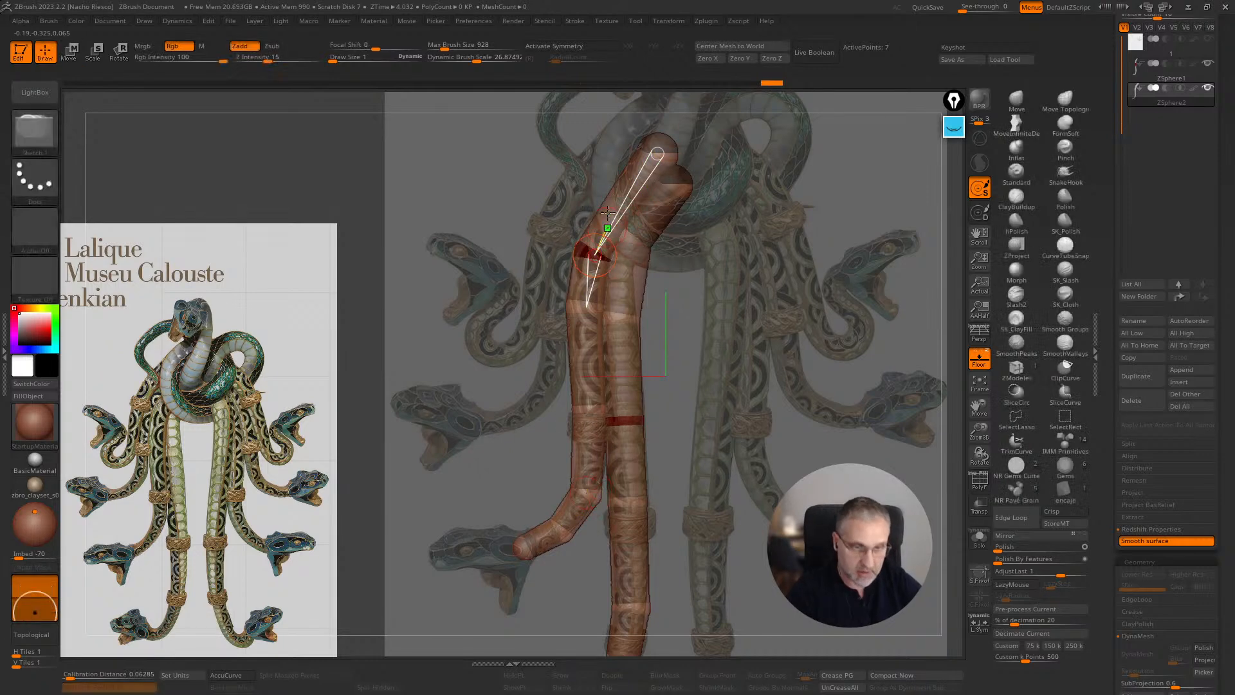
pyautogui.press('w')
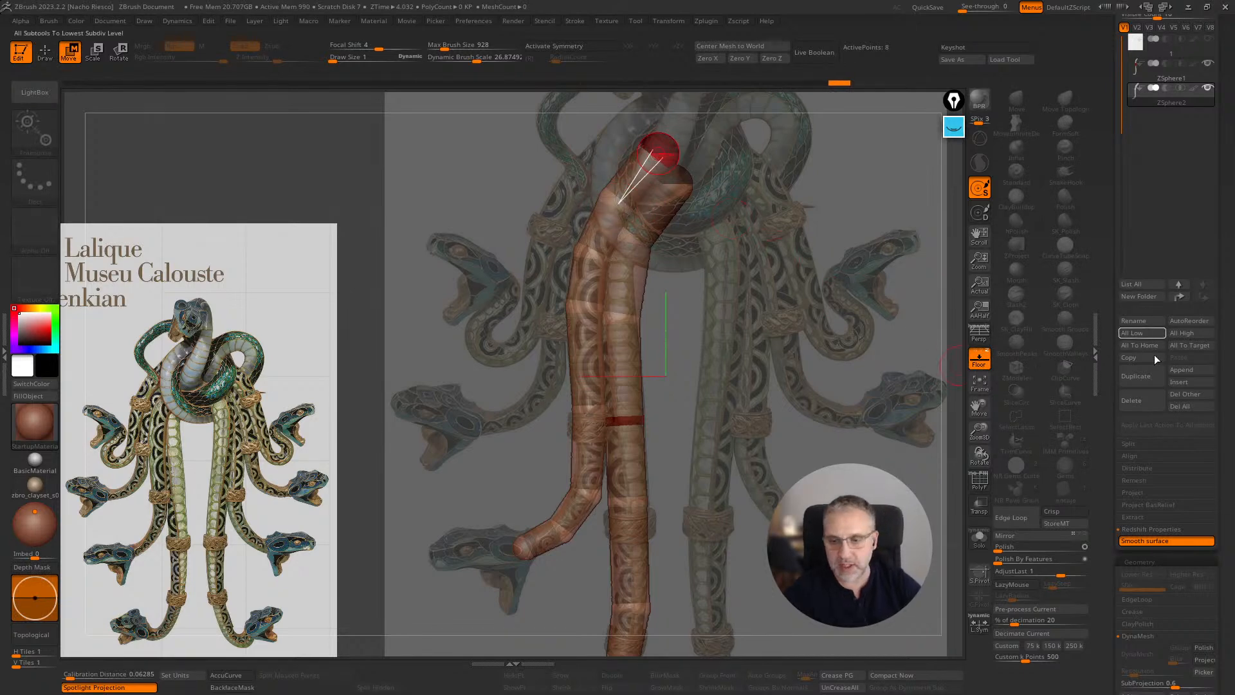
# - Duplicate the second ZSphere chain and select the copy, undoing any stray joint move
pyautogui.click(1142, 379)
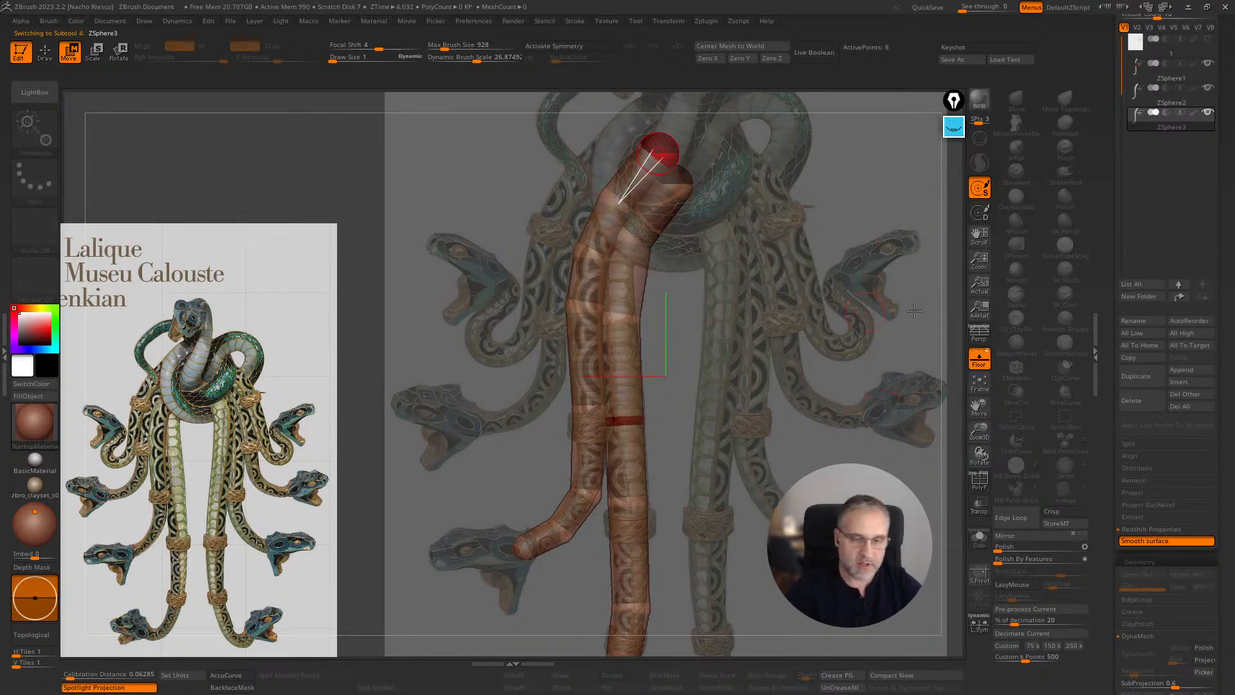
pyautogui.keyDown('alt'); pyautogui.moveTo(950, 320); pyautogui.dragTo(958, 381); pyautogui.keyUp('alt')
pyautogui.moveTo(627, 262); pyautogui.dragTo(599, 256)
pyautogui.hotkey('ctrl', 'z')
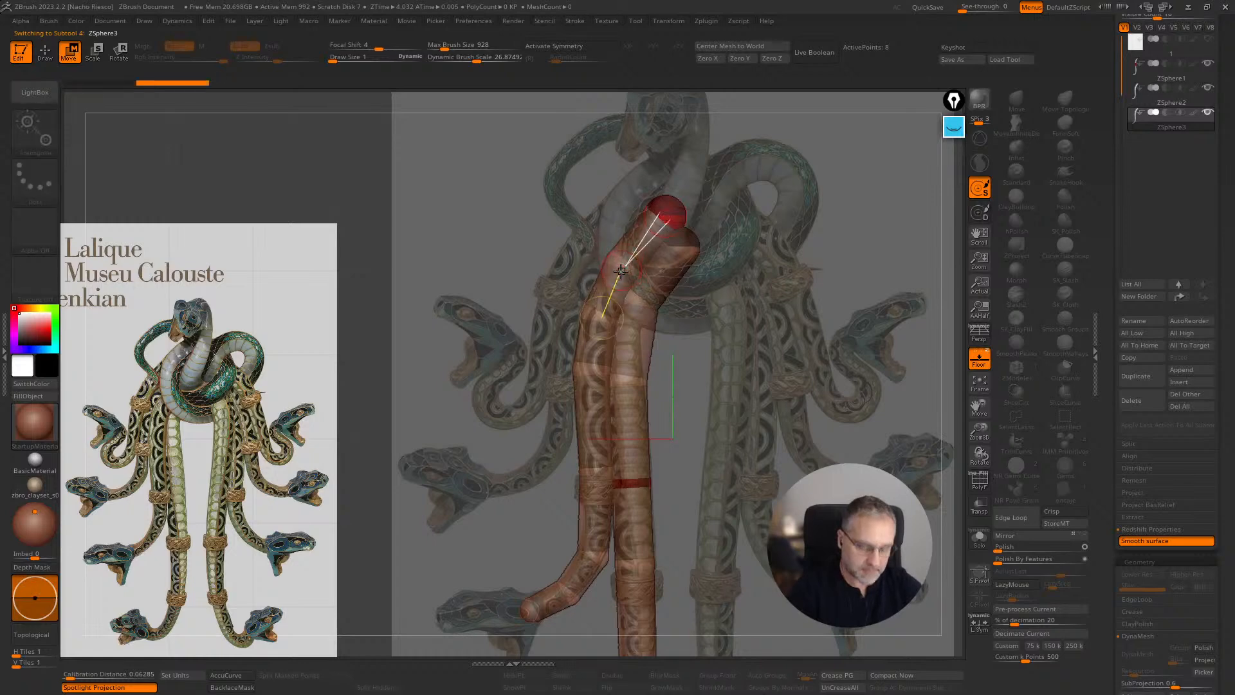
# - Rotate the new copy's joints to swing it outward toward the third-lowest left snake head, and isolate it with Solo
pyautogui.press('r')
pyautogui.moveTo(606, 308); pyautogui.dragTo(587, 278)
pyautogui.moveTo(546, 436)
pyautogui.mouseDown()
pyautogui.moveTo(559, 418)
pyautogui.moveTo(551, 429)
pyautogui.mouseUp()
pyautogui.click(979, 537)
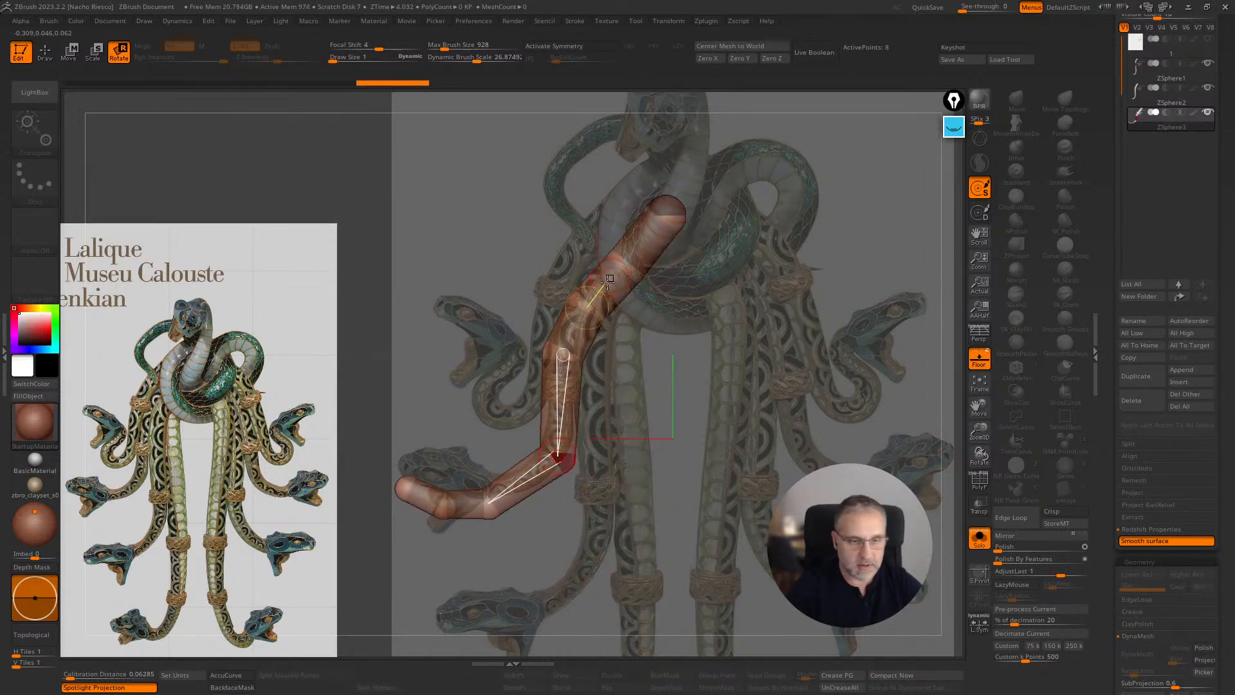
# - Move the new chain's upper joints onto the outer strand and delete its last two ZSpheres beside the snake head
pyautogui.press('w')
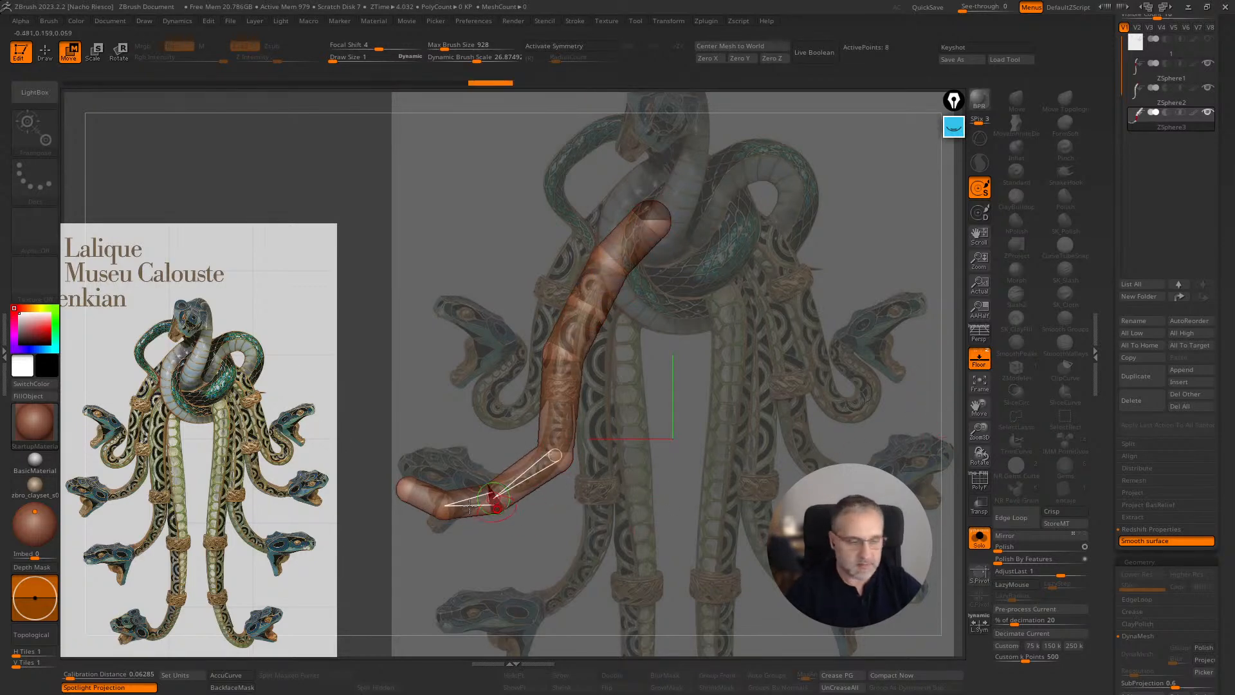
pyautogui.press('q')
pyautogui.keyDown('alt'); pyautogui.click(409, 490); pyautogui.keyUp('alt')
pyautogui.keyDown('alt'); pyautogui.click(449, 508); pyautogui.keyUp('alt')
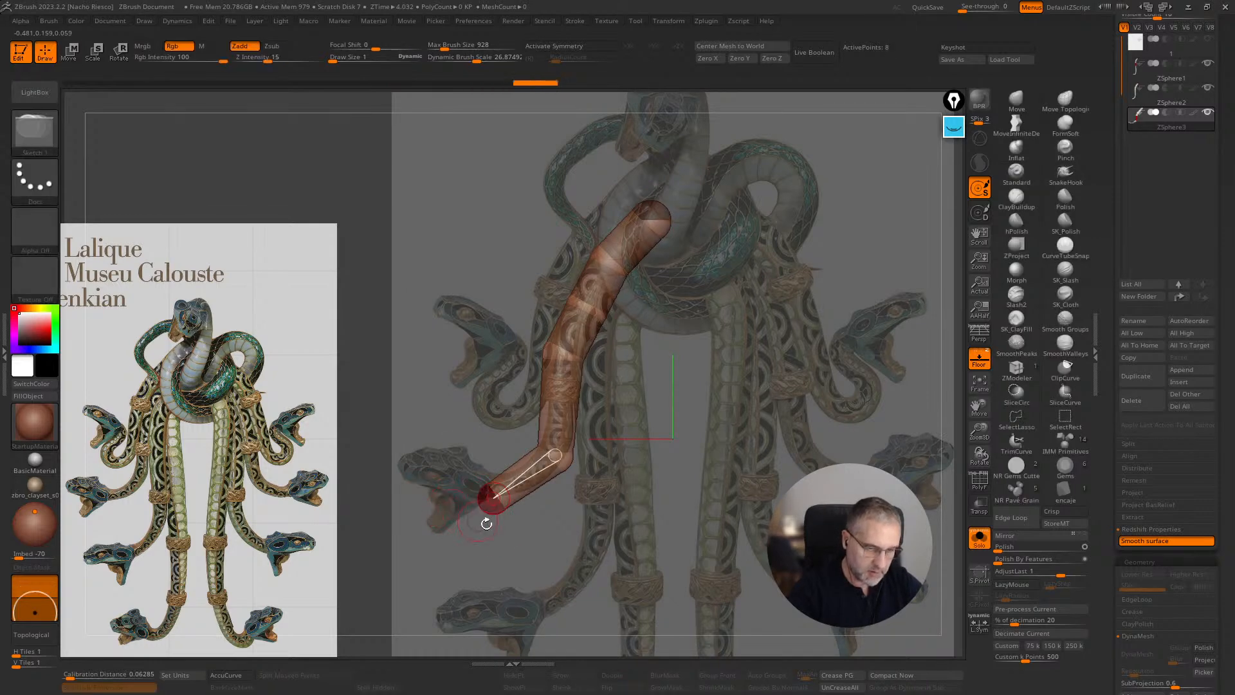
# - Insert a ZSphere in the new chain's last segment and move it down to form the neck curve
pyautogui.keyDown('ctrl'); pyautogui.moveTo(576, 507); pyautogui.dragTo(607, 521, button='right'); pyautogui.keyUp('ctrl')
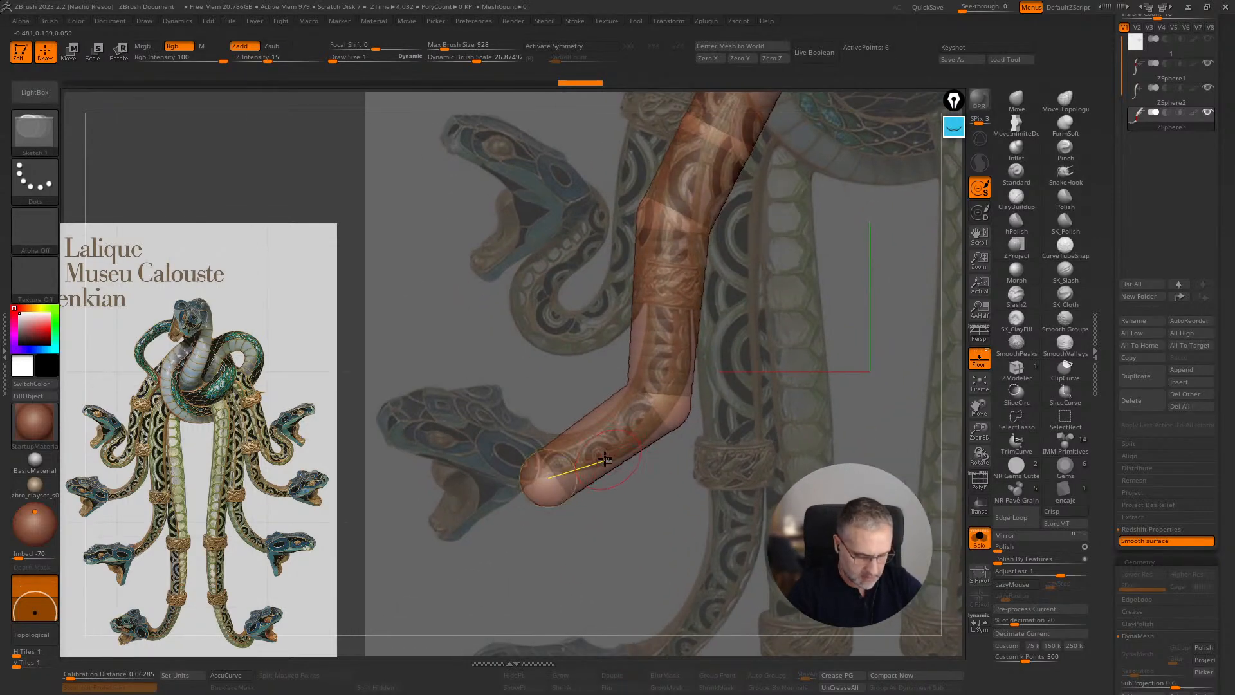
pyautogui.click(590, 440)
pyautogui.press('w')
pyautogui.moveTo(592, 443)
pyautogui.mouseDown()
pyautogui.moveTo(603, 461)
pyautogui.moveTo(549, 454)
pyautogui.moveTo(599, 452)
pyautogui.mouseUp()
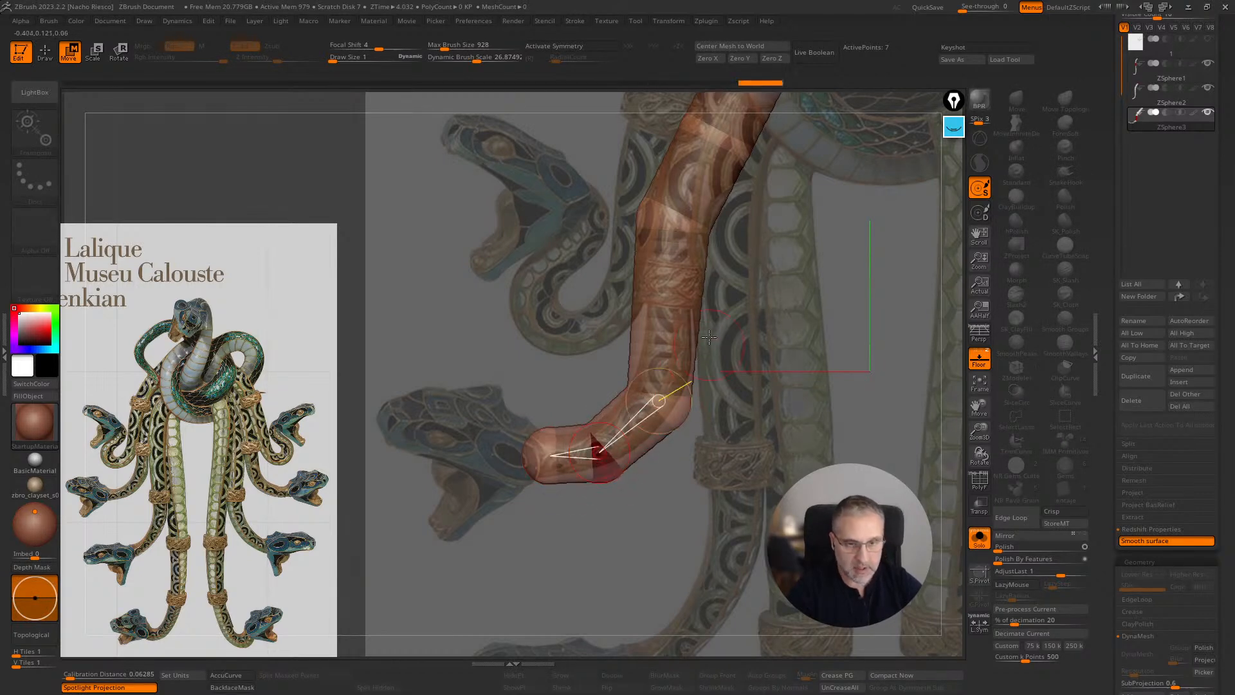
# - Scale down the new chain's lower joints and reposition the bend and end spheres to fit the third-lowest left snake's neck
pyautogui.press('e')
pyautogui.moveTo(675, 250); pyautogui.dragTo(625, 253)
pyautogui.press('w')
pyautogui.moveTo(627, 410); pyautogui.dragTo(527, 453)
pyautogui.hotkey('ctrl', 'z')
pyautogui.moveTo(607, 435); pyautogui.dragTo(600, 449)
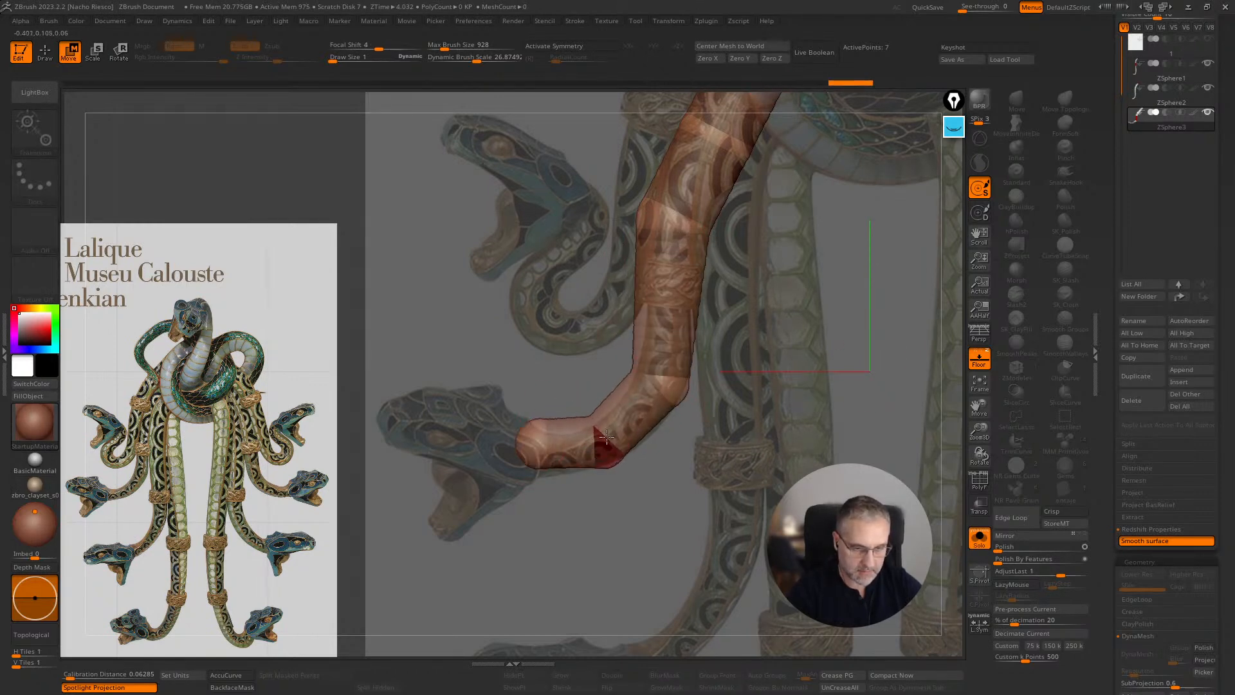
pyautogui.moveTo(672, 384); pyautogui.dragTo(672, 391)
pyautogui.moveTo(603, 450); pyautogui.dragTo(526, 458)
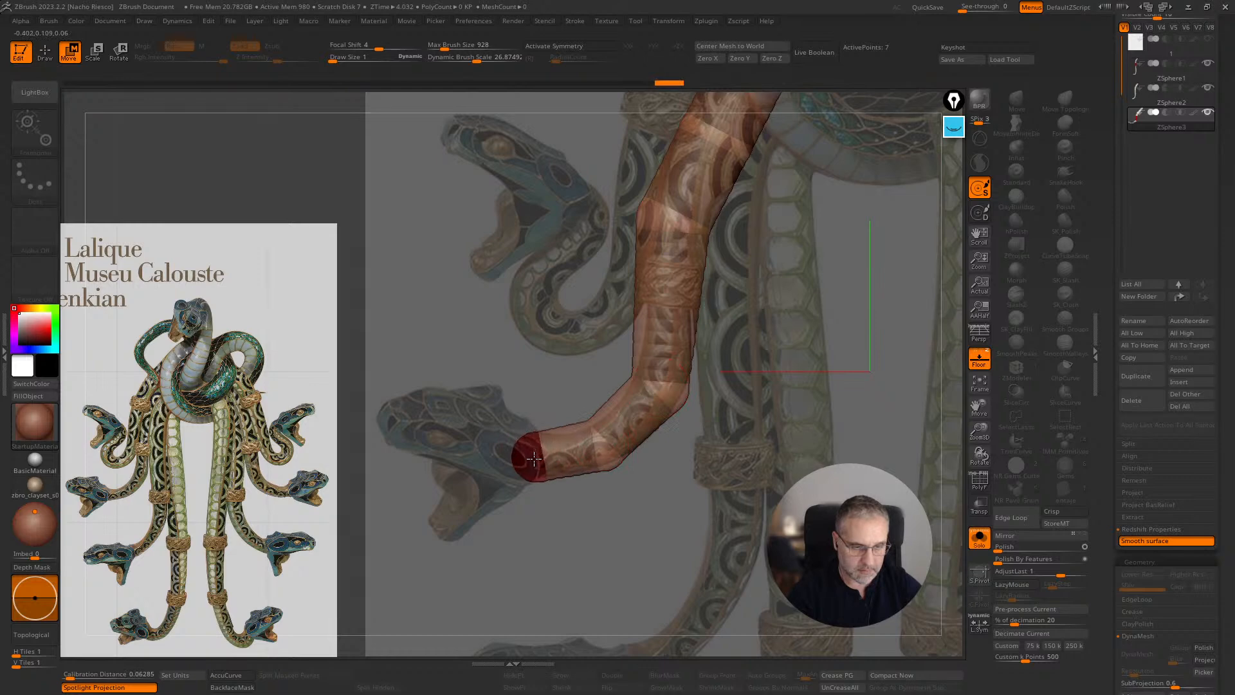
# - Insert a ZSphere in the new chain's middle section, then align and scale the surrounding joints to the strand's width
pyautogui.moveTo(955, 344); pyautogui.dragTo(887, 434)
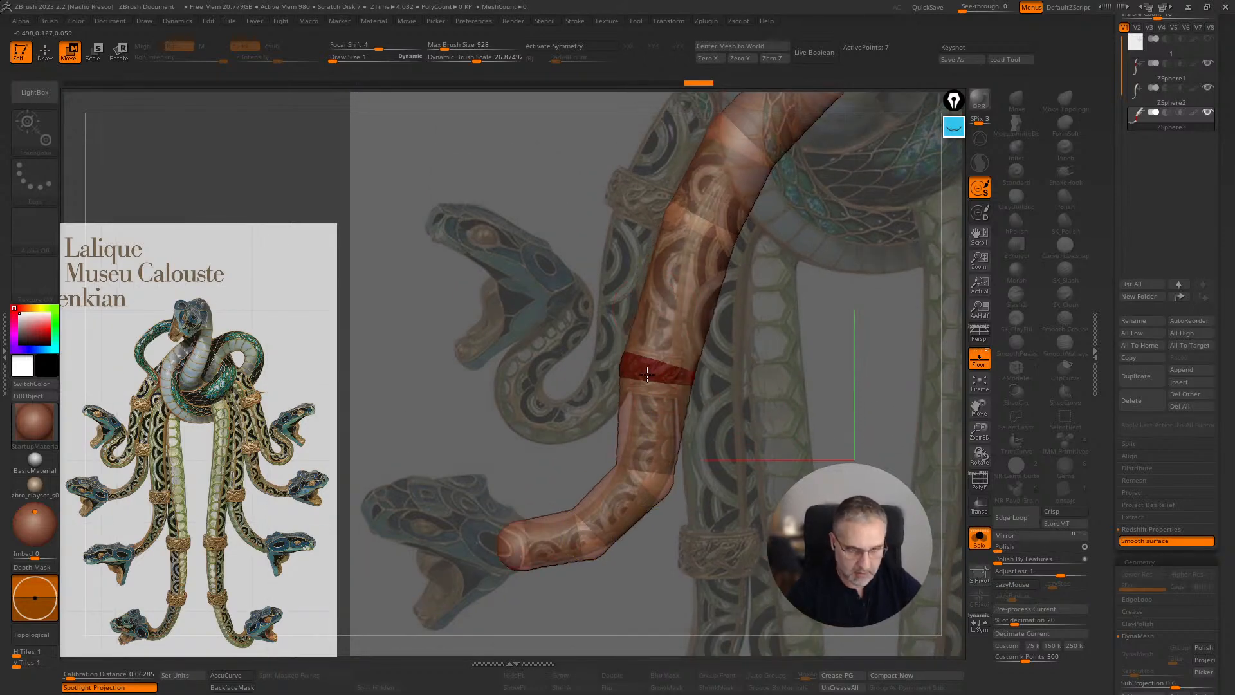
pyautogui.press('q')
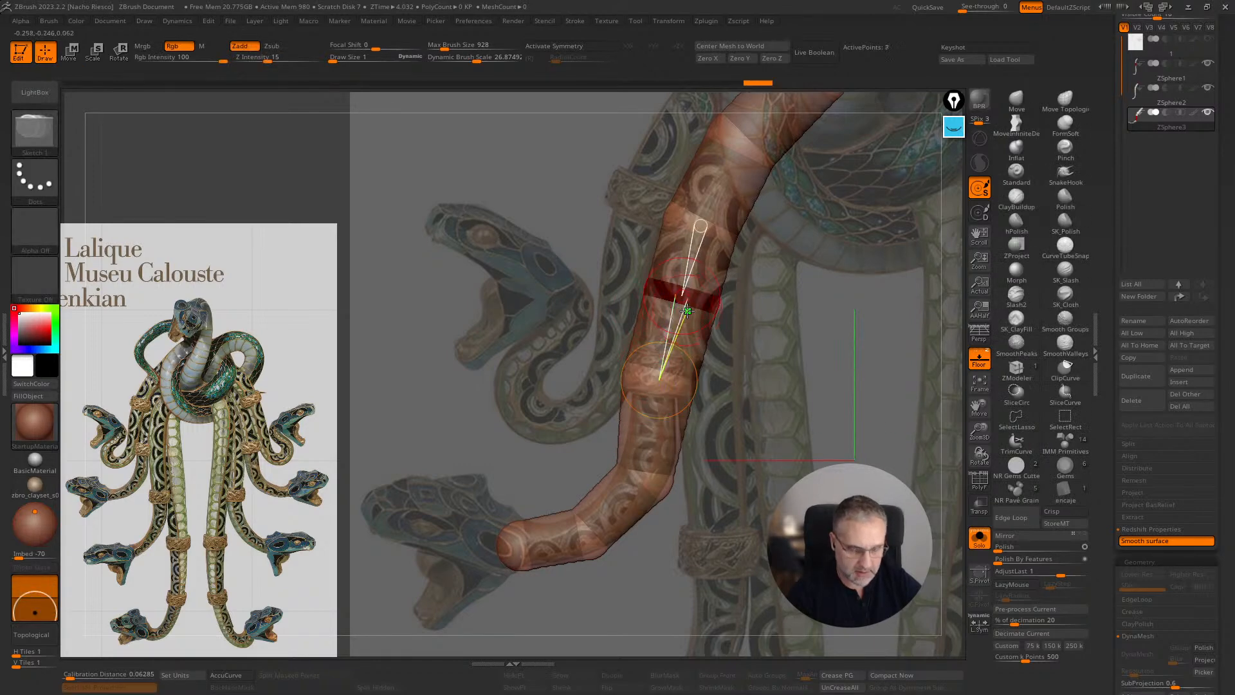
pyautogui.press('w')
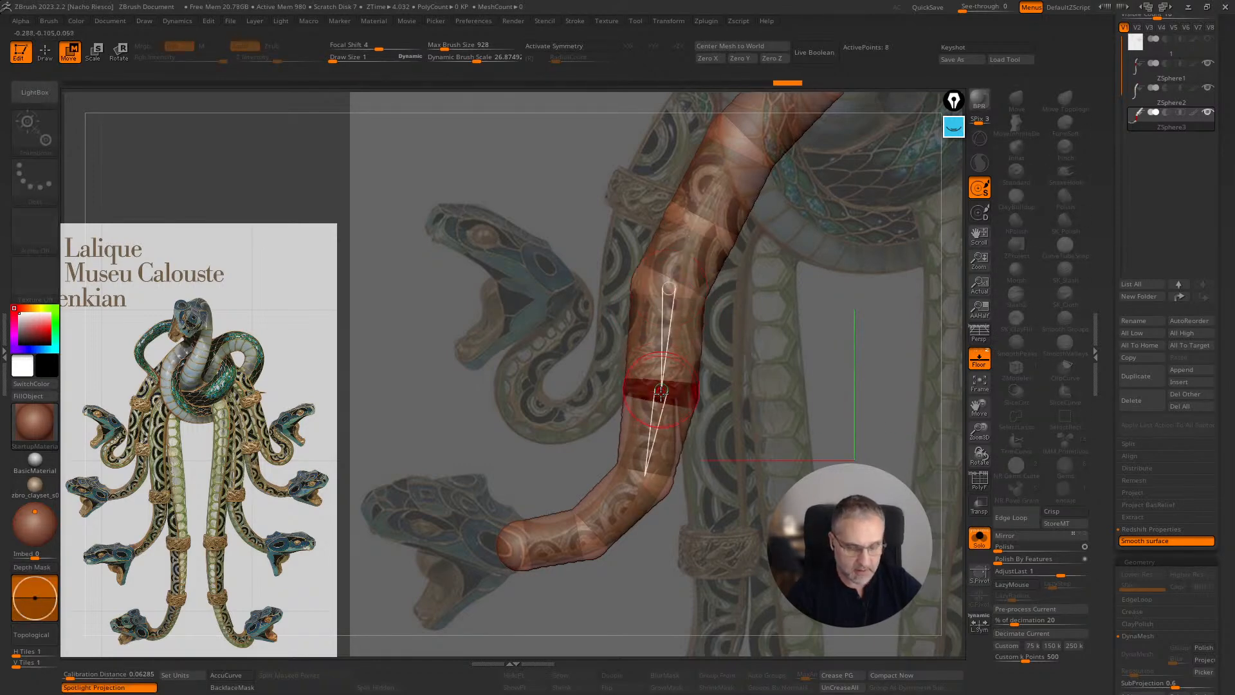
pyautogui.press('e')
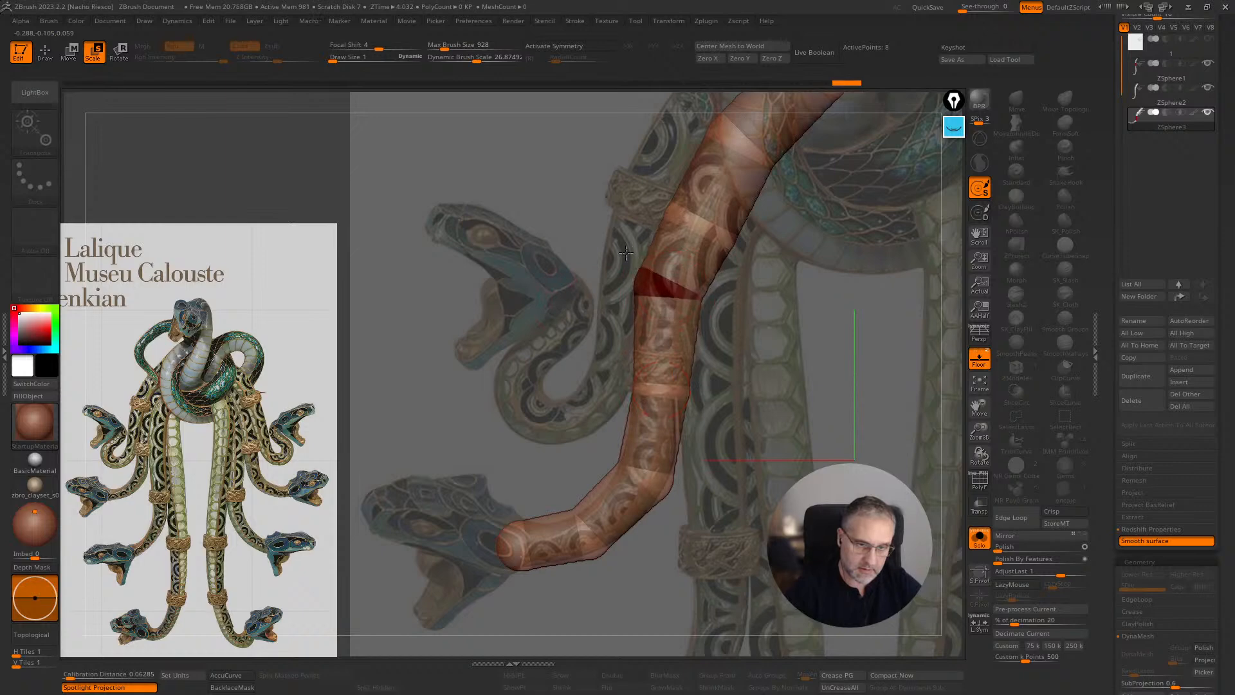
pyautogui.click(583, 524)
pyautogui.click(701, 225)
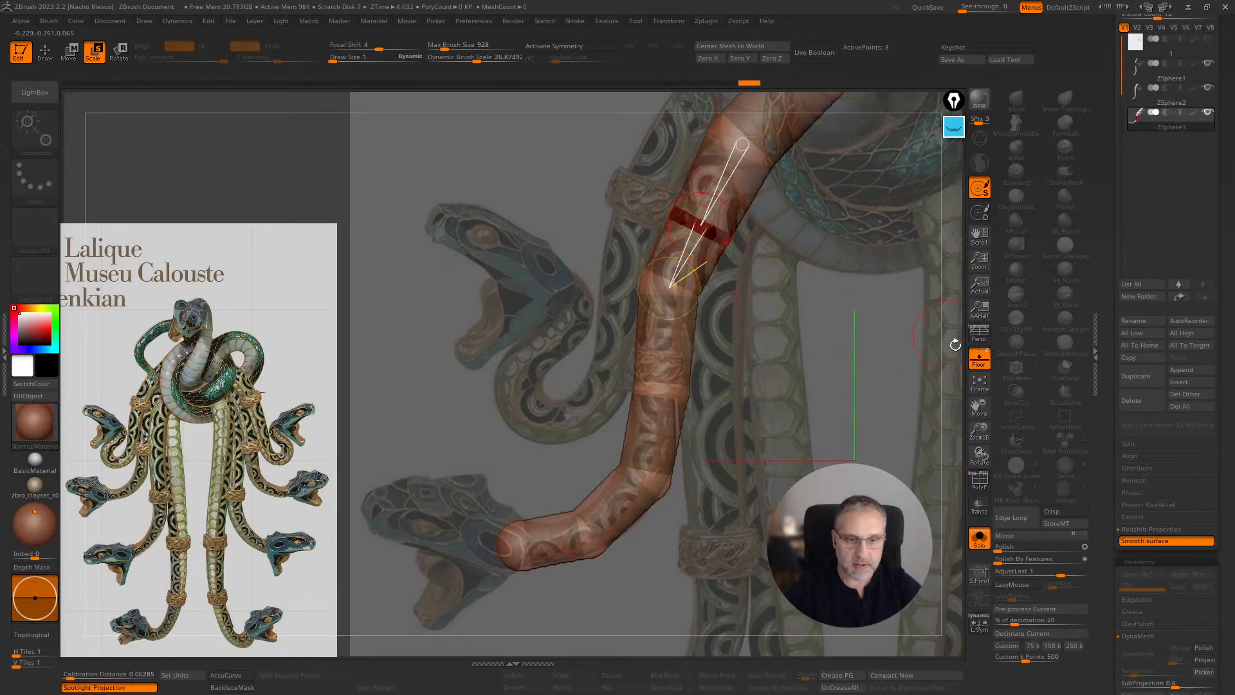
# - Nudge the upper joint of the isolated third ZSphere chain onto the reference snake and show all the chains again
pyautogui.keyDown('alt'); pyautogui.moveTo(955, 334); pyautogui.dragTo(893, 432); pyautogui.keyUp('alt')
pyautogui.press('w')
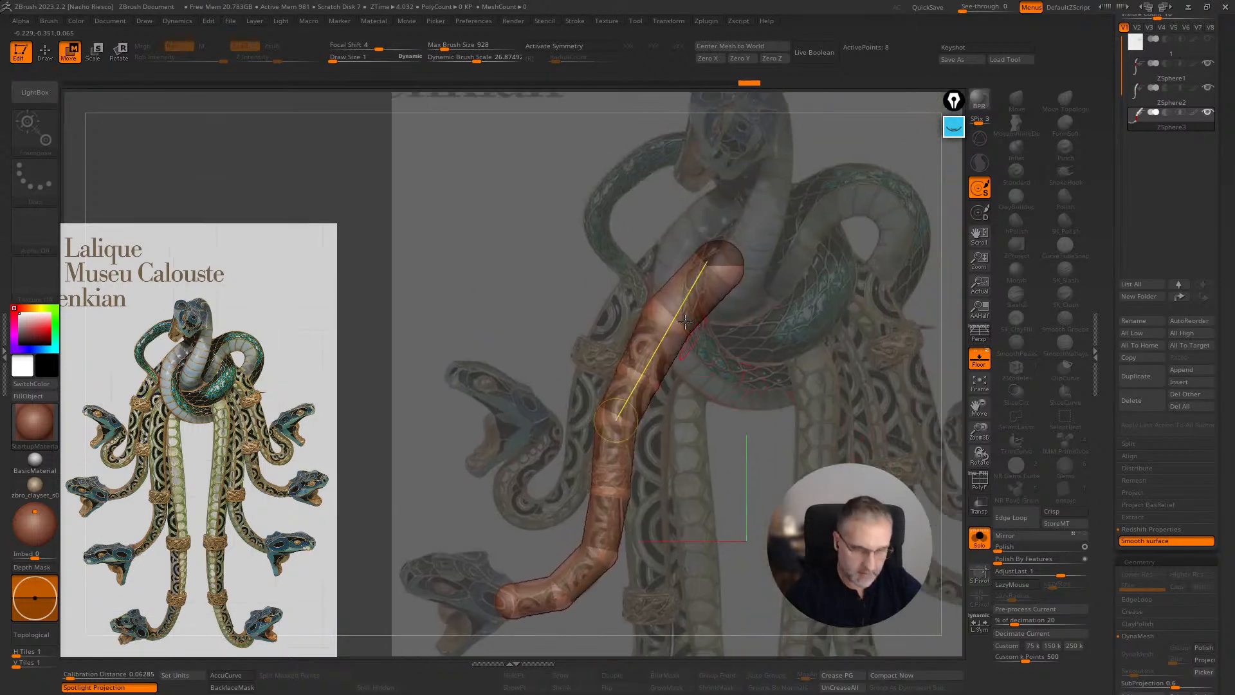
pyautogui.moveTo(671, 319); pyautogui.dragTo(675, 307)
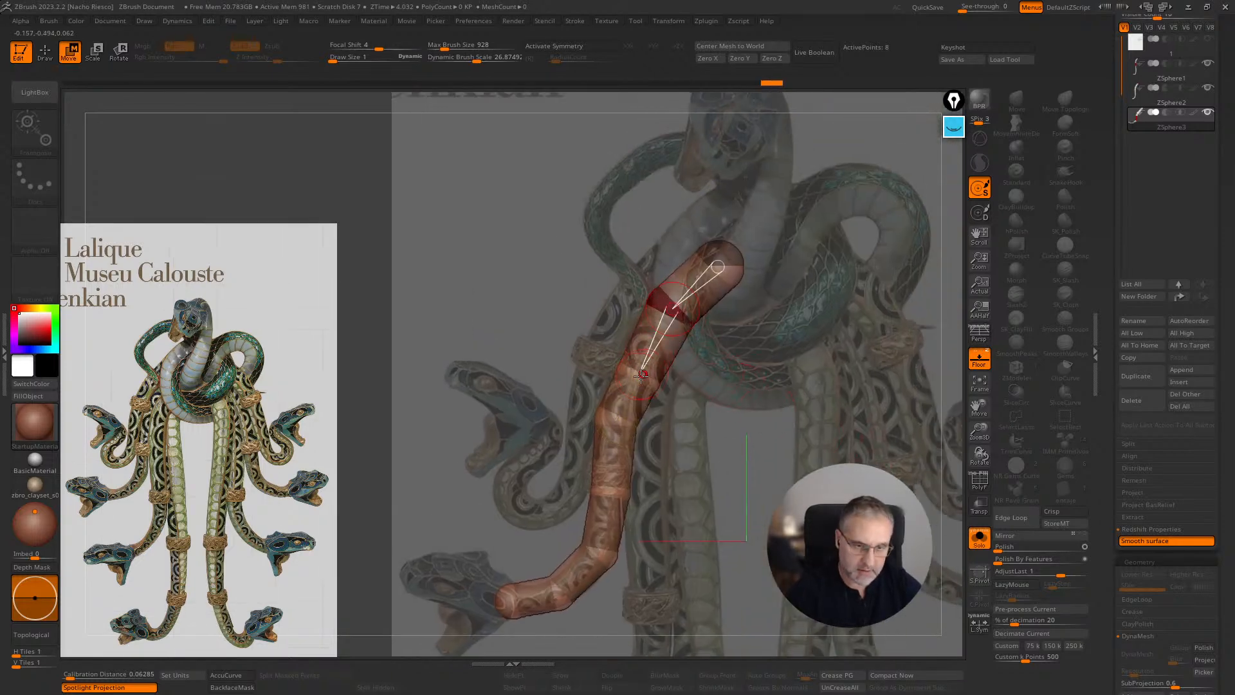
pyautogui.click(612, 431)
pyautogui.press('q')
pyautogui.keyDown('alt'); pyautogui.moveTo(949, 415); pyautogui.dragTo(957, 371); pyautogui.keyUp('alt')
pyautogui.click(979, 538)
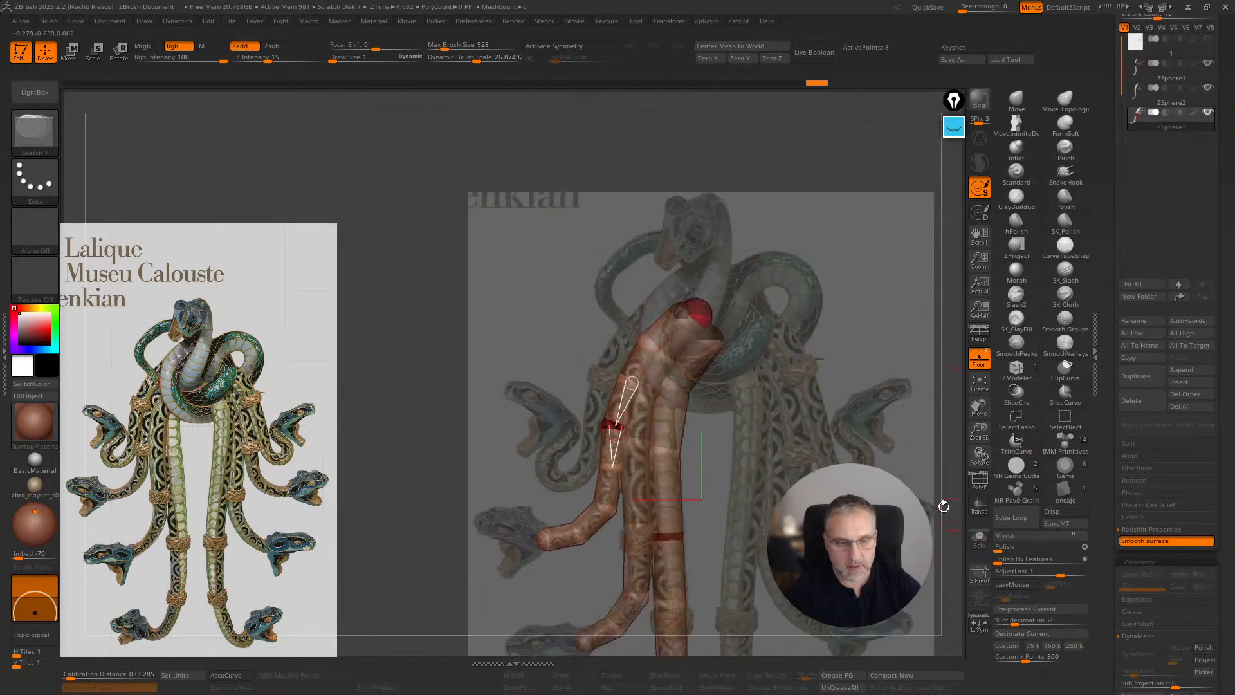
pyautogui.moveTo(878, 159)
pyautogui.mouseDown()
pyautogui.moveTo(926, 161)
pyautogui.moveTo(899, 182)
pyautogui.mouseUp()
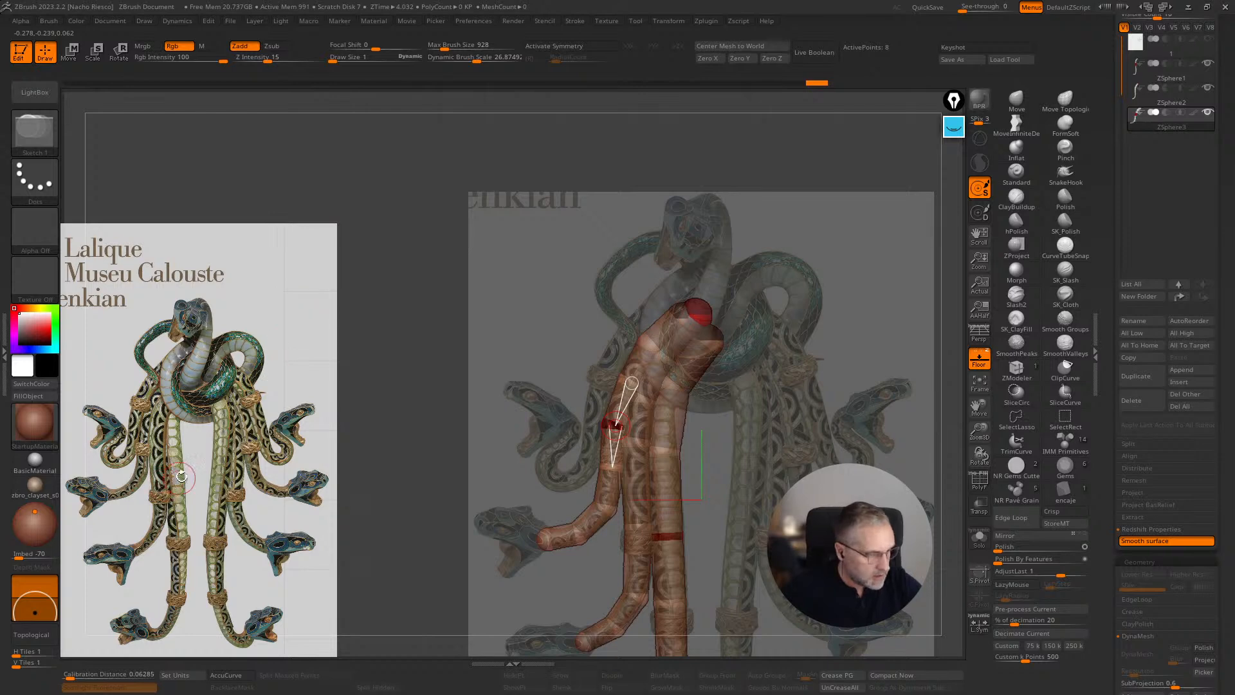
# - Enlarge the Spotlight reference image and reposition it beside the model so the snakes are seen in detail
pyautogui.press('z')
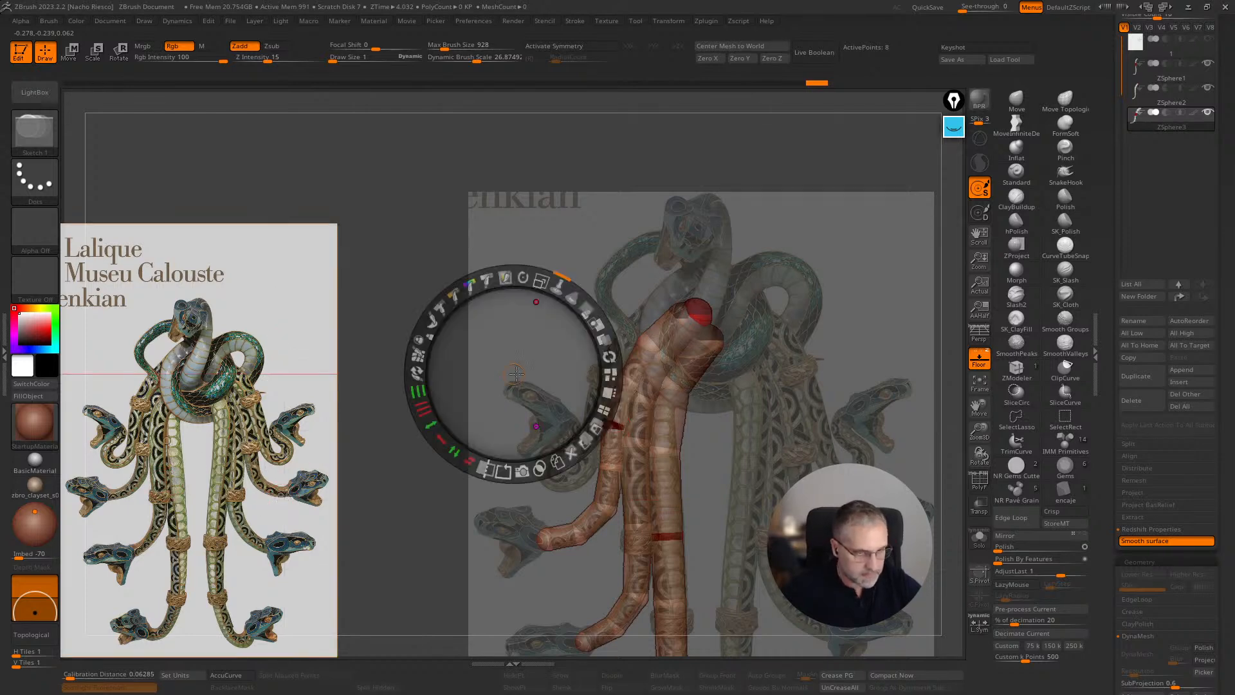
pyautogui.moveTo(499, 357); pyautogui.dragTo(274, 475)
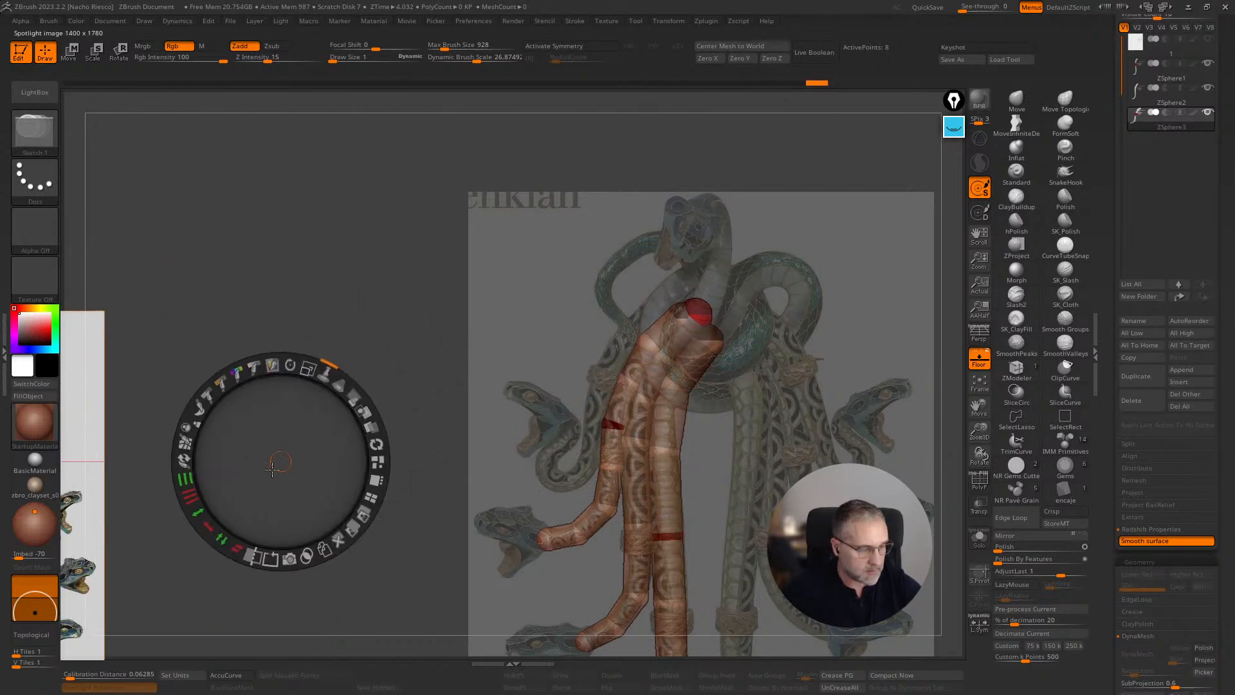
pyautogui.moveTo(309, 421); pyautogui.dragTo(536, 302)
pyautogui.moveTo(504, 353); pyautogui.dragTo(170, 449)
pyautogui.moveTo(197, 345); pyautogui.dragTo(206, 422)
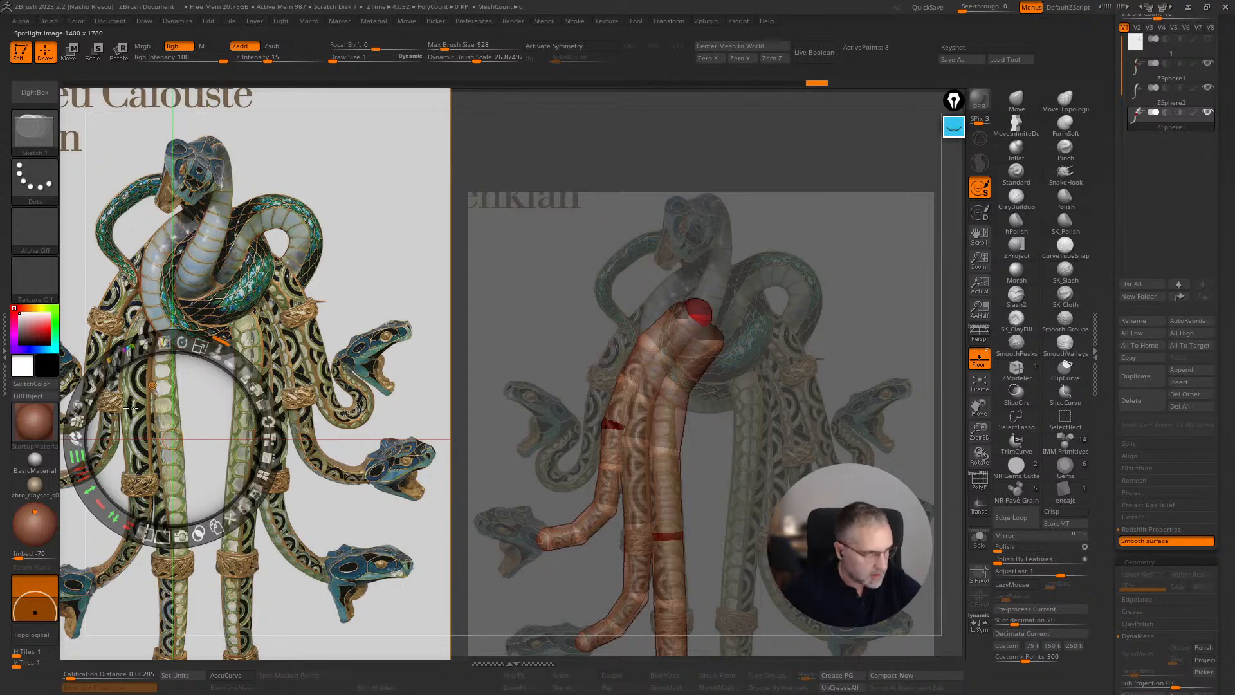
pyautogui.press('z')
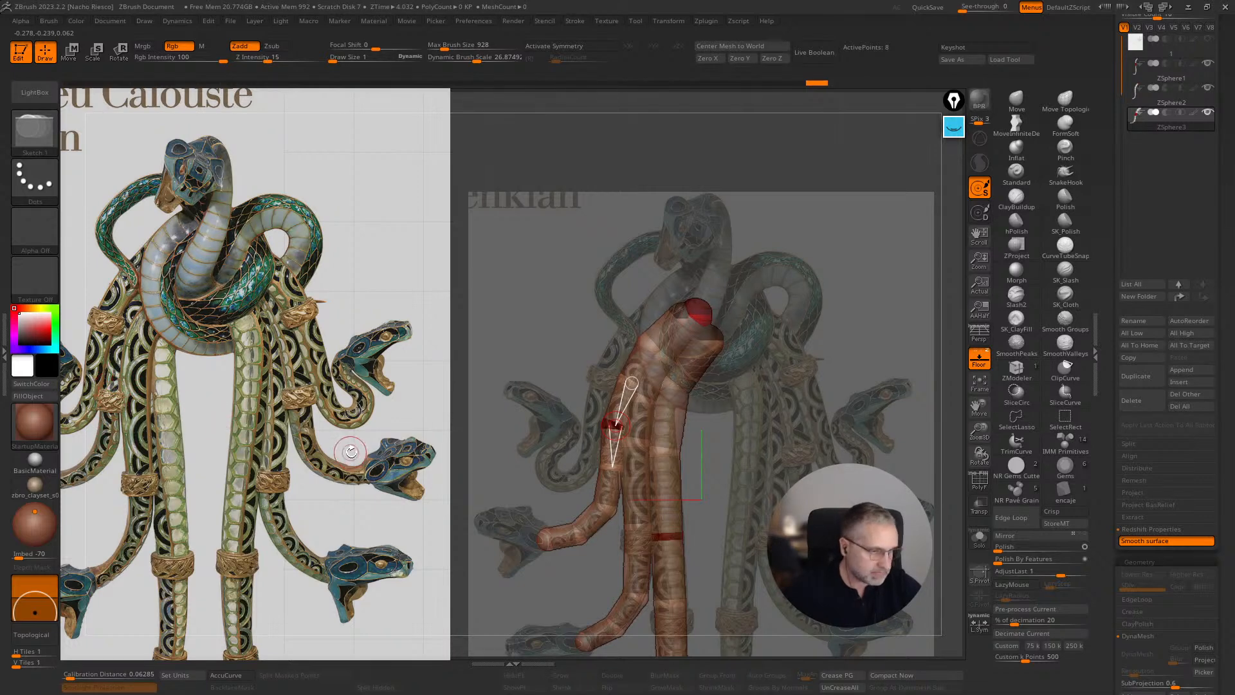
# - Check the chains from the side without the floor reference, restore it, then duplicate the third chain and isolate the copy
pyautogui.keyDown('ctrl'); pyautogui.moveTo(750, 444); pyautogui.dragTo(831, 390, button='right'); pyautogui.keyUp('ctrl')
pyautogui.keyDown('alt'); pyautogui.moveTo(955, 380); pyautogui.dragTo(780, 393, button='right'); pyautogui.keyUp('alt')
pyautogui.hotkey('shift', 'p')
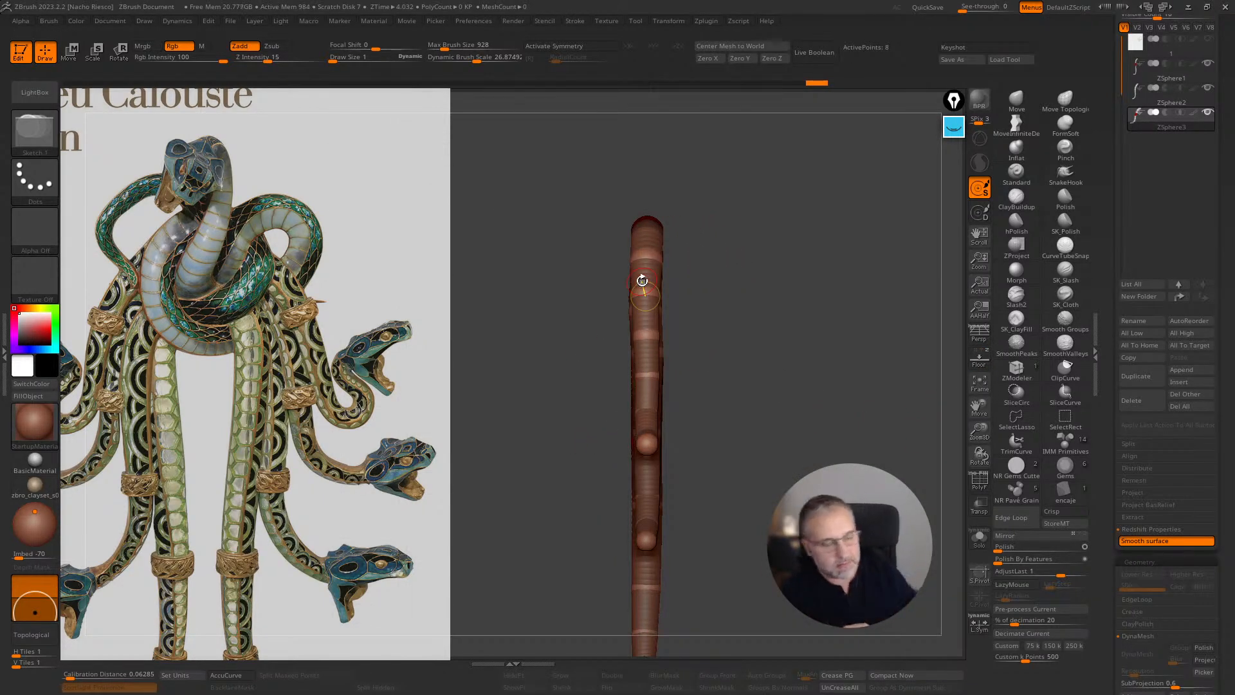
pyautogui.moveTo(770, 415); pyautogui.dragTo(830, 438, button='right')
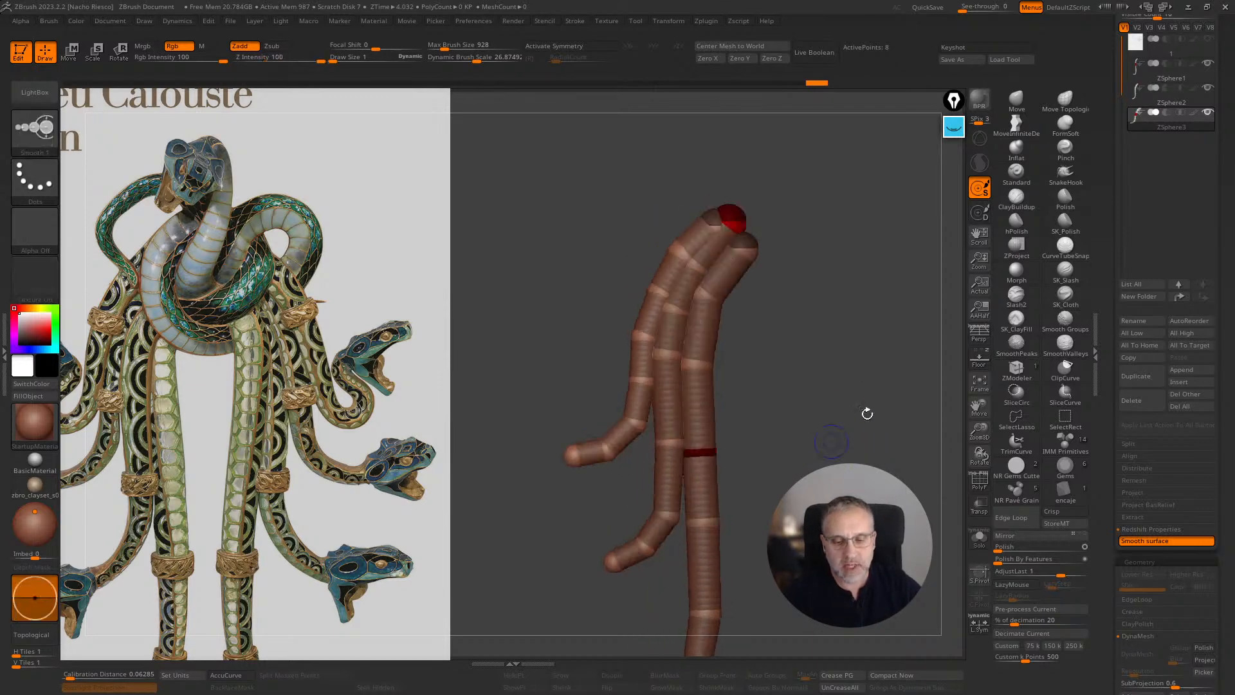
pyautogui.click(979, 360)
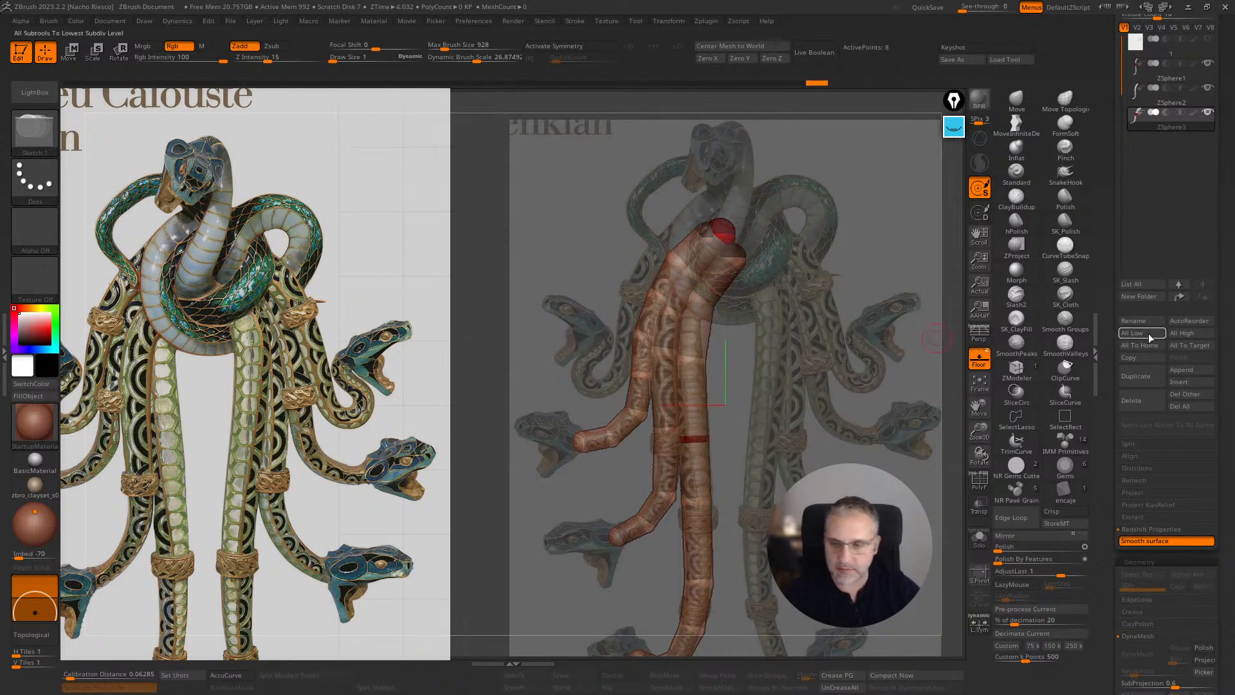
pyautogui.click(1142, 379)
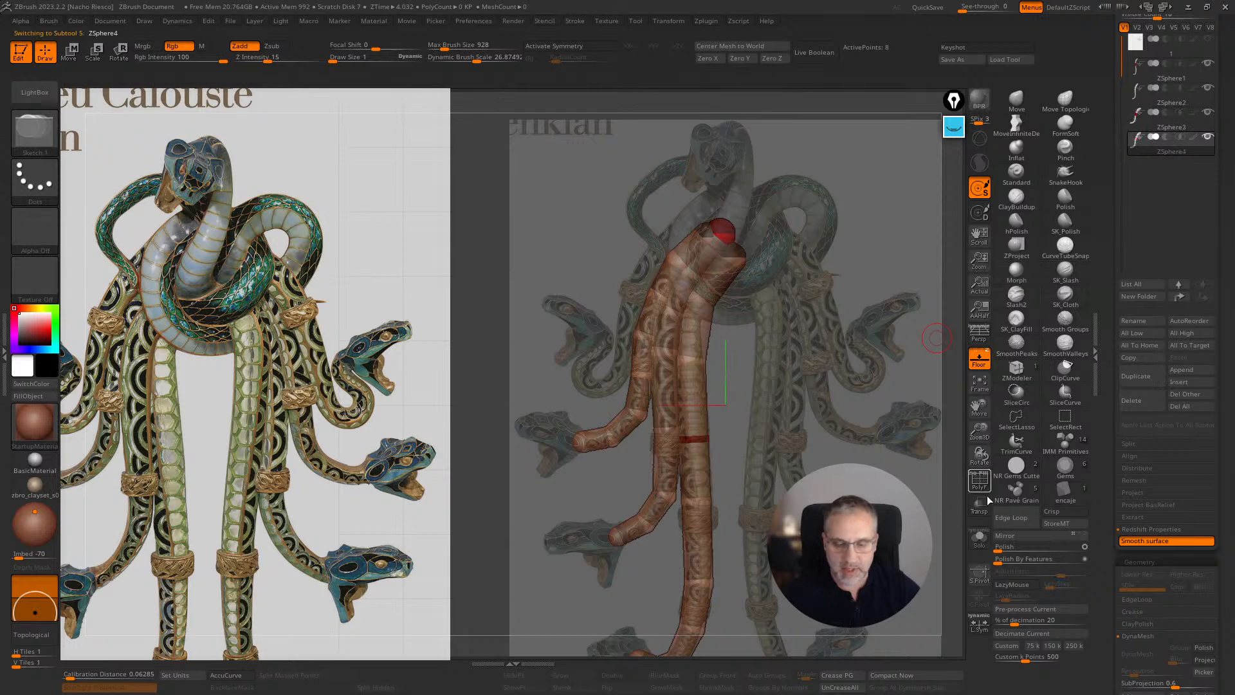
pyautogui.click(979, 537)
pyautogui.moveTo(918, 469); pyautogui.dragTo(744, 435)
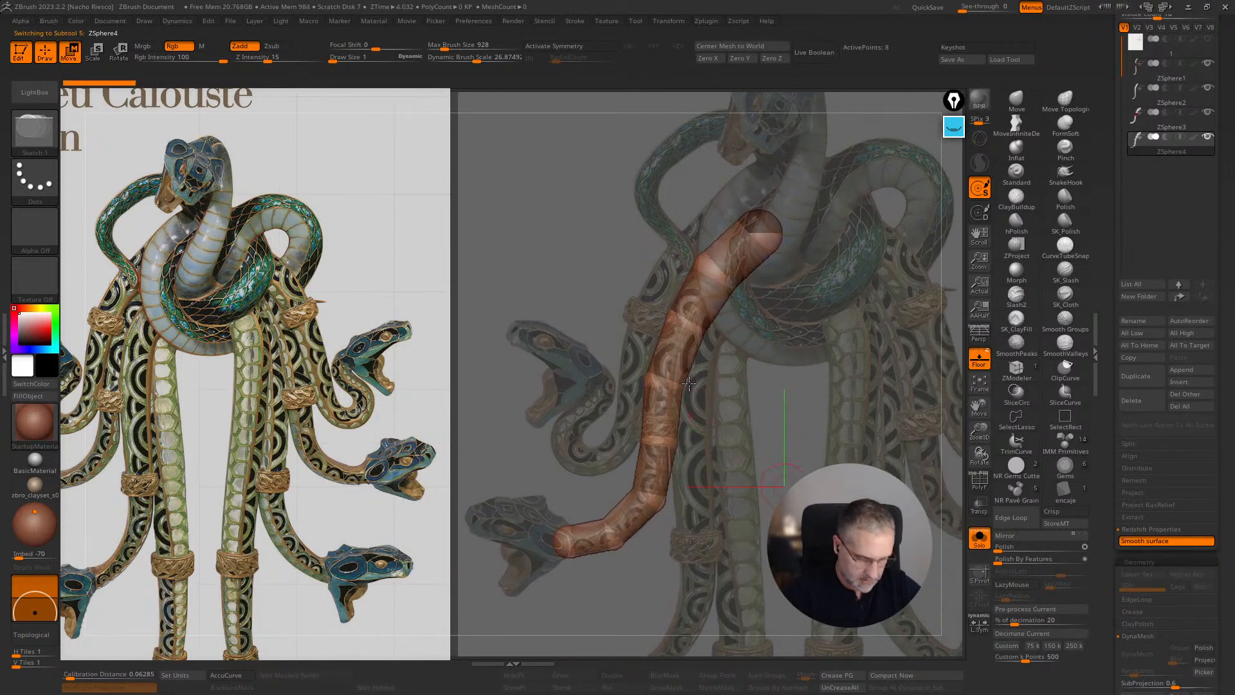
# - Rotate the copied chain toward the uppermost side snake and move its top joints along that snake's body
pyautogui.press('r')
pyautogui.moveTo(653, 408); pyautogui.dragTo(628, 428)
pyautogui.press('w')
pyautogui.moveTo(680, 334); pyautogui.dragTo(661, 319)
pyautogui.hotkey('ctrl', 'z')
pyautogui.moveTo(718, 281); pyautogui.dragTo(689, 264)
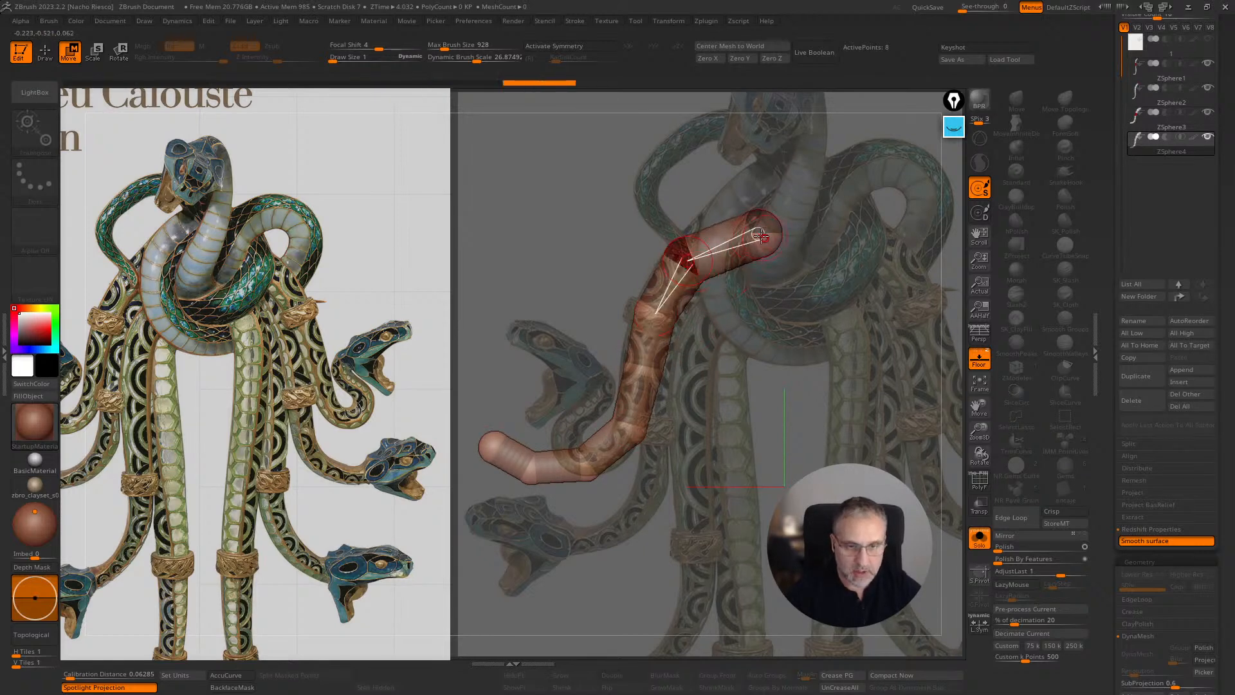
pyautogui.moveTo(763, 238); pyautogui.dragTo(751, 204)
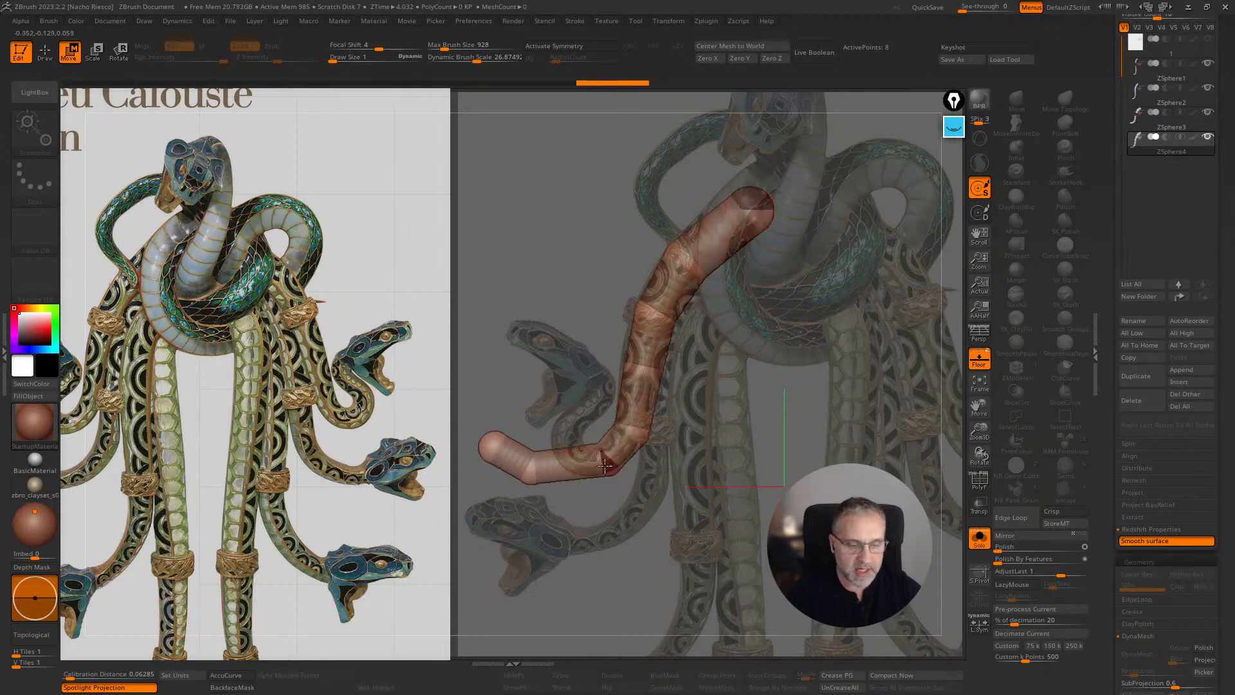
# - Shorten the chain's lower end and bend its last joints into the start of the reference snake's curl
pyautogui.moveTo(534, 467); pyautogui.dragTo(585, 461)
pyautogui.moveTo(496, 447); pyautogui.dragTo(564, 448)
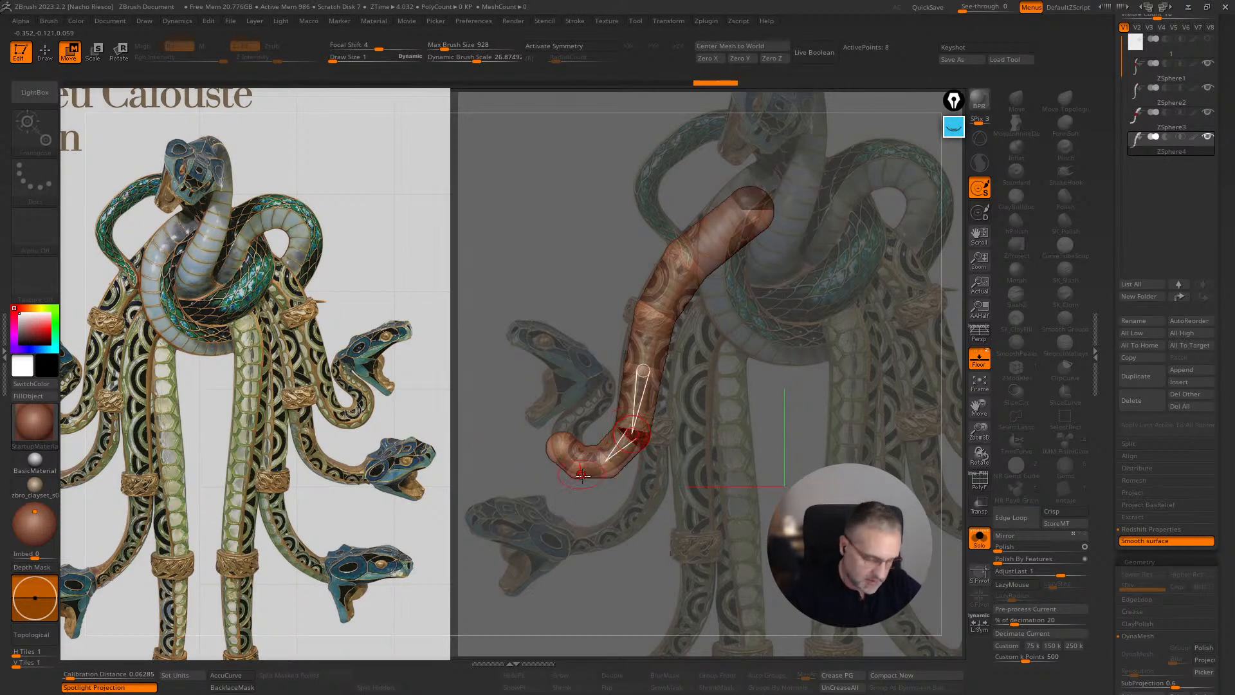
pyautogui.moveTo(577, 467); pyautogui.dragTo(555, 404)
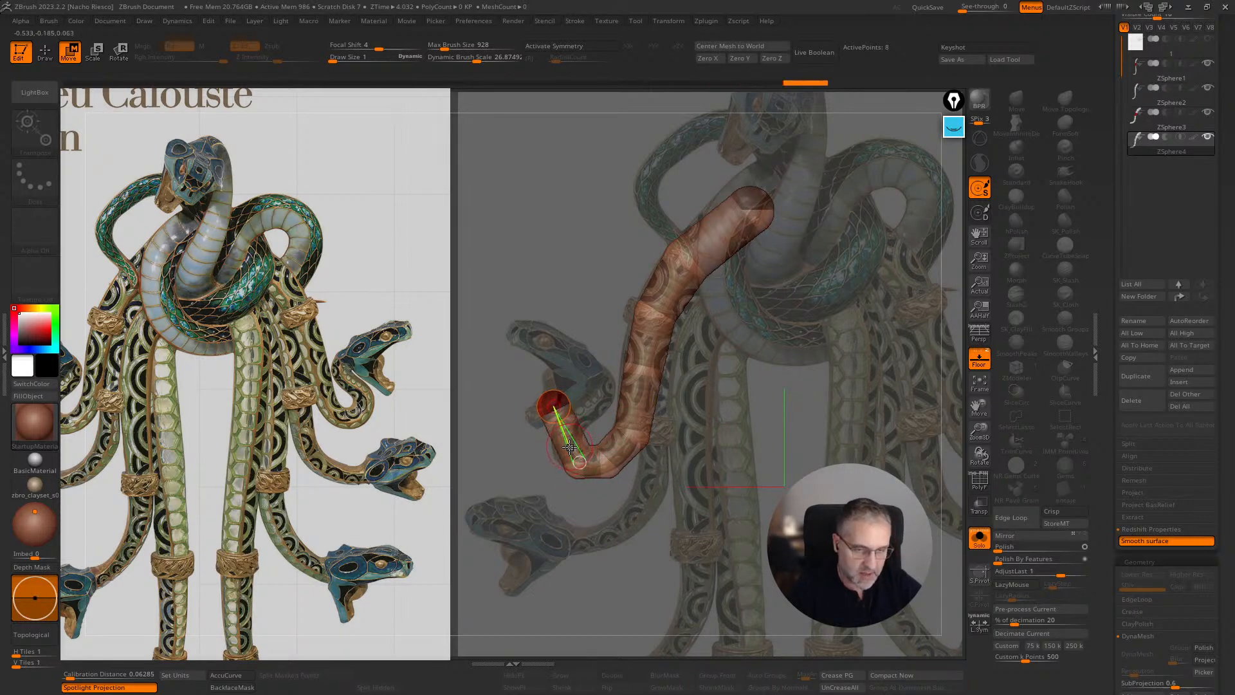
pyautogui.press('q')
pyautogui.press('w')
pyautogui.moveTo(553, 407); pyautogui.dragTo(599, 393)
pyautogui.moveTo(557, 442); pyautogui.dragTo(593, 476)
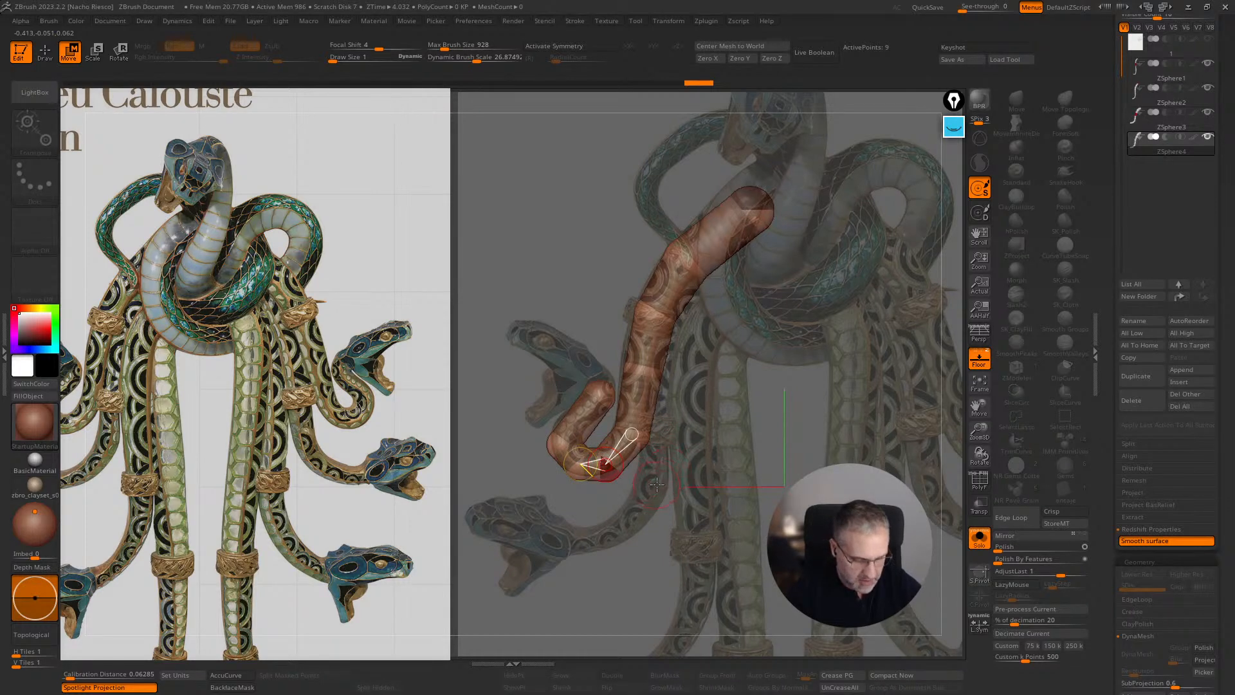
# - Insert a joint in the upturned end segment and reposition the tip and its neighbouring joint along the curl
pyautogui.press('q')
pyautogui.click(586, 427)
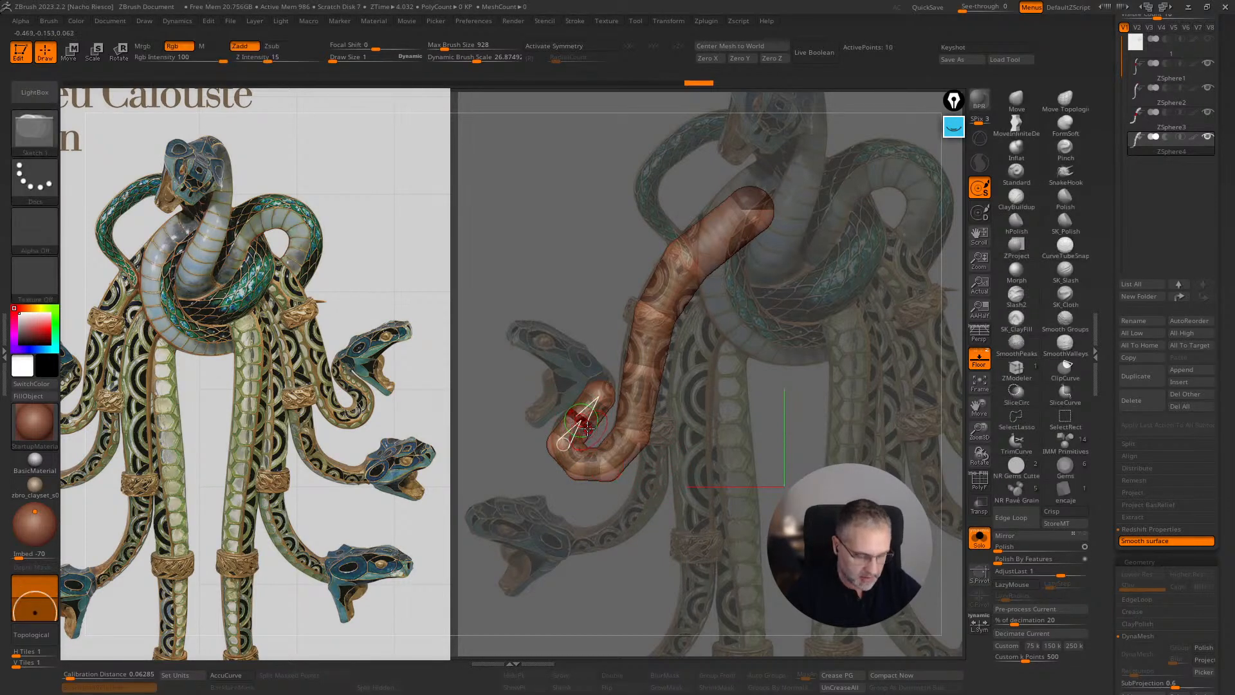
pyautogui.press('w')
pyautogui.moveTo(597, 395); pyautogui.dragTo(589, 377)
pyautogui.moveTo(590, 422); pyautogui.dragTo(577, 425)
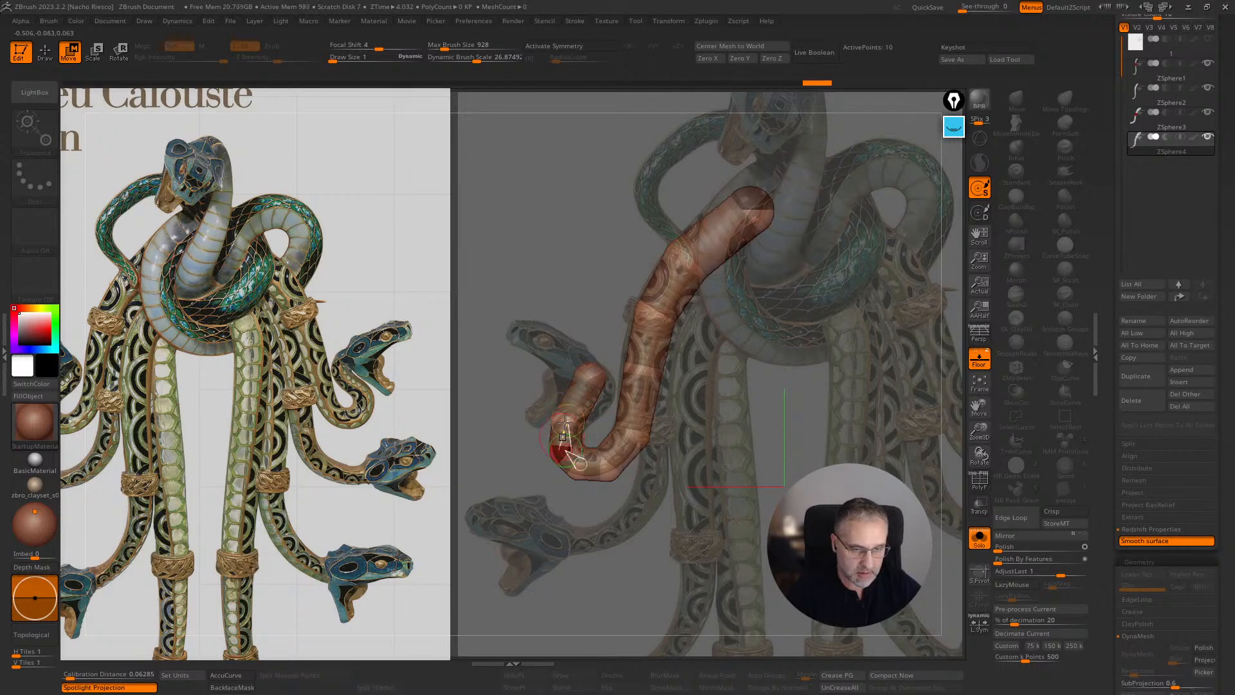
# - Insert more joints near the chain's tip and shape the S-bend leading to the snake's head
pyautogui.press('q')
pyautogui.click(577, 402)
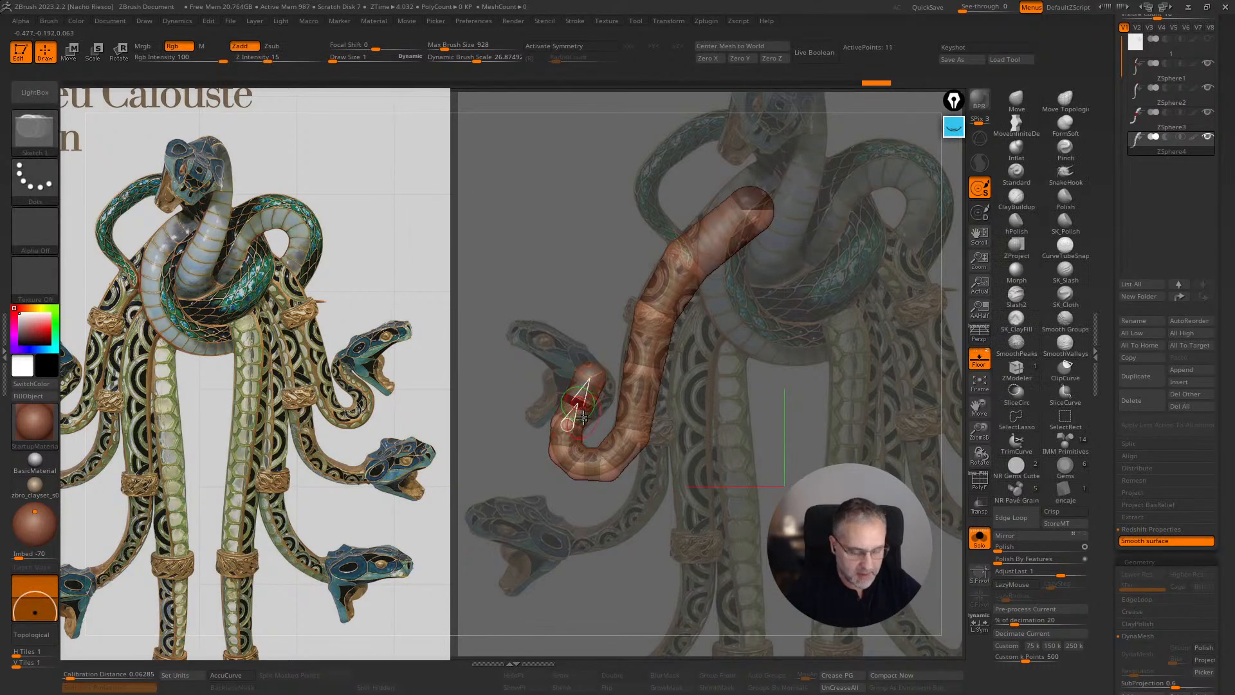
pyautogui.press('w')
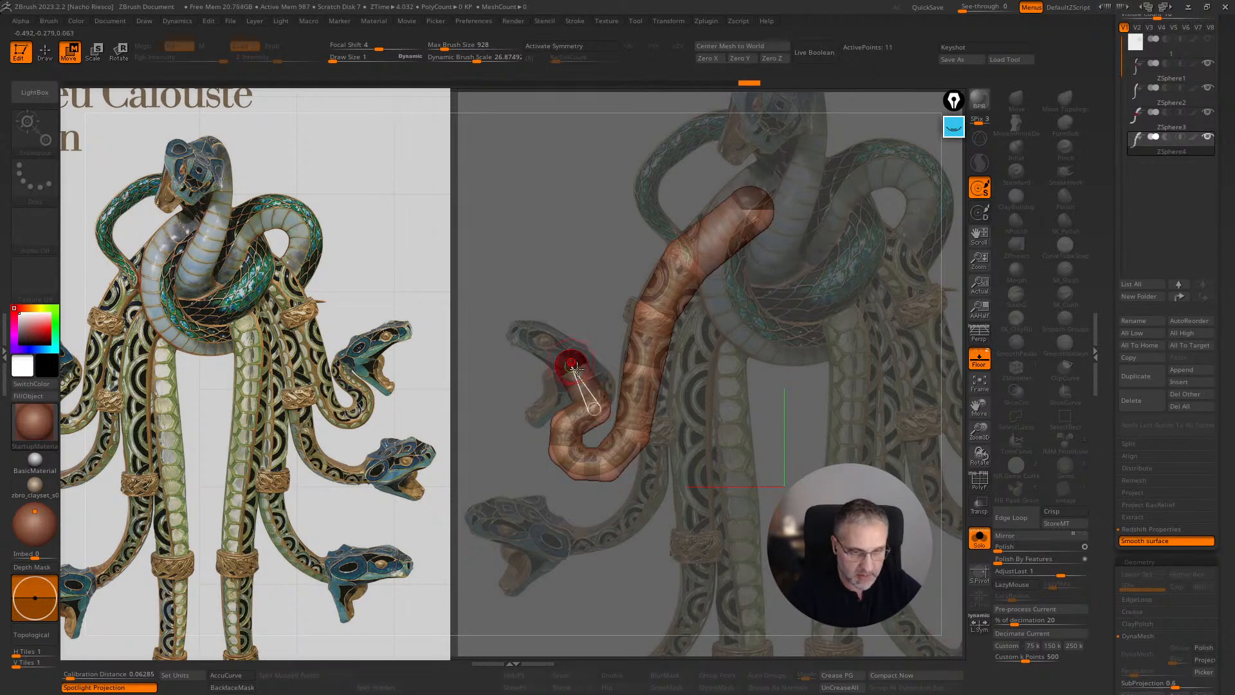
pyautogui.press('q')
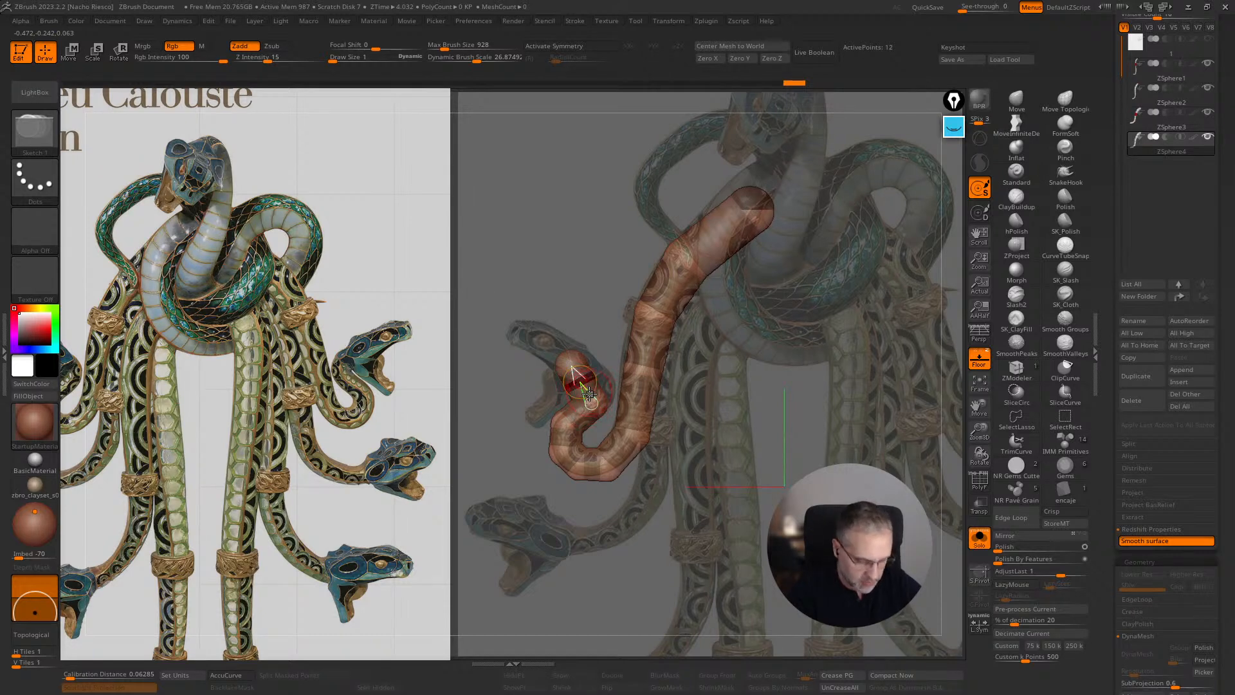
pyautogui.press('w')
pyautogui.moveTo(595, 403); pyautogui.dragTo(595, 400)
# - Scale the joints around the curl to fit the thickness of the reference snake
pyautogui.keyDown('ctrl'); pyautogui.moveTo(640, 402); pyautogui.dragTo(637, 468, button='right'); pyautogui.keyUp('ctrl')
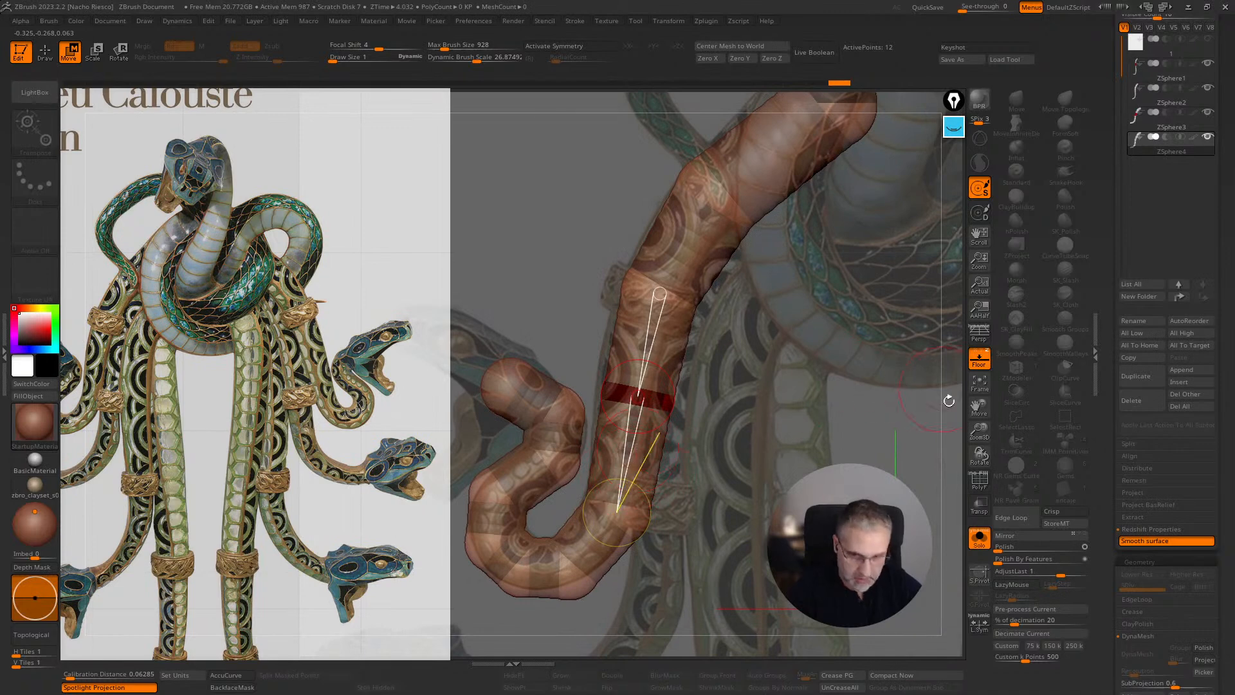
pyautogui.keyDown('alt'); pyautogui.moveTo(951, 421); pyautogui.dragTo(1011, 346, button='right'); pyautogui.keyUp('alt')
pyautogui.press('e')
pyautogui.moveTo(556, 446); pyautogui.dragTo(554, 421)
pyautogui.moveTo(556, 485)
pyautogui.mouseDown()
pyautogui.moveTo(597, 454)
pyautogui.moveTo(566, 472)
pyautogui.mouseUp()
# - Reposition the S-bend and lower curl joints to follow the reference snake's neck more closely
pyautogui.press('w')
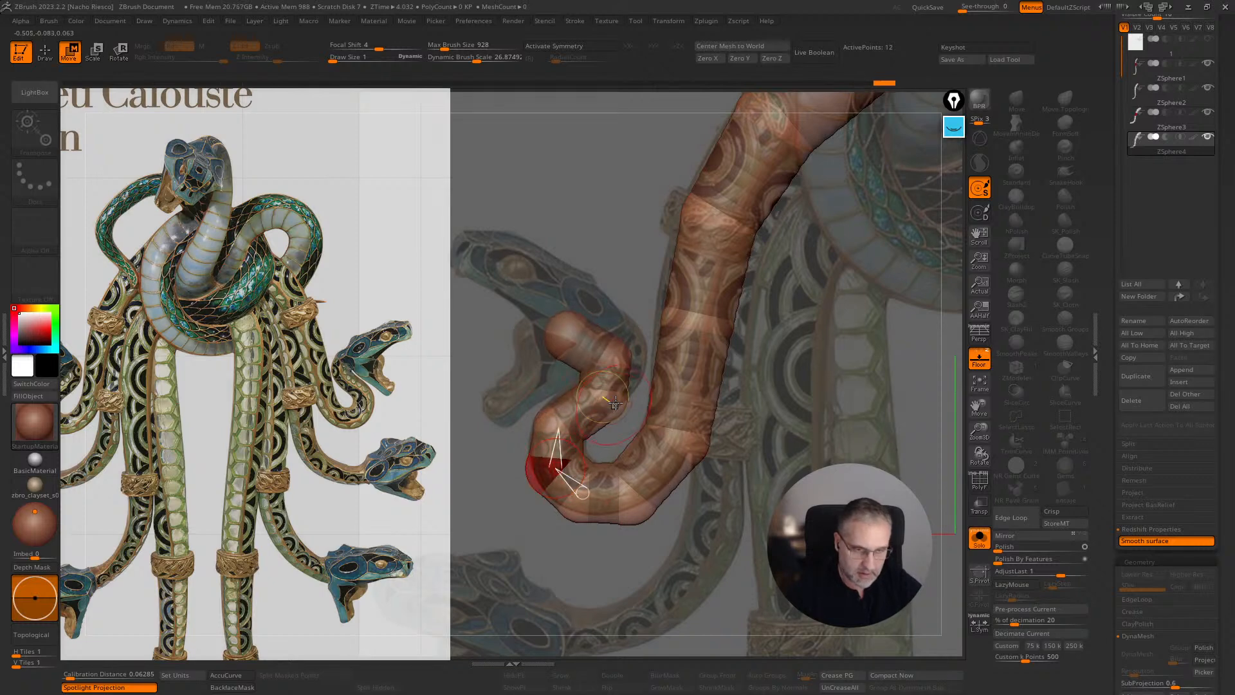
pyautogui.moveTo(622, 352)
pyautogui.mouseDown()
pyautogui.moveTo(591, 316)
pyautogui.moveTo(633, 353)
pyautogui.mouseUp()
pyautogui.moveTo(606, 392); pyautogui.dragTo(600, 395)
pyautogui.moveTo(630, 354); pyautogui.dragTo(612, 395)
pyautogui.moveTo(624, 358); pyautogui.dragTo(623, 350)
pyautogui.moveTo(550, 467); pyautogui.dragTo(628, 501)
# - Adjust the joints along the chain's straight middle section to the reference and undo the last joint move
pyautogui.moveTo(678, 443); pyautogui.dragTo(671, 437)
pyautogui.moveTo(696, 317); pyautogui.dragTo(689, 315)
pyautogui.moveTo(717, 224); pyautogui.dragTo(715, 218)
pyautogui.hotkey('ctrl', 'z')
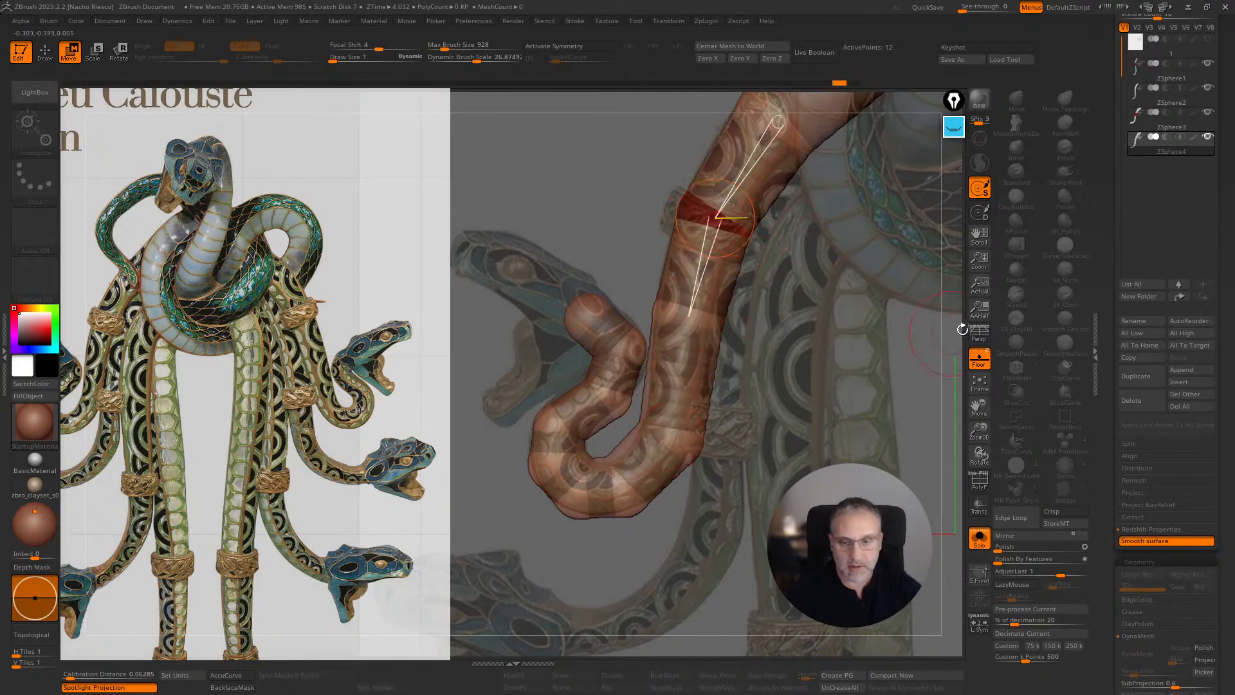
# - Extend the chain's top end toward the central knot, and add and position a joint in the upper segment
pyautogui.click(981, 384)
pyautogui.keyDown('alt'); pyautogui.moveTo(775, 298); pyautogui.dragTo(848, 481); pyautogui.keyUp('alt')
pyautogui.moveTo(759, 325)
pyautogui.mouseDown()
pyautogui.moveTo(766, 288)
pyautogui.moveTo(778, 308)
pyautogui.mouseUp()
pyautogui.press('q')
pyautogui.click(699, 359)
pyautogui.hotkey('ctrl', 'z')
pyautogui.press('w')
pyautogui.moveTo(700, 363); pyautogui.dragTo(697, 350)
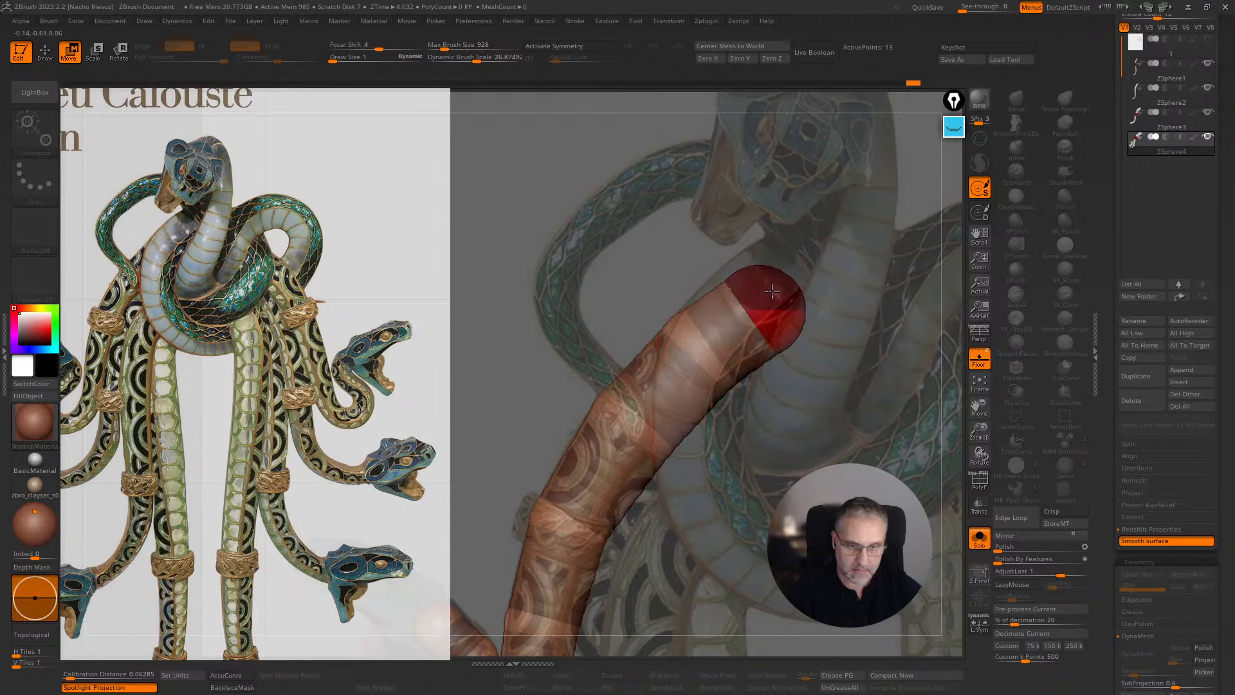
pyautogui.press('q')
# - Examine all four chains together without and with the reference, and study the coloured snake-path breakdown on the reference board
pyautogui.hotkey('shift', 'z')
pyautogui.moveTo(961, 404); pyautogui.dragTo(896, 217)
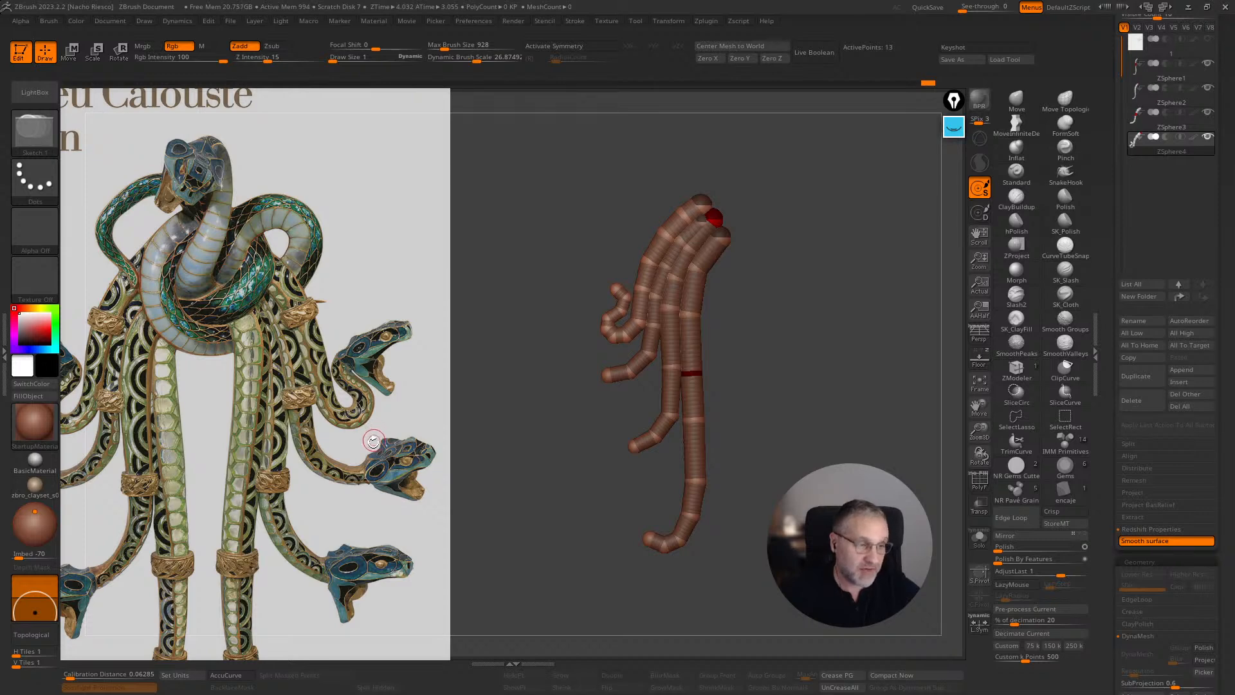
pyautogui.click(979, 358)
pyautogui.keyDown('alt'); pyautogui.moveTo(919, 351); pyautogui.dragTo(927, 418); pyautogui.keyUp('alt')
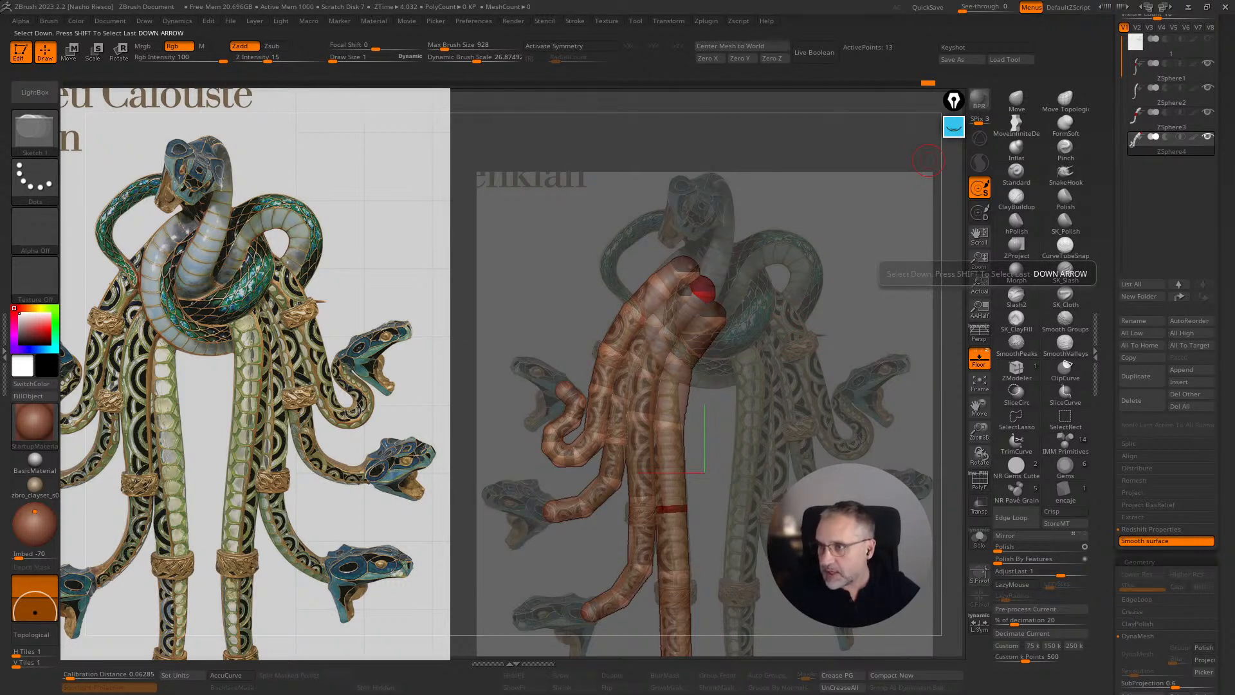
pyautogui.moveTo(1231, 463); pyautogui.dragTo(780, 476, button='right')
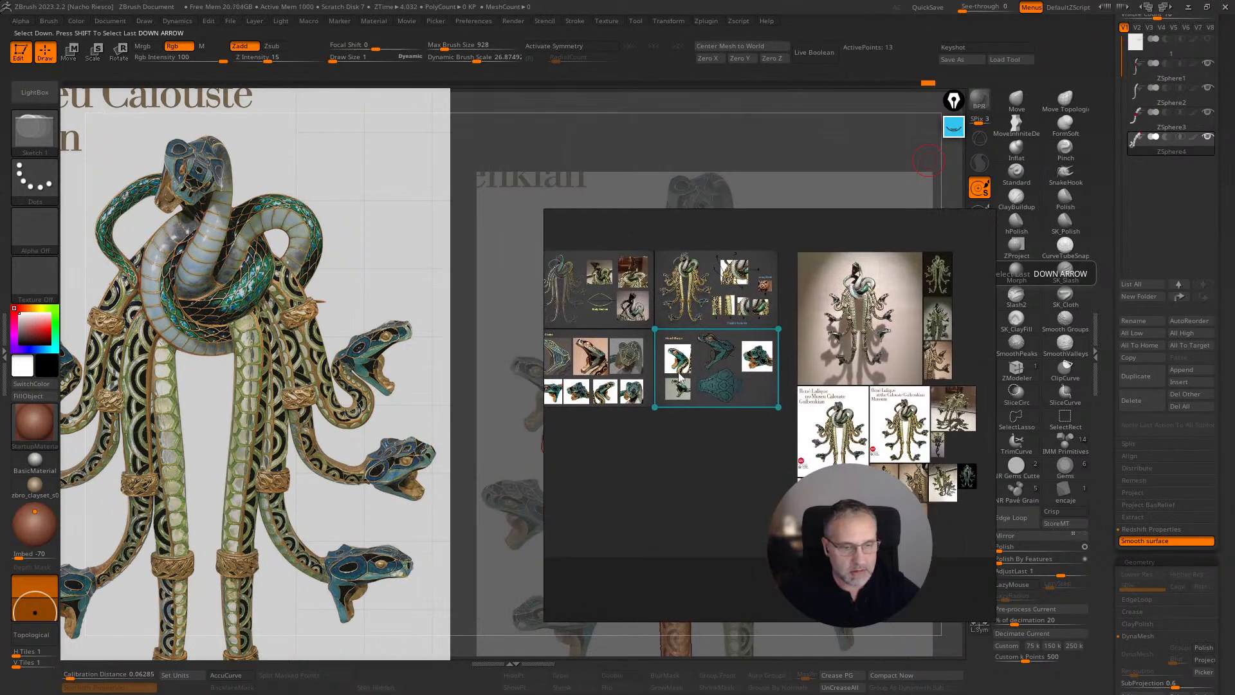
pyautogui.doubleClick(711, 290)
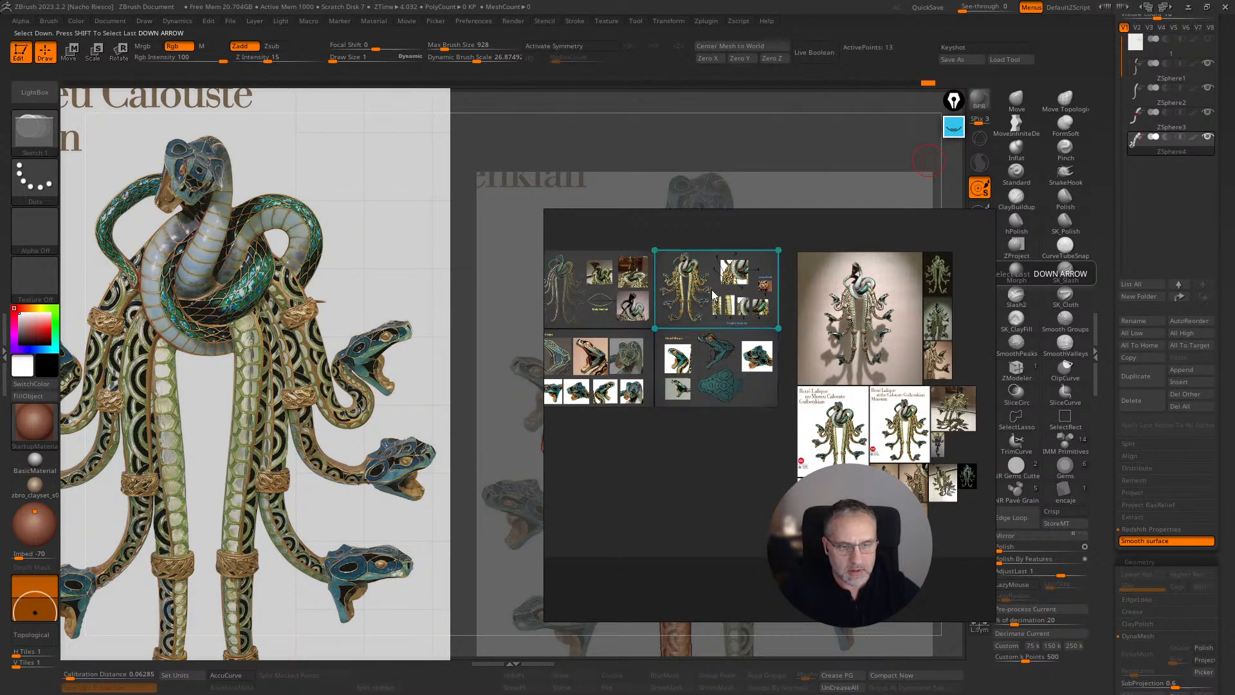
pyautogui.scroll(-5, 667, 386)
pyautogui.doubleClick(582, 399)
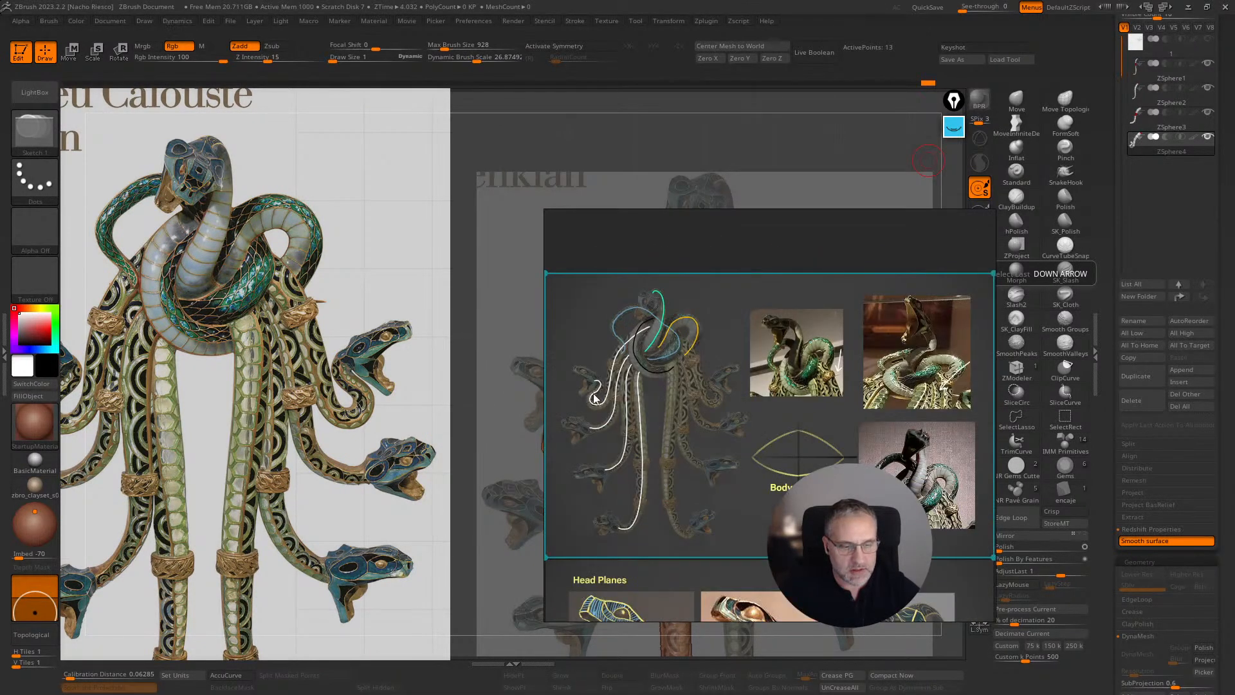
pyautogui.scroll(3, 608, 397)
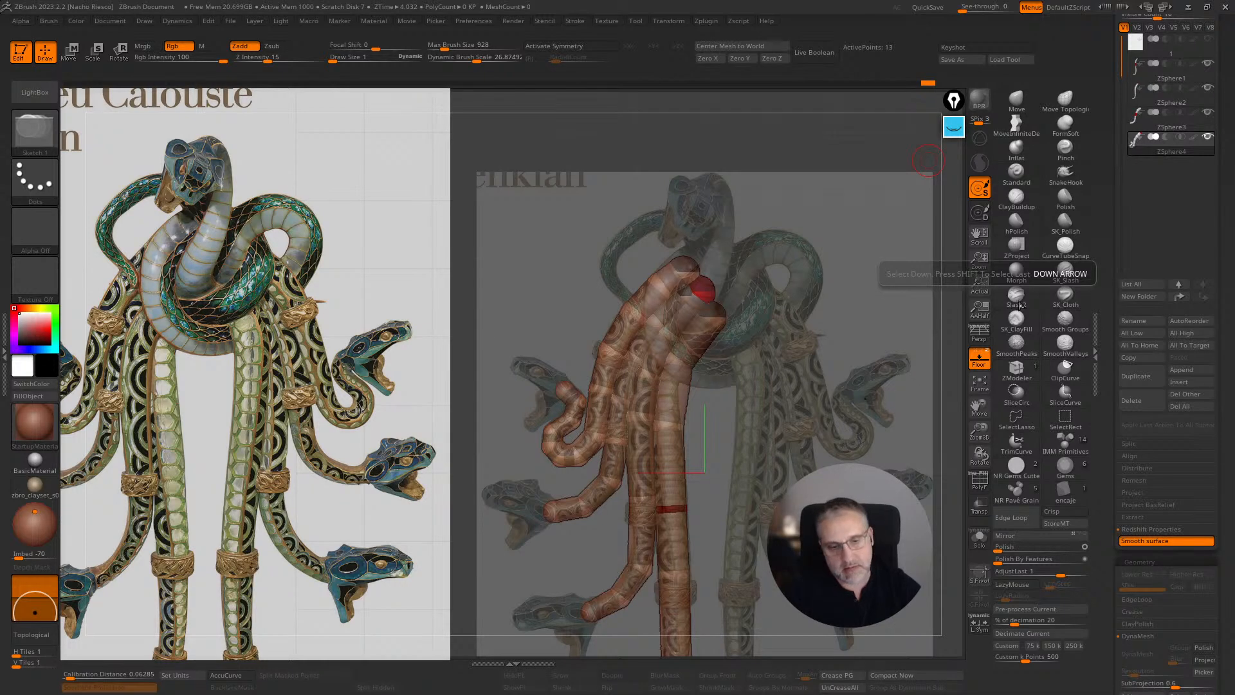
# - Insert a new ZSphere subtool below the fourth chain and select it
pyautogui.click(1186, 382)
pyautogui.click(1186, 383)
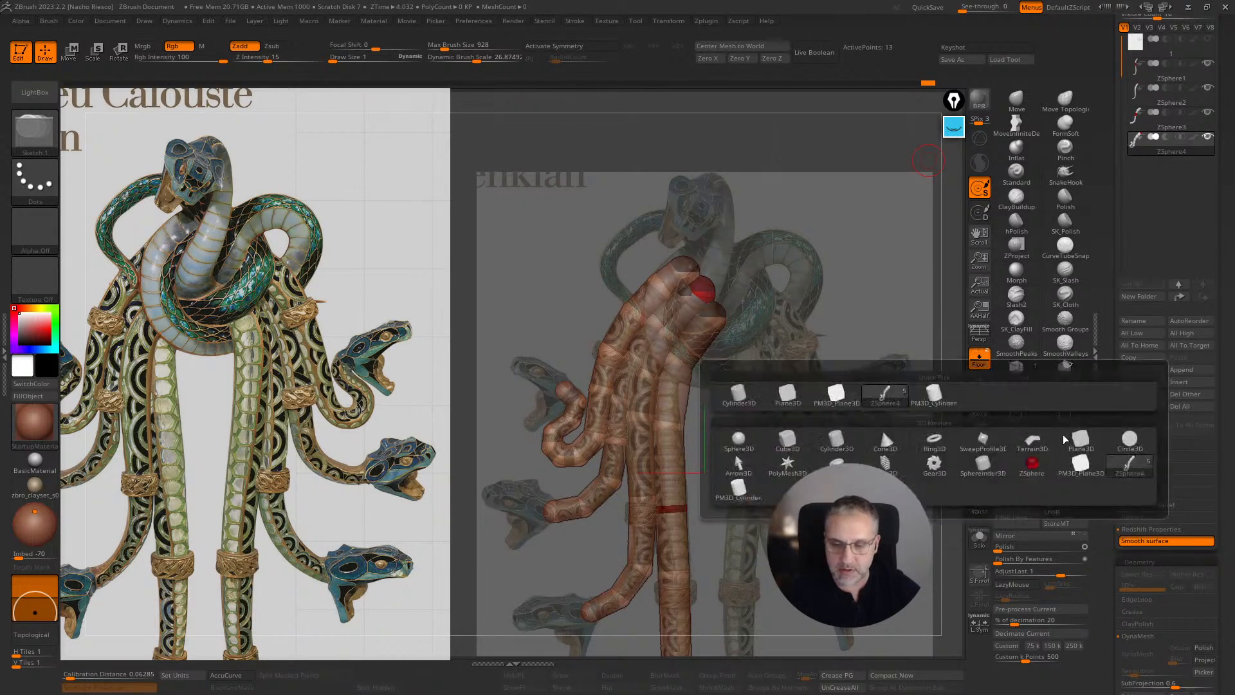
pyautogui.click(1032, 464)
pyautogui.click(1163, 177)
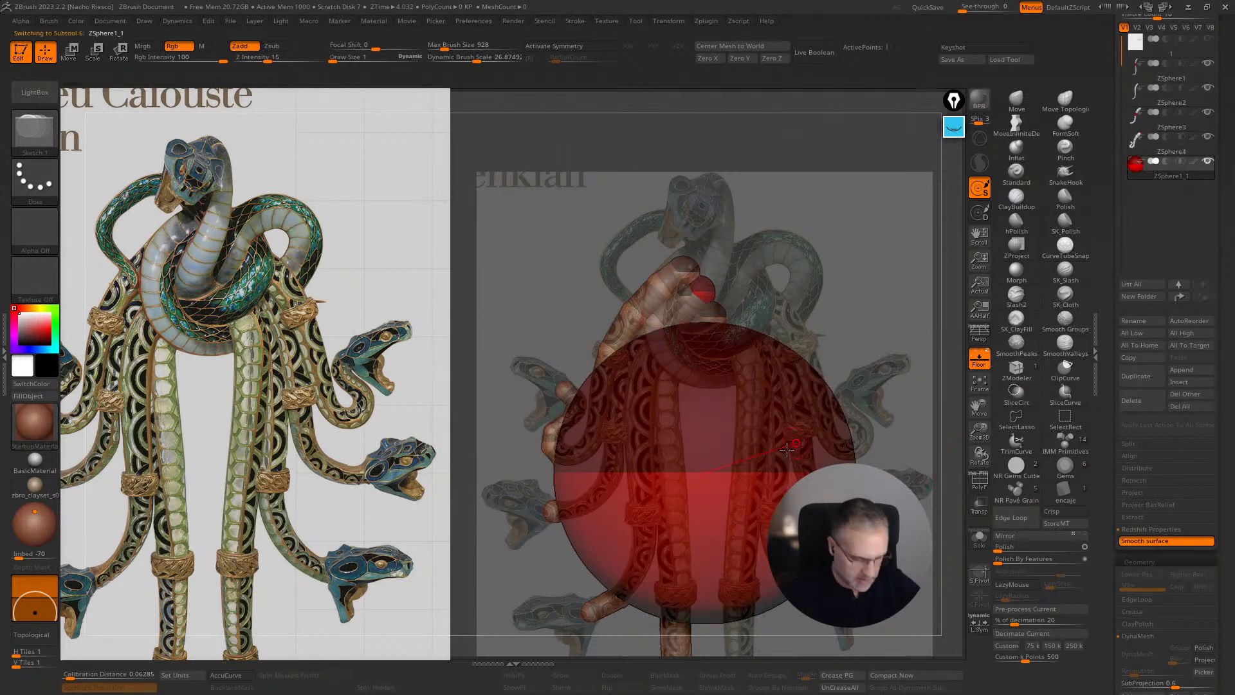
# - Shrink the new ZSphere to the snake's body thickness, isolate it, and place it on the lower part of the central knot
pyautogui.press('e')
pyautogui.moveTo(740, 475); pyautogui.dragTo(728, 347)
pyautogui.press('w')
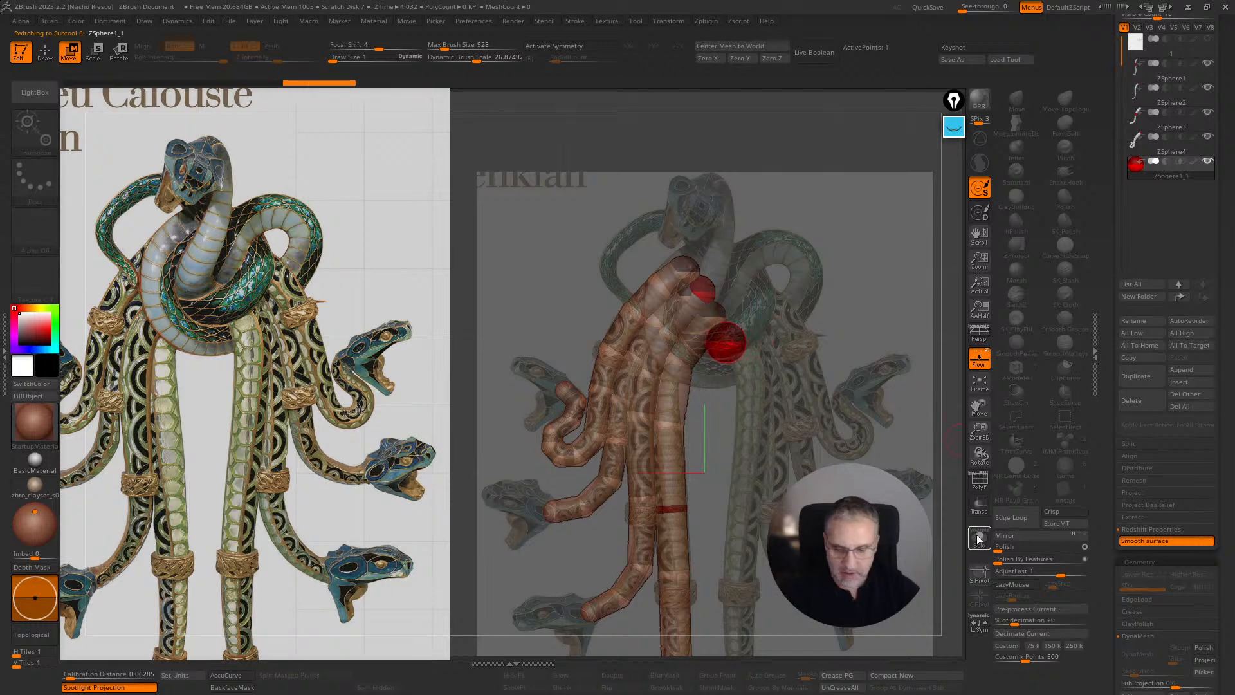
pyautogui.click(979, 539)
pyautogui.keyDown('ctrl'); pyautogui.moveTo(921, 412); pyautogui.dragTo(750, 224, button='right'); pyautogui.keyUp('ctrl')
pyautogui.moveTo(731, 211); pyautogui.dragTo(675, 213)
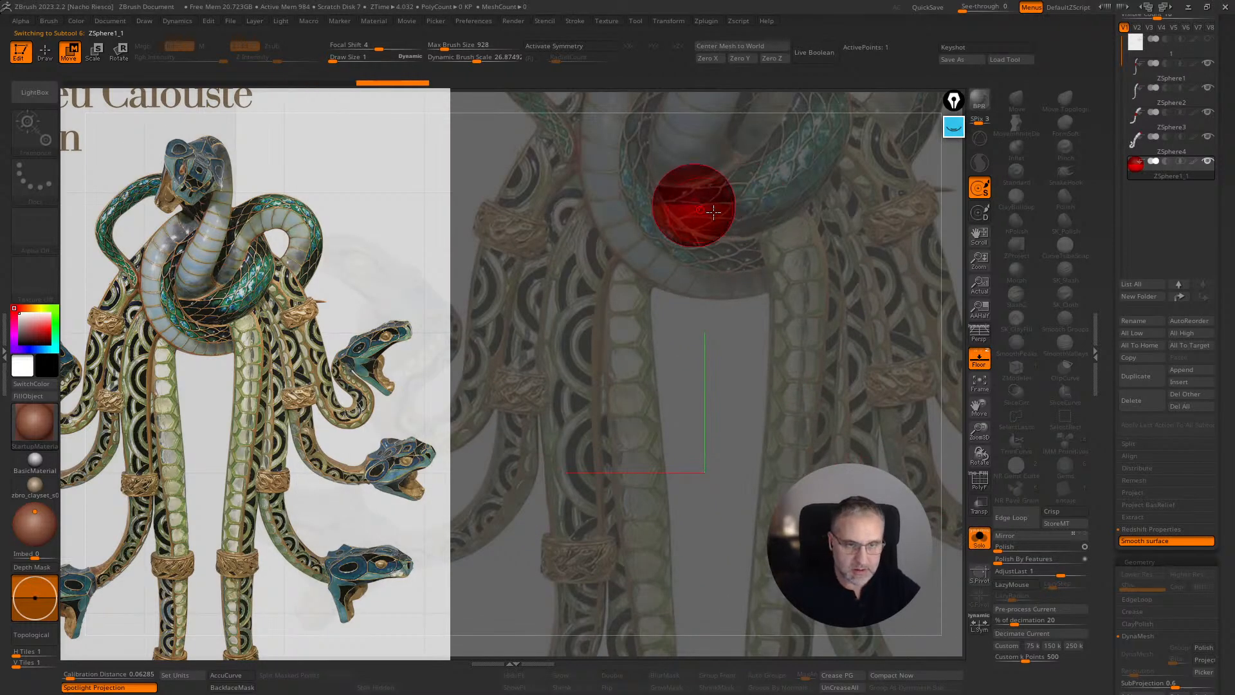
pyautogui.keyDown('alt'); pyautogui.moveTo(959, 334); pyautogui.dragTo(962, 430, button='right'); pyautogui.keyUp('alt')
pyautogui.press('e')
pyautogui.moveTo(700, 310); pyautogui.dragTo(700, 280)
# - Add three child ZSpheres sideways from the root ZSphere while viewing it from the side
pyautogui.keyDown('shift'); pyautogui.moveTo(934, 383); pyautogui.dragTo(797, 380, button='right'); pyautogui.keyUp('shift')
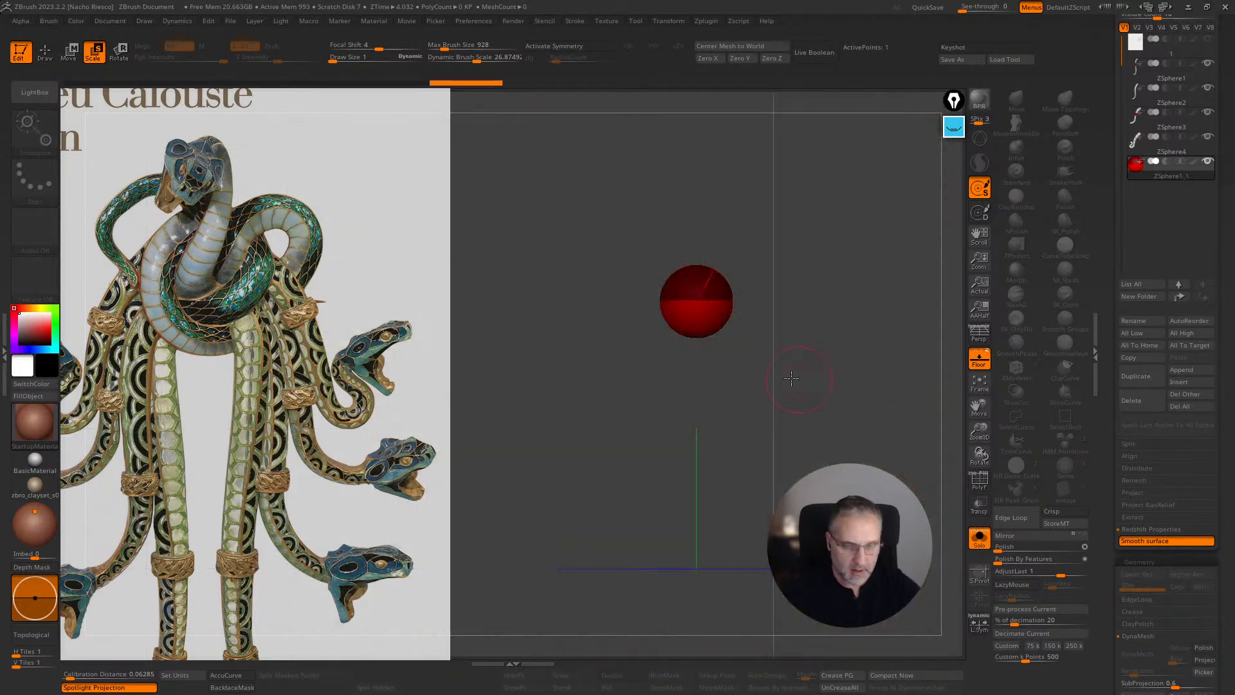
pyautogui.press('q')
pyautogui.click(699, 303)
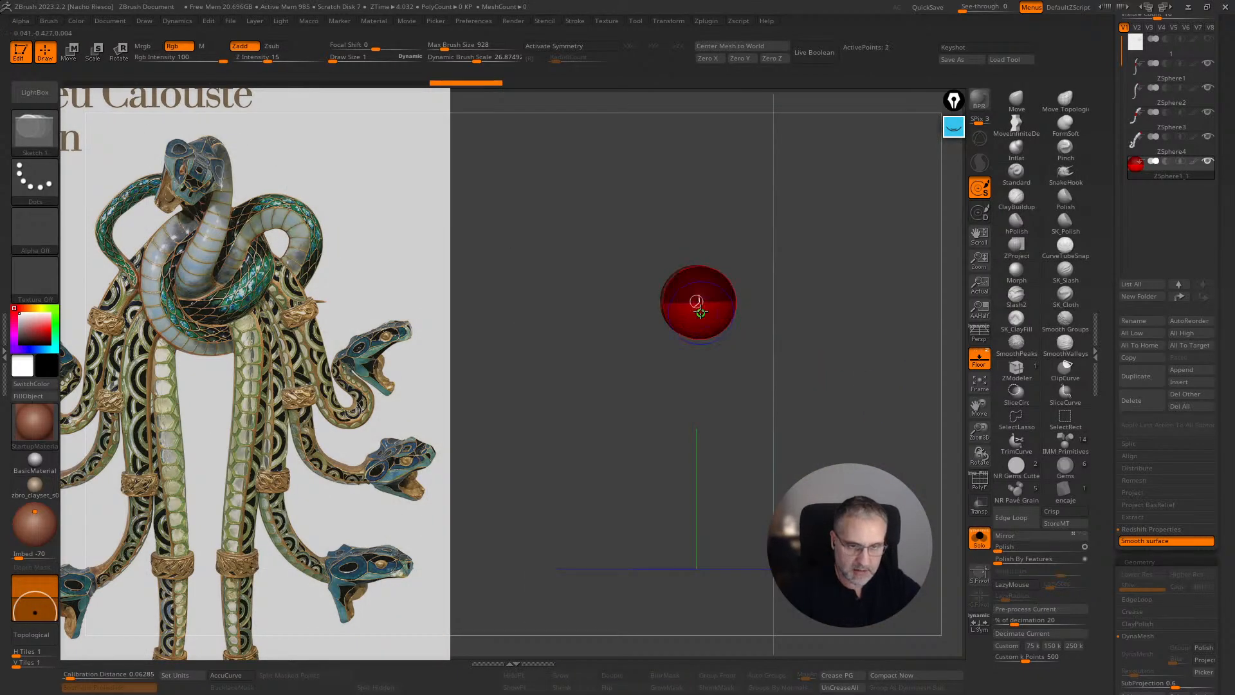
pyautogui.click(706, 311)
pyautogui.click(704, 307)
pyautogui.keyDown('shift'); pyautogui.moveTo(704, 307); pyautogui.dragTo(928, 325, button='right'); pyautogui.keyUp('shift')
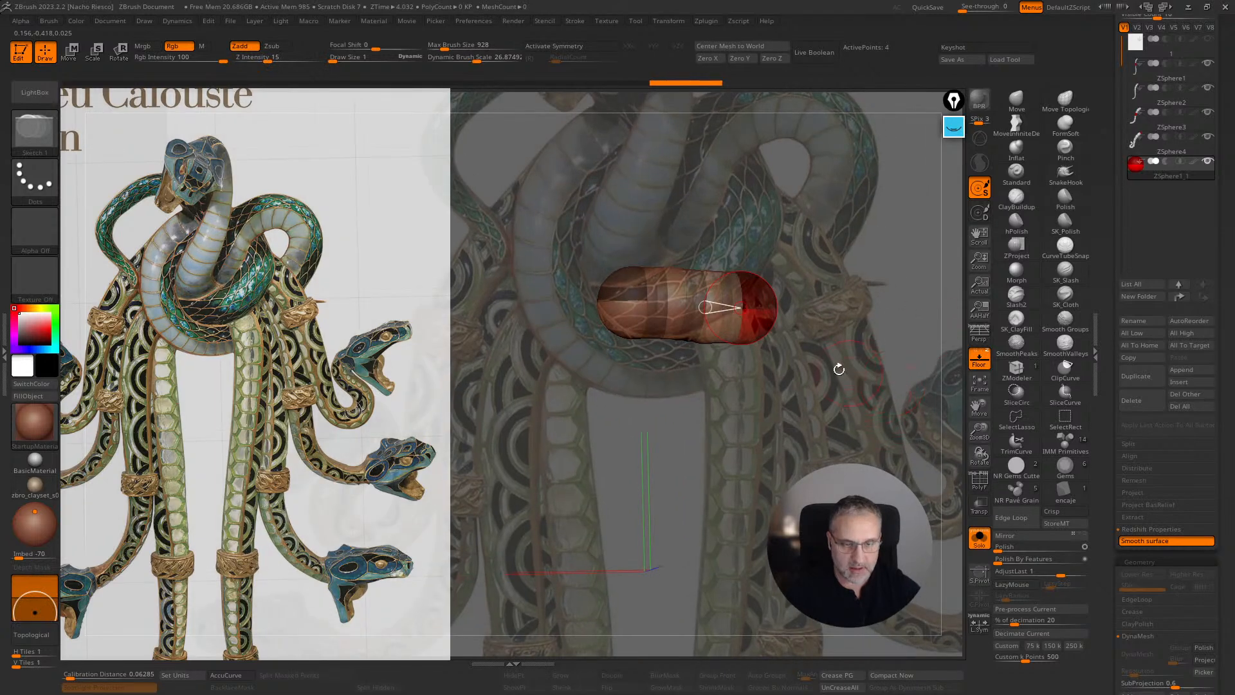
# - Bend the chain up the knot's right side and stretch its free end across to the snake's upper-left arc on the reference
pyautogui.press('w')
pyautogui.moveTo(762, 309); pyautogui.dragTo(743, 171)
pyautogui.moveTo(718, 328); pyautogui.dragTo(741, 259)
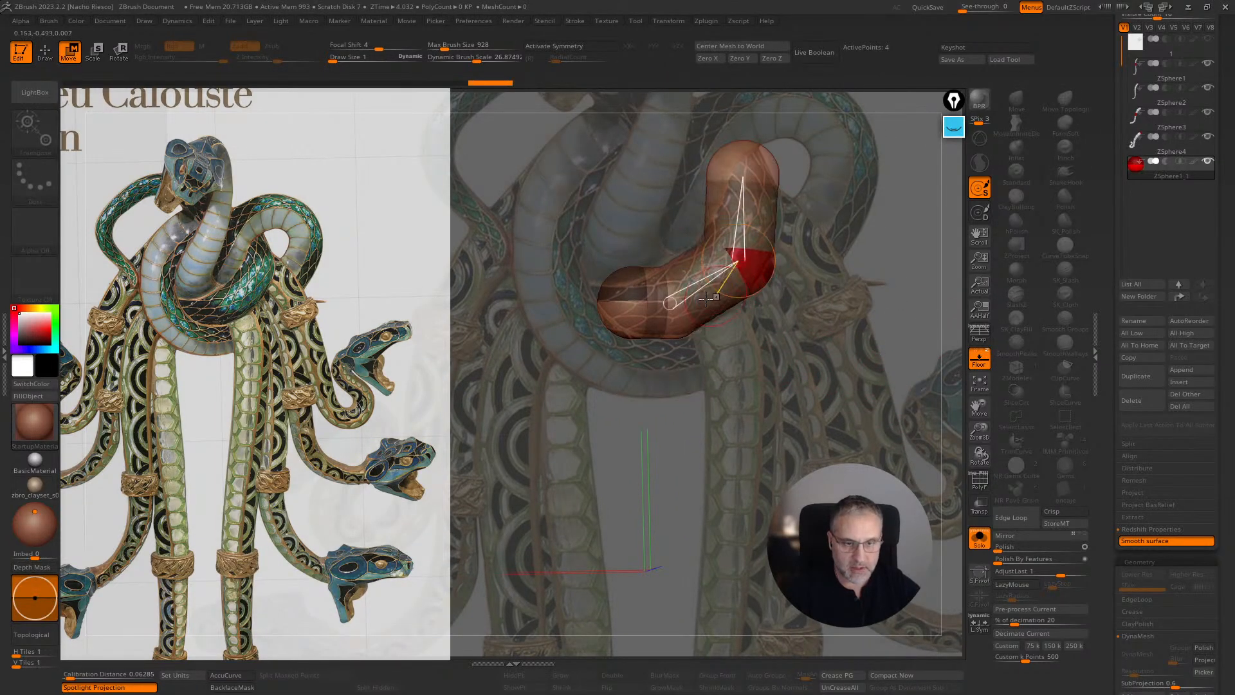
pyautogui.click(745, 161)
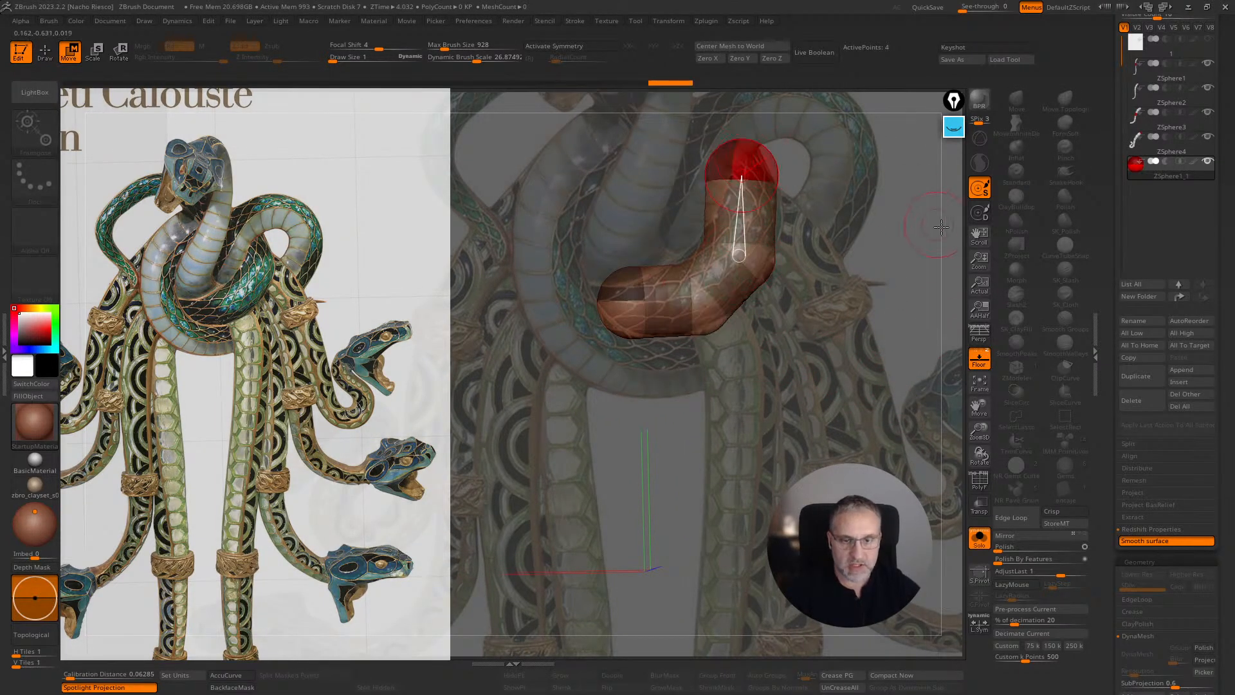
pyautogui.moveTo(745, 161); pyautogui.dragTo(902, 364, button='right')
pyautogui.moveTo(790, 323); pyautogui.dragTo(592, 204)
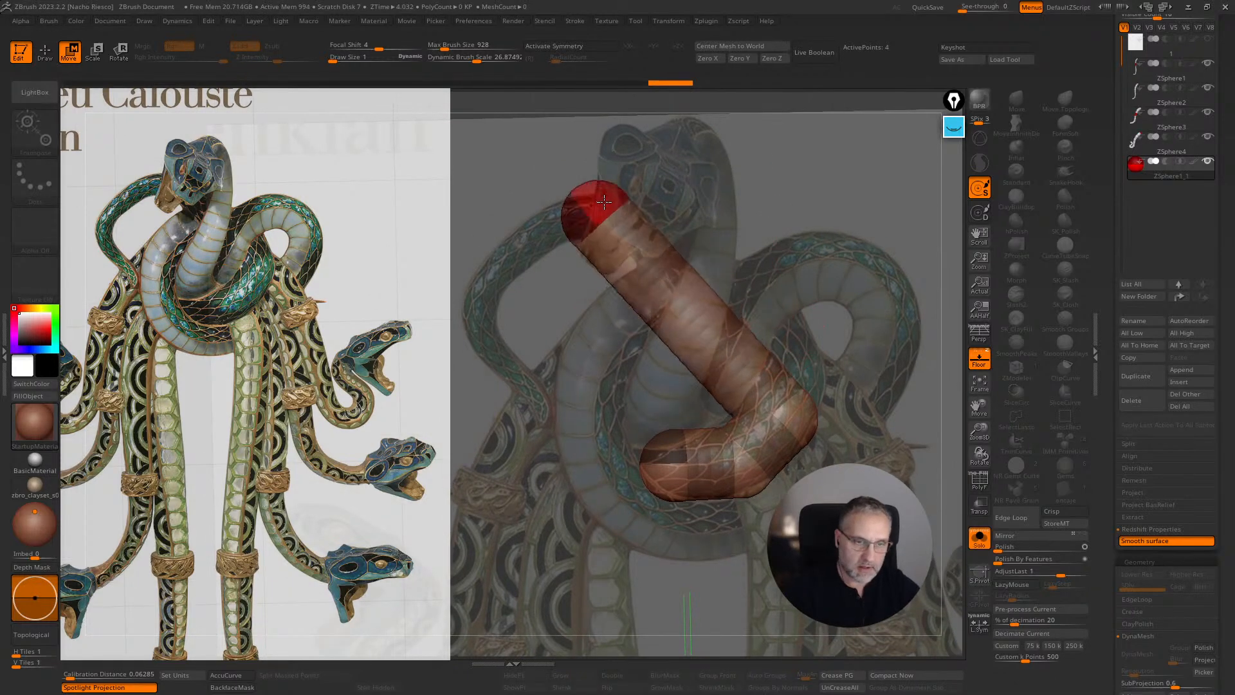
# - Insert two joints in the long diagonal segment and move them outward to follow the coil's right side
pyautogui.press('q')
pyautogui.click(703, 322)
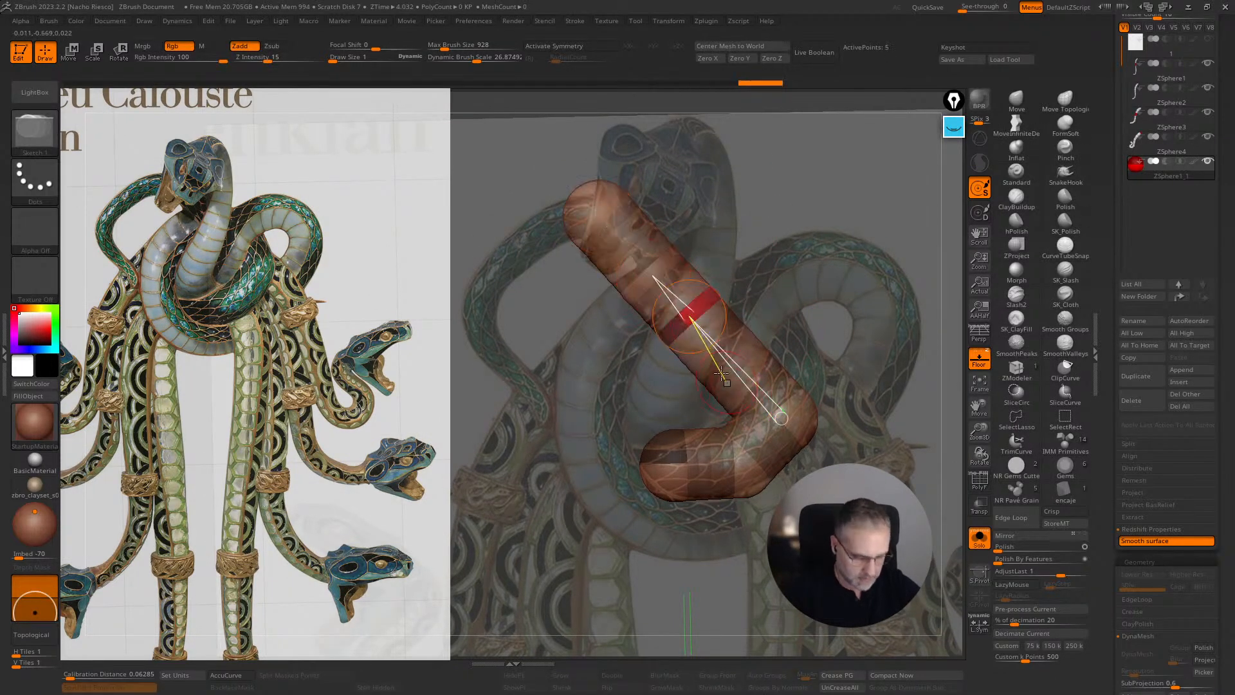
pyautogui.press('w')
pyautogui.moveTo(682, 284); pyautogui.dragTo(741, 327)
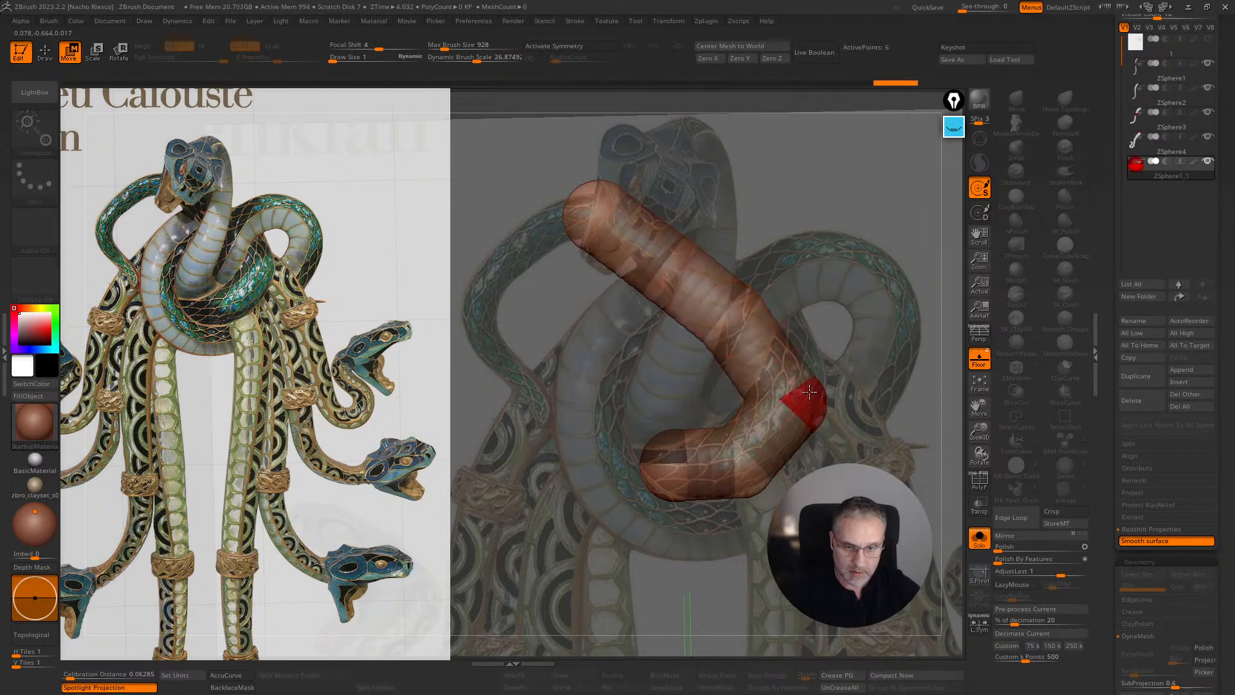
pyautogui.moveTo(808, 393); pyautogui.dragTo(814, 392)
pyautogui.moveTo(742, 322); pyautogui.dragTo(775, 317)
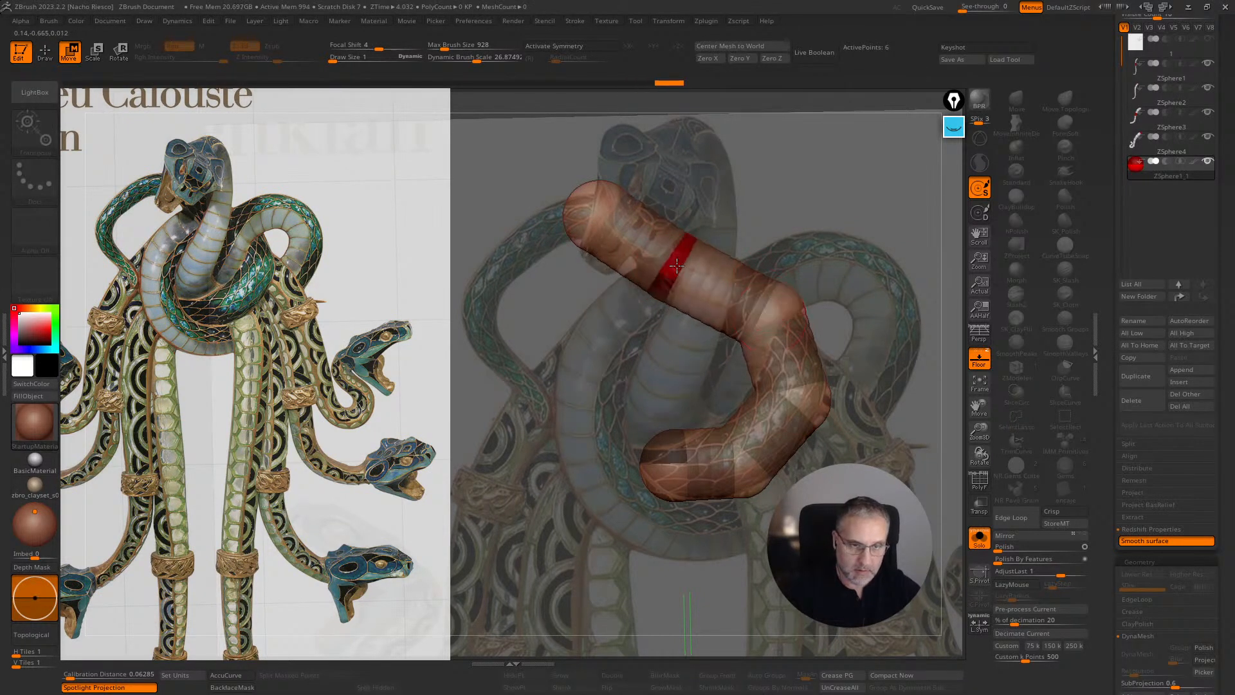
# - Add joints toward the chain's free end and shape them into the upper-left arc of the green snake
pyautogui.press('q')
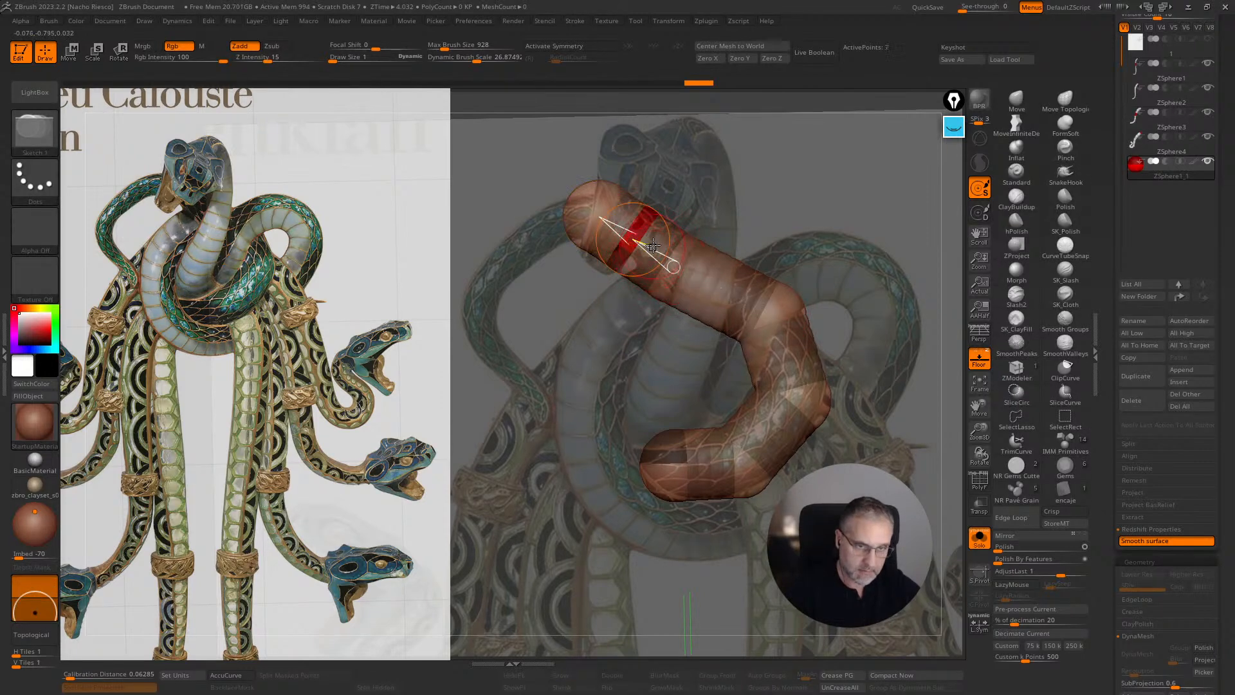
pyautogui.press('w')
pyautogui.moveTo(597, 215); pyautogui.dragTo(505, 290)
pyautogui.moveTo(573, 270); pyautogui.dragTo(559, 236)
pyautogui.moveTo(640, 240); pyautogui.dragTo(626, 219)
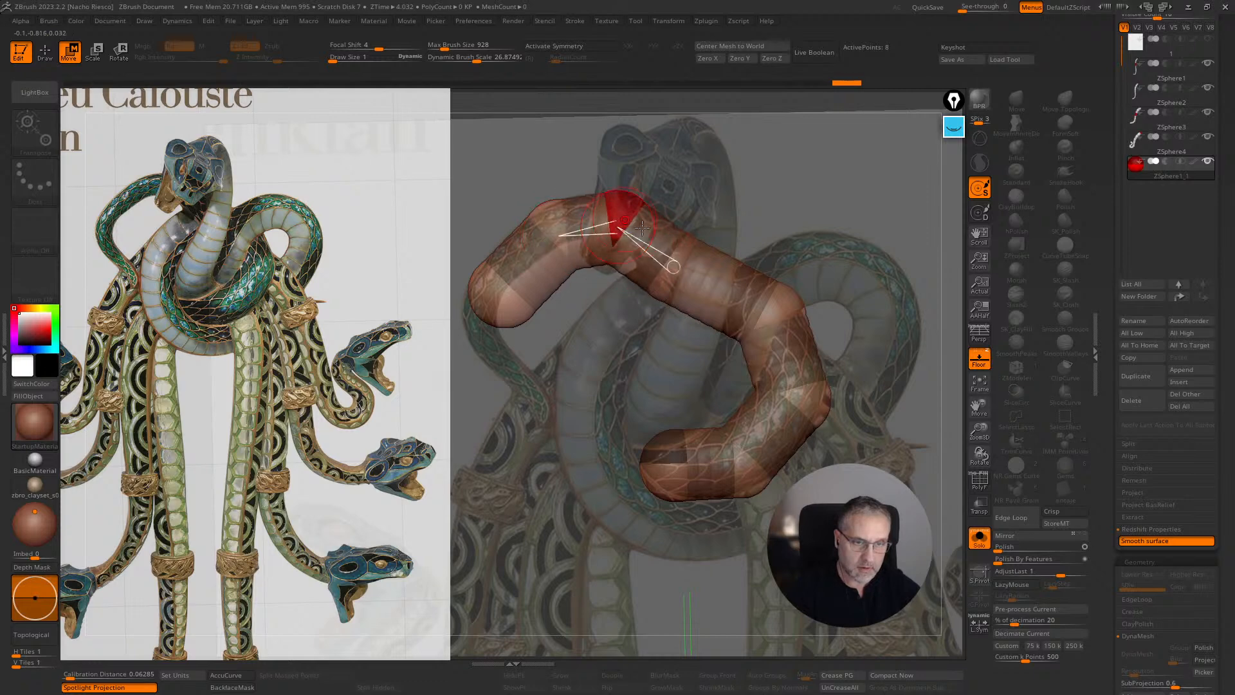
# - Scale down the chain's free half to thin it, and undo the last joint change
pyautogui.press('e')
pyautogui.moveTo(677, 271)
pyautogui.mouseDown()
pyautogui.moveTo(739, 184)
pyautogui.moveTo(688, 307)
pyautogui.mouseUp()
pyautogui.press('w')
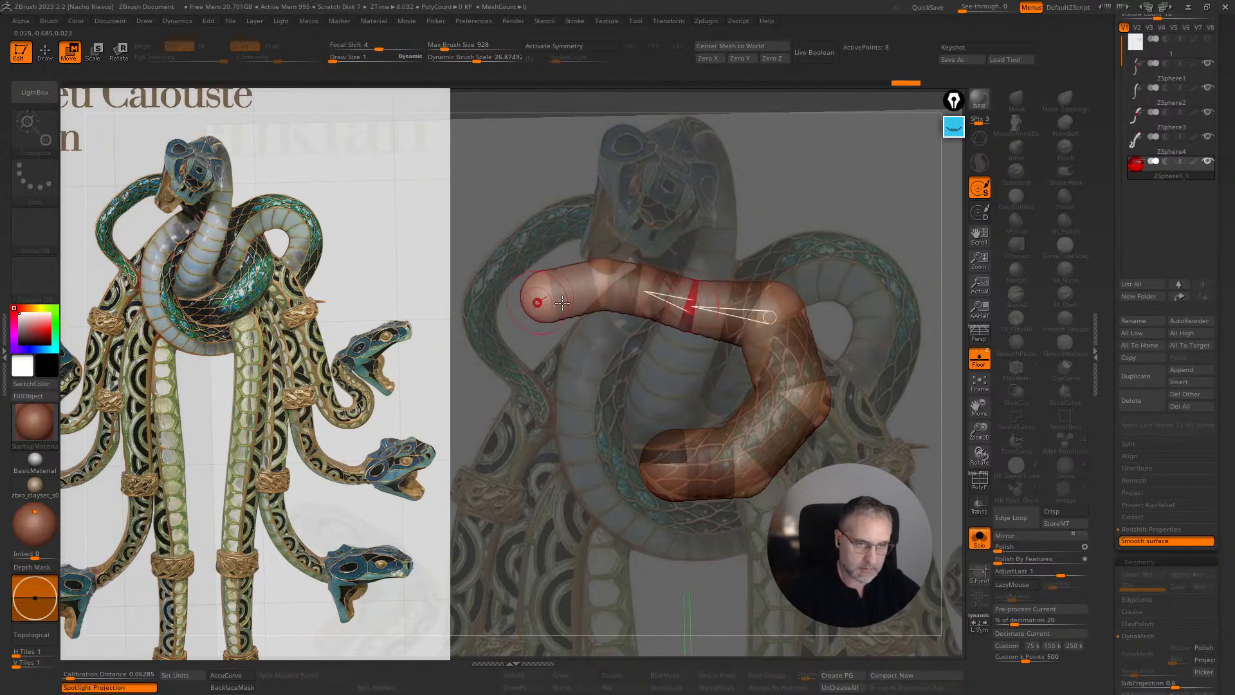
pyautogui.hotkey('ctrl', 'z')
# - Reposition the end and the joints of the upper-left arc over the snake on the reference
pyautogui.moveTo(576, 299); pyautogui.dragTo(472, 301)
pyautogui.moveTo(544, 246); pyautogui.dragTo(525, 255)
pyautogui.moveTo(656, 250); pyautogui.dragTo(593, 216)
pyautogui.moveTo(703, 276); pyautogui.dragTo(675, 255)
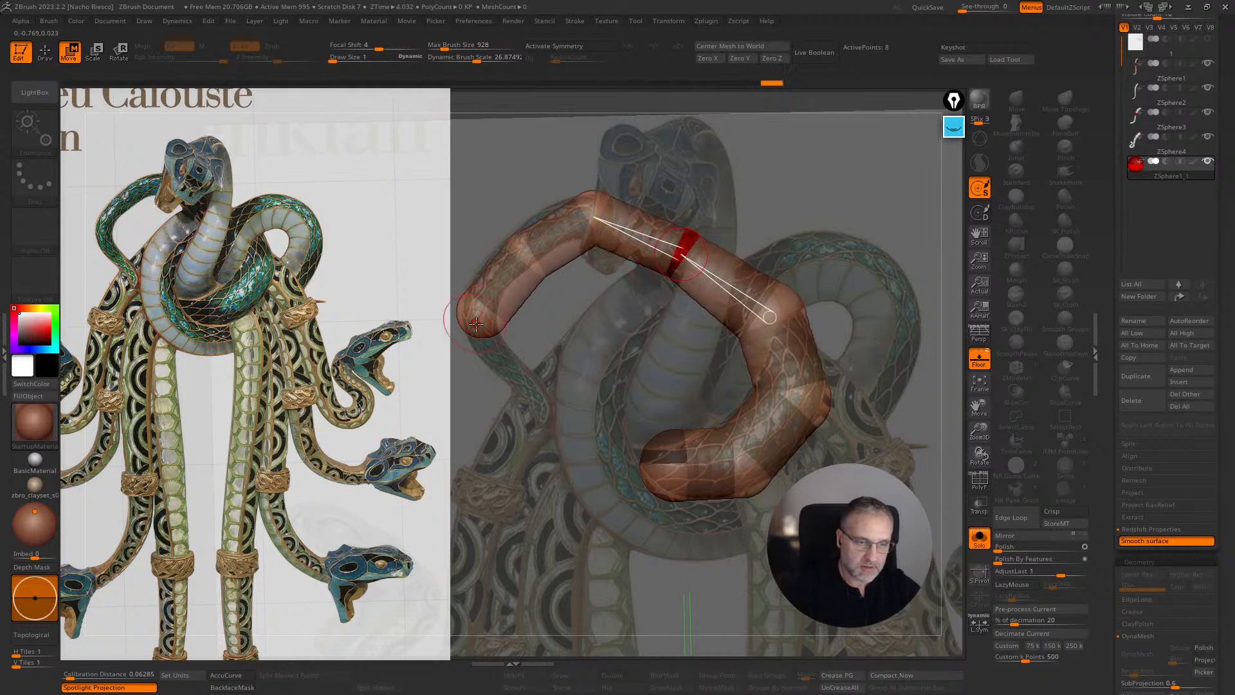
pyautogui.moveTo(479, 316); pyautogui.dragTo(485, 330)
pyautogui.moveTo(524, 249); pyautogui.dragTo(507, 264)
pyautogui.moveTo(593, 217); pyautogui.dragTo(572, 217)
# - Adjust the root ZSphere's size and move it farther left along the lower knot coil
pyautogui.moveTo(954, 339); pyautogui.dragTo(836, 354)
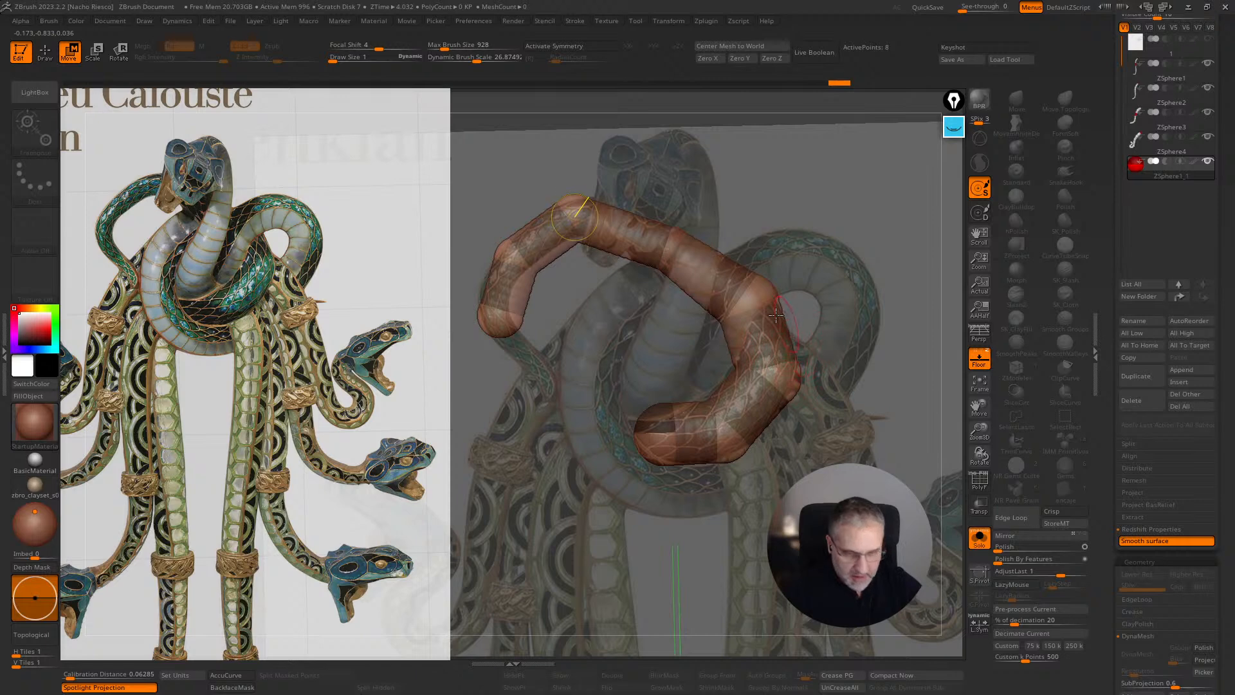
pyautogui.press('e')
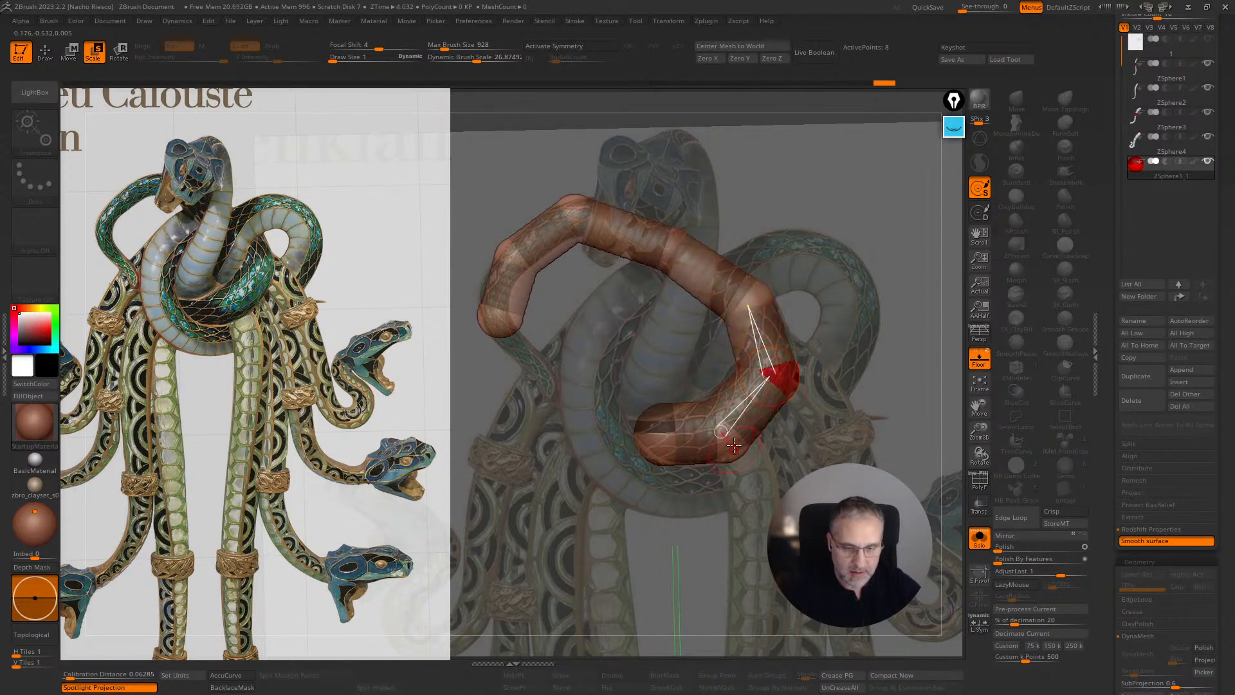
pyautogui.moveTo(659, 441); pyautogui.dragTo(659, 438)
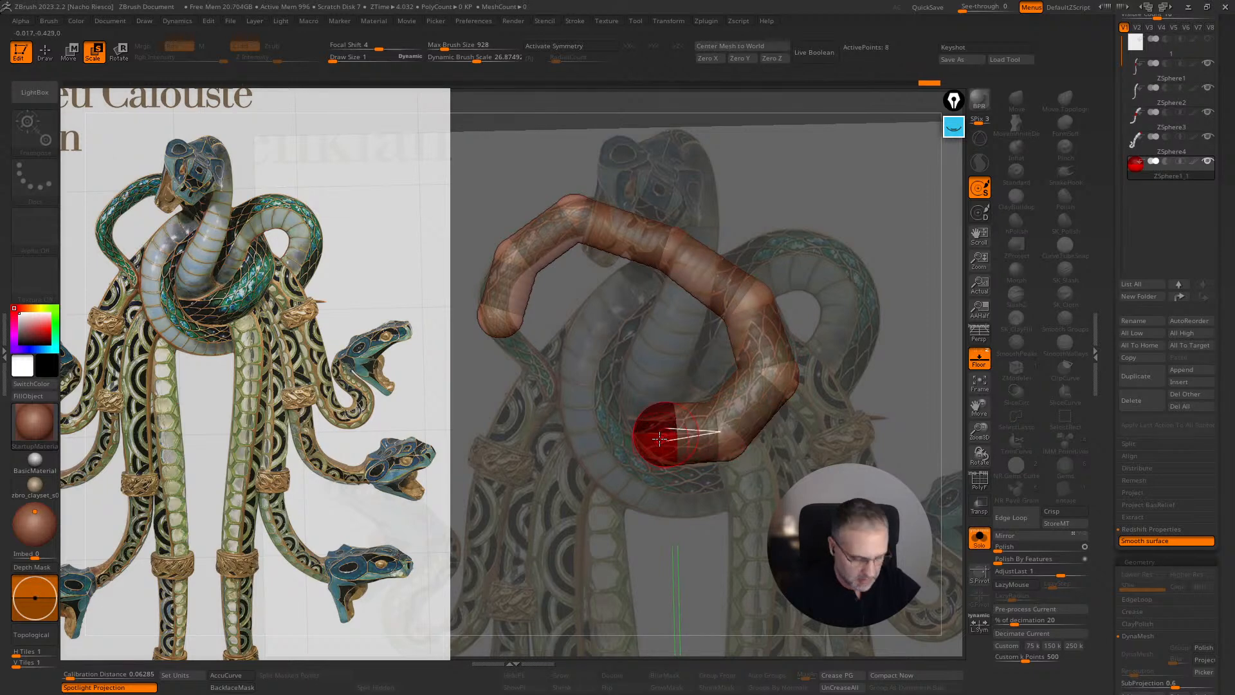
pyautogui.press('w')
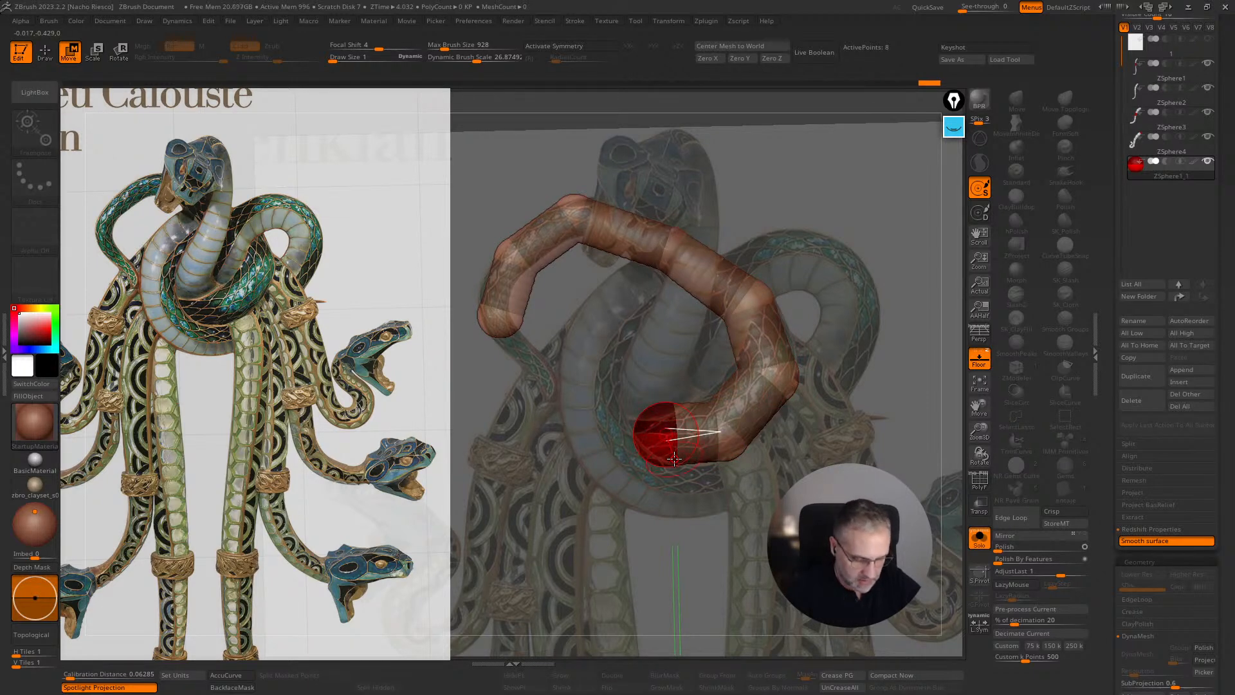
pyautogui.moveTo(660, 439); pyautogui.dragTo(630, 443)
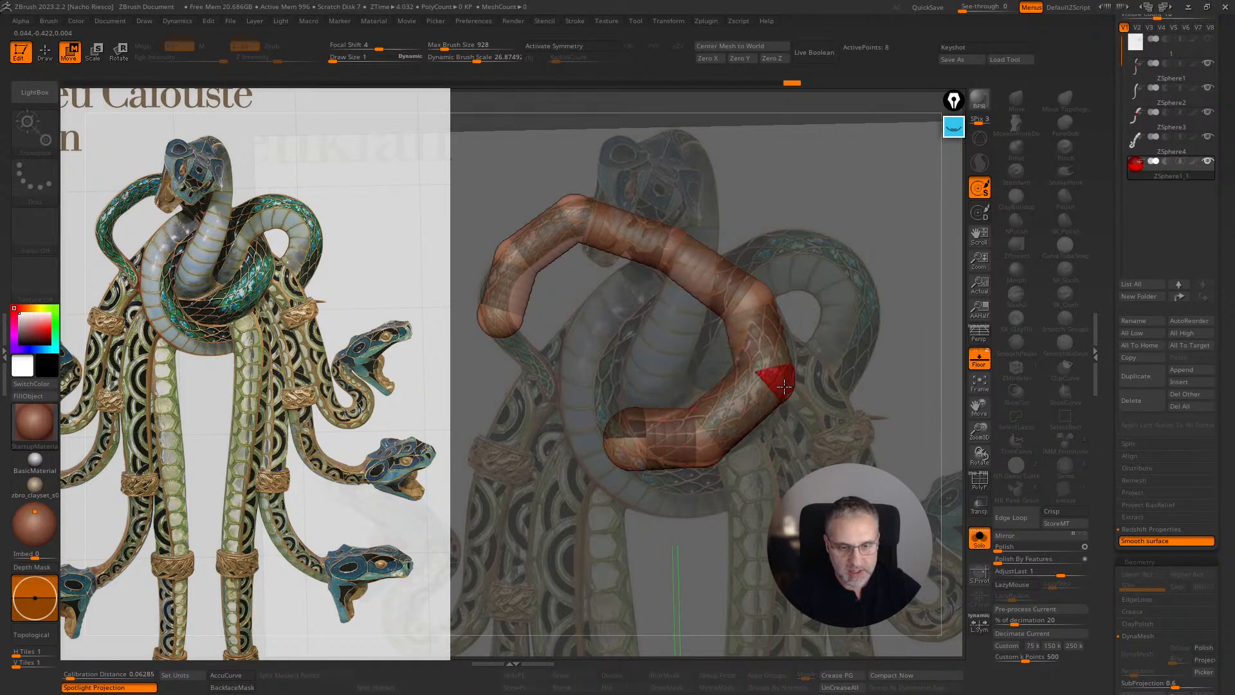
# - Insert two joints near the free end and bend it down and inward along the tail on the reference
pyautogui.press('q')
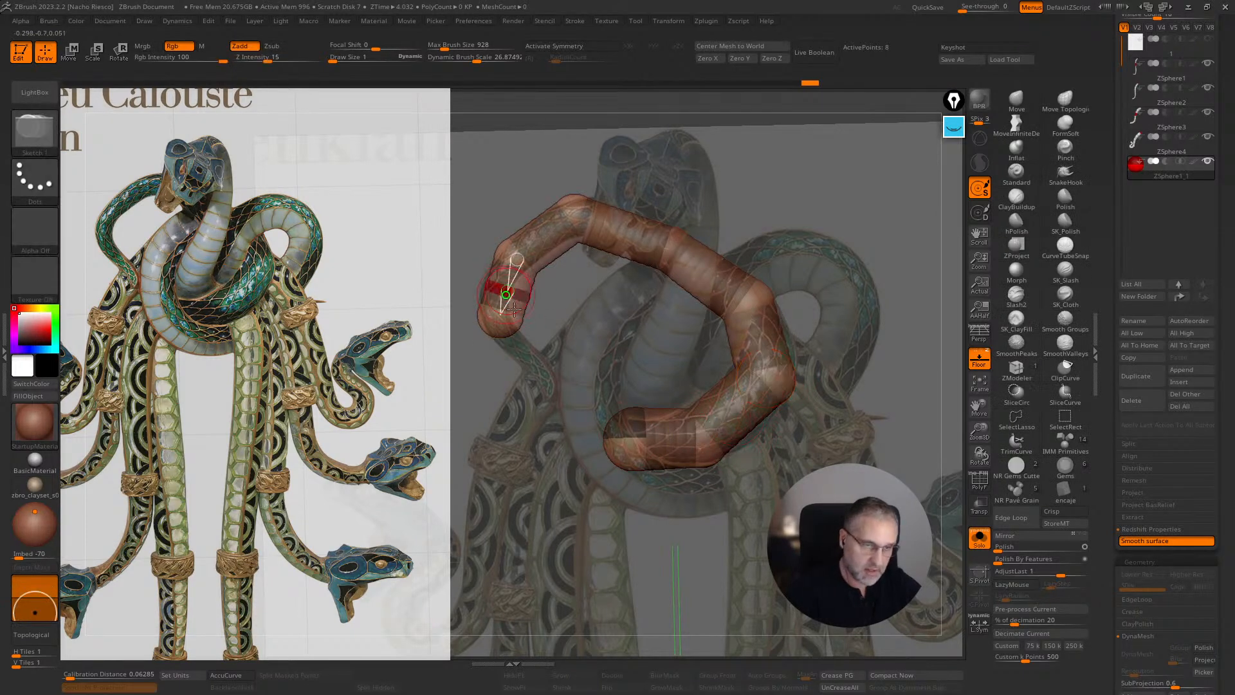
pyautogui.press('w')
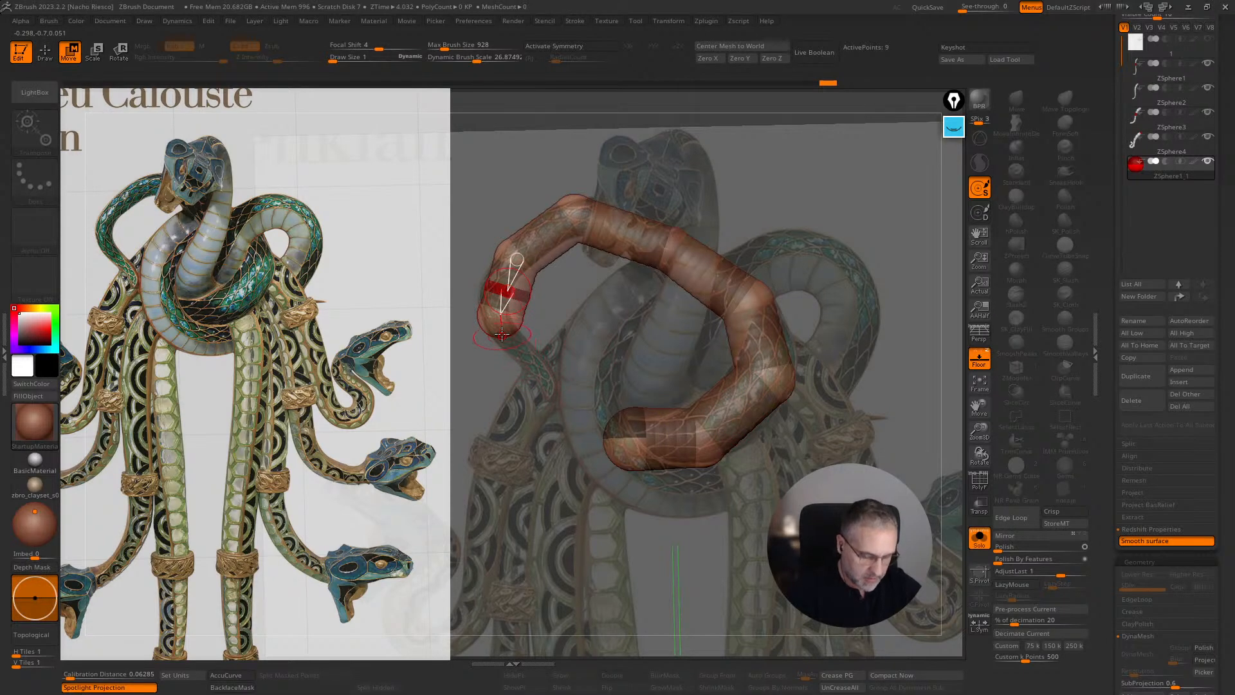
pyautogui.moveTo(495, 328); pyautogui.dragTo(543, 373)
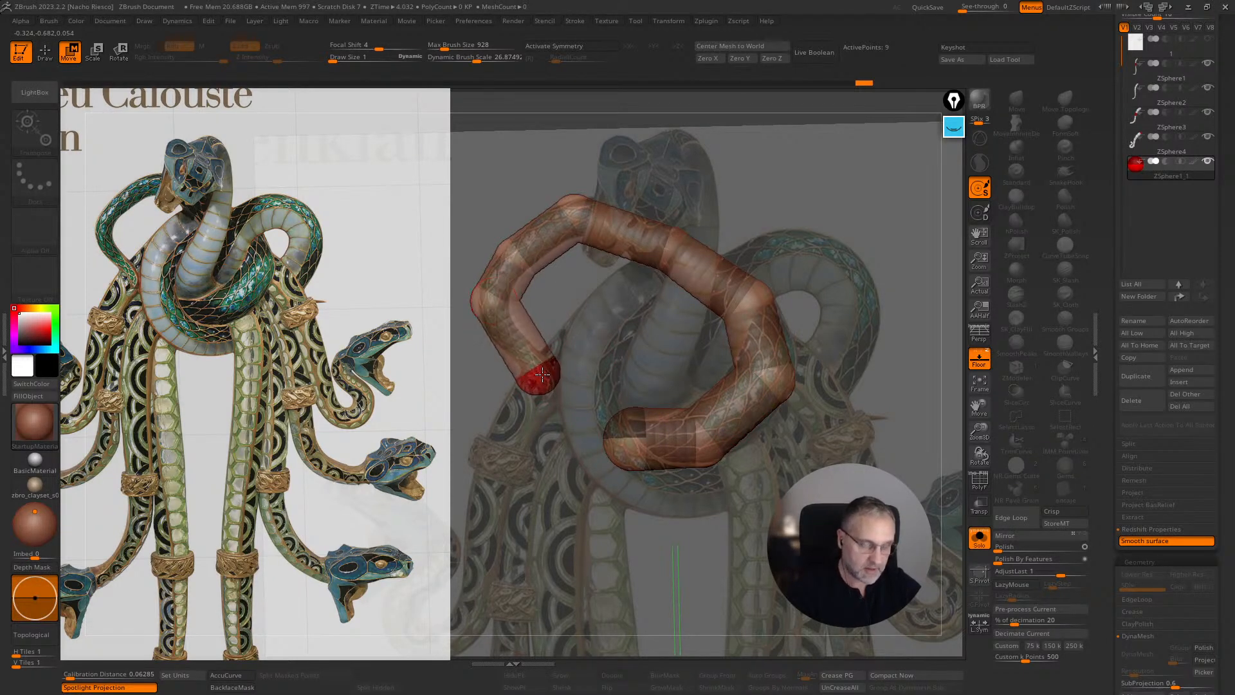
pyautogui.press('q')
pyautogui.press('w')
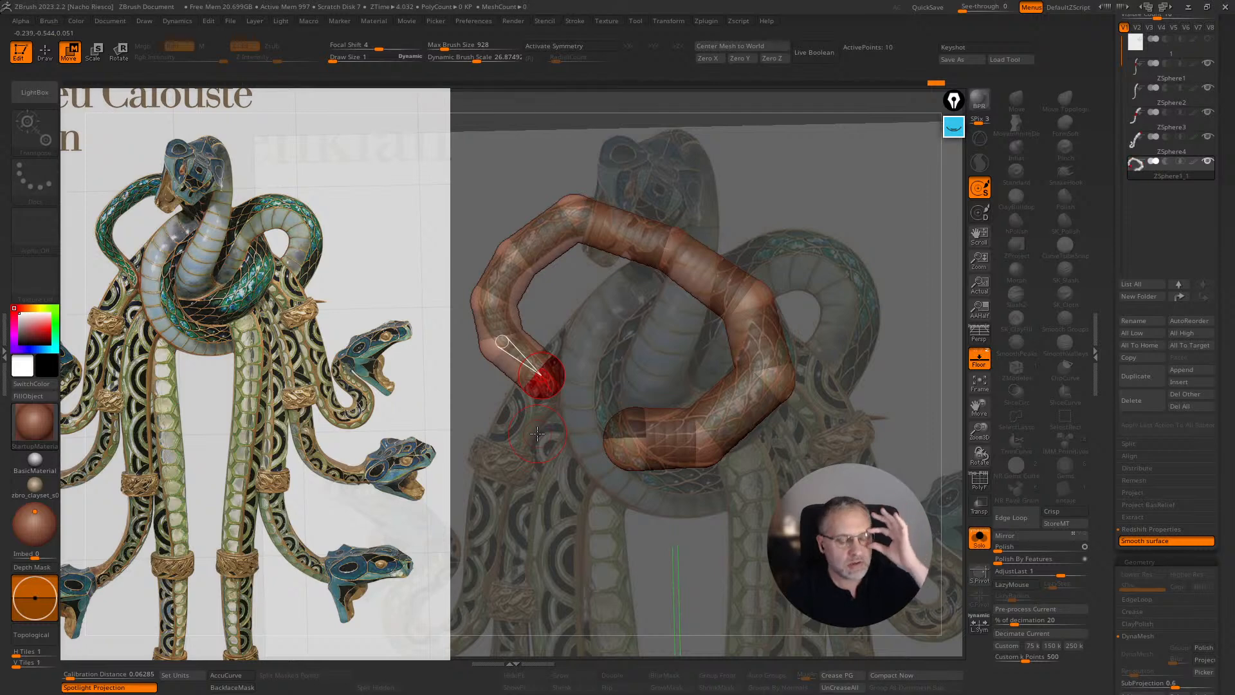
# - Scale down the ZSpheres of the left arc progressively so the chain tapers toward its tail end
pyautogui.press('e')
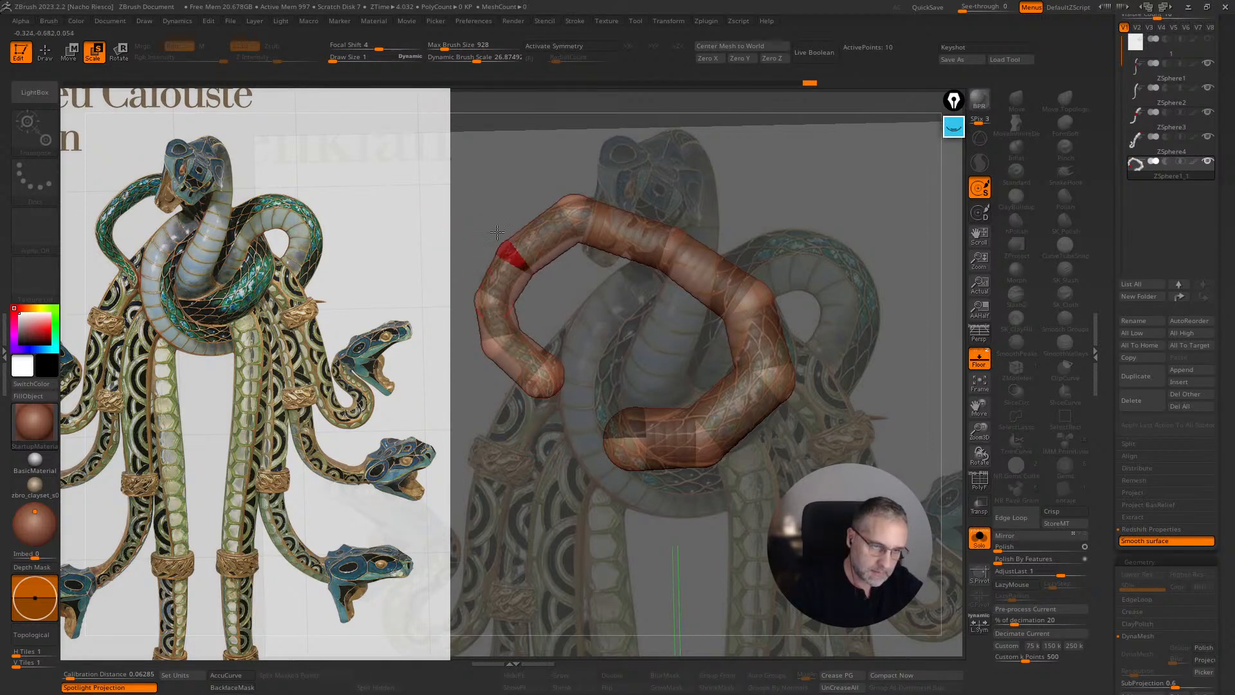
pyautogui.moveTo(496, 345); pyautogui.dragTo(434, 284)
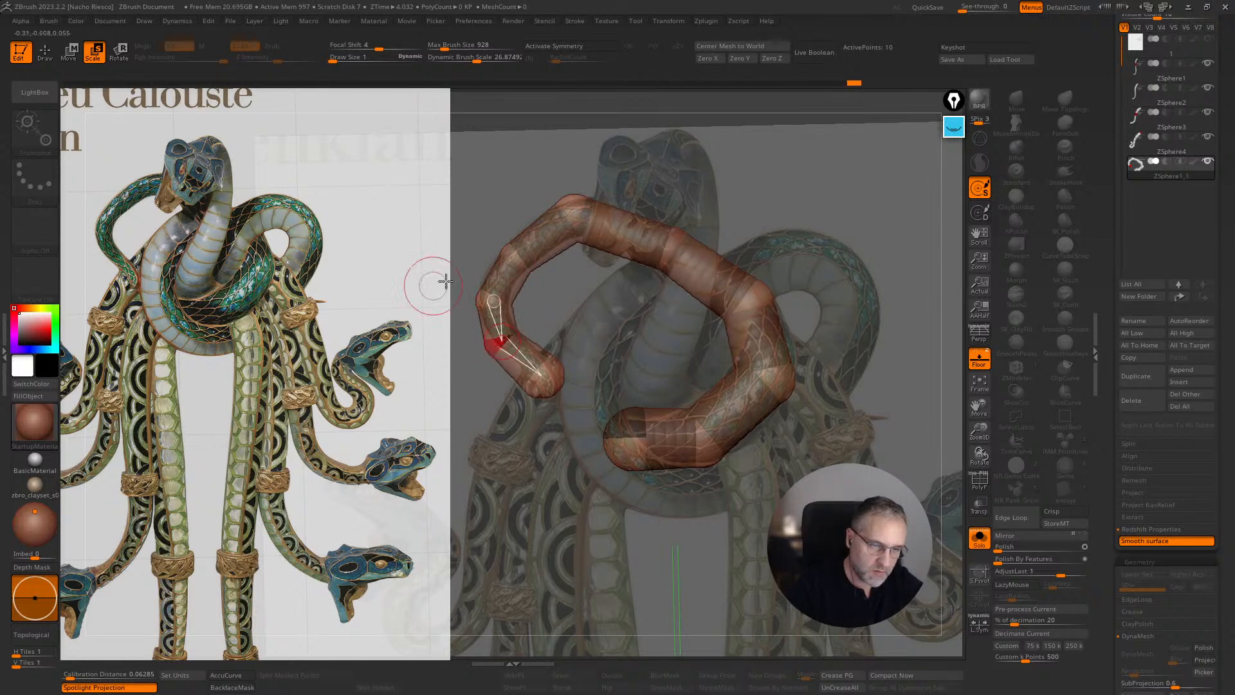
pyautogui.moveTo(543, 376); pyautogui.dragTo(572, 276)
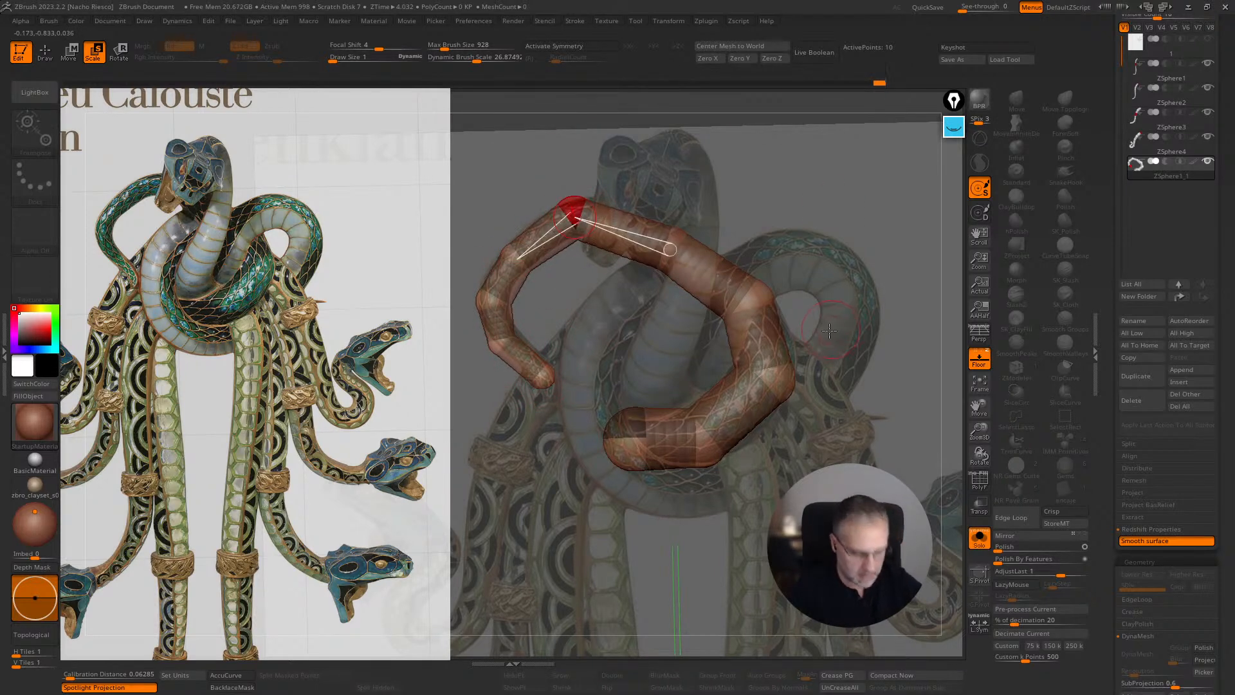
# - Show all chains without the reference and adjust the left arc's joints in depth from the side, previewing the skin
pyautogui.press('w')
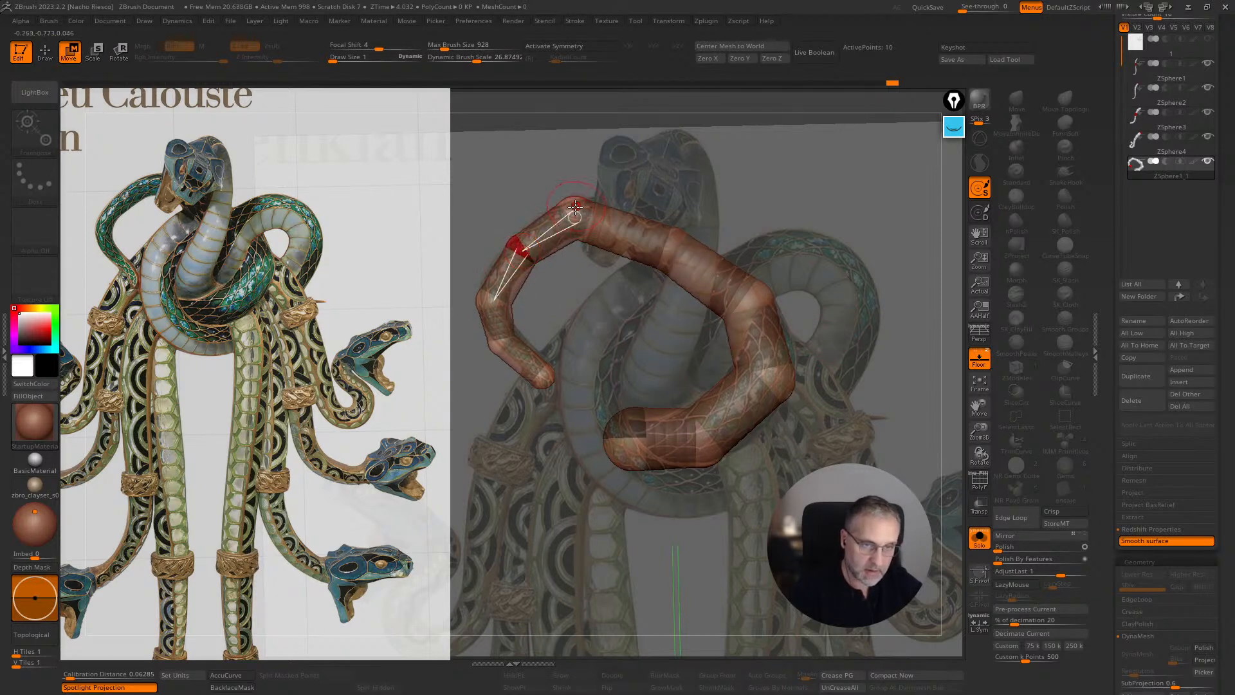
pyautogui.click(979, 358)
pyautogui.click(981, 537)
pyautogui.keyDown('ctrl'); pyautogui.moveTo(927, 489); pyautogui.dragTo(780, 432, button='right'); pyautogui.keyUp('ctrl')
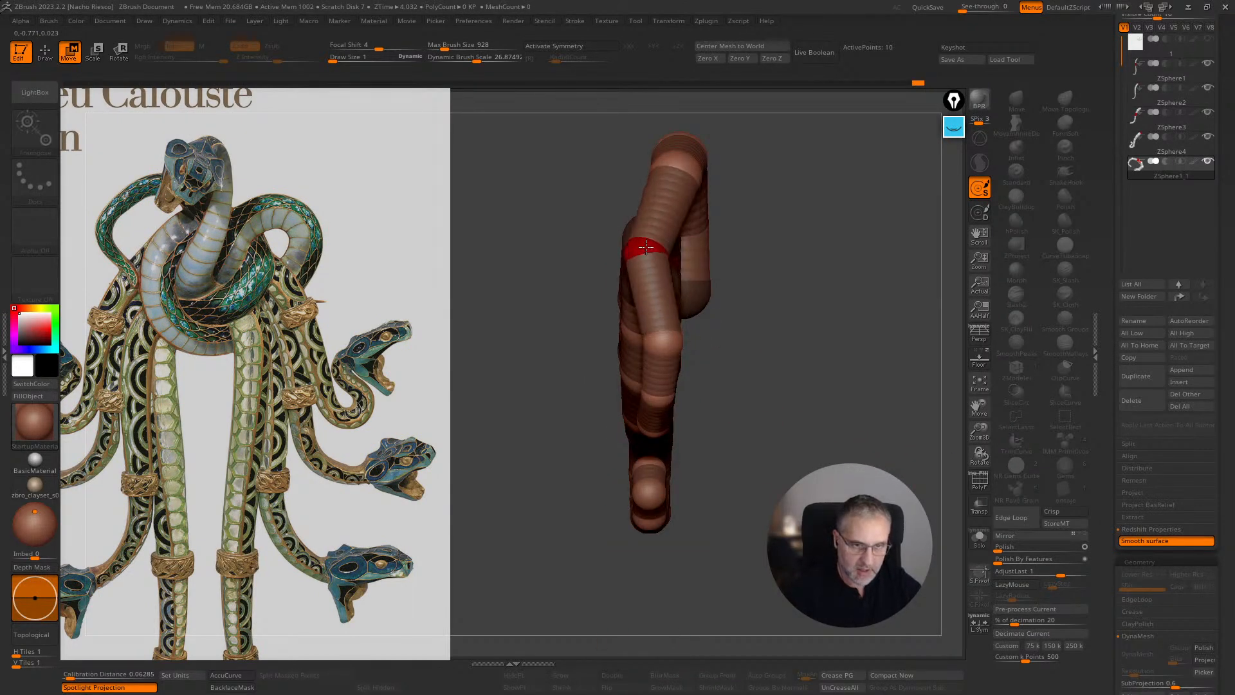
pyautogui.moveTo(669, 348); pyautogui.dragTo(771, 258, button='right')
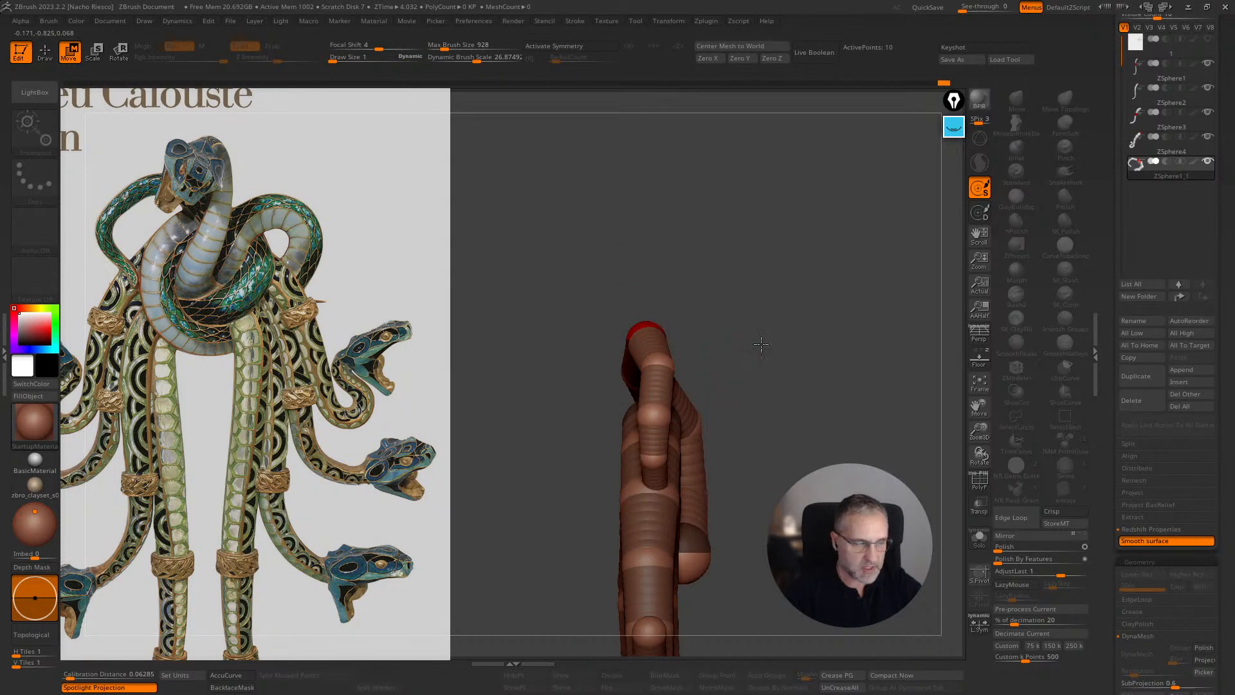
pyautogui.moveTo(759, 356); pyautogui.dragTo(692, 410, button='right')
pyautogui.moveTo(660, 435)
pyautogui.mouseDown()
pyautogui.moveTo(683, 441)
pyautogui.moveTo(664, 416)
pyautogui.mouseUp()
pyautogui.moveTo(655, 372); pyautogui.dragTo(657, 374)
pyautogui.press('a')
pyautogui.press('a')
pyautogui.moveTo(659, 325); pyautogui.dragTo(641, 331)
# - Restore the reference, isolate the chain again, and extend its tail end downward with a new ZSphere
pyautogui.moveTo(834, 302); pyautogui.dragTo(732, 417)
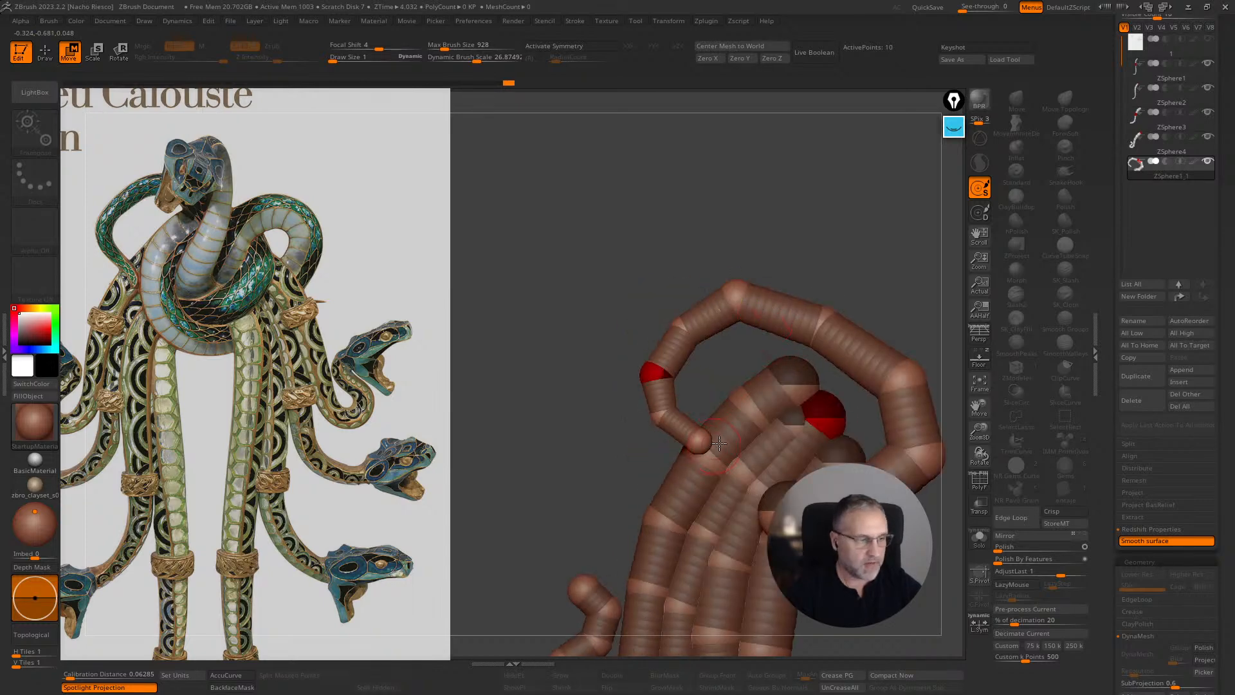
pyautogui.hotkey('shift', 'p')
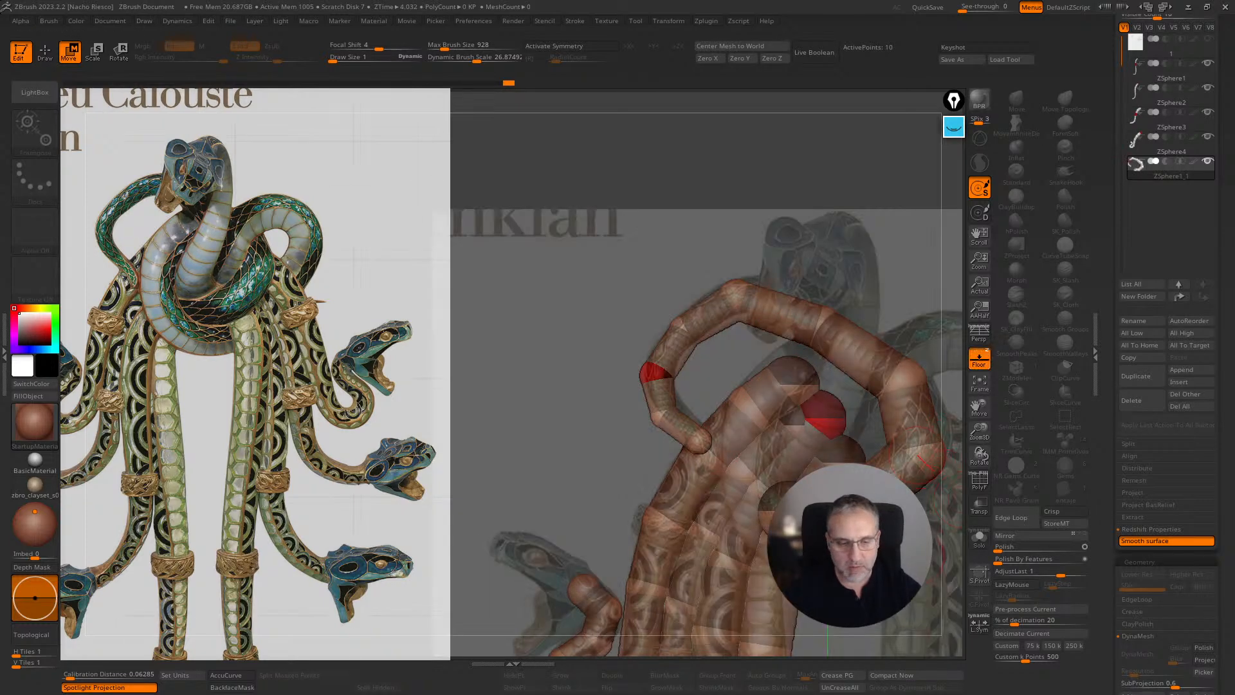
pyautogui.click(979, 538)
pyautogui.keyDown('alt'); pyautogui.moveTo(780, 579); pyautogui.dragTo(789, 515); pyautogui.keyUp('alt')
pyautogui.press('q')
pyautogui.moveTo(707, 359)
pyautogui.mouseDown()
pyautogui.moveTo(738, 379)
pyautogui.moveTo(709, 350)
pyautogui.moveTo(735, 408)
pyautogui.mouseUp()
pyautogui.press('w')
# - Taper and reposition the last joints of the tail over the reference, and hide the reference image
pyautogui.press('e')
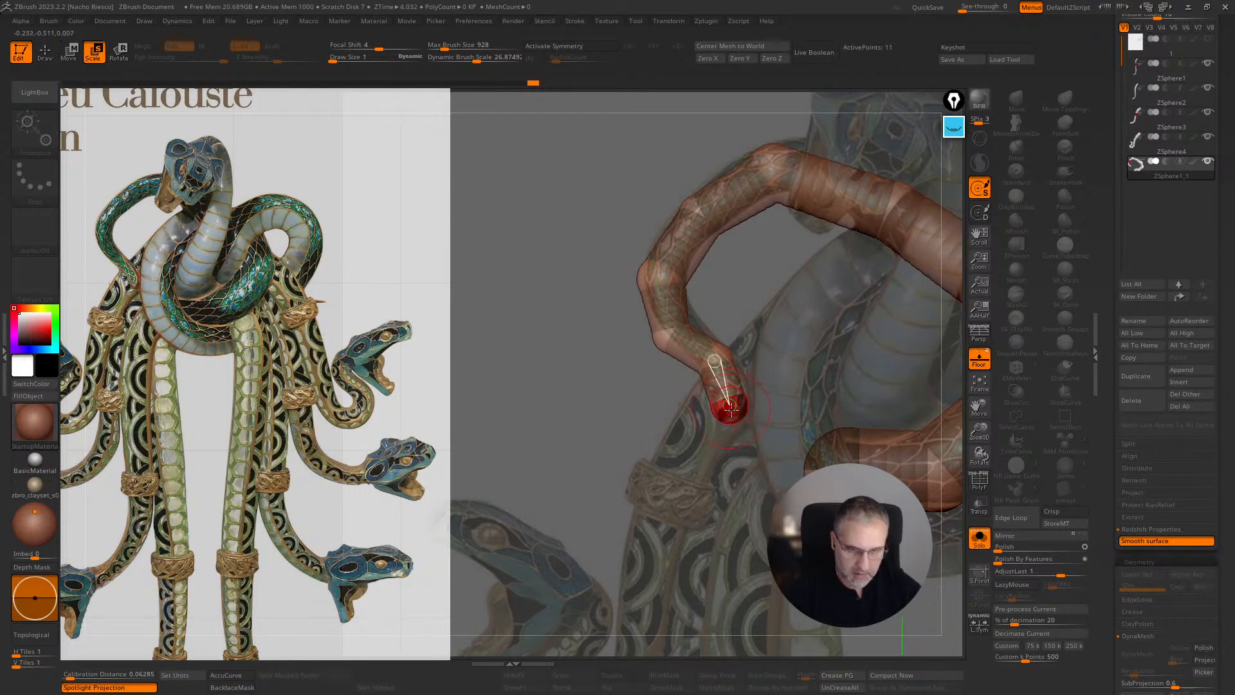
pyautogui.moveTo(733, 353); pyautogui.dragTo(731, 353)
pyautogui.press('w')
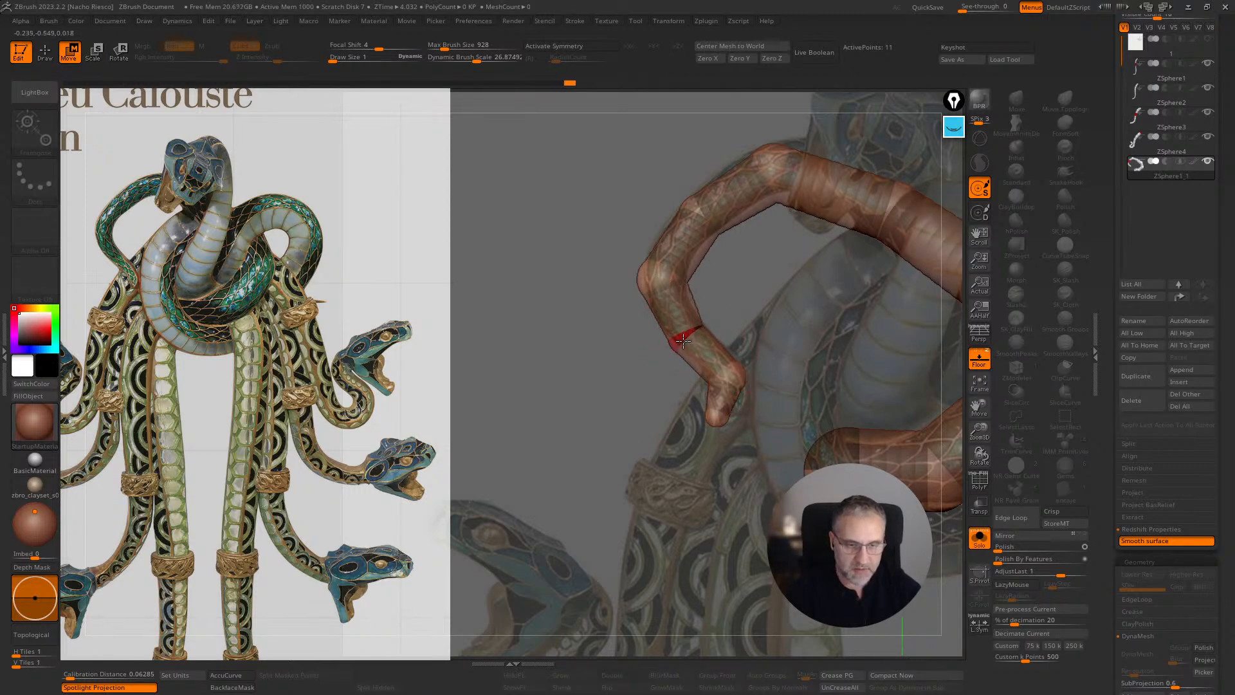
pyautogui.click(978, 359)
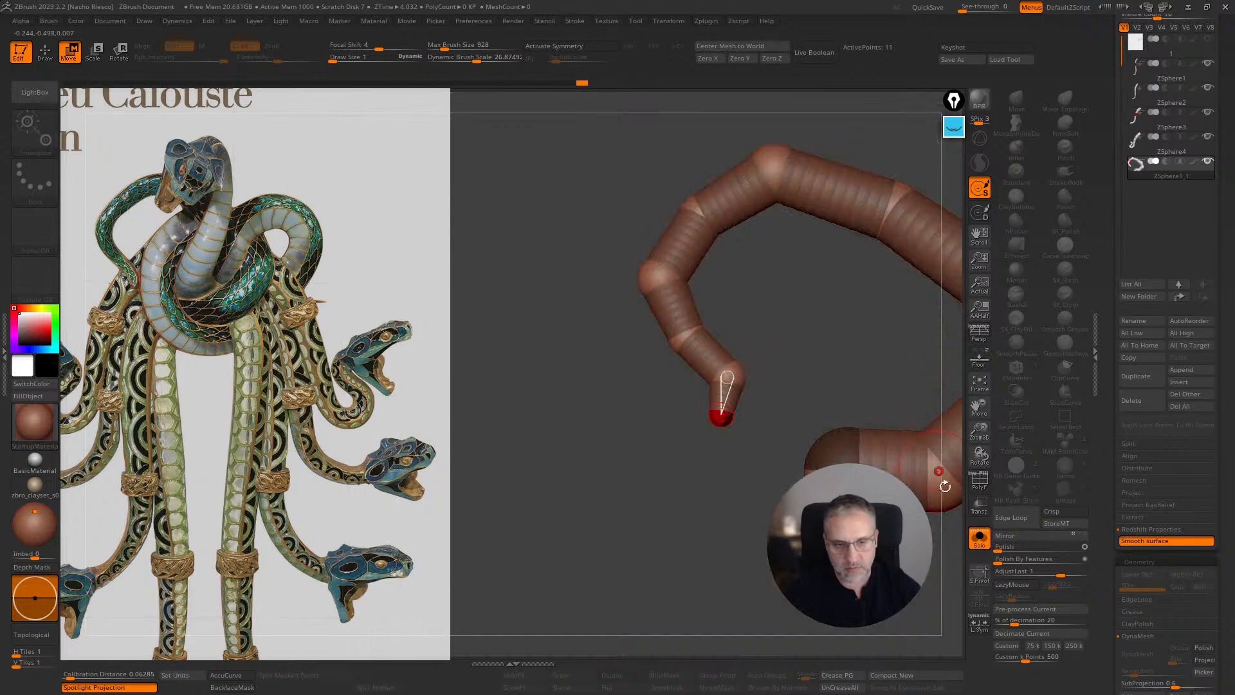
# - Show all chains and adjust the green snake's tail and coil joints in depth from the side, checking the result from several angles
pyautogui.click(978, 538)
pyautogui.moveTo(804, 407); pyautogui.dragTo(911, 407, button='right')
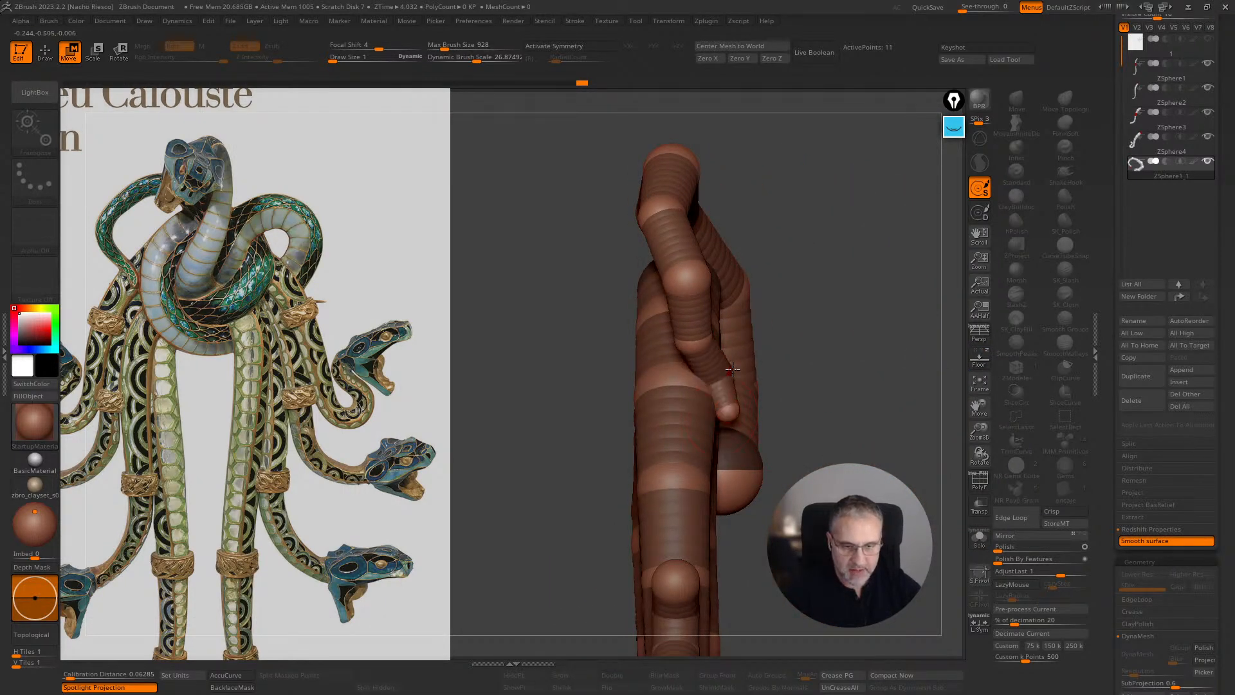
pyautogui.moveTo(696, 348); pyautogui.dragTo(707, 342)
pyautogui.moveTo(689, 278); pyautogui.dragTo(692, 278)
pyautogui.moveTo(804, 408); pyautogui.dragTo(844, 327, button='right')
pyautogui.moveTo(772, 260); pyautogui.dragTo(757, 365, button='right')
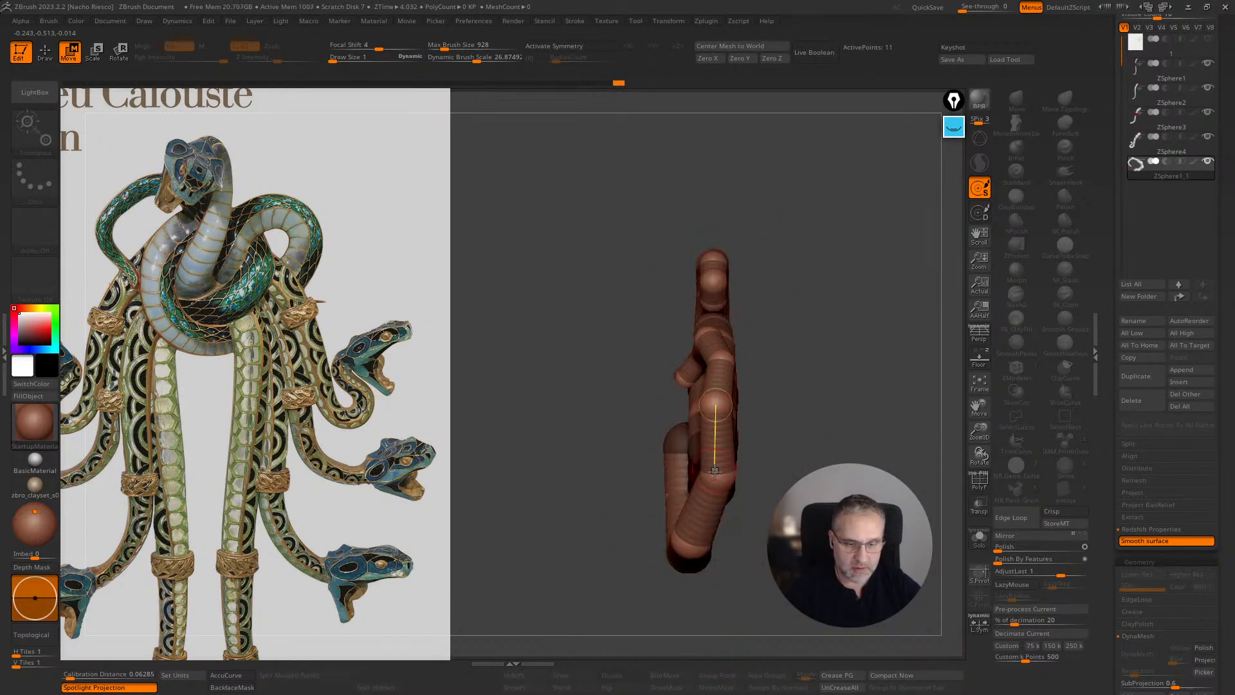
pyautogui.moveTo(713, 472); pyautogui.dragTo(719, 490)
pyautogui.moveTo(867, 456); pyautogui.dragTo(808, 431, button='right')
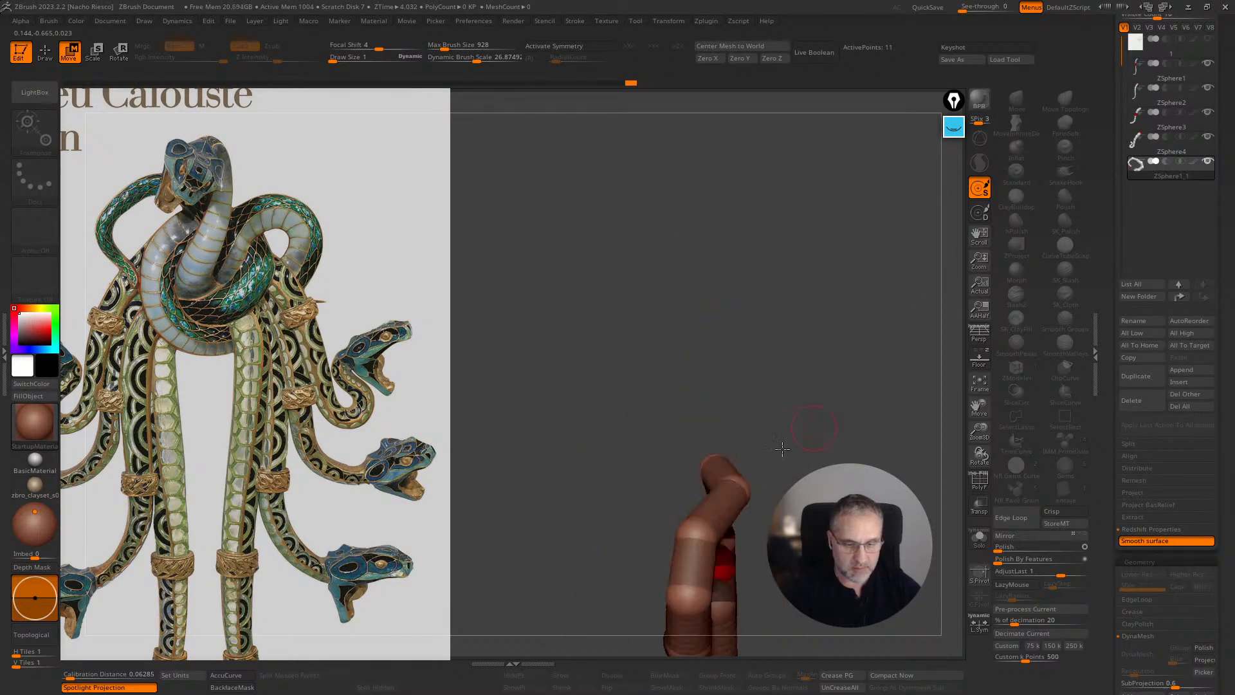
pyautogui.moveTo(751, 484); pyautogui.dragTo(828, 422, button='right')
pyautogui.moveTo(845, 326); pyautogui.dragTo(829, 440, button='right')
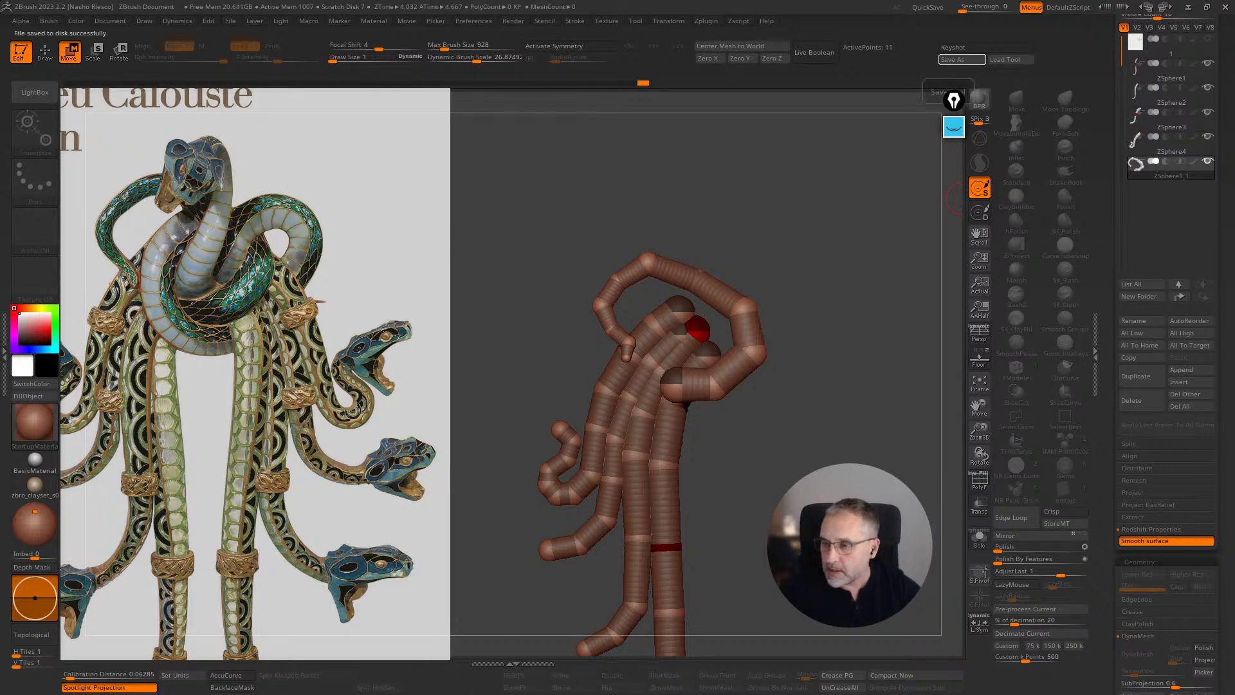
# - Duplicate the green snake's chain, isolate the copy, and delete its tail and arc ZSpheres so only the three lower joints remain
pyautogui.keyDown('ctrl'); pyautogui.moveTo(822, 437); pyautogui.dragTo(833, 492, button='right'); pyautogui.keyUp('ctrl')
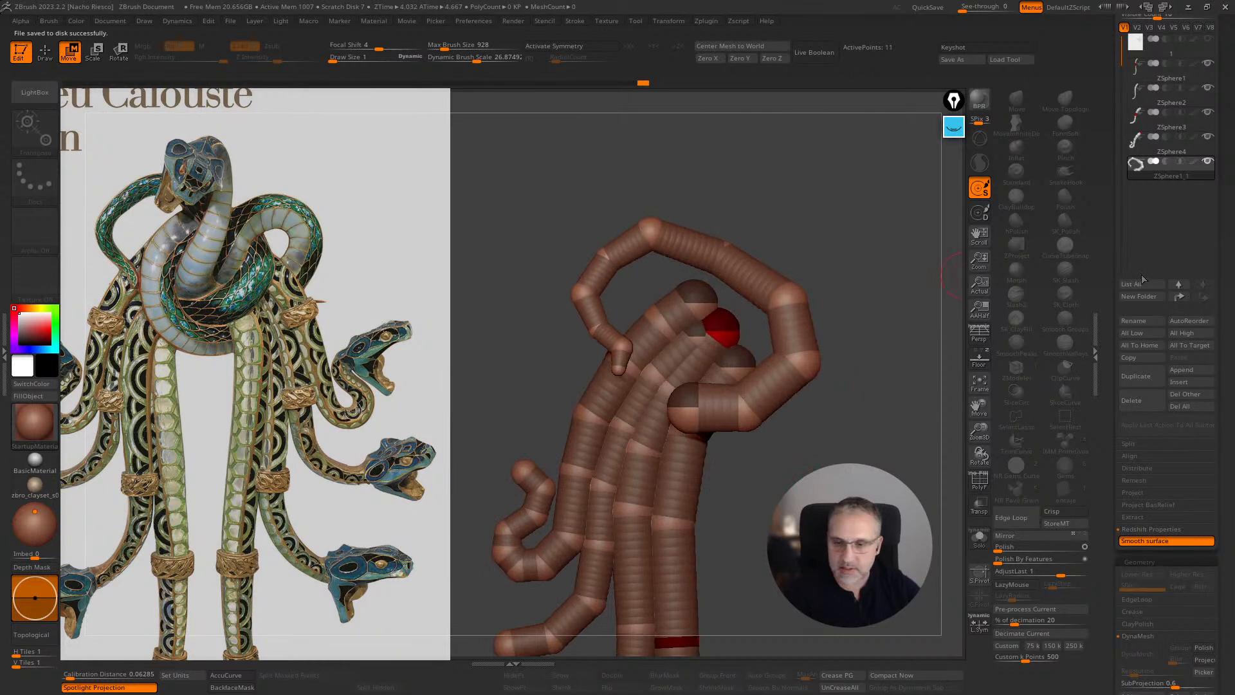
pyautogui.click(1143, 378)
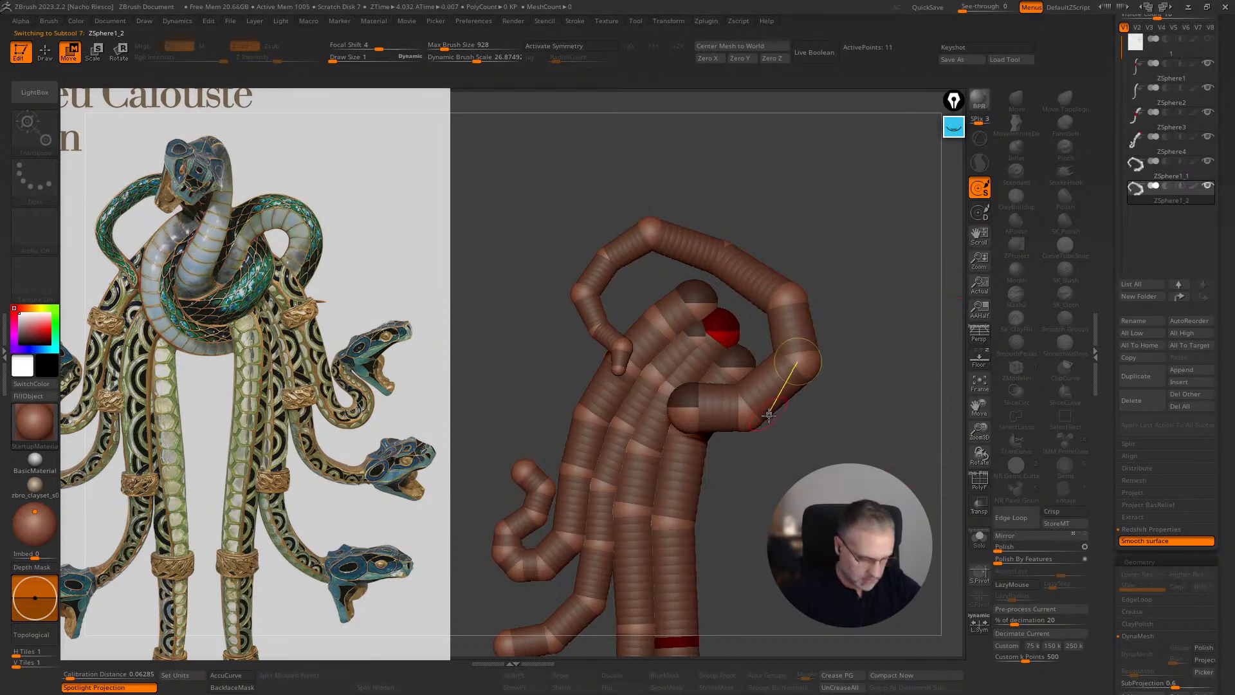
pyautogui.press('q')
pyautogui.click(979, 538)
pyautogui.keyDown('alt'); pyautogui.click(618, 369); pyautogui.keyUp('alt')
pyautogui.keyDown('alt'); pyautogui.click(622, 347); pyautogui.keyUp('alt')
pyautogui.keyDown('alt'); pyautogui.click(598, 328); pyautogui.keyUp('alt')
pyautogui.keyDown('alt'); pyautogui.click(579, 292); pyautogui.keyUp('alt')
pyautogui.keyDown('alt'); pyautogui.click(643, 223); pyautogui.keyUp('alt')
pyautogui.keyDown('alt'); pyautogui.click(605, 257); pyautogui.keyUp('alt')
pyautogui.keyDown('alt'); pyautogui.click(717, 242); pyautogui.keyUp('alt')
pyautogui.keyDown('alt'); pyautogui.click(788, 293); pyautogui.keyUp('alt')
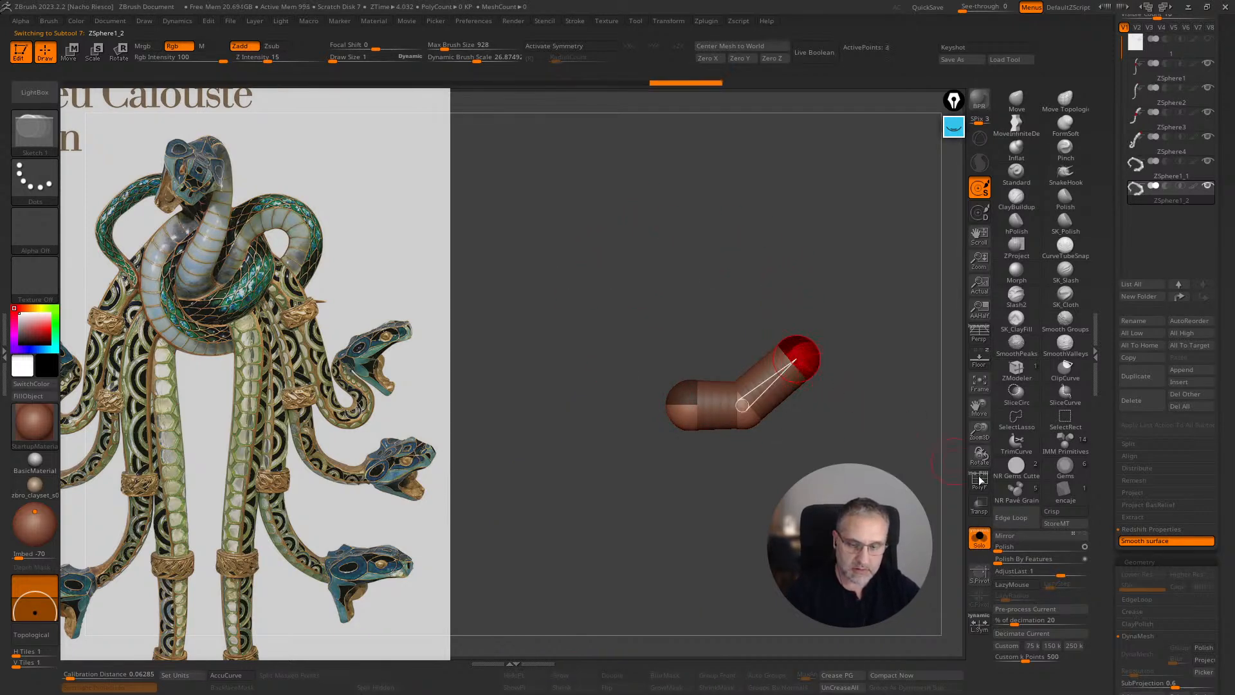
# - Show the reference and move the copied chain onto the grey snake's front coil, inserting joints and stretching its ends along the curve
pyautogui.click(979, 358)
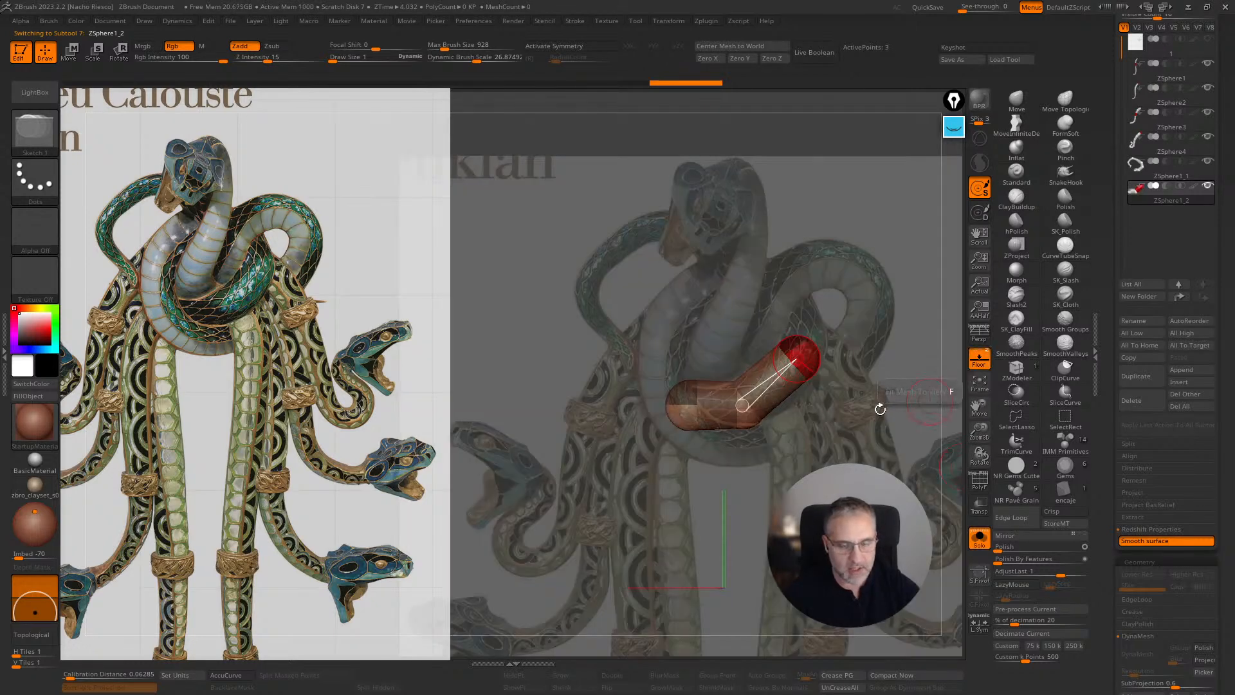
pyautogui.press('w')
pyautogui.moveTo(741, 418); pyautogui.dragTo(728, 445)
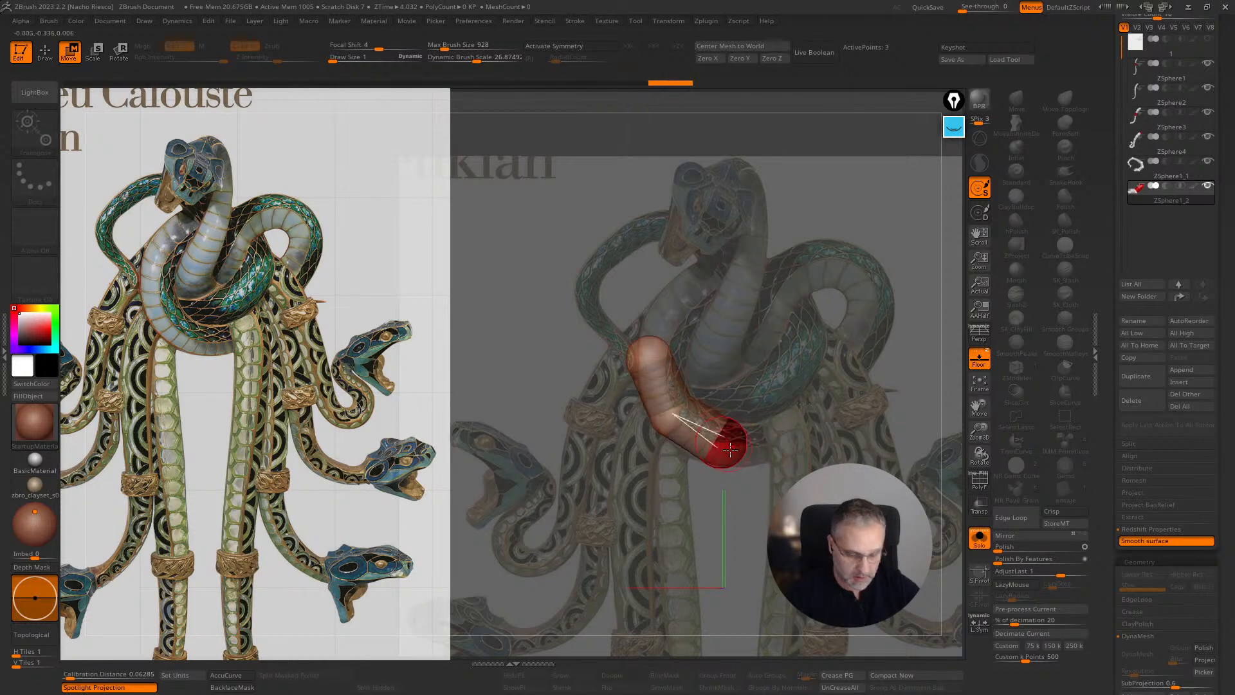
pyautogui.press('q')
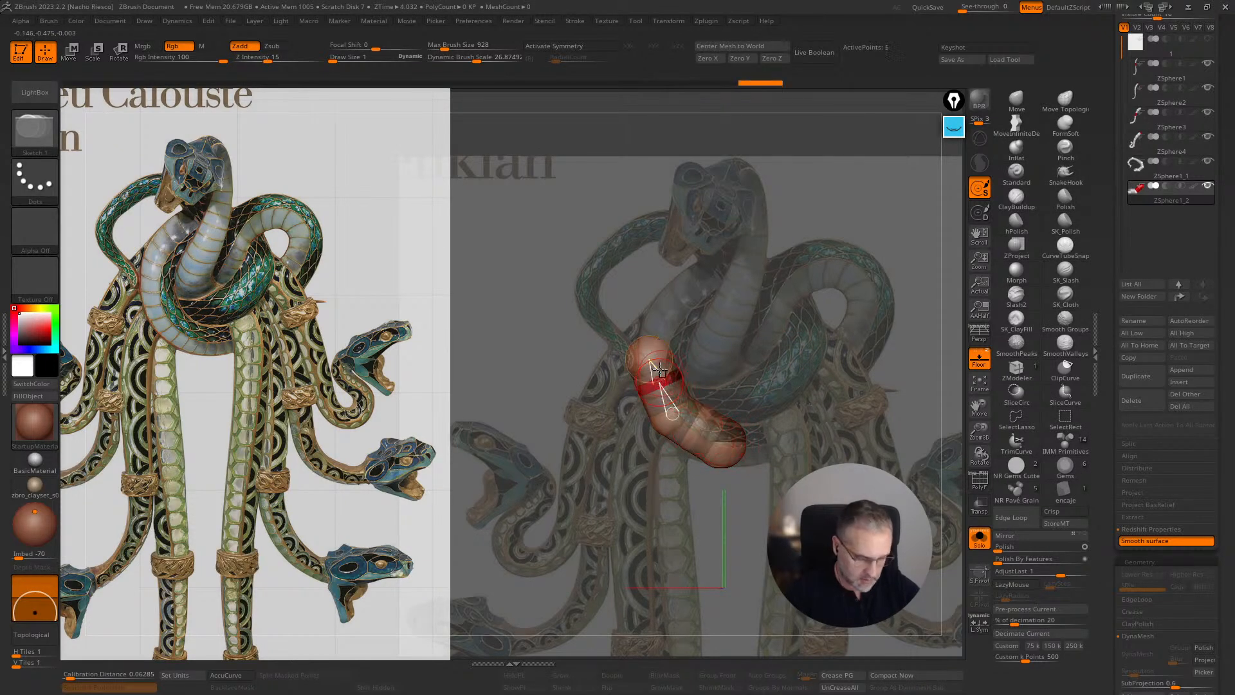
pyautogui.press('w')
pyautogui.moveTo(646, 354)
pyautogui.mouseDown()
pyautogui.moveTo(727, 264)
pyautogui.moveTo(653, 329)
pyautogui.mouseUp()
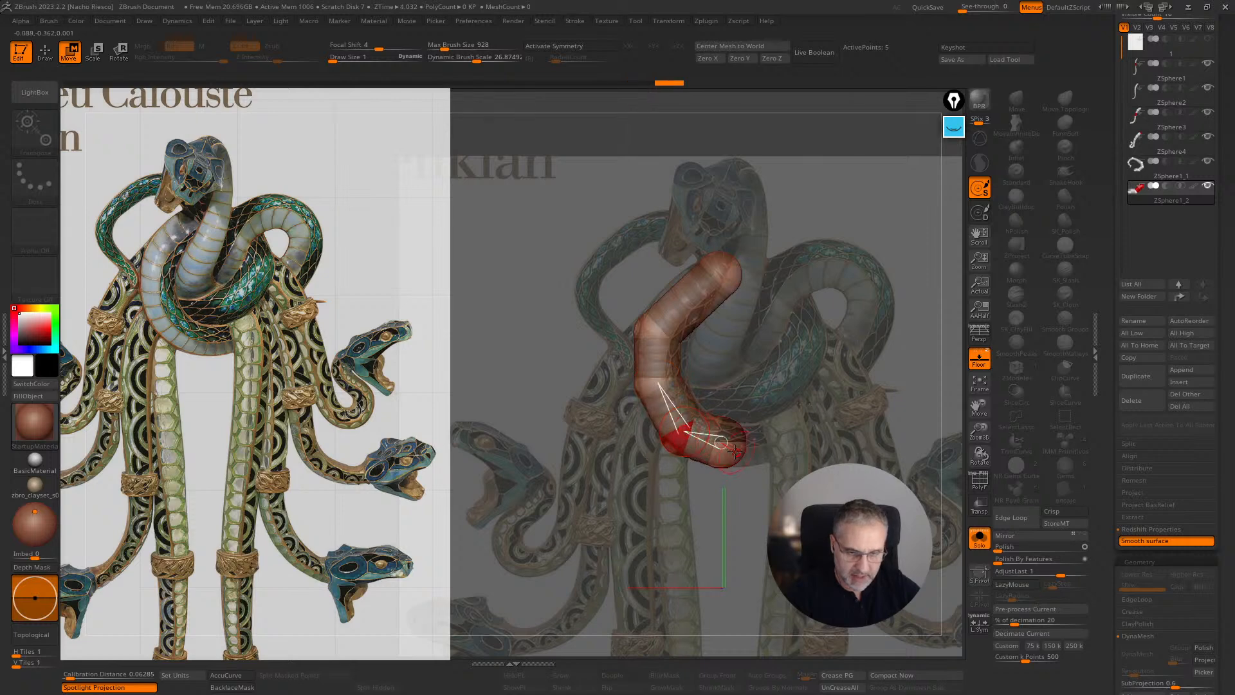
pyautogui.moveTo(700, 448); pyautogui.dragTo(755, 444)
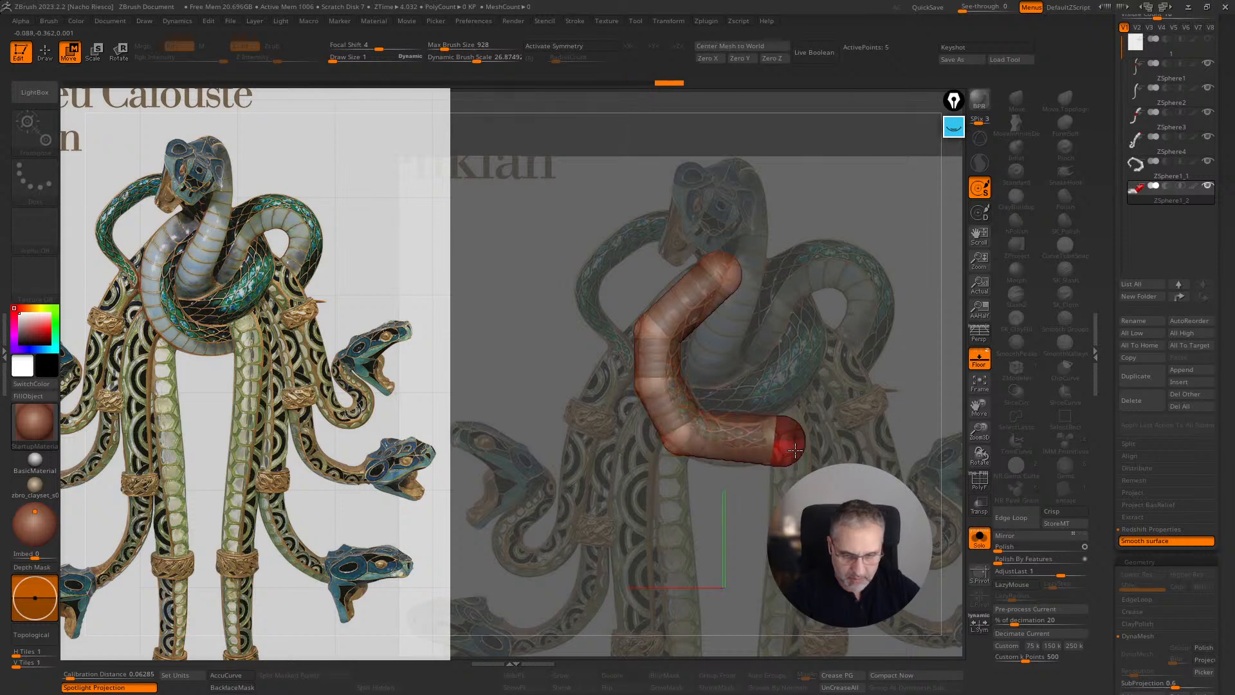
# - Insert a ZSphere in the coil's lowest segment, pull it down to round the curve, and reposition the upper end joint
pyautogui.press('q')
pyautogui.click(737, 454)
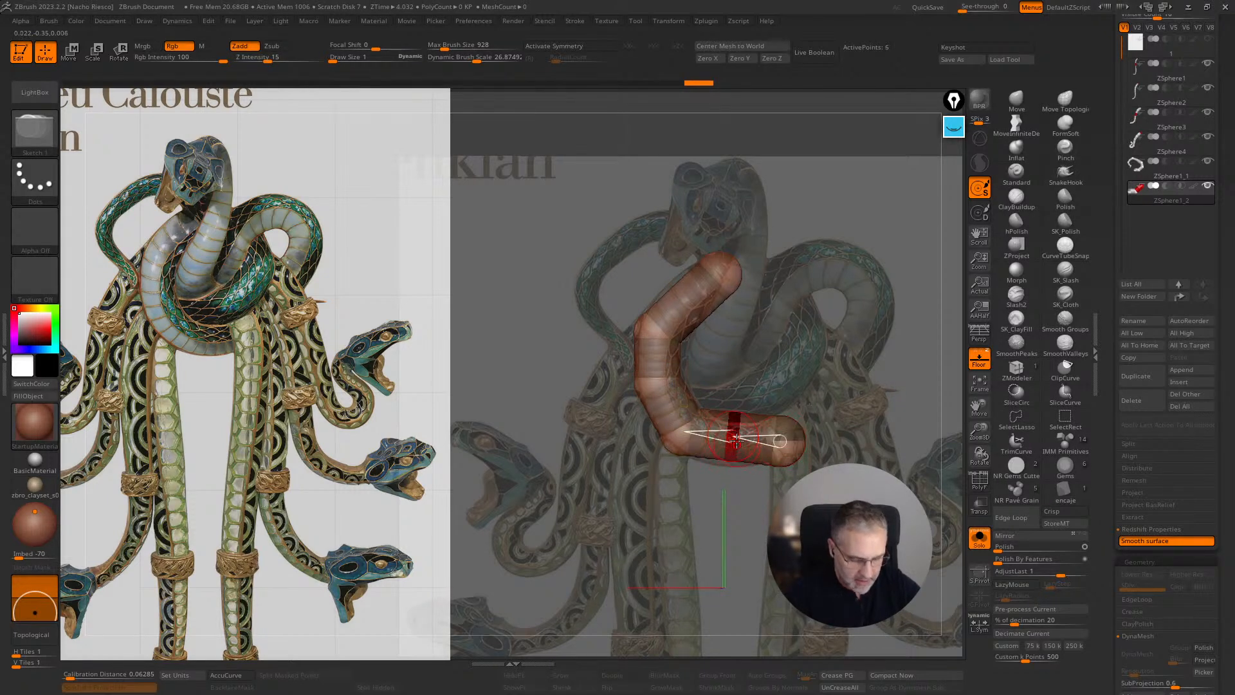
pyautogui.press('w')
pyautogui.moveTo(735, 443)
pyautogui.mouseDown()
pyautogui.moveTo(729, 456)
pyautogui.moveTo(788, 433)
pyautogui.moveTo(736, 462)
pyautogui.mouseUp()
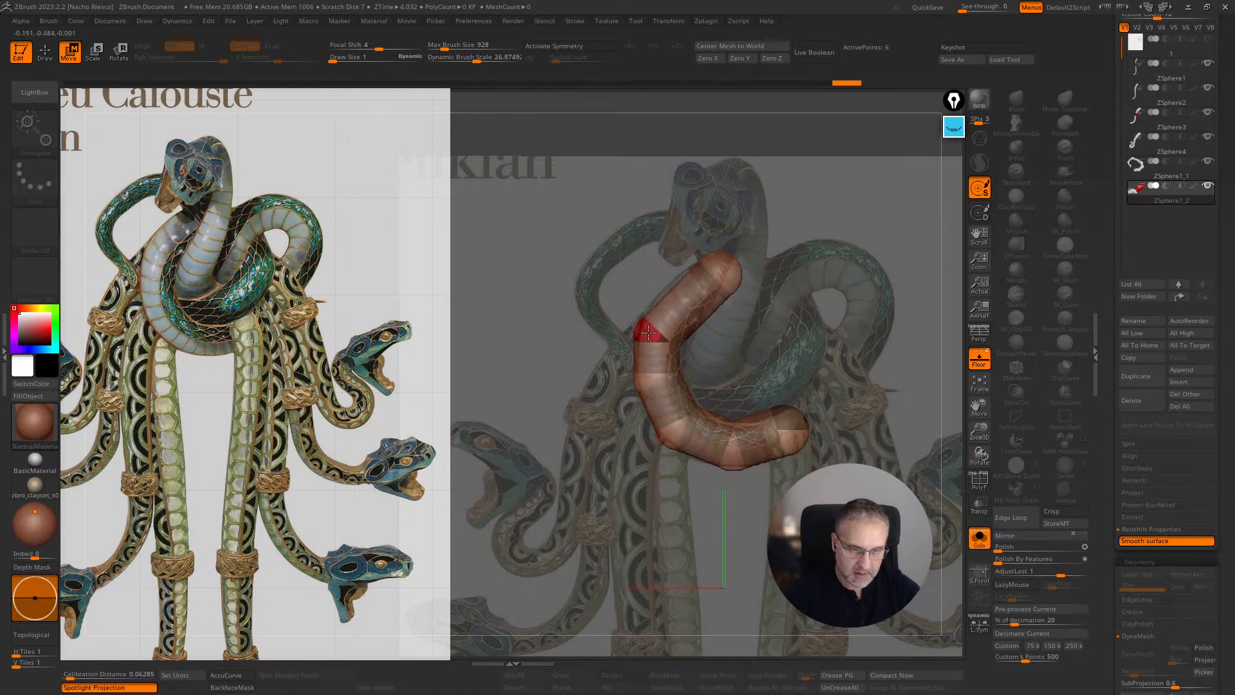
pyautogui.moveTo(721, 275); pyautogui.dragTo(690, 289)
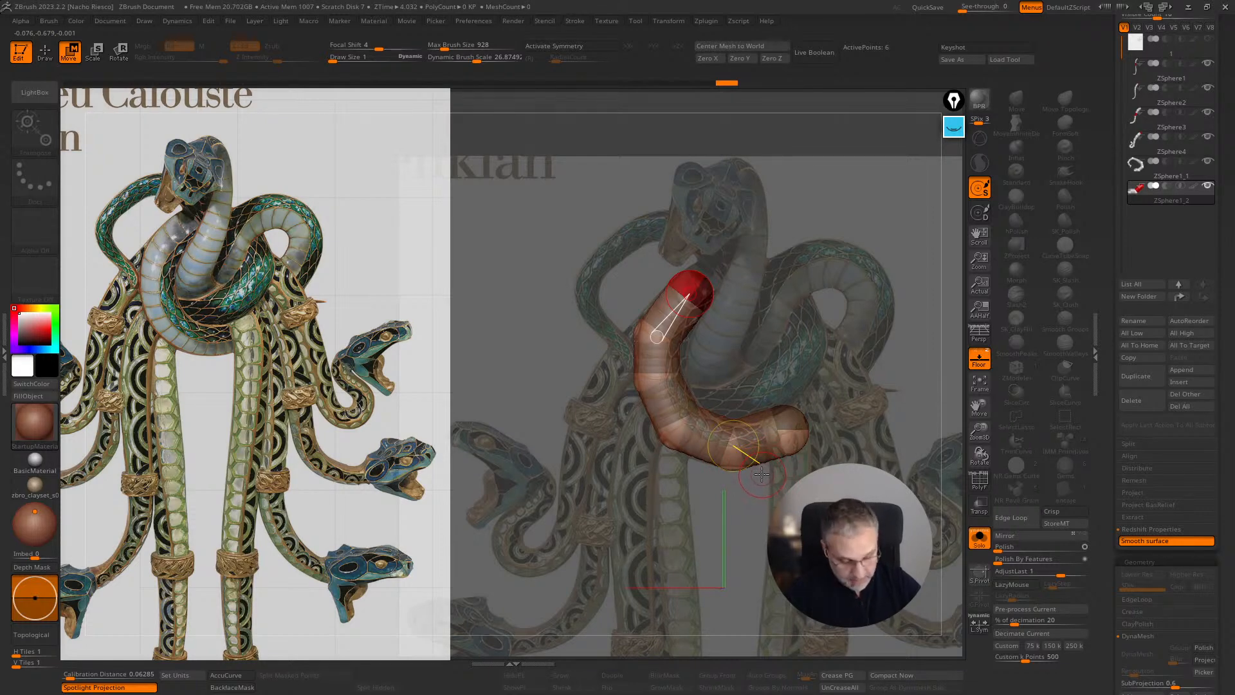
# - Insert a ZSphere in the coil's upper segment, extend the upper end toward the neck, and nudge the bottom joints over the reference
pyautogui.press('q')
pyautogui.click(672, 315)
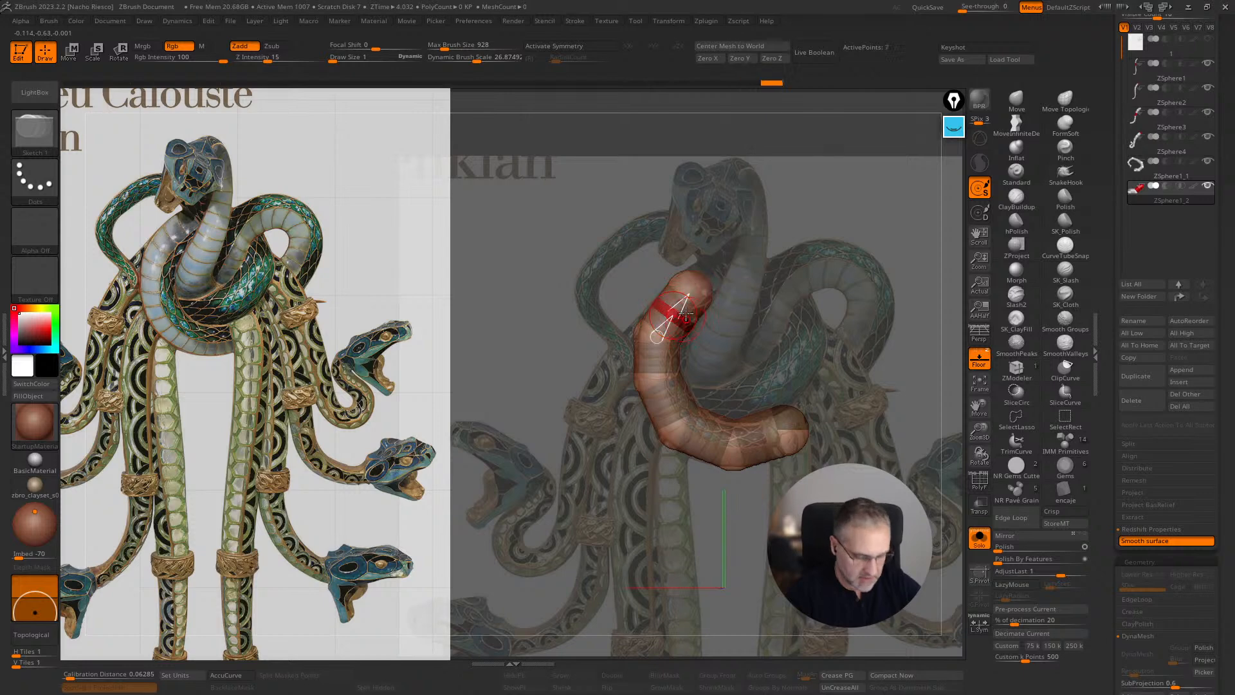
pyautogui.press('w')
pyautogui.moveTo(692, 287); pyautogui.dragTo(723, 278)
pyautogui.moveTo(676, 313); pyautogui.dragTo(740, 274)
pyautogui.moveTo(739, 461)
pyautogui.mouseDown()
pyautogui.moveTo(789, 410)
pyautogui.moveTo(741, 459)
pyautogui.mouseUp()
pyautogui.moveTo(675, 436); pyautogui.dragTo(681, 435)
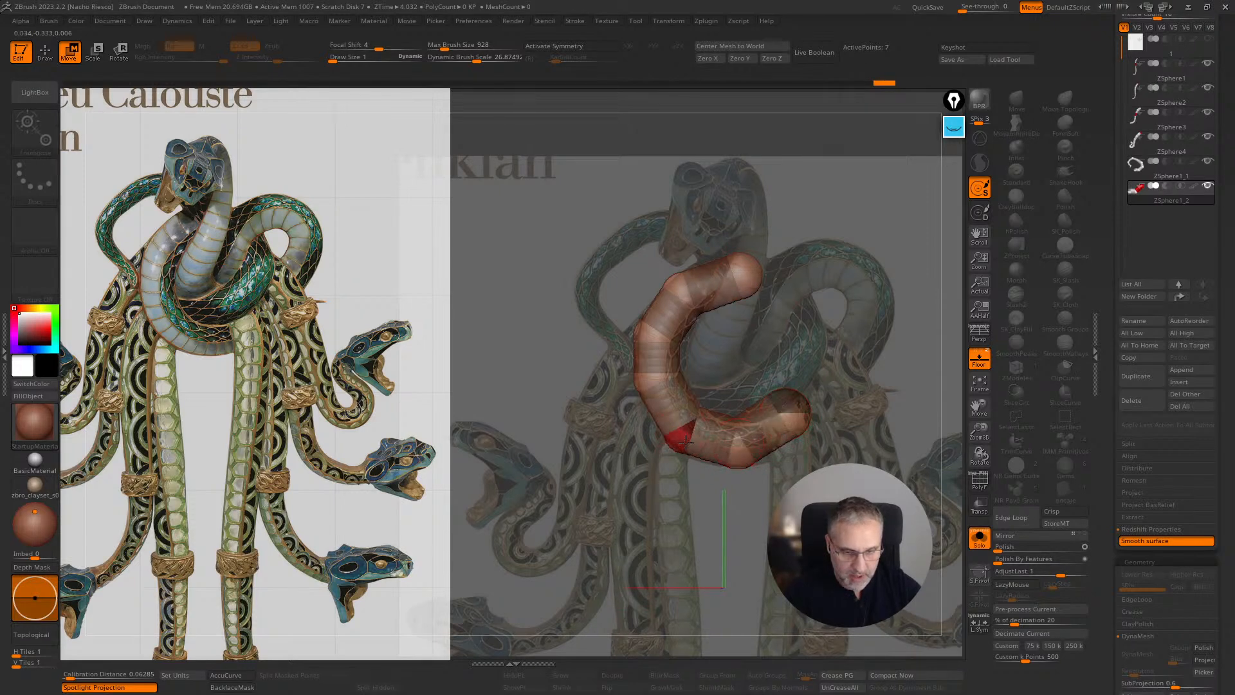
# - Refine the coil's joints along the reference, raise its lower end, and insert another ZSphere to round the lower bend
pyautogui.moveTo(651, 380); pyautogui.dragTo(651, 391)
pyautogui.moveTo(654, 338); pyautogui.dragTo(652, 343)
pyautogui.moveTo(683, 294); pyautogui.dragTo(679, 303)
pyautogui.moveTo(739, 274); pyautogui.dragTo(734, 268)
pyautogui.moveTo(740, 458)
pyautogui.mouseDown()
pyautogui.moveTo(777, 440)
pyautogui.moveTo(794, 390)
pyautogui.mouseUp()
pyautogui.press('q')
pyautogui.click(768, 443)
pyautogui.press('w')
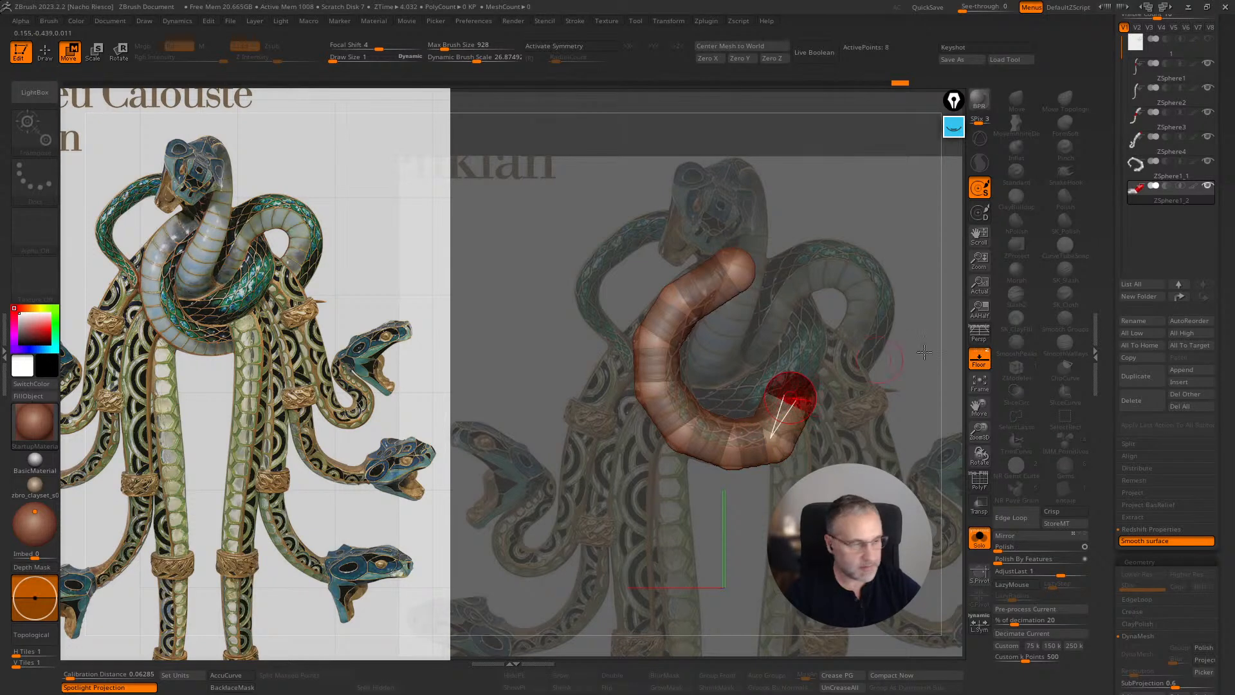
# - Show all chains together and hide the reference image
pyautogui.click(979, 537)
pyautogui.click(979, 358)
pyautogui.moveTo(900, 386); pyautogui.dragTo(916, 315)
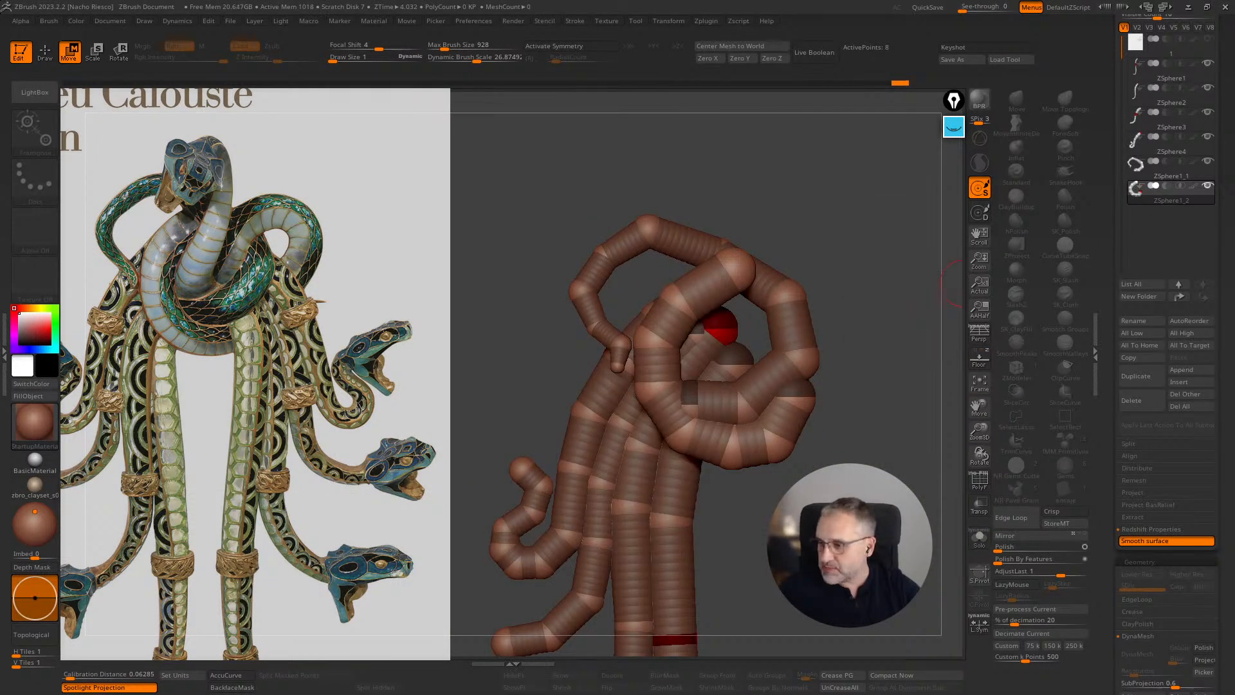
# - Examine the photos on the reference board to study how the brooch's snake bodies coil around the knot
pyautogui.moveTo(1234, 449); pyautogui.dragTo(506, 447, button='right')
pyautogui.scroll(-6, 563, 480)
pyautogui.moveTo(681, 499); pyautogui.dragTo(487, 326, button='middle')
pyautogui.moveTo(648, 386); pyautogui.dragTo(459, 342, button='middle')
pyautogui.scroll(4, 651, 389)
pyautogui.moveTo(460, 289); pyautogui.dragTo(533, 431, button='middle')
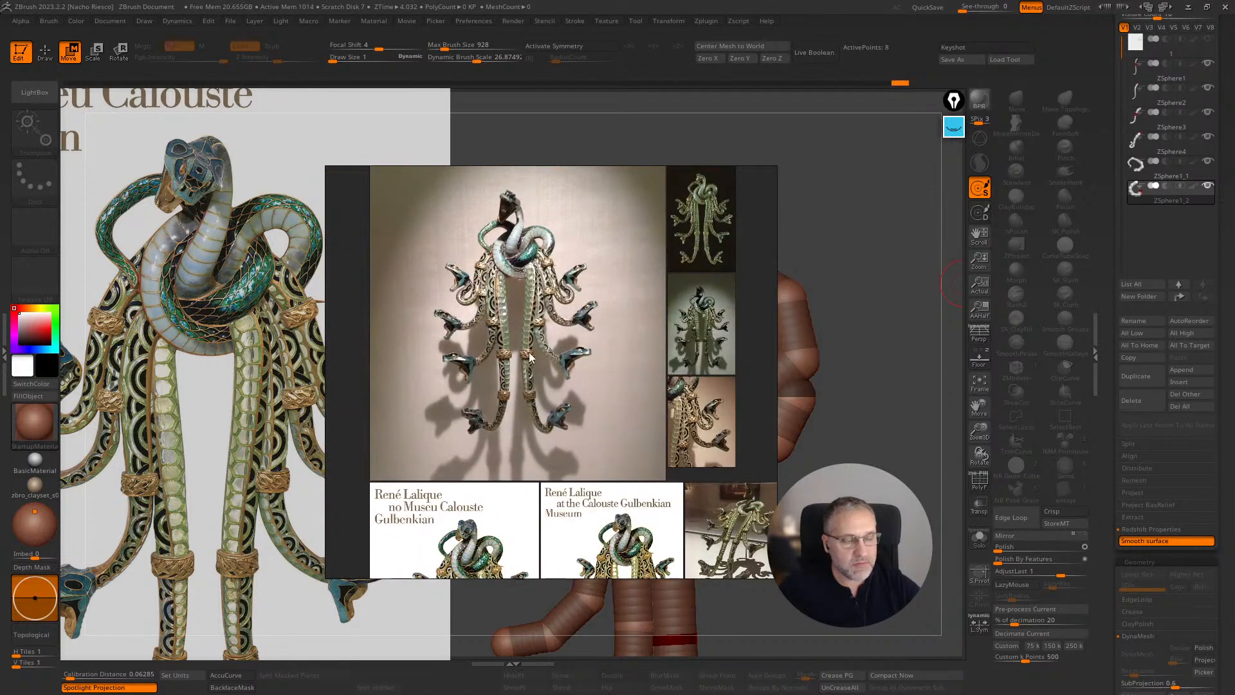
pyautogui.scroll(1, 525, 368)
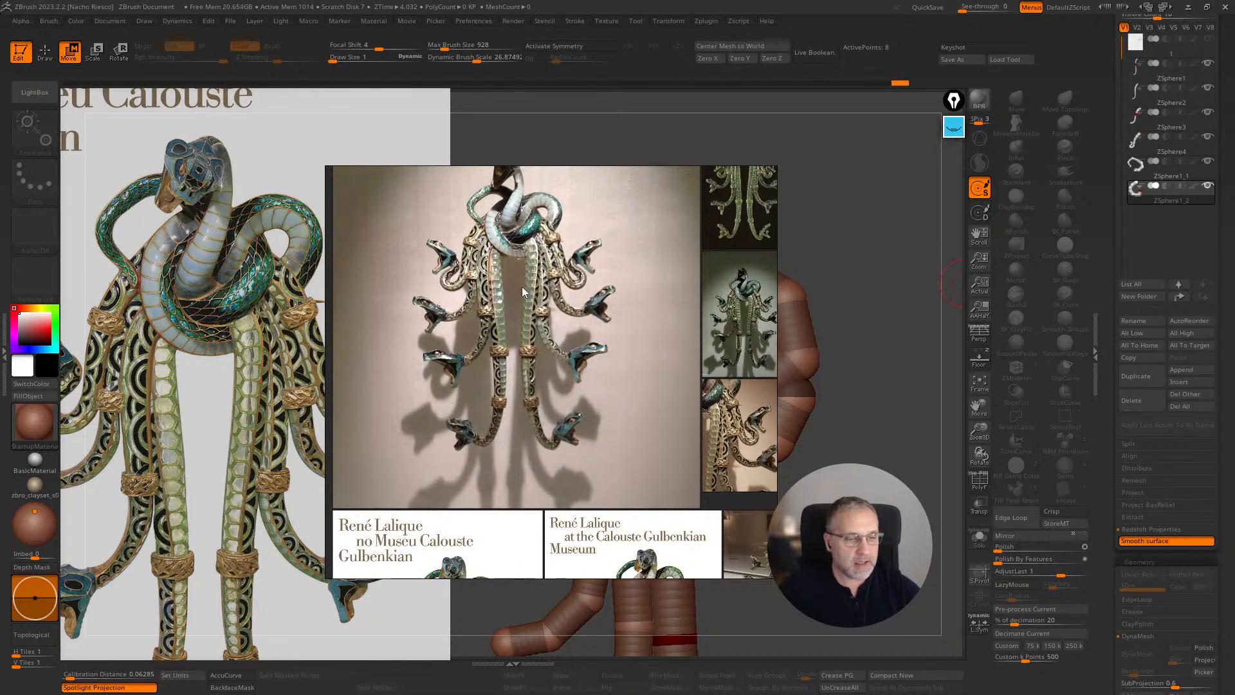
pyautogui.scroll(-1, 522, 292)
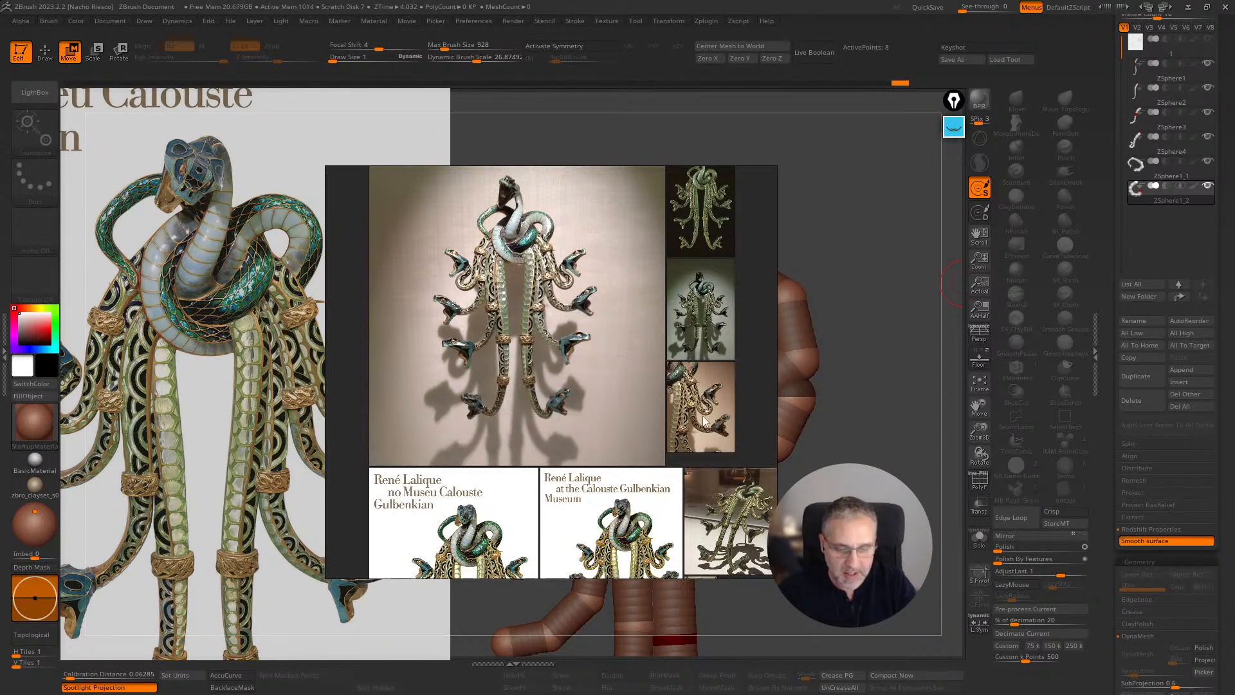
pyautogui.scroll(-2, 603, 472)
pyautogui.moveTo(604, 471); pyautogui.dragTo(497, 283, button='middle')
pyautogui.moveTo(515, 402); pyautogui.dragTo(561, 331, button='middle')
pyautogui.scroll(-1, 575, 379)
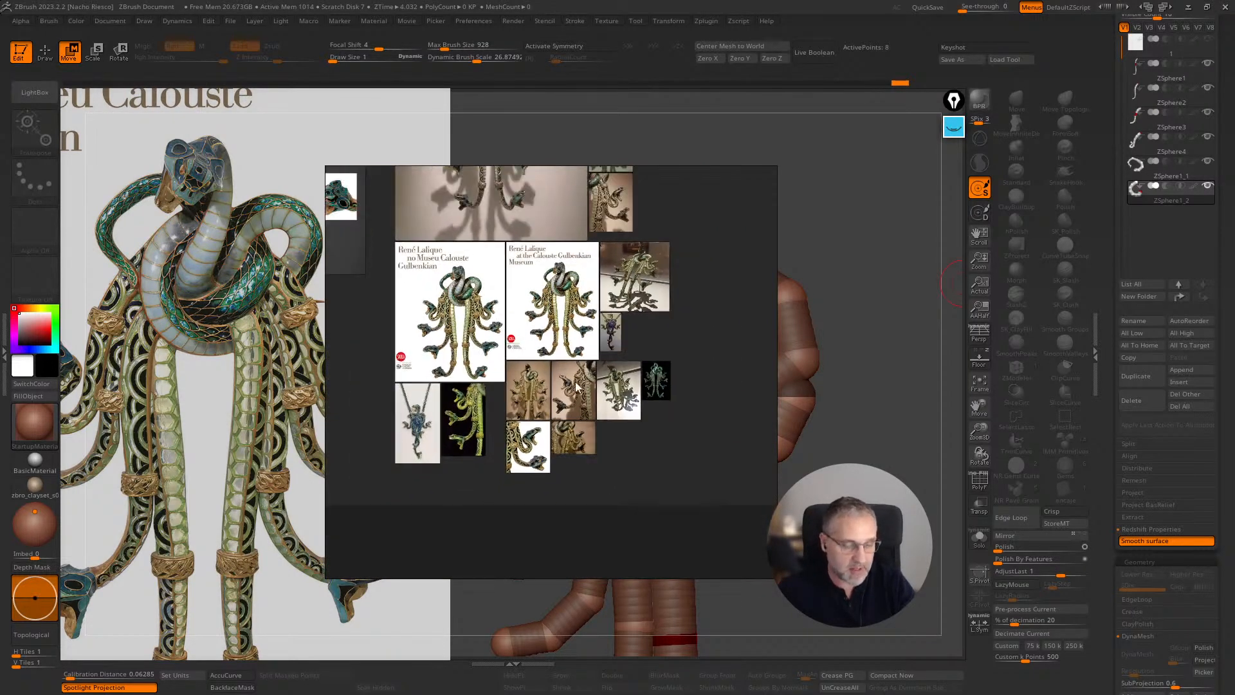
pyautogui.moveTo(573, 323); pyautogui.dragTo(662, 383, button='right')
pyautogui.moveTo(561, 355); pyautogui.dragTo(1234, 351, button='right')
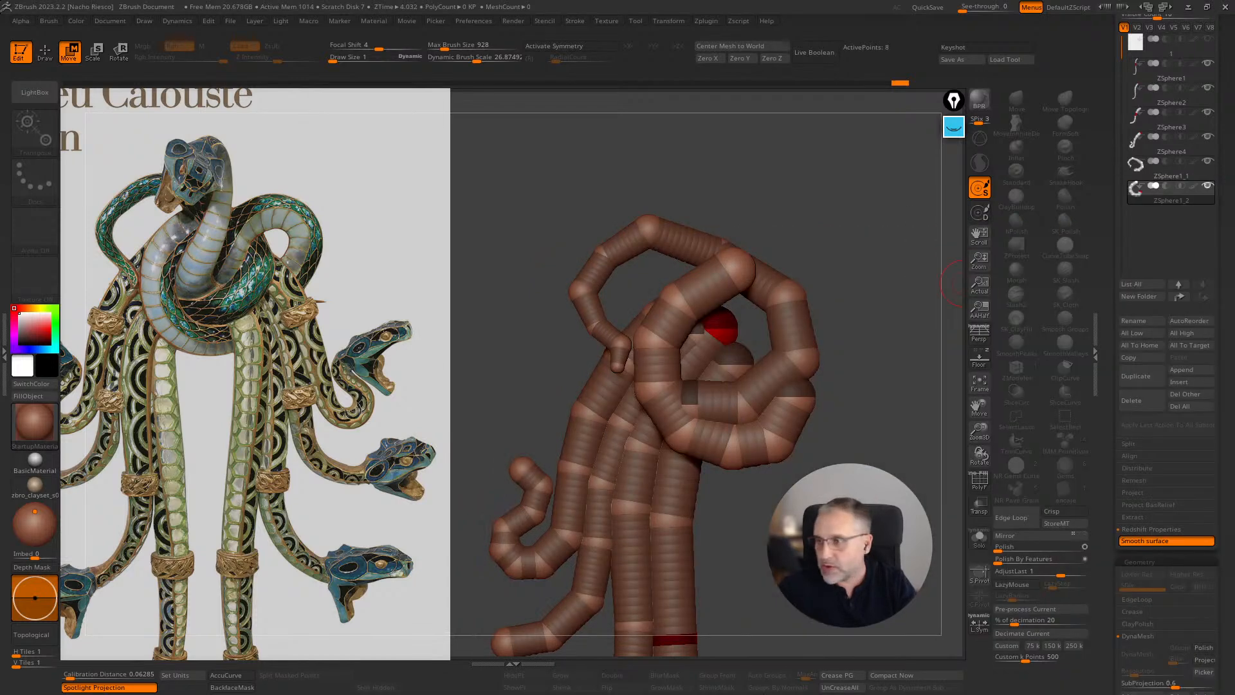
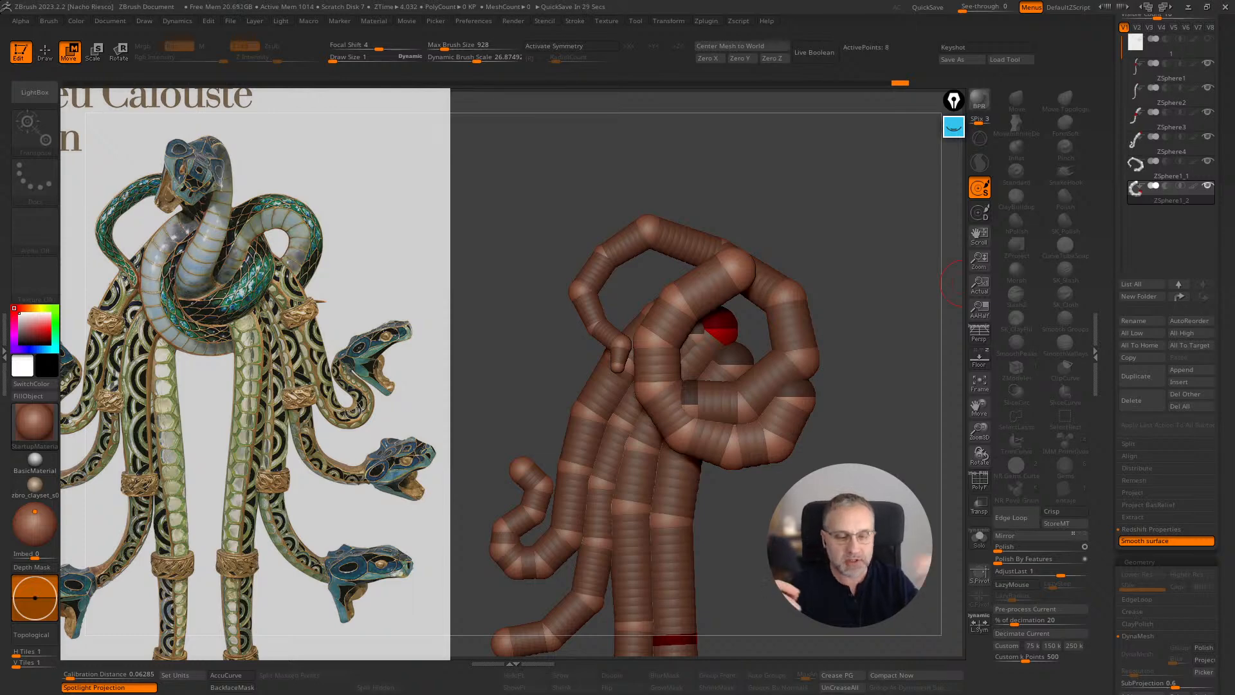
# - Isolate the new coil chain and preview its adaptive skin with density 2 and DynaMesh resolution 256
pyautogui.scroll(-8, 1106, 525)
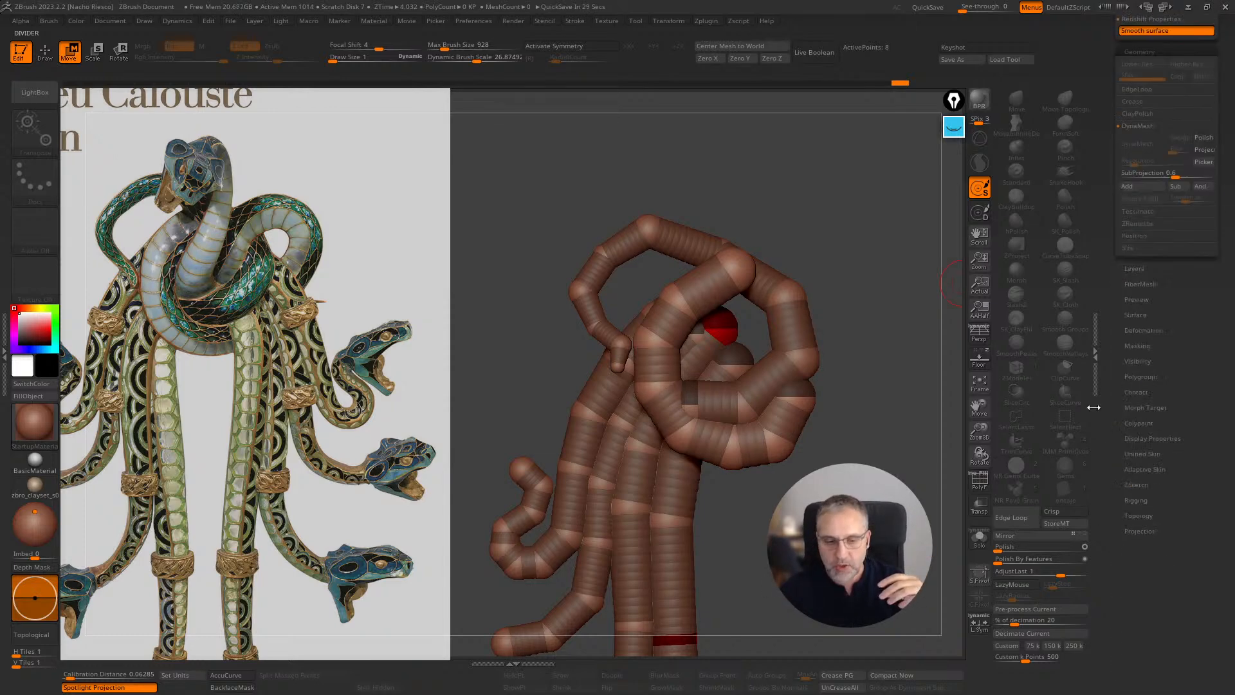
pyautogui.click(979, 538)
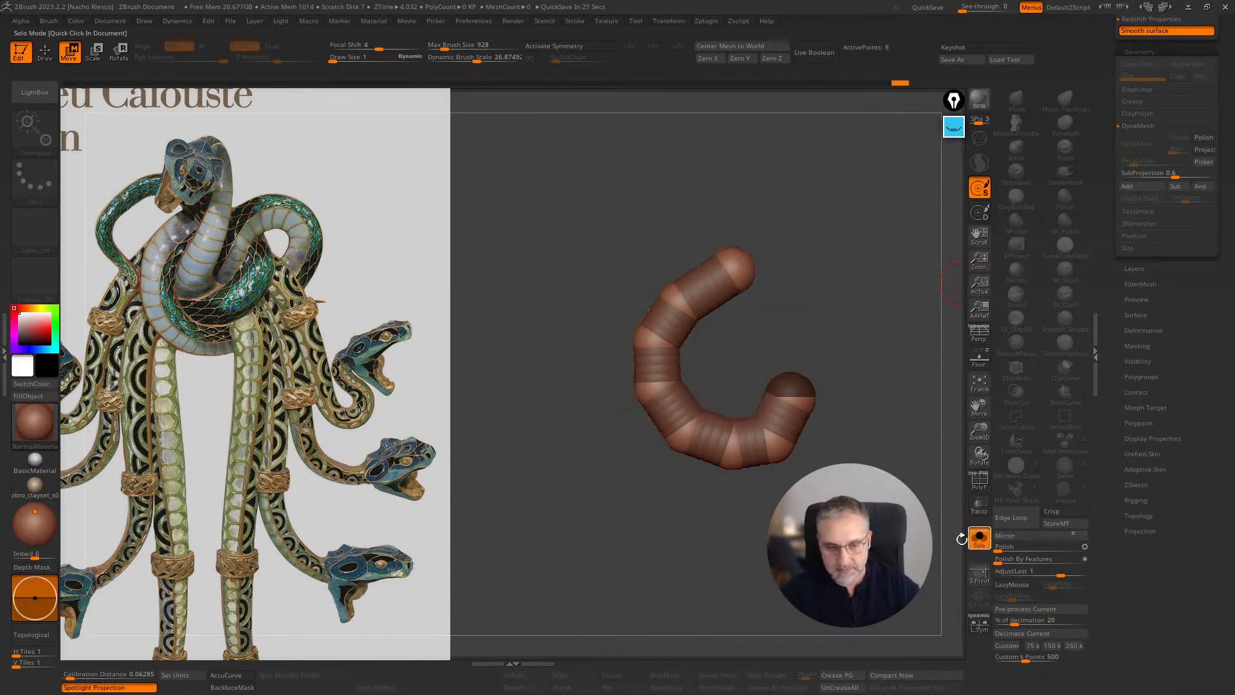
pyautogui.click(1141, 470)
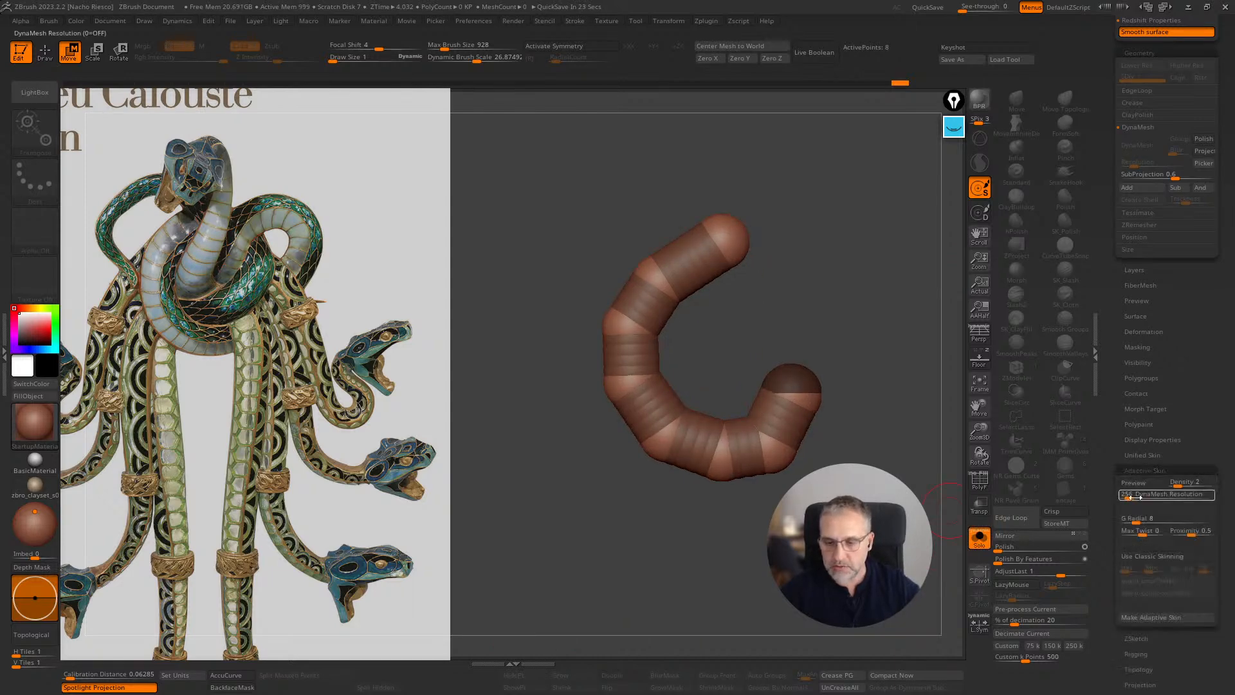
pyautogui.click(1141, 482)
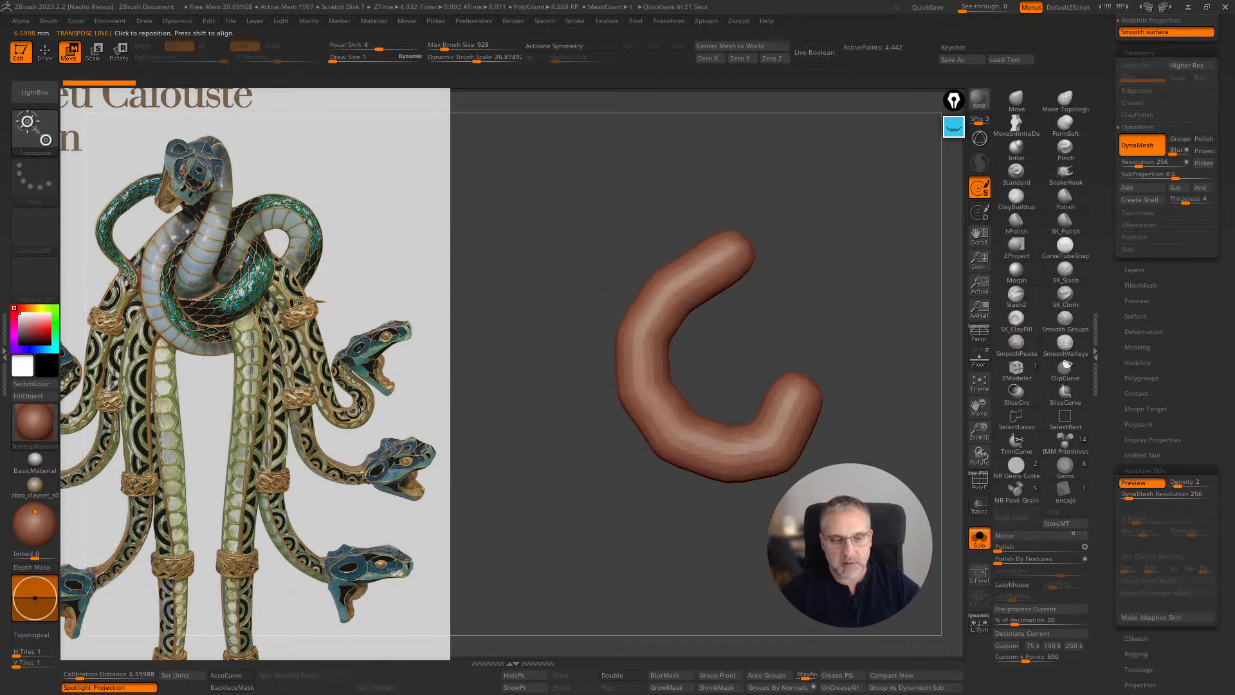
# - Compare the coil's ZSpheres with the skin preview and inspect the preview mesh closely with its polygroup wireframe displayed
pyautogui.click(1140, 484)
pyautogui.press('a')
pyautogui.press('a')
pyautogui.press('a')
pyautogui.click(979, 481)
pyautogui.keyDown('ctrl'); pyautogui.moveTo(871, 523); pyautogui.dragTo(871, 557, button='right'); pyautogui.keyUp('ctrl')
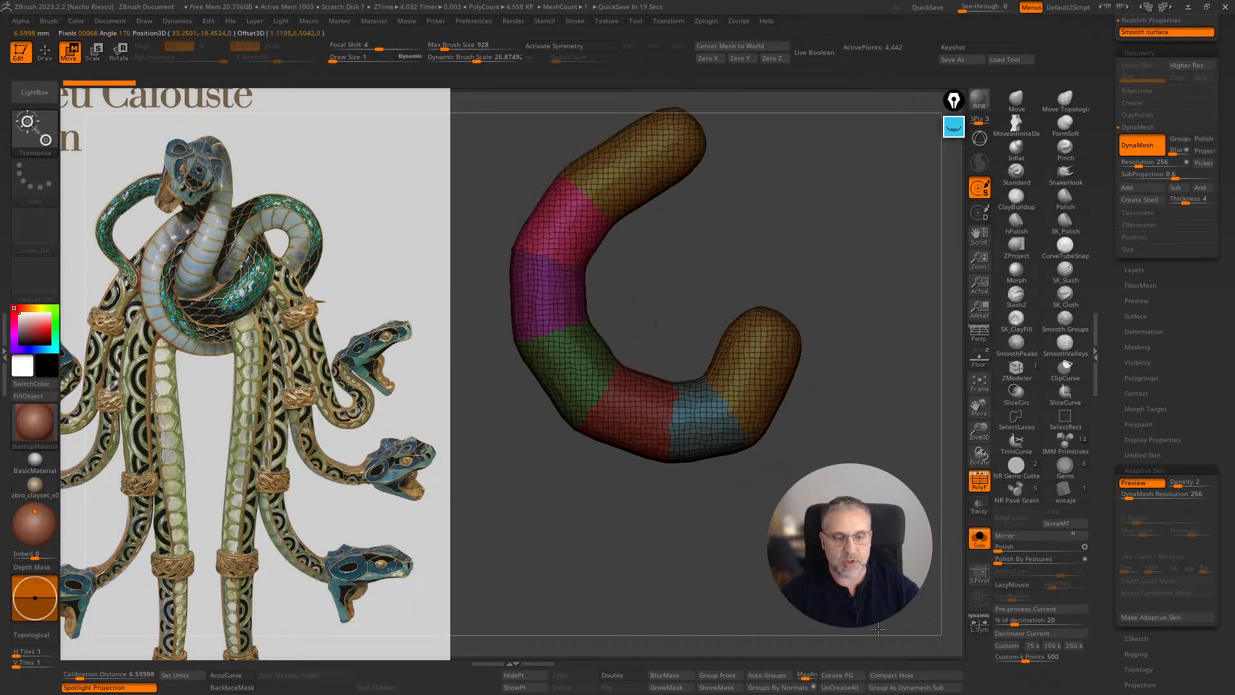
pyautogui.keyDown('alt'); pyautogui.moveTo(772, 505); pyautogui.dragTo(776, 588, button='right'); pyautogui.keyUp('alt')
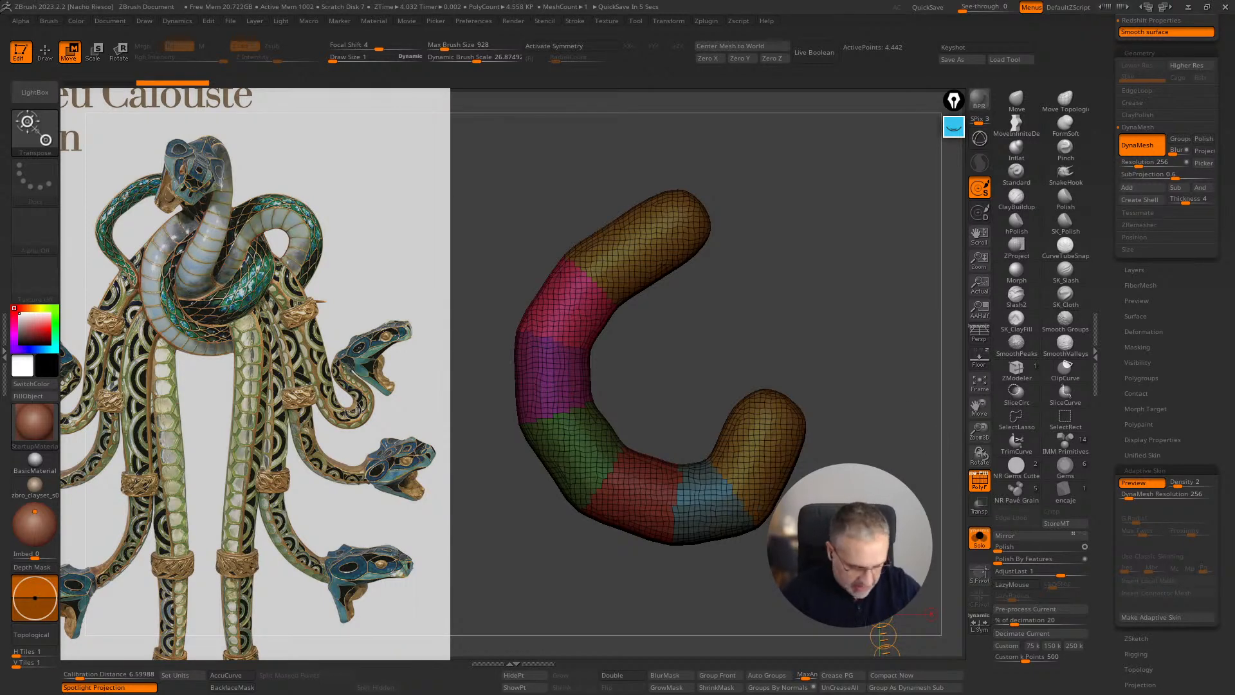
# - Leave the skin preview, discarding the modified preview mesh, and toggle the preview again to compare it with the ZSphere chain
pyautogui.press('a')
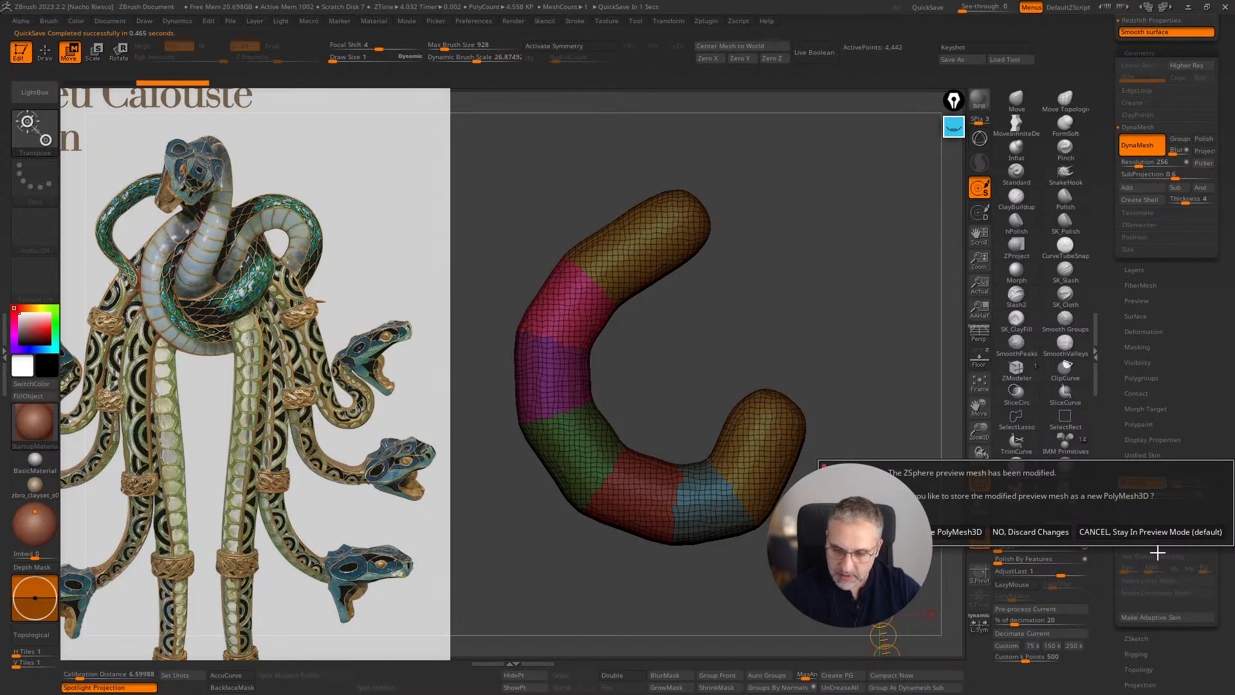
pyautogui.click(1033, 531)
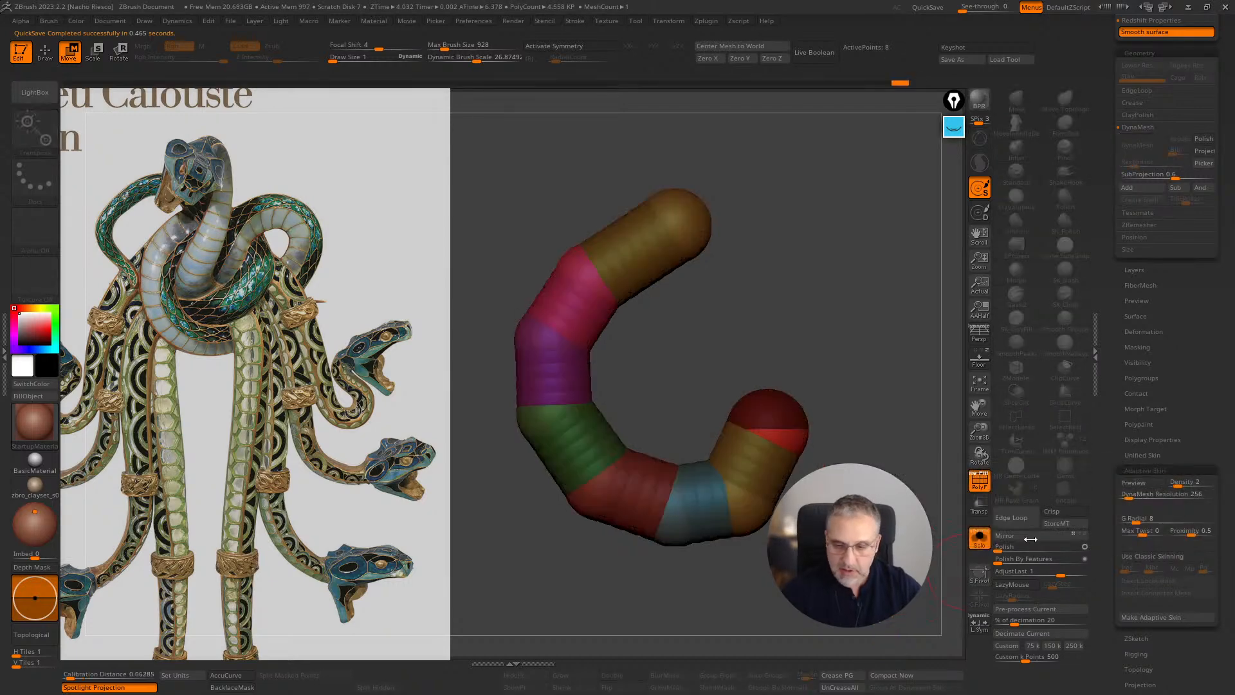
pyautogui.click(1145, 481)
pyautogui.click(1145, 482)
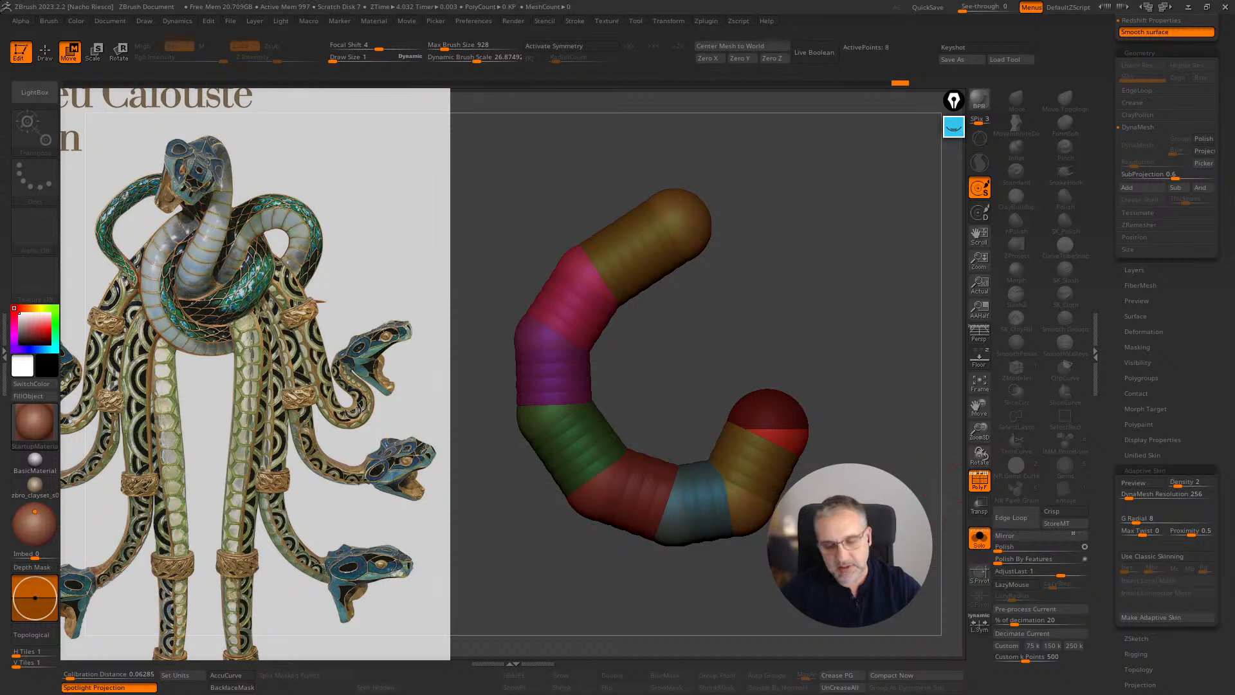
pyautogui.keyDown('alt'); pyautogui.moveTo(855, 489); pyautogui.dragTo(854, 468); pyautogui.keyUp('alt')
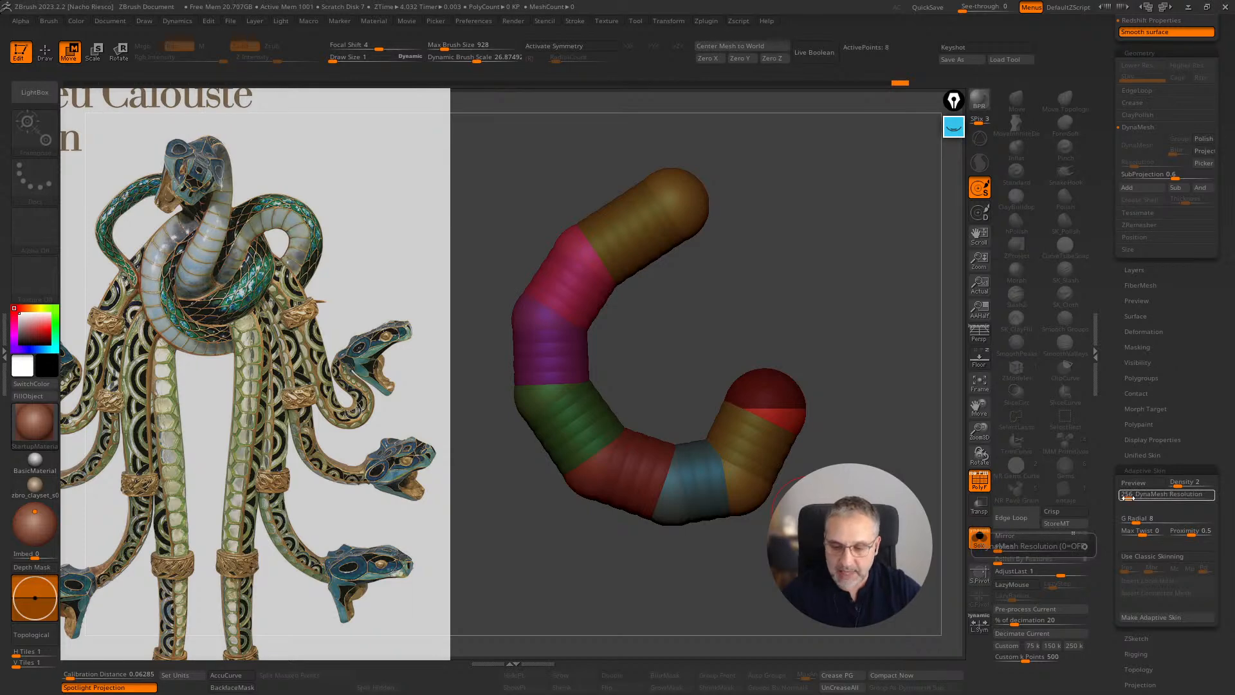
# - Set the coil's DynaMesh resolution to 0 and preview its adaptive skin as a low-poly mesh, returning to the ZSphere chain
pyautogui.moveTo(1130, 497); pyautogui.dragTo(1115, 497)
pyautogui.click(1139, 482)
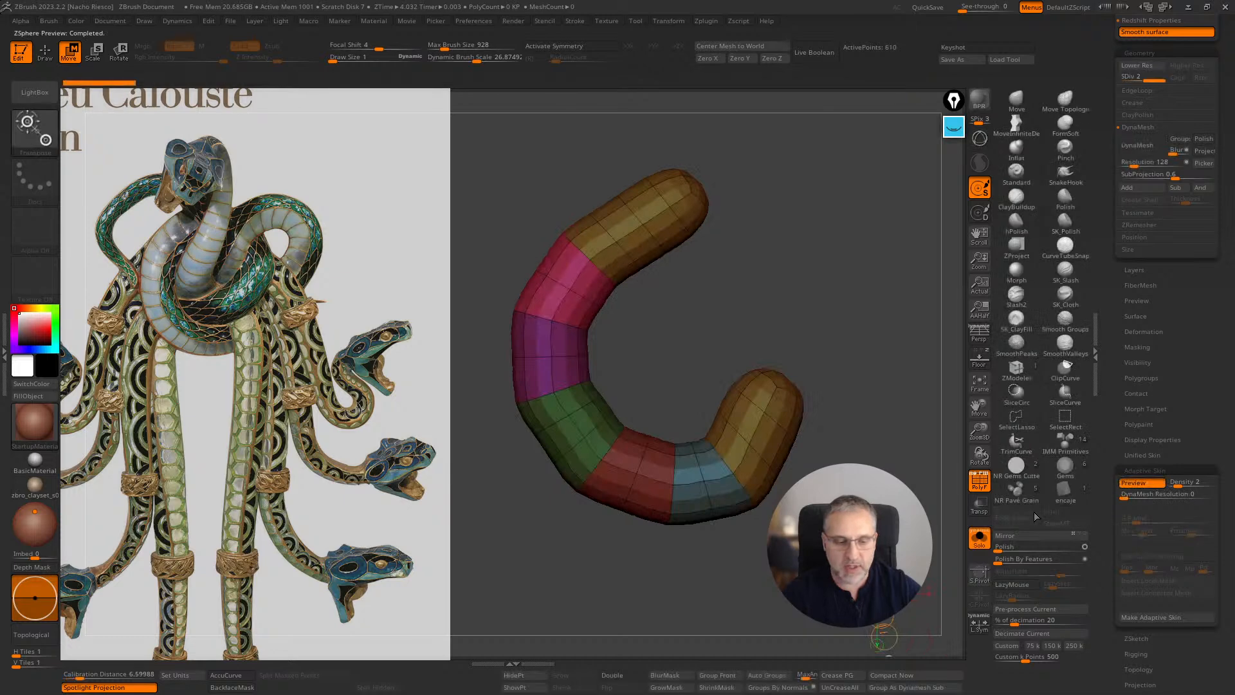
pyautogui.click(1134, 482)
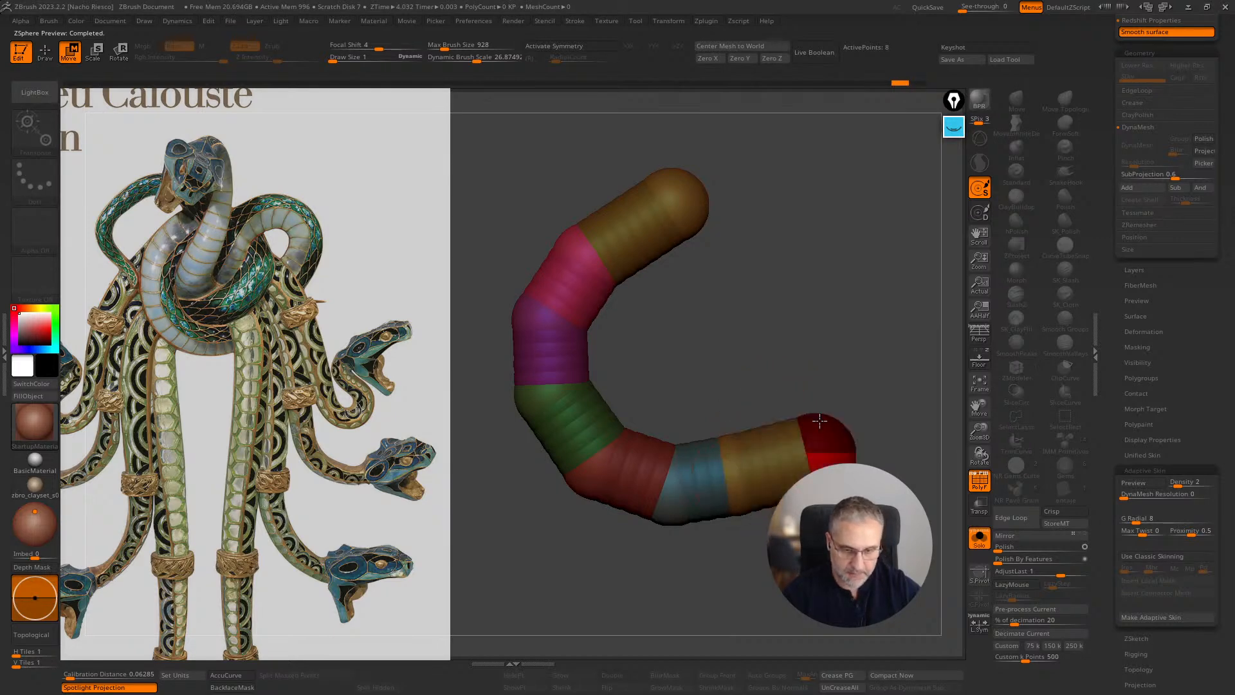
# - Try moving and enlarging the coil's end ZSphere, preview the resulting skin, and undo these changes
pyautogui.press('e')
pyautogui.moveTo(813, 433); pyautogui.dragTo(938, 532)
pyautogui.press('a')
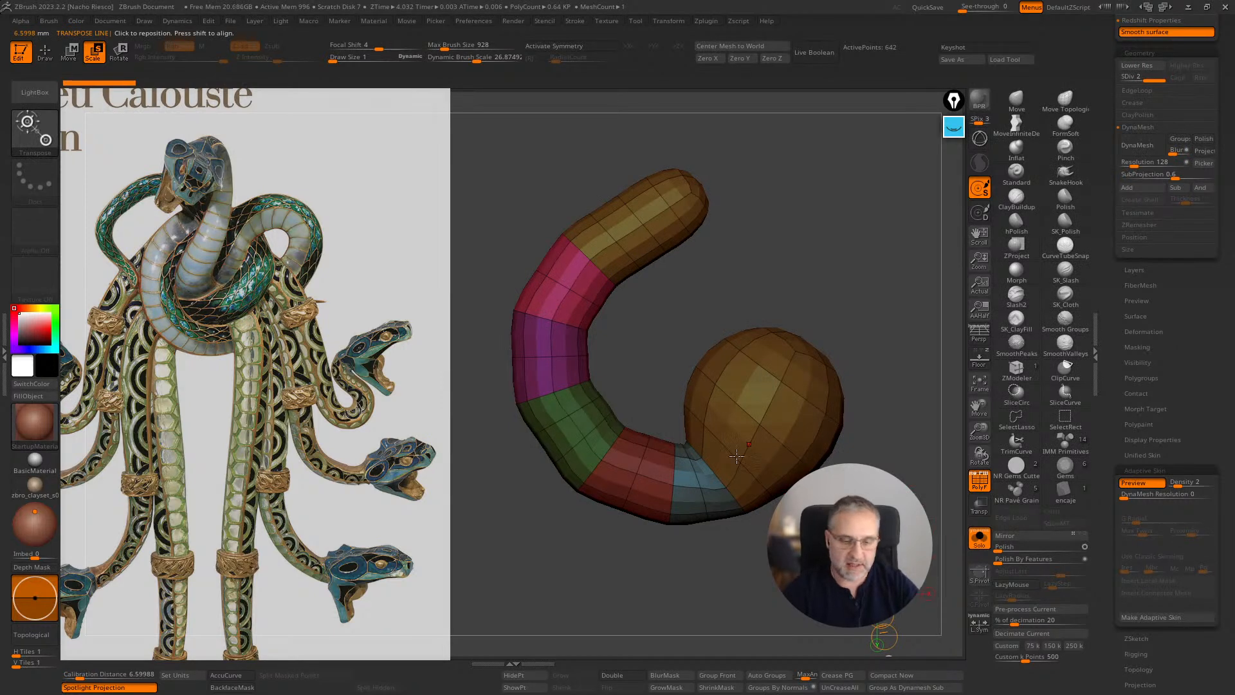
pyautogui.press('ctrl')
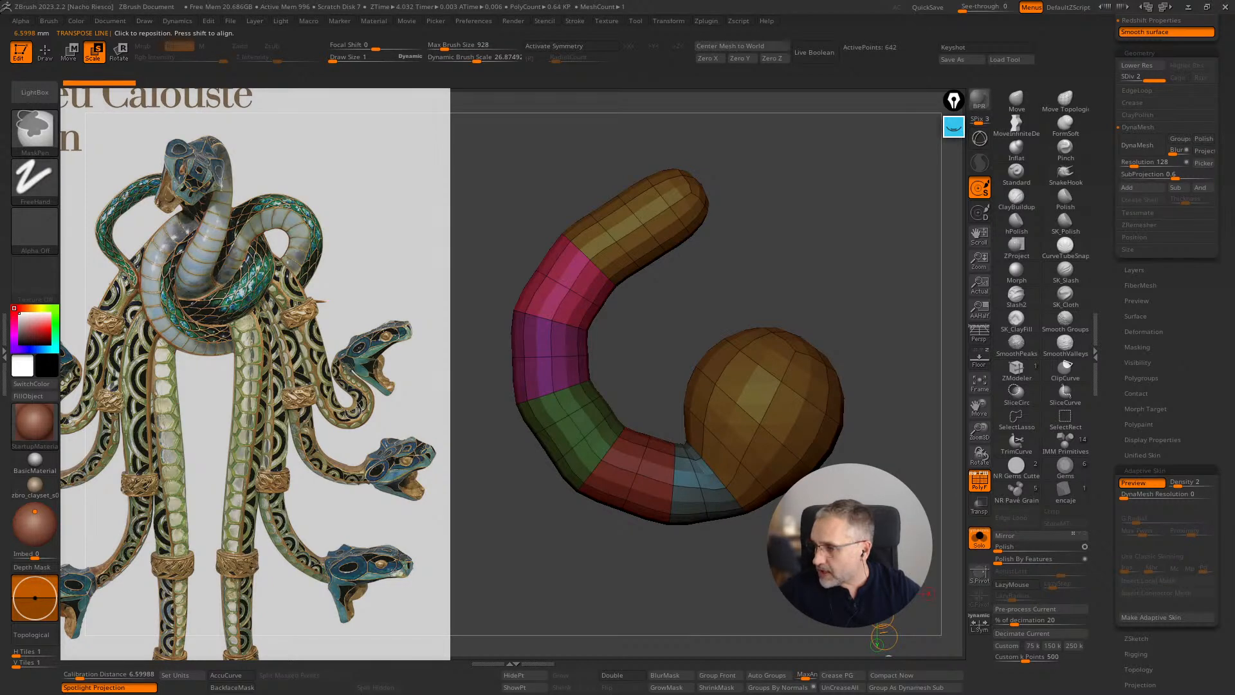
pyautogui.press('a')
pyautogui.press('ctrl')
pyautogui.hotkey('ctrl', 'z')
pyautogui.hotkey('ctrl', 'z')
pyautogui.hotkey('ctrl', 'z')
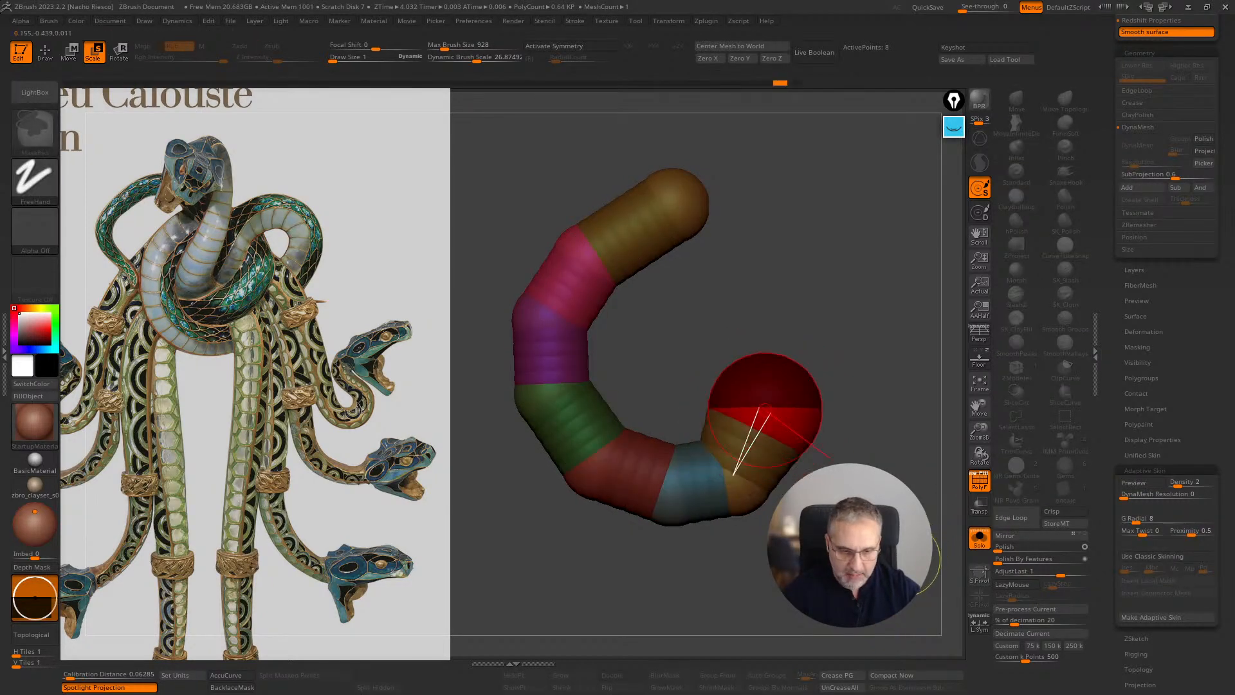
# - Try rotating the coil chain's segments around its lower joints and undo the rotations
pyautogui.moveTo(721, 537)
pyautogui.keyDown('alt'); pyautogui.mouseDown()
pyautogui.moveTo(714, 551)
pyautogui.moveTo(698, 534)
pyautogui.mouseUp(); pyautogui.keyUp('alt')
pyautogui.press('r')
pyautogui.moveTo(641, 488); pyautogui.dragTo(631, 339)
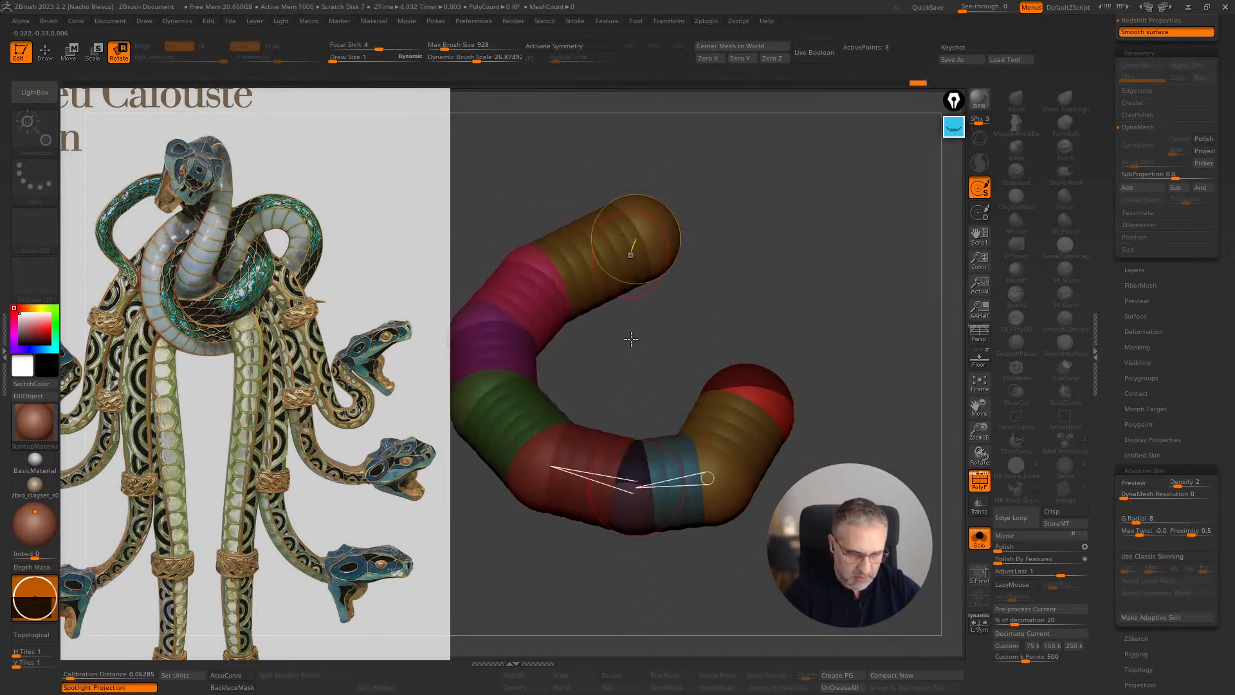
pyautogui.click(738, 479)
pyautogui.moveTo(724, 461); pyautogui.dragTo(643, 273)
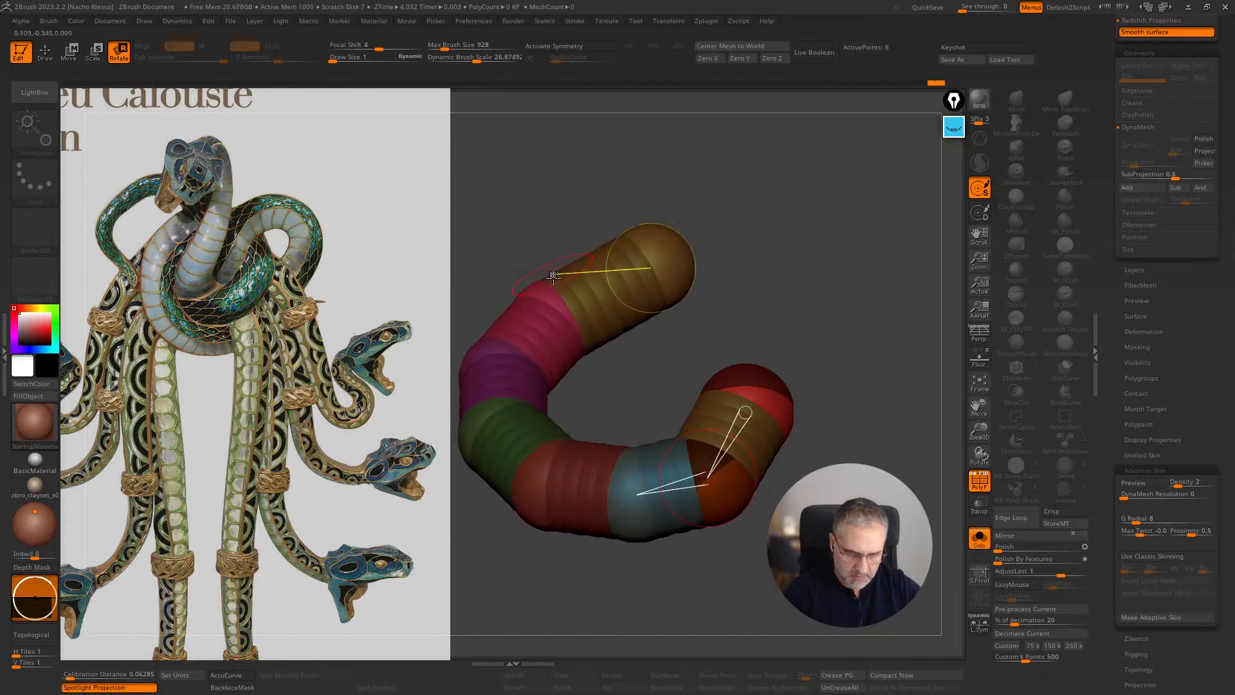
pyautogui.click(753, 402)
pyautogui.moveTo(725, 485); pyautogui.dragTo(713, 476)
pyautogui.hotkey('ctrl', 'z')
pyautogui.hotkey('ctrl', 'z')
pyautogui.hotkey('ctrl', 'z')
pyautogui.hotkey('ctrl', 'z')
pyautogui.hotkey('ctrl', 'z')
# - Preview the bent coil's adaptive skin from several angles, leave the preview, and undo the rotation edits
pyautogui.click(1134, 482)
pyautogui.moveTo(791, 645); pyautogui.dragTo(790, 612)
pyautogui.keyDown('alt'); pyautogui.moveTo(864, 511); pyautogui.dragTo(900, 466); pyautogui.keyUp('alt')
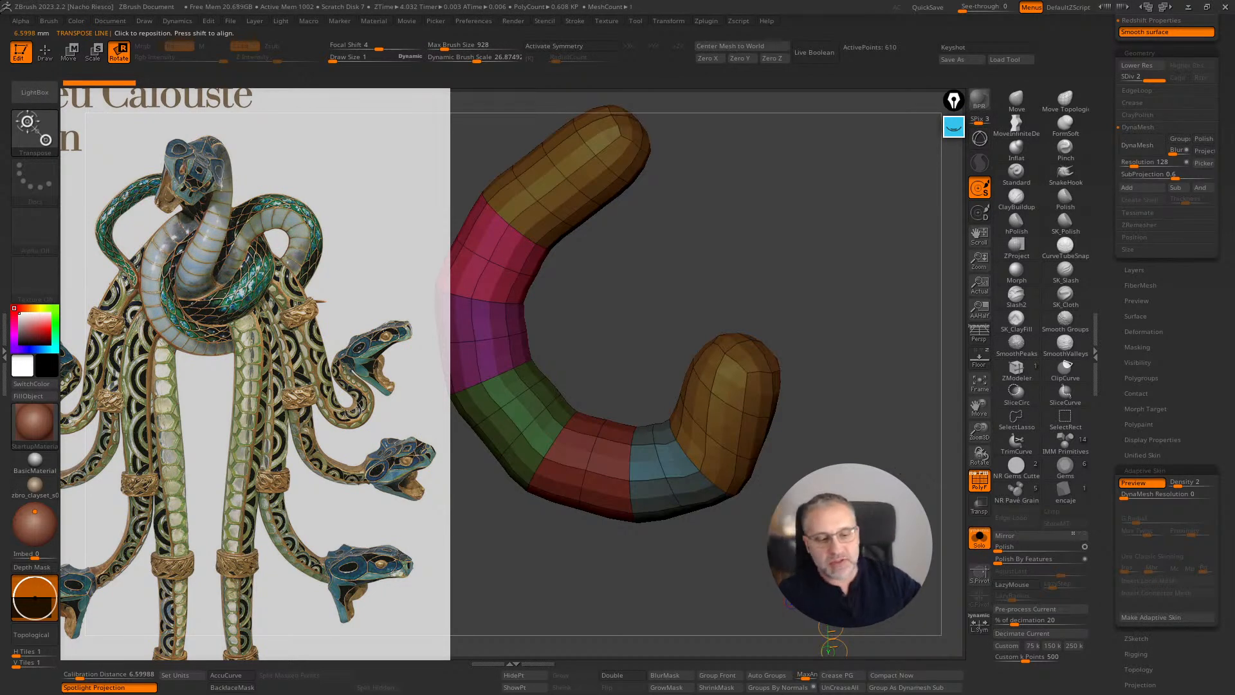
pyautogui.moveTo(900, 465); pyautogui.dragTo(933, 467)
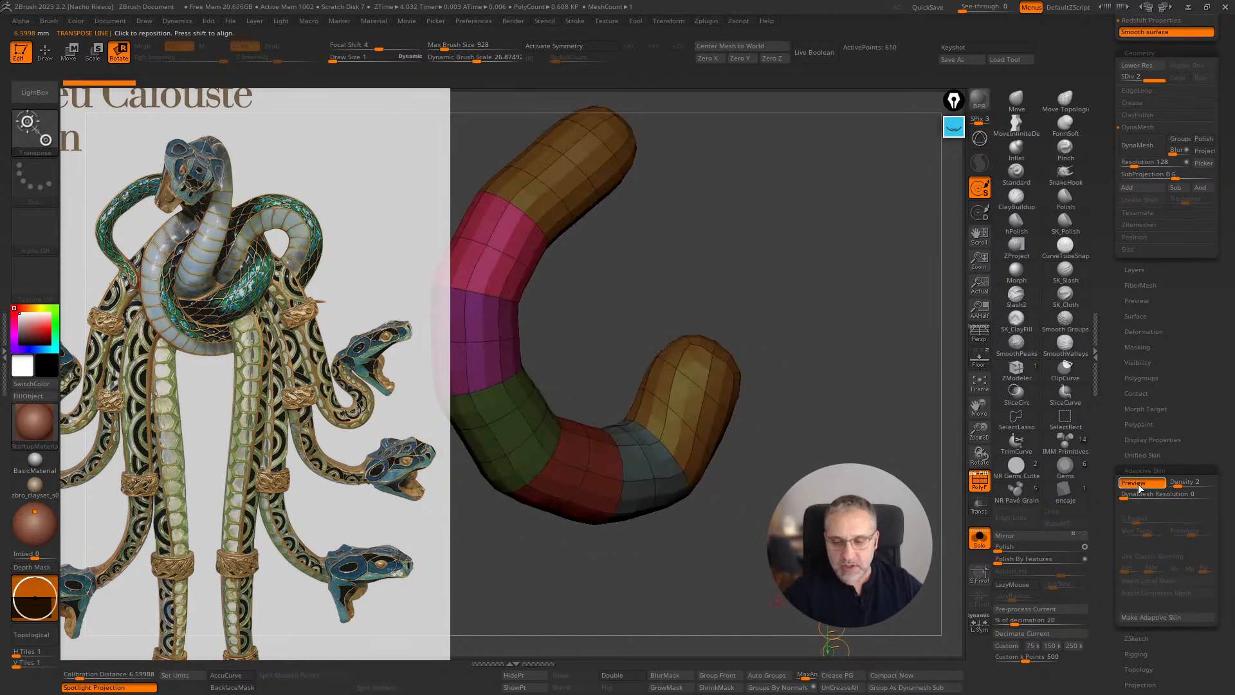
pyautogui.click(1058, 472)
pyautogui.hotkey('ctrl', 'z')
pyautogui.hotkey('ctrl', 'z')
pyautogui.hotkey('ctrl', 'z')
pyautogui.hotkey('ctrl', 'z')
pyautogui.hotkey('ctrl', 'z')
pyautogui.hotkey('ctrl', 'z')
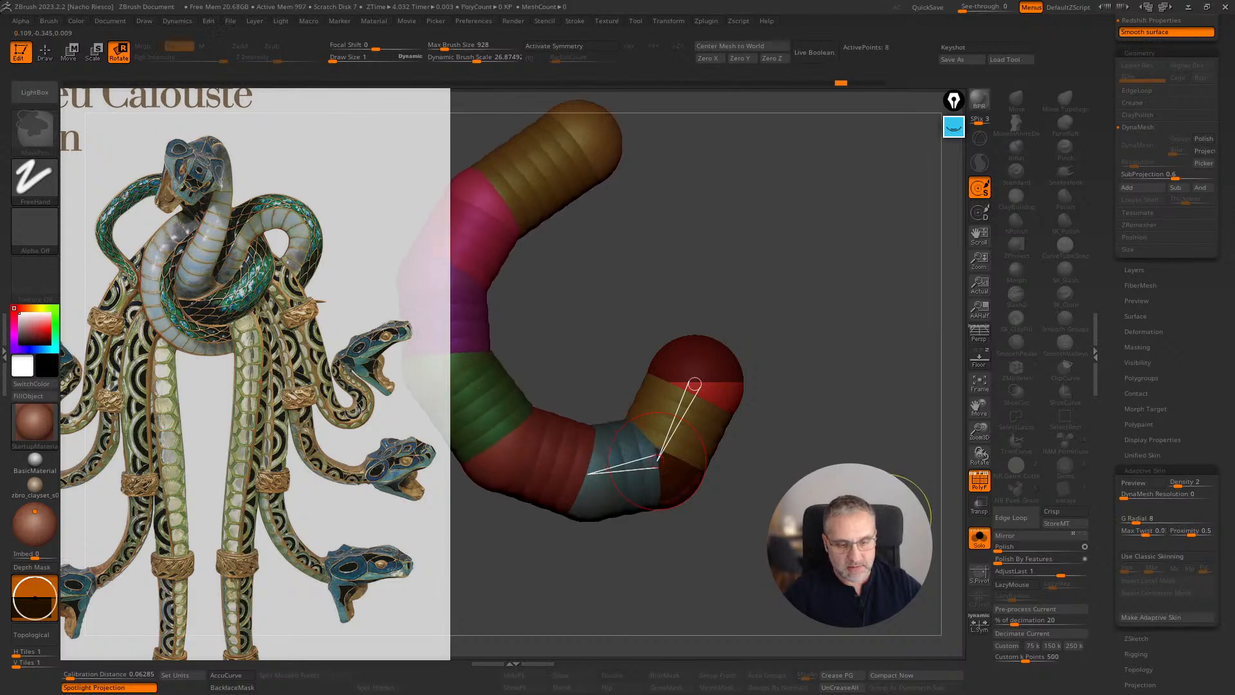
# - Try moving the ZSpheres near the coil's lower end out of its plane, preview the skin, and undo the moves
pyautogui.moveTo(812, 360); pyautogui.dragTo(839, 421)
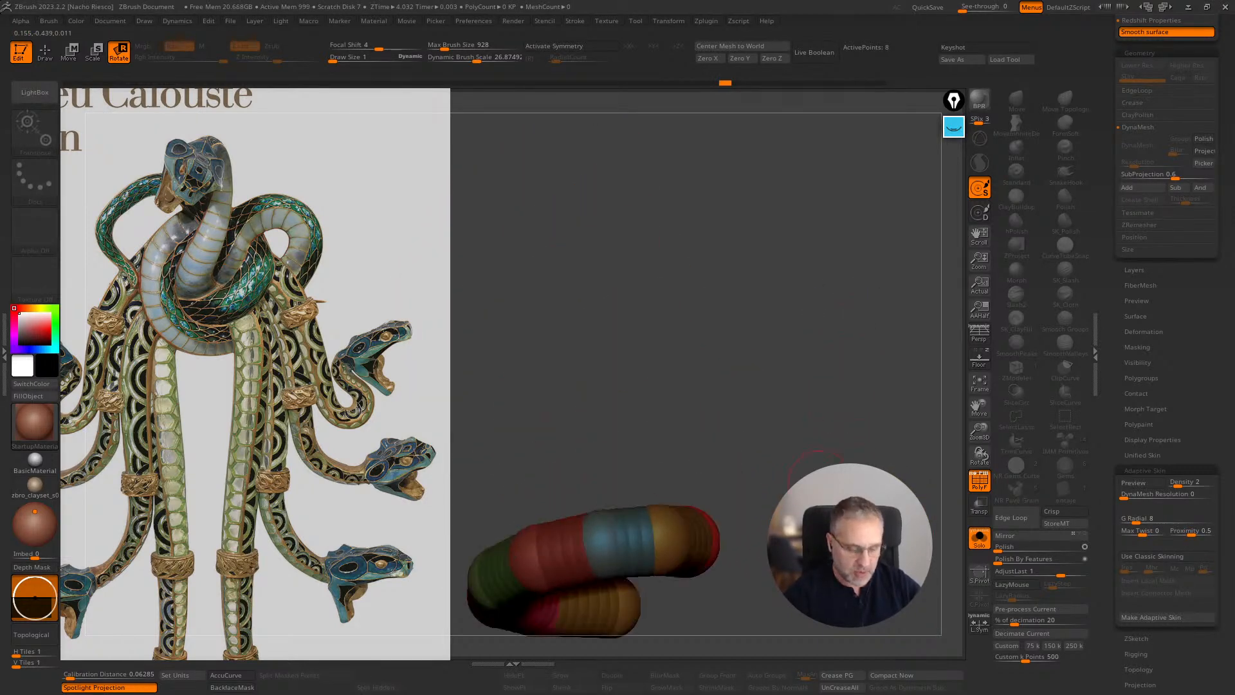
pyautogui.press('w')
pyautogui.click(707, 574)
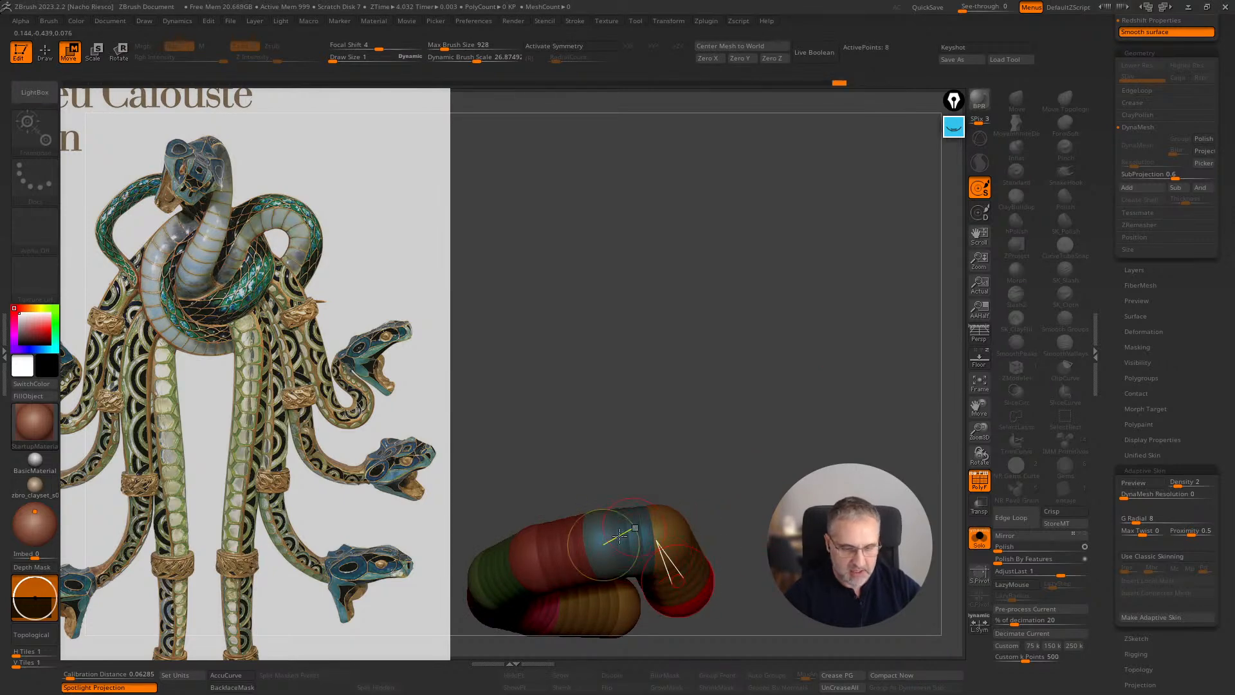
pyautogui.moveTo(607, 544); pyautogui.dragTo(616, 489)
pyautogui.moveTo(794, 418); pyautogui.dragTo(863, 467)
pyautogui.click(1136, 482)
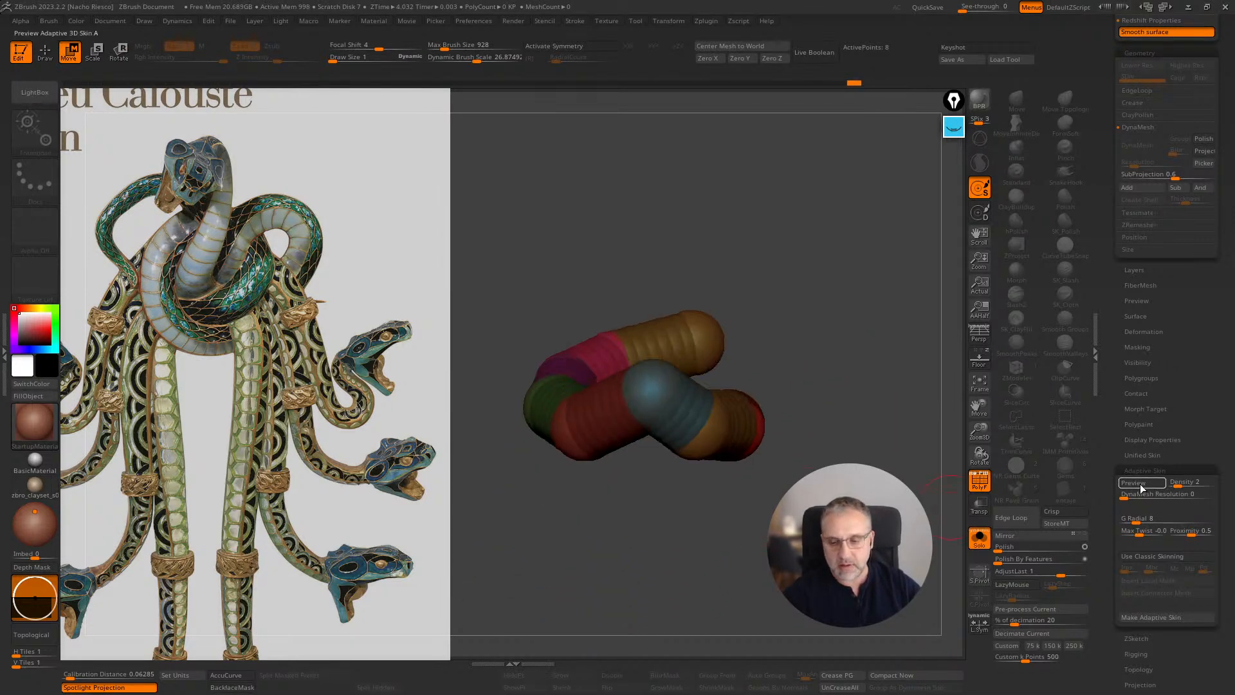
pyautogui.keyDown('alt'); pyautogui.moveTo(868, 168); pyautogui.dragTo(823, 418); pyautogui.keyUp('alt')
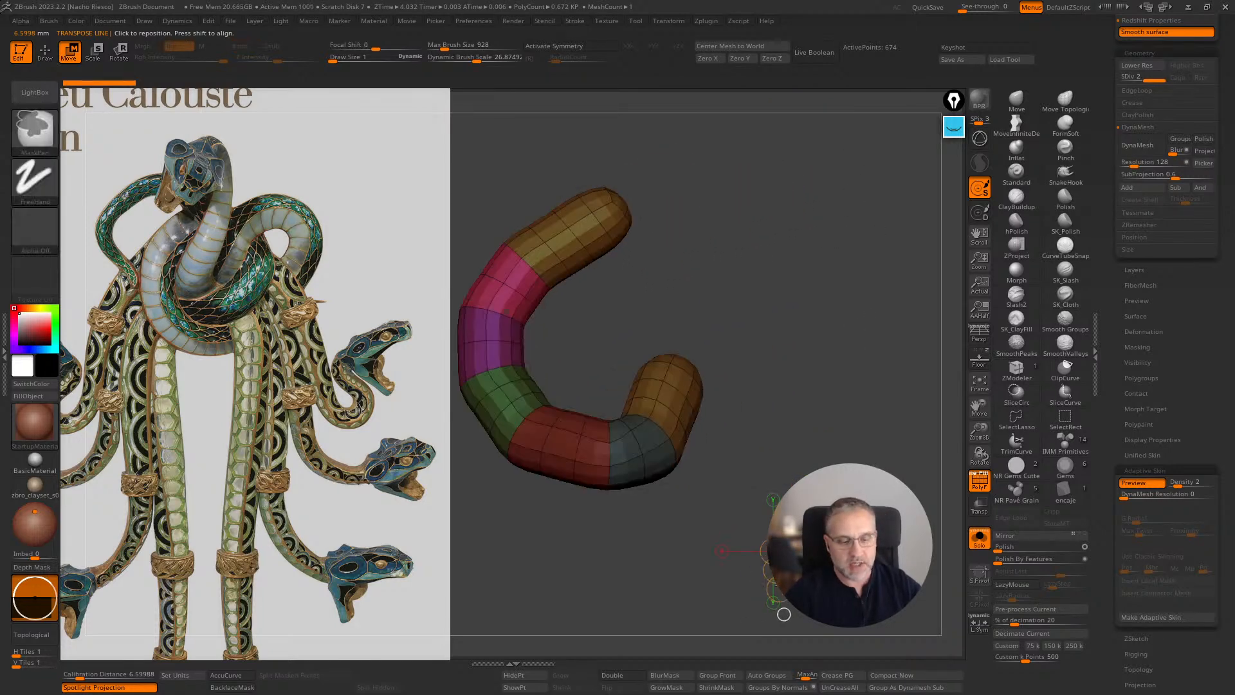
pyautogui.click(1133, 482)
pyautogui.hotkey('ctrl', 'z')
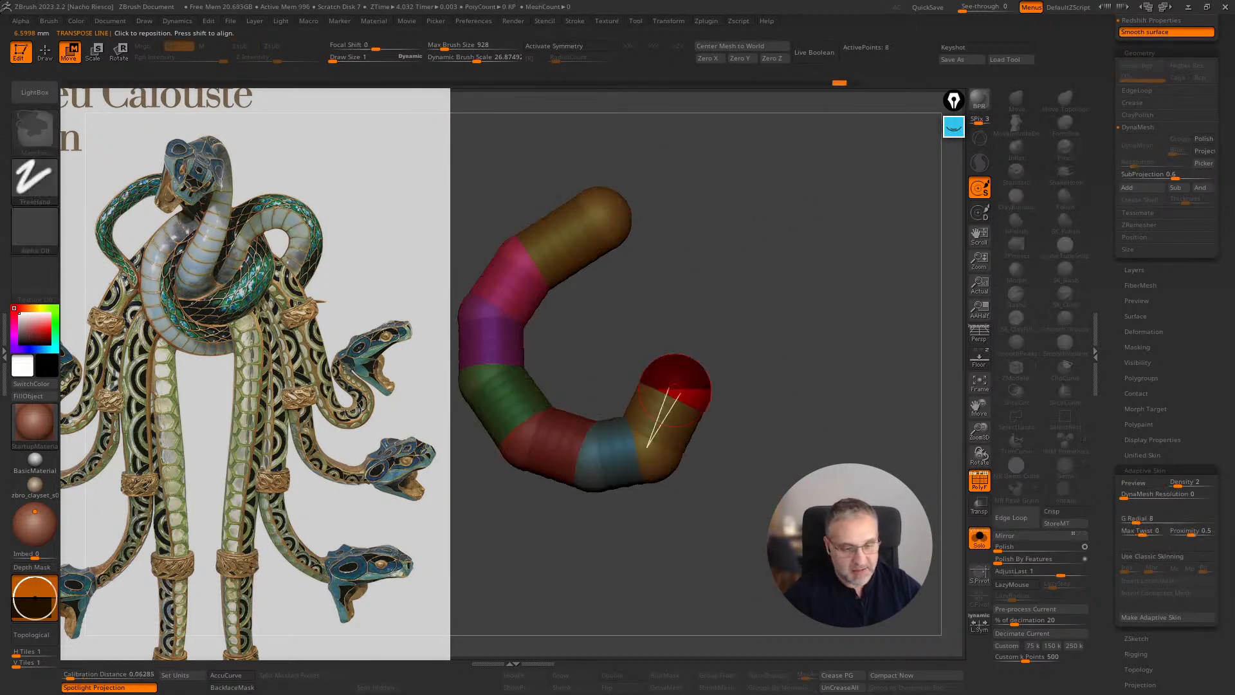
pyautogui.hotkey('ctrl', 'z')
pyautogui.hotkey('ctrl', 'z')
# - Turn off the coil's isolation to show it together with the other snake bodies
pyautogui.moveTo(669, 386)
pyautogui.keyDown('alt'); pyautogui.mouseDown()
pyautogui.moveTo(677, 344)
pyautogui.moveTo(760, 542)
pyautogui.moveTo(767, 602)
pyautogui.mouseUp(); pyautogui.keyUp('alt')
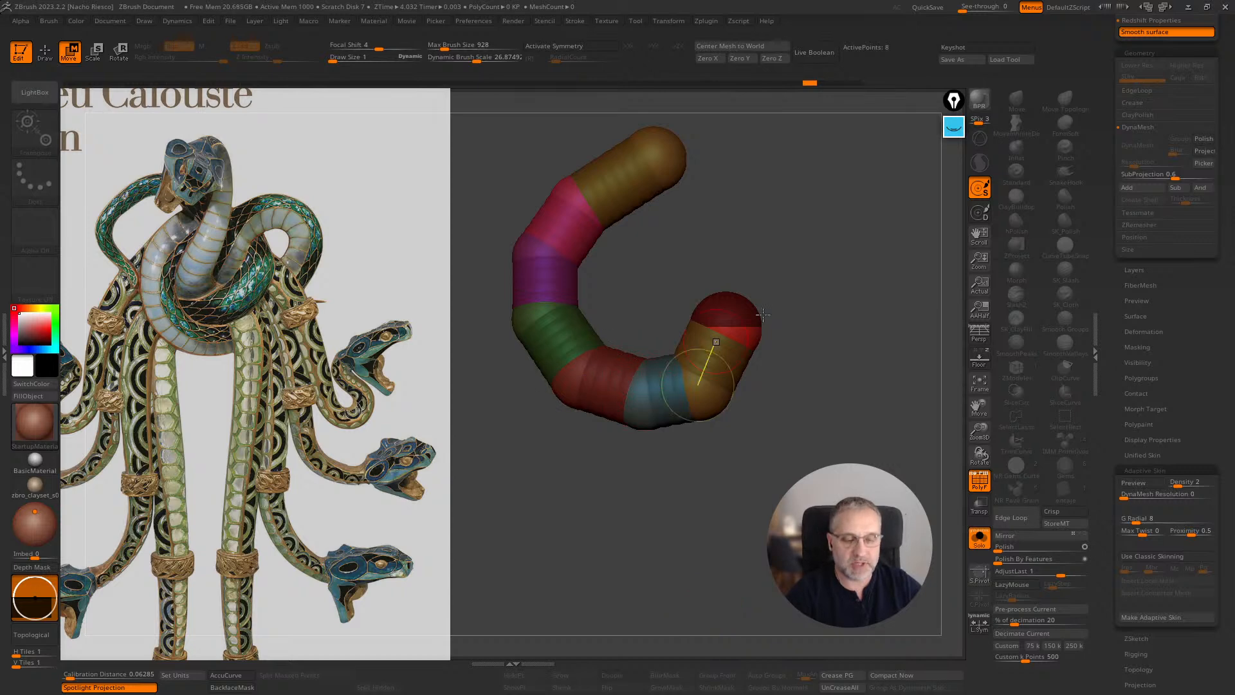
pyautogui.keyDown('alt'); pyautogui.moveTo(727, 319); pyautogui.dragTo(744, 350); pyautogui.keyUp('alt')
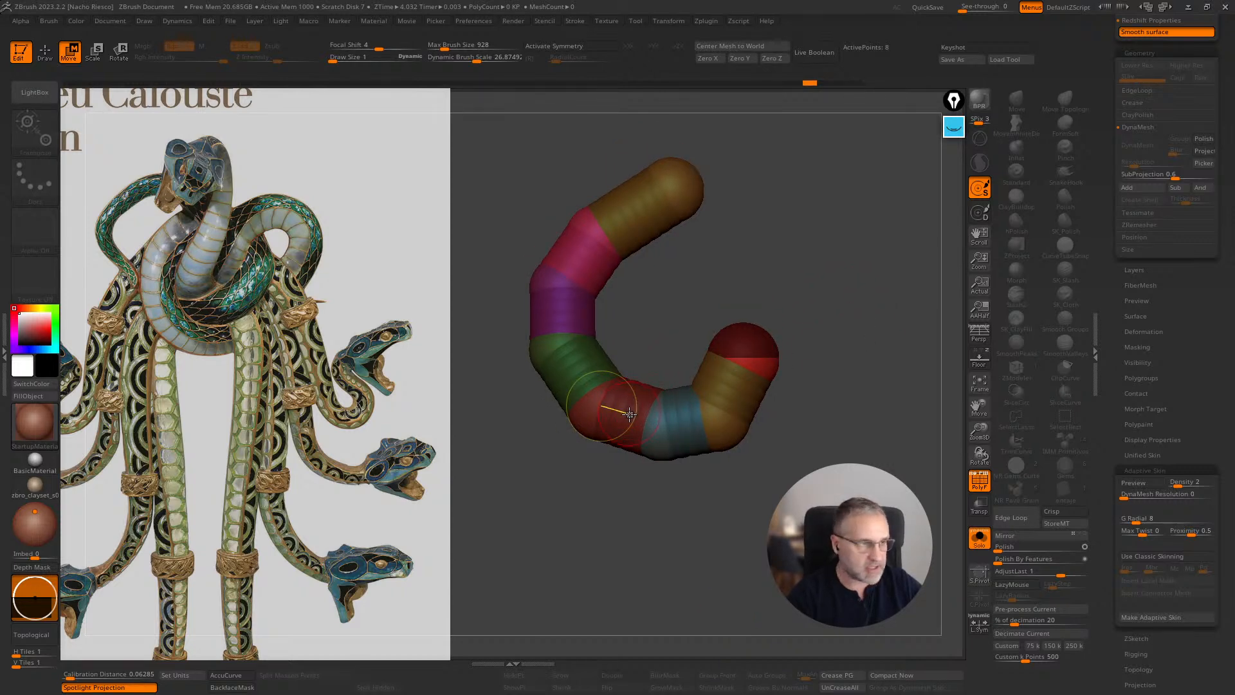
pyautogui.press('r')
pyautogui.moveTo(628, 398)
pyautogui.mouseDown()
pyautogui.moveTo(627, 429)
pyautogui.moveTo(623, 405)
pyautogui.moveTo(590, 410)
pyautogui.mouseUp()
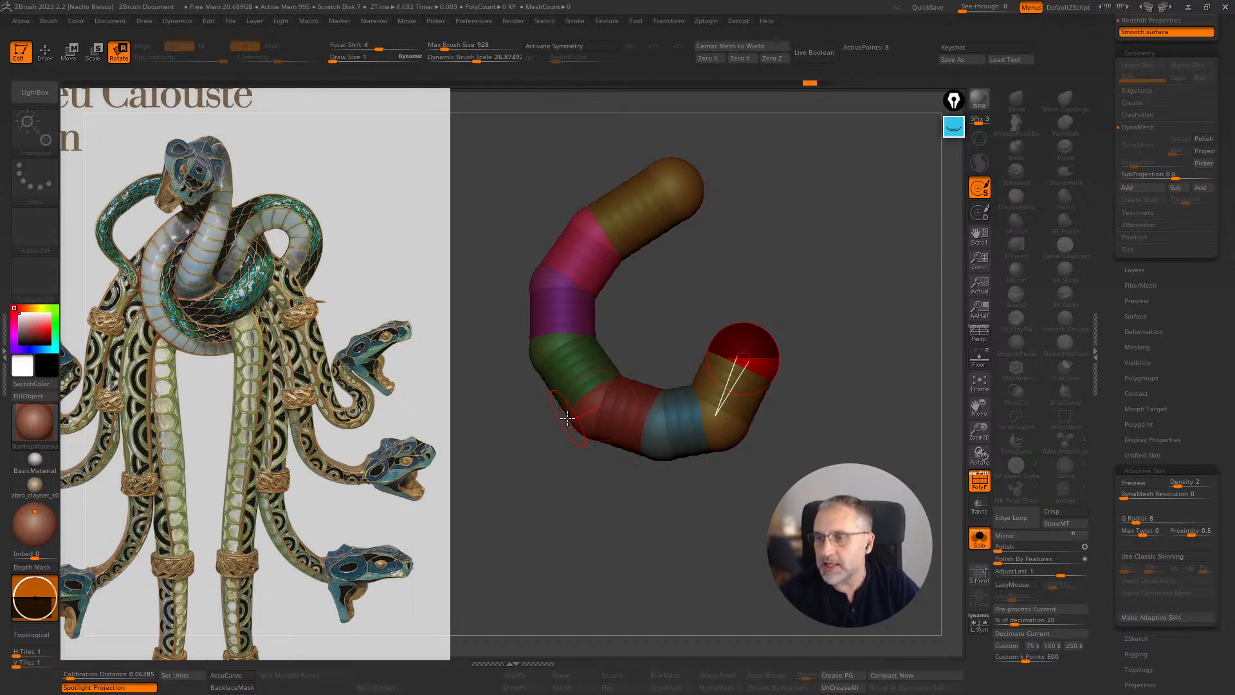
pyautogui.click(979, 539)
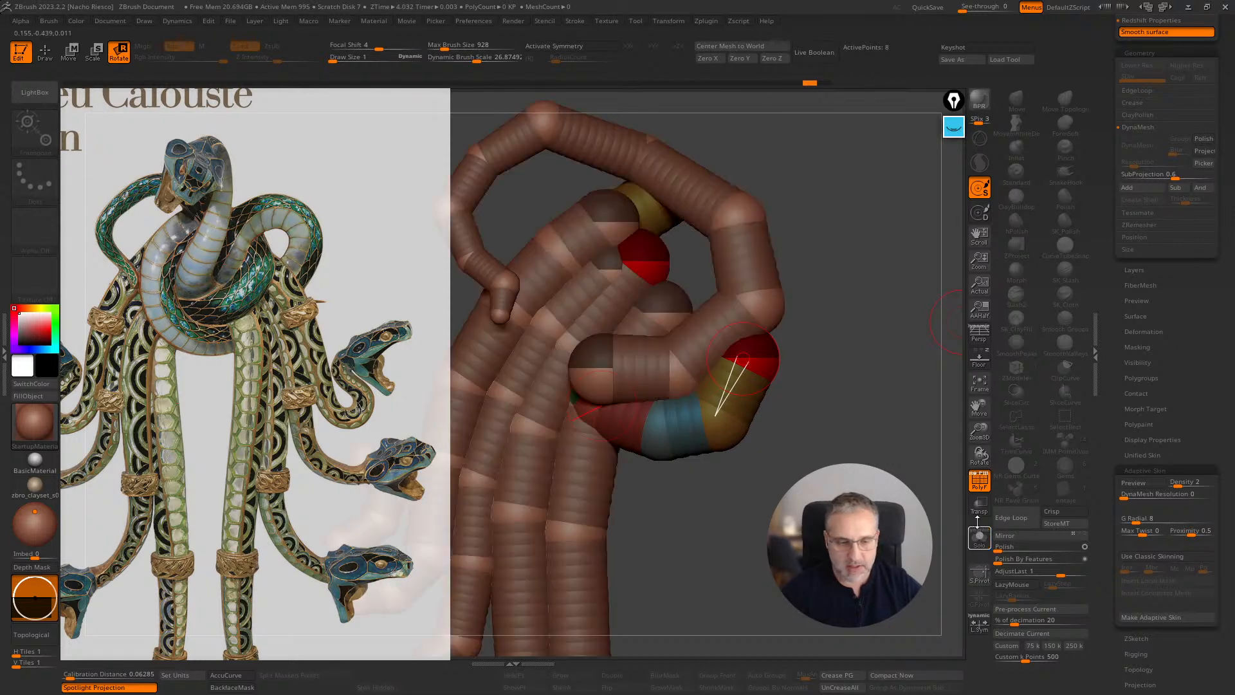
# - Rotate and move the coil's lower ZSpheres in angled and side views to fit the chain around the neighbouring snake body
pyautogui.keyDown('ctrl'); pyautogui.moveTo(743, 357); pyautogui.dragTo(743, 308, button='right'); pyautogui.keyUp('ctrl')
pyautogui.moveTo(853, 546); pyautogui.dragTo(876, 450, button='right')
pyautogui.moveTo(646, 416); pyautogui.dragTo(634, 381)
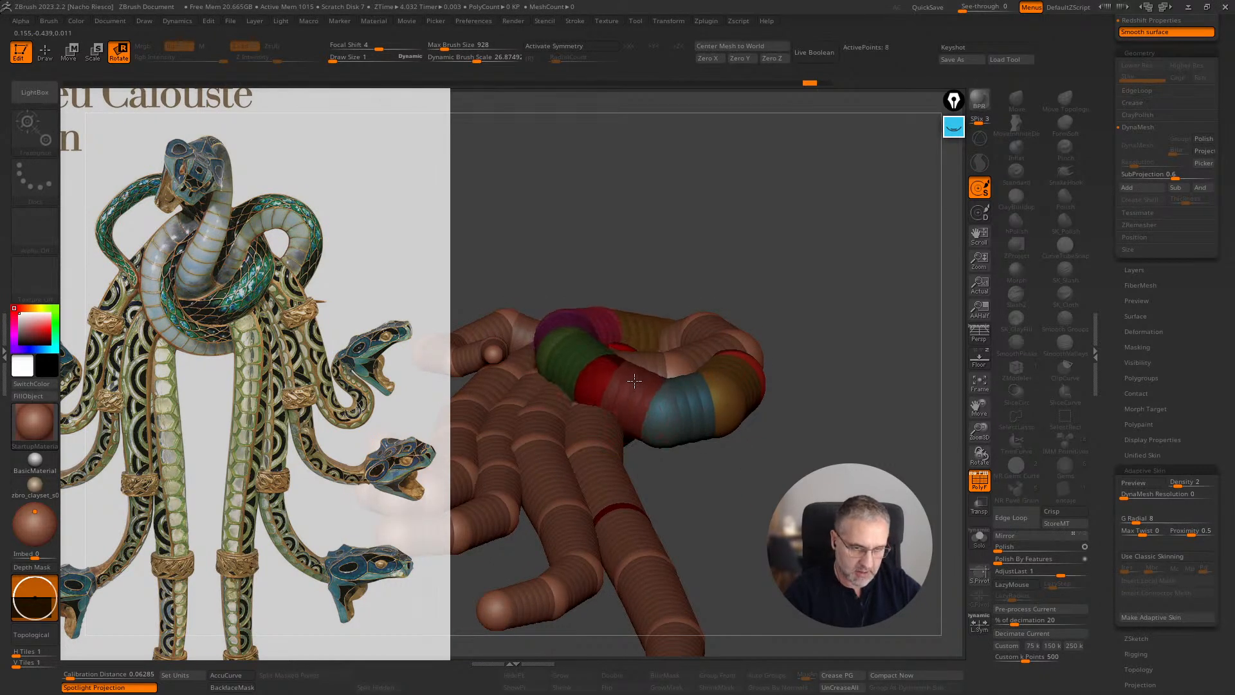
pyautogui.moveTo(825, 276); pyautogui.dragTo(836, 342, button='right')
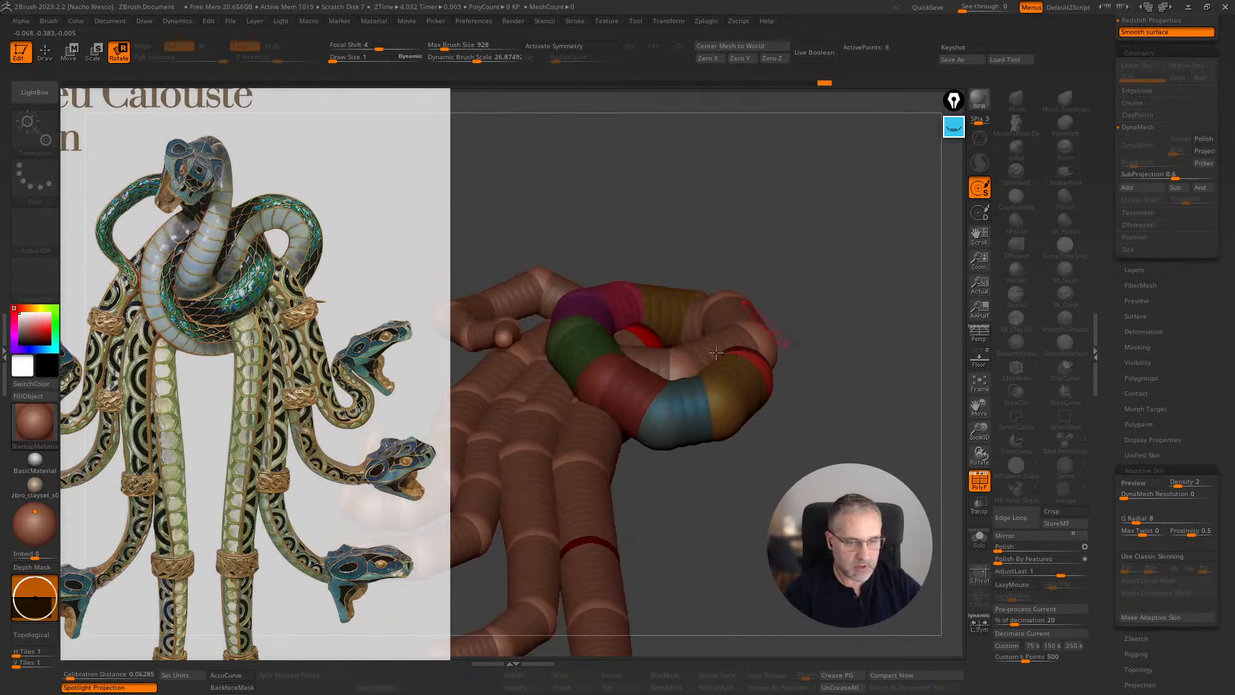
pyautogui.moveTo(611, 379); pyautogui.dragTo(606, 365)
pyautogui.moveTo(725, 484)
pyautogui.mouseDown(button='right')
pyautogui.moveTo(717, 448)
pyautogui.moveTo(733, 475)
pyautogui.mouseUp(button='right')
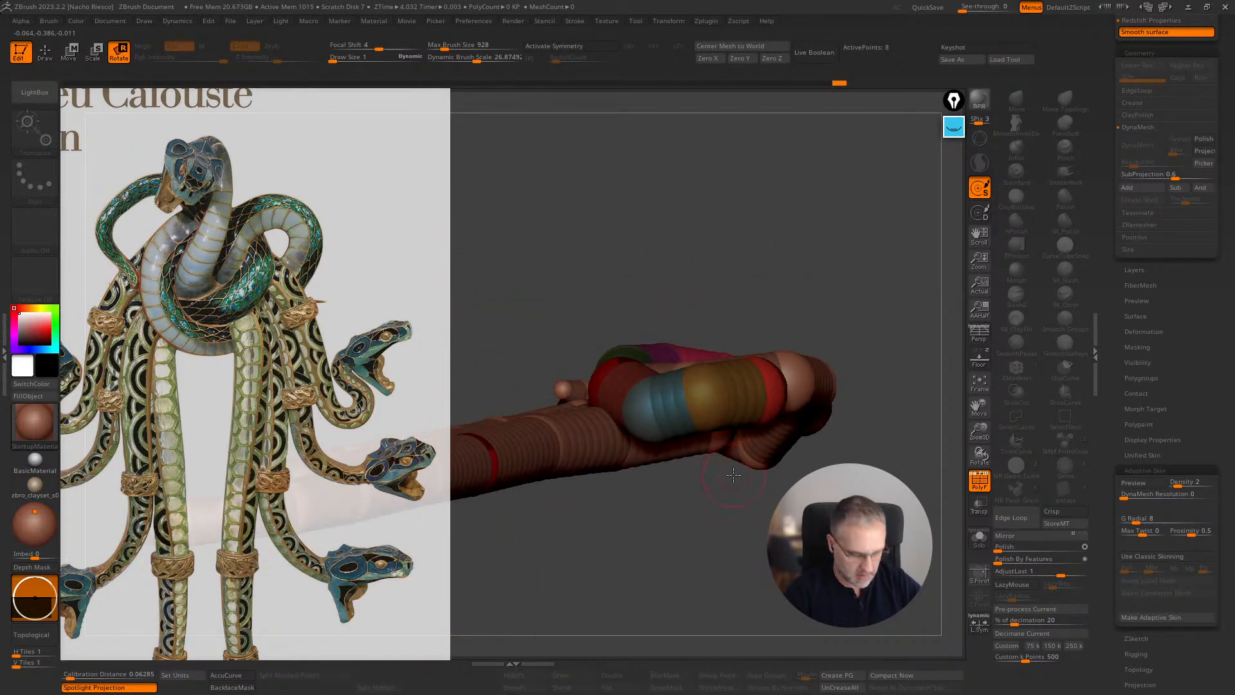
pyautogui.press('w')
pyautogui.moveTo(732, 471); pyautogui.dragTo(792, 382)
pyautogui.moveTo(793, 382); pyautogui.dragTo(903, 445, button='right')
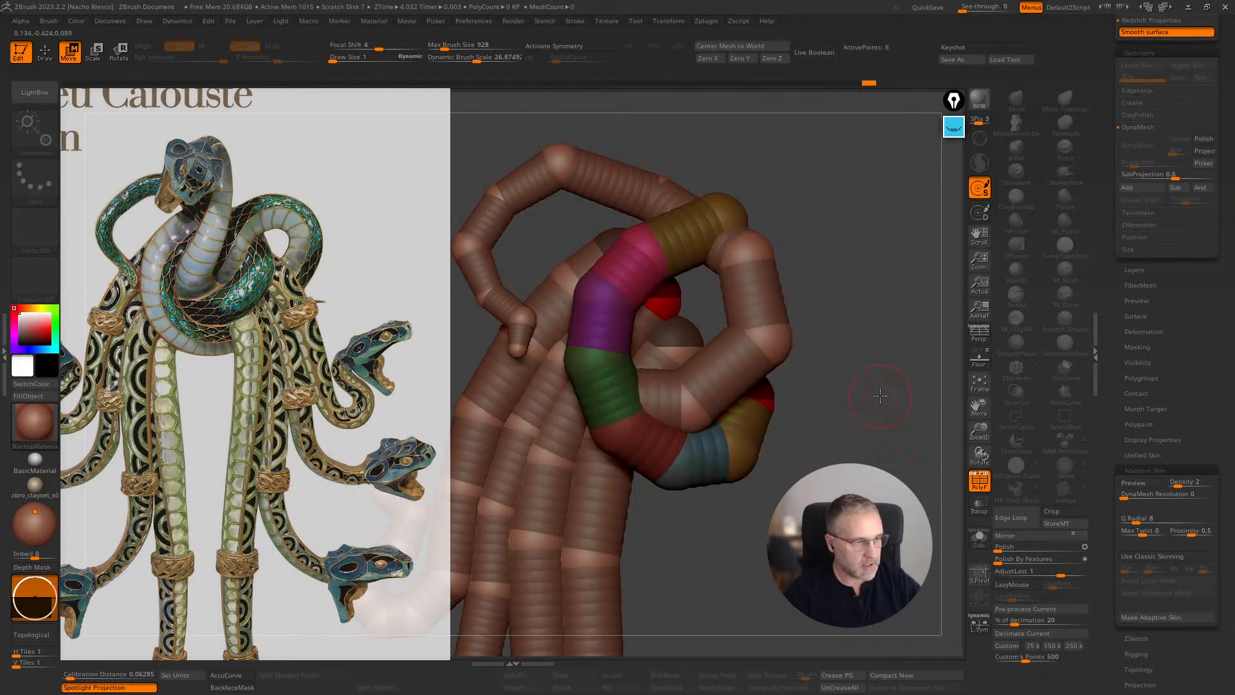
# - Switch to the snake body with the thin curled tail and adjust the ZSpheres of its upper loop
pyautogui.moveTo(880, 395); pyautogui.dragTo(857, 412, button='right')
pyautogui.moveTo(818, 230); pyautogui.dragTo(756, 272, button='right')
pyautogui.moveTo(844, 218); pyautogui.dragTo(902, 189)
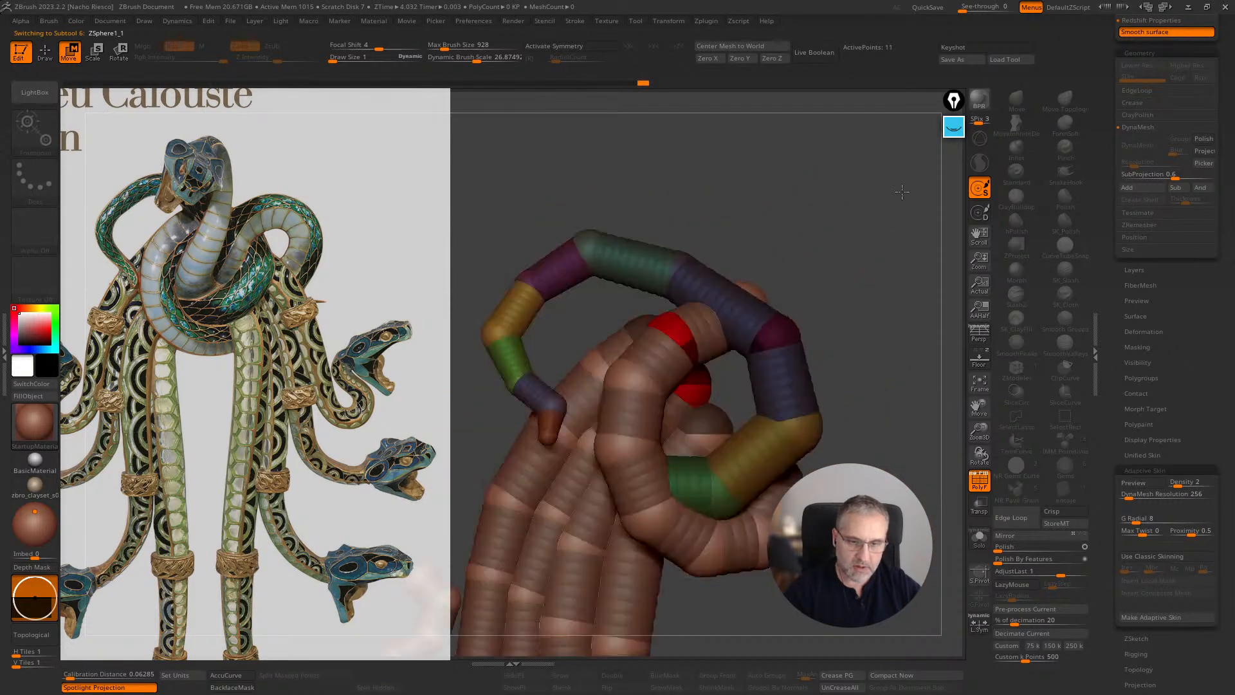
pyautogui.moveTo(868, 292); pyautogui.dragTo(842, 243)
pyautogui.moveTo(723, 226); pyautogui.dragTo(824, 274)
pyautogui.keyDown('alt'); pyautogui.moveTo(890, 357); pyautogui.dragTo(854, 207); pyautogui.keyUp('alt')
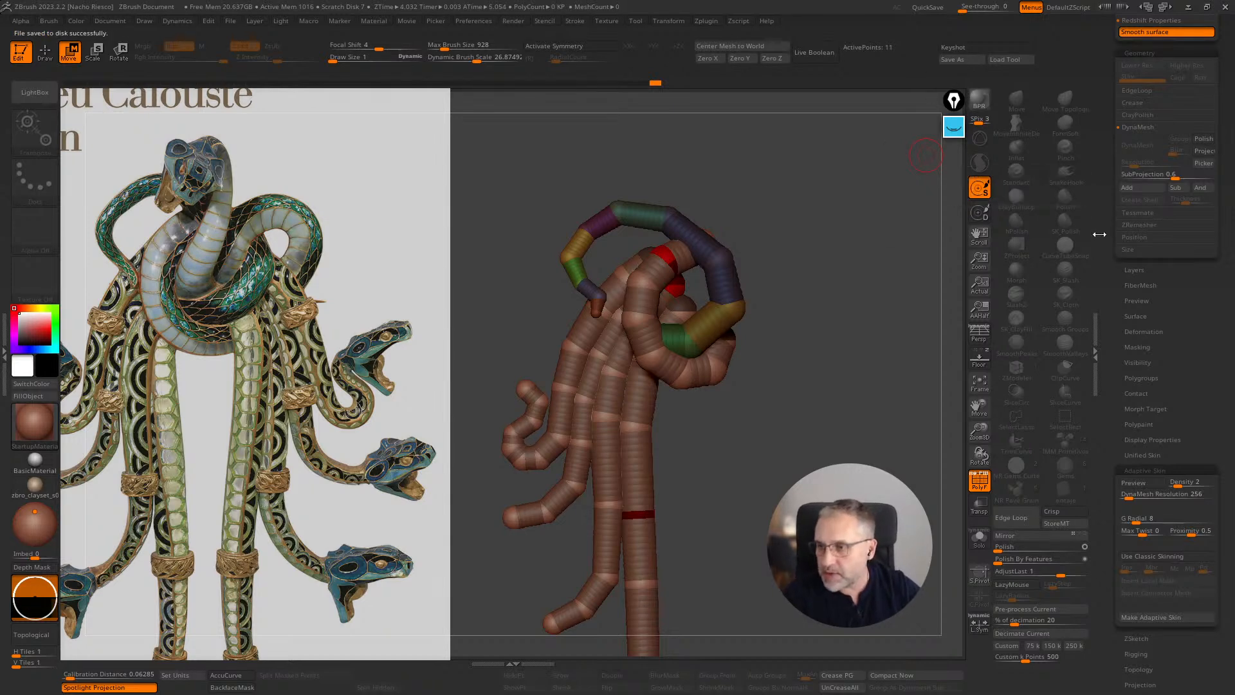
# - Load a Sphere3D as the active tool and convert it to a PolyMesh3D
pyautogui.scroll(10, 1104, 201)
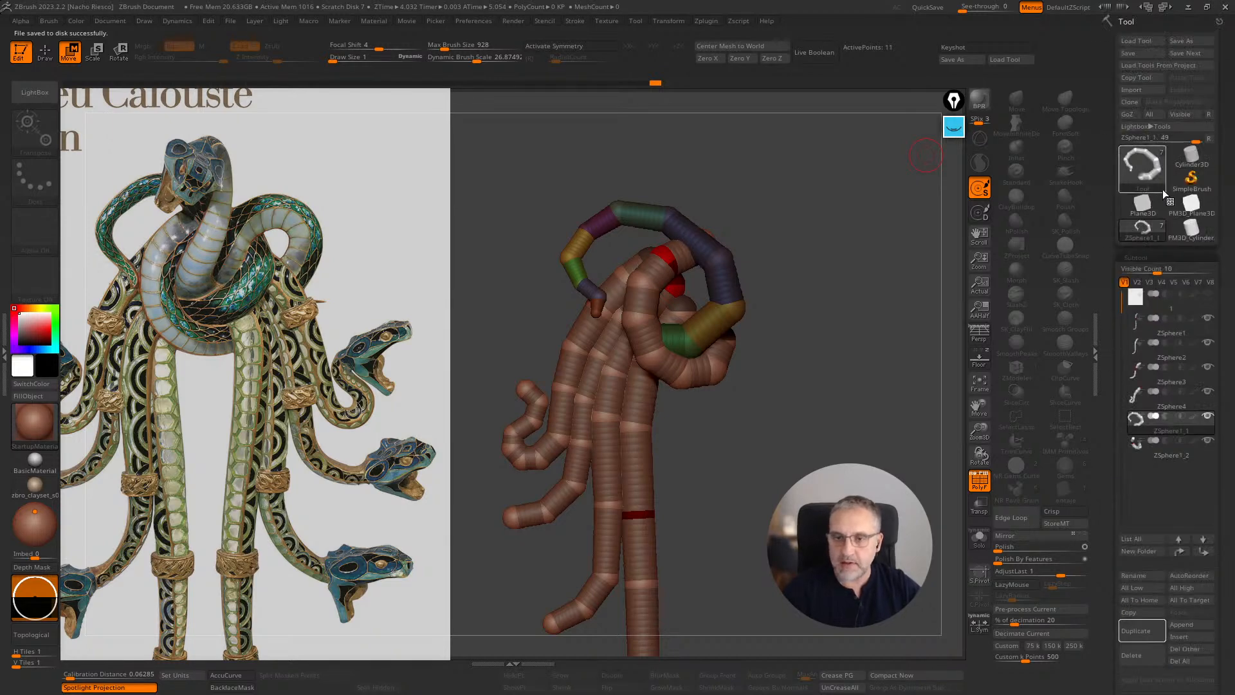
pyautogui.click(1140, 161)
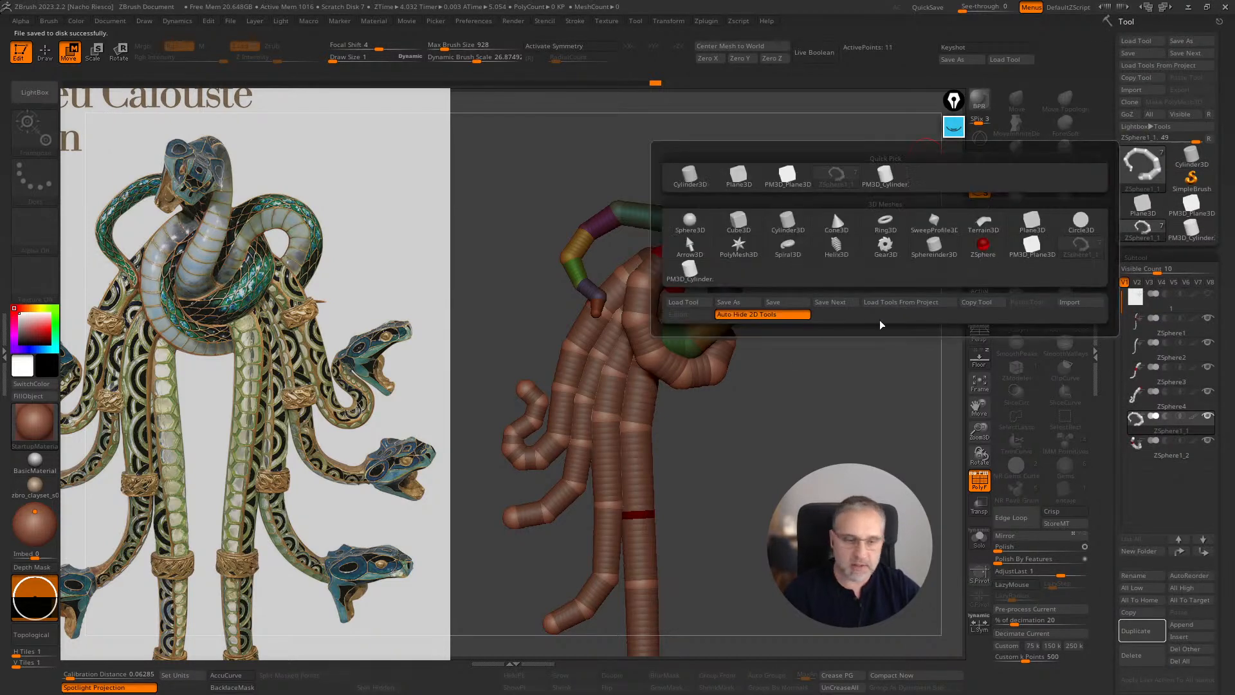
pyautogui.click(1136, 164)
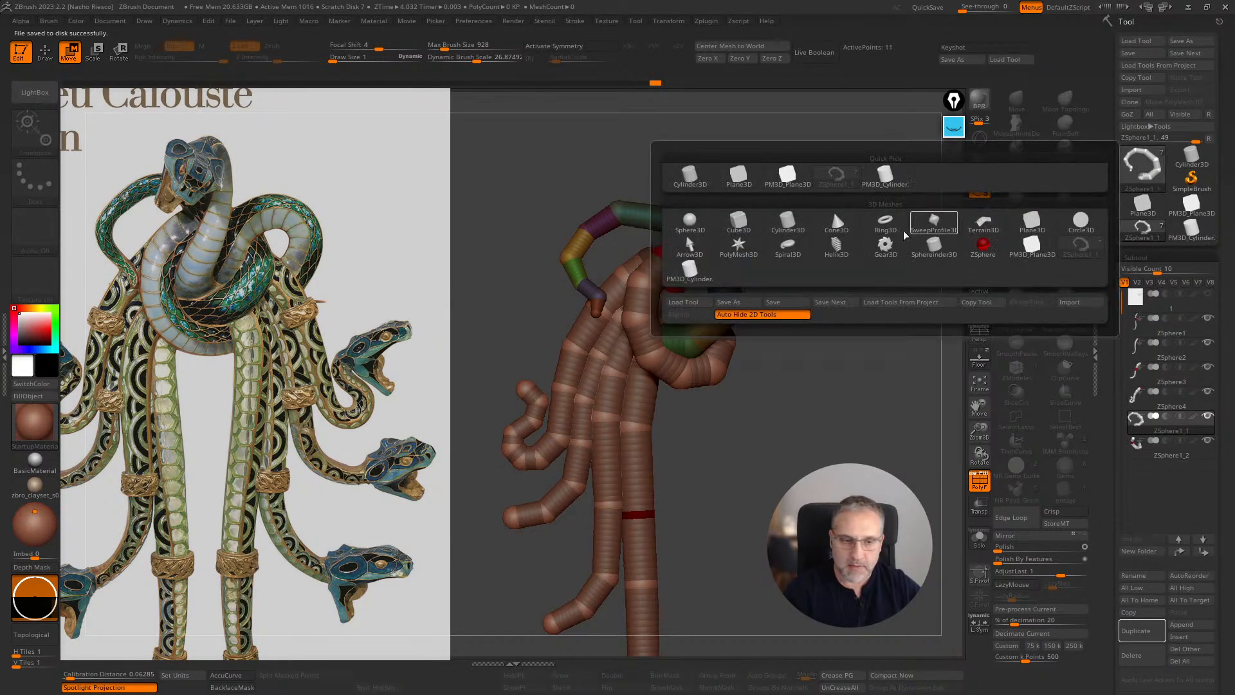
pyautogui.click(689, 222)
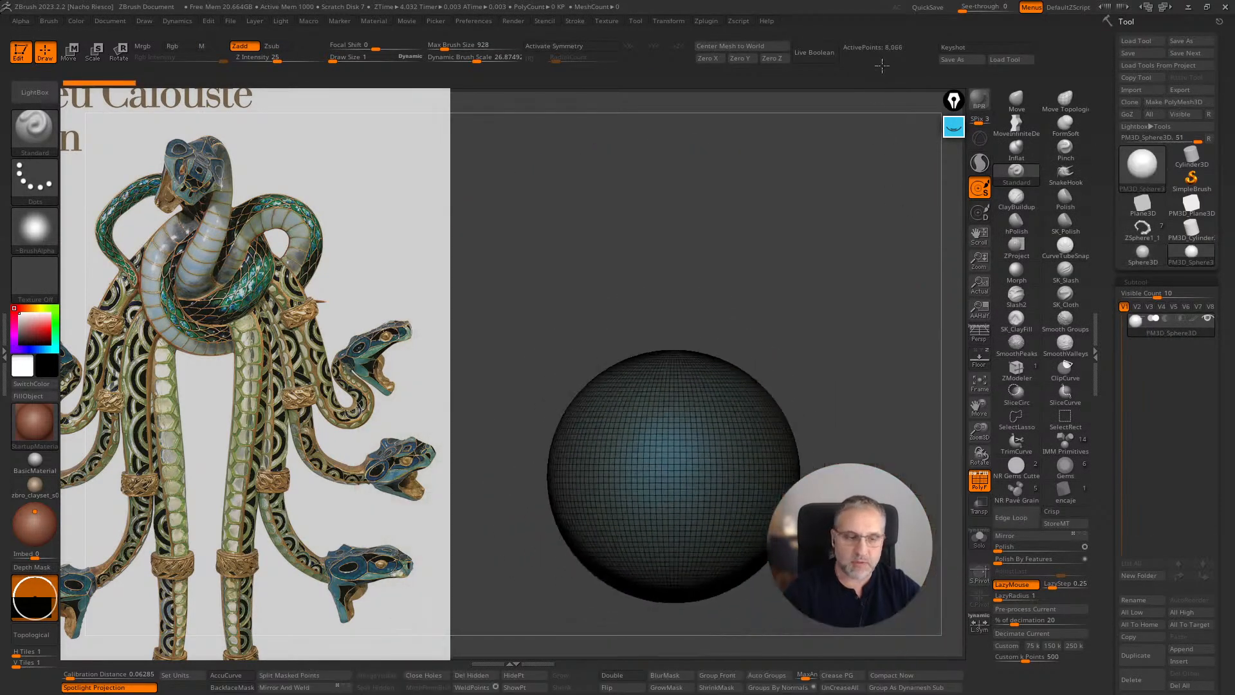
# - Filter the brush library to names starting with C and select the CurveMultiTube brush
pyautogui.click(35, 128)
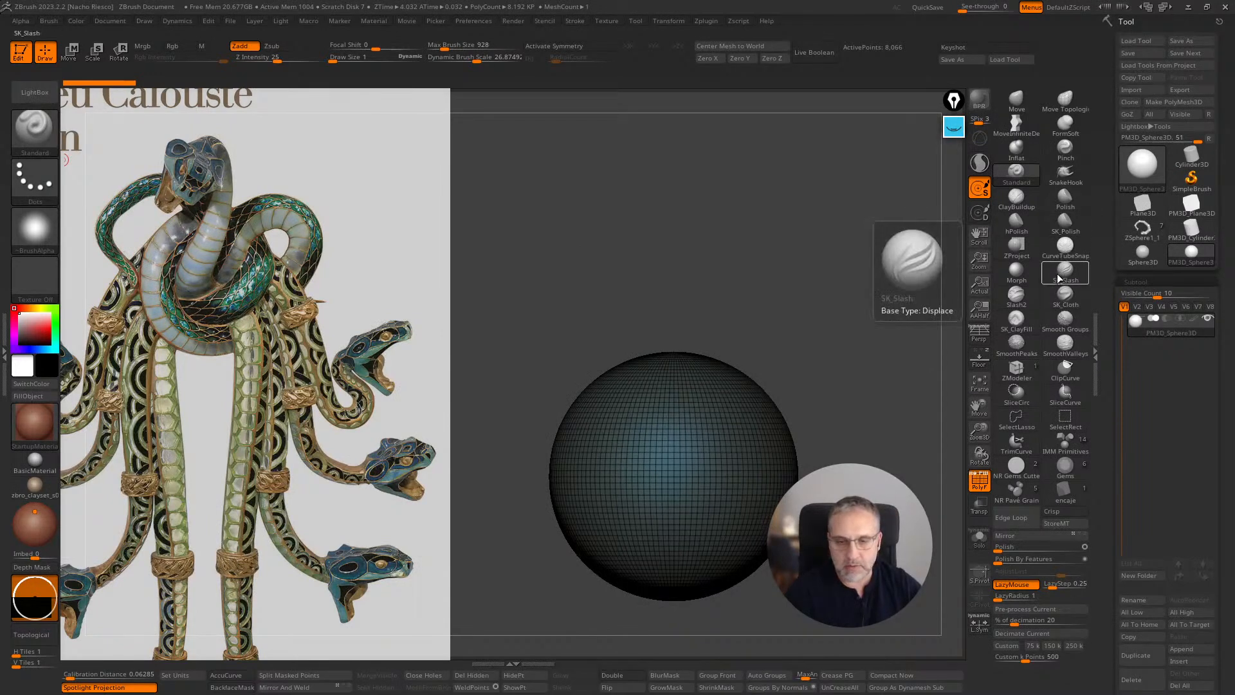
pyautogui.click(34, 129)
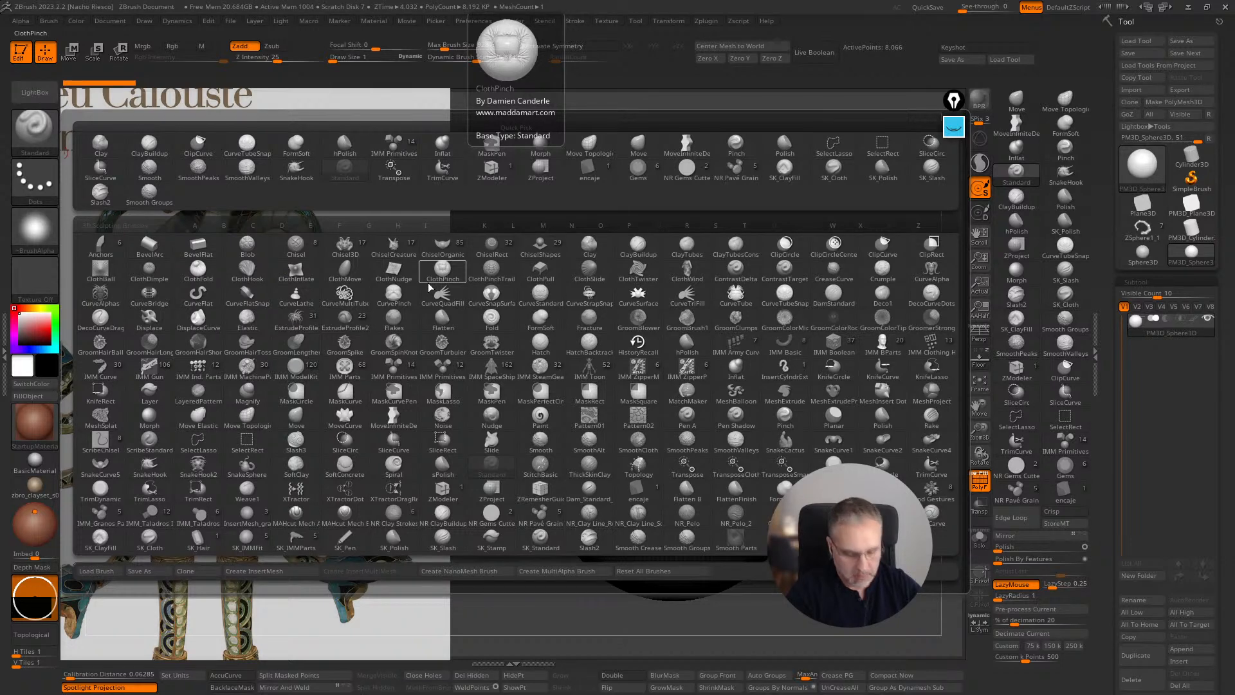
pyautogui.press('c')
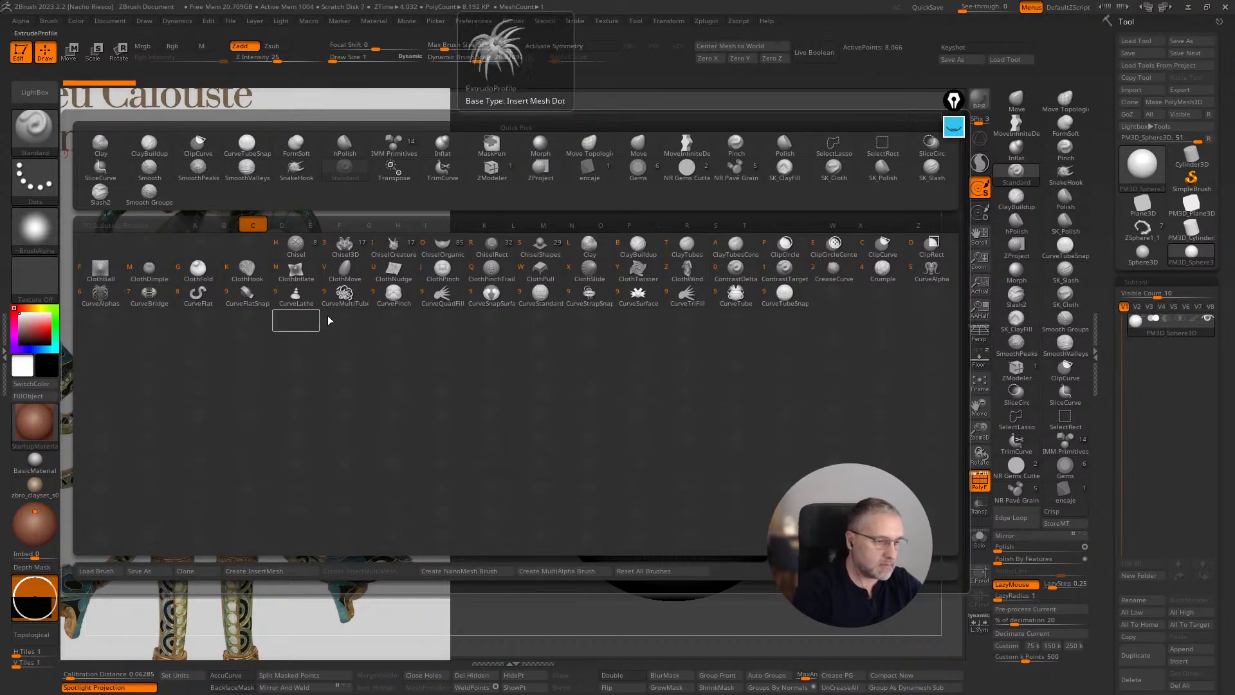
pyautogui.click(344, 294)
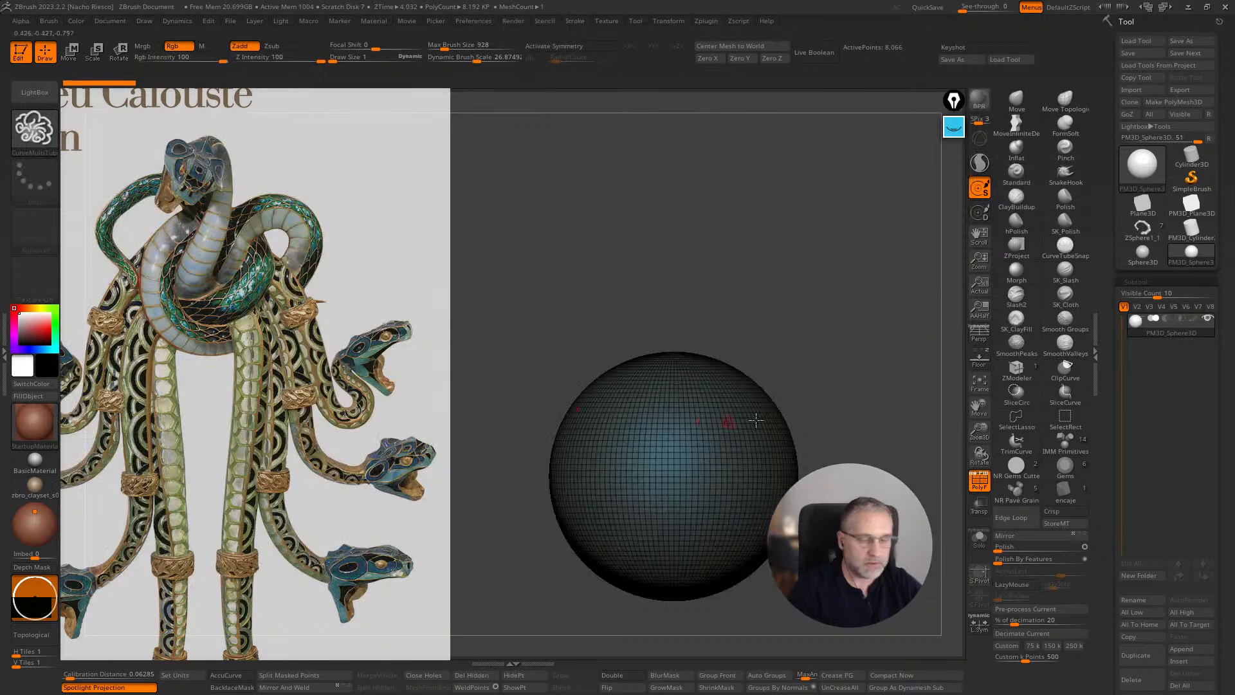
# - Draw an S-shaped tube across the sphere's surface with the CurveTubeSnap brush and hide the polyframe to inspect it in profile
pyautogui.click(1071, 249)
pyautogui.moveTo(877, 341)
pyautogui.keyDown('ctrl'); pyautogui.mouseDown(button='right')
pyautogui.moveTo(877, 375)
pyautogui.moveTo(869, 327)
pyautogui.mouseUp(button='right'); pyautogui.keyUp('ctrl')
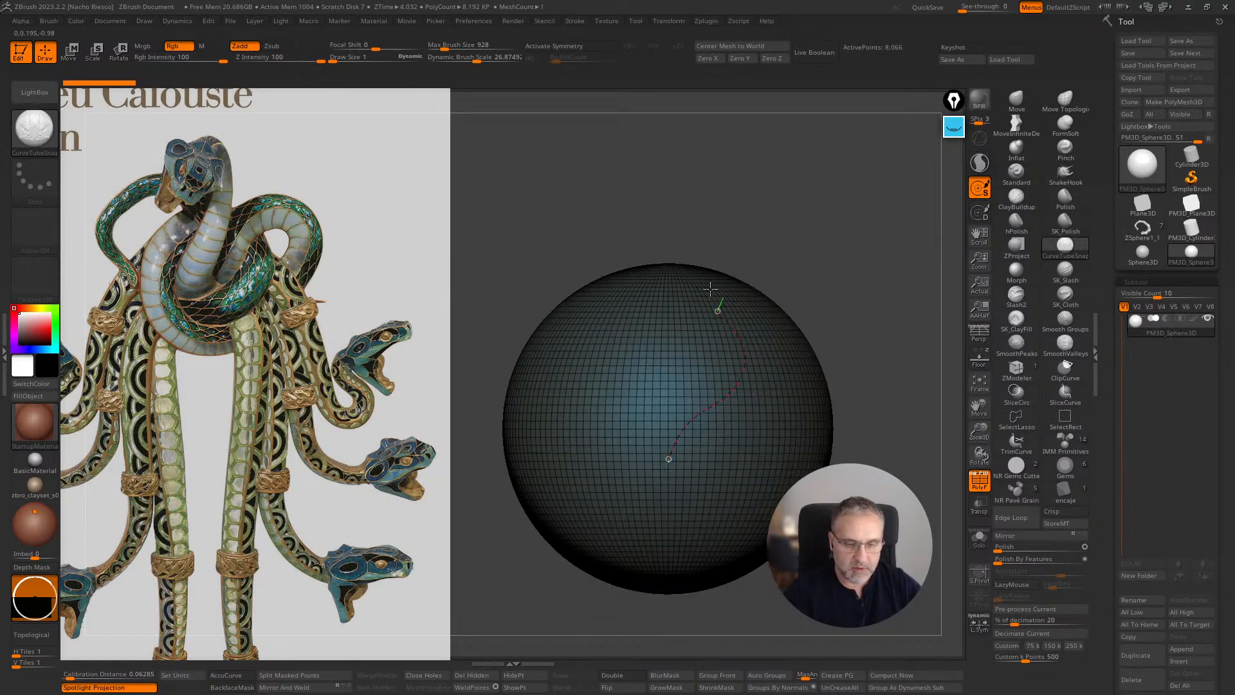
pyautogui.moveTo(709, 302); pyautogui.dragTo(711, 300)
pyautogui.click(979, 480)
pyautogui.moveTo(924, 490); pyautogui.dragTo(849, 463, button='right')
pyautogui.keyDown('alt'); pyautogui.moveTo(909, 342); pyautogui.dragTo(854, 307, button='right'); pyautogui.keyUp('alt')
pyautogui.moveTo(826, 241); pyautogui.dragTo(763, 323, button='right')
pyautogui.keyDown('ctrl'); pyautogui.moveTo(573, 585); pyautogui.dragTo(584, 629, button='right'); pyautogui.keyUp('ctrl')
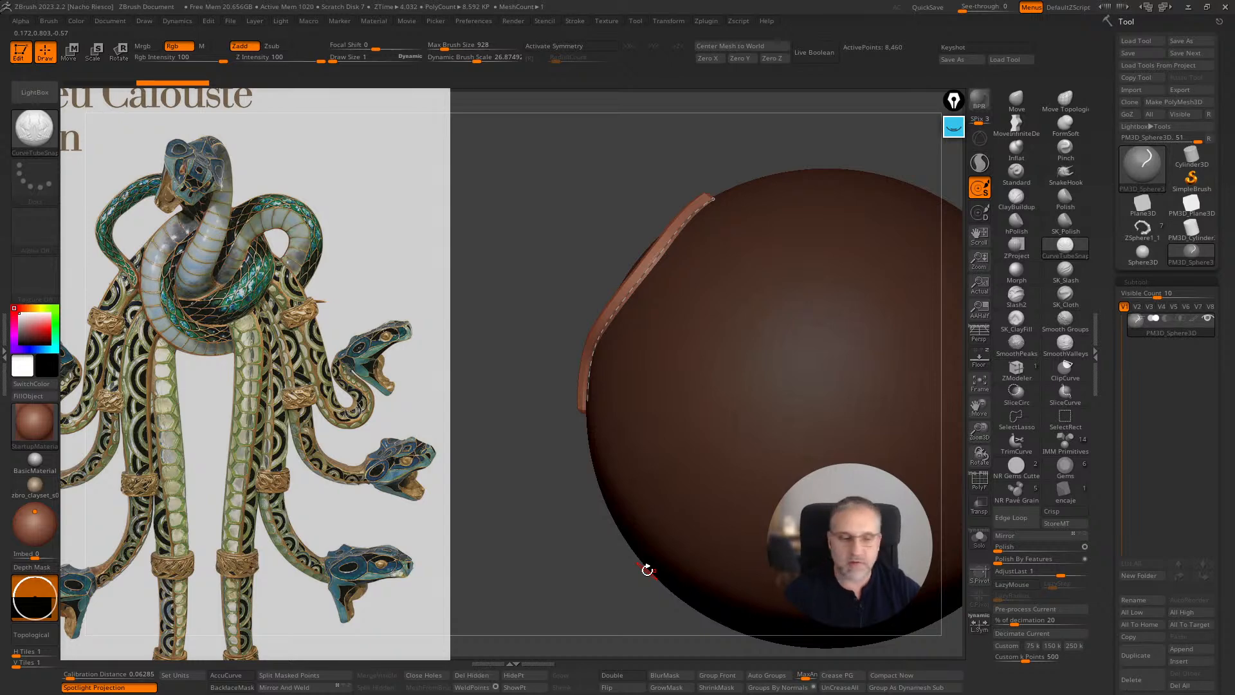
# - Undo the S-shaped tube on the sphere, along with a second trial tube stroke
pyautogui.hotkey('ctrl', 'z')
pyautogui.moveTo(744, 384)
pyautogui.mouseDown()
pyautogui.moveTo(725, 322)
pyautogui.moveTo(798, 474)
pyautogui.mouseUp()
pyautogui.moveTo(628, 547)
pyautogui.mouseDown(button='right')
pyautogui.moveTo(553, 559)
pyautogui.moveTo(667, 565)
pyautogui.mouseUp(button='right')
pyautogui.hotkey('ctrl', 'z')
pyautogui.keyDown('shift'); pyautogui.moveTo(923, 328); pyautogui.dragTo(777, 431, button='right'); pyautogui.keyUp('shift')
pyautogui.hotkey('ctrl', 'z')
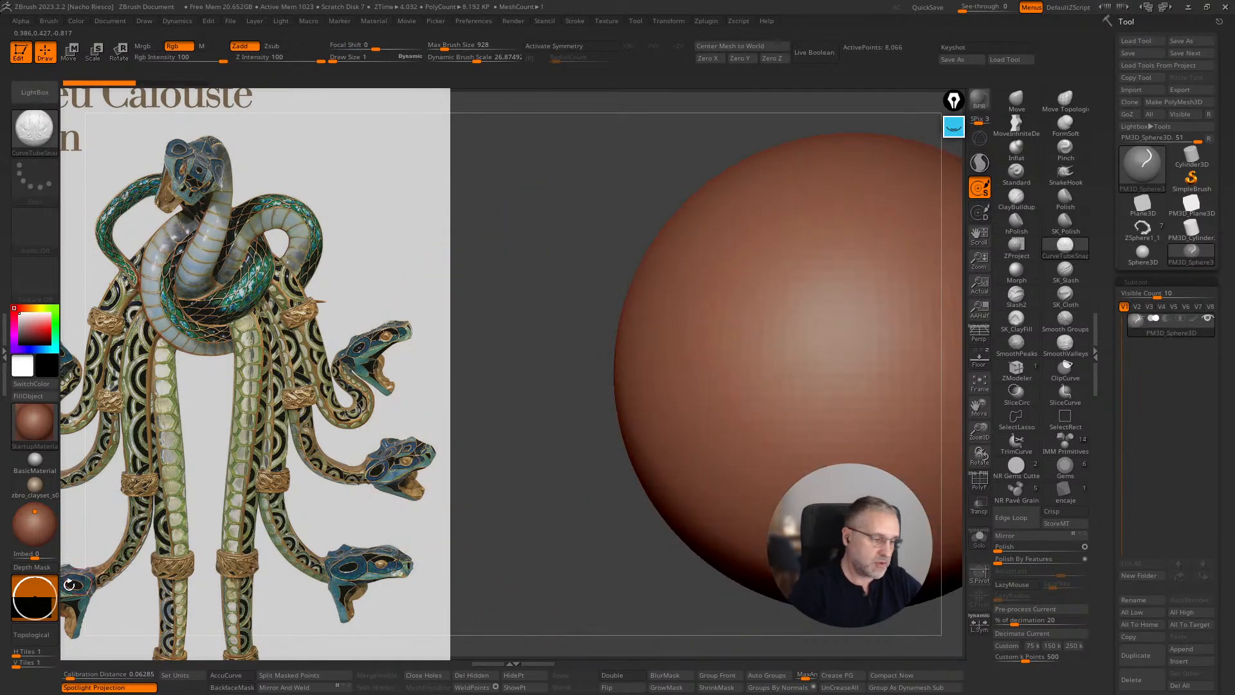
pyautogui.moveTo(582, 525); pyautogui.dragTo(560, 529, button='right')
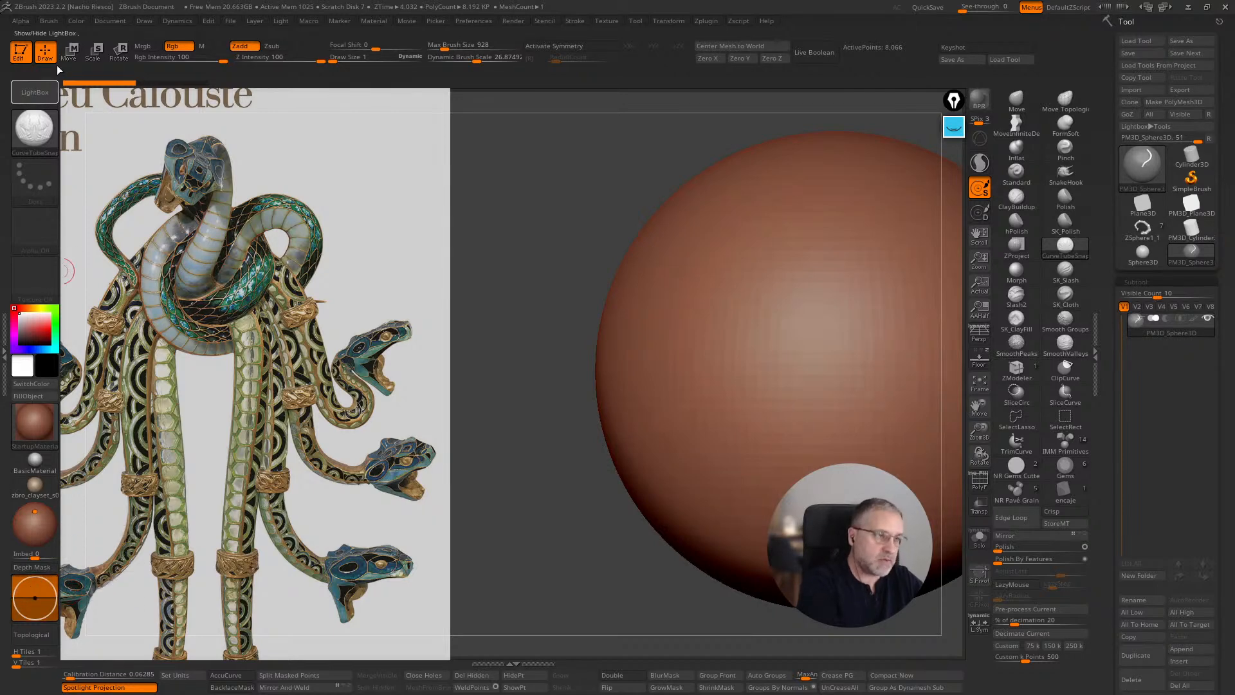
# - Dock the Brush palette beside the canvas and expand the CurveTubeSnap brush's Depth settings
pyautogui.click(3, 329)
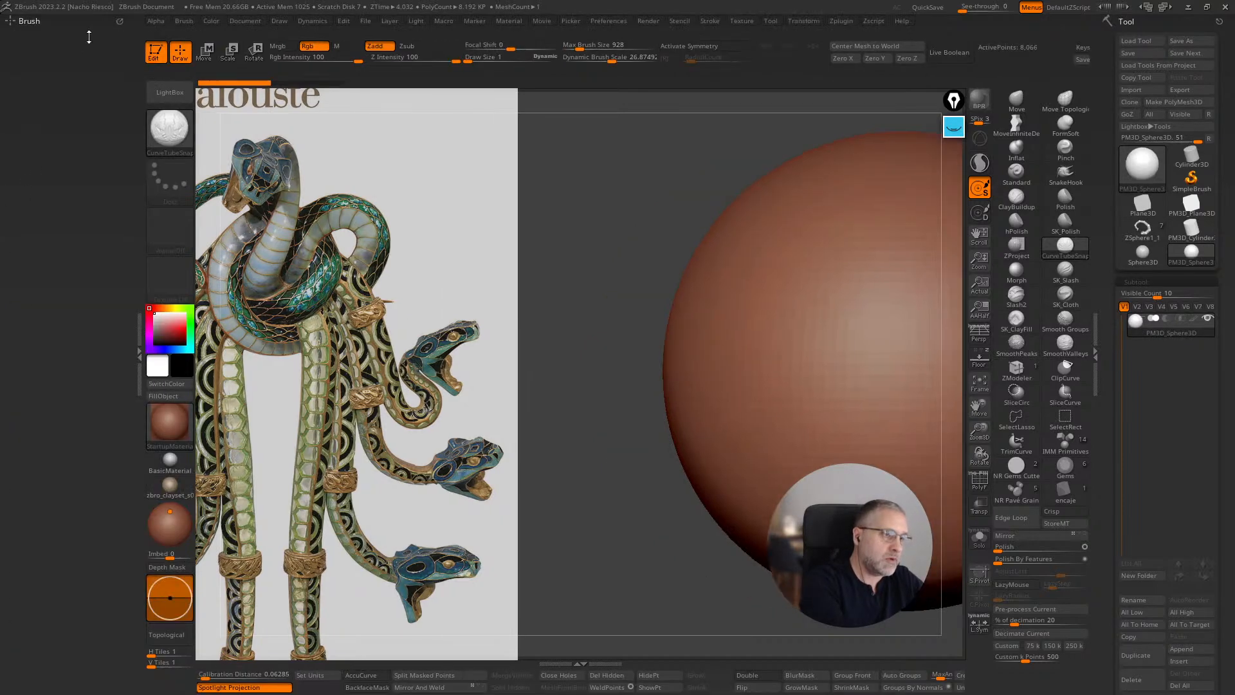
pyautogui.moveTo(33, 29); pyautogui.dragTo(48, 97)
pyautogui.click(34, 43)
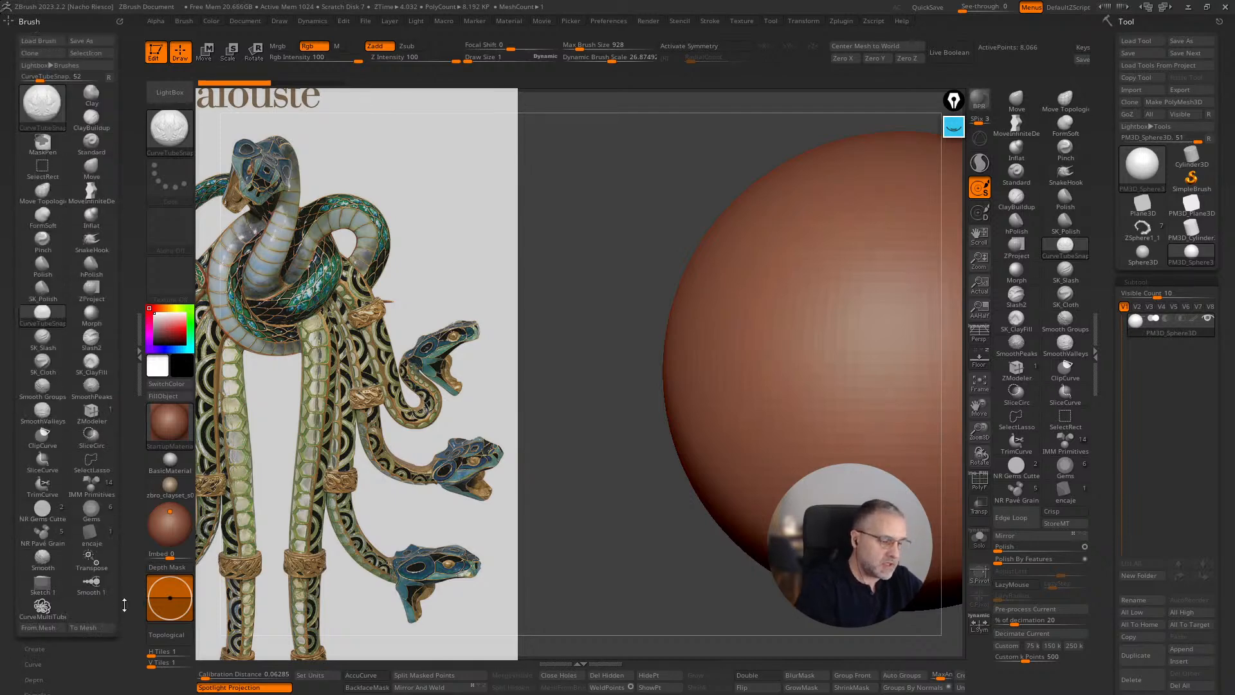
pyautogui.moveTo(127, 601); pyautogui.dragTo(124, 474)
pyautogui.click(39, 311)
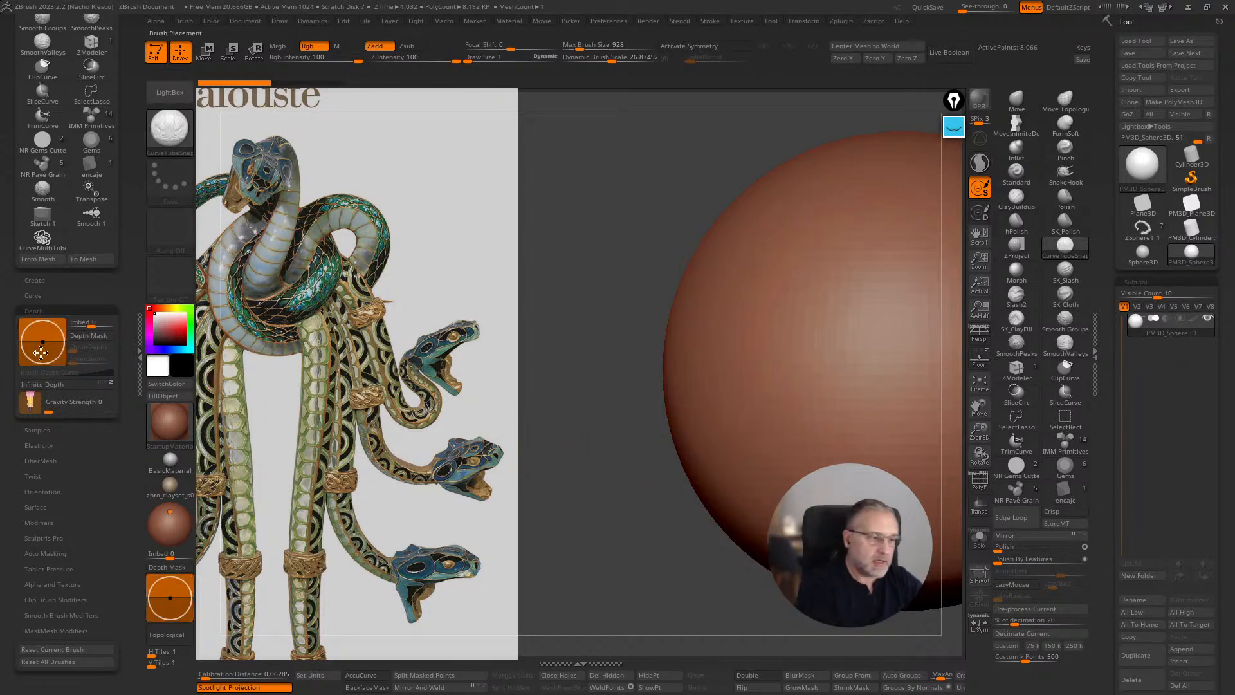
# - Set the CurveTubeSnap brush's Imbed to 100, draw a tube down the sphere and inspect its offset in profile
pyautogui.moveTo(573, 496); pyautogui.dragTo(929, 218)
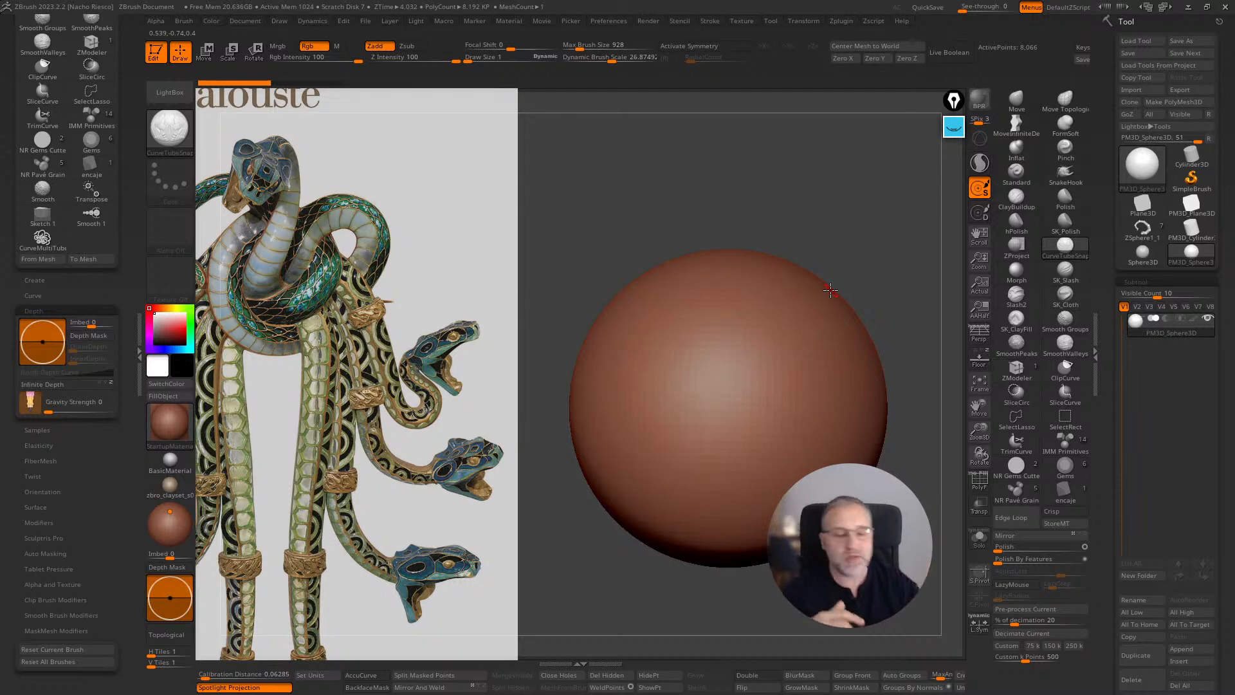
pyautogui.moveTo(44, 342); pyautogui.dragTo(45, 317)
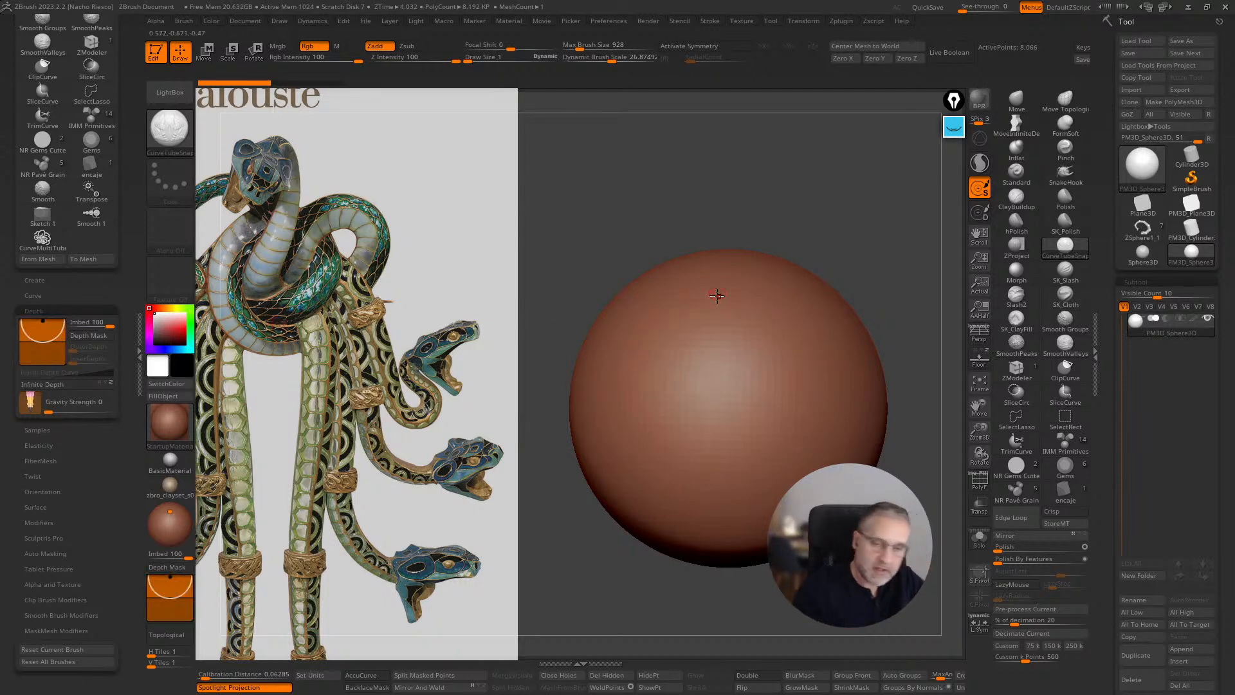
pyautogui.moveTo(719, 290); pyautogui.dragTo(733, 483)
pyautogui.moveTo(849, 223)
pyautogui.mouseDown()
pyautogui.moveTo(918, 223)
pyautogui.moveTo(921, 306)
pyautogui.moveTo(907, 275)
pyautogui.moveTo(842, 231)
pyautogui.moveTo(889, 262)
pyautogui.moveTo(896, 223)
pyautogui.mouseUp()
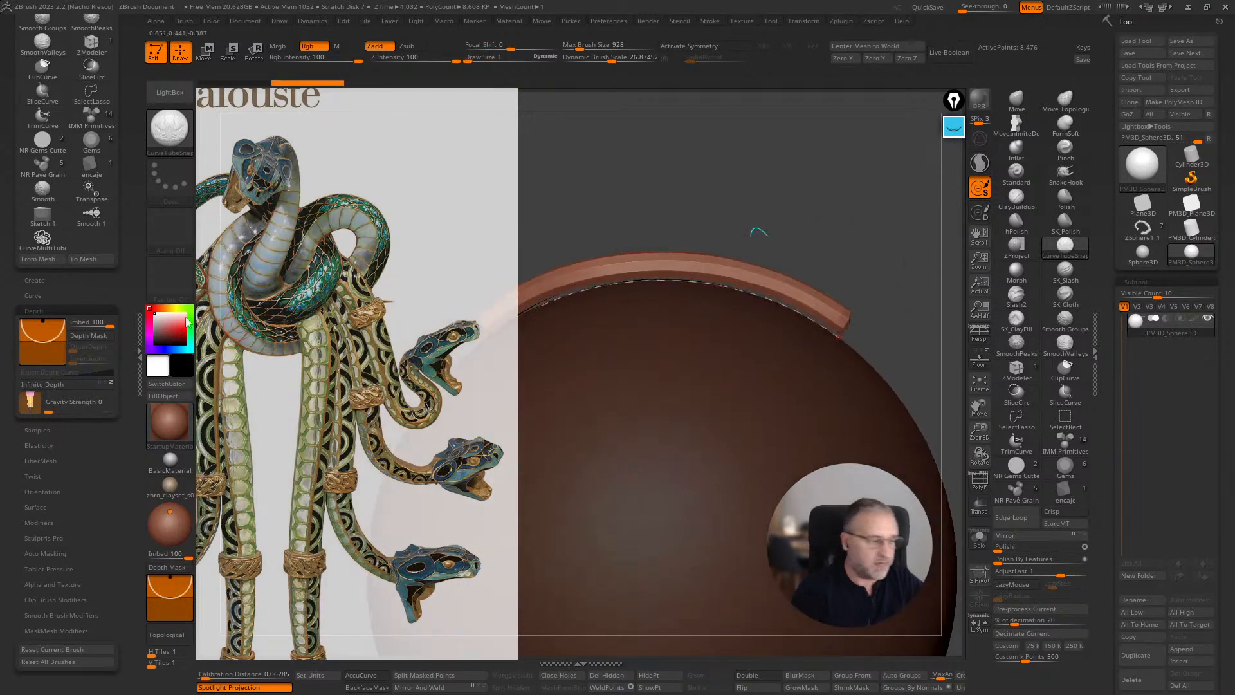
# - Set Imbed to 76, undo the previous tube and draw a new one across the sphere for comparison
pyautogui.moveTo(44, 321); pyautogui.dragTo(43, 319)
pyautogui.moveTo(851, 225)
pyautogui.mouseDown()
pyautogui.moveTo(910, 243)
pyautogui.moveTo(891, 155)
pyautogui.mouseUp()
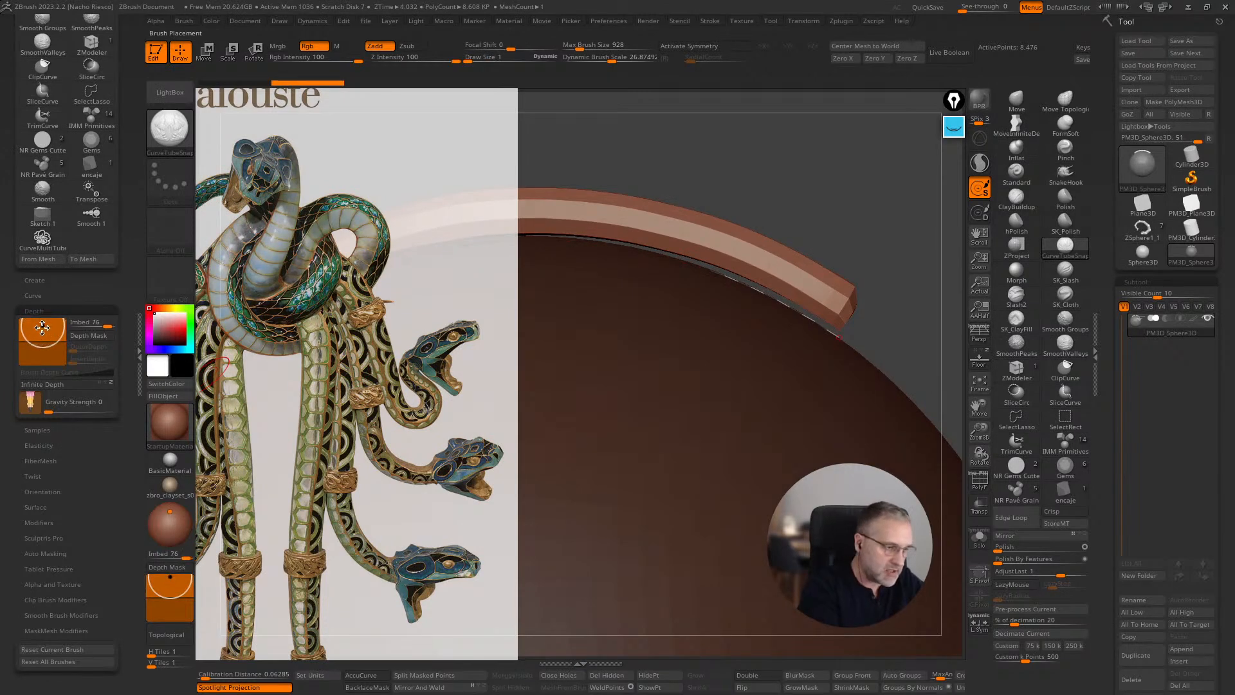
pyautogui.hotkey('ctrl', 'z')
pyautogui.moveTo(678, 301)
pyautogui.mouseDown()
pyautogui.moveTo(723, 330)
pyautogui.moveTo(769, 534)
pyautogui.mouseUp()
pyautogui.moveTo(861, 278)
pyautogui.mouseDown()
pyautogui.moveTo(896, 222)
pyautogui.moveTo(840, 229)
pyautogui.moveTo(839, 266)
pyautogui.mouseUp()
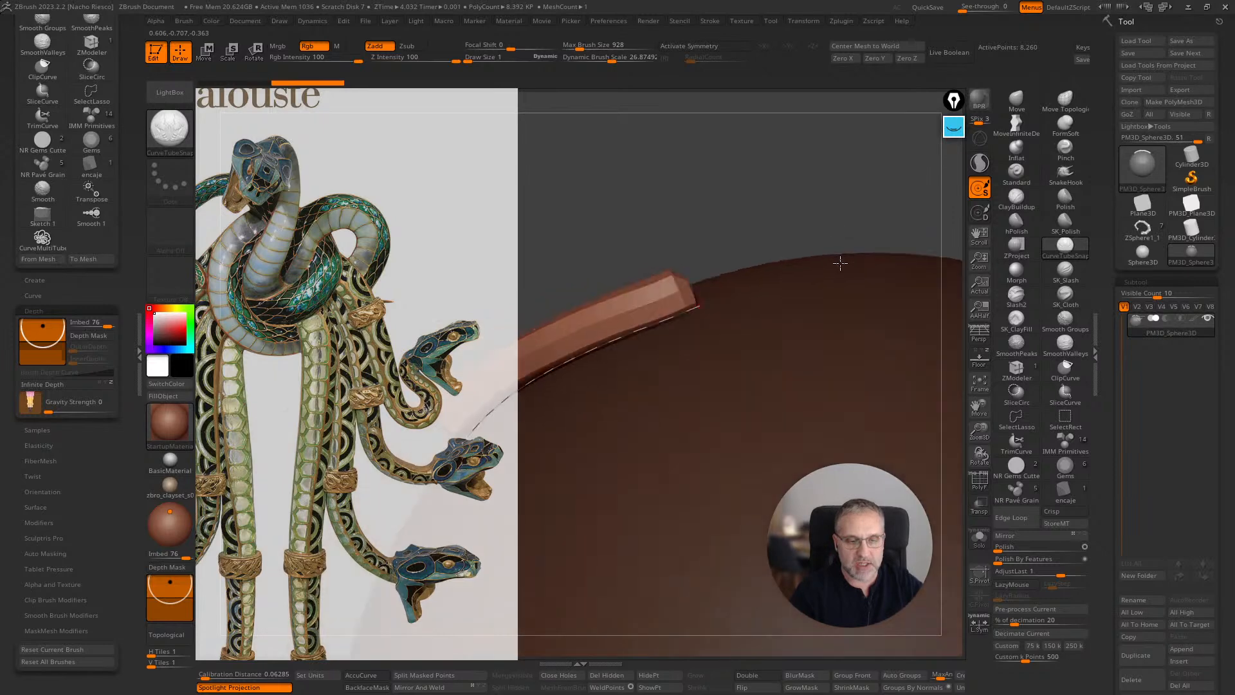
# - Undo the tube, reset the brush's Imbed to 0 and draw another test tube on the sphere
pyautogui.hotkey('ctrl', 'z')
pyautogui.moveTo(43, 326); pyautogui.dragTo(43, 343)
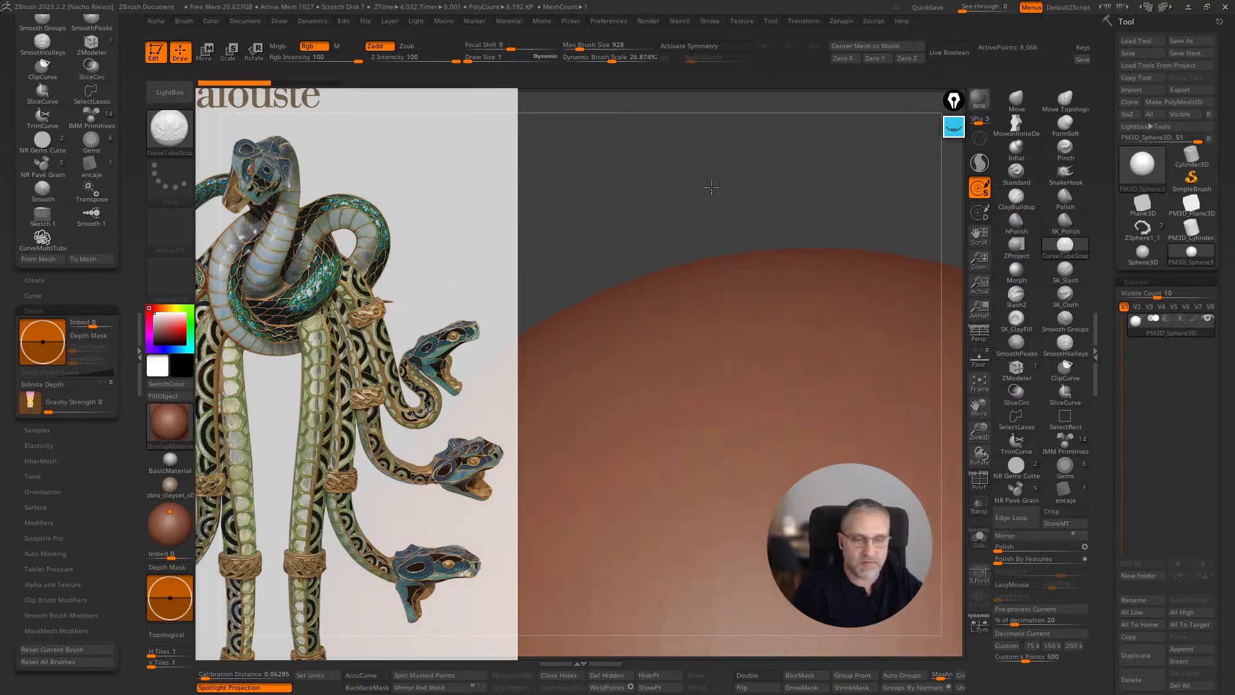
pyautogui.moveTo(708, 361); pyautogui.dragTo(722, 462)
pyautogui.moveTo(860, 213)
pyautogui.mouseDown()
pyautogui.moveTo(907, 245)
pyautogui.moveTo(851, 162)
pyautogui.moveTo(880, 135)
pyautogui.mouseUp()
# - Select the NR Pavé Grain brush, set Draw Size to about 5 and draw a gem strip down the sphere
pyautogui.click(1016, 493)
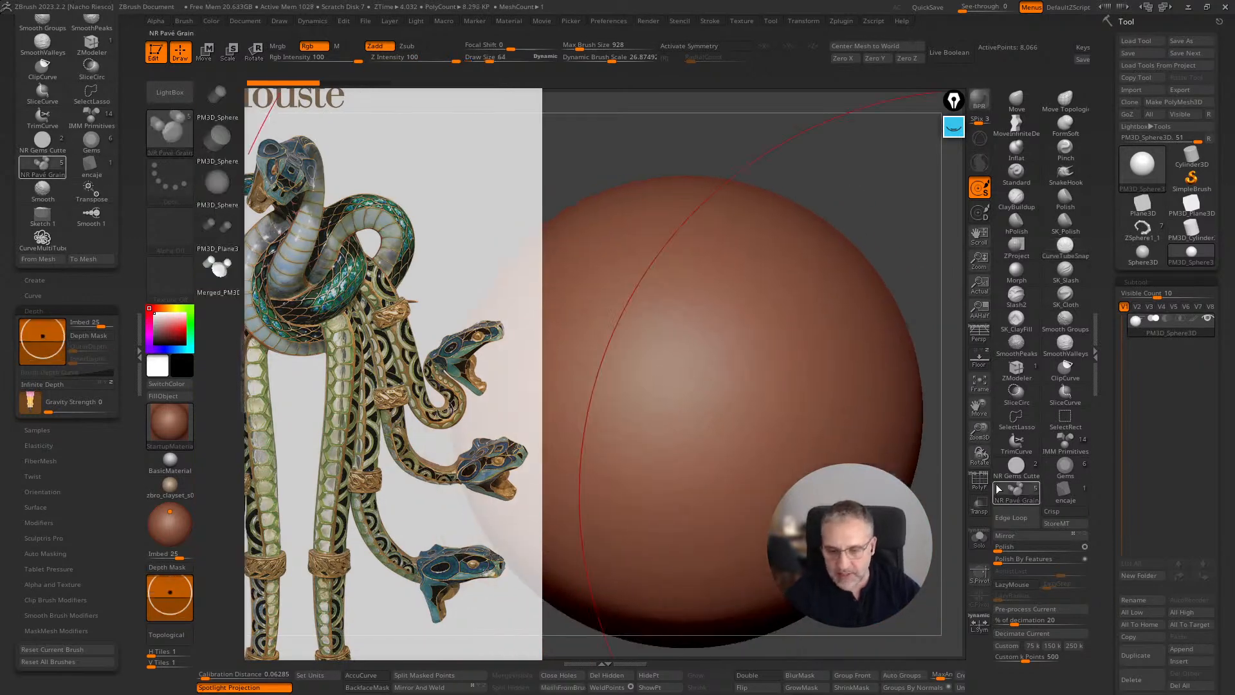
pyautogui.press('s')
pyautogui.moveTo(723, 342); pyautogui.dragTo(709, 342)
pyautogui.moveTo(643, 270); pyautogui.dragTo(729, 525)
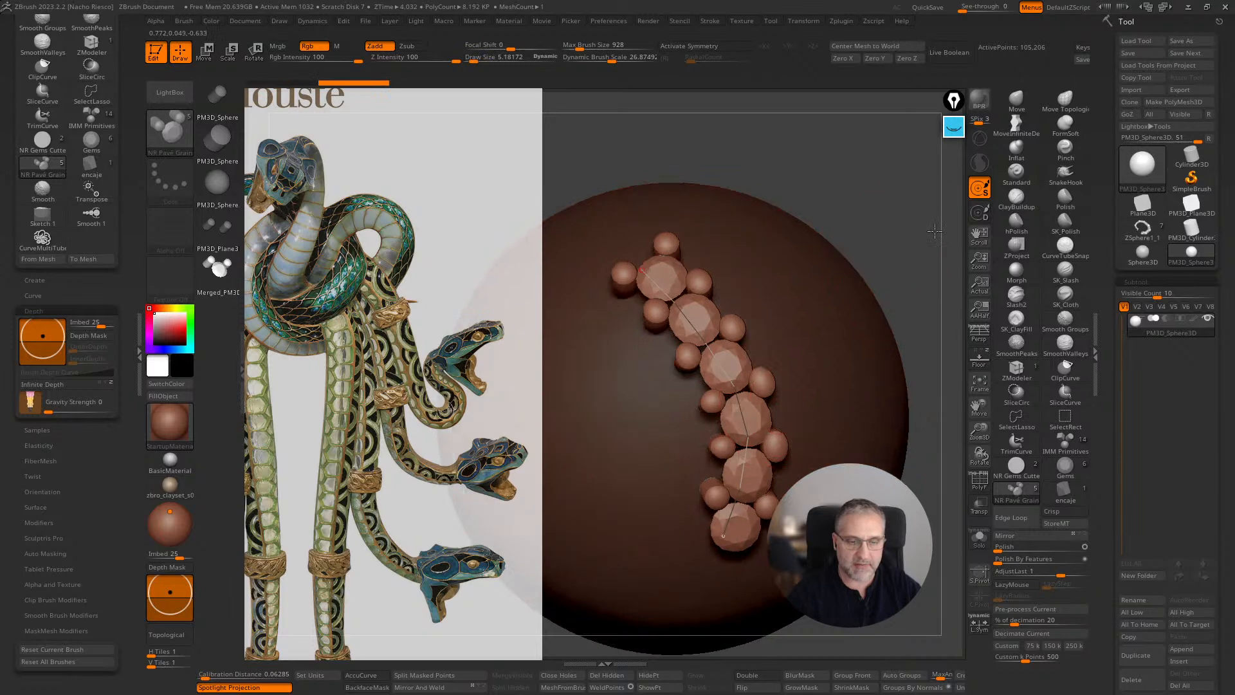
pyautogui.keyDown('alt'); pyautogui.moveTo(928, 237); pyautogui.dragTo(856, 272); pyautogui.keyUp('alt')
# - Undo the large gem strip, set Draw Size to about 1 and draw a finer strip to inspect in profile
pyautogui.hotkey('ctrl', 'z')
pyautogui.press('s')
pyautogui.moveTo(727, 371); pyautogui.dragTo(722, 371)
pyautogui.moveTo(619, 256); pyautogui.dragTo(725, 469)
pyautogui.moveTo(901, 279)
pyautogui.mouseDown()
pyautogui.moveTo(907, 226)
pyautogui.moveTo(806, 311)
pyautogui.mouseUp()
pyautogui.moveTo(806, 310); pyautogui.dragTo(568, 427, button='right')
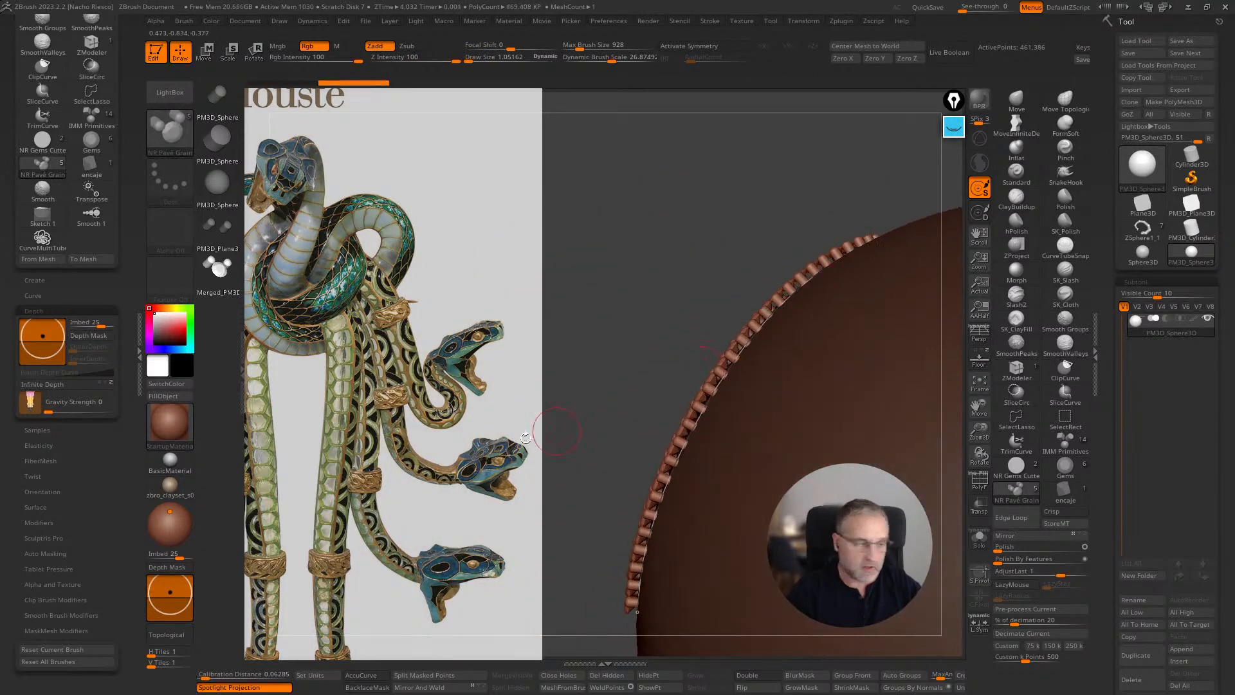
# - Undo the fine gem strip, set the pavé brush's Imbed to 89 and draw the strip again along the sphere
pyautogui.hotkey('ctrl', 'z')
pyautogui.moveTo(43, 332); pyautogui.dragTo(42, 321)
pyautogui.moveTo(566, 308); pyautogui.dragTo(734, 320, button='right')
pyautogui.moveTo(819, 237); pyautogui.dragTo(604, 491)
pyautogui.moveTo(676, 360)
pyautogui.mouseDown(button='right')
pyautogui.moveTo(703, 295)
pyautogui.moveTo(692, 263)
pyautogui.mouseUp(button='right')
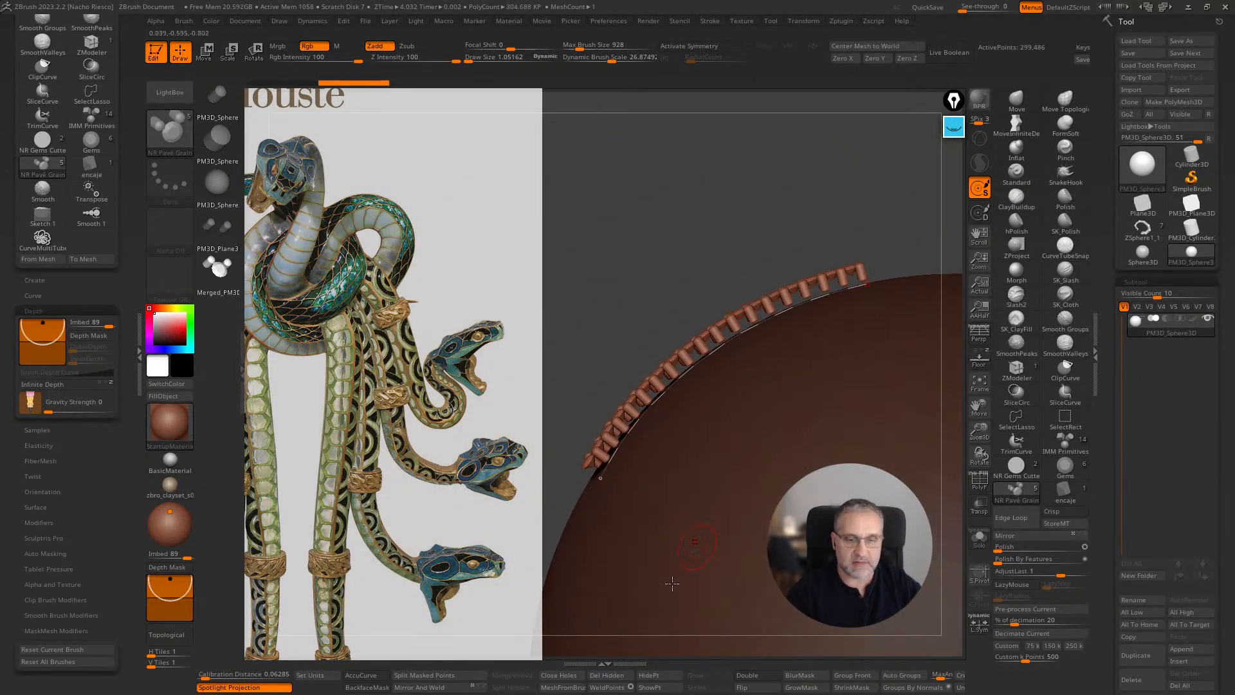
pyautogui.click(546, 688)
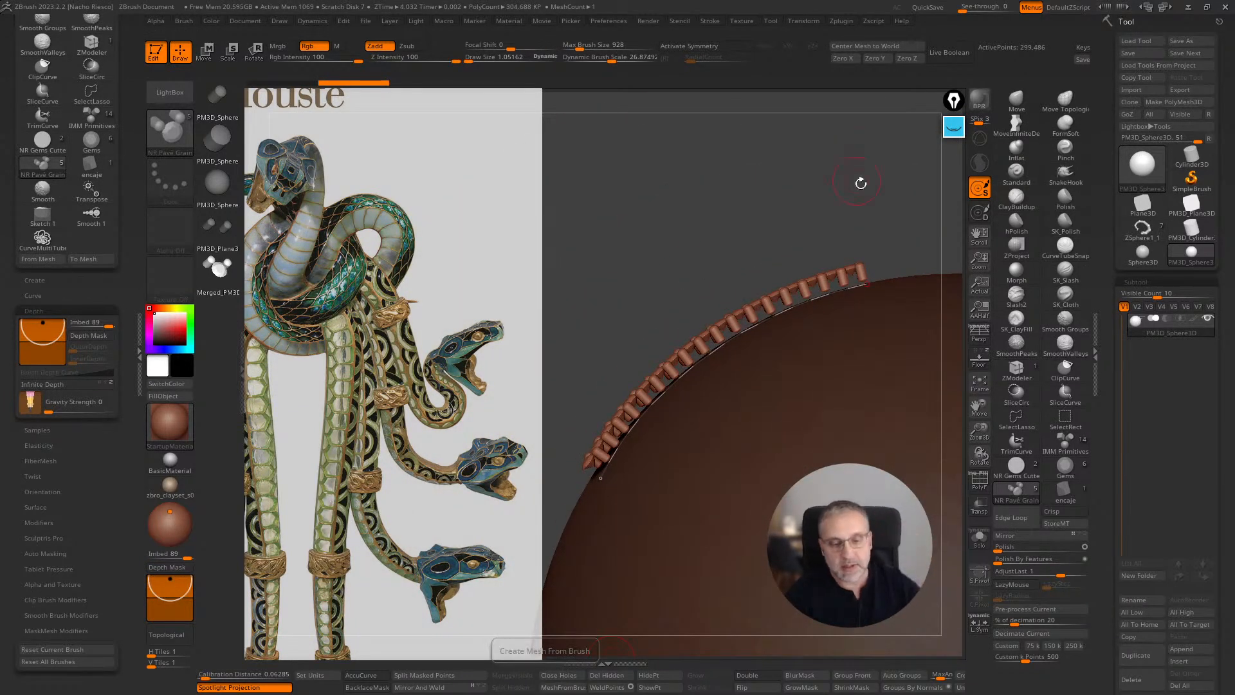
# - Try the pavé brush with Imbed at 100 on a new gem strip, and undo that strip
pyautogui.moveTo(43, 327); pyautogui.dragTo(45, 316)
pyautogui.moveTo(840, 272); pyautogui.dragTo(591, 538)
pyautogui.moveTo(876, 180)
pyautogui.mouseDown()
pyautogui.moveTo(853, 148)
pyautogui.moveTo(856, 162)
pyautogui.moveTo(703, 237)
pyautogui.mouseUp()
pyautogui.hotkey('ctrl', 'z')
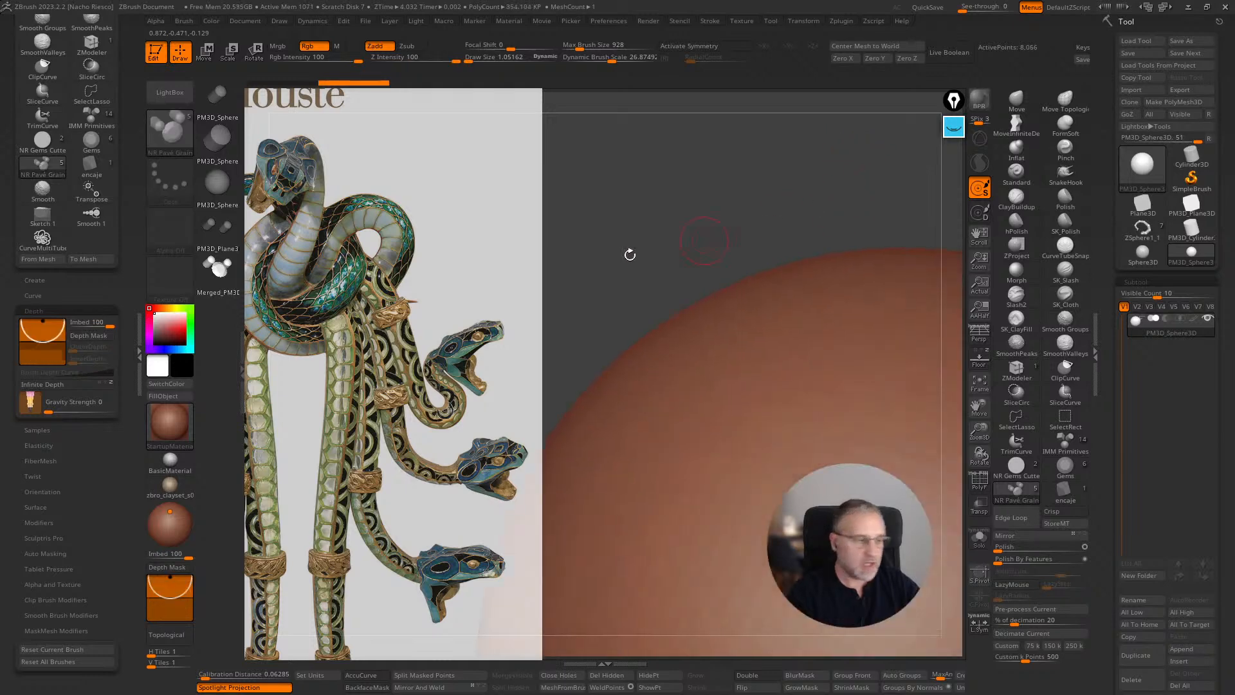
# - Set the pavé brush's Imbed to 6 and draw a curved gem strip across the sphere's surface
pyautogui.moveTo(46, 323); pyautogui.dragTo(48, 342)
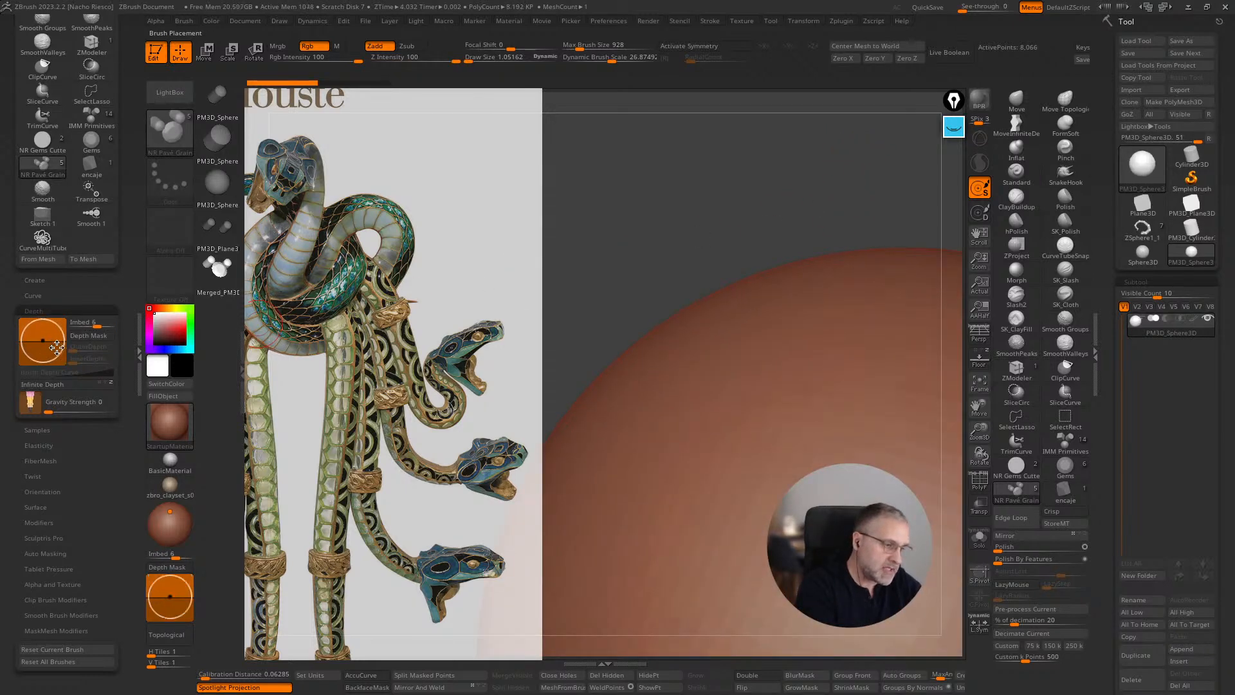
pyautogui.moveTo(788, 224); pyautogui.dragTo(807, 233)
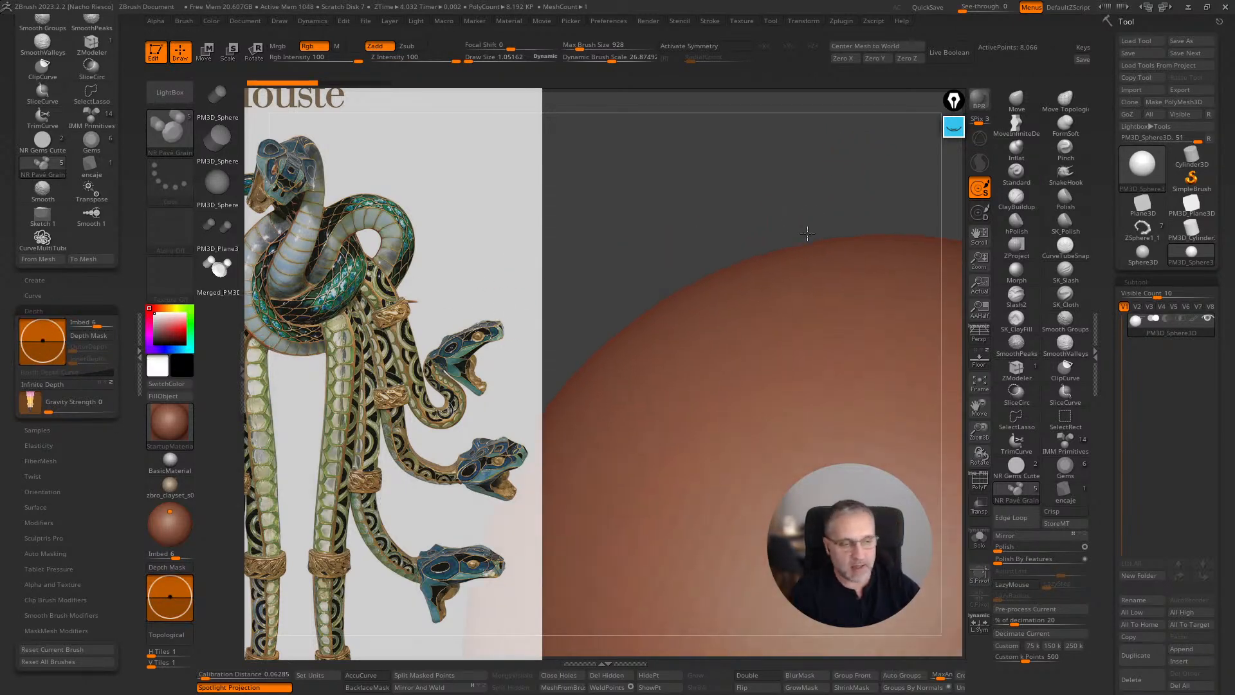
pyautogui.moveTo(671, 410); pyautogui.dragTo(609, 556)
pyautogui.moveTo(830, 197)
pyautogui.mouseDown()
pyautogui.moveTo(822, 168)
pyautogui.moveTo(846, 157)
pyautogui.moveTo(803, 212)
pyautogui.mouseUp()
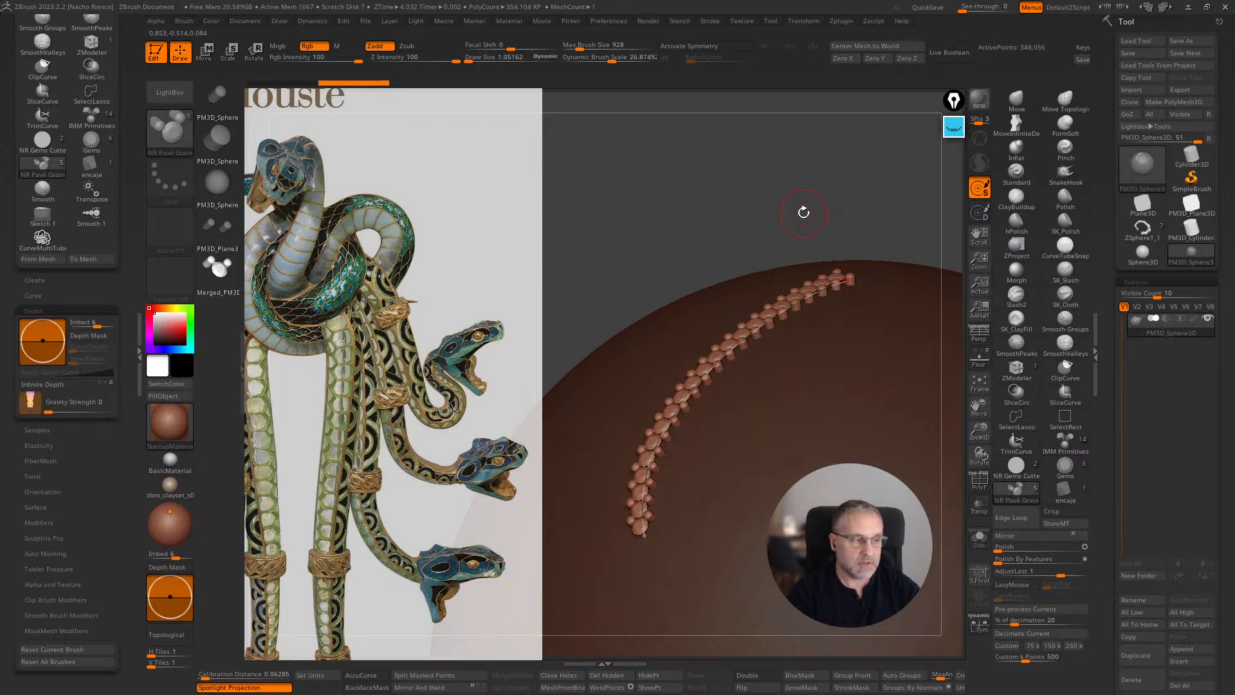
pyautogui.scroll(5, 58, 32)
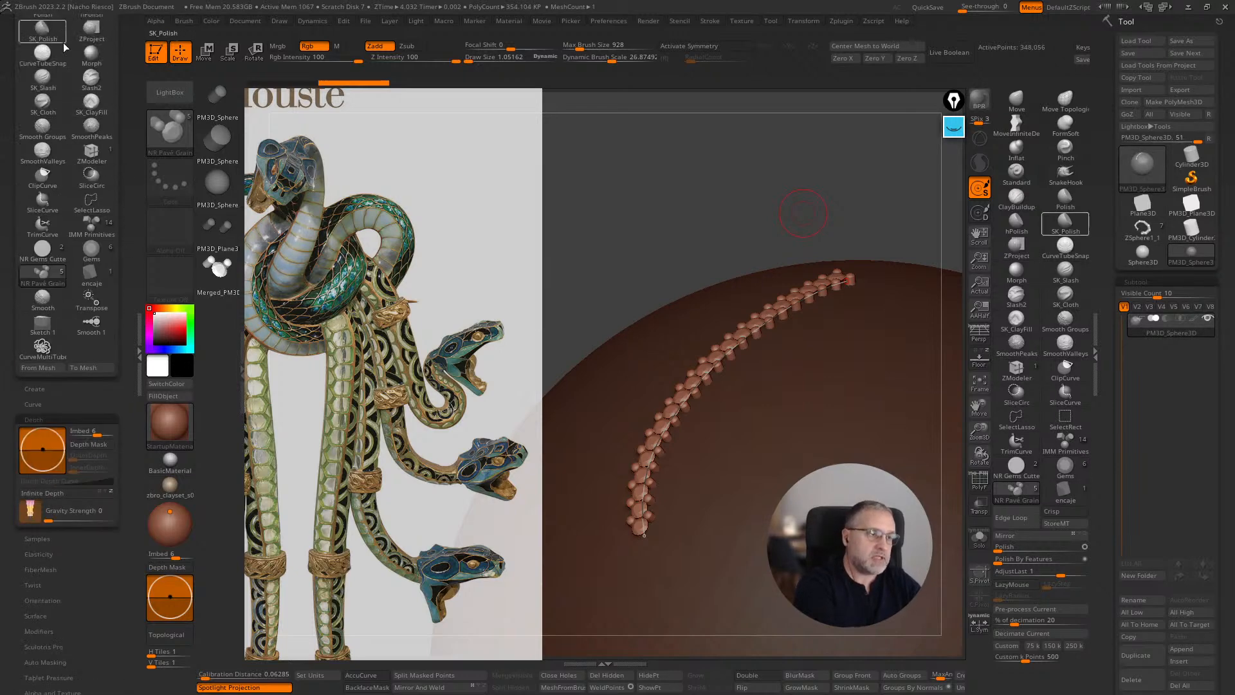
pyautogui.scroll(-5, 125, 172)
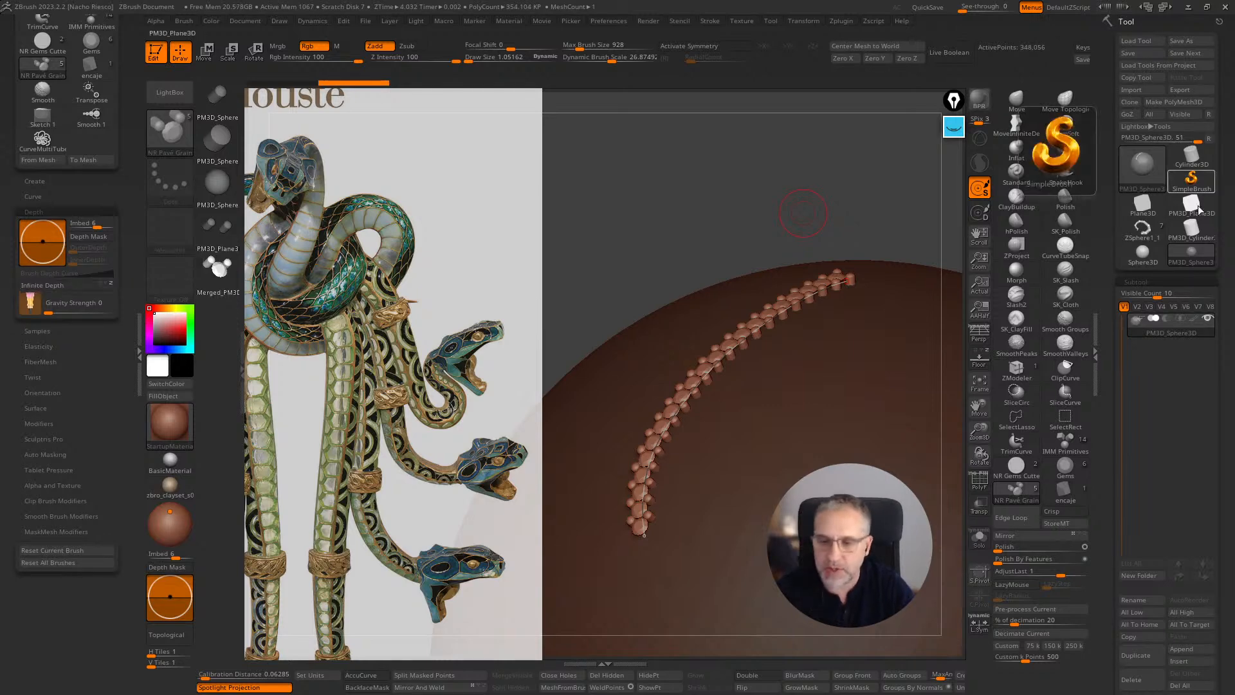
# - Switch to the ZSphere1_1 snake model, collapse the docked brush settings and frame the coiled bodies
pyautogui.click(1143, 230)
pyautogui.moveTo(903, 472); pyautogui.dragTo(665, 444)
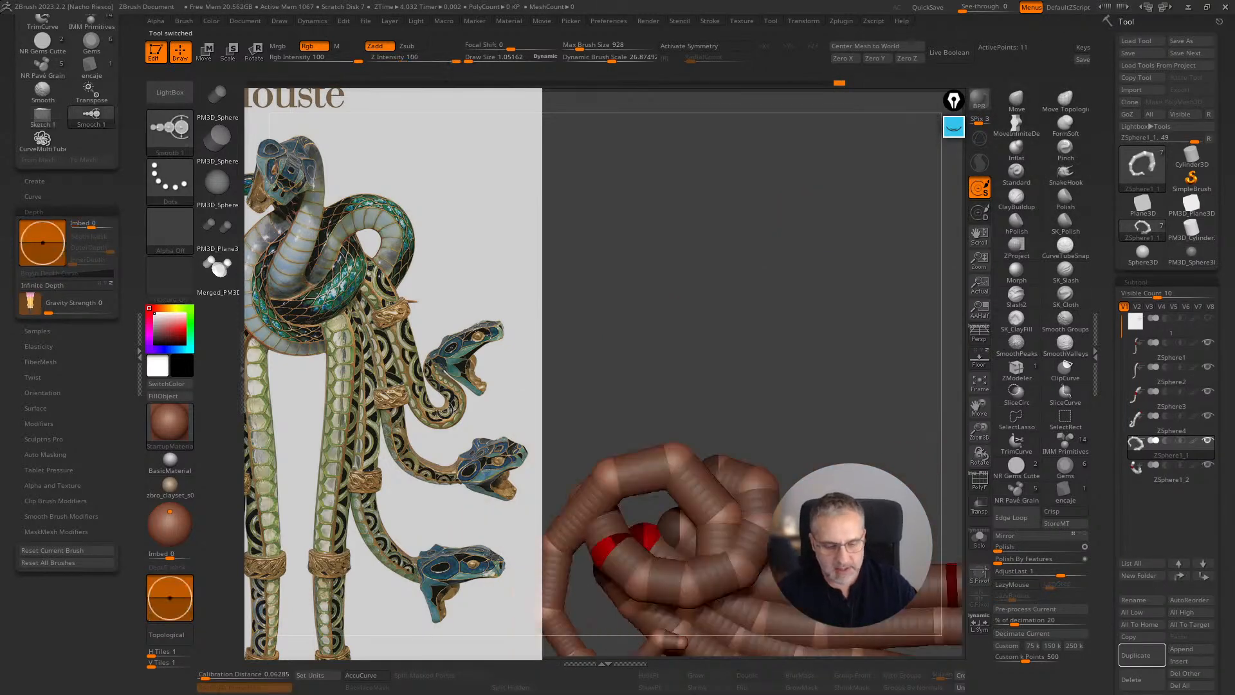
pyautogui.click(143, 347)
pyautogui.moveTo(757, 346); pyautogui.dragTo(803, 419)
# - Isolate the thin-tailed snake body and set its Adaptive Skin DynaMesh Resolution to 0
pyautogui.moveTo(1103, 571); pyautogui.dragTo(1120, 368)
pyautogui.click(1150, 366)
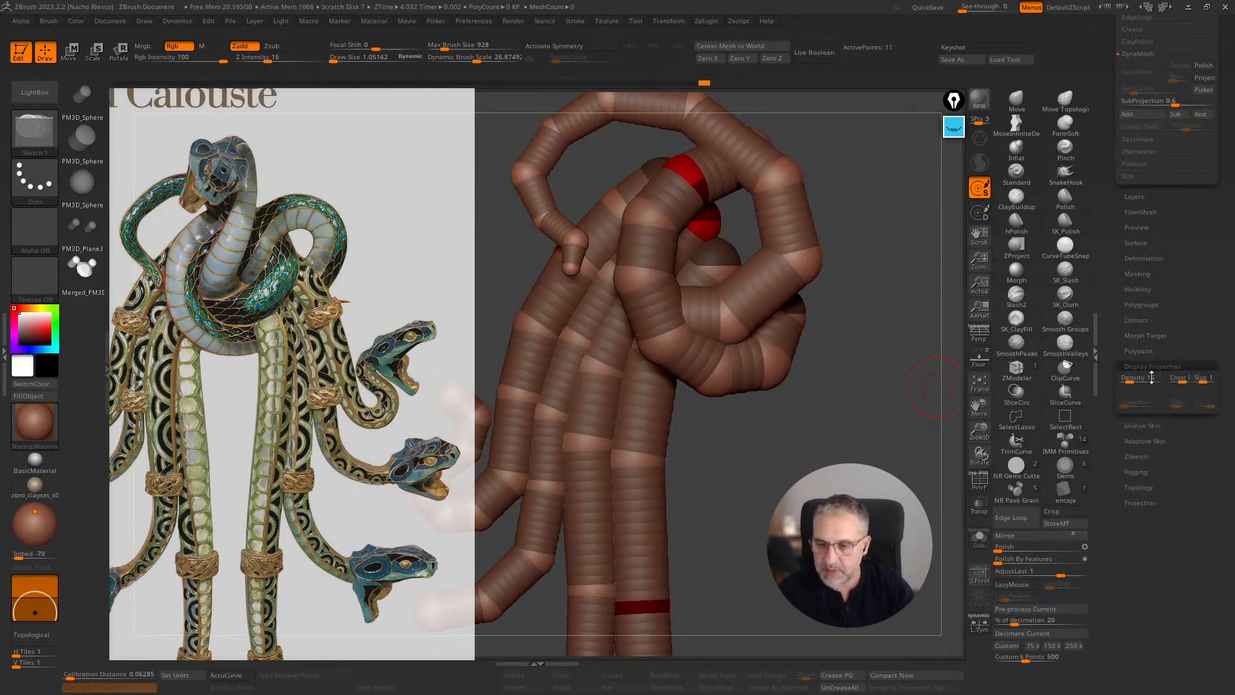
pyautogui.click(1143, 489)
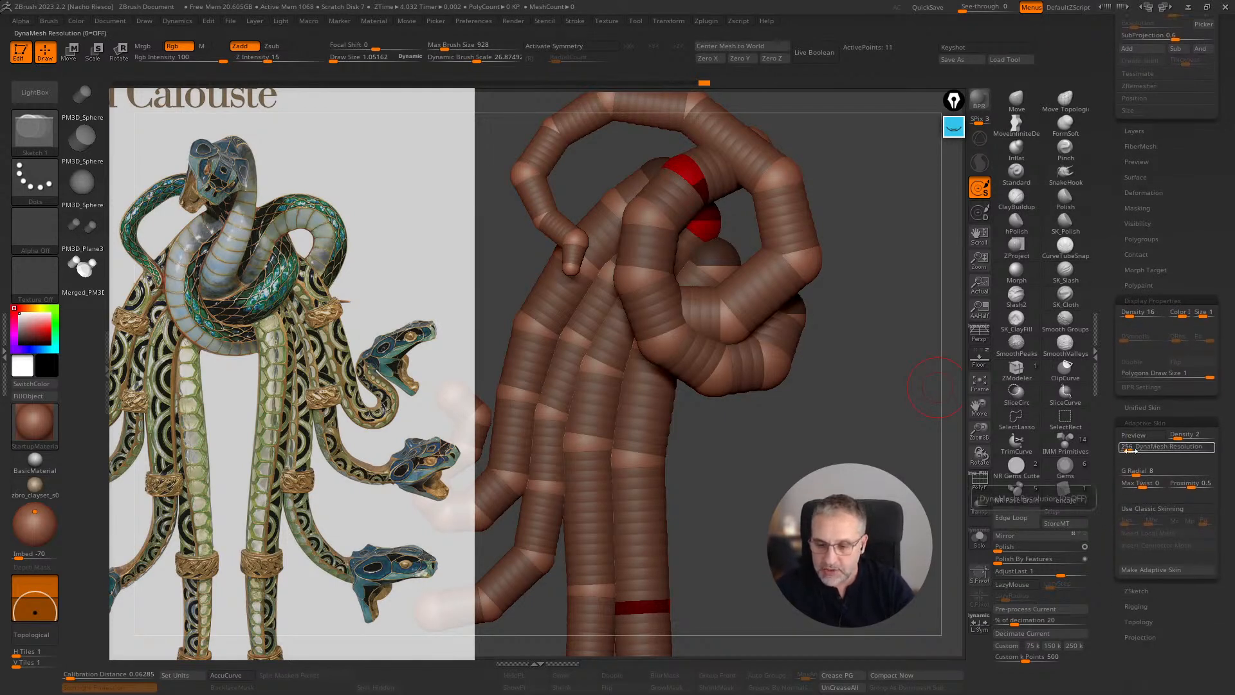
pyautogui.click(979, 539)
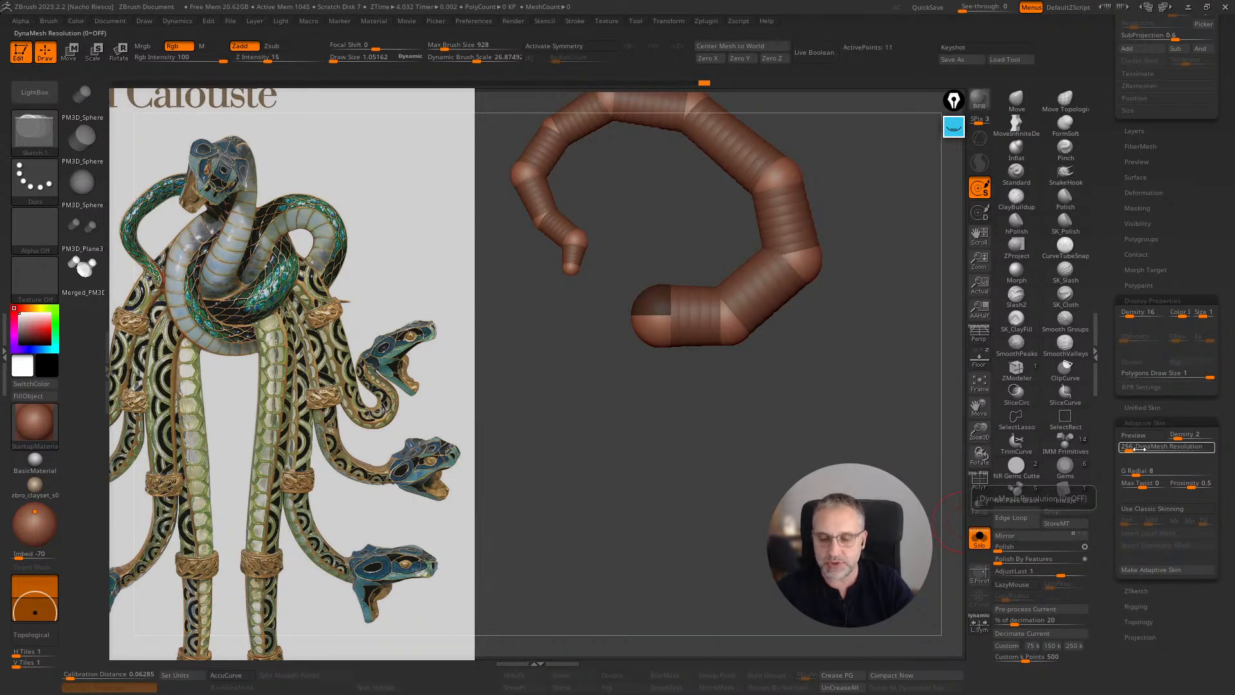
pyautogui.moveTo(1127, 448); pyautogui.dragTo(1120, 450)
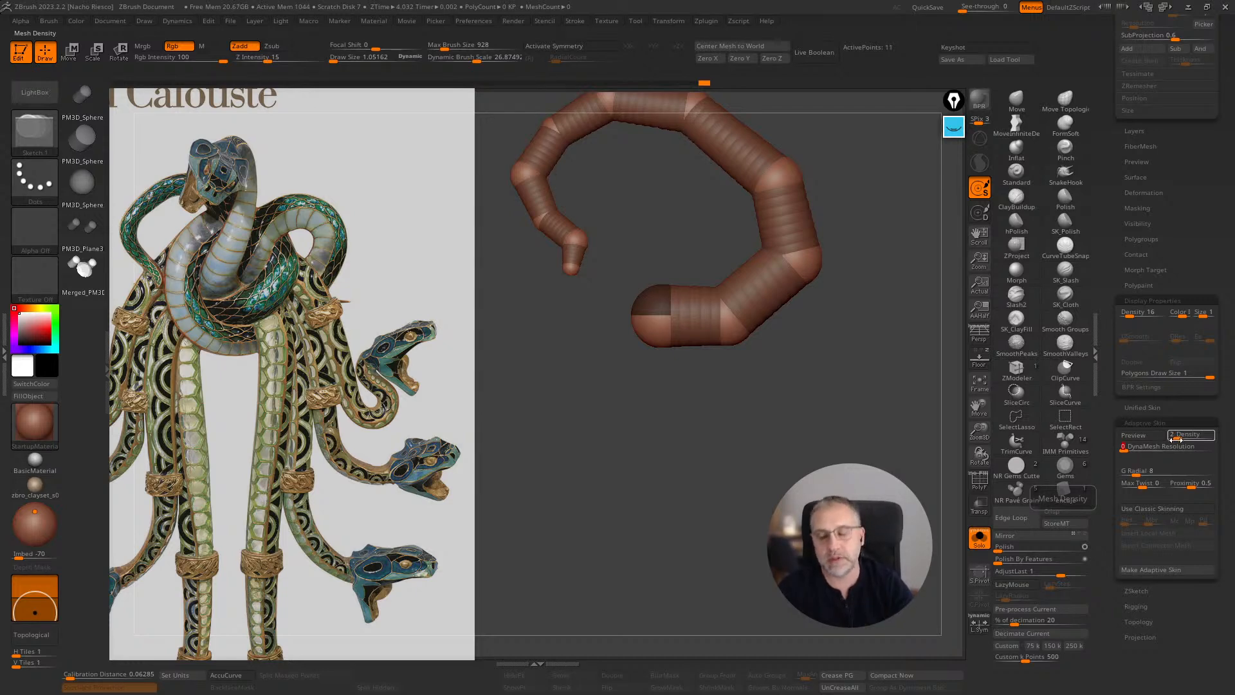
# - Make an adaptive skin from the isolated snake body and load the resulting skin mesh as the active tool
pyautogui.scroll(7, 1111, 313)
pyautogui.scroll(1, 1111, 313)
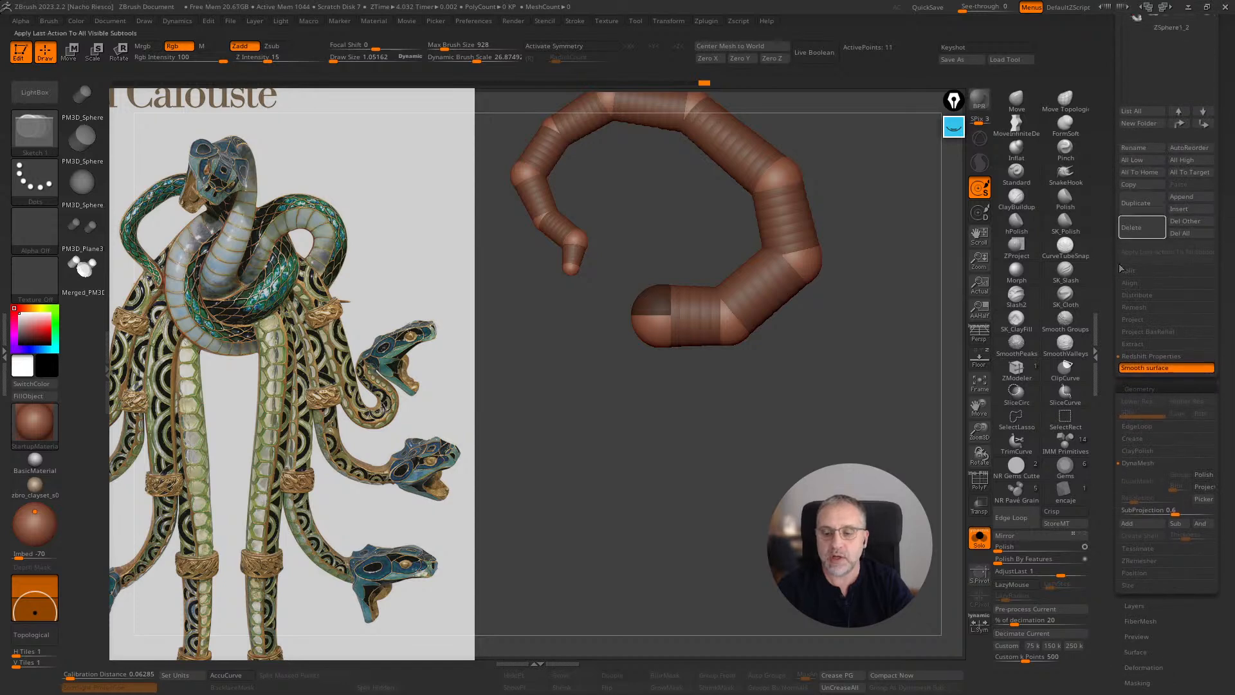
pyautogui.scroll(-9, 1106, 416)
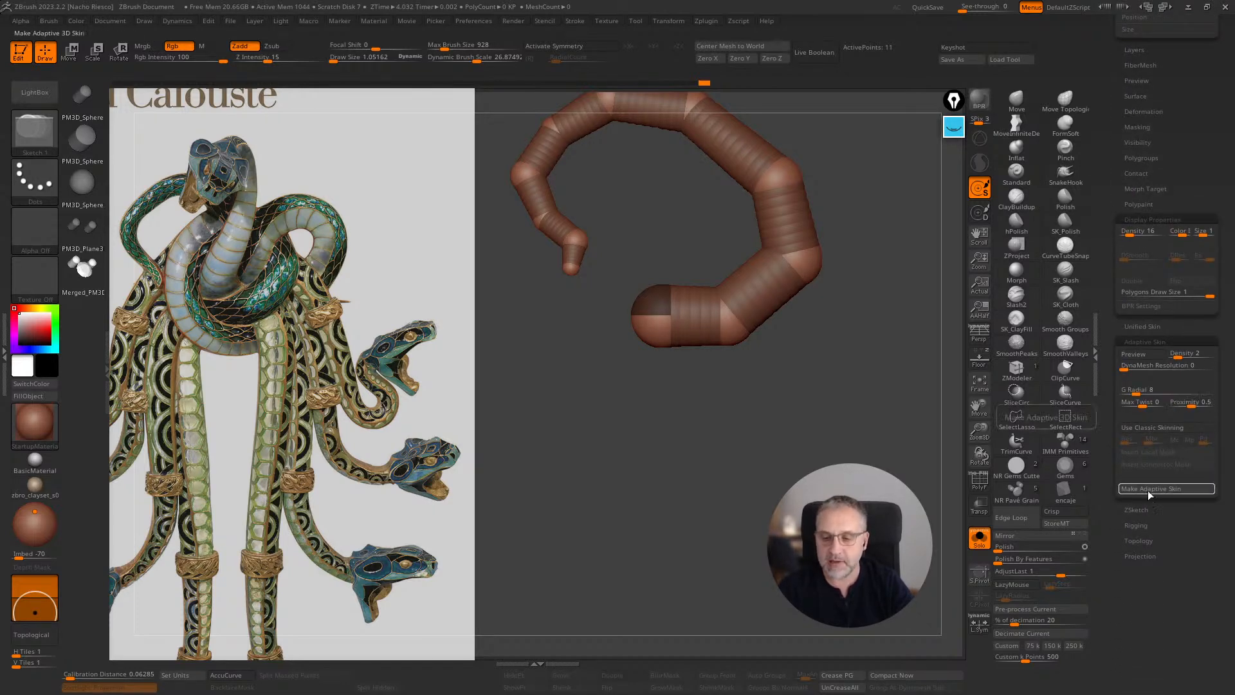
pyautogui.scroll(2, 1108, 247)
pyautogui.moveTo(1108, 247); pyautogui.dragTo(1108, 442)
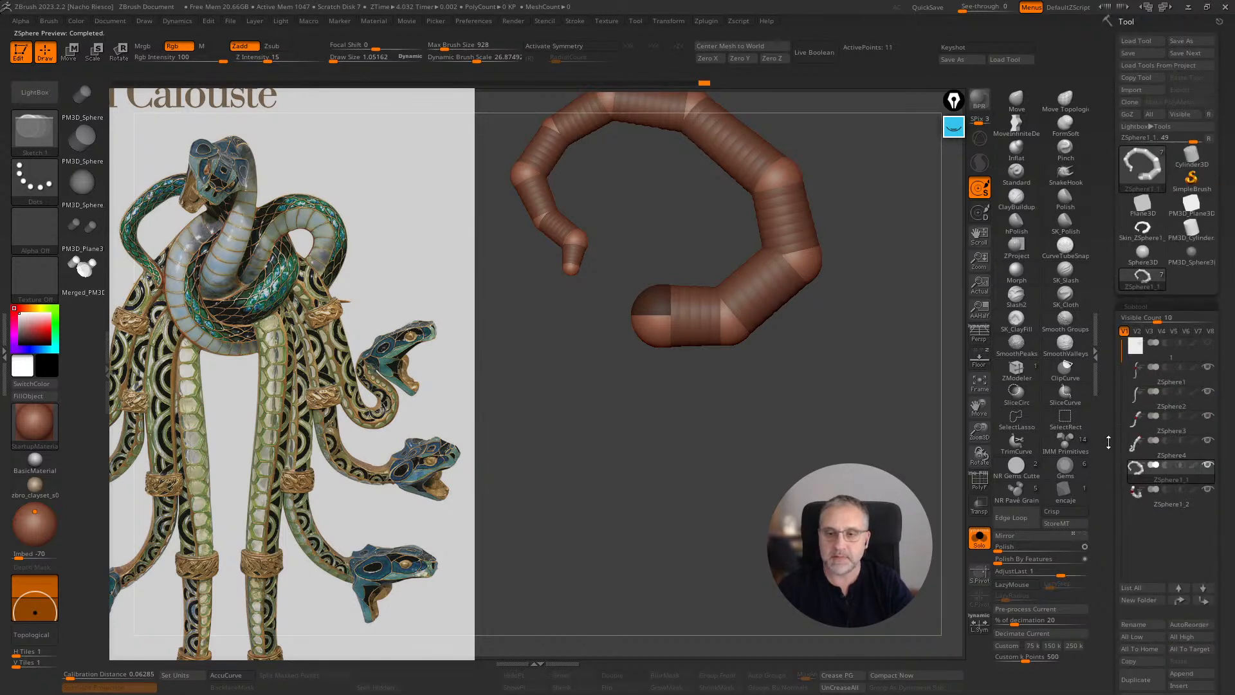
pyautogui.click(1143, 231)
pyautogui.moveTo(894, 434); pyautogui.dragTo(903, 431)
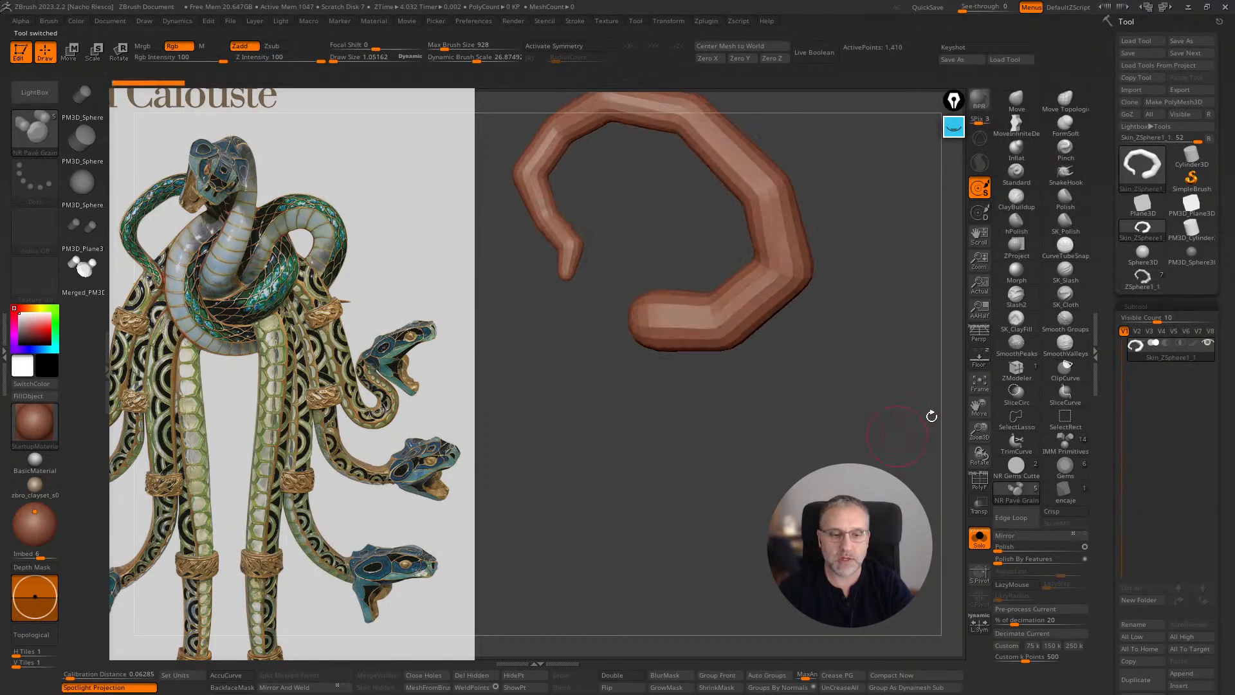
# - Lower the skin mesh to subdivision level 1 and raise it back one level to compare the smoothness
pyautogui.moveTo(1103, 493); pyautogui.dragTo(1114, 353)
pyautogui.click(1127, 461)
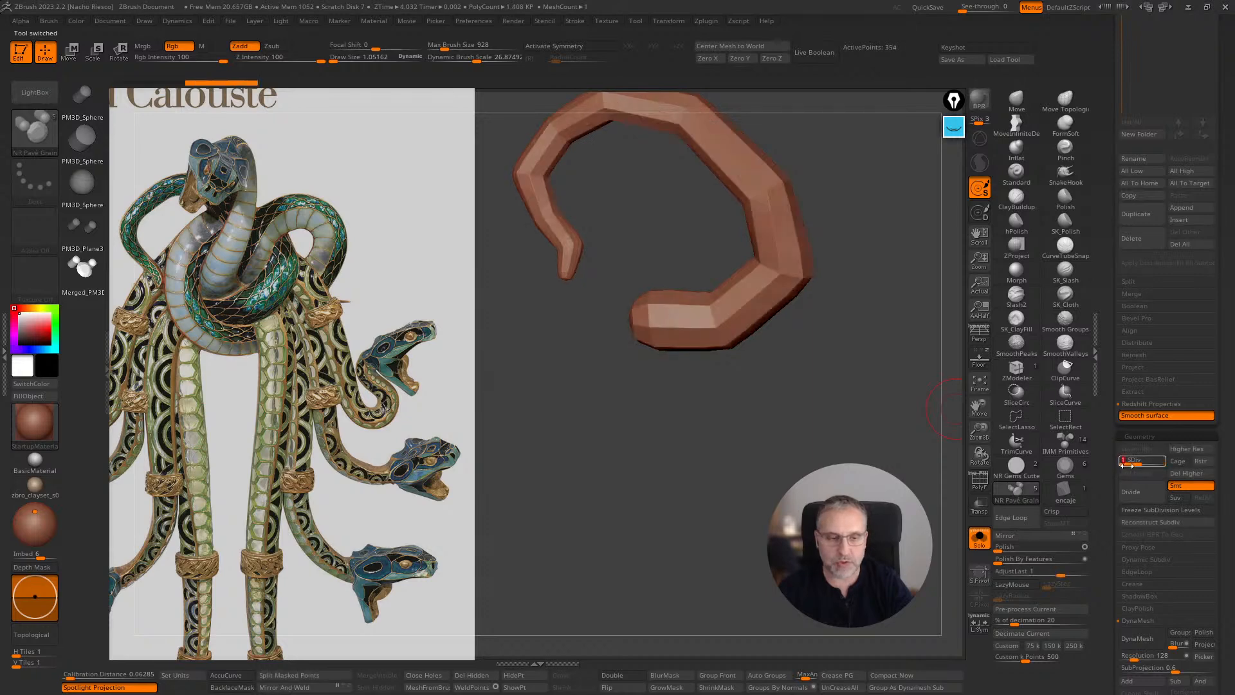
pyautogui.press('d')
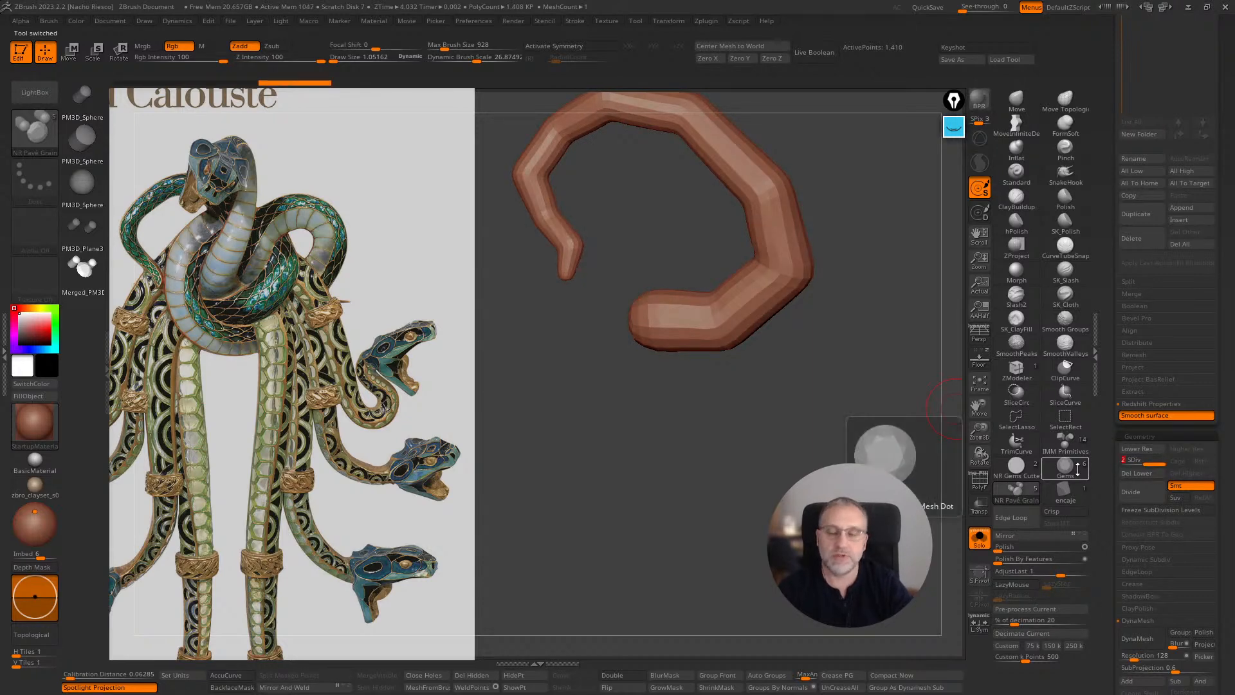
# - Switch back to the ZSphere1_1 snake model, reopen its adaptive skin settings and show all the snake bodies
pyautogui.scroll(10, 1158, 193)
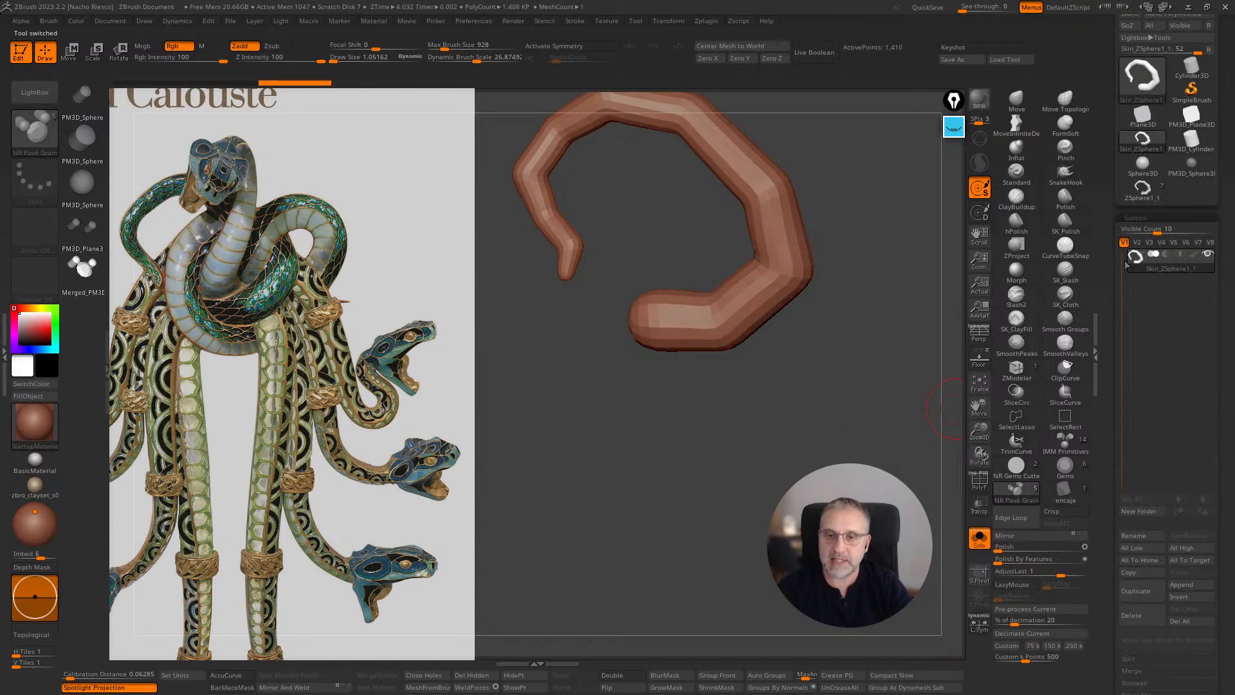
pyautogui.click(1142, 188)
pyautogui.moveTo(1103, 463); pyautogui.dragTo(1114, 283)
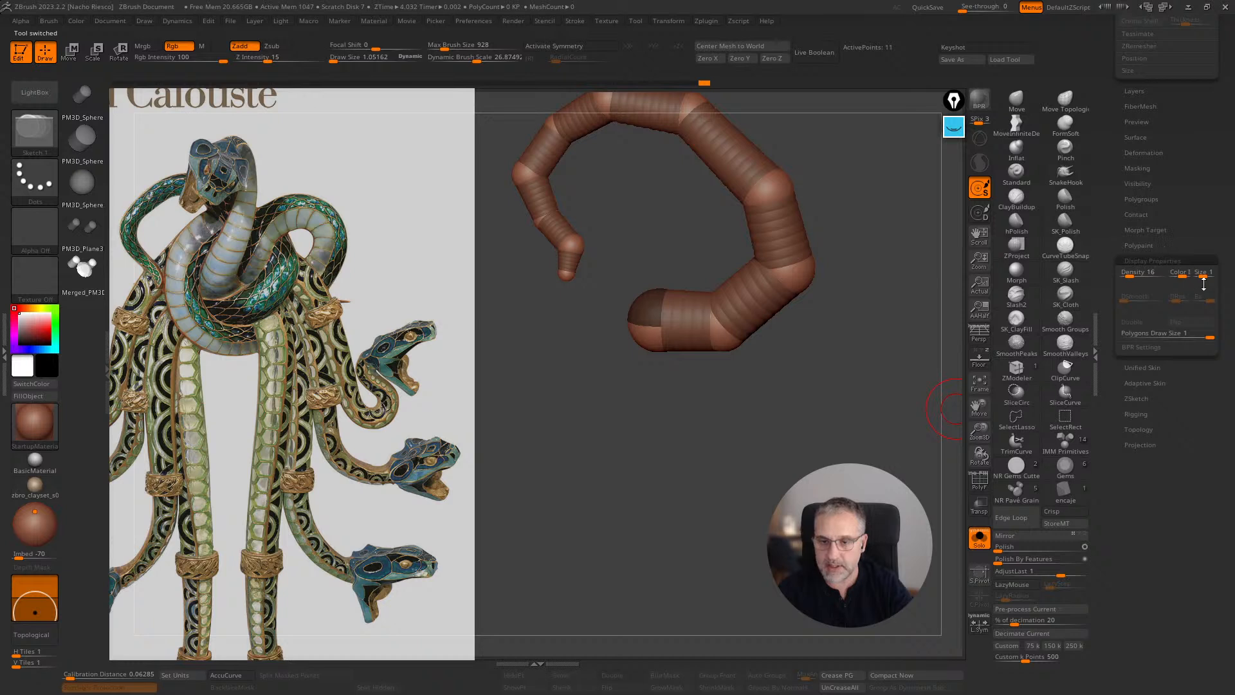
pyautogui.click(1145, 383)
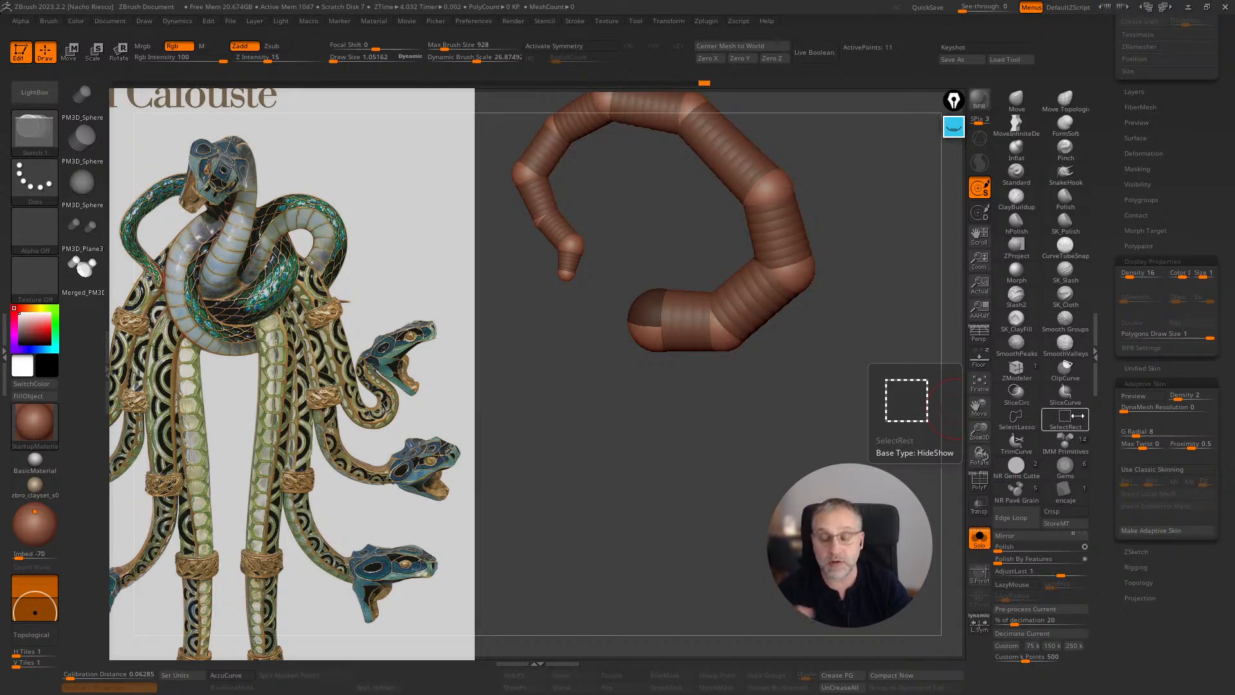
pyautogui.click(979, 537)
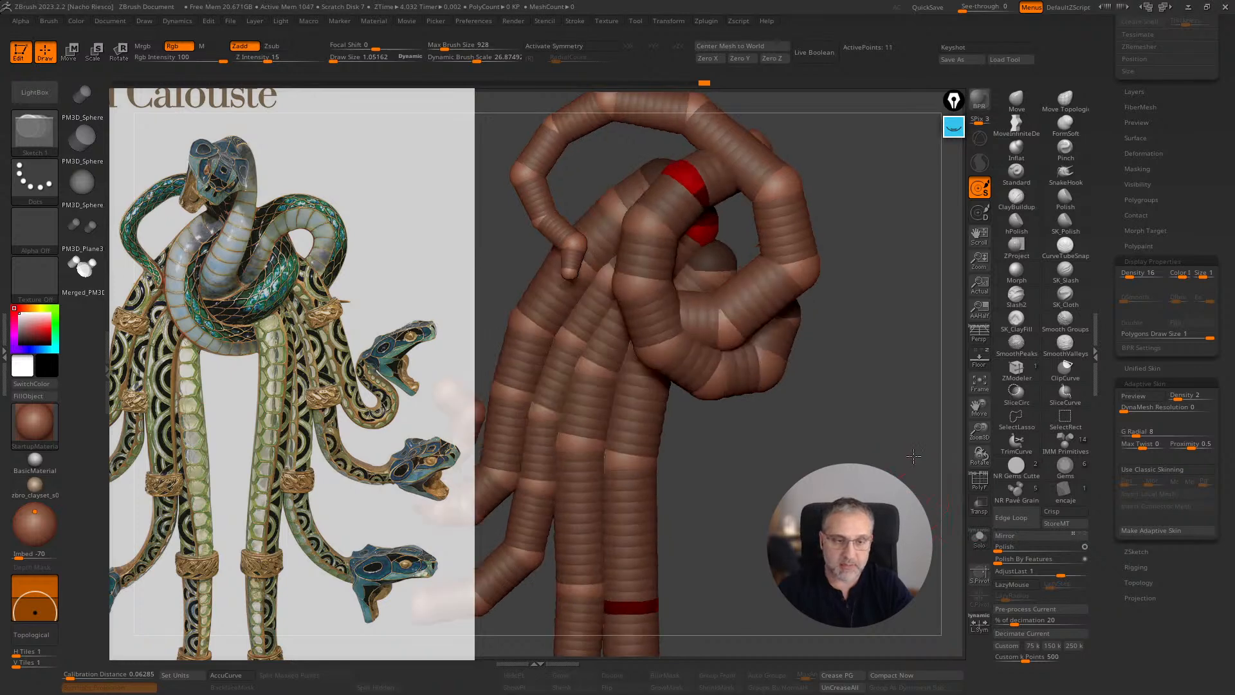
pyautogui.keyDown('ctrl'); pyautogui.moveTo(595, 521); pyautogui.dragTo(604, 496, button='right'); pyautogui.keyUp('ctrl')
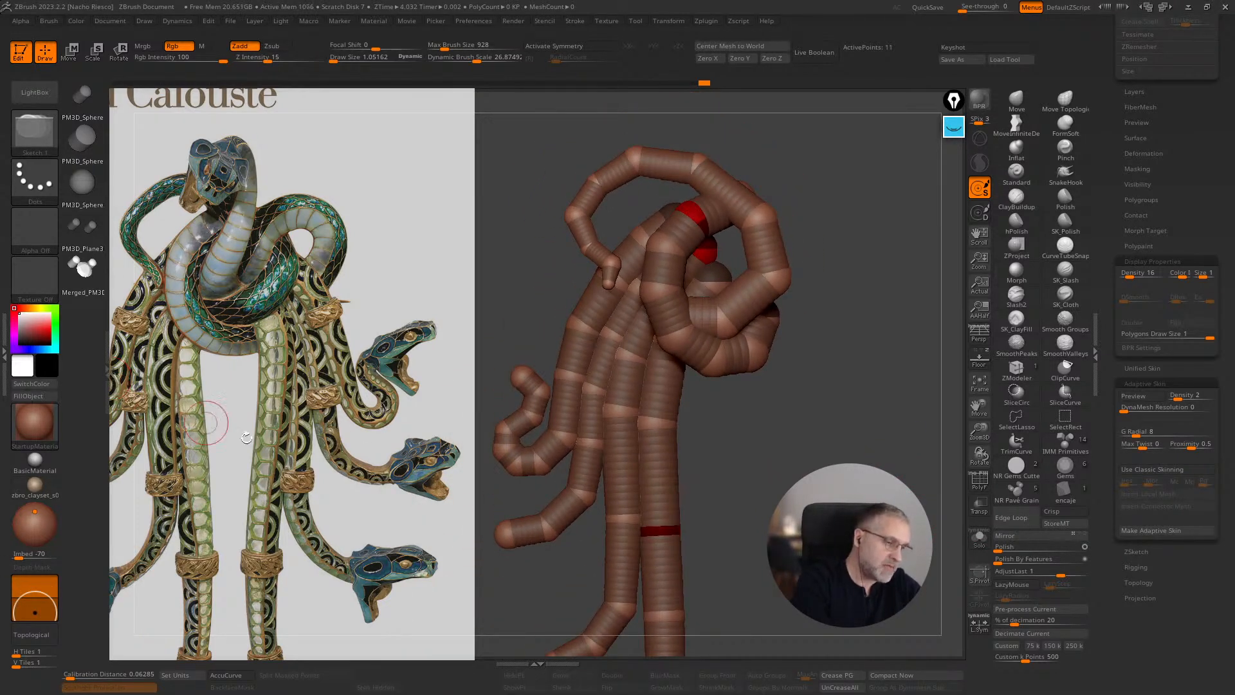
pyautogui.keyDown('ctrl'); pyautogui.moveTo(483, 528); pyautogui.dragTo(500, 425, button='right'); pyautogui.keyUp('ctrl')
pyautogui.keyDown('ctrl'); pyautogui.moveTo(499, 425); pyautogui.dragTo(494, 453, button='right'); pyautogui.keyUp('ctrl')
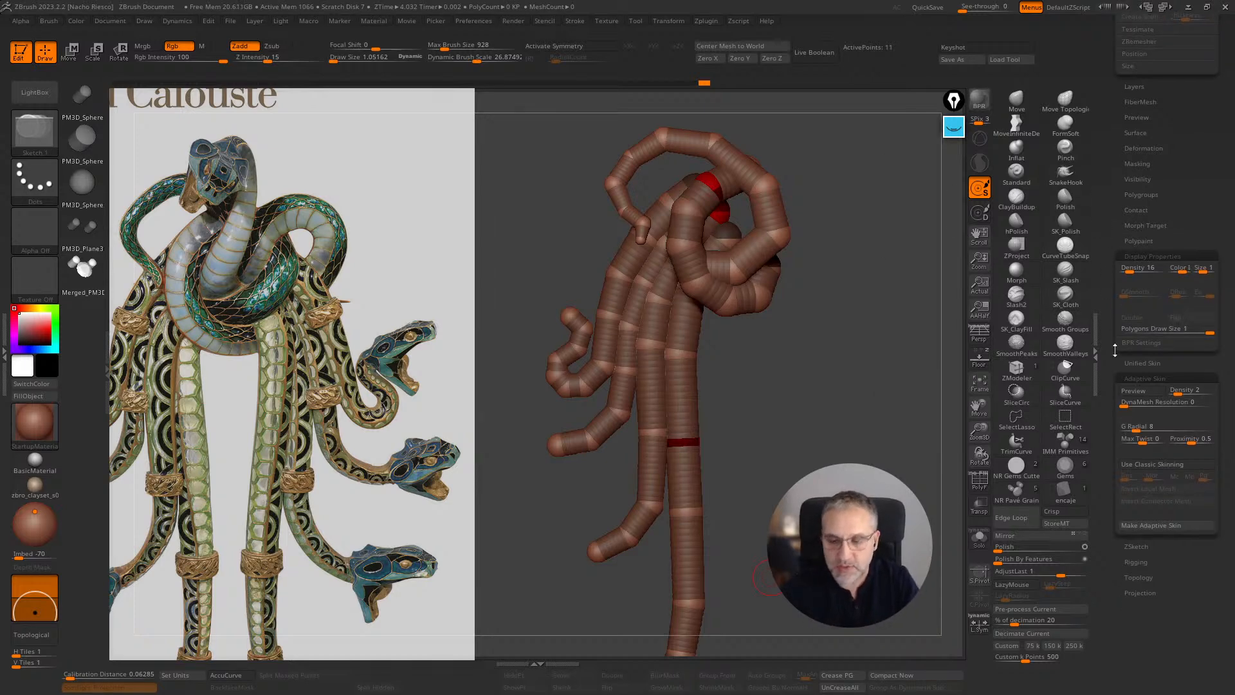
# - Duplicate the ZSphere1_2 body that forms the short curled section of the knot and isolate the copy
pyautogui.moveTo(1107, 212); pyautogui.dragTo(1111, 343)
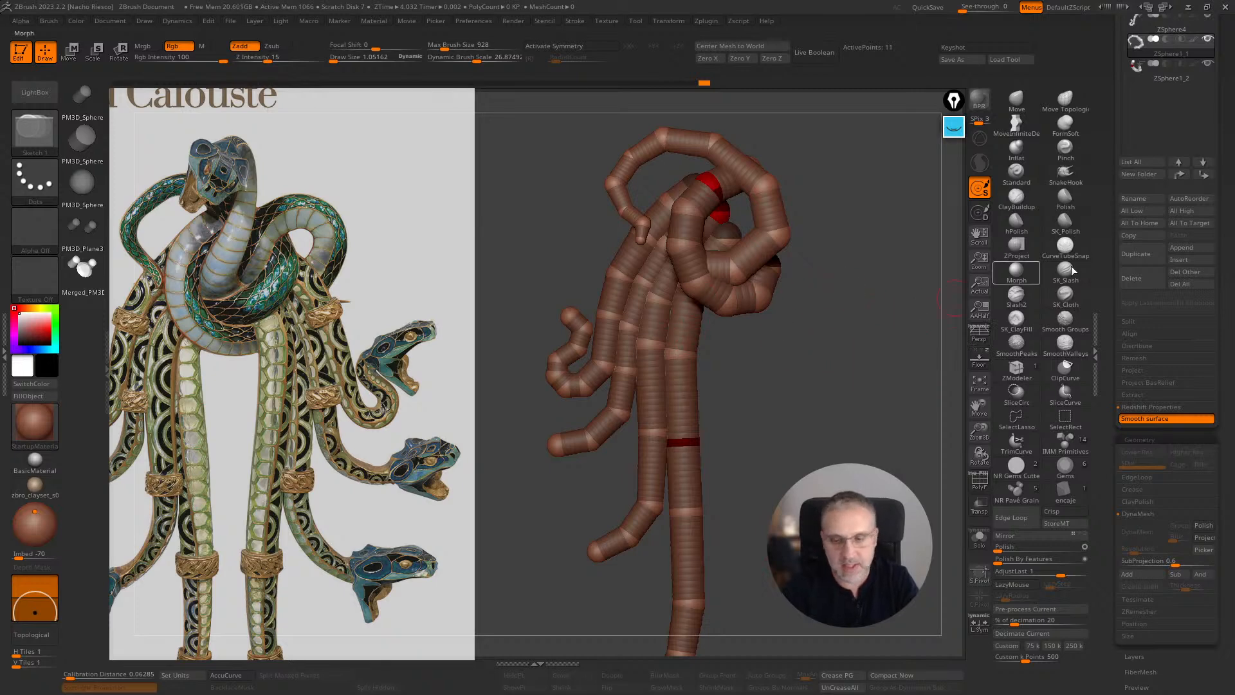
pyautogui.moveTo(1108, 269); pyautogui.dragTo(1107, 349)
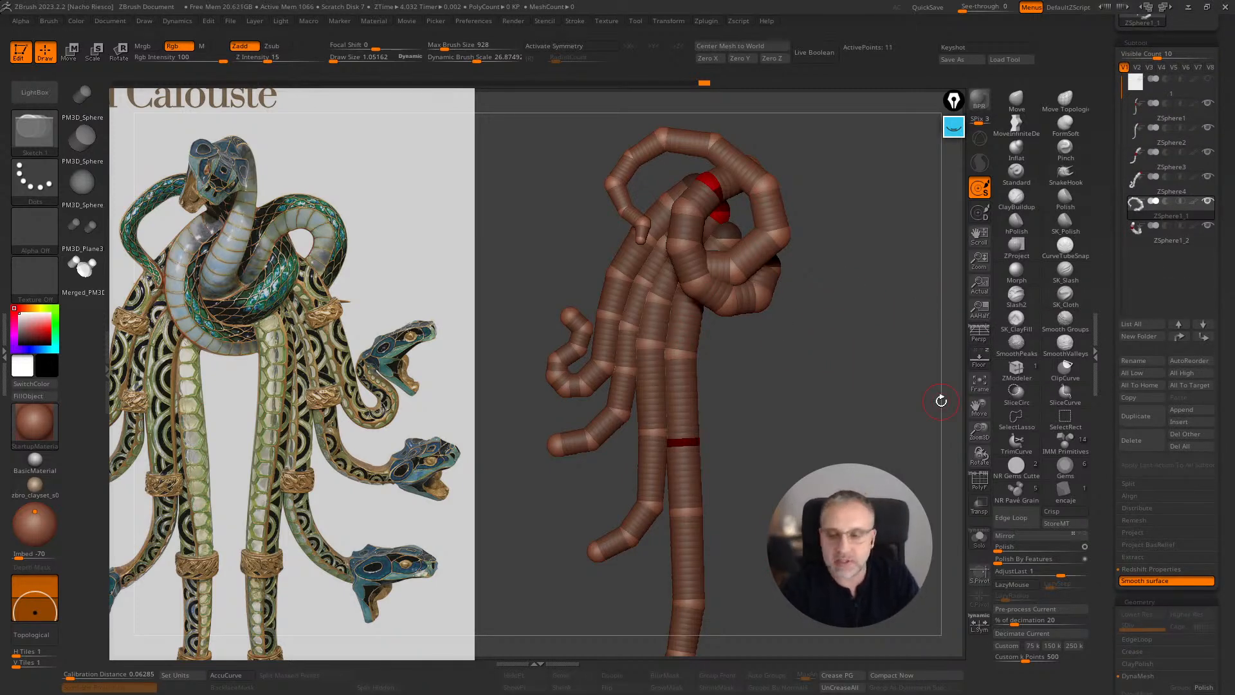
pyautogui.keyDown('alt'); pyautogui.moveTo(872, 382); pyautogui.dragTo(873, 407); pyautogui.keyUp('alt')
pyautogui.keyDown('alt'); pyautogui.click(736, 342); pyautogui.keyUp('alt')
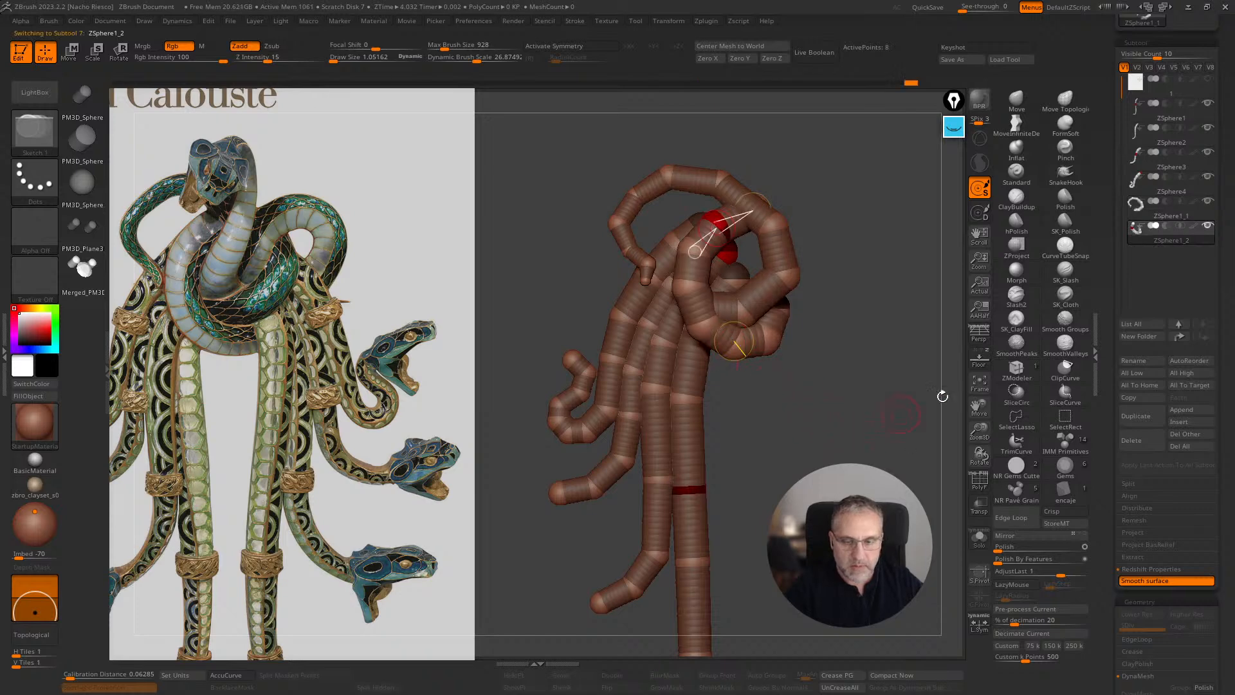
pyautogui.click(1141, 419)
pyautogui.click(979, 539)
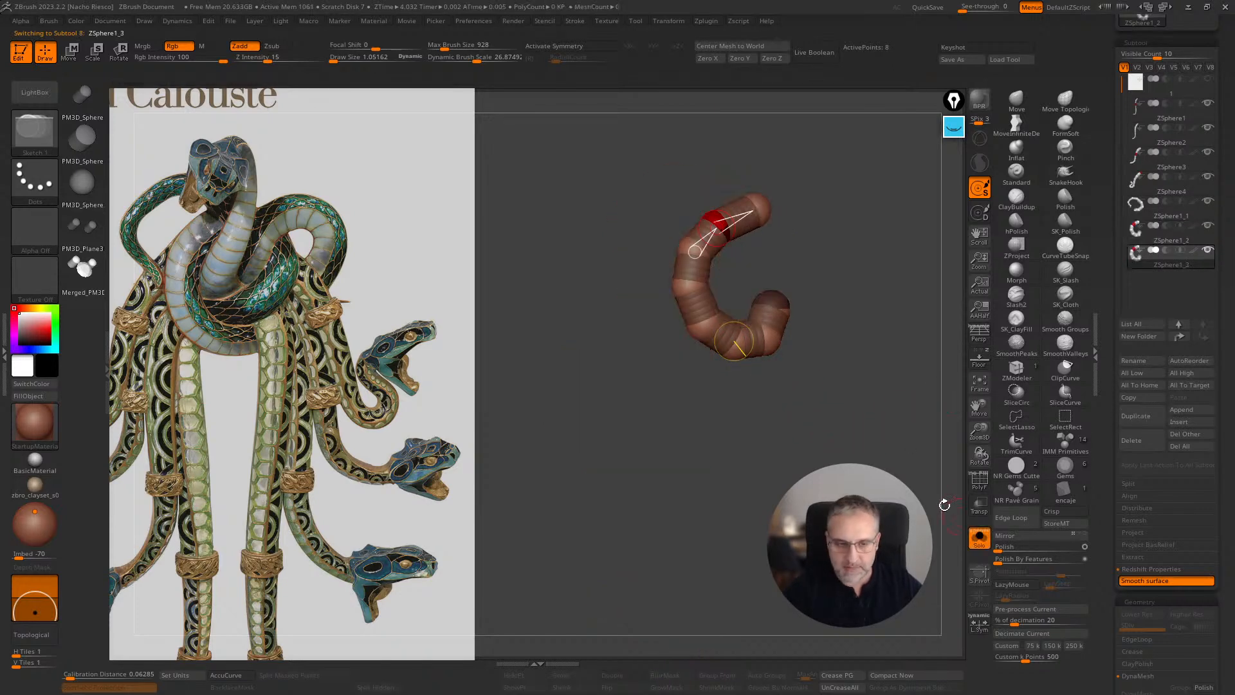
# - Show the reference image, mirror the copied body and rotate its links toward the green snake's loop
pyautogui.click(982, 363)
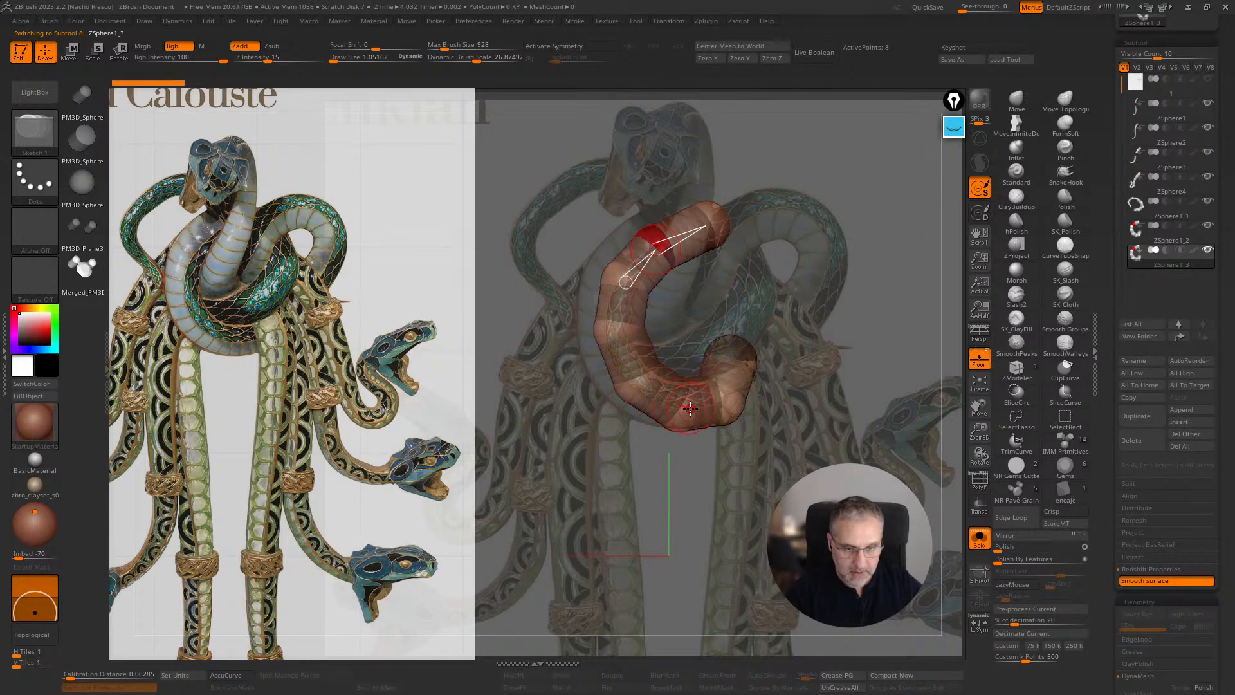
pyautogui.click(1055, 537)
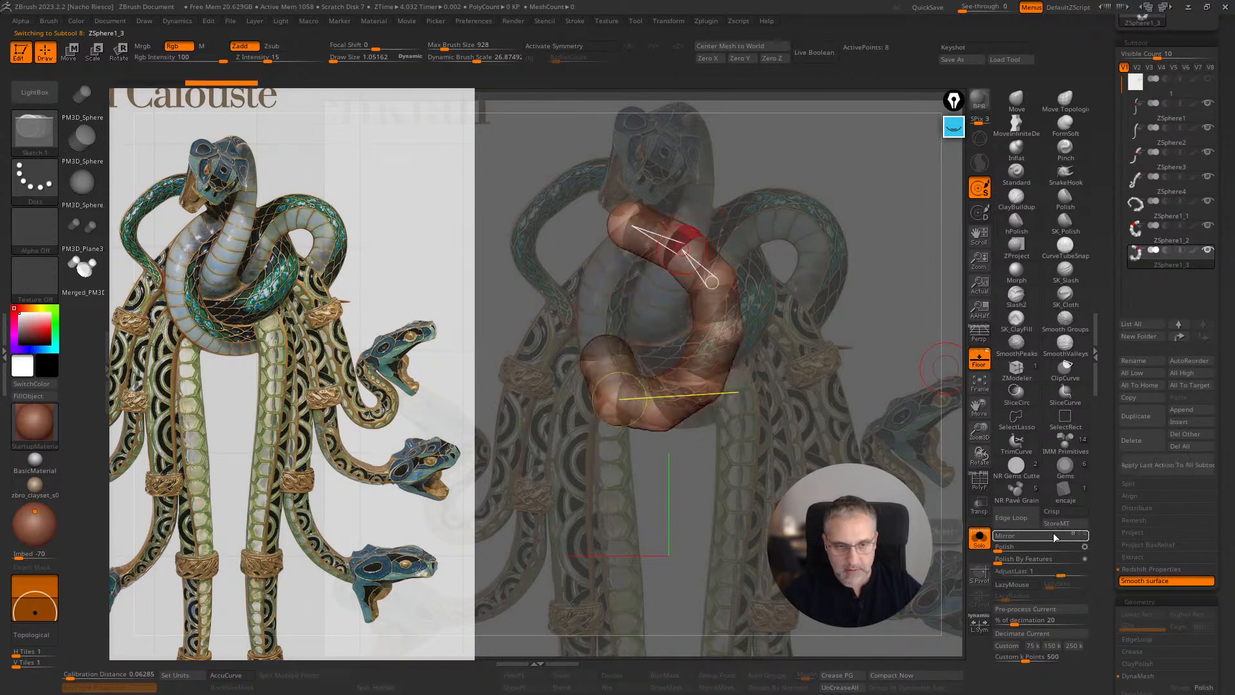
pyautogui.press('r')
pyautogui.moveTo(685, 248); pyautogui.dragTo(692, 248)
pyautogui.moveTo(725, 346)
pyautogui.mouseDown()
pyautogui.moveTo(741, 357)
pyautogui.moveTo(730, 352)
pyautogui.mouseUp()
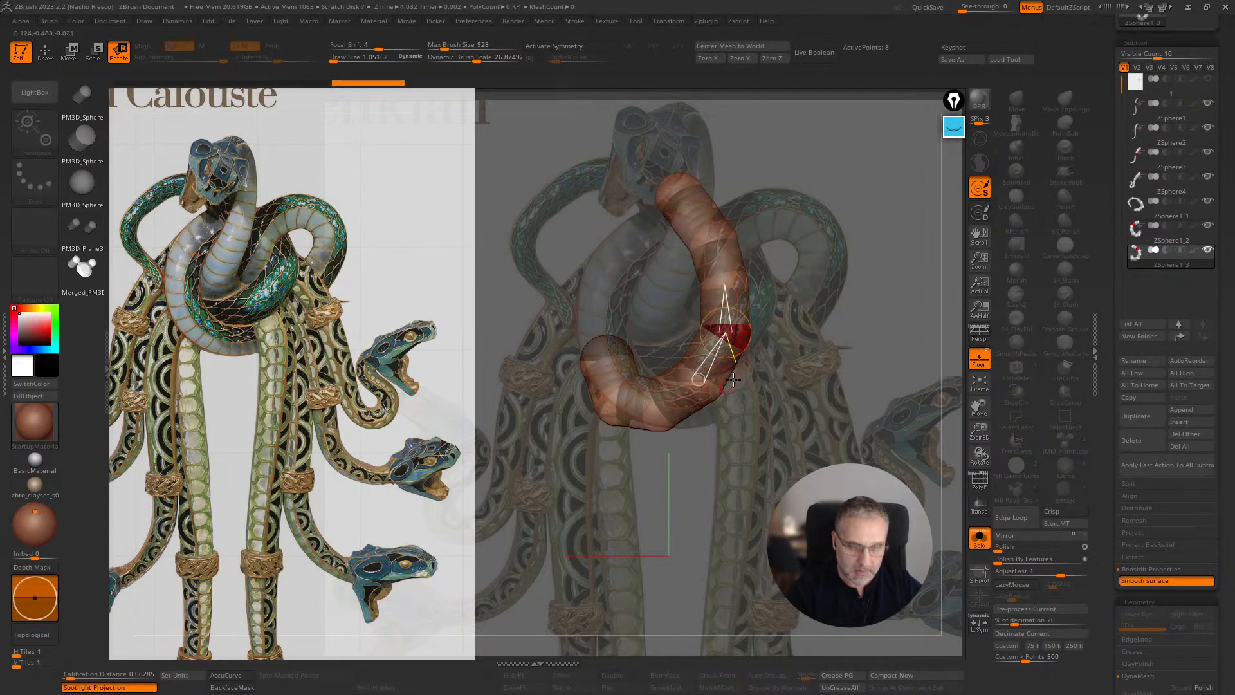
# - Move the copy's ZSpheres to fold the chain's upper end around the loop, pulling the outer elbow inward
pyautogui.press('w')
pyautogui.moveTo(662, 196); pyautogui.dragTo(839, 270)
pyautogui.moveTo(775, 220); pyautogui.dragTo(771, 208)
pyautogui.moveTo(716, 237); pyautogui.dragTo(707, 229)
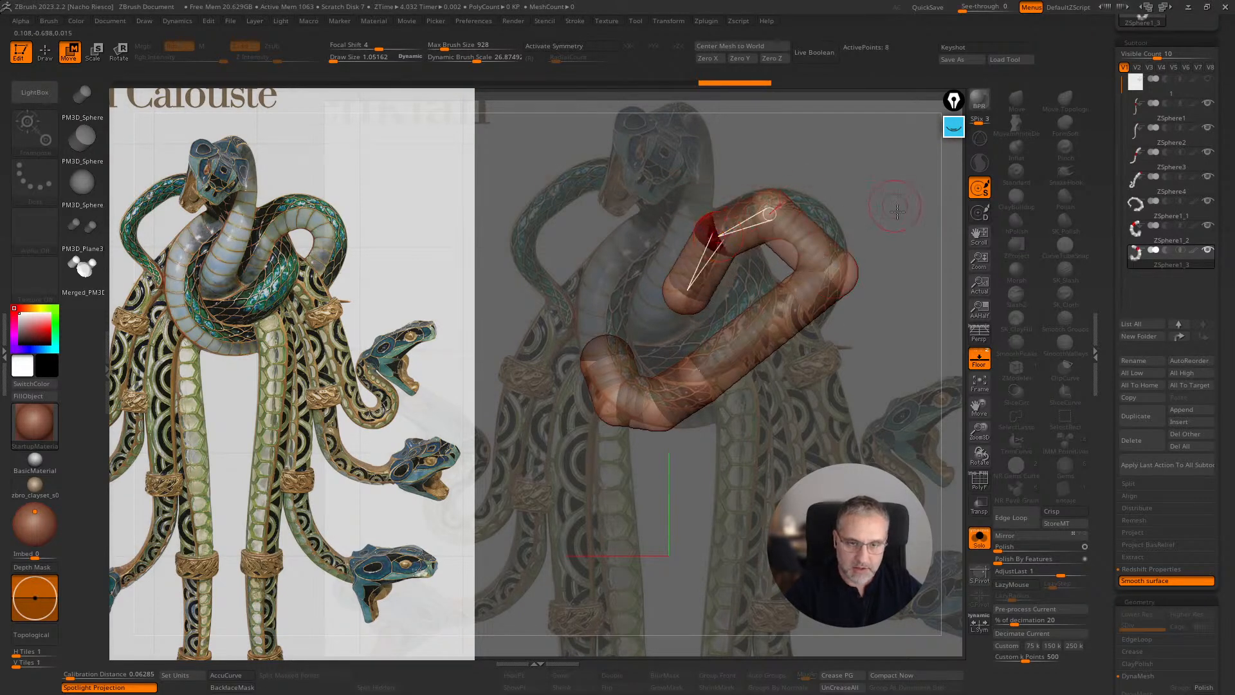
pyautogui.moveTo(894, 206); pyautogui.dragTo(892, 216)
pyautogui.moveTo(868, 275); pyautogui.dragTo(900, 270)
pyautogui.moveTo(828, 281); pyautogui.dragTo(731, 264)
# - Hide the reference image, preview the folded chain's adaptive skin and examine its topology with the polygon wireframe displayed
pyautogui.moveTo(1111, 627); pyautogui.dragTo(1112, 28)
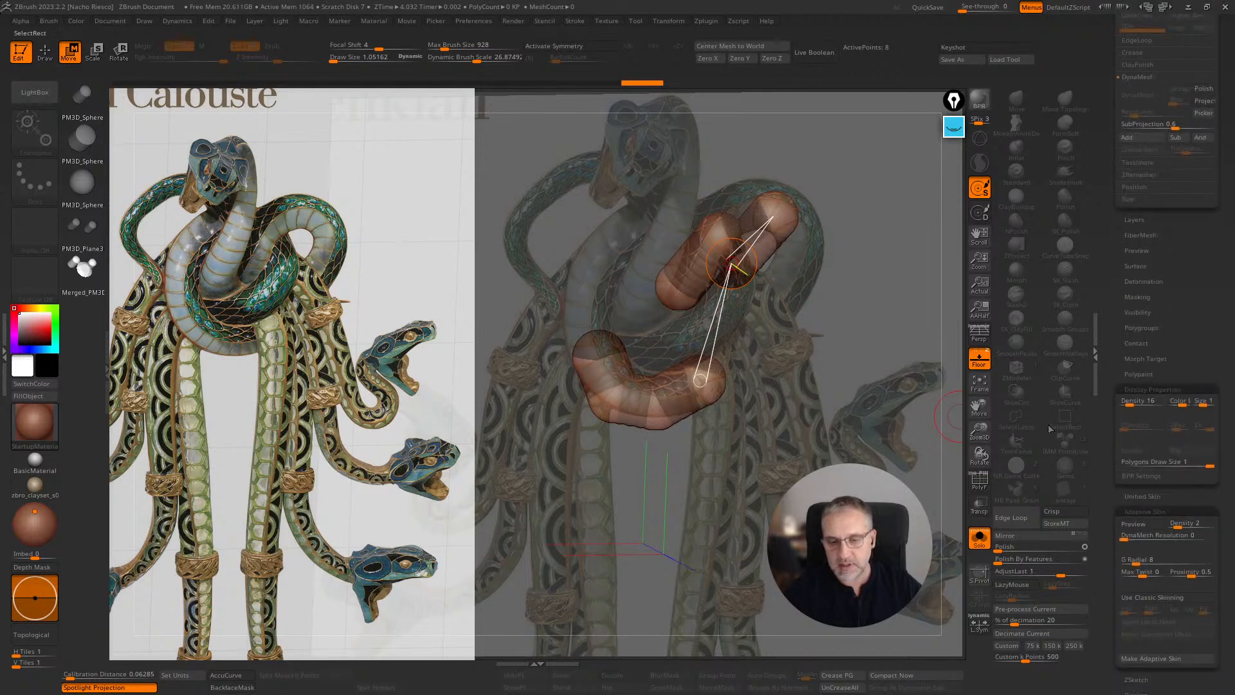
pyautogui.click(979, 538)
pyautogui.click(979, 358)
pyautogui.click(979, 537)
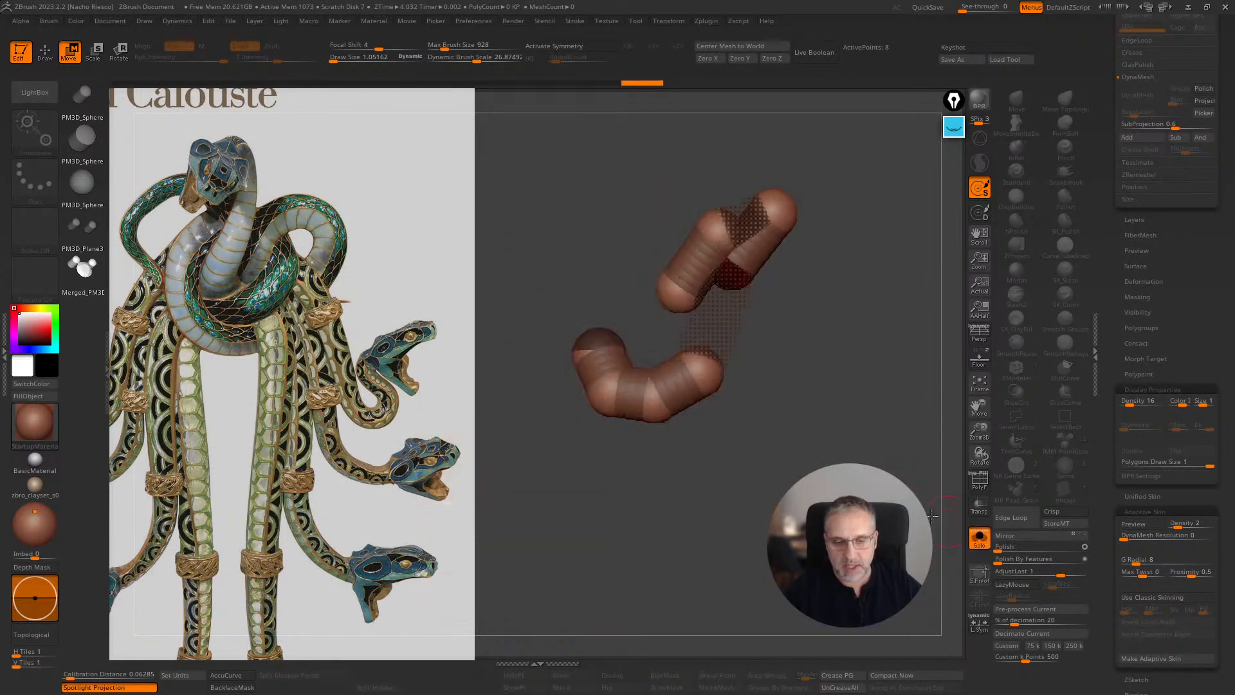
pyautogui.scroll(-3, 1138, 451)
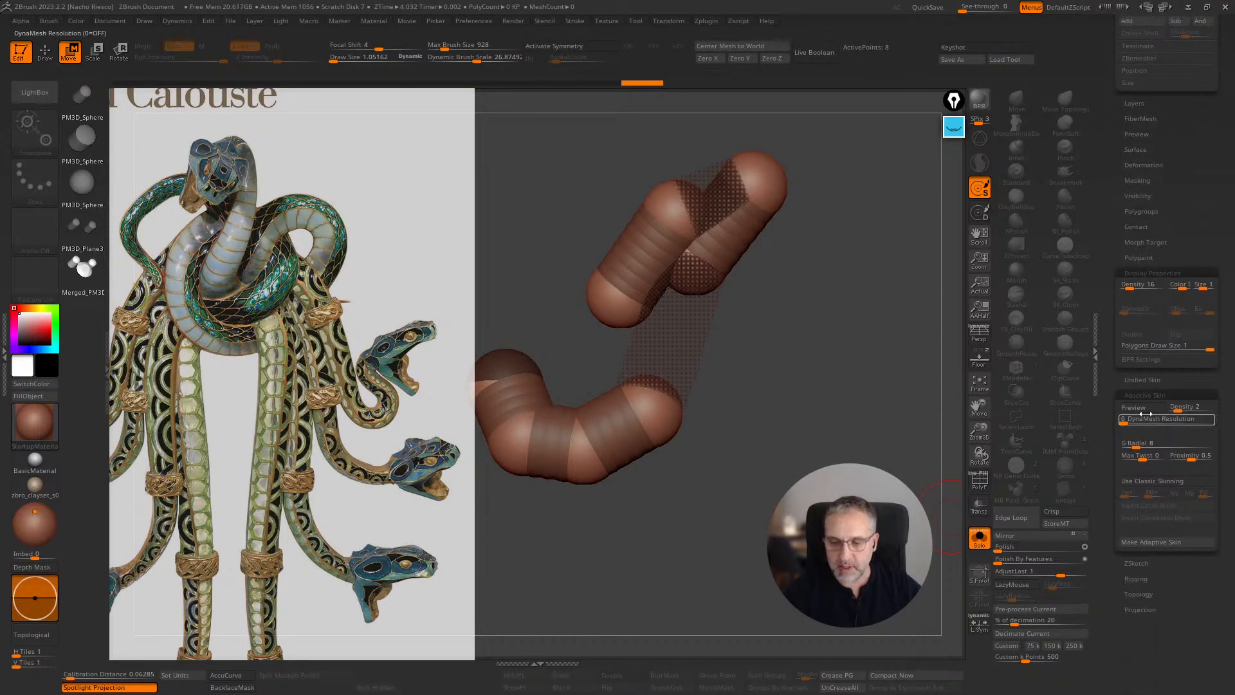
pyautogui.click(1133, 407)
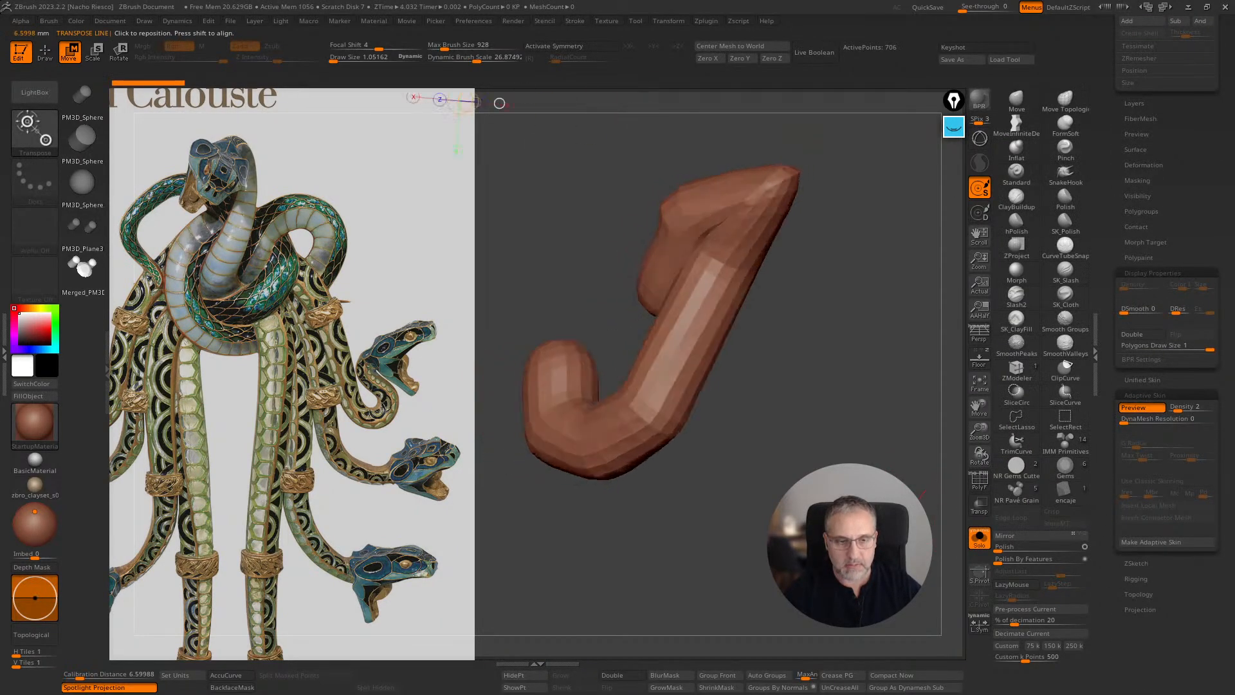
pyautogui.click(979, 480)
pyautogui.moveTo(926, 512); pyautogui.dragTo(925, 502)
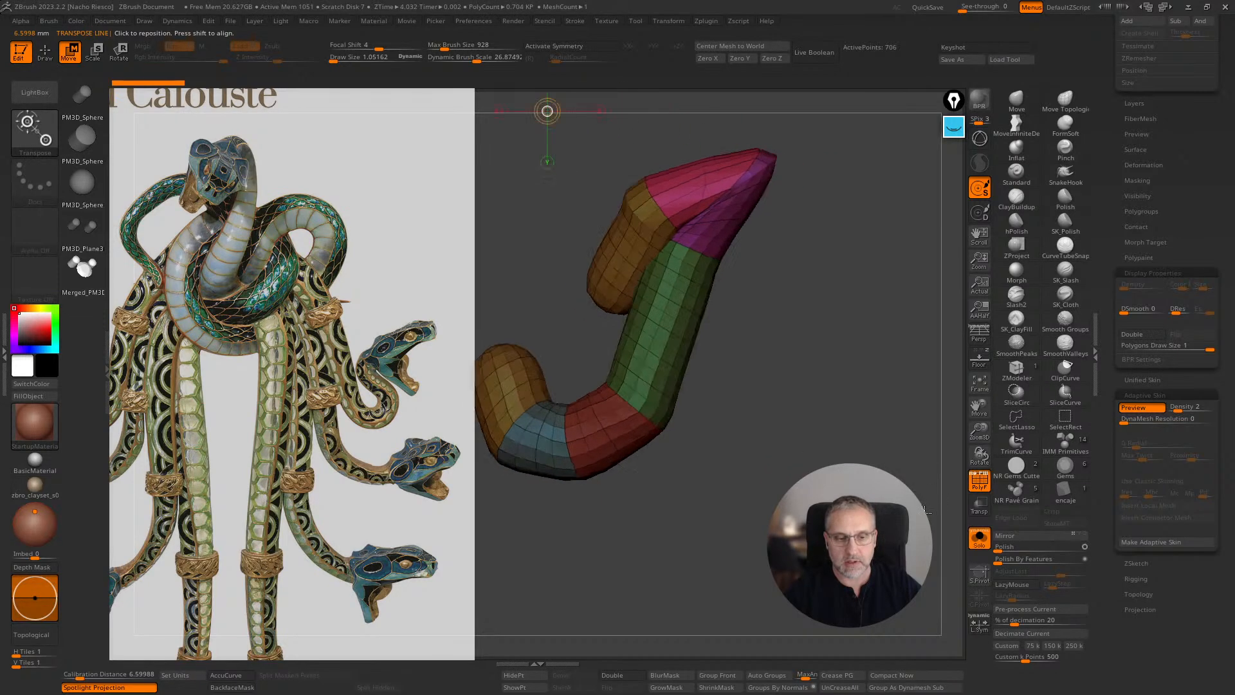
pyautogui.click(982, 484)
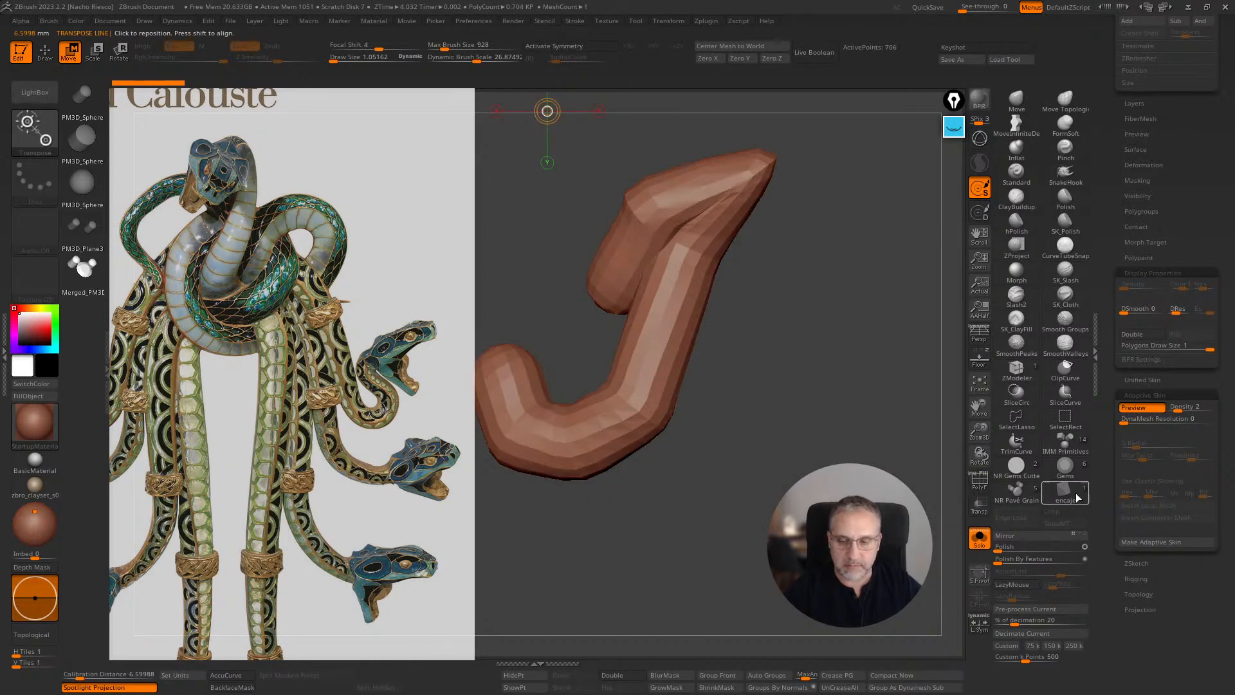
pyautogui.click(1139, 408)
pyautogui.press('q')
pyautogui.keyDown('alt'); pyautogui.moveTo(828, 418); pyautogui.dragTo(885, 446); pyautogui.keyUp('alt')
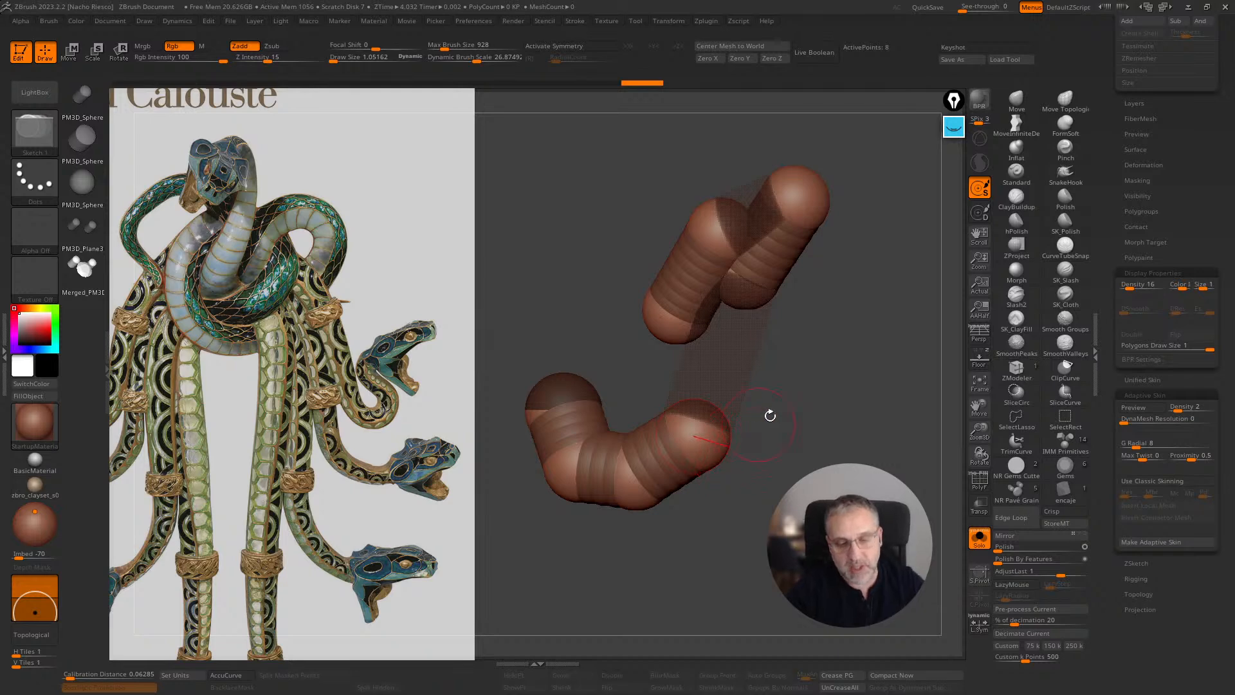
pyautogui.click(807, 193)
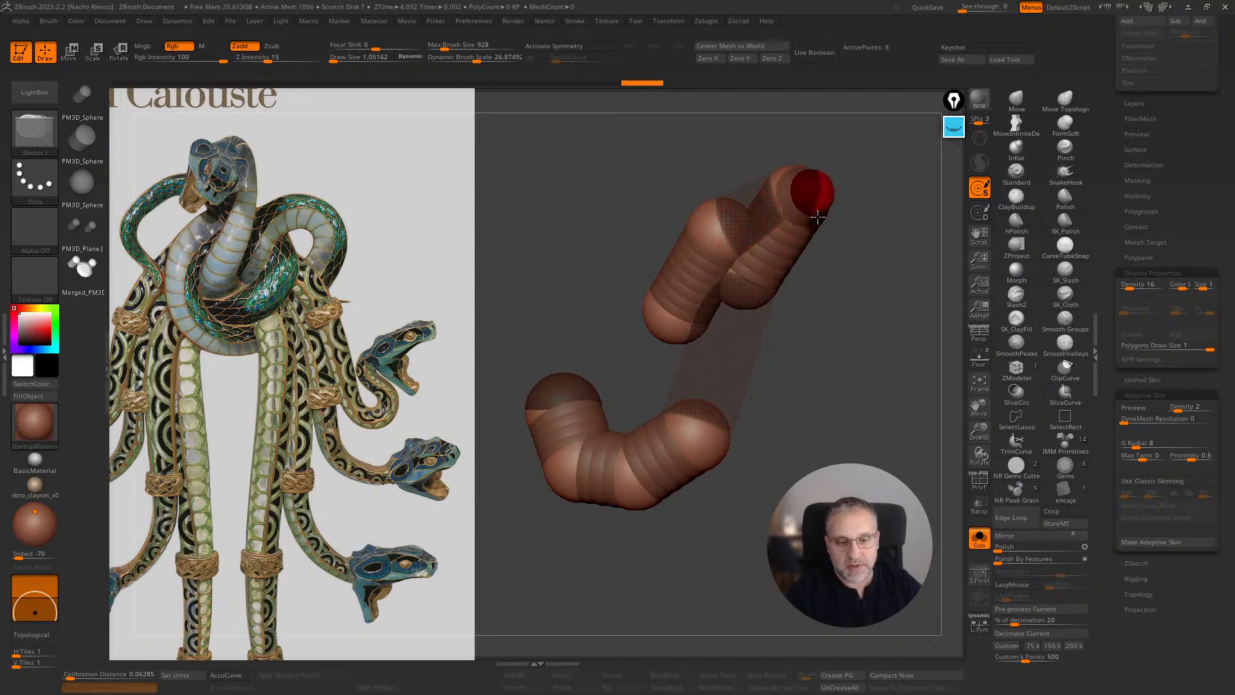
pyautogui.hotkey('ctrl', 'z')
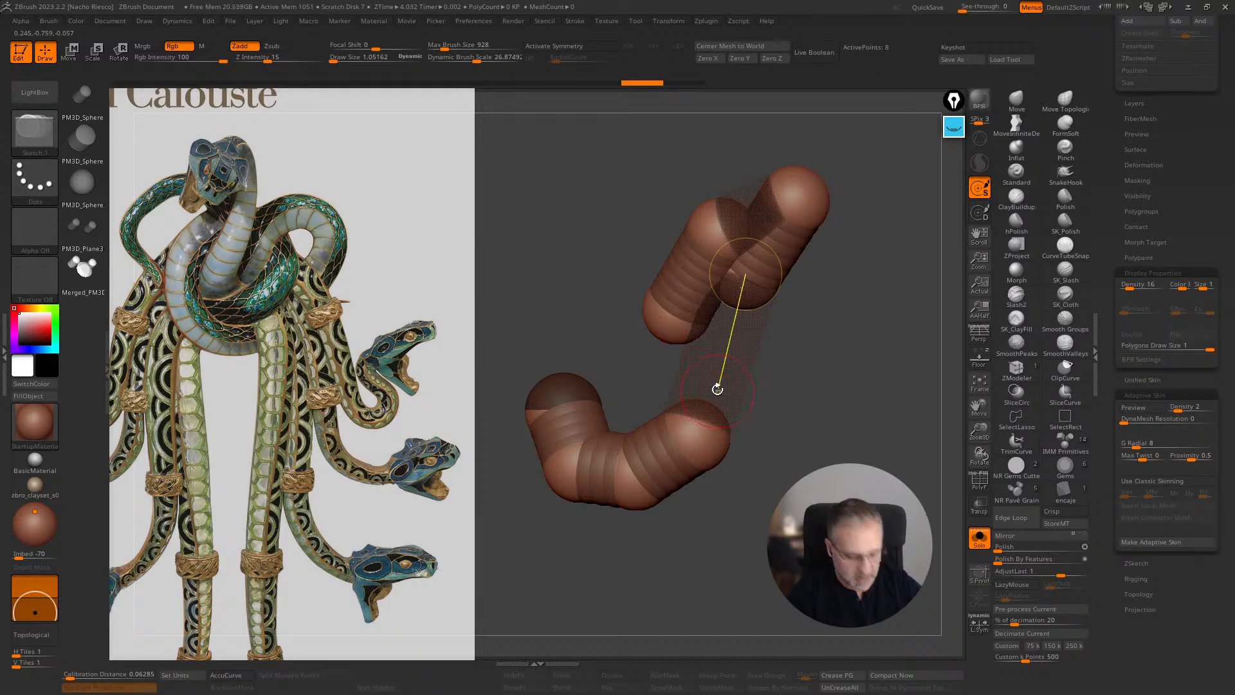
# - Move the copy's ZSpheres apart so the folded upper links form an open loop
pyautogui.press('w')
pyautogui.moveTo(695, 438); pyautogui.dragTo(717, 458)
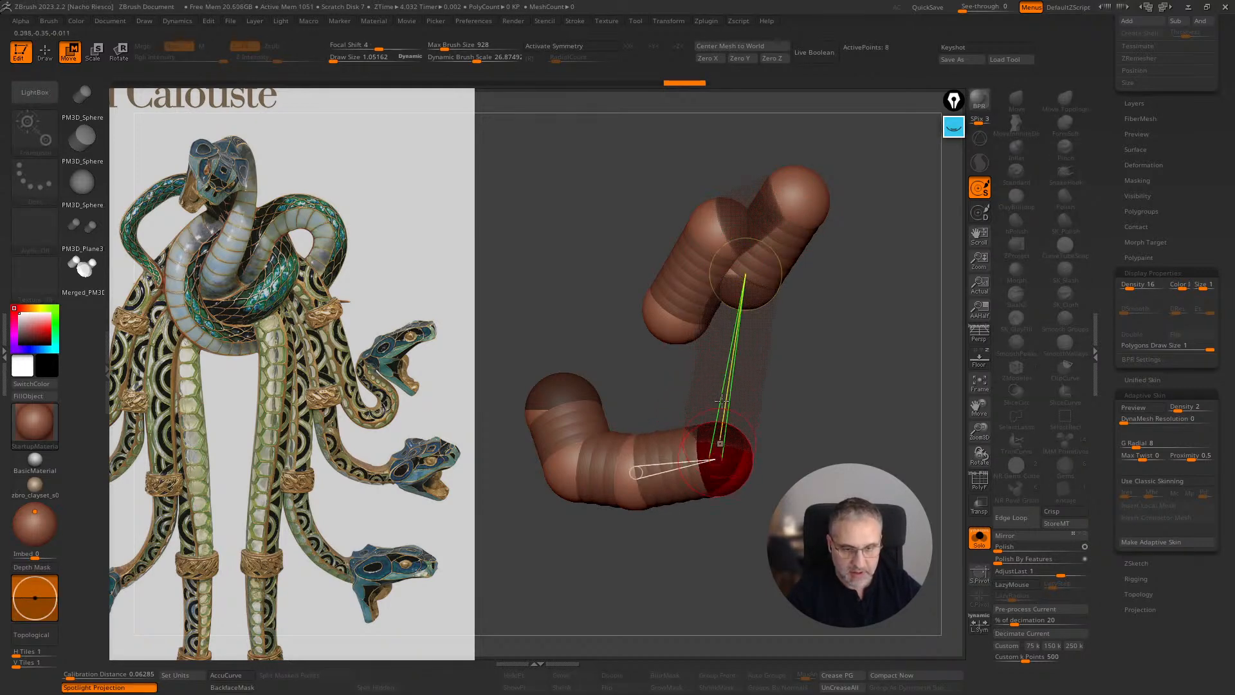
pyautogui.moveTo(796, 192); pyautogui.dragTo(814, 262)
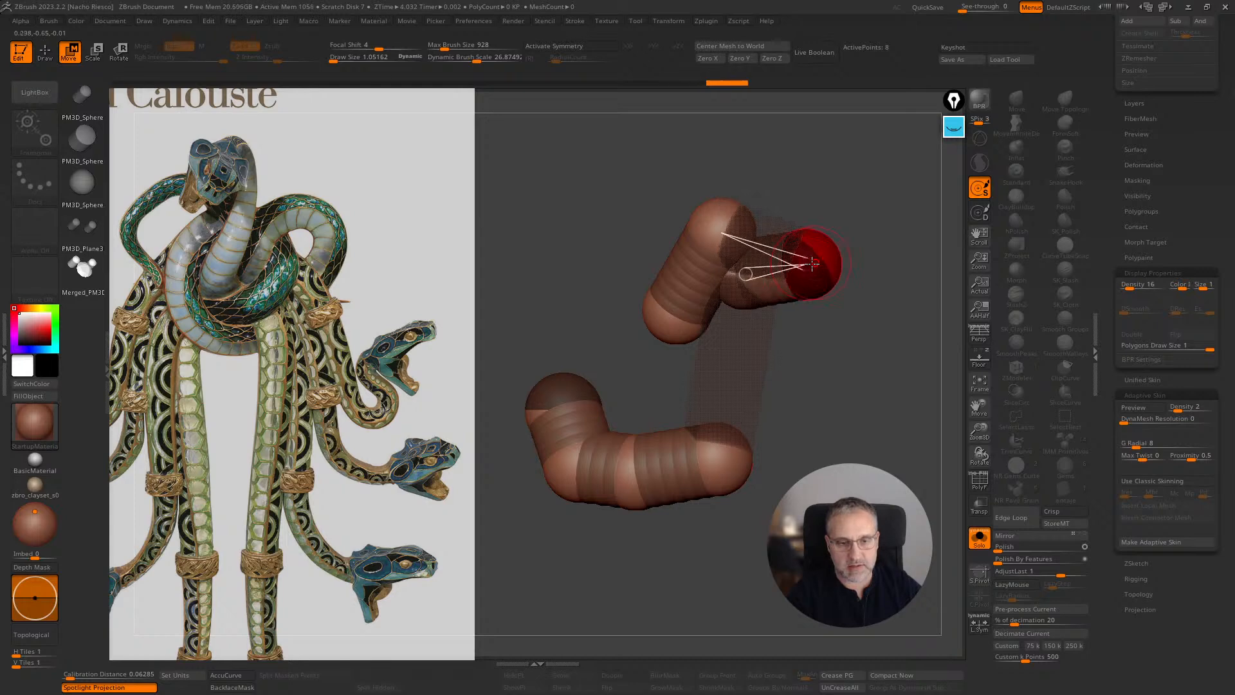
pyautogui.hotkey('ctrl', 'z')
pyautogui.moveTo(740, 294)
pyautogui.mouseDown()
pyautogui.moveTo(780, 309)
pyautogui.moveTo(754, 300)
pyautogui.mouseUp()
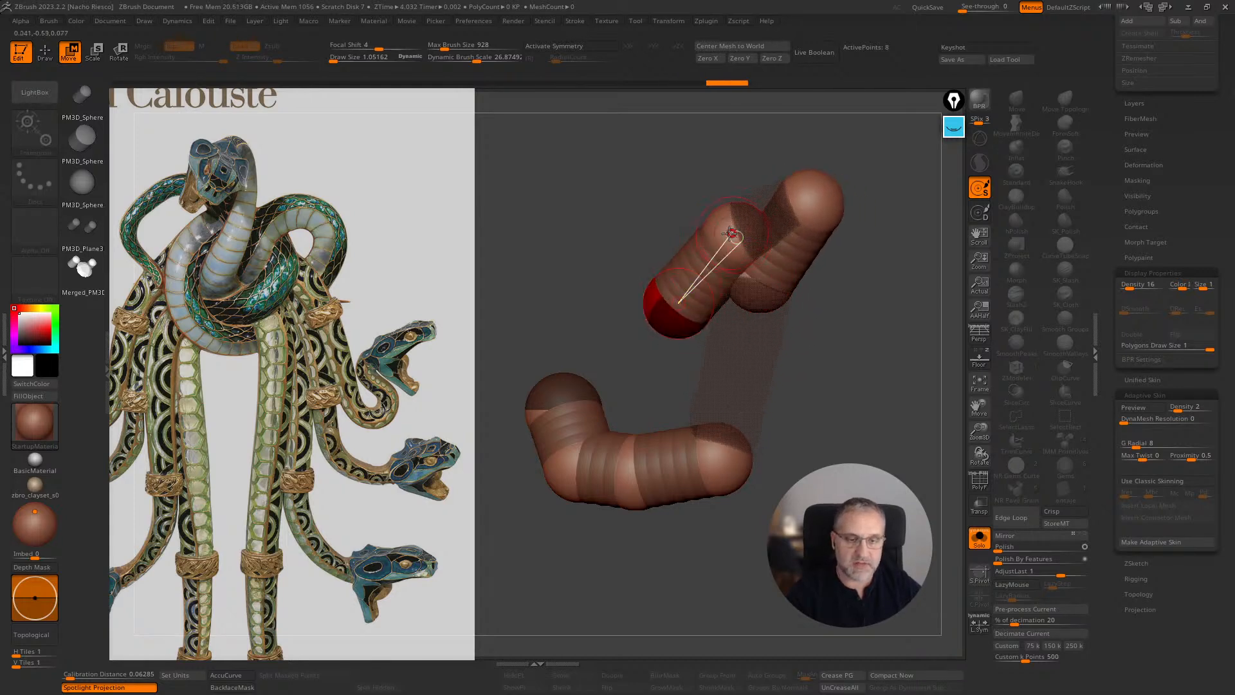
pyautogui.moveTo(731, 234); pyautogui.dragTo(695, 211)
pyautogui.moveTo(781, 281); pyautogui.dragTo(827, 308)
pyautogui.moveTo(811, 205); pyautogui.dragTo(820, 200)
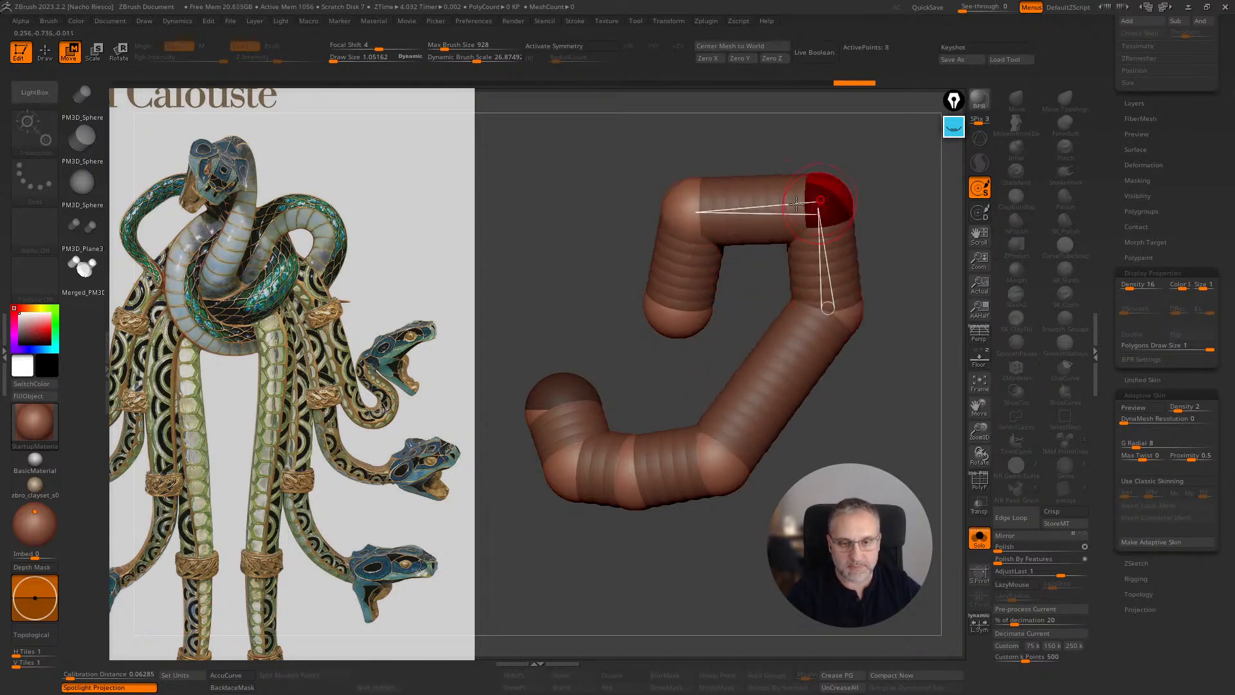
# - Show the reference image and move the elbow and lower ZSpheres outward along the snake loop's outer curve
pyautogui.moveTo(934, 499); pyautogui.dragTo(940, 412)
pyautogui.click(978, 360)
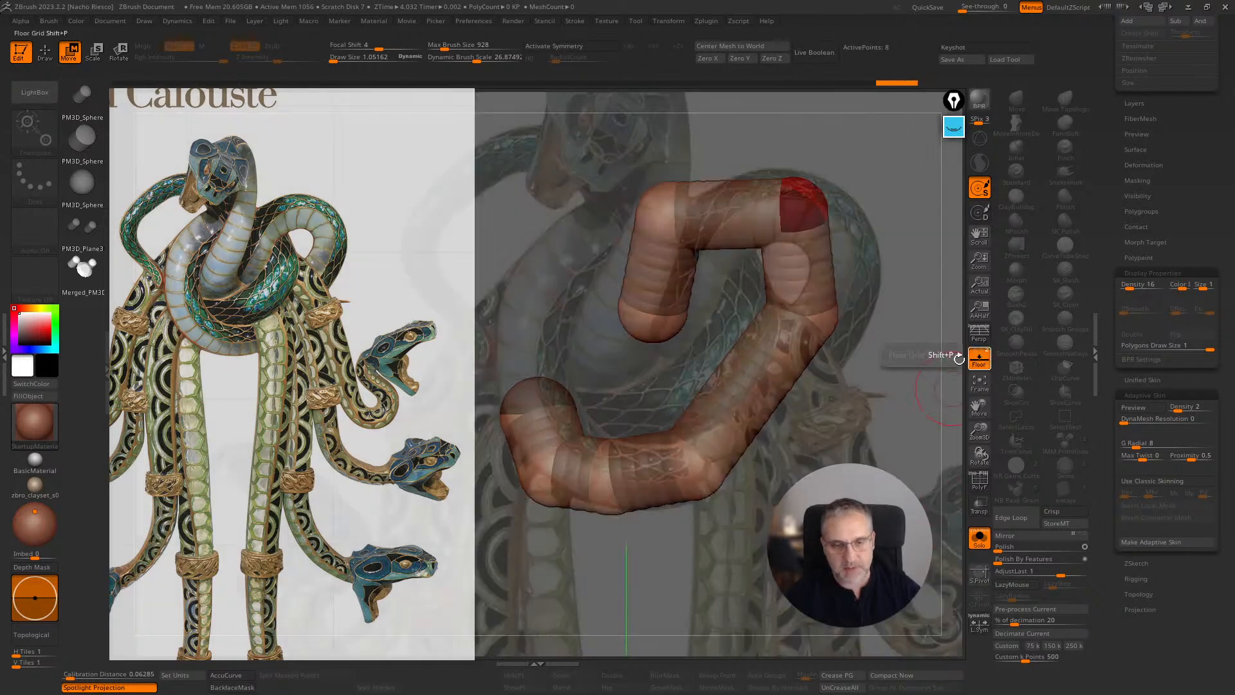
pyautogui.moveTo(803, 204); pyautogui.dragTo(873, 303)
pyautogui.moveTo(710, 479); pyautogui.dragTo(814, 390)
pyautogui.moveTo(623, 488); pyautogui.dragTo(772, 454)
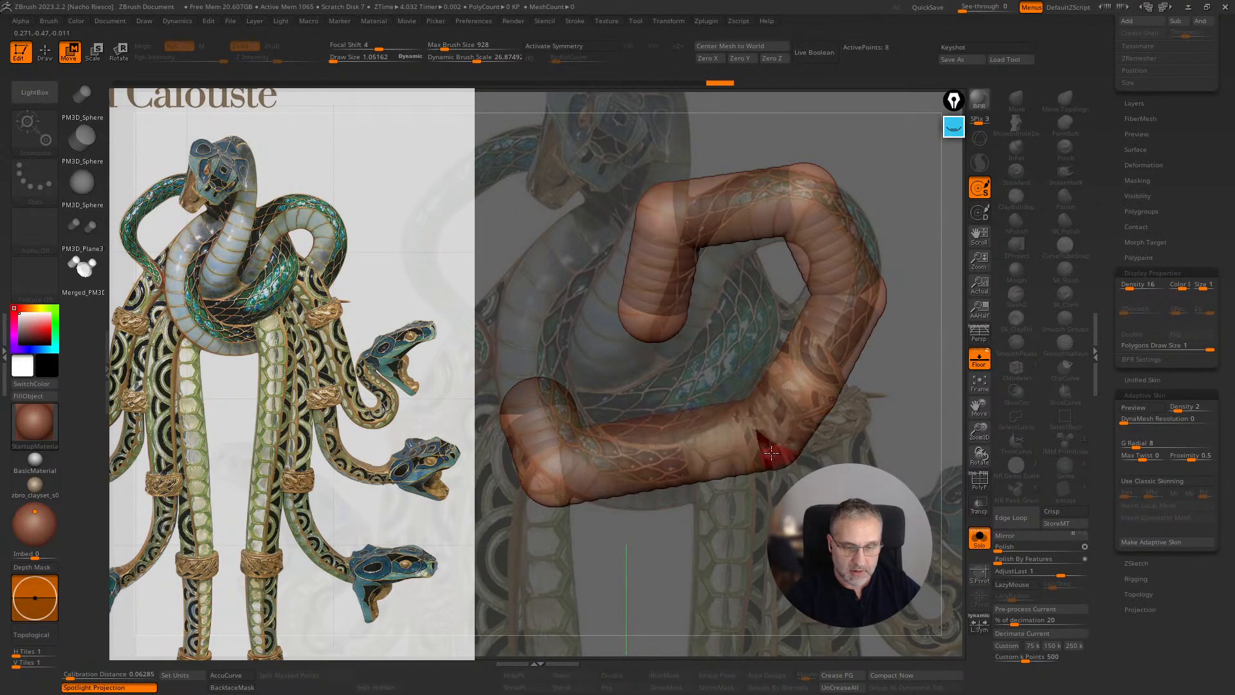
# - Delete two ZSpheres from the lower stretch of the copied chain
pyautogui.press('q')
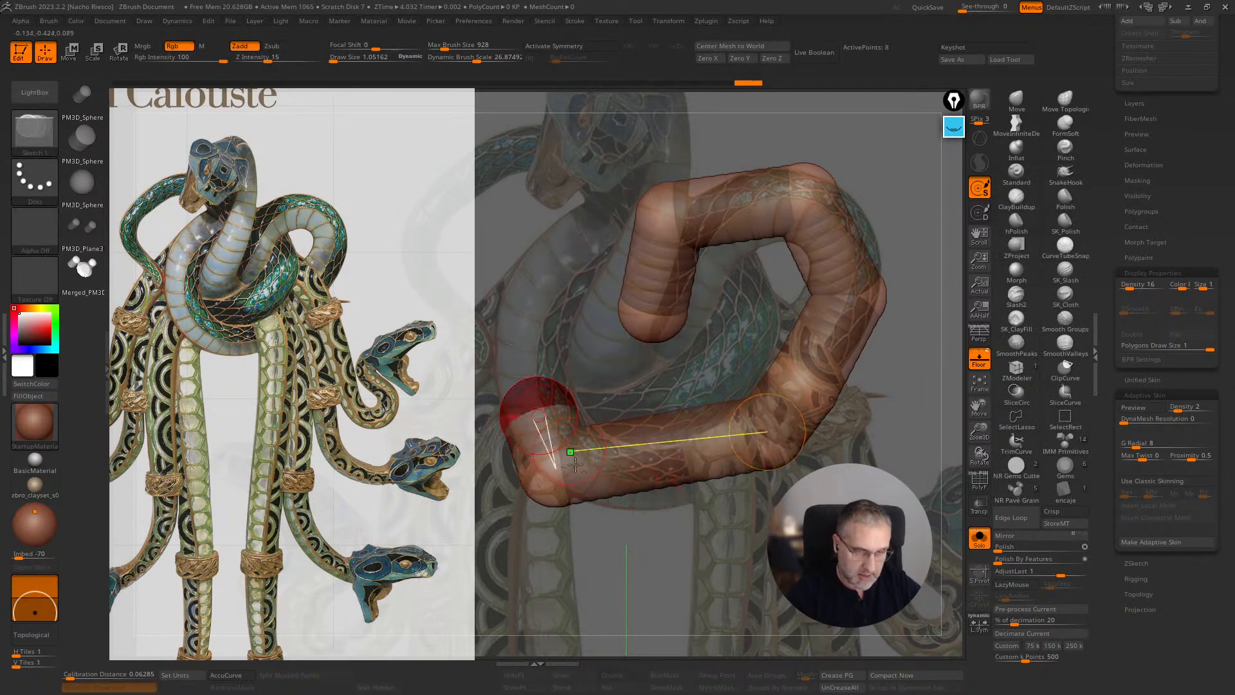
pyautogui.keyDown('alt'); pyautogui.click(572, 455); pyautogui.keyUp('alt')
pyautogui.keyDown('alt'); pyautogui.click(770, 455); pyautogui.keyUp('alt')
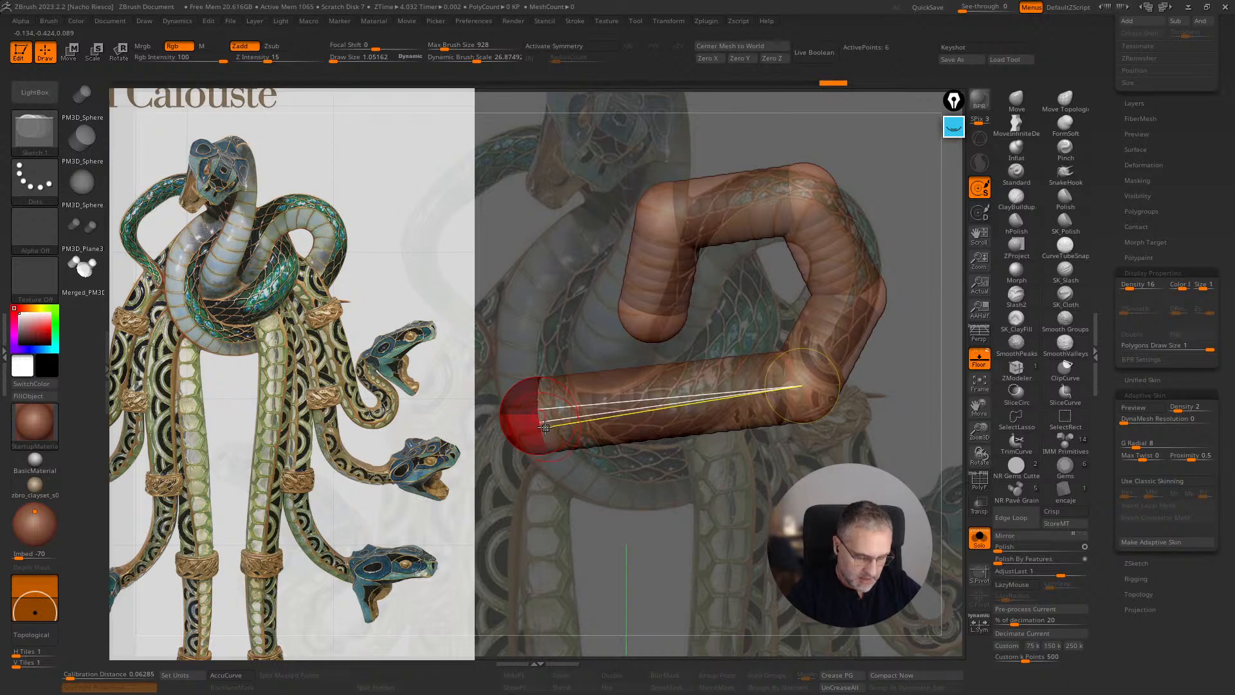
# - Pull the chain's lower end in beneath the loop and reposition the outer ZSpheres to match the reference snake
pyautogui.press('w')
pyautogui.moveTo(553, 429)
pyautogui.mouseDown()
pyautogui.moveTo(703, 482)
pyautogui.moveTo(695, 464)
pyautogui.moveTo(653, 455)
pyautogui.mouseUp()
pyautogui.moveTo(818, 385); pyautogui.dragTo(805, 336)
pyautogui.moveTo(655, 454); pyautogui.dragTo(714, 402)
pyautogui.moveTo(798, 336); pyautogui.dragTo(812, 352)
pyautogui.moveTo(865, 297); pyautogui.dragTo(858, 289)
pyautogui.moveTo(809, 197); pyautogui.dragTo(842, 216)
# - Insert a ZSphere in the chain's upper link and raise it to round the top of the loop
pyautogui.press('q')
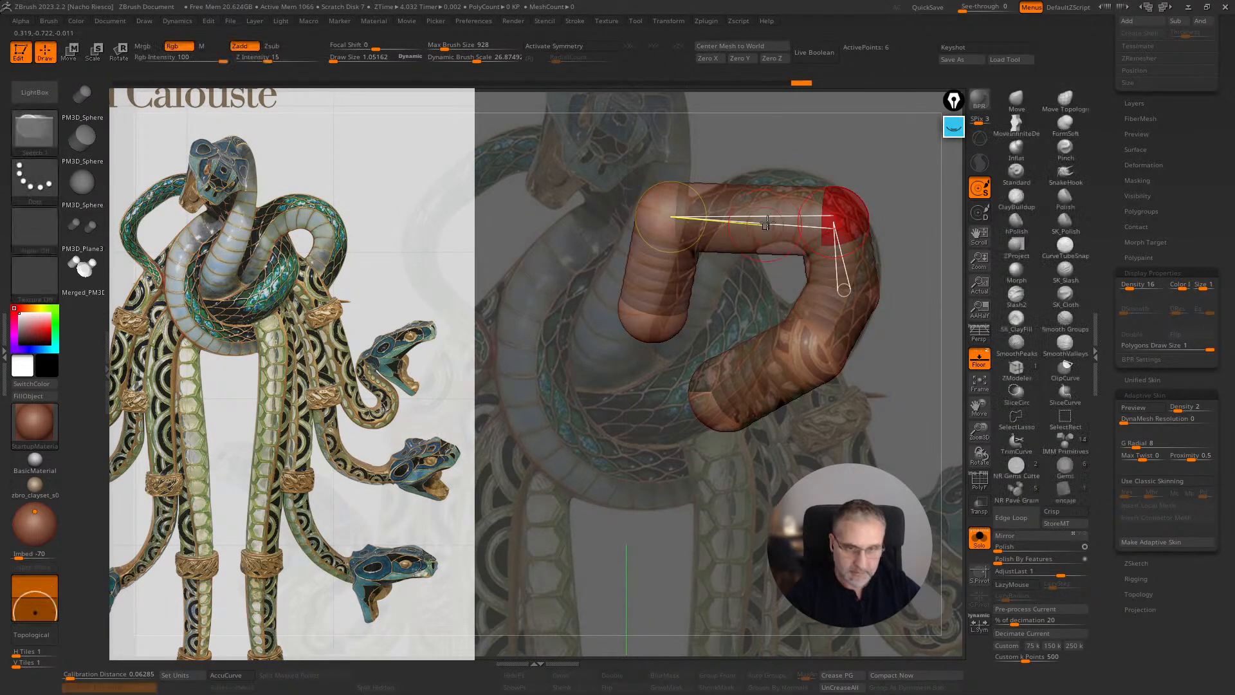
pyautogui.click(767, 223)
pyautogui.press('w')
pyautogui.moveTo(764, 224); pyautogui.dragTo(807, 198)
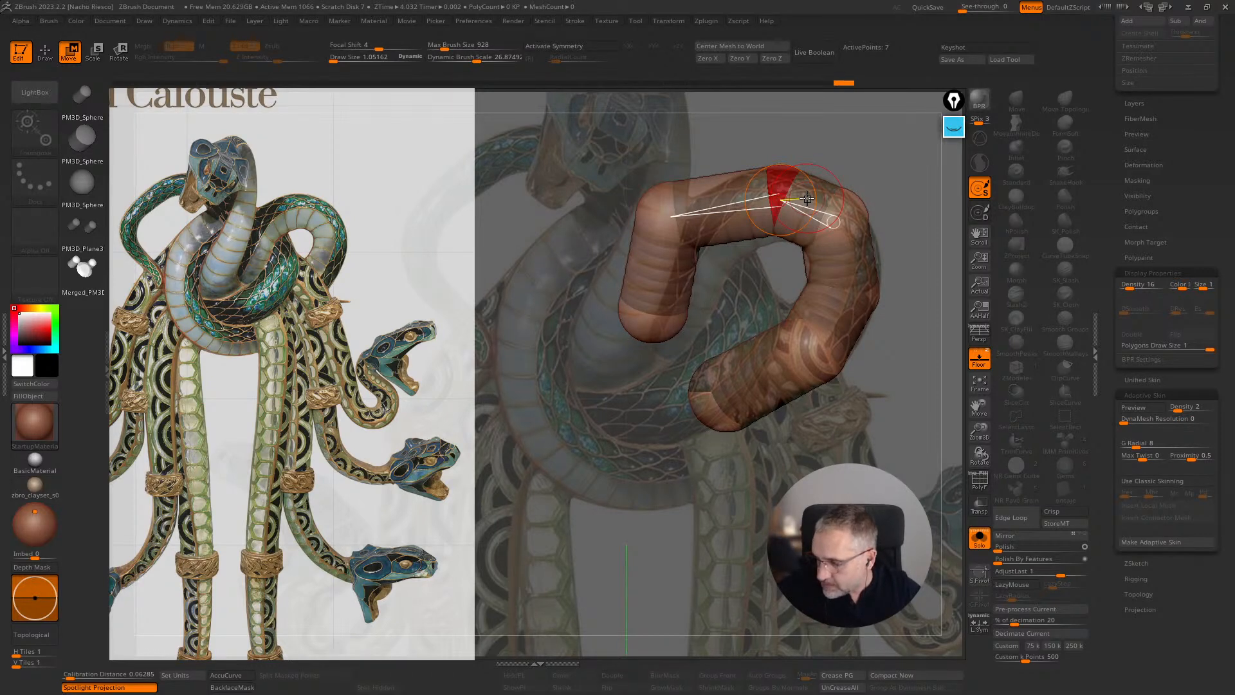
# - Refine the loop's inner end and upper ZSpheres against the reference, and show all the bodies from the side
pyautogui.moveTo(673, 216); pyautogui.dragTo(724, 239)
pyautogui.moveTo(654, 324); pyautogui.dragTo(675, 351)
pyautogui.moveTo(723, 240); pyautogui.dragTo(713, 221)
pyautogui.moveTo(781, 198); pyautogui.dragTo(776, 201)
pyautogui.moveTo(851, 216); pyautogui.dragTo(847, 213)
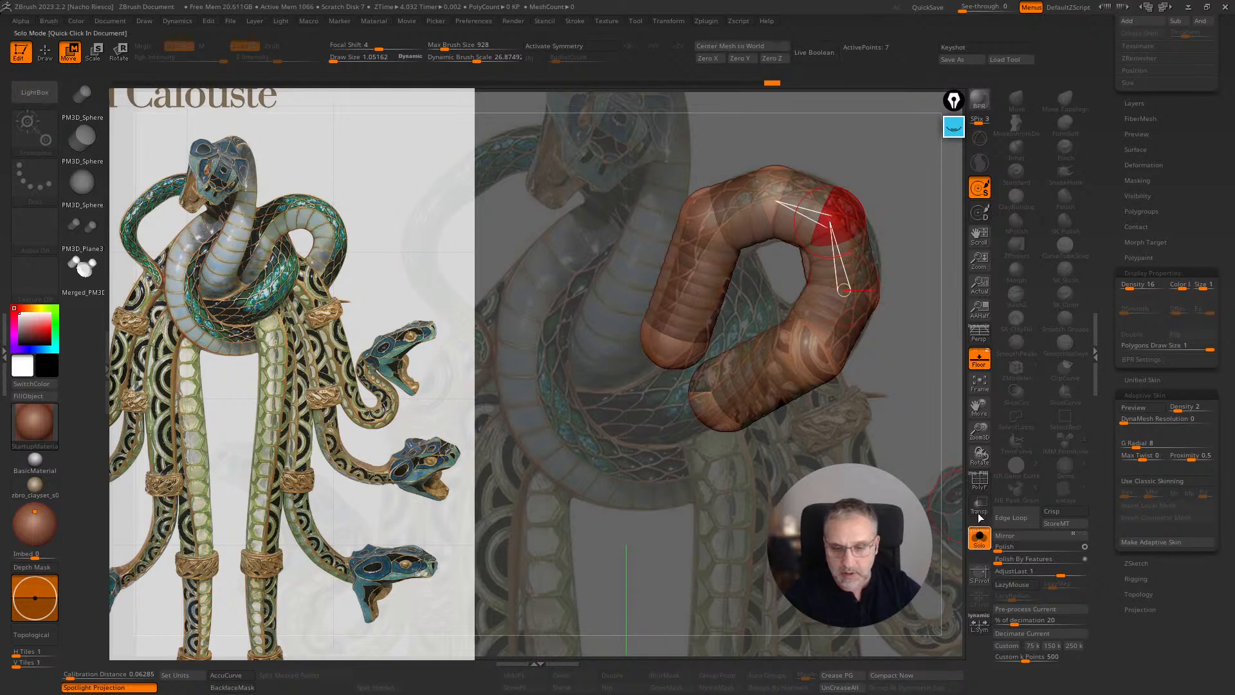
pyautogui.click(979, 537)
pyautogui.moveTo(913, 429)
pyautogui.mouseDown()
pyautogui.moveTo(918, 441)
pyautogui.moveTo(867, 377)
pyautogui.moveTo(892, 378)
pyautogui.mouseUp()
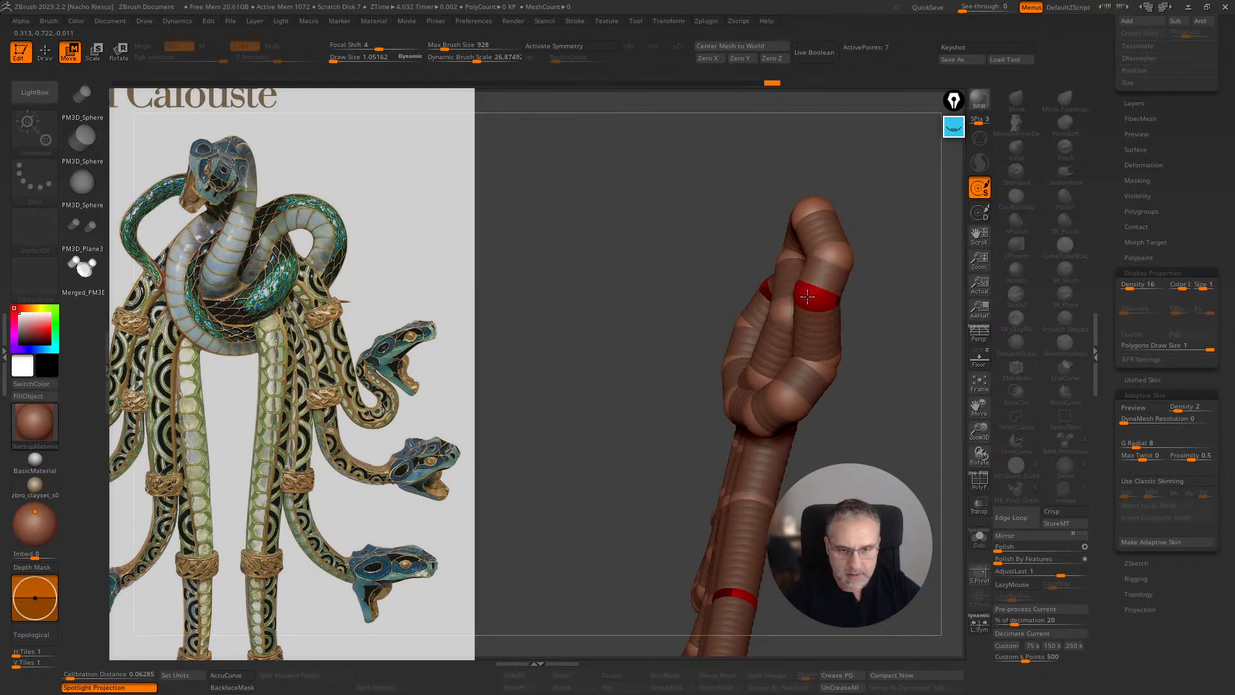
# - Shift the loop chain's upper and outer ZSpheres in depth so the loop sits against the neighbouring snake bodies
pyautogui.moveTo(869, 259); pyautogui.dragTo(880, 464)
pyautogui.moveTo(775, 187); pyautogui.dragTo(785, 193)
pyautogui.moveTo(752, 334); pyautogui.dragTo(801, 356)
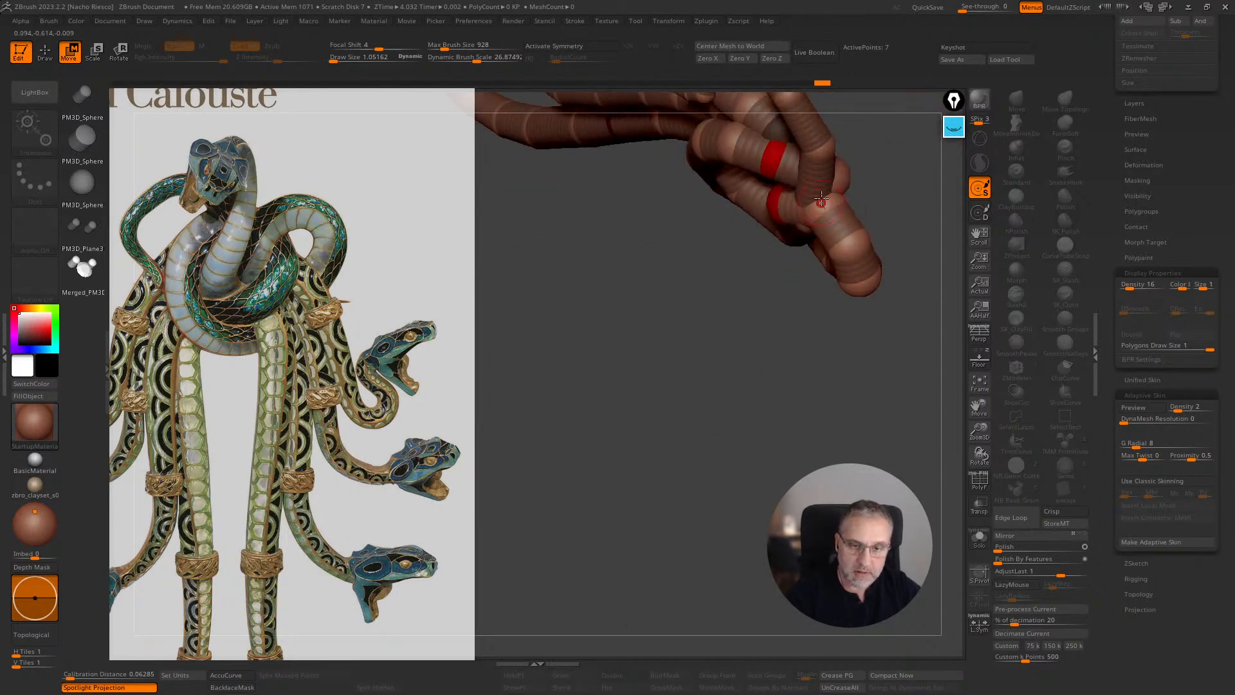
pyautogui.moveTo(905, 189); pyautogui.dragTo(936, 99)
pyautogui.moveTo(768, 171); pyautogui.dragTo(771, 176)
pyautogui.moveTo(881, 283); pyautogui.dragTo(792, 359)
pyautogui.moveTo(722, 260); pyautogui.dragTo(715, 249)
pyautogui.moveTo(862, 443); pyautogui.dragTo(926, 406)
pyautogui.moveTo(847, 352); pyautogui.dragTo(802, 376)
# - Fine-tune the loop's bend and inner-end ZSpheres so the chain threads between the crossing bodies of the knot
pyautogui.moveTo(766, 172); pyautogui.dragTo(781, 166)
pyautogui.moveTo(906, 169); pyautogui.dragTo(914, 236)
pyautogui.moveTo(914, 106); pyautogui.dragTo(912, 146)
pyautogui.moveTo(812, 156); pyautogui.dragTo(810, 147)
pyautogui.moveTo(898, 130); pyautogui.dragTo(896, 260)
pyautogui.moveTo(811, 155); pyautogui.dragTo(816, 180)
pyautogui.moveTo(896, 328); pyautogui.dragTo(851, 536)
pyautogui.moveTo(817, 331); pyautogui.dragTo(778, 318)
pyautogui.moveTo(903, 342); pyautogui.dragTo(941, 283)
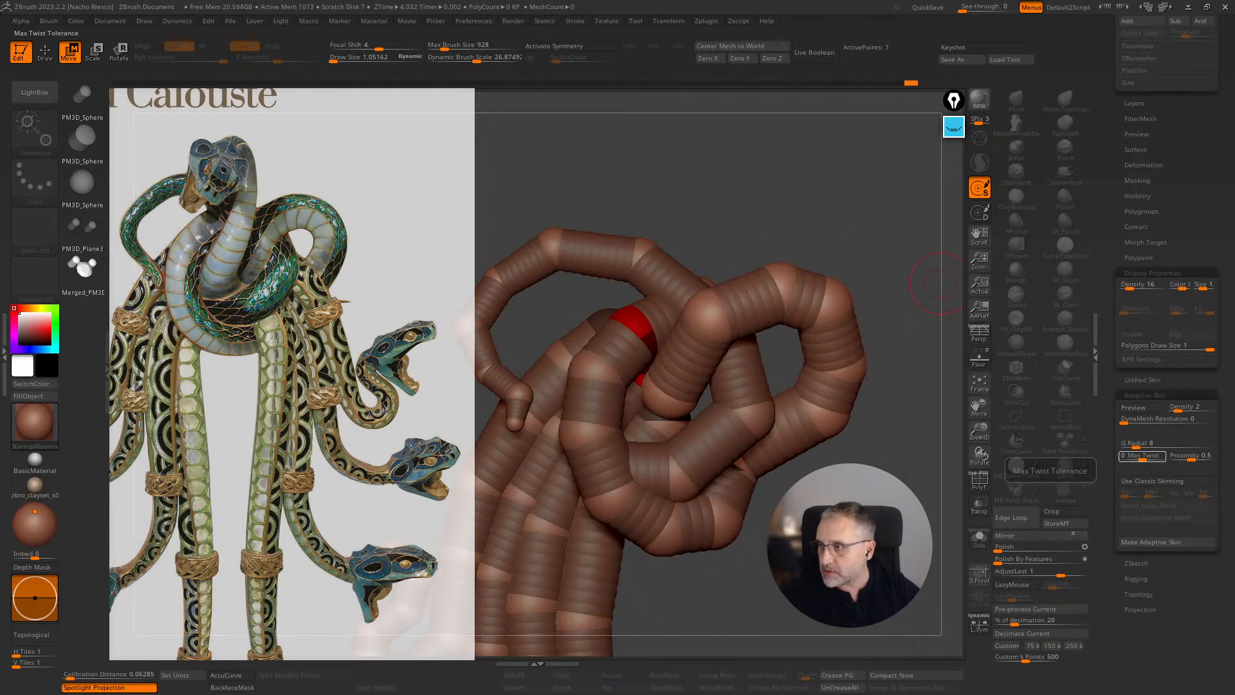
# - Bring up the reference image board, zoom in on the angled photo of the snake knot, and set the board to Always On Top
pyautogui.moveTo(1234, 461); pyautogui.dragTo(251, 464, button='right')
pyautogui.scroll(-5, 314, 438)
pyautogui.scroll(10, 315, 440)
pyautogui.scroll(-3, 322, 472)
pyautogui.scroll(8, 321, 399)
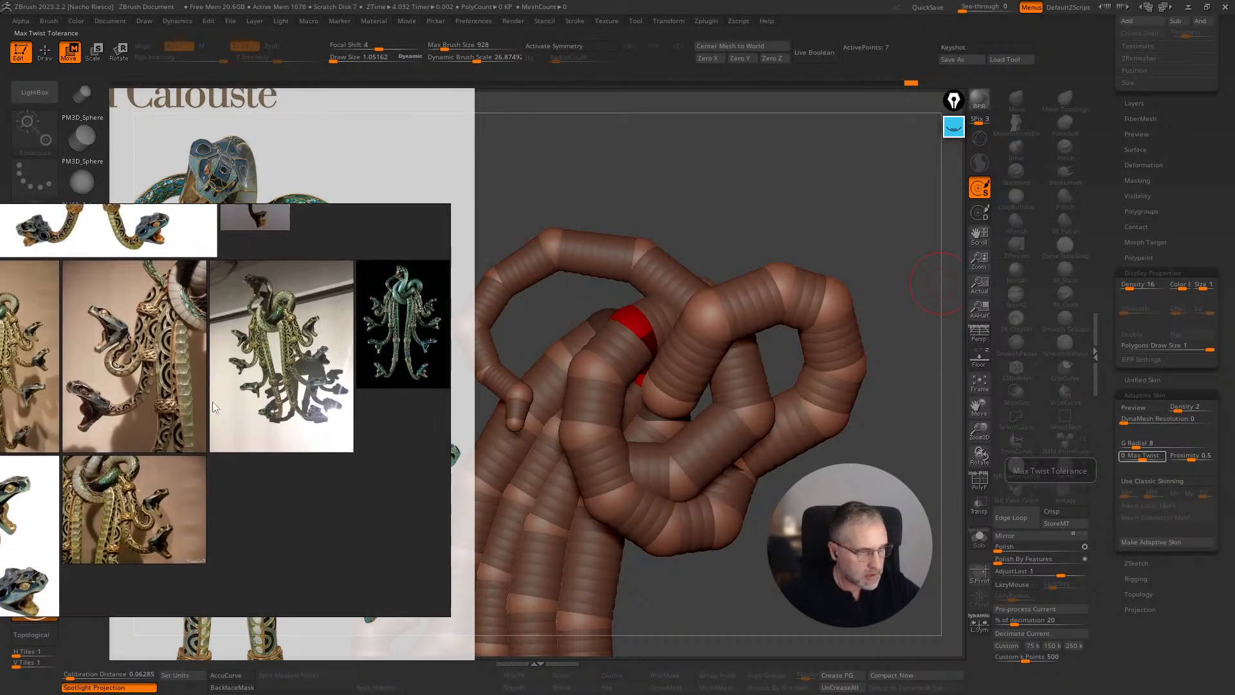
pyautogui.scroll(-3, 226, 412)
pyautogui.scroll(8, 270, 438)
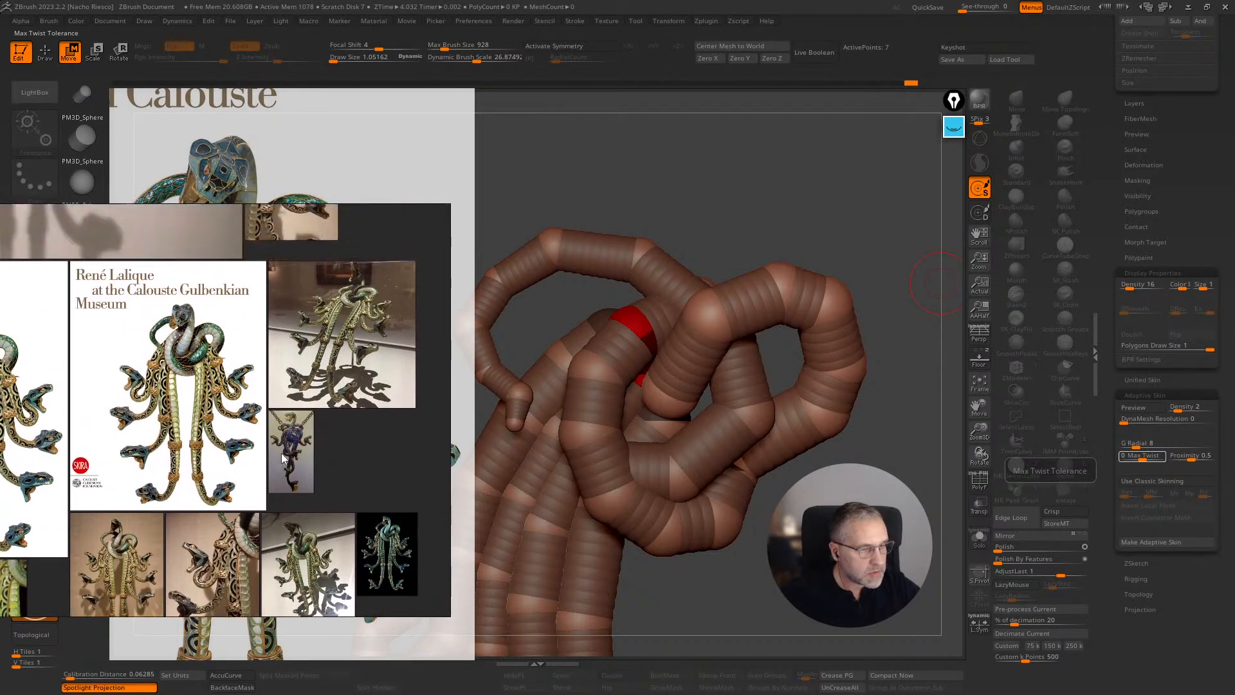
pyautogui.scroll(10, 351, 332)
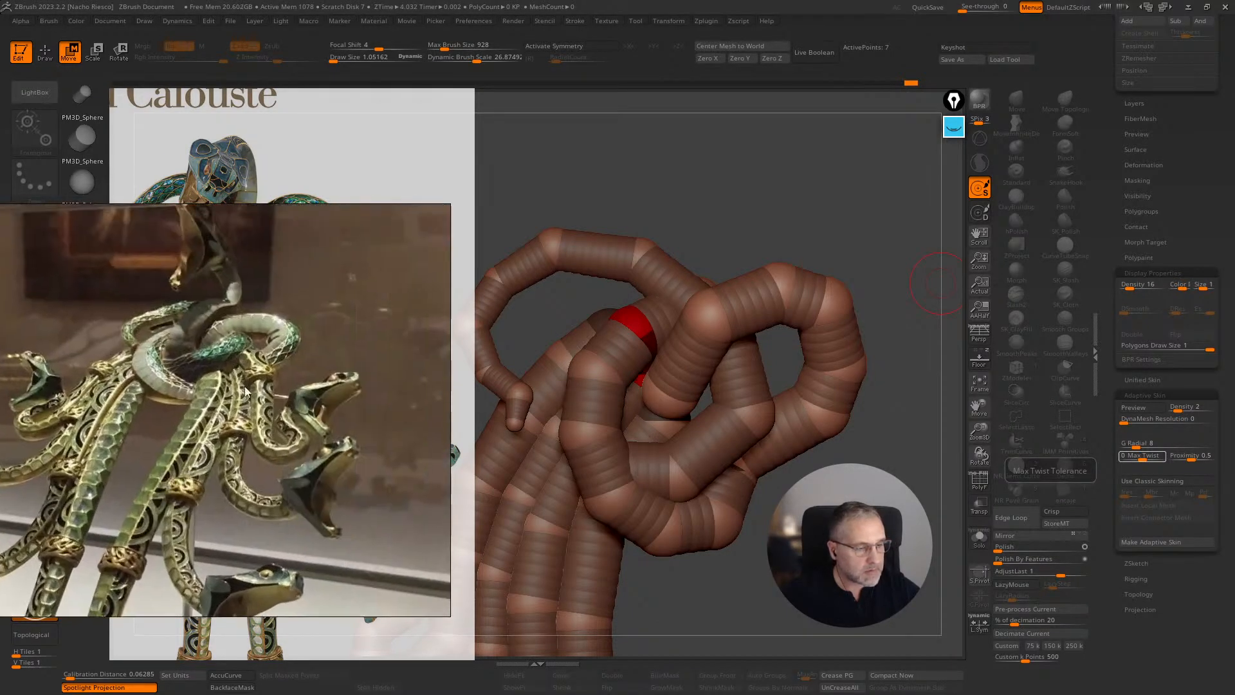
pyautogui.moveTo(256, 360); pyautogui.dragTo(229, 394, button='middle')
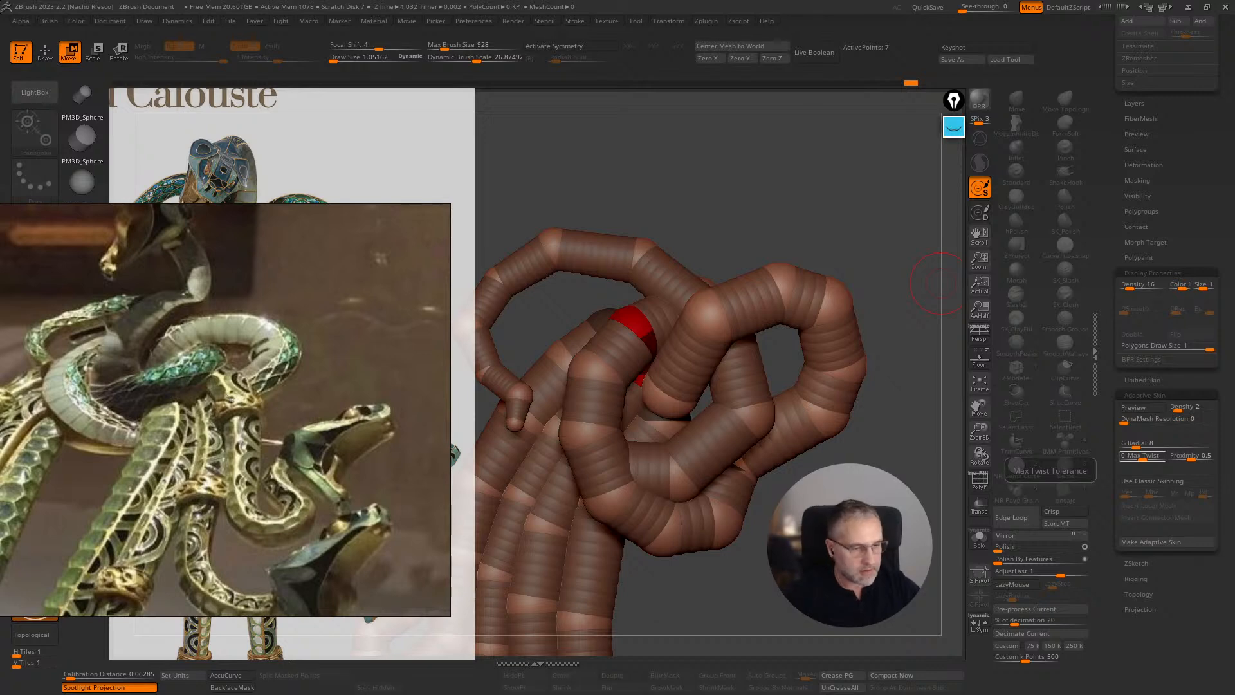
pyautogui.rightClick(259, 433)
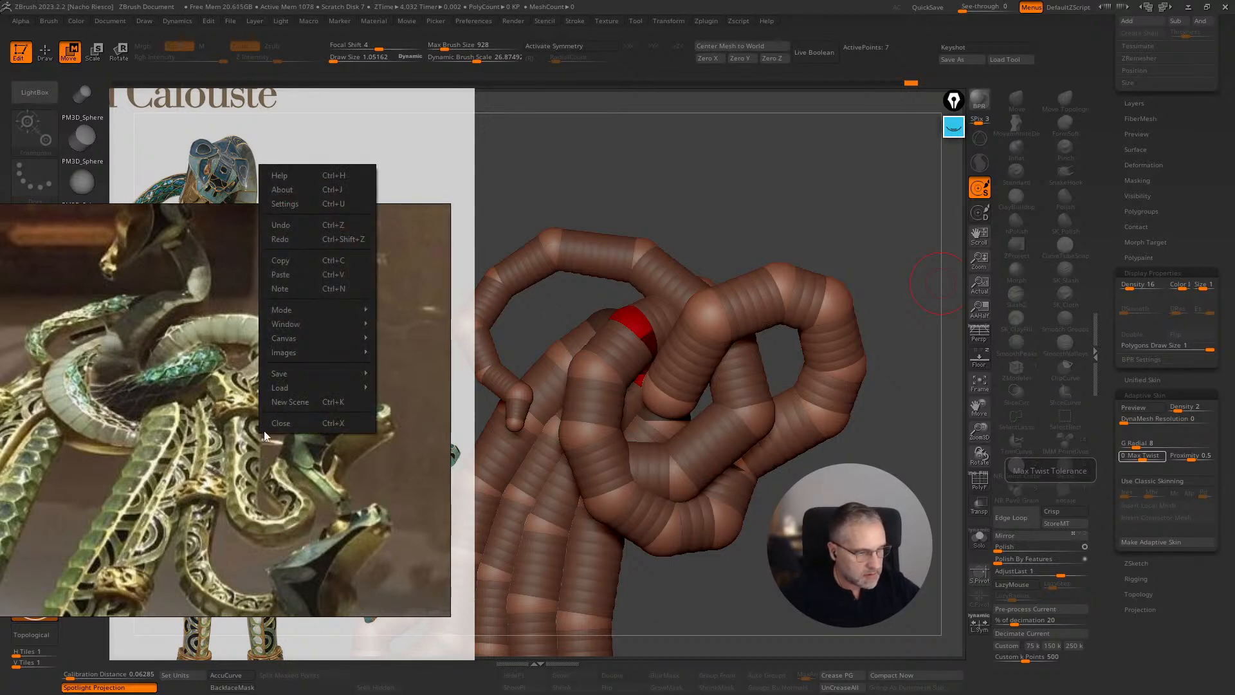
pyautogui.moveTo(310, 310)
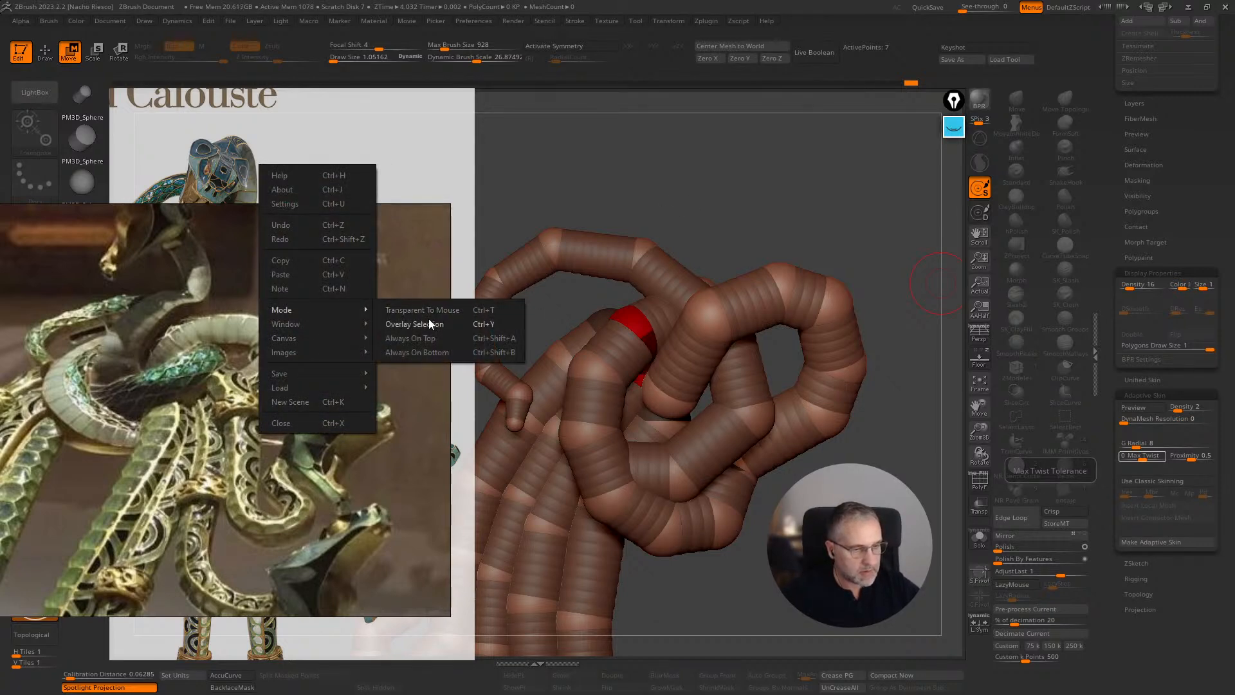
pyautogui.click(422, 338)
# - Select the chain crossing the middle of the knot and nudge the ZSphere at its bend, checking the body in isolation
pyautogui.moveTo(739, 212)
pyautogui.mouseDown()
pyautogui.moveTo(742, 495)
pyautogui.moveTo(798, 534)
pyautogui.moveTo(684, 389)
pyautogui.moveTo(669, 389)
pyautogui.mouseUp()
pyautogui.keyDown('alt'); pyautogui.click(669, 400); pyautogui.keyUp('alt')
pyautogui.moveTo(753, 362); pyautogui.dragTo(750, 356)
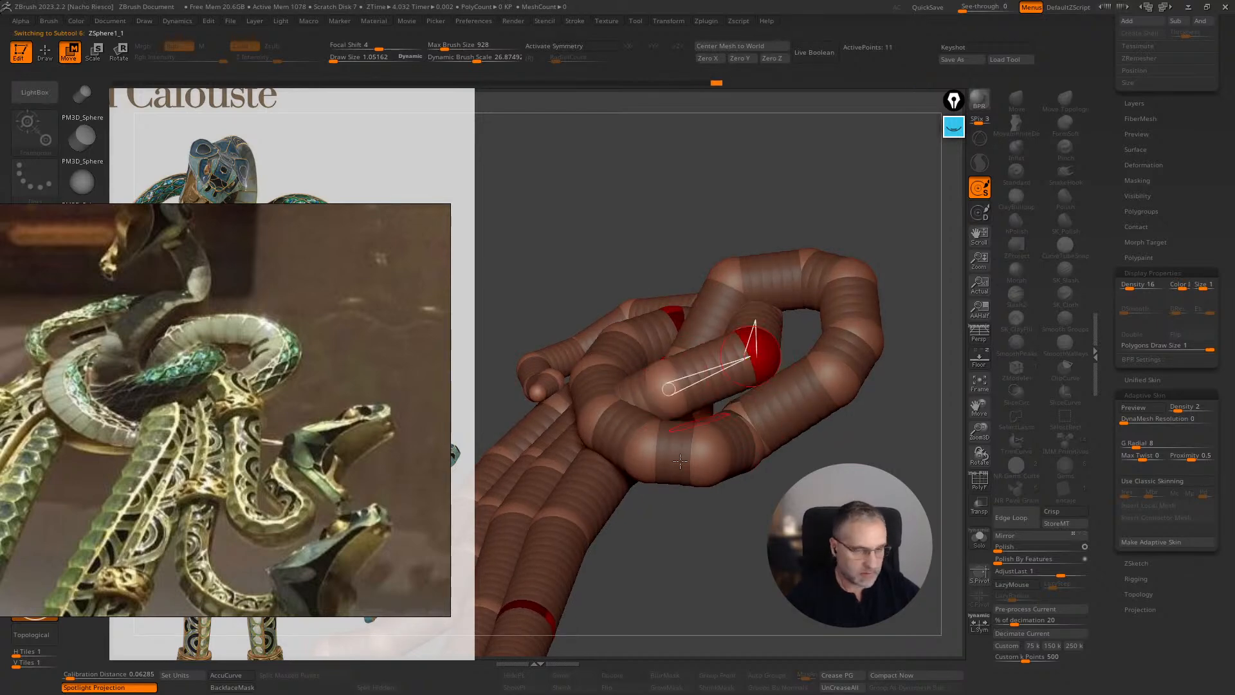
pyautogui.moveTo(697, 515); pyautogui.dragTo(708, 505)
pyautogui.click(979, 538)
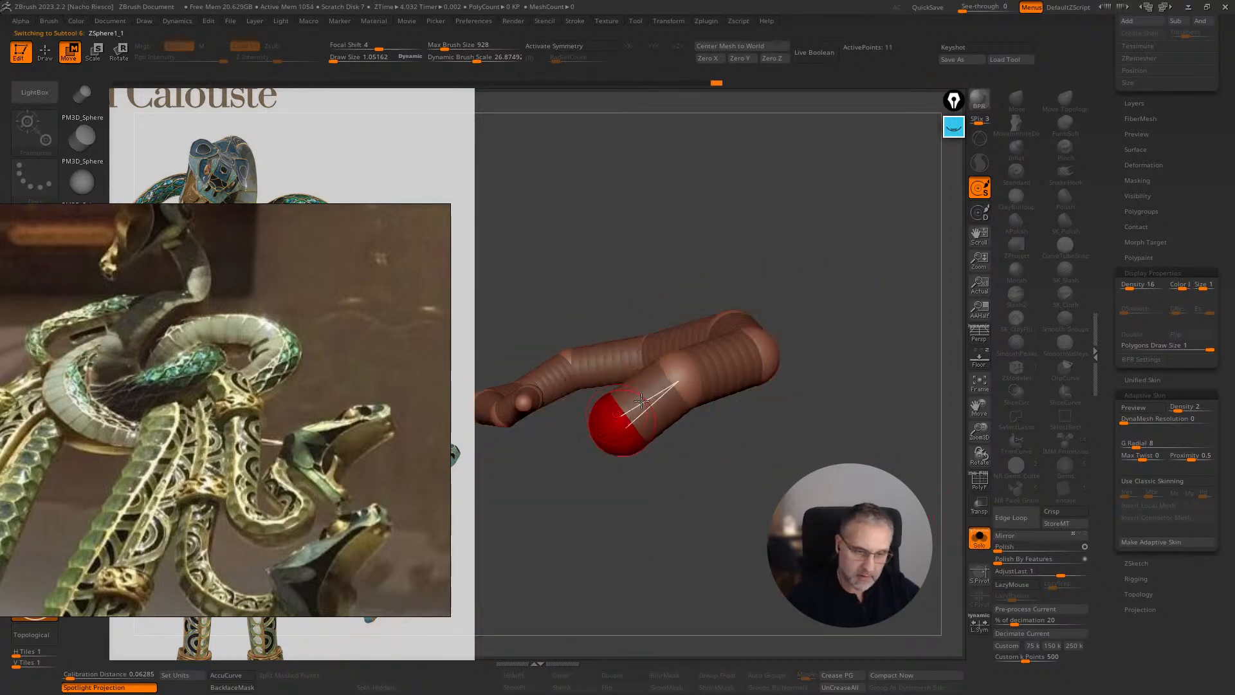
pyautogui.moveTo(698, 368); pyautogui.dragTo(766, 368, button='right')
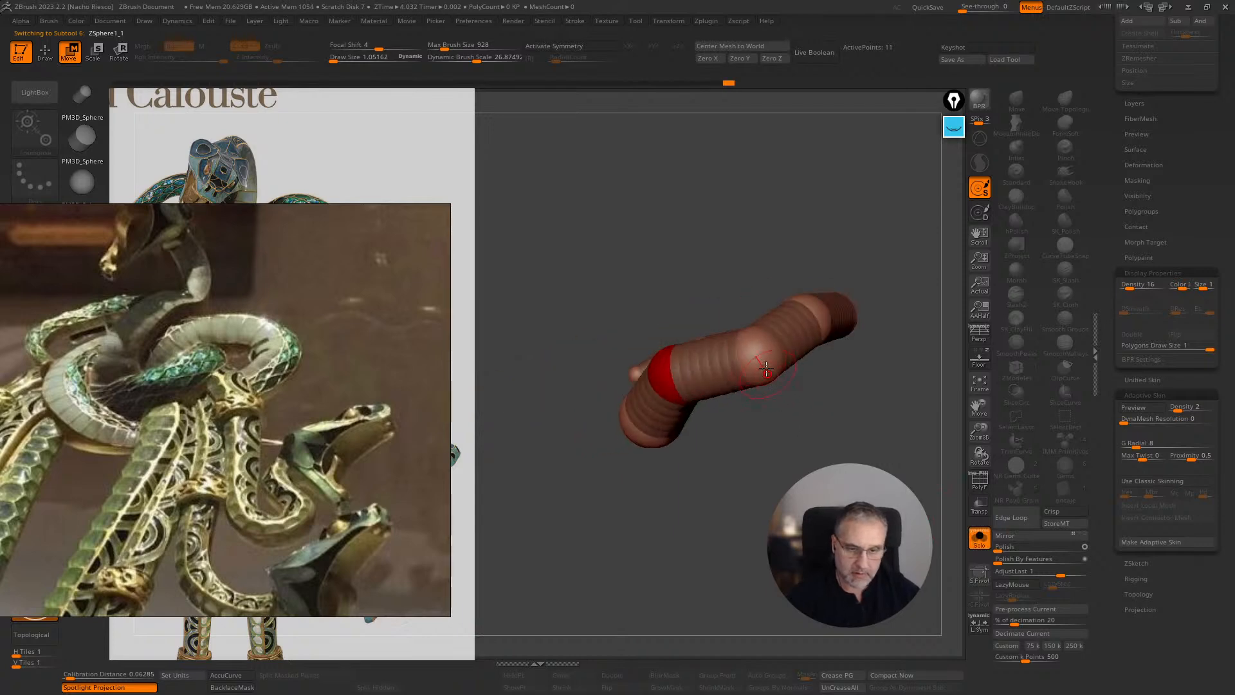
pyautogui.click(978, 537)
# - Examine all the snake bodies from the front and compare them with the brooch reference overlay
pyautogui.moveTo(697, 515)
pyautogui.mouseDown(button='right')
pyautogui.moveTo(698, 566)
pyautogui.moveTo(566, 511)
pyautogui.mouseUp(button='right')
pyautogui.moveTo(809, 437); pyautogui.dragTo(864, 450, button='right')
pyautogui.keyDown('alt'); pyautogui.moveTo(862, 501); pyautogui.dragTo(837, 461, button='right'); pyautogui.keyUp('alt')
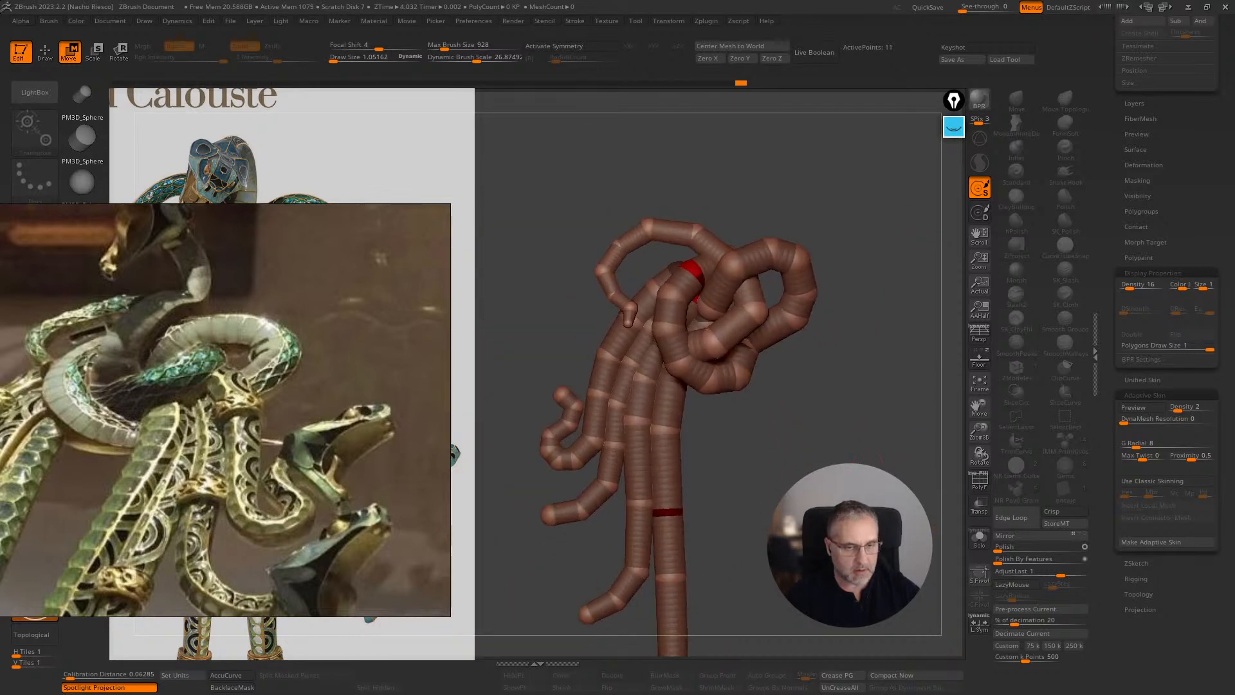
pyautogui.moveTo(856, 411)
pyautogui.mouseDown(button='right')
pyautogui.moveTo(898, 347)
pyautogui.moveTo(839, 281)
pyautogui.mouseUp(button='right')
pyautogui.click(980, 360)
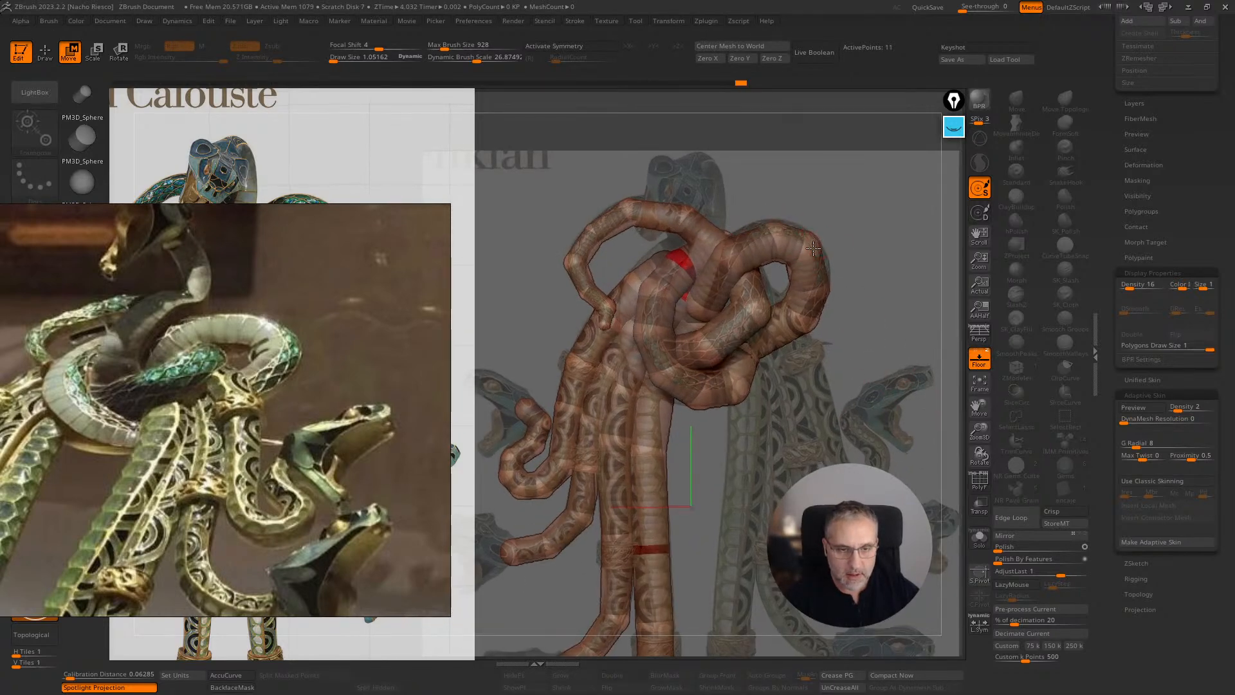
pyautogui.moveTo(958, 359); pyautogui.dragTo(956, 353, button='right')
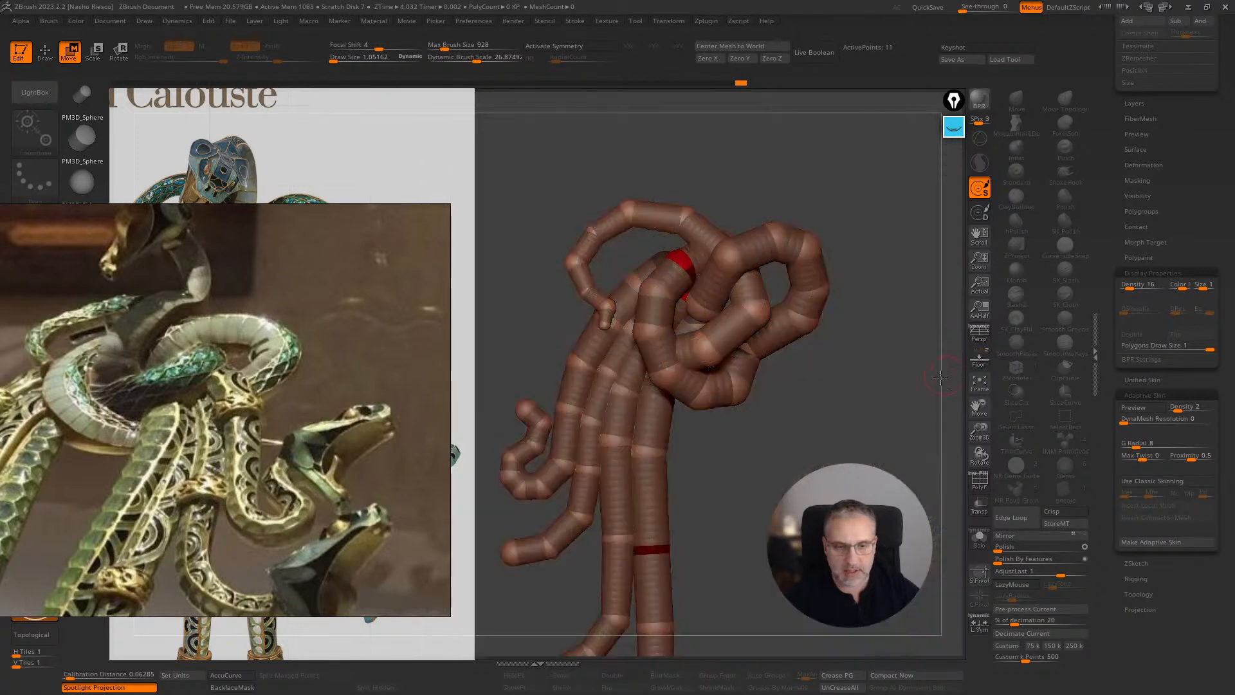
pyautogui.click(978, 358)
pyautogui.keyDown('alt'); pyautogui.moveTo(916, 369); pyautogui.dragTo(988, 346, button='right'); pyautogui.keyUp('alt')
# - Duplicate the ZSphere1_3 loop subtool
pyautogui.moveTo(1108, 249); pyautogui.dragTo(1106, 335)
pyautogui.scroll(10, 1109, 335)
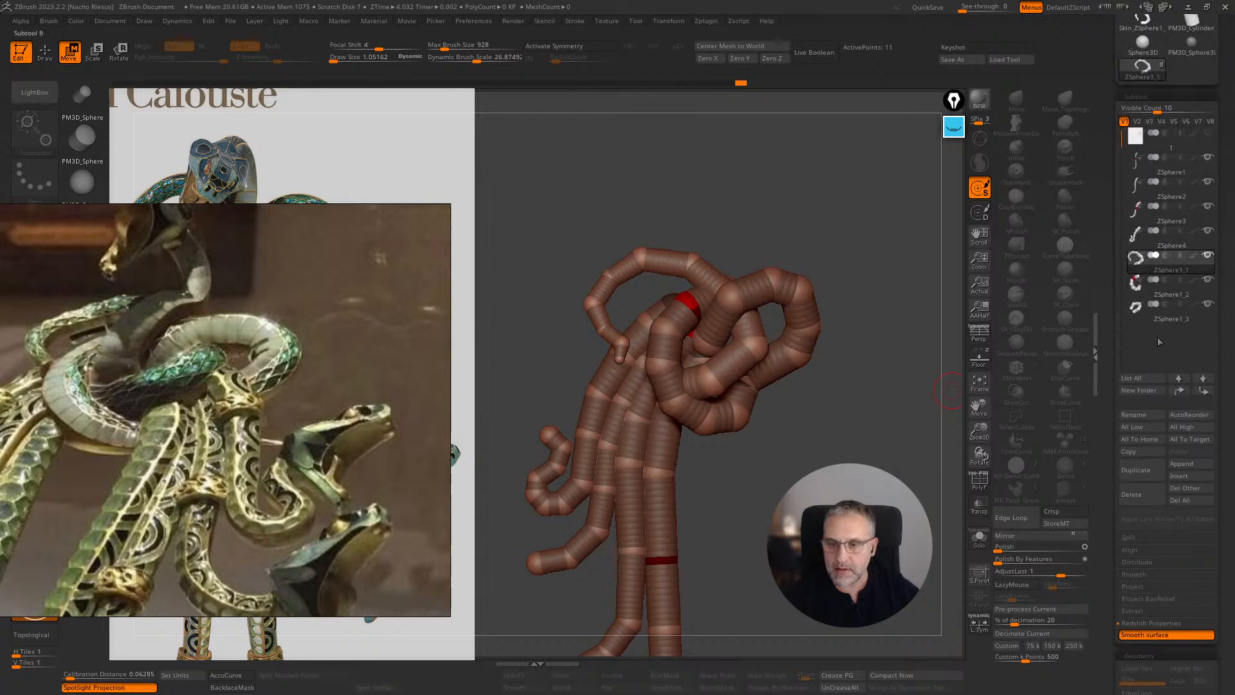
pyautogui.click(1171, 317)
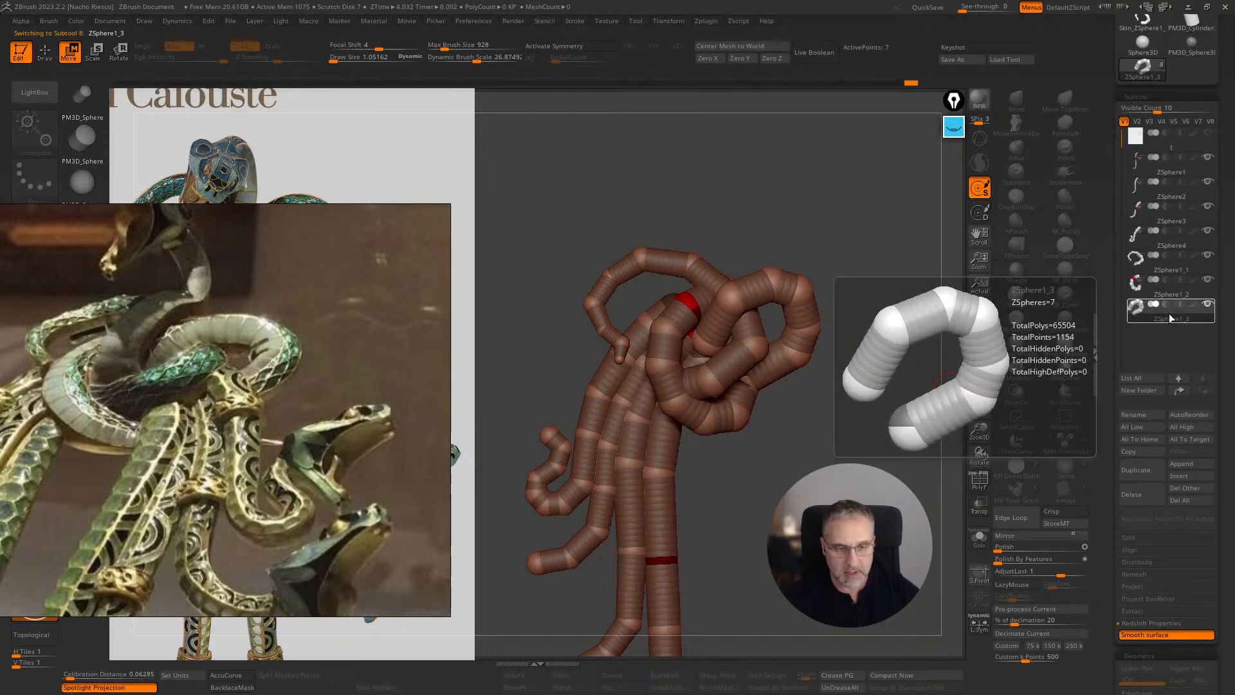
pyautogui.click(1143, 467)
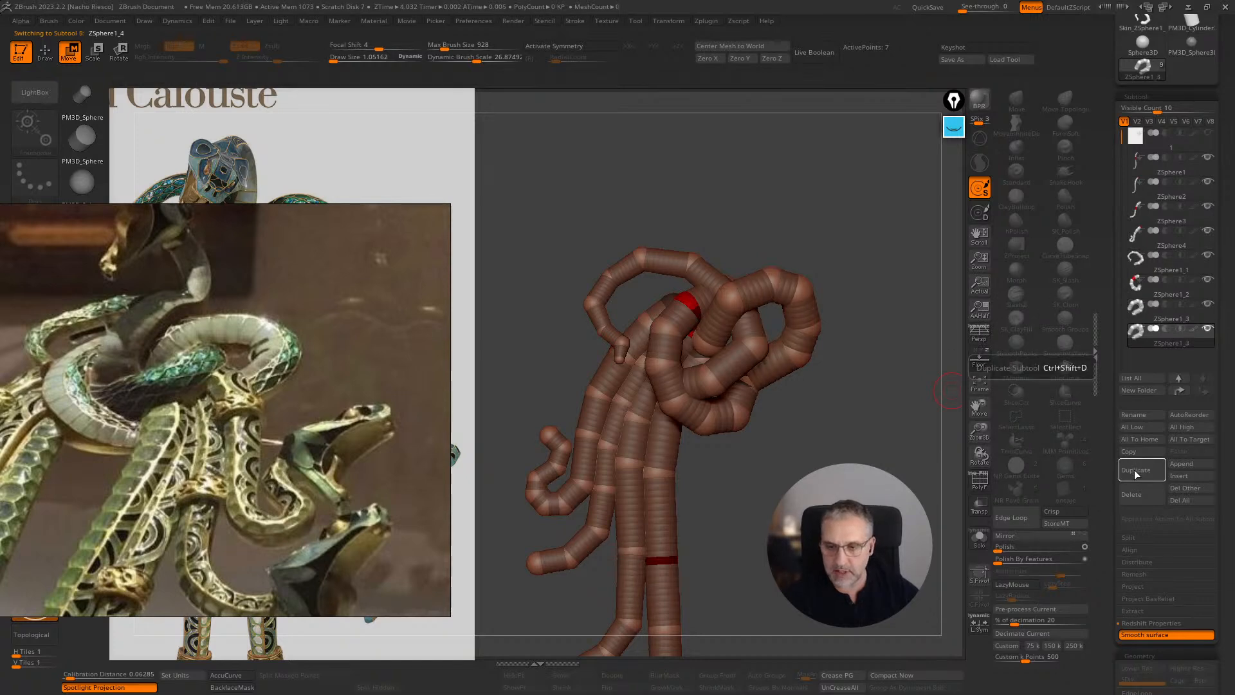
# - Isolate the duplicated loop and delete four ZSpheres from its upper end, keeping a short three-sphere chain
pyautogui.click(979, 537)
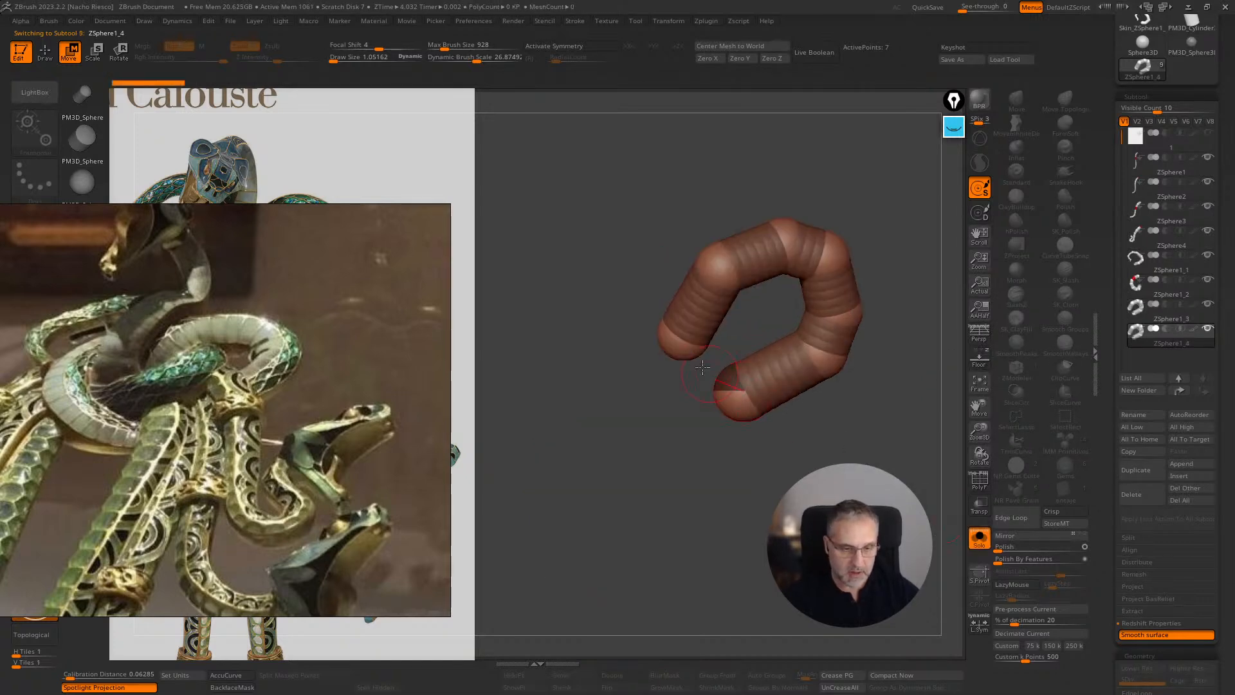
pyautogui.press('q')
pyautogui.keyDown('alt'); pyautogui.click(685, 348); pyautogui.keyUp('alt')
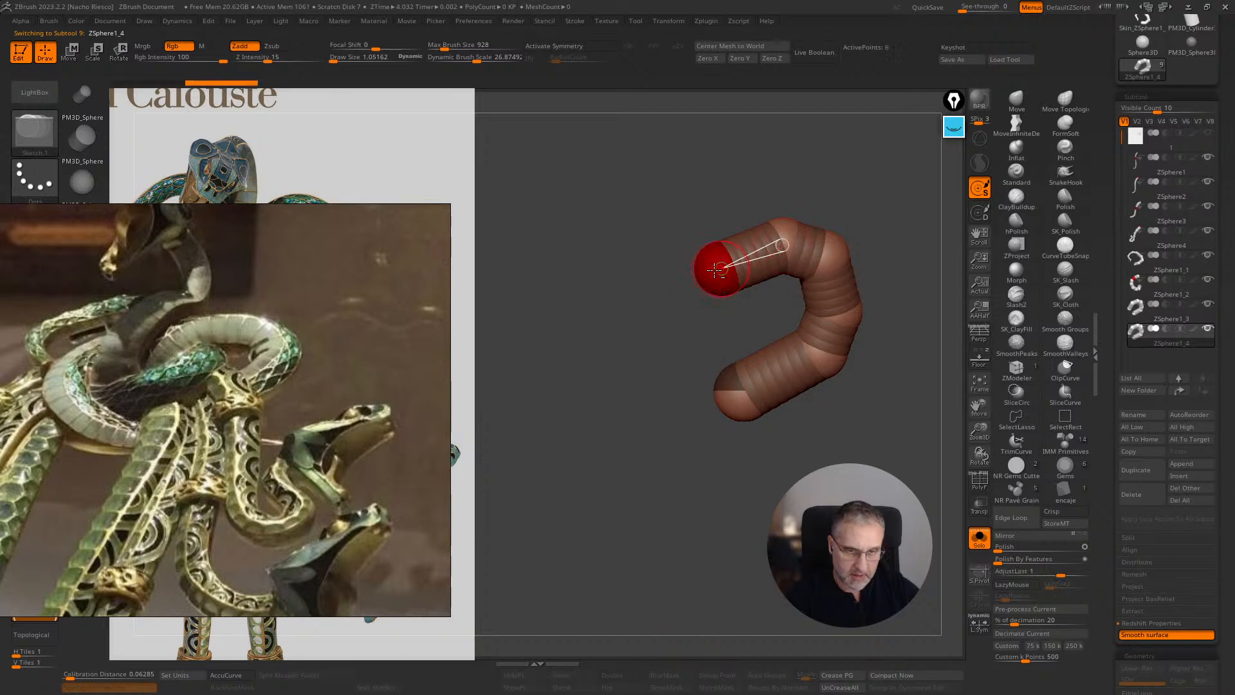
pyautogui.keyDown('alt'); pyautogui.click(719, 268); pyautogui.keyUp('alt')
pyautogui.keyDown('alt'); pyautogui.click(782, 233); pyautogui.keyUp('alt')
pyautogui.keyDown('alt'); pyautogui.click(826, 246); pyautogui.keyUp('alt')
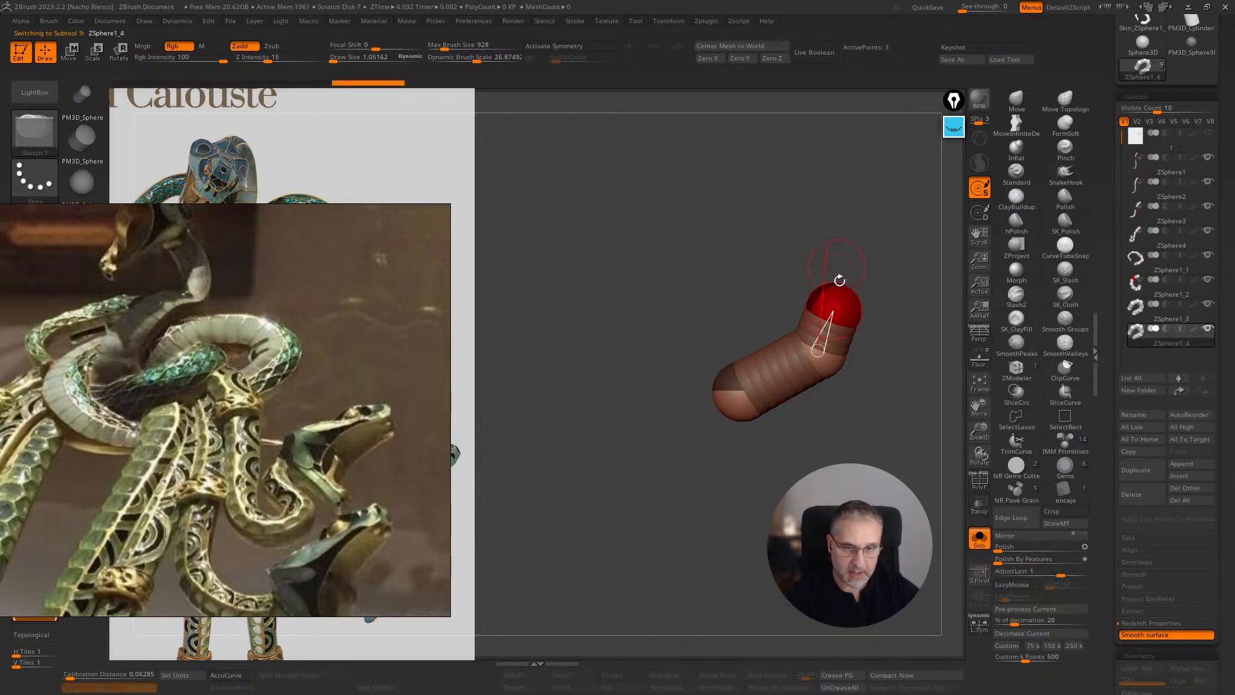
pyautogui.click(979, 537)
pyautogui.moveTo(870, 454); pyautogui.dragTo(805, 459)
pyautogui.click(979, 537)
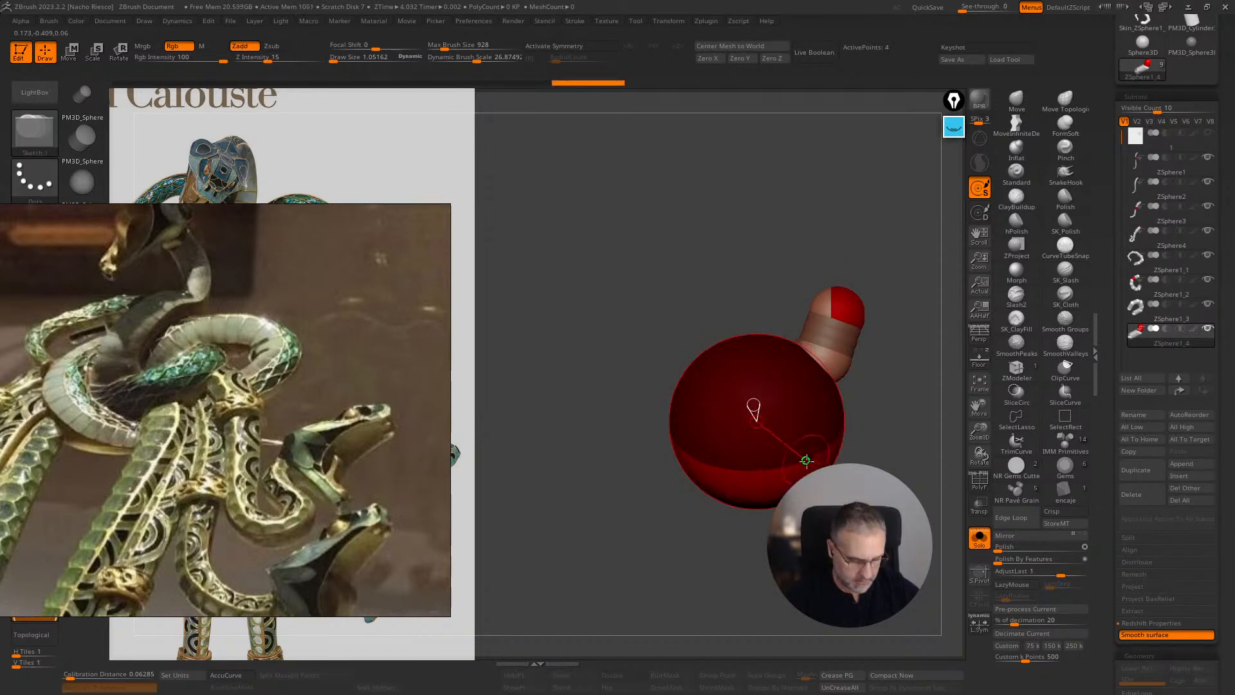
pyautogui.hotkey('ctrl', 'z')
# - Move the short chain's ZSpheres inward toward the knot's centre, with the other bodies shown transparent
pyautogui.press('w')
pyautogui.moveTo(834, 362); pyautogui.dragTo(765, 340)
pyautogui.click(979, 537)
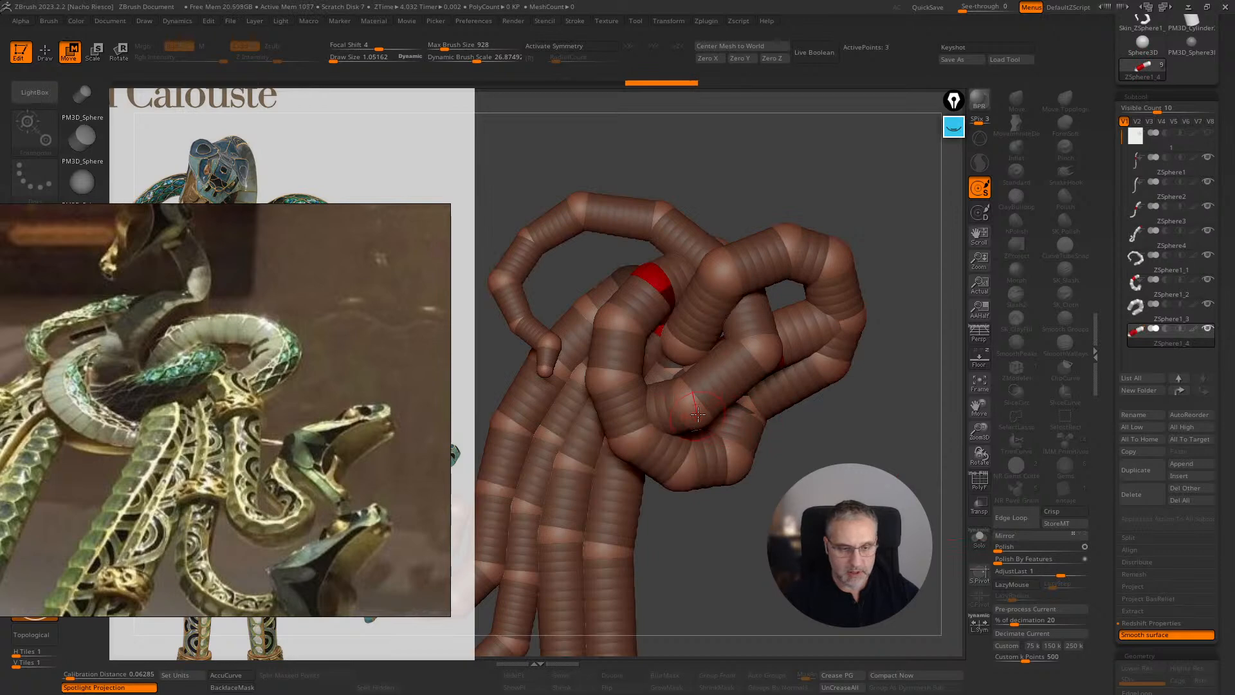
pyautogui.moveTo(836, 444); pyautogui.dragTo(923, 459)
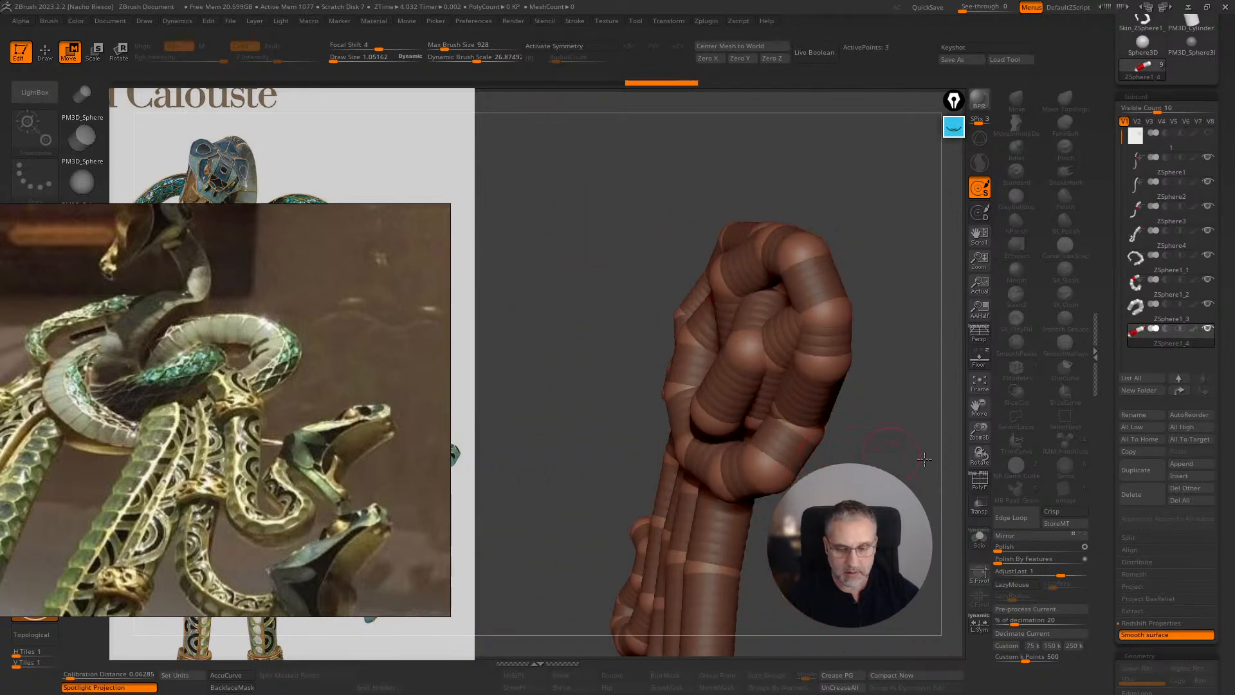
pyautogui.click(979, 505)
pyautogui.moveTo(729, 359); pyautogui.dragTo(706, 354)
pyautogui.moveTo(825, 307); pyautogui.dragTo(757, 302)
# - Stand the short chain upright by raising its end ZSphere above the knot as the central snake's neck
pyautogui.moveTo(878, 264); pyautogui.dragTo(939, 322)
pyautogui.moveTo(728, 338); pyautogui.dragTo(685, 299)
pyautogui.moveTo(657, 384); pyautogui.dragTo(662, 402)
pyautogui.moveTo(790, 310); pyautogui.dragTo(681, 228)
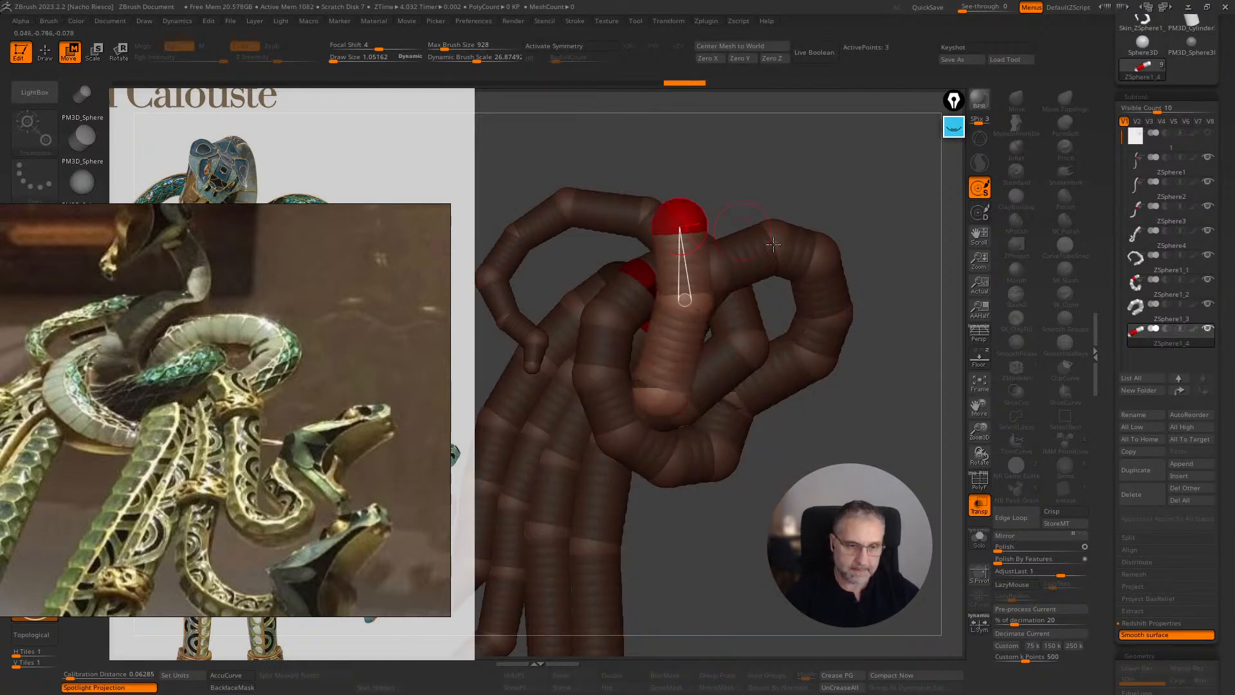
# - Isolate the neck chain over the front reference image and align its three ZSpheres with the central snake's neck
pyautogui.click(980, 356)
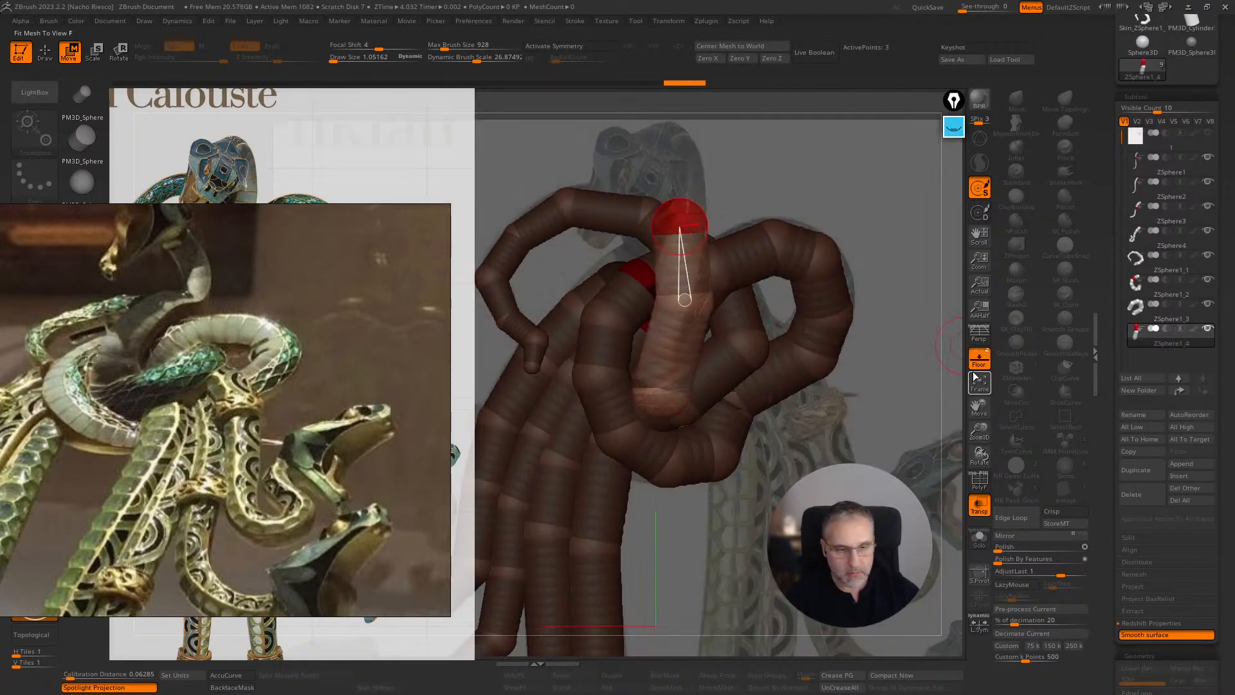
pyautogui.click(981, 543)
pyautogui.moveTo(669, 407); pyautogui.dragTo(642, 394)
pyautogui.moveTo(685, 299); pyautogui.dragTo(666, 296)
pyautogui.moveTo(680, 228); pyautogui.dragTo(690, 212)
# - Add two ZSpheres to the upper part of the neck chain
pyautogui.moveTo(899, 199); pyautogui.dragTo(889, 330)
pyautogui.press('q')
pyautogui.click(690, 256)
pyautogui.click(703, 212)
pyautogui.moveTo(848, 187)
pyautogui.mouseDown()
pyautogui.moveTo(766, 212)
pyautogui.moveTo(687, 152)
pyautogui.mouseUp()
# - Bend the neck into an S-curve in side profile, pushing its upper ZSpheres back and its tip forward
pyautogui.press('w')
pyautogui.moveTo(703, 217); pyautogui.dragTo(734, 199)
pyautogui.moveTo(680, 258); pyautogui.dragTo(711, 255)
pyautogui.moveTo(734, 198); pyautogui.dragTo(750, 180)
pyautogui.moveTo(687, 152); pyautogui.dragTo(671, 150)
pyautogui.moveTo(782, 173)
pyautogui.mouseDown()
pyautogui.moveTo(849, 184)
pyautogui.moveTo(797, 191)
pyautogui.mouseUp()
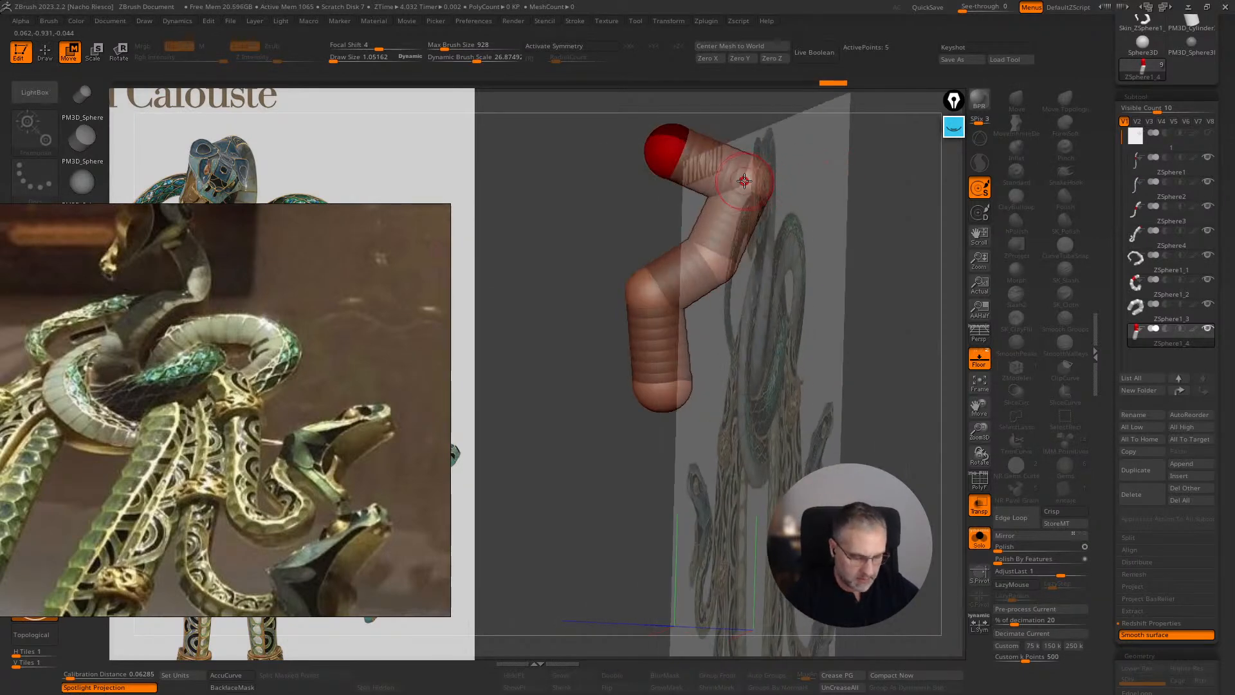
# - Insert a ZSphere in the neck's top link and turn the tip toward the snake's head in the front reference
pyautogui.press('q')
pyautogui.press('w')
pyautogui.moveTo(716, 166); pyautogui.dragTo(661, 153)
pyautogui.keyDown('shift'); pyautogui.moveTo(823, 202); pyautogui.dragTo(890, 212); pyautogui.keyUp('shift')
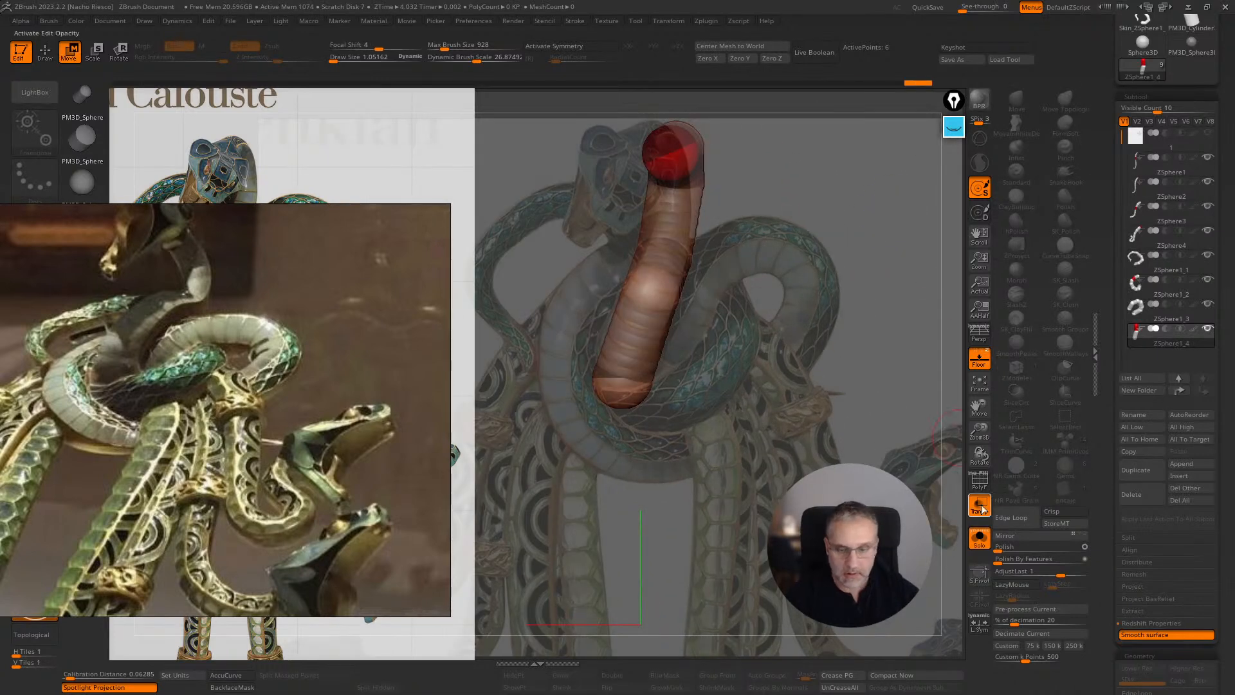
pyautogui.moveTo(660, 158); pyautogui.dragTo(652, 150)
pyautogui.moveTo(913, 193); pyautogui.dragTo(856, 356)
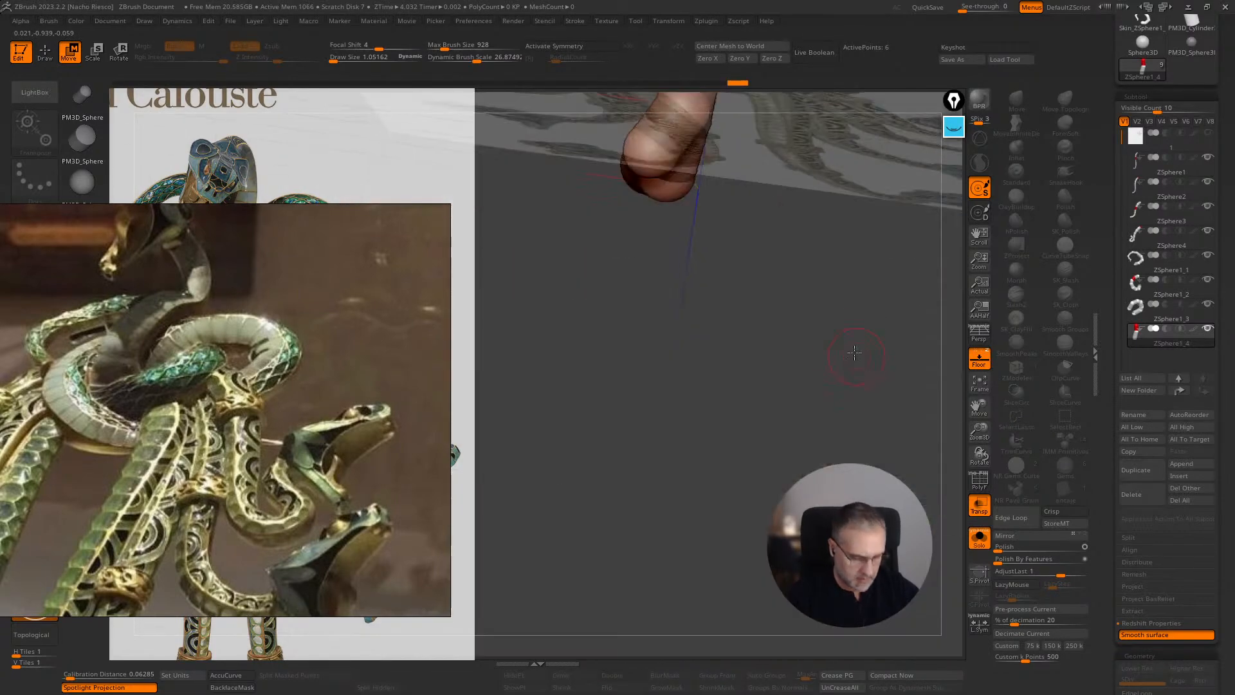
pyautogui.moveTo(785, 256); pyautogui.dragTo(664, 346)
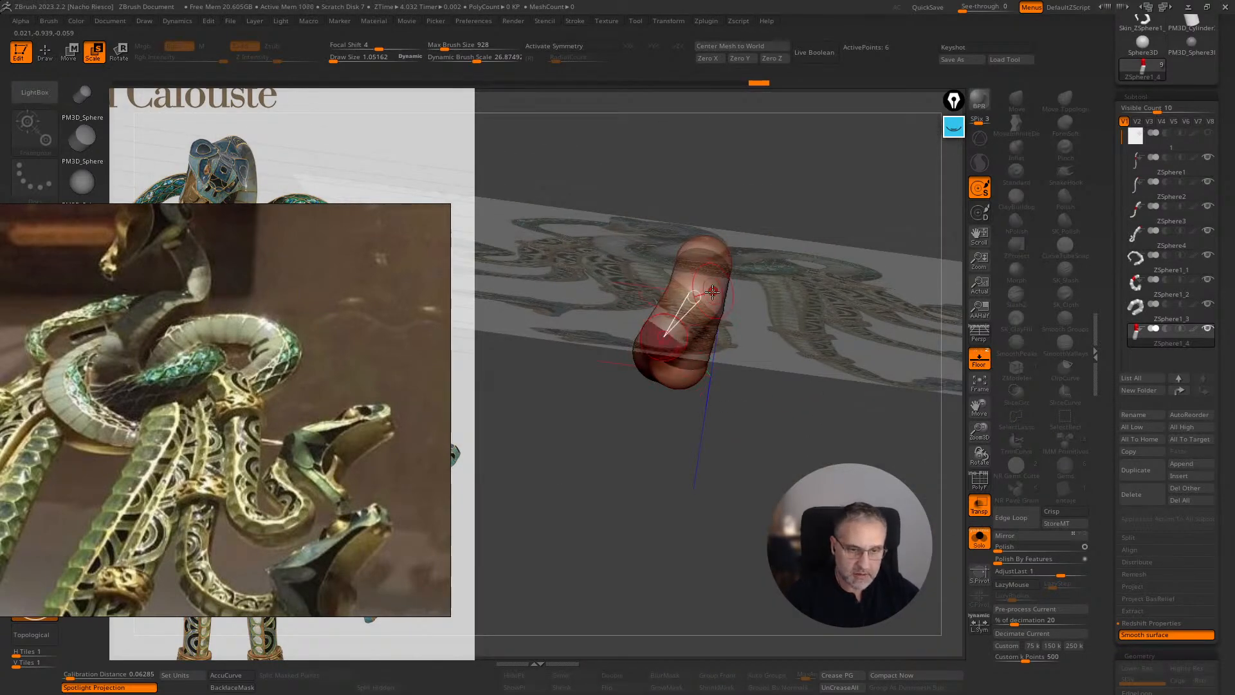
pyautogui.moveTo(772, 289); pyautogui.dragTo(812, 310)
pyautogui.moveTo(812, 360); pyautogui.dragTo(911, 483)
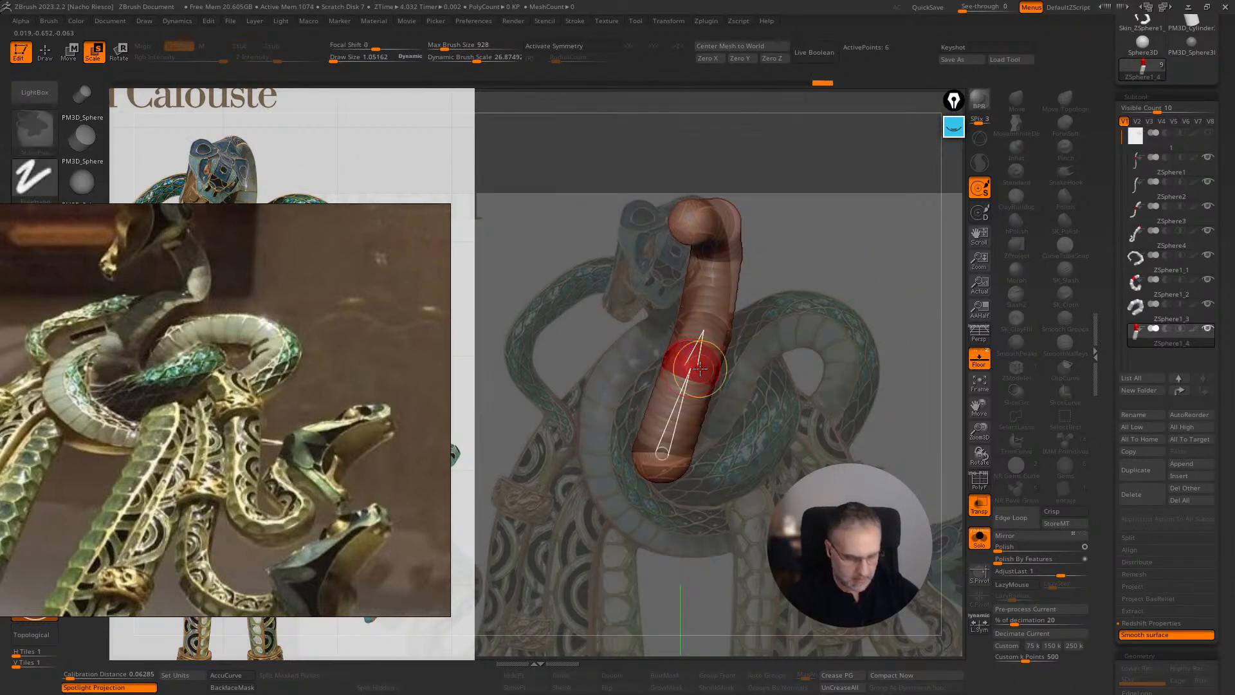
# - Show all the bodies opaque without the reference overlay and adjust the neck's lower and upper ZSpheres to rise out of the knot
pyautogui.click(979, 508)
pyautogui.click(975, 538)
pyautogui.click(980, 357)
pyautogui.moveTo(943, 408); pyautogui.dragTo(868, 415)
pyautogui.moveTo(680, 398); pyautogui.dragTo(669, 362)
pyautogui.moveTo(859, 287); pyautogui.dragTo(887, 287)
pyautogui.press('w')
pyautogui.click(666, 377)
pyautogui.click(625, 263)
pyautogui.moveTo(795, 267); pyautogui.dragTo(902, 279)
pyautogui.click(606, 244)
# - Refine the neck's lower, middle and tip ZSpheres against the front reference overlay
pyautogui.click(979, 359)
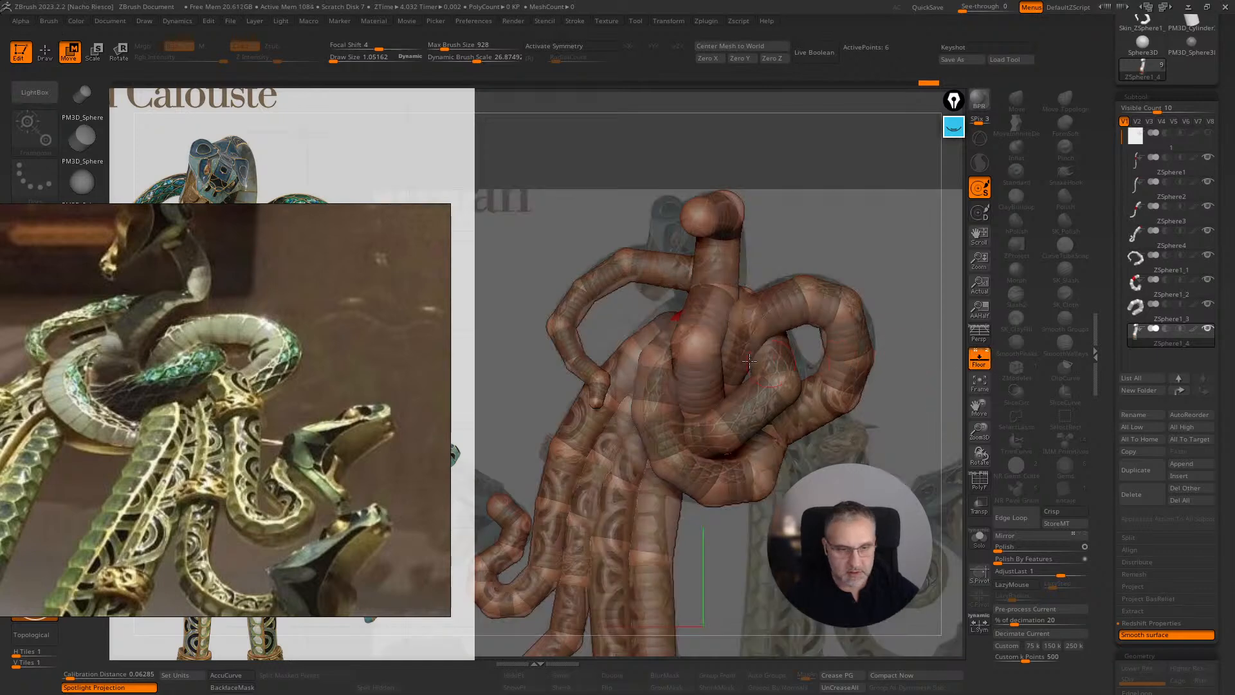
pyautogui.moveTo(711, 401); pyautogui.dragTo(701, 407)
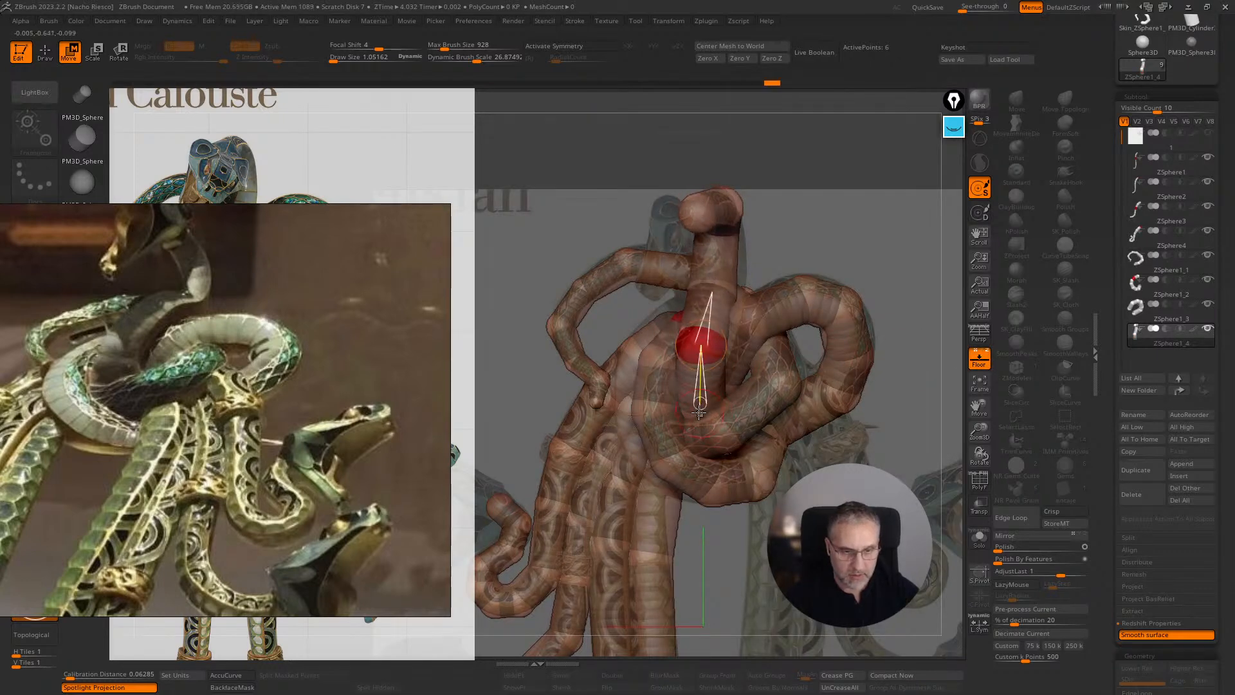
pyautogui.moveTo(708, 348); pyautogui.dragTo(737, 290)
pyautogui.moveTo(837, 248)
pyautogui.mouseDown()
pyautogui.moveTo(756, 254)
pyautogui.moveTo(836, 247)
pyautogui.mouseUp()
pyautogui.moveTo(687, 236); pyautogui.dragTo(681, 235)
pyautogui.keyDown('shift'); pyautogui.moveTo(855, 239); pyautogui.dragTo(900, 237); pyautogui.keyUp('shift')
pyautogui.moveTo(716, 295); pyautogui.dragTo(709, 304)
pyautogui.moveTo(681, 354); pyautogui.dragTo(683, 339)
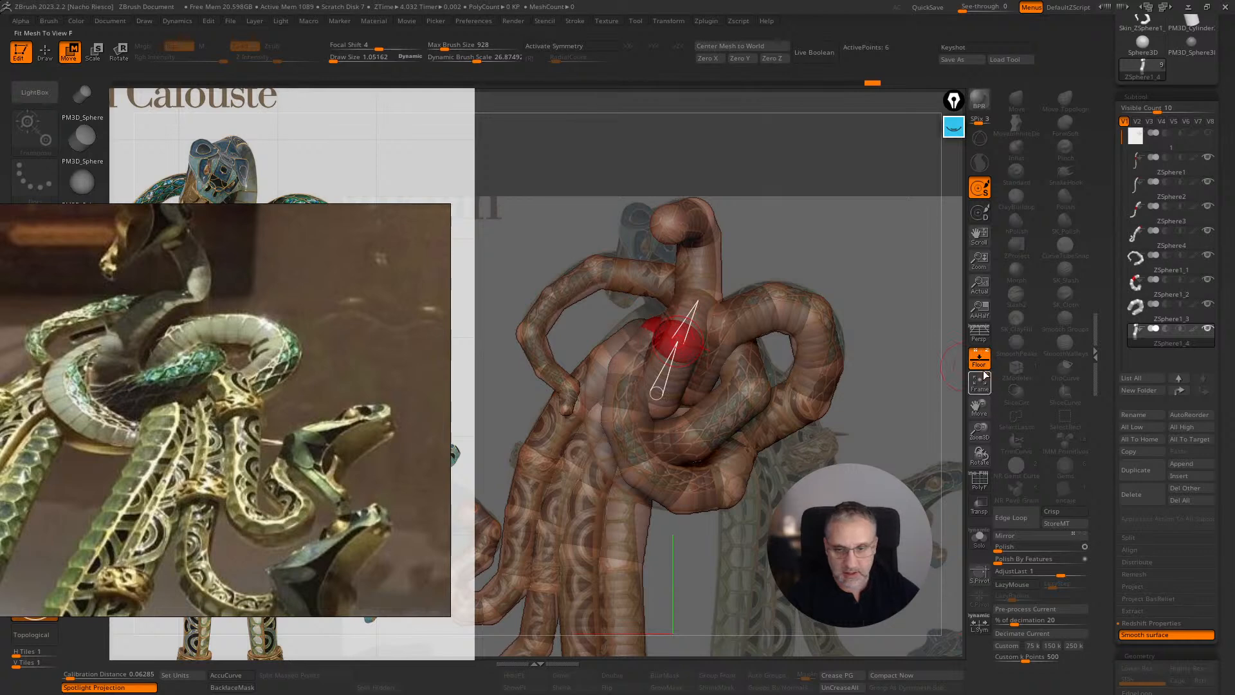
# - Hide the reference overlay and inspect the neck chain alone and together with the other snake bodies
pyautogui.click(984, 376)
pyautogui.click(978, 542)
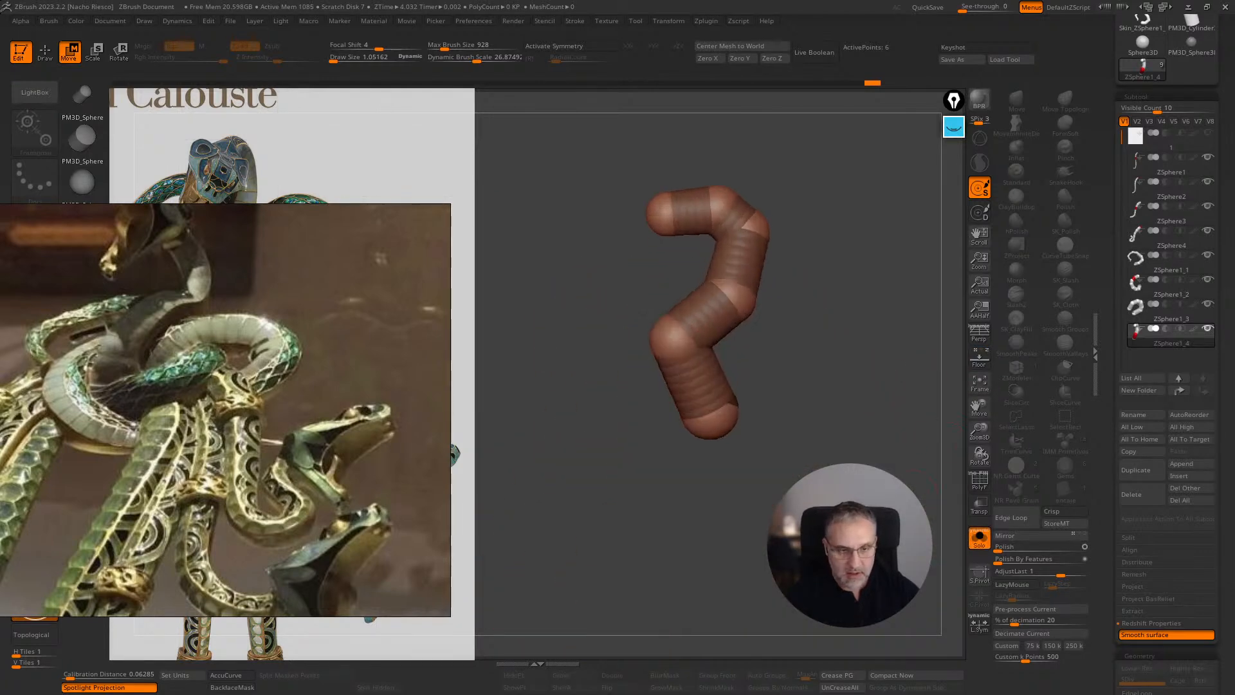
pyautogui.click(979, 538)
pyautogui.moveTo(909, 382); pyautogui.dragTo(955, 437)
pyautogui.press('q')
pyautogui.moveTo(913, 425)
pyautogui.keyDown('ctrl'); pyautogui.mouseDown(button='right')
pyautogui.moveTo(913, 386)
pyautogui.moveTo(913, 431)
pyautogui.mouseUp(button='right'); pyautogui.keyUp('ctrl')
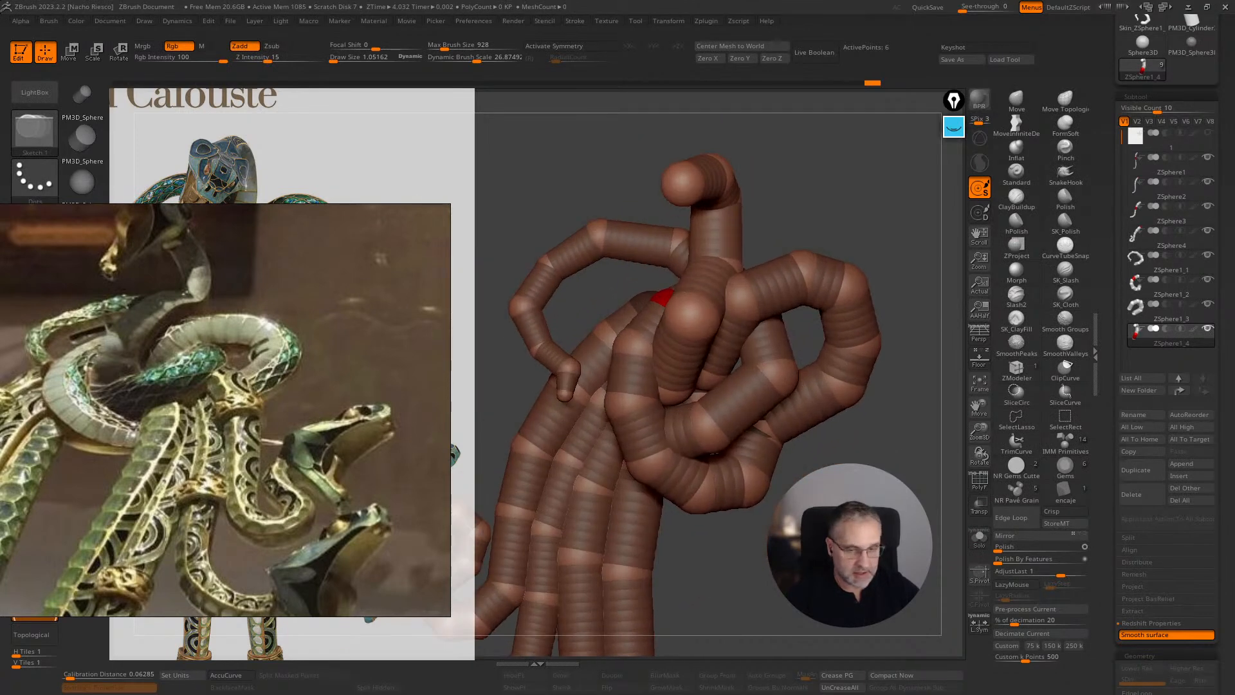
# - Select the body forming the large side loop and lower its inner ZSphere beside the neck's base
pyautogui.press('w')
pyautogui.moveTo(710, 386)
pyautogui.mouseDown(button='right')
pyautogui.moveTo(723, 385)
pyautogui.moveTo(698, 381)
pyautogui.moveTo(712, 381)
pyautogui.mouseUp(button='right')
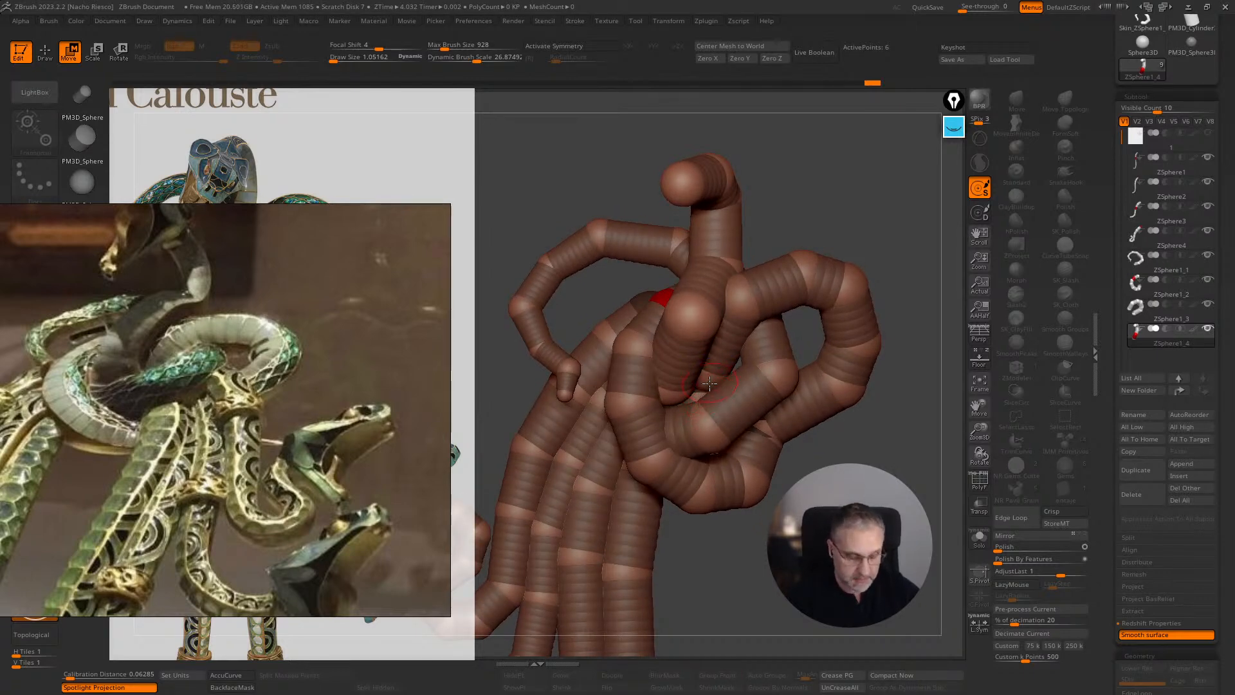
pyautogui.moveTo(710, 379); pyautogui.dragTo(710, 380, button='right')
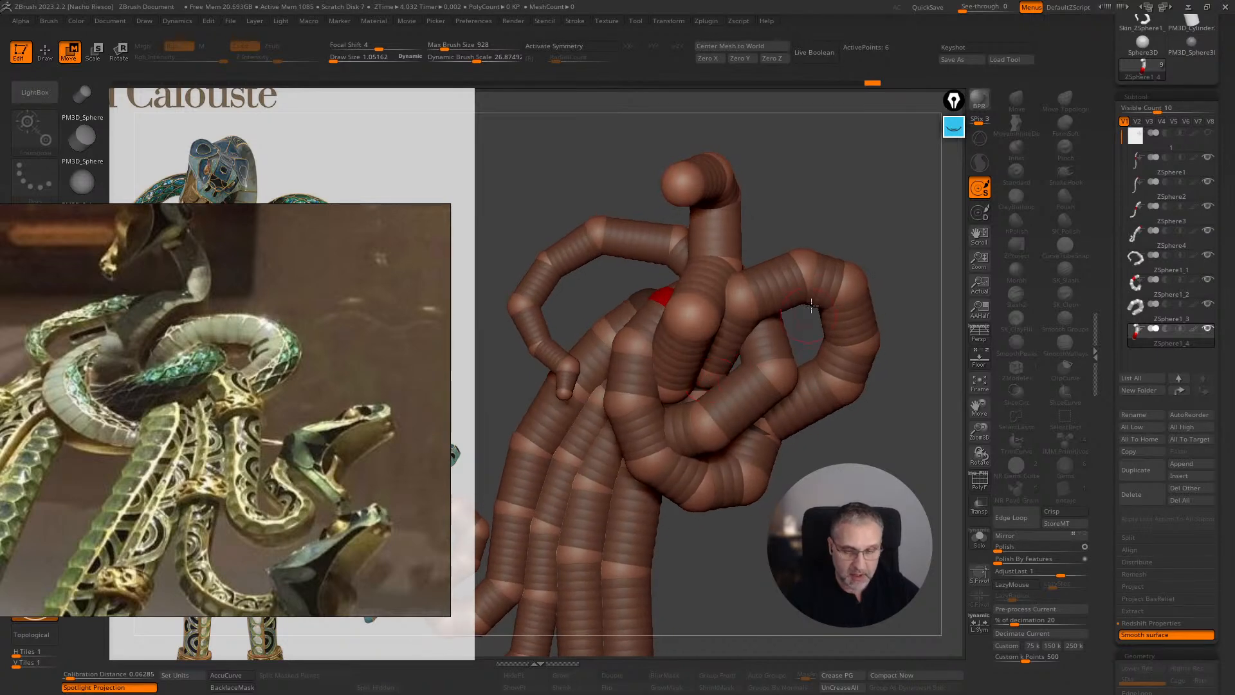
pyautogui.keyDown('alt'); pyautogui.click(815, 291); pyautogui.keyUp('alt')
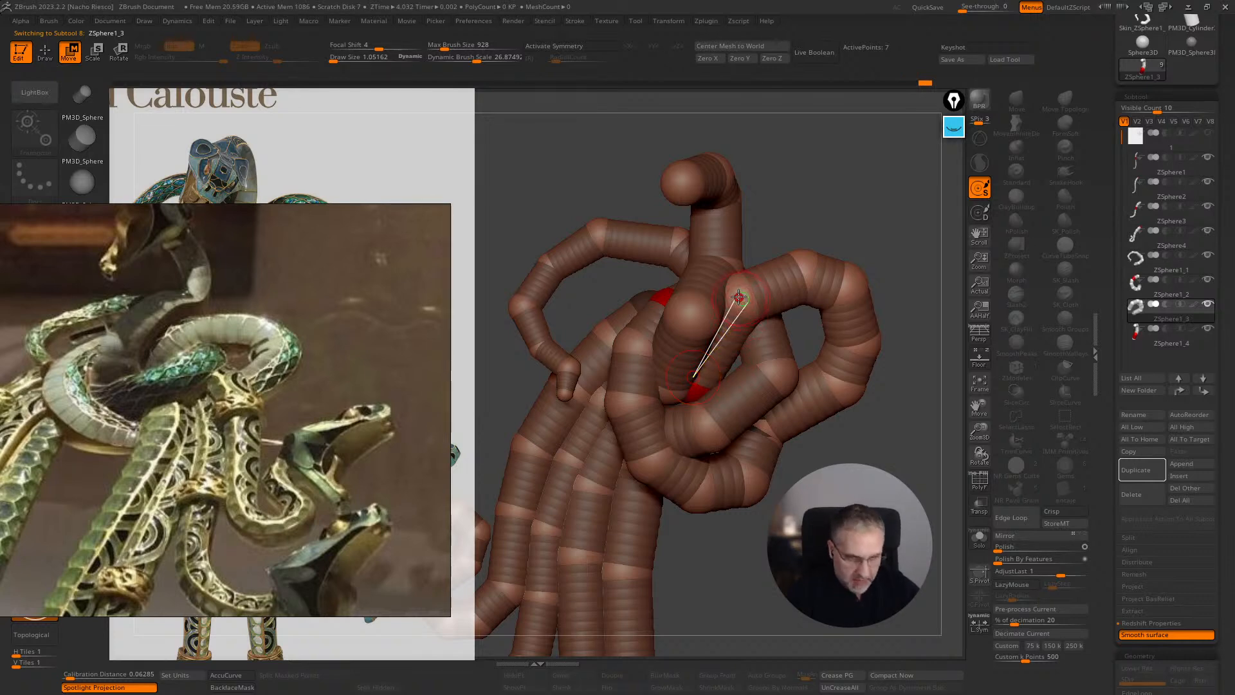
pyautogui.moveTo(738, 298); pyautogui.dragTo(741, 316)
pyautogui.moveTo(907, 238); pyautogui.dragTo(852, 246)
pyautogui.moveTo(727, 319); pyautogui.dragTo(729, 325)
pyautogui.moveTo(858, 235)
pyautogui.mouseDown()
pyautogui.moveTo(917, 230)
pyautogui.moveTo(856, 248)
pyautogui.mouseUp()
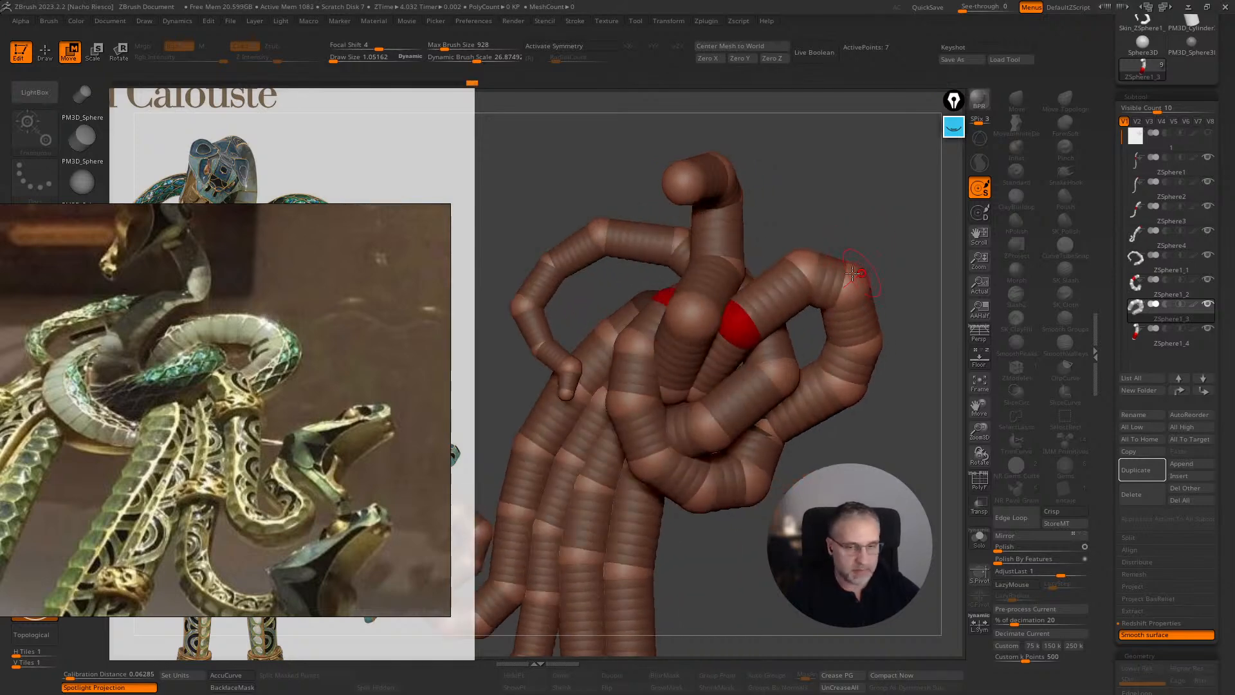
# - Isolate the thin looping snake body, reposition the ZSpheres at its thick lower end, and show all bodies again
pyautogui.keyDown('ctrl'); pyautogui.moveTo(912, 278); pyautogui.dragTo(895, 341, button='right'); pyautogui.keyUp('ctrl')
pyautogui.keyDown('alt'); pyautogui.click(798, 403); pyautogui.keyUp('alt')
pyautogui.click(711, 440)
pyautogui.moveTo(843, 508); pyautogui.dragTo(855, 380, button='right')
pyautogui.click(979, 538)
pyautogui.moveTo(804, 463); pyautogui.dragTo(718, 493, button='right')
pyautogui.moveTo(718, 489); pyautogui.dragTo(705, 494)
pyautogui.moveTo(791, 505); pyautogui.dragTo(745, 423, button='right')
pyautogui.moveTo(690, 495); pyautogui.dragTo(692, 513)
pyautogui.moveTo(867, 415); pyautogui.dragTo(836, 496, button='right')
pyautogui.click(769, 497)
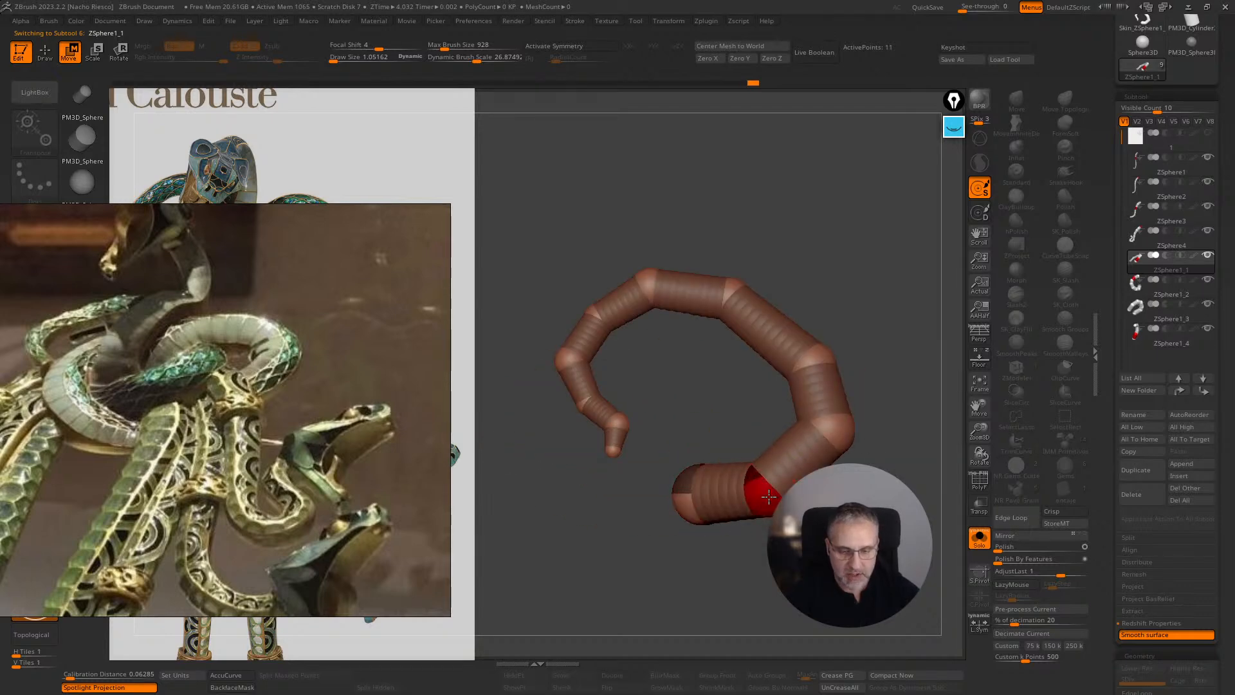
pyautogui.click(984, 542)
pyautogui.moveTo(888, 450); pyautogui.dragTo(777, 412, button='right')
# - Reposition the lower ZSpheres of the knot's front coil against the front reference overlay, then hide the overlay
pyautogui.click(984, 354)
pyautogui.moveTo(752, 494); pyautogui.dragTo(677, 390, button='right')
pyautogui.keyDown('ctrl'); pyautogui.moveTo(869, 296); pyautogui.dragTo(885, 319, button='right'); pyautogui.keyUp('ctrl')
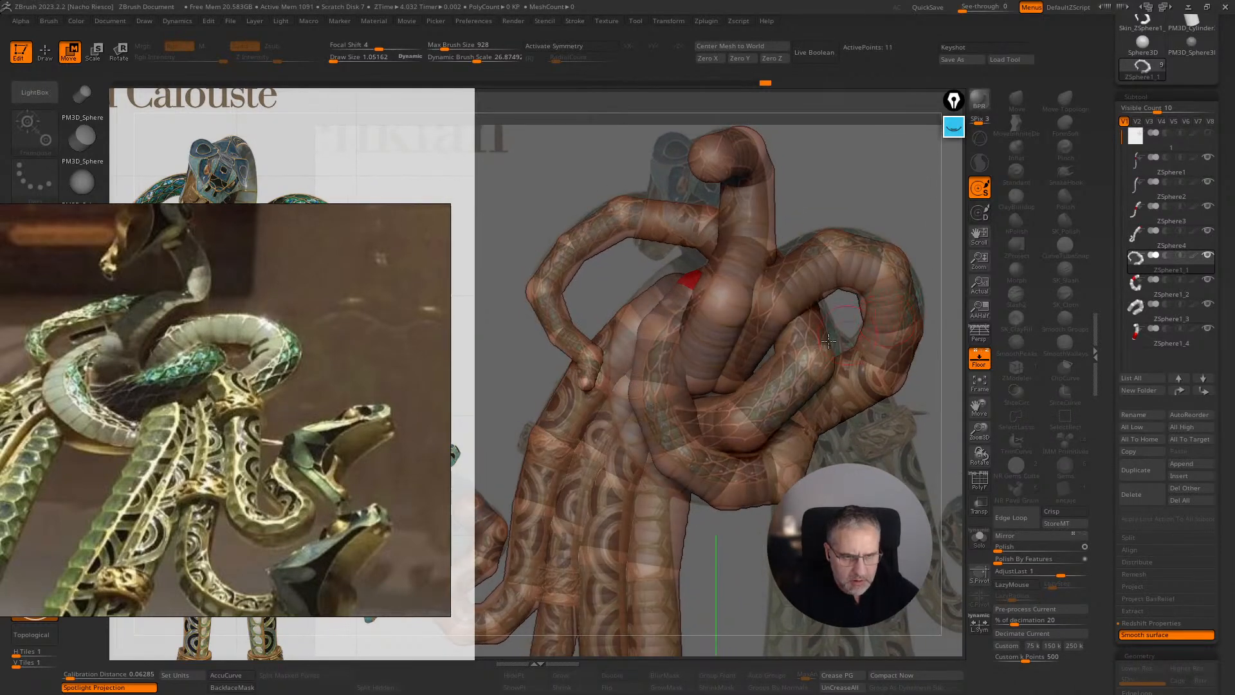
pyautogui.moveTo(654, 391); pyautogui.dragTo(686, 465, button='right')
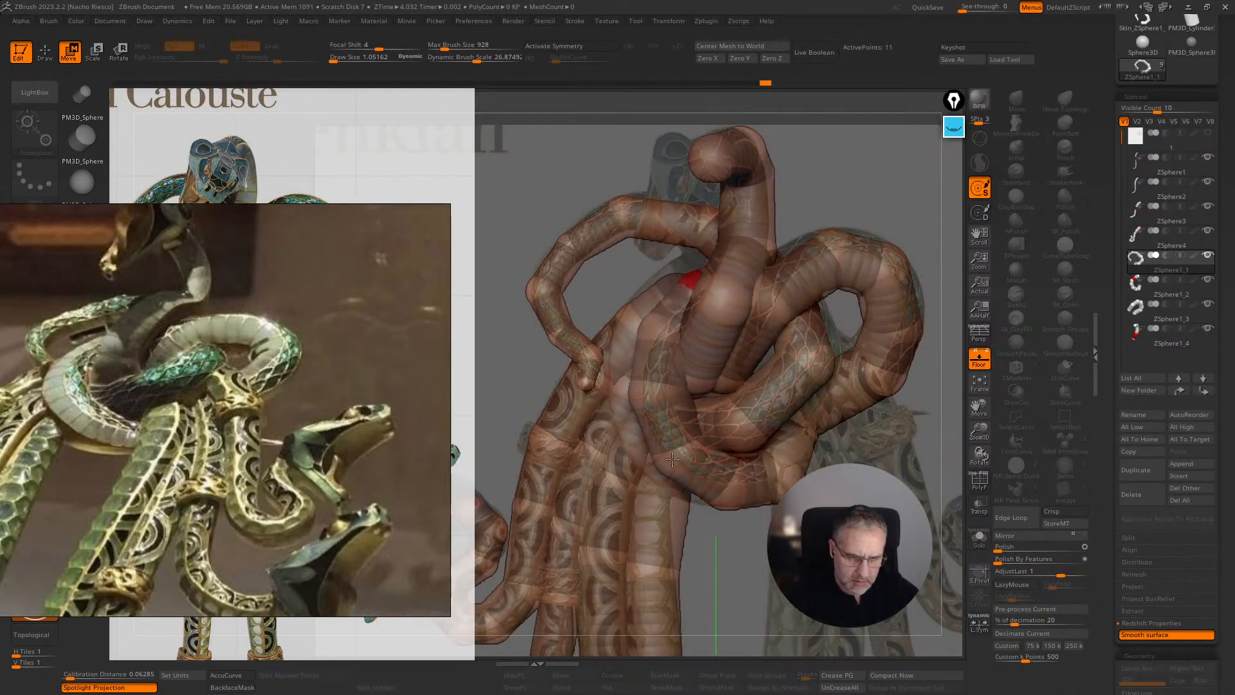
pyautogui.keyDown('alt'); pyautogui.click(699, 474); pyautogui.keyUp('alt')
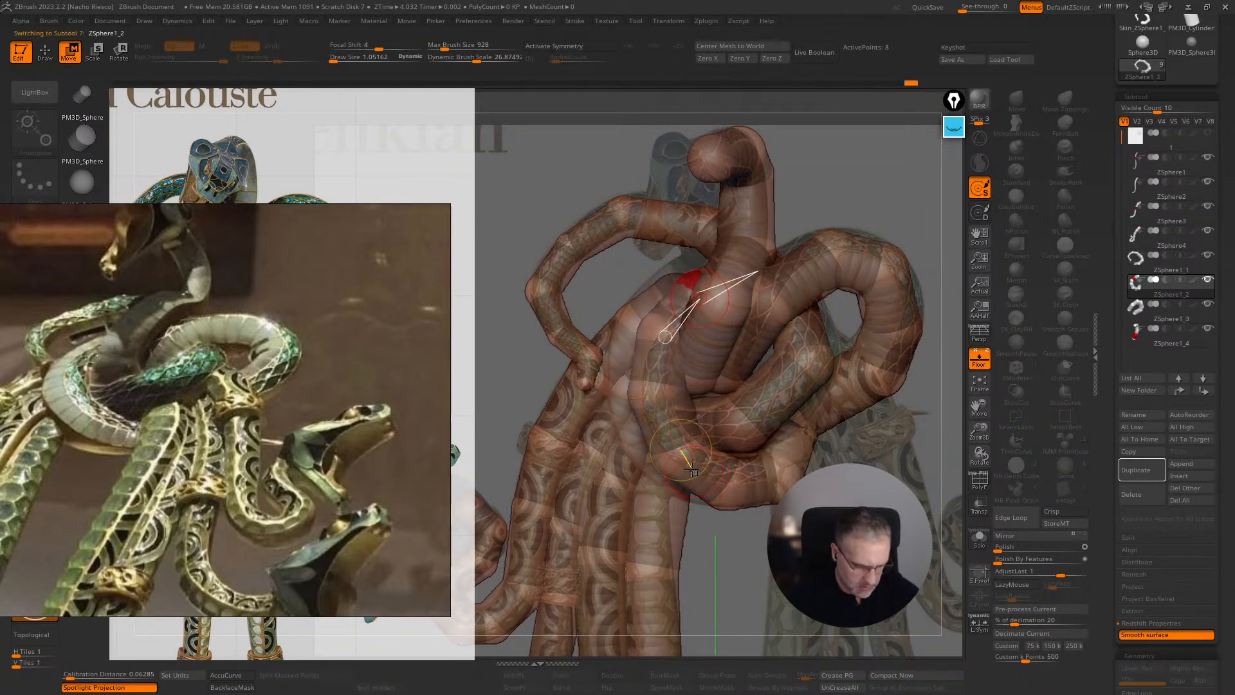
pyautogui.moveTo(656, 467); pyautogui.dragTo(784, 487)
pyautogui.click(979, 365)
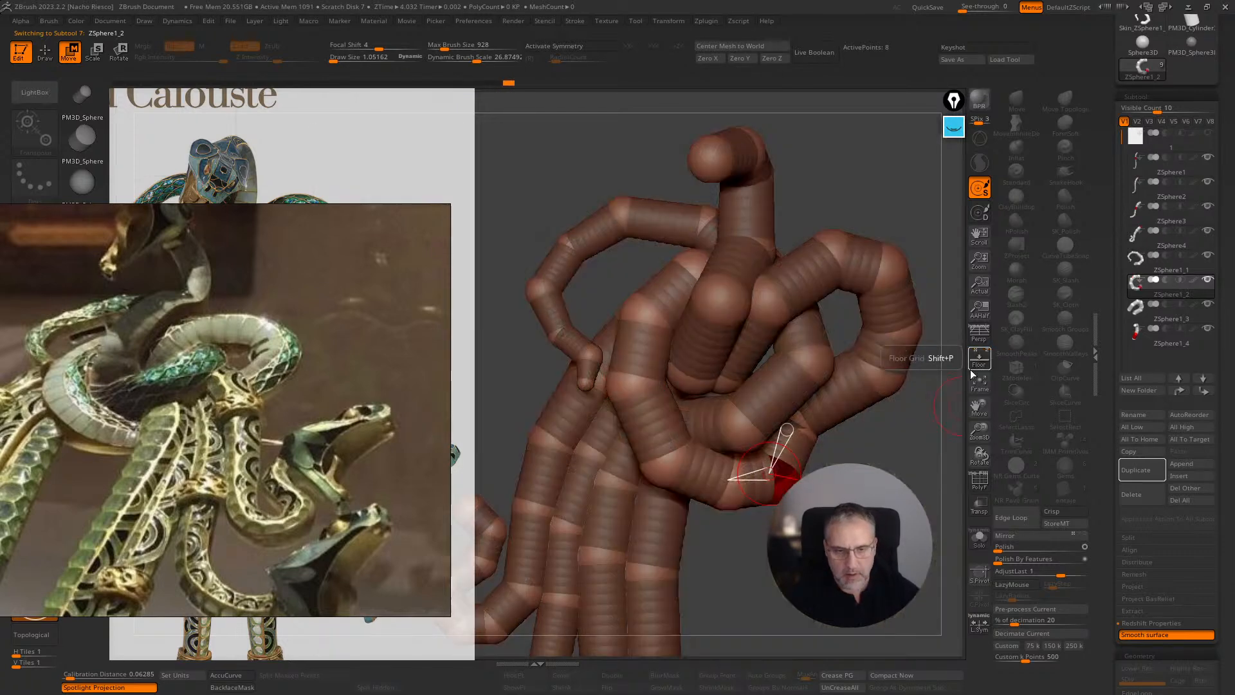
pyautogui.press('q')
pyautogui.moveTo(907, 485)
pyautogui.keyDown('ctrl'); pyautogui.mouseDown(button='right')
pyautogui.moveTo(901, 392)
pyautogui.moveTo(855, 415)
pyautogui.mouseUp(button='right'); pyautogui.keyUp('ctrl')
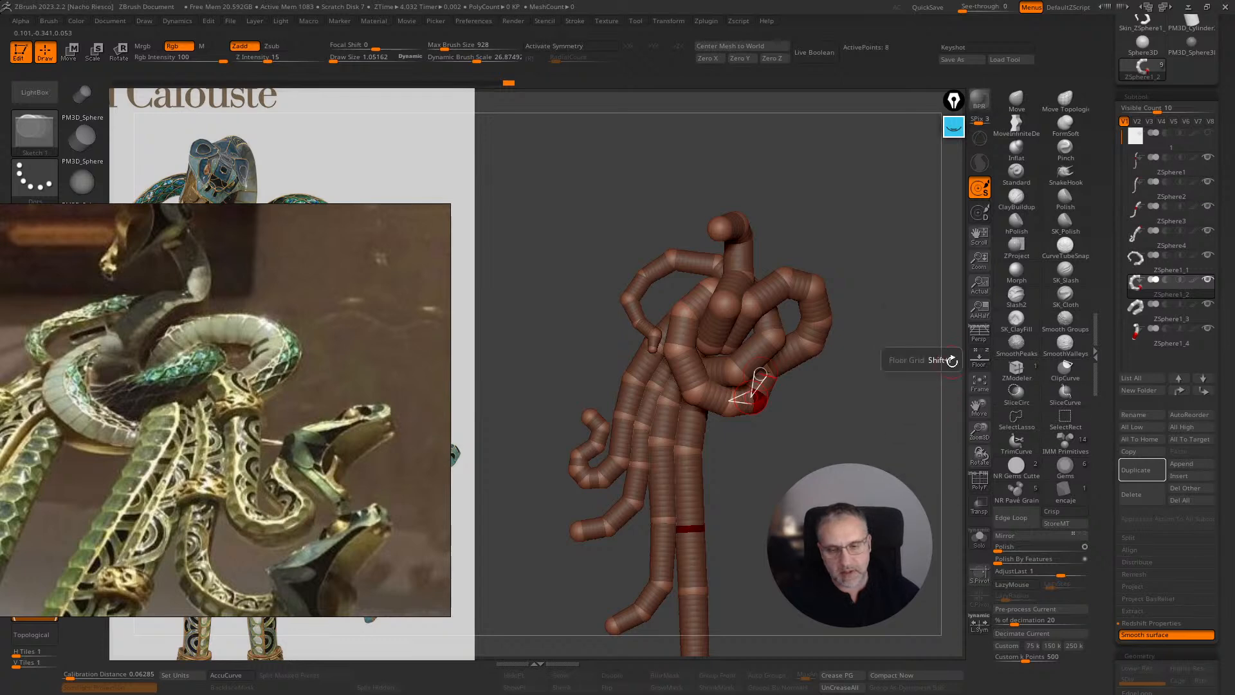
# - Align the outer bend ZSpheres of the thin looping tail with the front reference overlay, then hide the overlay
pyautogui.click(979, 360)
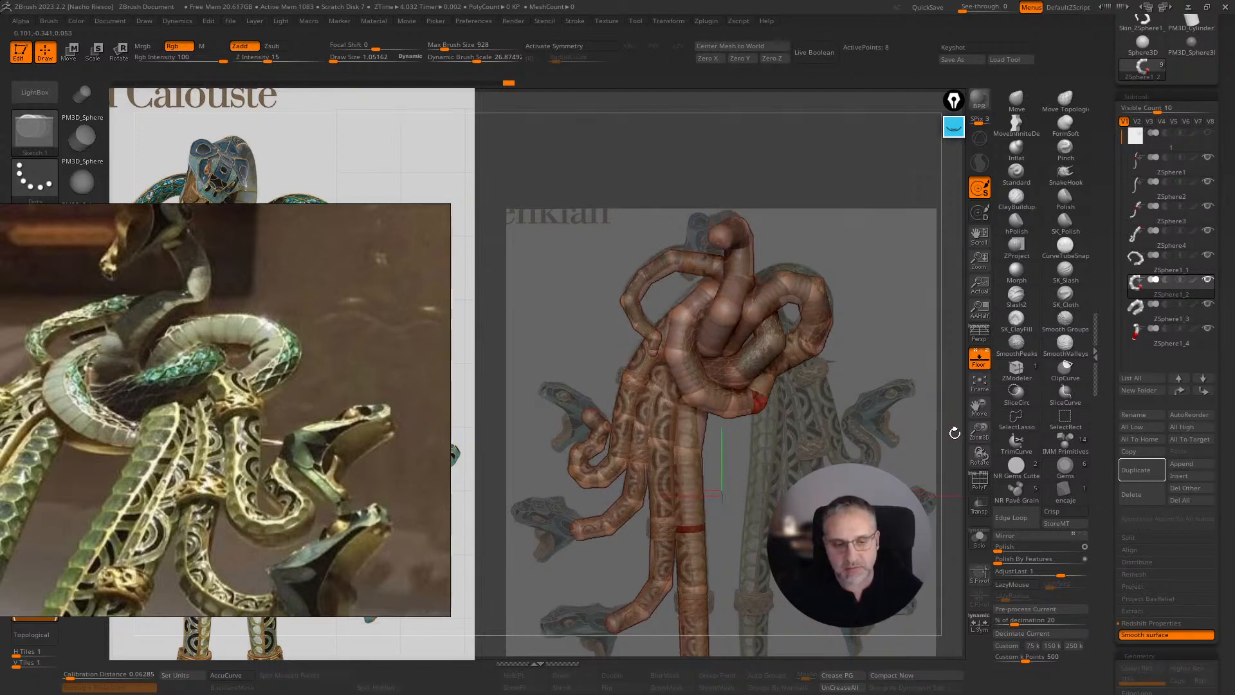
pyautogui.moveTo(877, 171); pyautogui.dragTo(747, 302)
pyautogui.keyDown('shift'); pyautogui.moveTo(826, 158); pyautogui.dragTo(762, 289); pyautogui.keyUp('shift')
pyautogui.moveTo(581, 191); pyautogui.dragTo(621, 304)
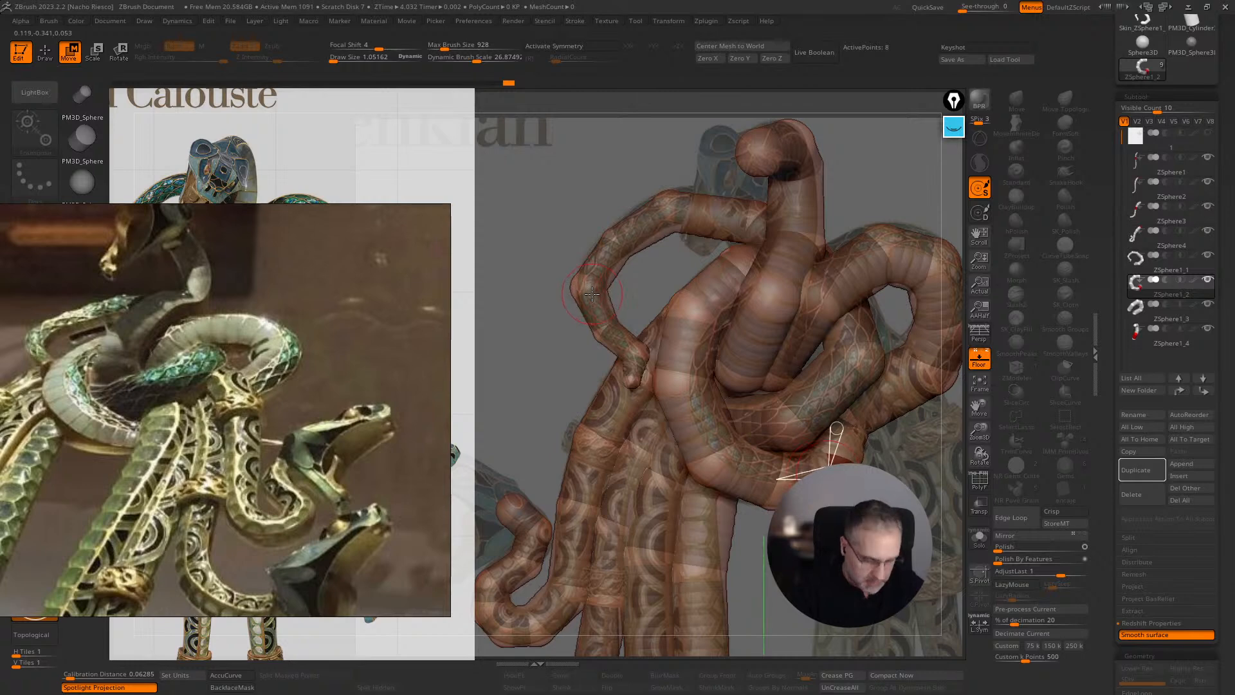
pyautogui.press('e')
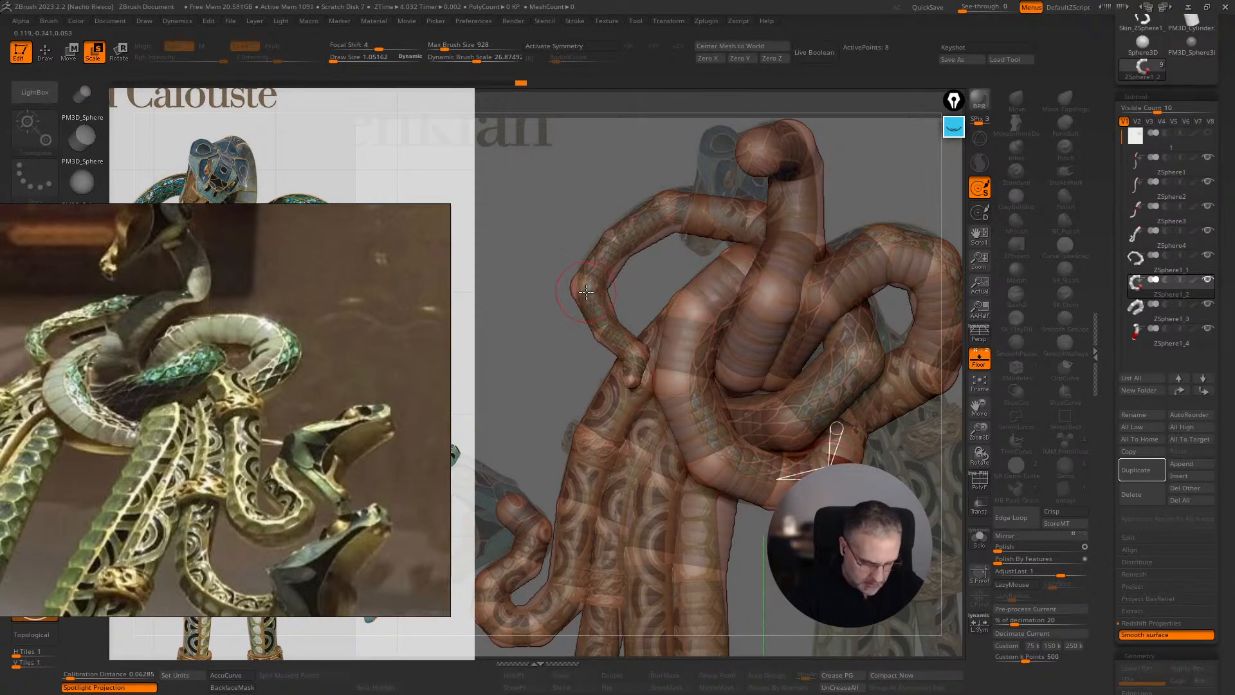
pyautogui.press('w')
pyautogui.keyDown('alt'); pyautogui.click(591, 306); pyautogui.keyUp('alt')
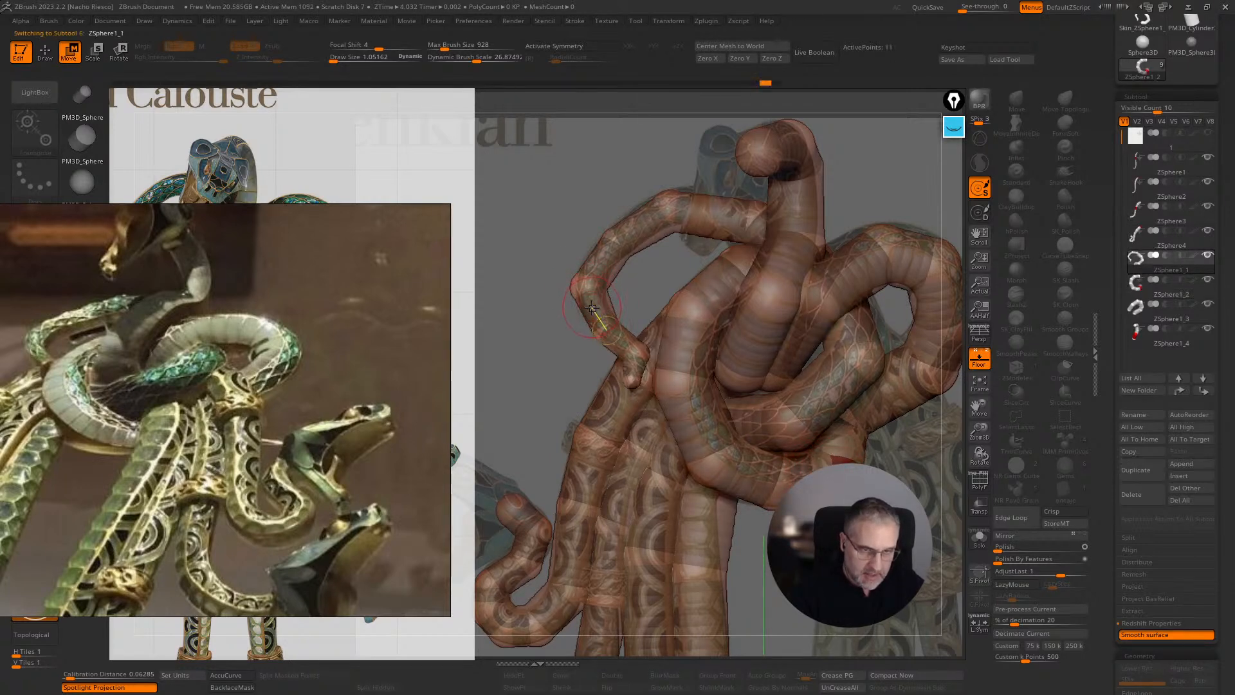
pyautogui.moveTo(579, 289); pyautogui.dragTo(585, 287)
pyautogui.moveTo(611, 242); pyautogui.dragTo(608, 240)
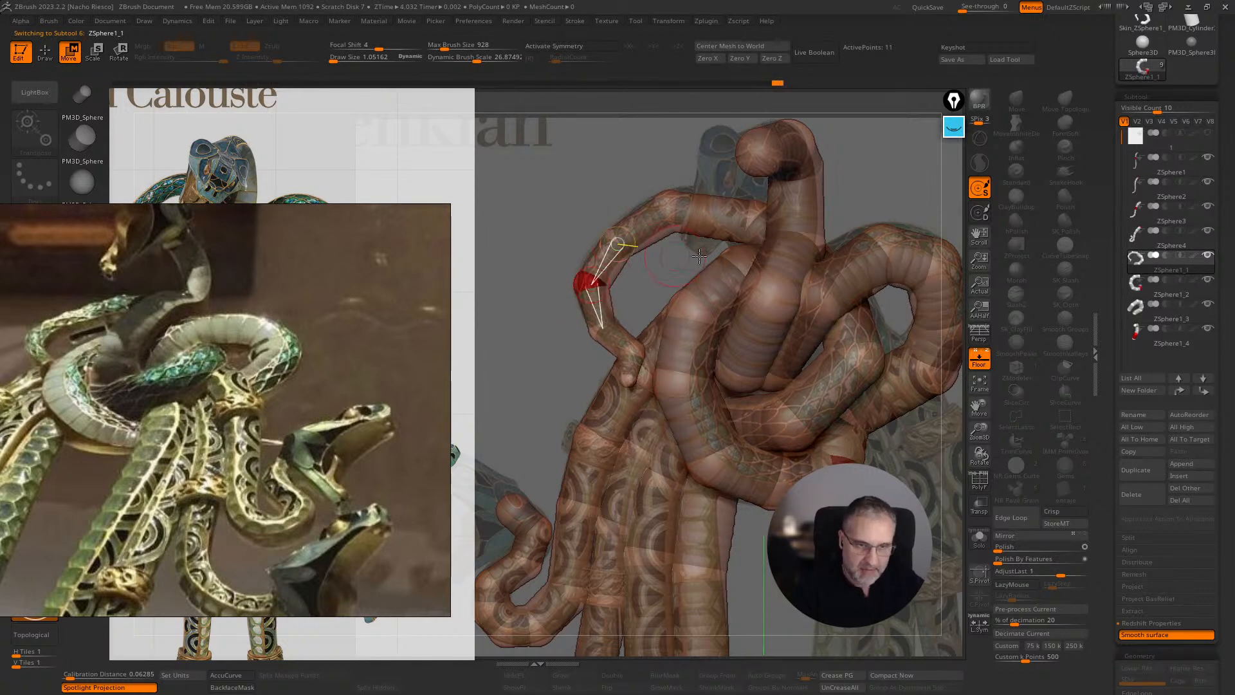
pyautogui.click(980, 358)
pyautogui.keyDown('alt'); pyautogui.moveTo(943, 436); pyautogui.dragTo(850, 475); pyautogui.keyUp('alt')
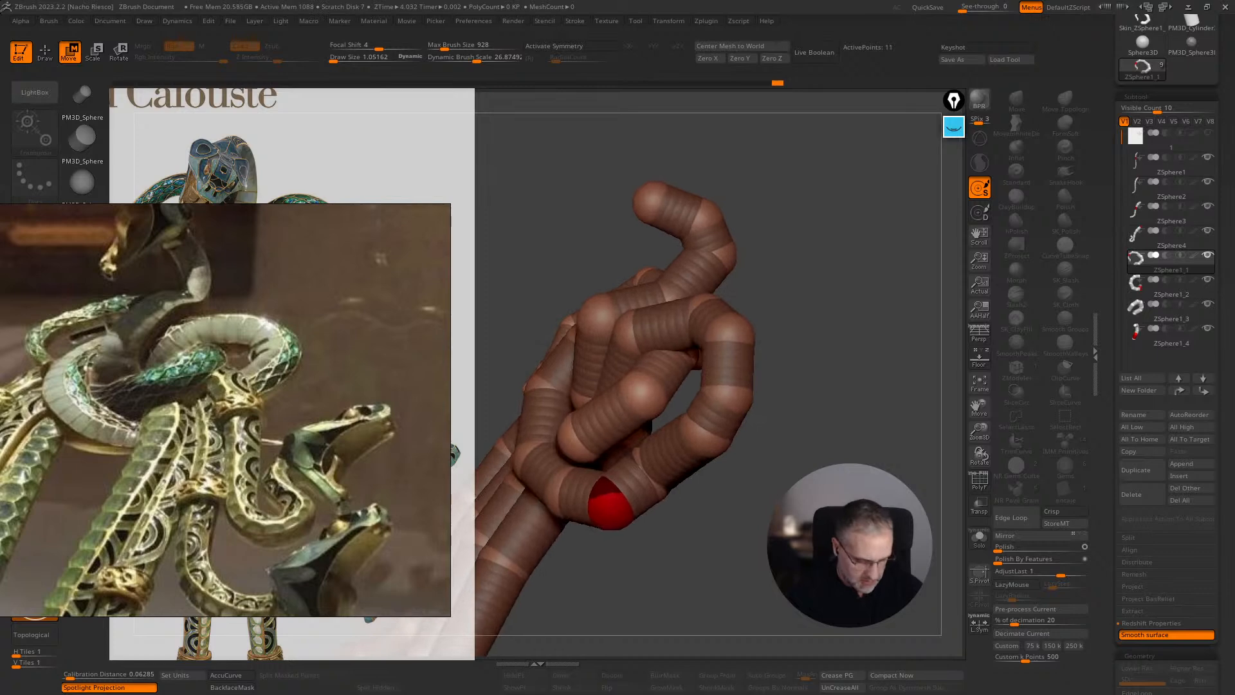
# - Select the central snake's neck and adjust the ZSphere at its rear bend from an angled view
pyautogui.keyDown('alt'); pyautogui.click(698, 281); pyautogui.keyUp('alt')
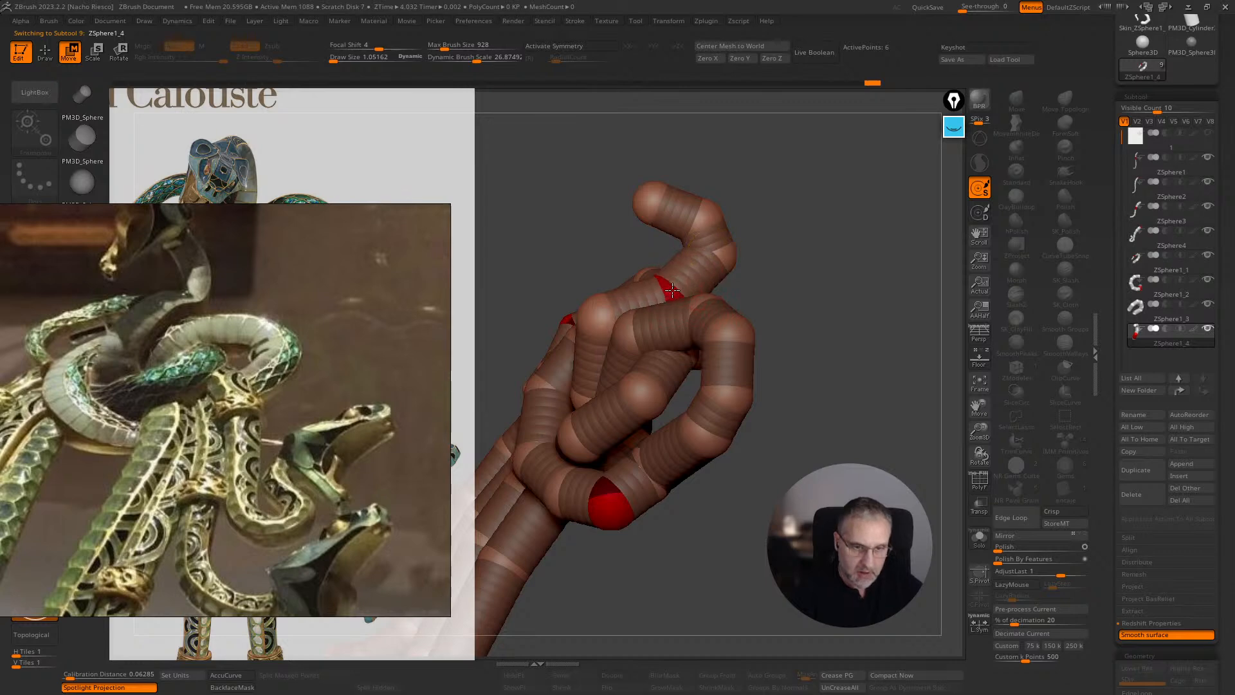
pyautogui.moveTo(672, 288); pyautogui.dragTo(669, 285)
pyautogui.moveTo(782, 251); pyautogui.dragTo(764, 253)
pyautogui.moveTo(721, 256); pyautogui.dragTo(730, 263)
pyautogui.moveTo(795, 228); pyautogui.dragTo(872, 295)
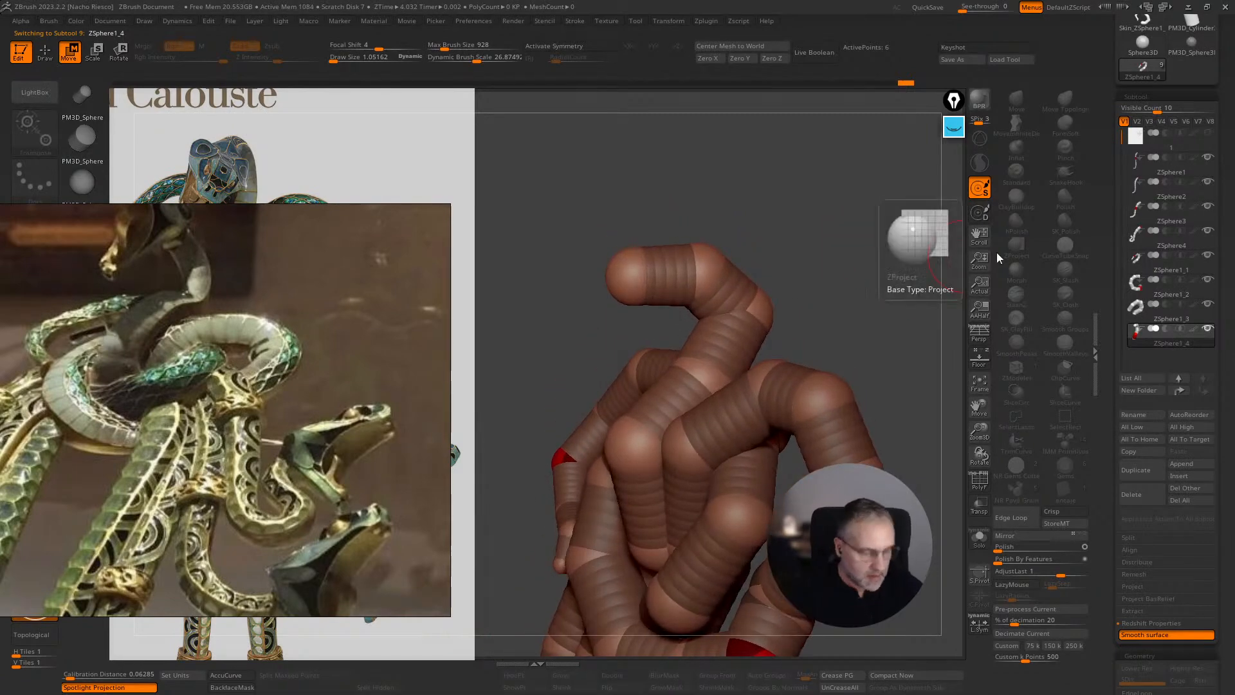
# - Examine the knot and raised neck in the brooch reference photos and compare them with the model from the front
pyautogui.scroll(-7, 277, 355)
pyautogui.moveTo(239, 449); pyautogui.dragTo(362, 289, button='middle')
pyautogui.scroll(1, 270, 449)
pyautogui.scroll(-2, 362, 289)
pyautogui.moveTo(187, 424); pyautogui.dragTo(274, 366, button='middle')
pyautogui.moveTo(140, 353); pyautogui.dragTo(219, 420, button='middle')
pyautogui.moveTo(340, 266); pyautogui.dragTo(207, 427, button='middle')
pyautogui.moveTo(411, 311); pyautogui.dragTo(236, 499, button='middle')
pyautogui.moveTo(192, 377); pyautogui.dragTo(283, 516, button='middle')
pyautogui.moveTo(233, 400); pyautogui.dragTo(261, 442, button='middle')
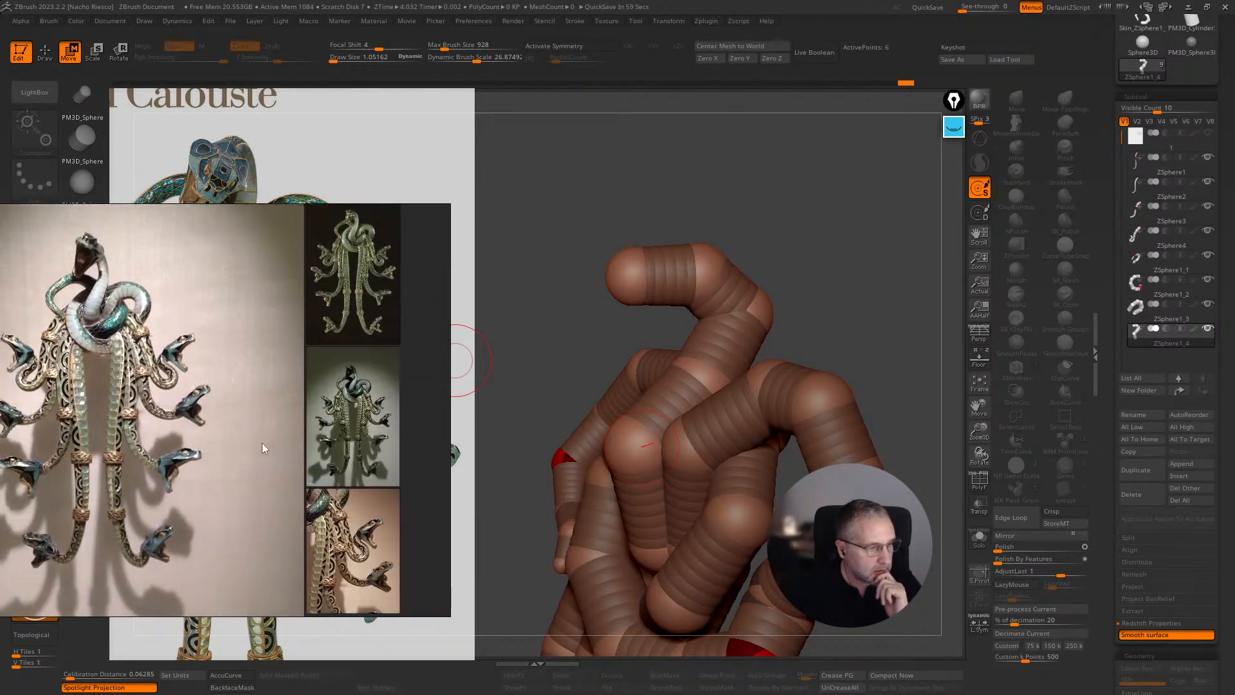
pyautogui.scroll(4, 361, 320)
pyautogui.moveTo(350, 223); pyautogui.dragTo(339, 476, button='middle')
pyautogui.scroll(4, 360, 420)
pyautogui.moveTo(864, 274); pyautogui.dragTo(898, 283)
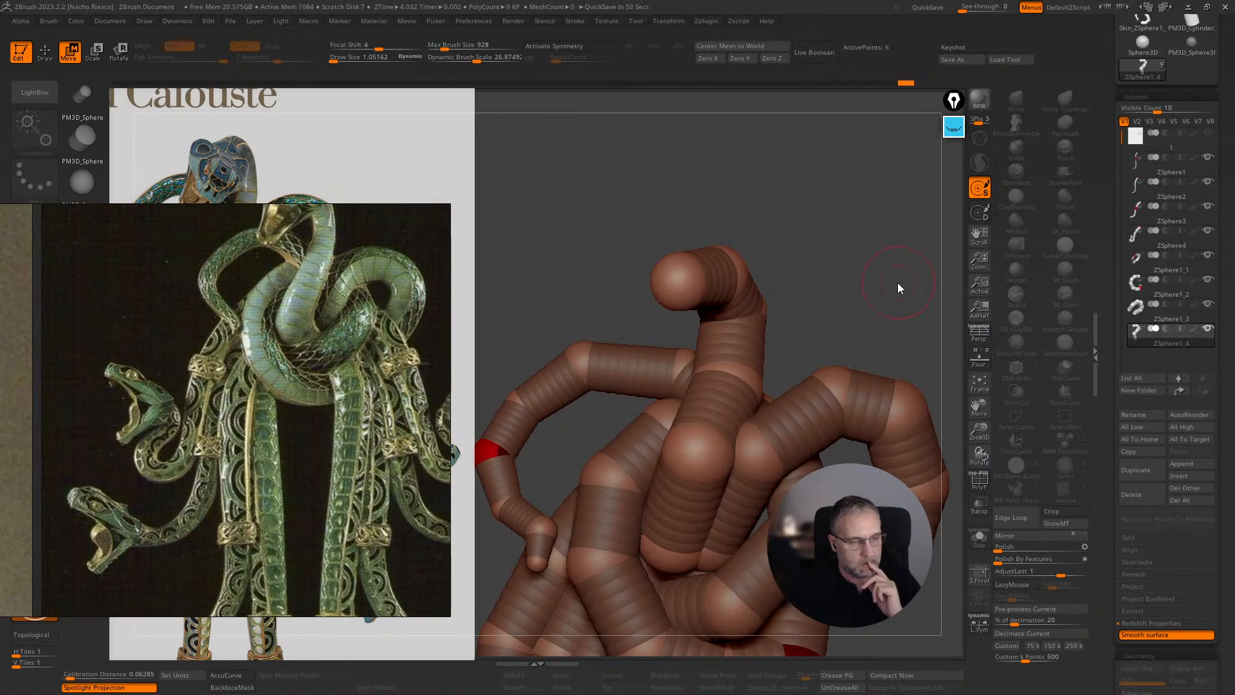
# - Find and focus the angled wall-display photo on the reference board, then view the whole model beside it
pyautogui.scroll(-8, 264, 455)
pyautogui.moveTo(225, 496); pyautogui.dragTo(288, 280, button='middle')
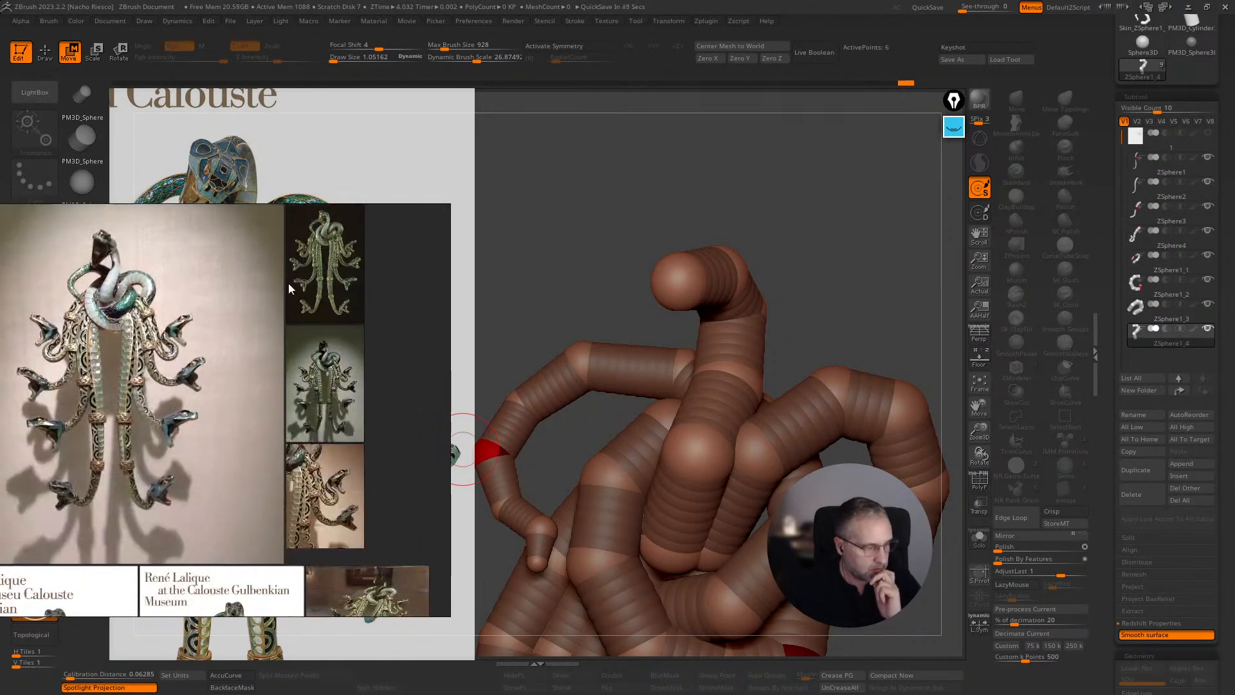
pyautogui.moveTo(288, 496); pyautogui.dragTo(254, 305, button='middle')
pyautogui.moveTo(284, 437); pyautogui.dragTo(267, 354, button='middle')
pyautogui.moveTo(230, 409); pyautogui.dragTo(317, 358, button='middle')
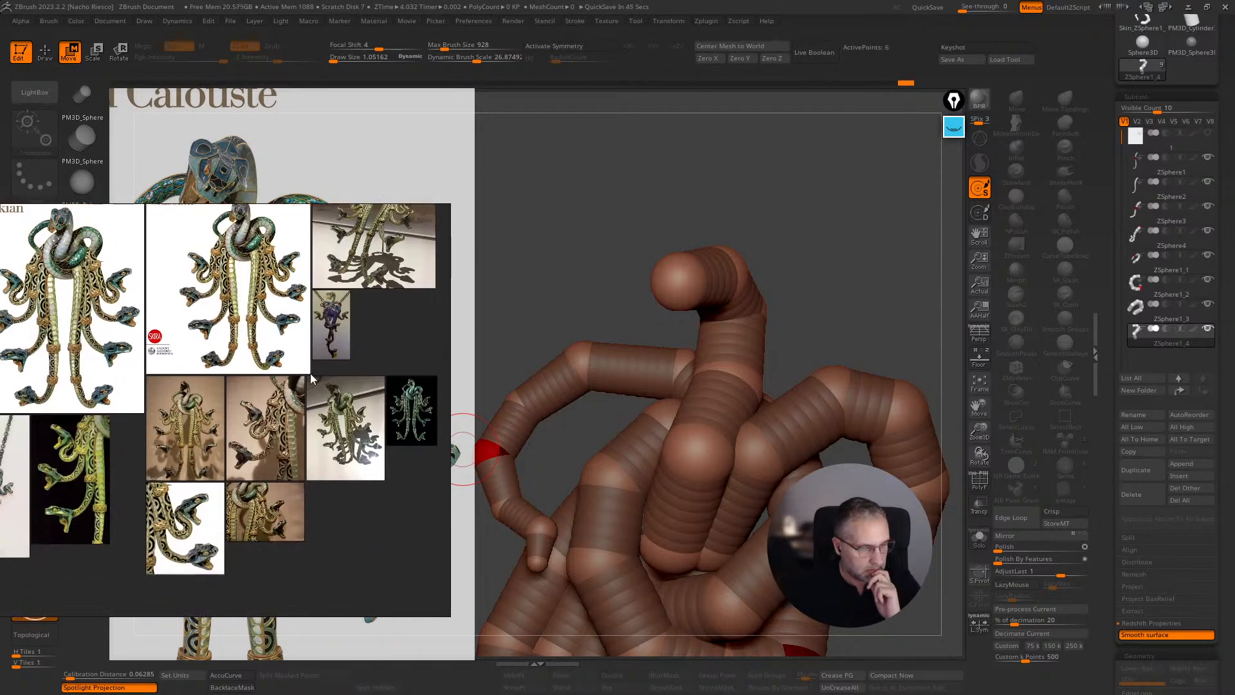
pyautogui.doubleClick(344, 442)
pyautogui.scroll(2, 278, 394)
pyautogui.scroll(-1, 266, 381)
pyautogui.moveTo(274, 361); pyautogui.dragTo(256, 437, button='middle')
pyautogui.moveTo(836, 347); pyautogui.dragTo(670, 411)
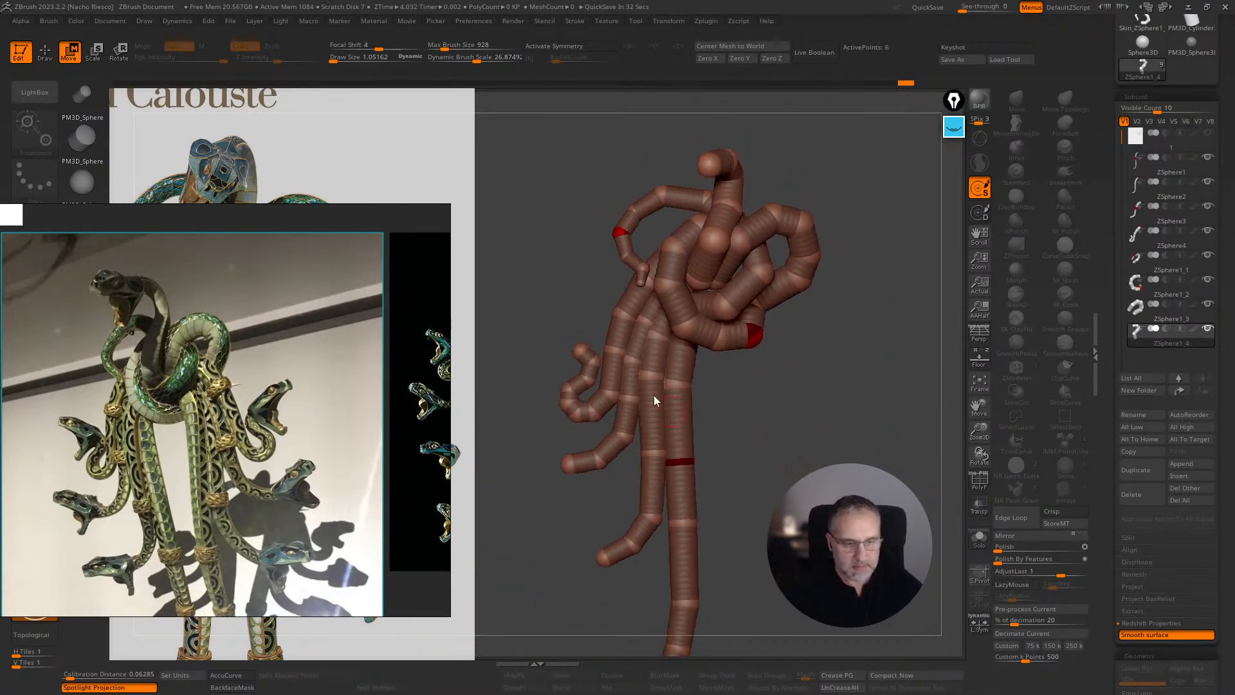
# - Duplicate the two outermost hanging snake bodies and mirror each copy to the opposite side
pyautogui.keyDown('alt'); pyautogui.click(616, 333); pyautogui.keyUp('alt')
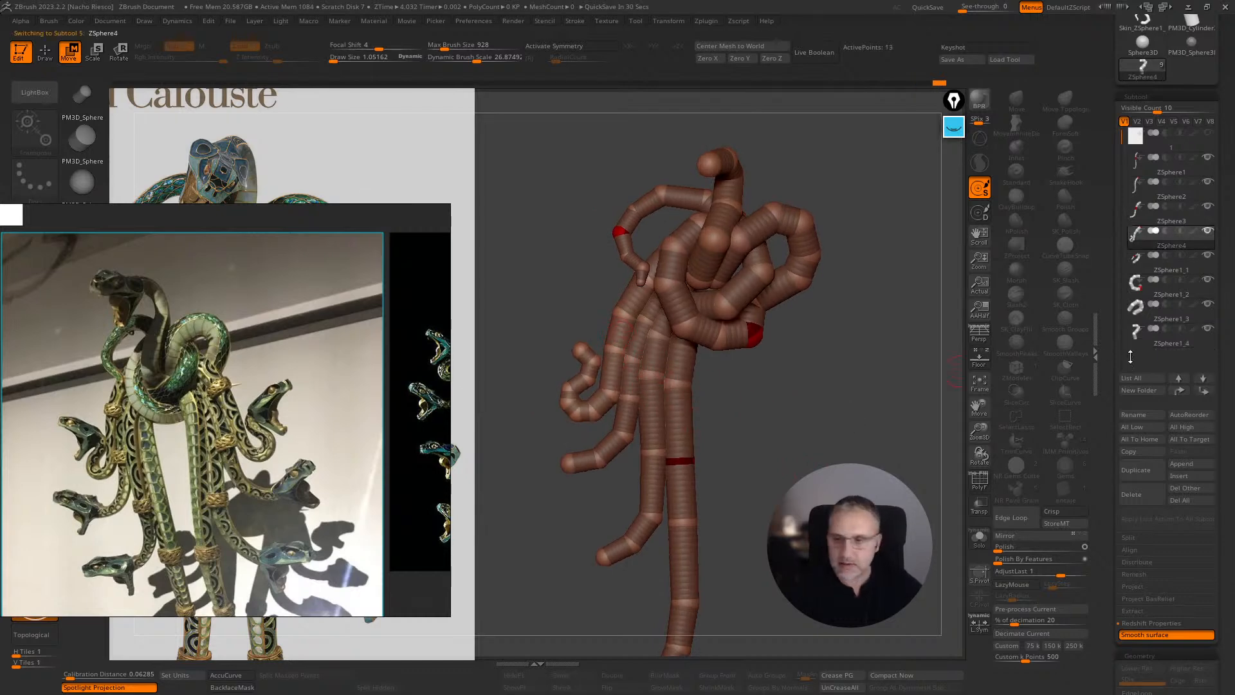
pyautogui.click(1145, 473)
pyautogui.click(1060, 534)
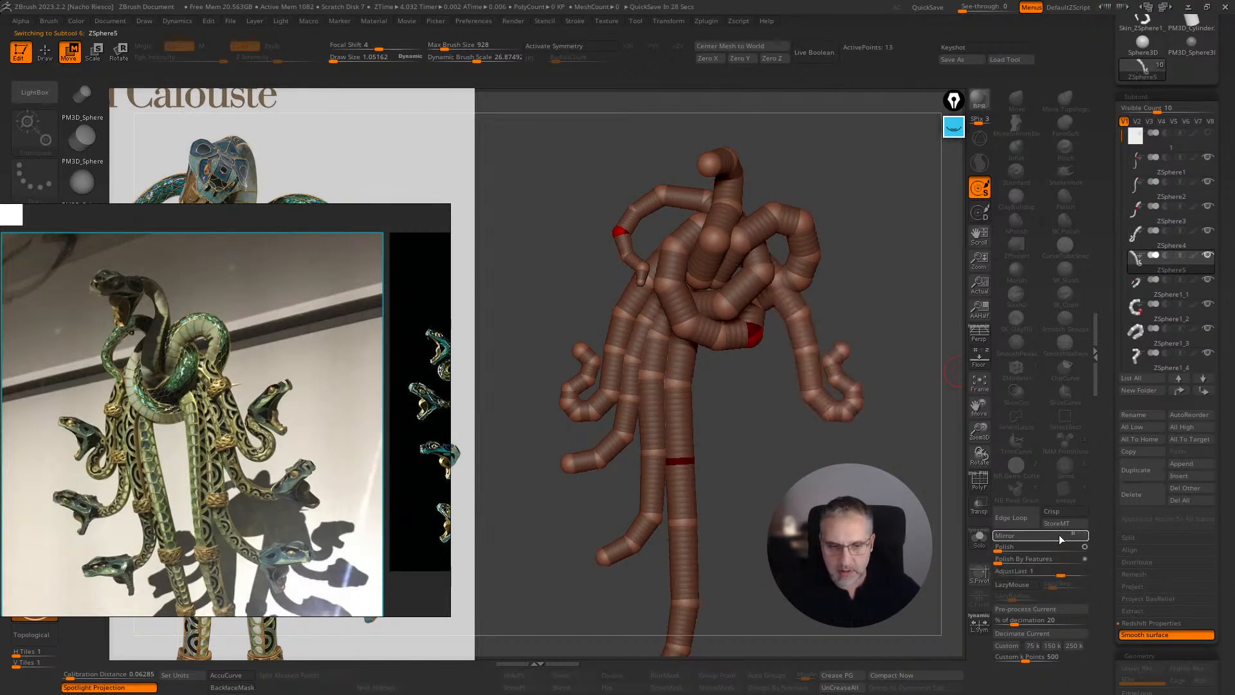
pyautogui.keyDown('alt'); pyautogui.click(632, 392); pyautogui.keyUp('alt')
pyautogui.click(1143, 472)
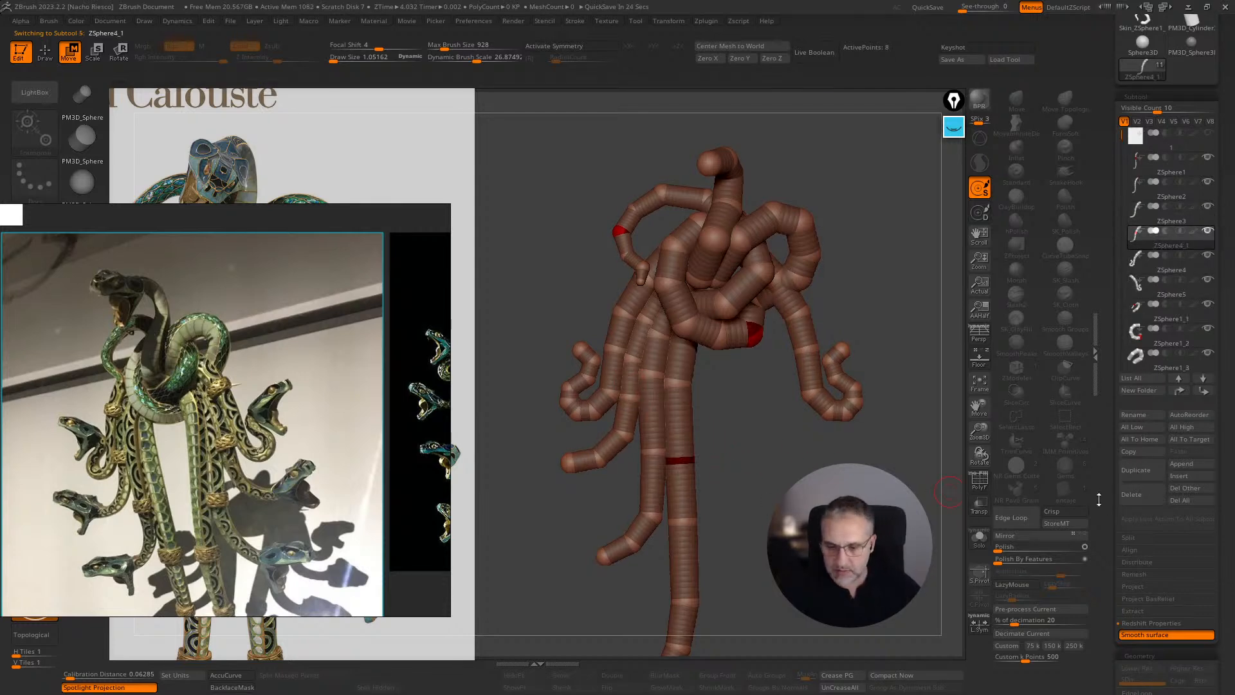
pyautogui.click(1049, 535)
# - Duplicate the two inner hanging snake bodies and mirror each copy to the opposite side
pyautogui.keyDown('alt'); pyautogui.click(653, 421); pyautogui.keyUp('alt')
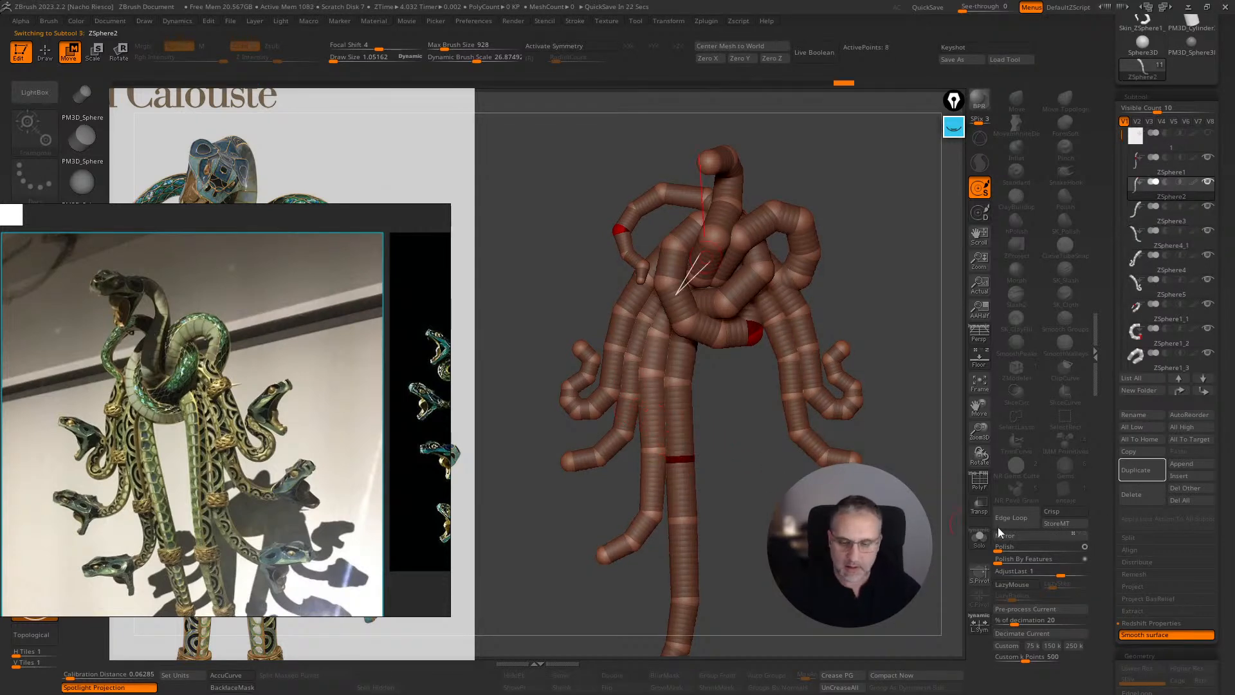
pyautogui.click(1130, 474)
pyautogui.click(1051, 534)
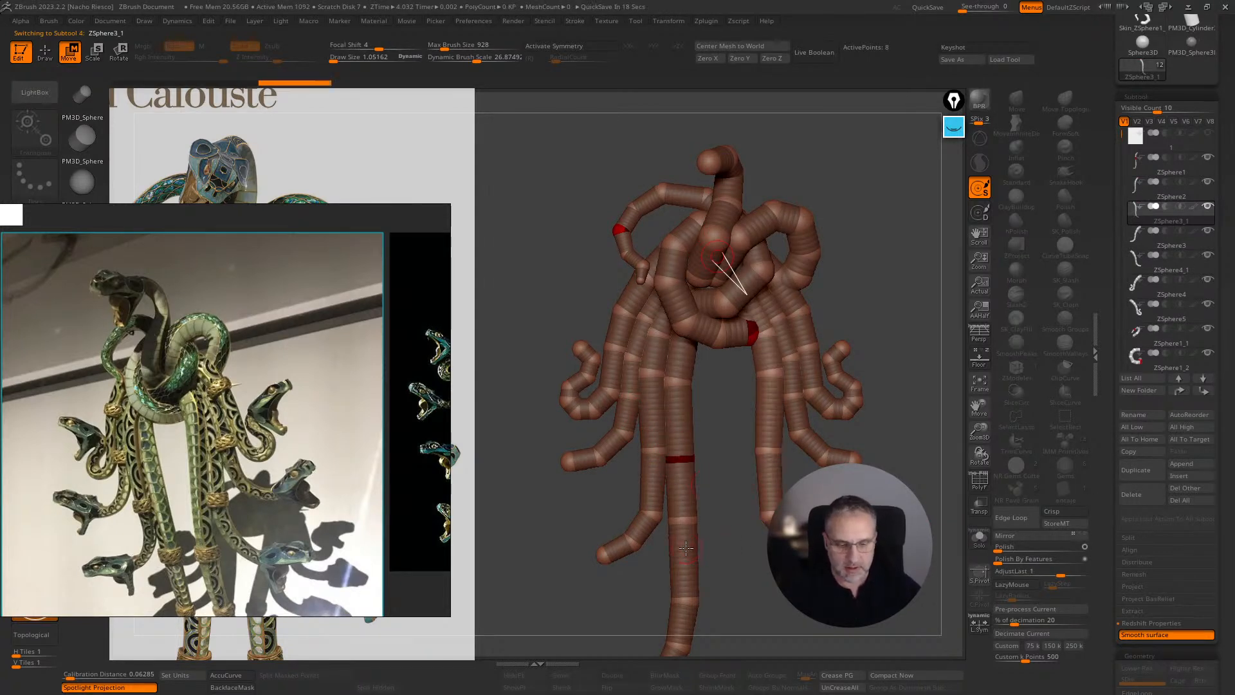
pyautogui.keyDown('alt'); pyautogui.click(689, 484); pyautogui.keyUp('alt')
pyautogui.click(1140, 476)
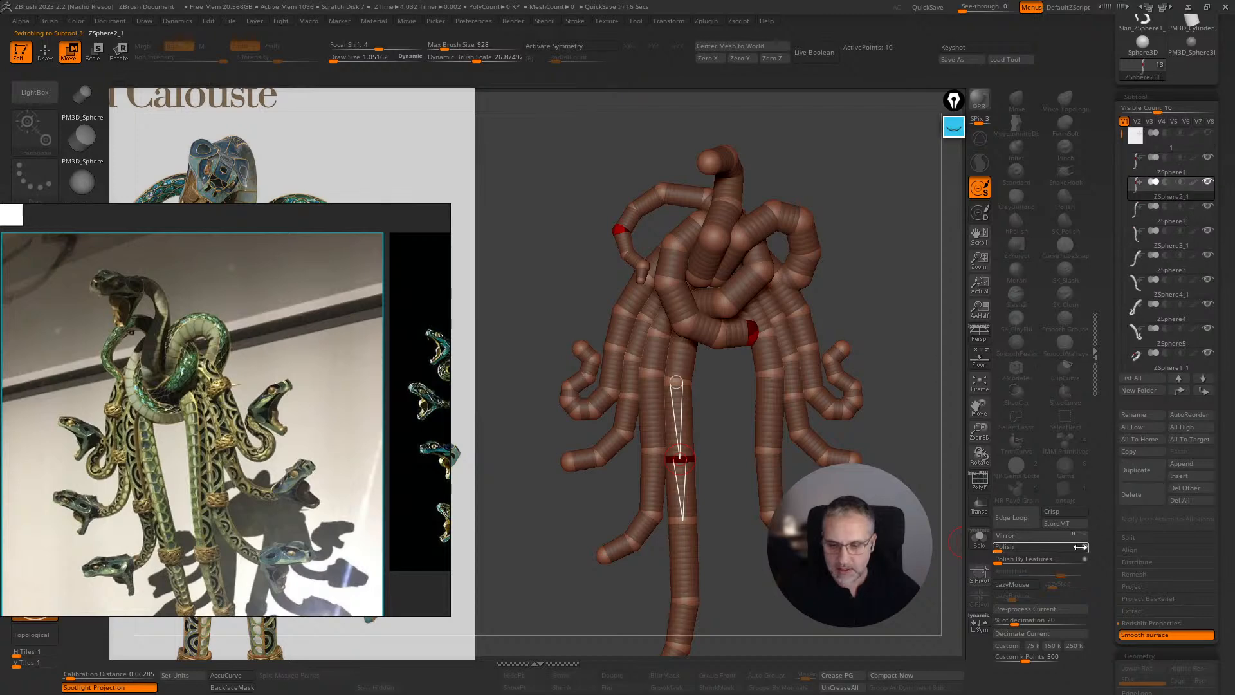
pyautogui.click(1063, 538)
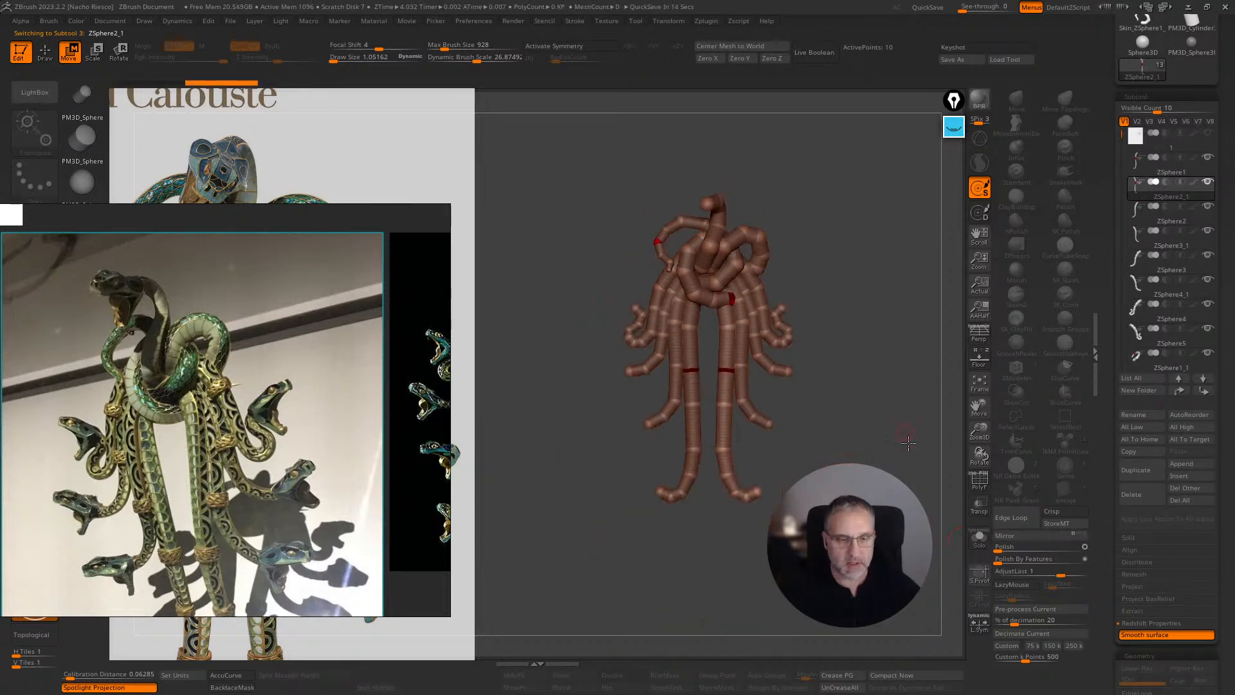
# - Isolate the mirrored innermost hanging body, reposition its uppermost ZSpheres with a resized brush, and show all bodies
pyautogui.moveTo(903, 476)
pyautogui.mouseDown()
pyautogui.moveTo(883, 477)
pyautogui.moveTo(907, 477)
pyautogui.mouseUp()
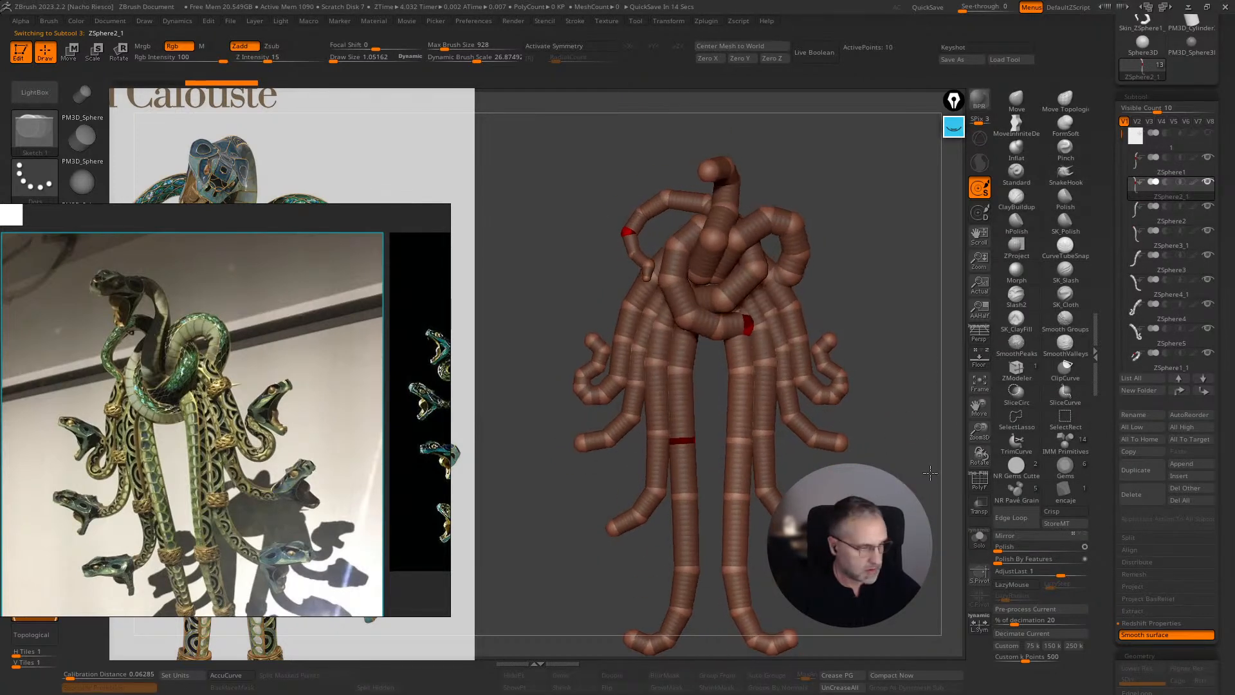
pyautogui.keyDown('ctrl'); pyautogui.moveTo(924, 482); pyautogui.dragTo(924, 528, button='right'); pyautogui.keyUp('ctrl')
pyautogui.moveTo(924, 450); pyautogui.dragTo(789, 354, button='right')
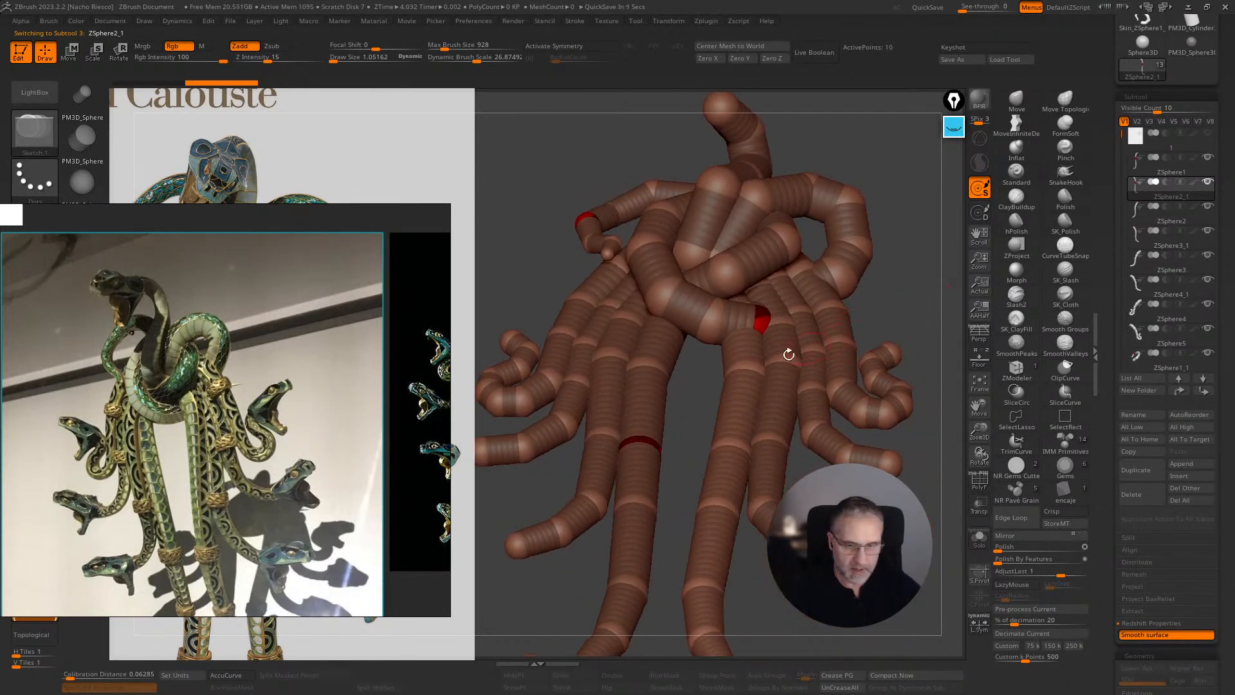
pyautogui.keyDown('alt'); pyautogui.click(740, 400); pyautogui.keyUp('alt')
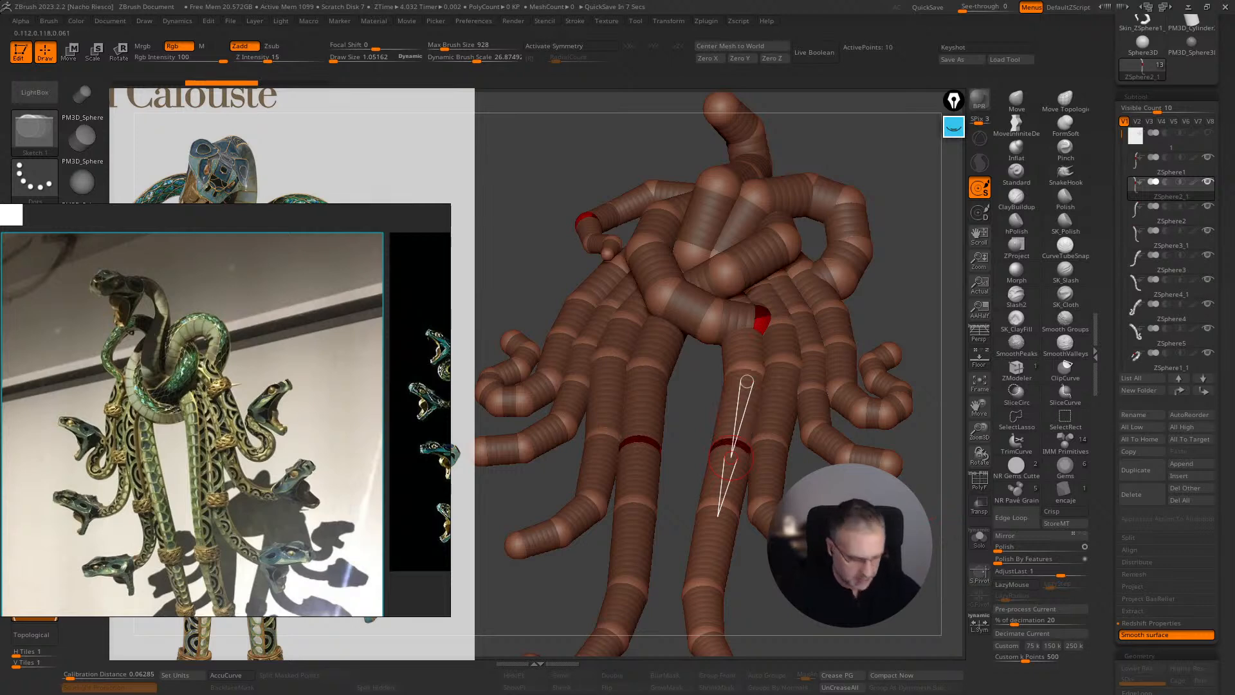
pyautogui.press('w')
pyautogui.click(978, 537)
pyautogui.press('s')
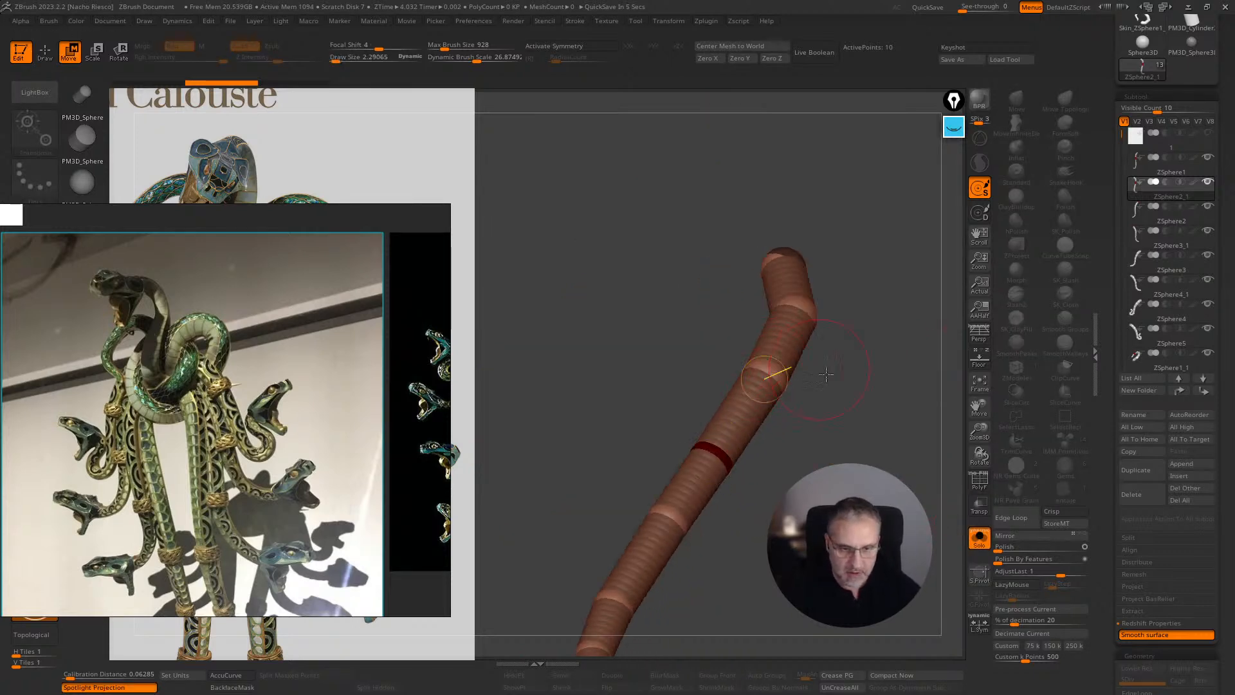
pyautogui.moveTo(806, 367); pyautogui.dragTo(802, 395, button='right')
pyautogui.press('s')
pyautogui.moveTo(802, 395); pyautogui.dragTo(762, 361)
pyautogui.moveTo(824, 300); pyautogui.dragTo(811, 287)
pyautogui.moveTo(860, 351); pyautogui.dragTo(900, 385, button='right')
pyautogui.click(977, 542)
# - Adjust the position of an upper ZSphere on the isolated inner hanging body
pyautogui.moveTo(952, 300); pyautogui.dragTo(800, 308)
pyautogui.moveTo(809, 391); pyautogui.dragTo(807, 409)
pyautogui.moveTo(817, 398); pyautogui.dragTo(928, 341, button='right')
# - Select the knot's lower front segment, isolate it to adjust its end ZSphere beside the inner hanging body, and show all bodies
pyautogui.keyDown('alt'); pyautogui.click(845, 314); pyautogui.keyUp('alt')
pyautogui.moveTo(946, 276); pyautogui.dragTo(888, 357)
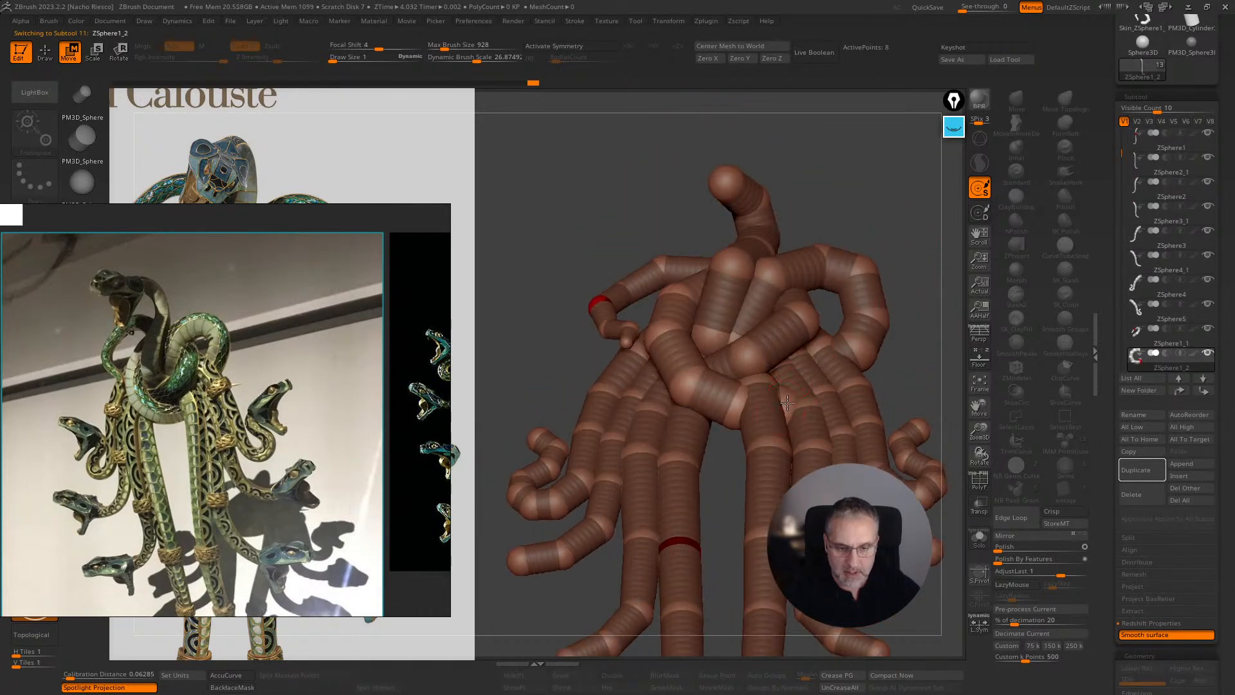
pyautogui.moveTo(780, 418); pyautogui.dragTo(795, 379, button='right')
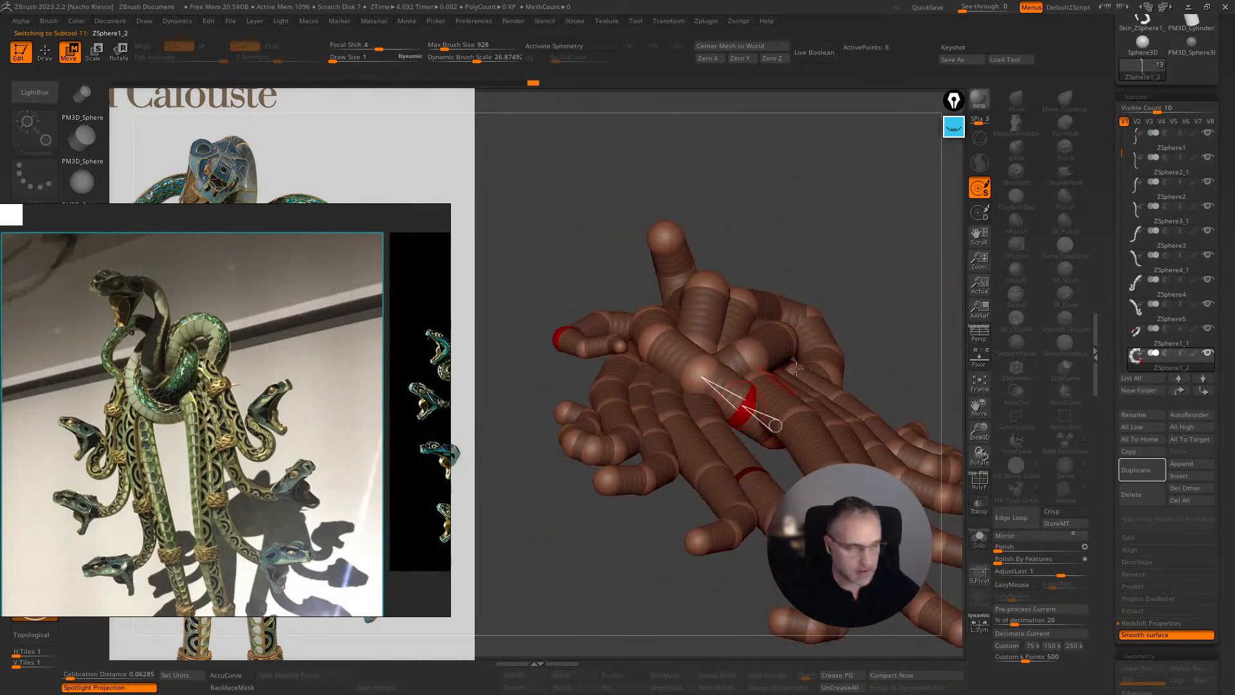
pyautogui.moveTo(911, 322); pyautogui.dragTo(912, 314)
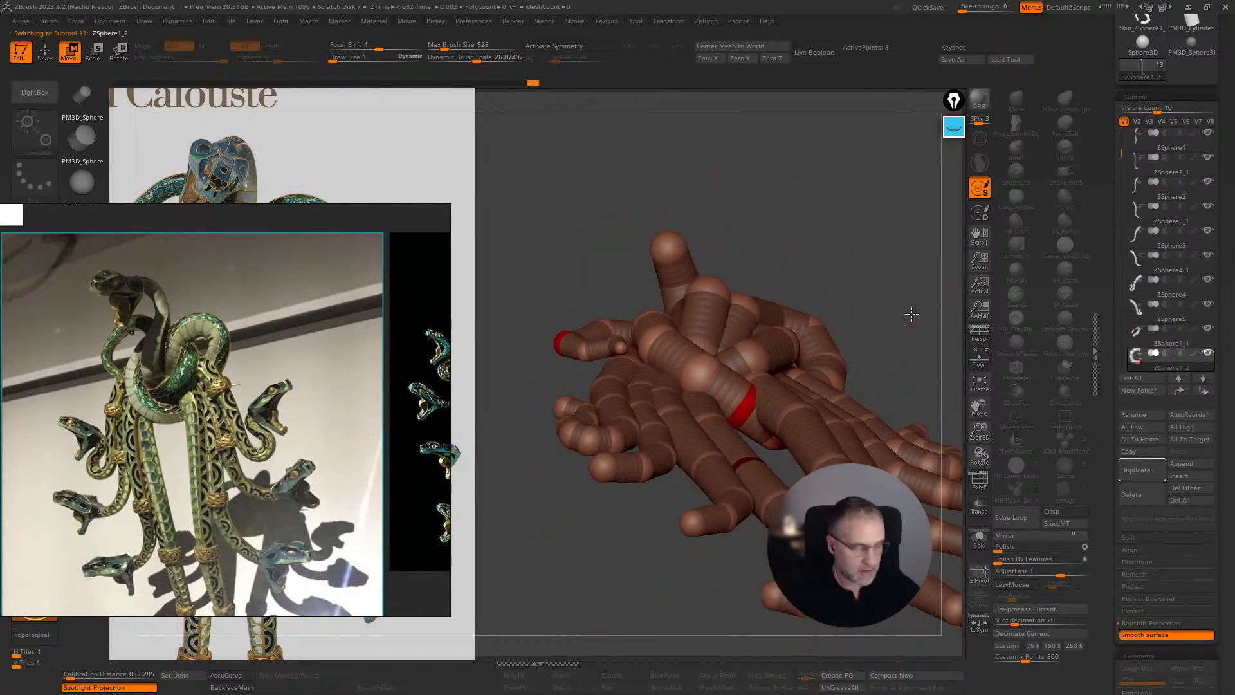
pyautogui.click(979, 537)
pyautogui.moveTo(736, 410); pyautogui.dragTo(795, 460, button='right')
pyautogui.click(777, 438)
pyautogui.click(979, 543)
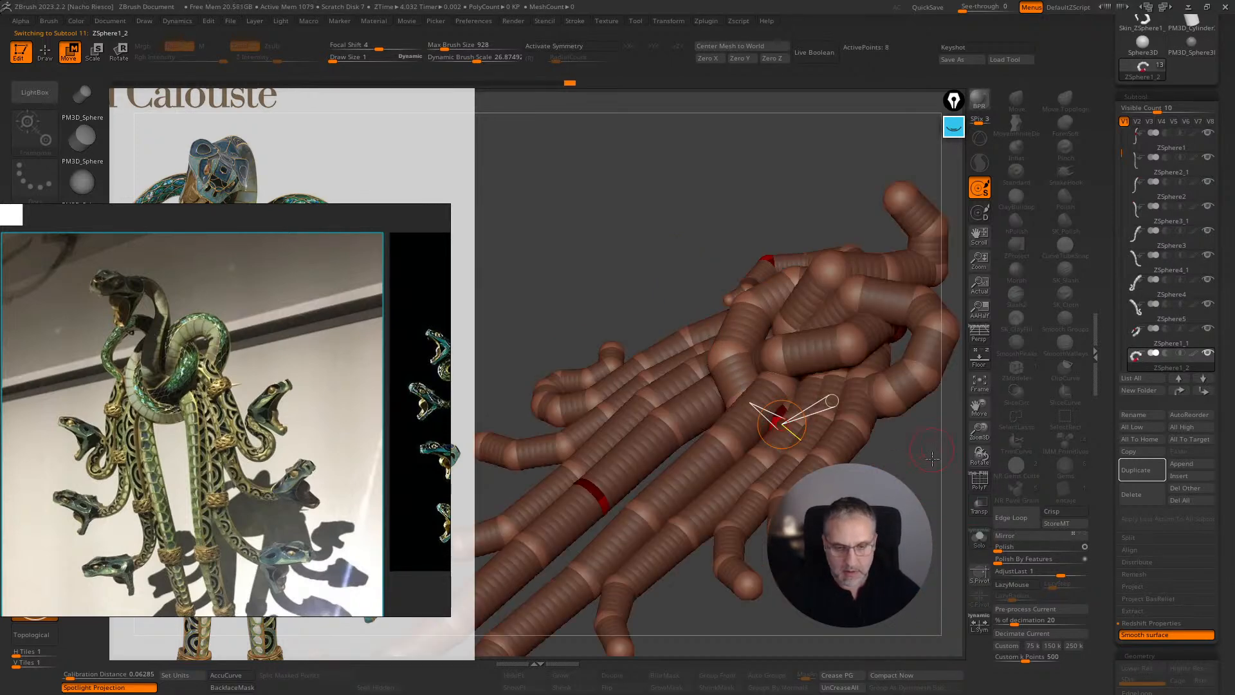
pyautogui.moveTo(932, 444); pyautogui.dragTo(943, 485, button='right')
pyautogui.moveTo(880, 320); pyautogui.dragTo(853, 341, button='right')
pyautogui.moveTo(741, 415); pyautogui.dragTo(869, 368, button='right')
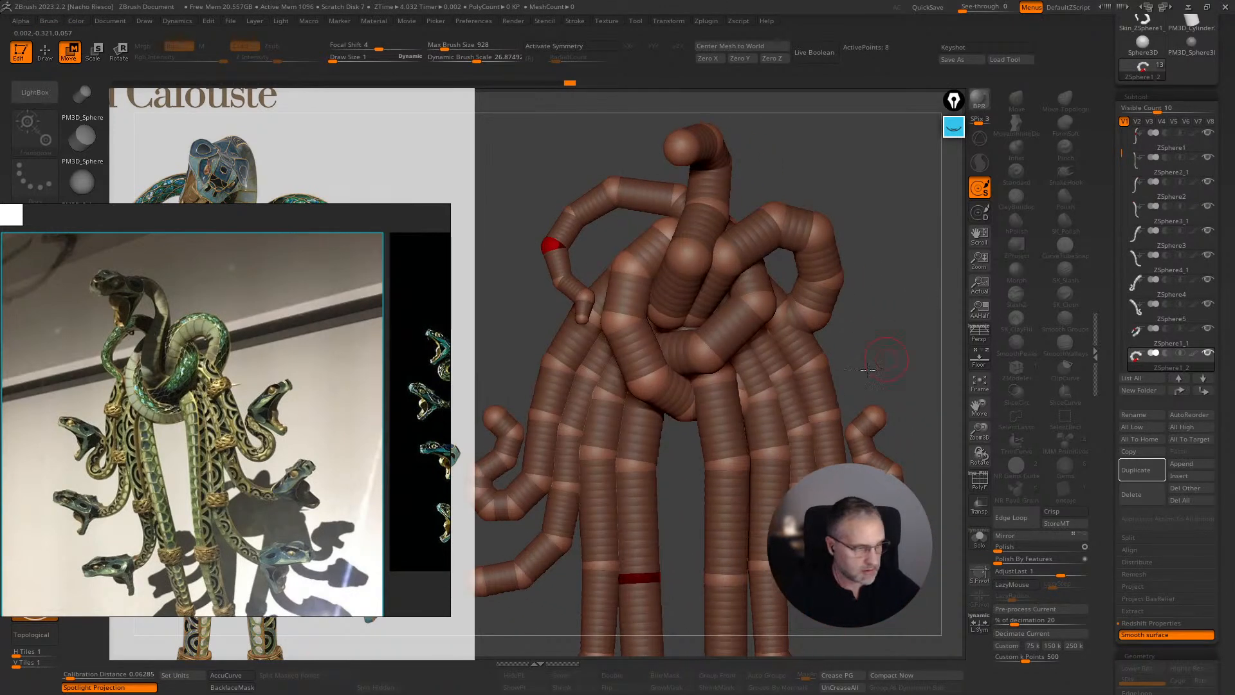
# - Nudge the upper ZSpheres of the mirrored innermost hanging body to meet the knot
pyautogui.keyDown('alt'); pyautogui.click(732, 456); pyautogui.keyUp('alt')
pyautogui.moveTo(713, 374); pyautogui.dragTo(717, 377)
pyautogui.moveTo(727, 464); pyautogui.dragTo(732, 460)
pyautogui.click(978, 504)
pyautogui.keyDown('ctrl'); pyautogui.moveTo(923, 437); pyautogui.dragTo(858, 389, button='right'); pyautogui.keyUp('ctrl')
# - Select the knot's side loop and shift its lower ZSpheres to line up with the outer hanging body
pyautogui.keyDown('alt'); pyautogui.click(784, 350); pyautogui.keyUp('alt')
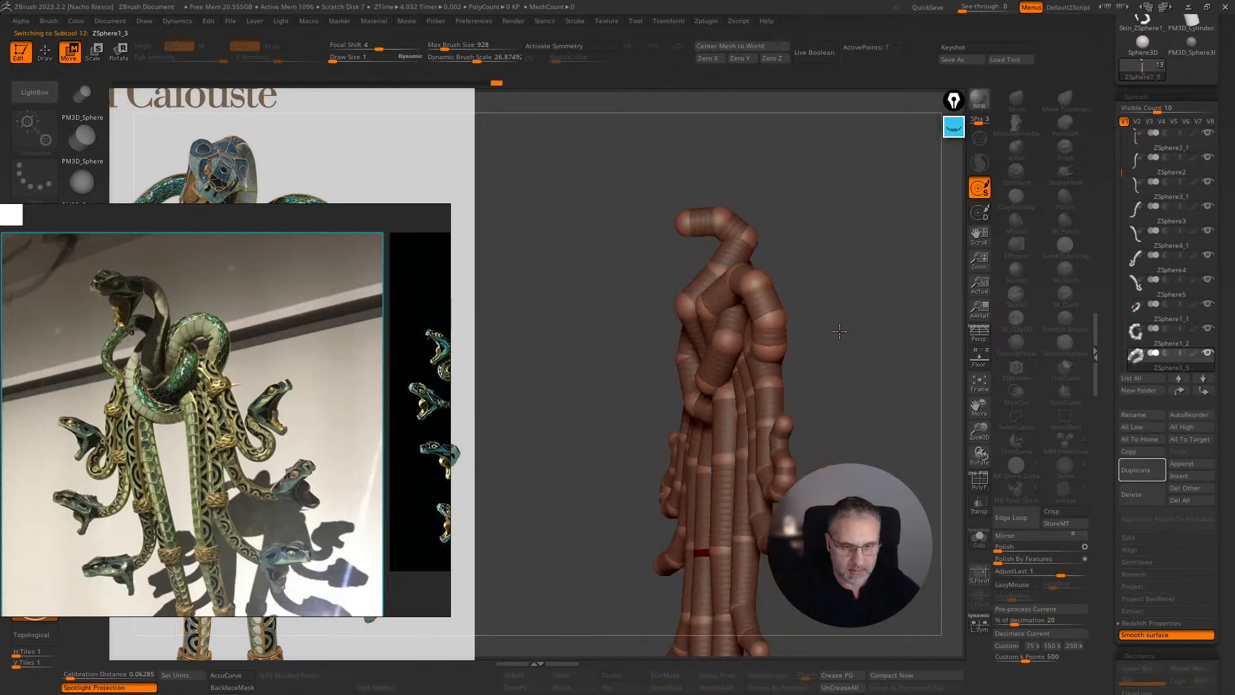
pyautogui.keyDown('ctrl'); pyautogui.moveTo(843, 345); pyautogui.dragTo(833, 371, button='right'); pyautogui.keyUp('ctrl')
pyautogui.moveTo(760, 332); pyautogui.dragTo(777, 352)
pyautogui.moveTo(780, 355); pyautogui.dragTo(799, 374, button='right')
pyautogui.moveTo(761, 376); pyautogui.dragTo(772, 393)
pyautogui.moveTo(797, 366); pyautogui.dragTo(836, 294, button='right')
pyautogui.moveTo(815, 400); pyautogui.dragTo(795, 420)
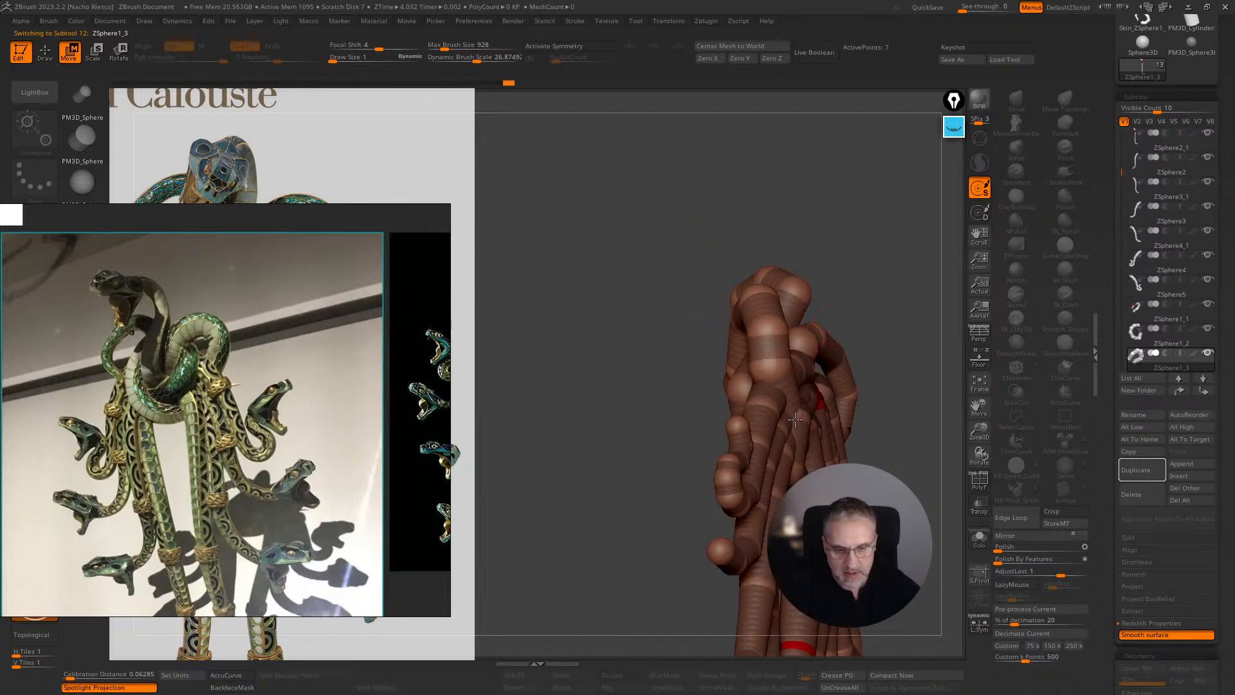
# - Move the upper ZSphere of the outer hanging body into line beneath the knot's side loop
pyautogui.moveTo(836, 380); pyautogui.dragTo(909, 359, button='right')
pyautogui.keyDown('alt'); pyautogui.click(780, 436); pyautogui.keyUp('alt')
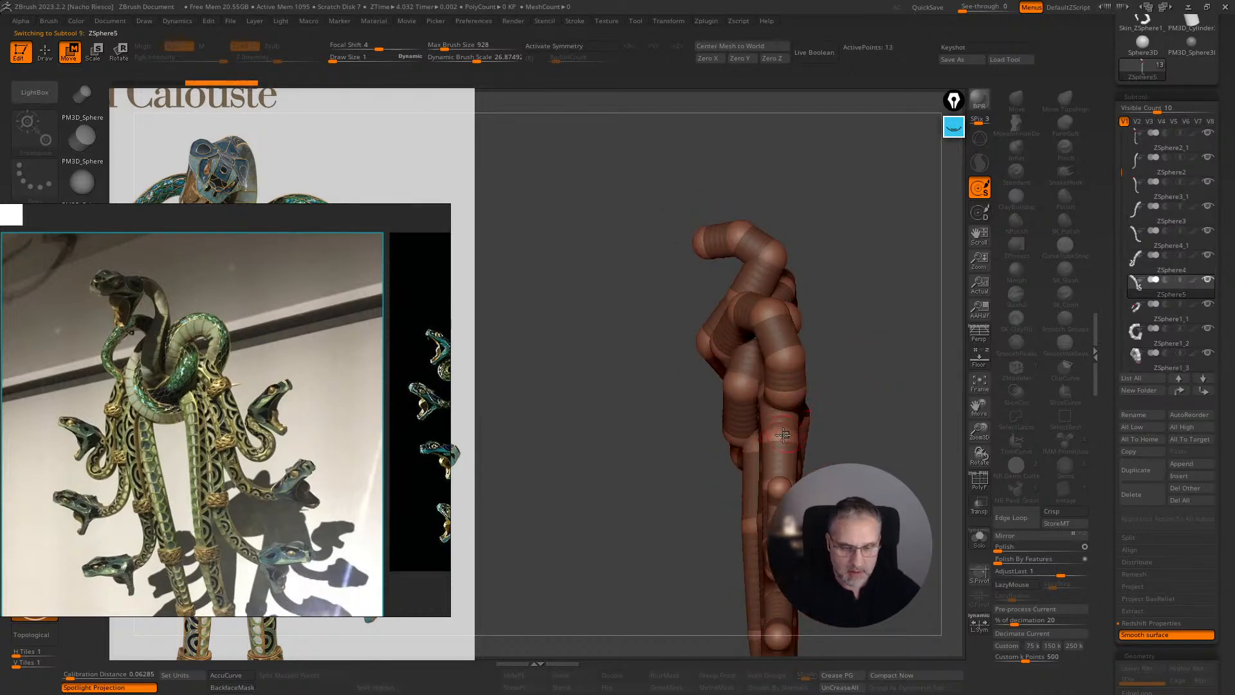
pyautogui.moveTo(781, 437); pyautogui.dragTo(769, 441)
pyautogui.moveTo(836, 424); pyautogui.dragTo(884, 250, button='right')
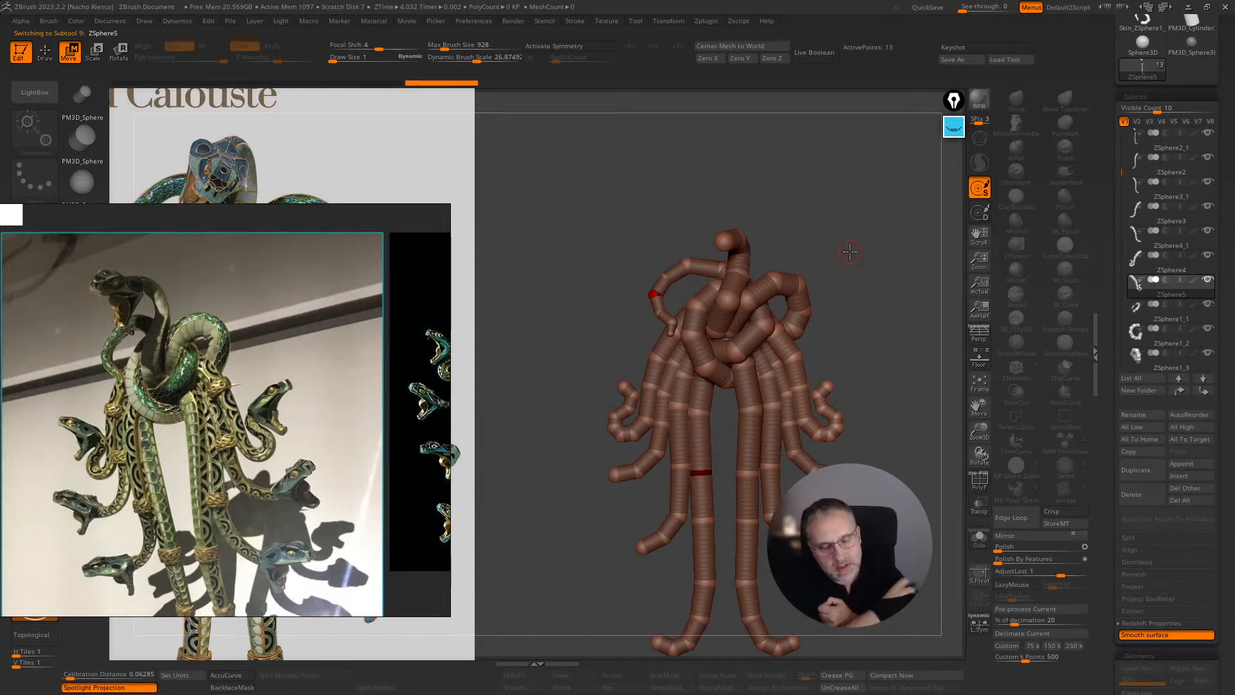
pyautogui.keyDown('ctrl'); pyautogui.moveTo(876, 293); pyautogui.dragTo(917, 308, button='right'); pyautogui.keyUp('ctrl')
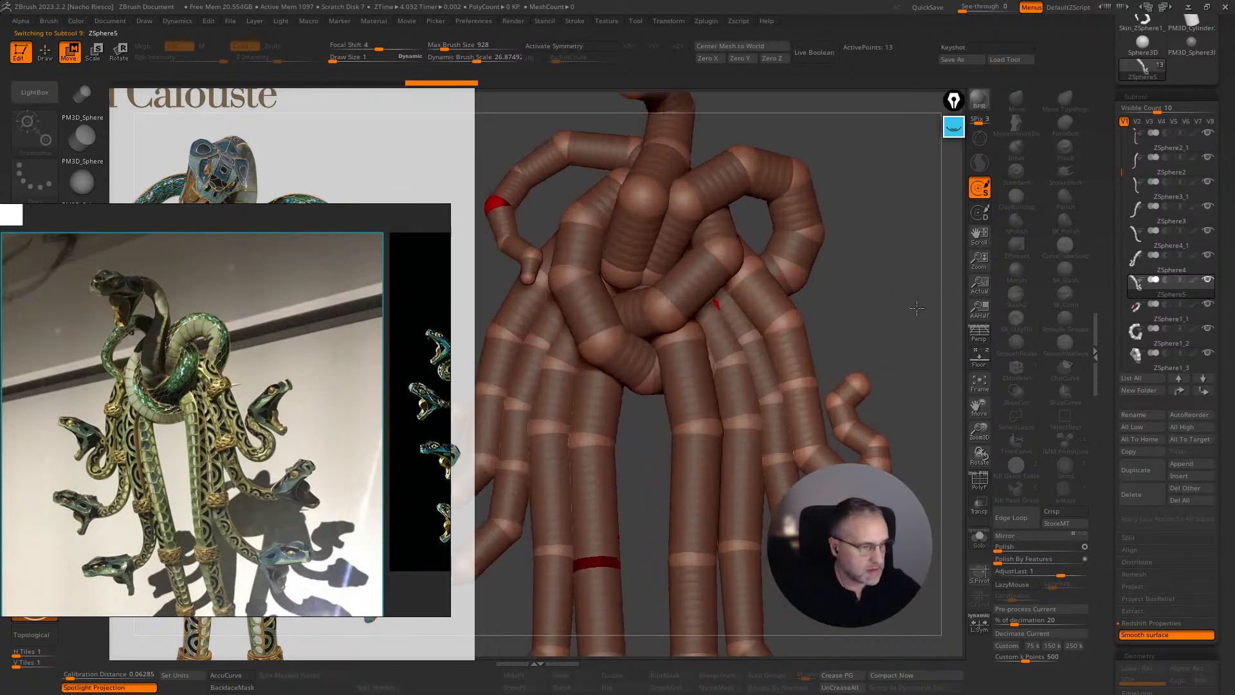
# - Isolate the upright central neck segment and move its lowest ZSphere downward to lengthen it
pyautogui.keyDown('alt'); pyautogui.click(648, 277); pyautogui.keyUp('alt')
pyautogui.moveTo(663, 275)
pyautogui.mouseDown(button='right')
pyautogui.moveTo(629, 319)
pyautogui.moveTo(663, 258)
pyautogui.mouseUp(button='right')
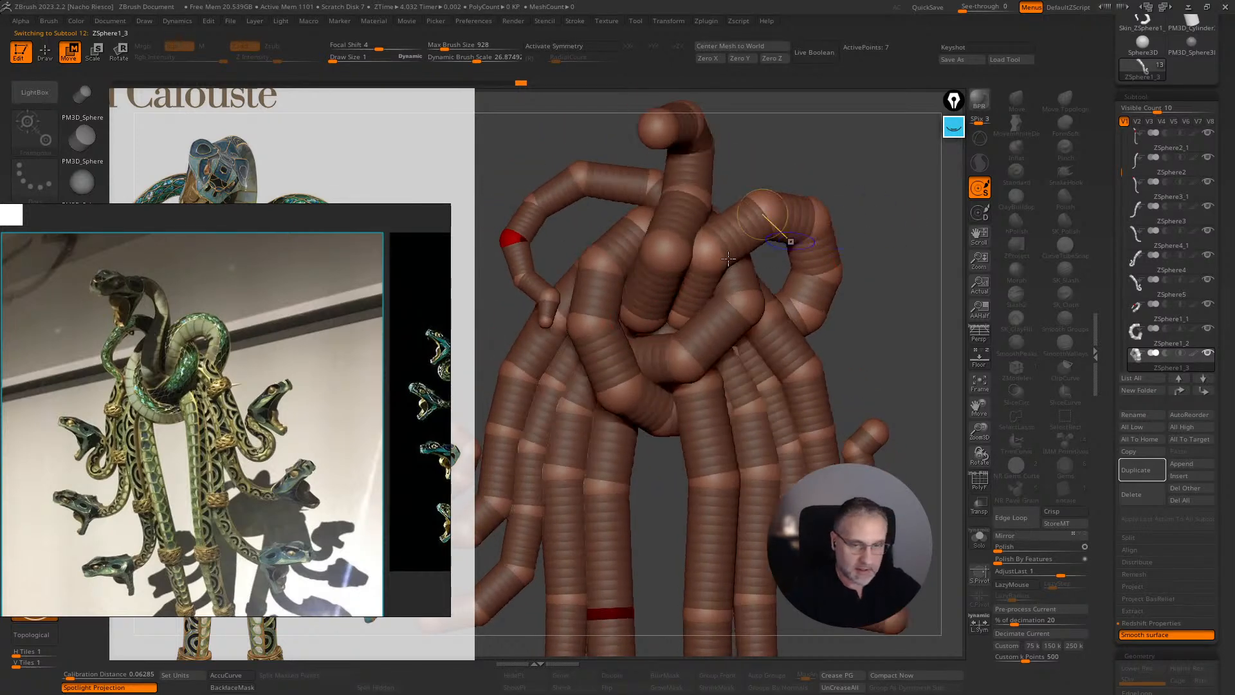
pyautogui.keyDown('alt'); pyautogui.click(664, 252); pyautogui.keyUp('alt')
pyautogui.hotkey('ctrl', 'z')
pyautogui.moveTo(871, 212); pyautogui.dragTo(871, 162, button='right')
pyautogui.click(977, 538)
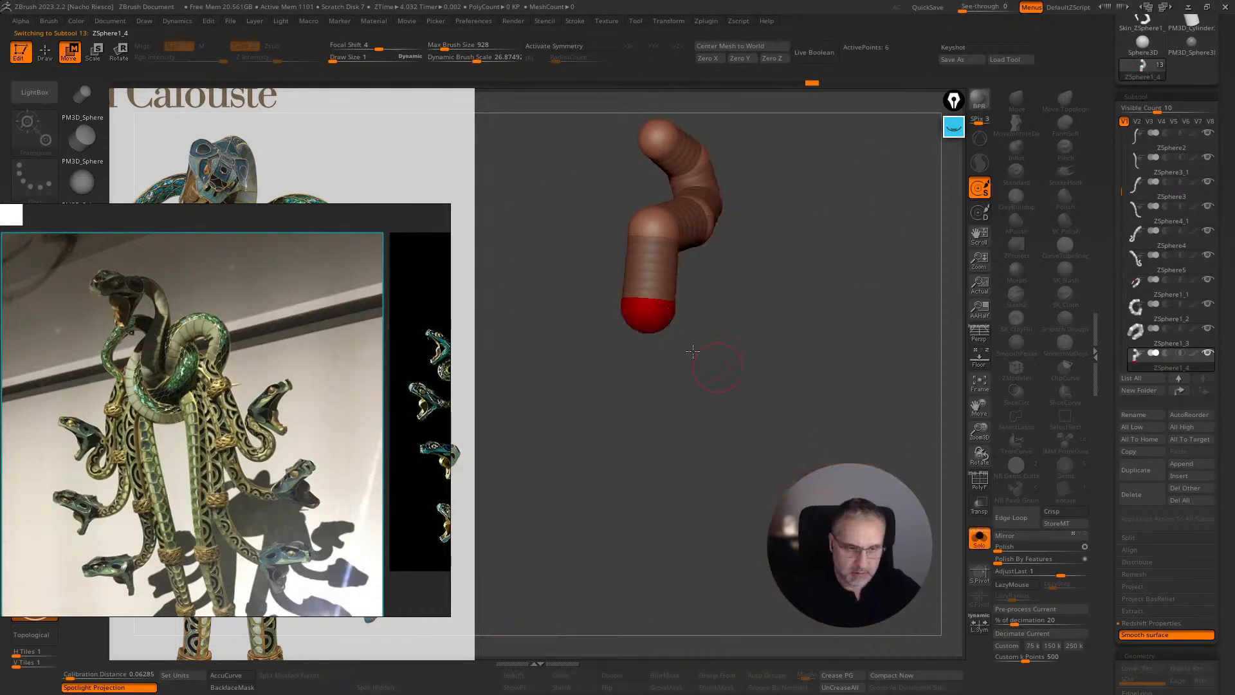
pyautogui.moveTo(716, 366); pyautogui.dragTo(649, 344, button='right')
pyautogui.moveTo(645, 319); pyautogui.dragTo(653, 357)
pyautogui.moveTo(727, 374); pyautogui.dragTo(744, 378, button='right')
# - Insert a ZSphere in the neck's lower section, offset it to curve the body, and show all bodies
pyautogui.press('q')
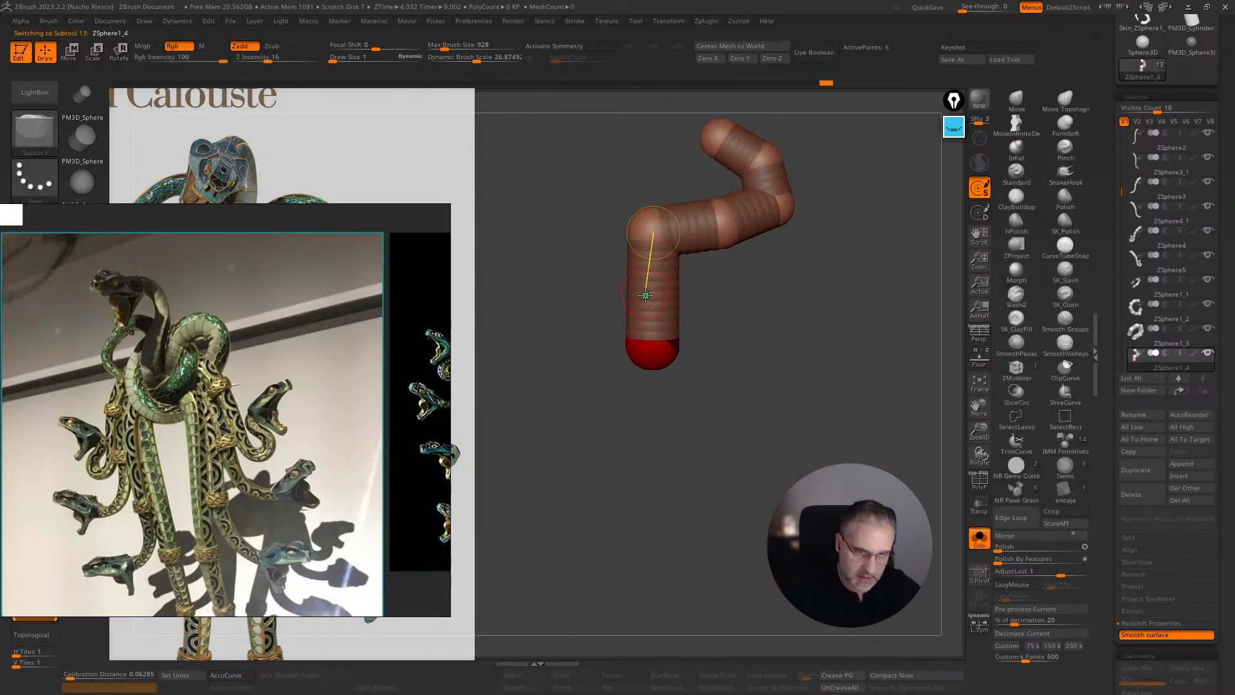
pyautogui.click(653, 293)
pyautogui.press('w')
pyautogui.moveTo(642, 291); pyautogui.dragTo(622, 295)
pyautogui.moveTo(698, 412); pyautogui.dragTo(753, 450, button='right')
pyautogui.click(977, 538)
pyautogui.keyDown('alt'); pyautogui.moveTo(874, 278); pyautogui.dragTo(829, 214, button='right'); pyautogui.keyUp('alt')
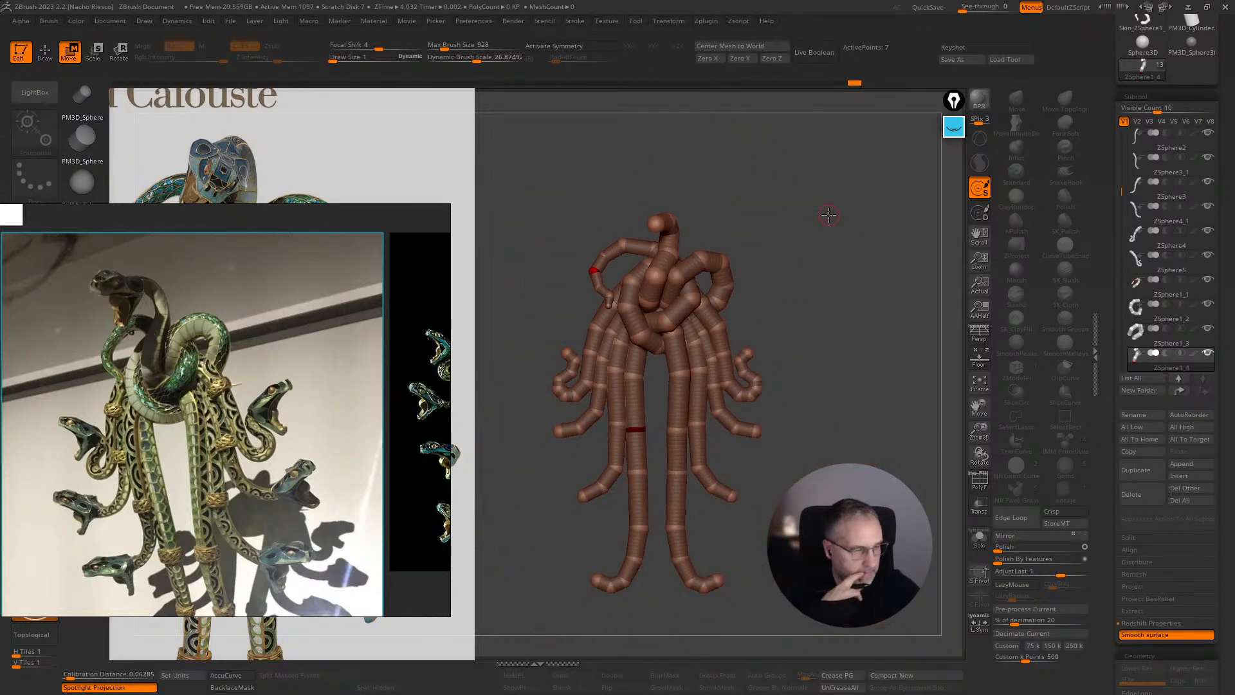
# - Reposition the upper ZSpheres of the central neck and scale them along its bend
pyautogui.moveTo(835, 243); pyautogui.dragTo(858, 259, button='right')
pyautogui.keyDown('ctrl'); pyautogui.moveTo(858, 259); pyautogui.dragTo(861, 334, button='right'); pyautogui.keyUp('ctrl')
pyautogui.keyDown('alt'); pyautogui.moveTo(841, 206); pyautogui.dragTo(847, 264, button='right'); pyautogui.keyUp('alt')
pyautogui.moveTo(609, 222); pyautogui.dragTo(683, 186)
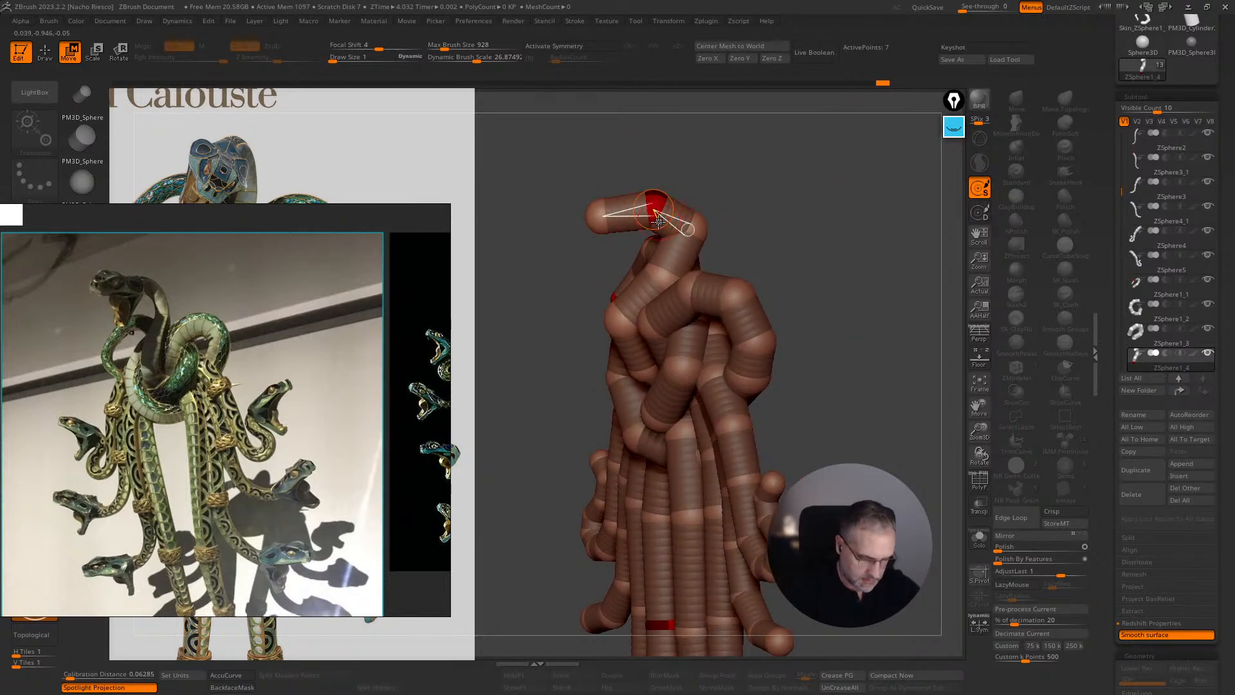
pyautogui.press('q')
pyautogui.press('e')
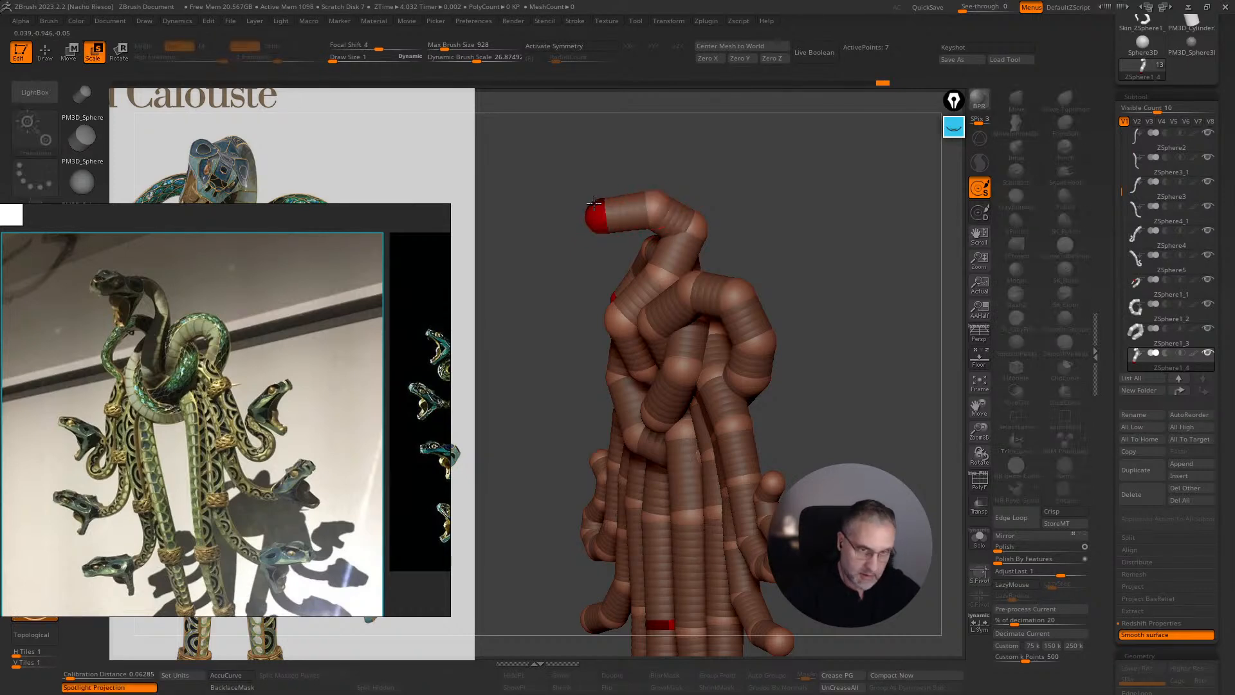
pyautogui.moveTo(656, 208); pyautogui.dragTo(701, 255)
pyautogui.keyDown('ctrl'); pyautogui.moveTo(830, 261); pyautogui.dragTo(841, 291, button='right'); pyautogui.keyUp('ctrl')
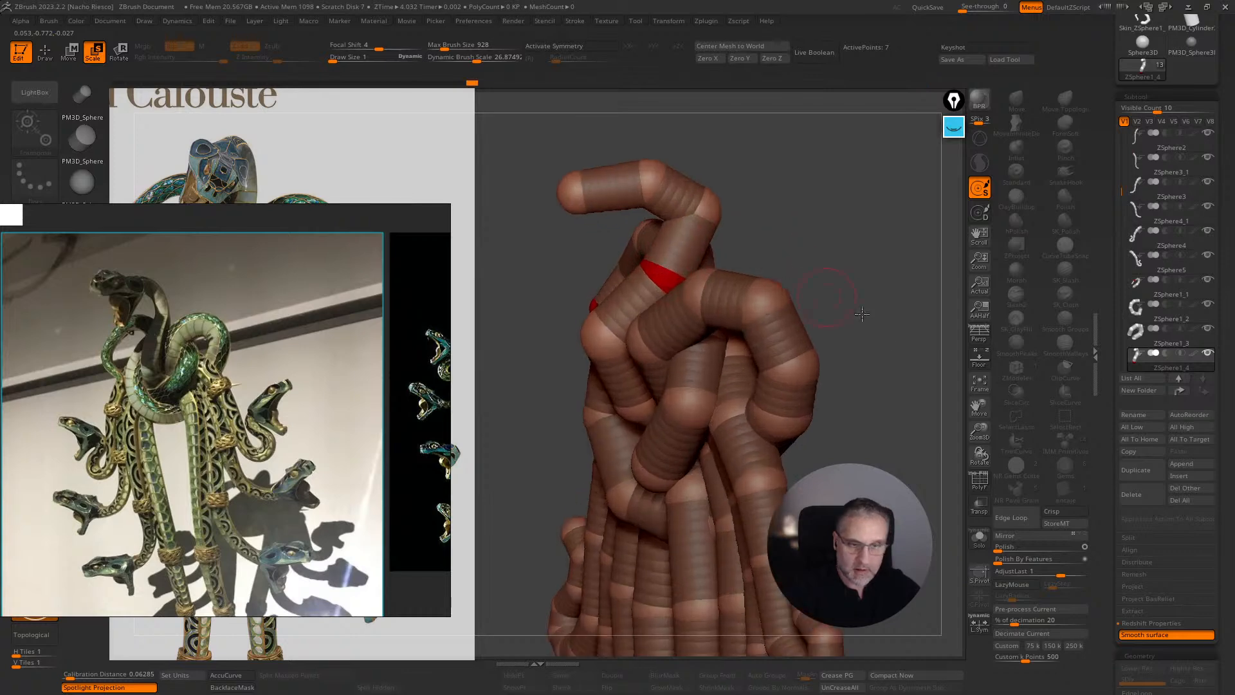
# - Preview the central neck's adaptive skin in isolation and among the other bodies, then return to the ZSphere view
pyautogui.moveTo(1105, 629); pyautogui.dragTo(1105, 261)
pyautogui.moveTo(1108, 579); pyautogui.dragTo(1105, 461)
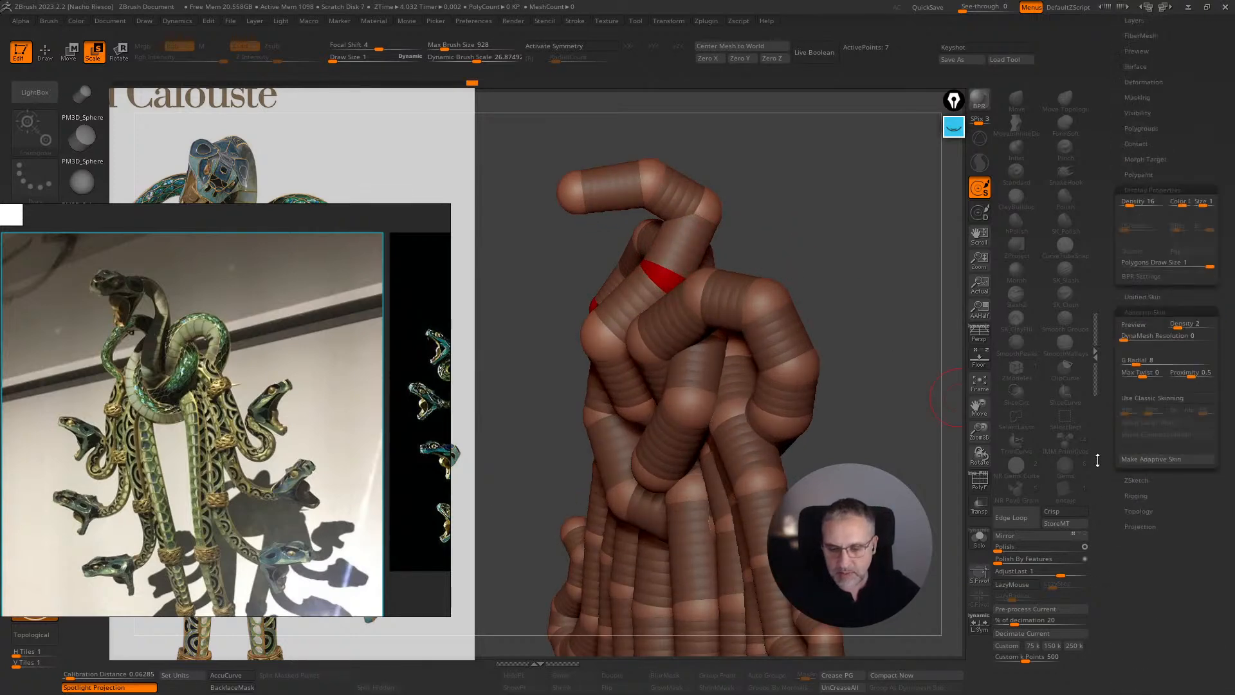
pyautogui.click(979, 538)
pyautogui.press('a')
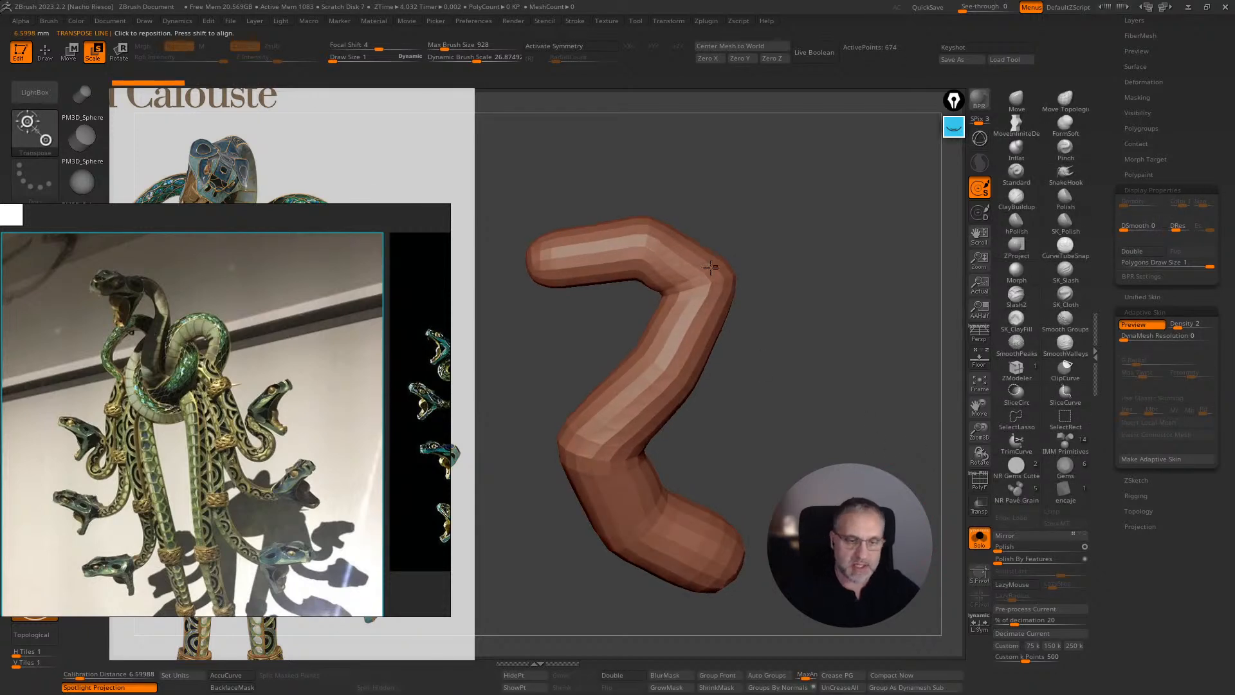
pyautogui.moveTo(729, 331); pyautogui.dragTo(783, 330)
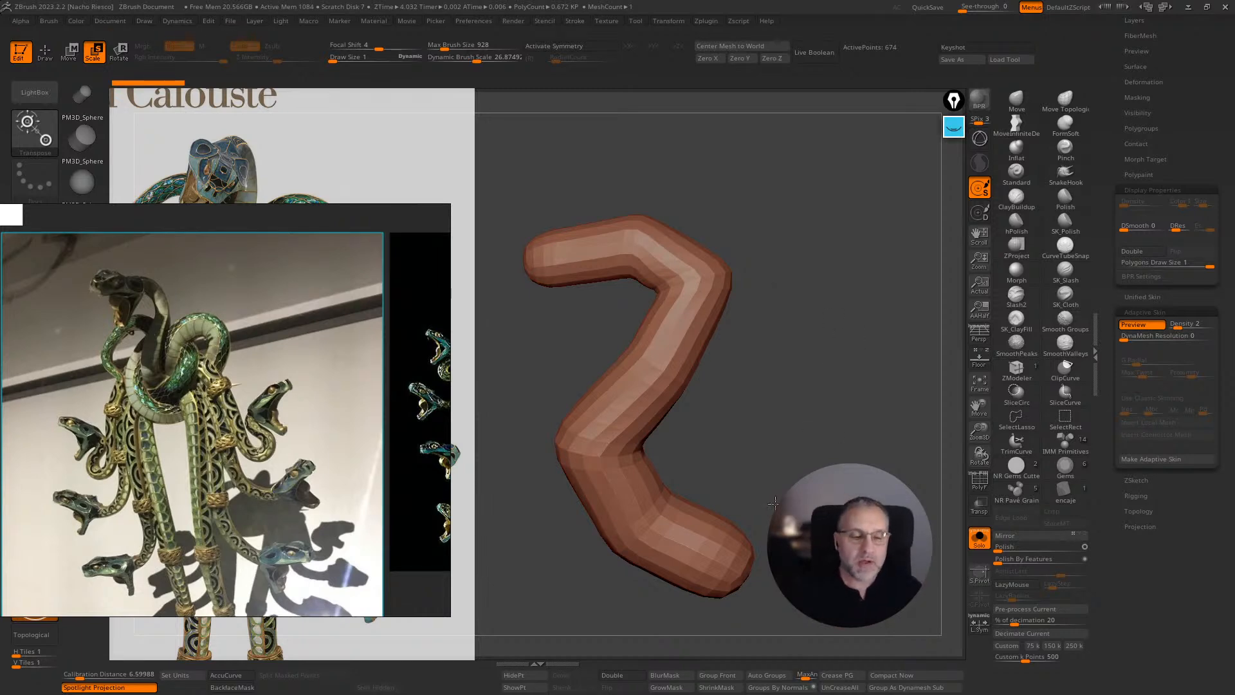
pyautogui.click(979, 538)
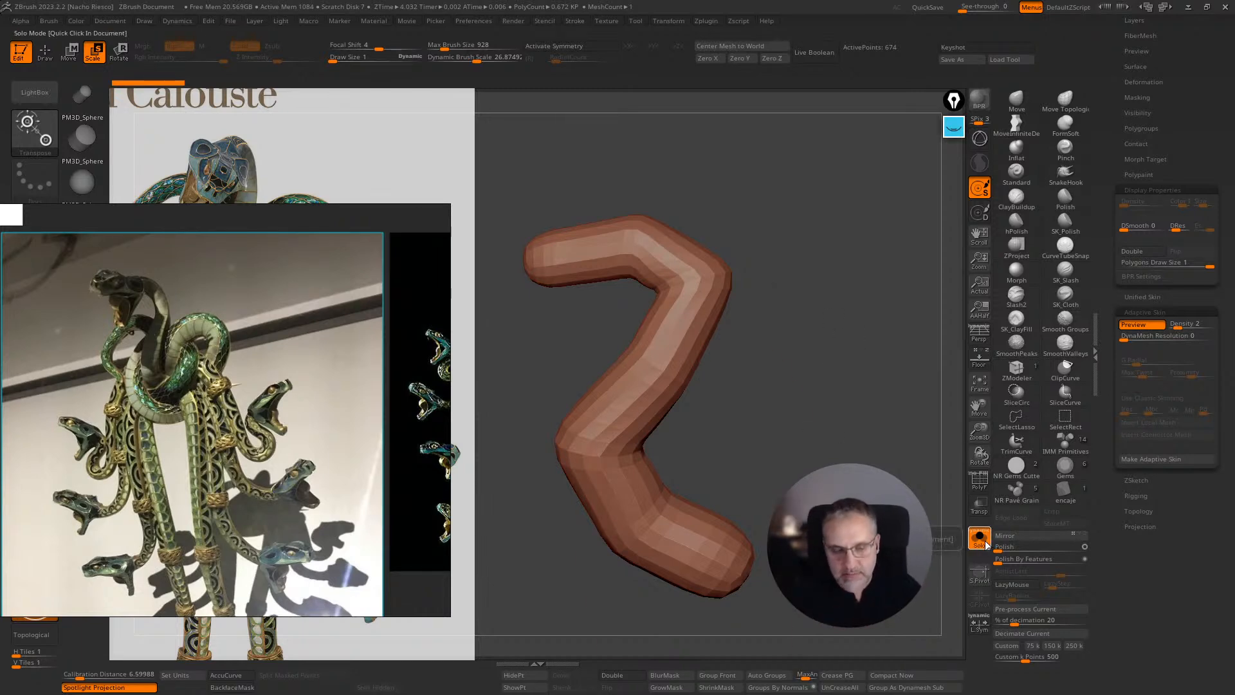
pyautogui.moveTo(798, 353); pyautogui.dragTo(944, 454)
pyautogui.keyDown('alt'); pyautogui.moveTo(888, 295); pyautogui.dragTo(913, 534); pyautogui.keyUp('alt')
pyautogui.click(978, 541)
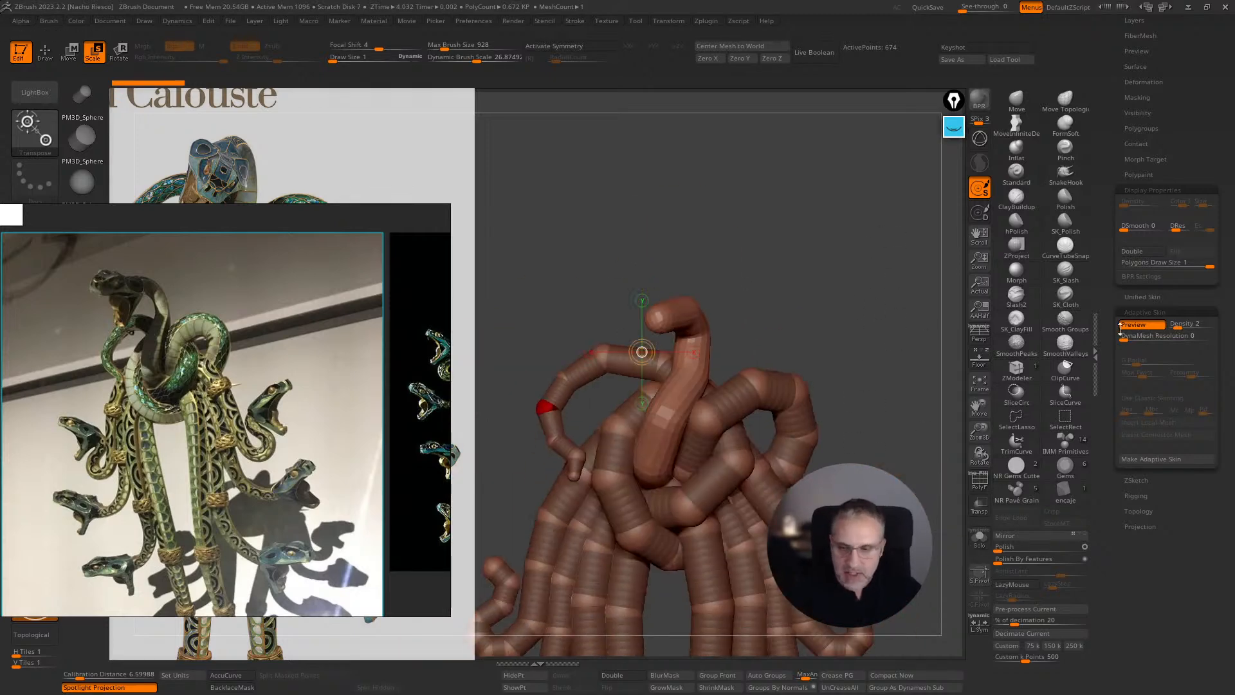
pyautogui.press('q')
# - Examine the complete ZSphere model from the front and side against the wall-display reference photo
pyautogui.keyDown('alt'); pyautogui.moveTo(914, 468); pyautogui.dragTo(877, 254); pyautogui.keyUp('alt')
pyautogui.moveTo(875, 467)
pyautogui.keyDown('alt'); pyautogui.mouseDown()
pyautogui.moveTo(880, 355)
pyautogui.moveTo(800, 379)
pyautogui.moveTo(882, 408)
pyautogui.moveTo(860, 400)
pyautogui.moveTo(840, 437)
pyautogui.mouseUp(); pyautogui.keyUp('alt')
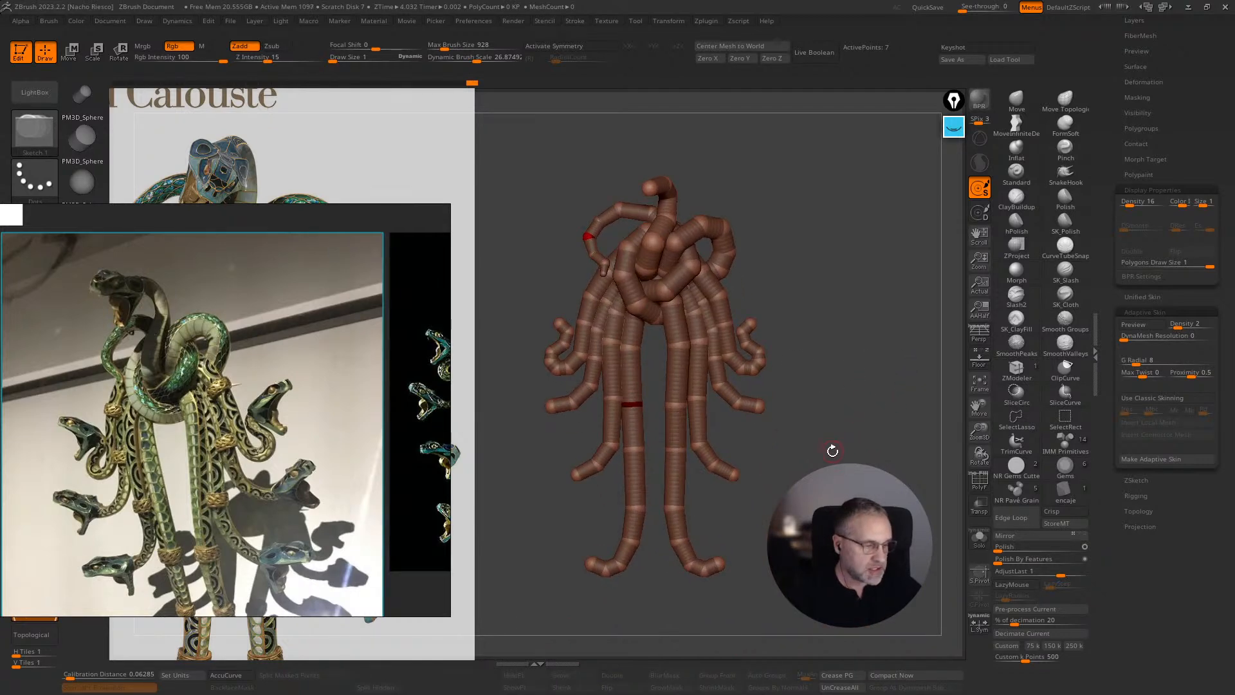
pyautogui.moveTo(842, 442); pyautogui.dragTo(875, 433)
pyautogui.moveTo(874, 432); pyautogui.dragTo(833, 436)
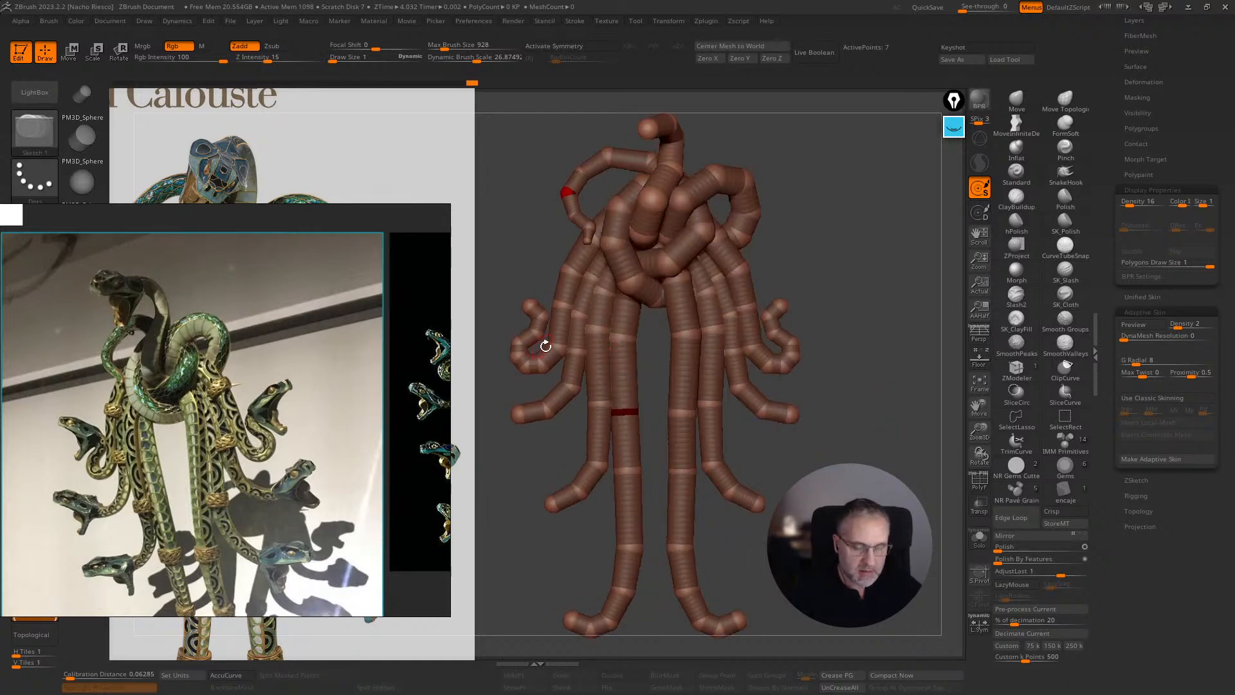
pyautogui.moveTo(867, 295); pyautogui.dragTo(925, 290)
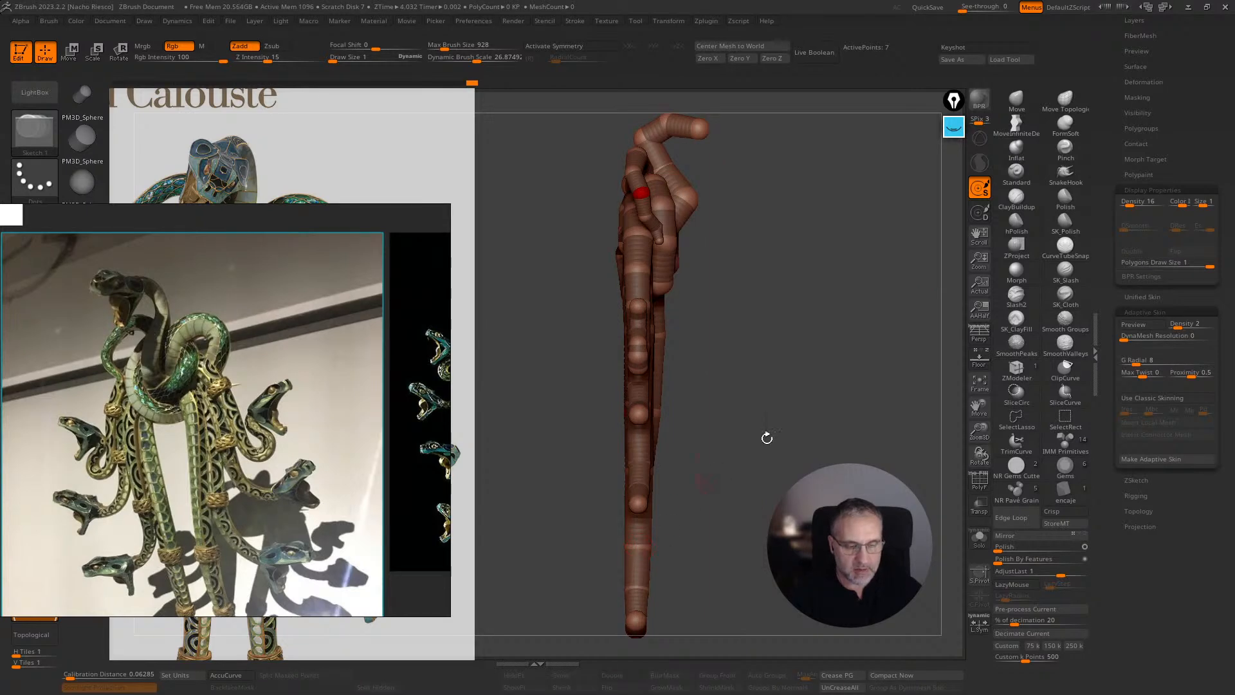
pyautogui.moveTo(843, 410); pyautogui.dragTo(798, 417)
pyautogui.keyDown('alt'); pyautogui.moveTo(871, 375); pyautogui.dragTo(862, 431); pyautogui.keyUp('alt')
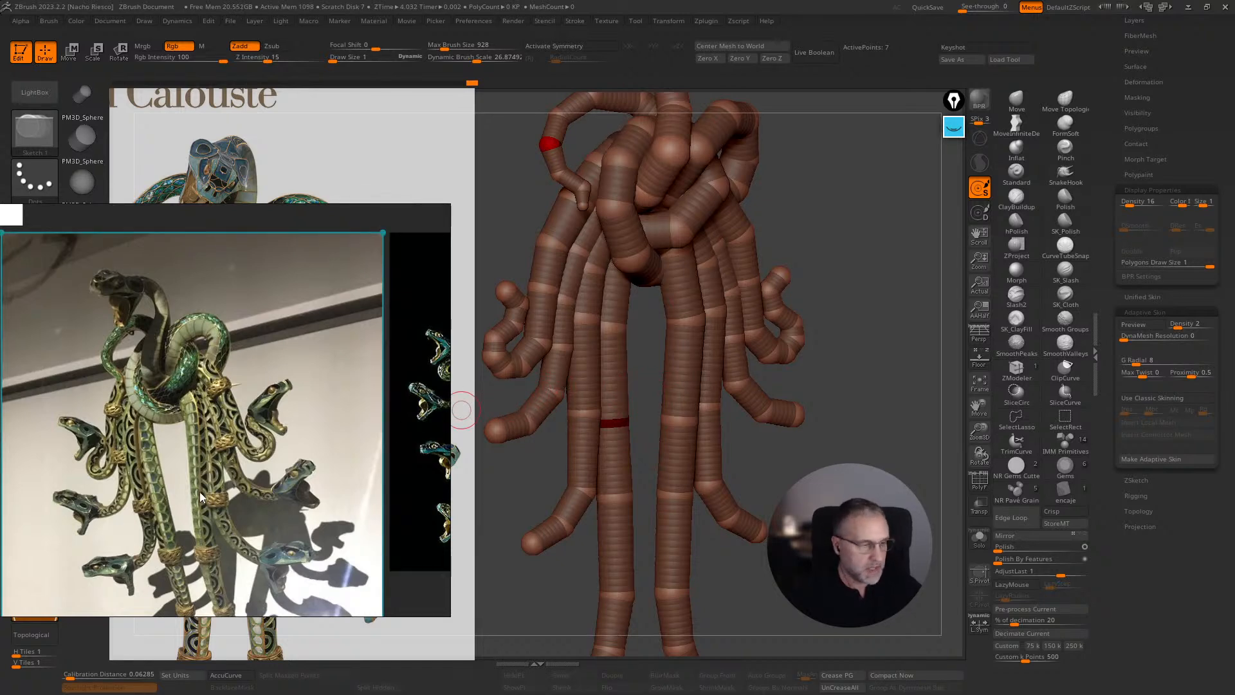
# - Reposition the reference image and display the brush palette's Curve and Modifiers settings
pyautogui.keyDown('shift'); pyautogui.moveTo(882, 292); pyautogui.dragTo(894, 302); pyautogui.keyUp('shift')
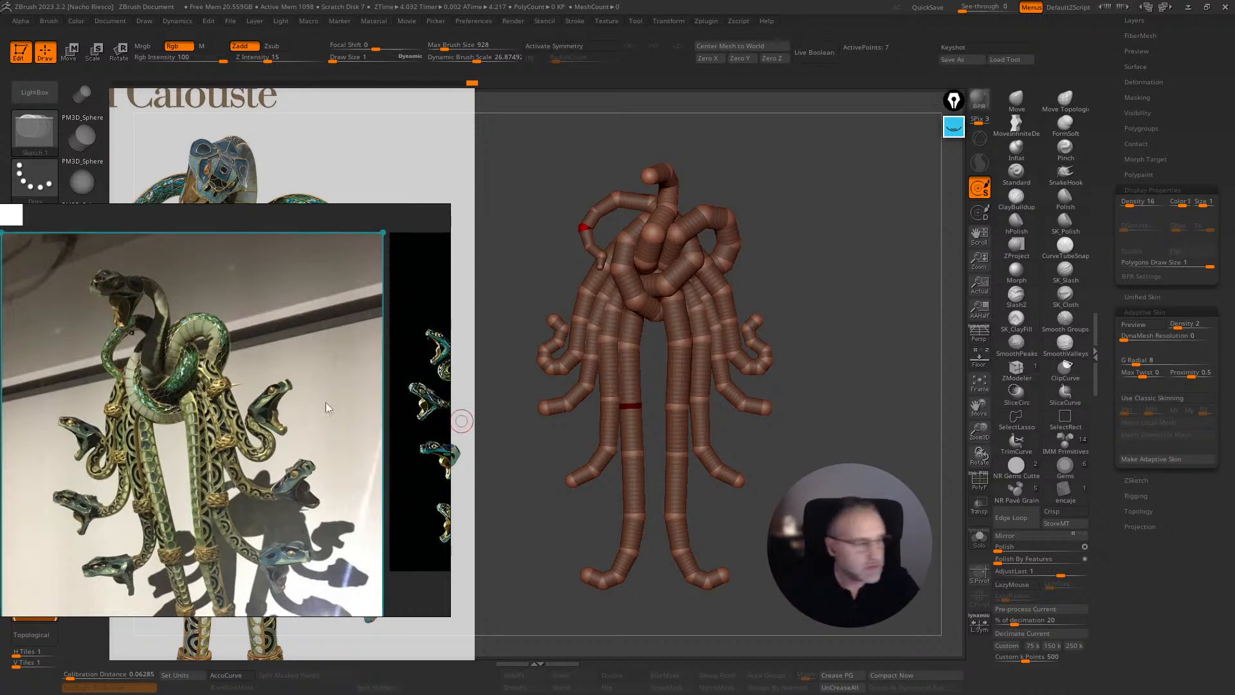
pyautogui.moveTo(77, 225); pyautogui.dragTo(234, 339)
pyautogui.click(6, 346)
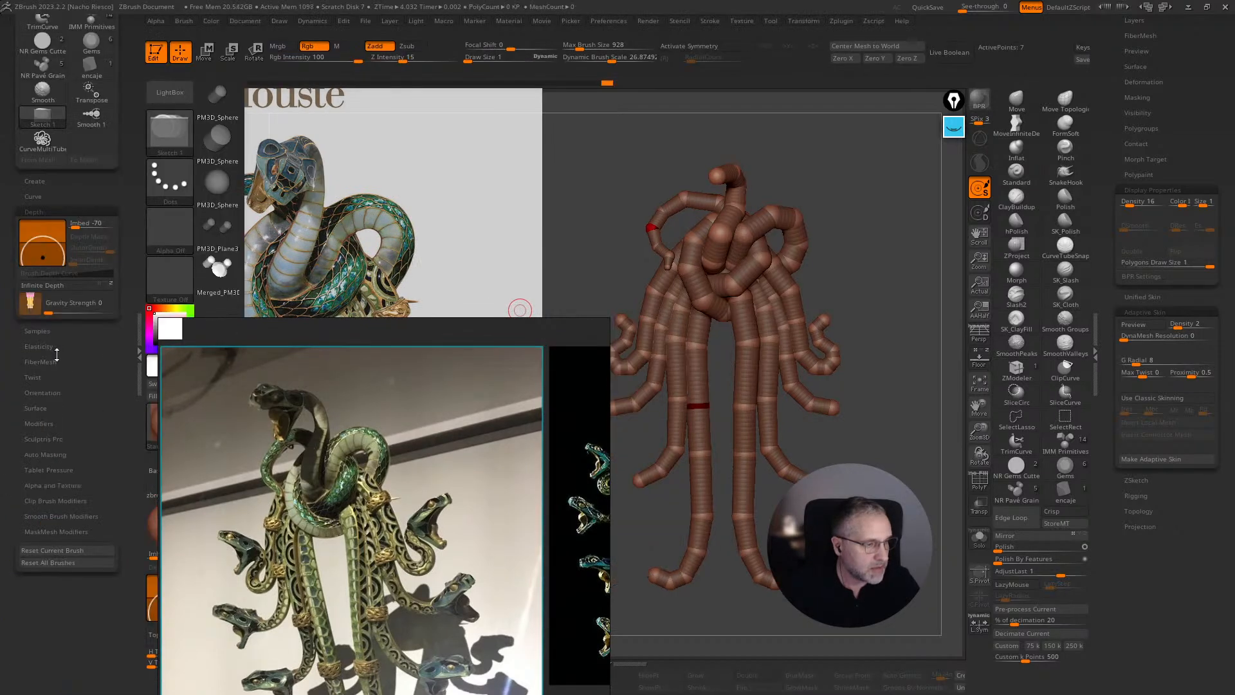
pyautogui.scroll(10, 90, 97)
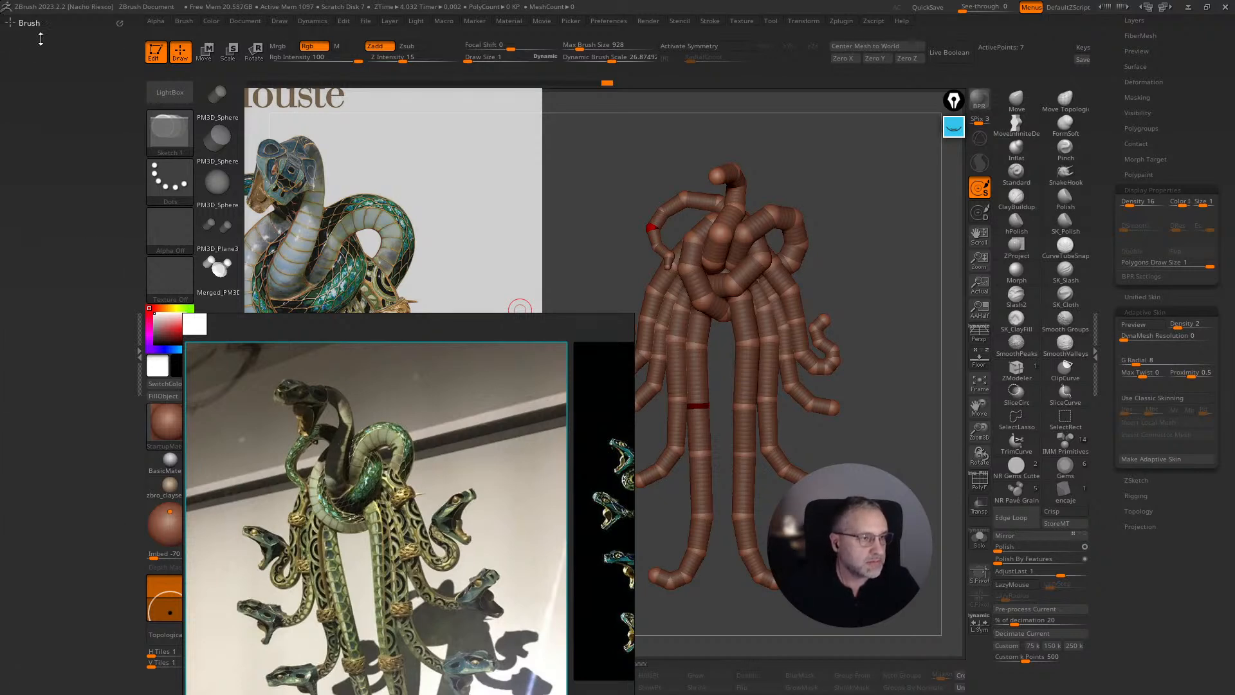
pyautogui.click(28, 22)
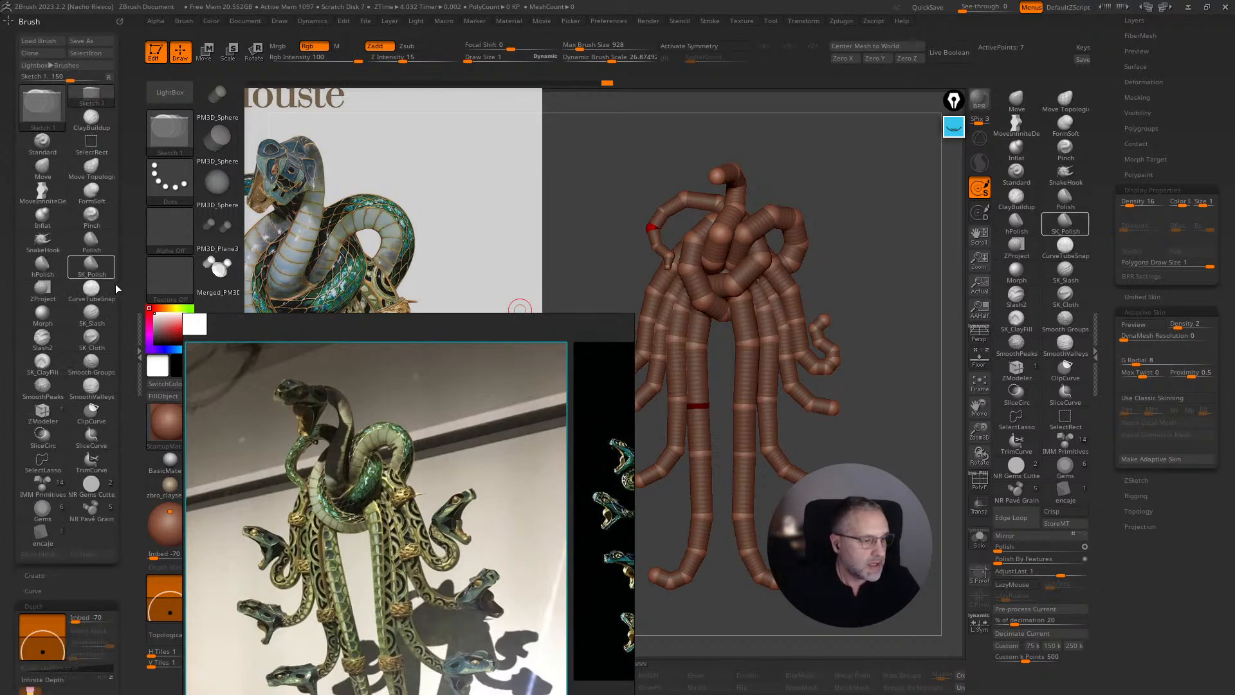
pyautogui.scroll(-8, 53, 176)
pyautogui.click(52, 177)
pyautogui.click(34, 163)
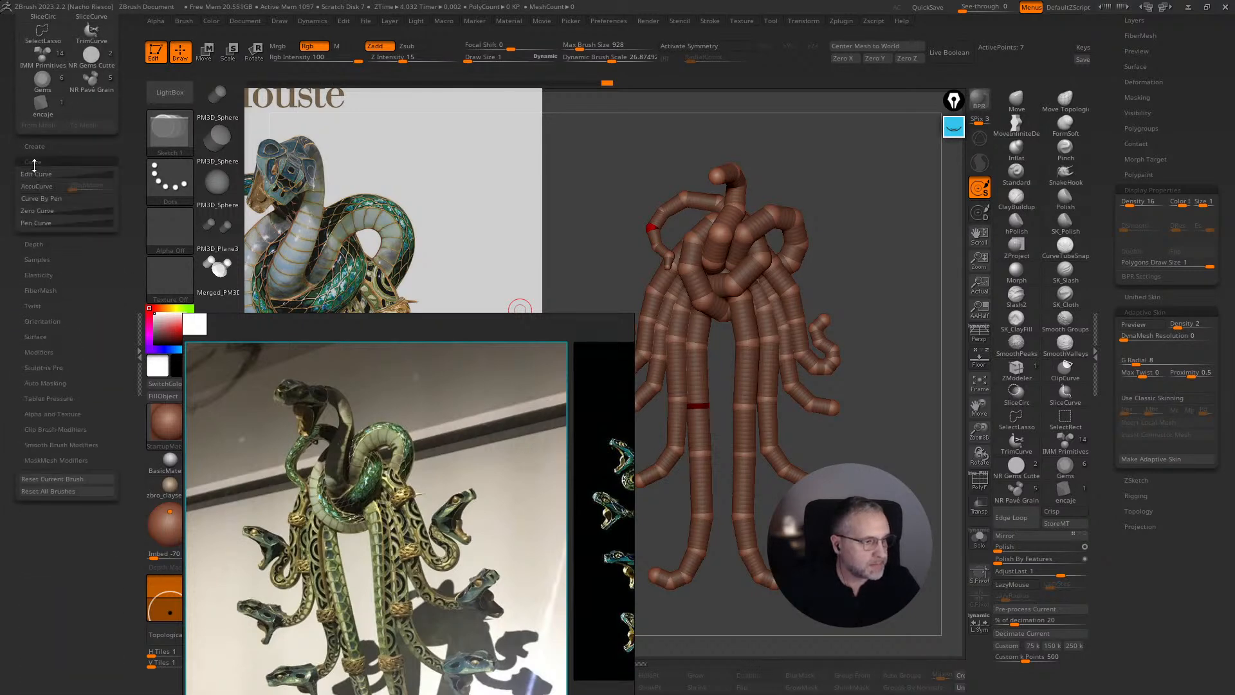
pyautogui.click(37, 353)
pyautogui.scroll(-2, 71, 367)
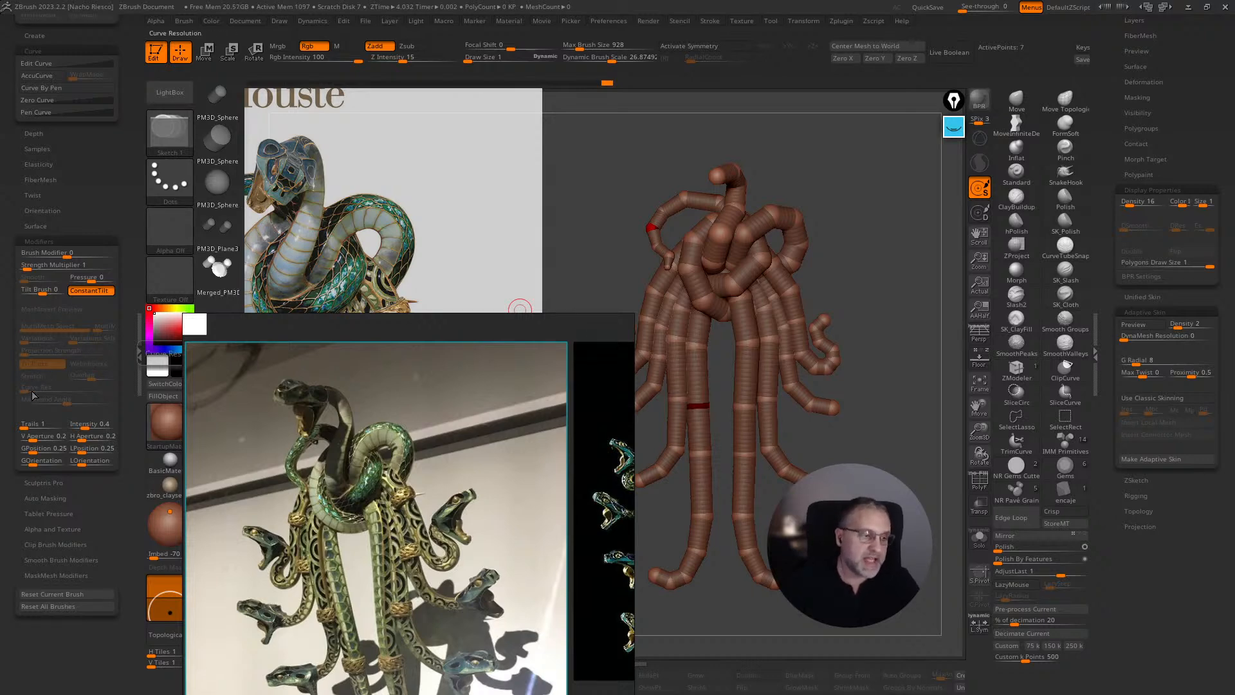
# - Switch the active tool to the PM3D_Sphere3D mesh that carries the beaded grain strand
pyautogui.moveTo(1108, 289); pyautogui.dragTo(1112, 566)
pyautogui.moveTo(1102, 174); pyautogui.dragTo(1133, 210)
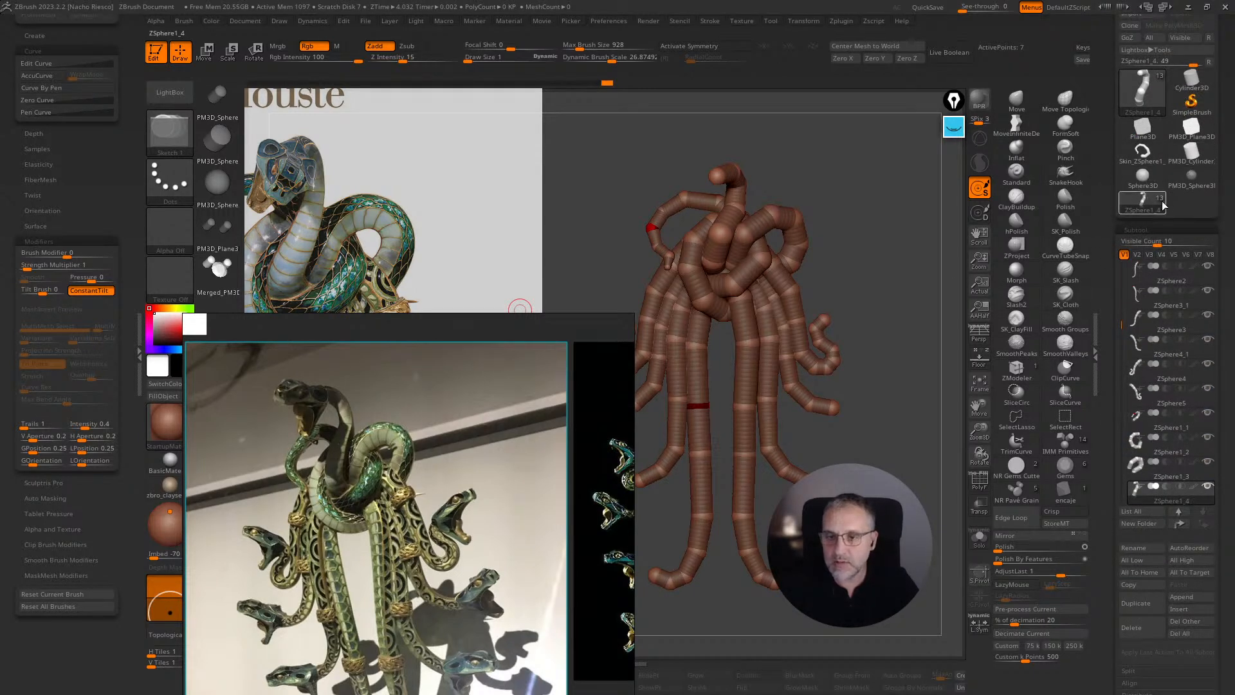
pyautogui.click(1191, 177)
pyautogui.moveTo(919, 495)
pyautogui.mouseDown()
pyautogui.moveTo(878, 560)
pyautogui.moveTo(878, 623)
pyautogui.mouseUp()
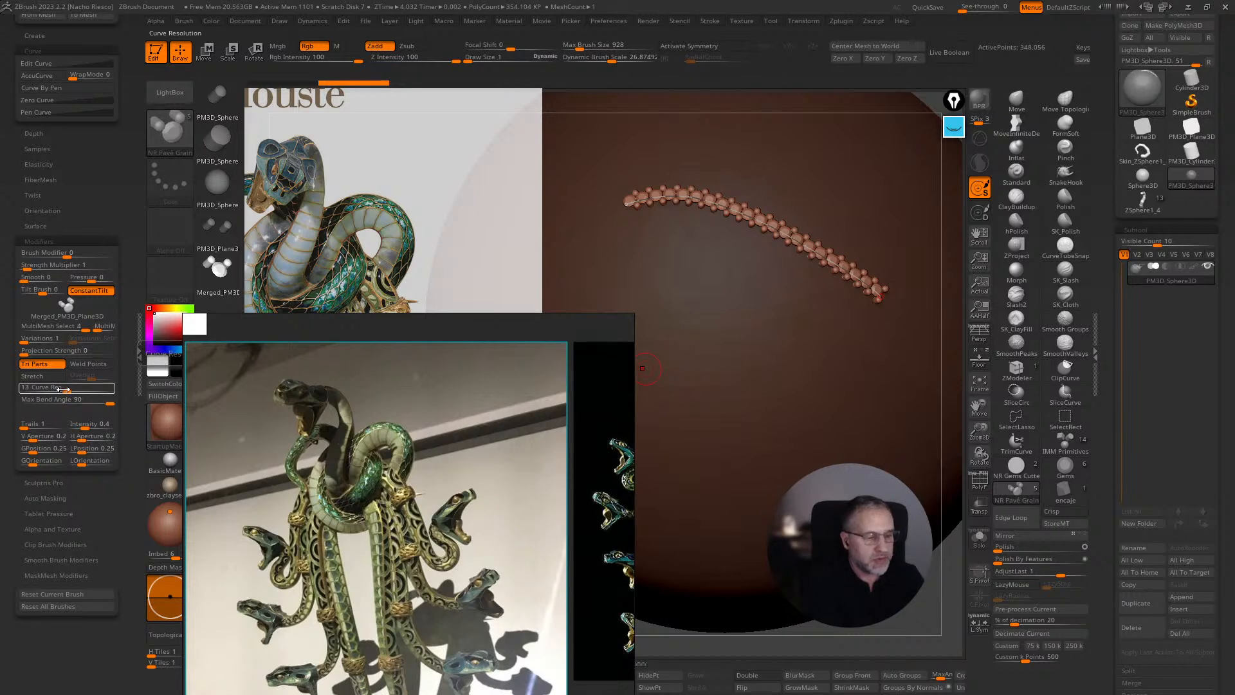
# - Try drawing a looping curve on the sphere with the CurveTubeSnap brush, undoing the stroke
pyautogui.click(1065, 248)
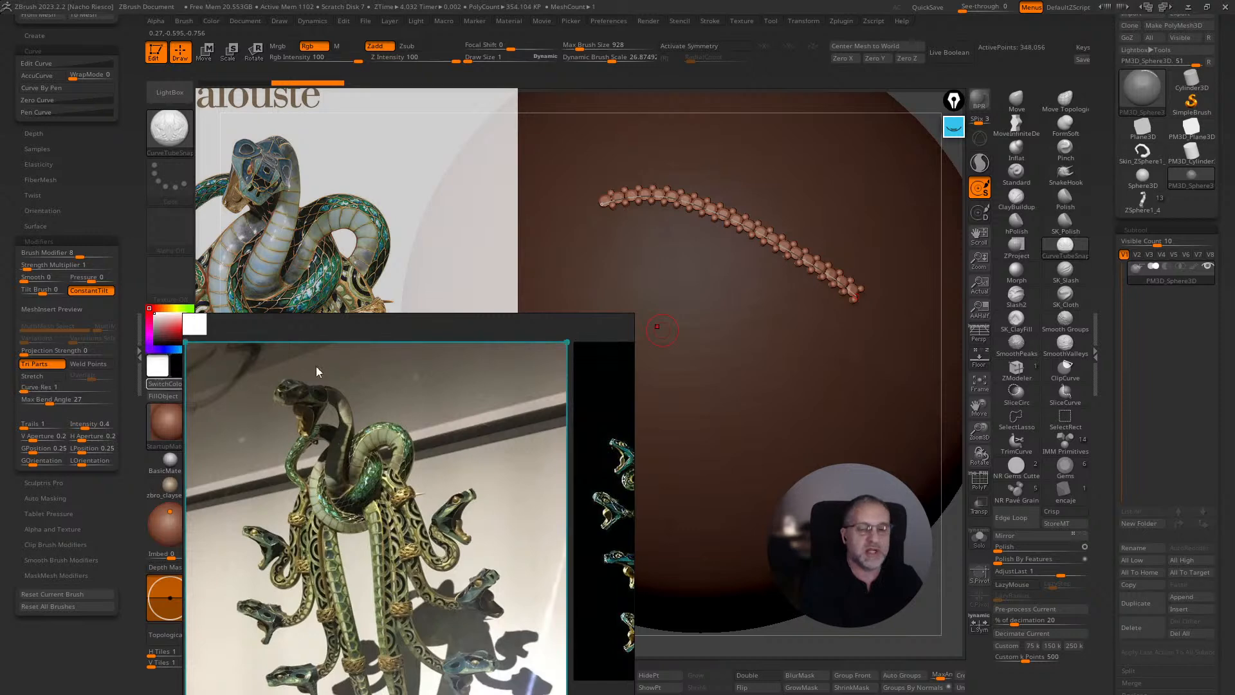
pyautogui.moveTo(708, 391)
pyautogui.mouseDown()
pyautogui.moveTo(708, 347)
pyautogui.moveTo(750, 422)
pyautogui.mouseUp()
pyautogui.hotkey('ctrl', 'z')
pyautogui.press('s')
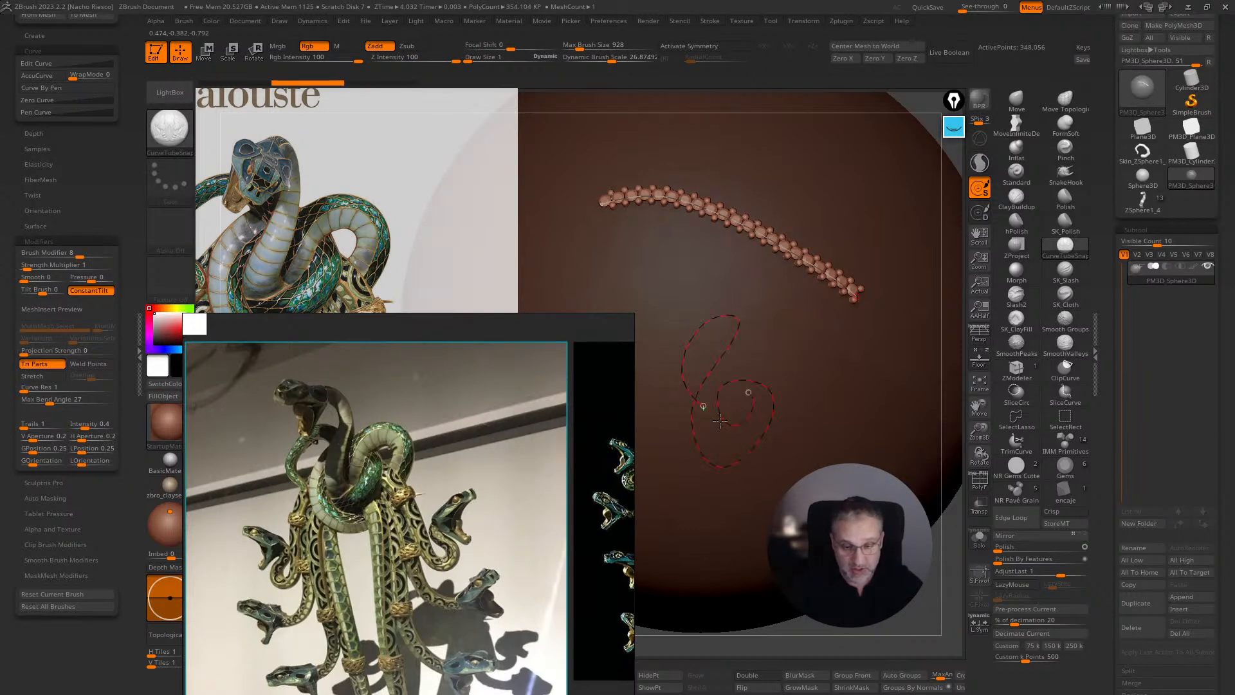
pyautogui.hotkey('ctrl', 'shift', 'z')
pyautogui.hotkey('ctrl', 'z')
pyautogui.moveTo(894, 620); pyautogui.dragTo(906, 603)
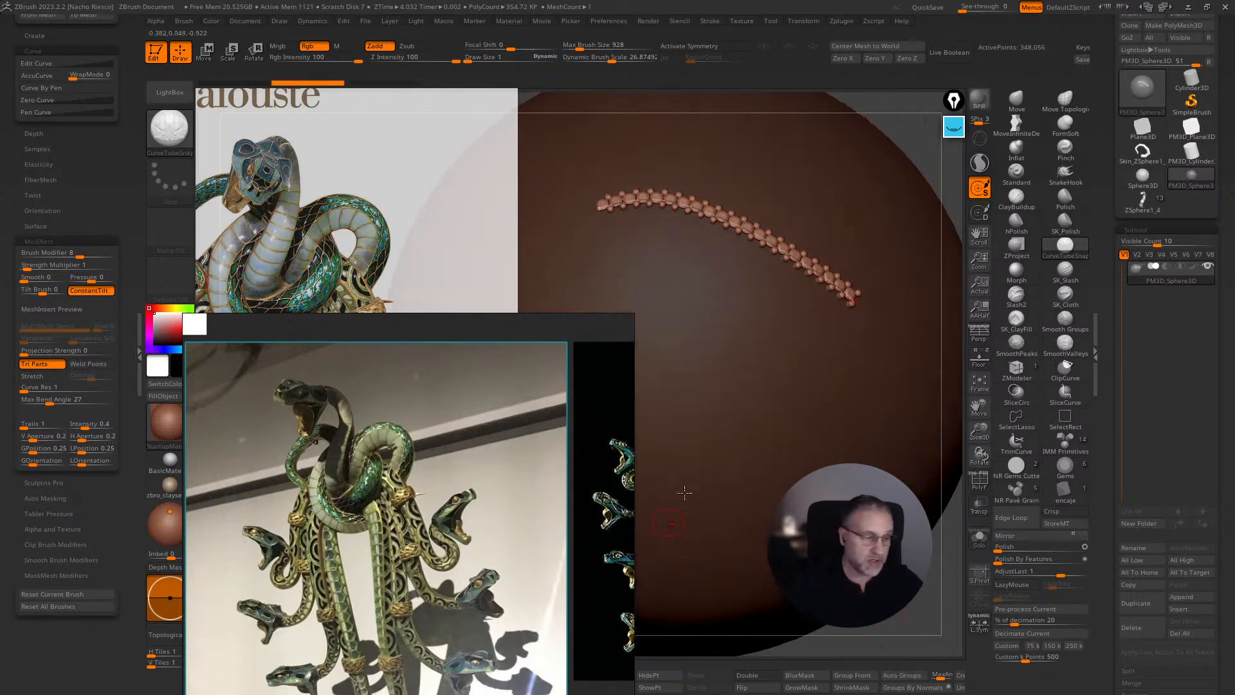
# - Try drawing looping beaded strands with the NR Pavé Grain brush at Curve Res 1 and Max Bend Angle 90, and undo them
pyautogui.click(1015, 491)
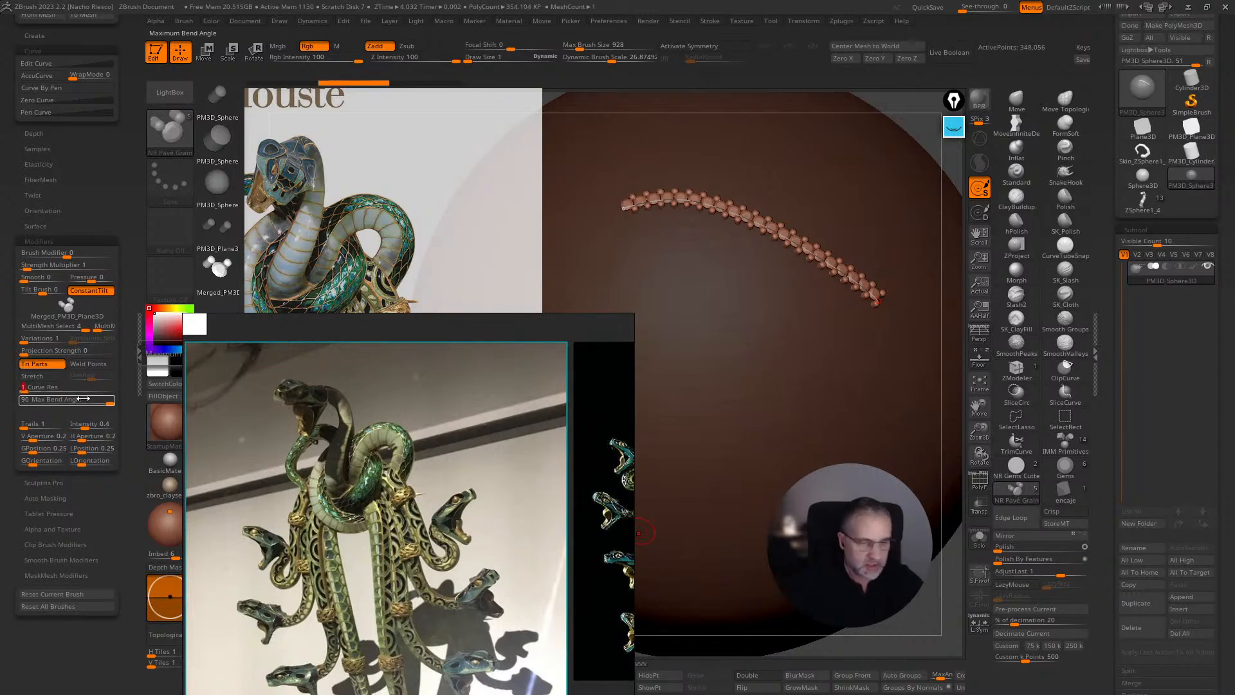
pyautogui.moveTo(712, 292)
pyautogui.mouseDown()
pyautogui.moveTo(804, 347)
pyautogui.moveTo(753, 399)
pyautogui.moveTo(762, 413)
pyautogui.mouseUp()
pyautogui.moveTo(868, 392); pyautogui.dragTo(808, 450)
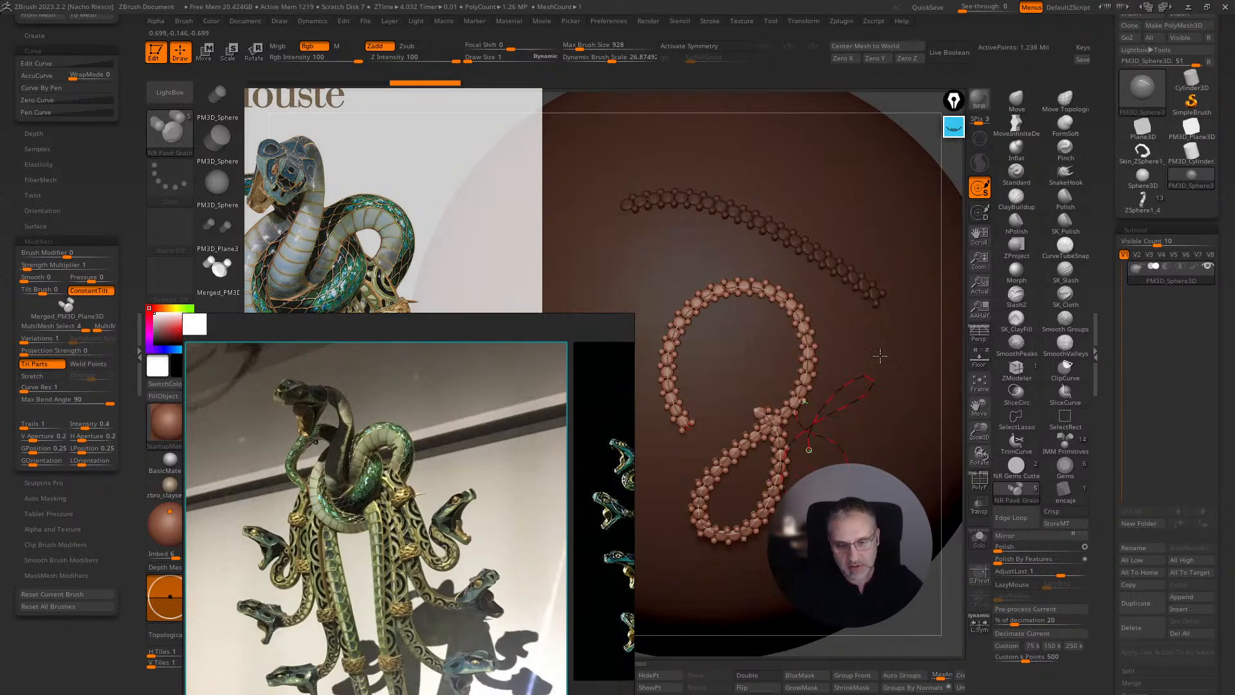
pyautogui.hotkey('ctrl', 'z')
pyautogui.hotkey('ctrl', 'z')
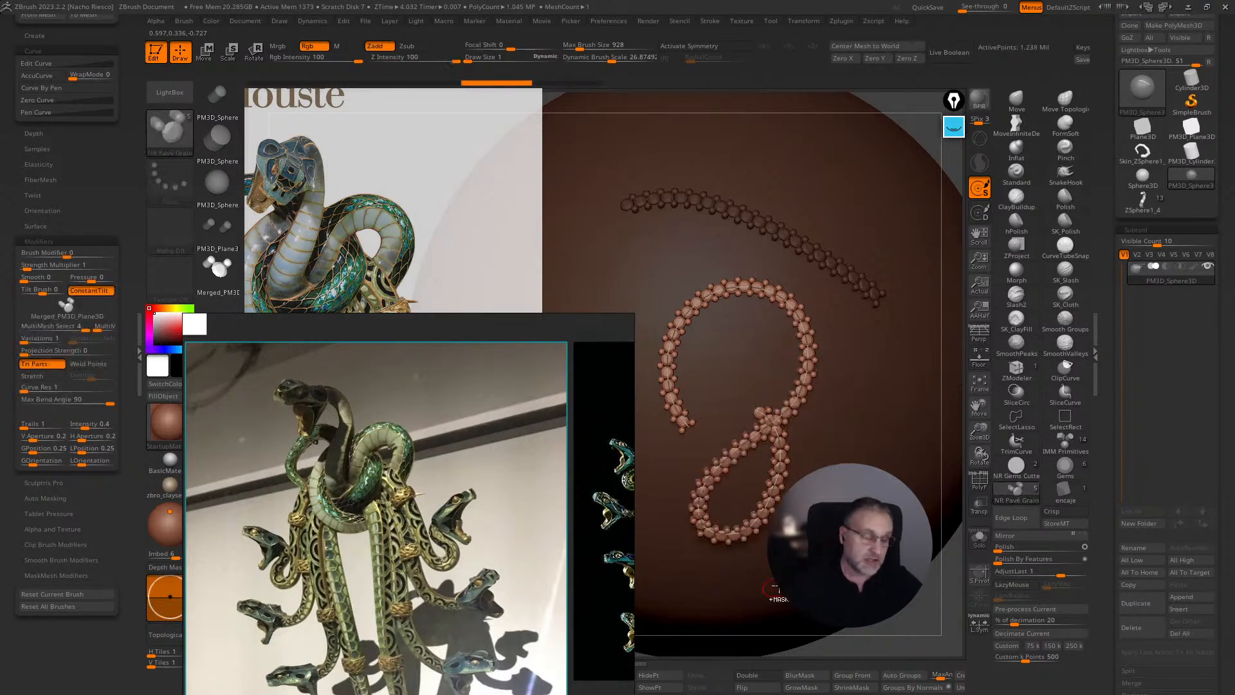
pyautogui.hotkey('ctrl', 'z')
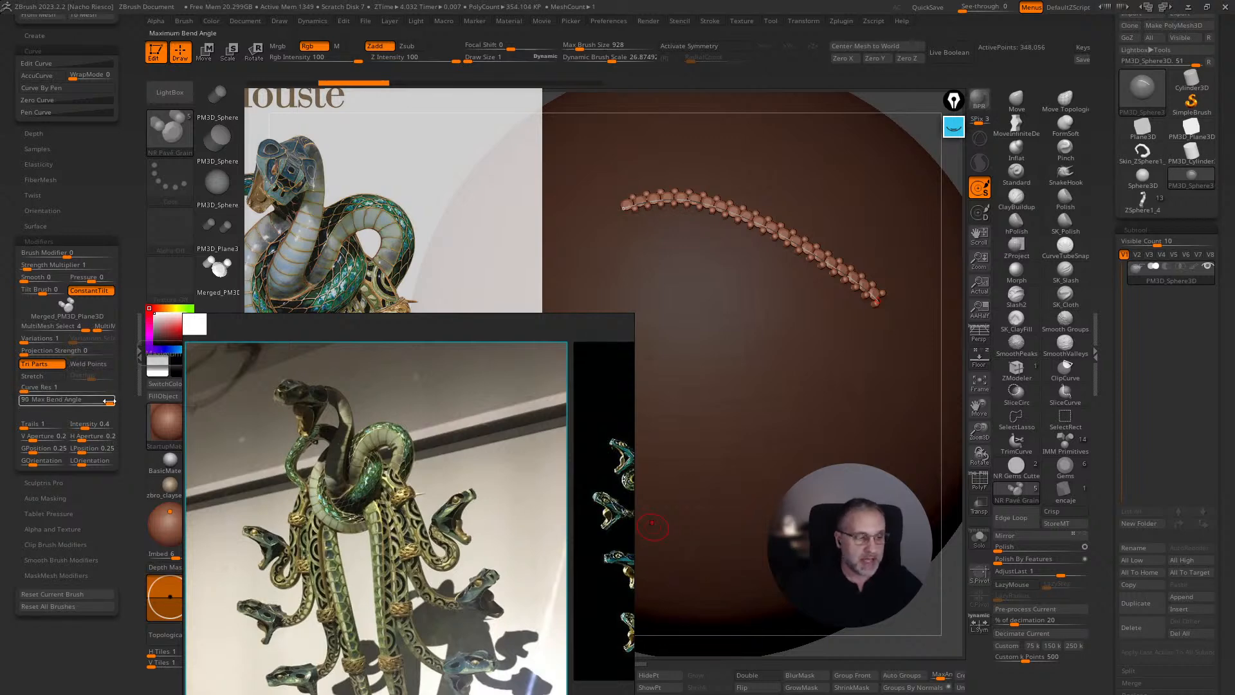
# - Set the grain brush's Max Bend Angle to 25 and test curved strands on the sphere, undoing the test strokes
pyautogui.moveTo(110, 404); pyautogui.dragTo(47, 404)
pyautogui.moveTo(678, 415)
pyautogui.mouseDown()
pyautogui.moveTo(763, 365)
pyautogui.moveTo(707, 397)
pyautogui.mouseUp()
pyautogui.moveTo(731, 483)
pyautogui.mouseDown()
pyautogui.moveTo(815, 208)
pyautogui.moveTo(668, 250)
pyautogui.mouseUp()
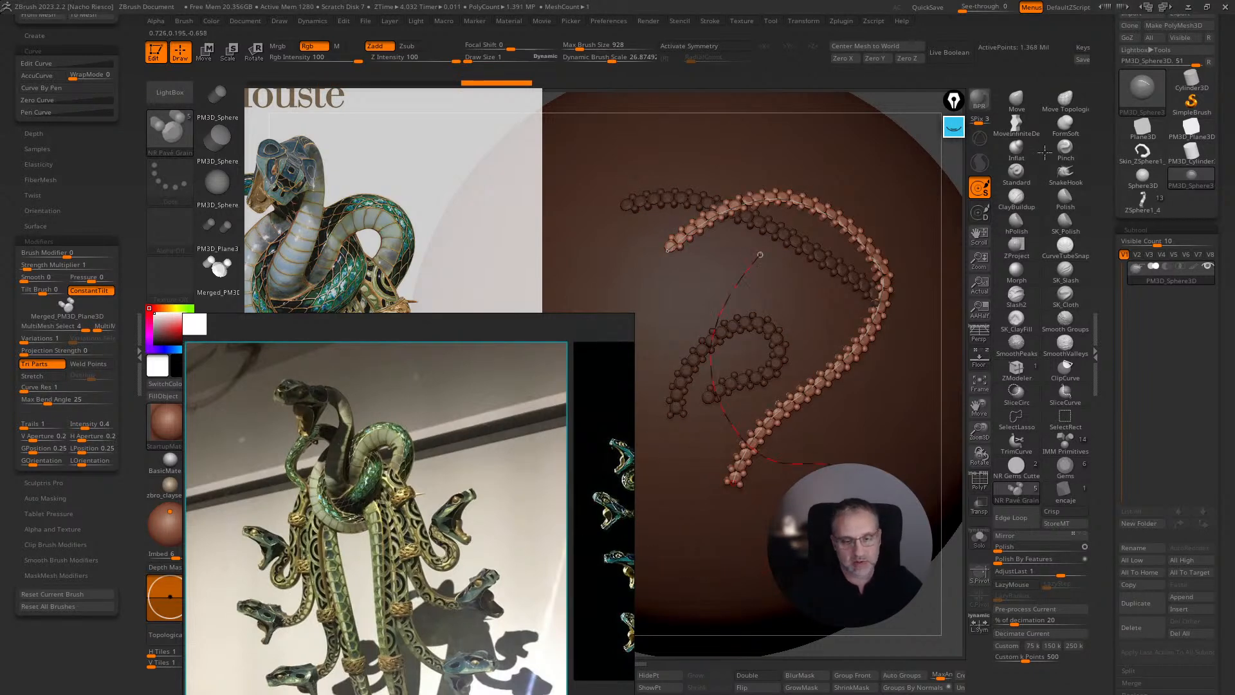
pyautogui.hotkey('ctrl', 'z')
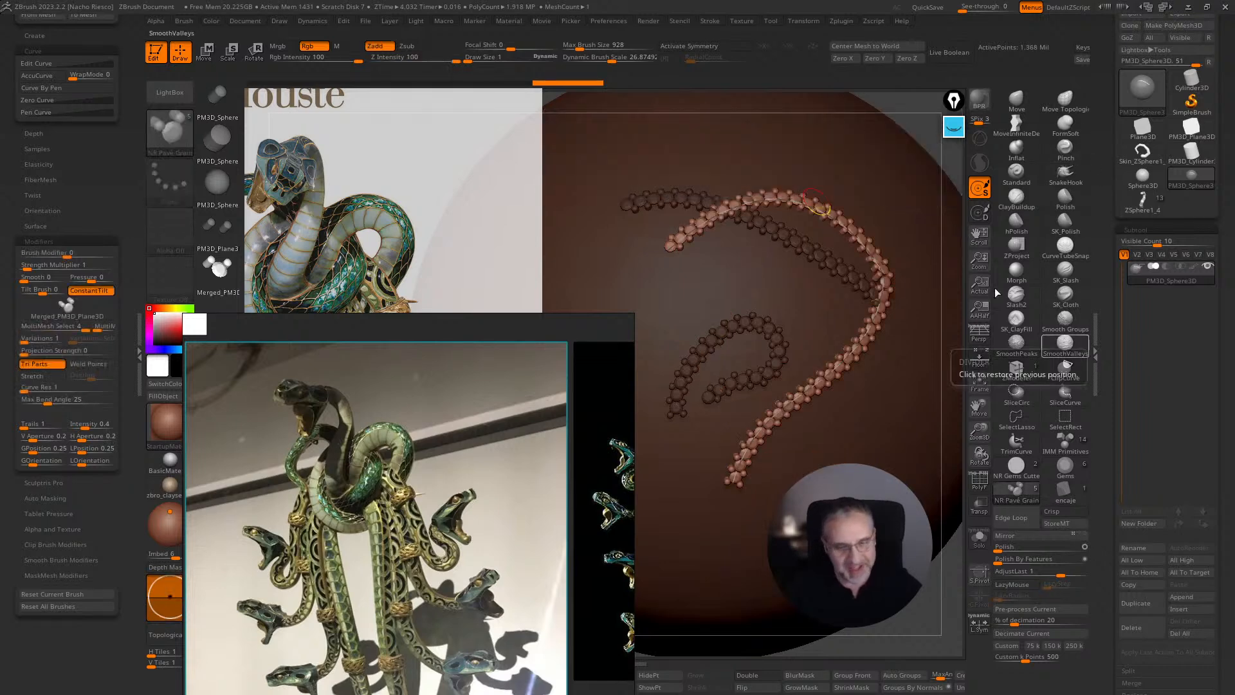
pyautogui.hotkey('ctrl', 'z')
pyautogui.hotkey('ctrl', 'z')
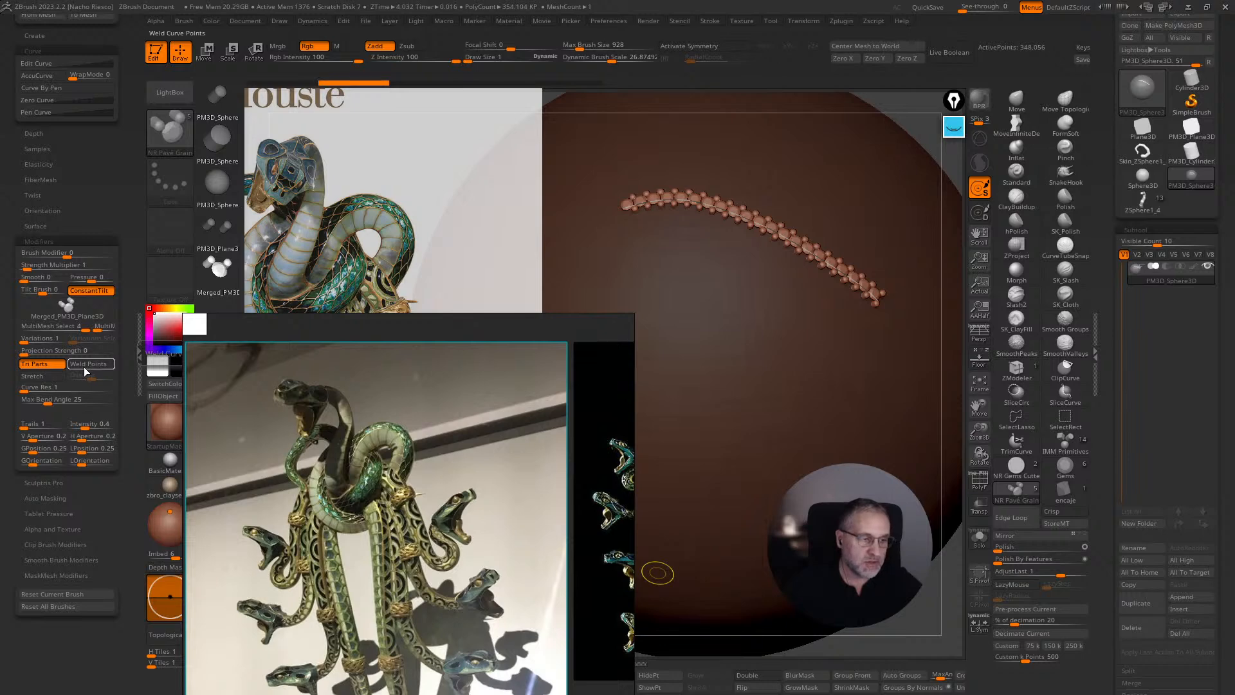
pyautogui.click(31, 389)
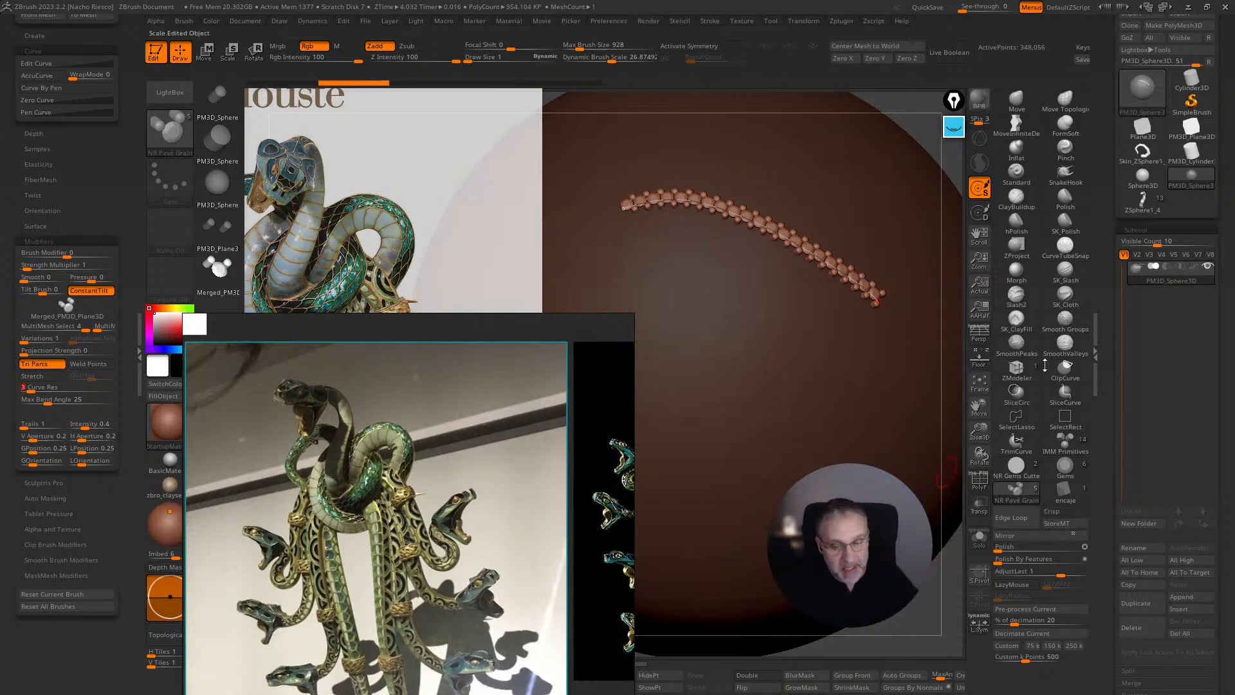
# - Switch back to the ZSphere1_4 snake model and collapse the brush settings tray
pyautogui.click(1143, 205)
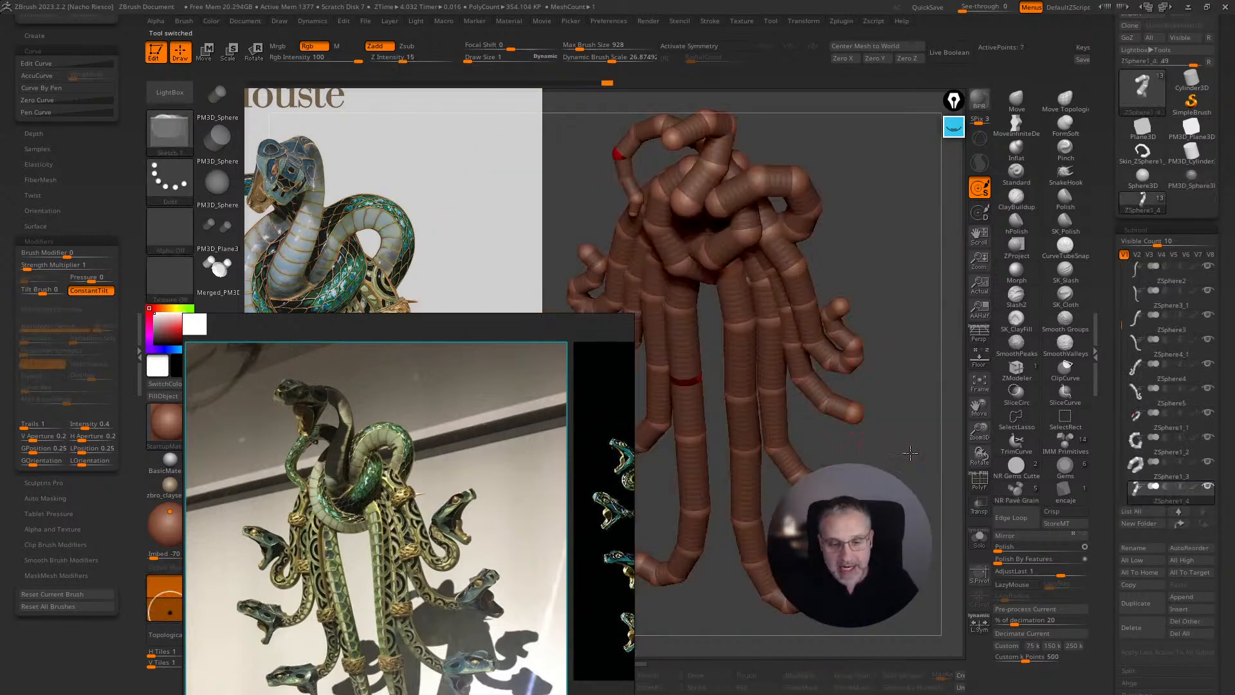
pyautogui.click(136, 350)
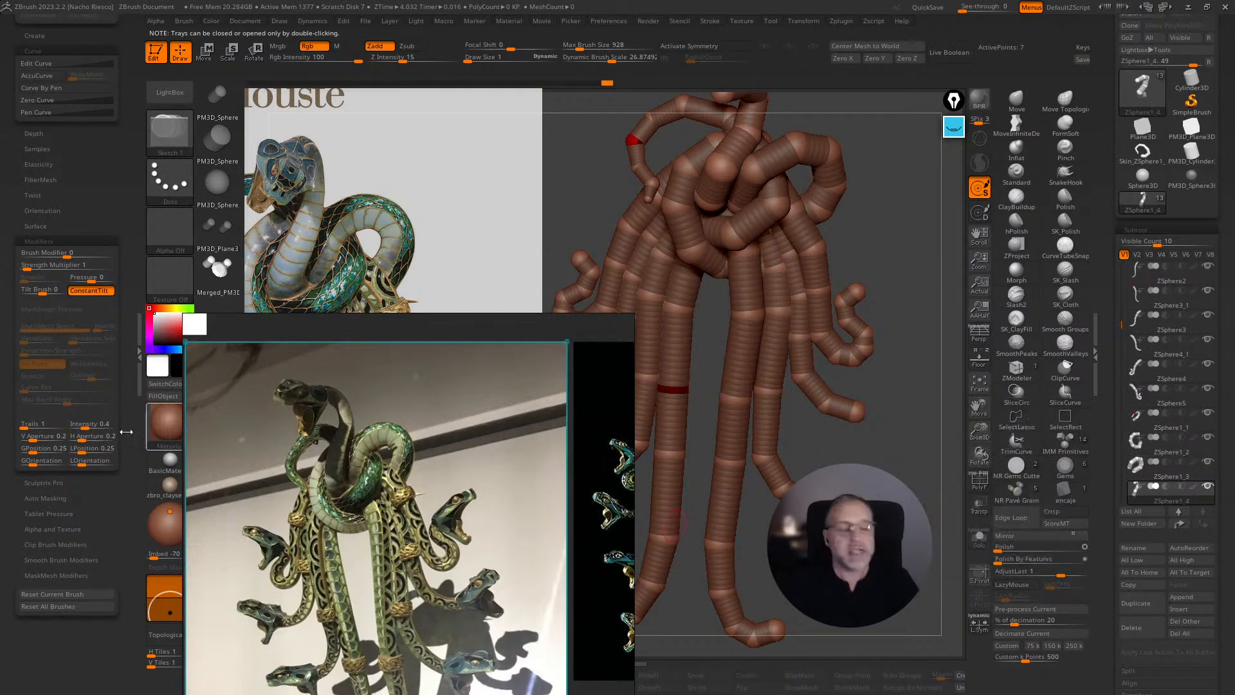
pyautogui.doubleClick(139, 356)
# - Move the reference board aside and remove the large snake poster image behind it from Spotlight
pyautogui.moveTo(518, 475); pyautogui.dragTo(423, 414)
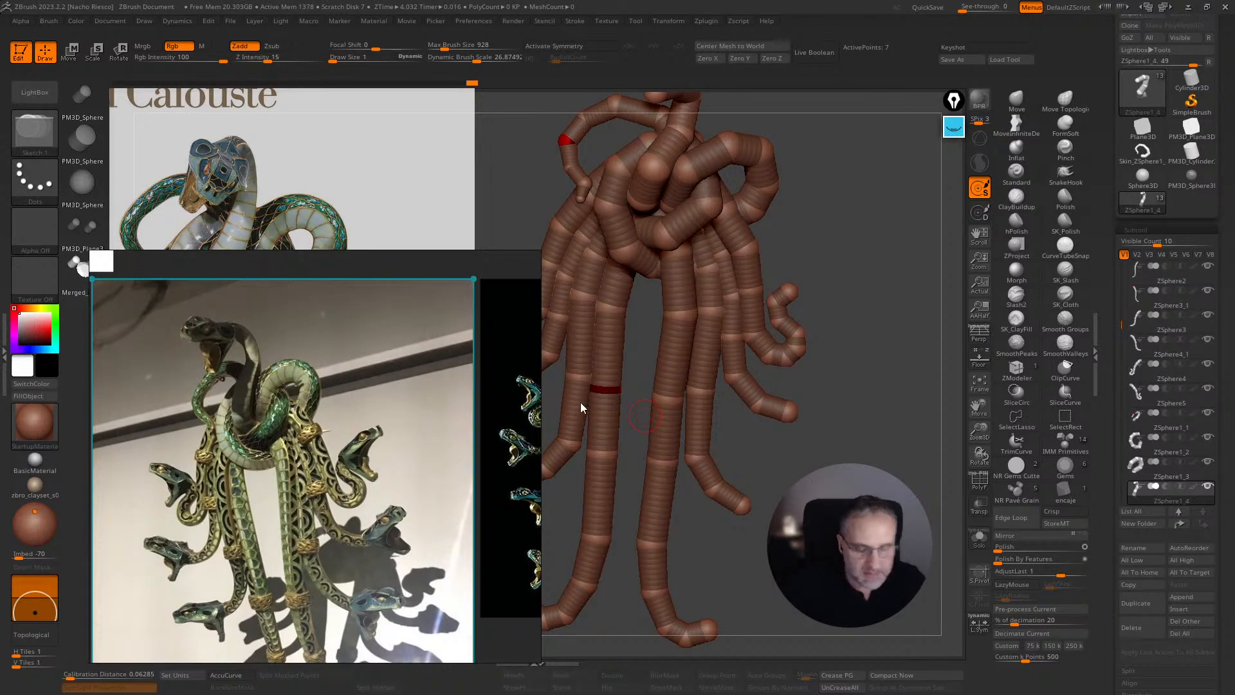
pyautogui.click(390, 178)
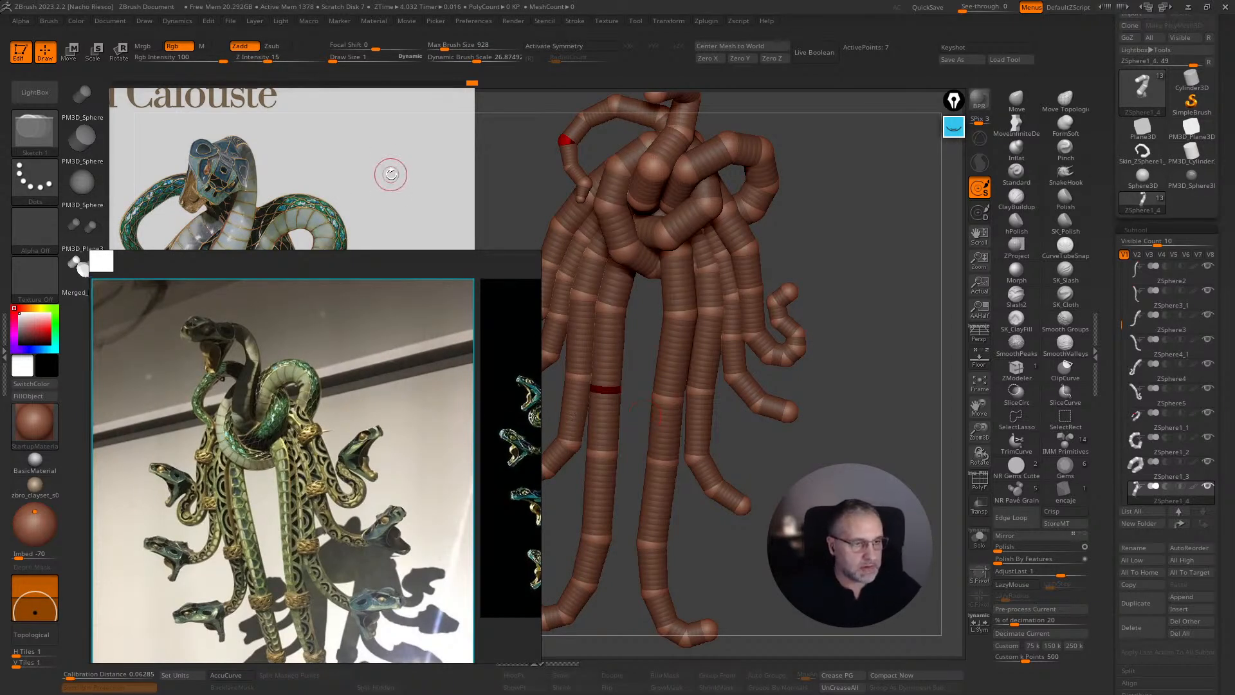
pyautogui.press('z')
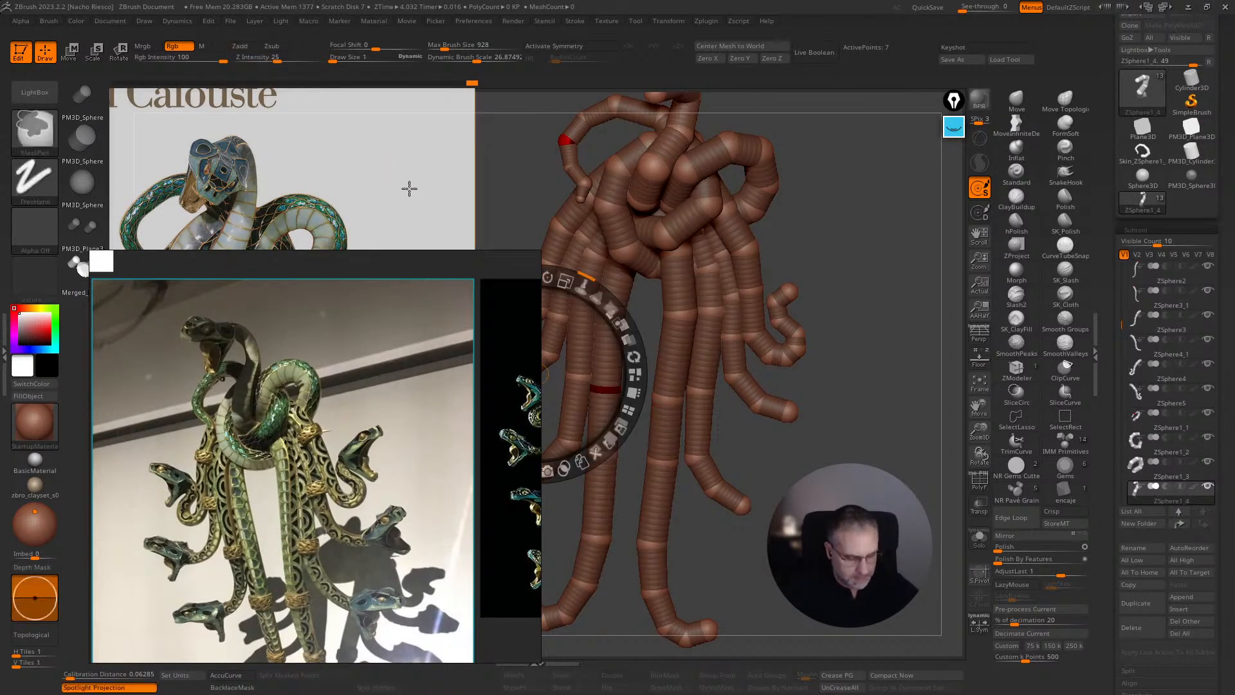
pyautogui.hotkey('ctrl', 'z')
pyautogui.moveTo(426, 379); pyautogui.dragTo(472, 310, button='right')
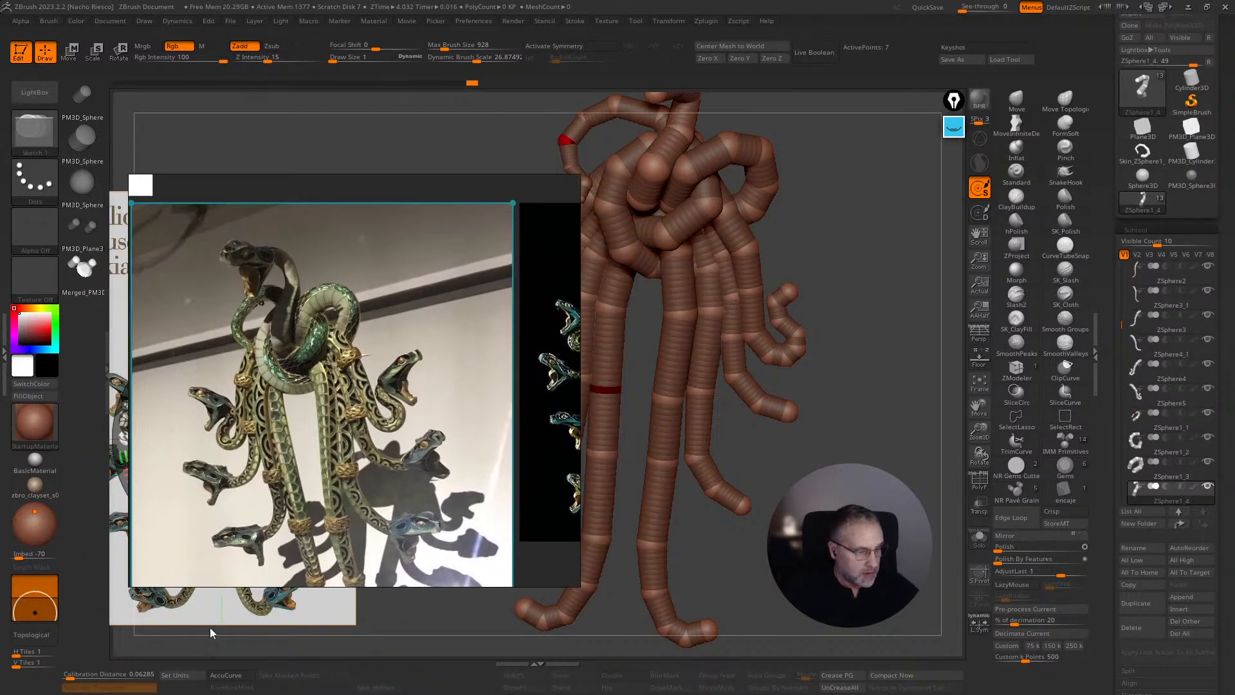
pyautogui.press('z')
pyautogui.press('ctrl')
pyautogui.press('z')
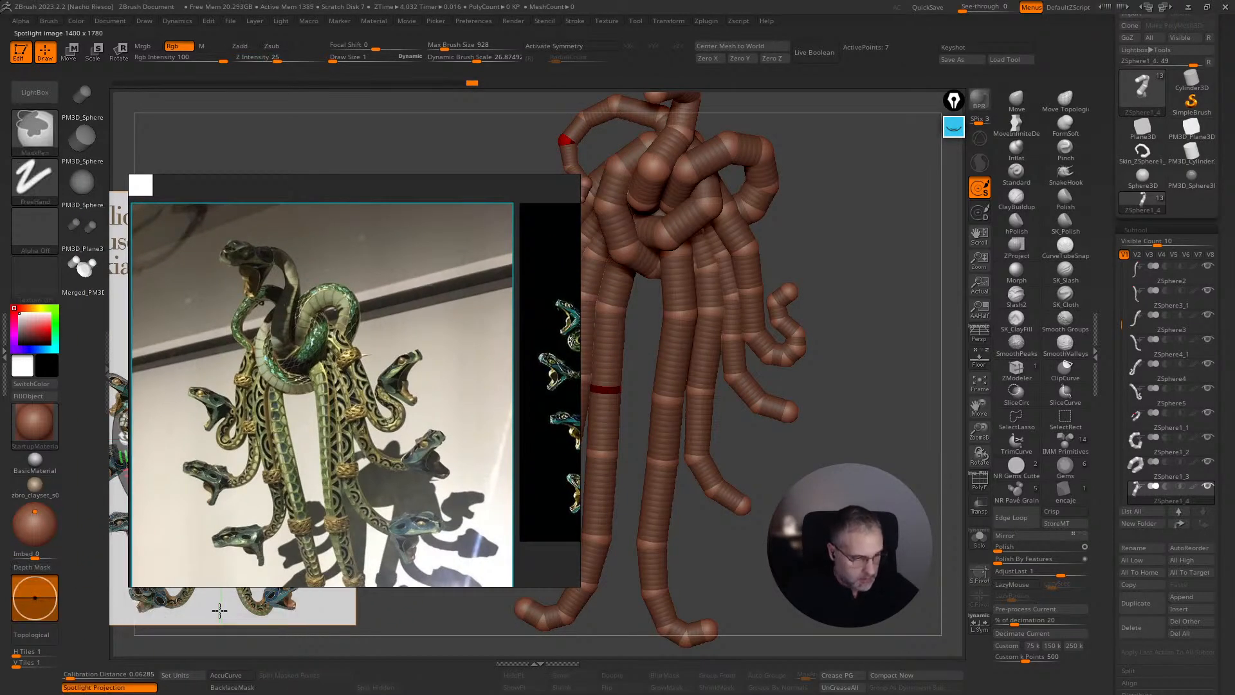
pyautogui.press('z')
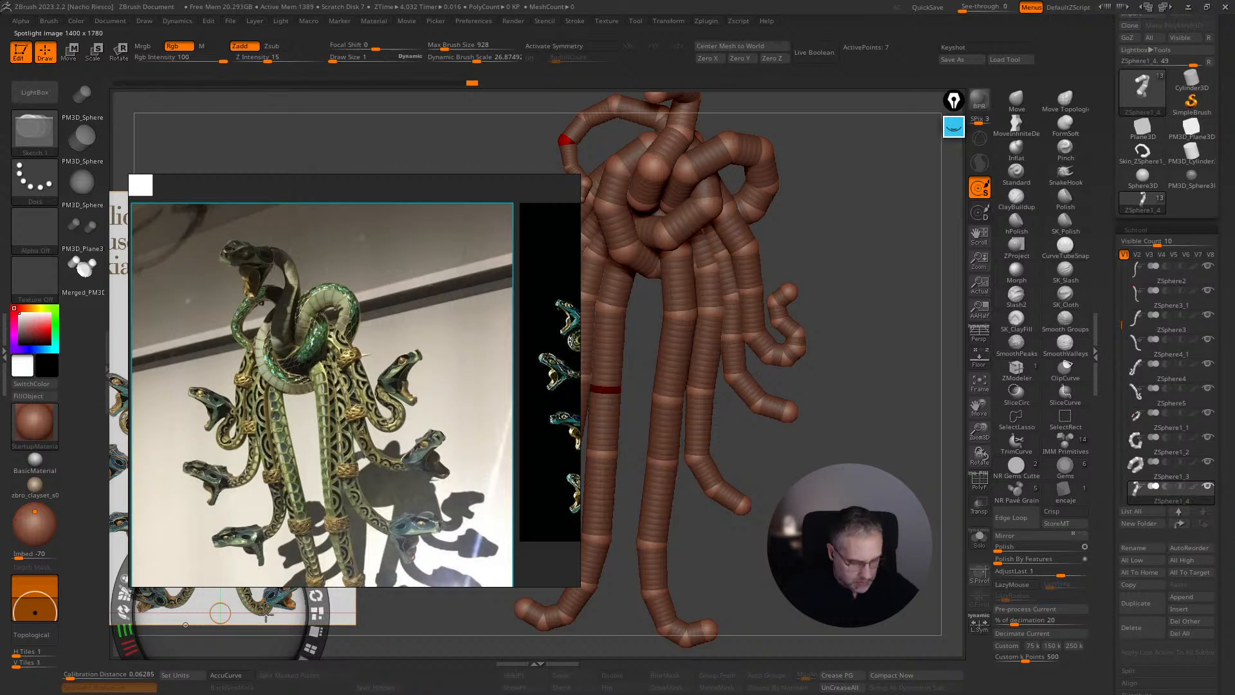
# - Narrow the reference board beside the model and frame the side snake heads of the jewel in it
pyautogui.moveTo(349, 468); pyautogui.dragTo(287, 494)
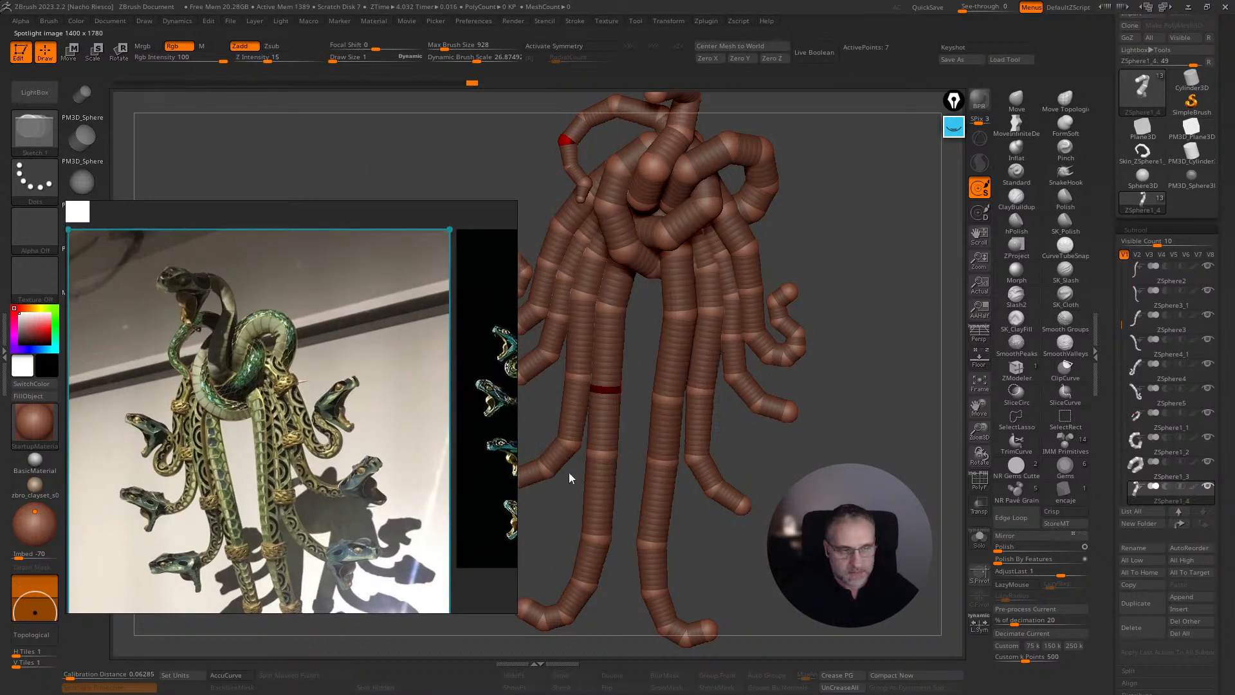
pyautogui.moveTo(514, 446); pyautogui.dragTo(347, 450)
pyautogui.moveTo(233, 442); pyautogui.dragTo(315, 299)
pyautogui.moveTo(241, 357); pyautogui.dragTo(193, 452)
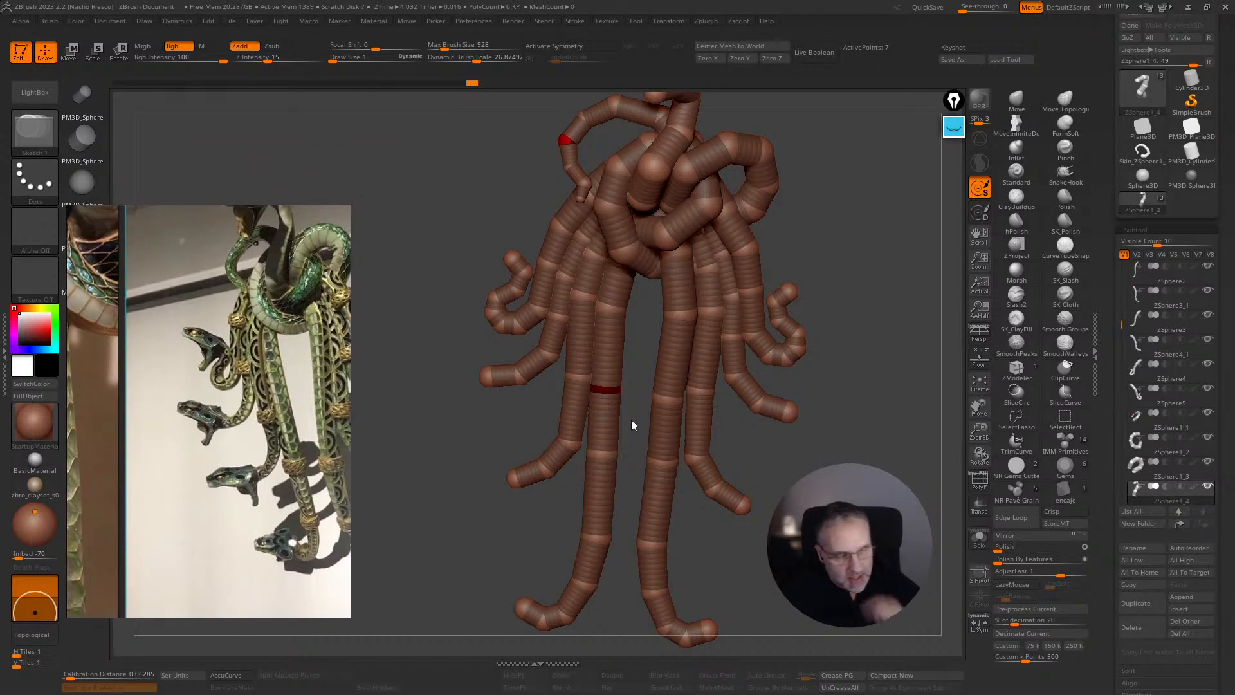
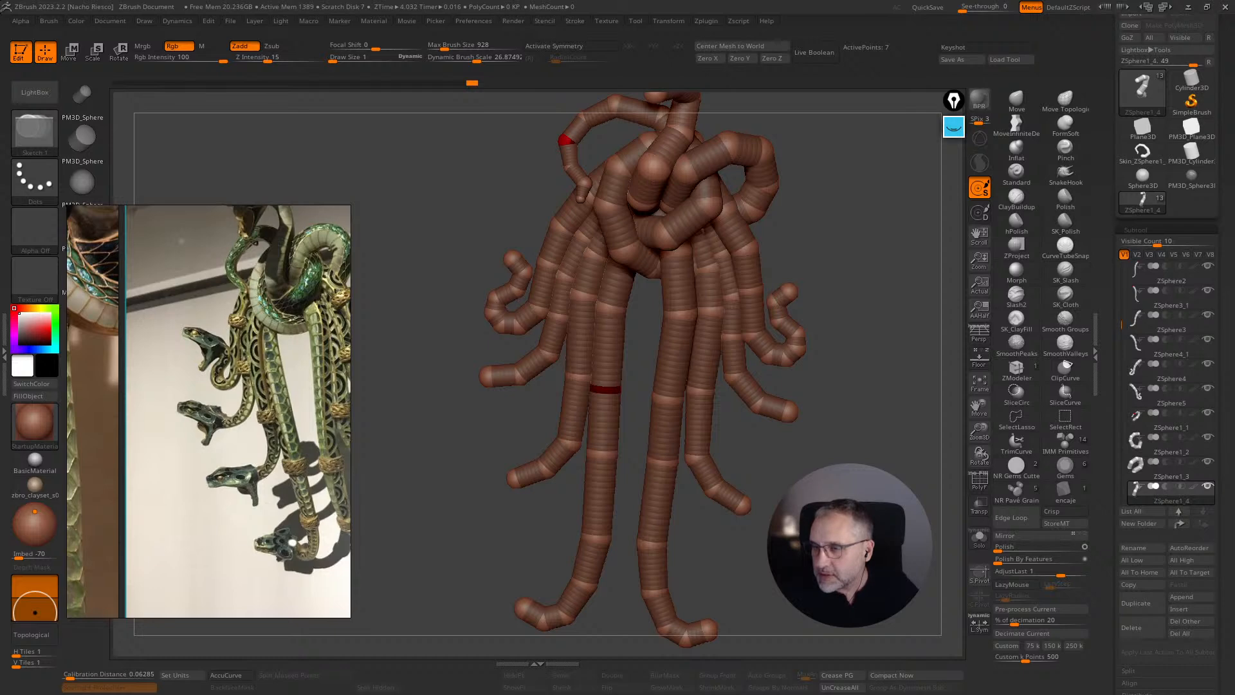
# - Select the ZSphere1 subtool and create a new subtool folder named ZSPHERES for it
pyautogui.moveTo(845, 388); pyautogui.dragTo(945, 302)
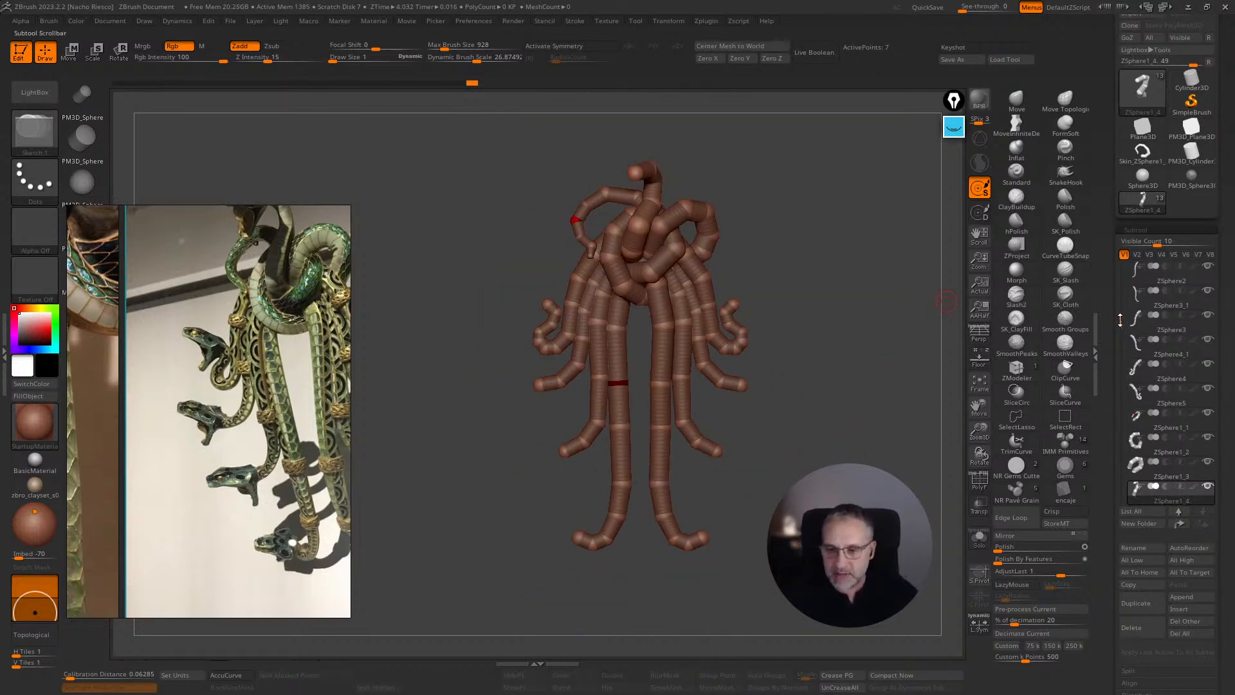
pyautogui.scroll(3, 1158, 386)
pyautogui.click(1181, 300)
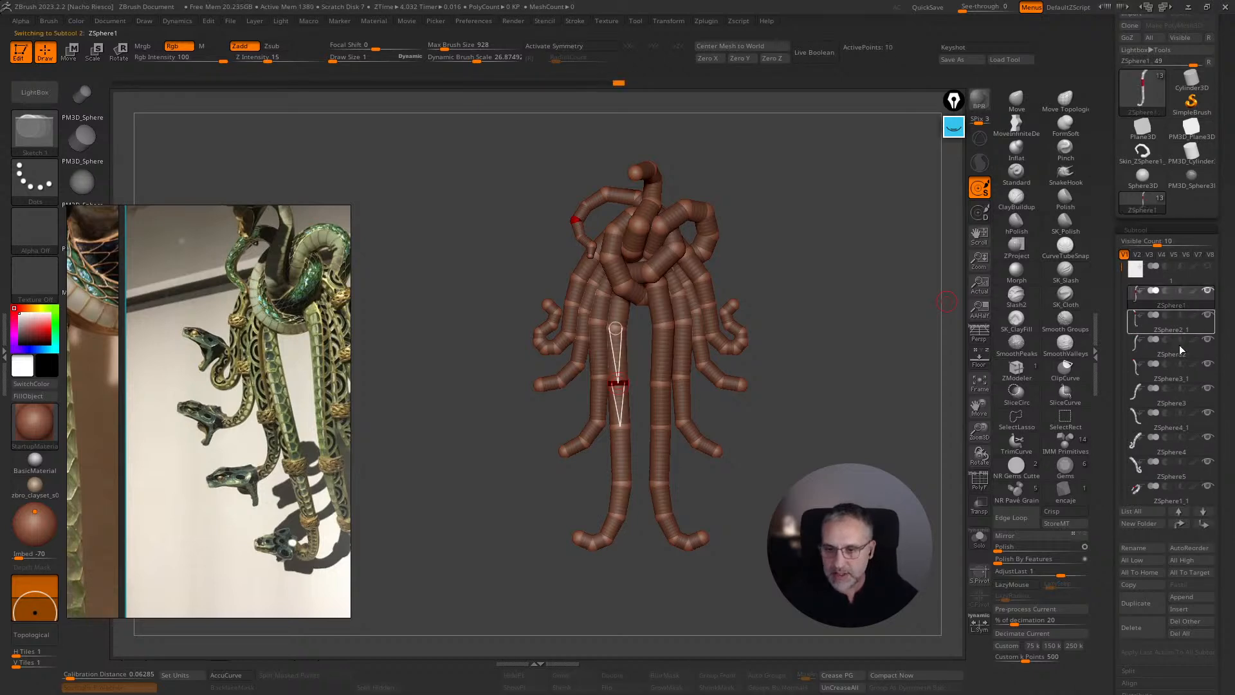
pyautogui.click(1140, 548)
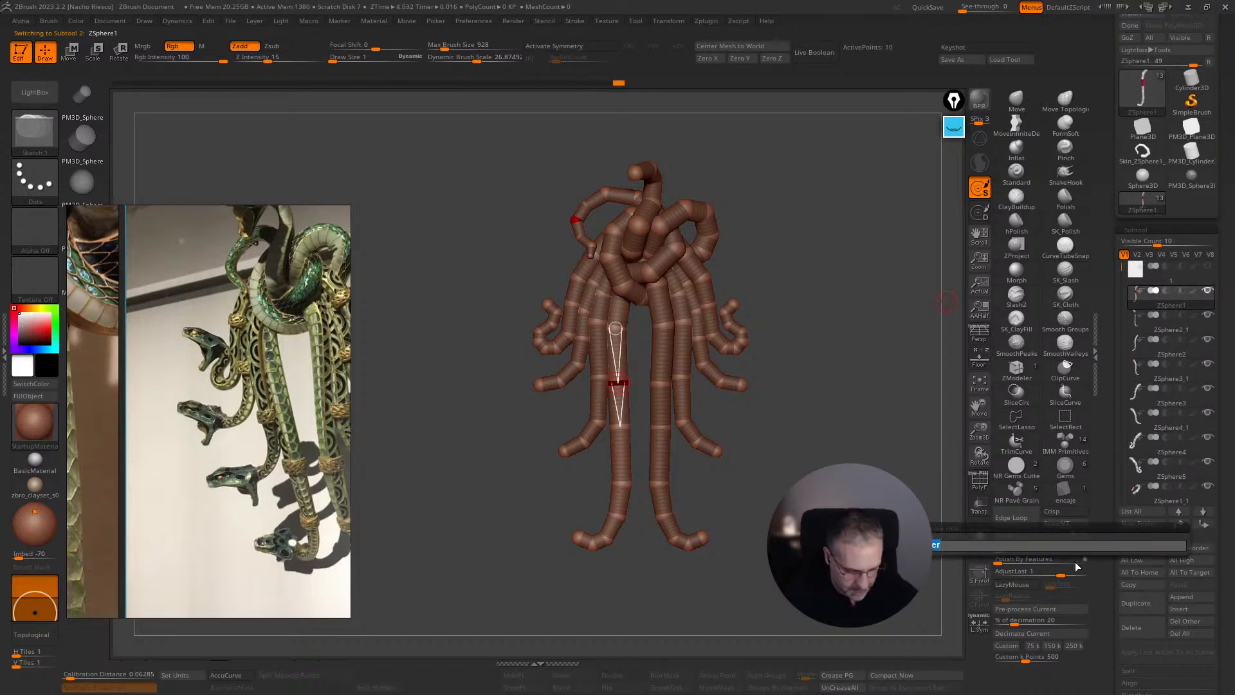
pyautogui.press('BackSpace')
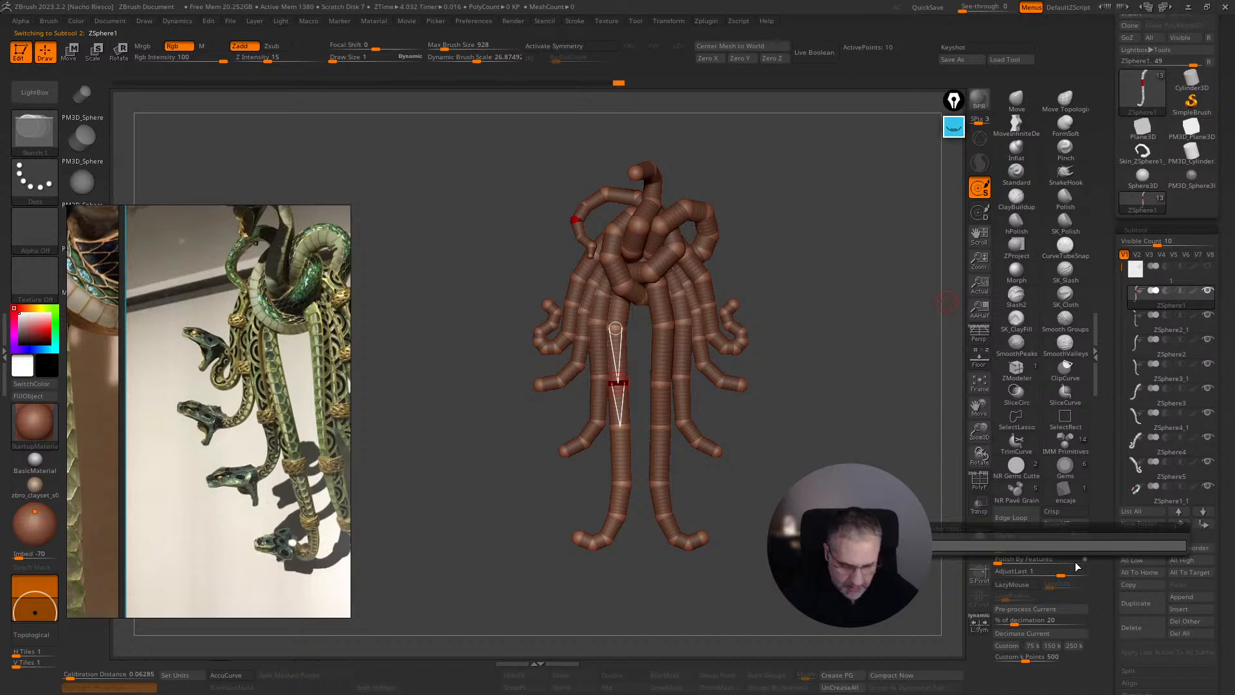
pyautogui.write('ZSPHERES')
pyautogui.press('Return')
# - Move the other ZSphere snake subtools into the ZSPHERES folder
pyautogui.moveTo(1175, 349); pyautogui.dragTo(1171, 477)
pyautogui.moveTo(1121, 268); pyautogui.dragTo(1121, 310)
pyautogui.moveTo(1178, 441); pyautogui.dragTo(1179, 502)
pyautogui.moveTo(1121, 310); pyautogui.dragTo(1179, 423)
pyautogui.moveTo(1121, 375); pyautogui.dragTo(1121, 267)
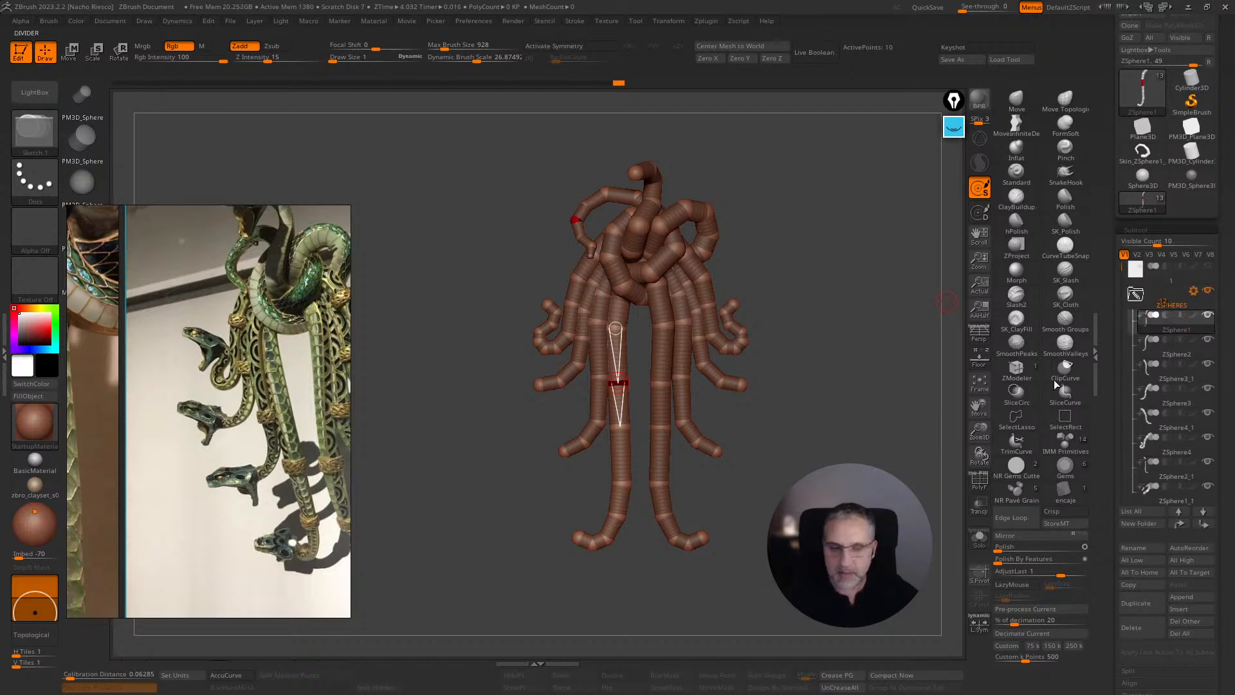
# - Make an adaptive skin from the ZSphere1 subtool and append the resulting skin mesh as a new subtool
pyautogui.moveTo(1121, 484); pyautogui.dragTo(1118, 340)
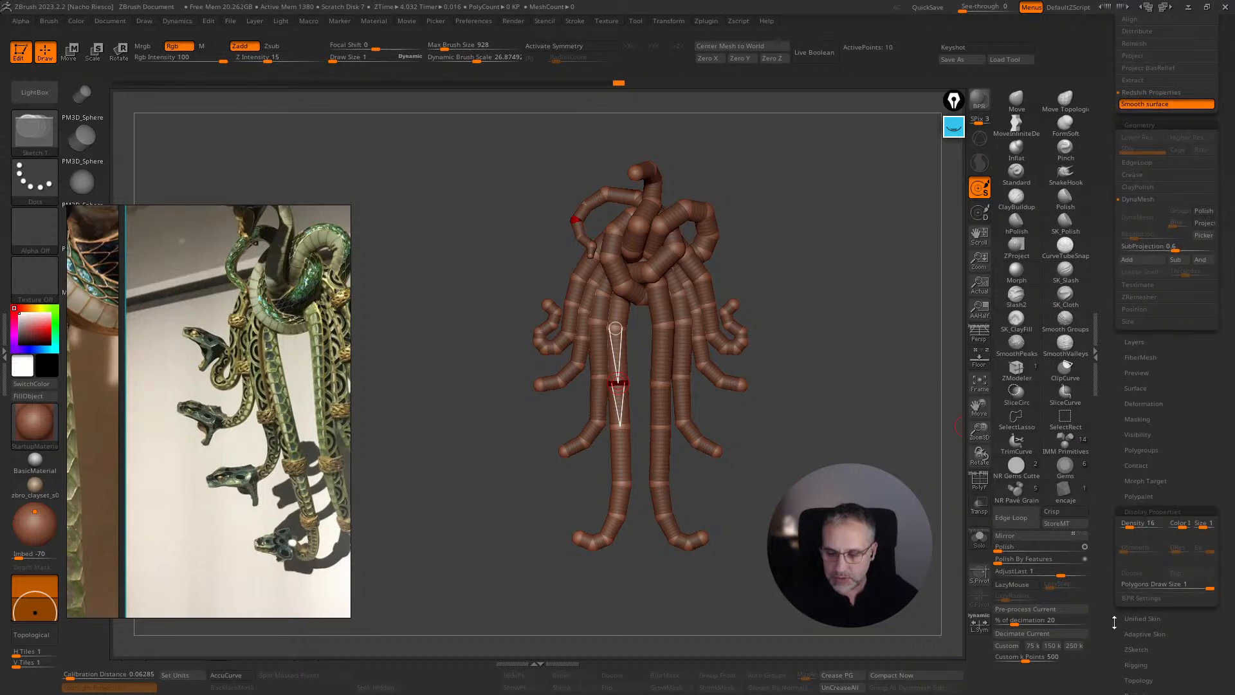
pyautogui.moveTo(1114, 620); pyautogui.dragTo(1117, 553)
pyautogui.click(1149, 567)
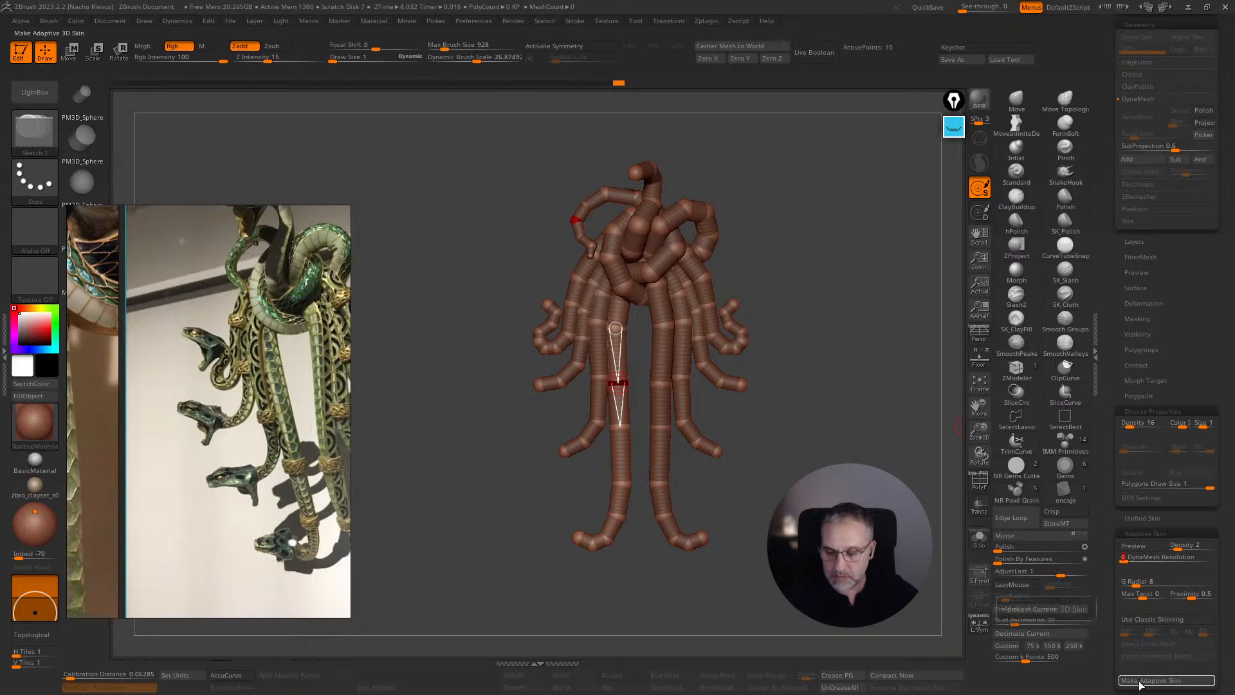
pyautogui.moveTo(1114, 293); pyautogui.dragTo(1115, 366)
pyautogui.scroll(6, 1158, 257)
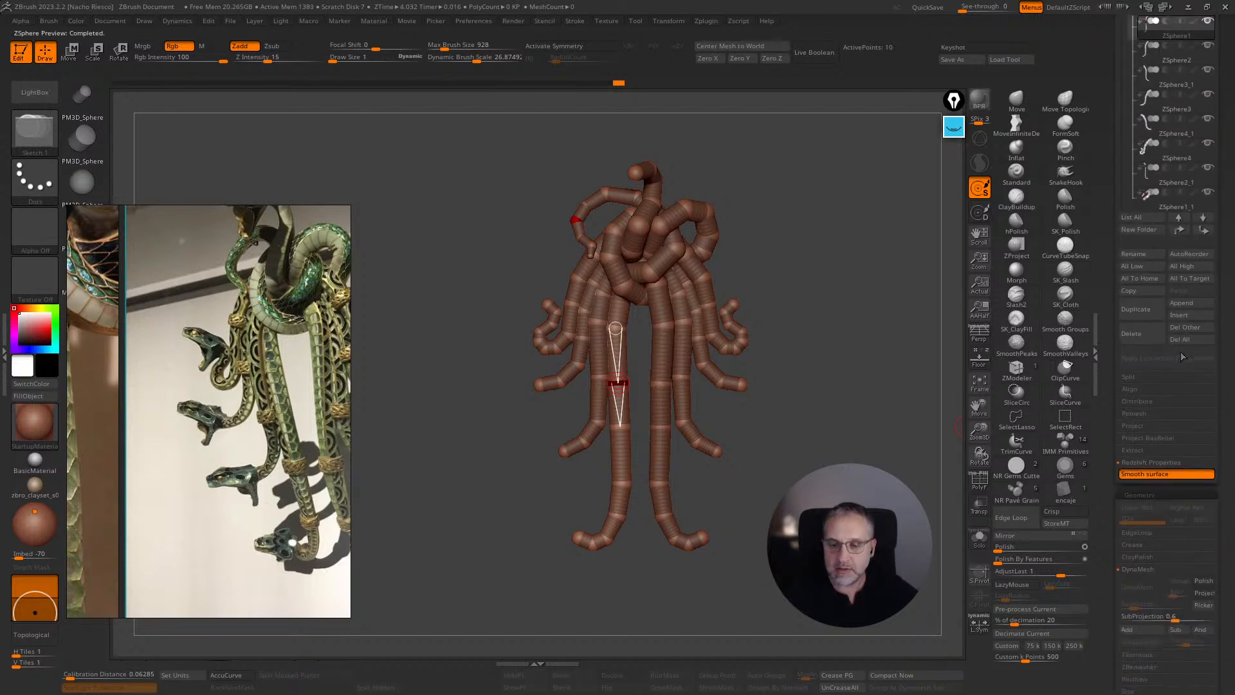
pyautogui.click(1182, 302)
pyautogui.click(886, 423)
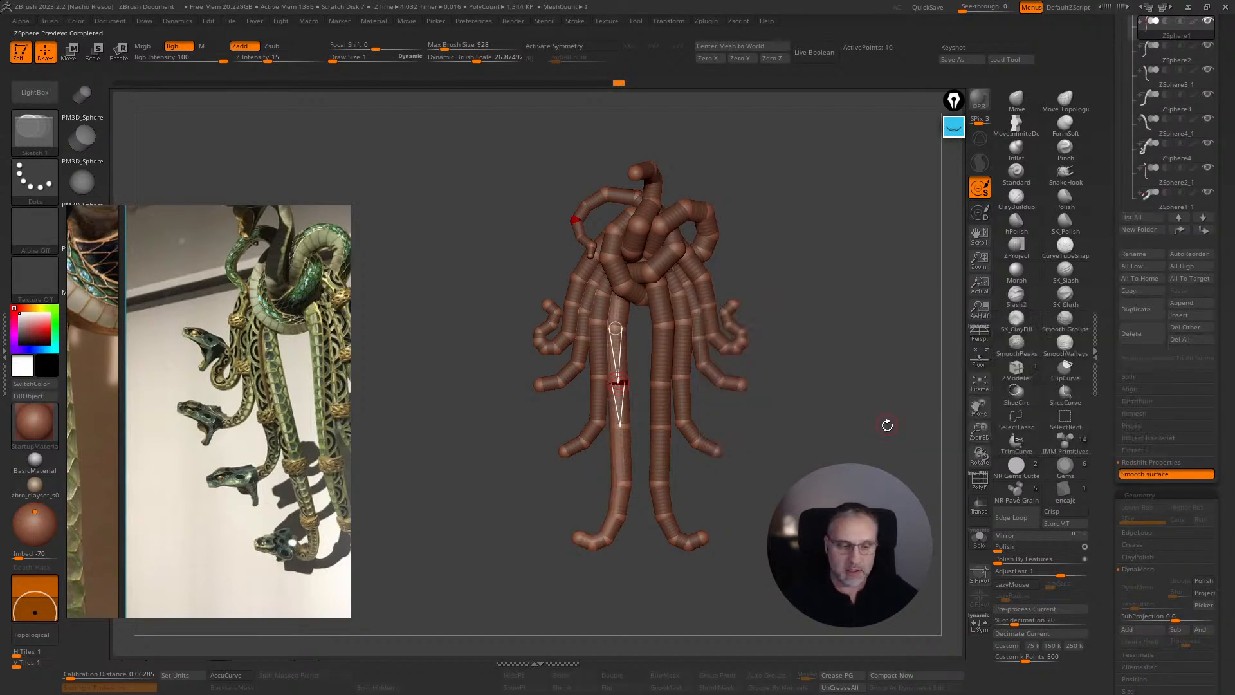
# - Select the ZSphere2 subtool with Polyframe display on and make an adaptive skin from it
pyautogui.scroll(5, 1103, 232)
pyautogui.click(1177, 243)
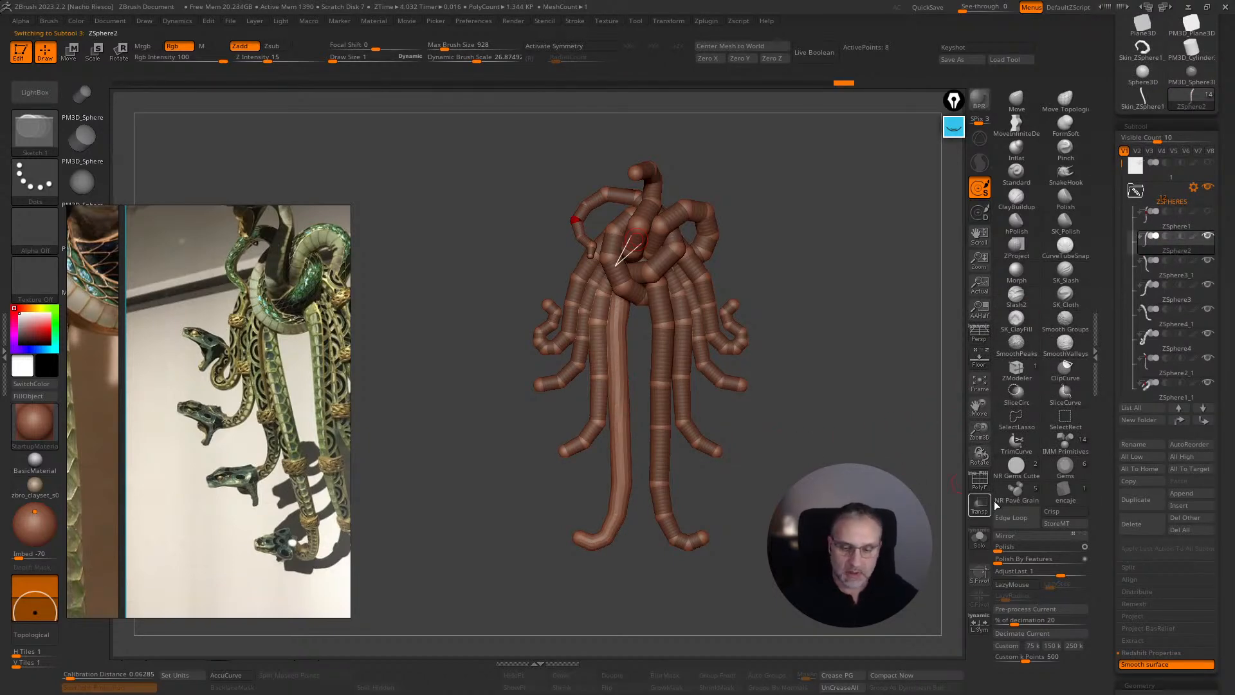
pyautogui.click(979, 479)
pyautogui.keyDown('alt'); pyautogui.moveTo(855, 386); pyautogui.dragTo(813, 377); pyautogui.keyUp('alt')
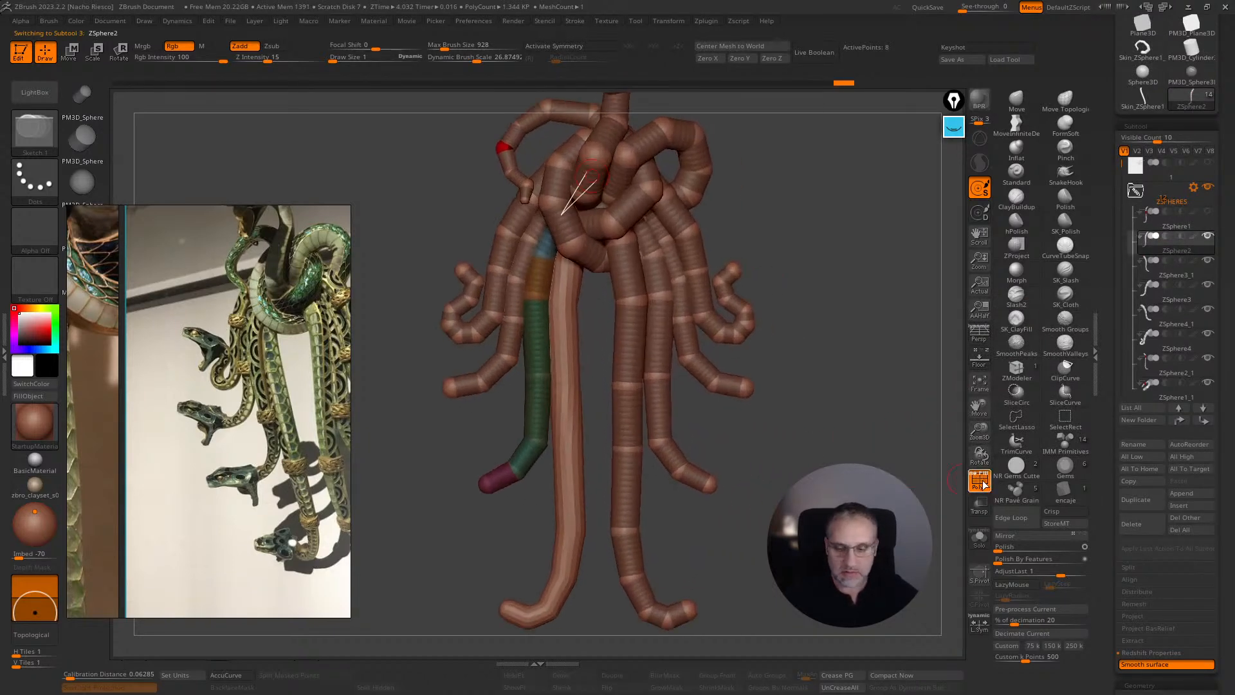
pyautogui.click(983, 487)
pyautogui.hotkey('shift', 'f')
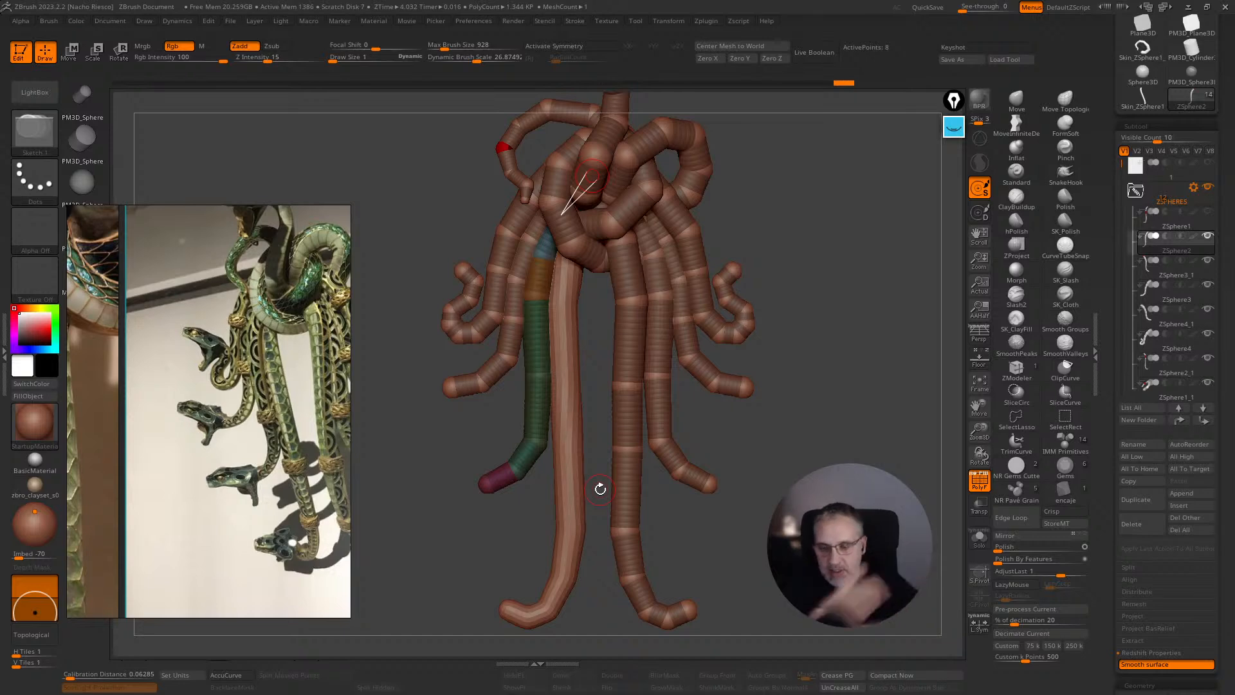
pyautogui.moveTo(1107, 526); pyautogui.dragTo(1130, 446)
pyautogui.click(1152, 415)
# - Append the Skin_ZSphere1 mesh, compare it in Solo mode with the skin already in the subtool list, and delete the duplicate
pyautogui.click(1184, 435)
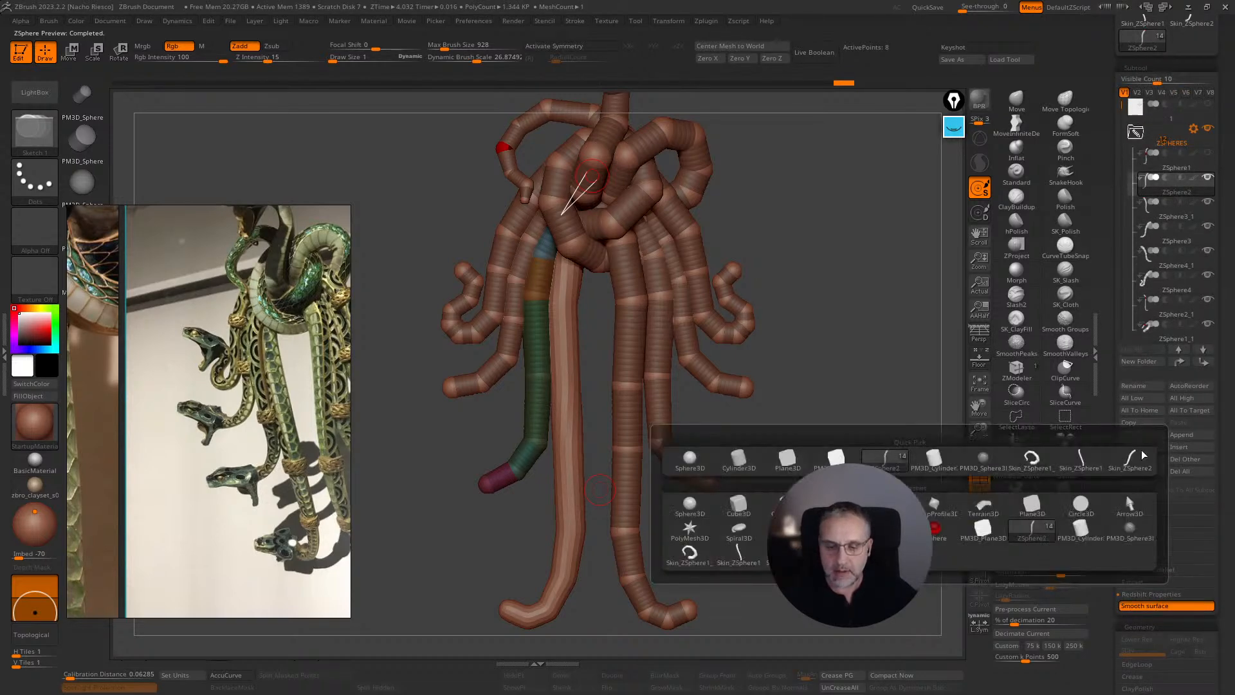
pyautogui.click(1087, 462)
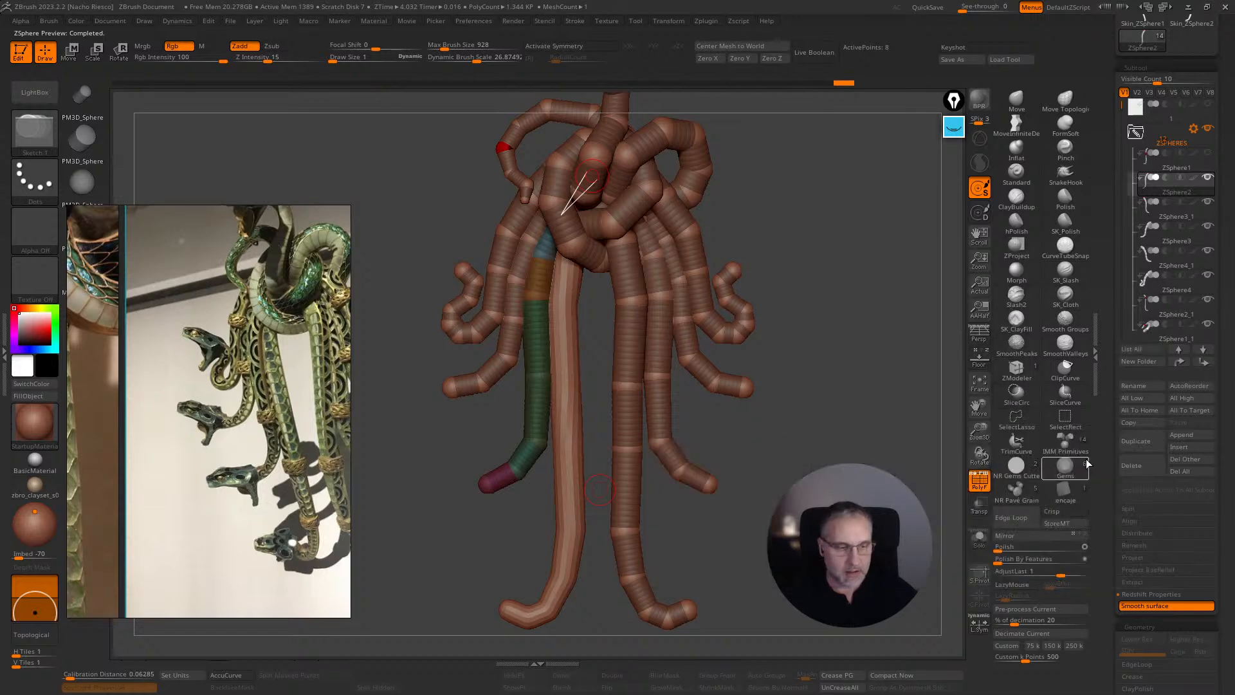
pyautogui.moveTo(1119, 129); pyautogui.dragTo(1116, 209)
pyautogui.click(1149, 306)
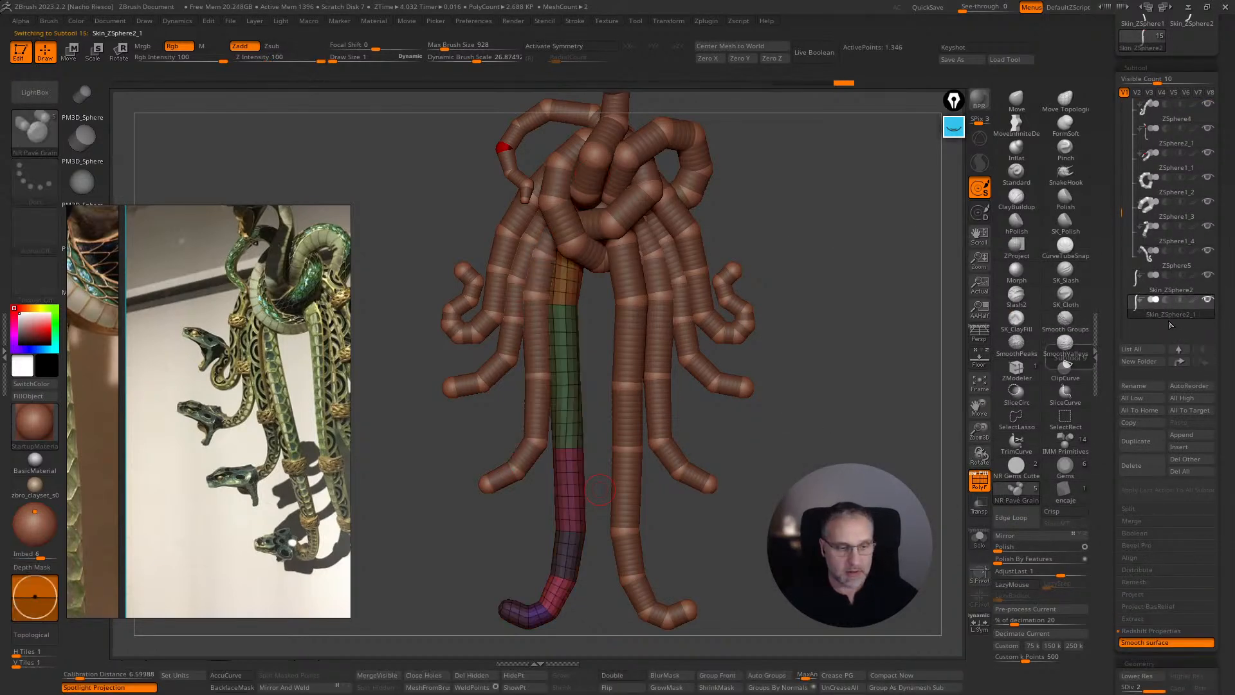
pyautogui.click(978, 538)
pyautogui.press('Up')
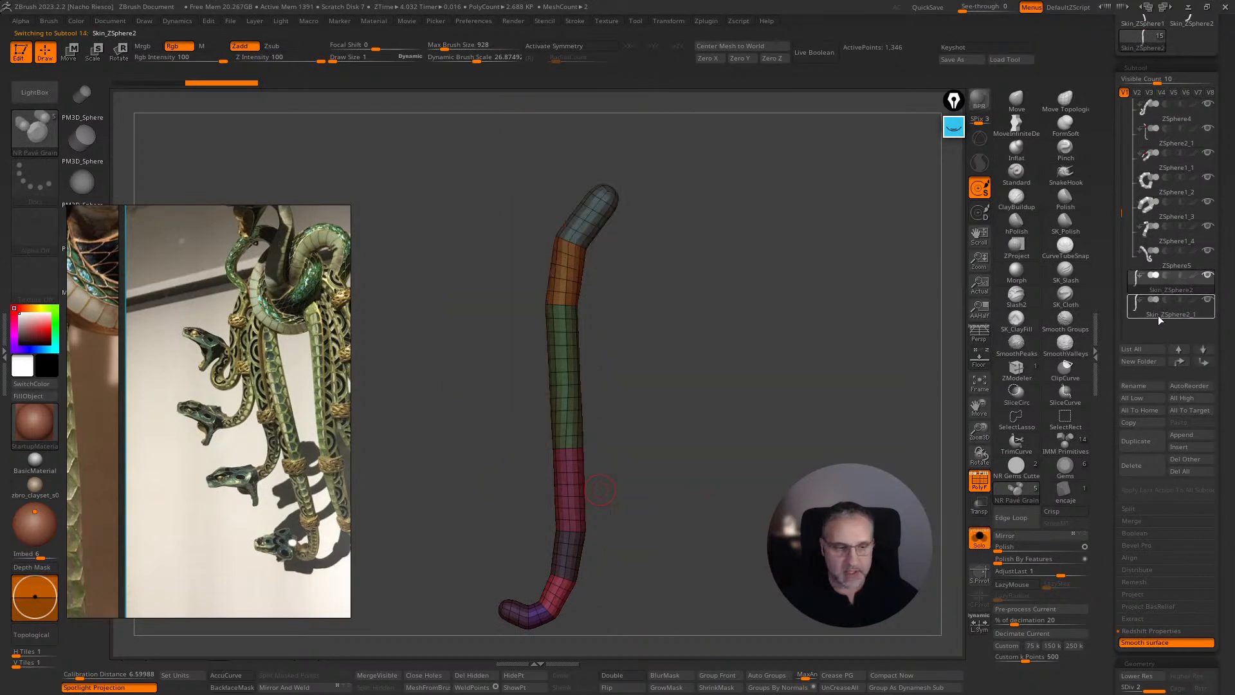
pyautogui.click(1163, 315)
pyautogui.click(1145, 465)
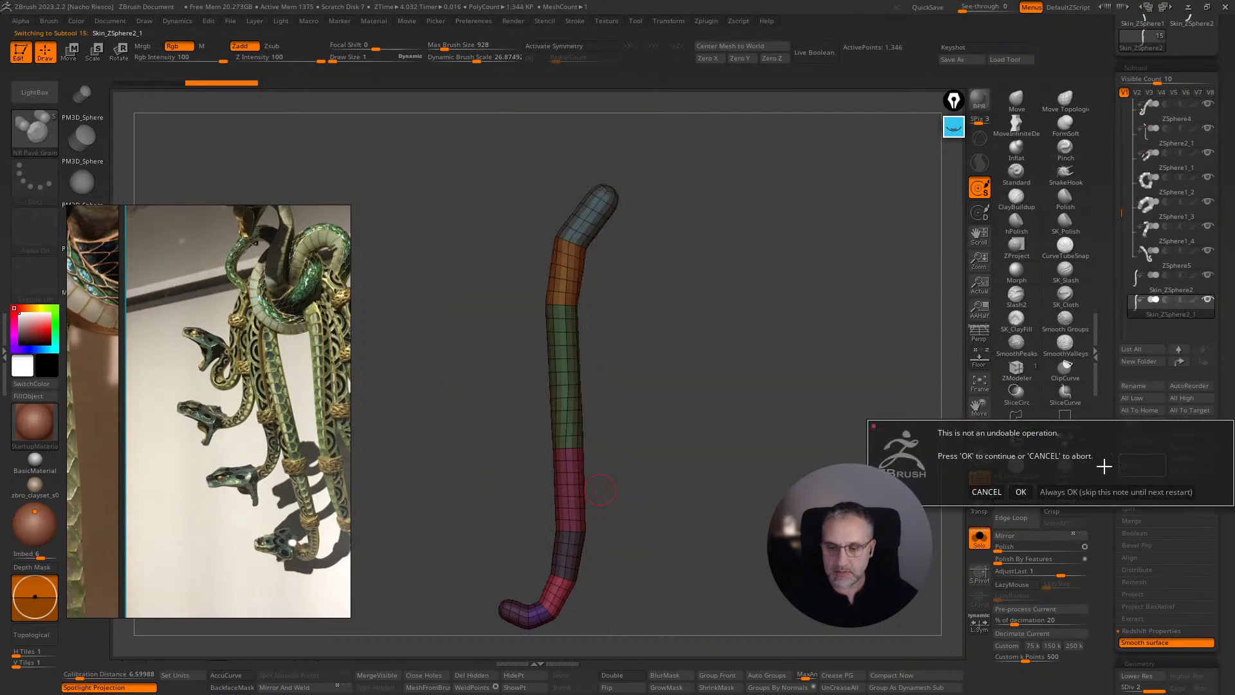
pyautogui.press('Return')
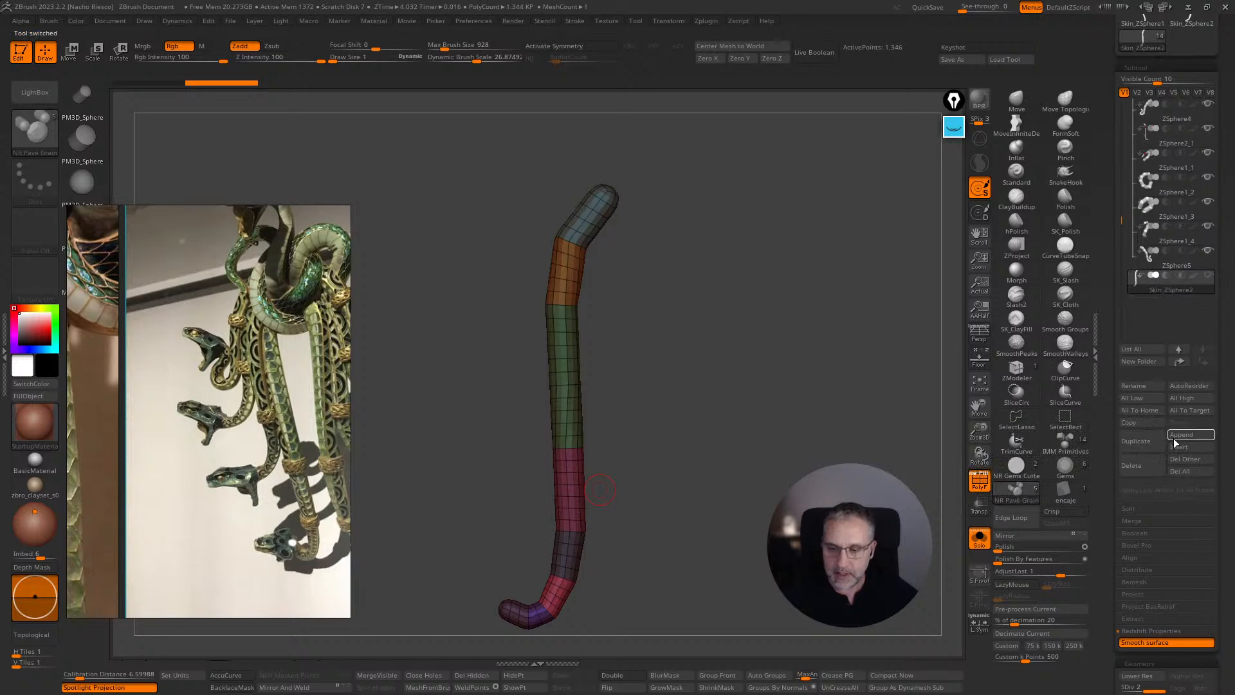
# - Append the Skin_ZSphere1 mesh again and delete that duplicate subtool
pyautogui.click(1177, 436)
pyautogui.click(1082, 462)
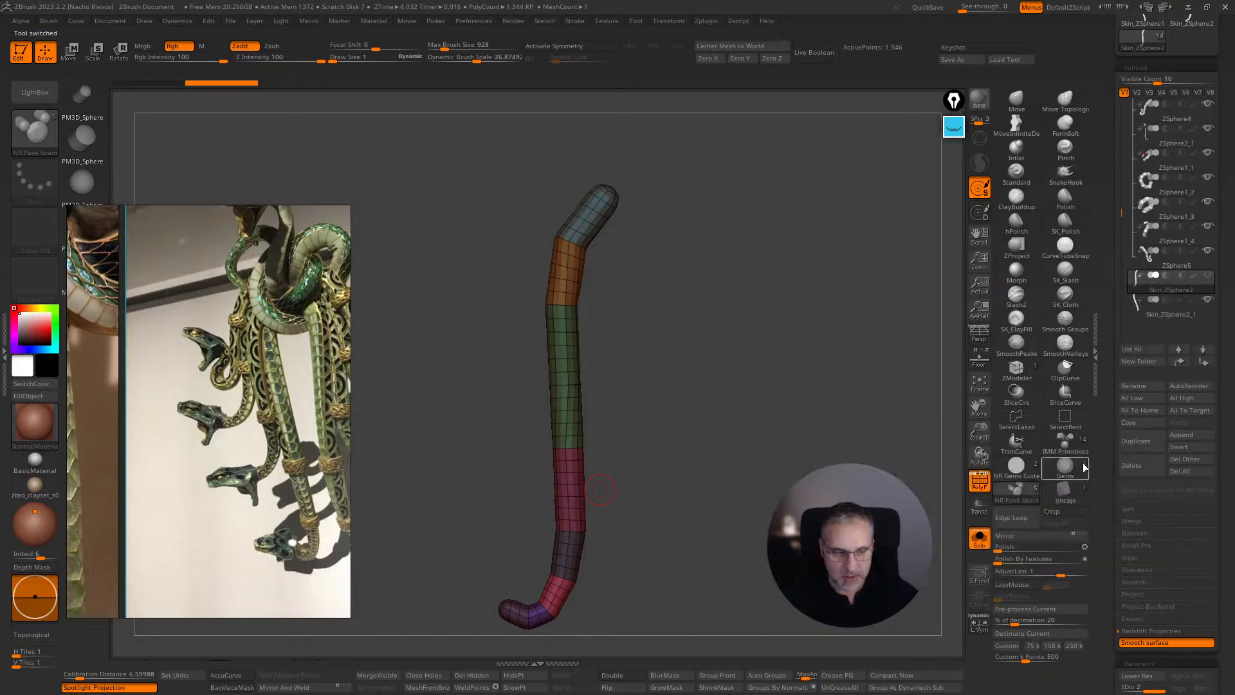
pyautogui.click(1157, 315)
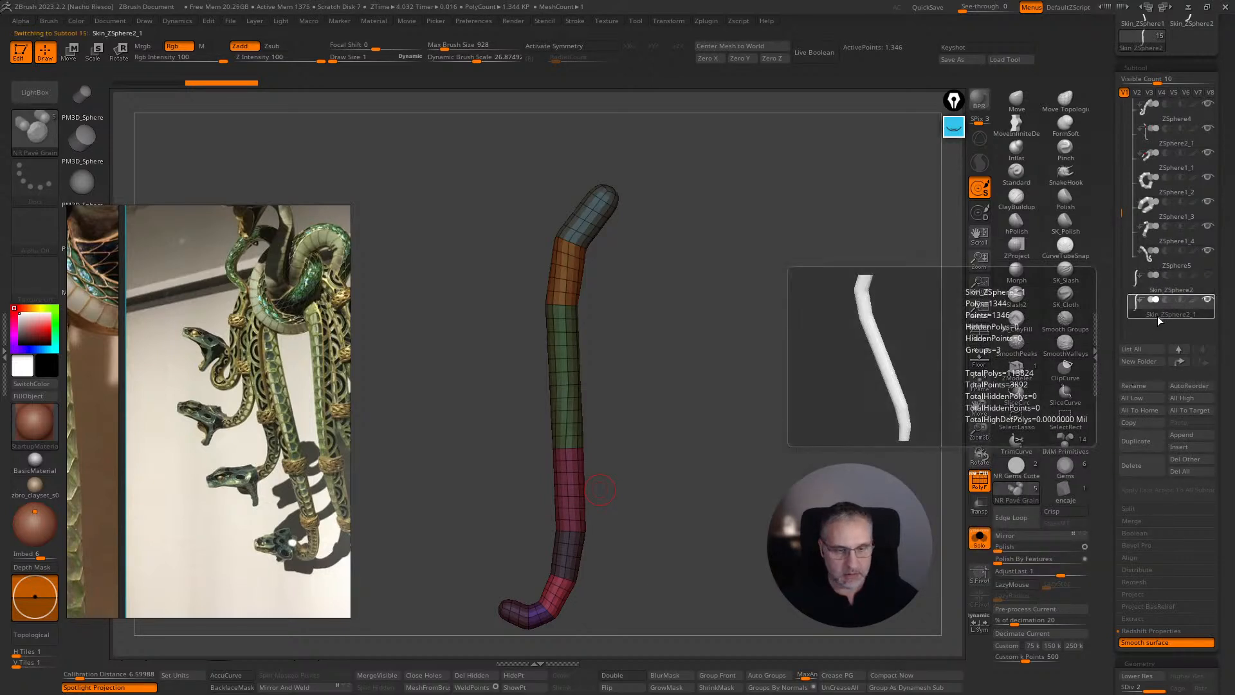
pyautogui.click(1140, 465)
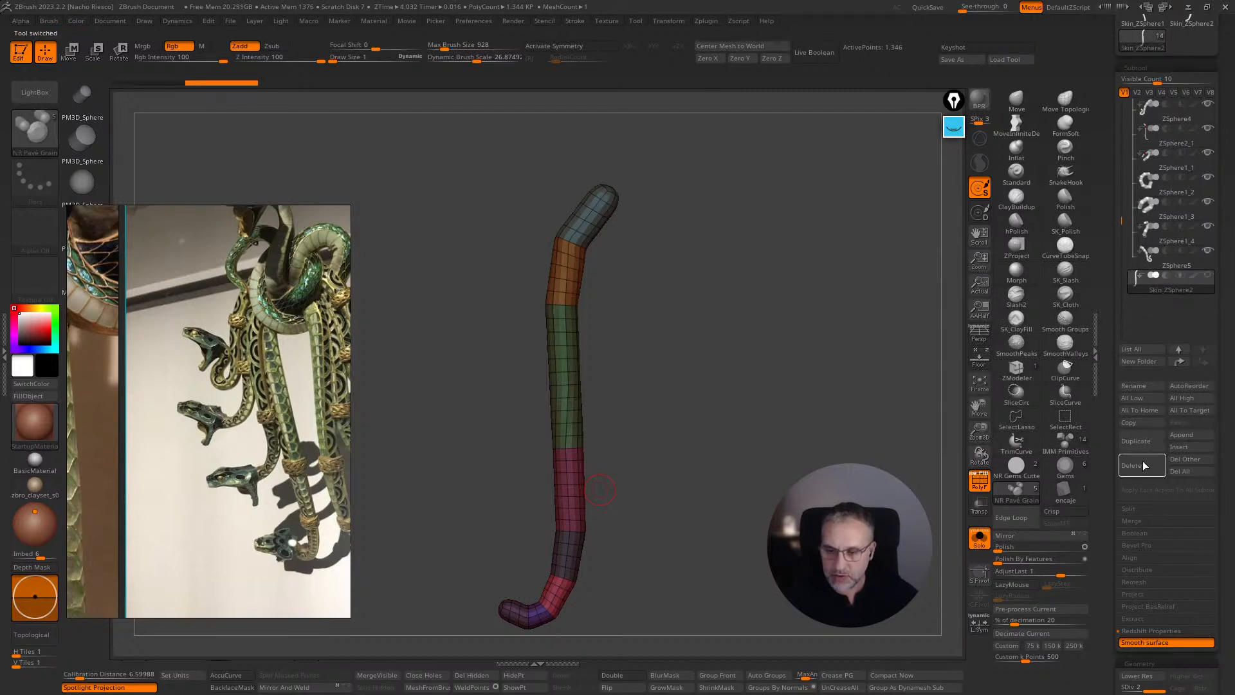
# - Append the Skin_ZSphere2 mesh as a new subtool and turn off Polyframe and Solo to show the whole jewel
pyautogui.click(1184, 435)
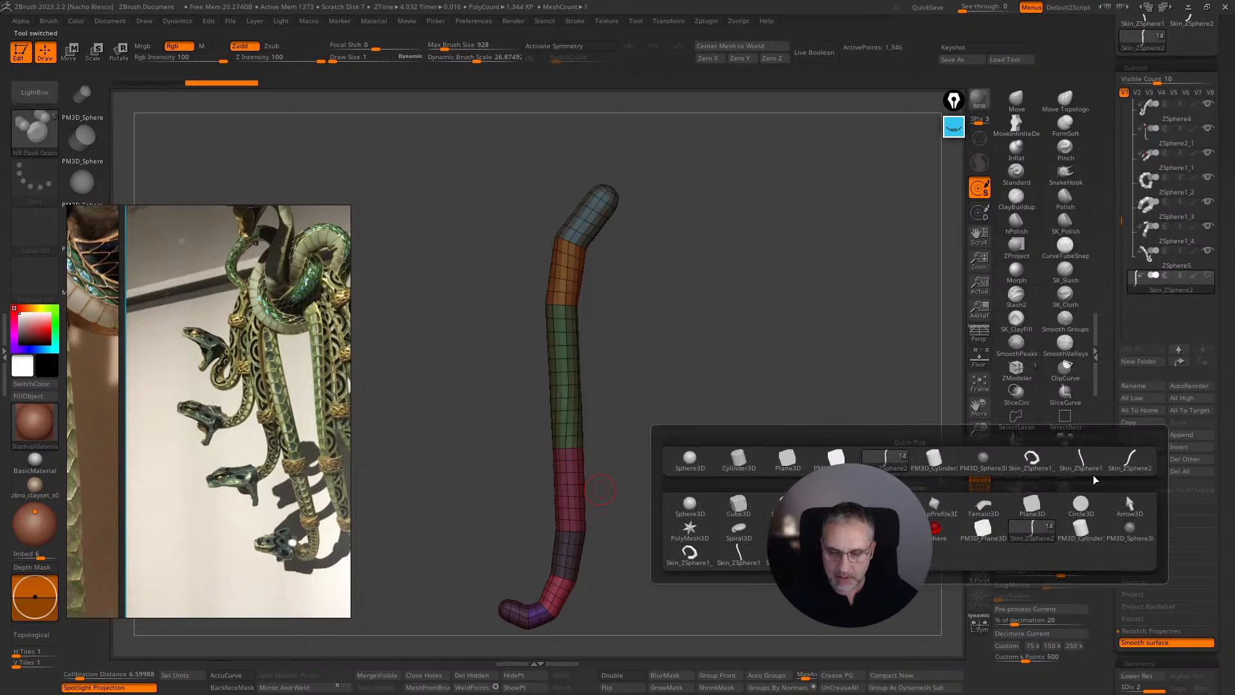
pyautogui.click(1132, 464)
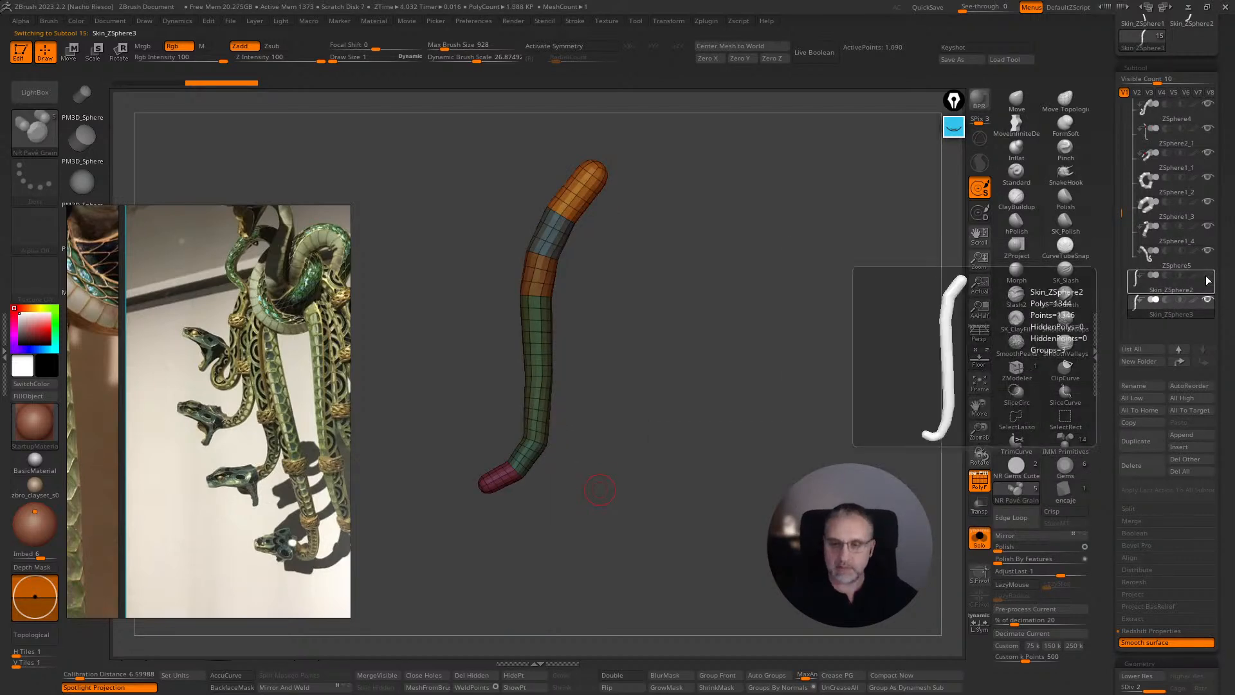
pyautogui.click(979, 479)
pyautogui.click(979, 539)
pyautogui.moveTo(600, 490)
pyautogui.keyDown('ctrl'); pyautogui.mouseDown(button='right')
pyautogui.moveTo(599, 453)
pyautogui.moveTo(620, 490)
pyautogui.mouseUp(button='right'); pyautogui.keyUp('ctrl')
# - Turn Polyframe on, identify the next side snake among the ZSpheres, and move ZSphere3 above ZSphere3_1 in the folder
pyautogui.moveTo(1121, 214); pyautogui.dragTo(1121, 121)
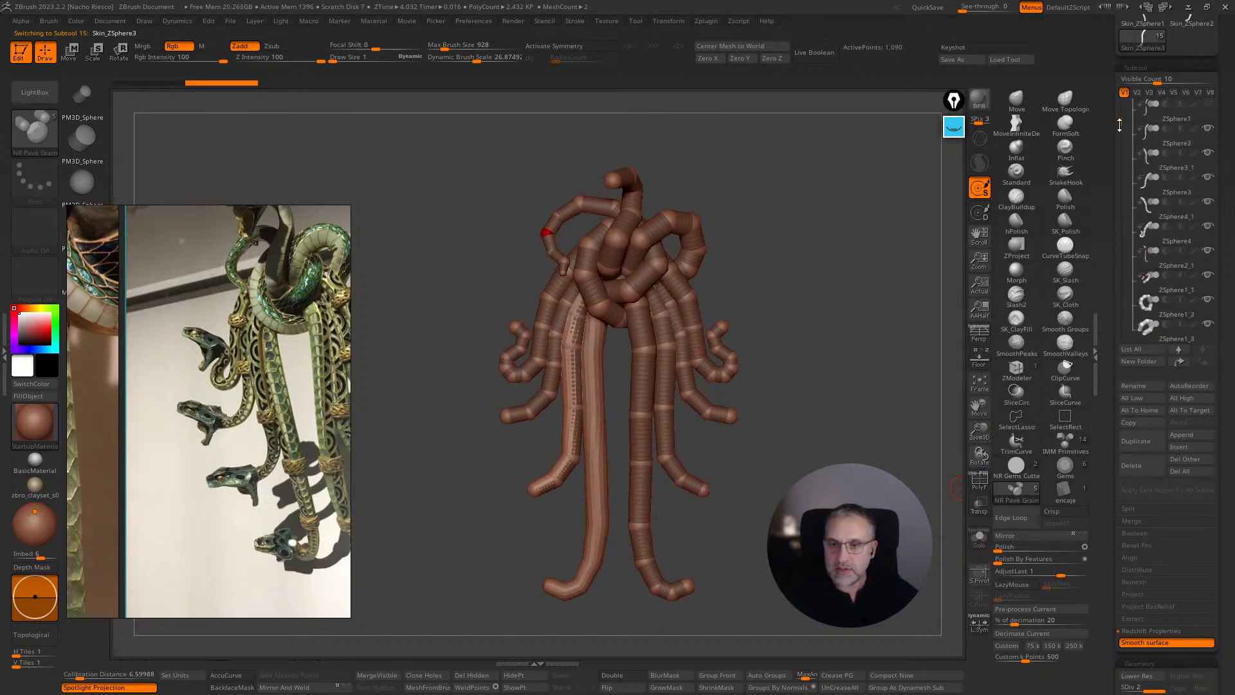
pyautogui.scroll(2, 1174, 148)
pyautogui.click(1198, 219)
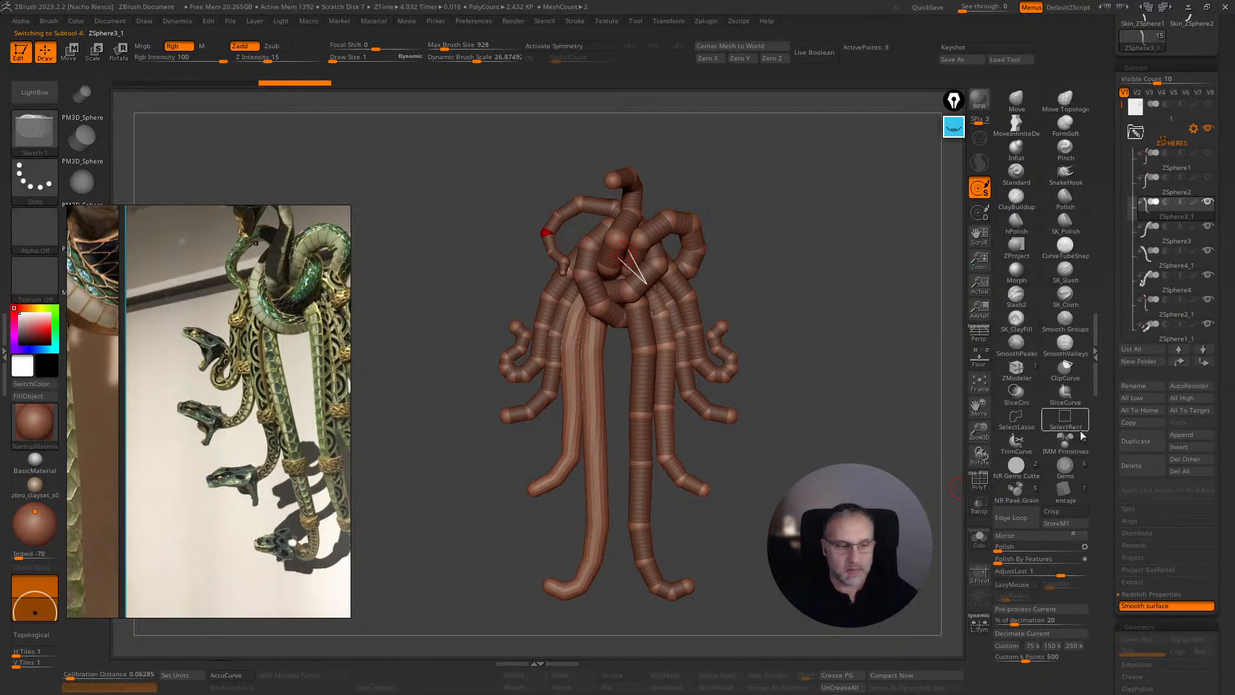
pyautogui.click(986, 487)
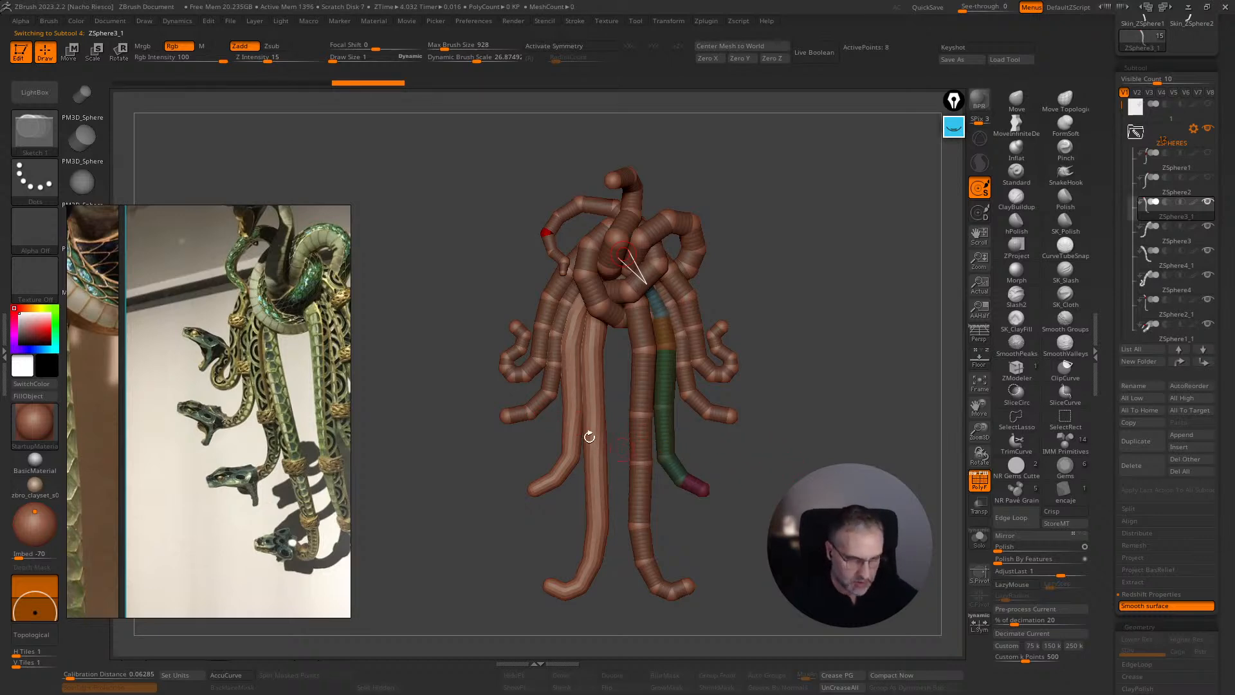
pyautogui.keyDown('ctrl'); pyautogui.moveTo(759, 312); pyautogui.dragTo(727, 386, button='right'); pyautogui.keyUp('ctrl')
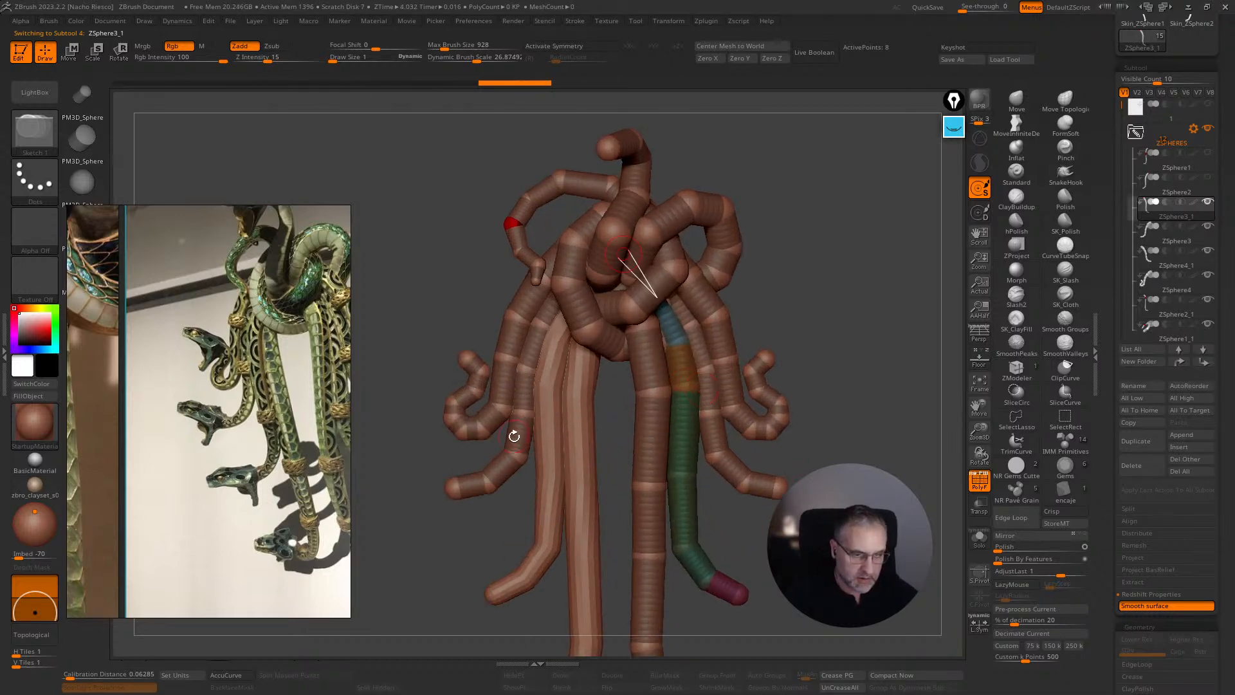
pyautogui.click(1174, 233)
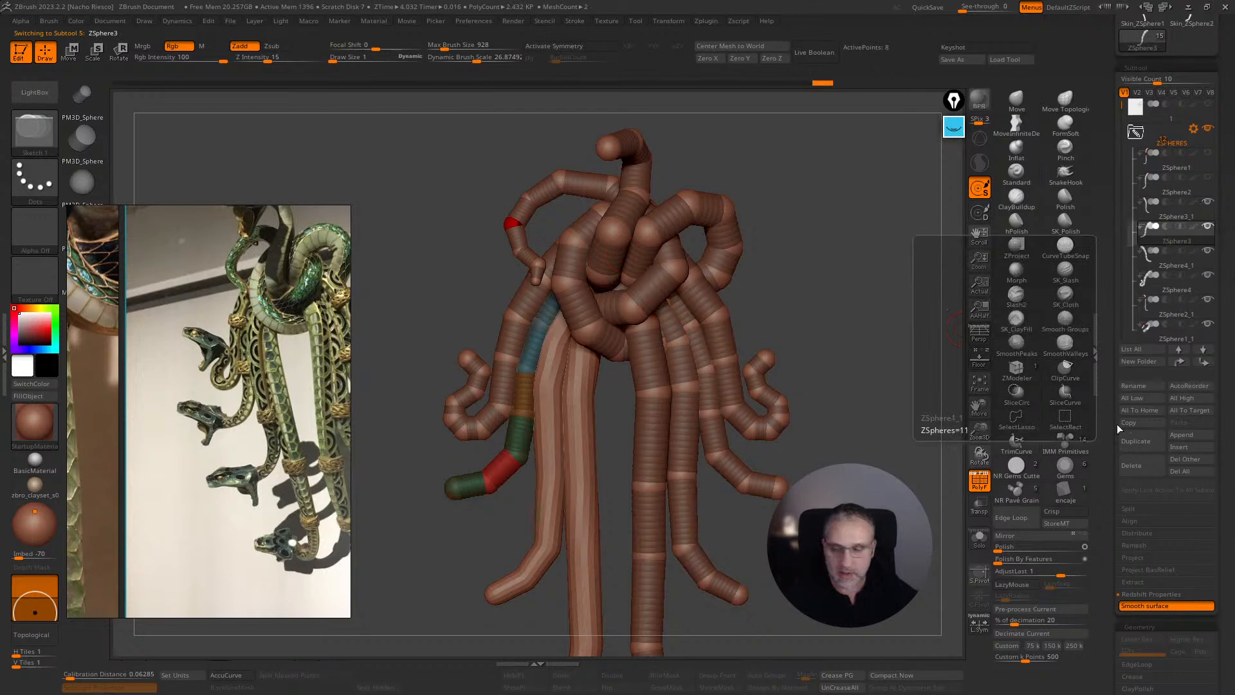
pyautogui.click(1176, 206)
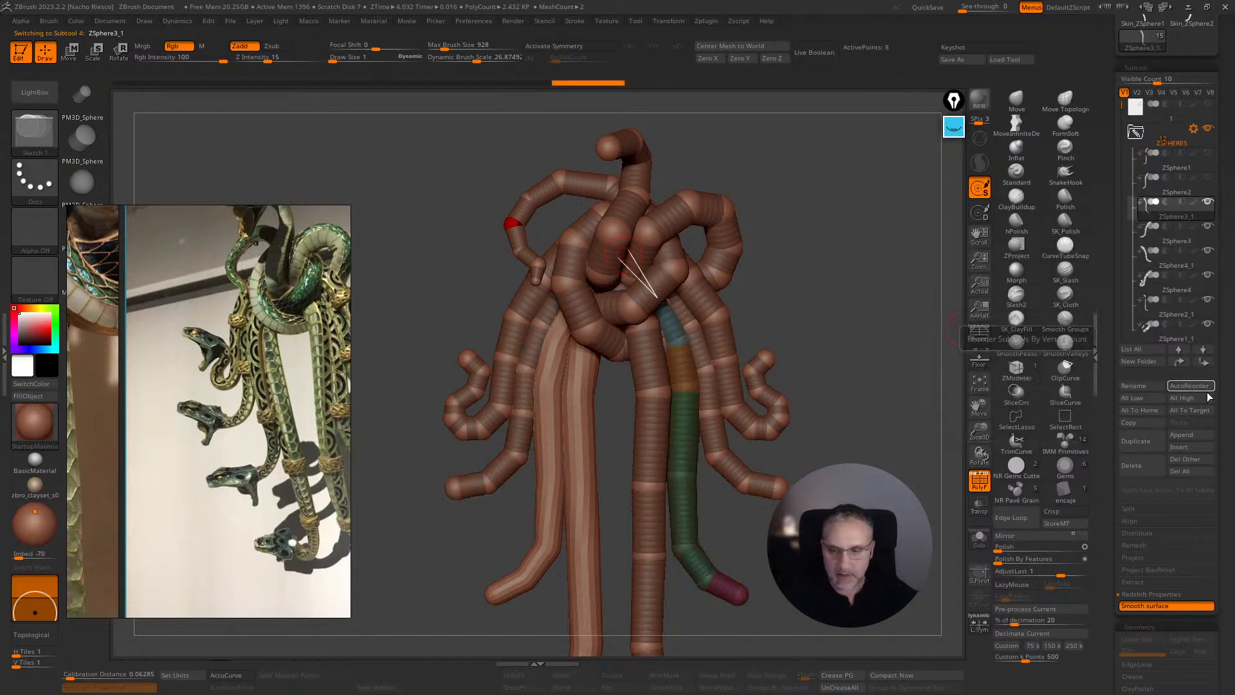
pyautogui.click(1174, 233)
# - Make an adaptive skin from the ZSphere3 subtool and append Skin_ZSphere3 as a new subtool
pyautogui.moveTo(1110, 508); pyautogui.dragTo(1109, 343)
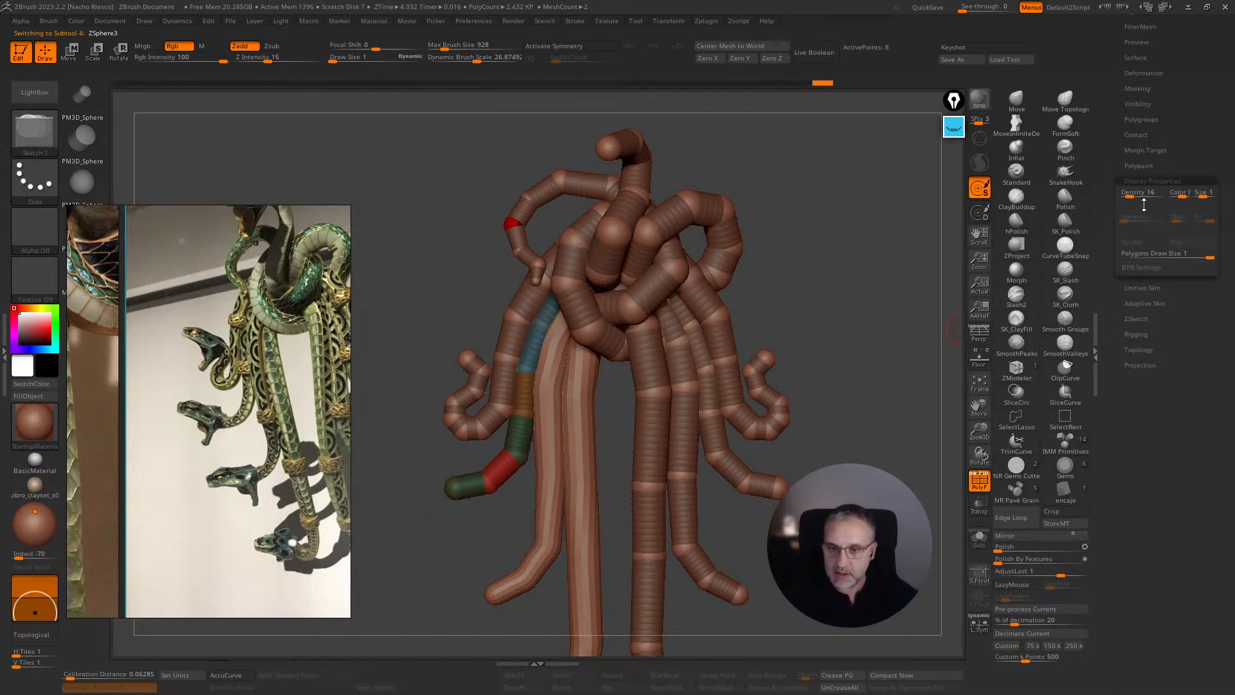
pyautogui.click(1139, 303)
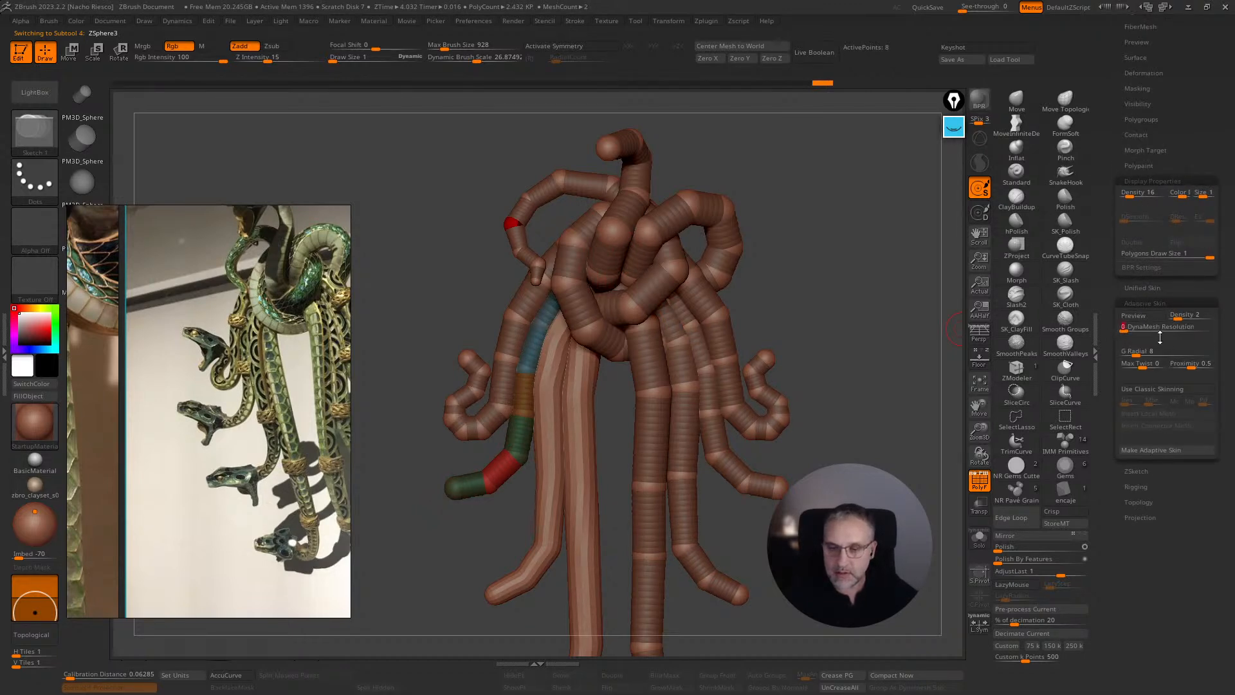
pyautogui.moveTo(1112, 169); pyautogui.dragTo(1120, 322)
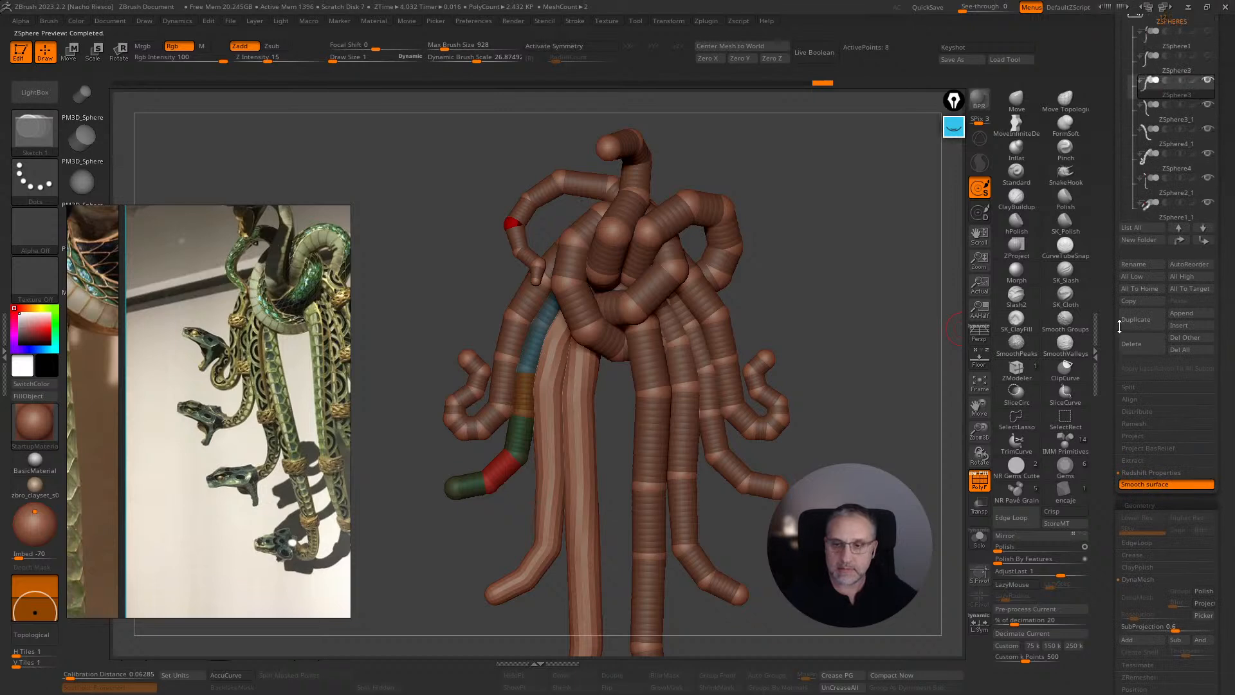
pyautogui.click(1181, 312)
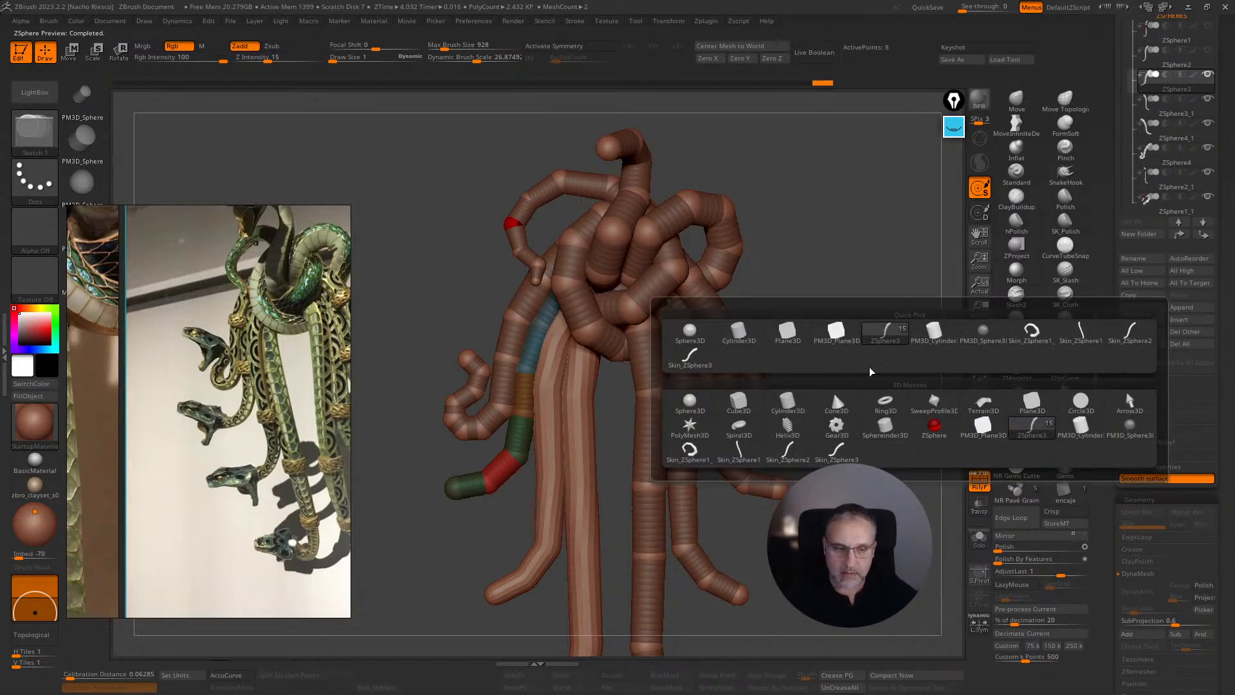
pyautogui.click(690, 356)
pyautogui.moveTo(1109, 173); pyautogui.dragTo(1125, 235)
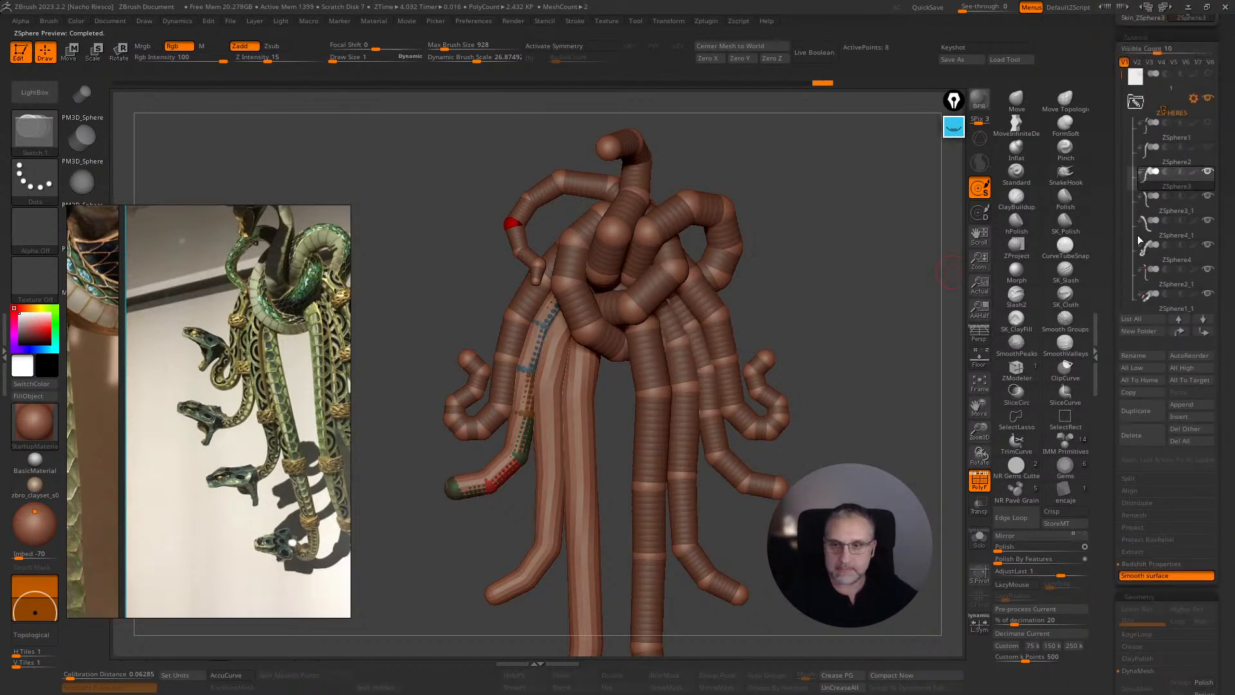
# - Select the ZSphere4 subtool and move it up directly below ZSphere3 in the ZSPHERES folder
pyautogui.click(1191, 211)
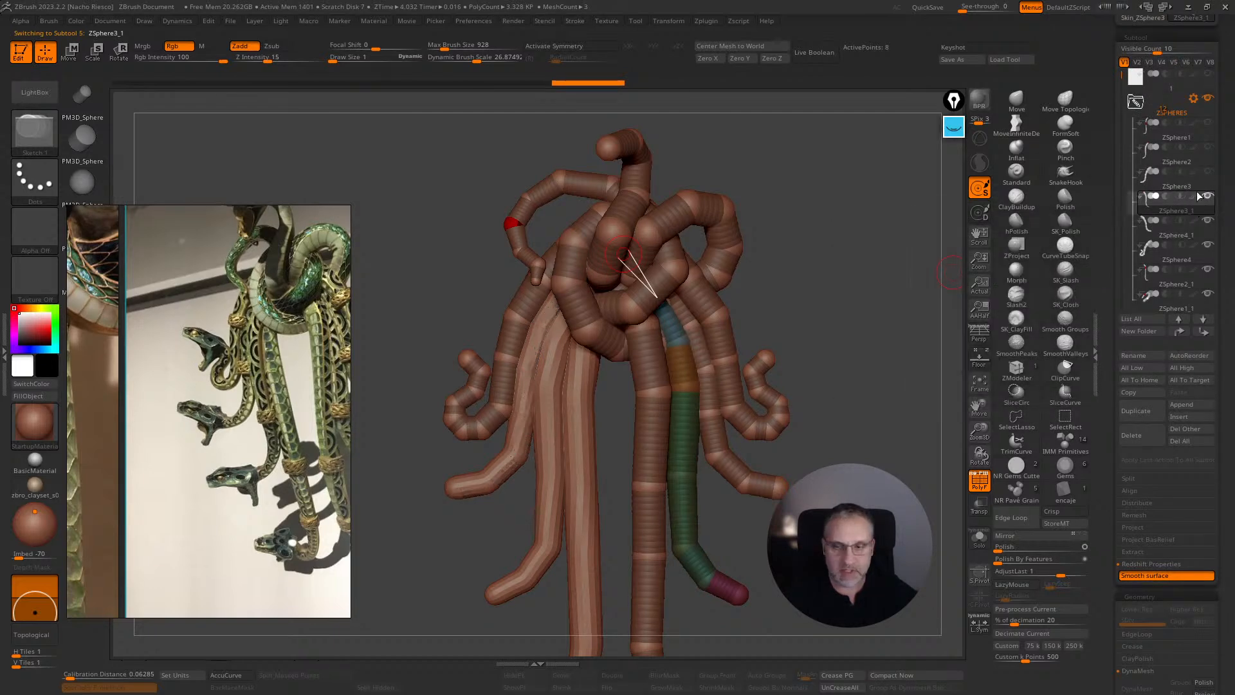
pyautogui.click(1181, 238)
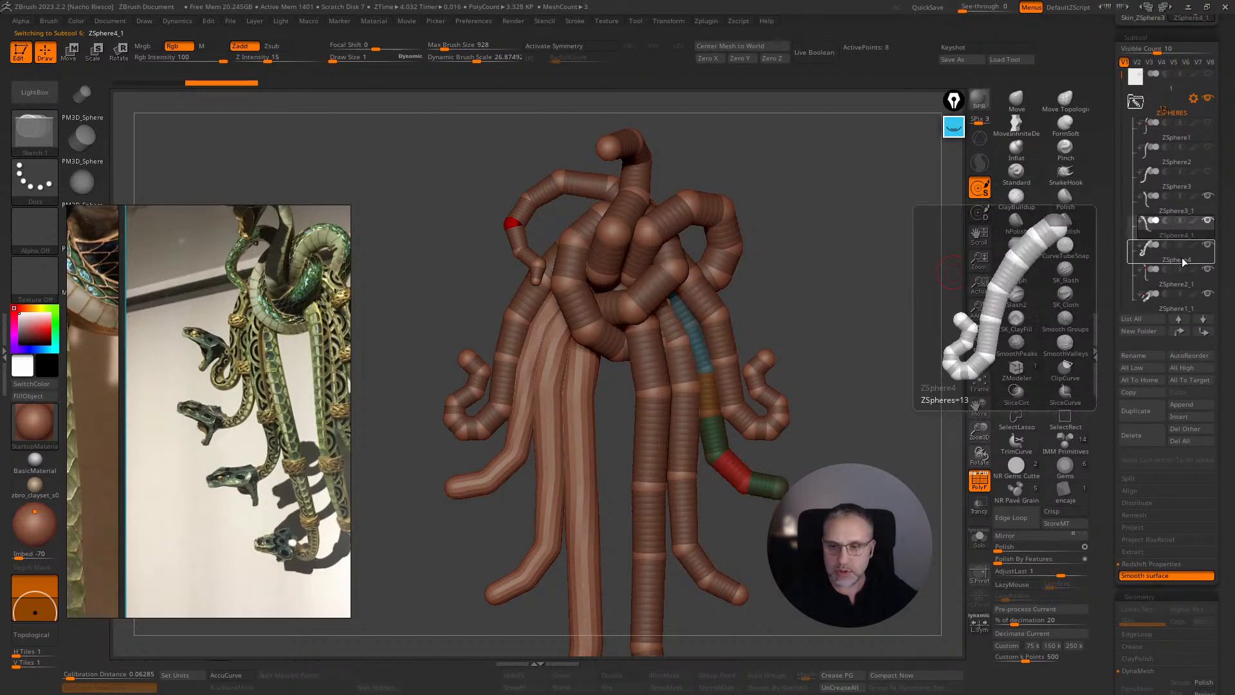
pyautogui.click(1182, 256)
pyautogui.click(1181, 332)
pyautogui.click(1181, 332)
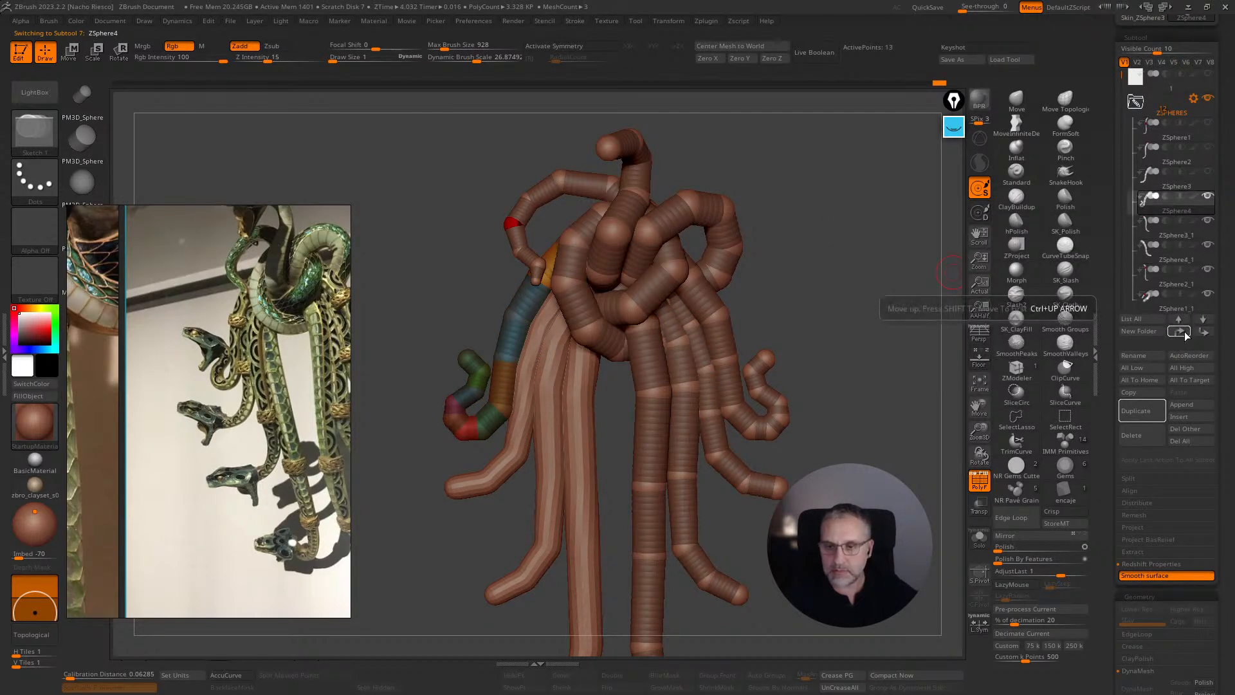
# - Make an adaptive skin from the ZSphere4 subtool and append the resulting mesh as a new subtool
pyautogui.moveTo(1113, 469)
pyautogui.mouseDown()
pyautogui.moveTo(1100, 253)
pyautogui.moveTo(1132, 459)
pyautogui.mouseUp()
pyautogui.moveTo(1188, 347); pyautogui.dragTo(1187, 376)
pyautogui.click(1157, 267)
pyautogui.moveTo(1112, 238); pyautogui.dragTo(1123, 434)
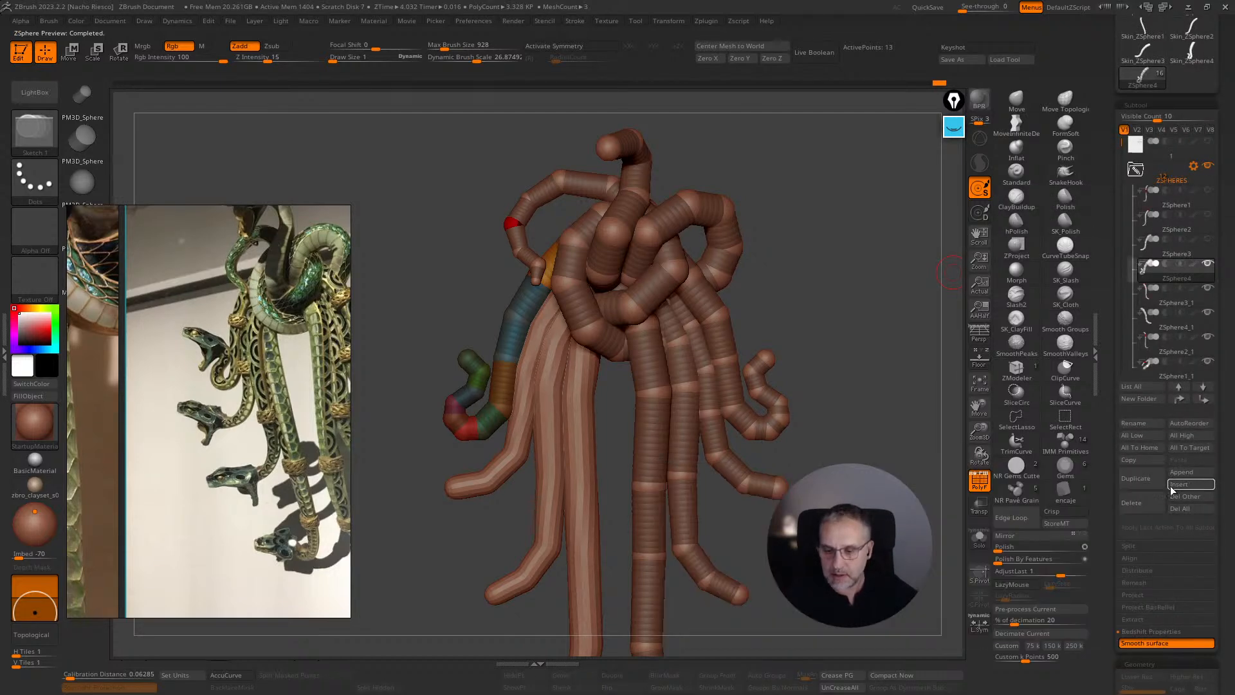
pyautogui.click(1192, 477)
pyautogui.click(1181, 477)
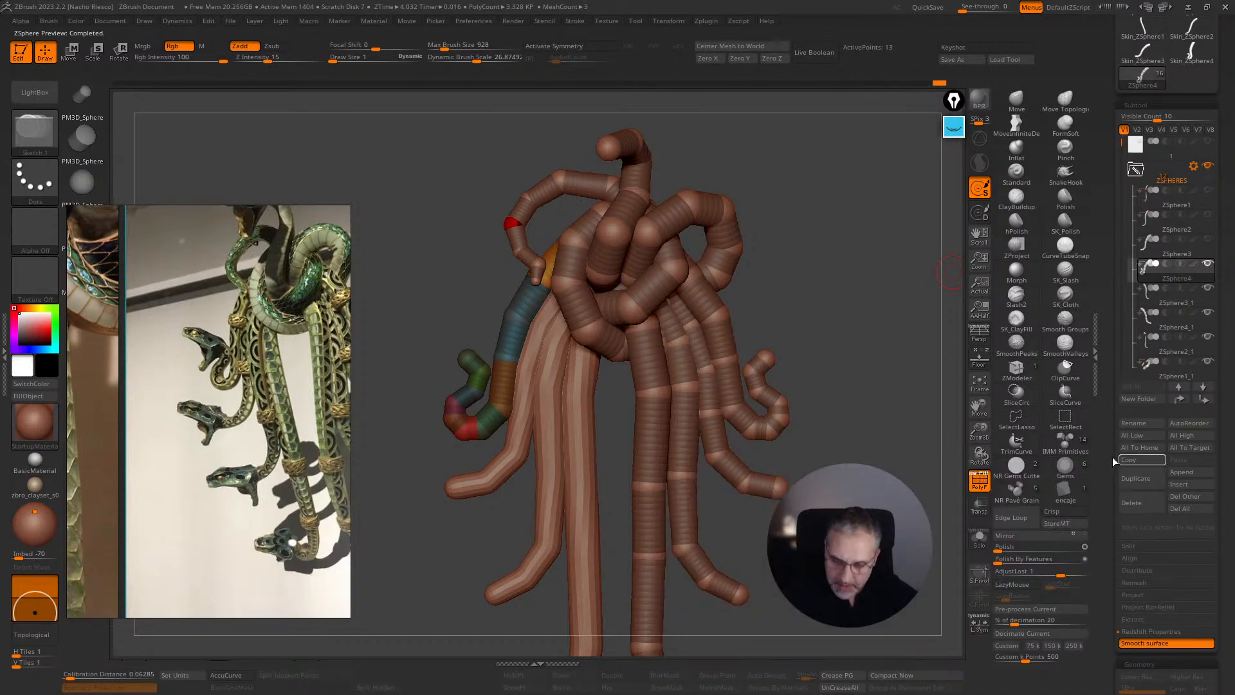
pyautogui.click(1181, 478)
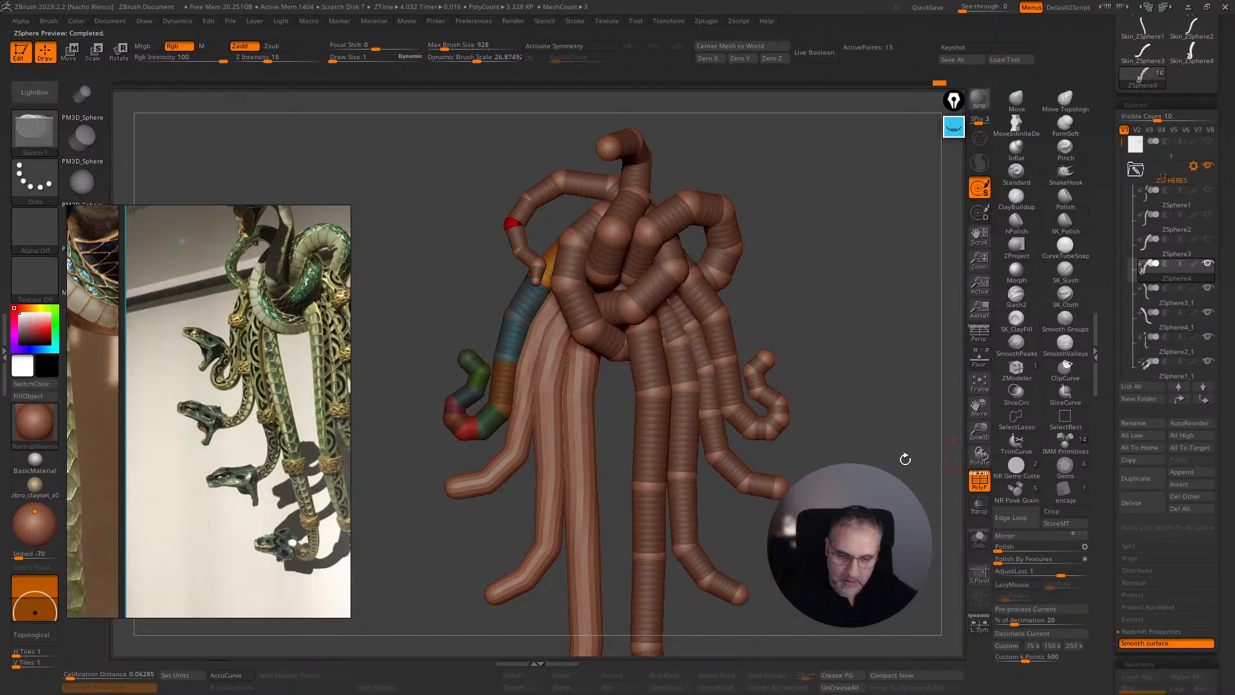
pyautogui.click(1181, 476)
pyautogui.click(738, 523)
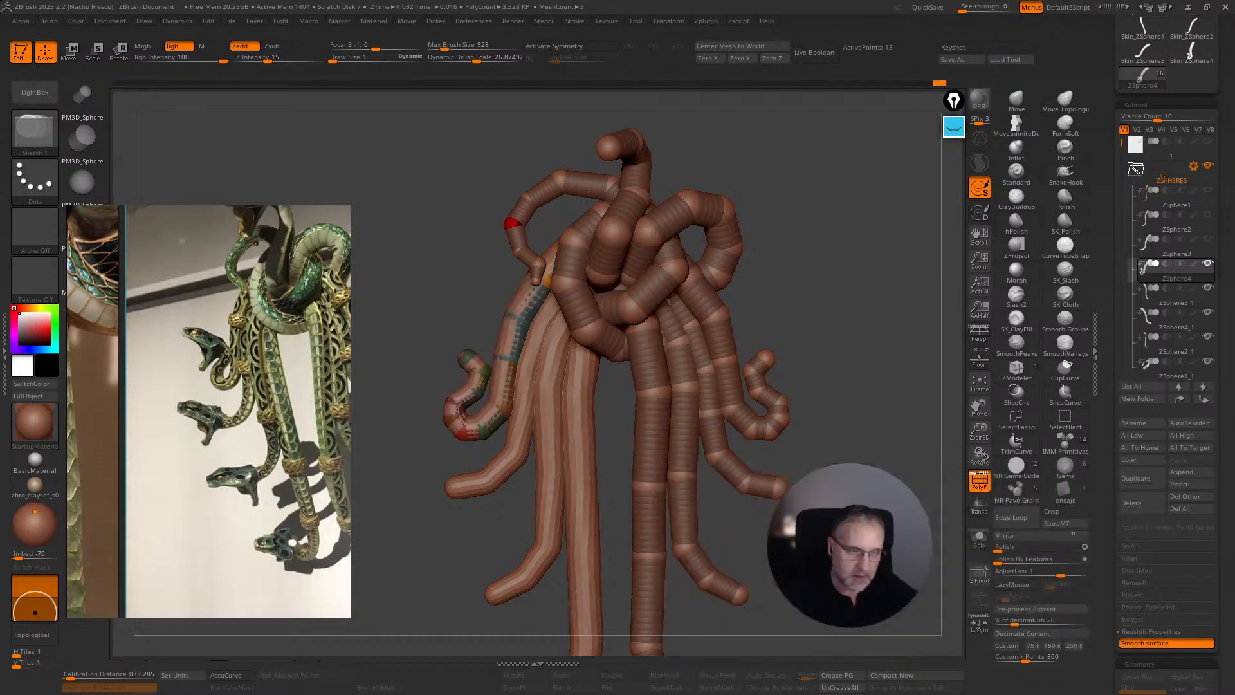
# - Hide the mirrored side snakes ZSphere3_1, ZSphere4_1 and ZSphere2_1 in the ZSPHERES folder
pyautogui.click(1177, 297)
pyautogui.moveTo(878, 457)
pyautogui.mouseDown()
pyautogui.moveTo(875, 435)
pyautogui.moveTo(876, 458)
pyautogui.mouseUp()
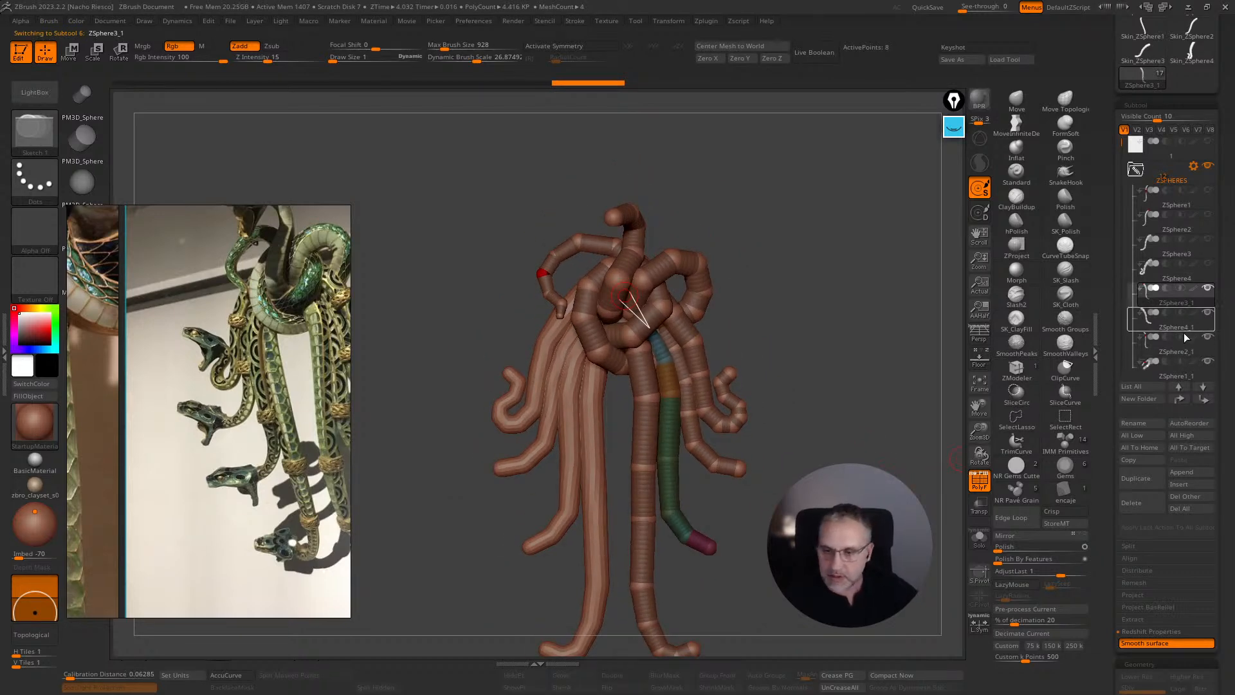
pyautogui.moveTo(1126, 188); pyautogui.dragTo(1125, 209)
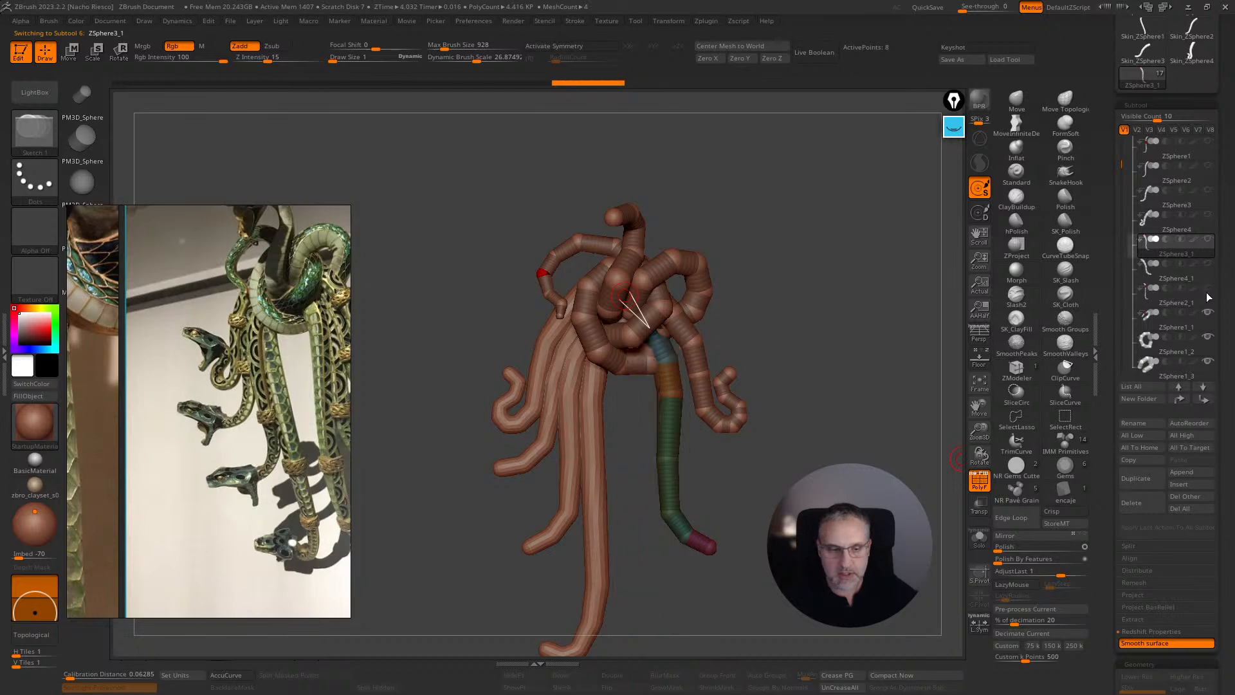
# - Make an adaptive skin from the ZSphere1_1 subtool, append the mesh as a new subtool and hide the source ZSphere
pyautogui.click(1202, 329)
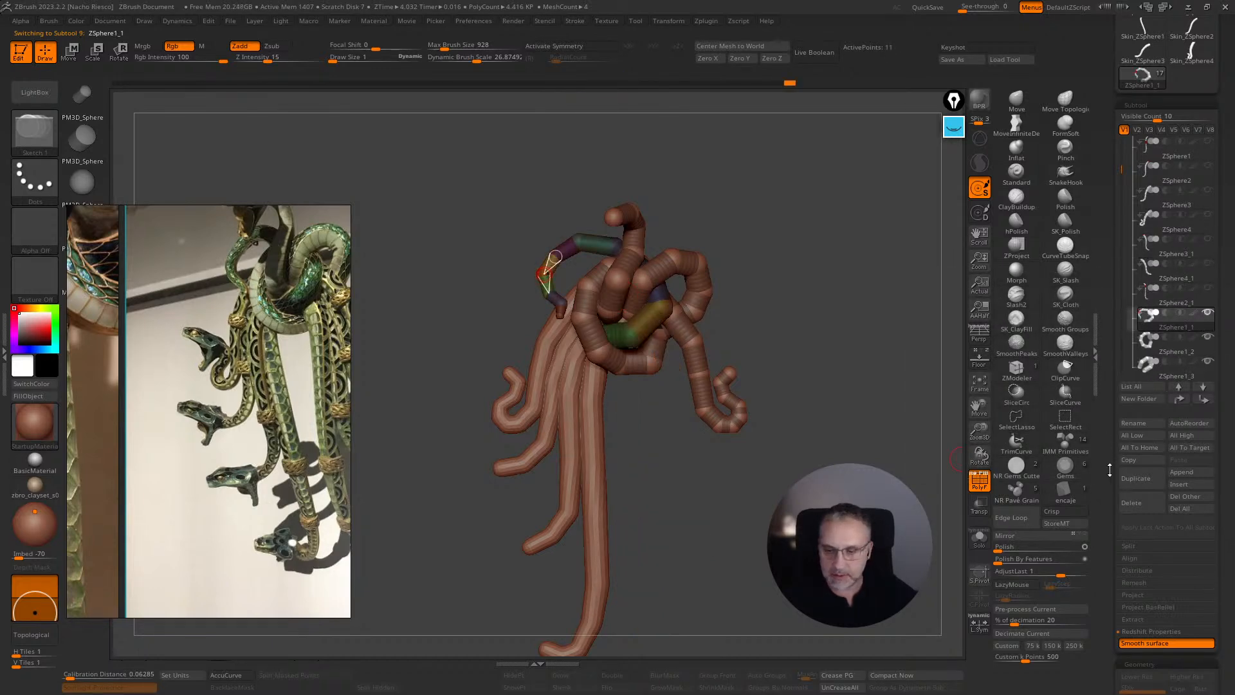
pyautogui.scroll(-10, 1110, 470)
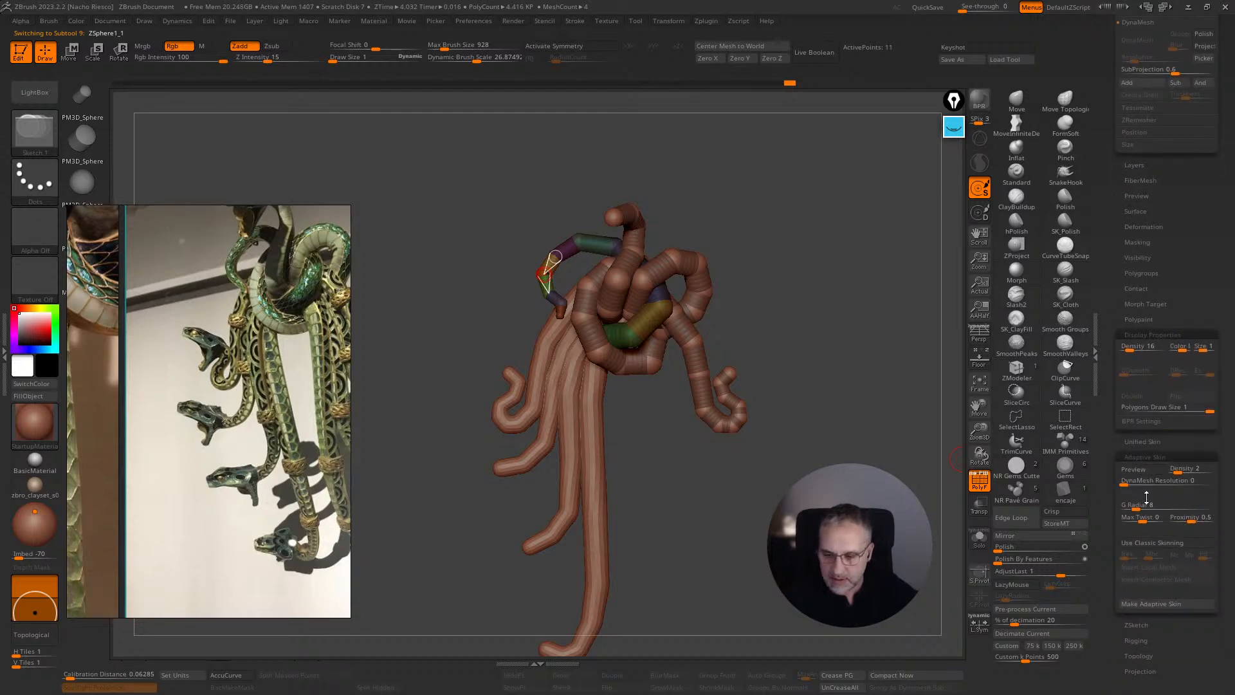
pyautogui.scroll(8, 1125, 463)
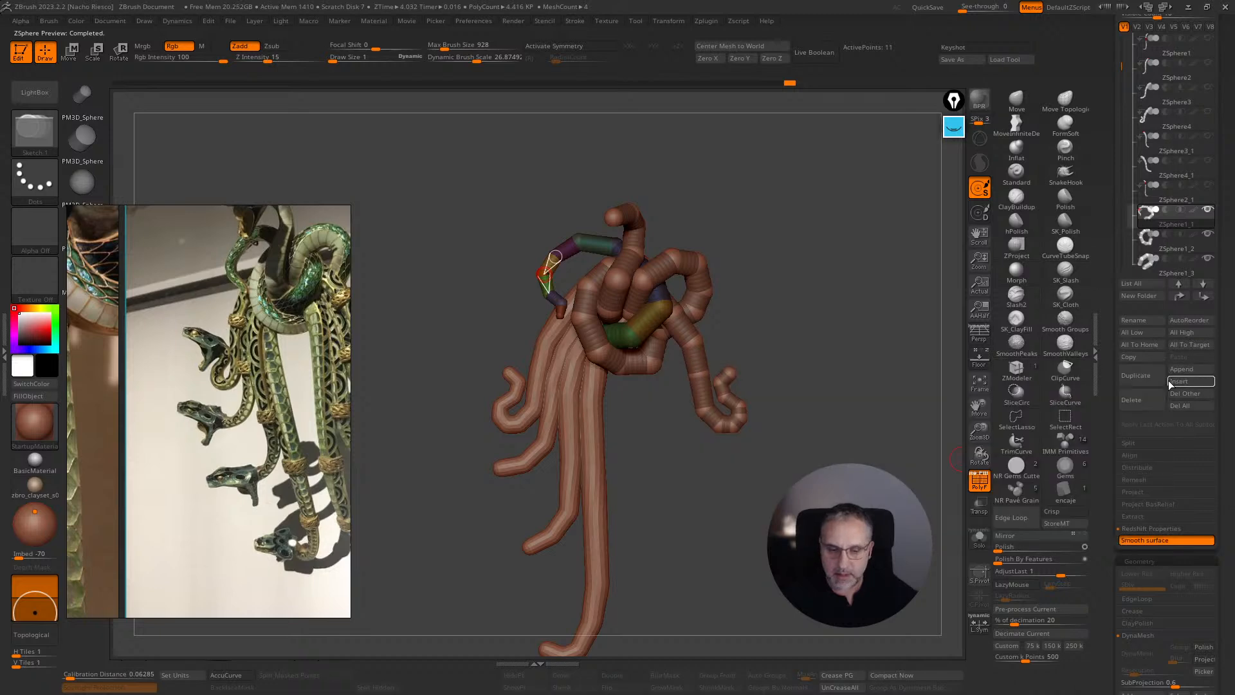
pyautogui.click(1182, 370)
pyautogui.click(786, 417)
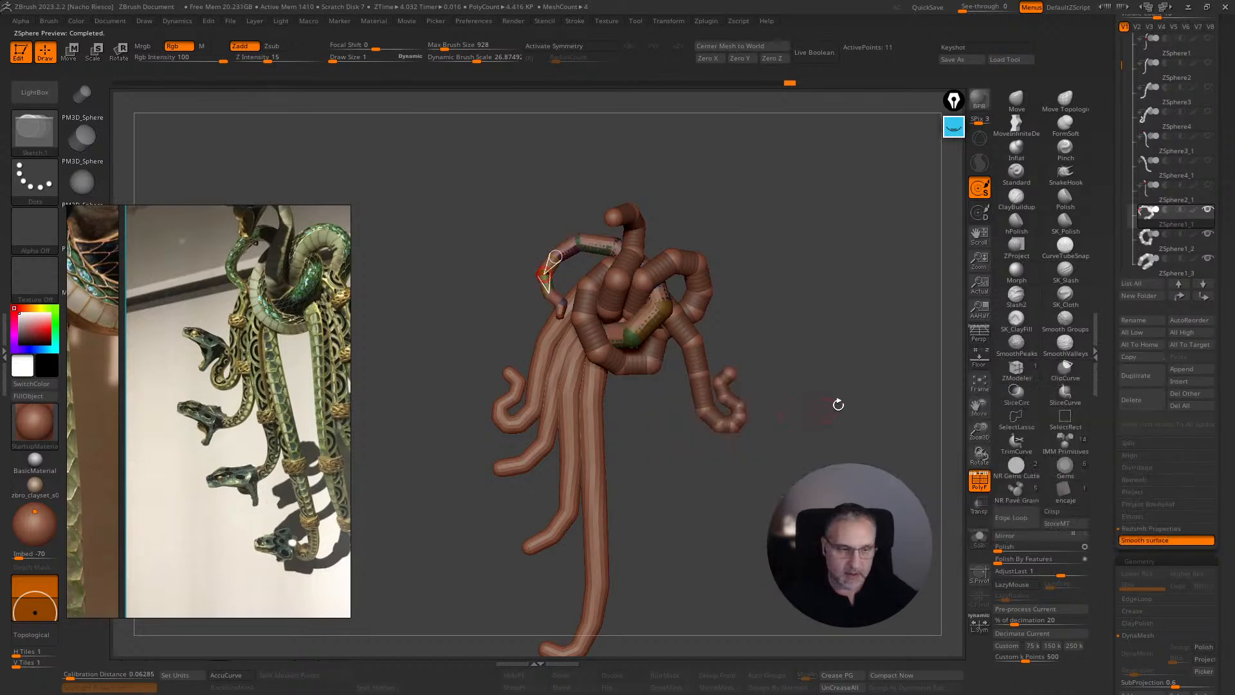
pyautogui.click(1195, 248)
pyautogui.click(1177, 219)
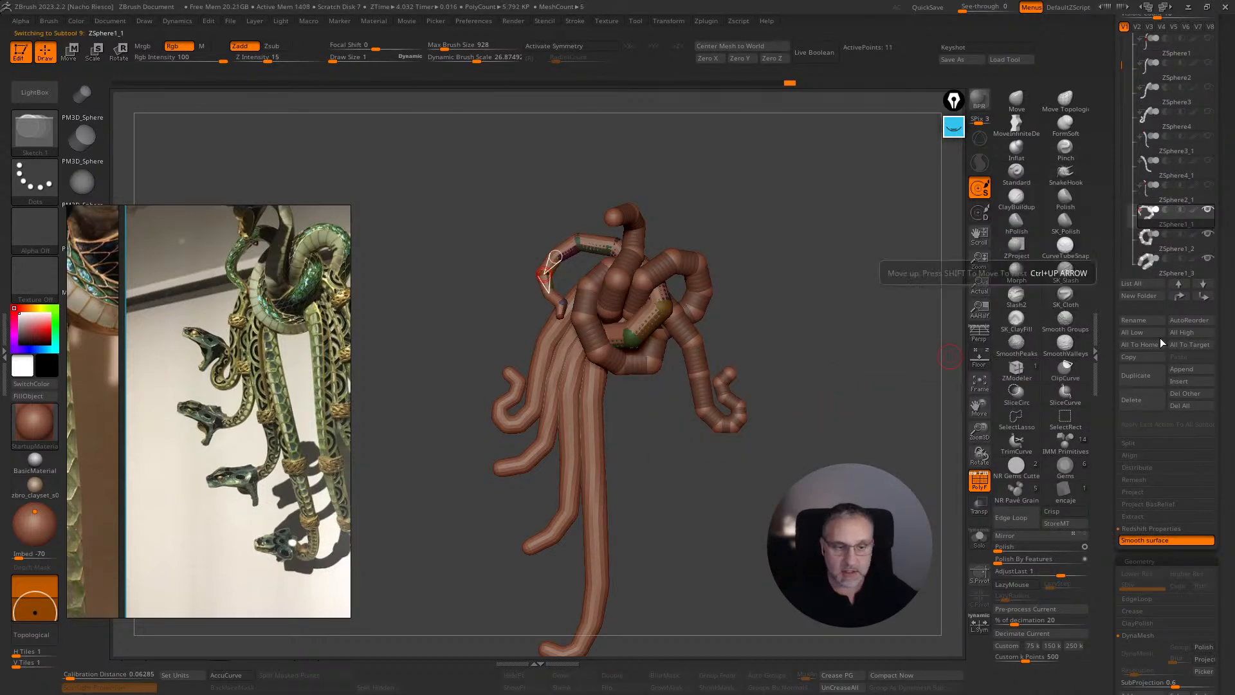
# - Make an adaptive skin from the ZSphere1_2 subtool and append the resulting mesh as a new subtool
pyautogui.click(1200, 254)
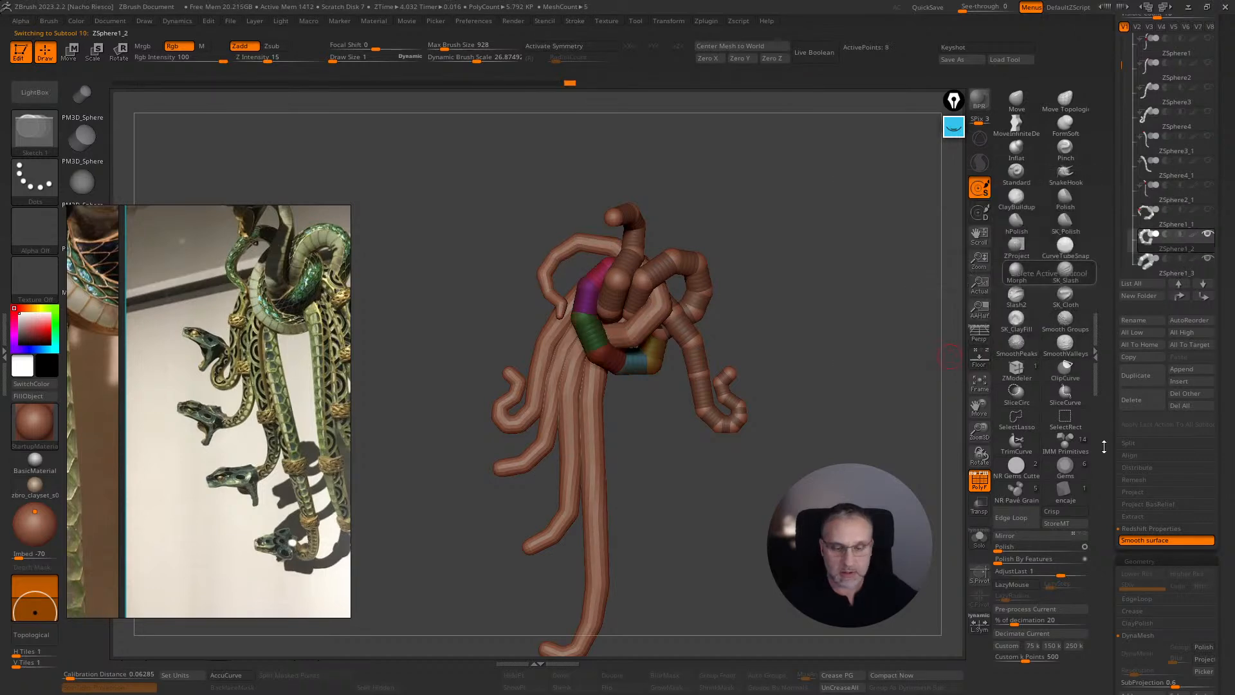
pyautogui.scroll(-10, 1158, 290)
pyautogui.scroll(-2, 1096, 289)
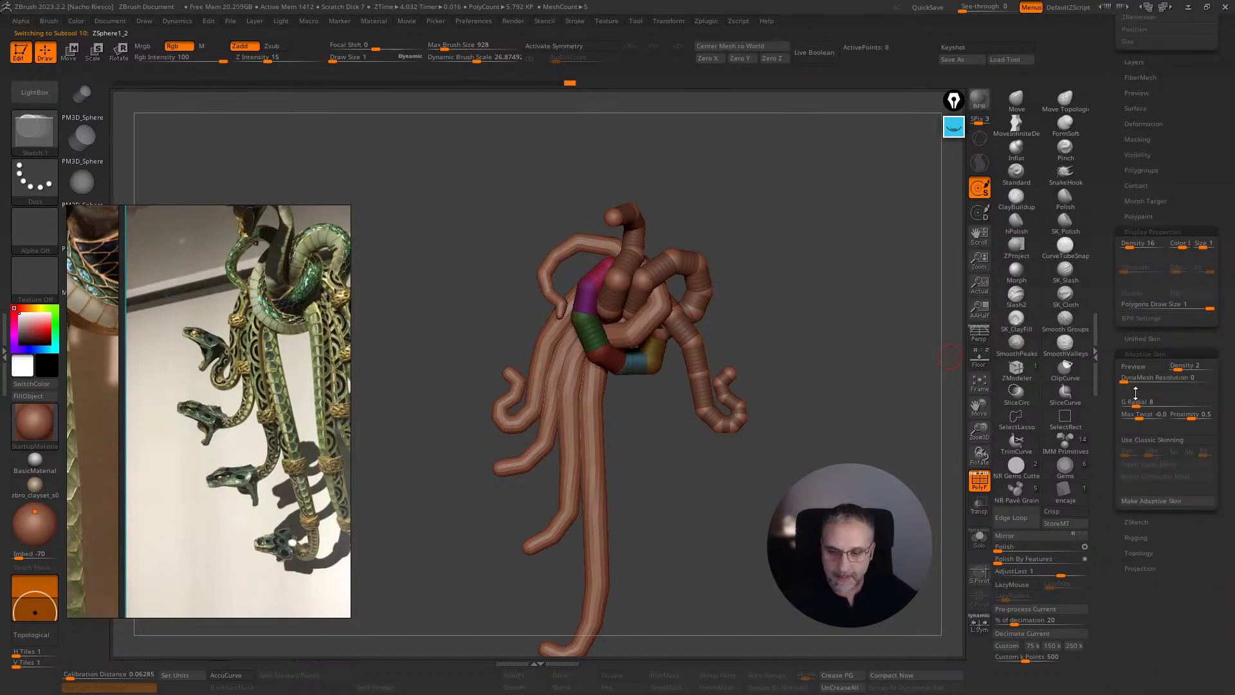
pyautogui.click(1144, 501)
pyautogui.scroll(10, 1157, 289)
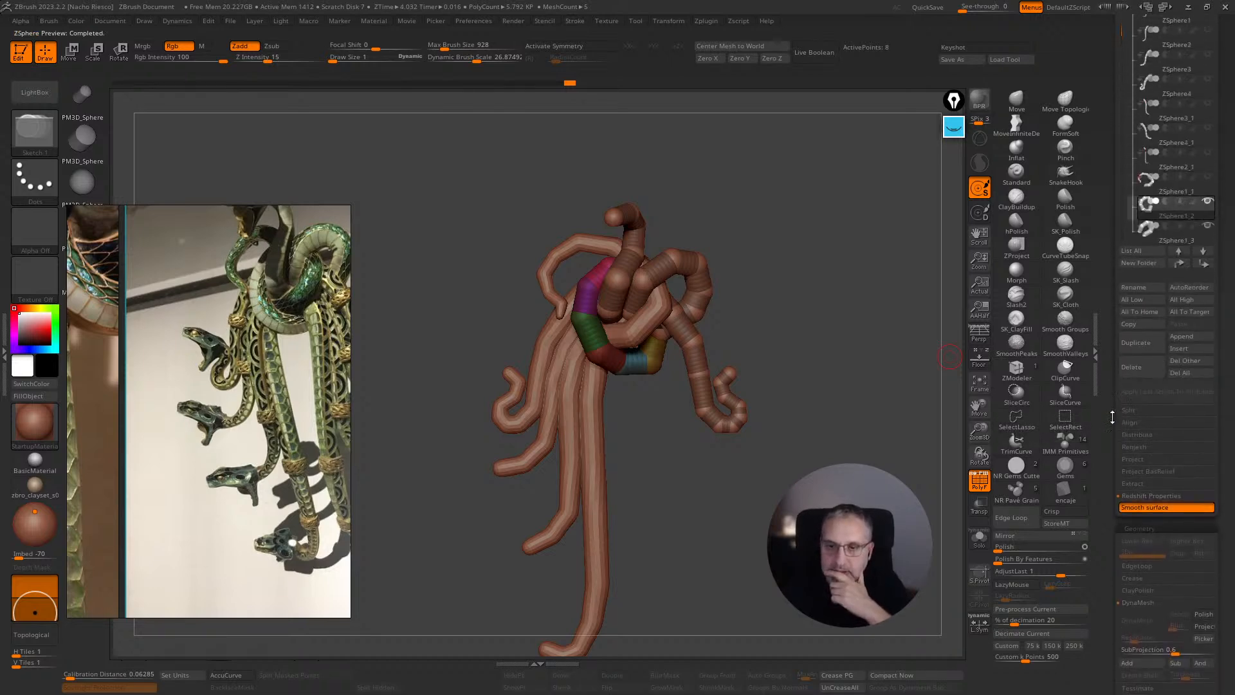
pyautogui.click(1164, 352)
pyautogui.click(837, 385)
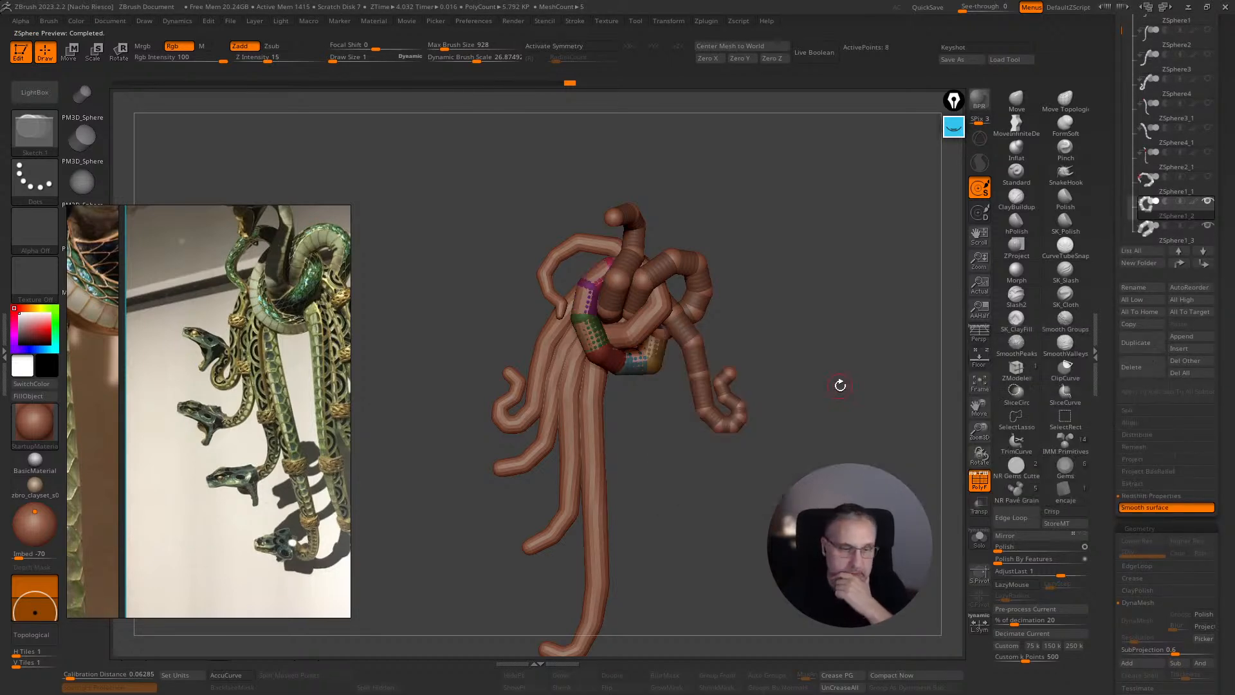
# - Make an adaptive skin from the ZSphere1_3 subtool and append the resulting mesh as a new subtool
pyautogui.click(1180, 237)
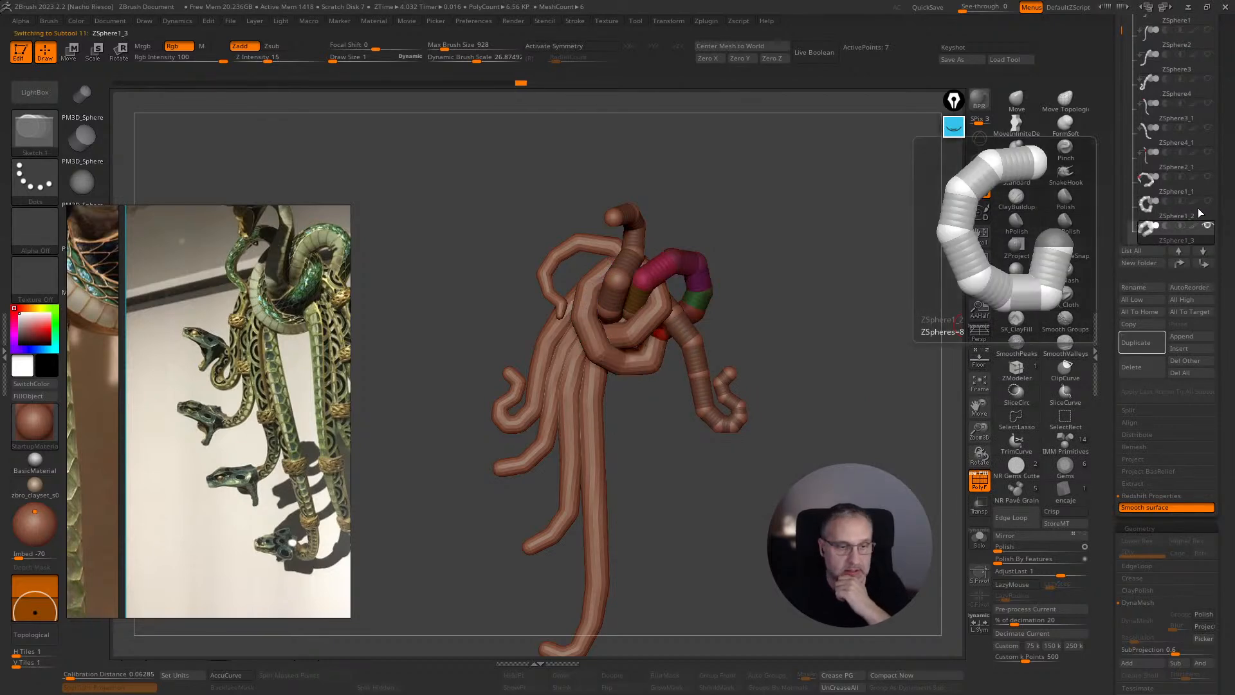
pyautogui.scroll(-10, 1108, 403)
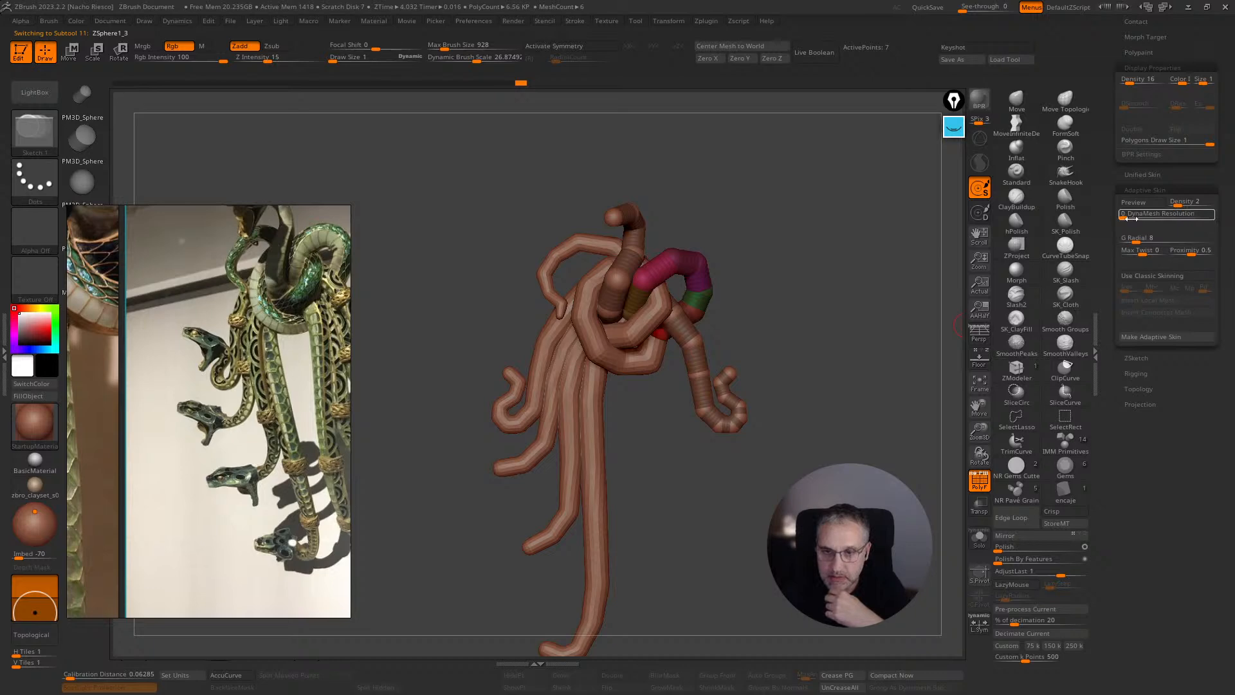
pyautogui.scroll(10, 1113, 390)
pyautogui.scroll(10, 1112, 389)
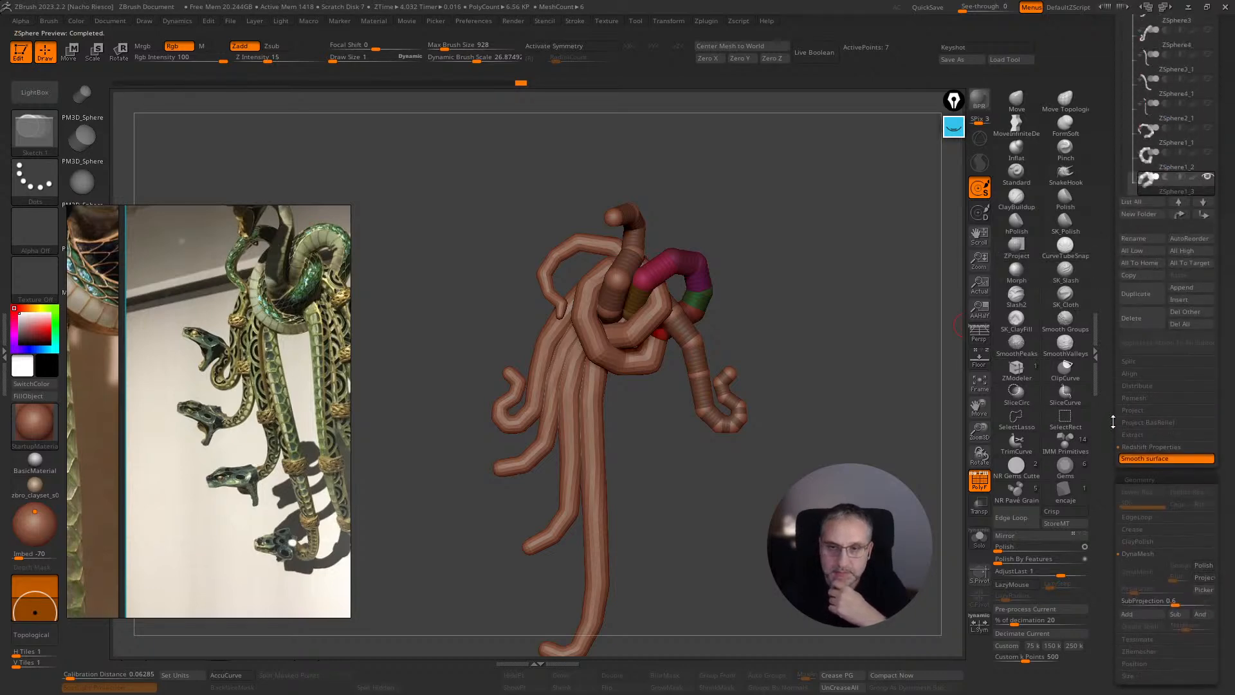
pyautogui.click(1185, 335)
pyautogui.click(980, 368)
pyautogui.click(1185, 336)
pyautogui.click(885, 381)
pyautogui.moveTo(1121, 27); pyautogui.dragTo(1119, 88)
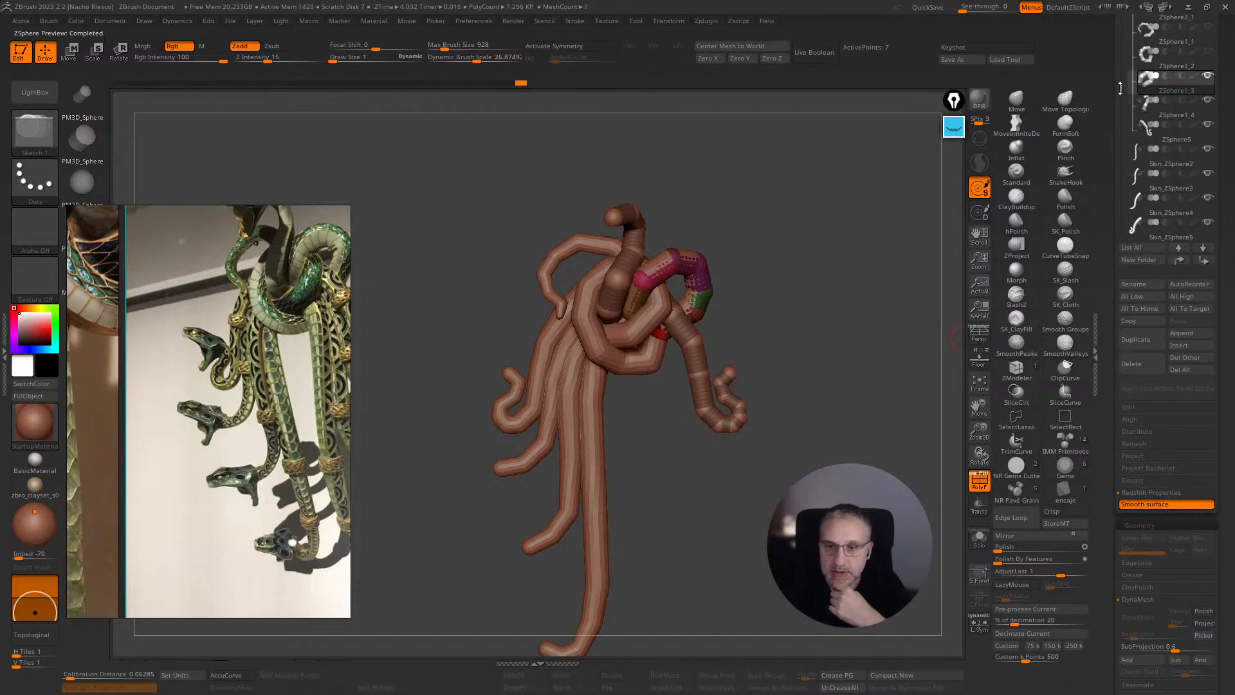
# - Make an adaptive skin from the ZSphere1_4 subtool and append the resulting mesh as a new subtool
pyautogui.click(1165, 108)
pyautogui.moveTo(1107, 483); pyautogui.dragTo(1105, 319)
pyautogui.moveTo(1158, 452); pyautogui.dragTo(1157, 338)
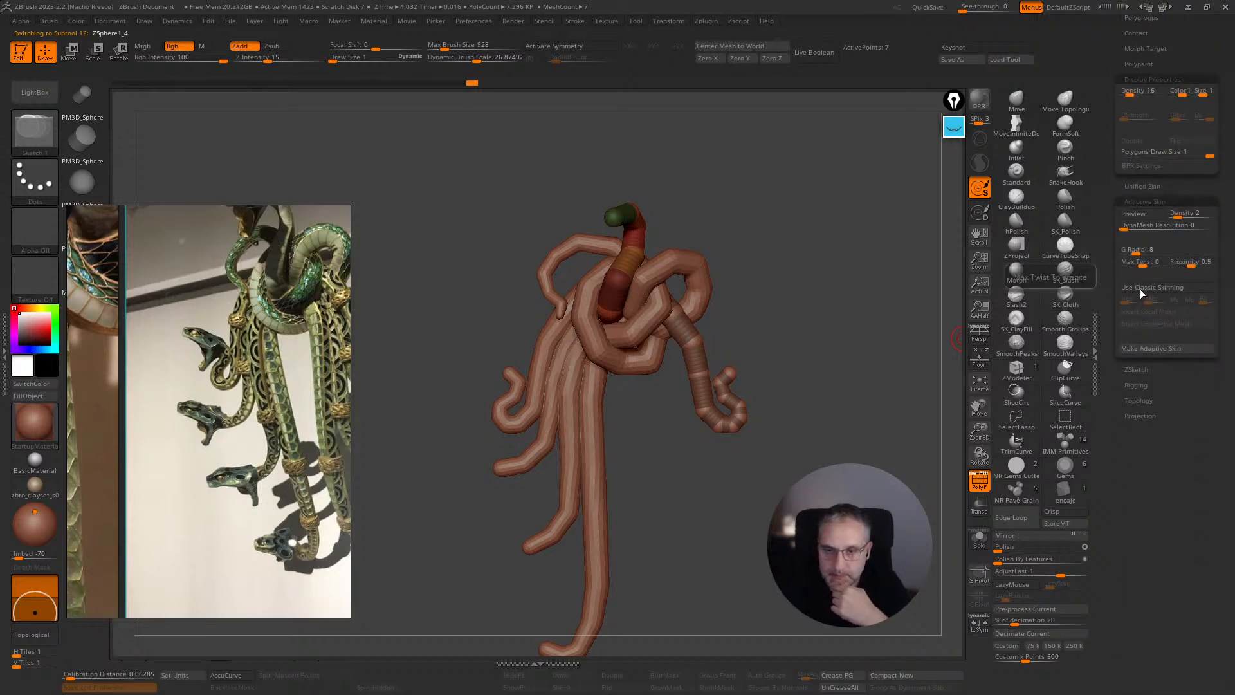
pyautogui.click(1142, 349)
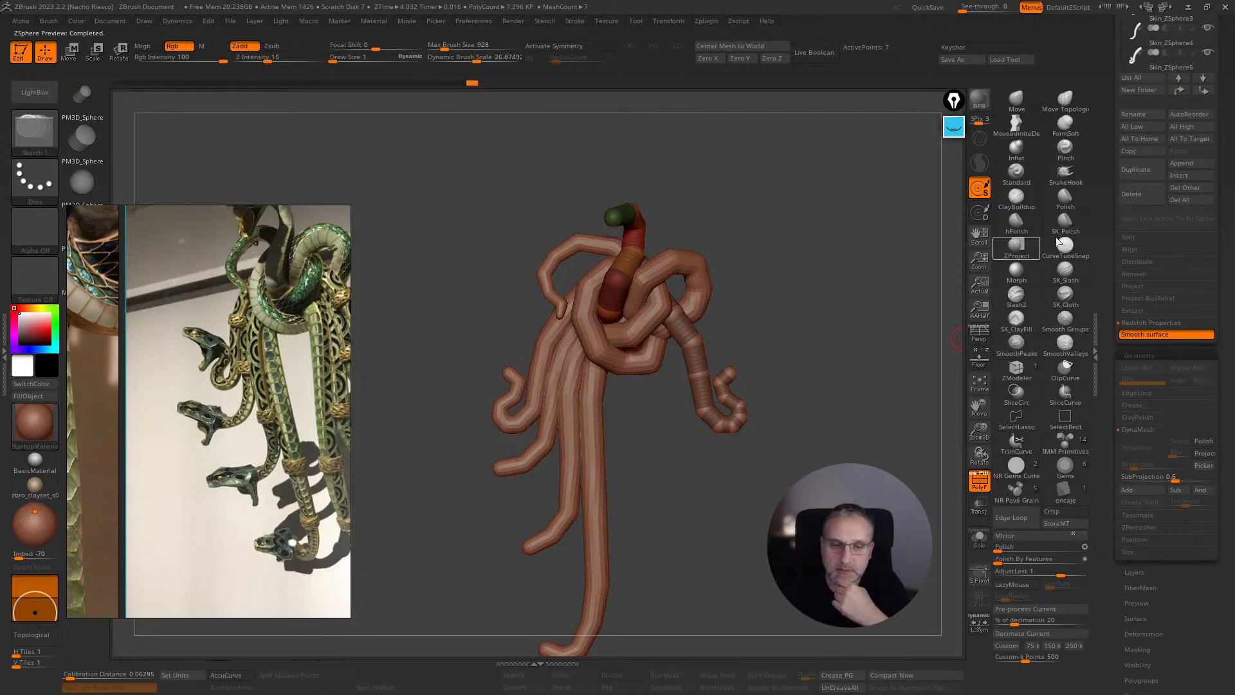
pyautogui.click(1191, 165)
pyautogui.click(836, 215)
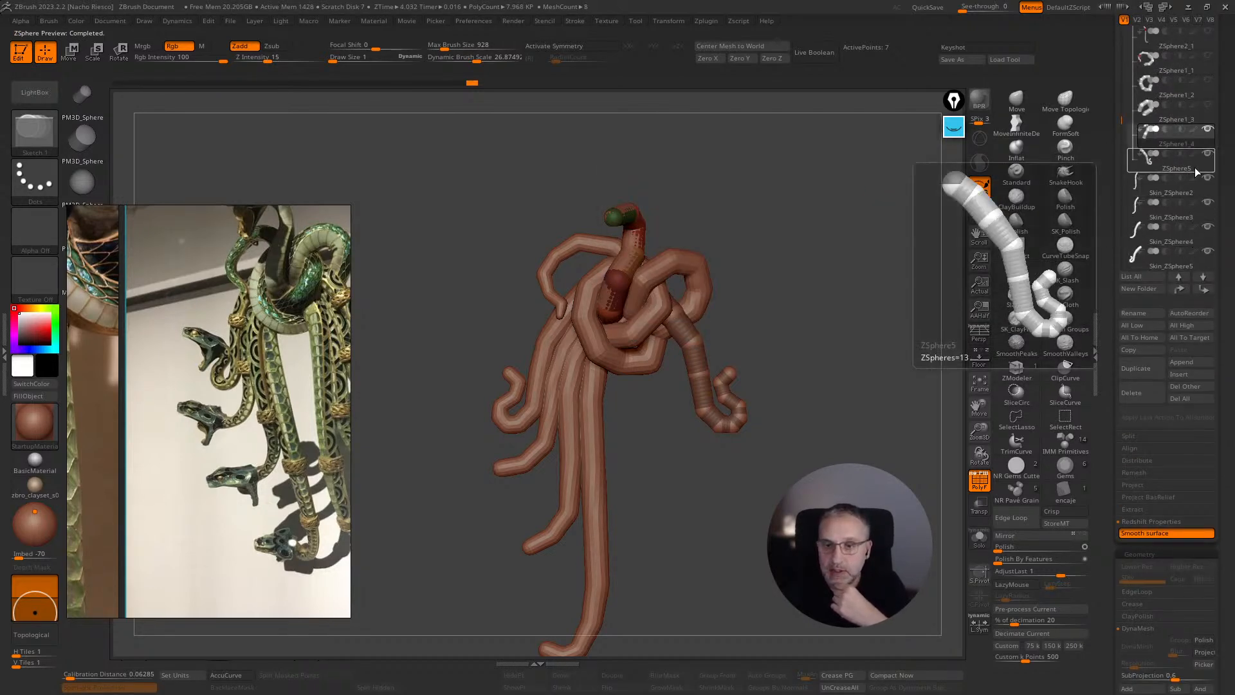
# - Collapse and hide the whole ZSPHERES folder and select the Skin_ZSphere2 subtool
pyautogui.click(1194, 167)
pyautogui.moveTo(1122, 121); pyautogui.dragTo(1121, 20)
pyautogui.click(1141, 59)
pyautogui.click(1190, 94)
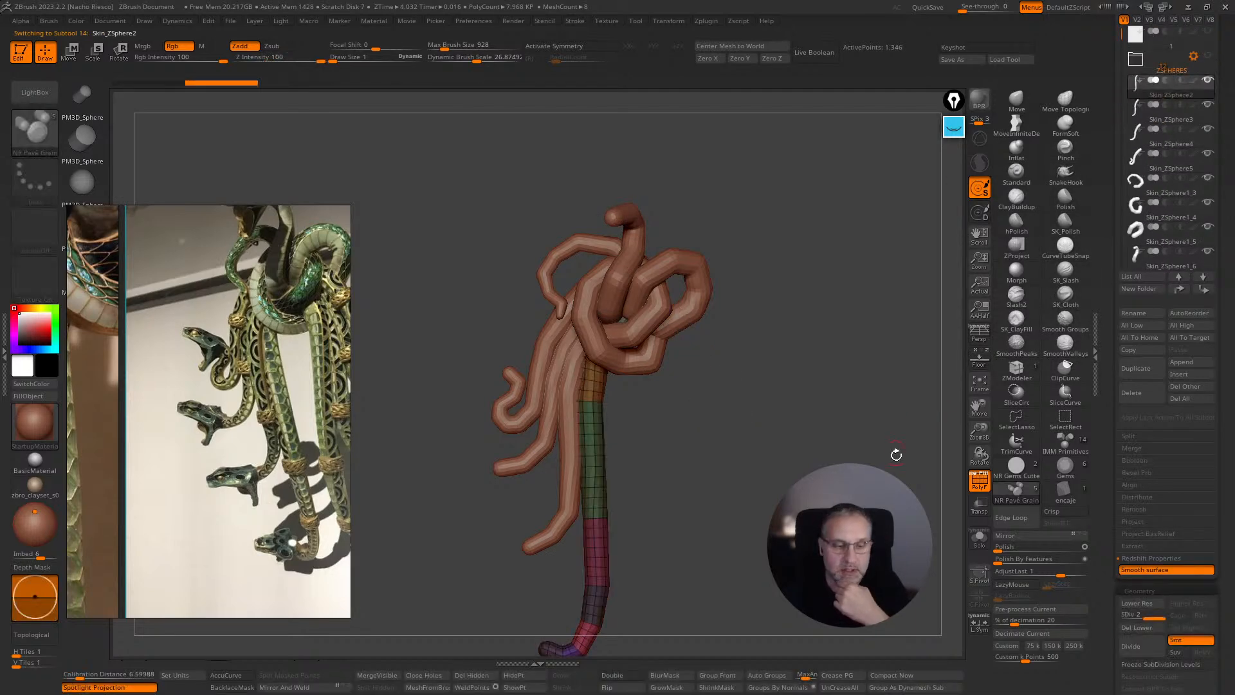
# - Isolate the Skin_ZSphere2 mesh in Solo mode and examine its topology and polygroups with Polyframe on
pyautogui.click(981, 480)
pyautogui.click(978, 480)
pyautogui.moveTo(858, 545)
pyautogui.keyDown('alt'); pyautogui.mouseDown()
pyautogui.moveTo(852, 455)
pyautogui.moveTo(855, 515)
pyautogui.moveTo(853, 475)
pyautogui.moveTo(772, 482)
pyautogui.moveTo(853, 489)
pyautogui.moveTo(855, 525)
pyautogui.moveTo(767, 532)
pyautogui.moveTo(855, 534)
pyautogui.moveTo(854, 507)
pyautogui.moveTo(862, 541)
pyautogui.moveTo(859, 411)
pyautogui.moveTo(842, 534)
pyautogui.moveTo(862, 508)
pyautogui.mouseUp(); pyautogui.keyUp('alt')
pyautogui.click(978, 538)
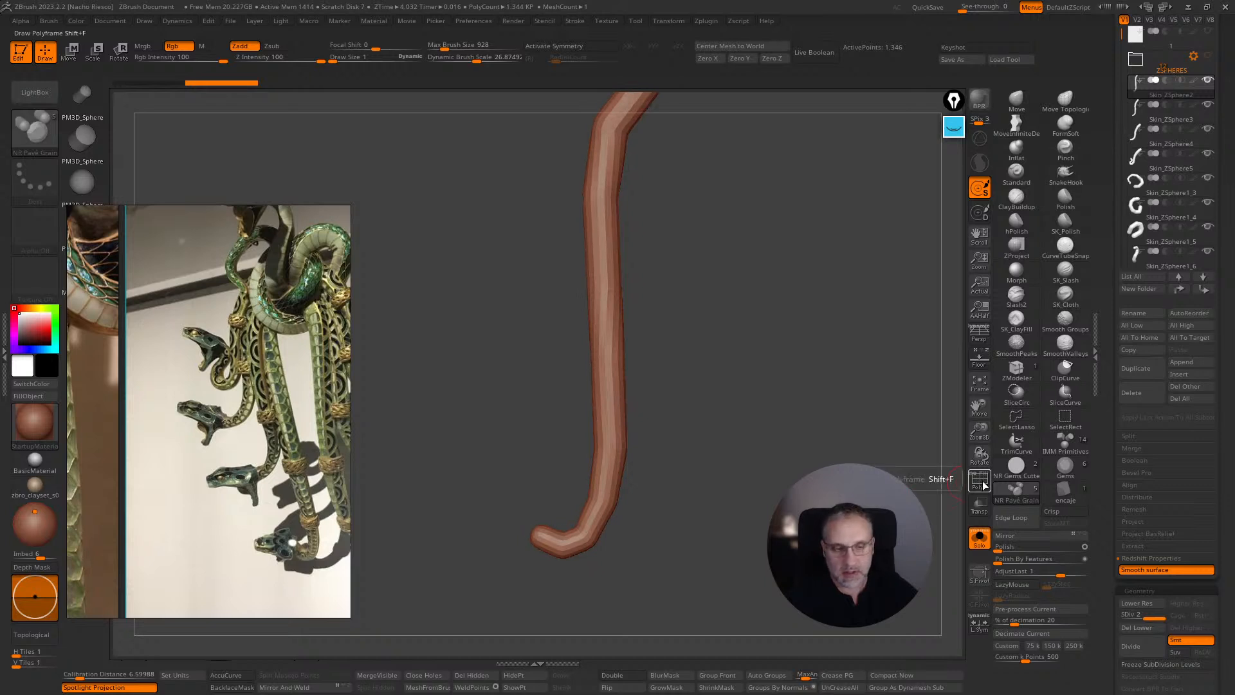
pyautogui.click(979, 479)
pyautogui.click(984, 485)
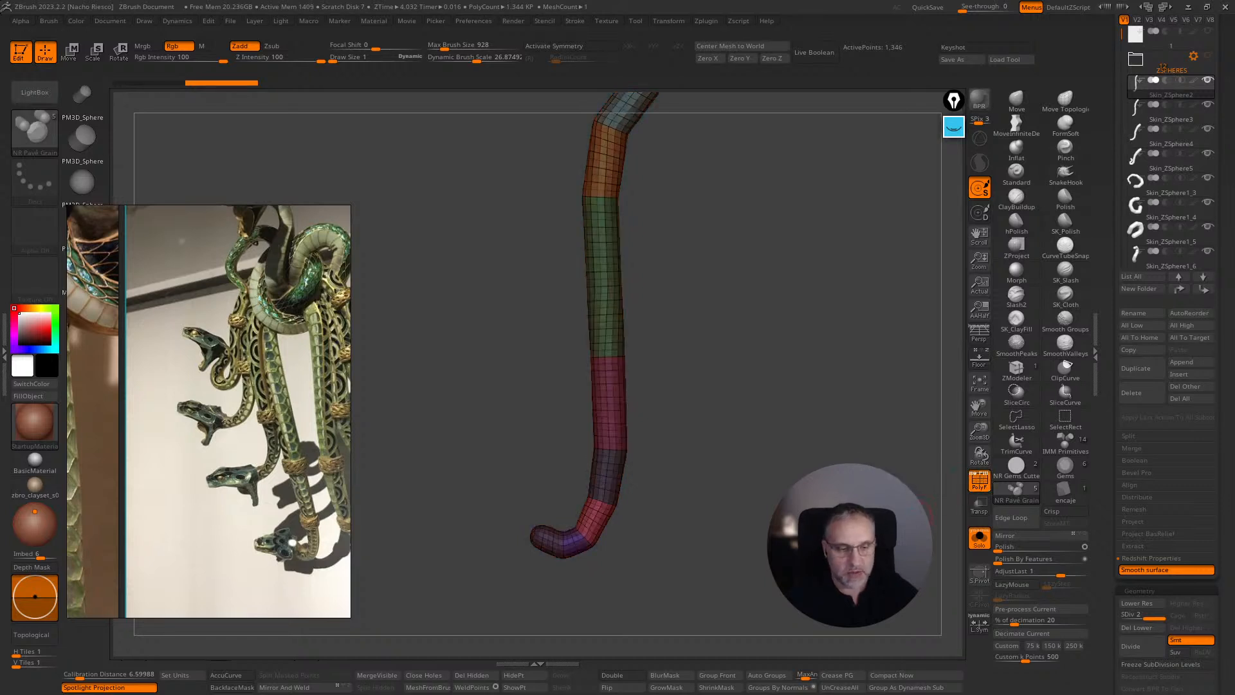
pyautogui.keyDown('alt'); pyautogui.moveTo(868, 477); pyautogui.dragTo(872, 517); pyautogui.keyUp('alt')
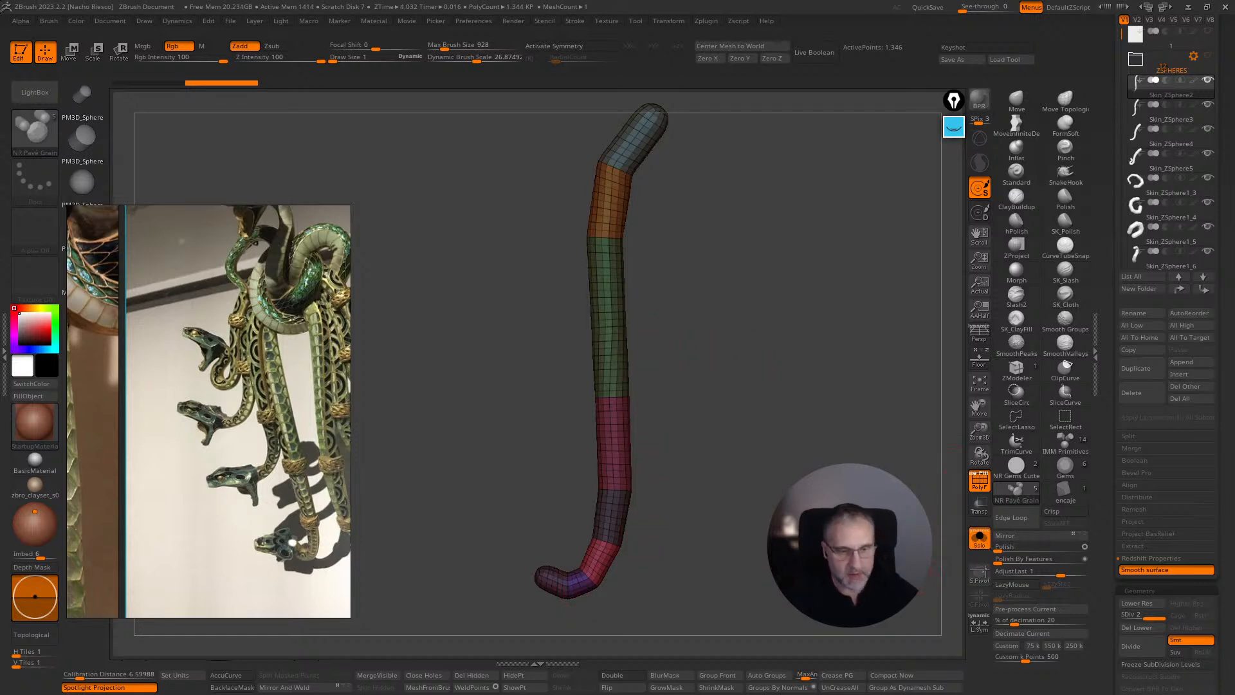
# - Merge all polygroups of the Skin_ZSphere2 mesh into a single polygroup and turn Polyframe off
pyautogui.press('ctrl')
pyautogui.hotkey('ctrl', 'w')
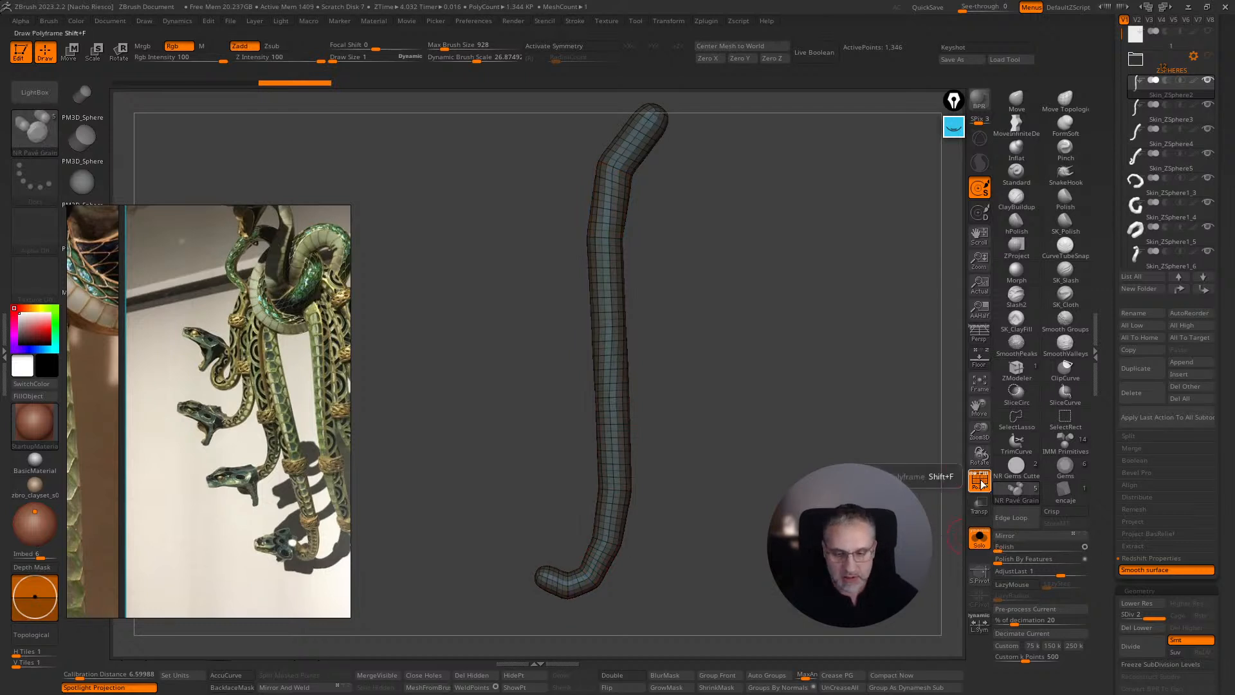
pyautogui.hotkey('shift', 'f')
# - Soften the bends of the Skin_ZSphere2 snake with repeated light Polish passes and turn Solo off
pyautogui.click(1006, 547)
pyautogui.click(1009, 546)
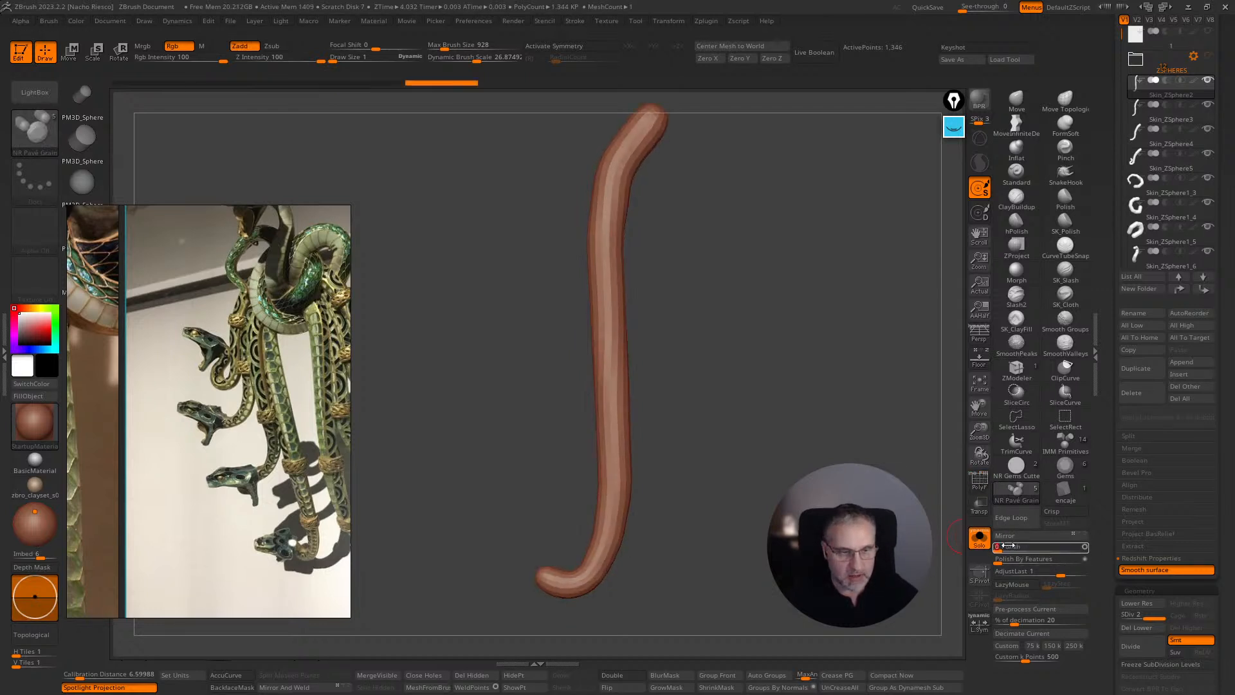
pyautogui.click(1009, 546)
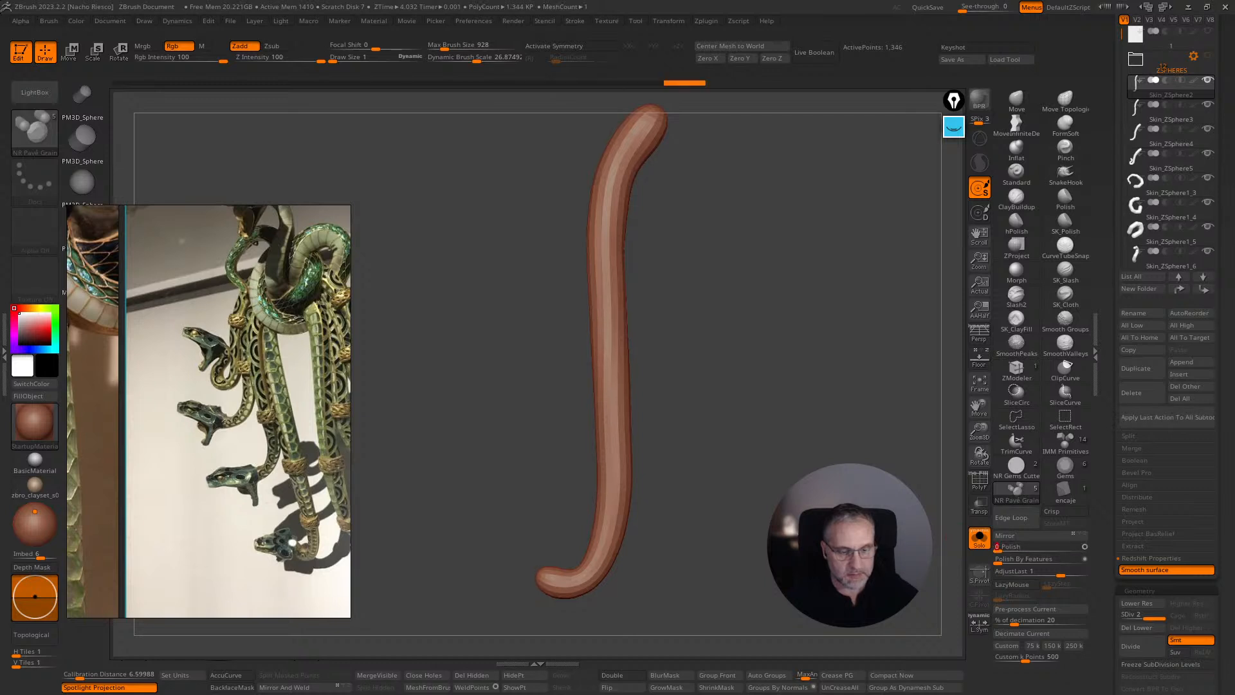
pyautogui.click(1010, 545)
pyautogui.click(1020, 546)
pyautogui.moveTo(1019, 546); pyautogui.dragTo(1023, 547)
pyautogui.hotkey('ctrl', 'z')
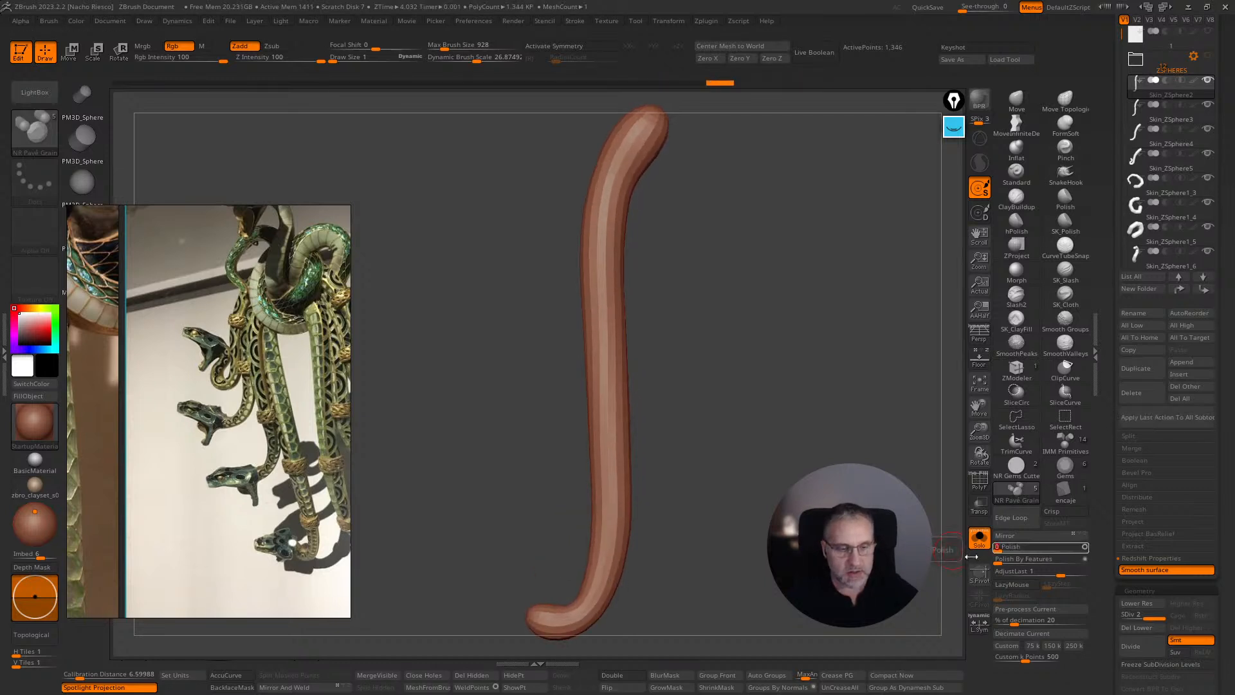
pyautogui.keyDown('ctrl'); pyautogui.moveTo(640, 309); pyautogui.dragTo(608, 358, button='right'); pyautogui.keyUp('ctrl')
pyautogui.click(979, 539)
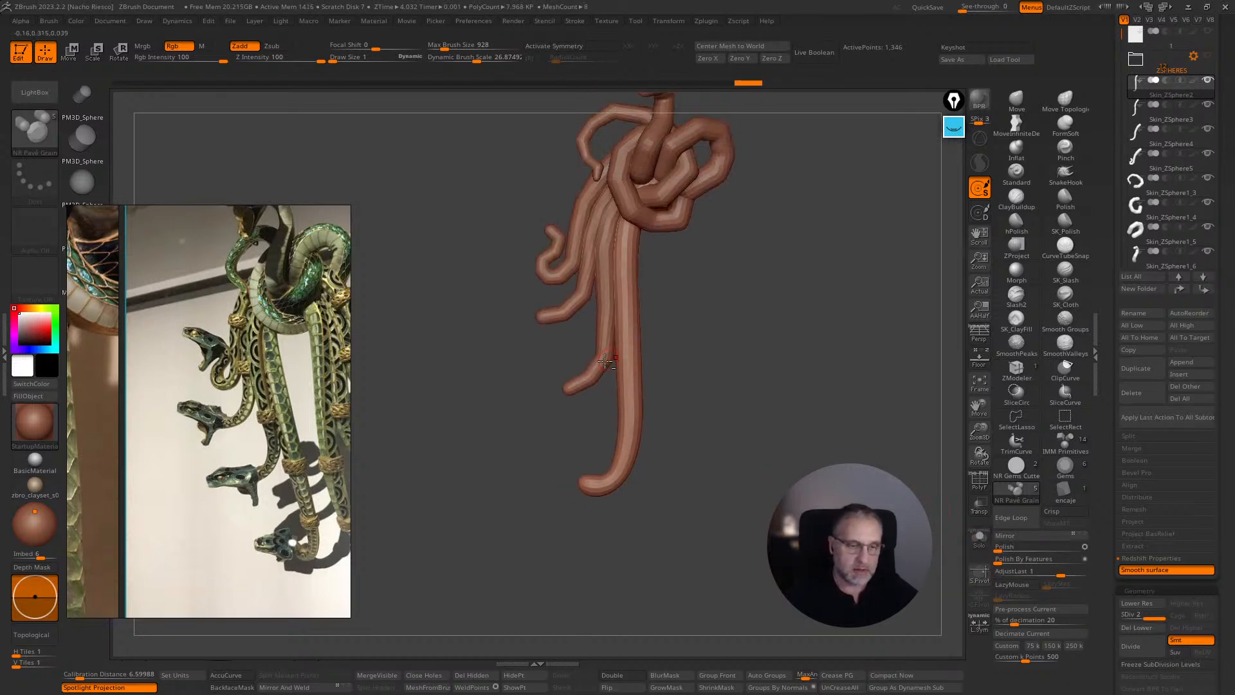
# - Select the Skin_ZSphere3 snake beside it and smooth its bends with Polish
pyautogui.keyDown('ctrl'); pyautogui.moveTo(717, 404); pyautogui.dragTo(797, 392, button='right'); pyautogui.keyUp('ctrl')
pyautogui.keyDown('alt'); pyautogui.click(607, 373); pyautogui.keyUp('alt')
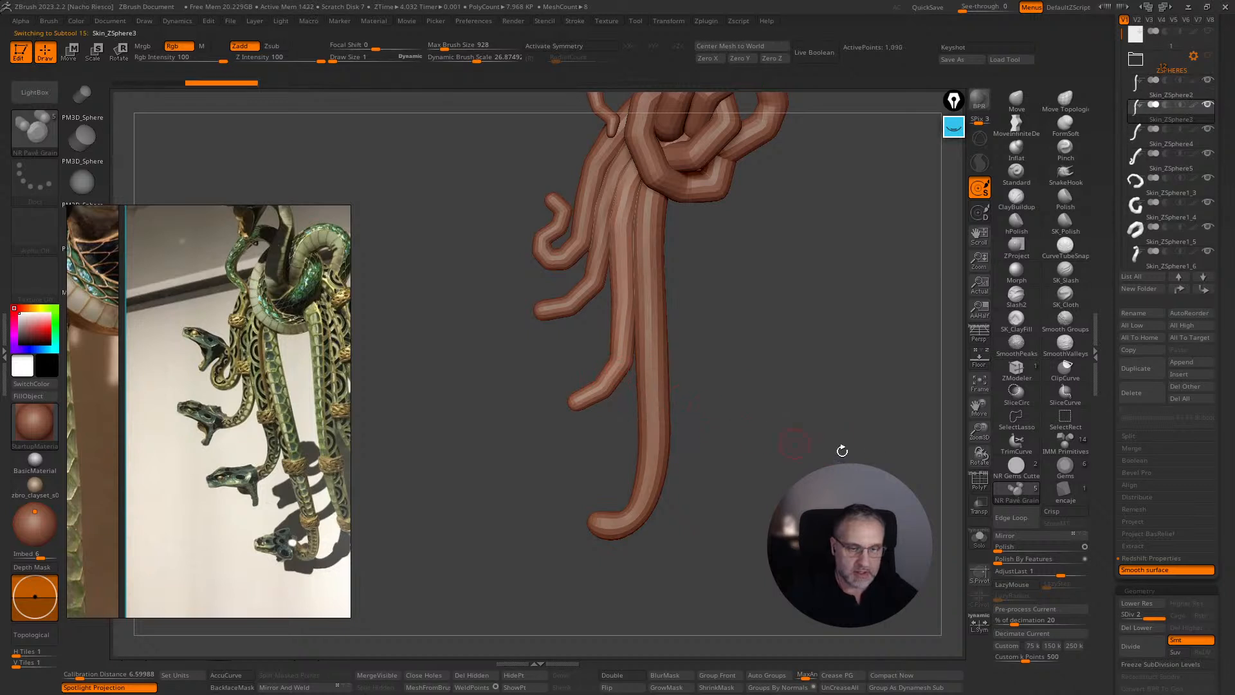
pyautogui.moveTo(1006, 548); pyautogui.dragTo(1019, 550)
# - Select the Skin_ZSphere4 snake and smooth its bends with a light Polish
pyautogui.keyDown('alt'); pyautogui.moveTo(583, 306); pyautogui.dragTo(591, 342, button='right'); pyautogui.keyUp('alt')
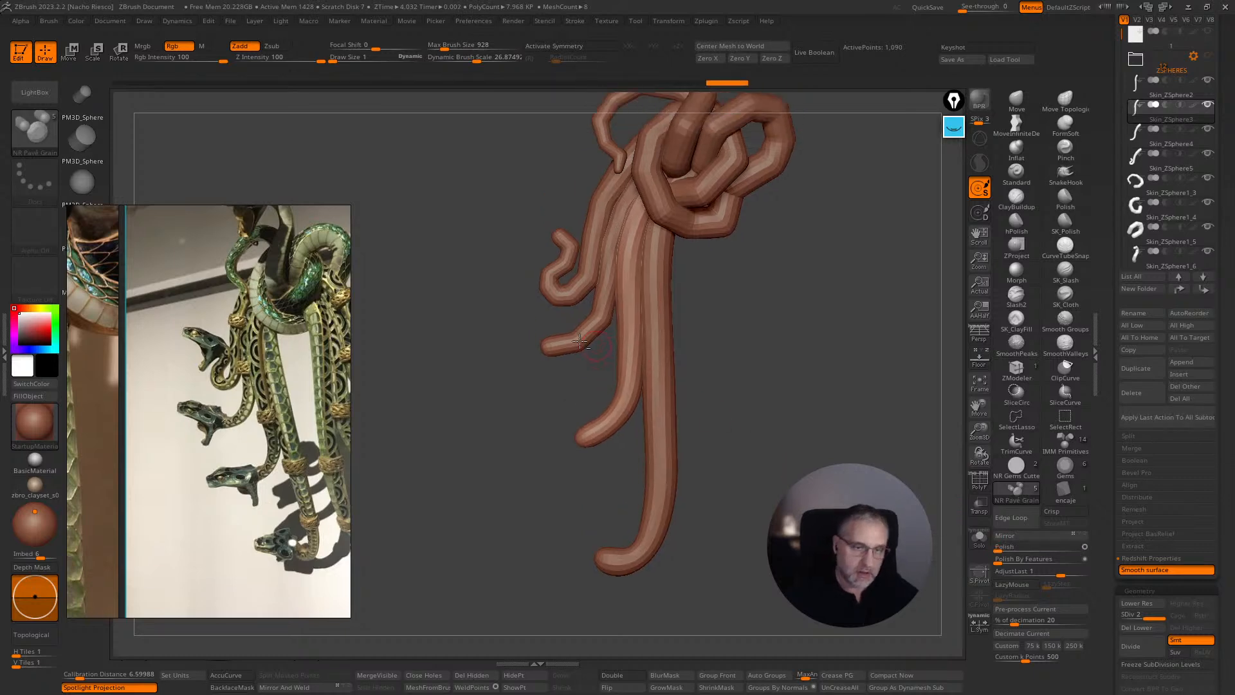
pyautogui.keyDown('alt'); pyautogui.click(585, 332); pyautogui.keyUp('alt')
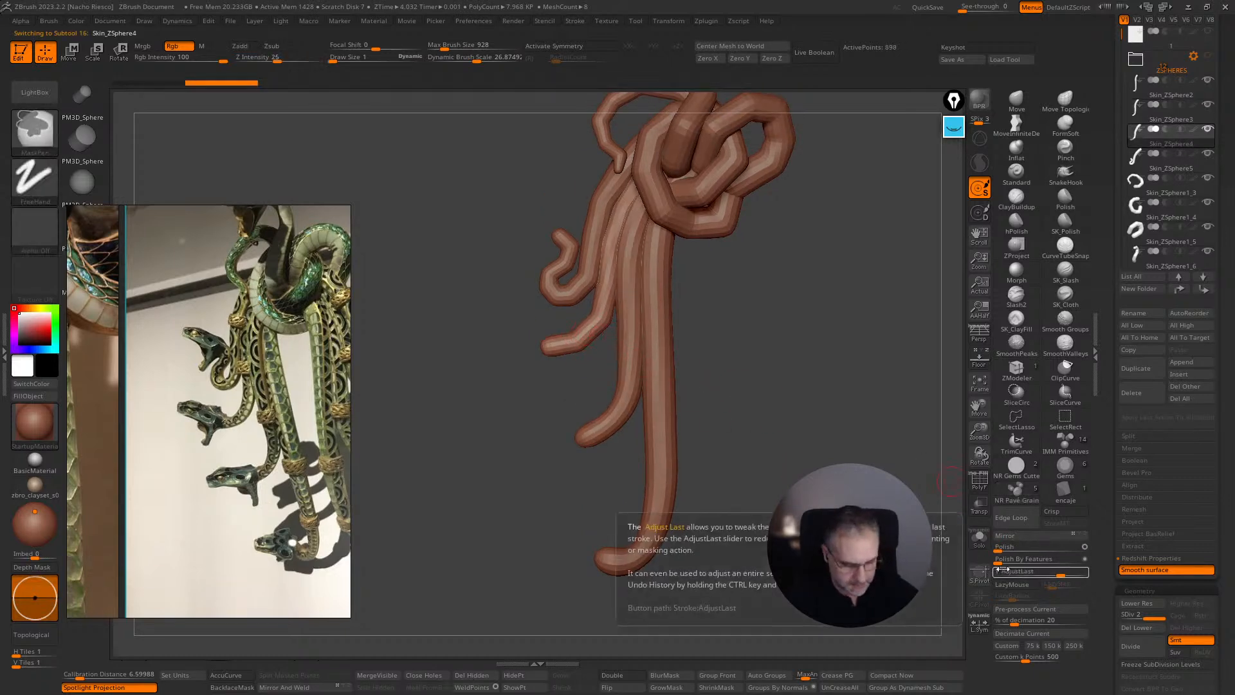
pyautogui.moveTo(1005, 548); pyautogui.dragTo(1011, 550)
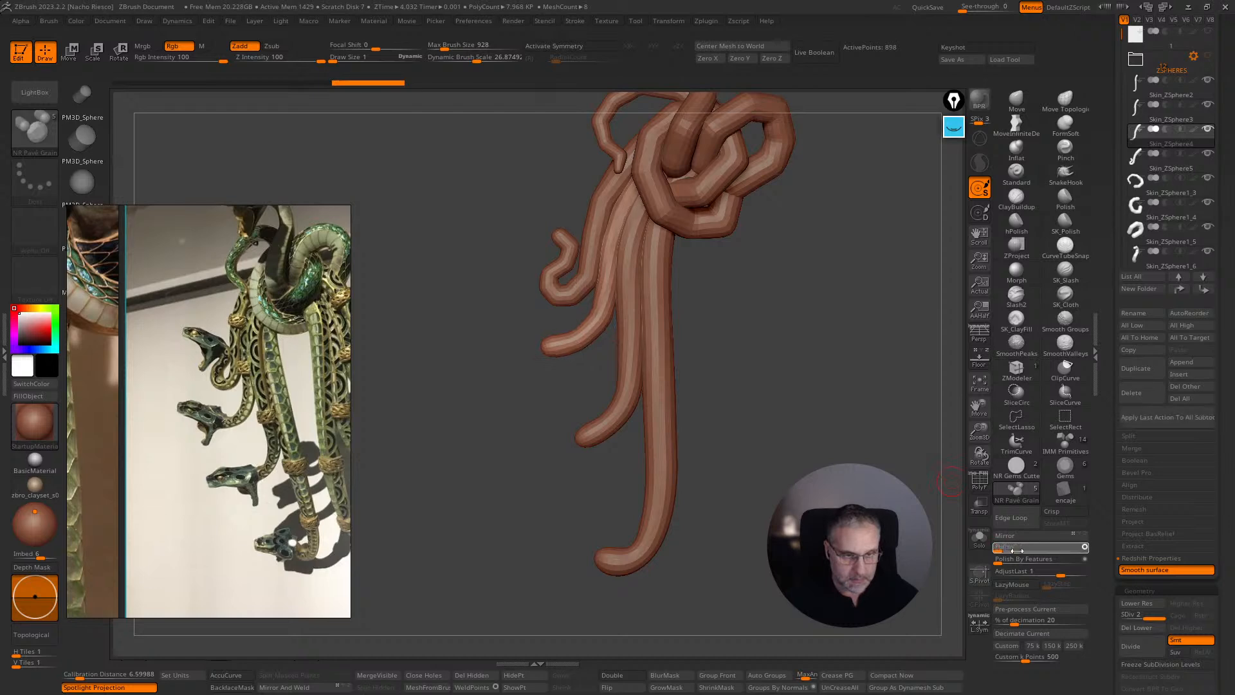
# - Isolate the Skin_ZSphere4 snake with Solo and examine its mesh with Polyframe, and turn both displays off
pyautogui.click(979, 537)
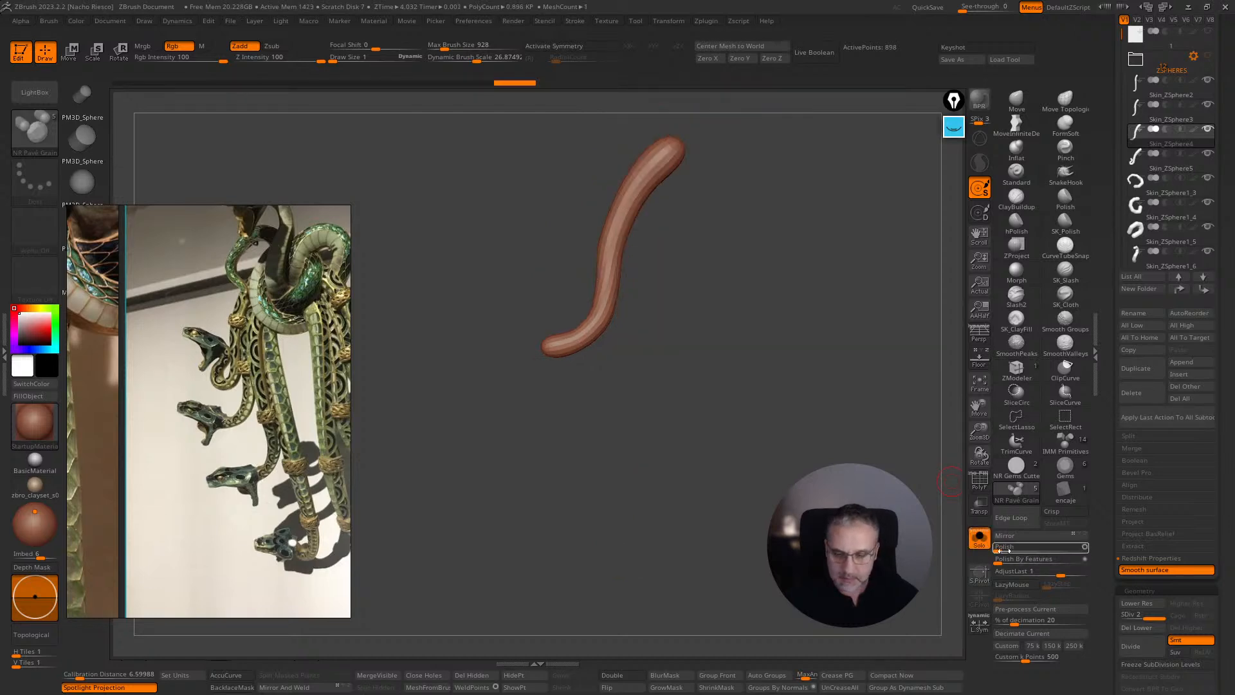
pyautogui.click(979, 481)
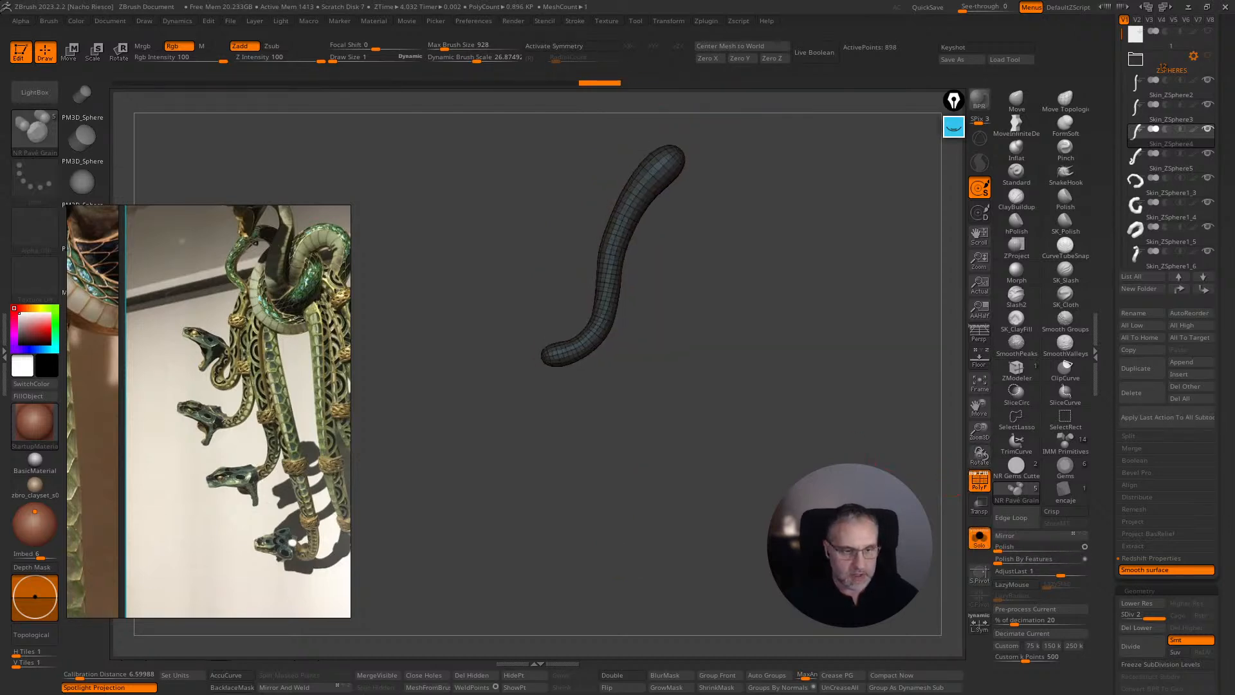
pyautogui.moveTo(740, 418); pyautogui.dragTo(881, 450)
pyautogui.hotkey('shift', 'f')
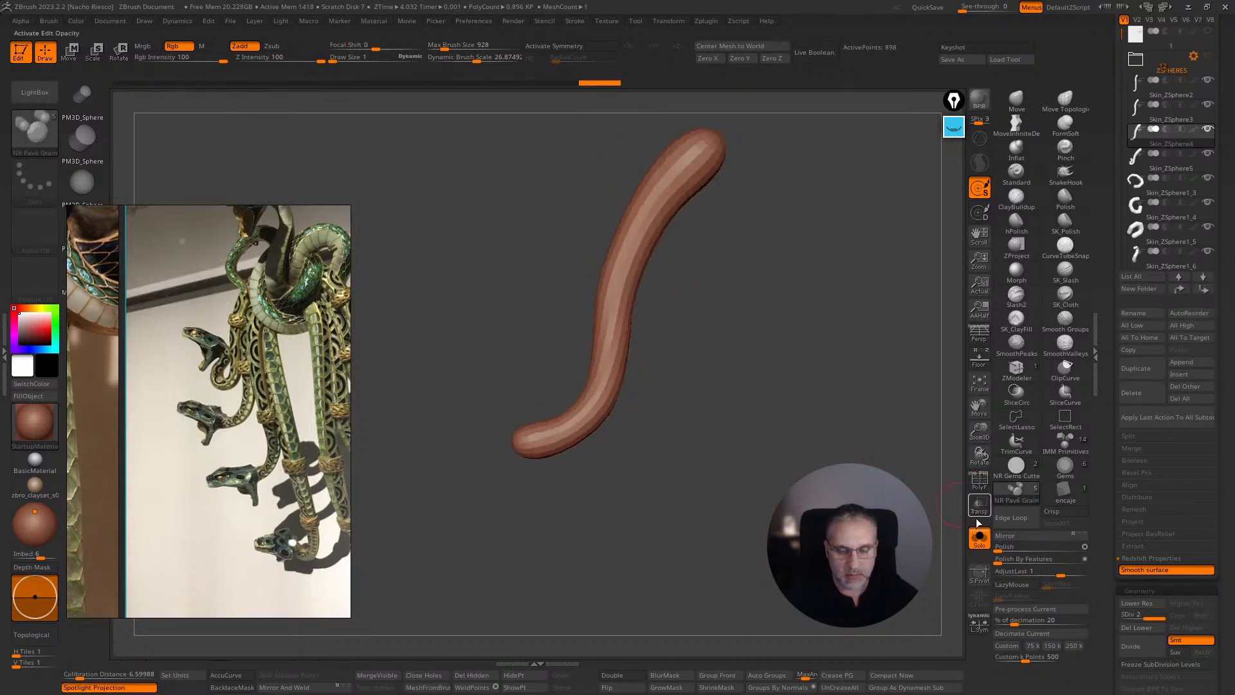
pyautogui.click(979, 537)
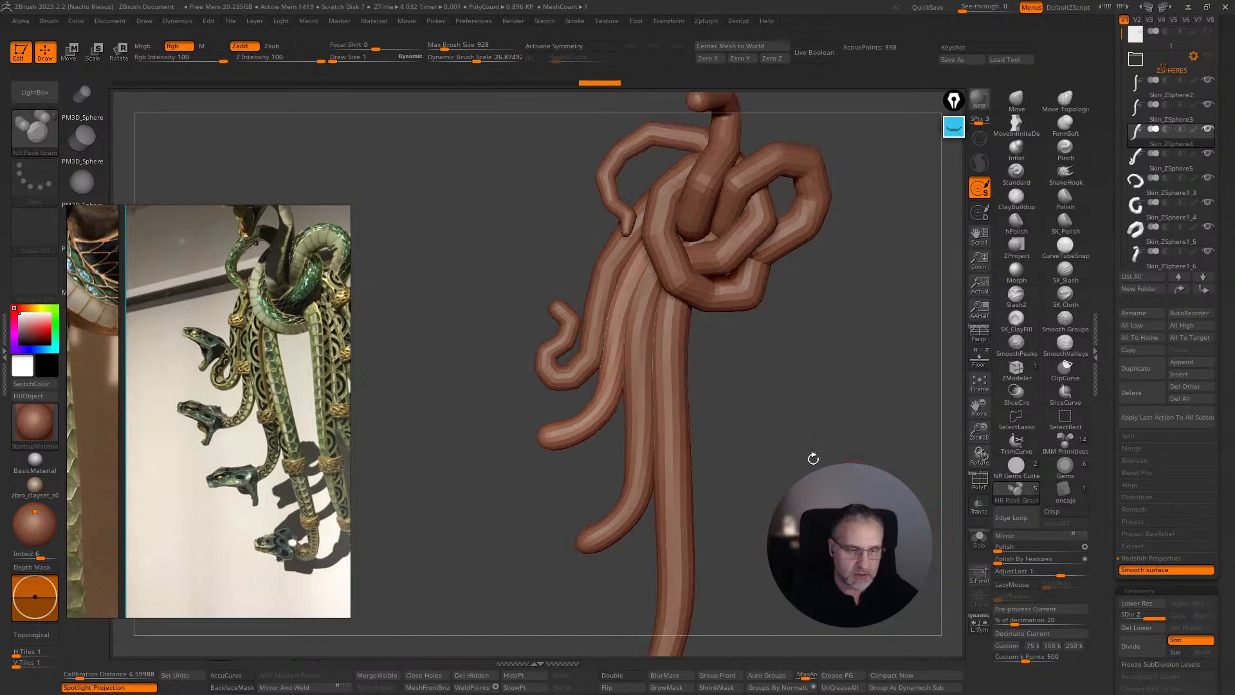
# - Select the curled Skin_ZSphere5 snake and smooth its bends with Polish
pyautogui.keyDown('alt'); pyautogui.click(575, 366); pyautogui.keyUp('alt')
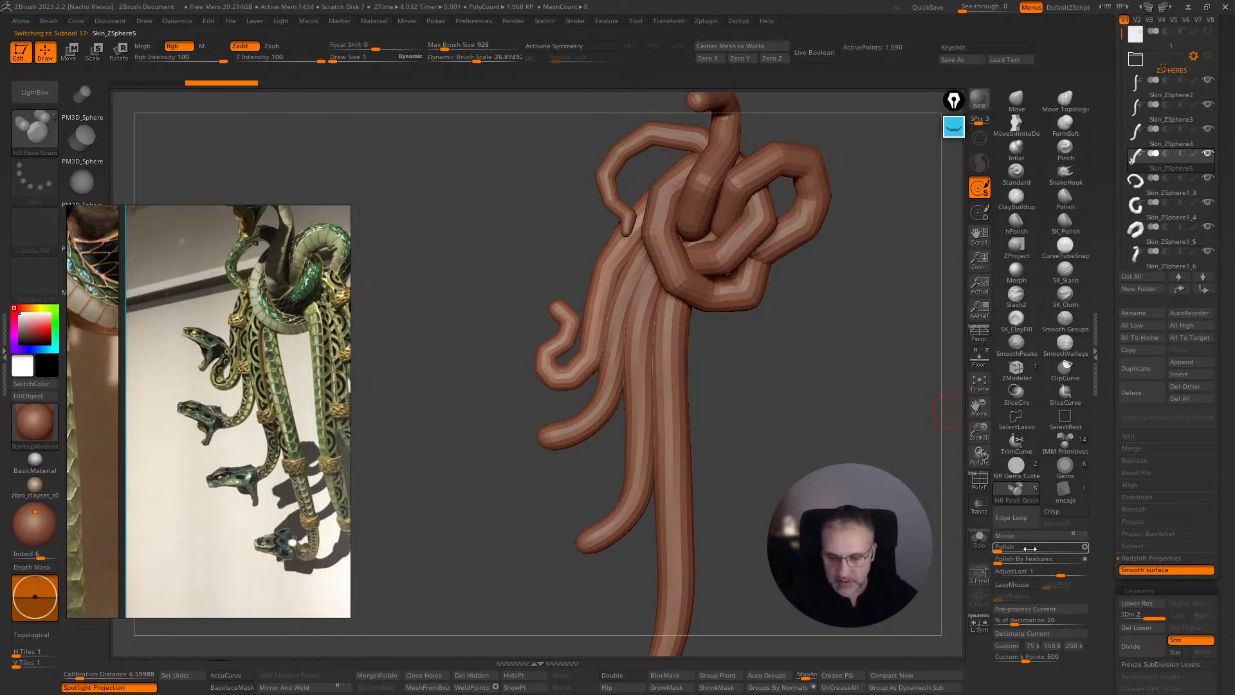
pyautogui.moveTo(1014, 551); pyautogui.dragTo(1085, 551)
pyautogui.keyDown('alt'); pyautogui.moveTo(755, 311); pyautogui.dragTo(751, 344); pyautogui.keyUp('alt')
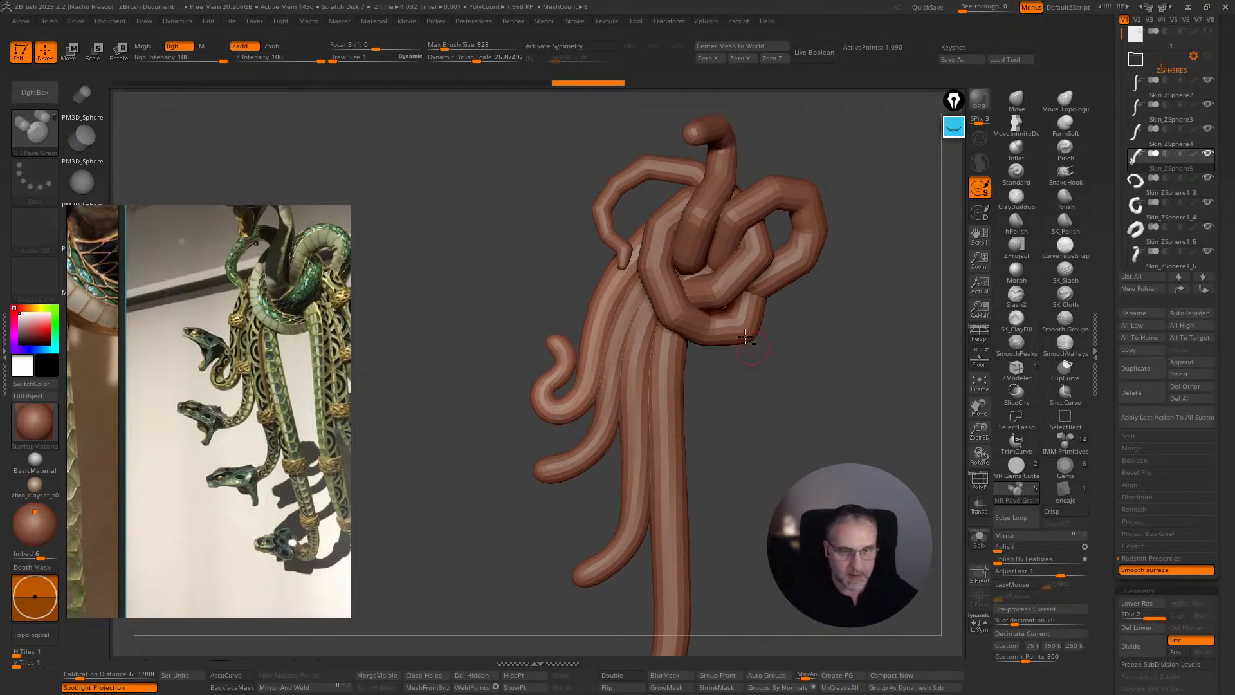
# - Smooth the bends of the knotted Skin_ZSphere1_4, Skin_ZSphere1_3 and Skin_ZSphere1_5 snakes one by one with Polish
pyautogui.keyDown('alt'); pyautogui.click(739, 331); pyautogui.keyUp('alt')
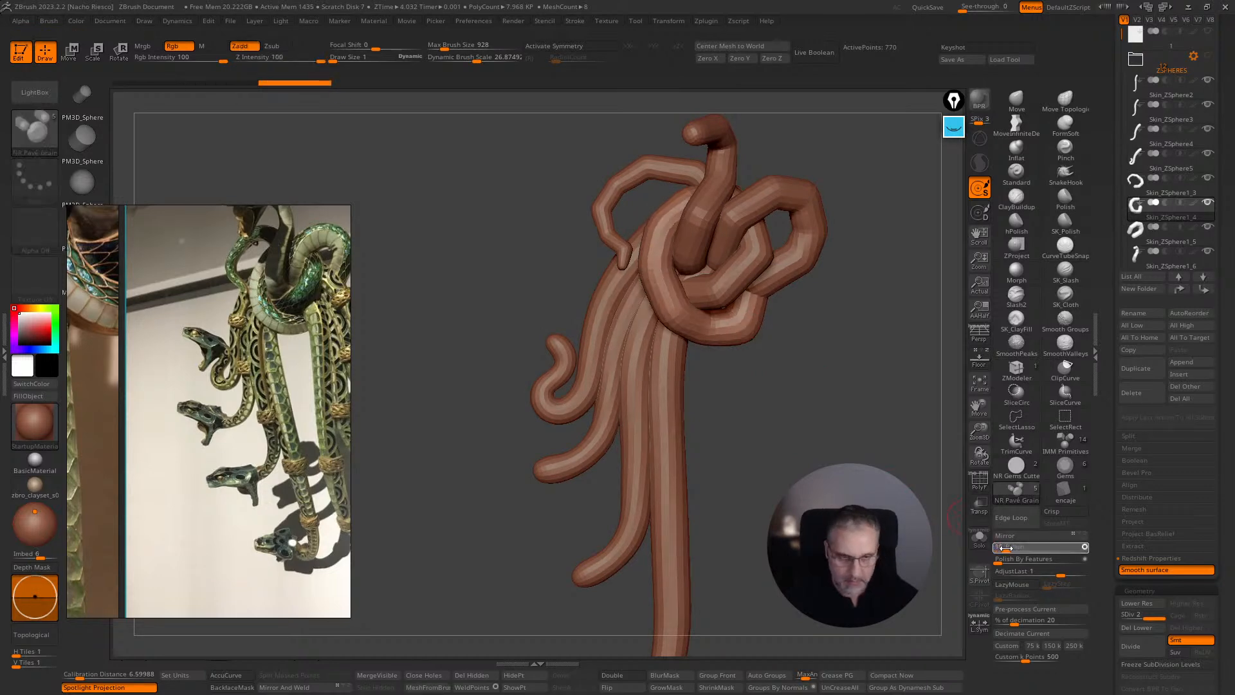
pyautogui.keyDown('alt'); pyautogui.click(780, 353); pyautogui.keyUp('alt')
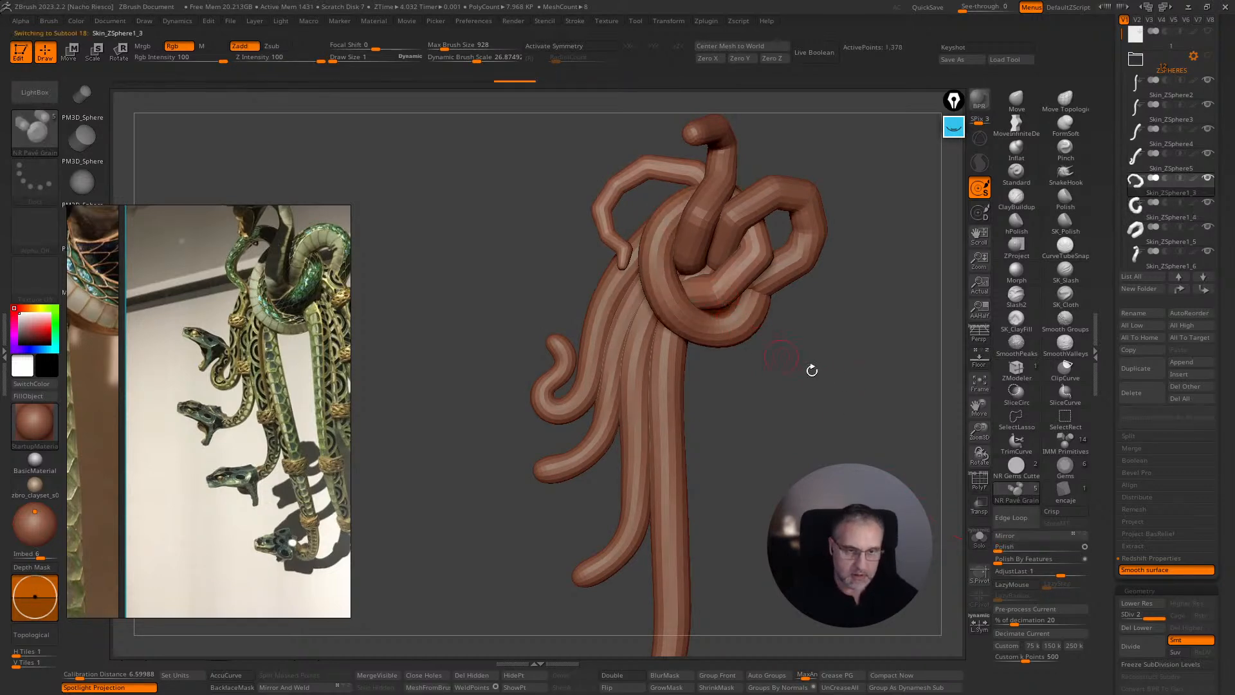
pyautogui.click(1008, 546)
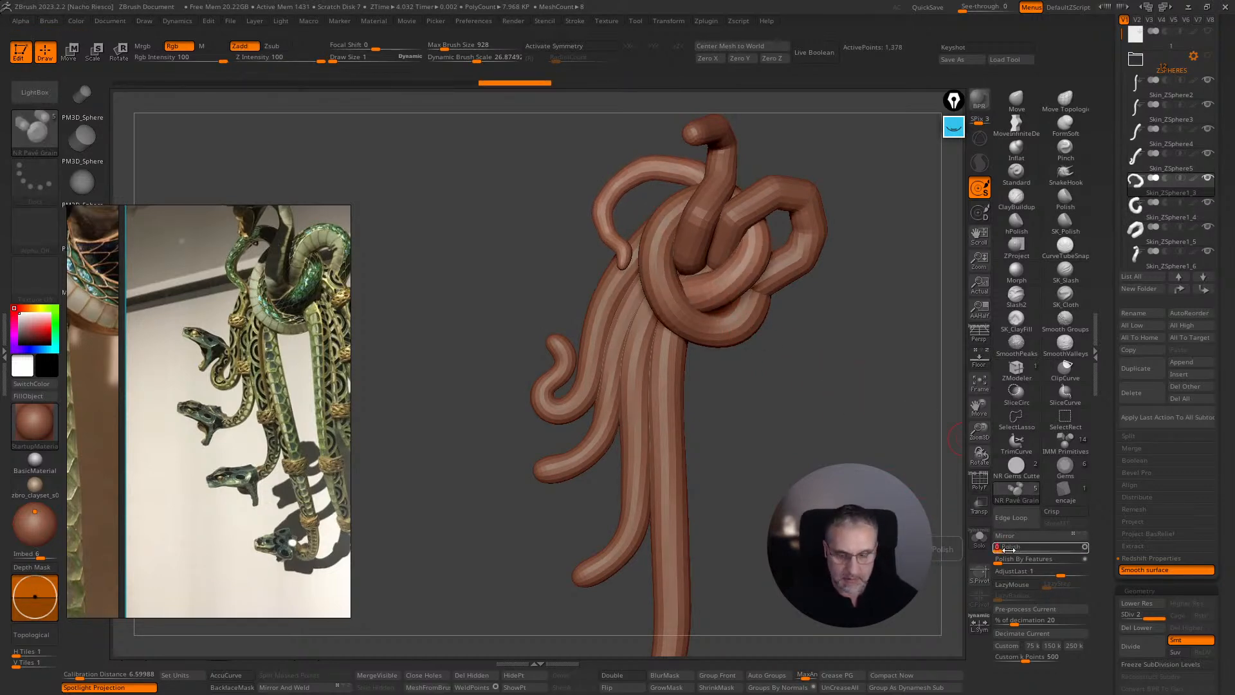
pyautogui.click(1013, 557)
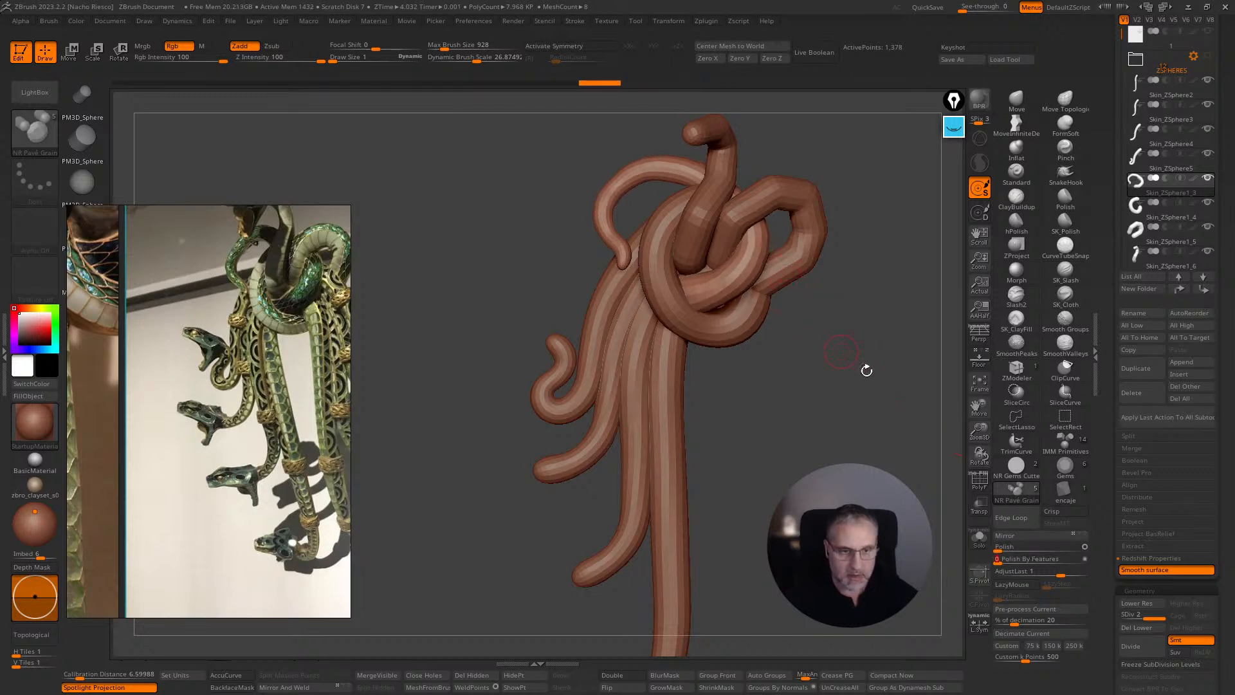
pyautogui.hotkey('ctrl', 'z')
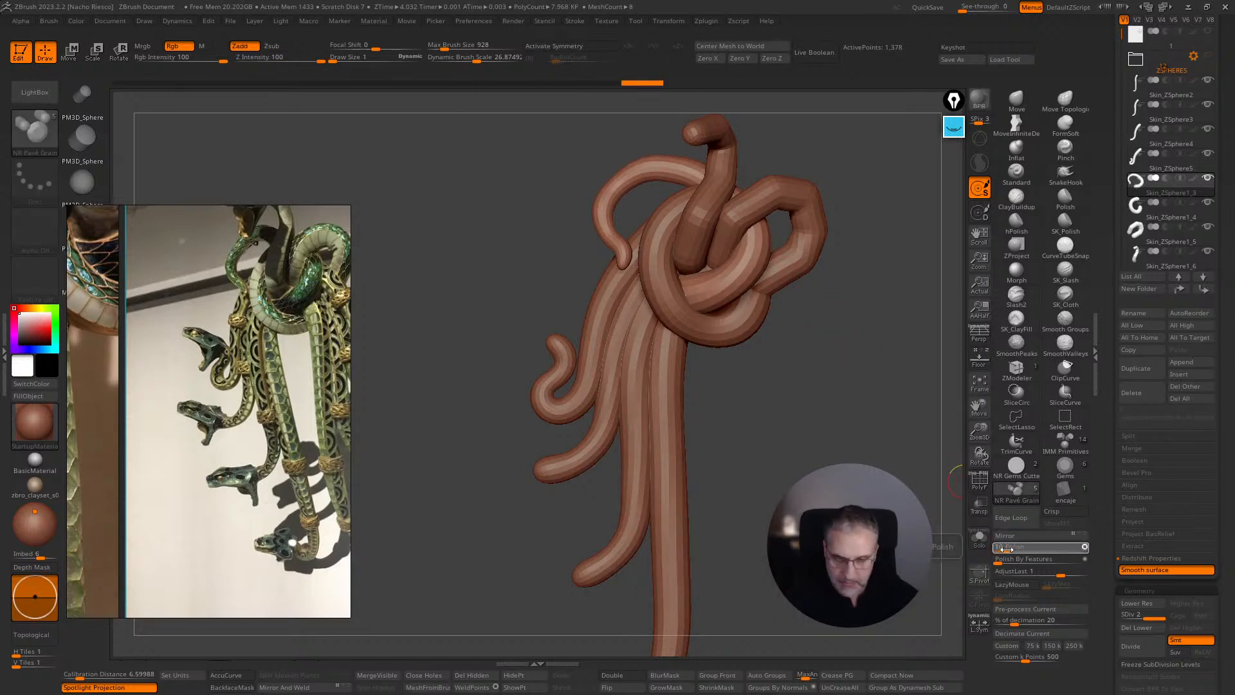
pyautogui.keyDown('alt'); pyautogui.click(785, 273); pyautogui.keyUp('alt')
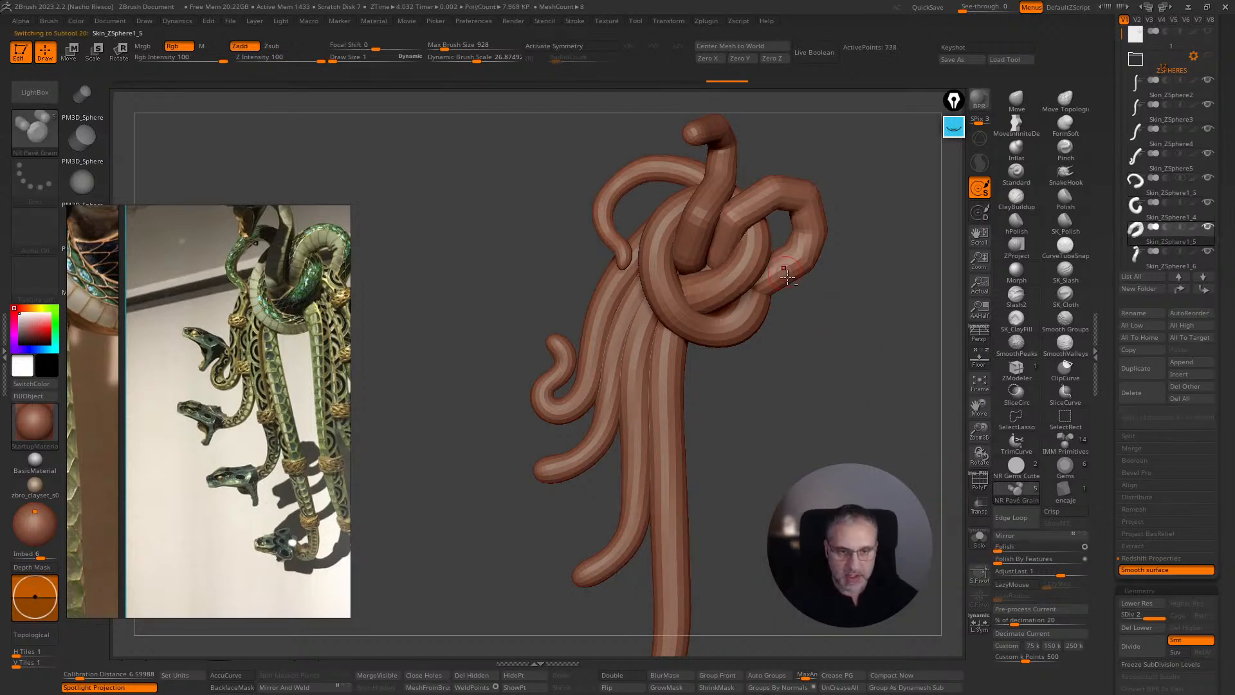
pyautogui.click(1008, 547)
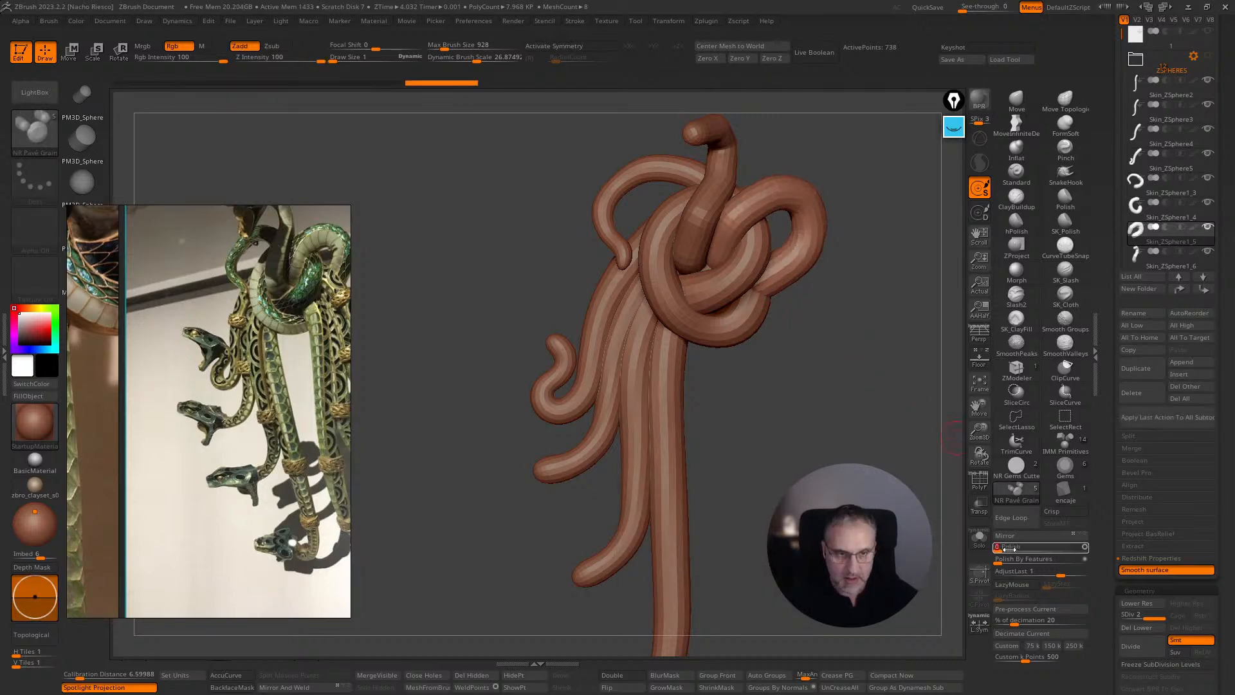
# - Select the upright Skin_ZSphere1_6 snake, smooth its bends with Polish and save the work
pyautogui.scroll(-10, 1134, 421)
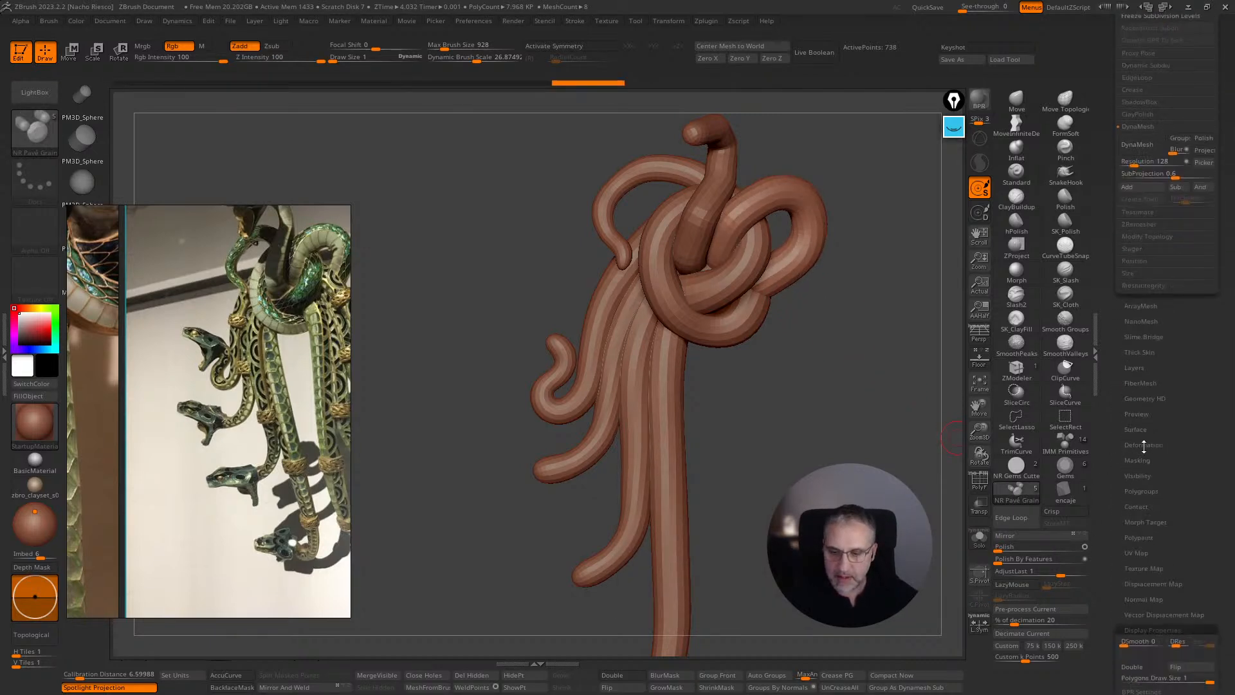
pyautogui.click(1144, 446)
pyautogui.click(1130, 278)
pyautogui.keyDown('alt'); pyautogui.click(704, 245); pyautogui.keyUp('alt')
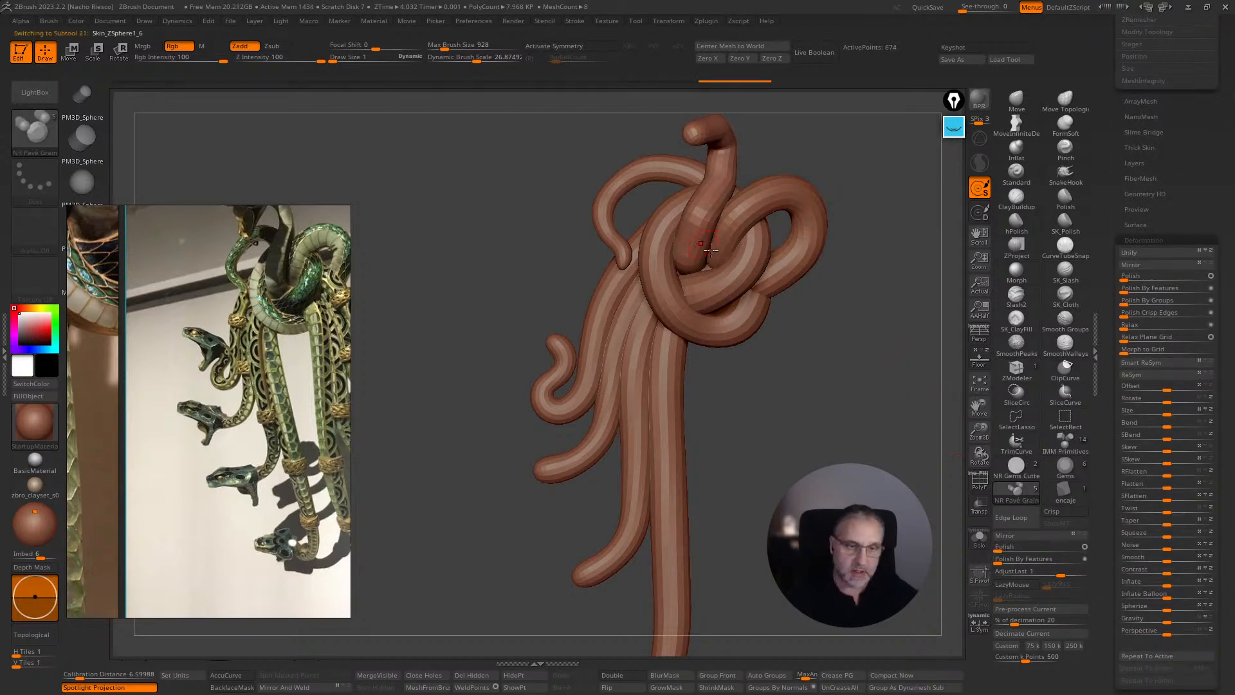
pyautogui.click(1008, 547)
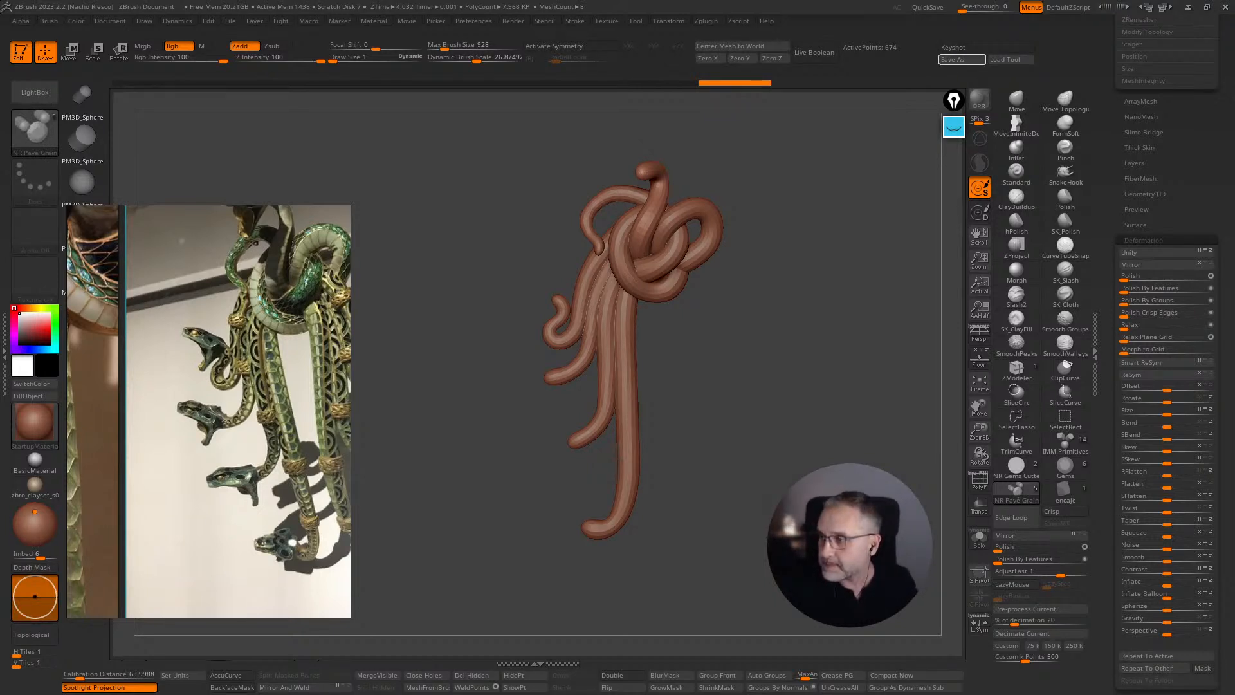
pyautogui.hotkey('ctrl', 's')
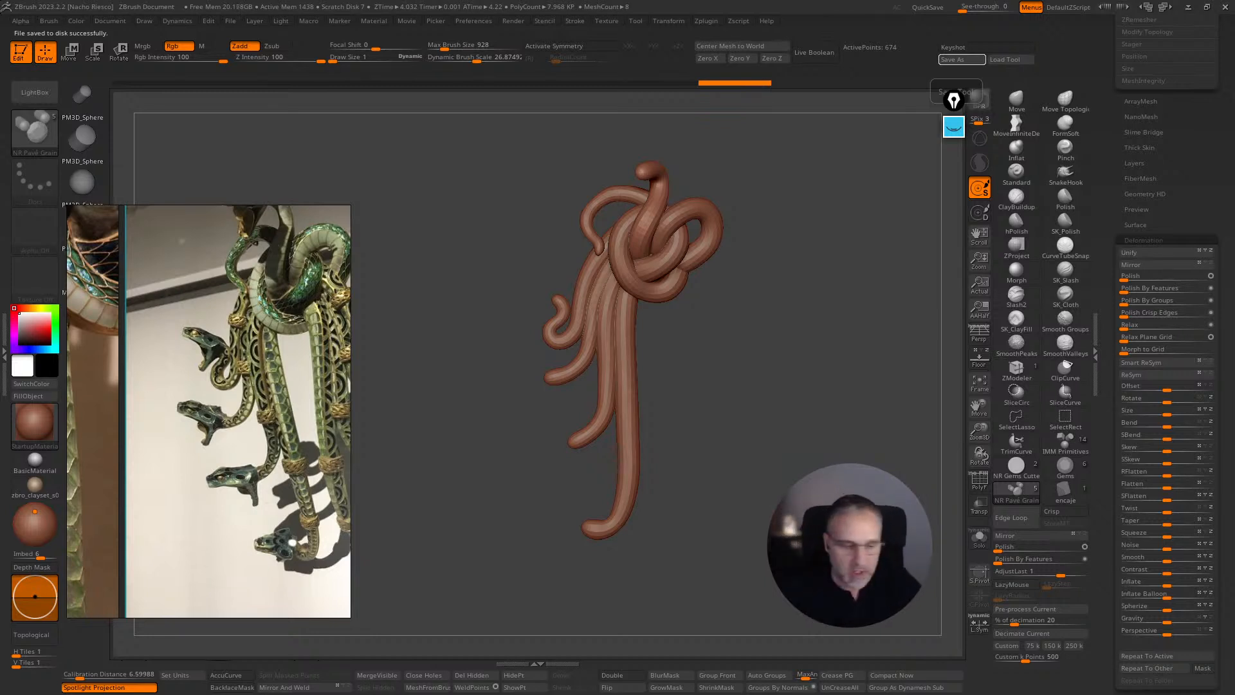
# - Preview the snake with Dynamic Subdivision, turn the preview off and view the model from closer up
pyautogui.press('d')
pyautogui.hotkey('shift', 'd')
pyautogui.moveTo(755, 478); pyautogui.dragTo(753, 524)
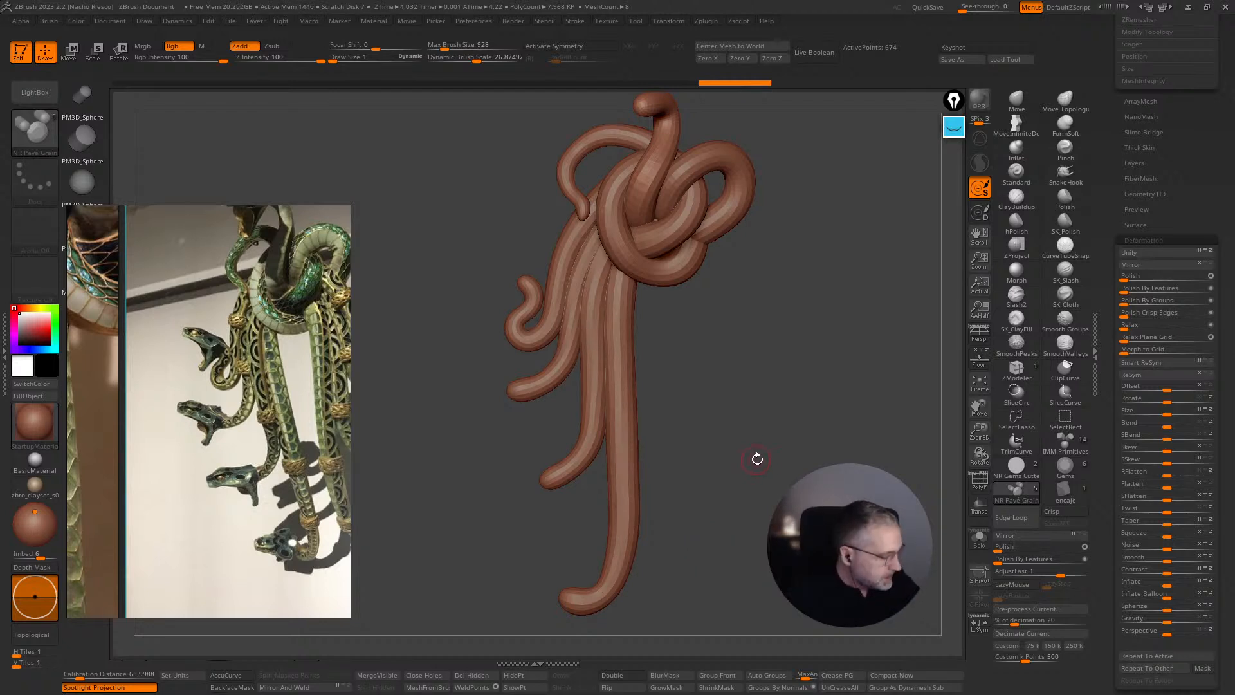
pyautogui.moveTo(777, 433); pyautogui.dragTo(761, 477)
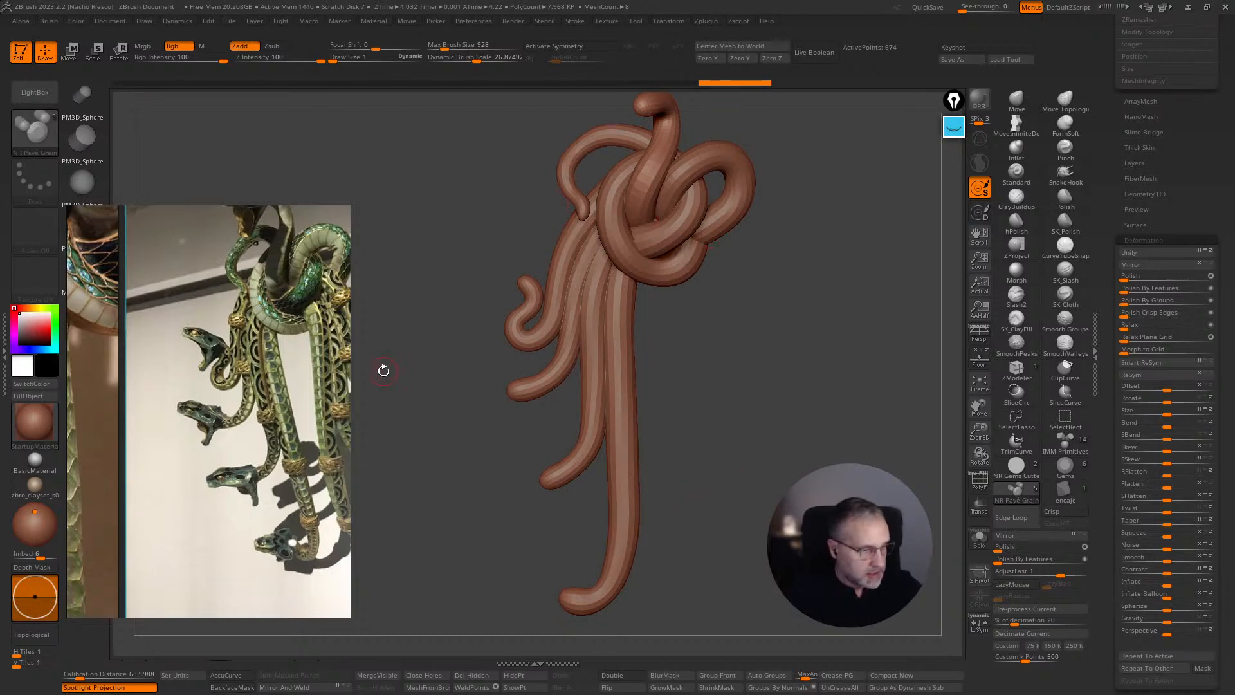
# - Examine the jewel reference images for how the hanging snakes overlap in depth and compare them with the model's side view
pyautogui.scroll(-5, 277, 400)
pyautogui.moveTo(191, 378); pyautogui.dragTo(278, 481, button='middle')
pyautogui.moveTo(239, 315); pyautogui.dragTo(198, 387, button='middle')
pyautogui.scroll(5, 198, 390)
pyautogui.scroll(-4, 231, 404)
pyautogui.moveTo(237, 399)
pyautogui.mouseDown(button='middle')
pyautogui.moveTo(233, 413)
pyautogui.moveTo(246, 380)
pyautogui.mouseUp(button='middle')
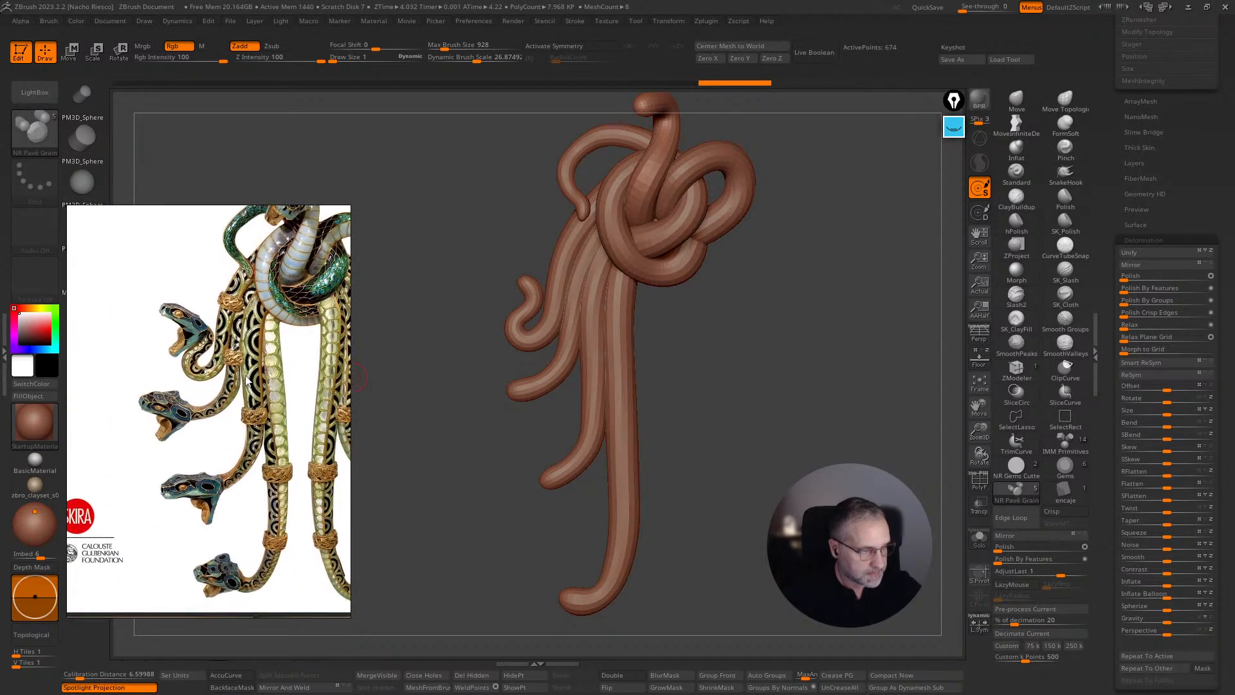
pyautogui.moveTo(765, 379); pyautogui.dragTo(846, 420)
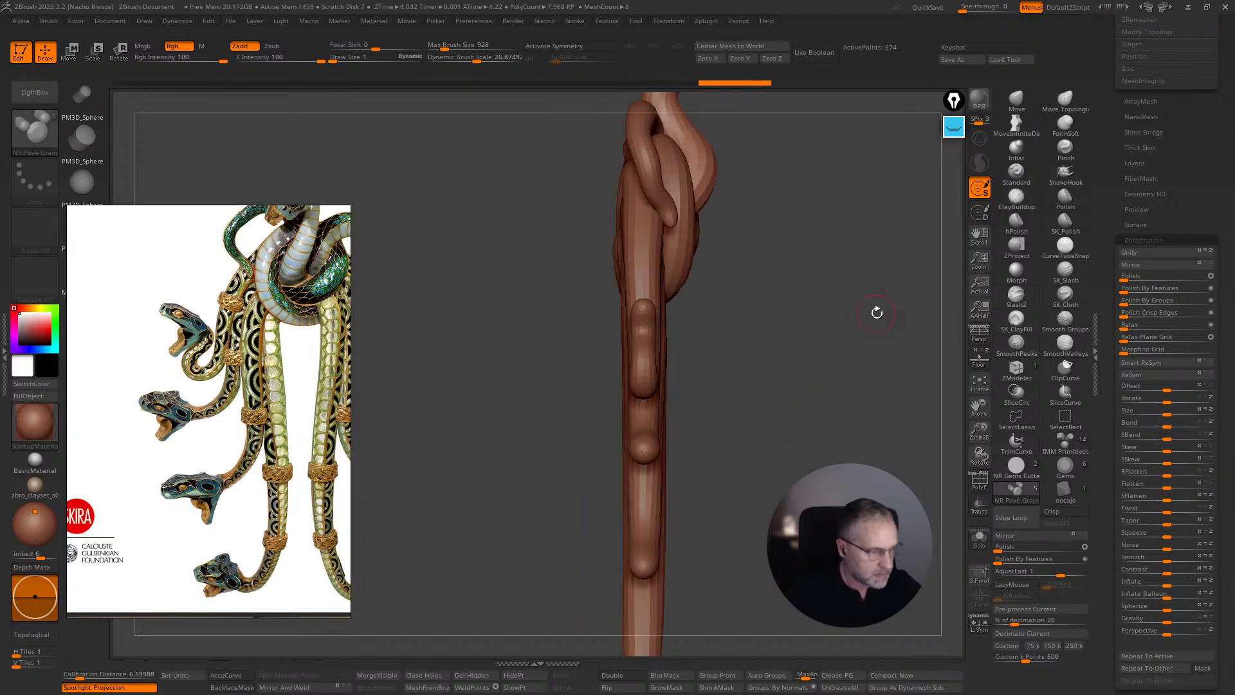
pyautogui.scroll(-4, 322, 360)
pyautogui.scroll(5, 276, 256)
pyautogui.scroll(6, 246, 333)
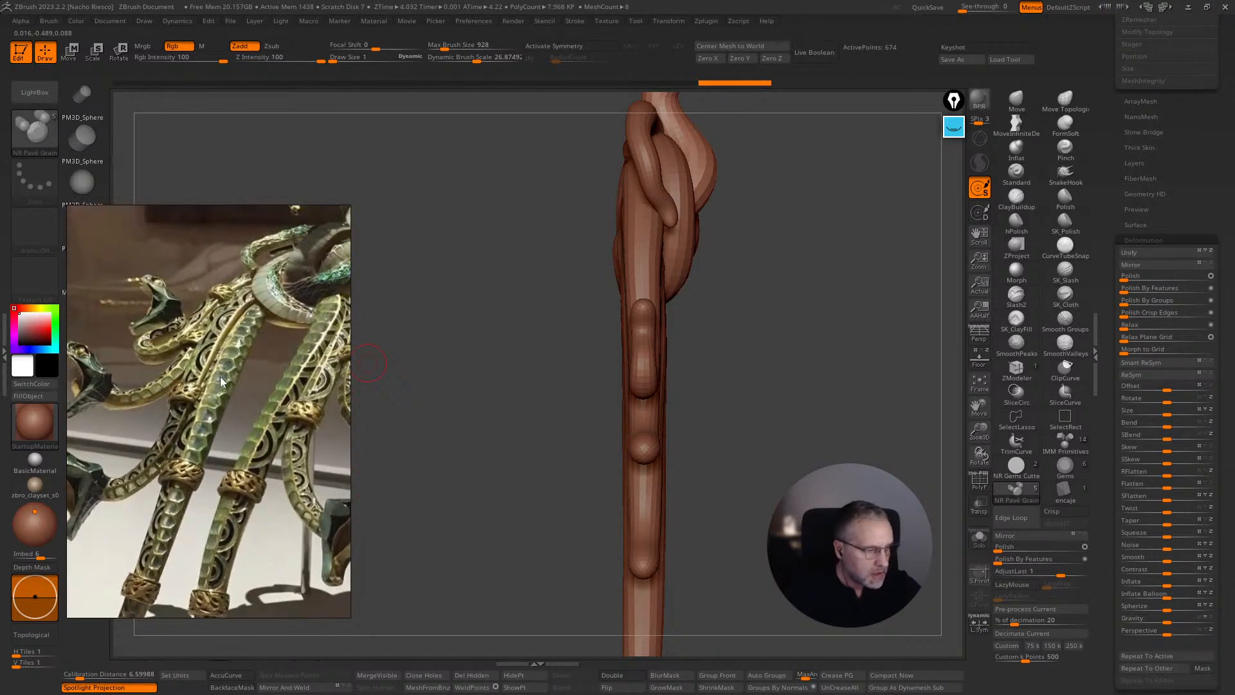
# - Offset two of the hanging snakes in depth with the Move gizmo in side view
pyautogui.moveTo(776, 376)
pyautogui.keyDown('shift'); pyautogui.mouseDown()
pyautogui.moveTo(725, 367)
pyautogui.moveTo(807, 400)
pyautogui.mouseUp(); pyautogui.keyUp('shift')
pyautogui.keyDown('alt'); pyautogui.click(603, 426); pyautogui.keyUp('alt')
pyautogui.press('w')
pyautogui.moveTo(656, 411)
pyautogui.mouseDown()
pyautogui.moveTo(721, 421)
pyautogui.moveTo(776, 384)
pyautogui.mouseUp()
pyautogui.press('y')
pyautogui.keyDown('shift'); pyautogui.moveTo(873, 355); pyautogui.dragTo(789, 327); pyautogui.keyUp('shift')
pyautogui.keyDown('alt'); pyautogui.click(657, 252); pyautogui.keyUp('alt')
pyautogui.moveTo(710, 355); pyautogui.dragTo(714, 355)
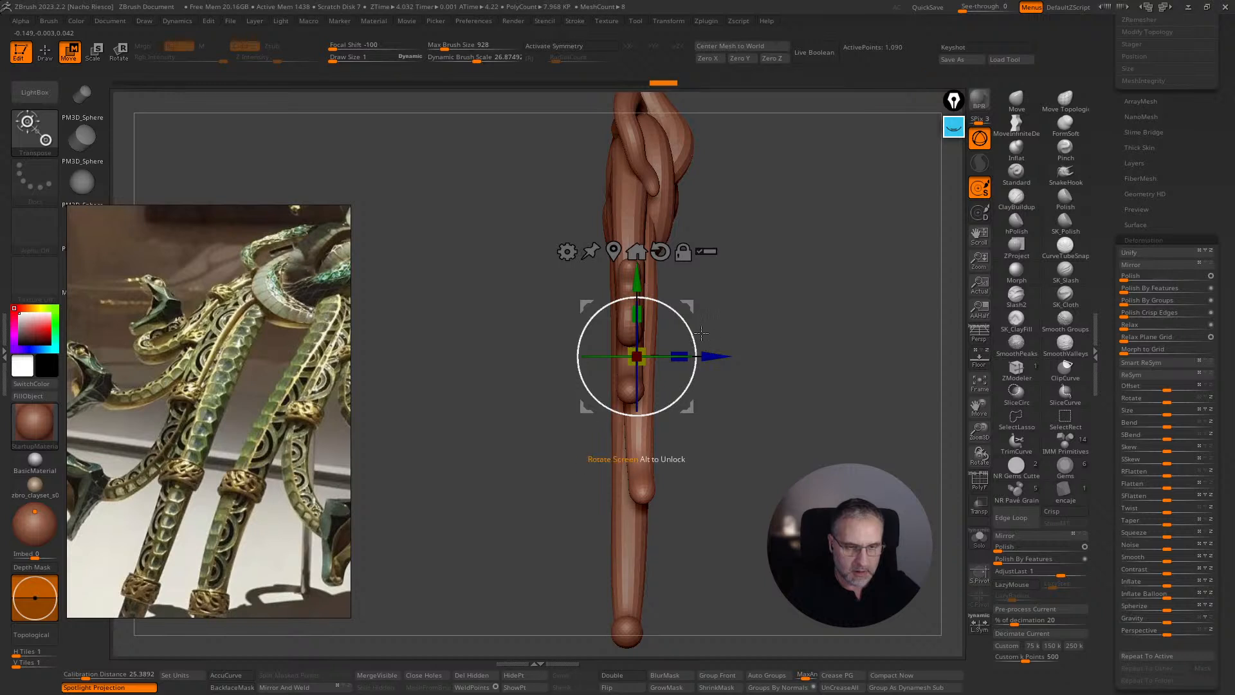
# - Push the middle of the selected hanging snake slightly in depth from the side view with the MoveInfiniteDepth brush
pyautogui.press('q')
pyautogui.press('s')
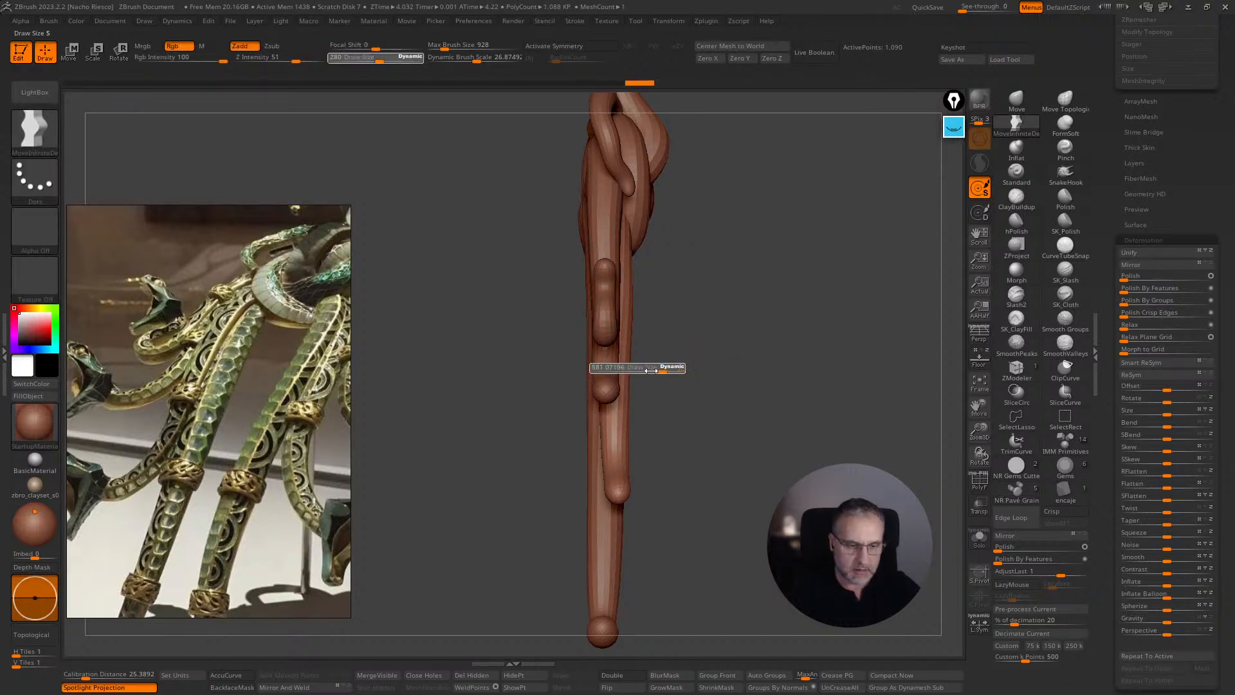
pyautogui.moveTo(602, 376); pyautogui.dragTo(605, 376)
pyautogui.moveTo(624, 334); pyautogui.dragTo(632, 335)
pyautogui.moveTo(619, 416); pyautogui.dragTo(627, 417)
pyautogui.moveTo(717, 404)
pyautogui.keyDown('shift'); pyautogui.mouseDown()
pyautogui.moveTo(697, 402)
pyautogui.moveTo(694, 387)
pyautogui.moveTo(626, 384)
pyautogui.mouseUp(); pyautogui.keyUp('shift')
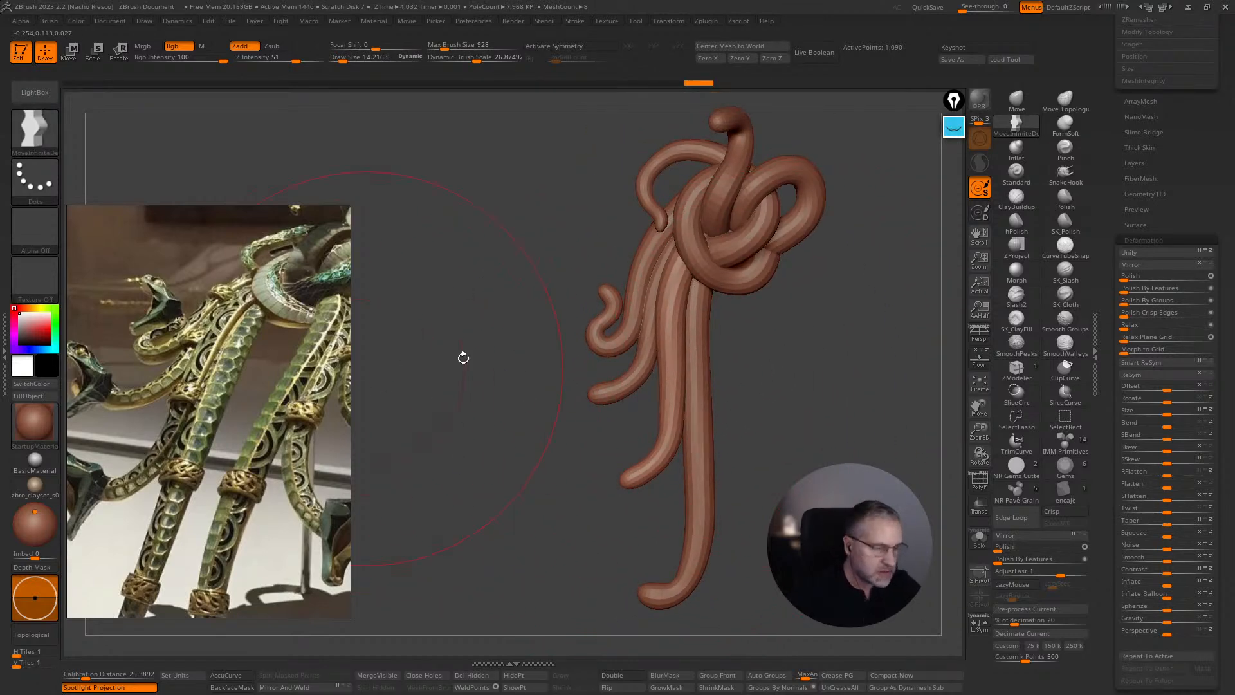
# - Show the floor reference image and reshape the lower bend of the Skin_ZSphere3 snake to follow it
pyautogui.keyDown('alt'); pyautogui.click(648, 327); pyautogui.keyUp('alt')
pyautogui.click(980, 364)
pyautogui.keyDown('alt'); pyautogui.moveTo(739, 321); pyautogui.dragTo(715, 336); pyautogui.keyUp('alt')
pyautogui.keyDown('alt'); pyautogui.click(668, 306); pyautogui.keyUp('alt')
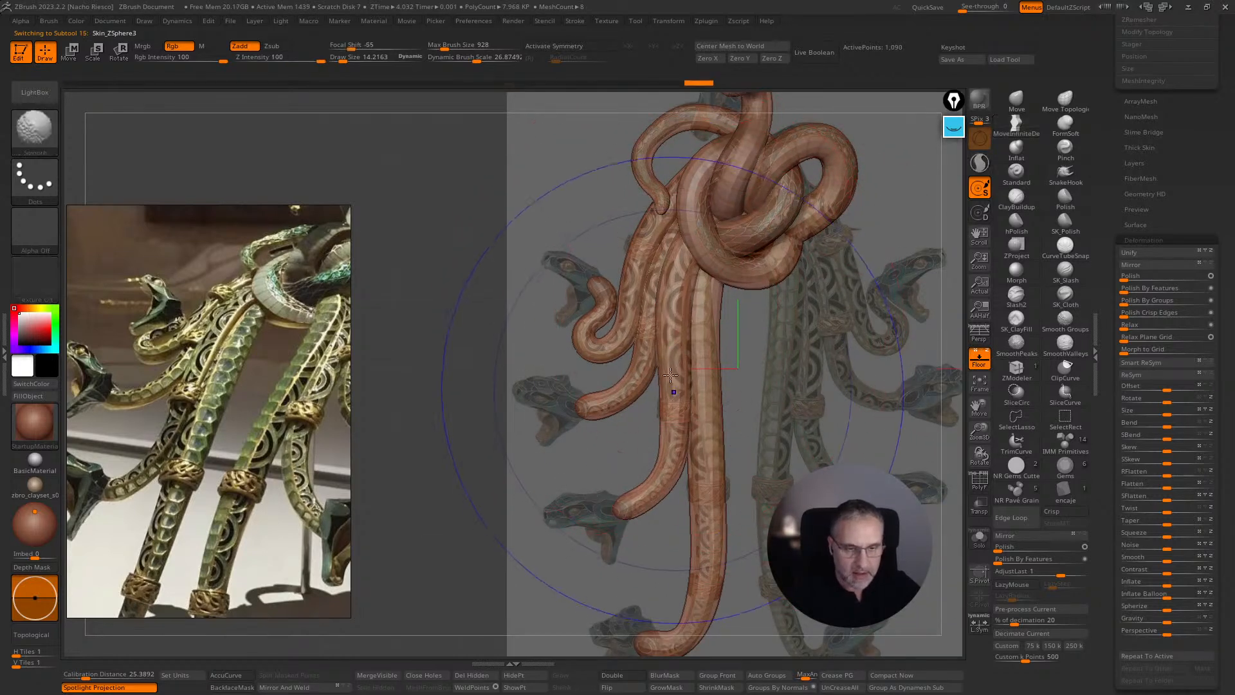
pyautogui.press('s')
pyautogui.moveTo(657, 492)
pyautogui.mouseDown()
pyautogui.moveTo(645, 492)
pyautogui.moveTo(667, 476)
pyautogui.mouseUp()
pyautogui.press('s')
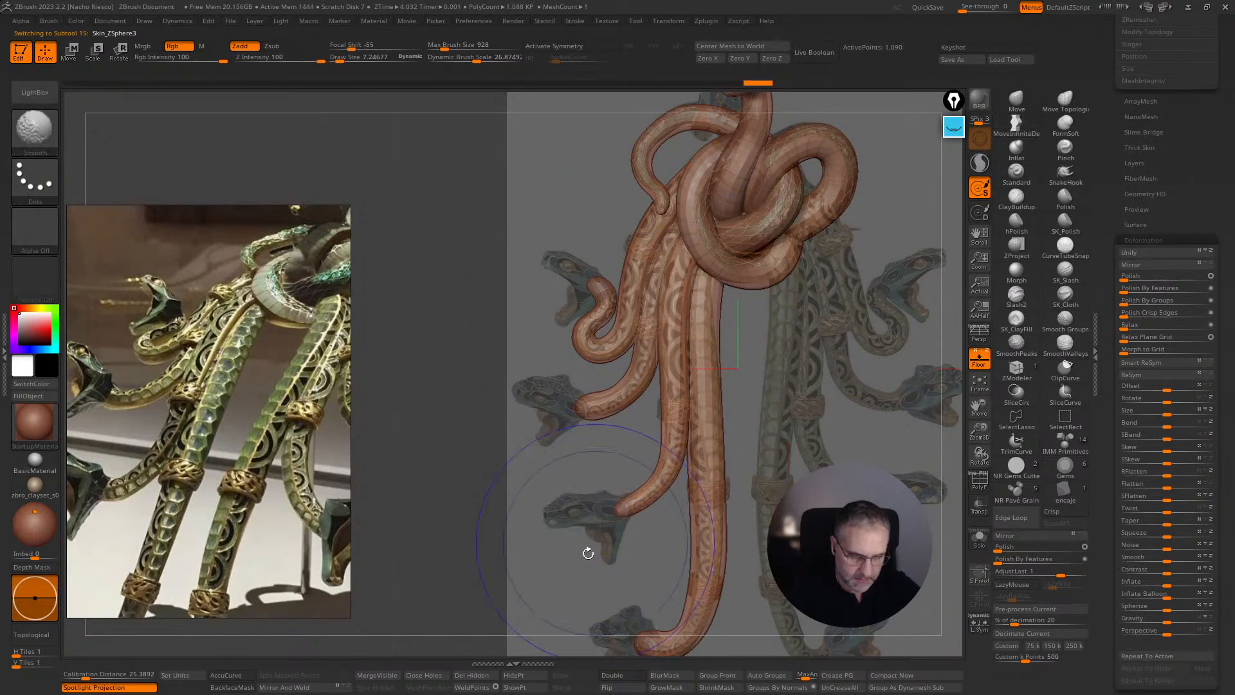
# - Select the long Skin_ZSphere2 snake and adjust its lower body to match the reference with a resized brush
pyautogui.keyDown('alt'); pyautogui.moveTo(789, 483); pyautogui.dragTo(805, 363); pyautogui.keyUp('alt')
pyautogui.keyDown('alt'); pyautogui.click(713, 473); pyautogui.keyUp('alt')
pyautogui.press('s')
pyautogui.moveTo(715, 466); pyautogui.dragTo(706, 579)
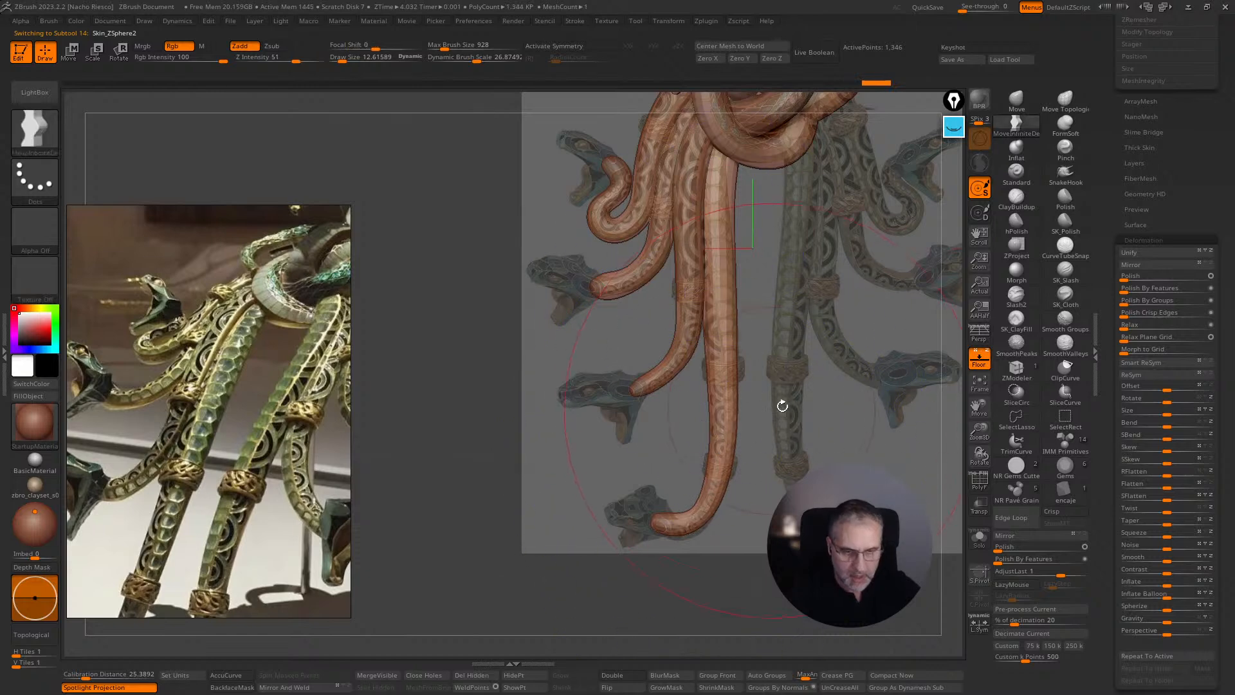
# - Shift the upper body of the Skin_ZSphere2 snake toward its neighbour below the knot, following the reference image
pyautogui.keyDown('alt'); pyautogui.moveTo(792, 380); pyautogui.dragTo(778, 430); pyautogui.keyUp('alt')
pyautogui.moveTo(713, 274); pyautogui.dragTo(712, 245)
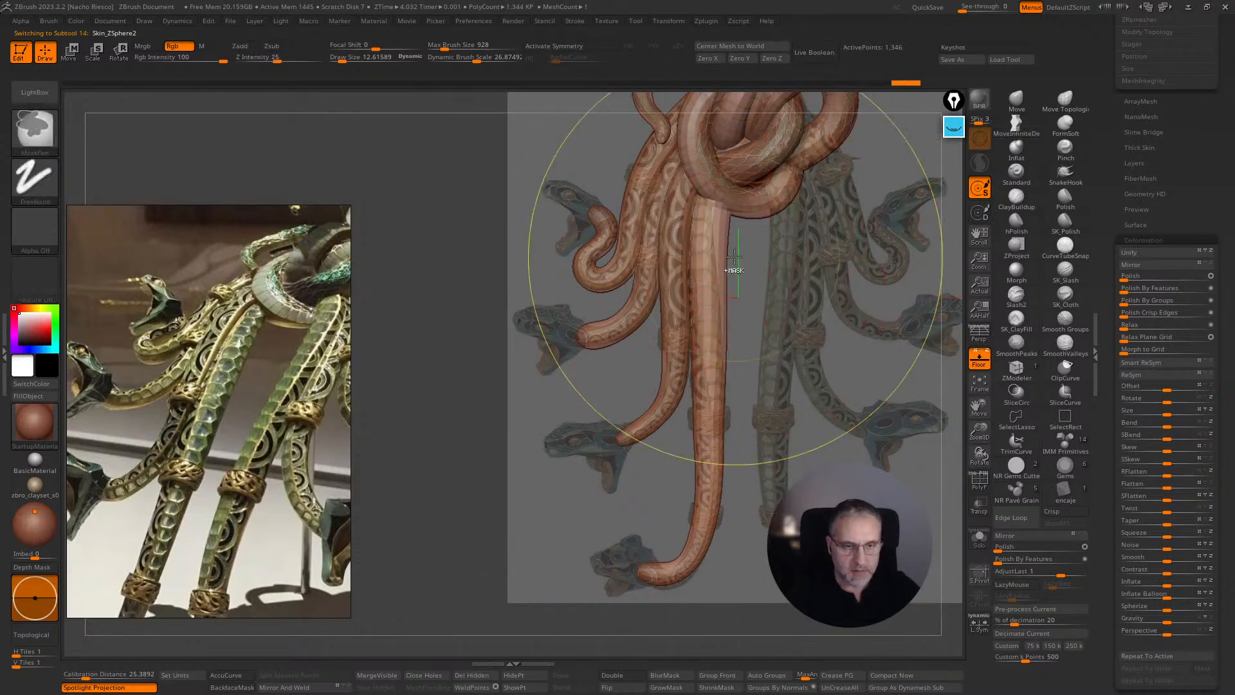
pyautogui.hotkey('ctrl', 'z')
pyautogui.press('s')
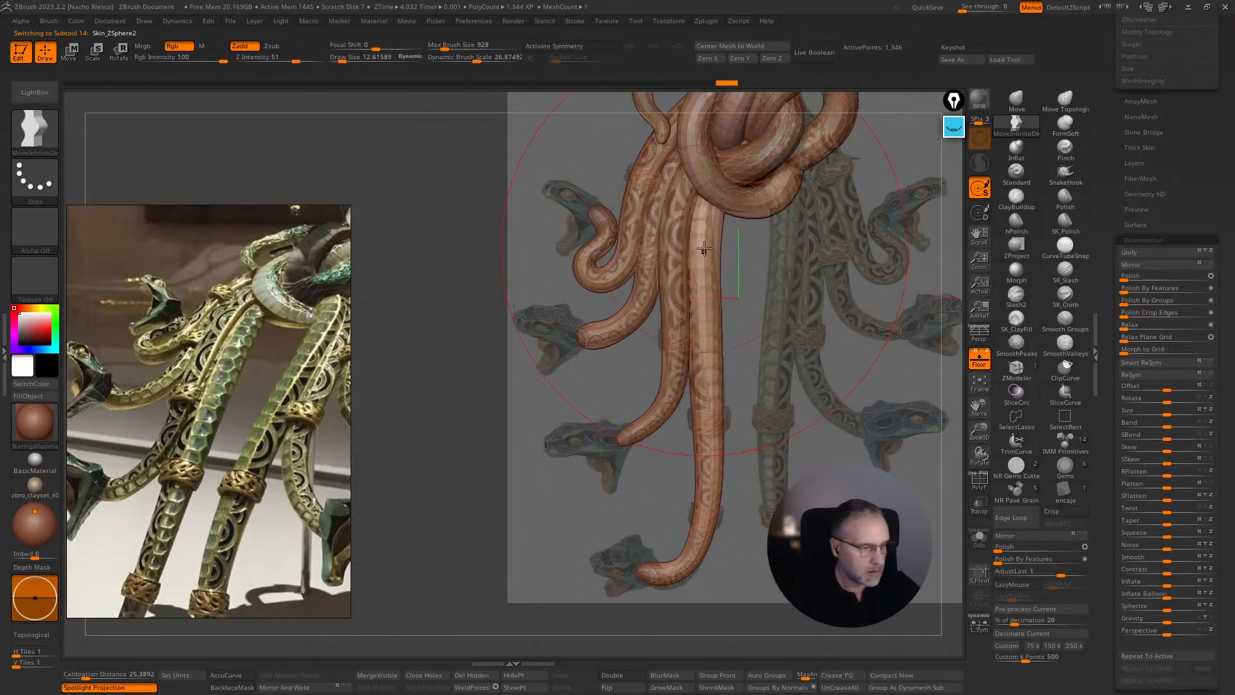
pyautogui.moveTo(703, 245)
pyautogui.mouseDown()
pyautogui.moveTo(721, 228)
pyautogui.moveTo(708, 203)
pyautogui.mouseUp()
pyautogui.press('s')
pyautogui.press('s')
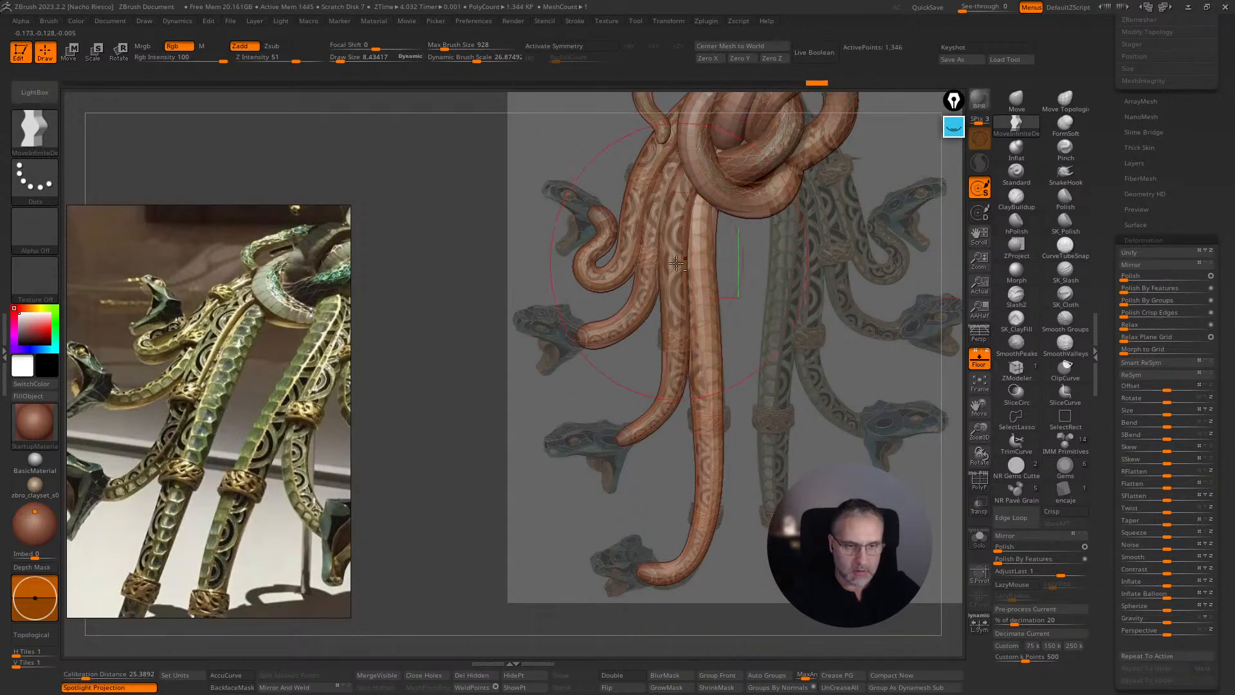
pyautogui.keyDown('alt'); pyautogui.click(702, 303); pyautogui.keyUp('alt')
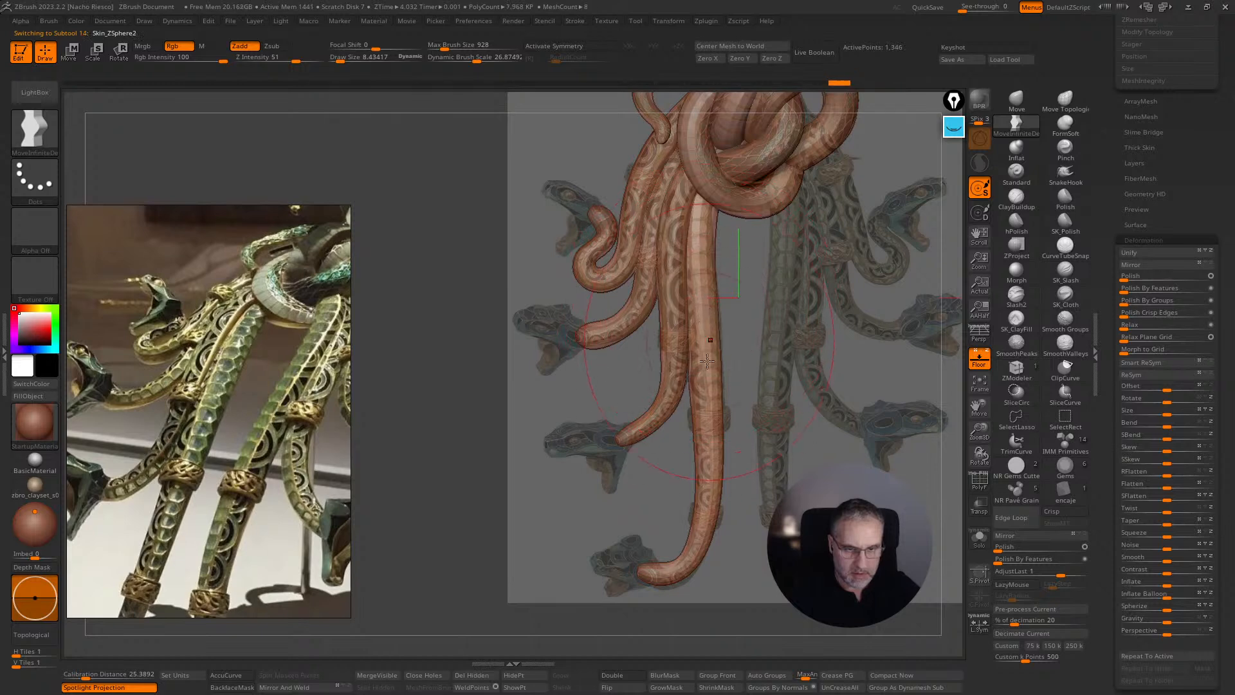
pyautogui.keyDown('ctrl'); pyautogui.moveTo(774, 384); pyautogui.dragTo(771, 416, button='right'); pyautogui.keyUp('ctrl')
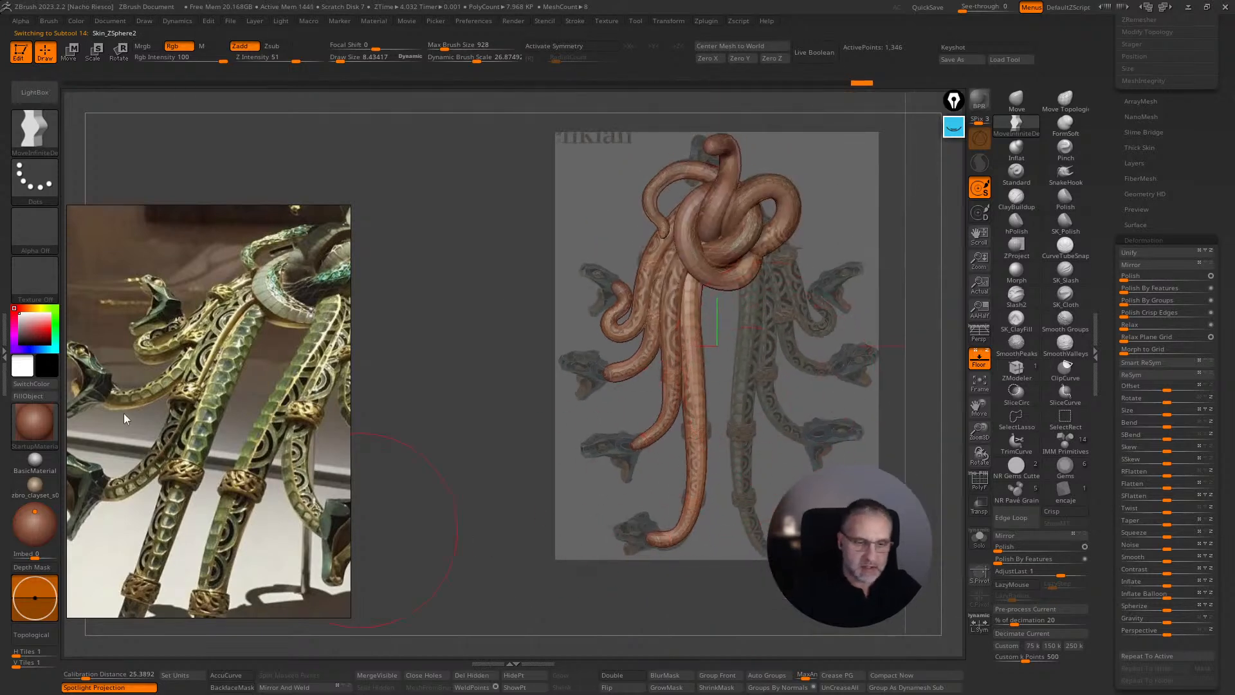
# - Open the side tray and move the reference photo clear of the space it occupies
pyautogui.click(5, 353)
pyautogui.moveTo(245, 312)
pyautogui.mouseDown()
pyautogui.moveTo(296, 335)
pyautogui.moveTo(400, 301)
pyautogui.mouseUp()
pyautogui.scroll(10, 68, 80)
pyautogui.click(32, 52)
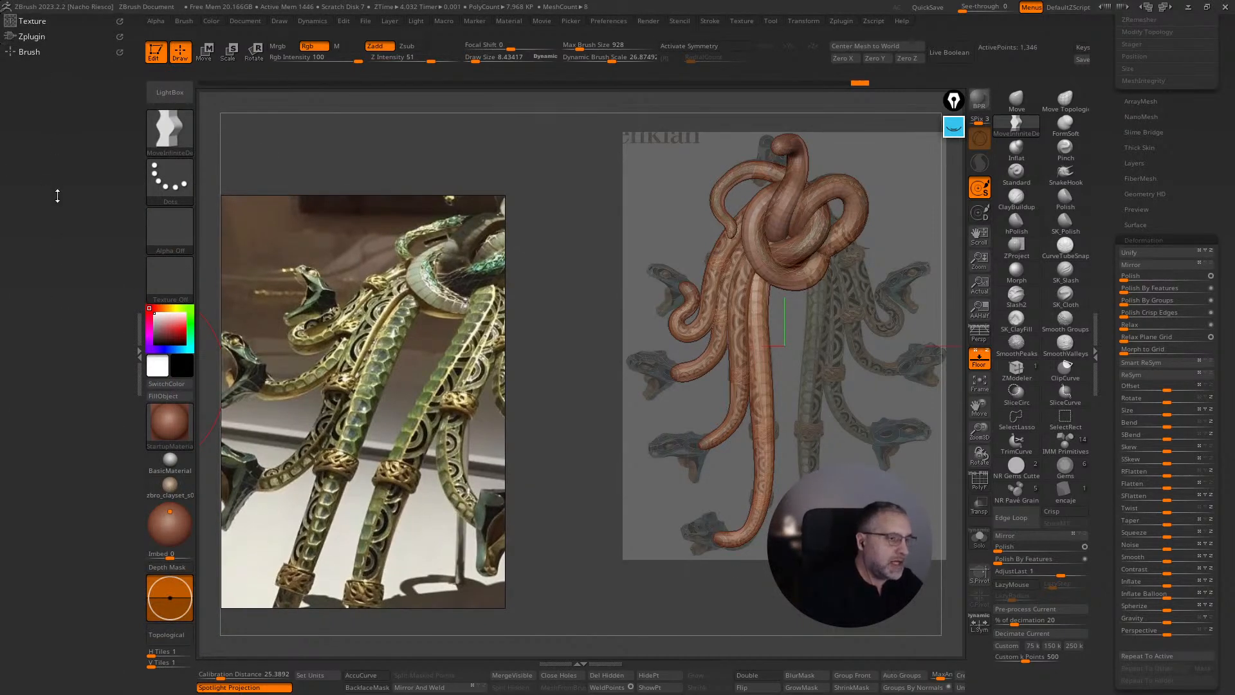
# - Dock the Draw palette in the tray and raise the floor grid's E Enhance Opacity to 0.65276
pyautogui.click(276, 21)
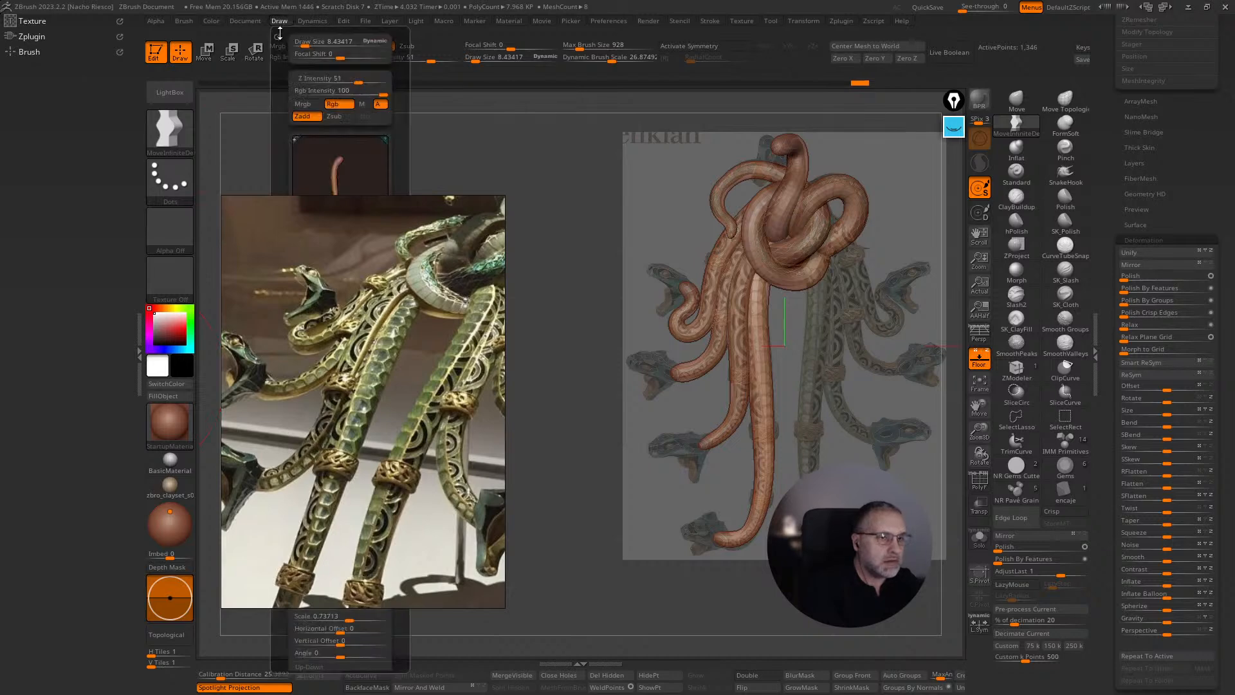
pyautogui.click(276, 31)
pyautogui.moveTo(128, 580); pyautogui.dragTo(102, 481)
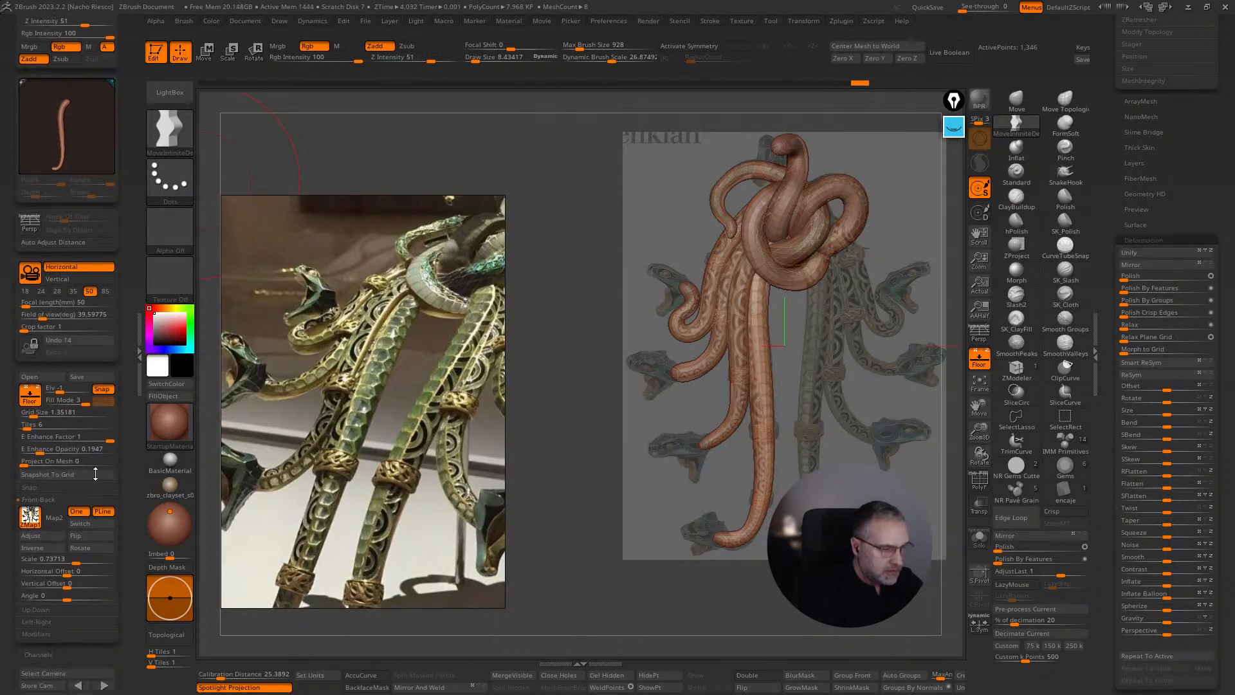
pyautogui.moveTo(51, 450); pyautogui.dragTo(80, 448)
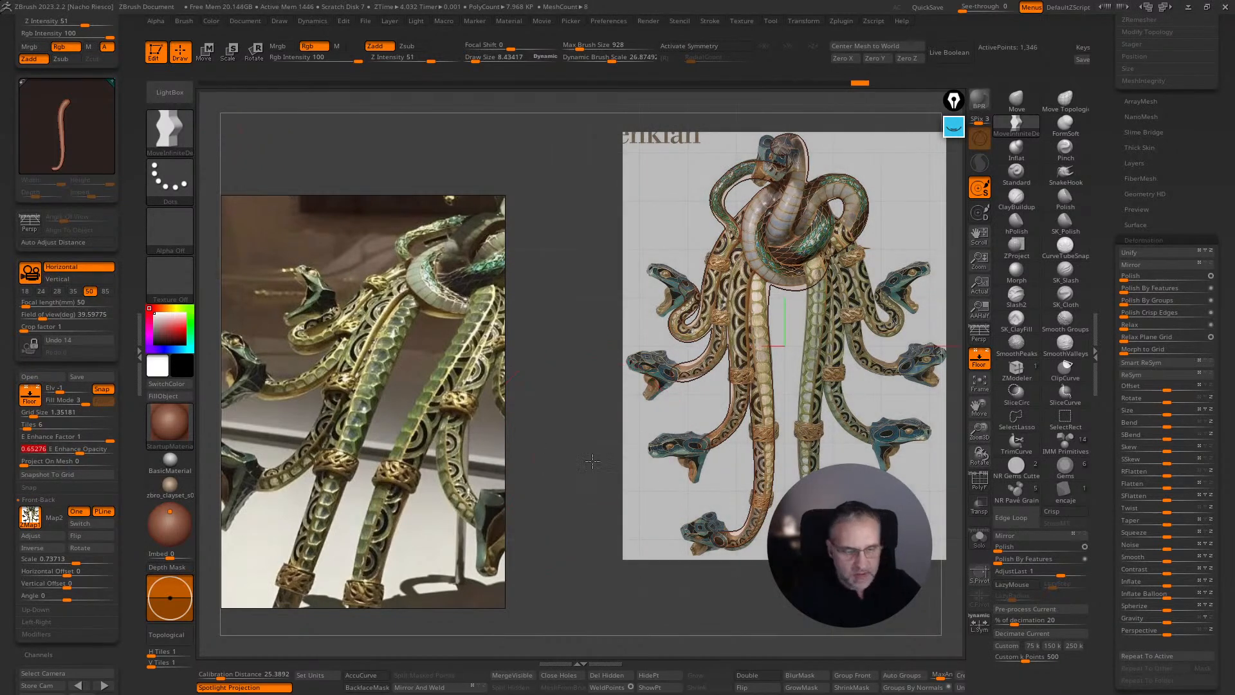
# - Select the Skin_ZSphere2 snake and pull its lower tail bend onto the floor reference with a 3.52968 brush
pyautogui.keyDown('ctrl'); pyautogui.moveTo(592, 461); pyautogui.dragTo(682, 425, button='right'); pyautogui.keyUp('ctrl')
pyautogui.press('s')
pyautogui.moveTo(721, 385); pyautogui.dragTo(716, 386)
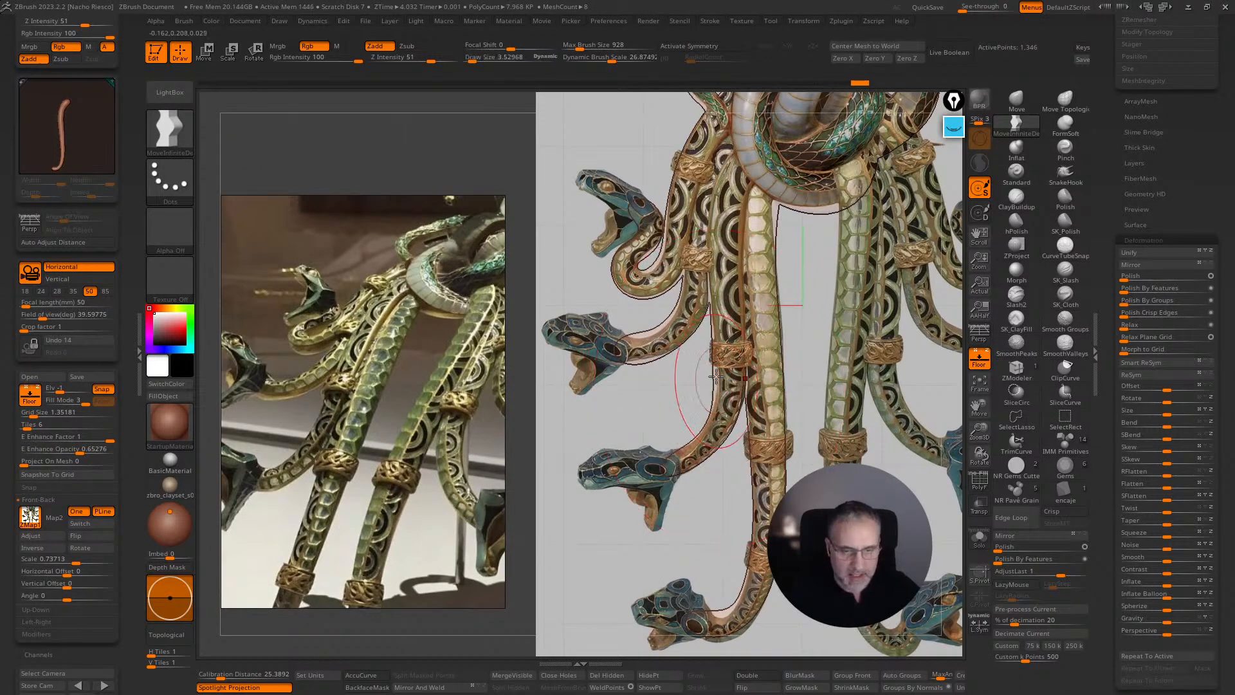
pyautogui.keyDown('alt'); pyautogui.click(716, 381); pyautogui.keyUp('alt')
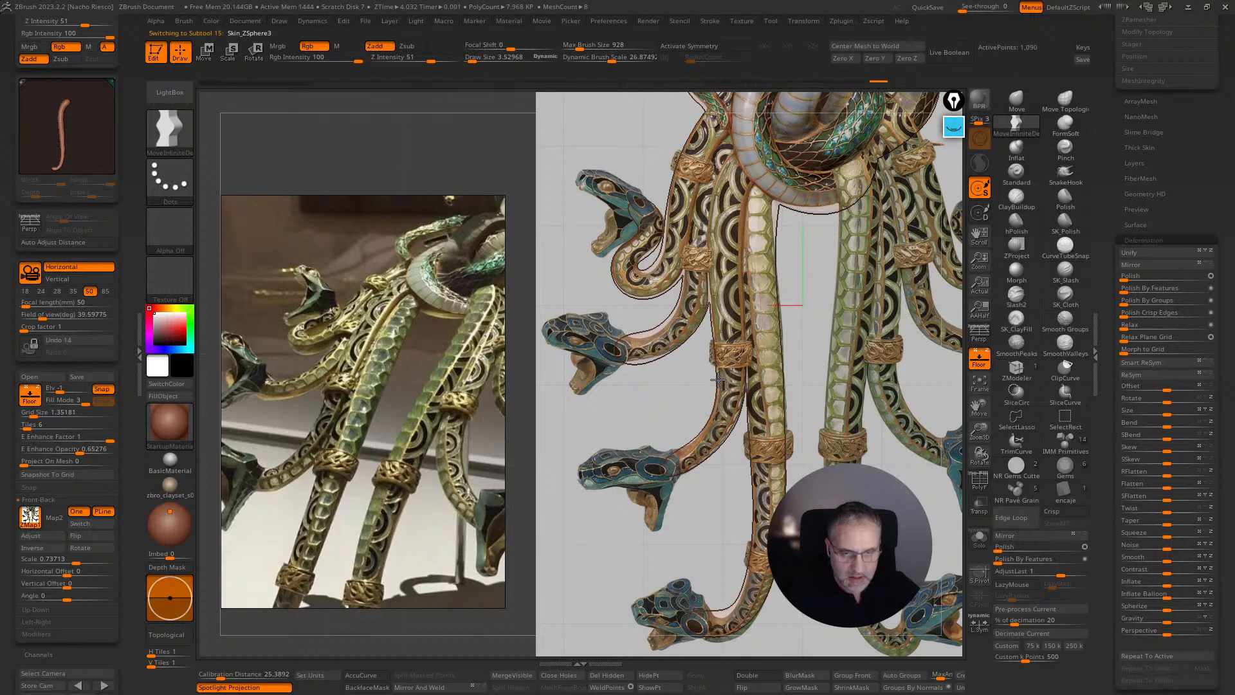
pyautogui.keyDown('alt'); pyautogui.click(754, 475); pyautogui.keyUp('alt')
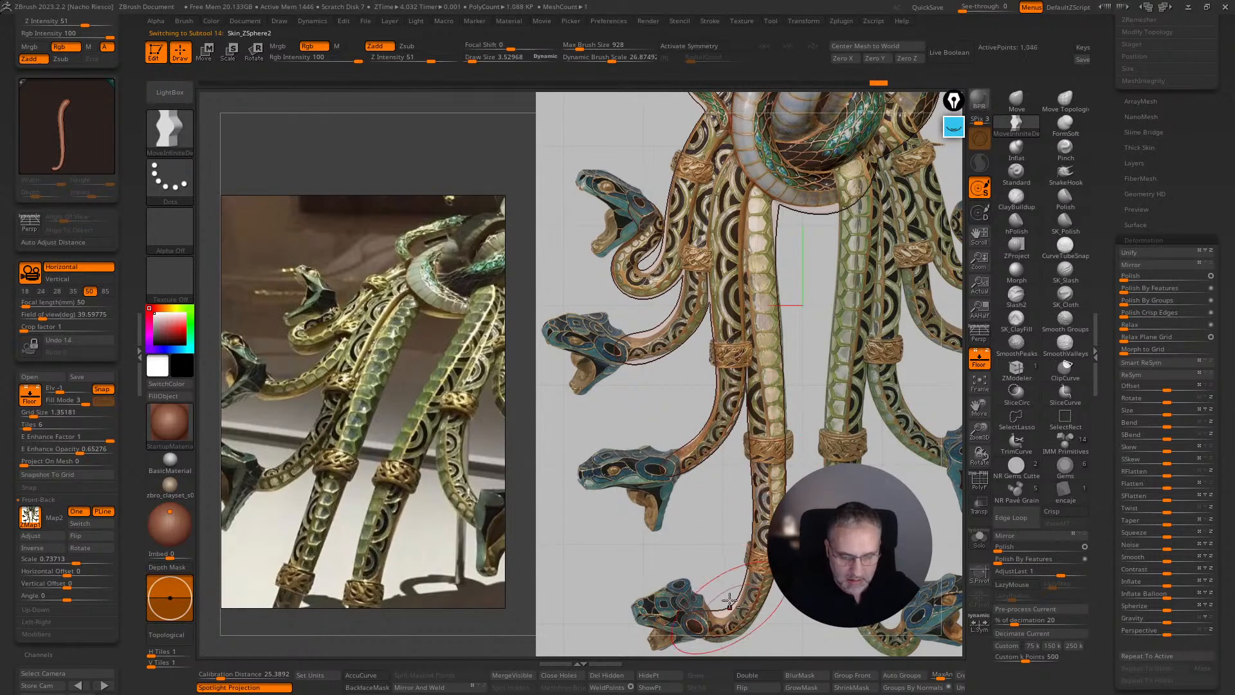
pyautogui.keyDown('alt'); pyautogui.moveTo(731, 611); pyautogui.dragTo(737, 477, button='right'); pyautogui.keyUp('alt')
pyautogui.moveTo(737, 476)
pyautogui.mouseDown()
pyautogui.moveTo(756, 472)
pyautogui.moveTo(710, 496)
pyautogui.mouseUp()
# - Set E Enhance Opacity to 0.64537 and refine the tail bend of the Skin_ZSphere2 snake with a resized brush
pyautogui.moveTo(76, 448)
pyautogui.mouseDown()
pyautogui.moveTo(42, 448)
pyautogui.moveTo(78, 443)
pyautogui.moveTo(57, 431)
pyautogui.moveTo(80, 436)
pyautogui.mouseUp()
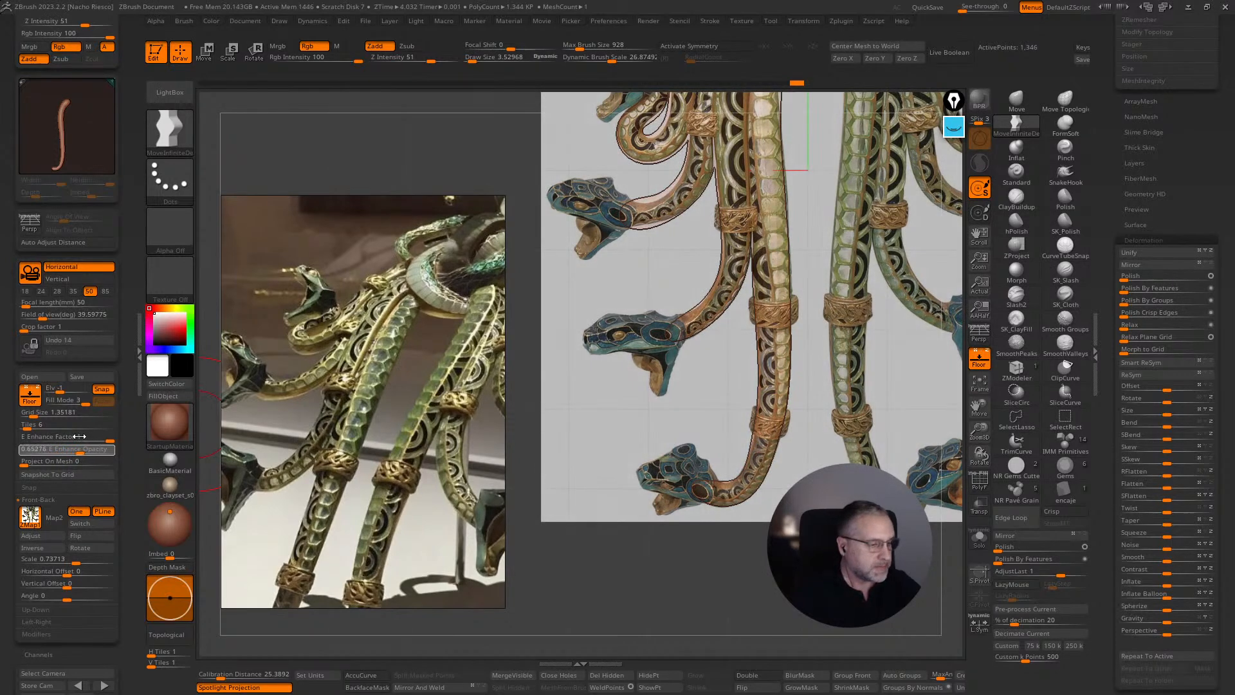
pyautogui.press('s')
pyautogui.moveTo(745, 483)
pyautogui.mouseDown()
pyautogui.moveTo(704, 497)
pyautogui.moveTo(726, 496)
pyautogui.mouseUp()
pyautogui.moveTo(757, 447); pyautogui.dragTo(756, 444)
# - Select the shorter hanging snakes and nudge the curled one's lower loop onto the floor reference with a resized brush
pyautogui.keyDown('alt'); pyautogui.moveTo(833, 309); pyautogui.dragTo(844, 469, button='right'); pyautogui.keyUp('alt')
pyautogui.press('s')
pyautogui.moveTo(710, 357)
pyautogui.mouseDown()
pyautogui.moveTo(642, 377)
pyautogui.moveTo(710, 341)
pyautogui.mouseUp()
pyautogui.keyDown('alt'); pyautogui.click(683, 369); pyautogui.keyUp('alt')
pyautogui.press('s')
pyautogui.press('s')
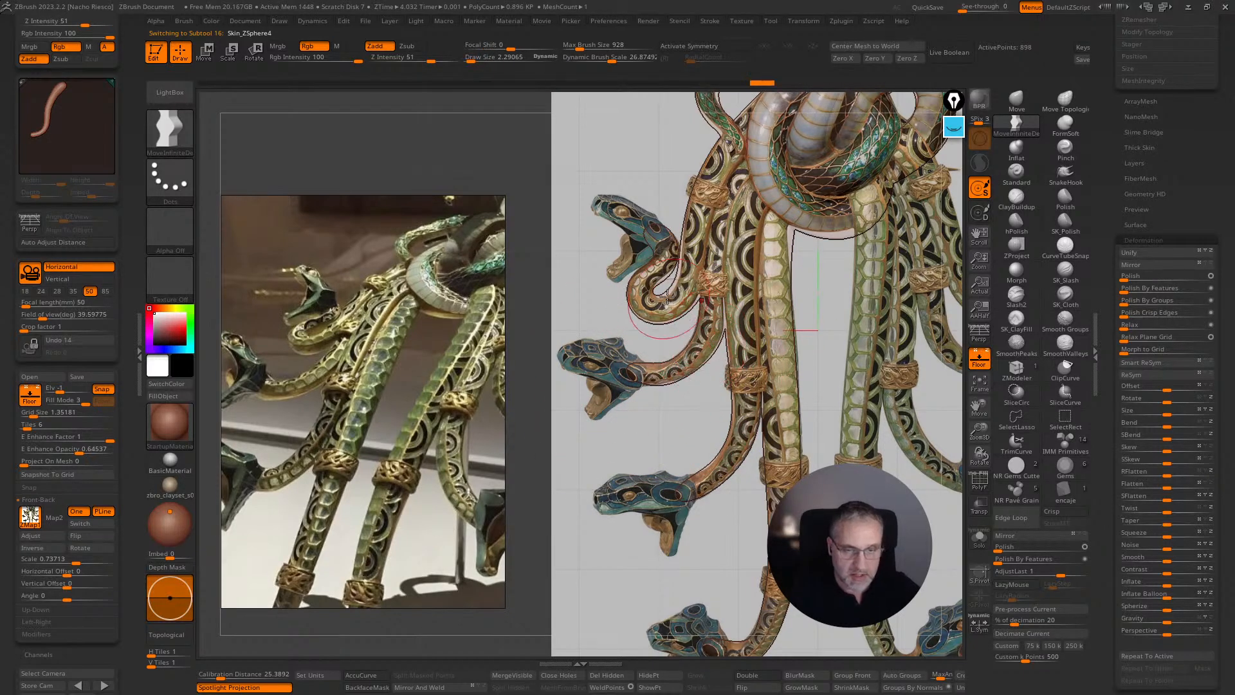
pyautogui.moveTo(665, 305)
pyautogui.mouseDown()
pyautogui.moveTo(655, 283)
pyautogui.moveTo(676, 258)
pyautogui.moveTo(655, 282)
pyautogui.moveTo(642, 278)
pyautogui.mouseUp()
pyautogui.press('s')
# - Switch to the Move Topological brush and fit the knot's lower loop, Skin_ZSphere1_4, to the floor reference
pyautogui.click(1065, 101)
pyautogui.press('s')
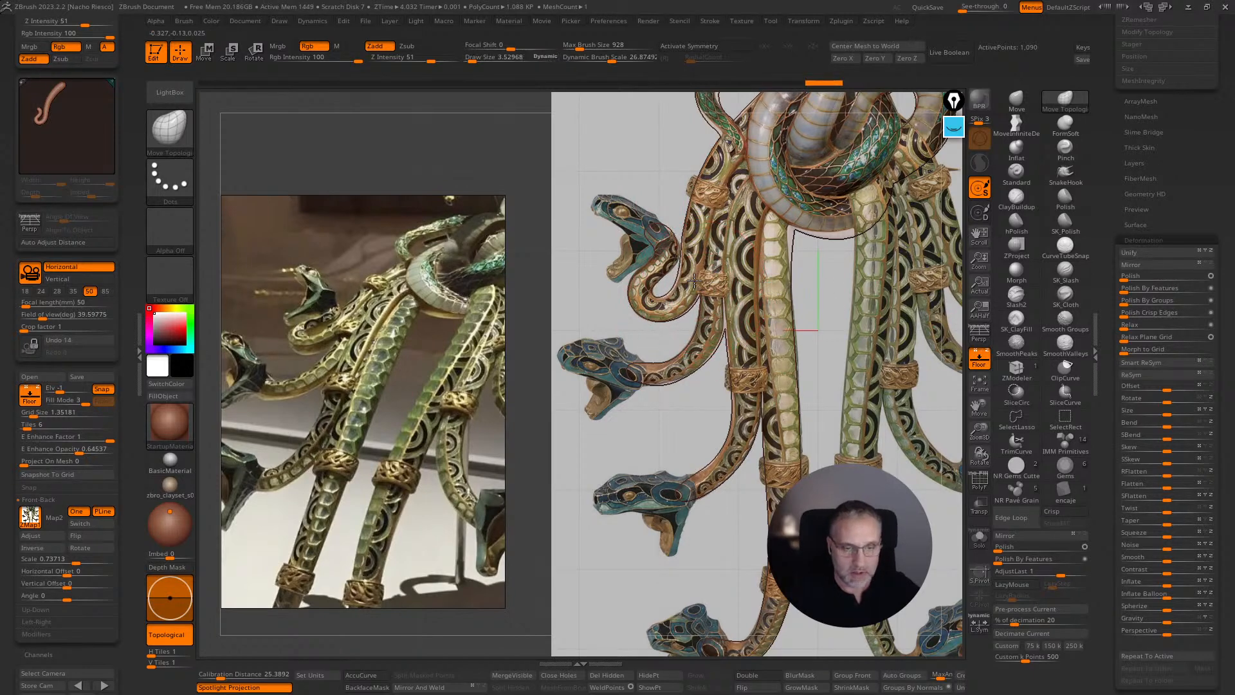
pyautogui.keyDown('alt'); pyautogui.click(786, 233); pyautogui.keyUp('alt')
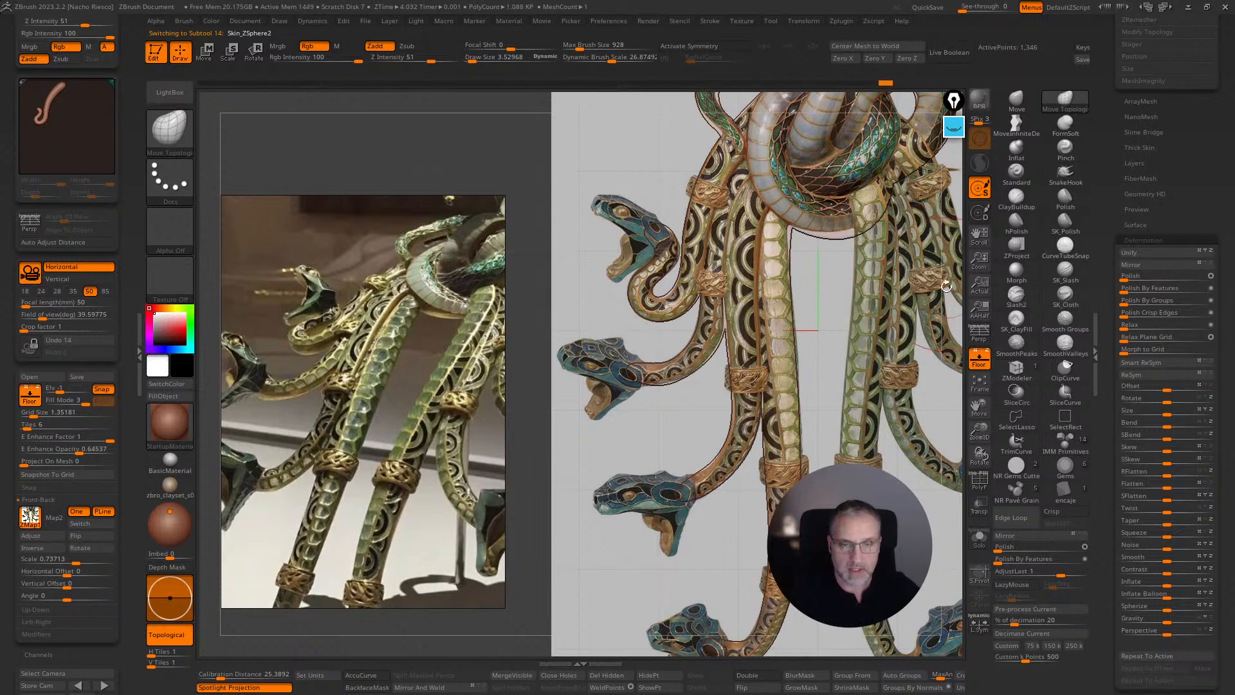
pyautogui.keyDown('alt'); pyautogui.moveTo(828, 293); pyautogui.dragTo(748, 388); pyautogui.keyUp('alt')
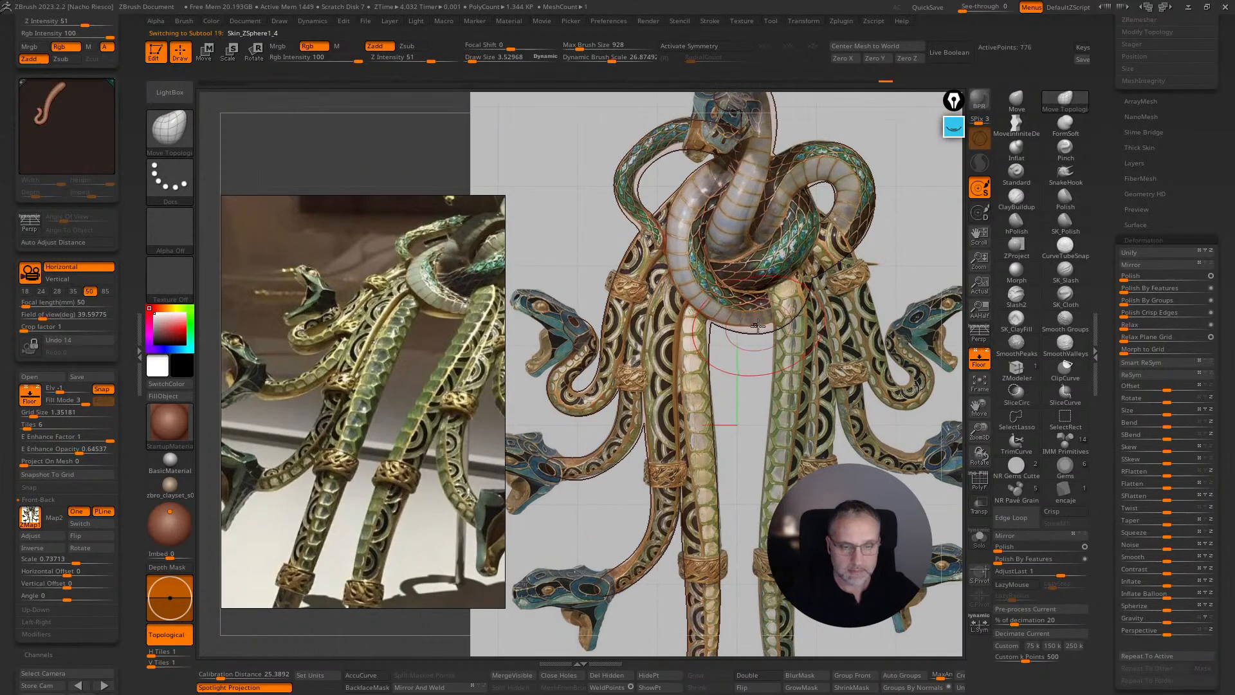
pyautogui.keyDown('alt'); pyautogui.click(771, 328); pyautogui.keyUp('alt')
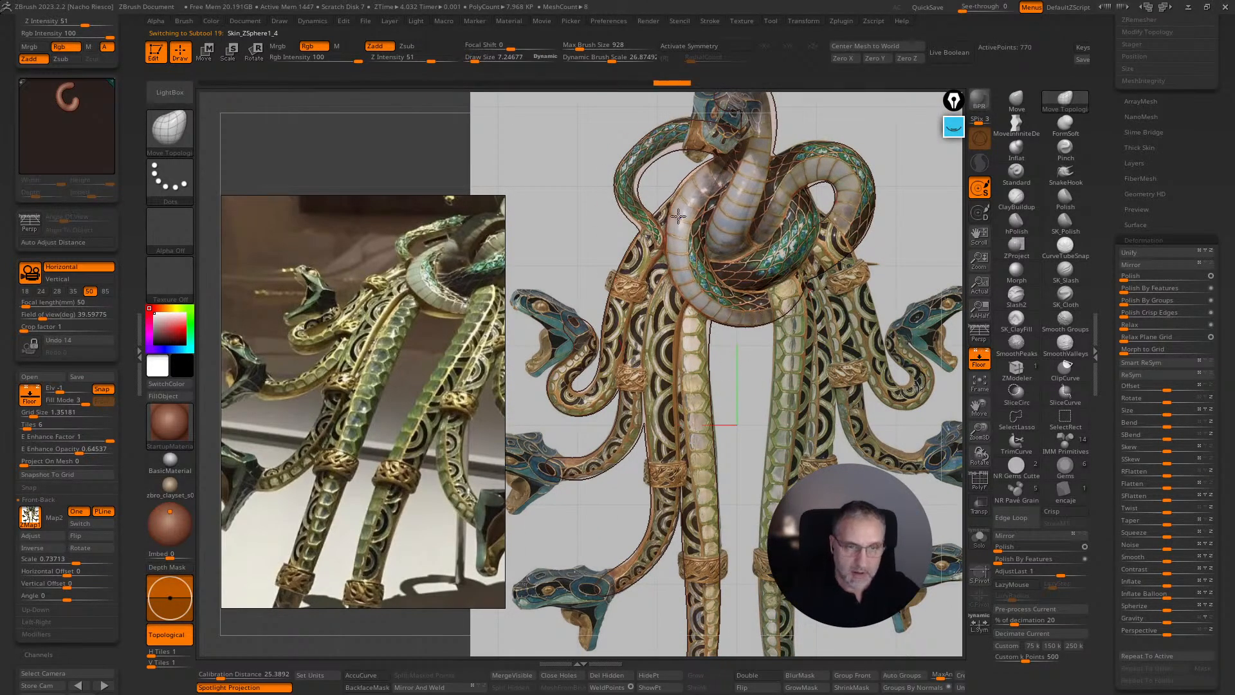
# - Select the thin outer loop Skin_ZSphere1_3 and fit it to the reference, reducing the brush's draw size to 3.52968
pyautogui.keyDown('alt'); pyautogui.click(635, 167); pyautogui.keyUp('alt')
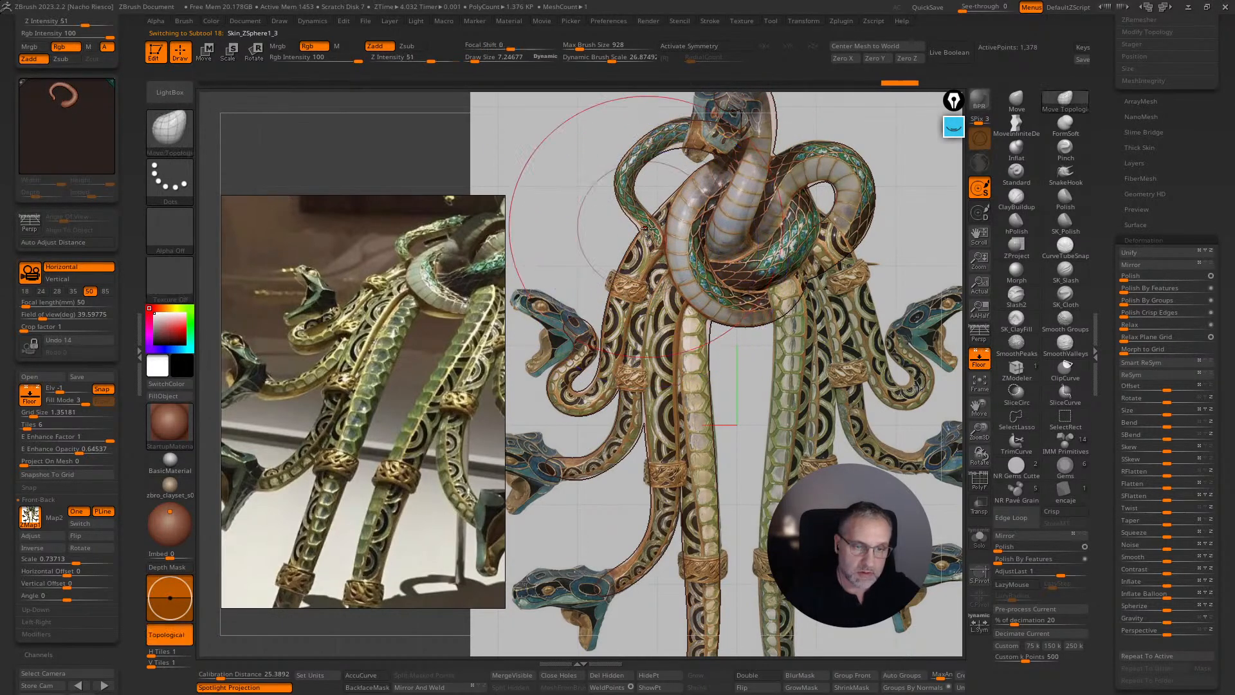
pyautogui.press('[')
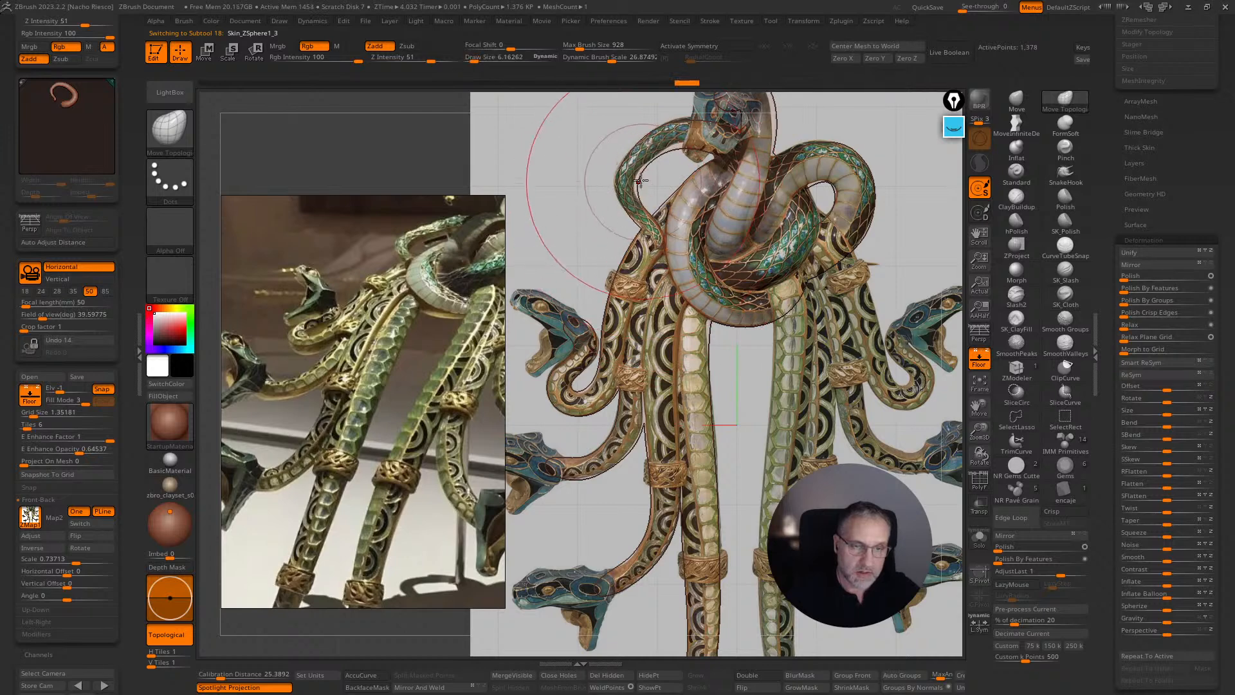
pyautogui.press('[')
pyautogui.press('[')
pyautogui.press('[')
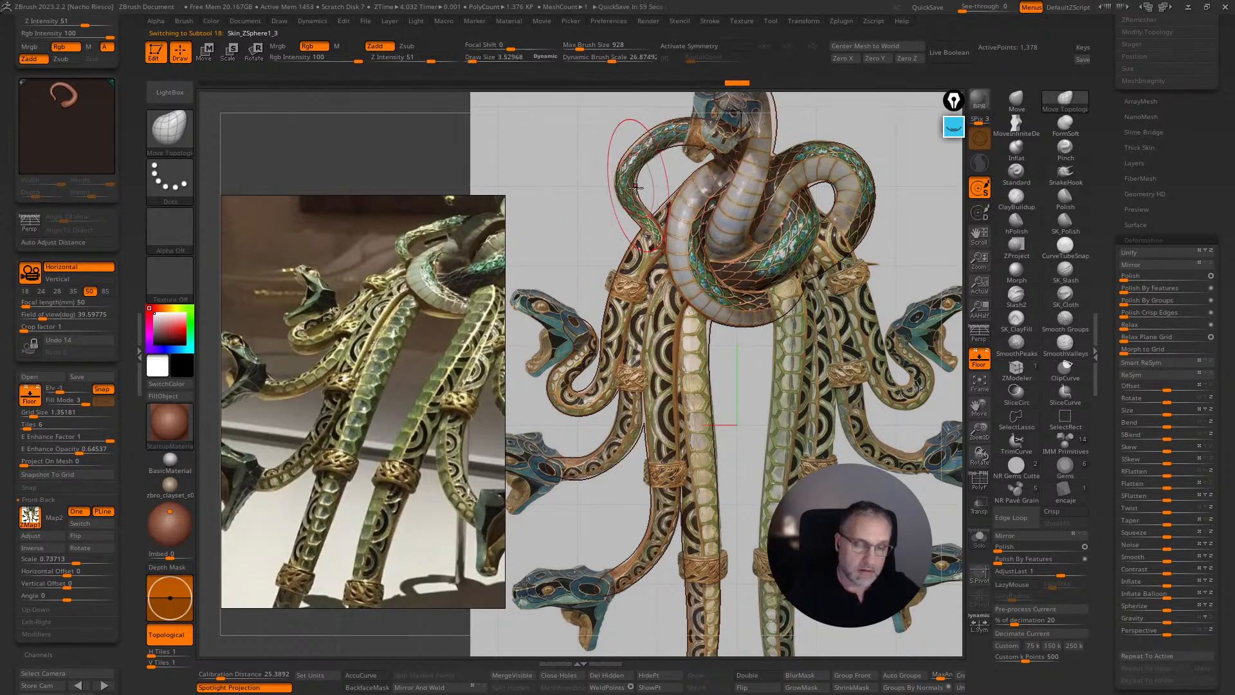
# - Fit the knot's wide loop to the reference and select its central strand, Skin_ZSphere1_6
pyautogui.keyDown('alt'); pyautogui.click(811, 135); pyautogui.keyUp('alt')
pyautogui.keyDown('alt'); pyautogui.click(862, 209); pyautogui.keyUp('alt')
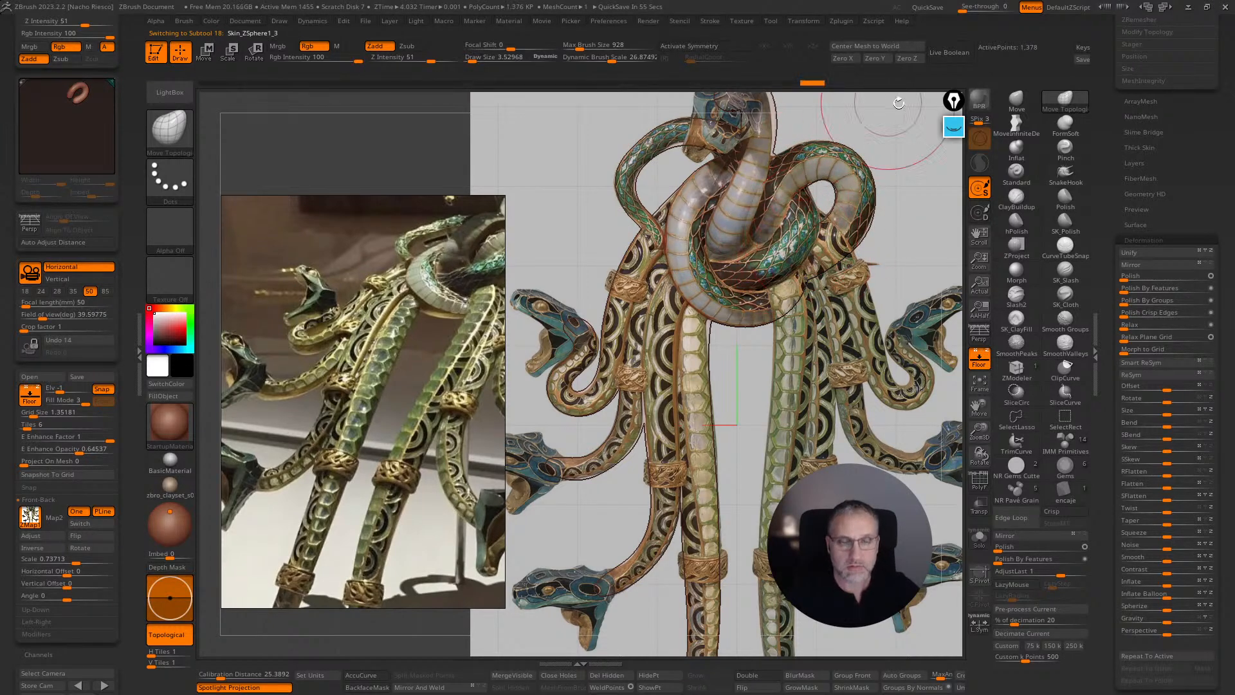
pyautogui.keyDown('alt'); pyautogui.moveTo(896, 130); pyautogui.dragTo(882, 233); pyautogui.keyUp('alt')
pyautogui.keyDown('alt'); pyautogui.click(734, 189); pyautogui.keyUp('alt')
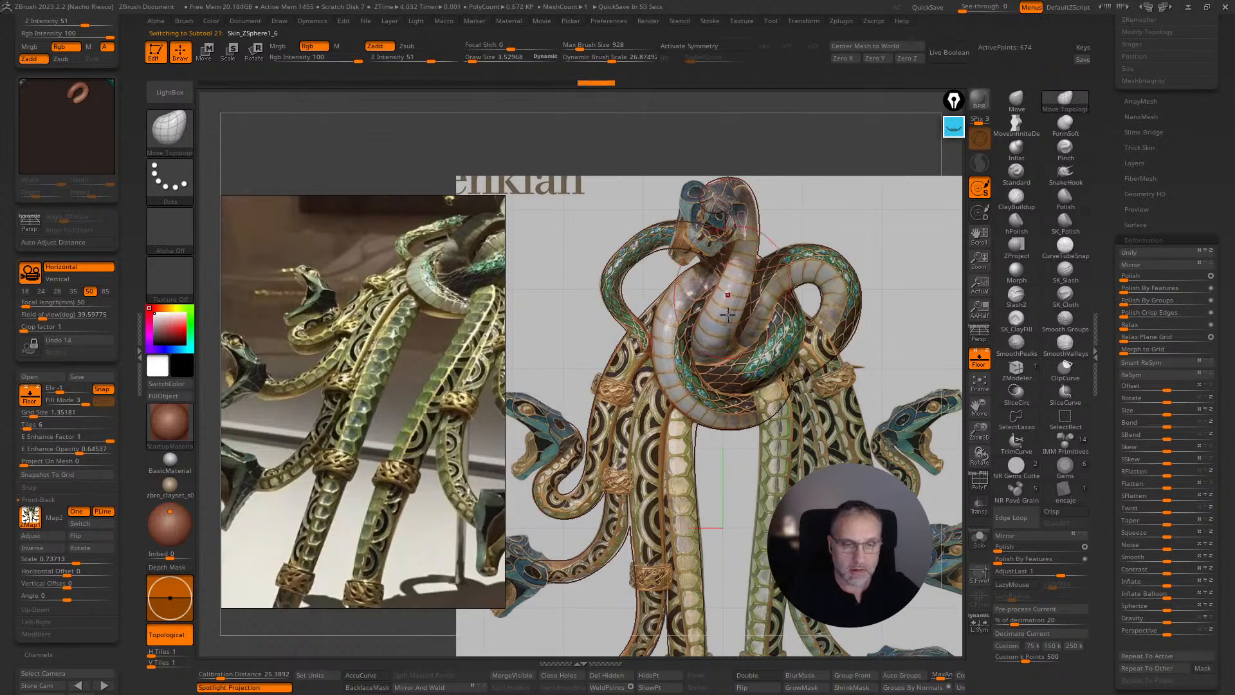
pyautogui.keyDown('alt'); pyautogui.moveTo(907, 398); pyautogui.dragTo(975, 273); pyautogui.keyUp('alt')
# - Hide the floor reference and adjust the depth spacing of the hanging snakes below the knot with a resized brush
pyautogui.click(978, 357)
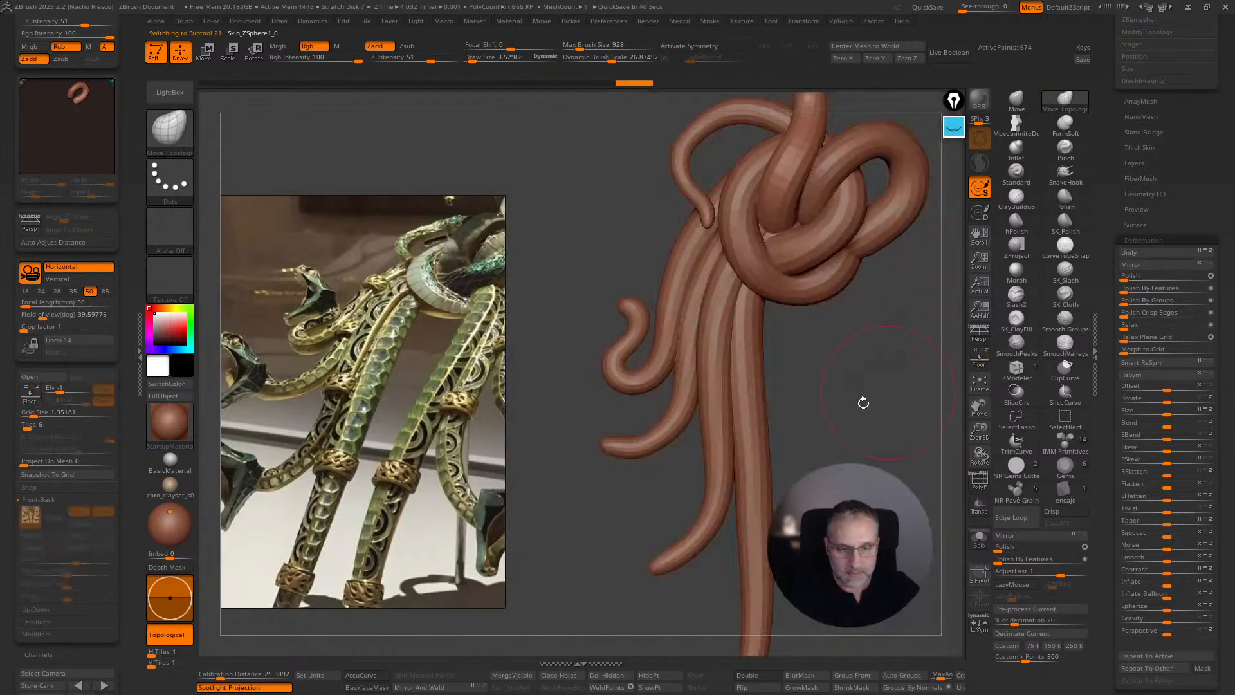
pyautogui.keyDown('alt'); pyautogui.click(719, 424); pyautogui.keyUp('alt')
pyautogui.moveTo(870, 356); pyautogui.dragTo(894, 384)
pyautogui.keyDown('alt'); pyautogui.click(712, 393); pyautogui.keyUp('alt')
pyautogui.moveTo(832, 348); pyautogui.dragTo(807, 370)
pyautogui.press('s')
pyautogui.moveTo(703, 329); pyautogui.dragTo(717, 362)
pyautogui.press('s')
# - Shift the Skin_ZSphere4 snake and its neighbour in depth relative to the other hanging snakes, resizing the brush
pyautogui.keyDown('alt'); pyautogui.click(696, 319); pyautogui.keyUp('alt')
pyautogui.moveTo(697, 302); pyautogui.dragTo(695, 257)
pyautogui.press('s')
pyautogui.keyDown('alt'); pyautogui.click(710, 377); pyautogui.keyUp('alt')
pyautogui.moveTo(833, 383); pyautogui.dragTo(752, 334)
pyautogui.press('s')
pyautogui.moveTo(702, 395); pyautogui.dragTo(711, 391)
pyautogui.moveTo(812, 341)
pyautogui.mouseDown()
pyautogui.moveTo(894, 392)
pyautogui.moveTo(772, 361)
pyautogui.mouseUp()
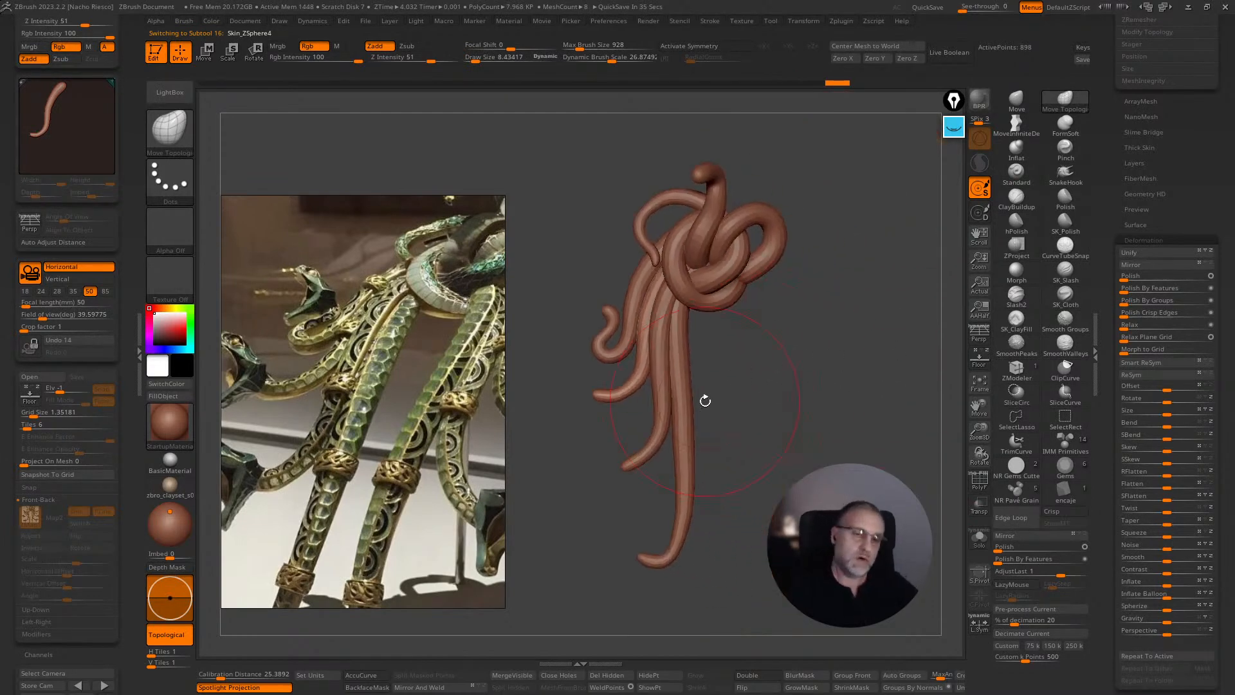
pyautogui.moveTo(840, 393); pyautogui.dragTo(849, 385)
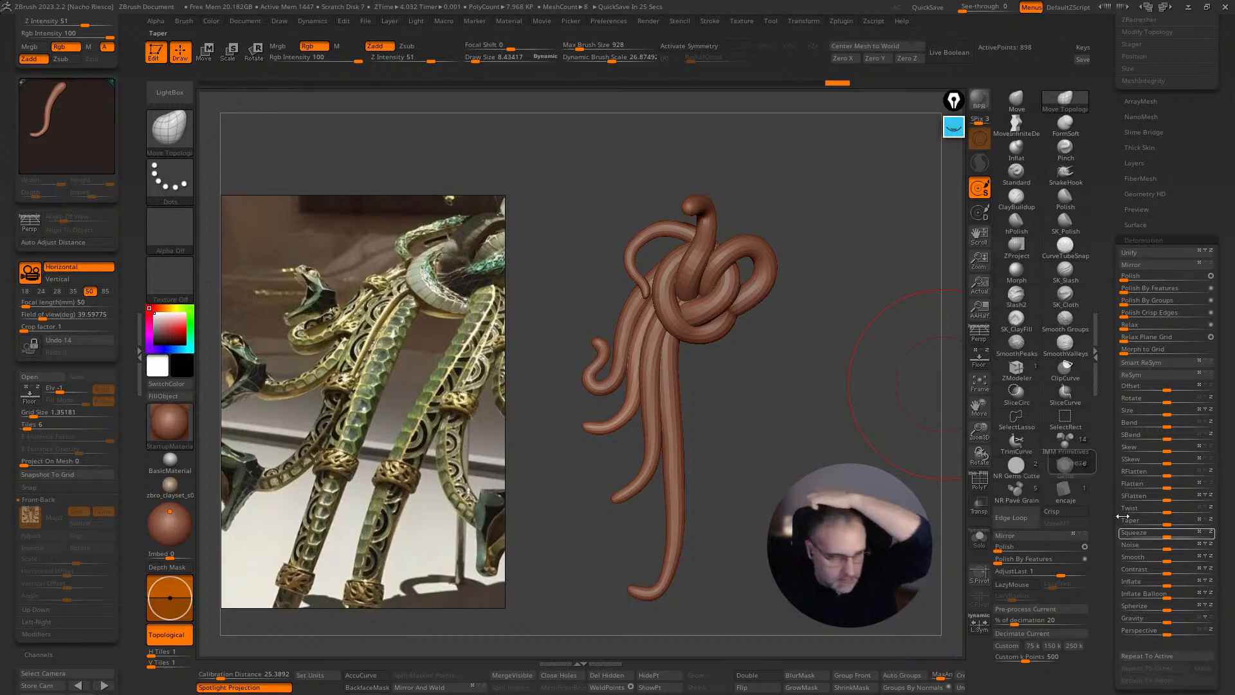
# - Select the Skin_ZSphere2 snake and retouch its tail against the floor reference with the brush reduced to 1.82601
pyautogui.press('shift')
pyautogui.keyDown('alt'); pyautogui.moveTo(798, 515); pyautogui.dragTo(821, 463); pyautogui.keyUp('alt')
pyautogui.press('s')
pyautogui.moveTo(754, 541); pyautogui.dragTo(748, 541)
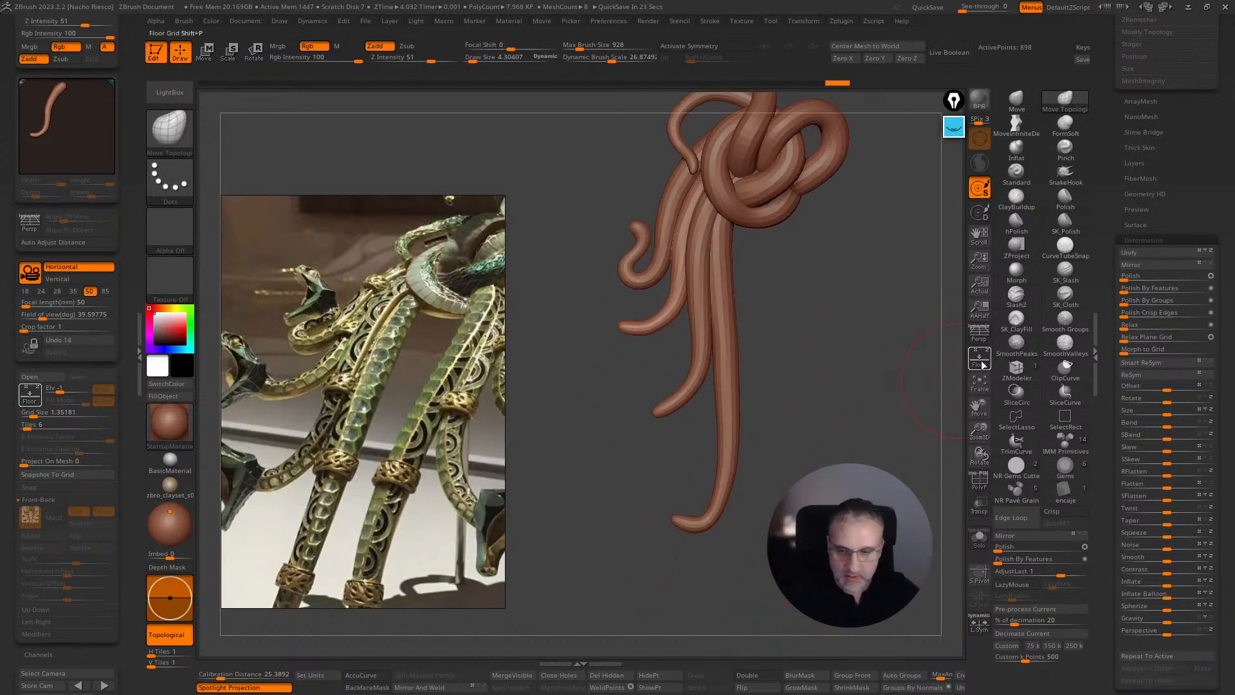
pyautogui.hotkey('shift', 'p')
pyautogui.moveTo(716, 571)
pyautogui.keyDown('alt'); pyautogui.mouseDown()
pyautogui.moveTo(722, 489)
pyautogui.moveTo(695, 456)
pyautogui.moveTo(808, 458)
pyautogui.moveTo(798, 559)
pyautogui.mouseUp(); pyautogui.keyUp('alt')
pyautogui.press('s')
pyautogui.hotkey('shift', 'p')
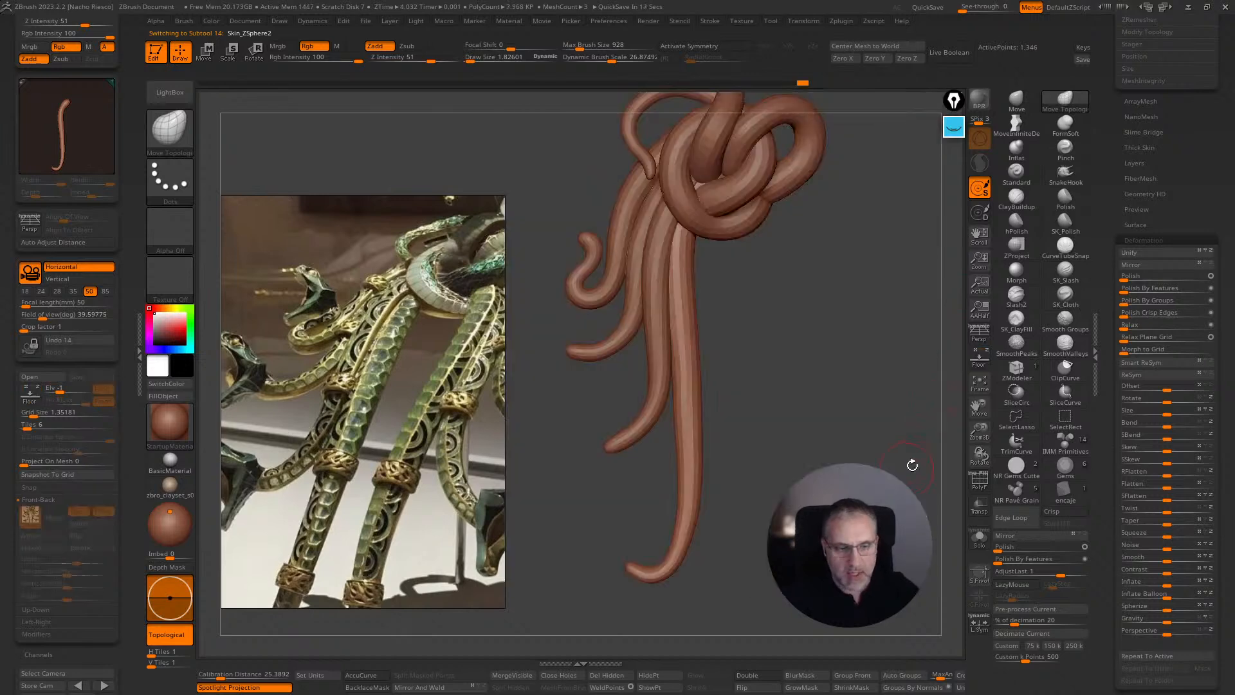
# - Isolate the Skin_ZSphere2 snake and delete its lower subdivision levels while keeping its highest level of detail
pyautogui.click(979, 539)
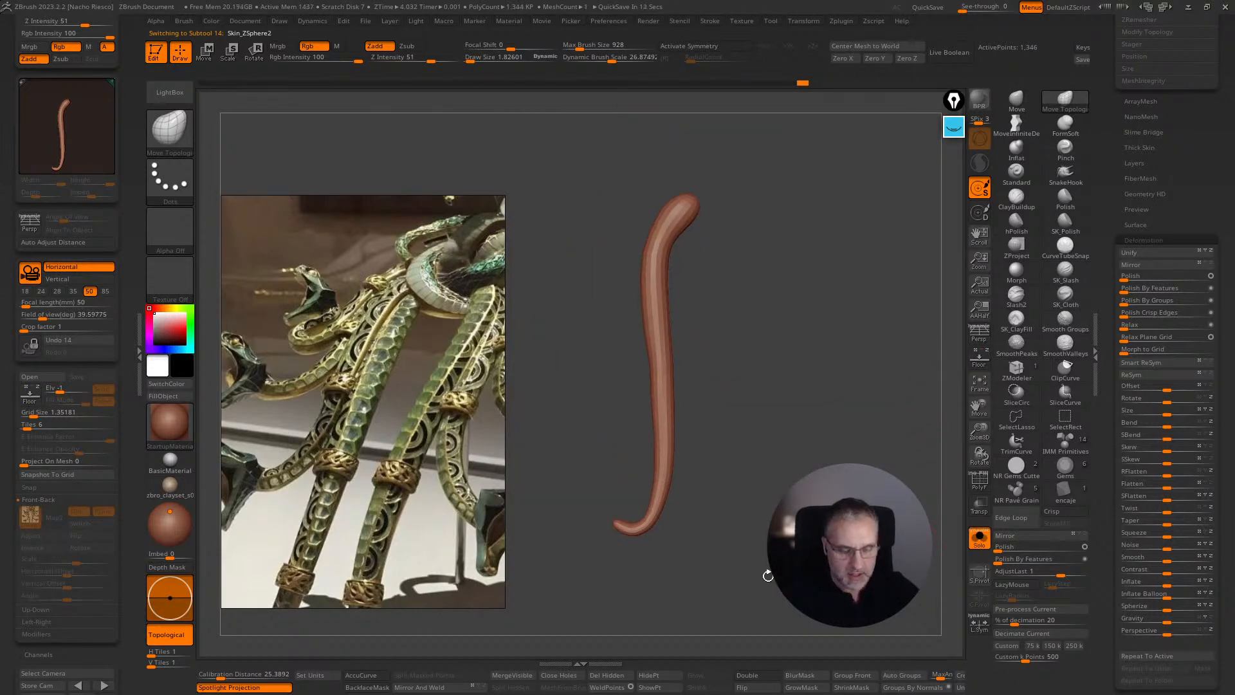
pyautogui.click(440, 686)
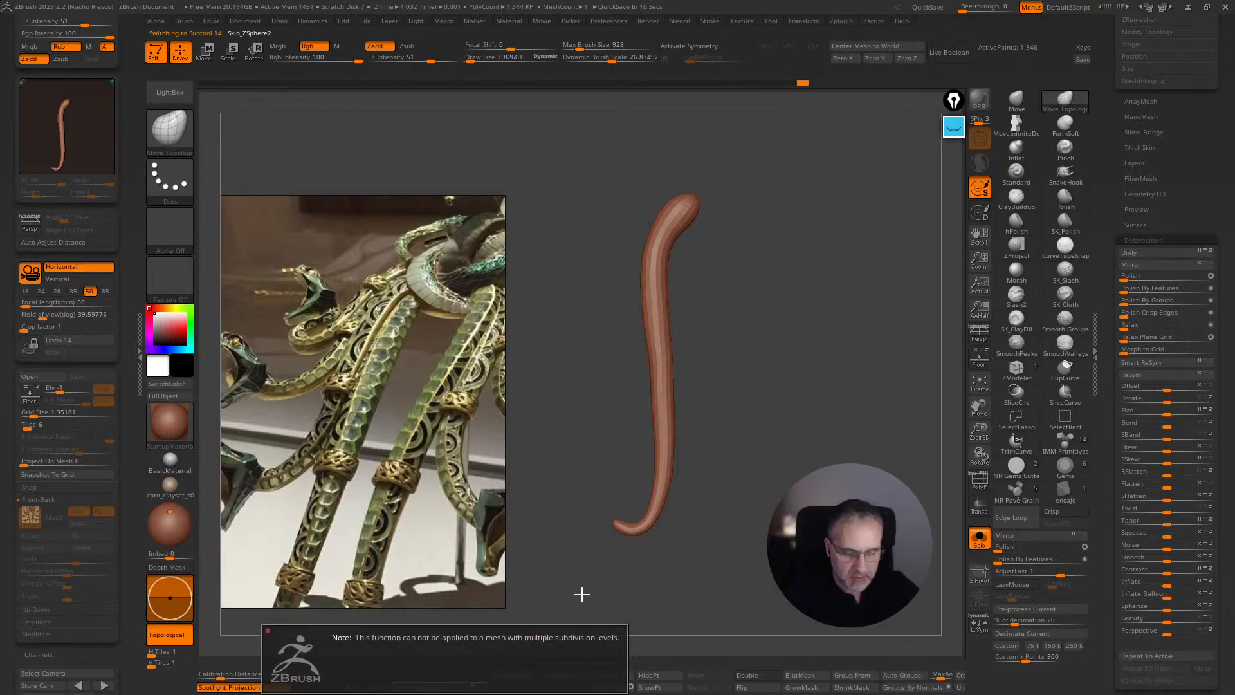
pyautogui.click(138, 356)
pyautogui.scroll(8, 1108, 232)
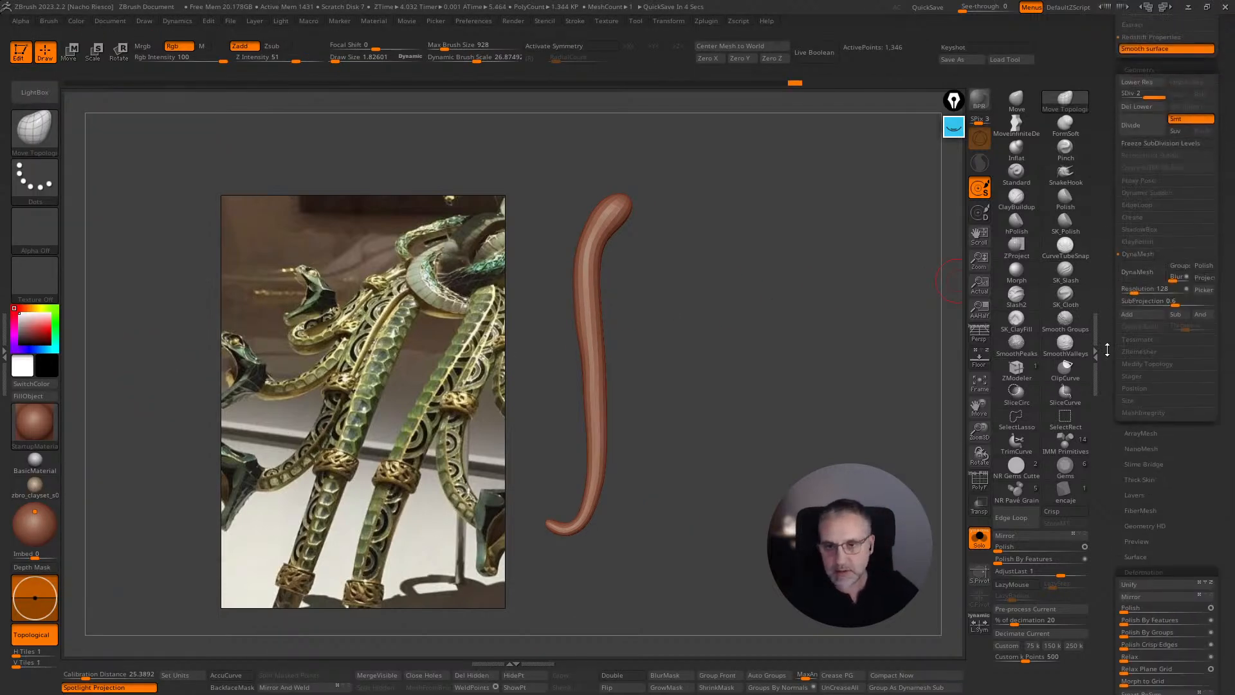
pyautogui.click(1144, 176)
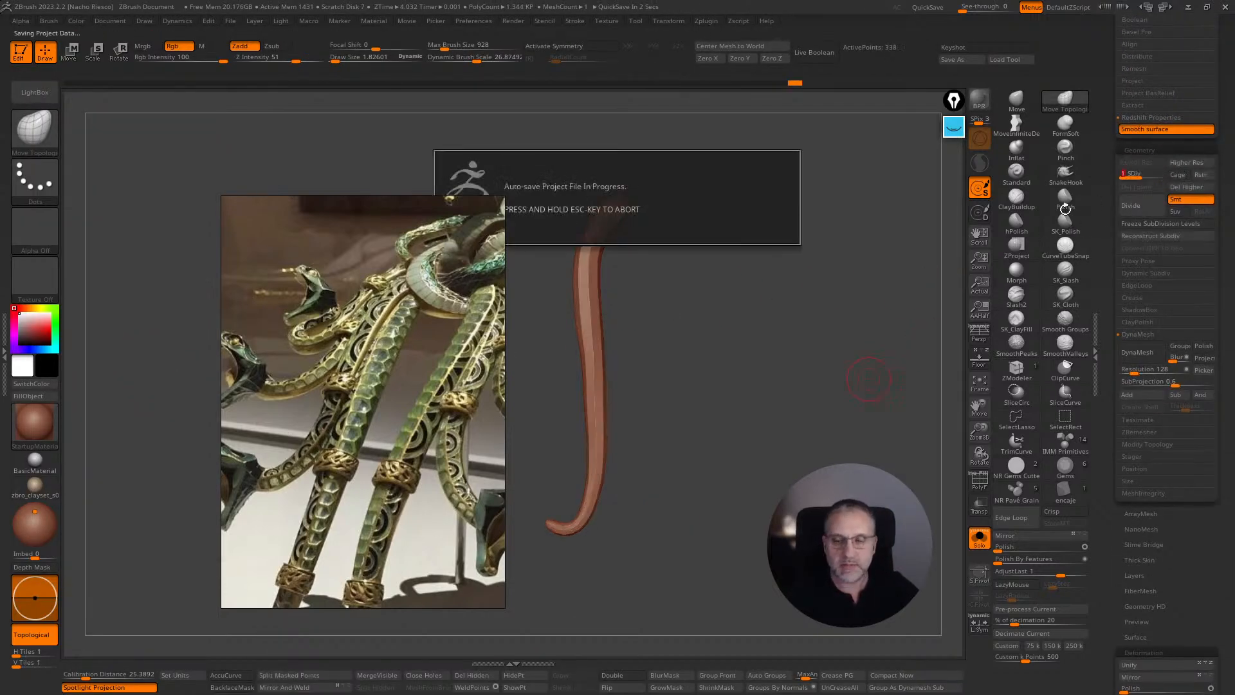
pyautogui.click(1157, 175)
pyautogui.moveTo(838, 350)
pyautogui.keyDown('ctrl'); pyautogui.mouseDown(button='right')
pyautogui.moveTo(848, 385)
pyautogui.moveTo(886, 405)
pyautogui.mouseUp(button='right'); pyautogui.keyUp('ctrl')
pyautogui.click(1141, 188)
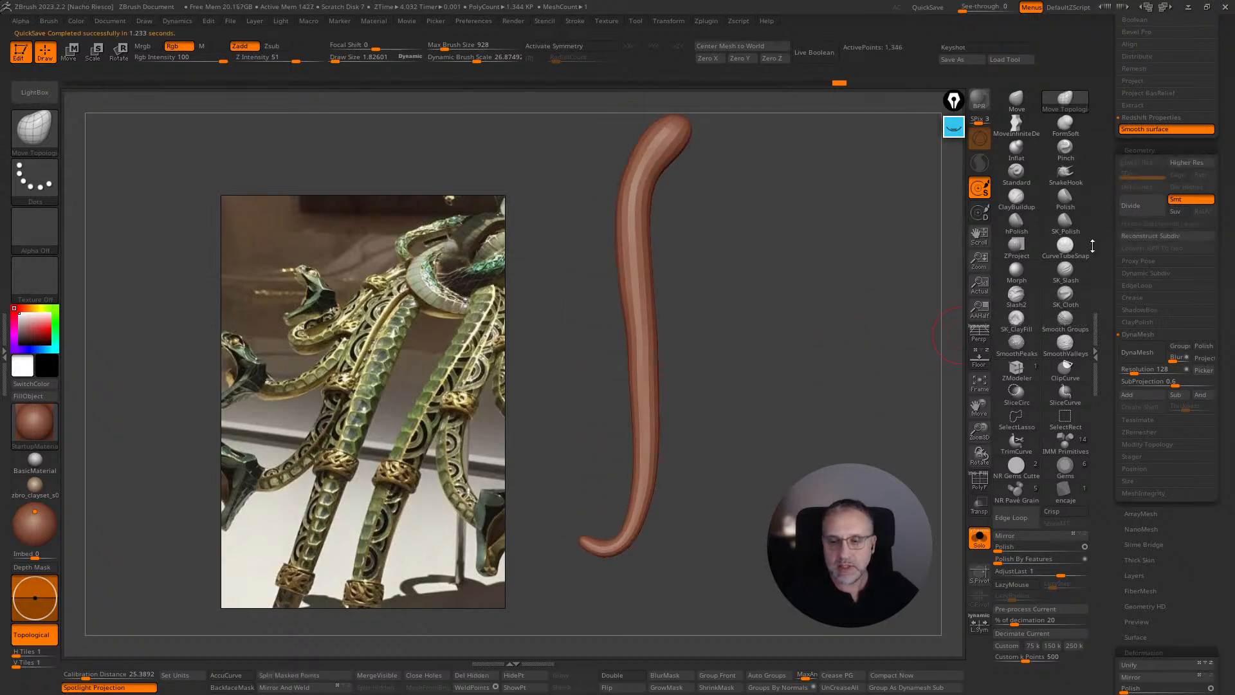
# - Try Mirror And Weld on the isolated snake, show all the snakes again and undo the mirroring
pyautogui.click(325, 689)
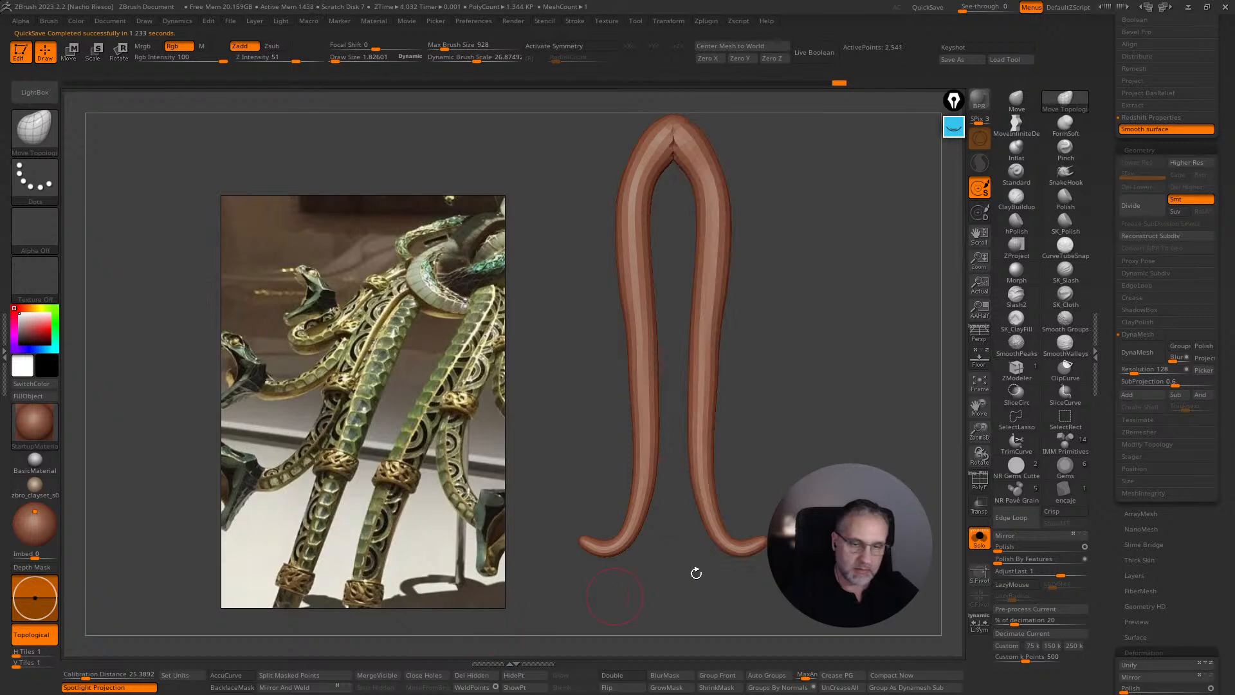
pyautogui.click(979, 538)
pyautogui.hotkey('ctrl', 'z')
pyautogui.keyDown('ctrl'); pyautogui.moveTo(933, 528); pyautogui.dragTo(891, 511, button='right'); pyautogui.keyUp('ctrl')
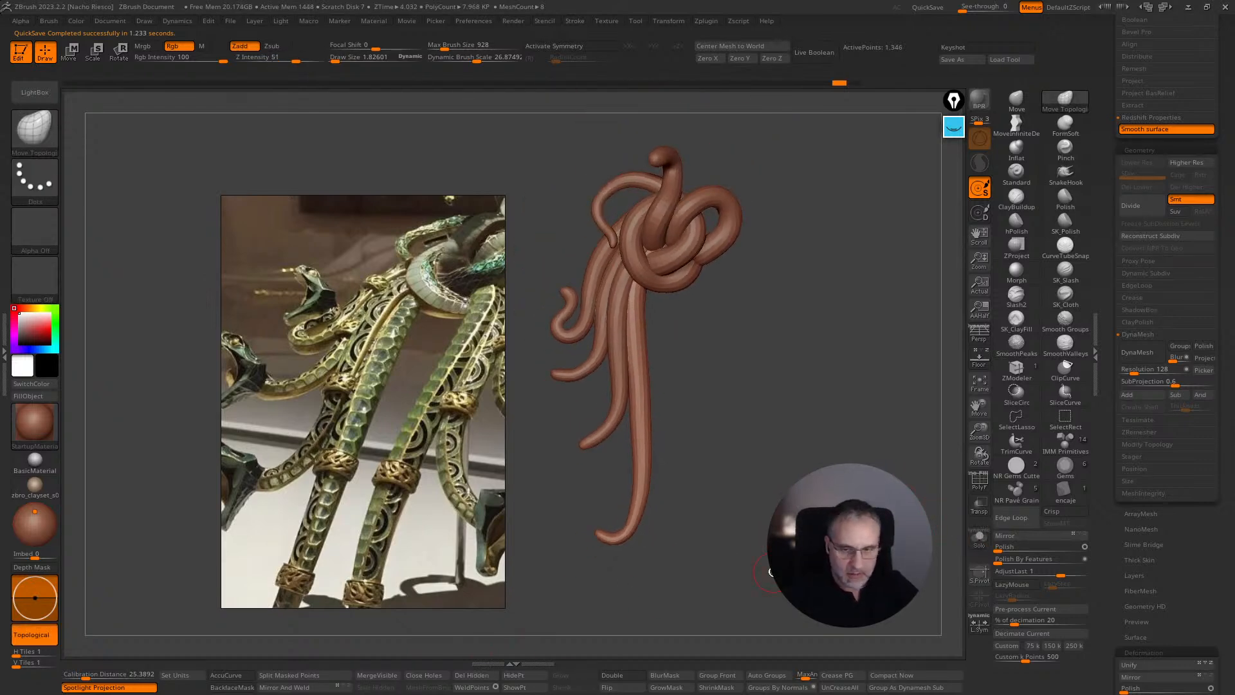
# - Try Mirror And Weld with all snakes shown, compare the mirrored snake with the floor reference and undo it
pyautogui.click(314, 686)
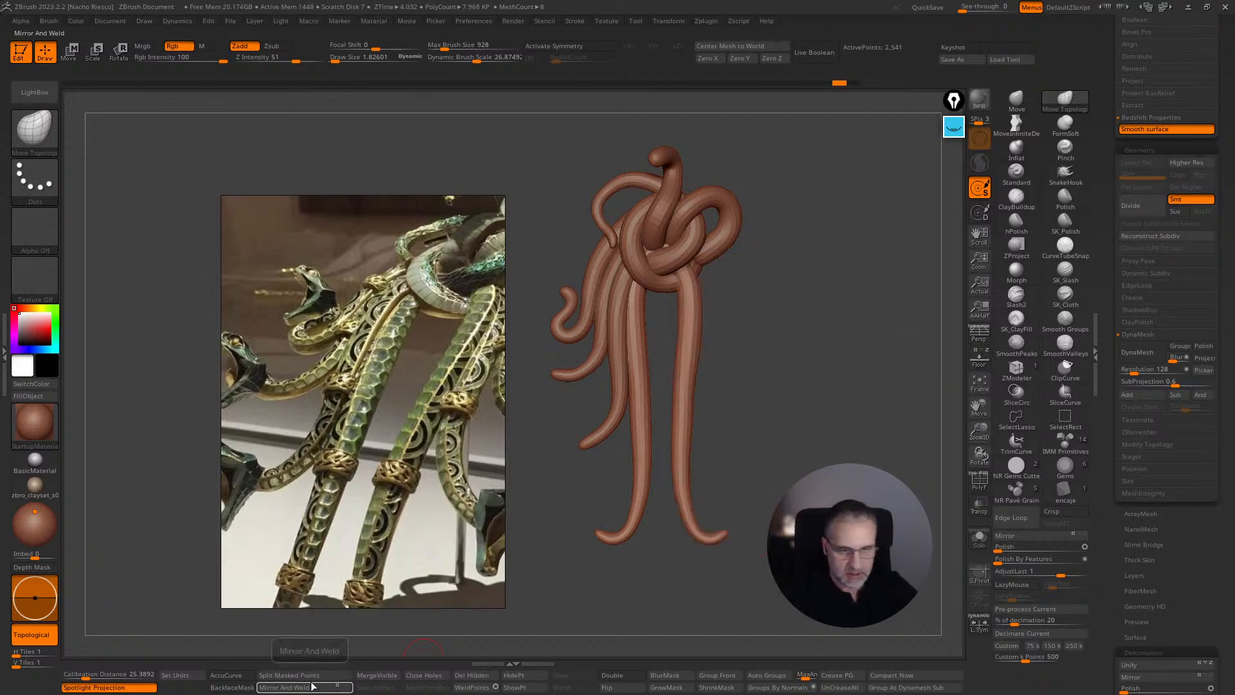
pyautogui.click(979, 358)
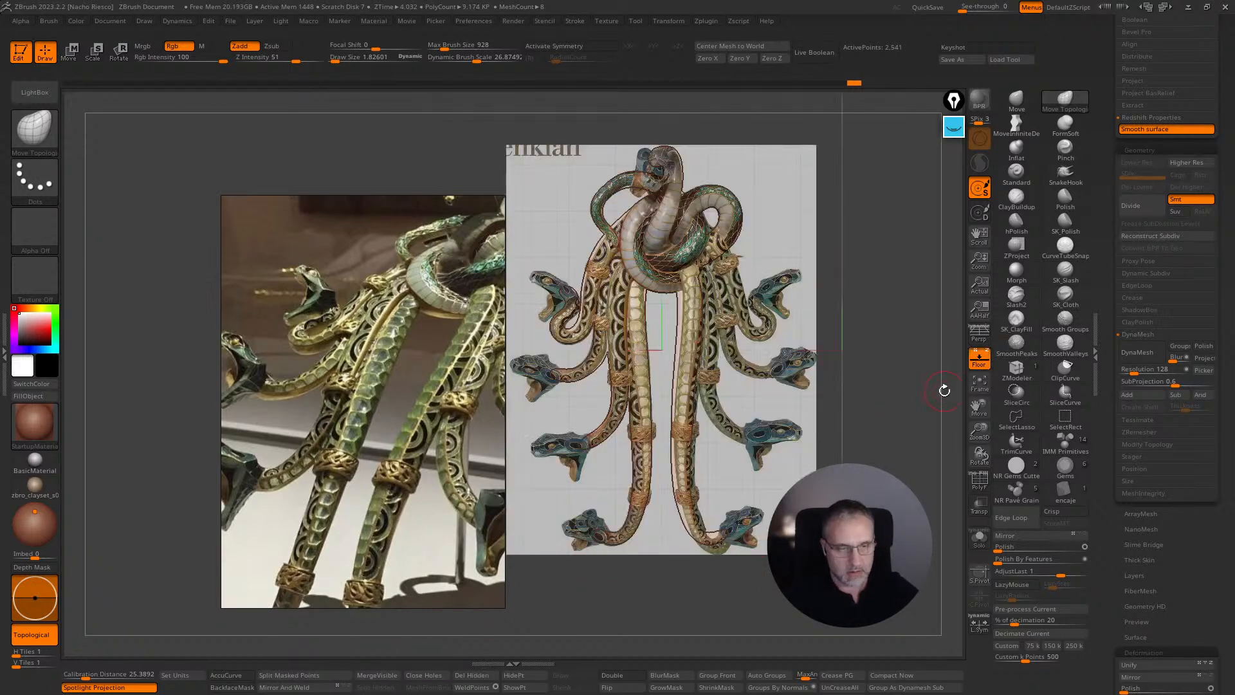
pyautogui.click(979, 360)
pyautogui.hotkey('ctrl', 'z')
# - Isolate the Skin_ZSphere2 snake again, test Mirror And Weld on it alone and undo the result
pyautogui.click(982, 541)
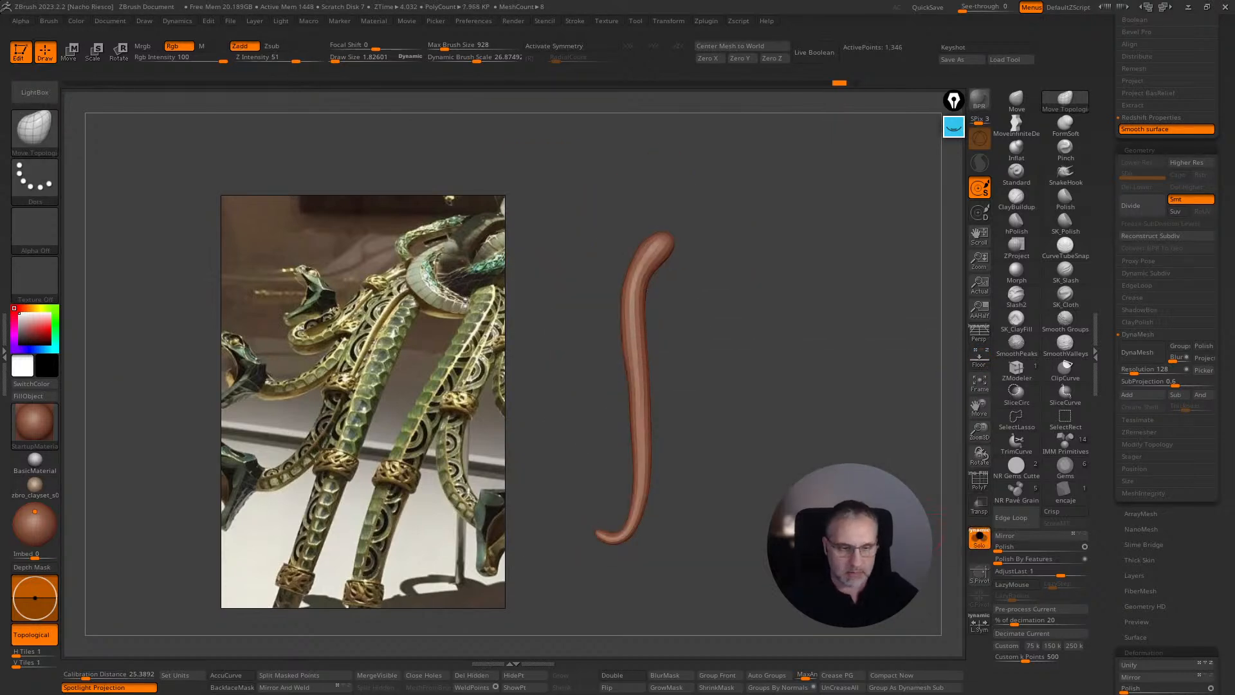
pyautogui.click(308, 689)
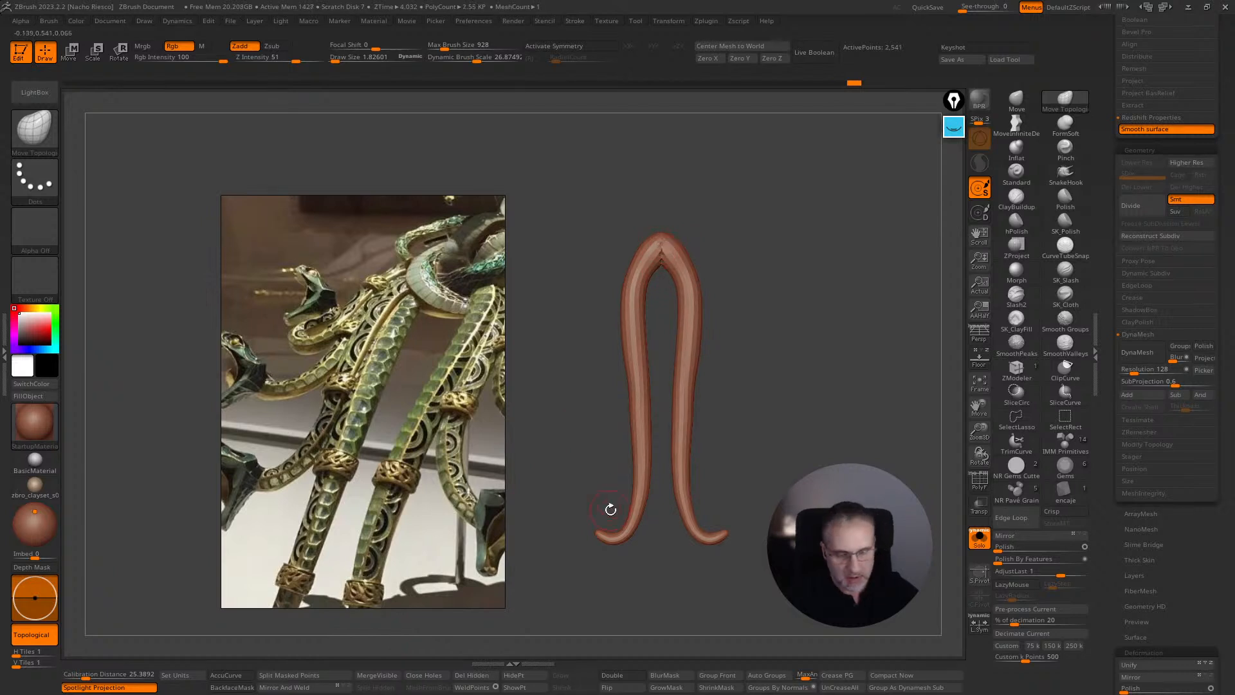
pyautogui.hotkey('ctrl', 'z')
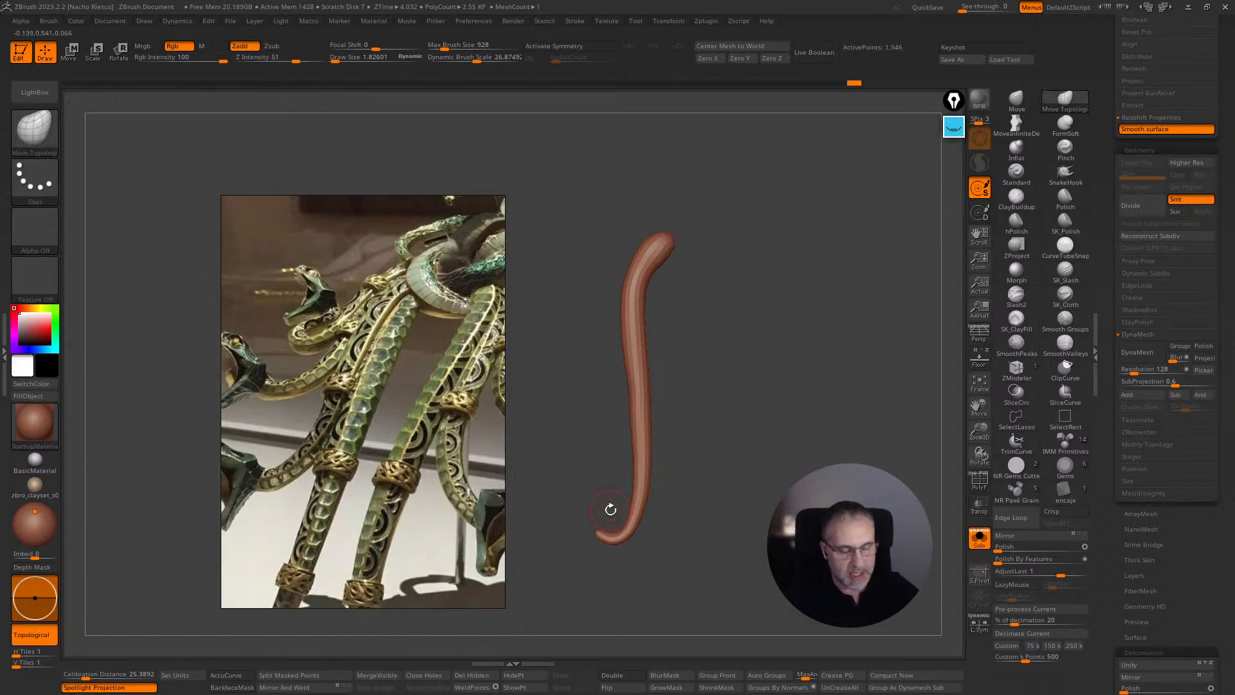
# - Nudge the middle of the isolated Skin_ZSphere2 snake's body slightly with the Move Topological brush
pyautogui.press('s')
pyautogui.moveTo(710, 382)
pyautogui.keyDown('alt'); pyautogui.mouseDown()
pyautogui.moveTo(701, 405)
pyautogui.moveTo(679, 404)
pyautogui.mouseUp(); pyautogui.keyUp('alt')
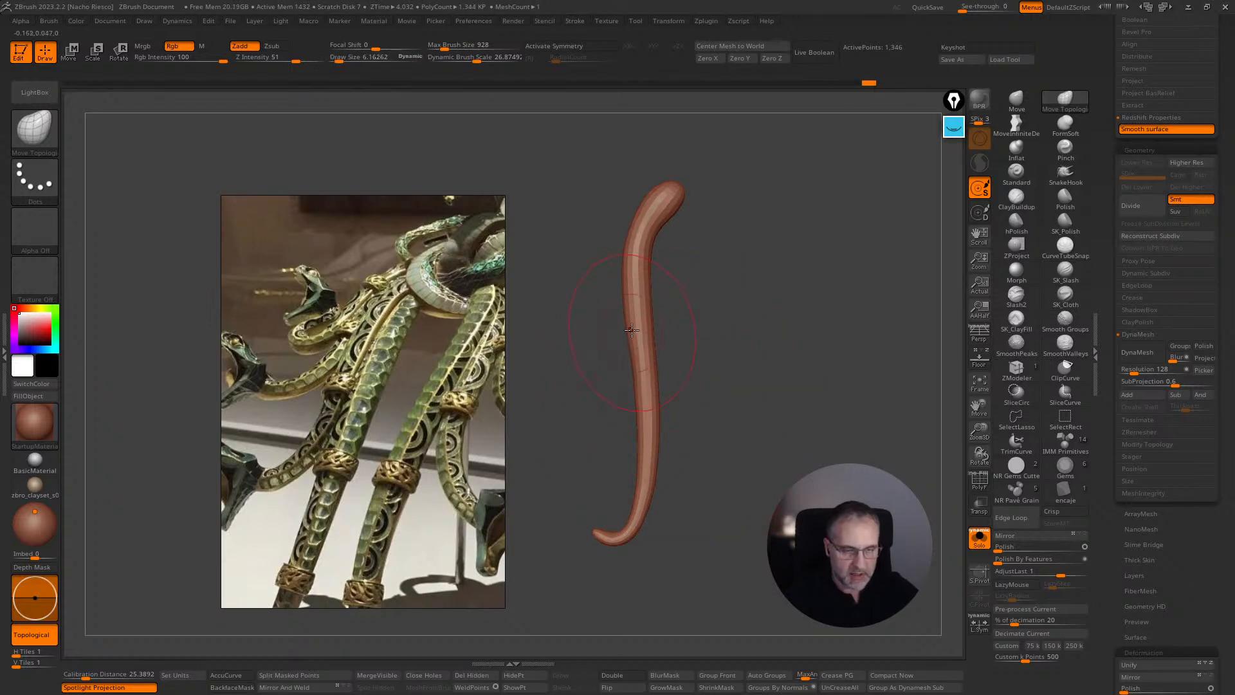
pyautogui.press('s')
pyautogui.moveTo(635, 321); pyautogui.dragTo(632, 322)
pyautogui.keyDown('alt'); pyautogui.moveTo(729, 397); pyautogui.dragTo(795, 328); pyautogui.keyUp('alt')
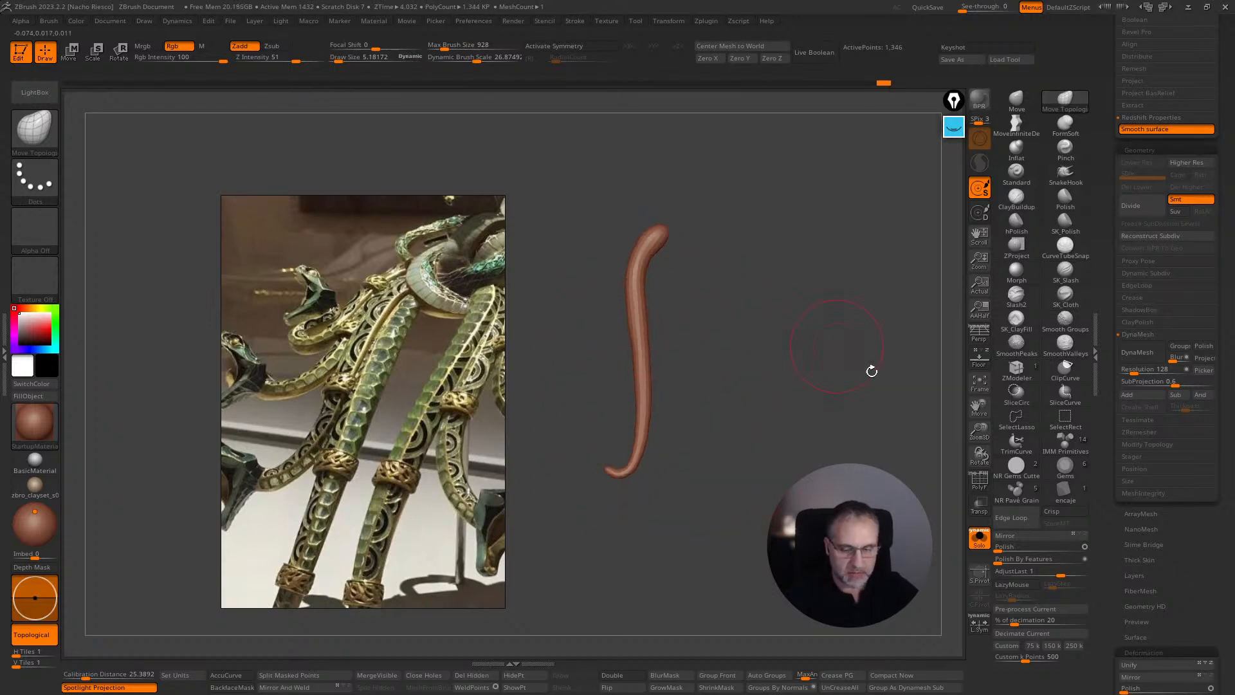
# - Show all the snakes again, duplicate the Skin_ZSphere2 snake and mirror the duplicate to the other side
pyautogui.click(983, 540)
pyautogui.moveTo(1108, 244); pyautogui.dragTo(1109, 377)
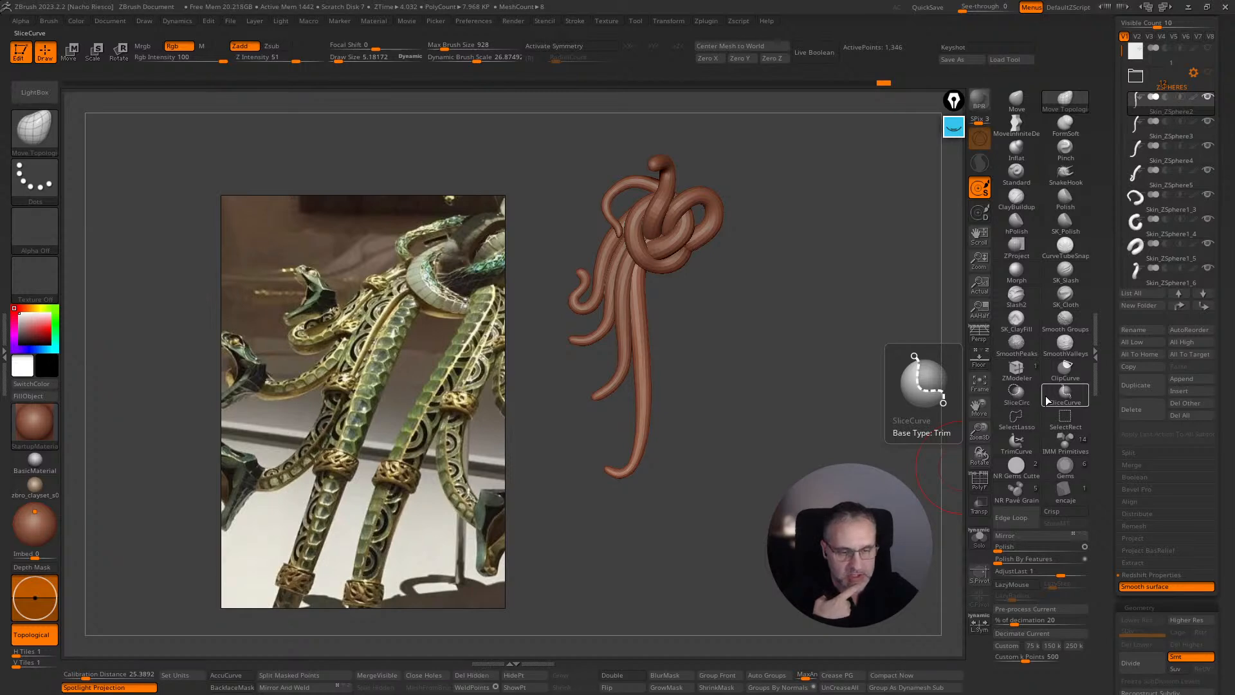
pyautogui.click(1138, 388)
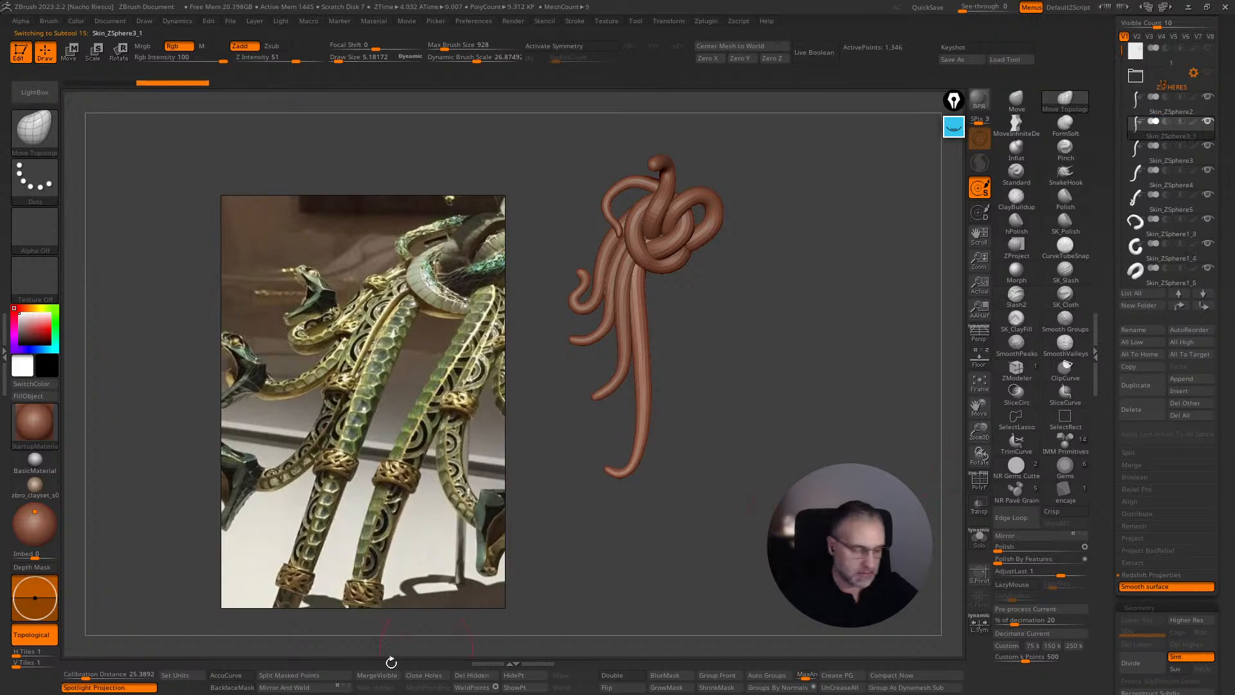
pyautogui.click(321, 688)
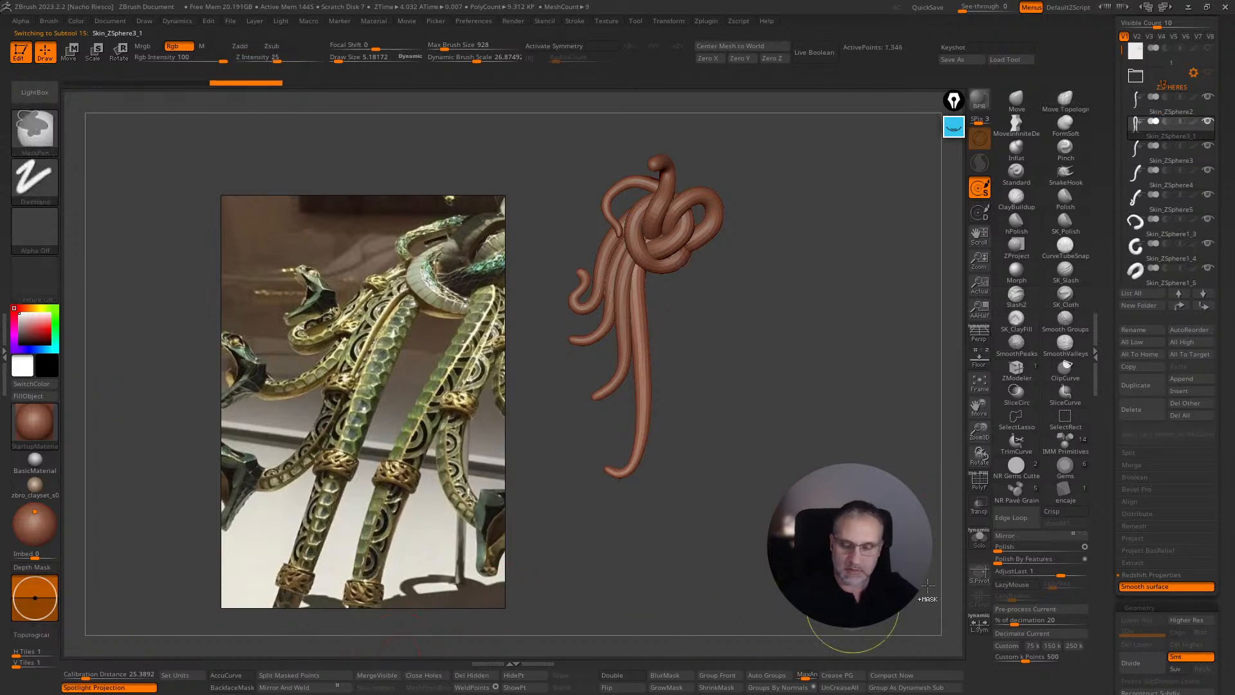
pyautogui.click(979, 539)
pyautogui.click(980, 539)
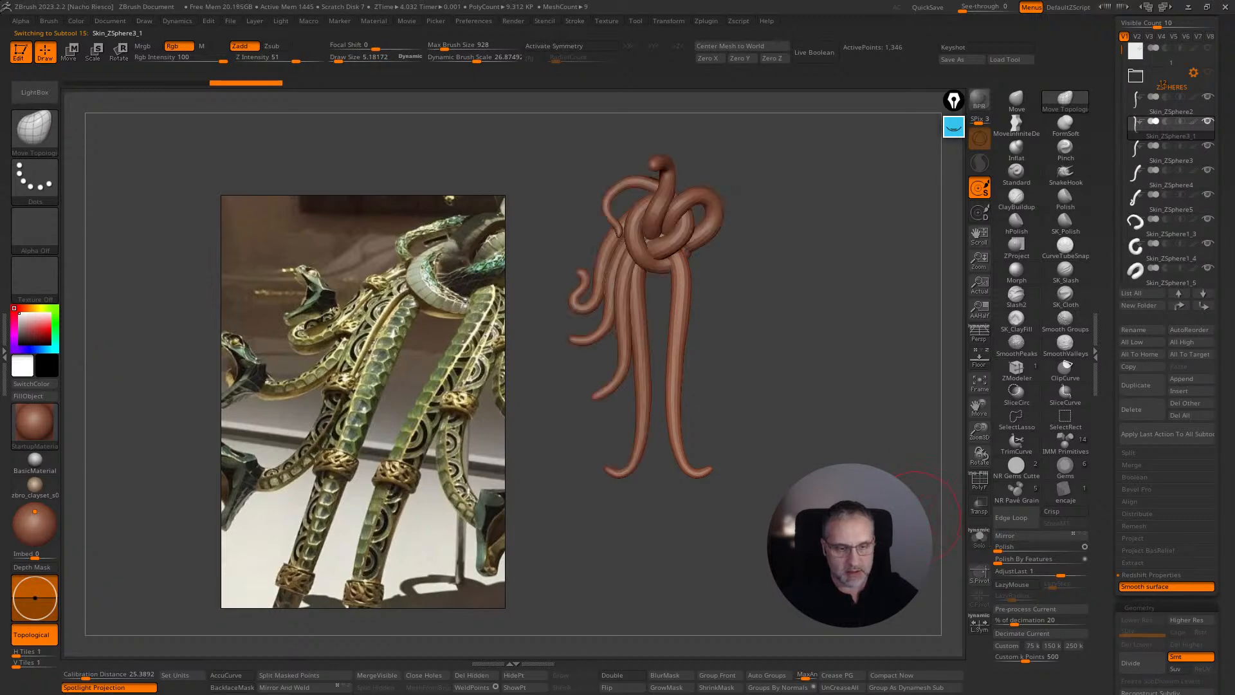
# - Turn on the floor reference and shift the mirrored snake copy slightly sideways to line it up with the drawing
pyautogui.keyDown('ctrl'); pyautogui.moveTo(918, 509); pyautogui.dragTo(943, 461, button='right'); pyautogui.keyUp('ctrl')
pyautogui.click(986, 361)
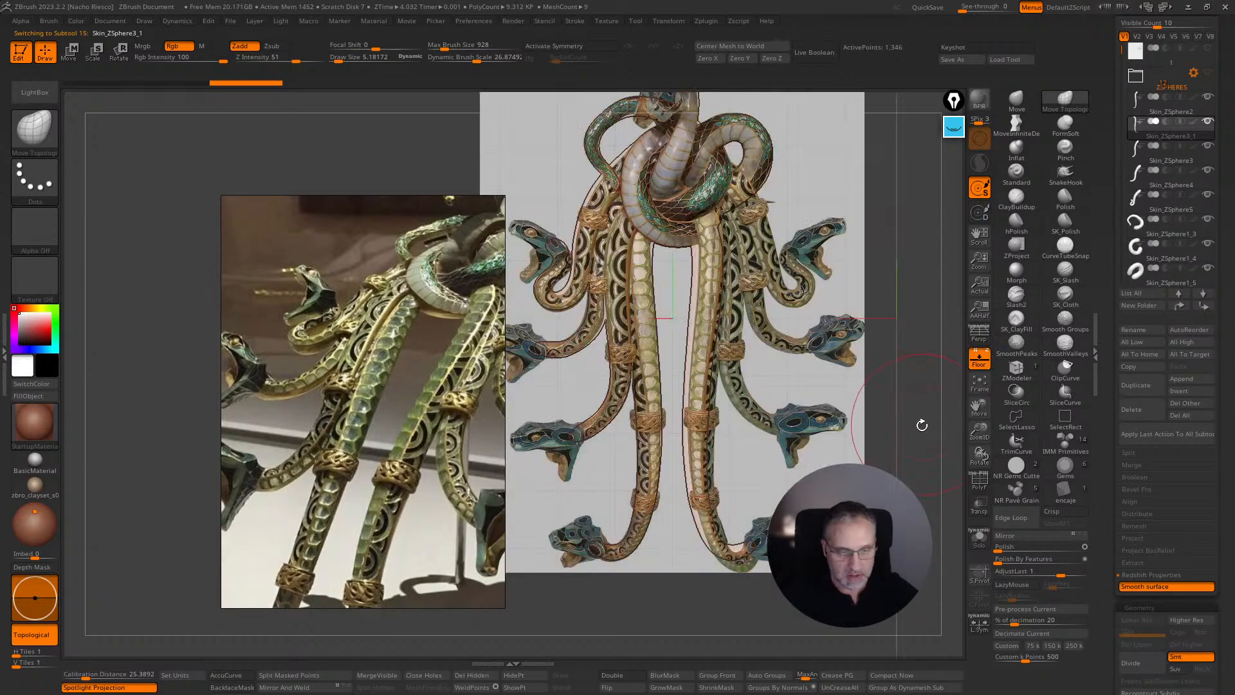
pyautogui.press('w')
pyautogui.moveTo(727, 366); pyautogui.dragTo(731, 365)
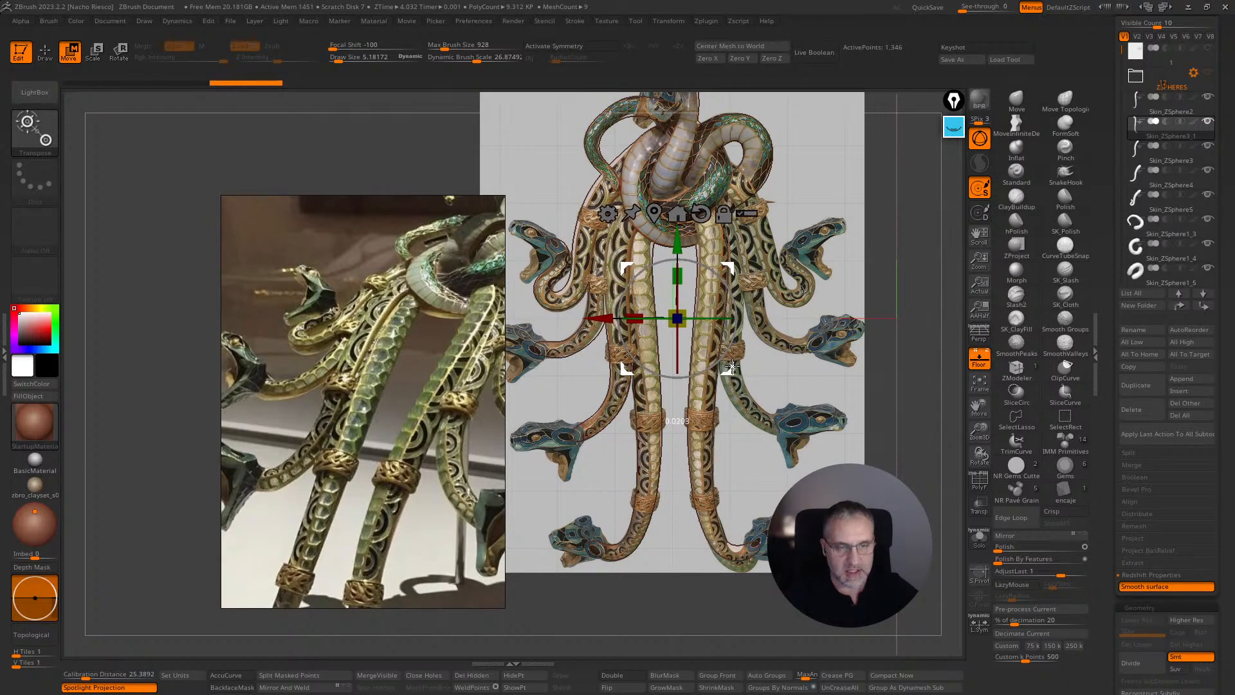
pyautogui.press('q')
# - Pull the lower bend of the mirrored snake slightly upward with the Move Topological brush to match the floor reference
pyautogui.moveTo(873, 261)
pyautogui.keyDown('ctrl'); pyautogui.mouseDown(button='right')
pyautogui.moveTo(874, 348)
pyautogui.moveTo(877, 313)
pyautogui.mouseUp(button='right'); pyautogui.keyUp('ctrl')
pyautogui.press(']')
pyautogui.press('[')
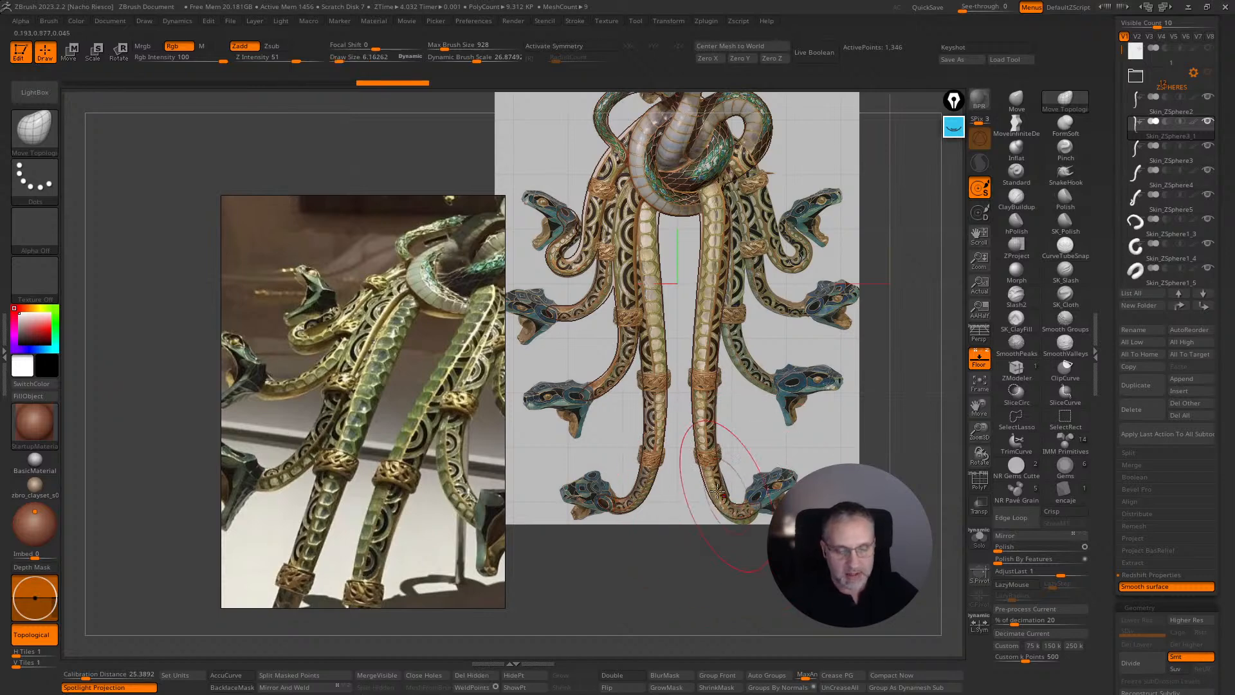
pyautogui.press('[')
pyautogui.moveTo(746, 513); pyautogui.dragTo(744, 497)
pyautogui.keyDown('alt'); pyautogui.moveTo(811, 442); pyautogui.dragTo(817, 476, button='right'); pyautogui.keyUp('alt')
pyautogui.press('s')
pyautogui.click(786, 436)
pyautogui.keyDown('ctrl'); pyautogui.moveTo(798, 386); pyautogui.dragTo(805, 327, button='right'); pyautogui.keyUp('ctrl')
pyautogui.keyDown('alt'); pyautogui.moveTo(805, 326); pyautogui.dragTo(824, 379, button='right'); pyautogui.keyUp('alt')
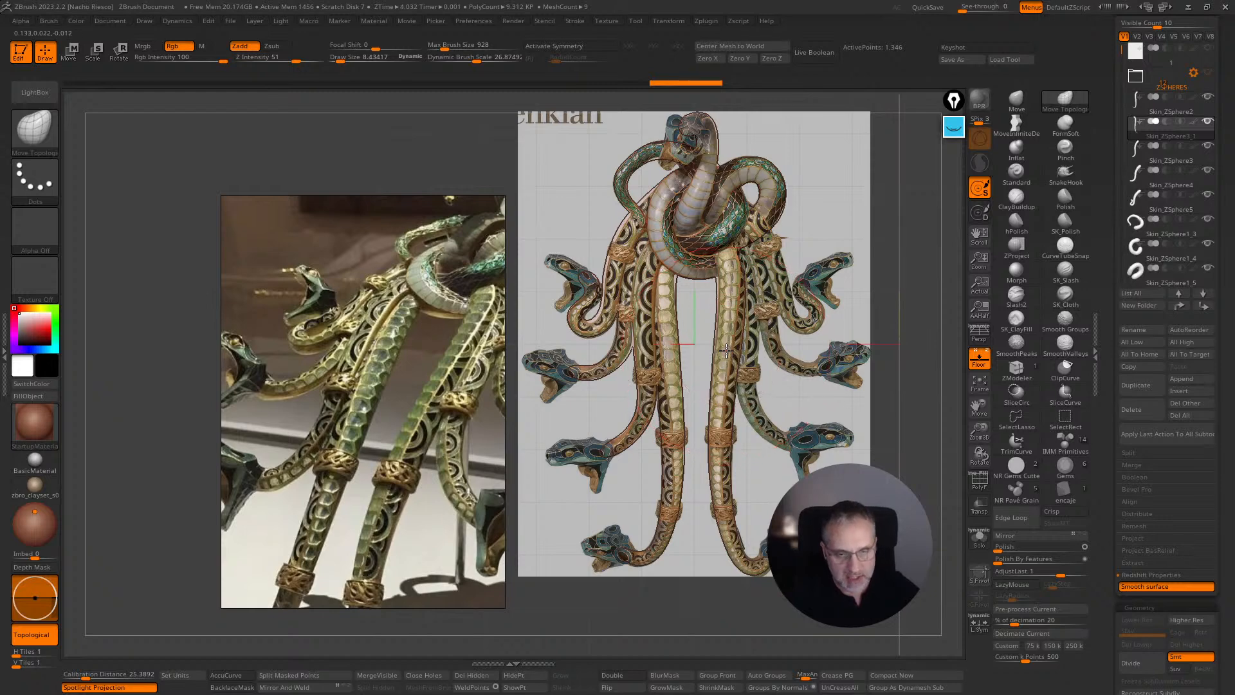
# - Hide the floor reference and nudge the upper section of the mirrored snake with the Move Topological brush
pyautogui.click(979, 384)
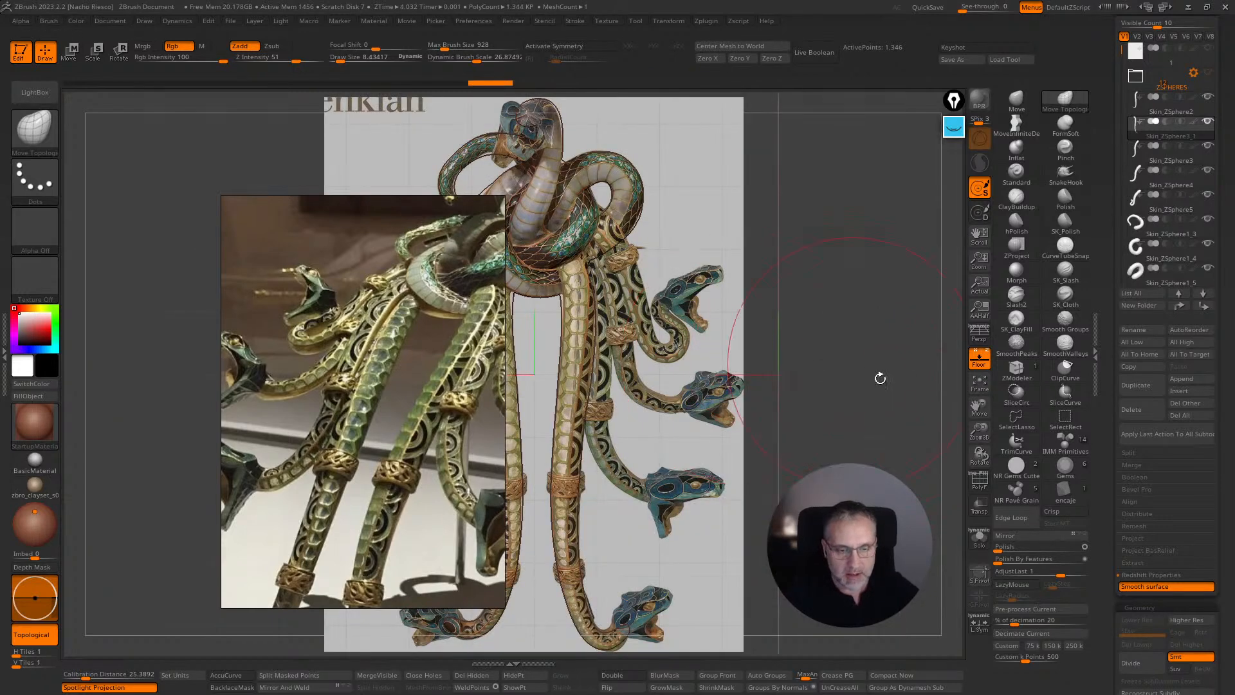
pyautogui.keyDown('alt'); pyautogui.moveTo(857, 361); pyautogui.dragTo(922, 386); pyautogui.keyUp('alt')
pyautogui.click(979, 358)
pyautogui.moveTo(841, 394)
pyautogui.keyDown('alt'); pyautogui.mouseDown()
pyautogui.moveTo(888, 411)
pyautogui.moveTo(827, 430)
pyautogui.mouseUp(); pyautogui.keyUp('alt')
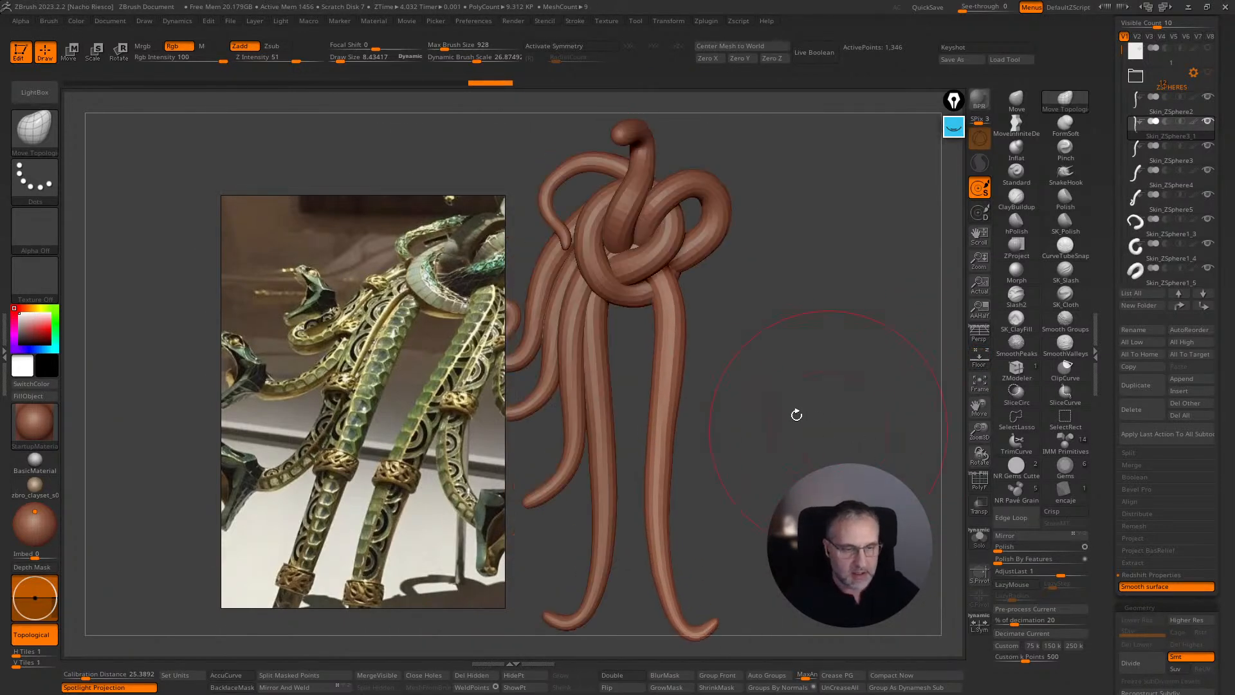
pyautogui.press('s')
pyautogui.moveTo(698, 339); pyautogui.dragTo(664, 308)
pyautogui.press('s')
pyautogui.moveTo(797, 321); pyautogui.dragTo(669, 305)
pyautogui.moveTo(677, 360); pyautogui.dragTo(673, 364)
# - Refine the curve along the middle of the mirrored snake using a larger Move Topological brush
pyautogui.keyDown('shift'); pyautogui.moveTo(759, 361); pyautogui.dragTo(692, 395); pyautogui.keyUp('shift')
pyautogui.press('s')
pyautogui.moveTo(691, 479); pyautogui.dragTo(689, 483)
pyautogui.keyDown('shift'); pyautogui.moveTo(759, 399); pyautogui.dragTo(839, 380); pyautogui.keyUp('shift')
pyautogui.click(1040, 546)
pyautogui.click(1040, 546)
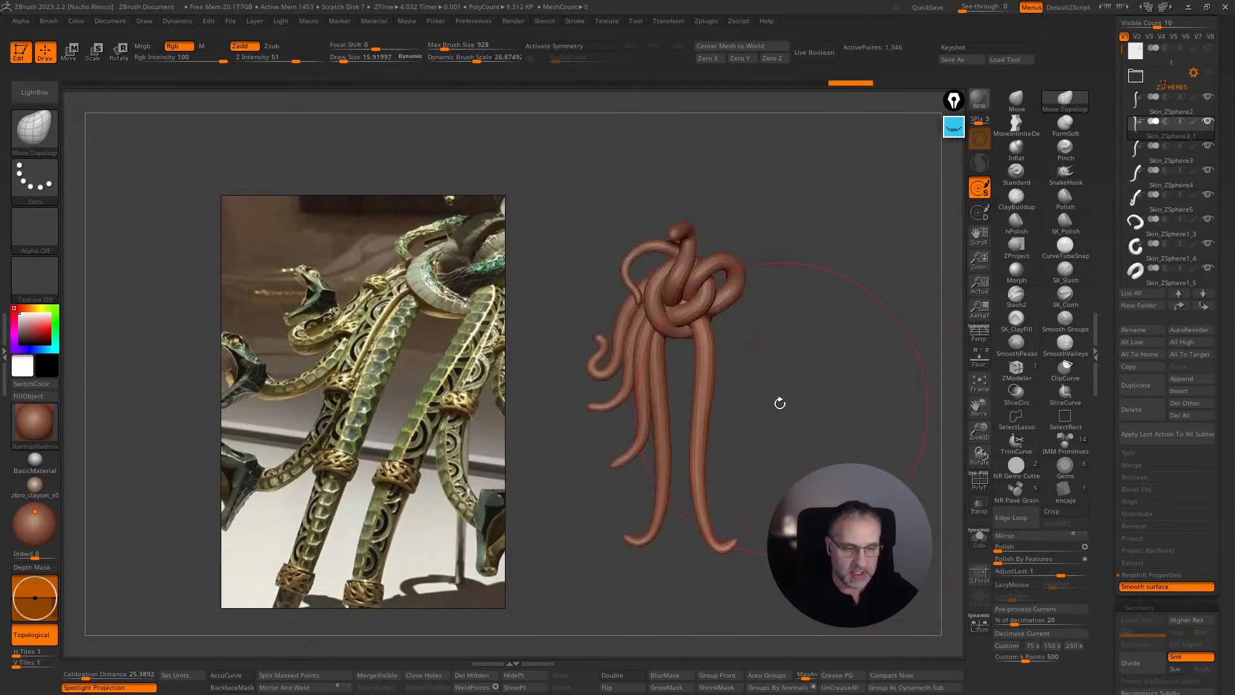
# - Isolate the Skin_ZSphere3 snake, delete its lower subdivision levels, and test Mirror And Weld before undoing the mirroring
pyautogui.keyDown('alt'); pyautogui.moveTo(843, 489); pyautogui.dragTo(876, 494); pyautogui.keyUp('alt')
pyautogui.keyDown('alt'); pyautogui.click(629, 446); pyautogui.keyUp('alt')
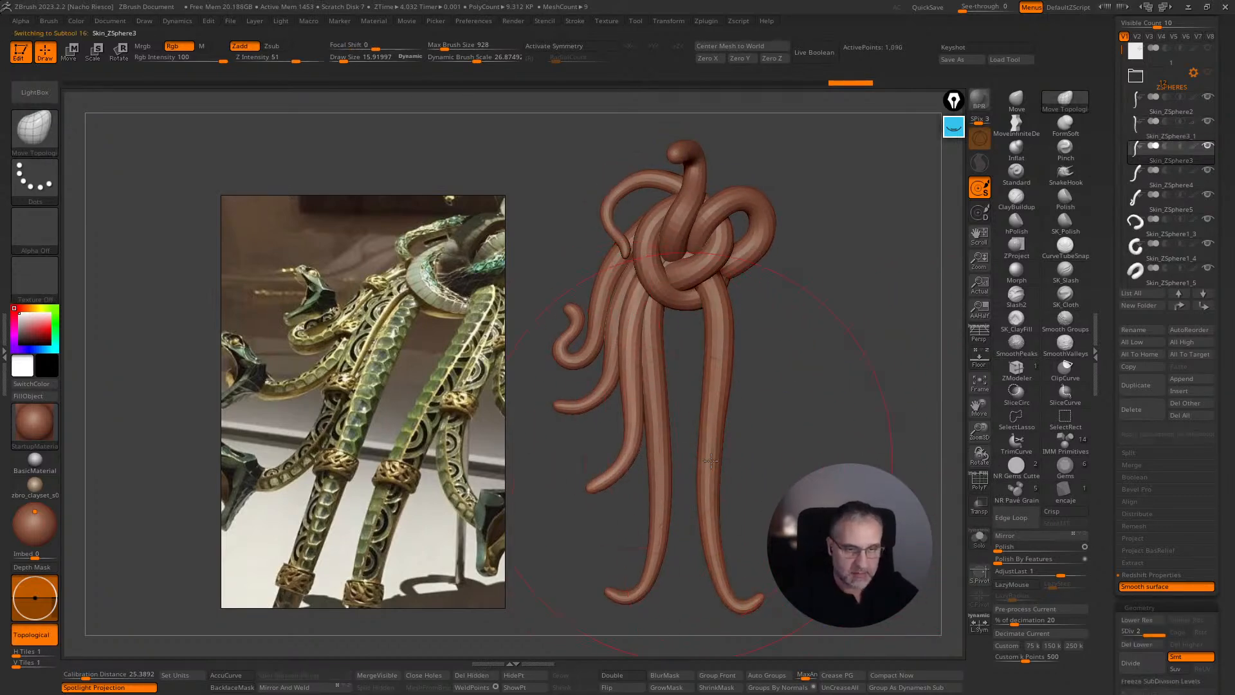
pyautogui.click(979, 537)
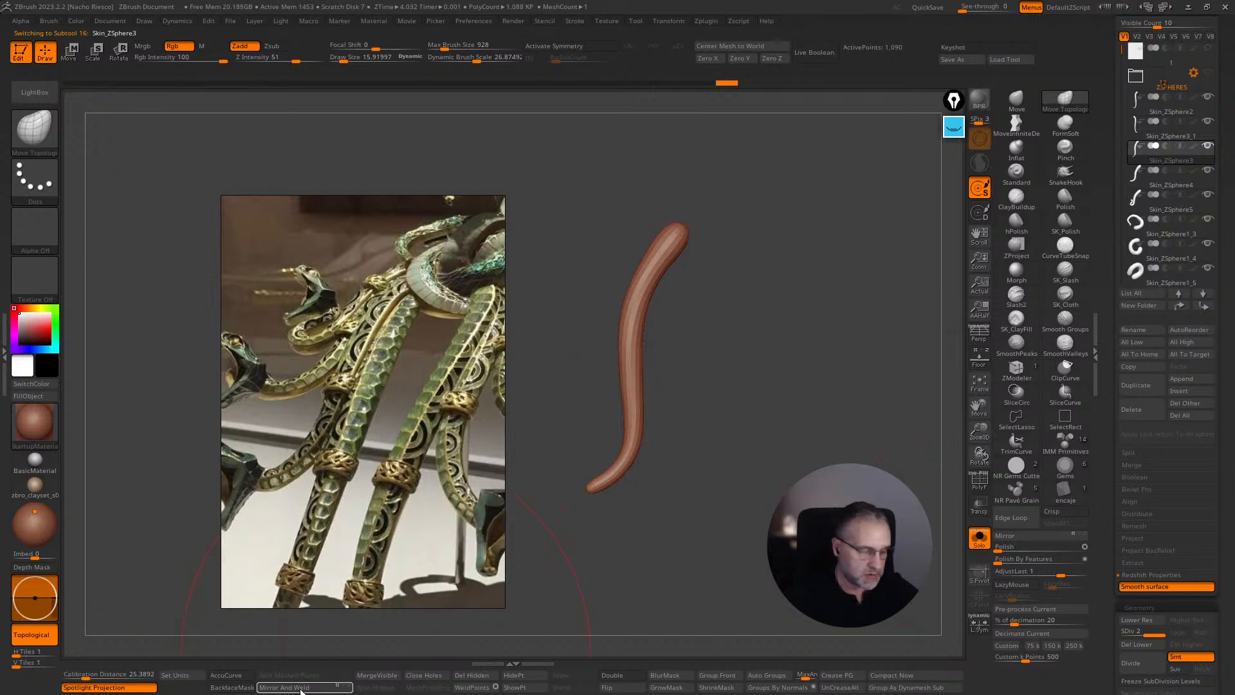
pyautogui.click(1134, 643)
pyautogui.click(319, 686)
pyautogui.hotkey('ctrl', 'z')
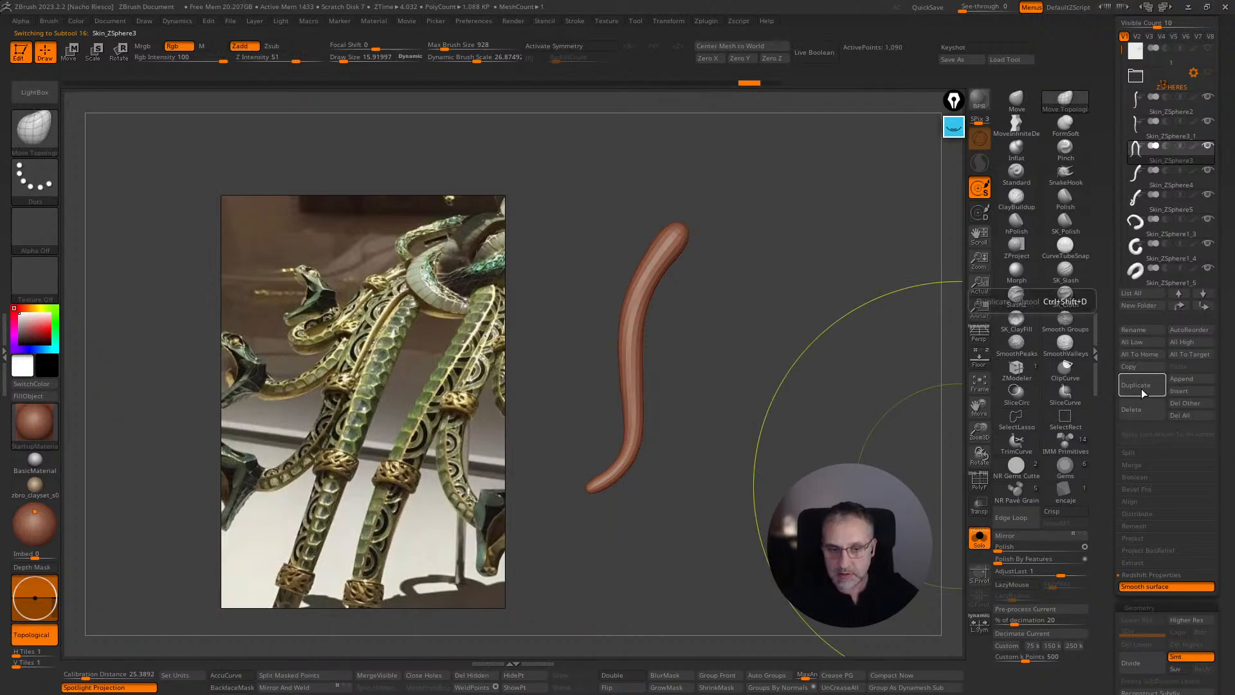
# - Show the other snakes transparently, pull the Skin_ZSphere3 snake's upper end away from the centre and apply Mirror And Weld
pyautogui.click(985, 500)
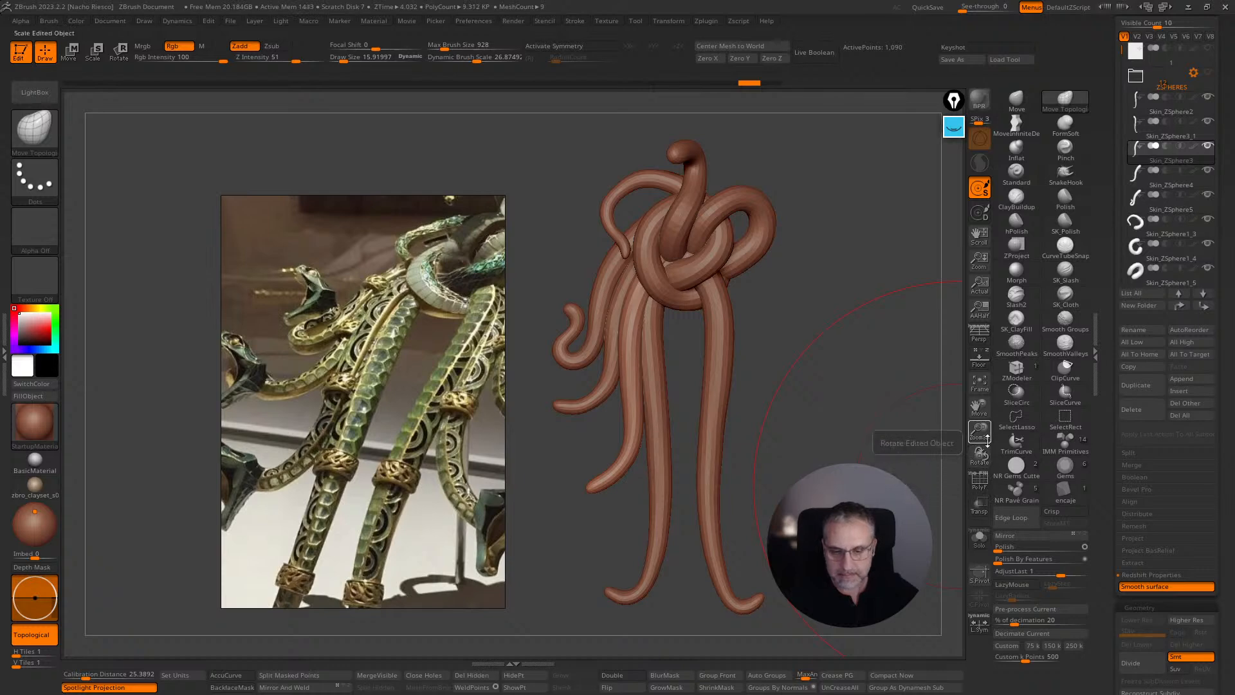
pyautogui.click(981, 502)
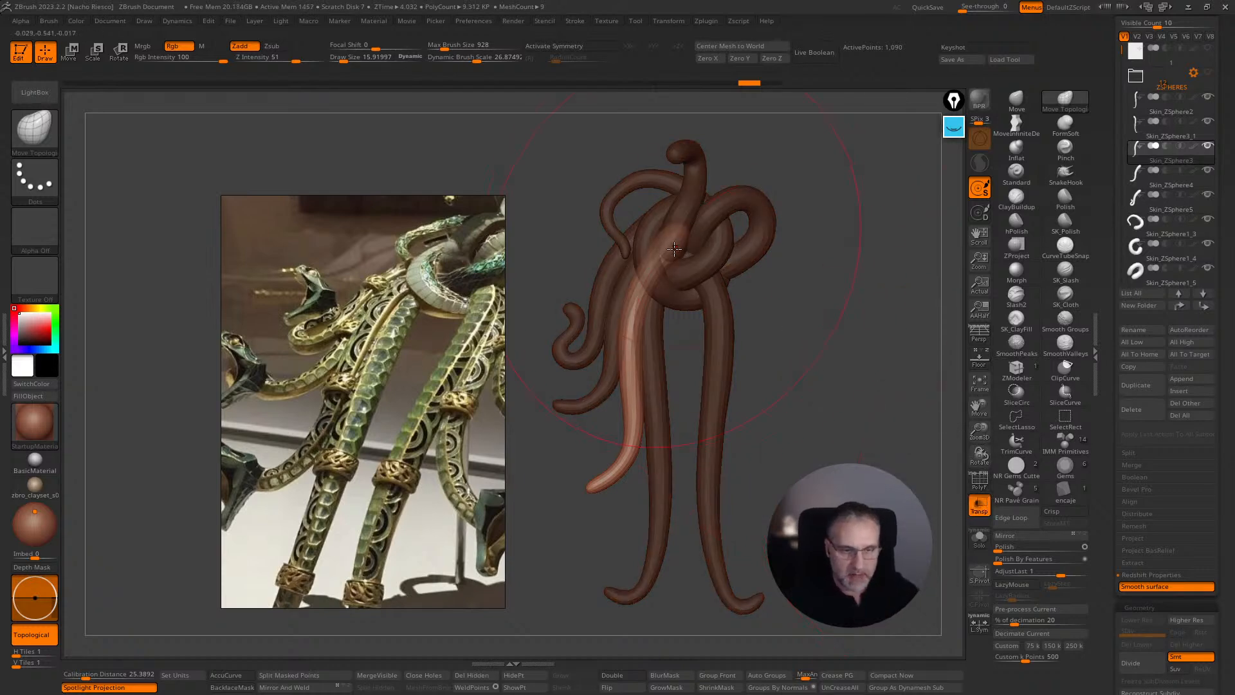
pyautogui.press('s')
pyautogui.moveTo(669, 247); pyautogui.dragTo(663, 248)
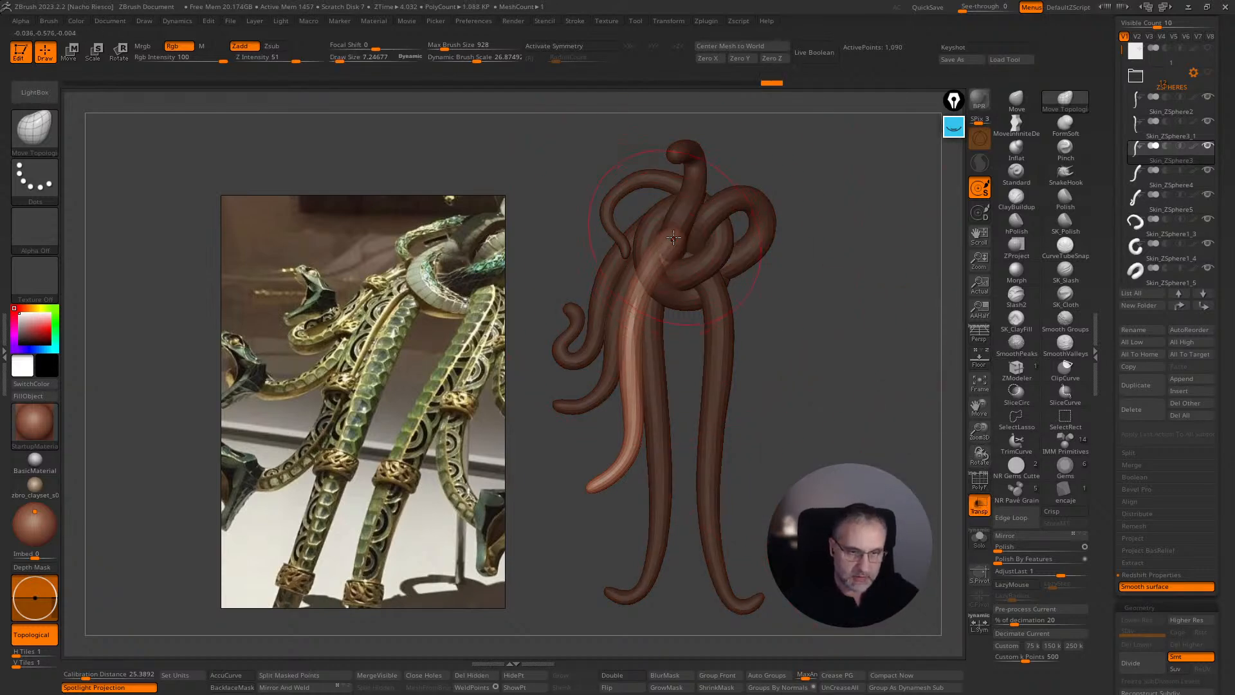
pyautogui.click(317, 687)
pyautogui.click(979, 505)
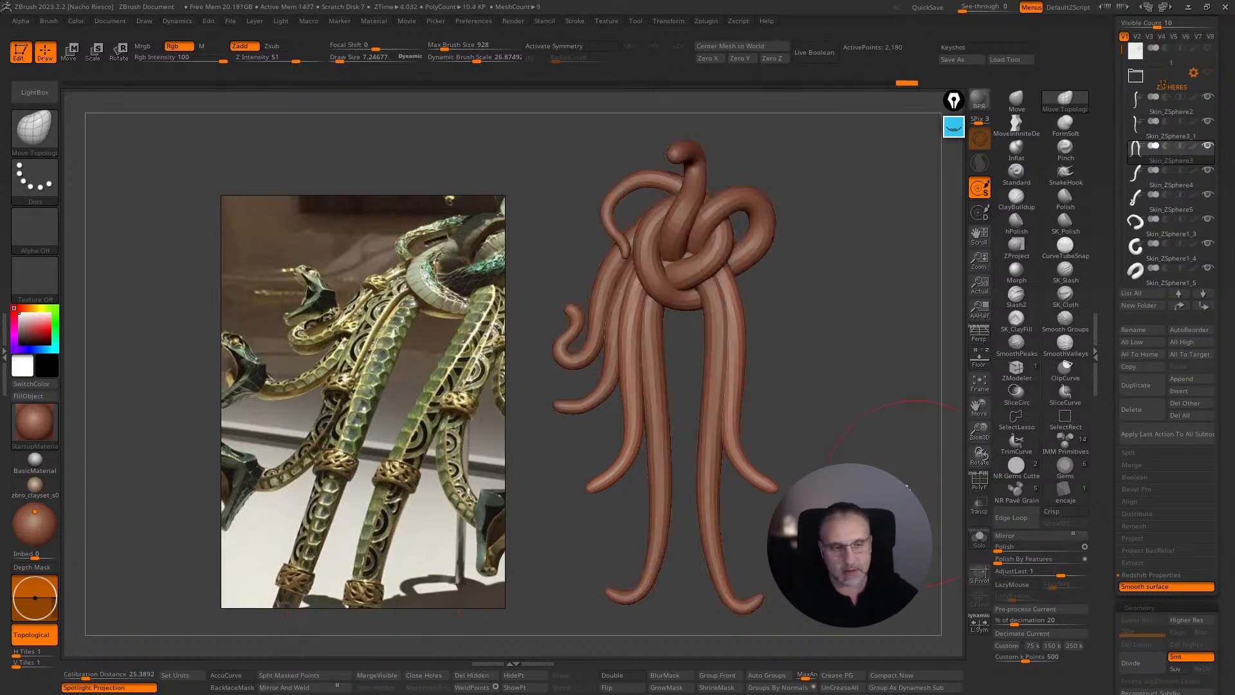
# - Delete the Skin_ZSphere4 snake's lower subdivision levels and apply Mirror And Weld, redoing it with the upper end adjusted under transparency
pyautogui.moveTo(900, 478)
pyautogui.keyDown('alt'); pyautogui.mouseDown()
pyautogui.moveTo(898, 466)
pyautogui.moveTo(919, 482)
pyautogui.moveTo(894, 460)
pyautogui.mouseUp(); pyautogui.keyUp('alt')
pyautogui.keyDown('alt'); pyautogui.click(595, 379); pyautogui.keyUp('alt')
pyautogui.click(979, 505)
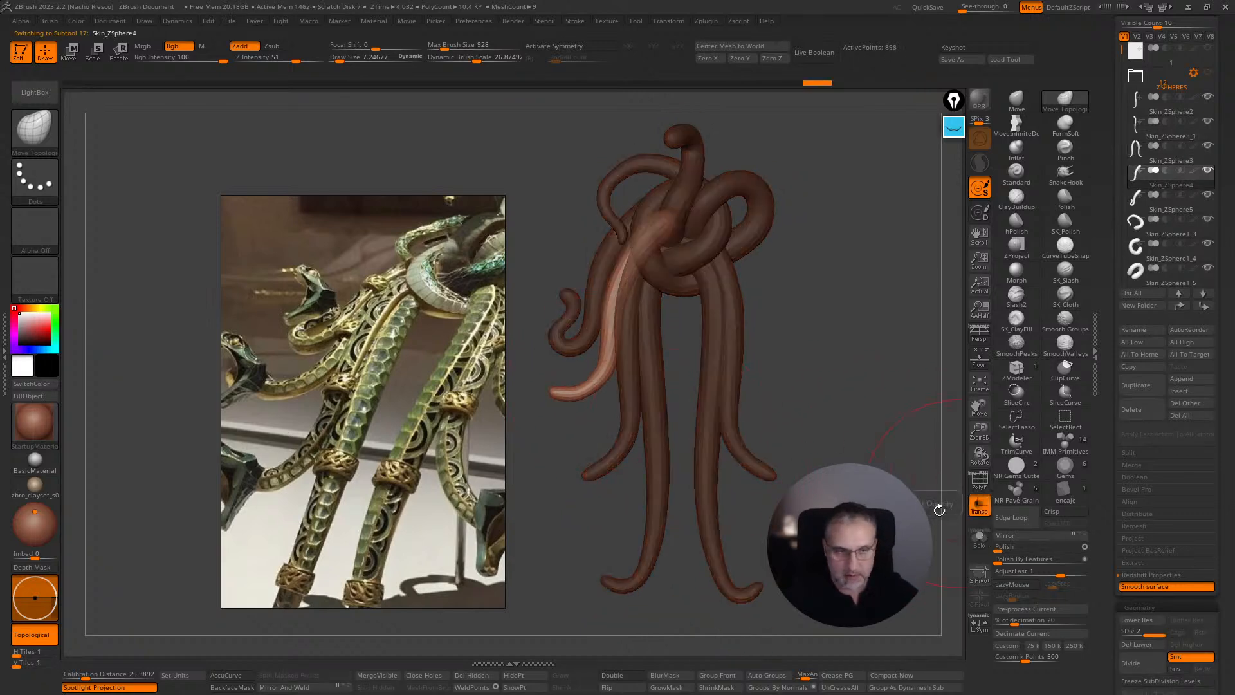
pyautogui.click(311, 687)
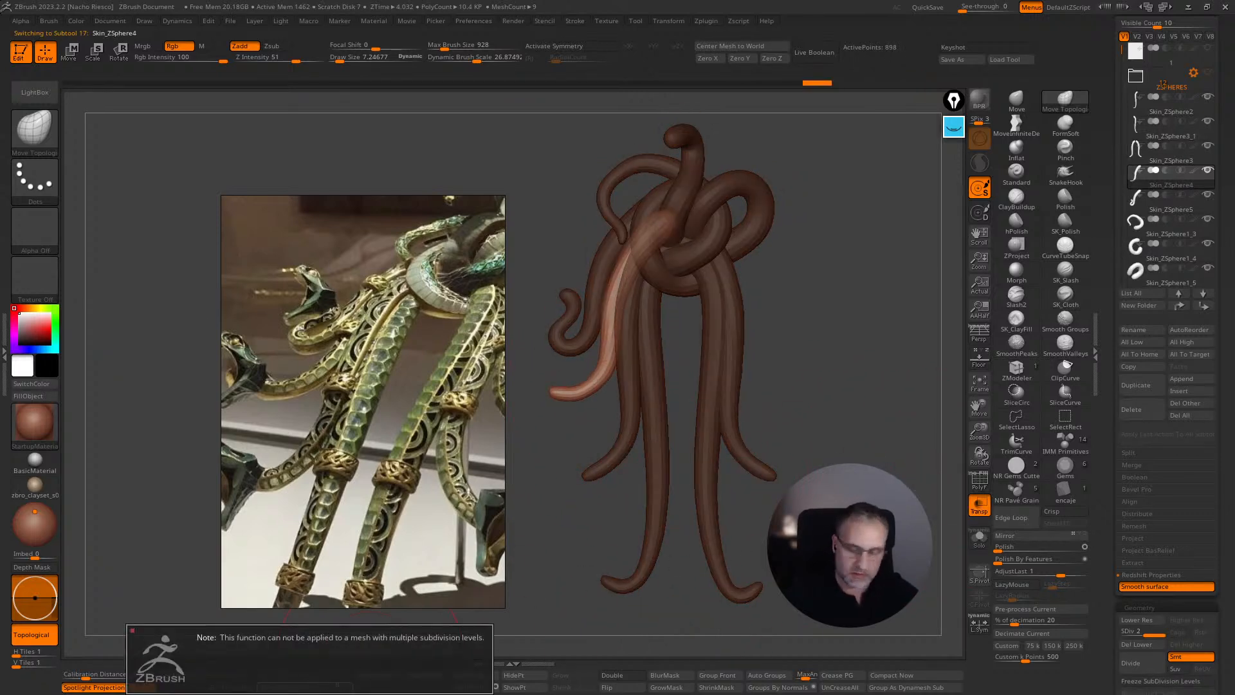
pyautogui.click(1136, 644)
pyautogui.click(327, 687)
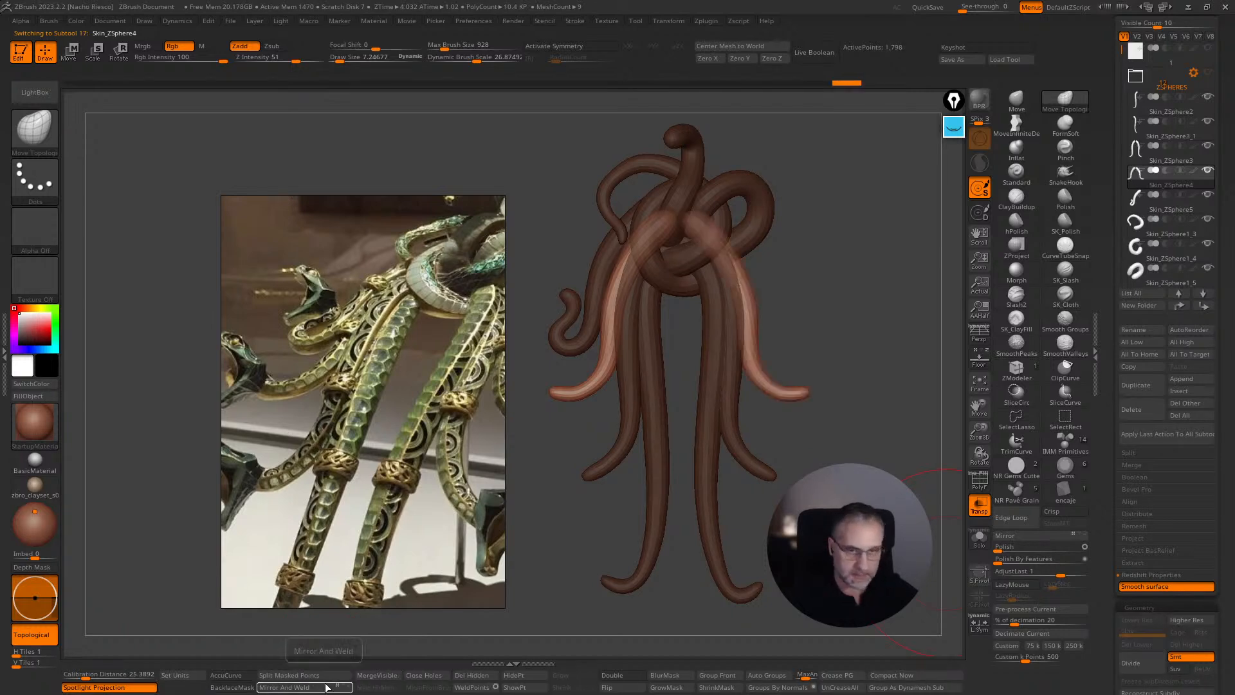
pyautogui.hotkey('ctrl', 'z')
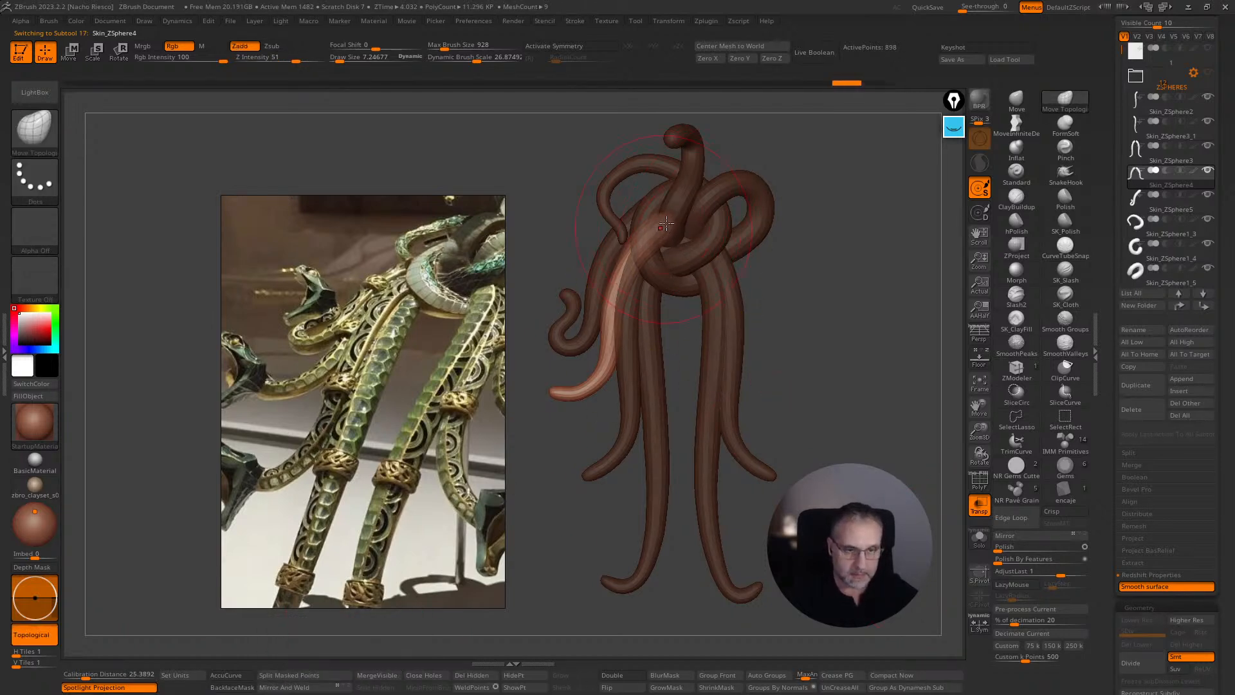
pyautogui.click(327, 687)
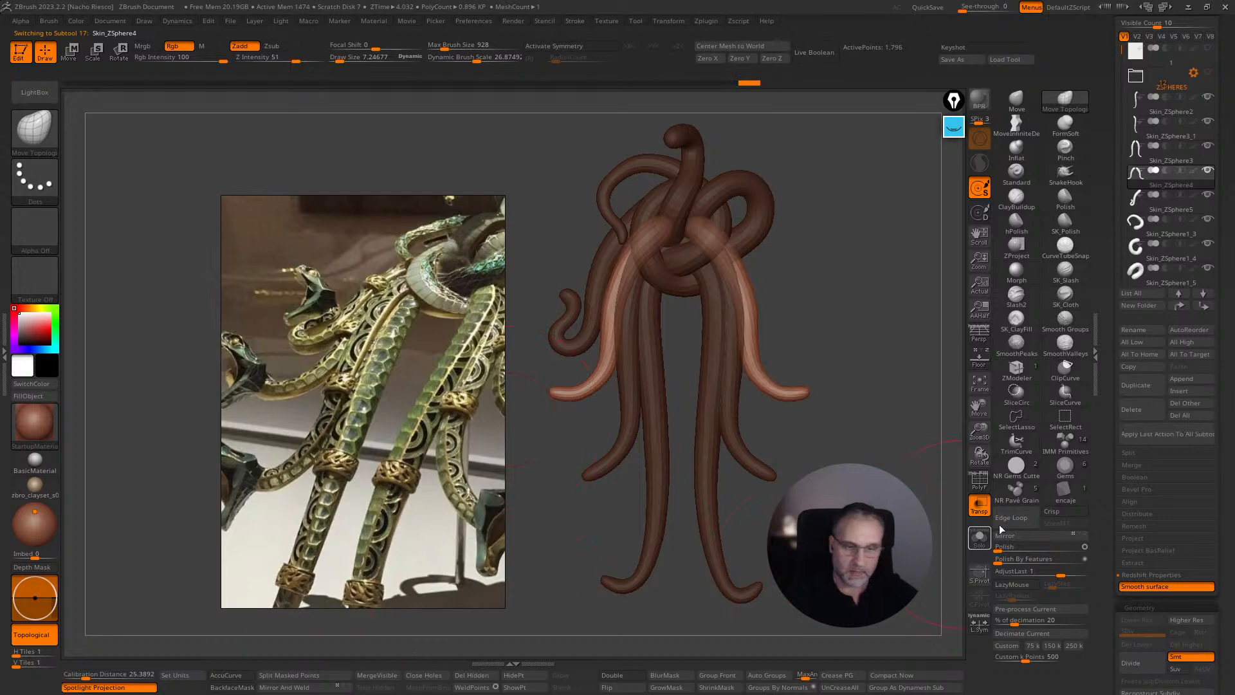
pyautogui.click(979, 505)
pyautogui.keyDown('ctrl'); pyautogui.moveTo(887, 450); pyautogui.dragTo(868, 424, button='right'); pyautogui.keyUp('ctrl')
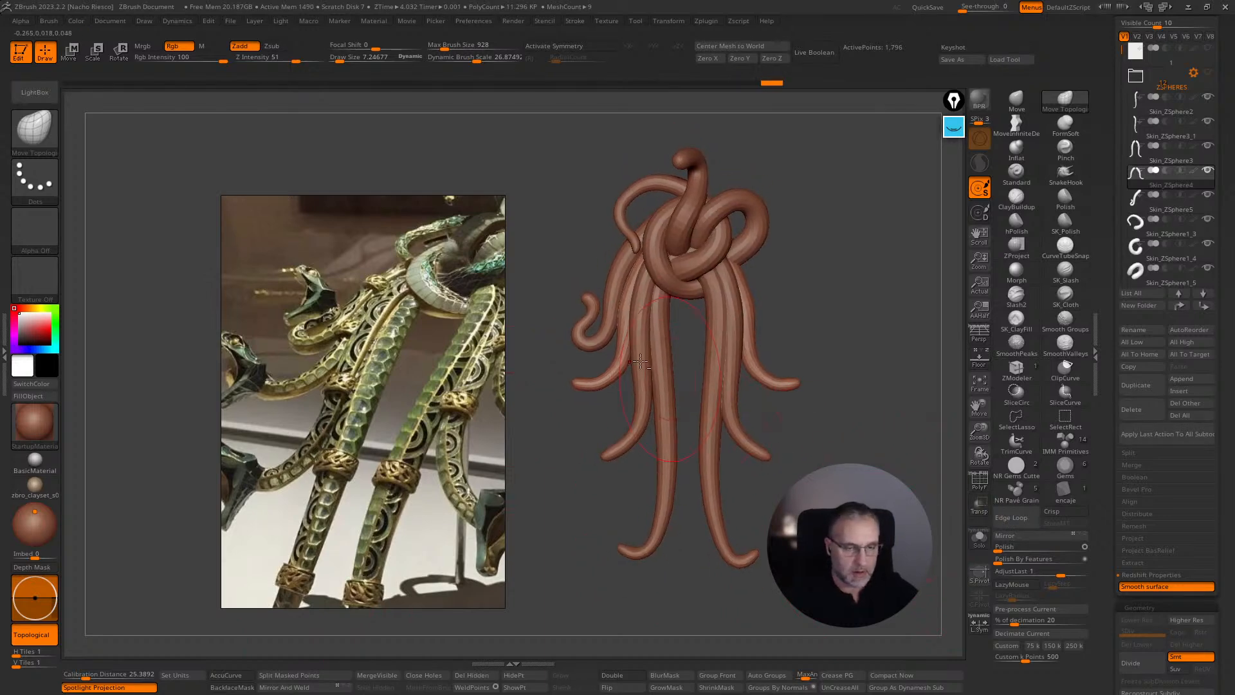
# - Select the Skin_ZSphere5 snake, delete its lower subdivision levels and apply Mirror And Weld to create its opposite side
pyautogui.keyDown('alt'); pyautogui.click(601, 341); pyautogui.keyUp('alt')
pyautogui.click(979, 507)
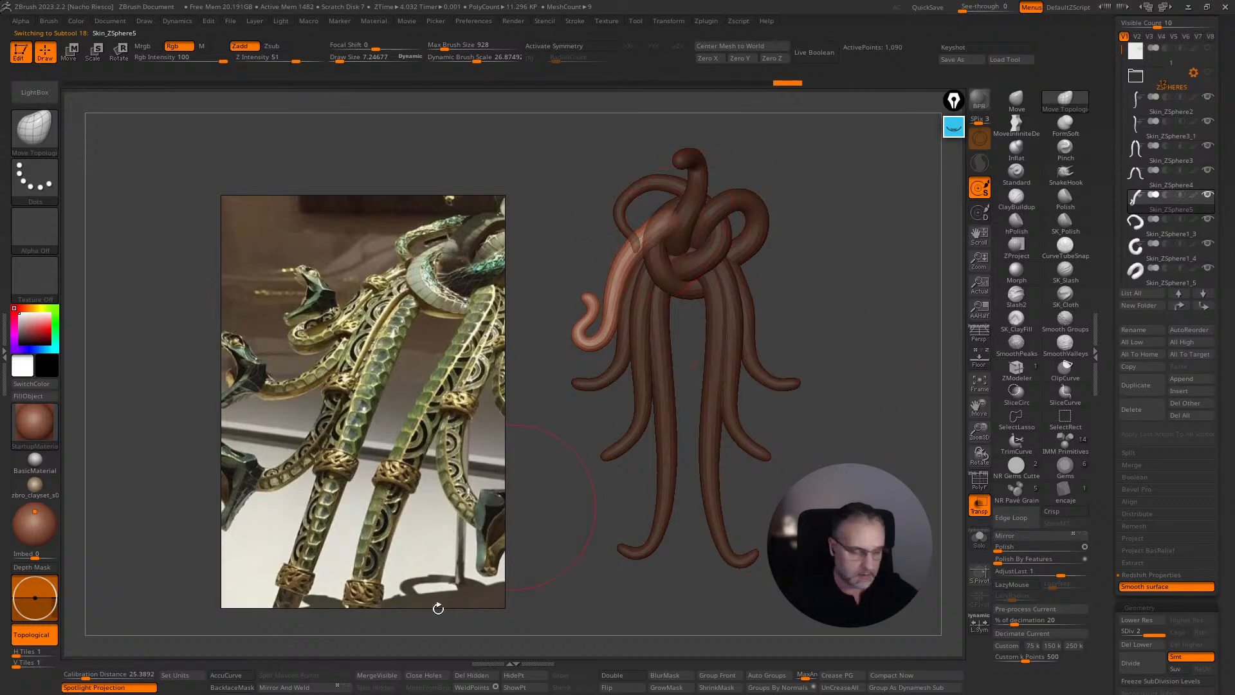
pyautogui.click(317, 687)
pyautogui.click(1137, 644)
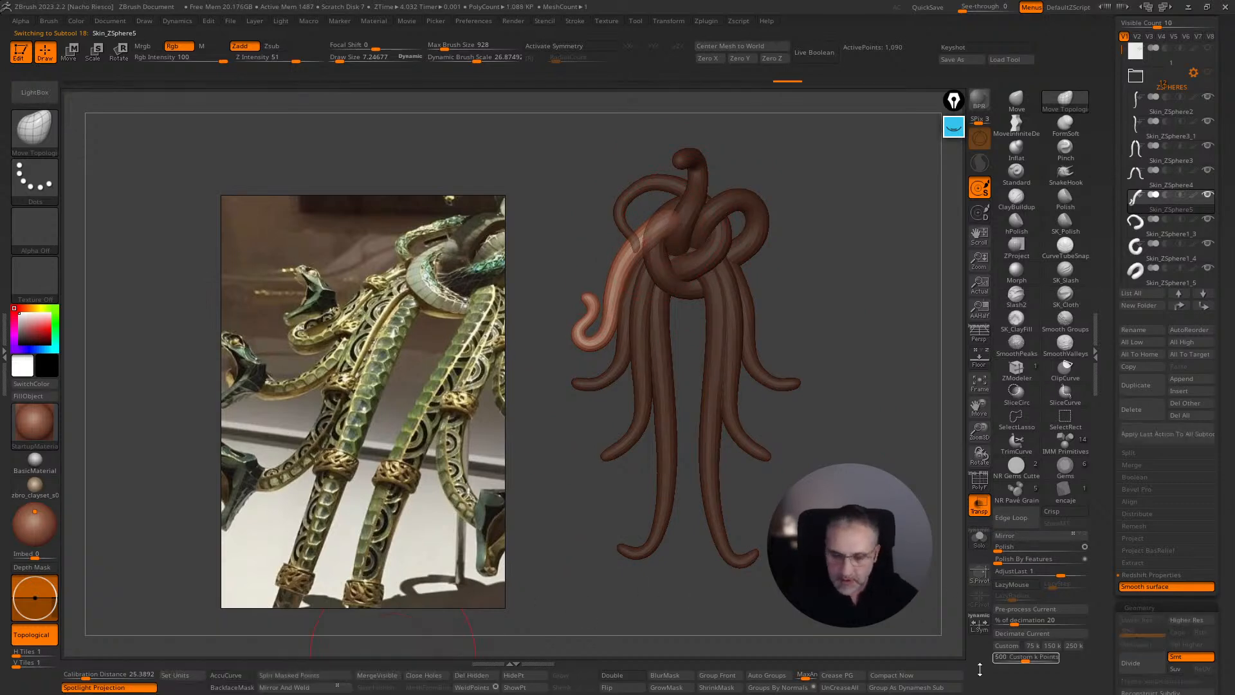
pyautogui.click(286, 687)
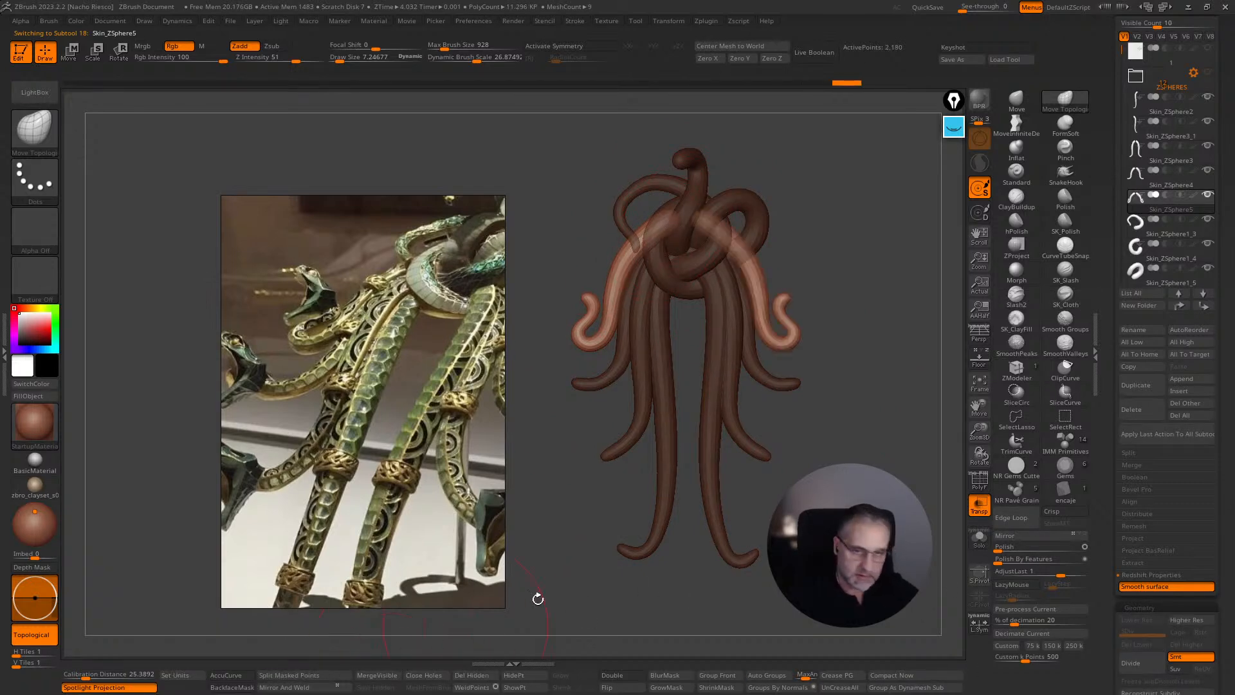
pyautogui.click(980, 507)
pyautogui.keyDown('ctrl'); pyautogui.moveTo(927, 482); pyautogui.dragTo(926, 438, button='right'); pyautogui.keyUp('ctrl')
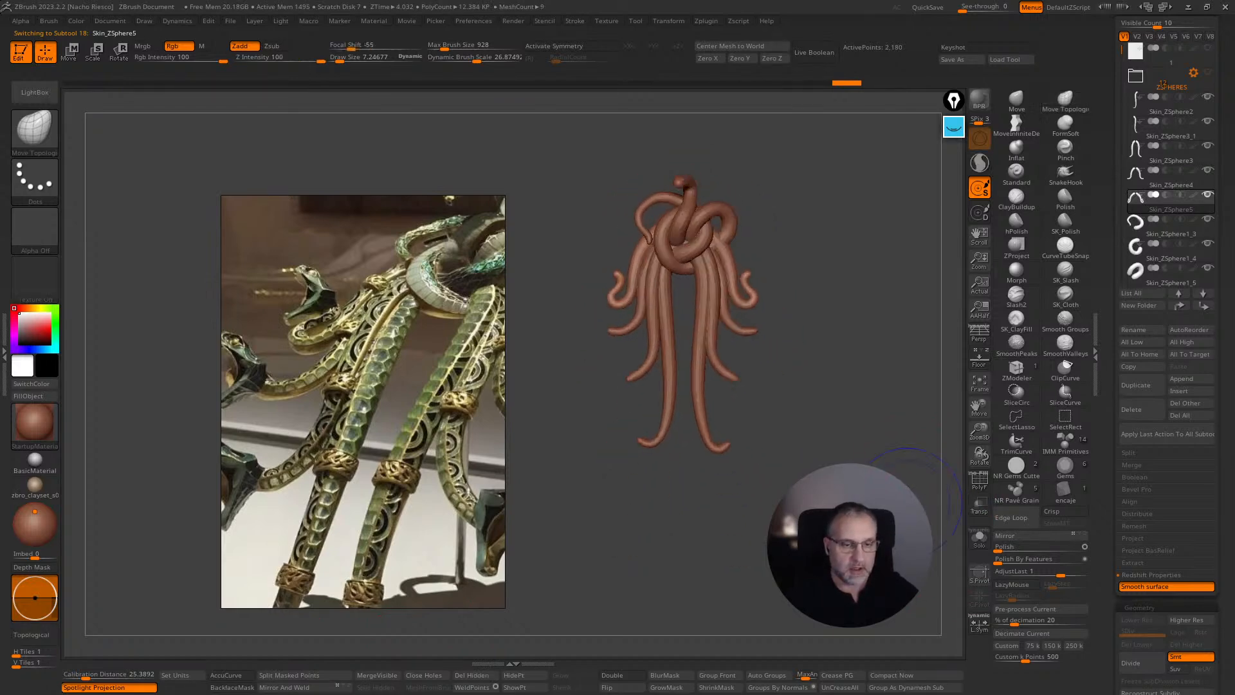
# - Scale down and reposition the reference photo to show more of the whole jewel
pyautogui.keyDown('alt'); pyautogui.moveTo(551, 436); pyautogui.dragTo(543, 458, button='right'); pyautogui.keyUp('alt')
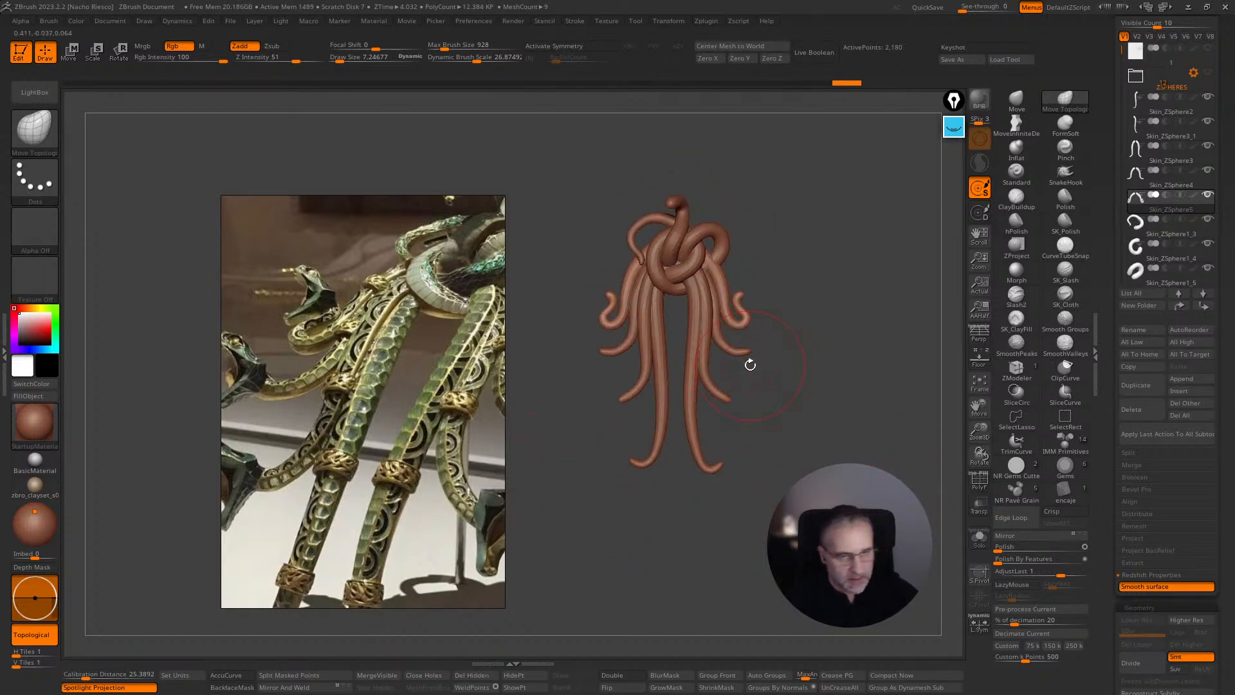
pyautogui.scroll(-3, 368, 462)
pyautogui.moveTo(348, 405)
pyautogui.mouseDown(button='middle')
pyautogui.moveTo(321, 372)
pyautogui.moveTo(334, 368)
pyautogui.mouseUp(button='middle')
# - Select the Skin_ZSphere1_4 loop at the front of the knot and reshape its lower section with the Move Topological brush
pyautogui.moveTo(826, 290)
pyautogui.mouseDown(button='right')
pyautogui.moveTo(832, 273)
pyautogui.moveTo(871, 378)
pyautogui.moveTo(911, 318)
pyautogui.moveTo(899, 415)
pyautogui.mouseUp(button='right')
pyautogui.press('s')
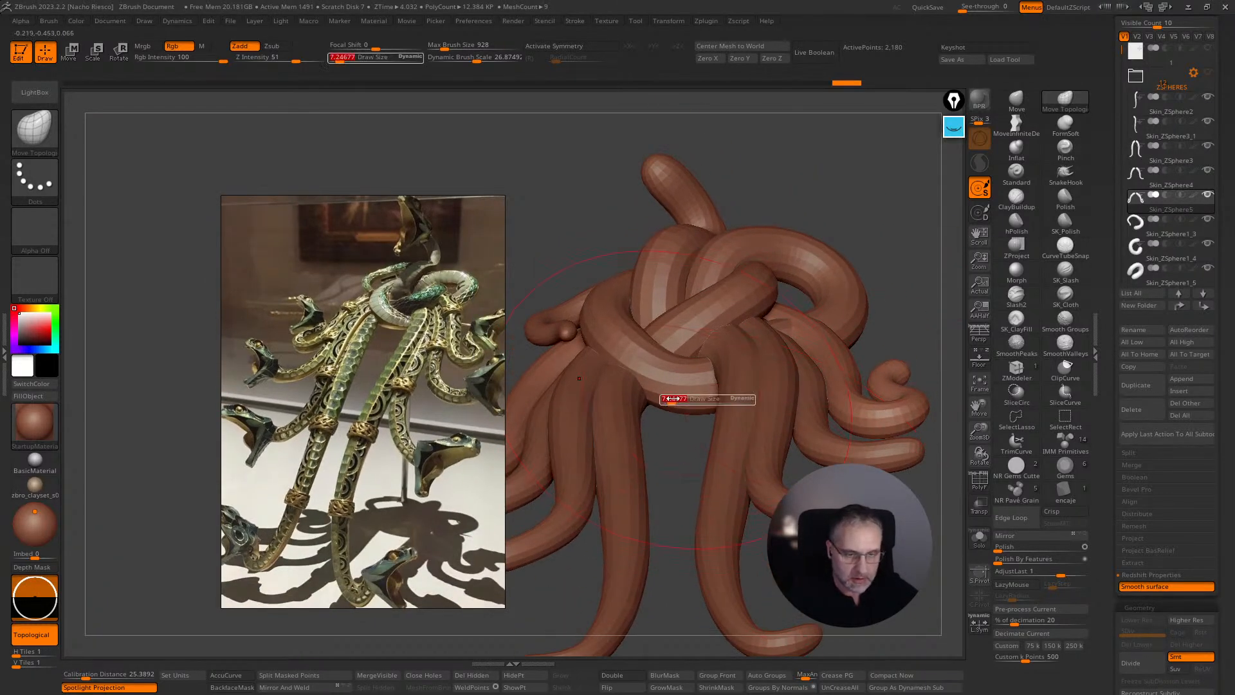
pyautogui.keyDown('alt'); pyautogui.click(674, 384); pyautogui.keyUp('alt')
pyautogui.moveTo(838, 284); pyautogui.dragTo(880, 238, button='right')
pyautogui.press('s')
pyautogui.press('s')
pyautogui.moveTo(699, 384); pyautogui.dragTo(690, 373)
pyautogui.press('s')
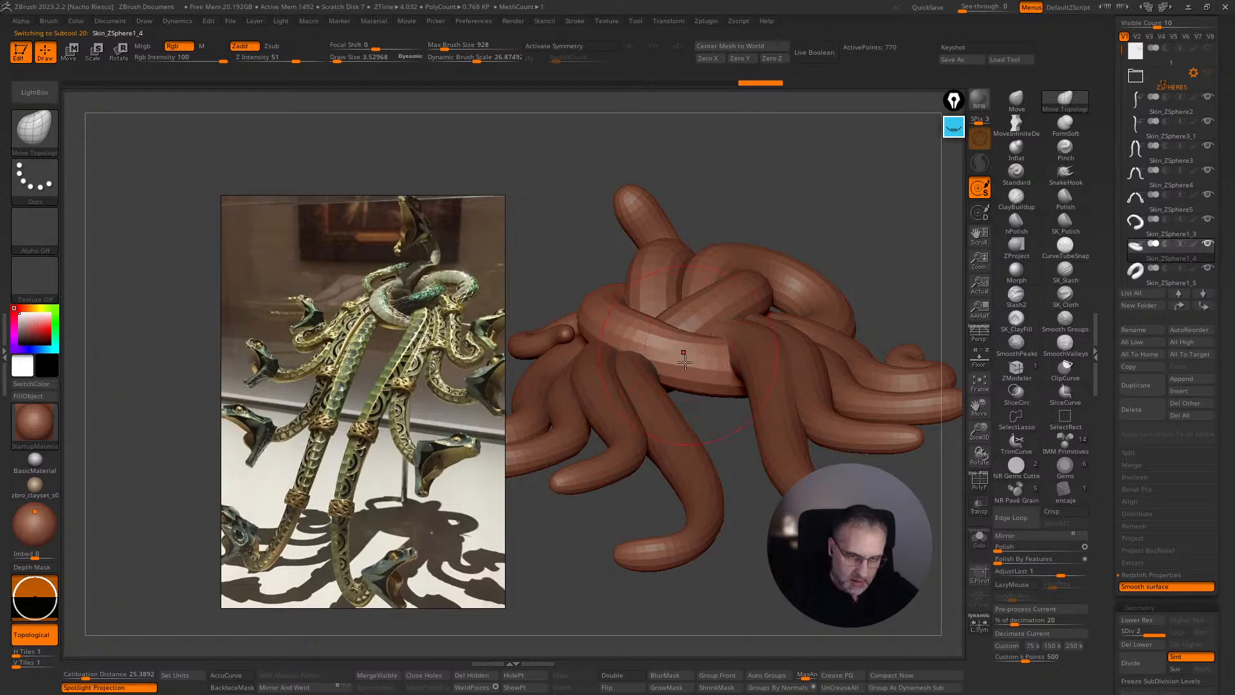
# - Pull the bottom of the Skin_ZSphere1_4 loop slightly downward over the tops of the hanging snakes
pyautogui.moveTo(871, 226)
pyautogui.mouseDown(button='right')
pyautogui.moveTo(871, 265)
pyautogui.moveTo(909, 240)
pyautogui.mouseUp(button='right')
pyautogui.press('s')
pyautogui.moveTo(683, 348)
pyautogui.mouseDown(button='right')
pyautogui.moveTo(772, 455)
pyautogui.moveTo(783, 421)
pyautogui.mouseUp(button='right')
pyautogui.keyDown('shift'); pyautogui.moveTo(905, 334); pyautogui.dragTo(785, 433, button='right'); pyautogui.keyUp('shift')
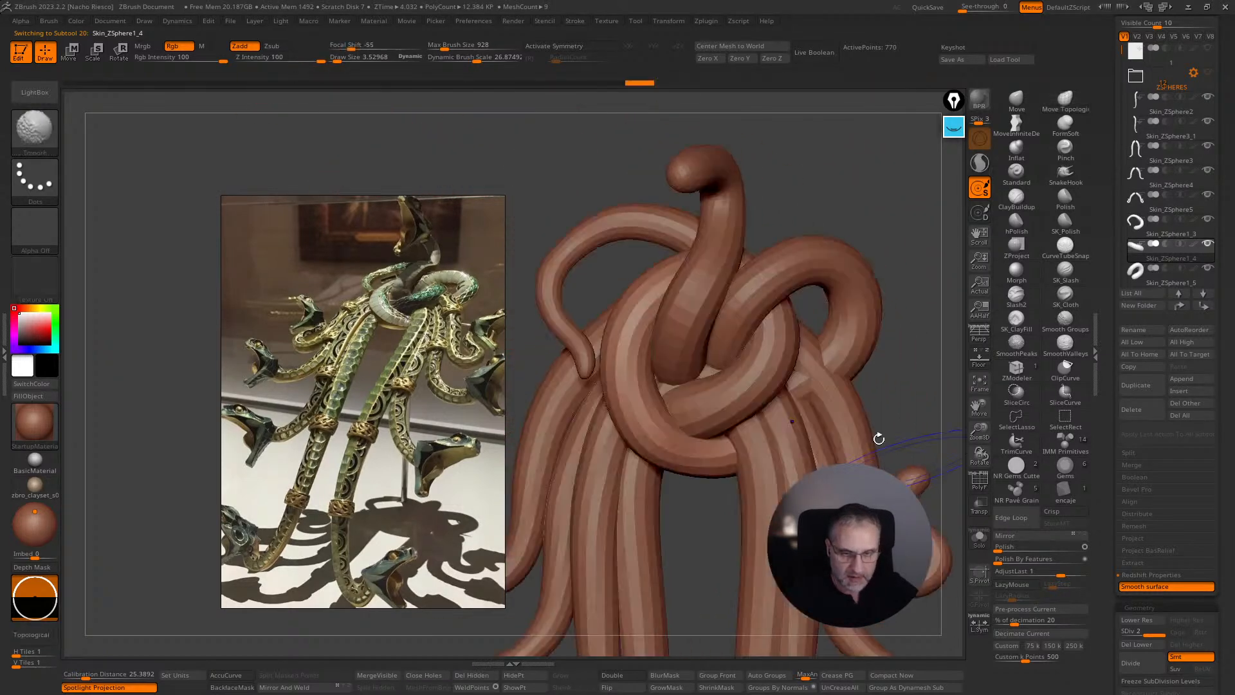
pyautogui.moveTo(696, 448); pyautogui.dragTo(699, 461)
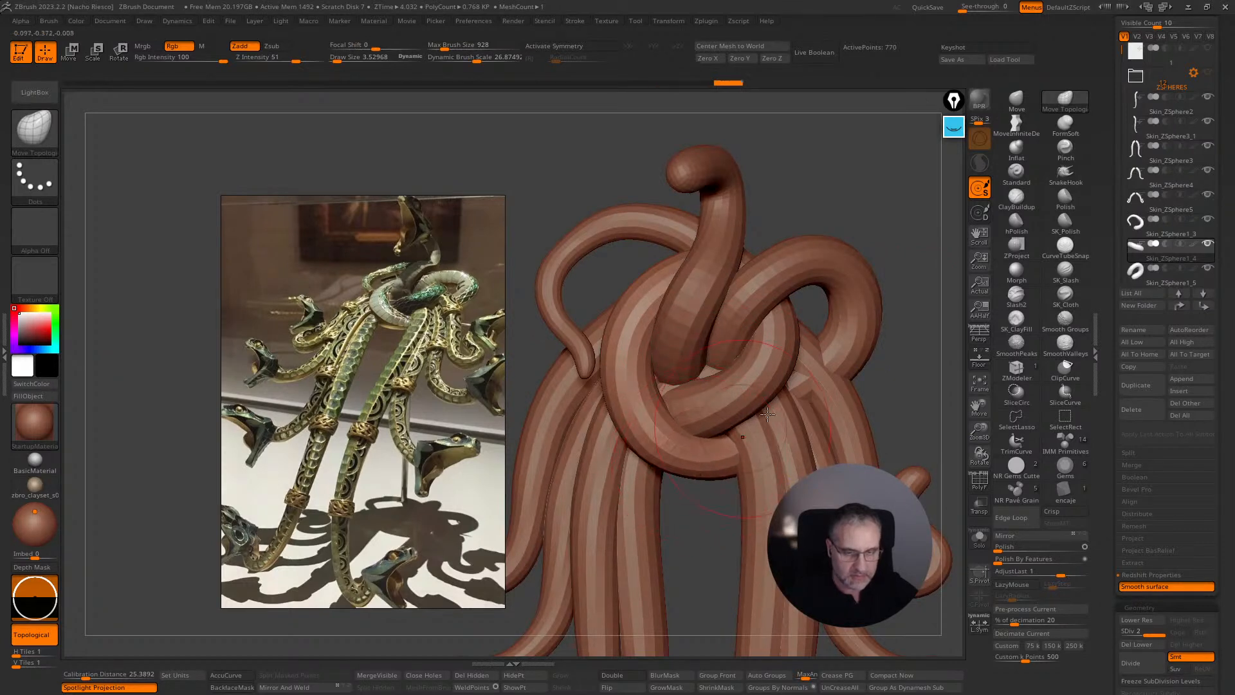
# - Examine the reference board for the body section sketch that shows the snakes' cross-section shape
pyautogui.keyDown('ctrl'); pyautogui.moveTo(907, 396); pyautogui.dragTo(873, 272, button='right'); pyautogui.keyUp('ctrl')
pyautogui.keyDown('alt'); pyautogui.moveTo(883, 418); pyautogui.dragTo(870, 265, button='right'); pyautogui.keyUp('alt')
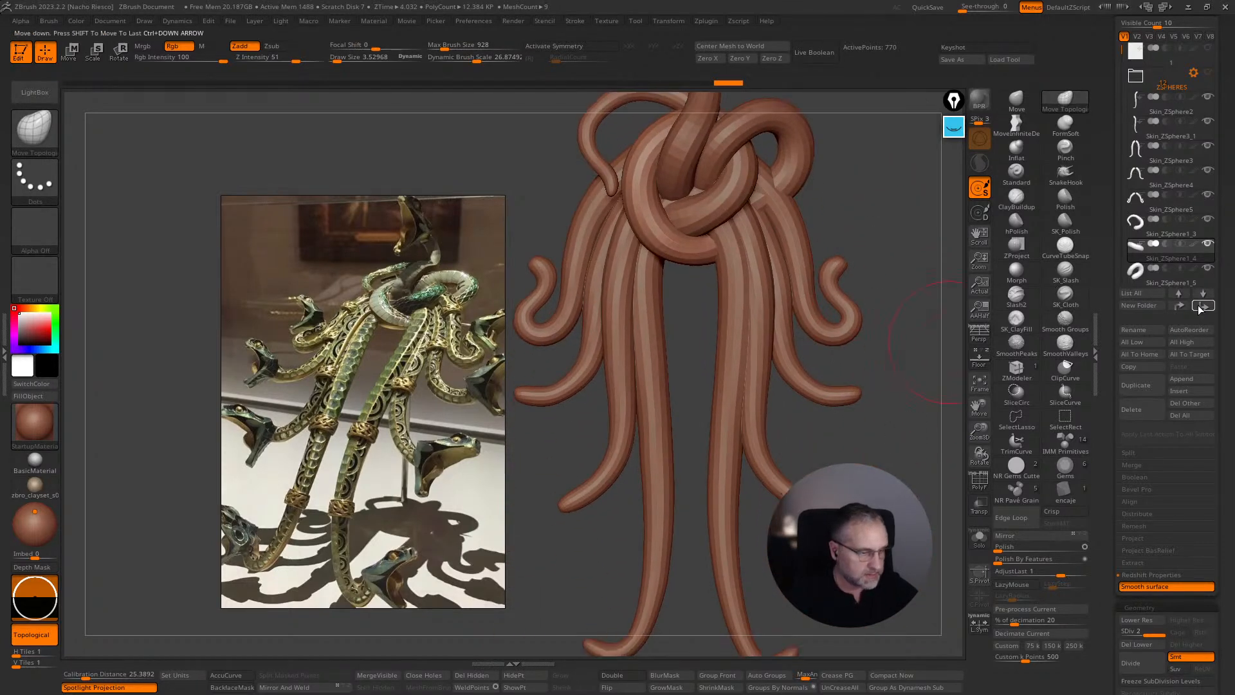
pyautogui.scroll(-3, 425, 482)
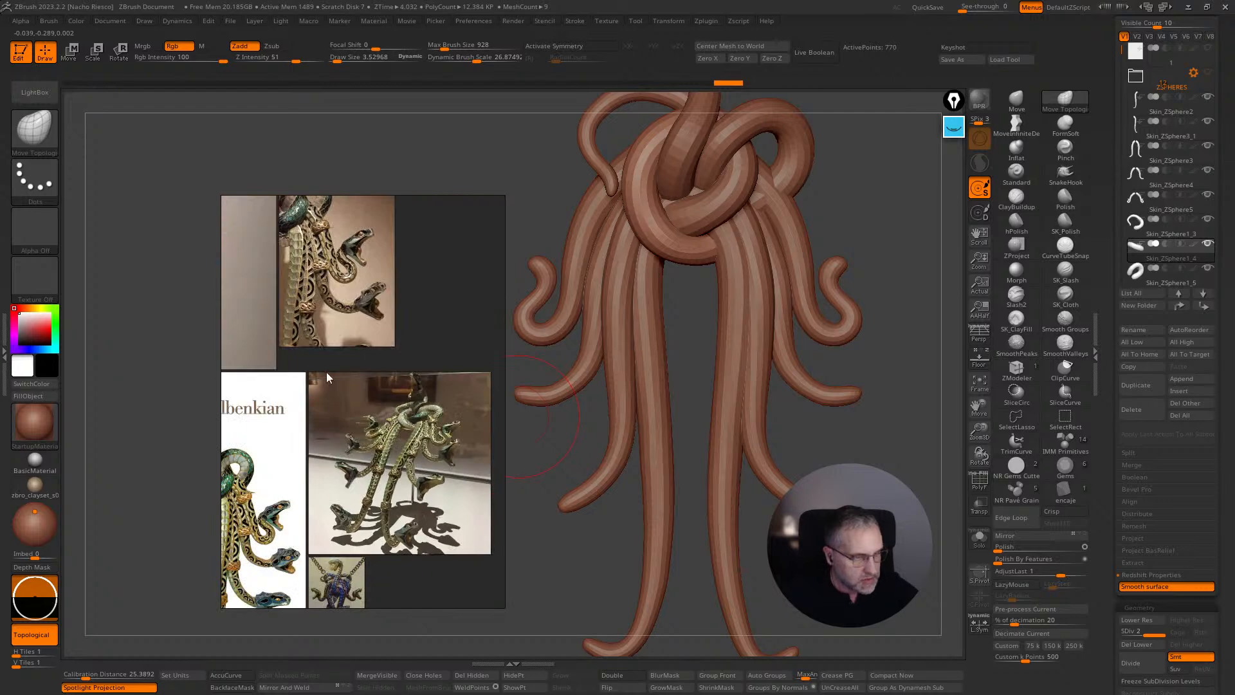
pyautogui.scroll(-3, 301, 402)
pyautogui.moveTo(301, 423); pyautogui.dragTo(389, 243, button='middle')
pyautogui.scroll(4, 352, 357)
pyautogui.scroll(-3, 322, 295)
pyautogui.scroll(5, 345, 396)
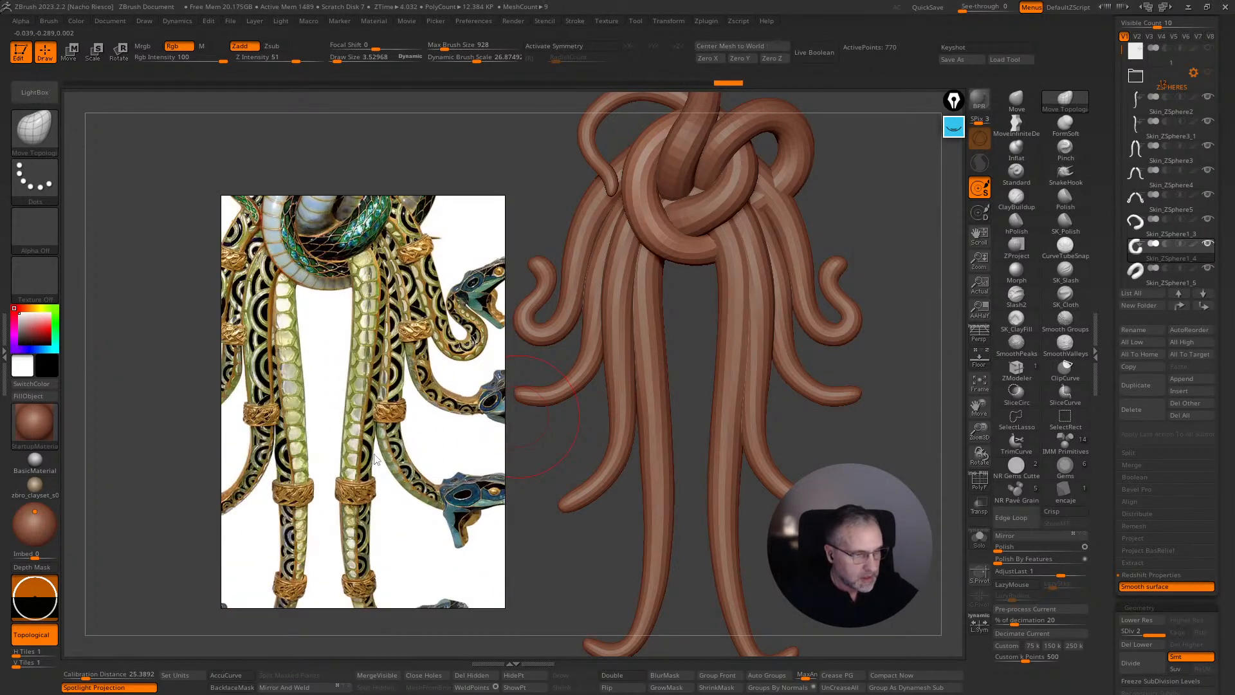
pyautogui.scroll(-5, 367, 452)
pyautogui.moveTo(318, 386); pyautogui.dragTo(396, 371, button='middle')
pyautogui.moveTo(311, 360); pyautogui.dragTo(395, 368, button='middle')
pyautogui.scroll(4, 340, 329)
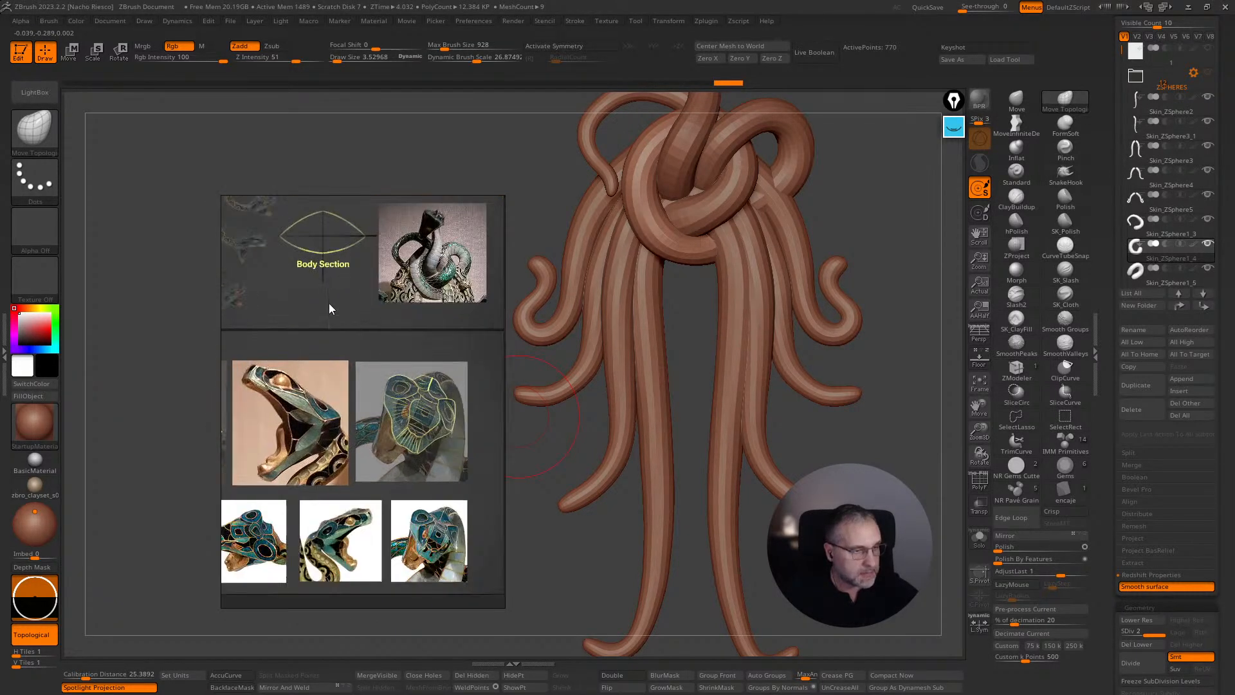
pyautogui.scroll(2, 329, 308)
pyautogui.moveTo(333, 301); pyautogui.dragTo(376, 419, button='middle')
pyautogui.moveTo(365, 354); pyautogui.dragTo(377, 415, button='middle')
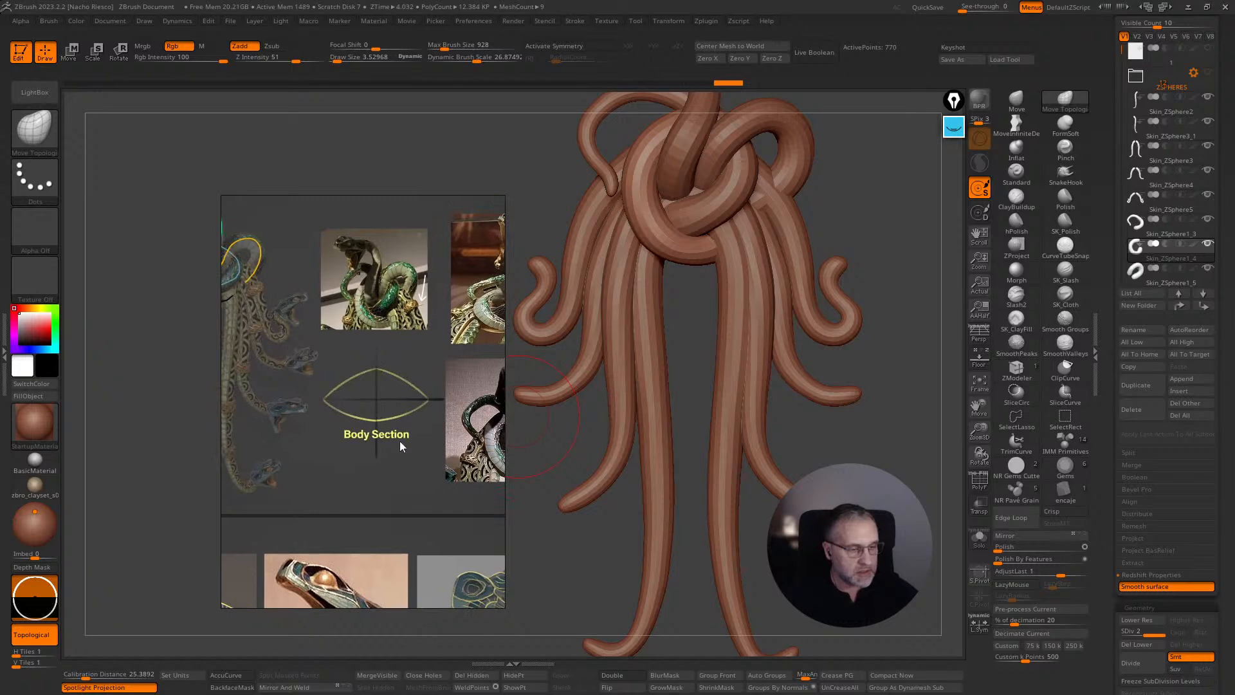
pyautogui.scroll(3, 380, 394)
pyautogui.scroll(1, 380, 395)
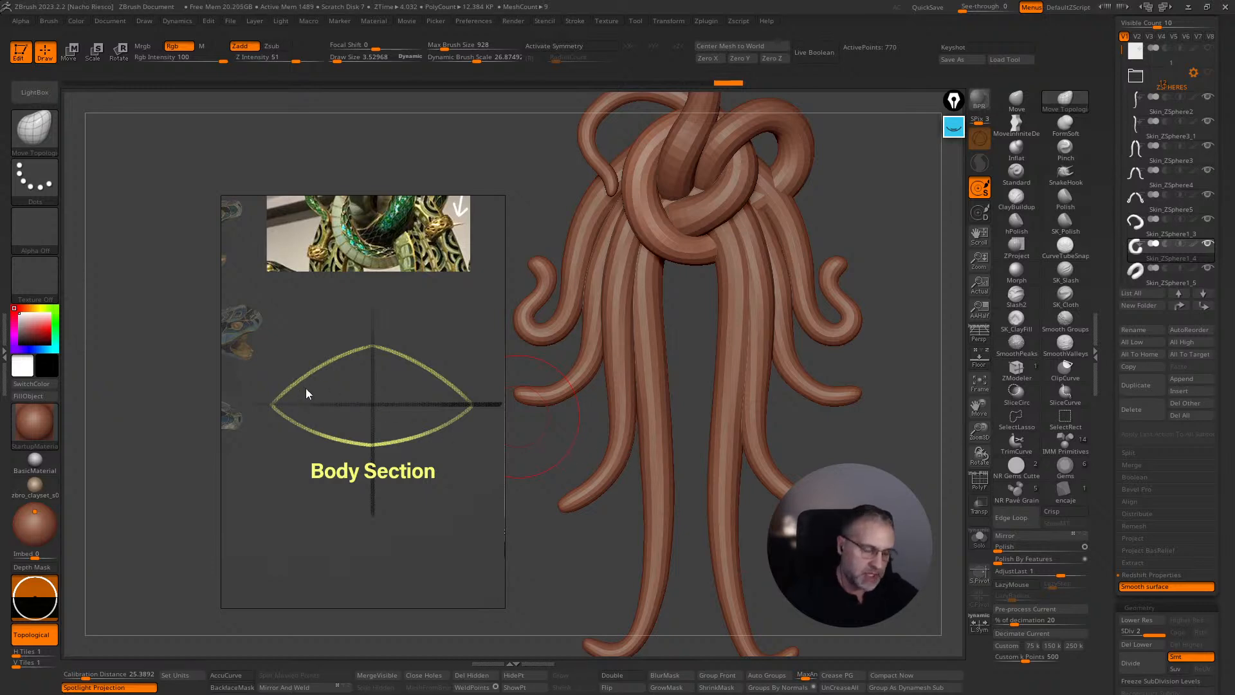
# - Number the curved sides of the Body Section sketch 1, 2 and 3 with the annotation pen in blue
pyautogui.click(954, 128)
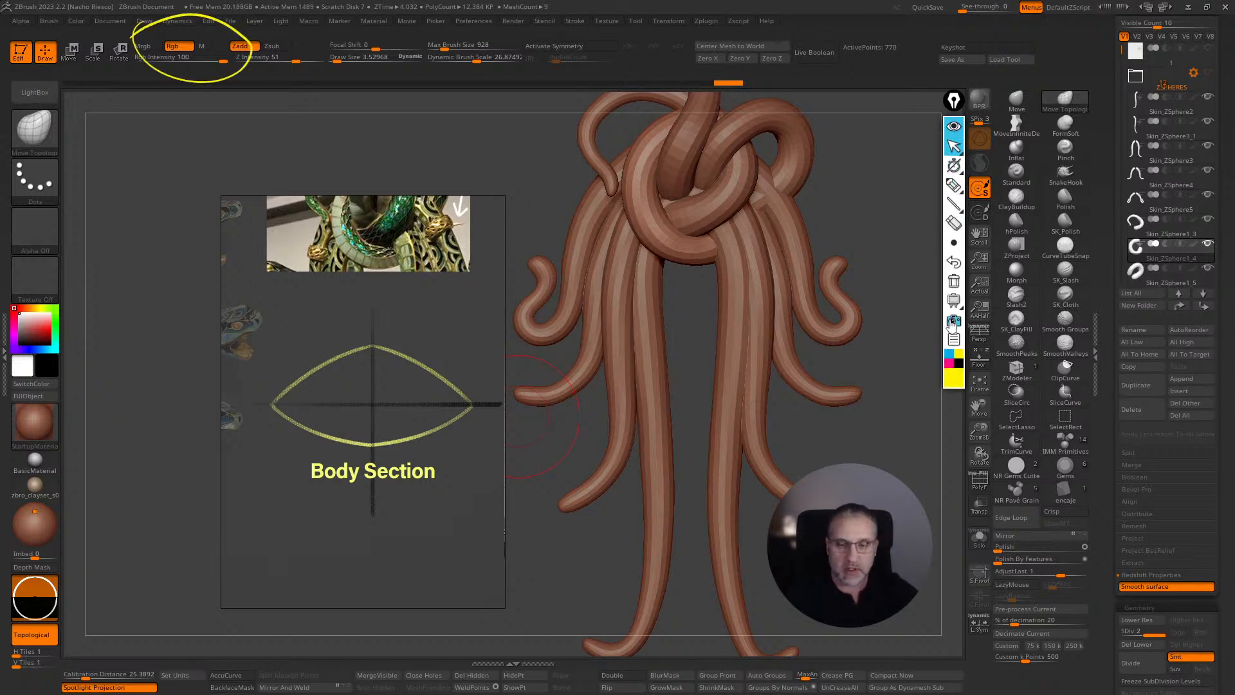
pyautogui.click(949, 354)
pyautogui.click(956, 186)
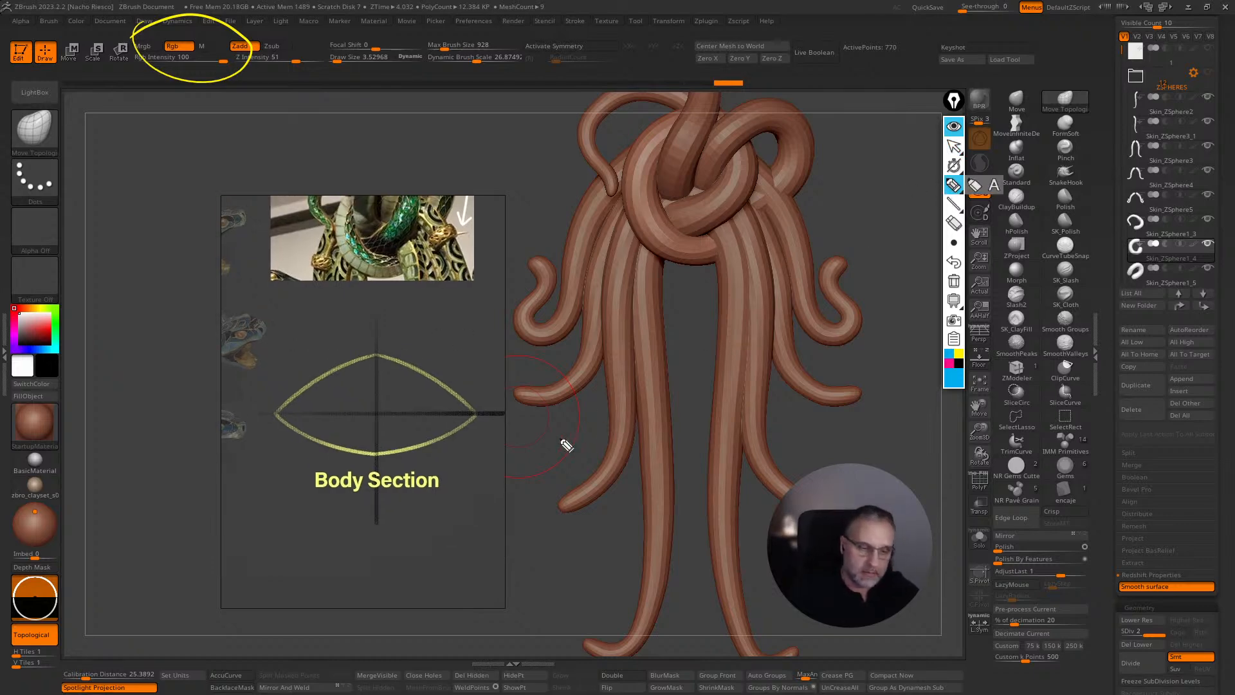
pyautogui.moveTo(561, 445); pyautogui.dragTo(572, 443)
pyautogui.moveTo(316, 363); pyautogui.dragTo(323, 360)
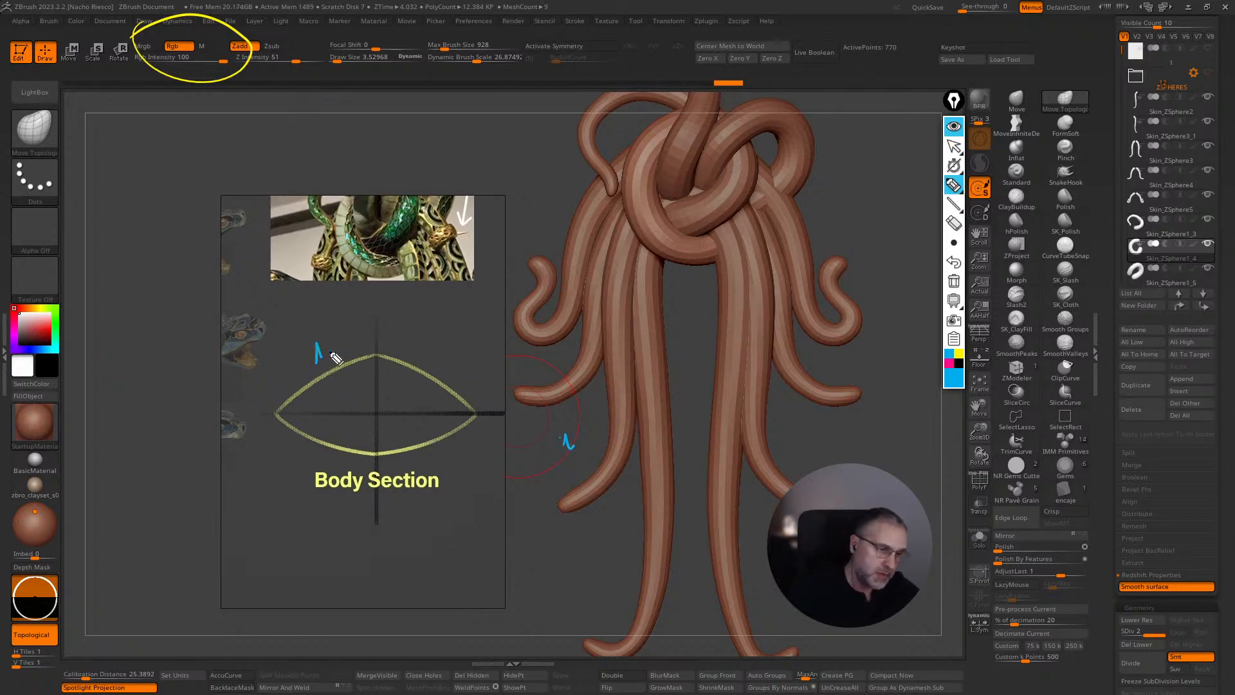
pyautogui.moveTo(426, 340); pyautogui.dragTo(435, 355)
pyautogui.moveTo(388, 440); pyautogui.dragTo(408, 437)
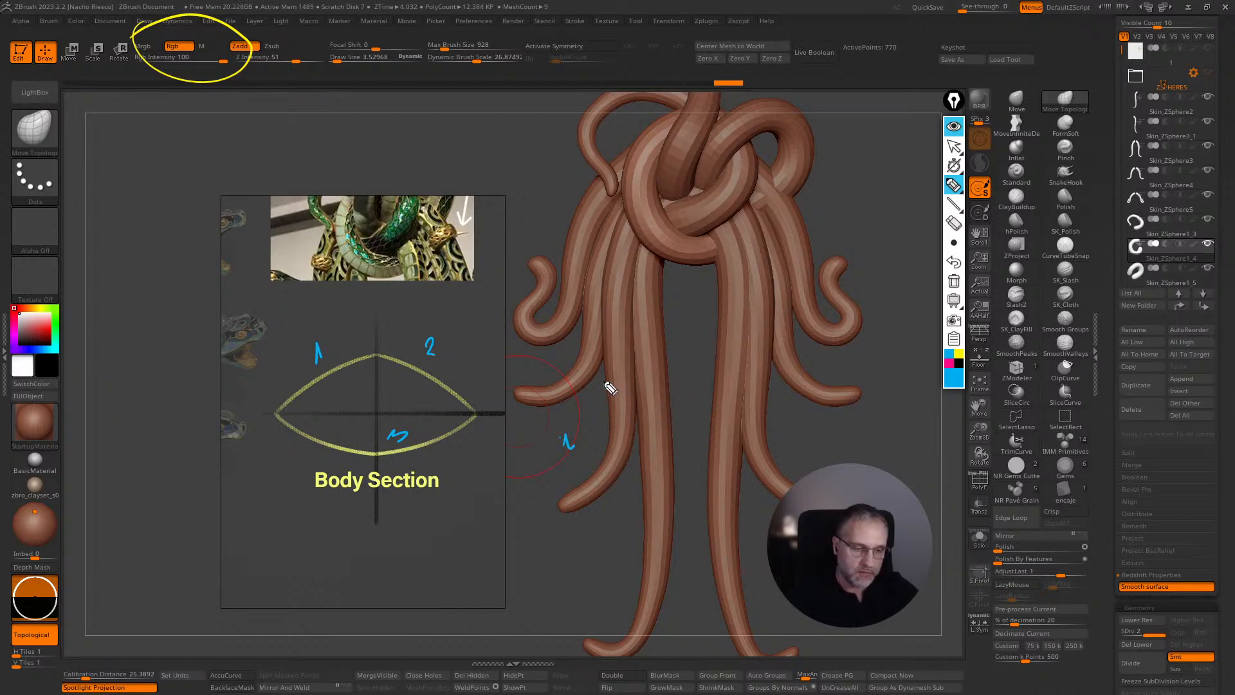
# - Draw a circle beside the Body Section sketch with an arrow to its pointed corner, and clear all annotations
pyautogui.moveTo(619, 363)
pyautogui.mouseDown()
pyautogui.moveTo(531, 413)
pyautogui.moveTo(585, 380)
pyautogui.mouseUp()
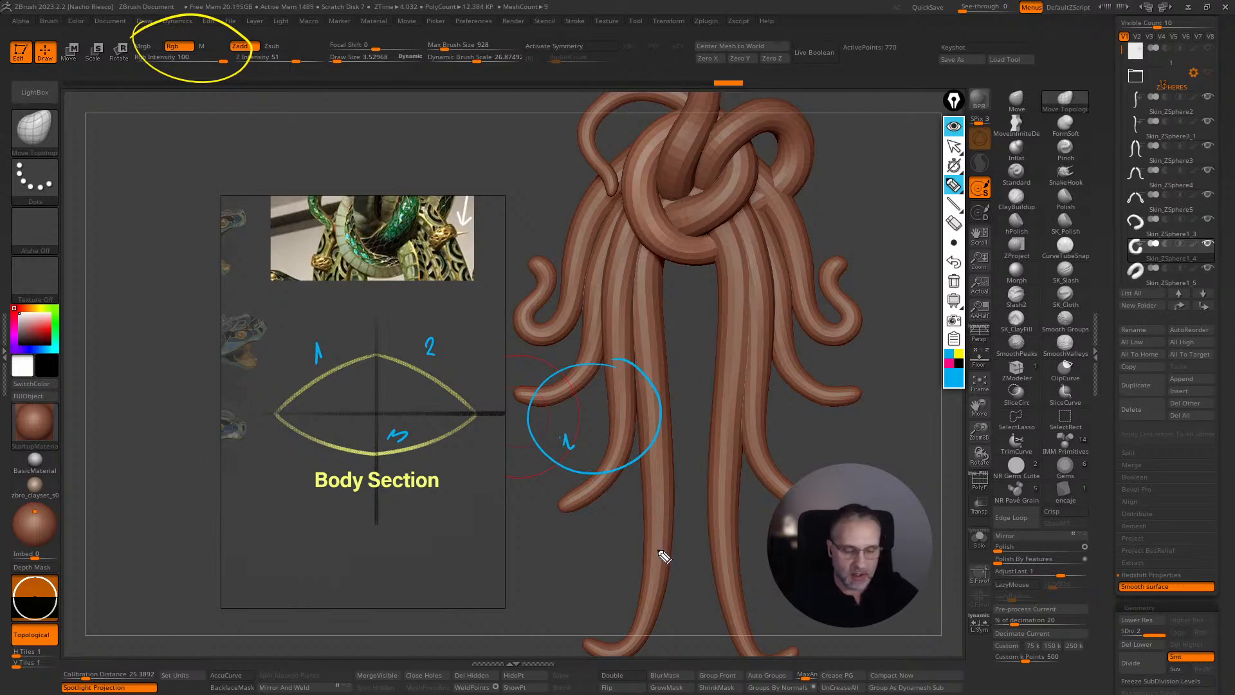
pyautogui.moveTo(527, 414)
pyautogui.mouseDown()
pyautogui.moveTo(479, 417)
pyautogui.moveTo(509, 425)
pyautogui.mouseUp()
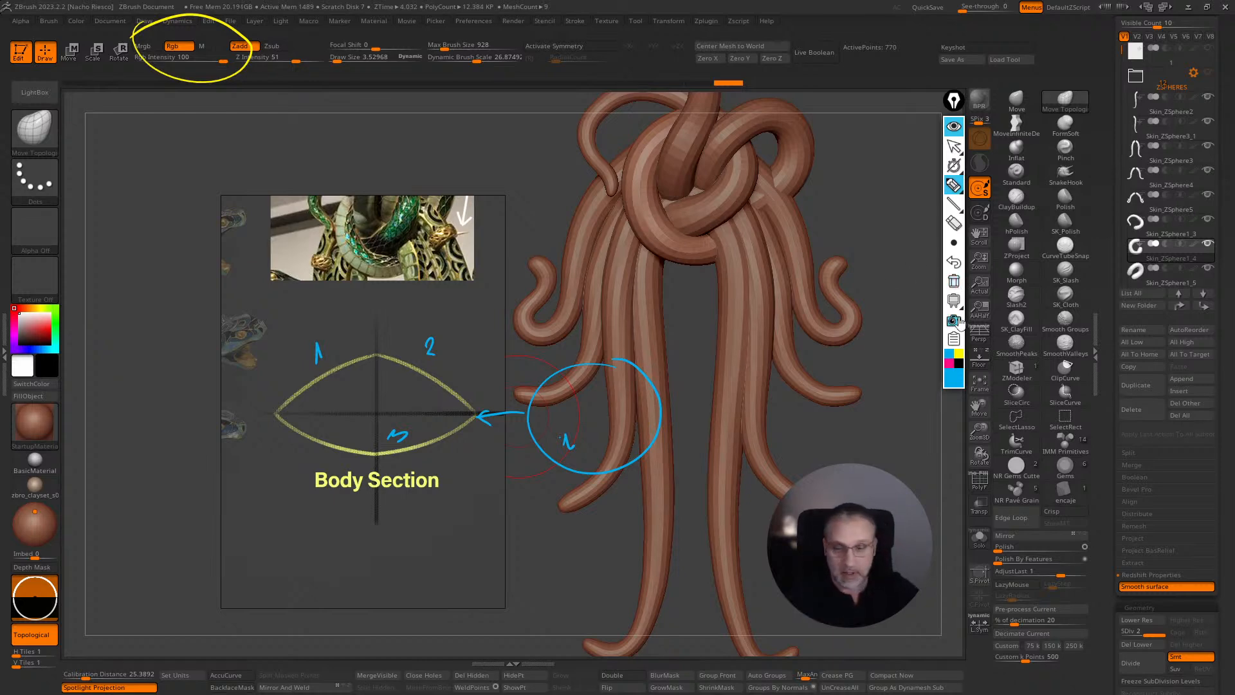
pyautogui.click(954, 281)
pyautogui.click(954, 147)
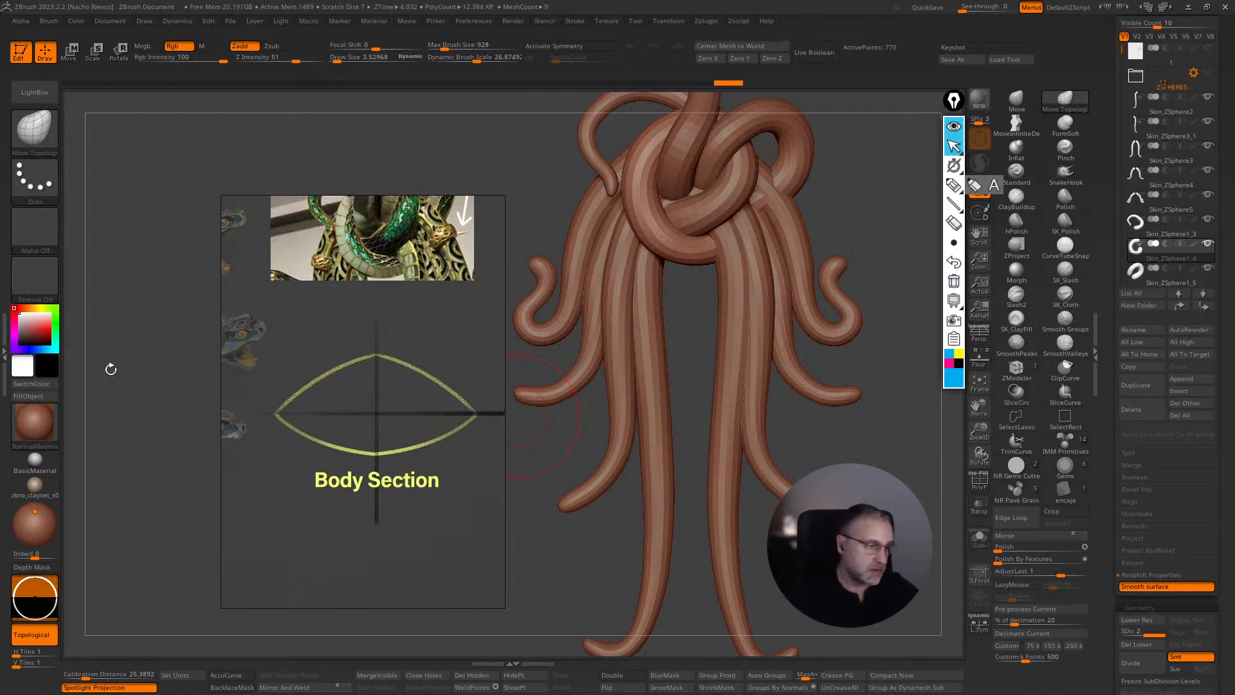
# - Check the Skin_ZSphere1_4 loop in isolation and select the long hanging snake Skin_ZSphere2
pyautogui.click(979, 540)
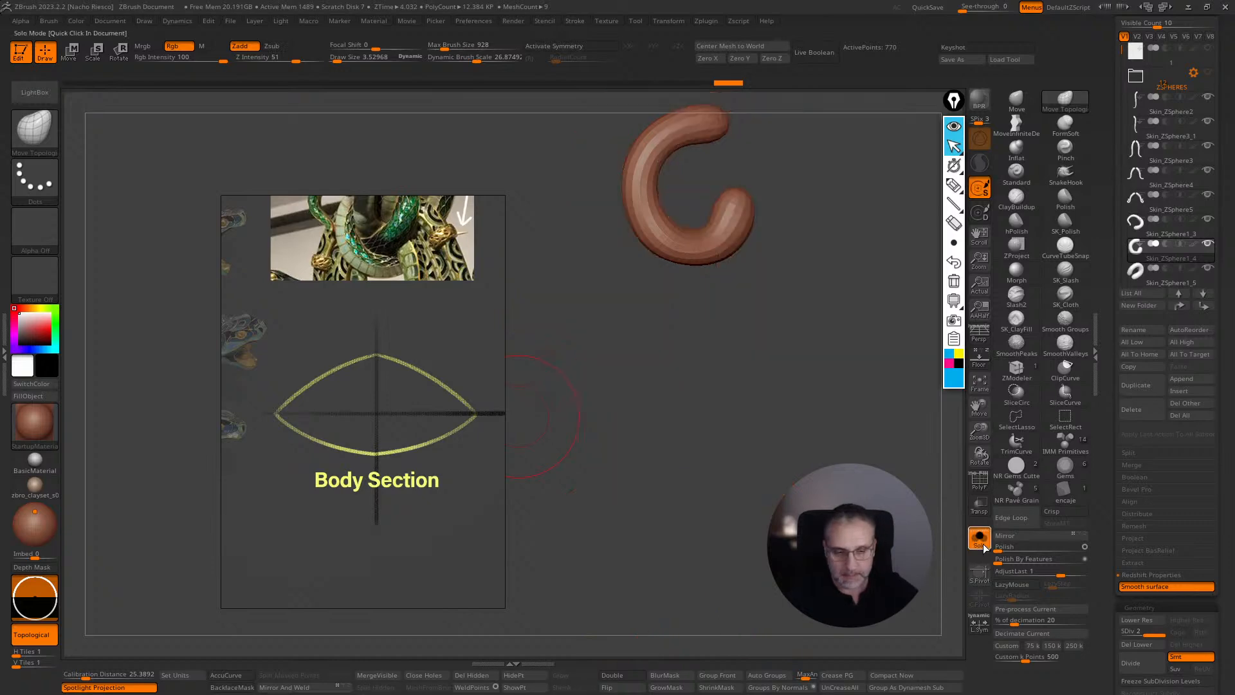
pyautogui.click(979, 541)
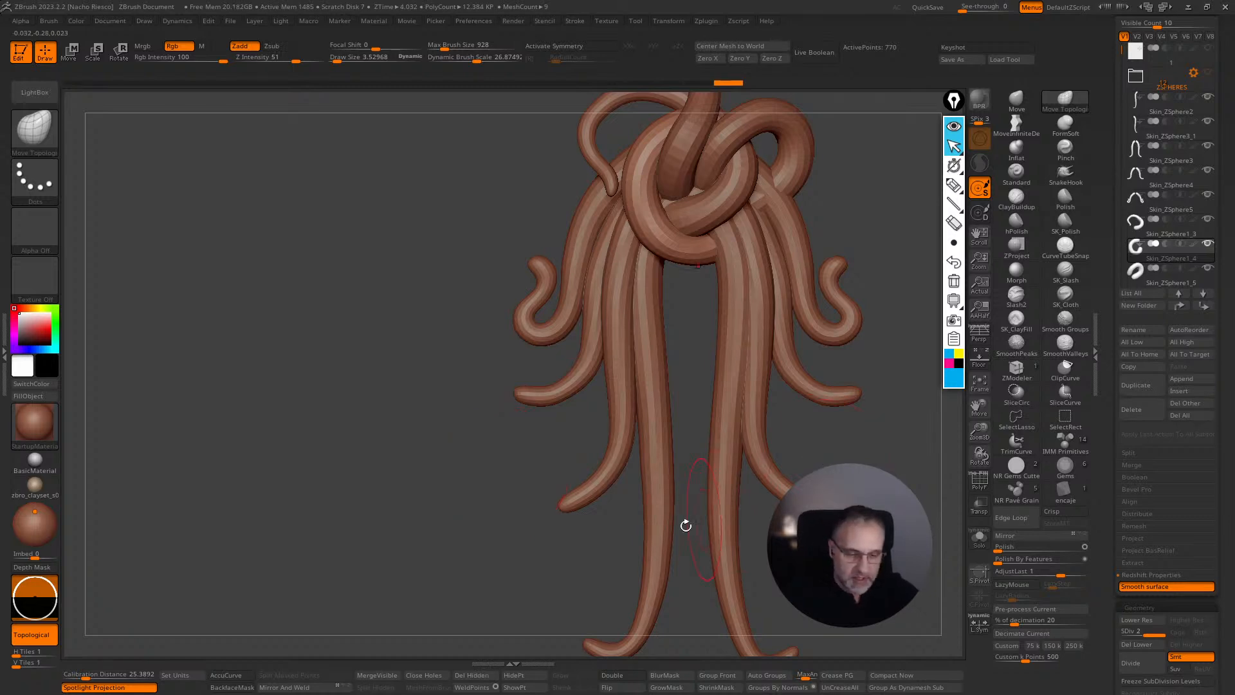
pyautogui.keyDown('alt'); pyautogui.click(664, 522); pyautogui.keyUp('alt')
pyautogui.moveTo(882, 508); pyautogui.dragTo(932, 426)
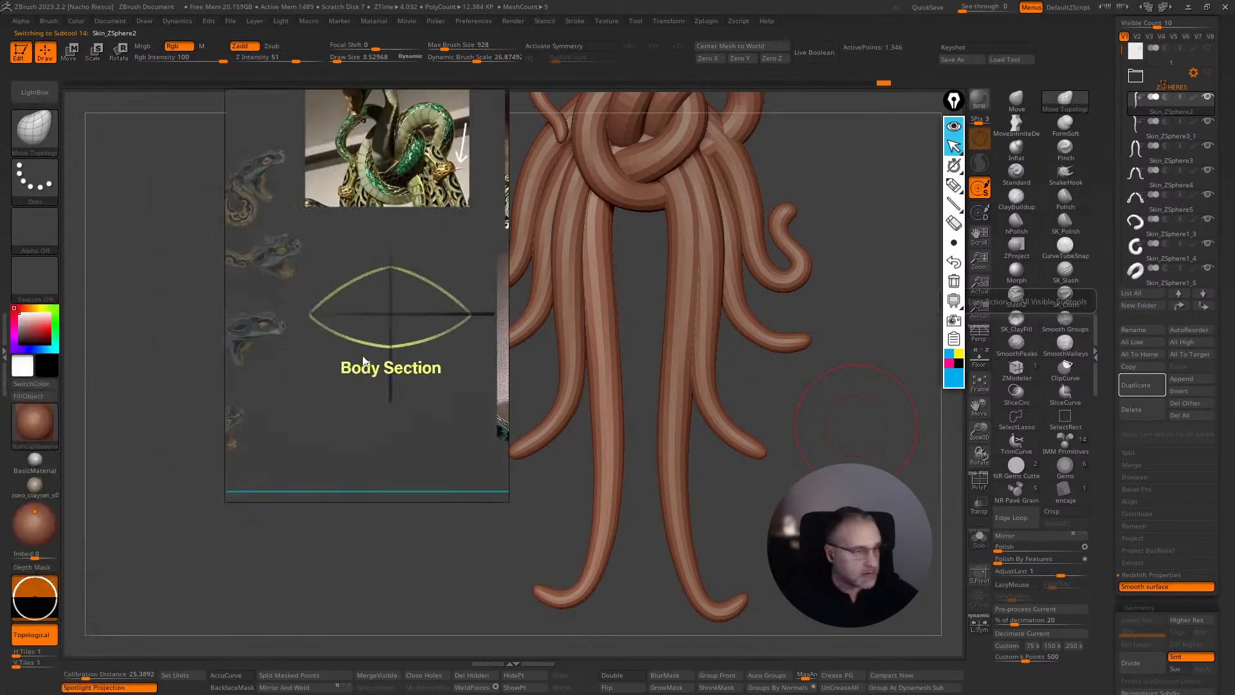
# - Browse the reference board for close-up photos of the hanging snakes' bodies
pyautogui.scroll(-6, 223, 374)
pyautogui.moveTo(219, 379); pyautogui.dragTo(193, 230, button='middle')
pyautogui.scroll(2, 234, 288)
pyautogui.moveTo(283, 287); pyautogui.dragTo(200, 326, button='middle')
pyautogui.scroll(2, 200, 327)
pyautogui.scroll(-6, 211, 330)
pyautogui.moveTo(352, 367); pyautogui.dragTo(221, 366, button='middle')
pyautogui.scroll(5, 222, 372)
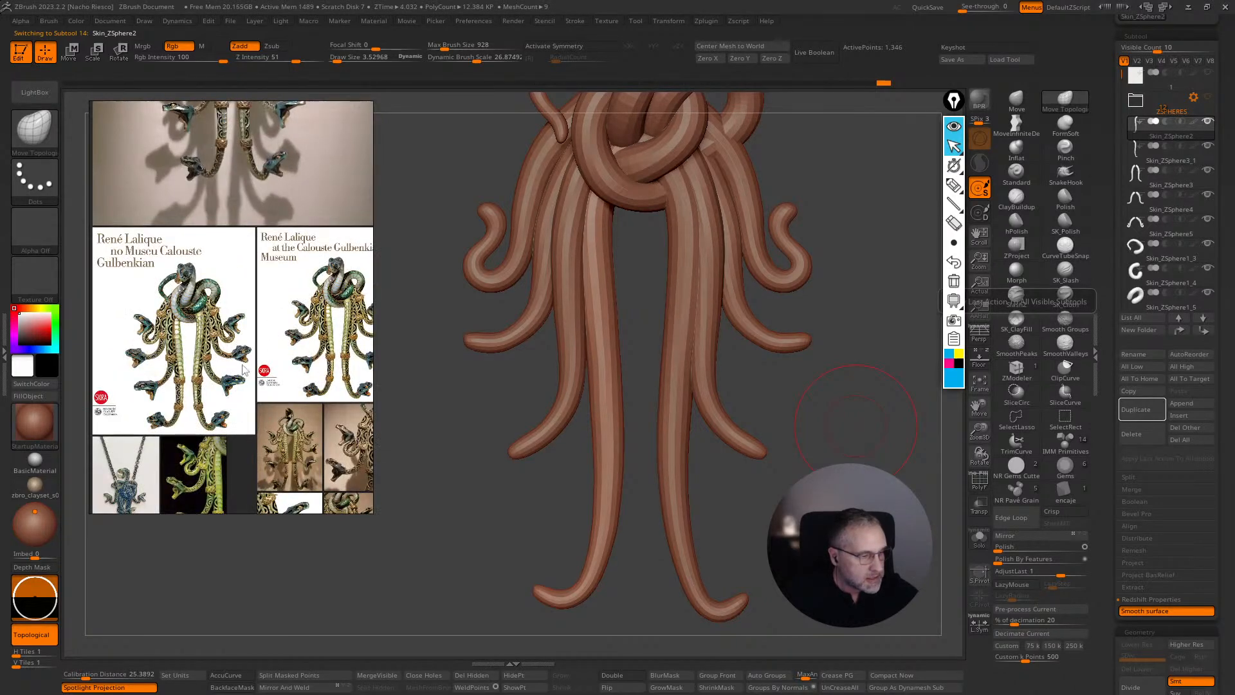
pyautogui.scroll(2, 218, 386)
pyautogui.moveTo(199, 369); pyautogui.dragTo(289, 264, button='middle')
pyautogui.moveTo(245, 405); pyautogui.dragTo(252, 154, button='middle')
pyautogui.moveTo(274, 343); pyautogui.dragTo(346, 270, button='middle')
pyautogui.moveTo(208, 307); pyautogui.dragTo(168, 362, button='middle')
pyautogui.moveTo(329, 310); pyautogui.dragTo(253, 285, button='middle')
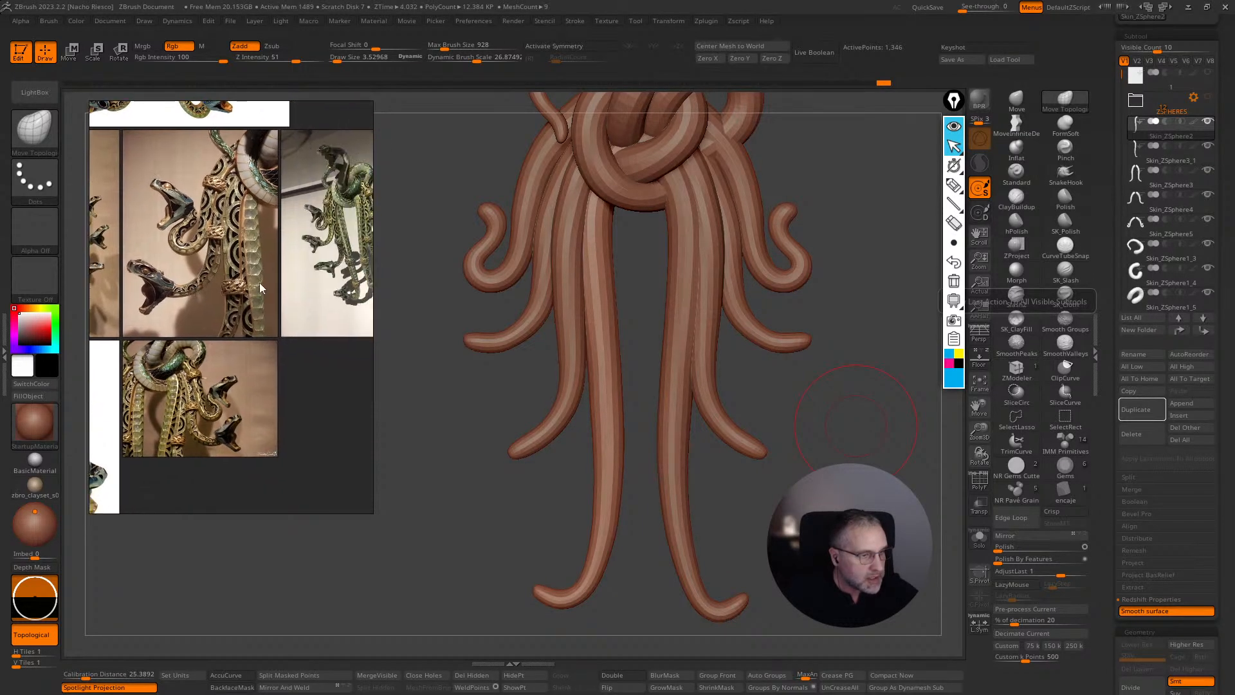
# - Examine the belly scales, side pattern and gold bands on the hanging snakes in the close-up photos
pyautogui.scroll(4, 265, 281)
pyautogui.scroll(-1, 252, 290)
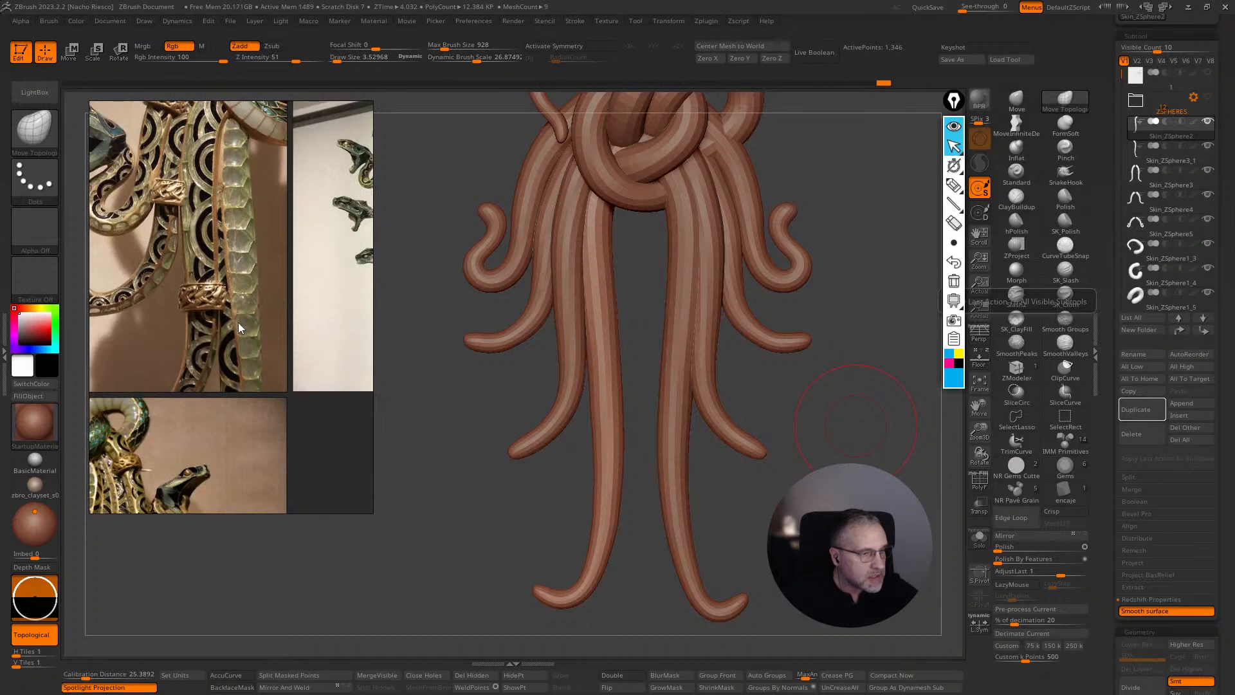
pyautogui.scroll(-1, 239, 318)
pyautogui.moveTo(249, 340); pyautogui.dragTo(264, 286, button='middle')
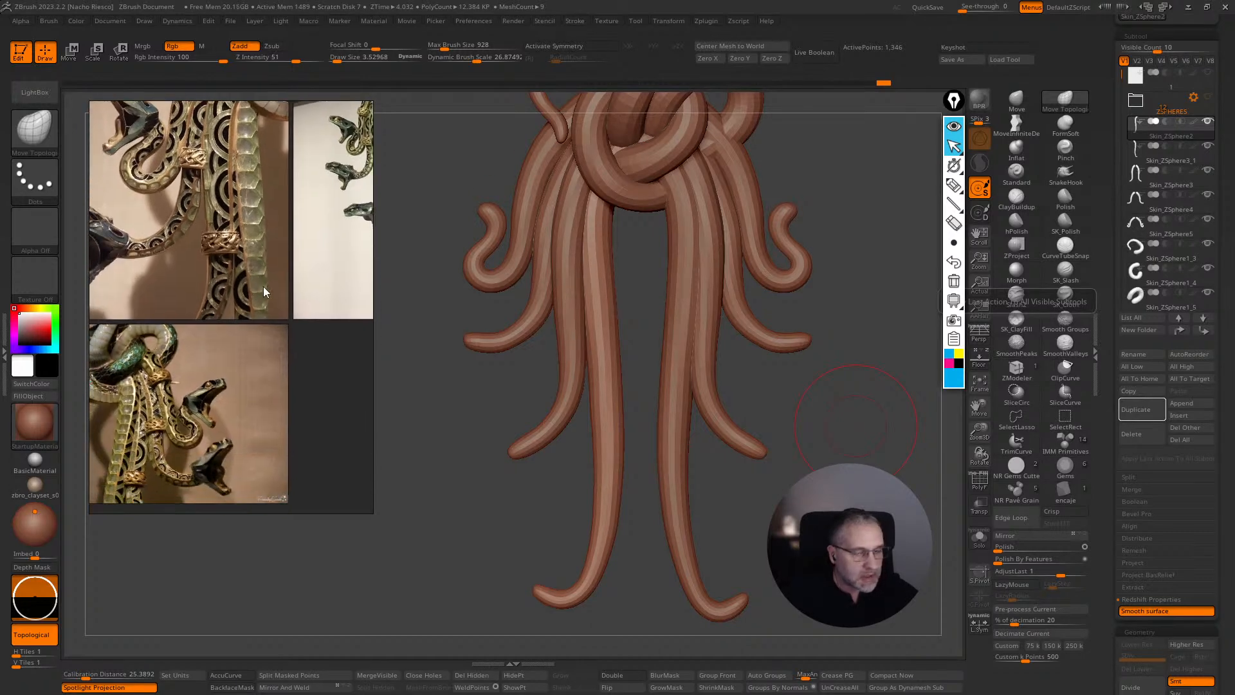
pyautogui.scroll(-1, 262, 288)
pyautogui.scroll(3, 253, 273)
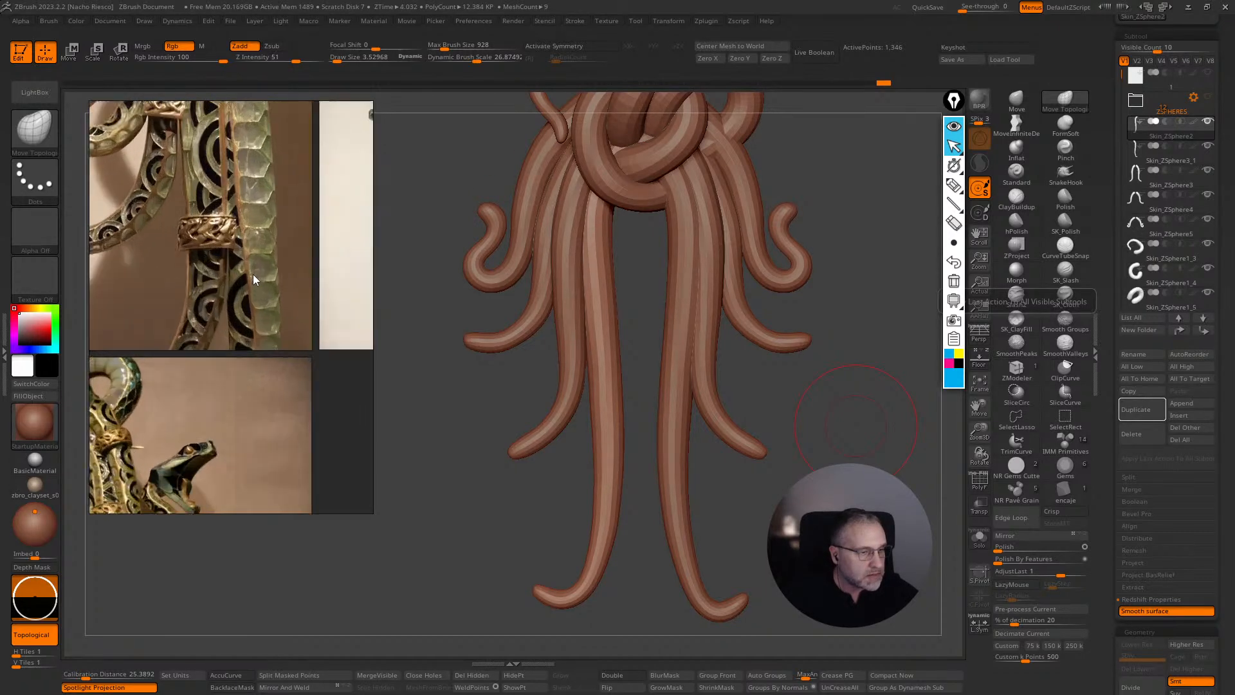
pyautogui.moveTo(252, 276); pyautogui.dragTo(165, 351, button='middle')
pyautogui.scroll(5, 313, 274)
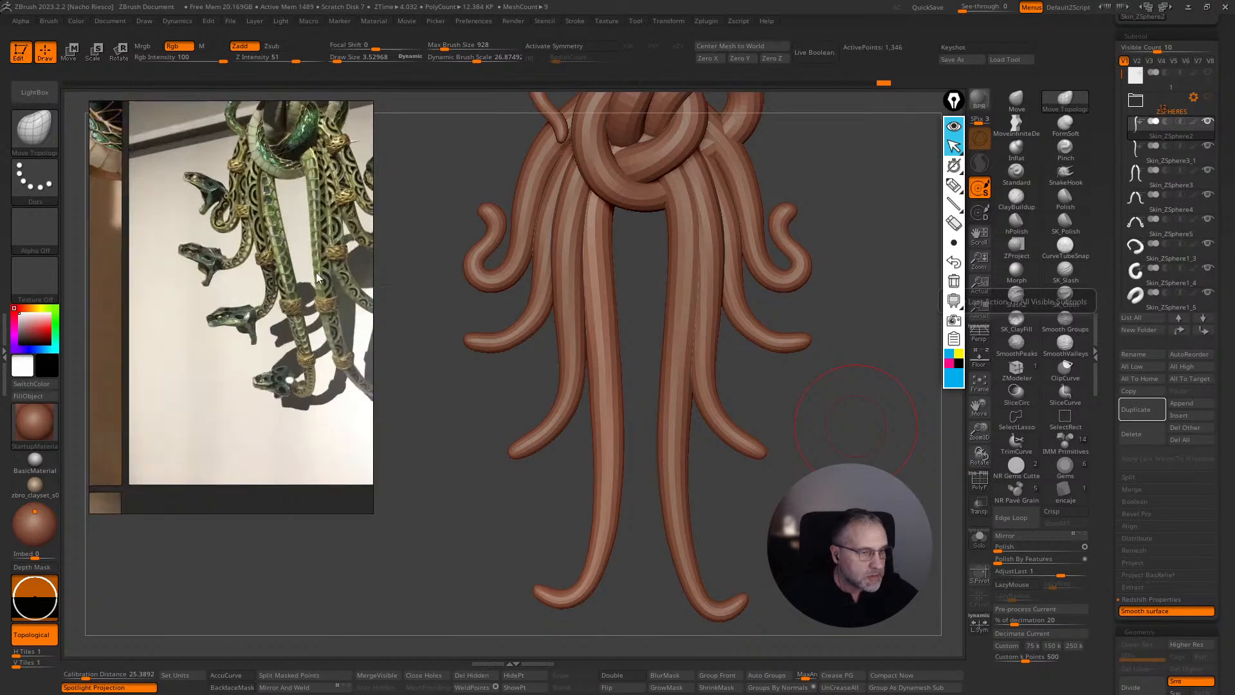
pyautogui.scroll(6, 315, 276)
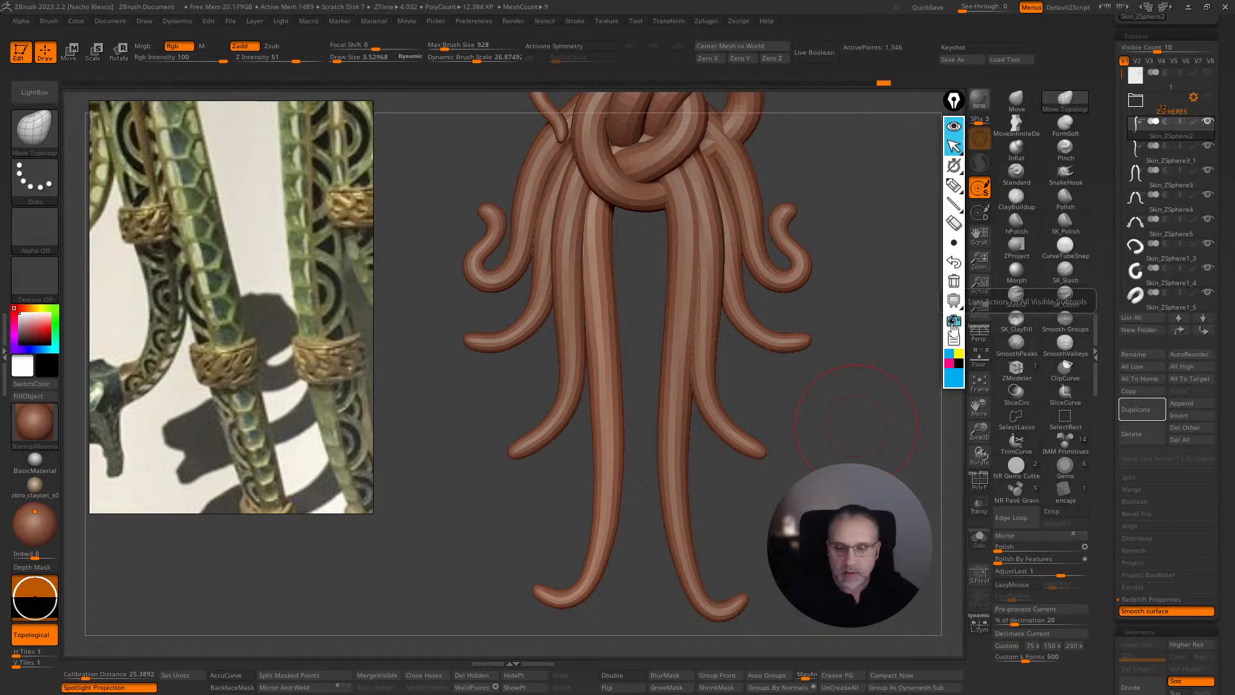
# - Annotate the long snake in the photo in blue, tracing its body edge and numbering the section's sides up to 3
pyautogui.click(954, 185)
pyautogui.moveTo(394, 299); pyautogui.dragTo(395, 312)
pyautogui.moveTo(158, 125); pyautogui.dragTo(269, 518)
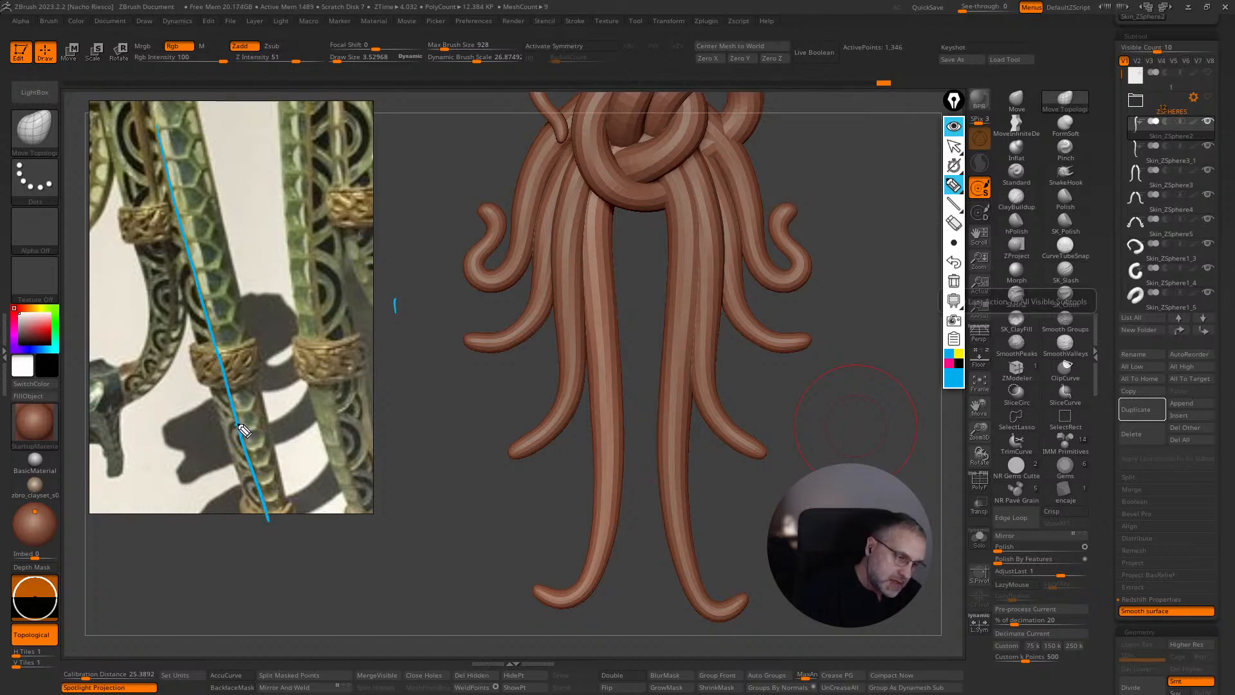
pyautogui.moveTo(227, 441); pyautogui.dragTo(265, 426)
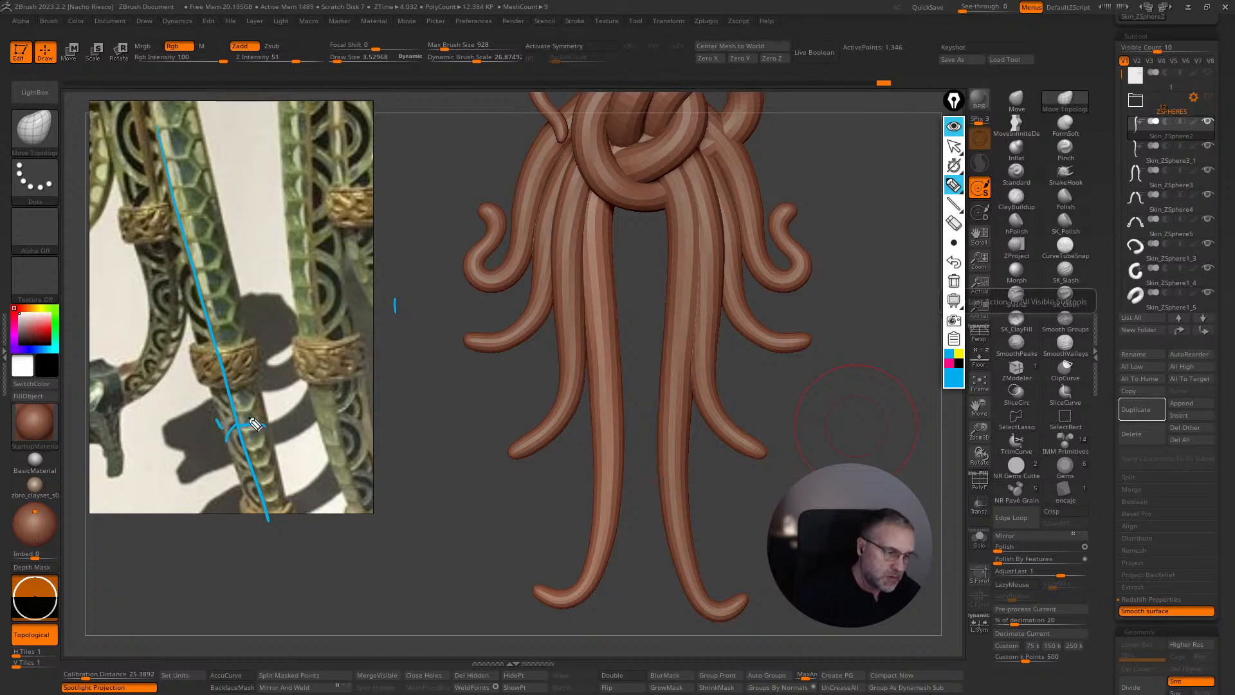
pyautogui.moveTo(266, 443); pyautogui.dragTo(274, 419)
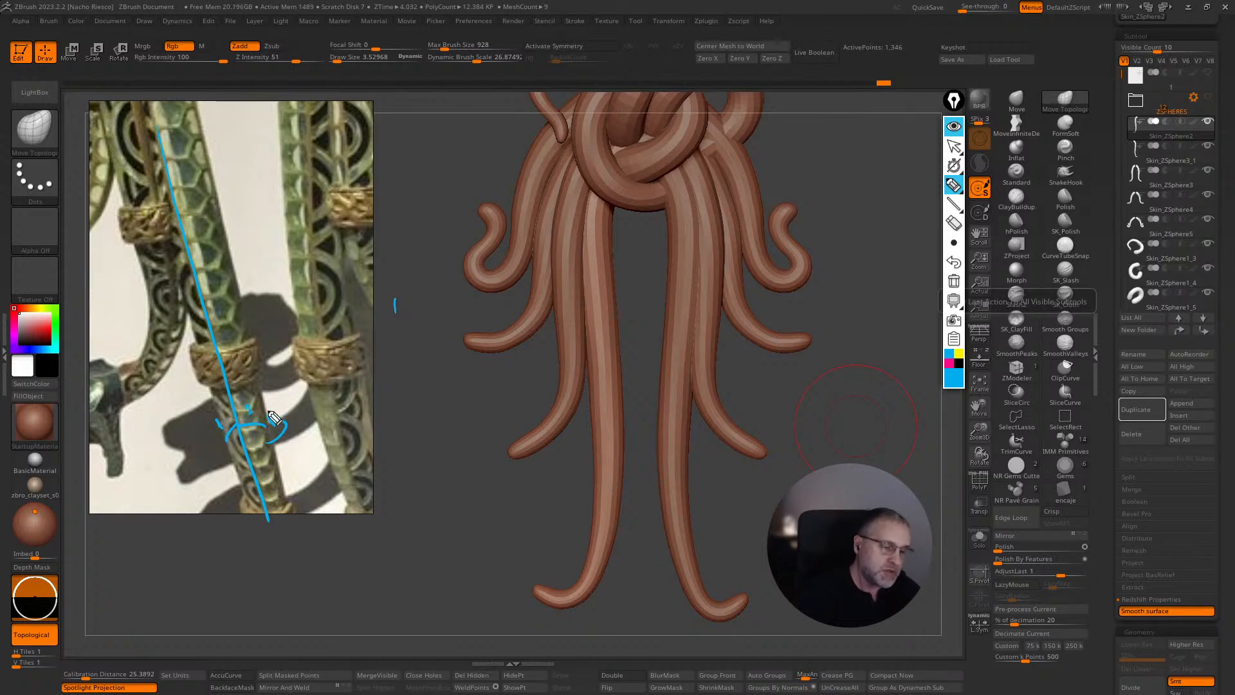
pyautogui.moveTo(274, 405); pyautogui.dragTo(286, 400)
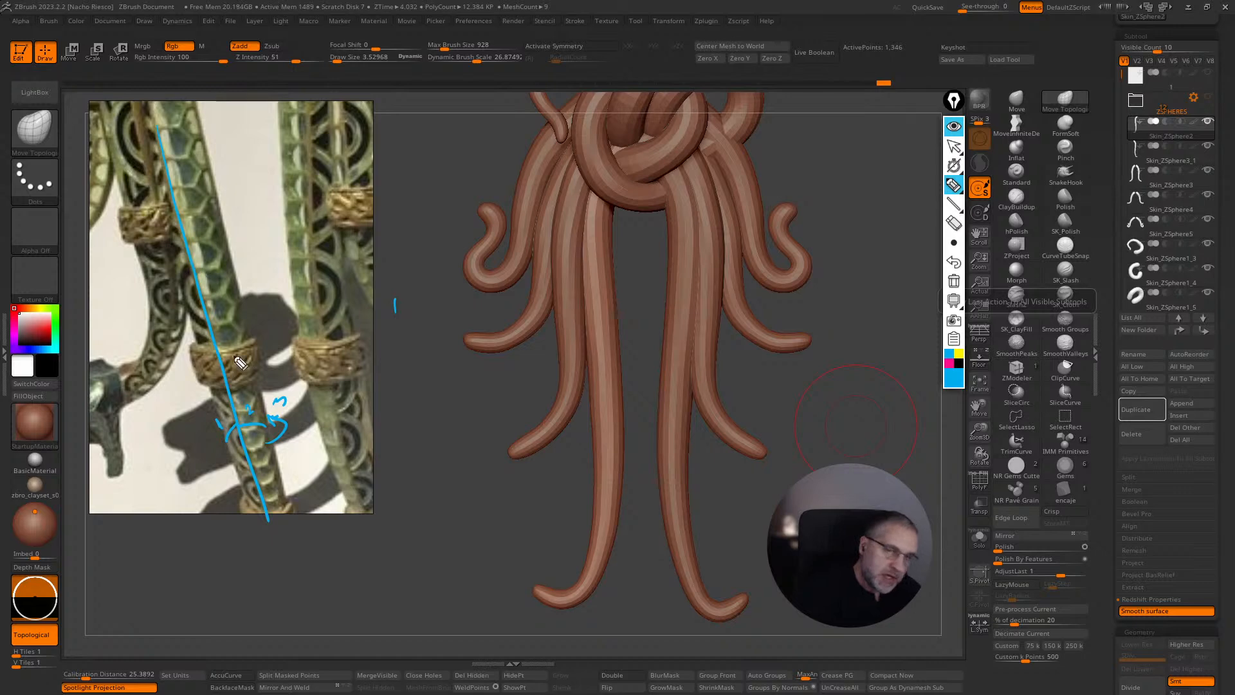
# - Trace the matching edge lines on the model's long snake and on the neighbouring shorter snake in both photo and model
pyautogui.moveTo(595, 195)
pyautogui.mouseDown()
pyautogui.moveTo(604, 516)
pyautogui.moveTo(574, 604)
pyautogui.moveTo(535, 589)
pyautogui.mouseUp()
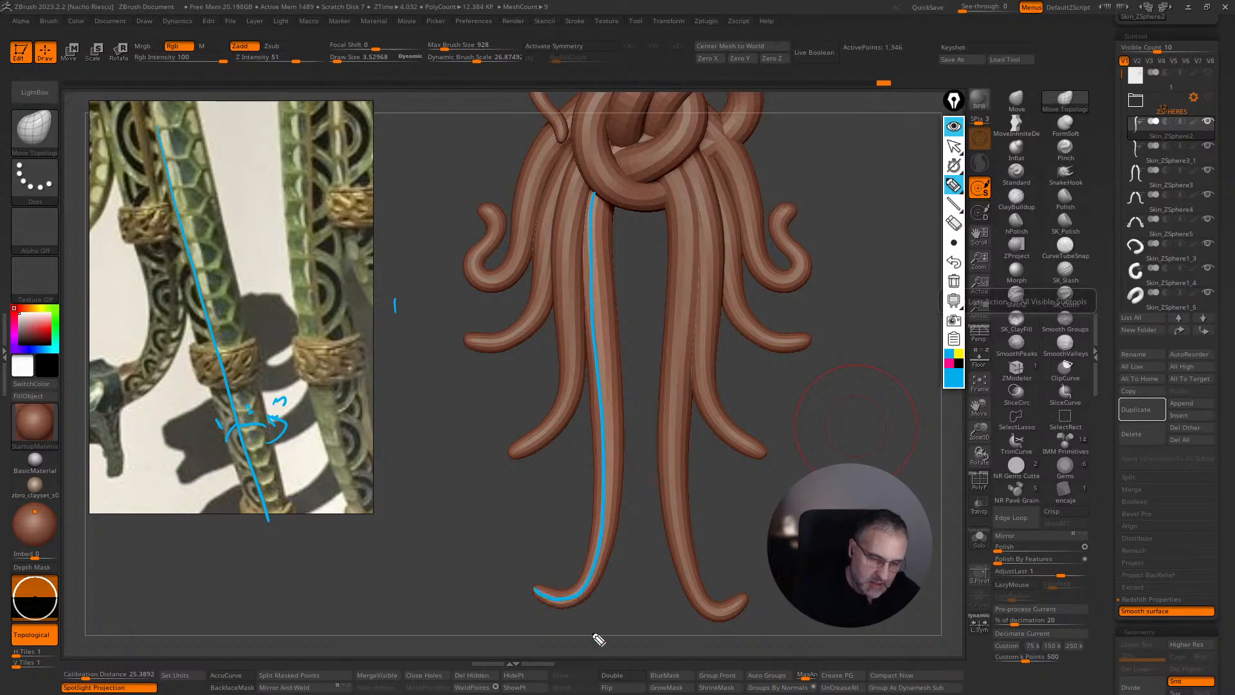
pyautogui.moveTo(599, 534); pyautogui.dragTo(252, 467)
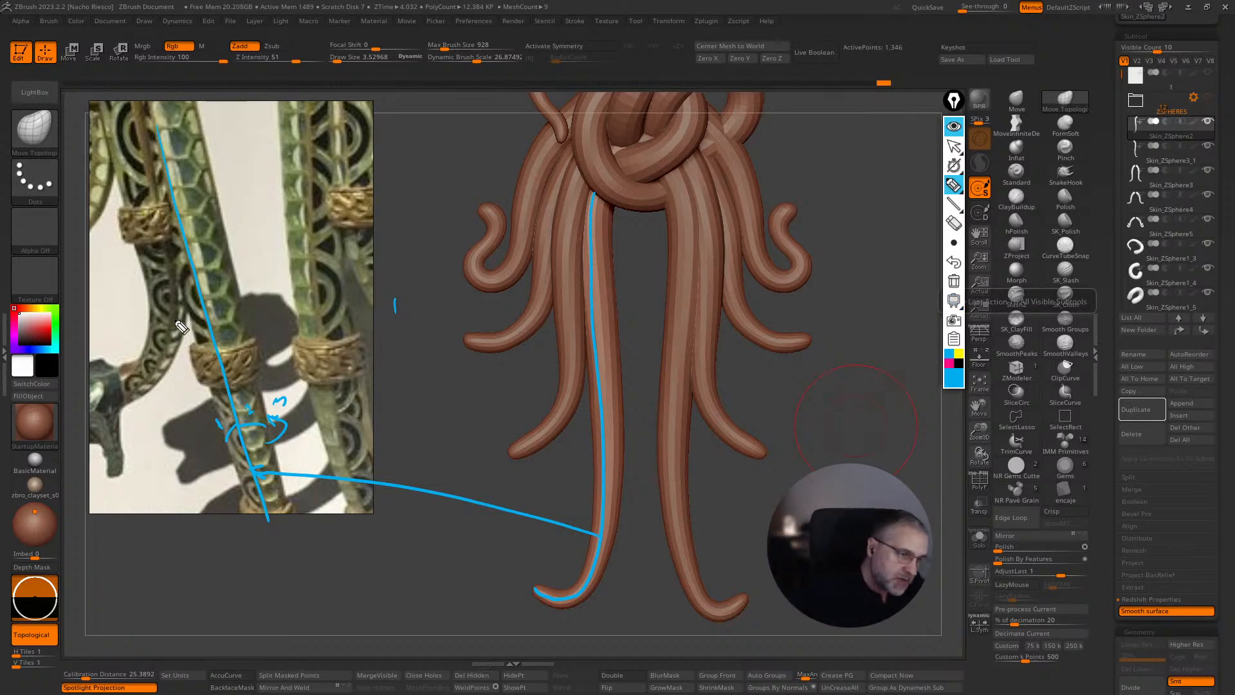
pyautogui.moveTo(165, 243)
pyautogui.mouseDown()
pyautogui.moveTo(173, 336)
pyautogui.moveTo(133, 389)
pyautogui.mouseUp()
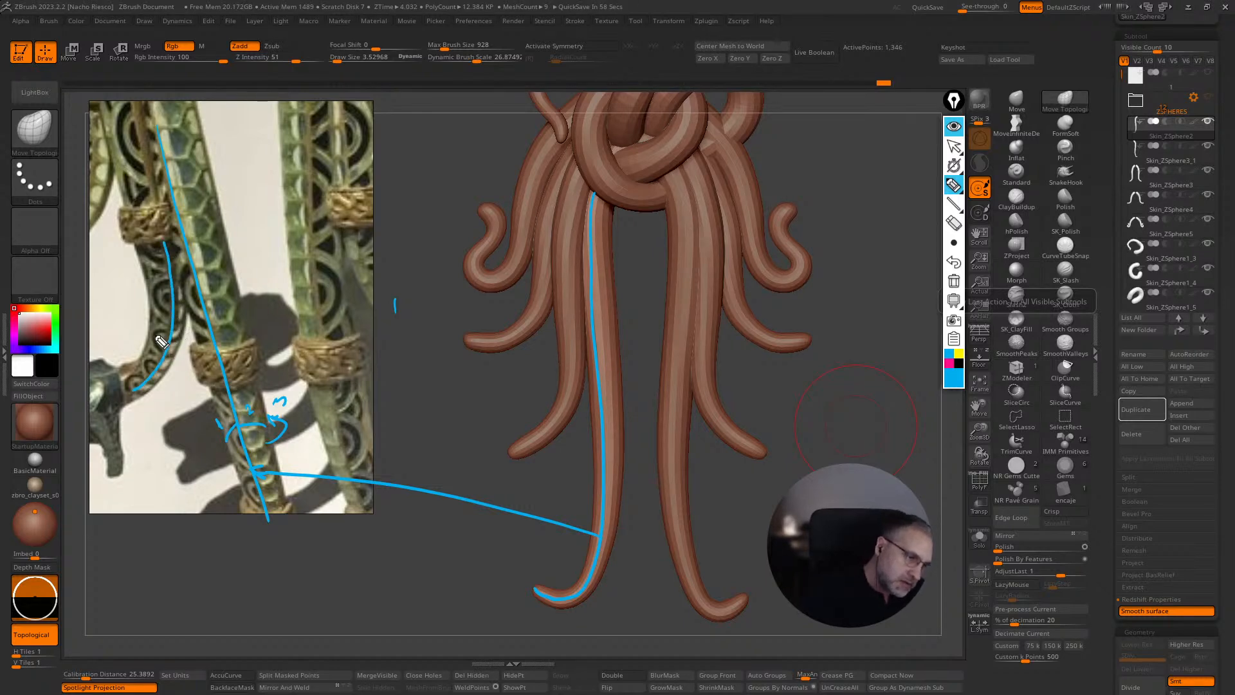
pyautogui.moveTo(170, 337); pyautogui.dragTo(153, 329)
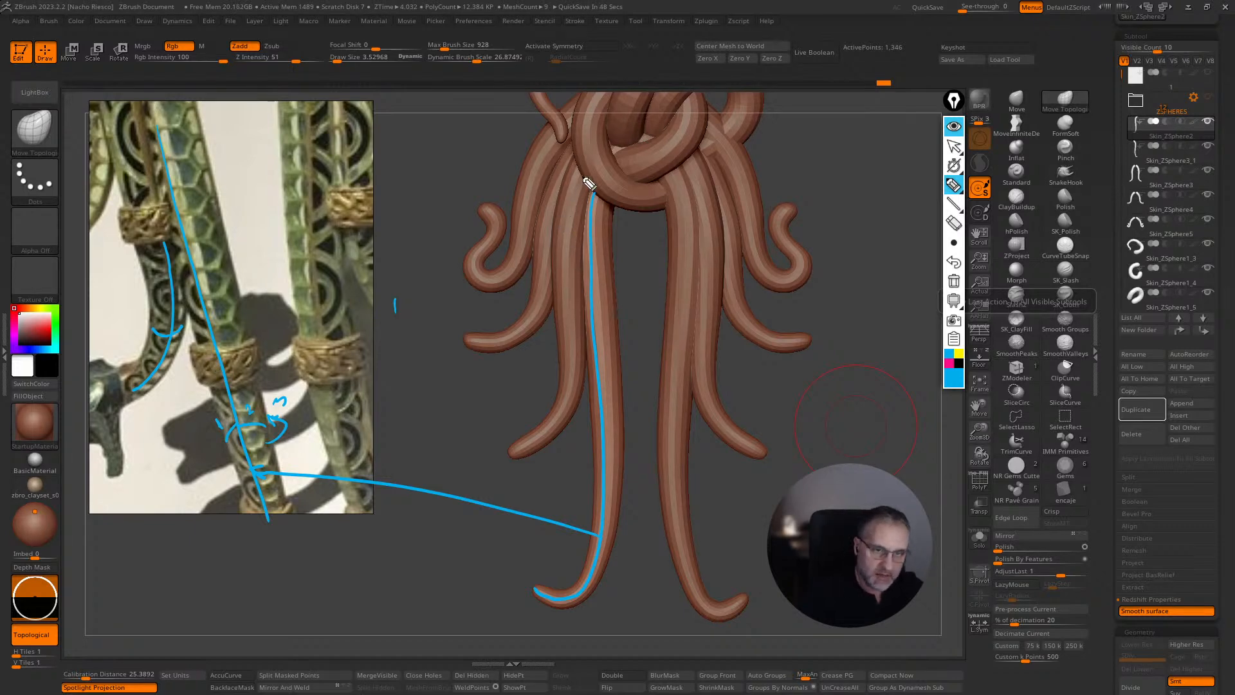
pyautogui.moveTo(580, 178); pyautogui.dragTo(567, 325)
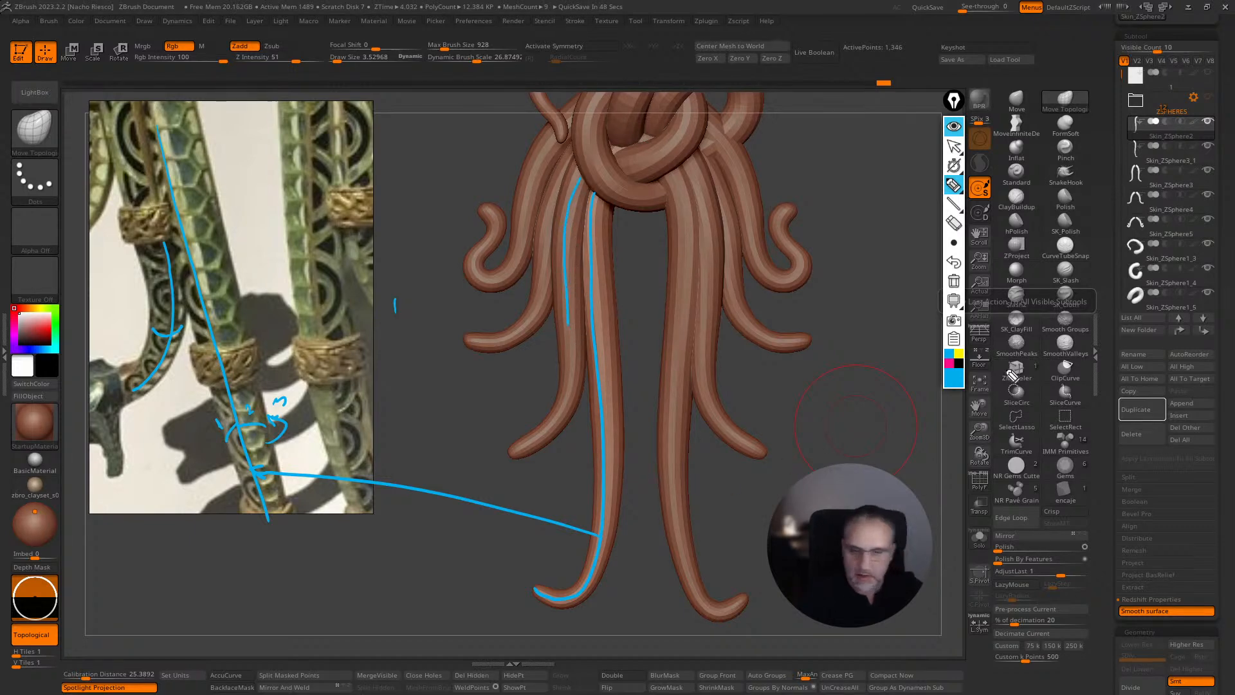
# - Stop annotating and show the floor grid with its front reference image over the model
pyautogui.click(953, 146)
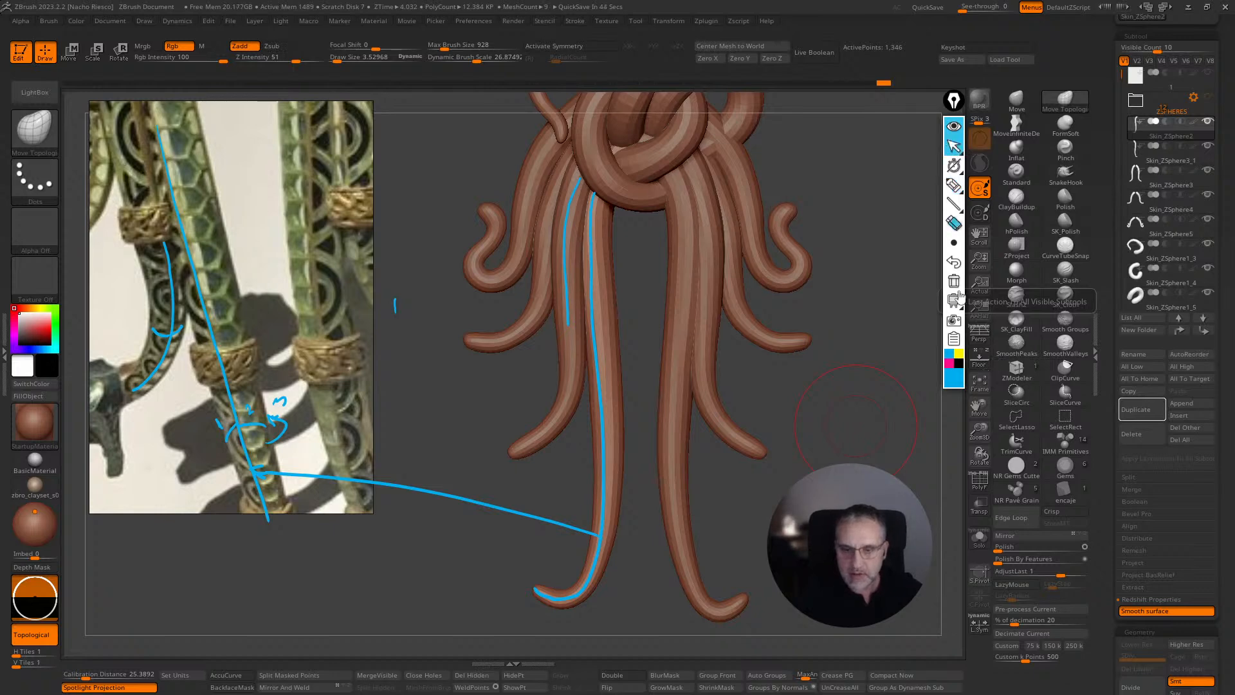
pyautogui.click(984, 364)
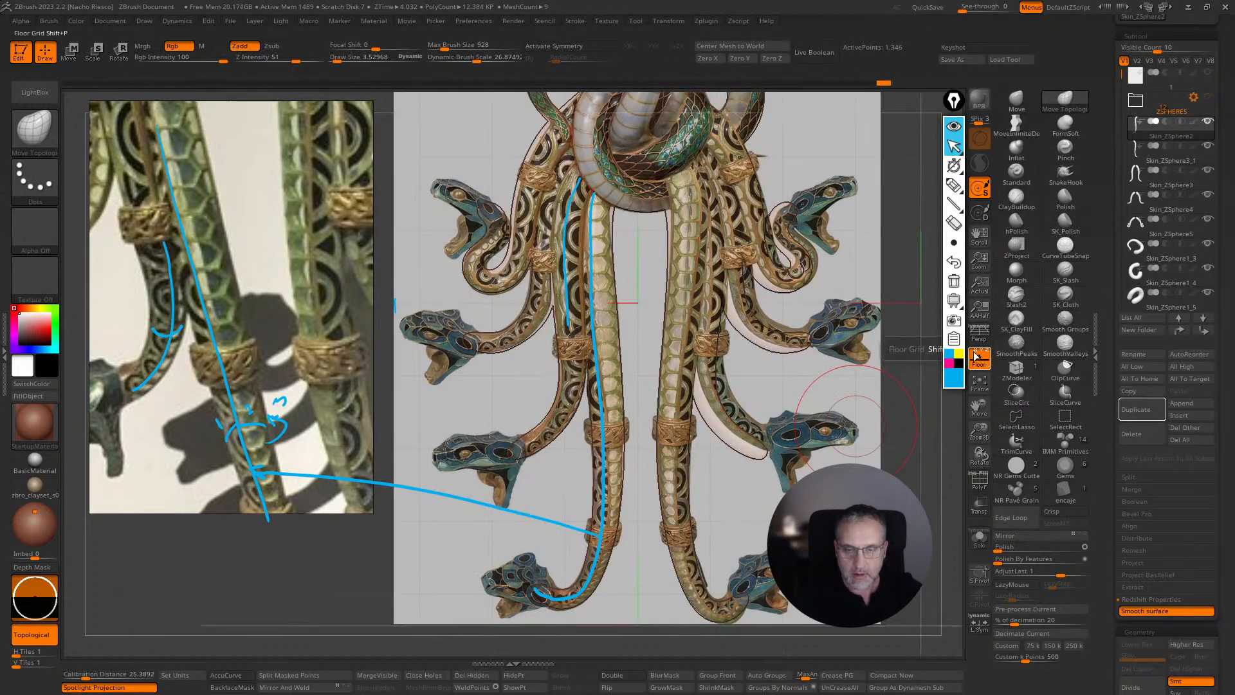
pyautogui.moveTo(963, 209)
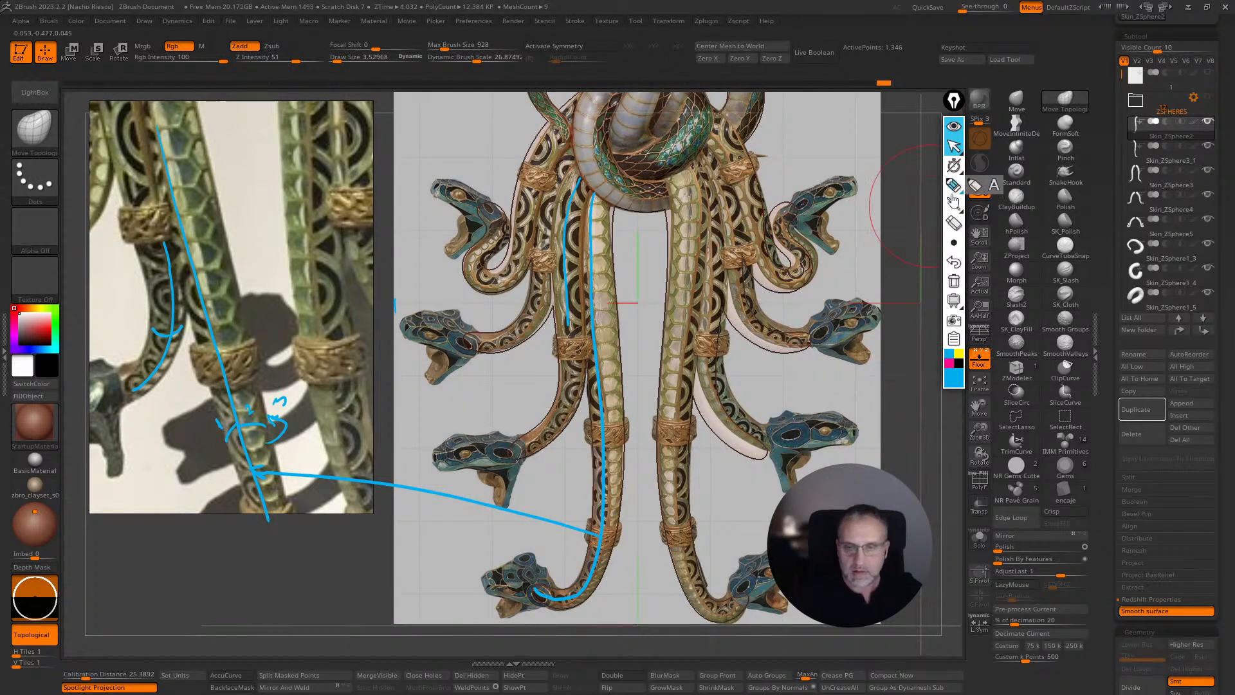
# - Erase the blue stroke on the snake beside the long one and retrace its body edge from the knot to the head
pyautogui.click(954, 186)
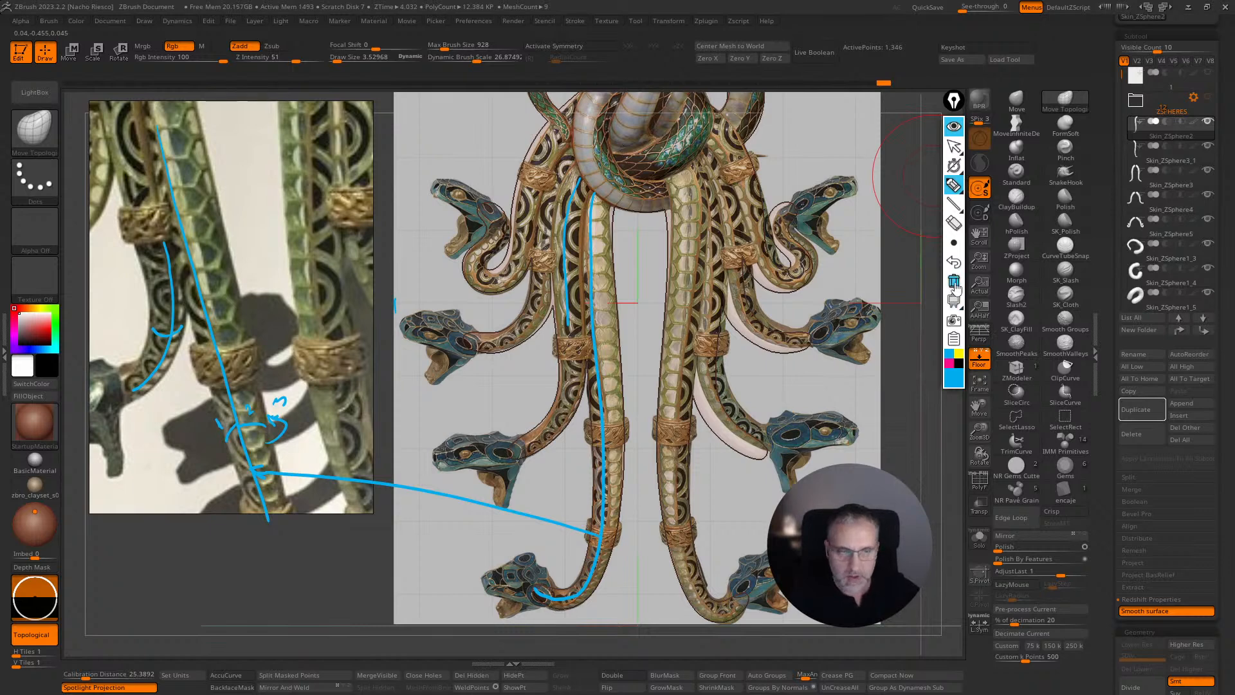
pyautogui.click(954, 223)
pyautogui.moveTo(574, 309); pyautogui.dragTo(569, 196)
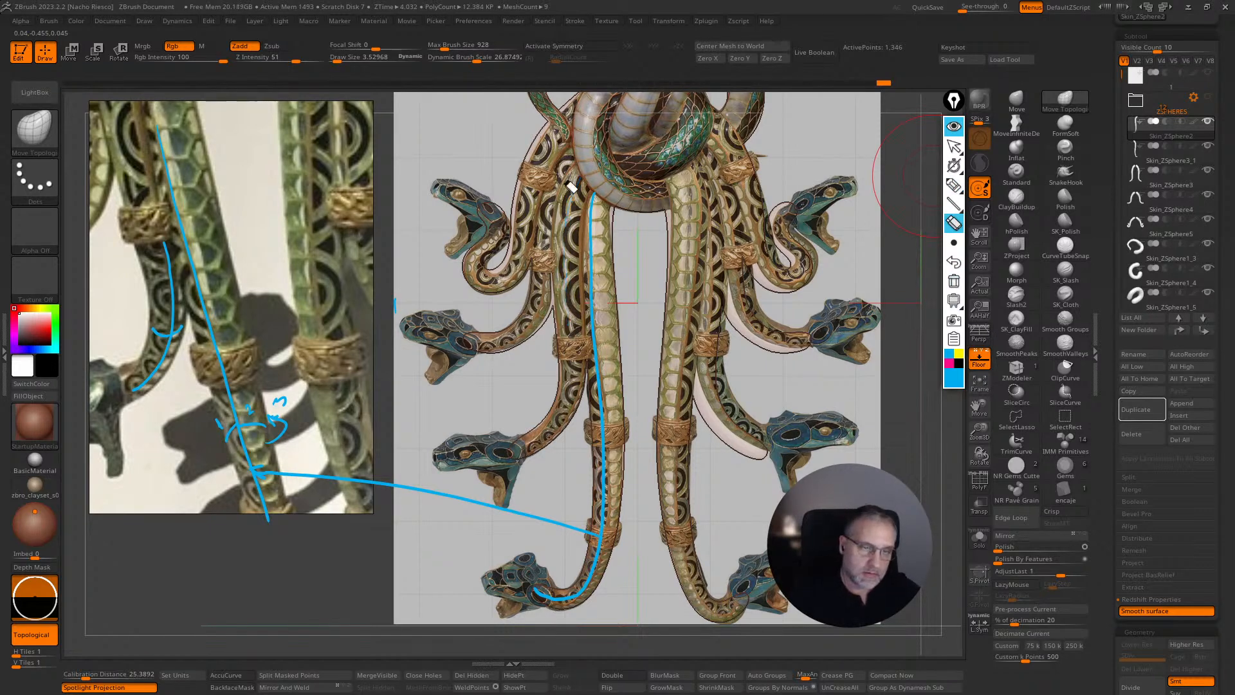
pyautogui.moveTo(955, 191)
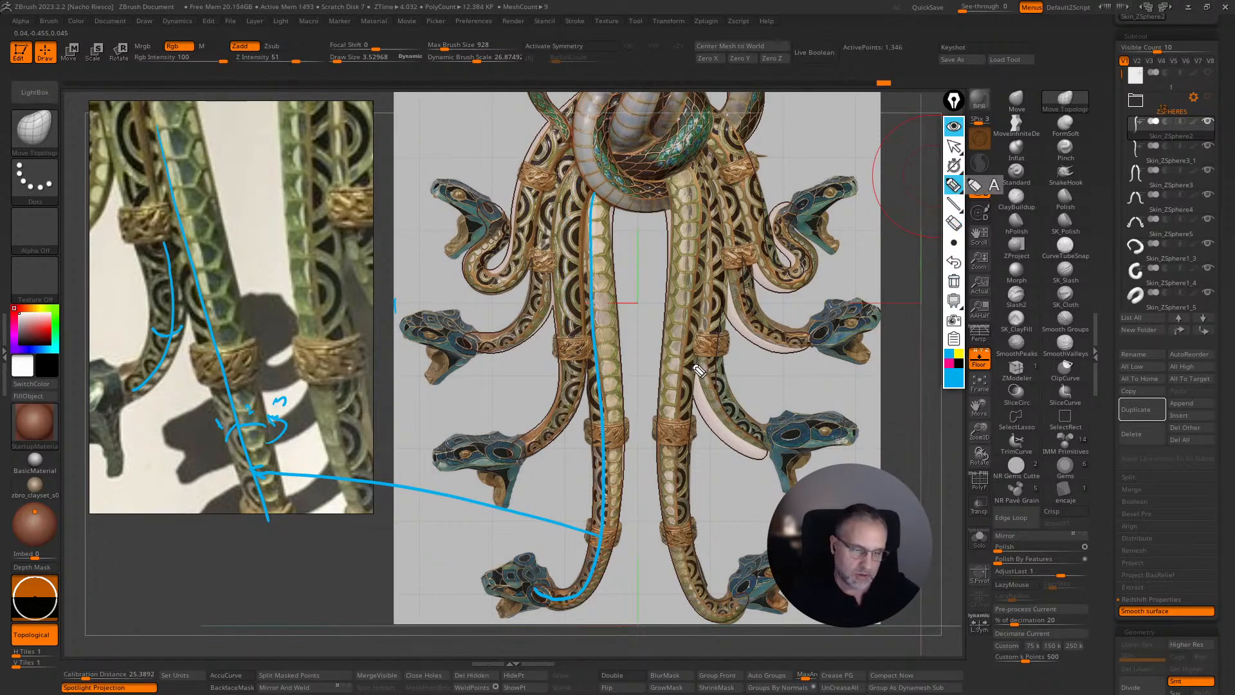
pyautogui.moveTo(529, 453)
pyautogui.mouseDown()
pyautogui.moveTo(577, 409)
pyautogui.moveTo(587, 378)
pyautogui.moveTo(597, 190)
pyautogui.mouseUp()
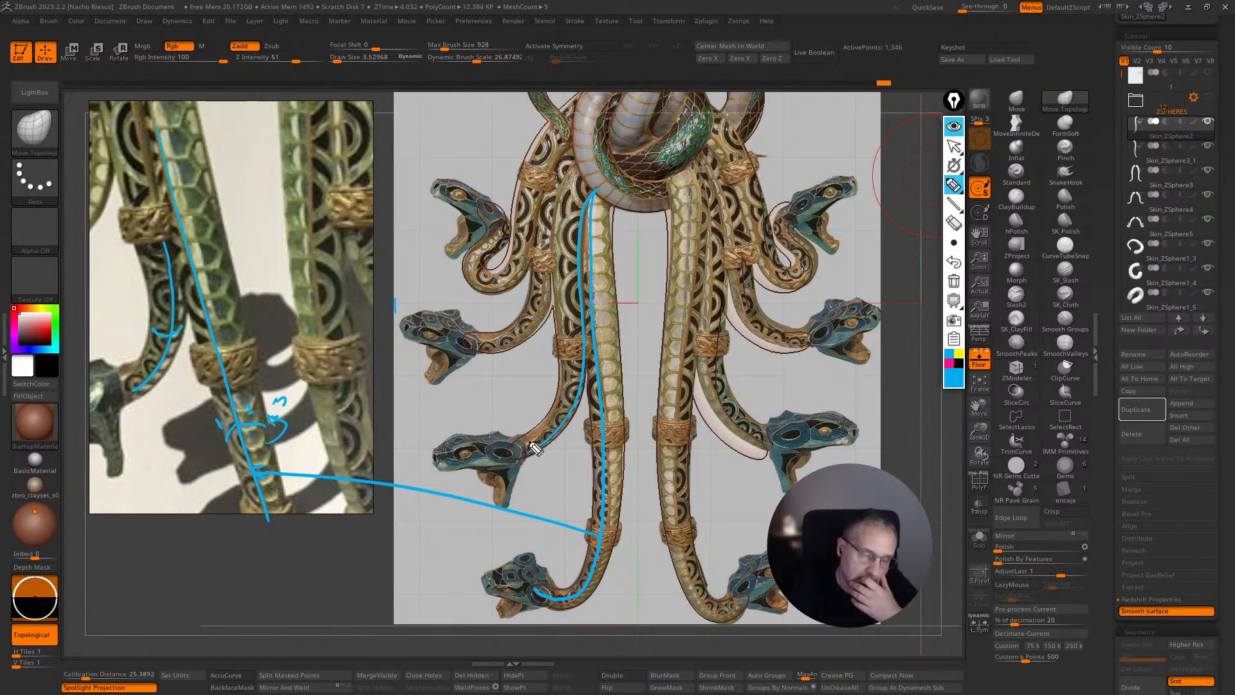
# - Trace the inner edges and narrow sides of the hanging snakes in blue and sketch a triangular body section beside them
pyautogui.moveTo(533, 449)
pyautogui.mouseDown()
pyautogui.moveTo(554, 431)
pyautogui.moveTo(569, 376)
pyautogui.mouseUp()
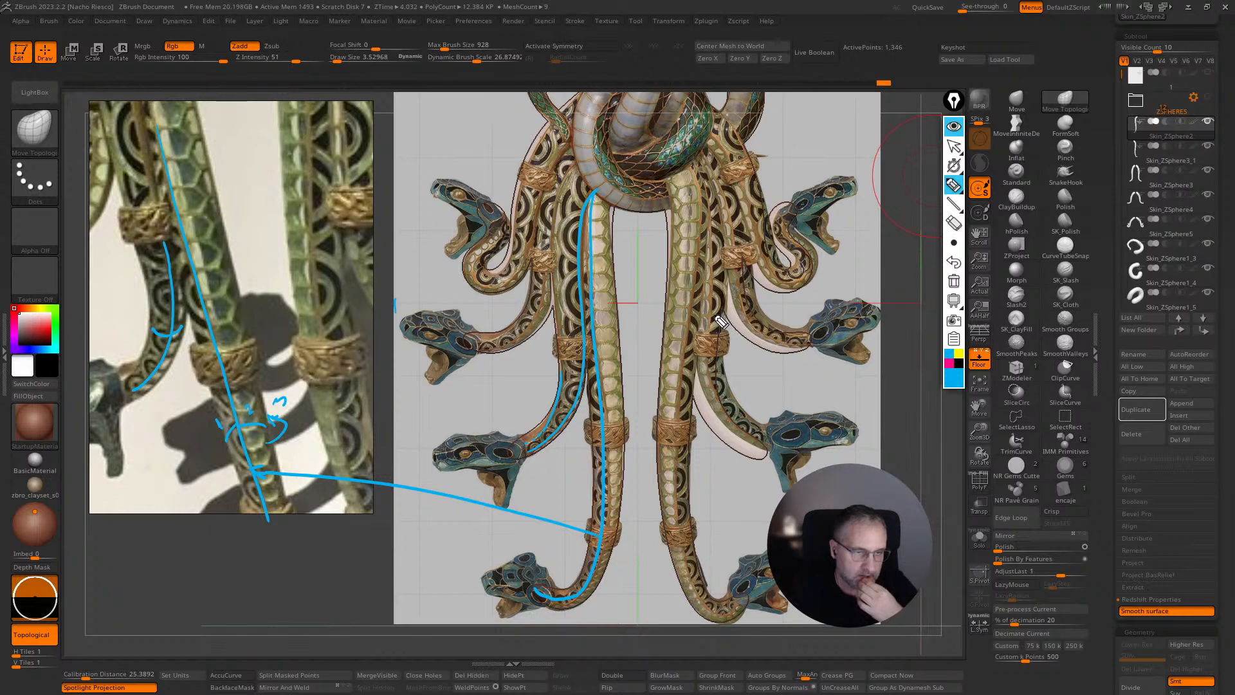
pyautogui.moveTo(479, 341)
pyautogui.mouseDown()
pyautogui.moveTo(523, 322)
pyautogui.moveTo(473, 332)
pyautogui.mouseUp()
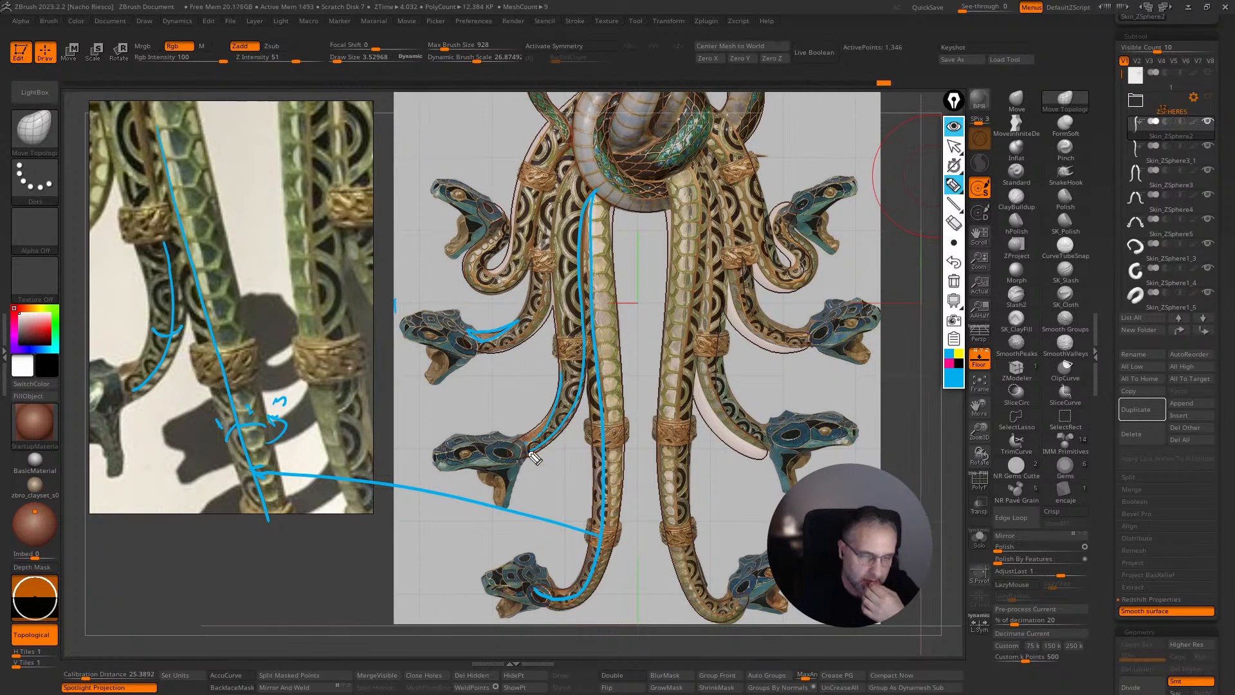
pyautogui.moveTo(555, 409); pyautogui.dragTo(520, 438)
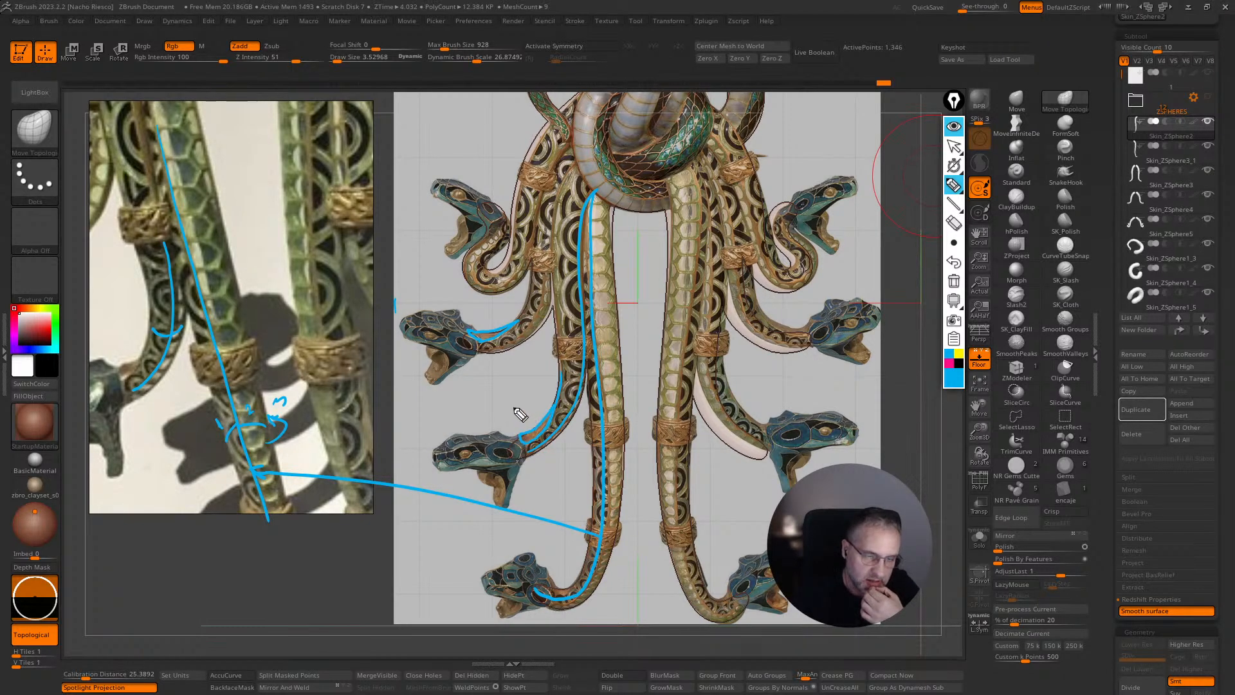
pyautogui.moveTo(504, 418)
pyautogui.mouseDown()
pyautogui.moveTo(532, 394)
pyautogui.moveTo(501, 417)
pyautogui.mouseUp()
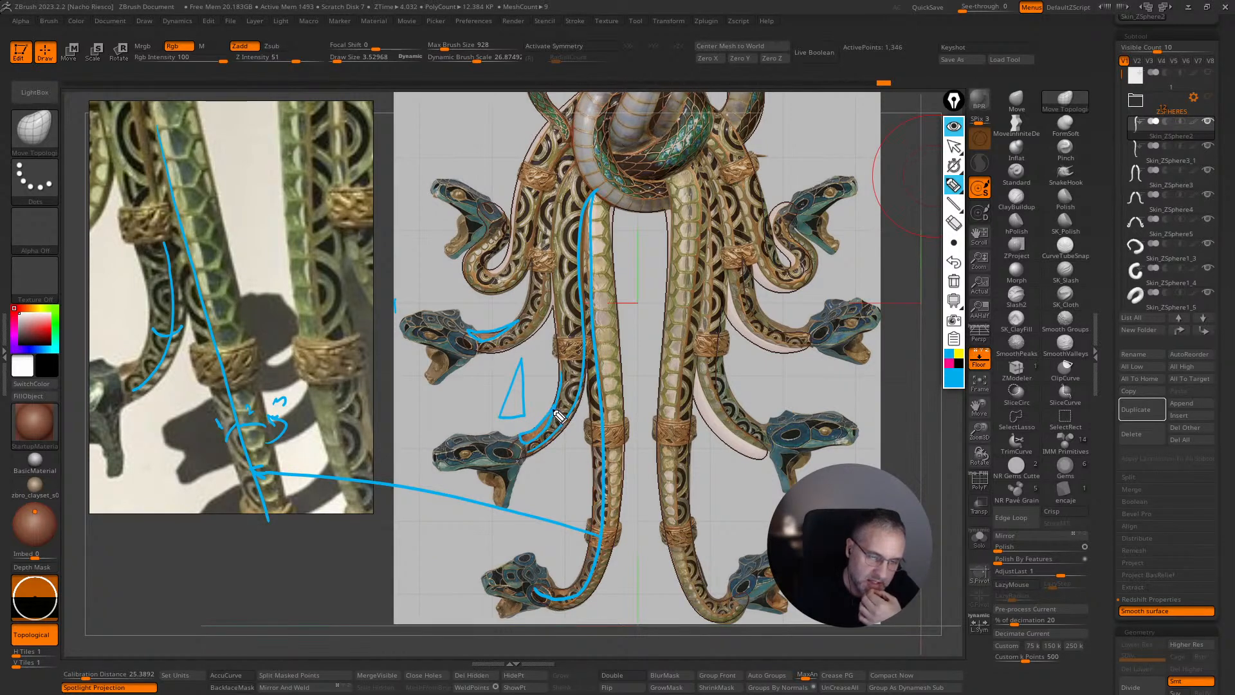
pyautogui.moveTo(564, 365); pyautogui.dragTo(555, 230)
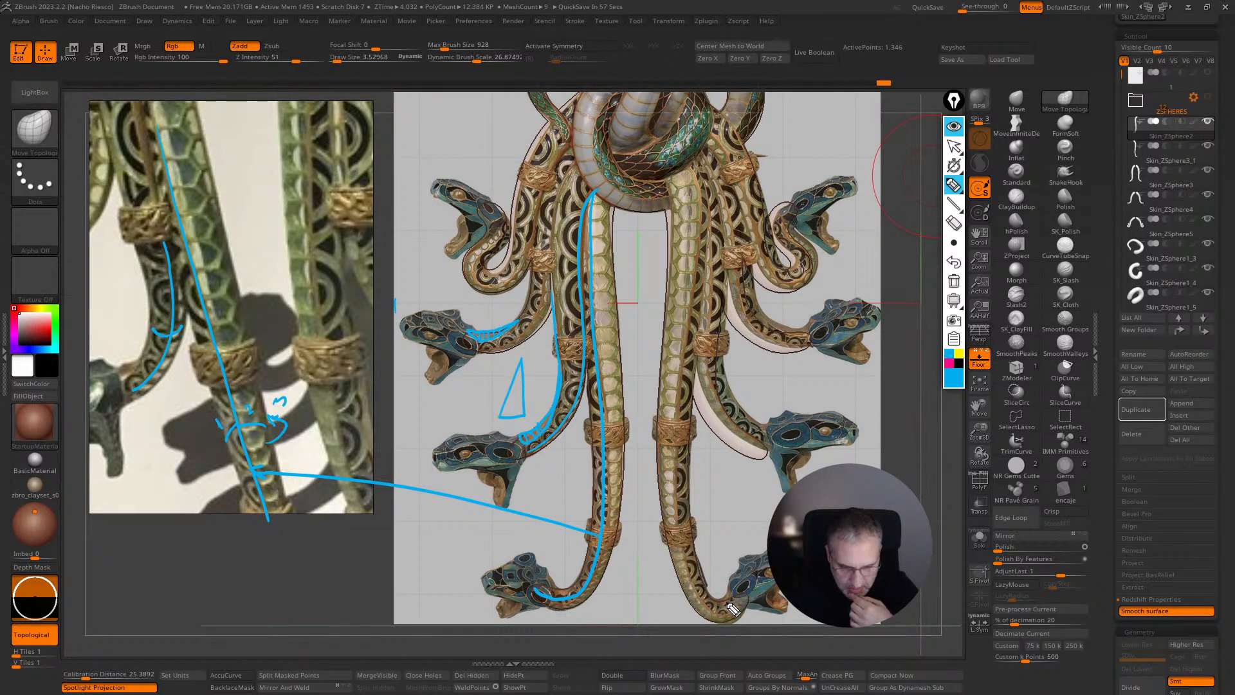
pyautogui.moveTo(558, 595)
pyautogui.mouseDown()
pyautogui.moveTo(585, 566)
pyautogui.moveTo(557, 586)
pyautogui.mouseUp()
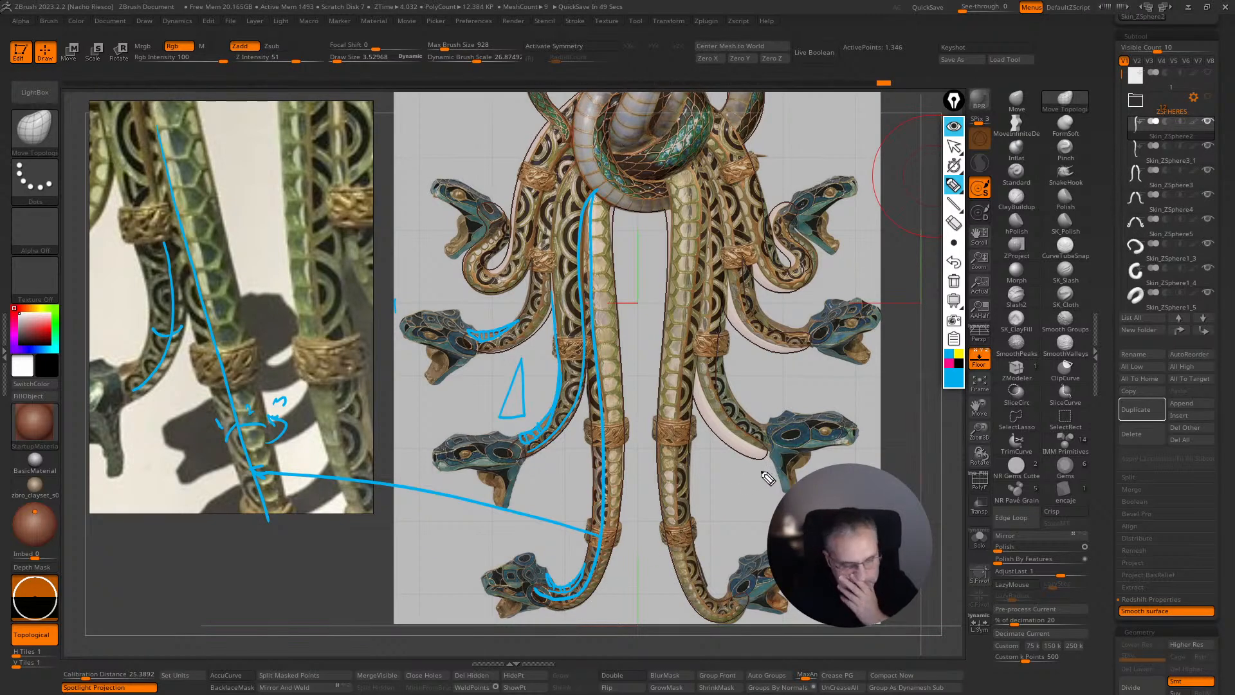
# - Clear all the blue annotations and leave annotation mode
pyautogui.click(954, 283)
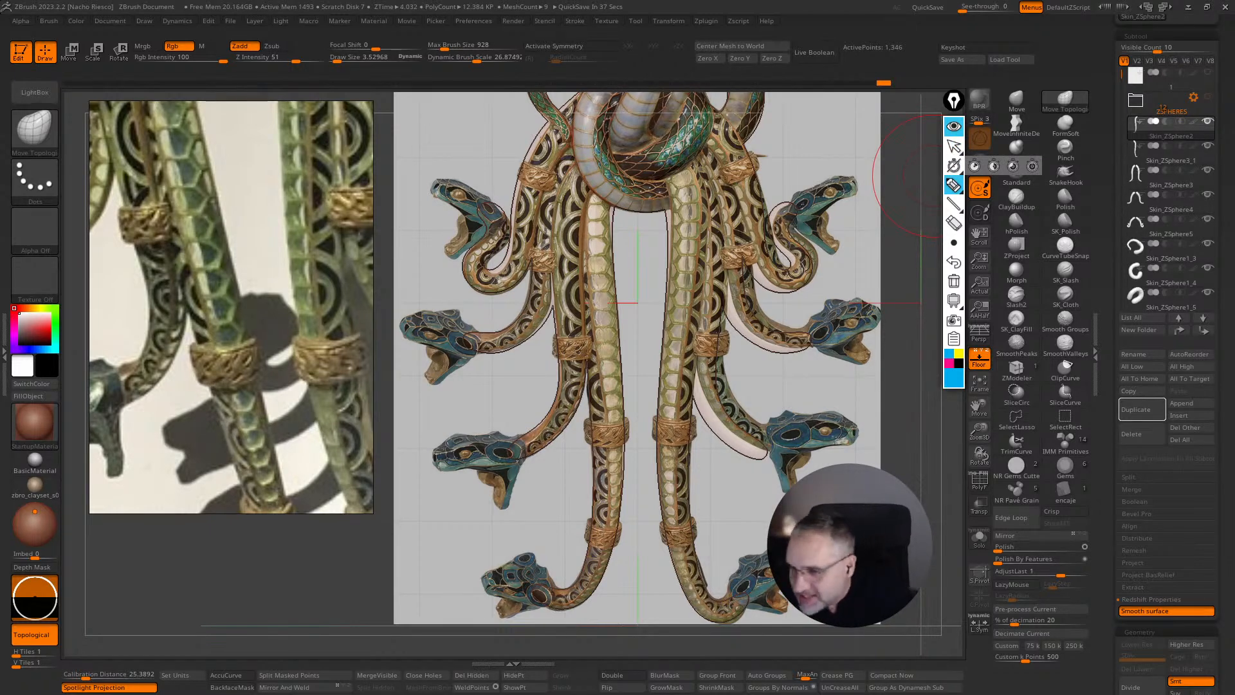
pyautogui.click(950, 147)
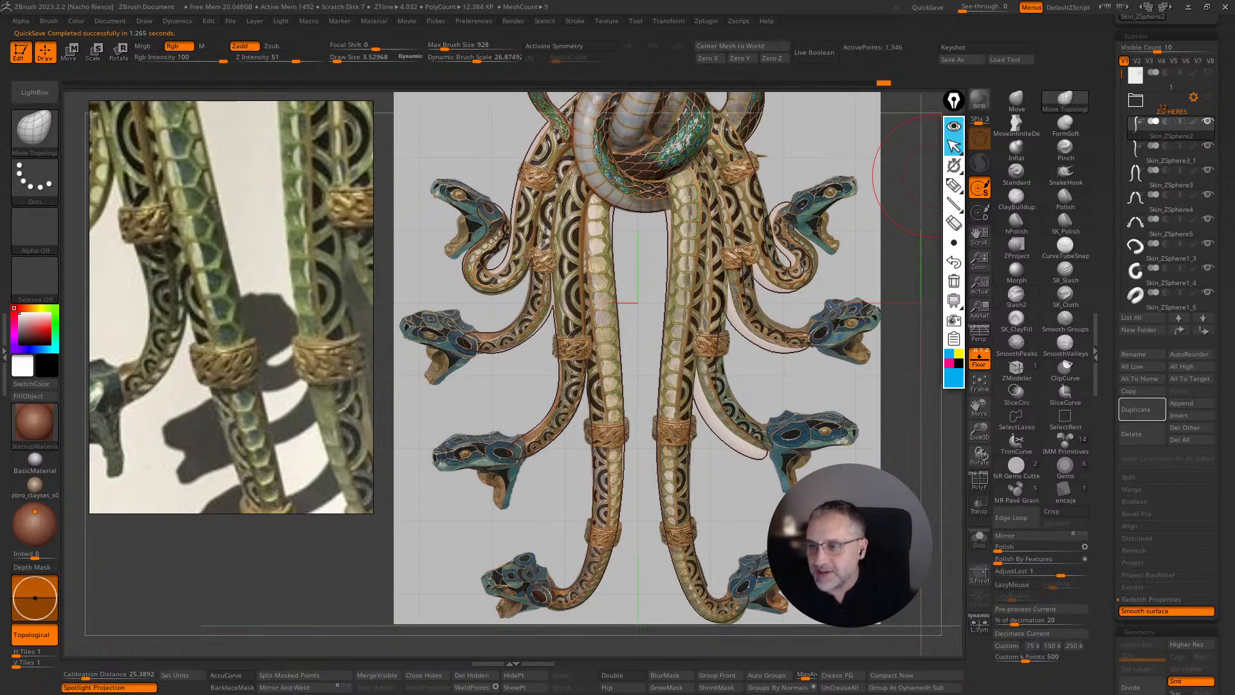
# - Hide the floor grid and isolate the long snake with its polygon wireframe displayed
pyautogui.keyDown('shift'); pyautogui.moveTo(920, 477); pyautogui.dragTo(962, 409, button='right'); pyautogui.keyUp('shift')
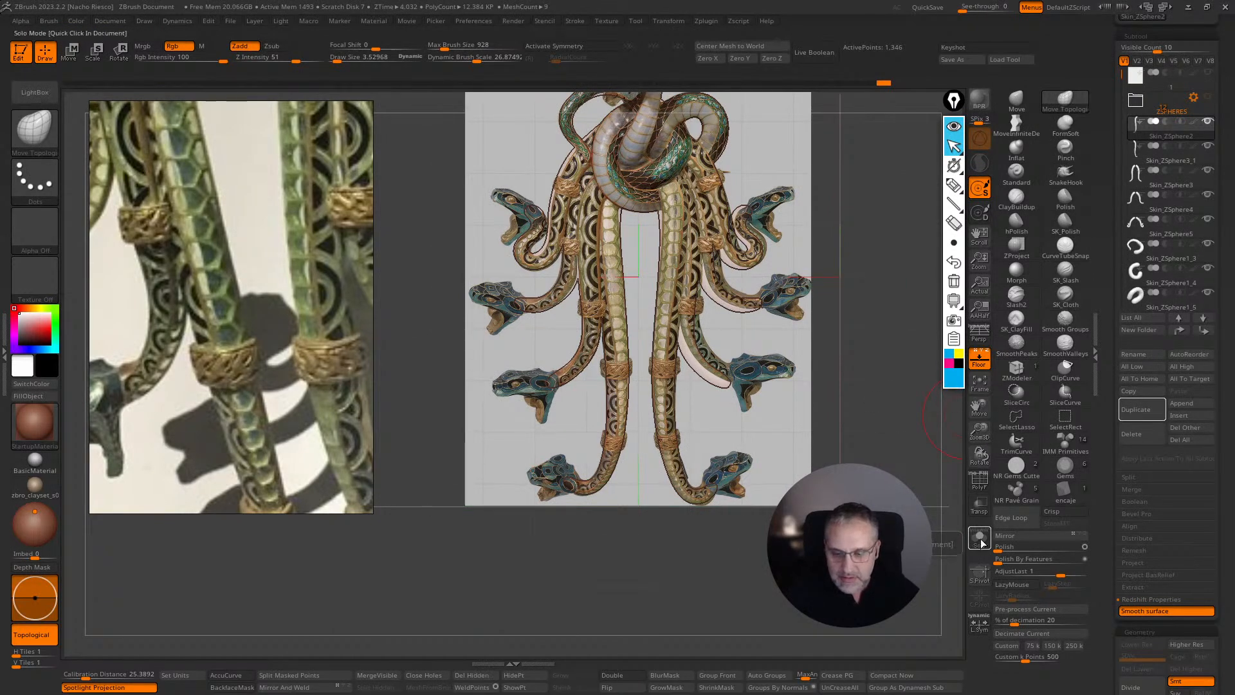
pyautogui.click(979, 358)
pyautogui.keyDown('ctrl'); pyautogui.moveTo(923, 433); pyautogui.dragTo(850, 519, button='right'); pyautogui.keyUp('ctrl')
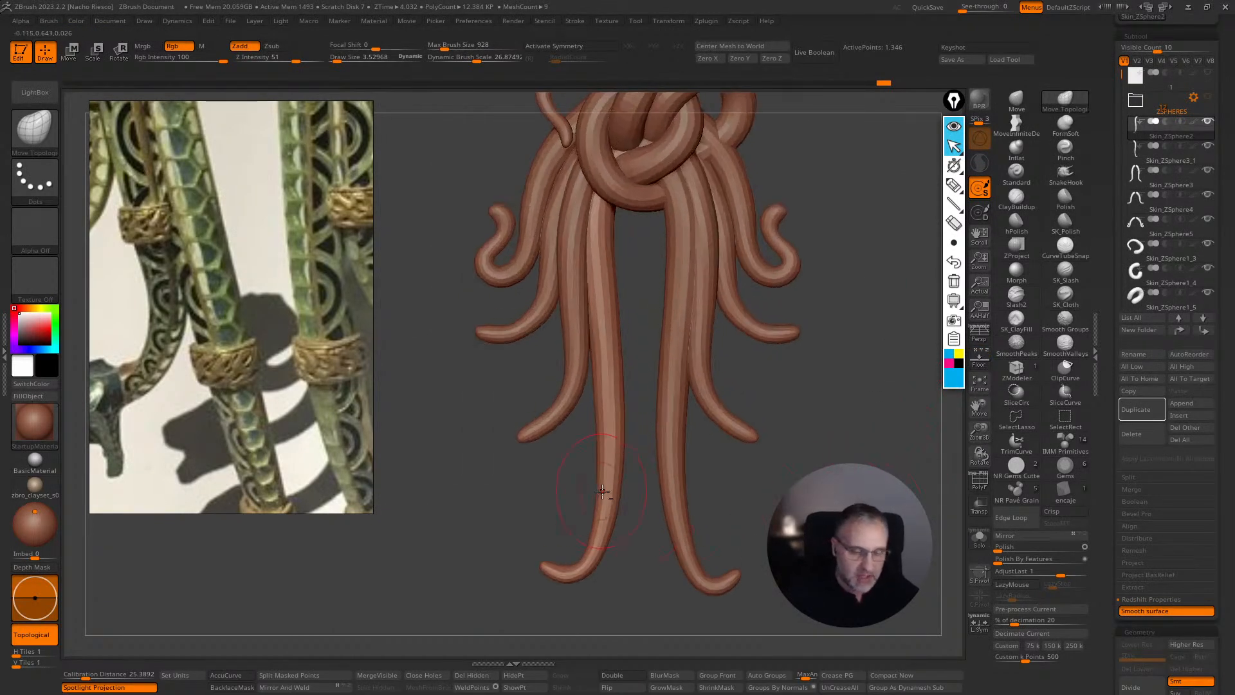
pyautogui.click(979, 539)
pyautogui.click(979, 479)
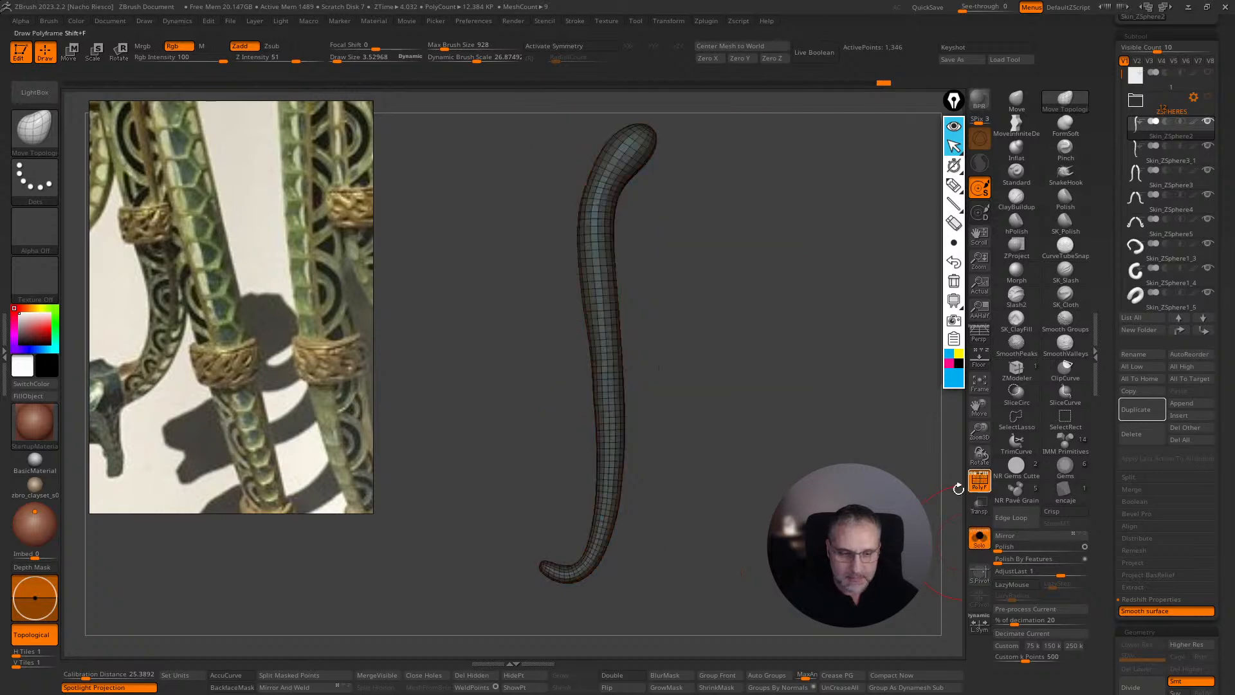
# - Compare the lower end of the isolated long snake with the front reference image, and hide the floor grid again
pyautogui.moveTo(708, 361); pyautogui.dragTo(848, 528, button='right')
pyautogui.hotkey('shift', 'p')
pyautogui.keyDown('ctrl'); pyautogui.moveTo(799, 572); pyautogui.dragTo(833, 505, button='right'); pyautogui.keyUp('ctrl')
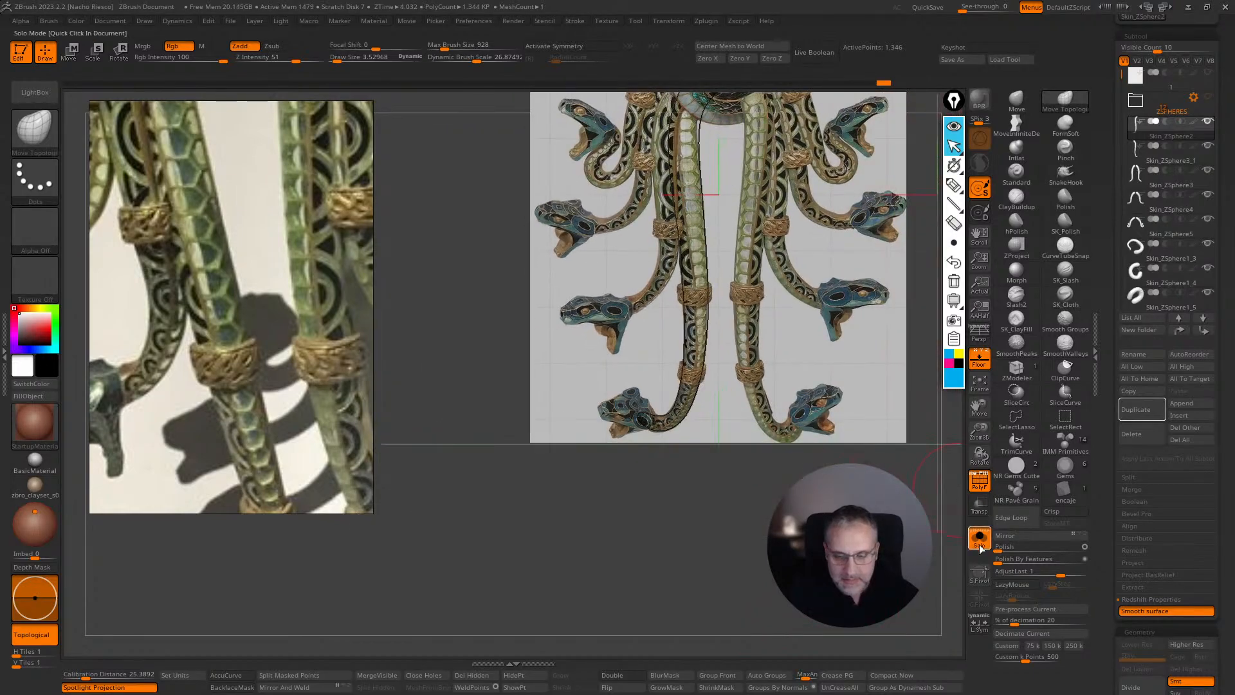
pyautogui.keyDown('ctrl'); pyautogui.moveTo(914, 528); pyautogui.dragTo(812, 540, button='right'); pyautogui.keyUp('ctrl')
pyautogui.keyDown('alt'); pyautogui.moveTo(739, 408); pyautogui.dragTo(741, 424, button='right'); pyautogui.keyUp('alt')
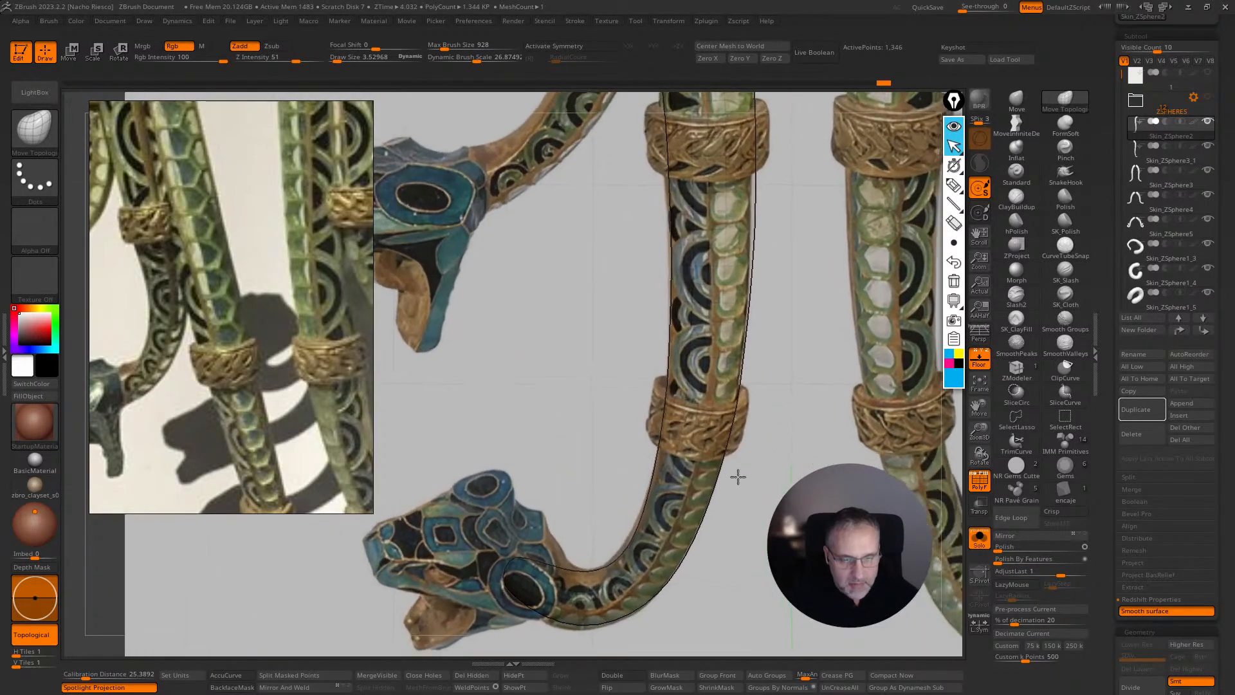
pyautogui.click(979, 359)
pyautogui.moveTo(852, 582)
pyautogui.keyDown('ctrl'); pyautogui.mouseDown(button='right')
pyautogui.moveTo(891, 534)
pyautogui.moveTo(807, 588)
pyautogui.moveTo(852, 548)
pyautogui.mouseUp(button='right'); pyautogui.keyUp('ctrl')
# - Reduce the draw size to 1, move the reference photo clear of the brush palette and choose MaskLasso as the masking brush
pyautogui.press('[')
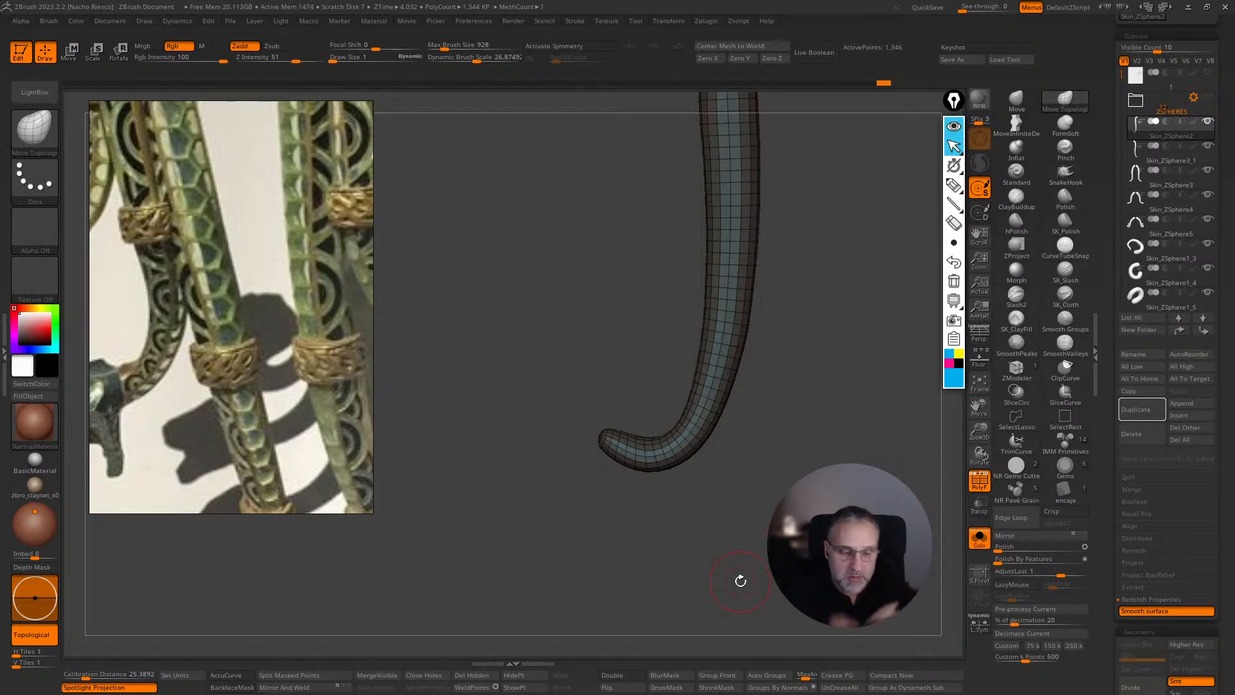
pyautogui.moveTo(722, 504)
pyautogui.keyDown('ctrl'); pyautogui.mouseDown(button='right')
pyautogui.moveTo(723, 590)
pyautogui.moveTo(783, 485)
pyautogui.mouseUp(button='right'); pyautogui.keyUp('ctrl')
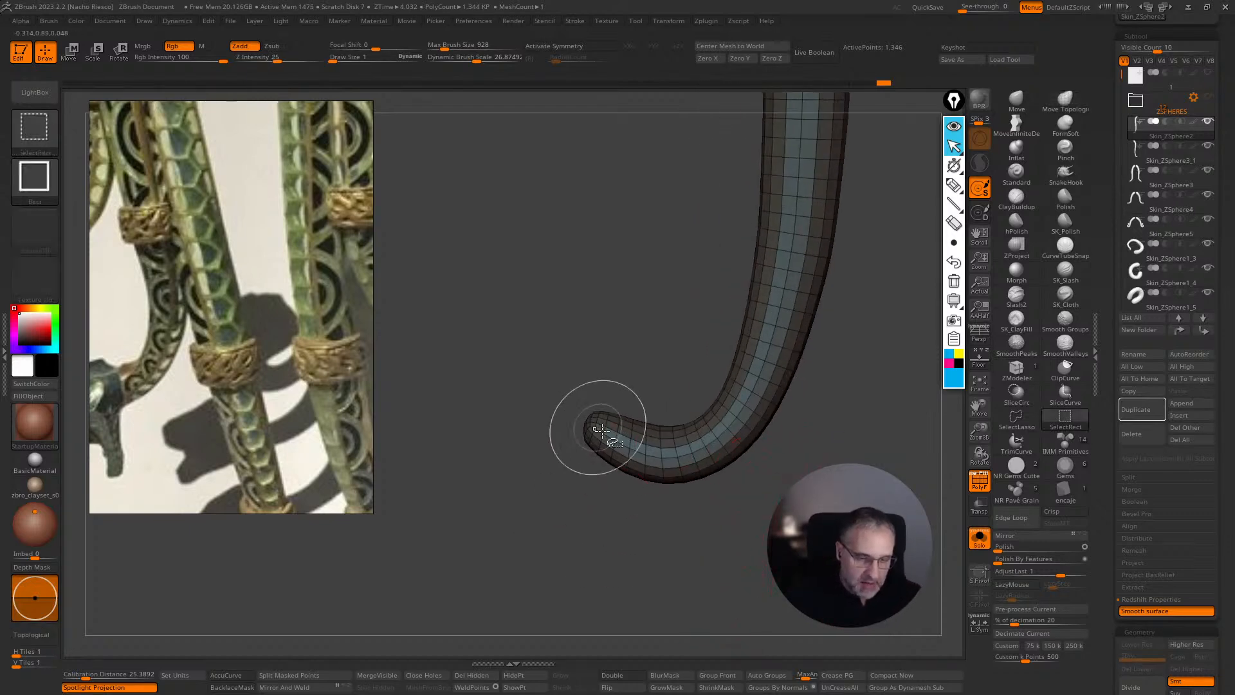
pyautogui.keyDown('ctrl'); pyautogui.click(45, 129); pyautogui.keyUp('ctrl')
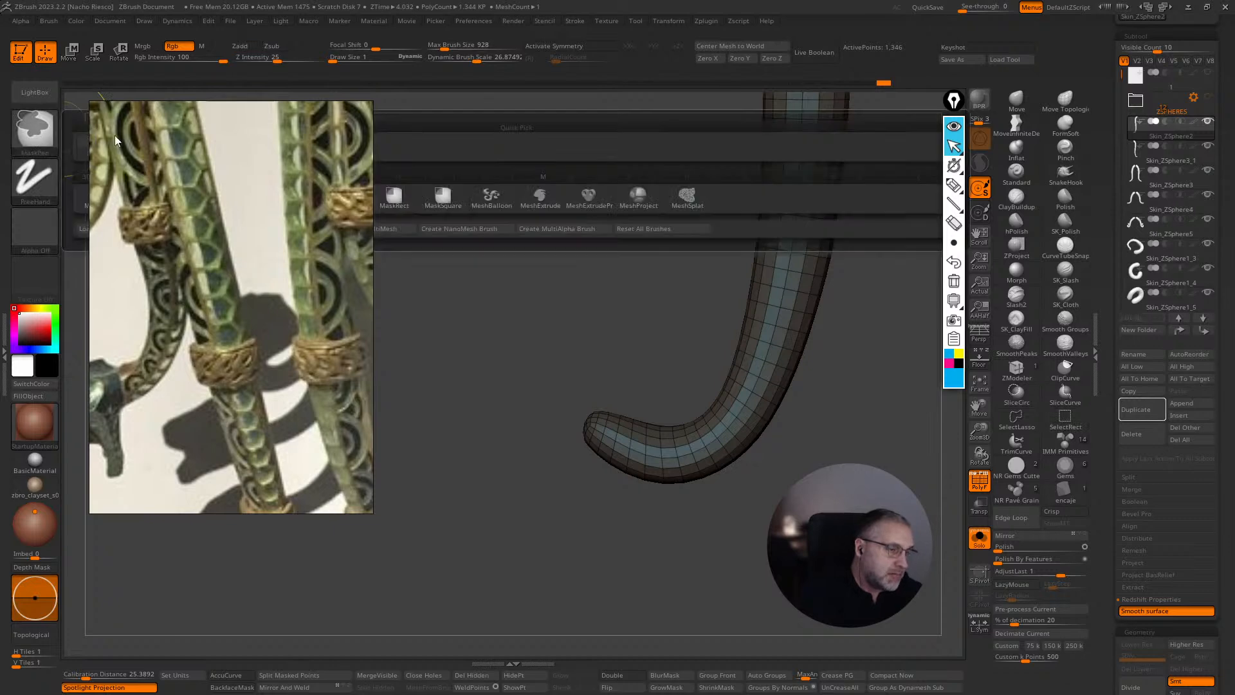
pyautogui.press('t')
pyautogui.moveTo(301, 287); pyautogui.dragTo(291, 454)
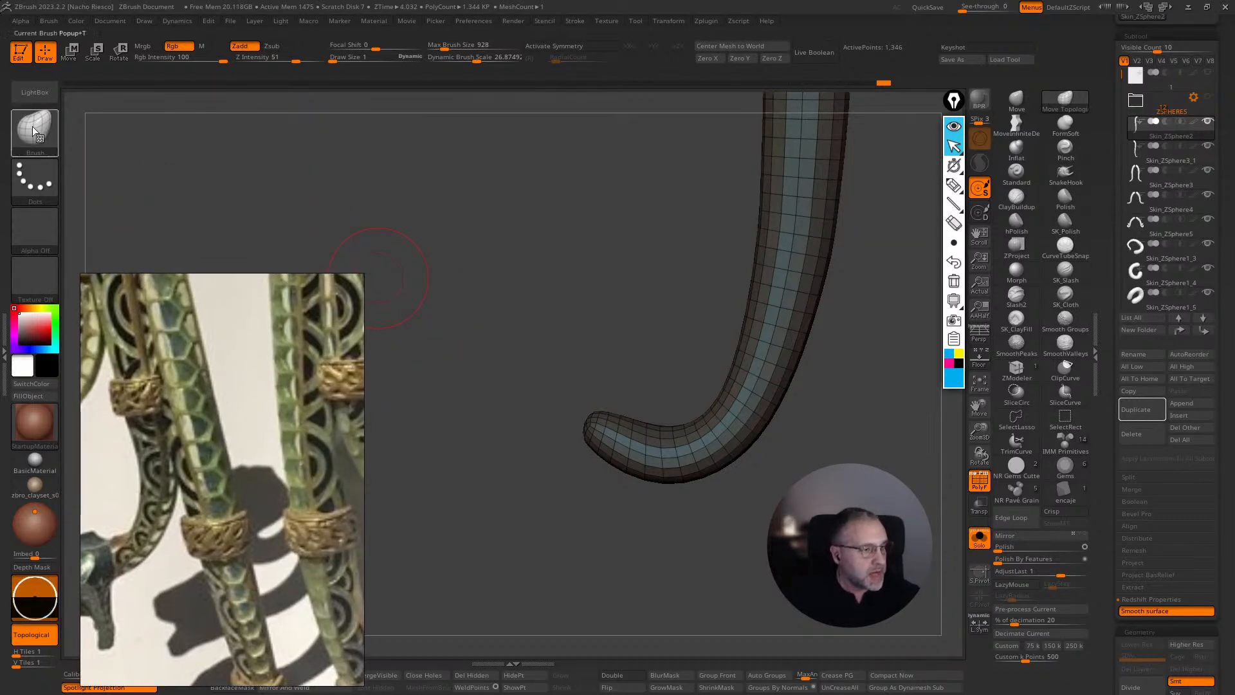
pyautogui.click(34, 128)
pyautogui.click(254, 202)
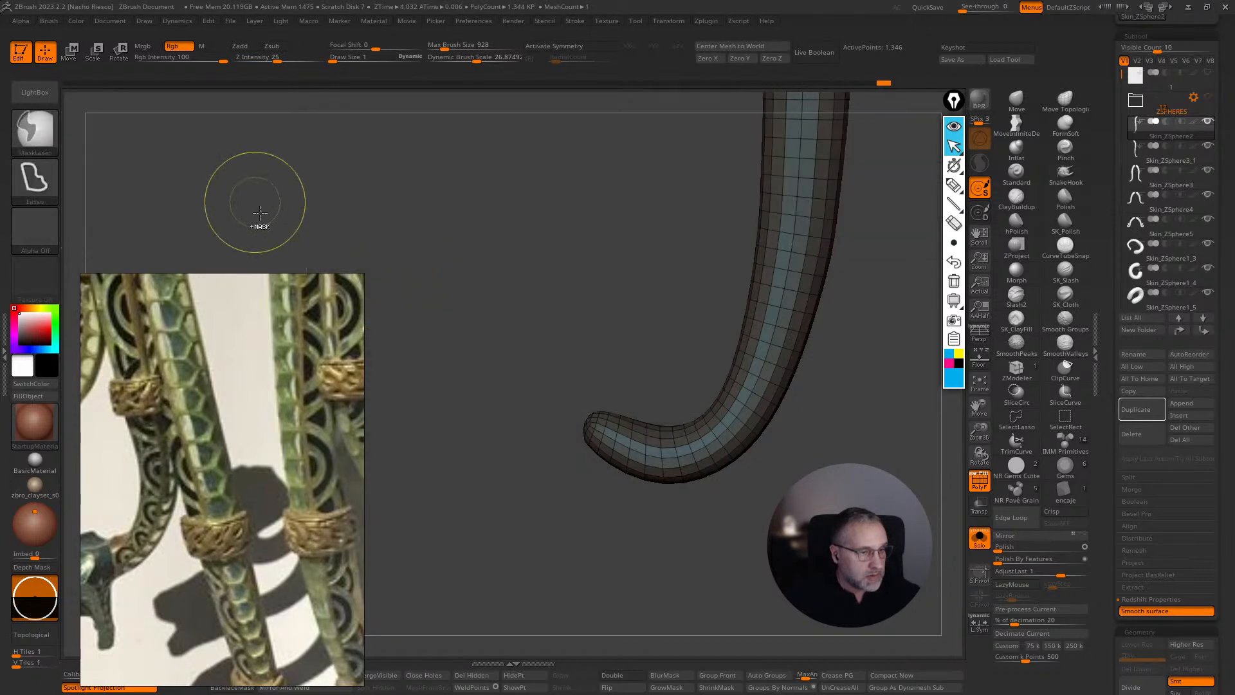
# - Lasso-mask the polygons closing the long snake's lower tip and turn them into a separate polygroup
pyautogui.keyDown('alt'); pyautogui.moveTo(743, 516); pyautogui.dragTo(754, 611); pyautogui.keyUp('alt')
pyautogui.keyDown('alt'); pyautogui.moveTo(540, 469); pyautogui.dragTo(587, 407); pyautogui.keyUp('alt')
pyautogui.moveTo(483, 473)
pyautogui.keyDown('ctrl'); pyautogui.mouseDown()
pyautogui.moveTo(505, 539)
pyautogui.moveTo(539, 521)
pyautogui.moveTo(521, 438)
pyautogui.mouseUp(); pyautogui.keyUp('ctrl')
pyautogui.moveTo(582, 353); pyautogui.dragTo(766, 364)
pyautogui.keyDown('alt'); pyautogui.moveTo(852, 270); pyautogui.dragTo(507, 256); pyautogui.keyUp('alt')
pyautogui.moveTo(776, 292); pyautogui.dragTo(818, 323)
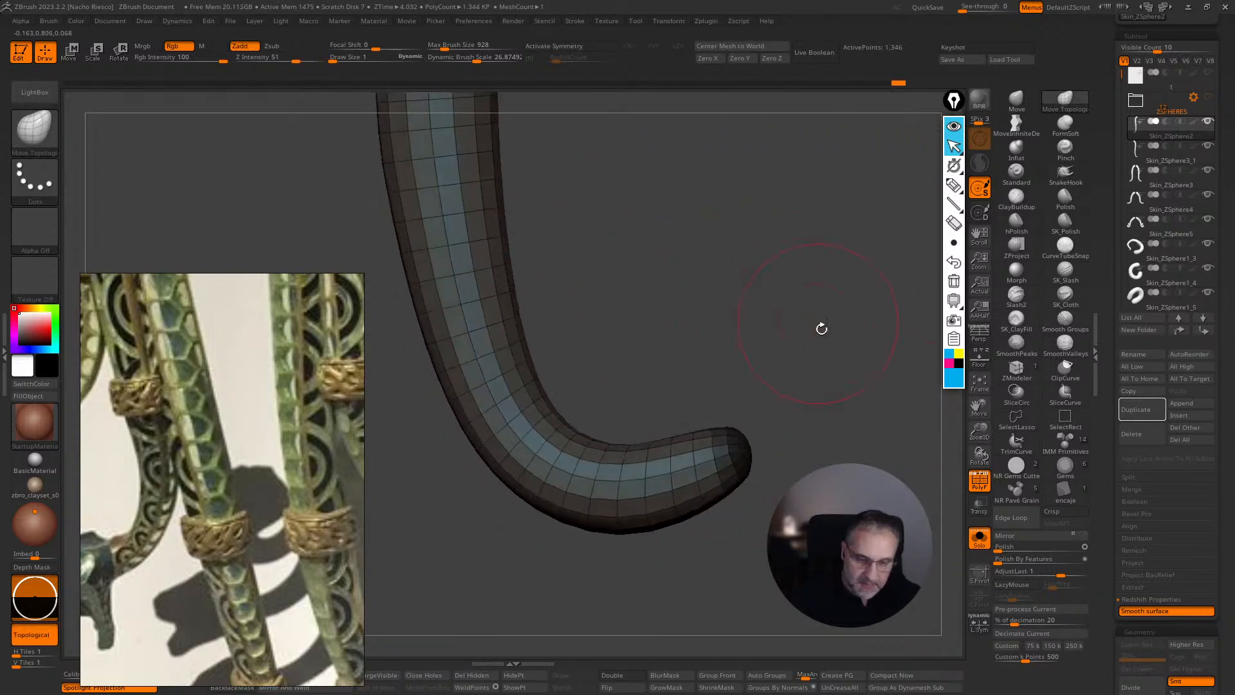
pyautogui.moveTo(847, 424); pyautogui.dragTo(802, 461)
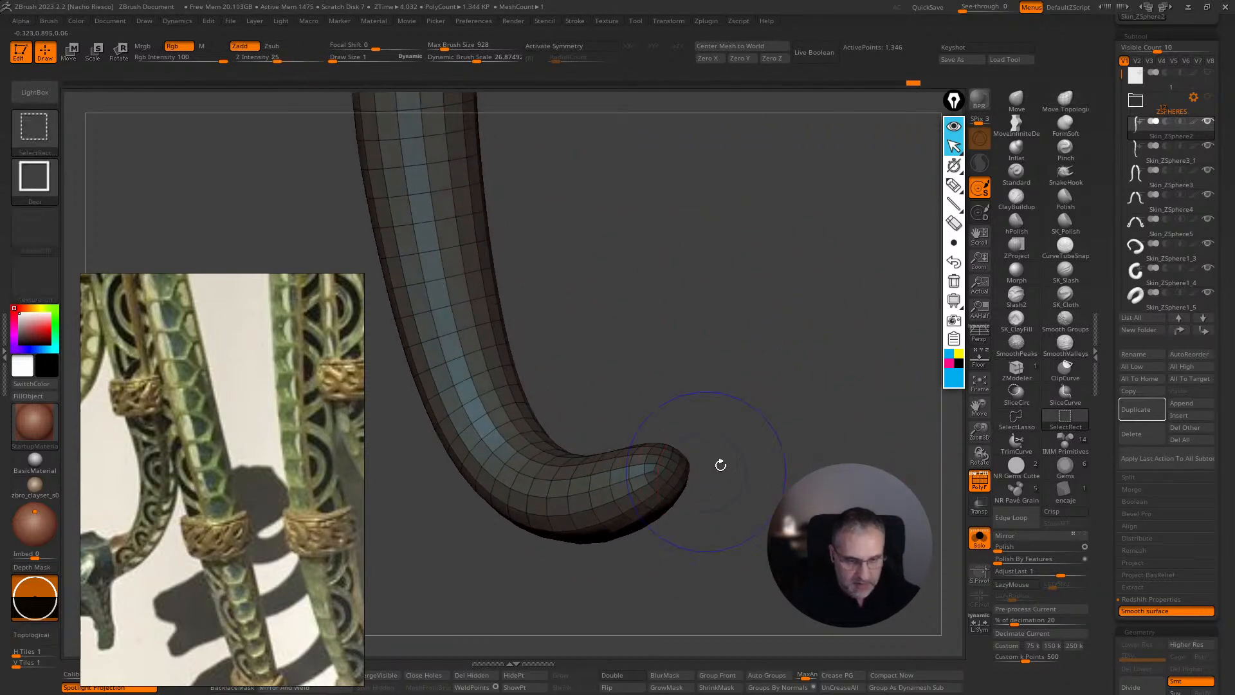
pyautogui.keyDown('ctrl'); pyautogui.keyDown('shift'); pyautogui.click(680, 474); pyautogui.keyUp('shift'); pyautogui.keyUp('ctrl')
pyautogui.hotkey('ctrl', 'w')
pyautogui.keyDown('ctrl'); pyautogui.keyDown('shift'); pyautogui.click(810, 449); pyautogui.keyUp('shift'); pyautogui.keyUp('ctrl')
# - Try to create a new polygroup at the long snake's upper end and undo it
pyautogui.moveTo(845, 439); pyautogui.dragTo(529, 593)
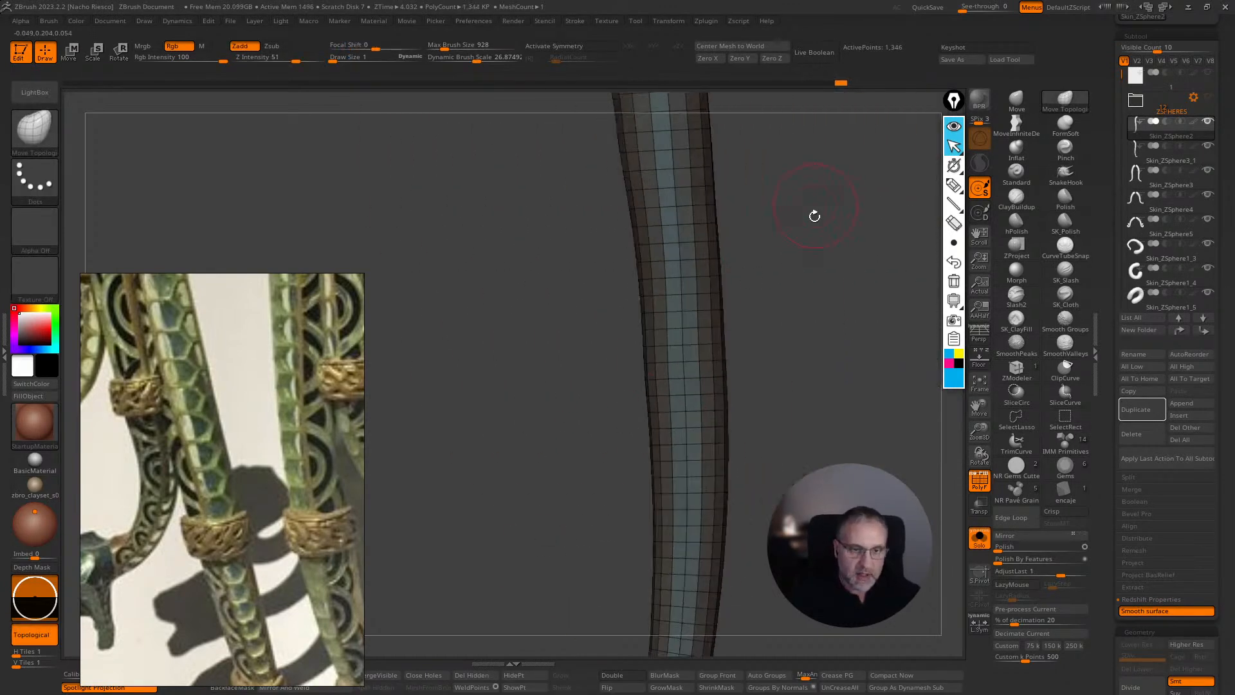
pyautogui.keyDown('alt'); pyautogui.moveTo(815, 205); pyautogui.dragTo(763, 546); pyautogui.keyUp('alt')
pyautogui.keyDown('alt'); pyautogui.moveTo(781, 243); pyautogui.dragTo(714, 604); pyautogui.keyUp('alt')
pyautogui.moveTo(758, 420); pyautogui.dragTo(708, 425)
pyautogui.moveTo(666, 284)
pyautogui.keyDown('alt'); pyautogui.mouseDown()
pyautogui.moveTo(683, 251)
pyautogui.moveTo(602, 243)
pyautogui.moveTo(653, 299)
pyautogui.moveTo(710, 320)
pyautogui.mouseUp(); pyautogui.keyUp('alt')
pyautogui.moveTo(803, 299)
pyautogui.mouseDown()
pyautogui.moveTo(681, 392)
pyautogui.moveTo(704, 435)
pyautogui.moveTo(692, 424)
pyautogui.mouseUp()
pyautogui.hotkey('ctrl', 'w')
pyautogui.moveTo(824, 395)
pyautogui.mouseDown()
pyautogui.moveTo(824, 419)
pyautogui.moveTo(805, 380)
pyautogui.moveTo(768, 369)
pyautogui.moveTo(819, 386)
pyautogui.moveTo(788, 311)
pyautogui.moveTo(821, 276)
pyautogui.moveTo(658, 419)
pyautogui.mouseUp()
pyautogui.hotkey('ctrl', 'z')
# - Lasso-mask the end cap at the long snake's upper end and turn it into its own polygroup
pyautogui.press('space')
pyautogui.moveTo(687, 349); pyautogui.dragTo(694, 342)
pyautogui.press('s')
pyautogui.moveTo(703, 325); pyautogui.dragTo(730, 305)
pyautogui.moveTo(566, 326)
pyautogui.keyDown('ctrl'); pyautogui.mouseDown()
pyautogui.moveTo(548, 390)
pyautogui.moveTo(692, 323)
pyautogui.mouseUp(); pyautogui.keyUp('ctrl')
pyautogui.moveTo(552, 353)
pyautogui.keyDown('ctrl'); pyautogui.mouseDown()
pyautogui.moveTo(576, 396)
pyautogui.moveTo(663, 357)
pyautogui.mouseUp(); pyautogui.keyUp('ctrl')
pyautogui.keyDown('ctrl'); pyautogui.moveTo(747, 288); pyautogui.dragTo(725, 322); pyautogui.keyUp('ctrl')
pyautogui.moveTo(547, 336)
pyautogui.keyDown('ctrl'); pyautogui.mouseDown()
pyautogui.moveTo(583, 398)
pyautogui.moveTo(700, 291)
pyautogui.mouseUp(); pyautogui.keyUp('ctrl')
pyautogui.moveTo(771, 285); pyautogui.dragTo(823, 335)
pyautogui.moveTo(518, 260); pyautogui.dragTo(524, 241)
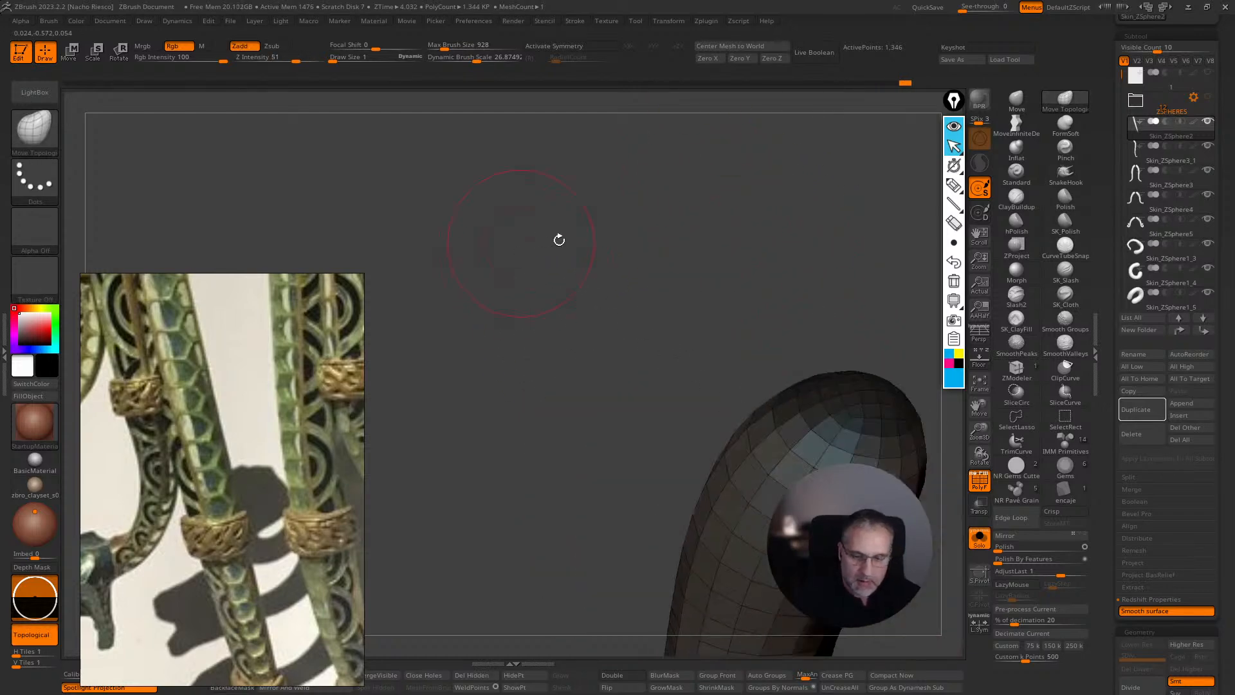
pyautogui.moveTo(876, 325); pyautogui.dragTo(873, 307)
pyautogui.moveTo(908, 283)
pyautogui.mouseDown()
pyautogui.moveTo(836, 283)
pyautogui.moveTo(824, 309)
pyautogui.moveTo(862, 322)
pyautogui.moveTo(820, 380)
pyautogui.moveTo(836, 346)
pyautogui.mouseUp()
pyautogui.press('ctrl')
pyautogui.keyDown('ctrl'); pyautogui.moveTo(682, 321); pyautogui.dragTo(702, 323); pyautogui.keyUp('ctrl')
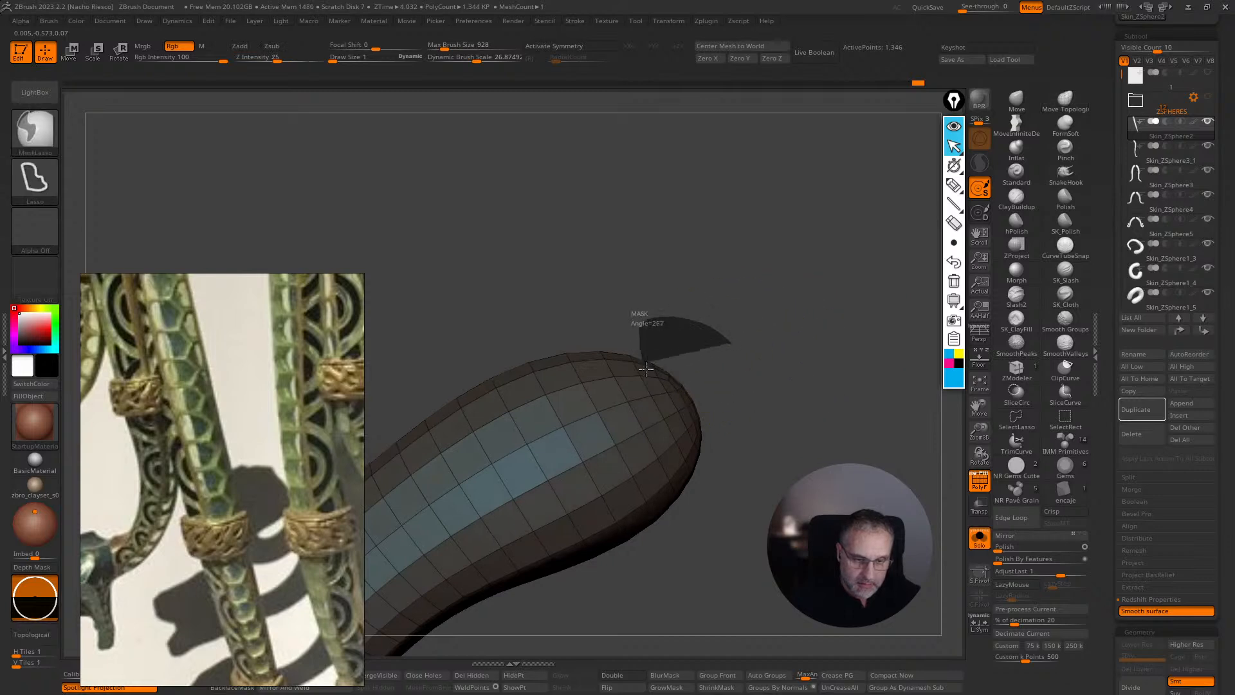
pyautogui.keyDown('ctrl'); pyautogui.moveTo(676, 432); pyautogui.dragTo(756, 482); pyautogui.keyUp('ctrl')
pyautogui.moveTo(870, 394)
pyautogui.mouseDown()
pyautogui.moveTo(805, 433)
pyautogui.moveTo(840, 432)
pyautogui.mouseUp()
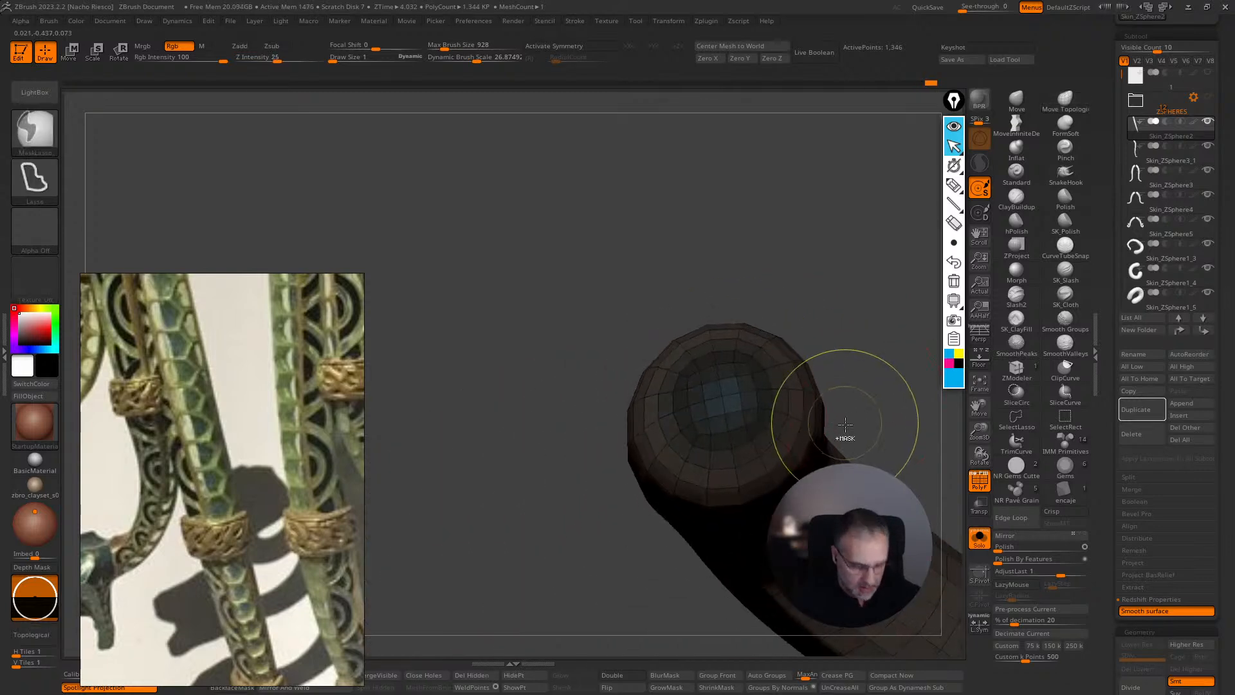
pyautogui.hotkey('ctrl', 'w')
# - Hide both end caps of the long snake, leaving only its body polygroup displayed with the wireframe
pyautogui.moveTo(876, 359); pyautogui.dragTo(743, 386)
pyautogui.moveTo(819, 380); pyautogui.dragTo(977, 472)
pyautogui.click(987, 482)
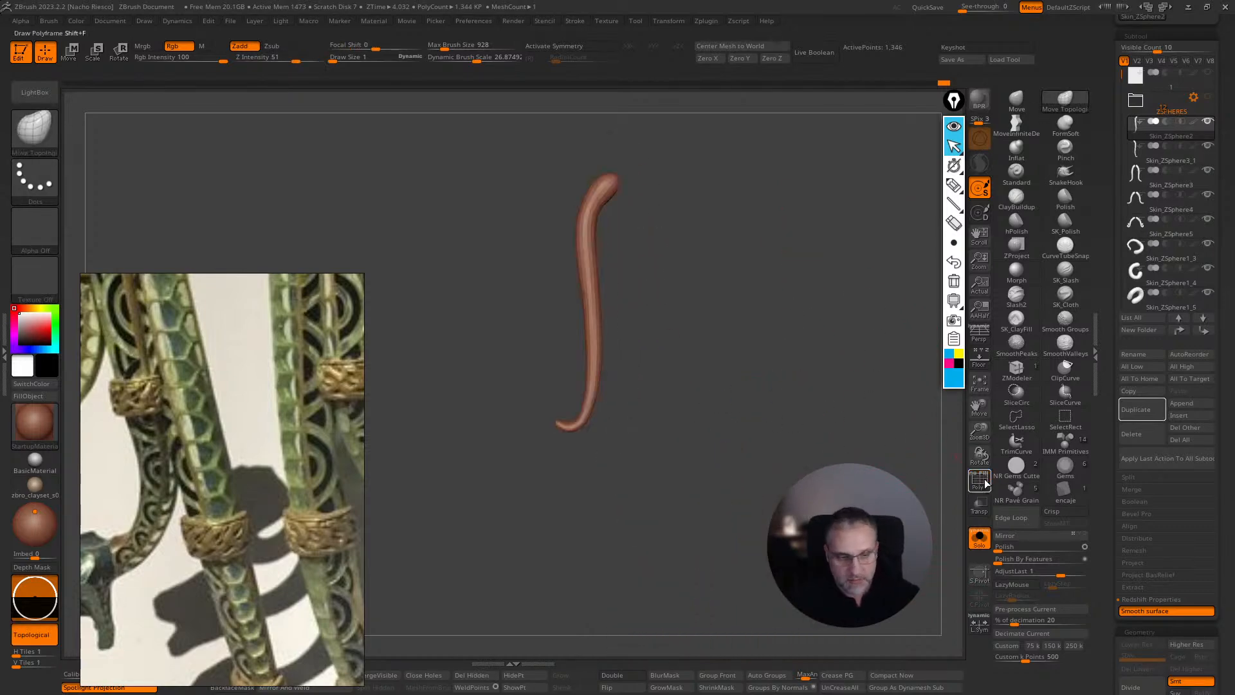
pyautogui.click(983, 543)
pyautogui.click(986, 544)
pyautogui.keyDown('alt'); pyautogui.moveTo(837, 436); pyautogui.dragTo(771, 455); pyautogui.keyUp('alt')
pyautogui.keyDown('ctrl'); pyautogui.keyDown('shift'); pyautogui.click(617, 424); pyautogui.keyUp('shift'); pyautogui.keyUp('ctrl')
pyautogui.click(980, 480)
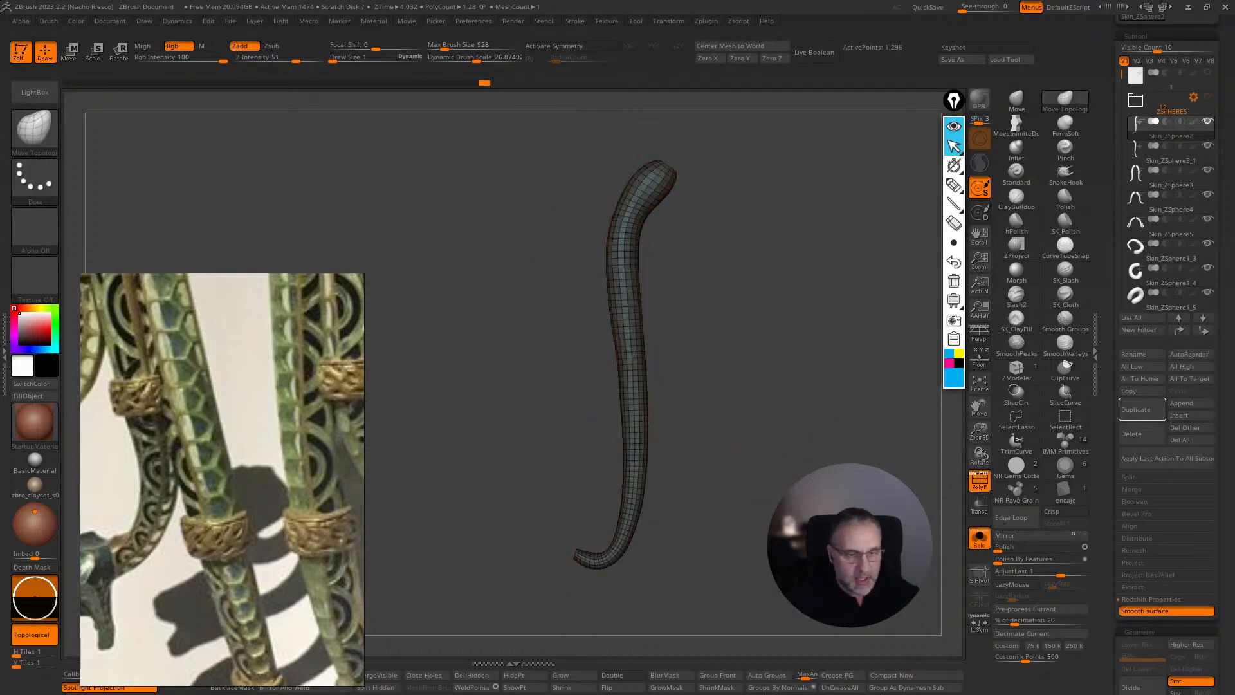
pyautogui.keyDown('alt'); pyautogui.moveTo(882, 463); pyautogui.dragTo(887, 449); pyautogui.keyUp('alt')
# - Show the floor reference image over the long snake and set its E Enhance Opacity to 0.20209
pyautogui.click(982, 362)
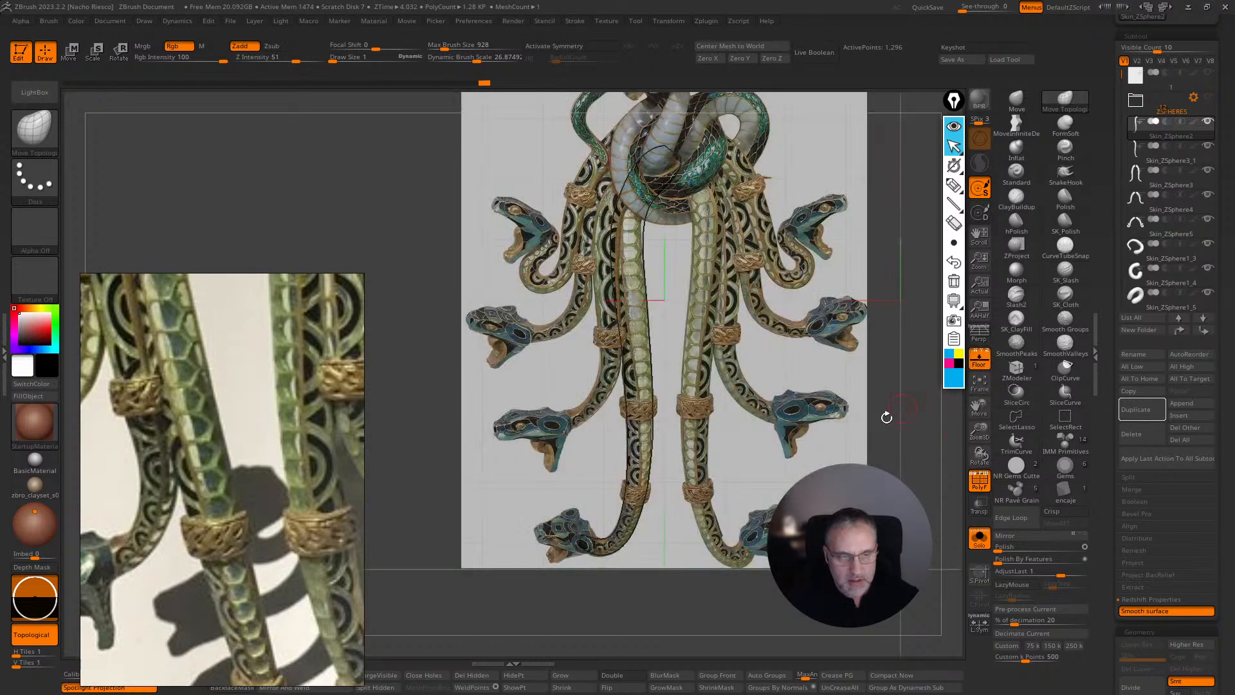
pyautogui.keyDown('alt'); pyautogui.moveTo(764, 403); pyautogui.dragTo(773, 508); pyautogui.keyUp('alt')
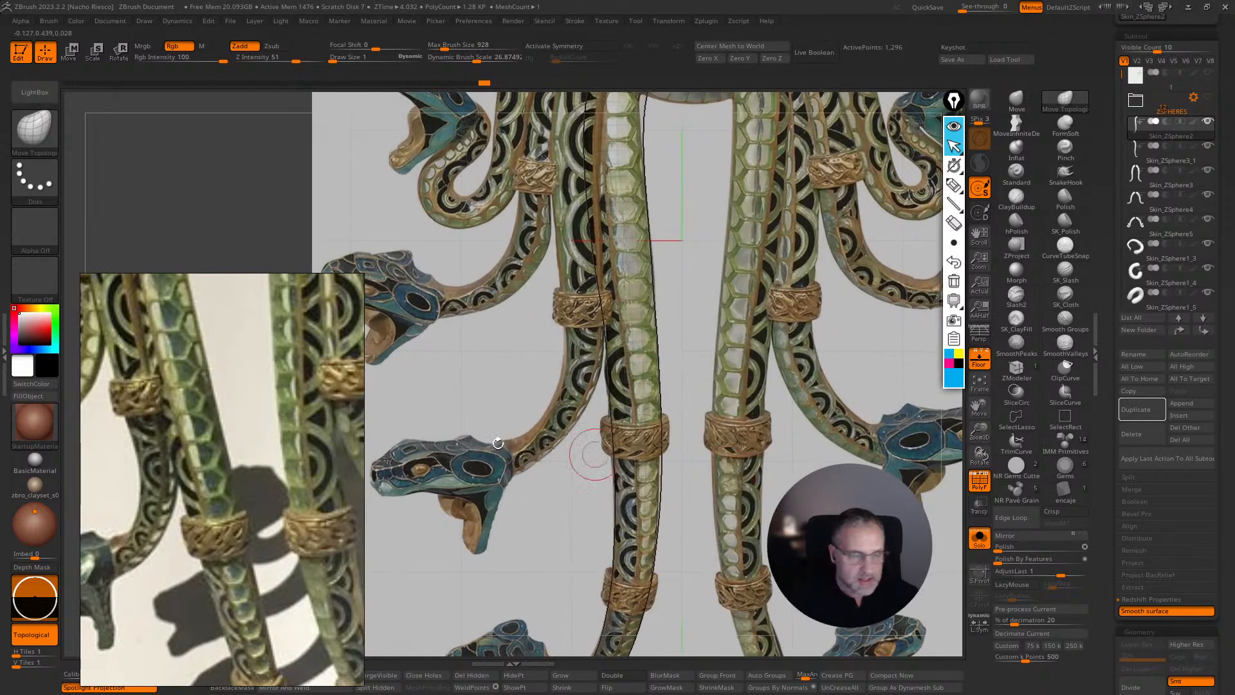
pyautogui.click(6, 360)
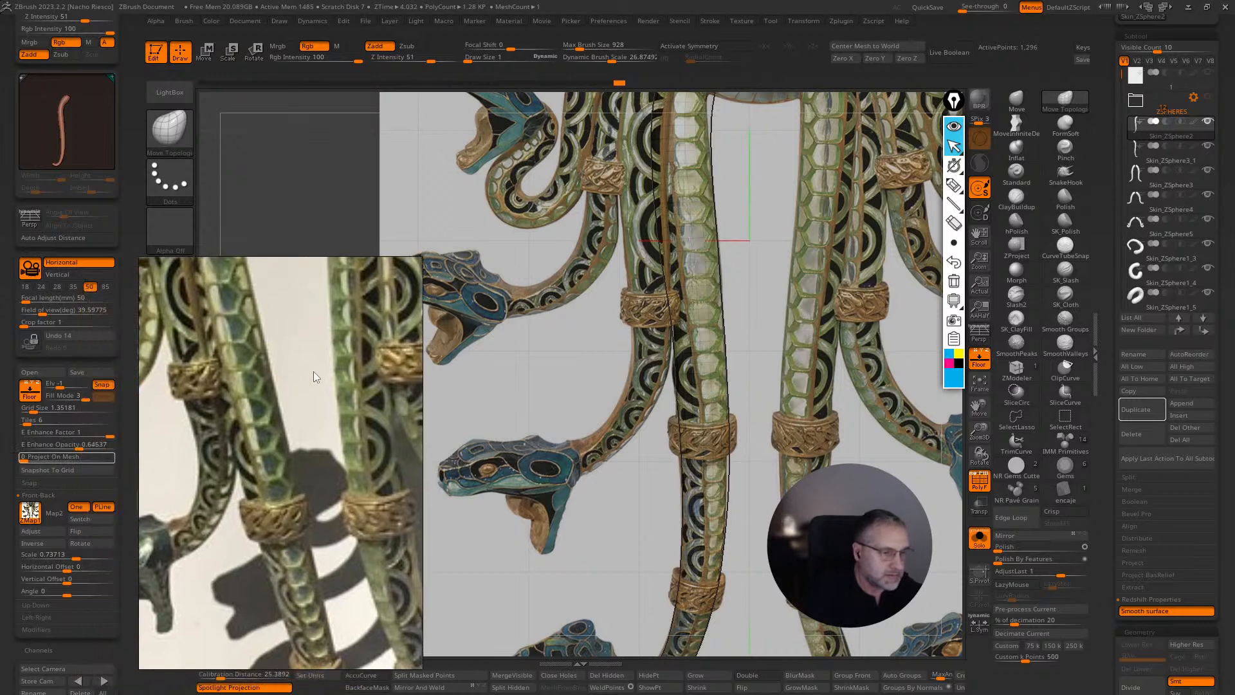
pyautogui.moveTo(64, 449); pyautogui.dragTo(40, 449)
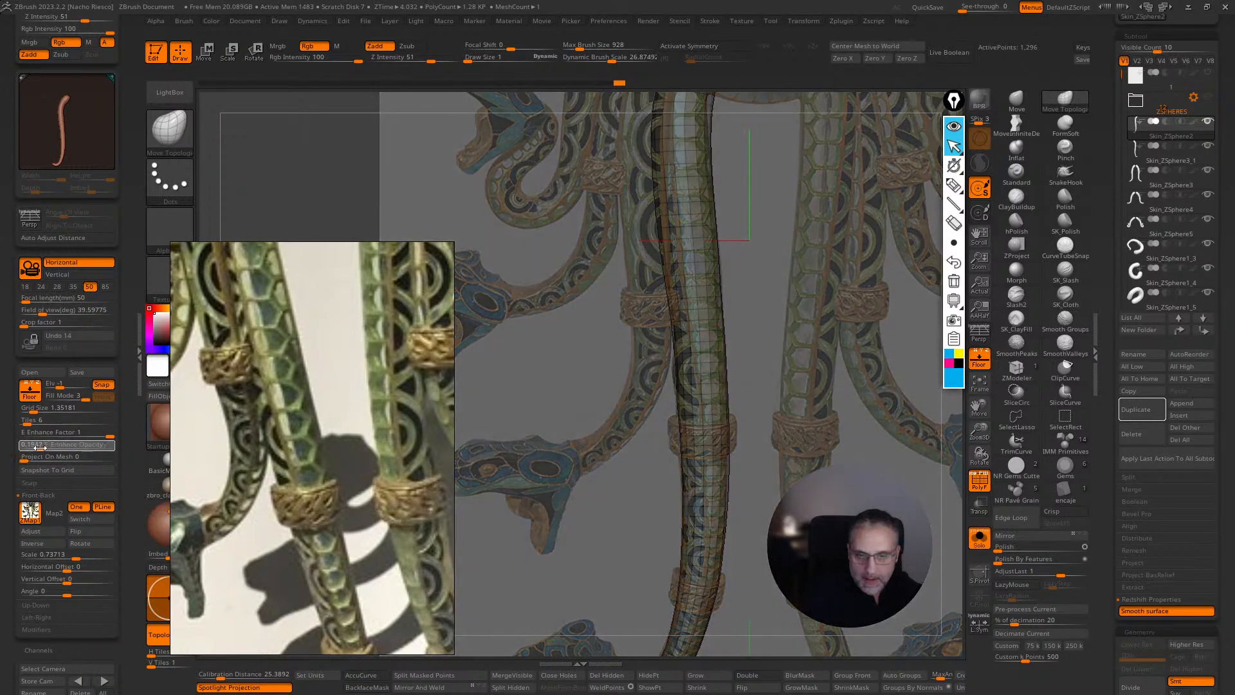
pyautogui.moveTo(830, 408)
pyautogui.keyDown('ctrl'); pyautogui.mouseDown(button='right')
pyautogui.moveTo(811, 365)
pyautogui.moveTo(780, 403)
pyautogui.moveTo(804, 501)
pyautogui.mouseUp(button='right'); pyautogui.keyUp('ctrl')
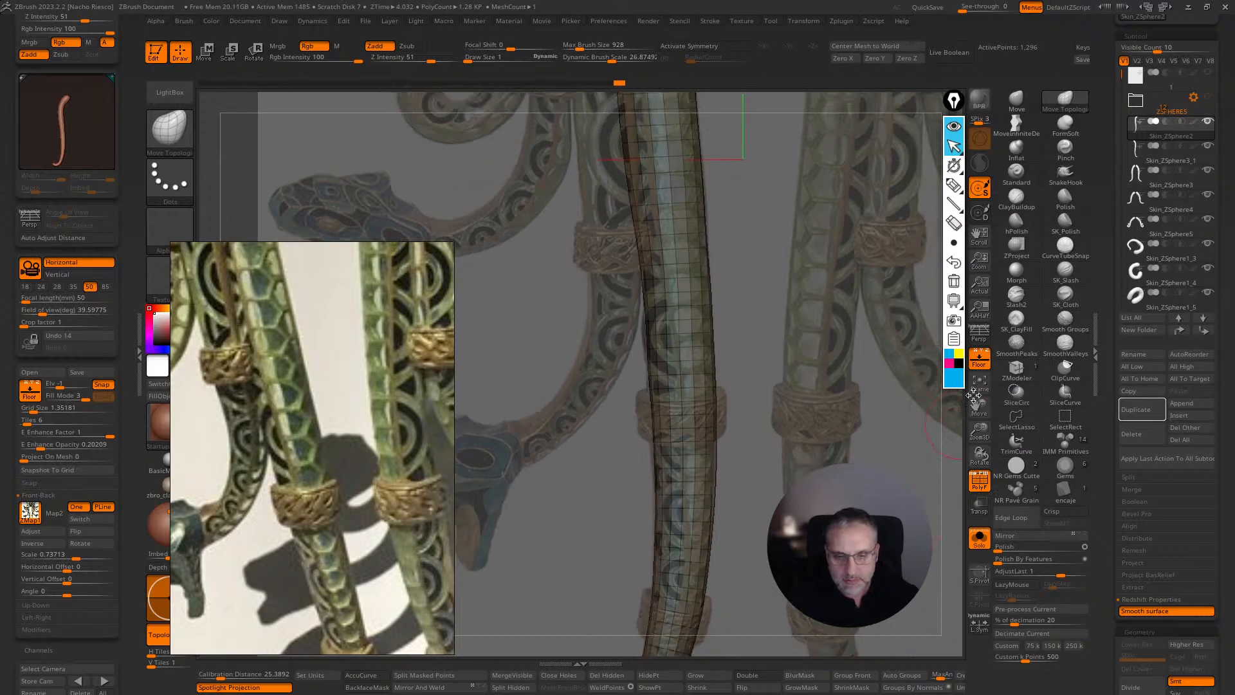
# - Hide the floor reference image and choose Bevel as the ZModeler edge action on the long snake
pyautogui.click(984, 366)
pyautogui.moveTo(804, 386)
pyautogui.keyDown('ctrl'); pyautogui.mouseDown(button='right')
pyautogui.moveTo(797, 438)
pyautogui.moveTo(779, 451)
pyautogui.mouseUp(button='right'); pyautogui.keyUp('ctrl')
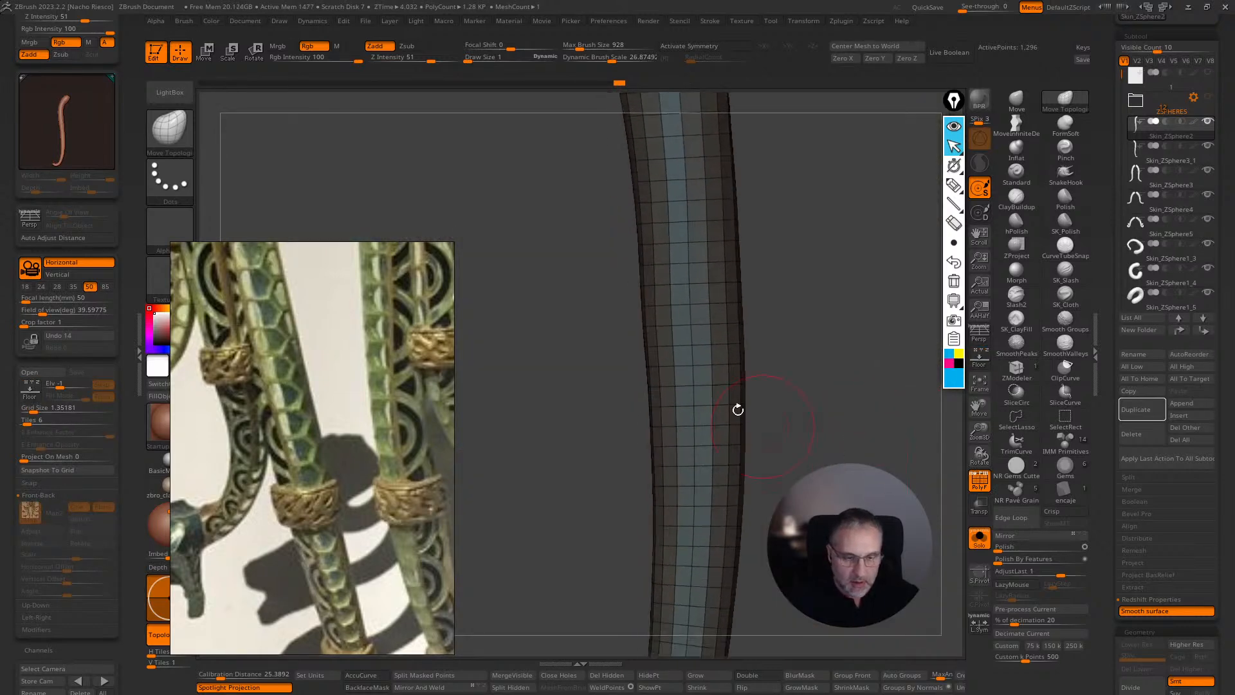
pyautogui.click(1019, 378)
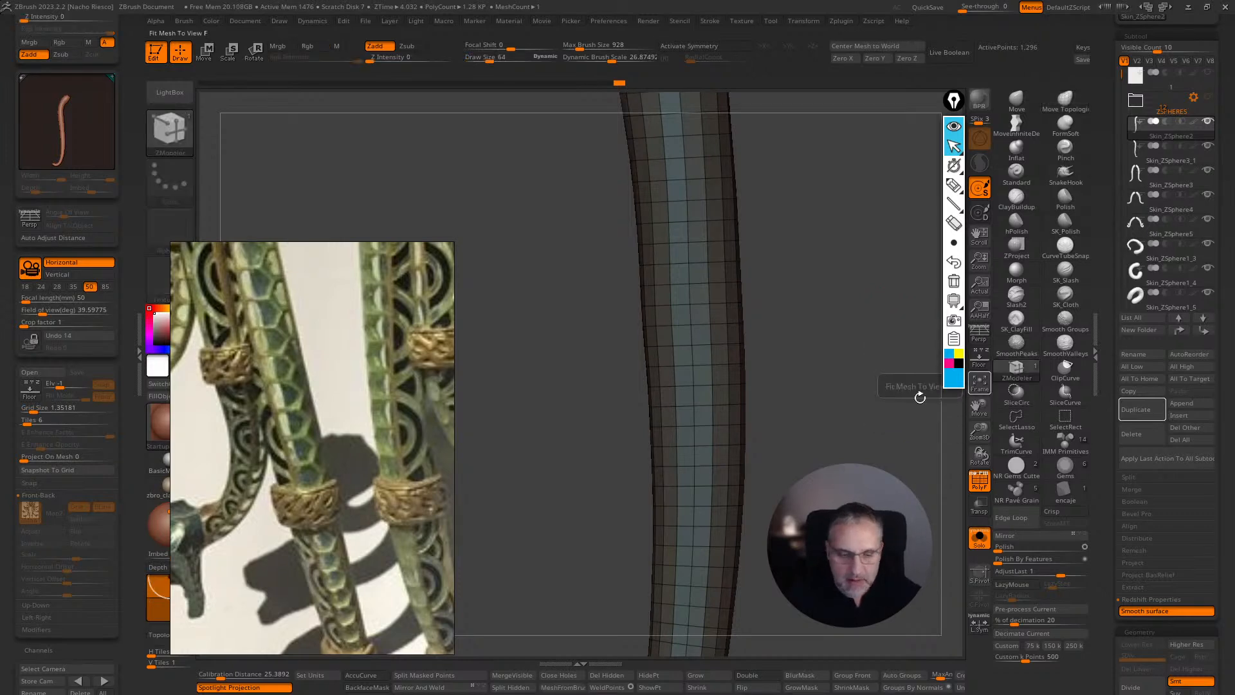
pyautogui.press('space')
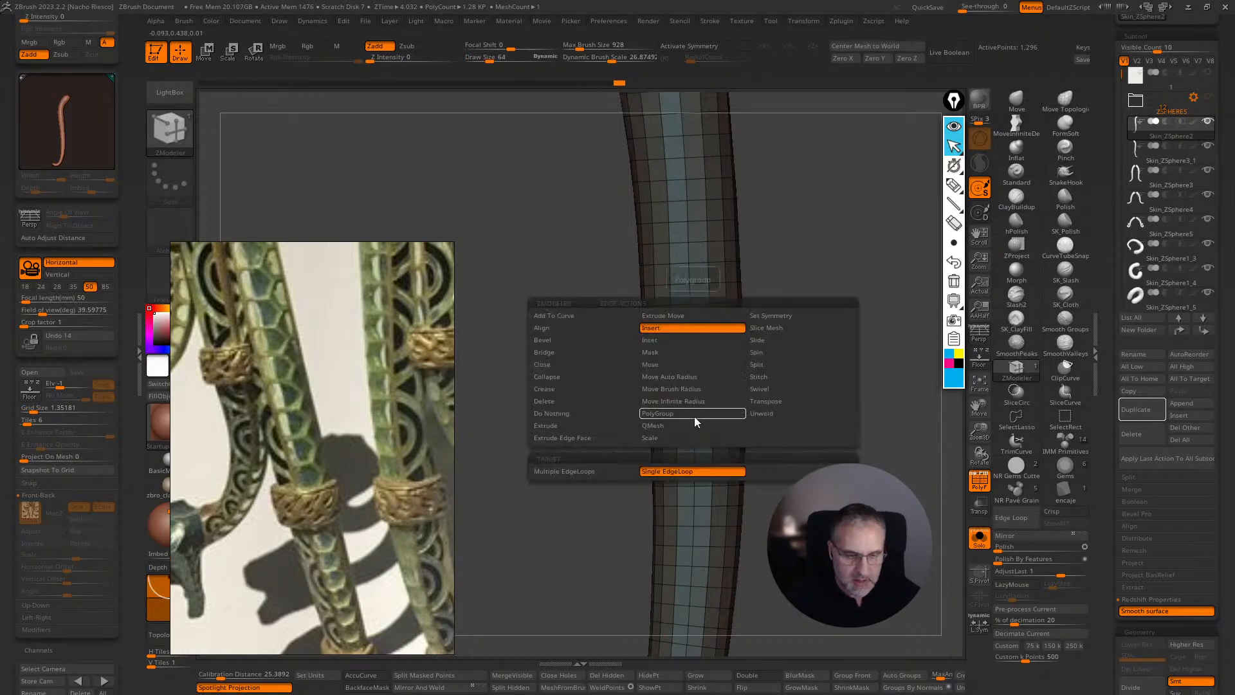
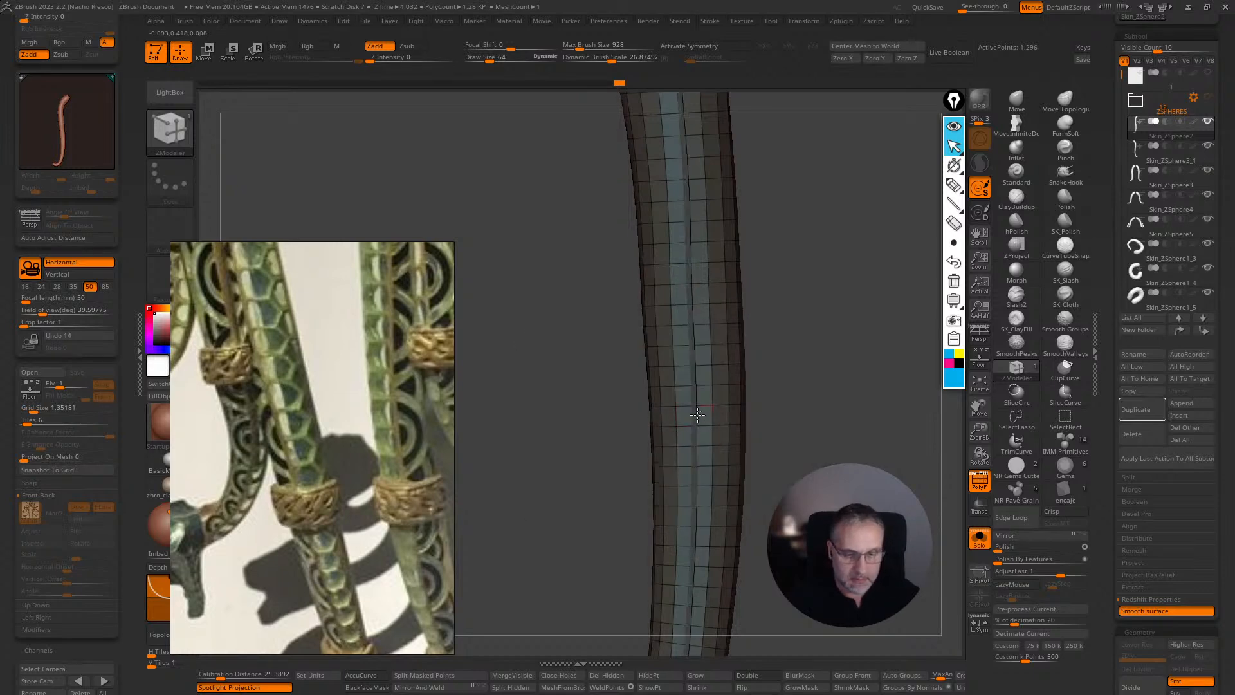
# - Undo the first edge change, set the bevel target to EdgeLoop Partial, and bevel a lengthwise edge loop on the snake's body
pyautogui.moveTo(817, 350)
pyautogui.mouseDown()
pyautogui.moveTo(854, 351)
pyautogui.moveTo(837, 364)
pyautogui.moveTo(821, 311)
pyautogui.moveTo(832, 394)
pyautogui.moveTo(876, 388)
pyautogui.moveTo(800, 397)
pyautogui.mouseUp()
pyautogui.hotkey('ctrl', 'shift')
pyautogui.keyDown('ctrl'); pyautogui.keyDown('shift'); pyautogui.click(840, 389); pyautogui.keyUp('shift'); pyautogui.keyUp('ctrl')
pyautogui.hotkey('ctrl', 'z')
pyautogui.press('space')
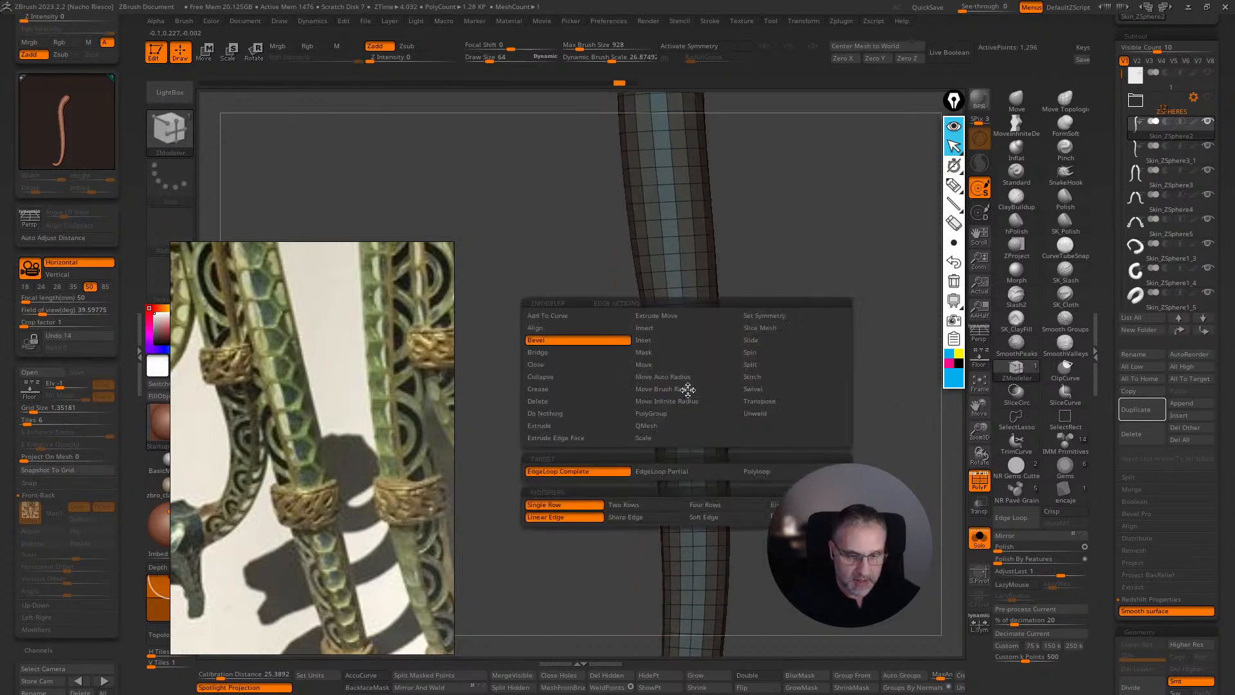
pyautogui.click(672, 473)
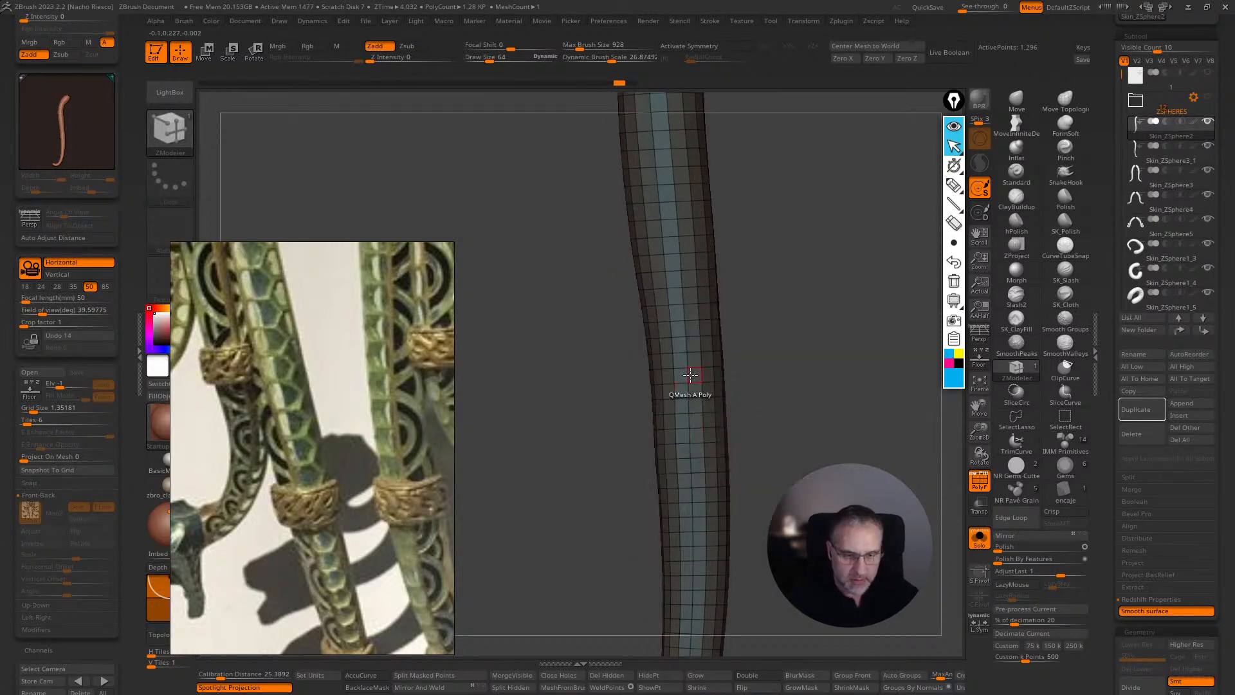
pyautogui.click(693, 371)
# - Bevel further lengthwise edge loops around the long snake's body with the EdgeLoop Partial target
pyautogui.moveTo(810, 354); pyautogui.dragTo(795, 402)
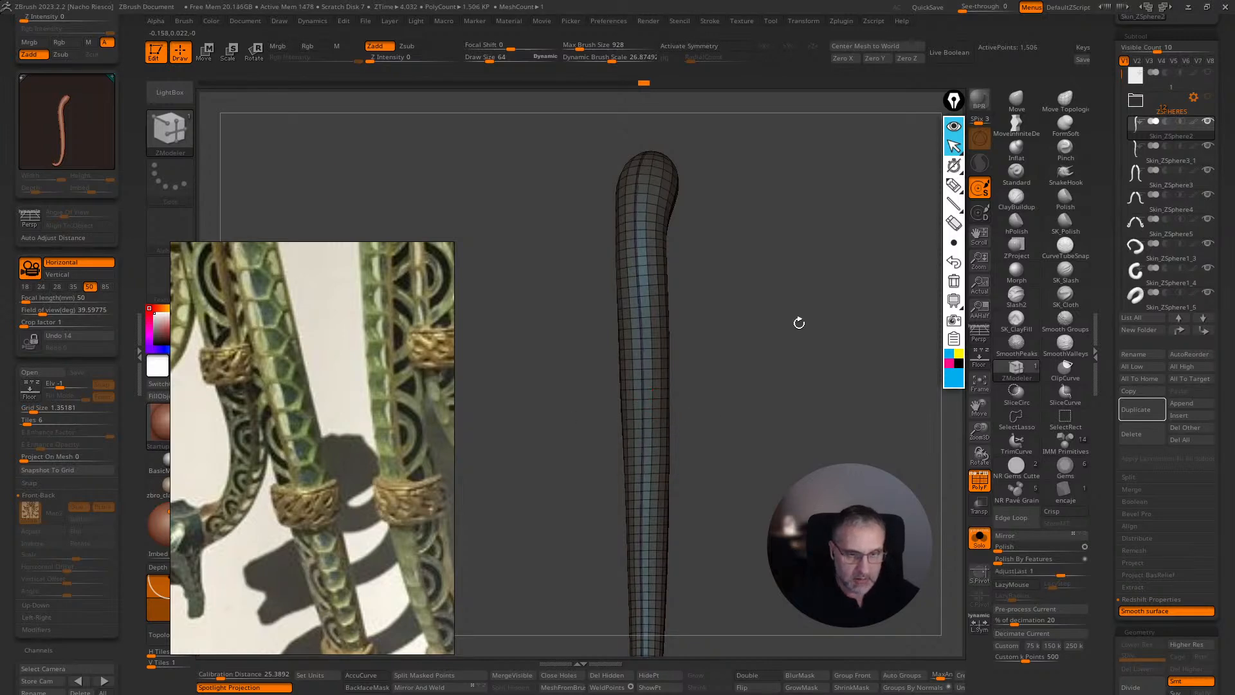
pyautogui.moveTo(794, 366); pyautogui.dragTo(793, 305)
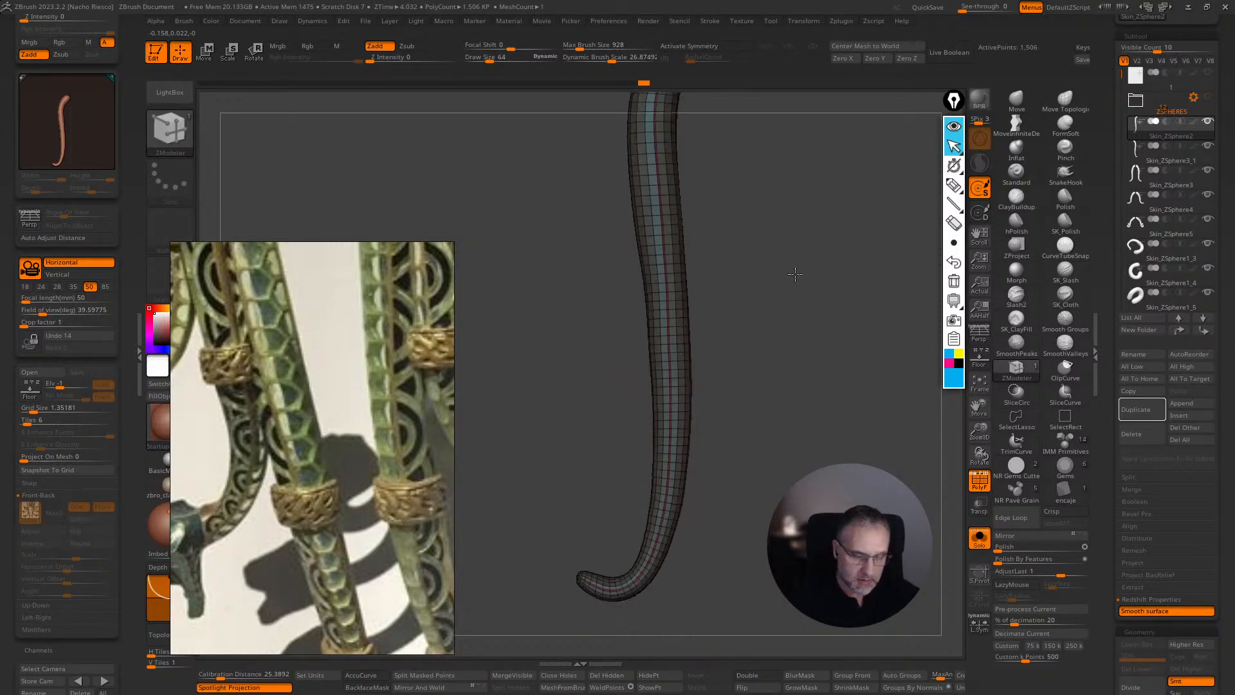
pyautogui.moveTo(862, 347); pyautogui.dragTo(819, 366)
pyautogui.keyDown('alt'); pyautogui.moveTo(717, 235); pyautogui.dragTo(753, 344); pyautogui.keyUp('alt')
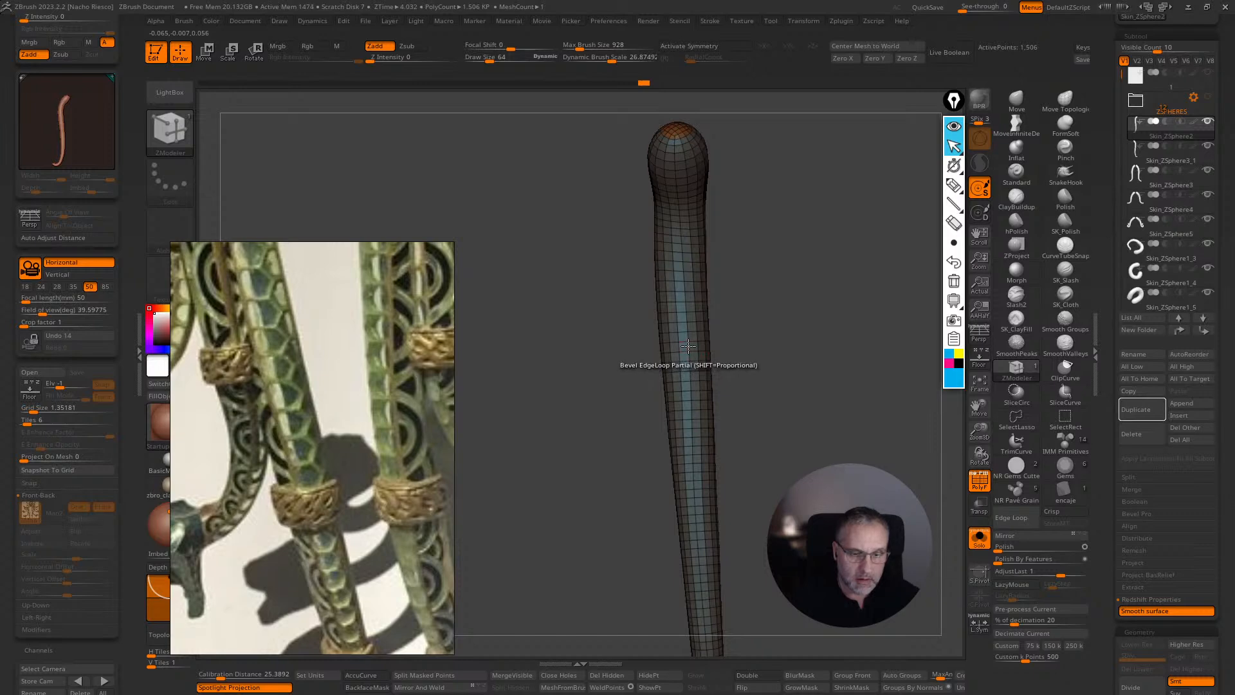
pyautogui.moveTo(798, 325); pyautogui.dragTo(781, 360)
pyautogui.keyDown('alt'); pyautogui.click(679, 361); pyautogui.keyUp('alt')
# - Regroup the beveled snake body with Auto Groups and reveal the hidden end caps
pyautogui.moveTo(901, 624); pyautogui.dragTo(876, 649)
pyautogui.click(902, 675)
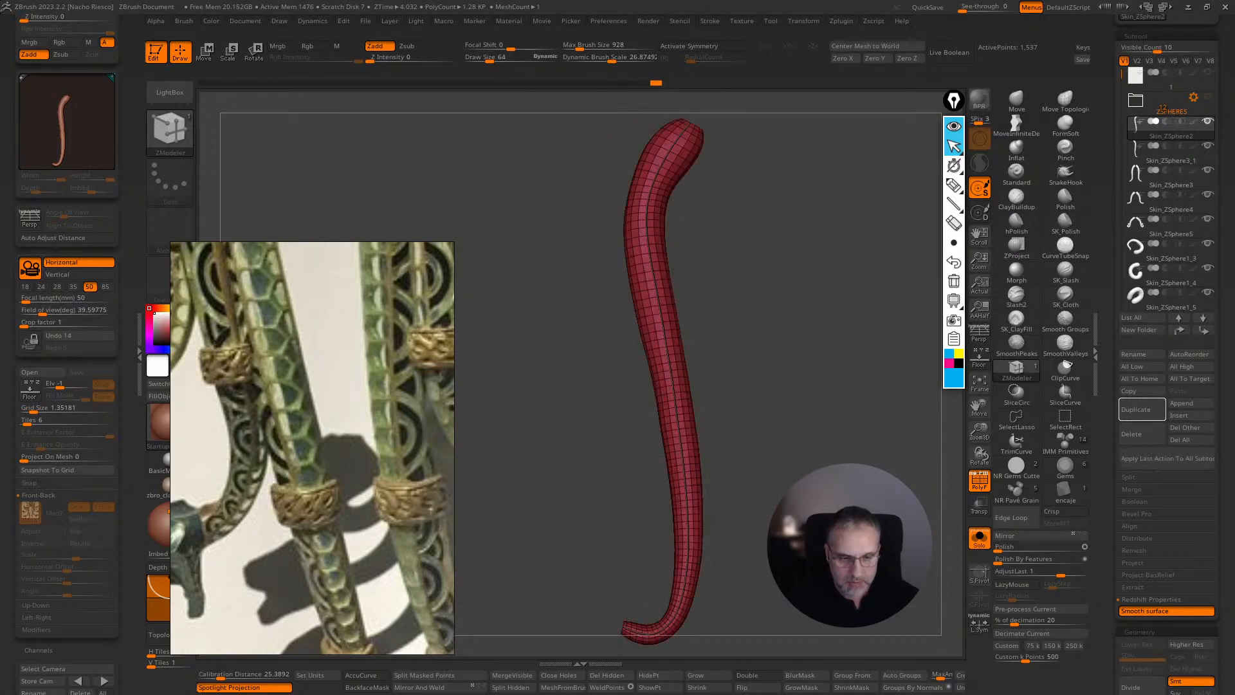
pyautogui.moveTo(804, 489); pyautogui.dragTo(782, 479)
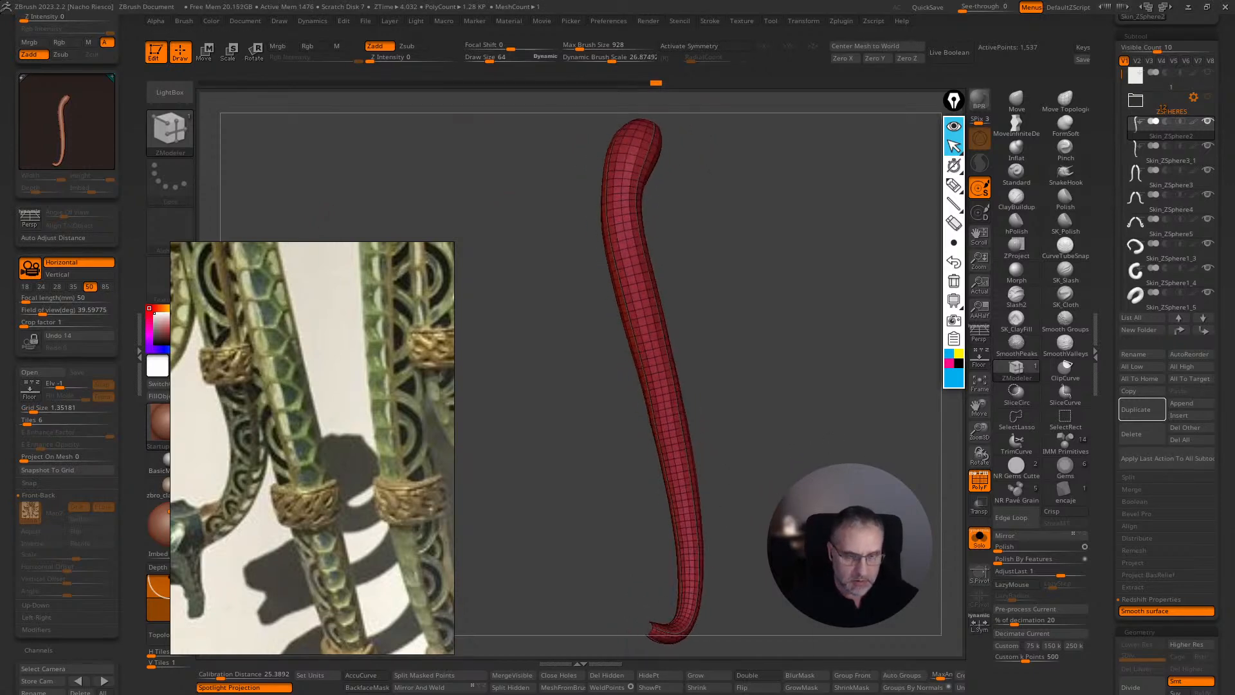
pyautogui.keyDown('ctrl'); pyautogui.keyDown('shift'); pyautogui.click(678, 437); pyautogui.keyUp('shift'); pyautogui.keyUp('ctrl')
pyautogui.keyDown('ctrl'); pyautogui.keyDown('shift'); pyautogui.click(747, 412); pyautogui.keyUp('shift'); pyautogui.keyUp('ctrl')
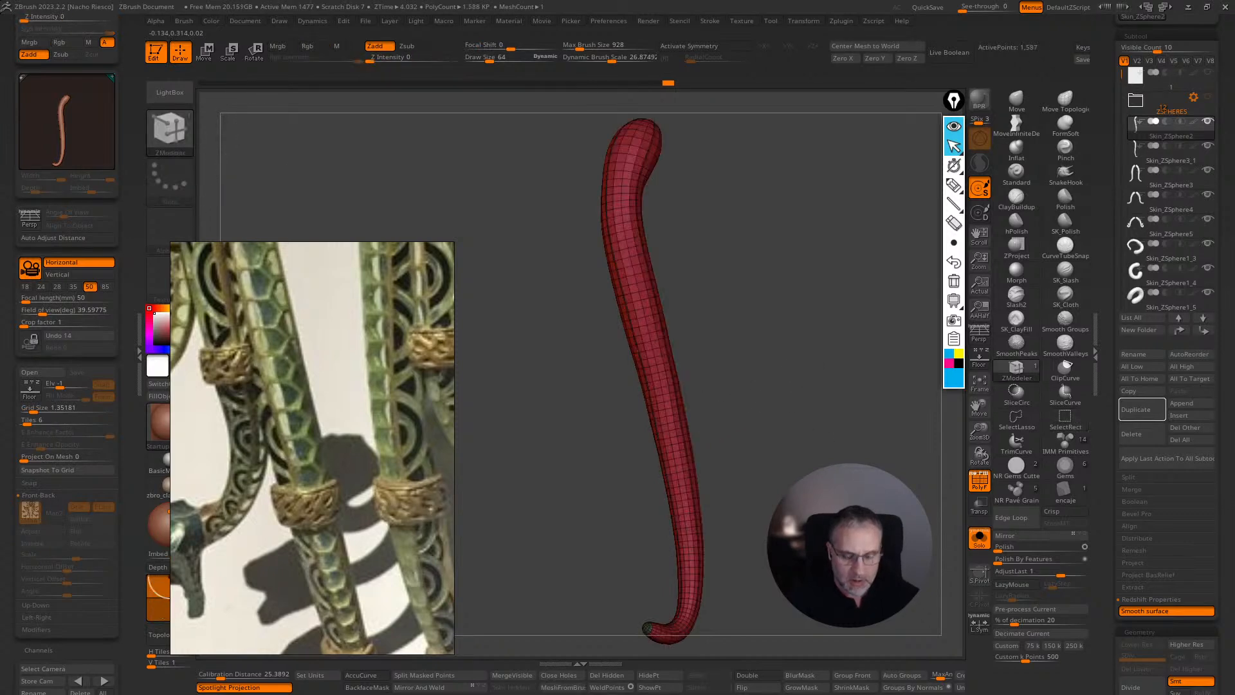
# - Try regrouping the whole long snake with Auto Groups and a new polygroup, and undo it
pyautogui.moveTo(874, 634); pyautogui.dragTo(907, 630)
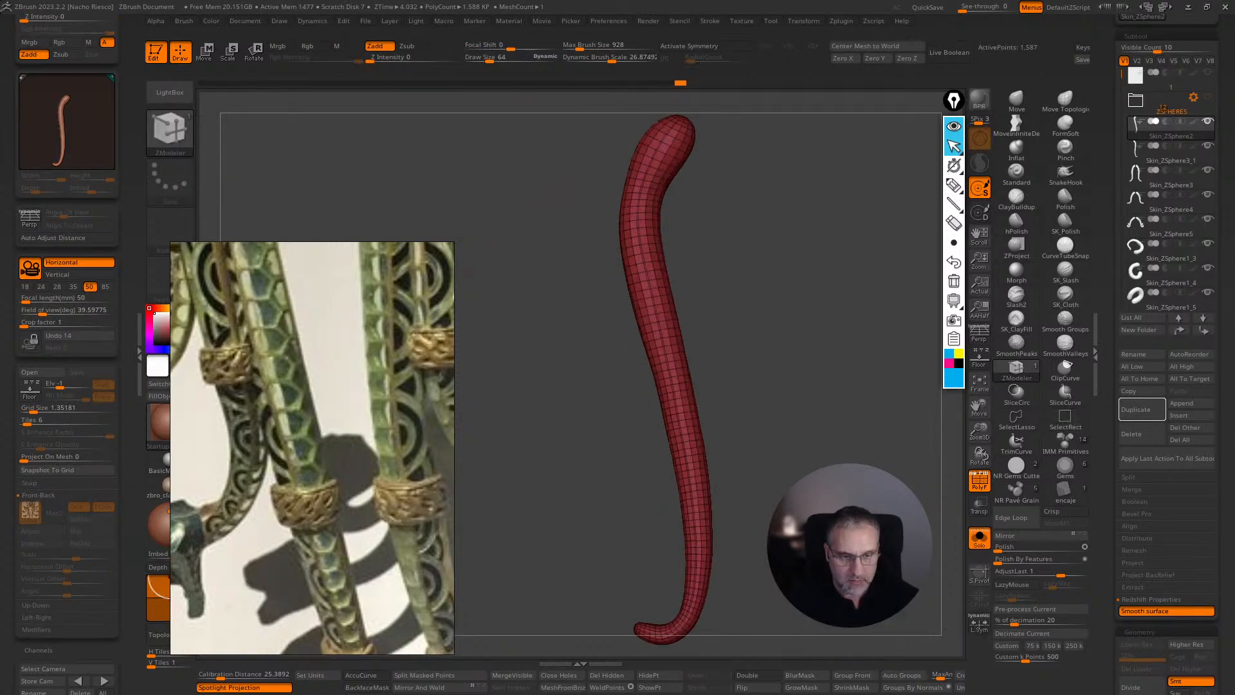
pyautogui.click(912, 675)
pyautogui.click(911, 677)
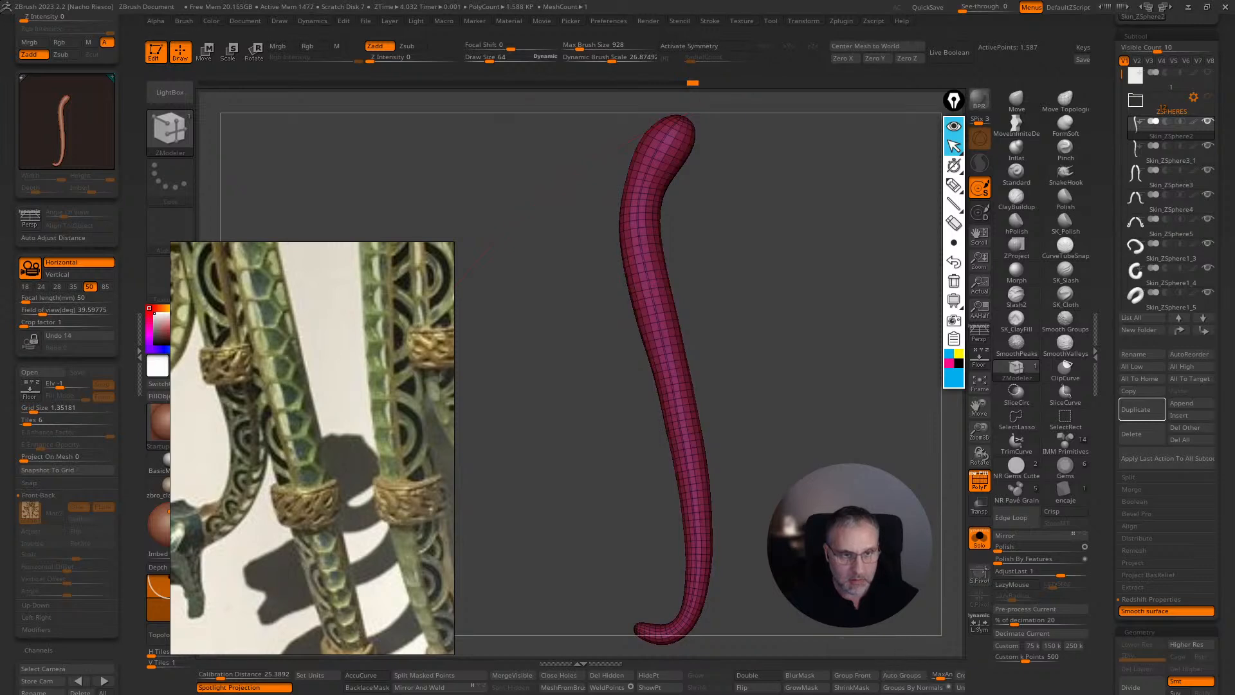
pyautogui.moveTo(877, 634); pyautogui.dragTo(842, 637)
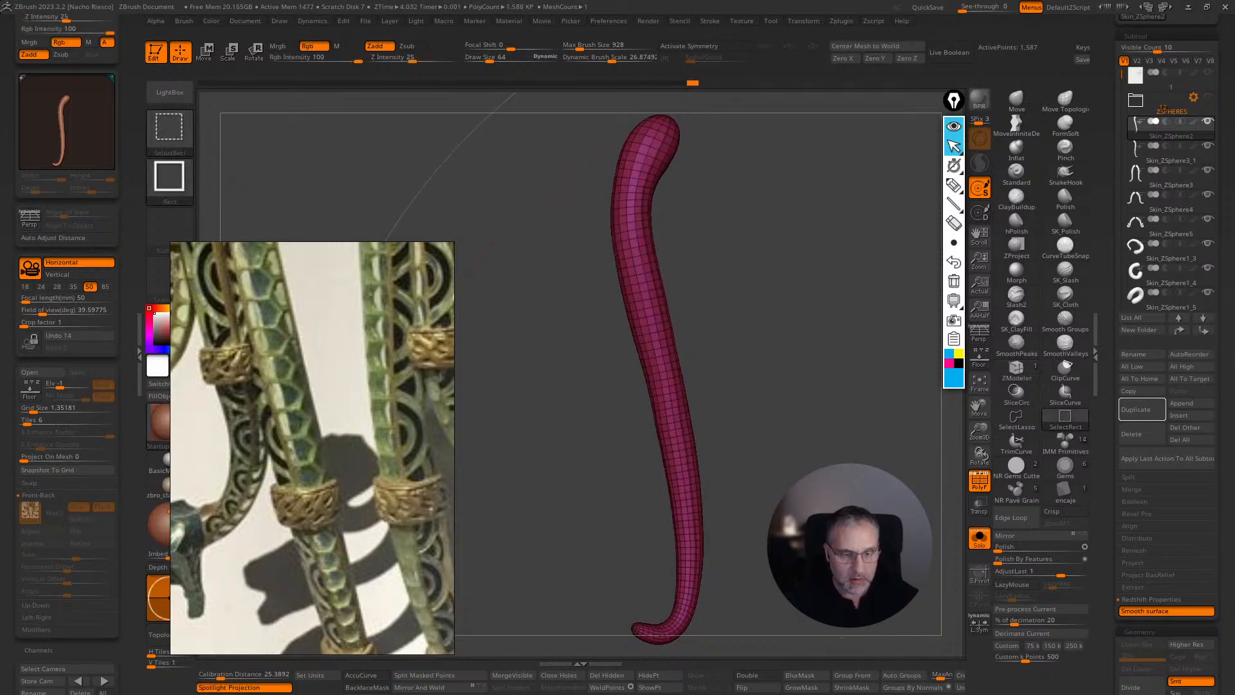
pyautogui.click(914, 678)
pyautogui.moveTo(899, 647); pyautogui.dragTo(926, 640)
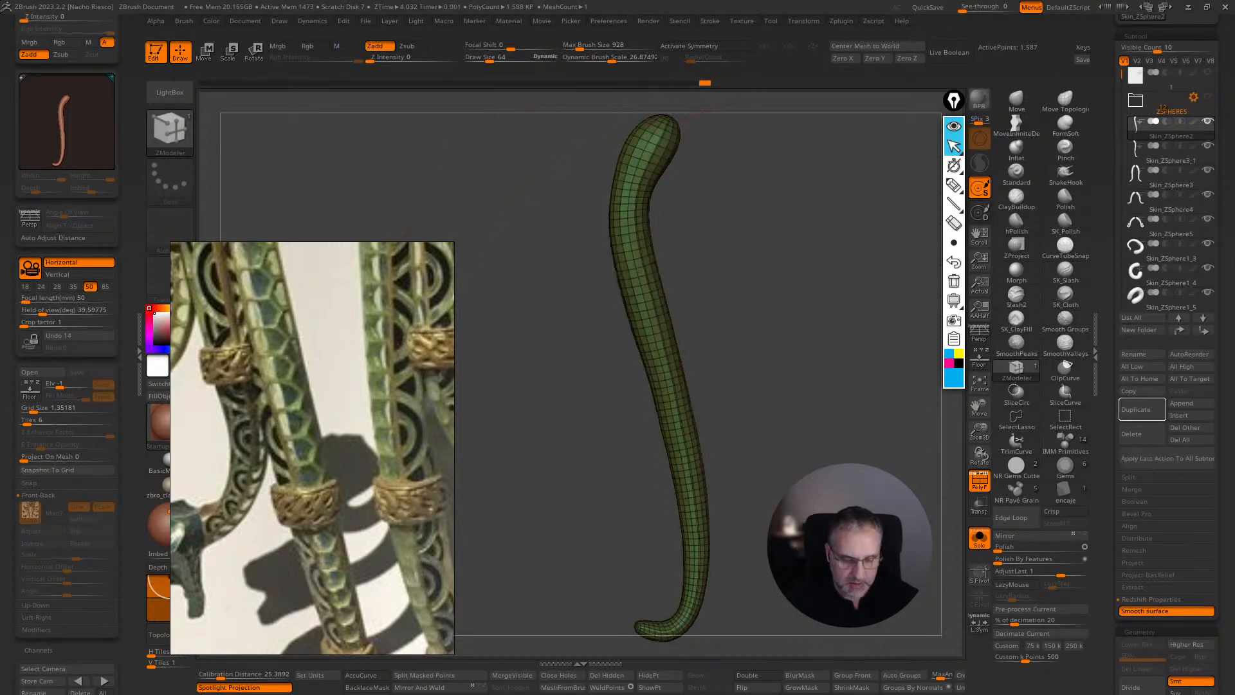
pyautogui.moveTo(817, 560)
pyautogui.keyDown('alt'); pyautogui.mouseDown()
pyautogui.moveTo(841, 365)
pyautogui.moveTo(843, 492)
pyautogui.mouseUp(); pyautogui.keyUp('alt')
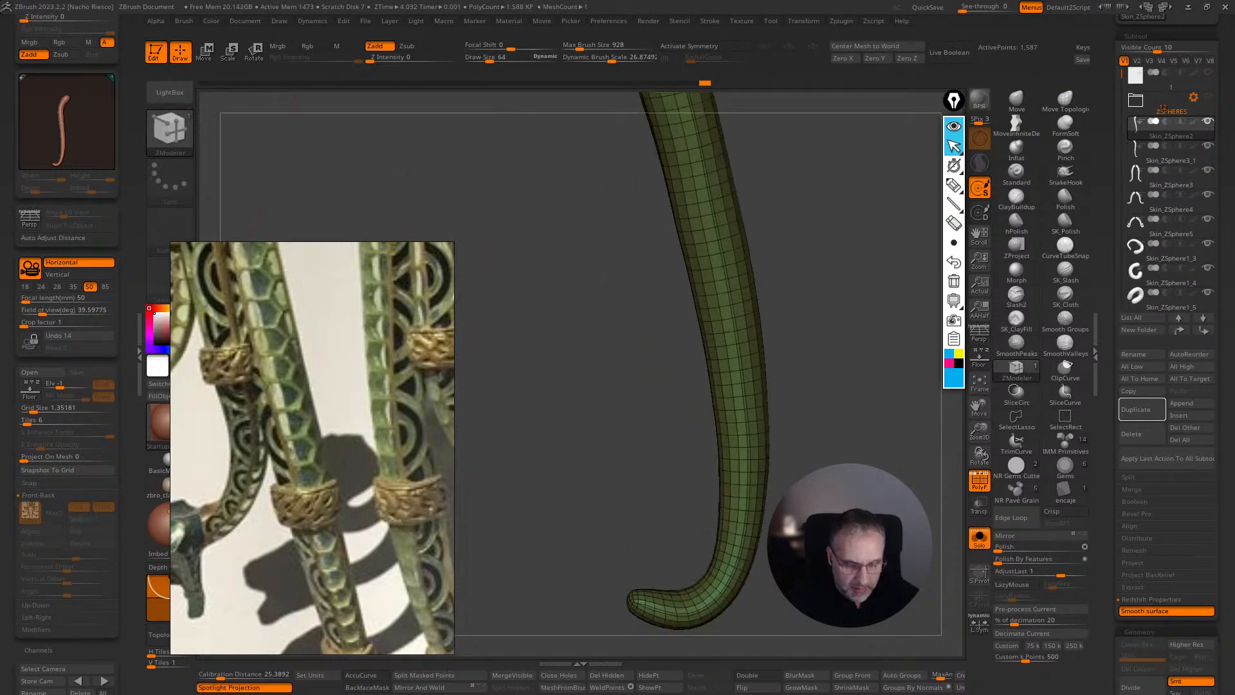
pyautogui.hotkey('ctrl', 'w')
pyautogui.hotkey('ctrl', 'z')
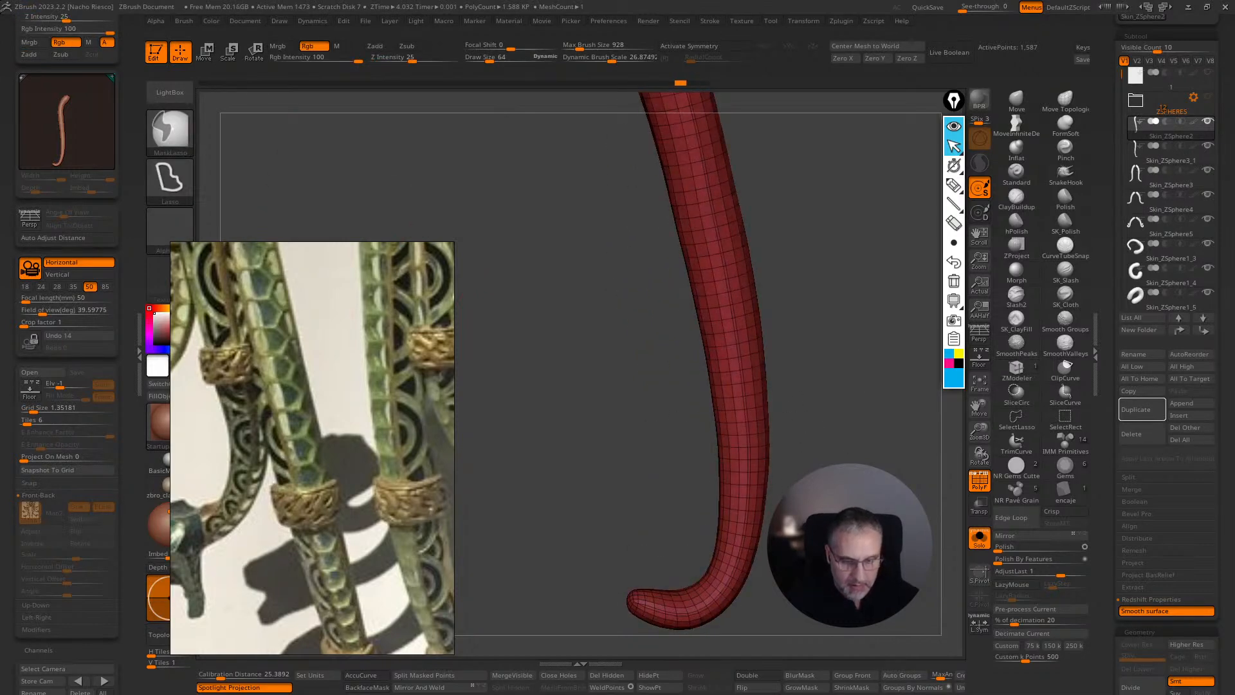
pyautogui.hotkey('ctrl', 'z')
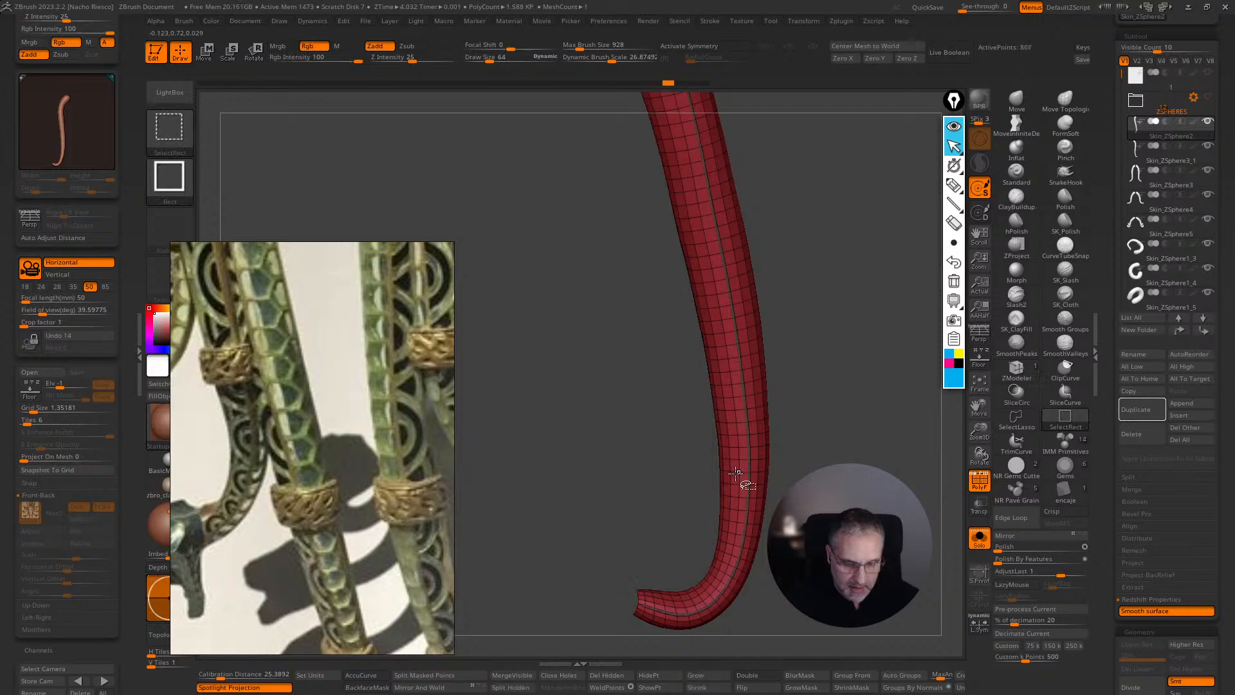
# - Invert the face visibility at the long snake's lower end and undo it
pyautogui.hotkey('ctrl', 'shift', 'z')
pyautogui.keyDown('alt'); pyautogui.moveTo(687, 519); pyautogui.dragTo(750, 323); pyautogui.keyUp('alt')
pyautogui.keyDown('ctrl'); pyautogui.moveTo(706, 470); pyautogui.dragTo(705, 575, button='right'); pyautogui.keyUp('ctrl')
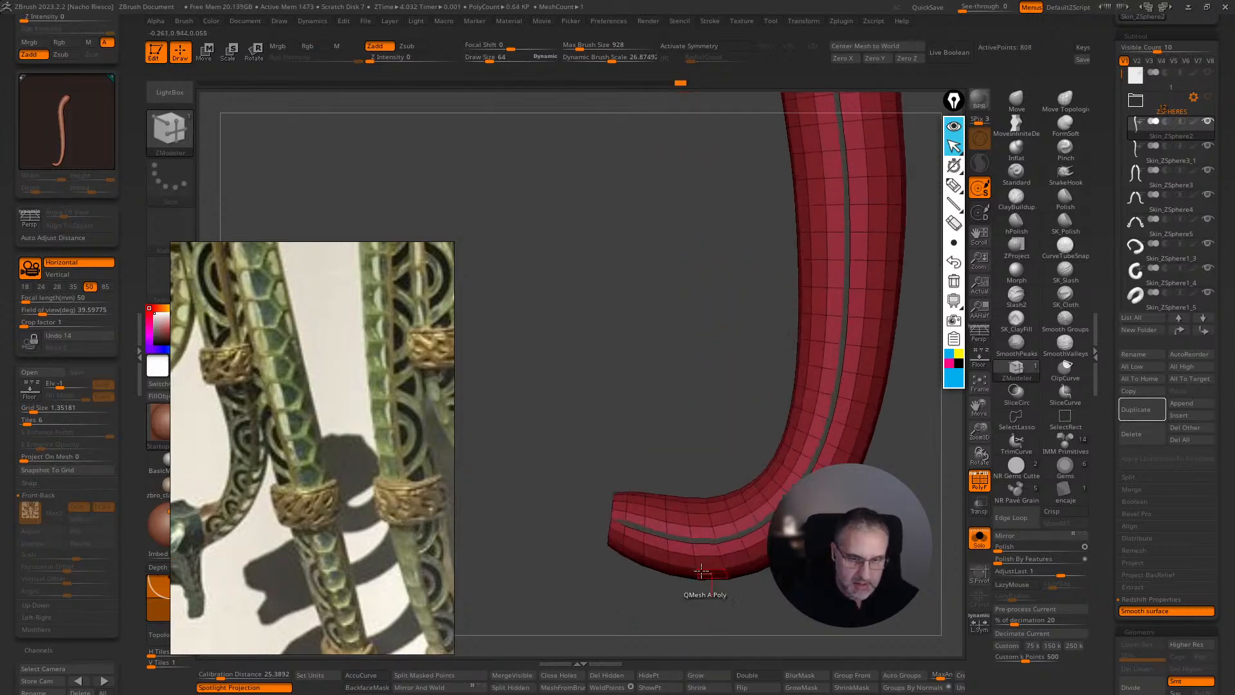
pyautogui.keyDown('ctrl'); pyautogui.moveTo(634, 492); pyautogui.dragTo(679, 365, button='right'); pyautogui.keyUp('ctrl')
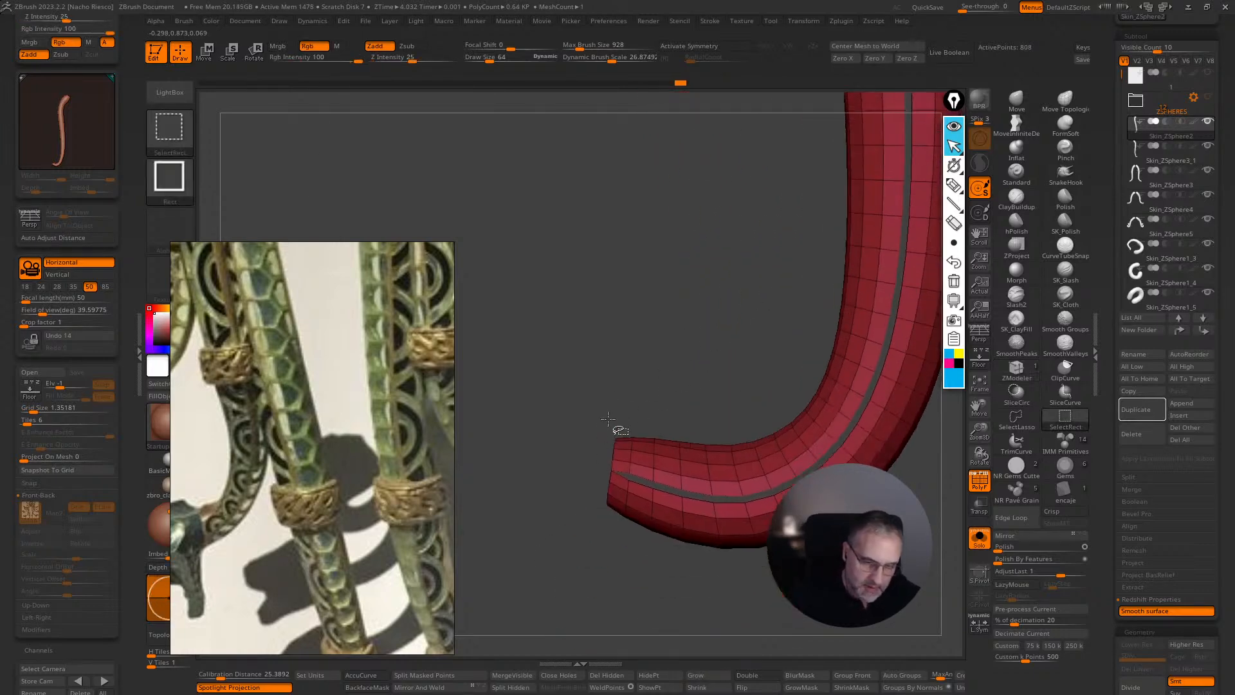
pyautogui.keyDown('ctrl'); pyautogui.keyDown('shift'); pyautogui.moveTo(593, 513); pyautogui.dragTo(570, 519); pyautogui.keyUp('shift'); pyautogui.keyUp('ctrl')
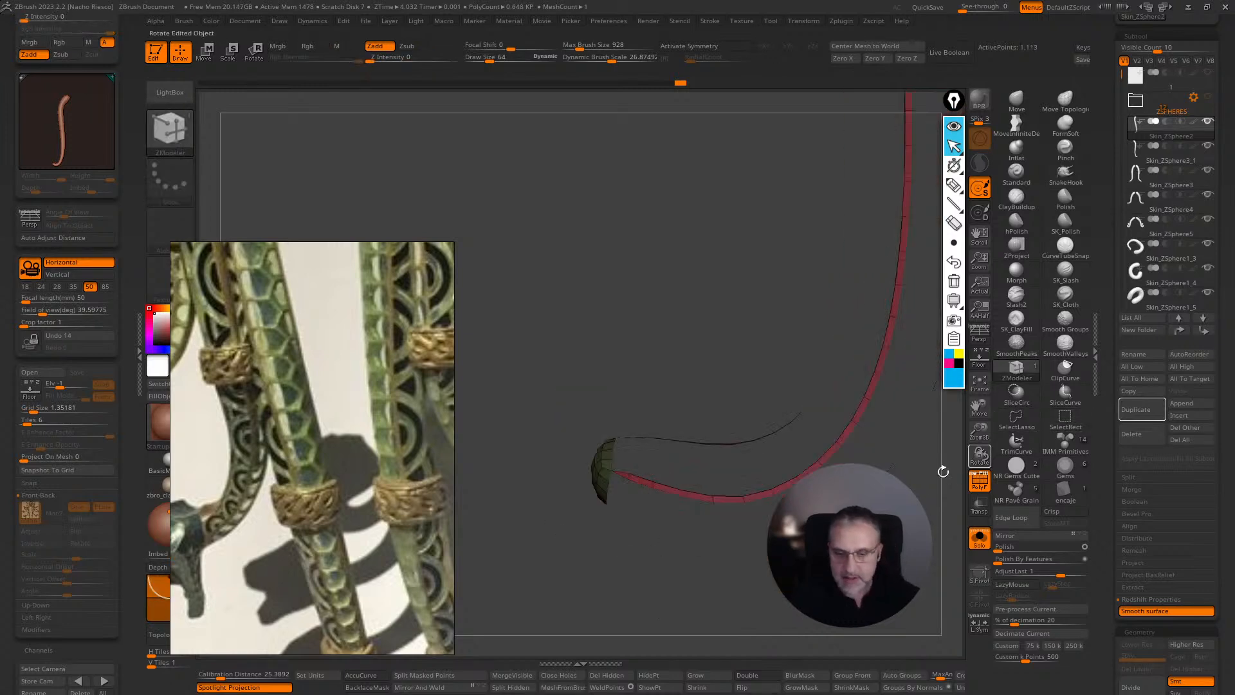
pyautogui.hotkey('ctrl', 'z')
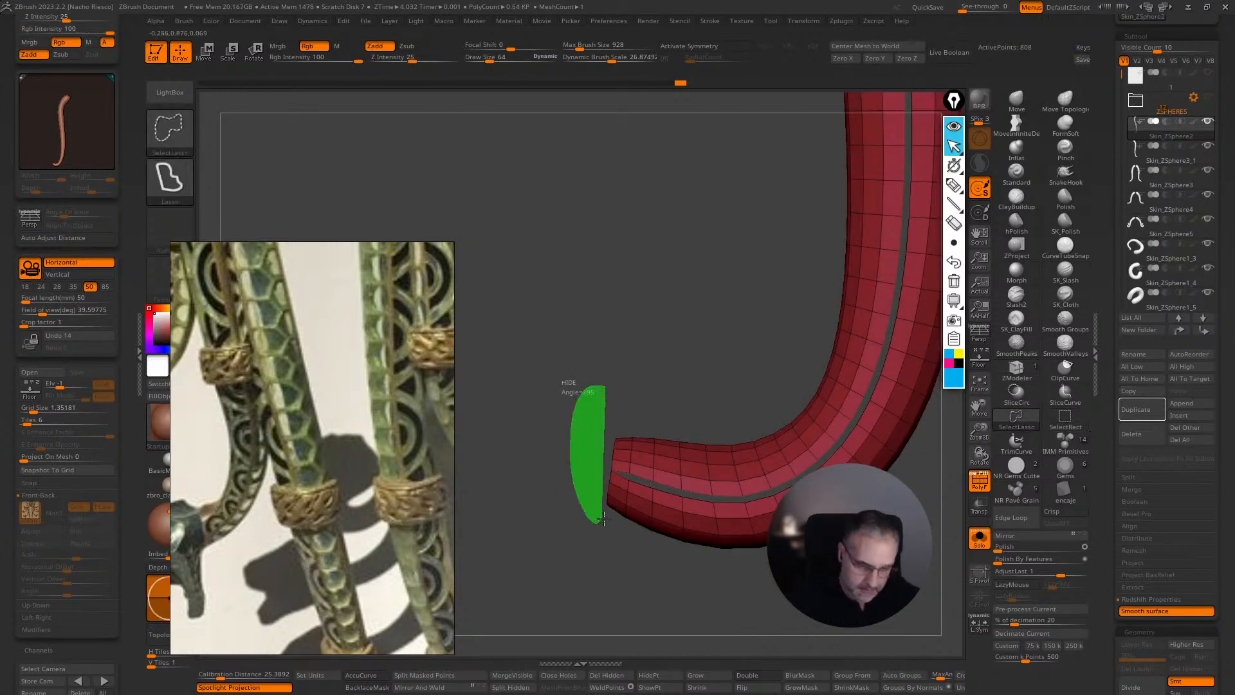
# - Lasso-hide the edge faces at the long snake's lower end and inspect the beveled strip by itself
pyautogui.keyDown('ctrl'); pyautogui.keyDown('alt'); pyautogui.keyDown('shift'); pyautogui.moveTo(620, 372); pyautogui.dragTo(633, 365); pyautogui.keyUp('shift'); pyautogui.keyUp('alt'); pyautogui.keyUp('ctrl')
pyautogui.moveTo(681, 304); pyautogui.dragTo(708, 305, button='right')
pyautogui.keyDown('ctrl'); pyautogui.keyDown('shift'); pyautogui.click(756, 486); pyautogui.keyUp('shift'); pyautogui.keyUp('ctrl')
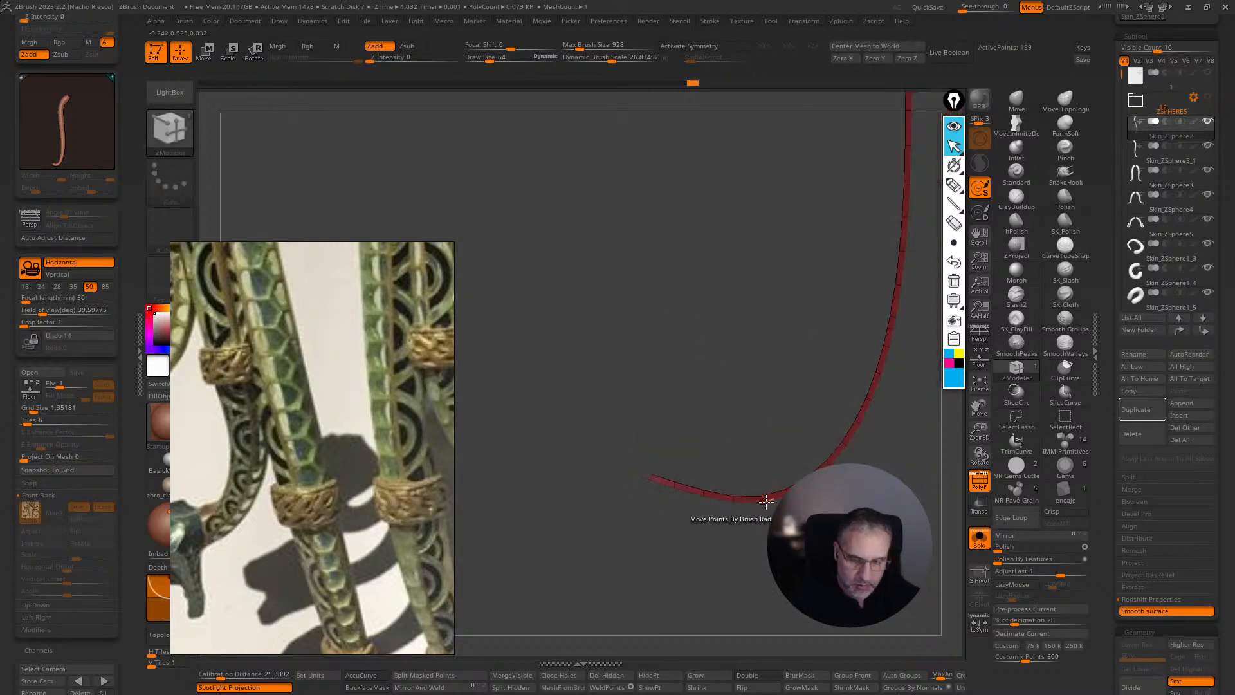
pyautogui.hotkey('ctrl', 'z')
pyautogui.keyDown('ctrl'); pyautogui.keyDown('shift'); pyautogui.click(773, 476); pyautogui.keyUp('shift'); pyautogui.keyUp('ctrl')
# - Lasso-hide the edge faces at the long snake's upper open end and check the strip and body visibility
pyautogui.moveTo(688, 592)
pyautogui.mouseDown(button='right')
pyautogui.moveTo(797, 579)
pyautogui.moveTo(836, 515)
pyautogui.moveTo(779, 599)
pyautogui.moveTo(877, 361)
pyautogui.moveTo(807, 456)
pyautogui.mouseUp(button='right')
pyautogui.moveTo(704, 389); pyautogui.dragTo(863, 692, button='right')
pyautogui.moveTo(667, 388)
pyautogui.mouseDown(button='right')
pyautogui.moveTo(634, 364)
pyautogui.moveTo(769, 328)
pyautogui.moveTo(761, 298)
pyautogui.mouseUp(button='right')
pyautogui.hotkey('ctrl', 'shift')
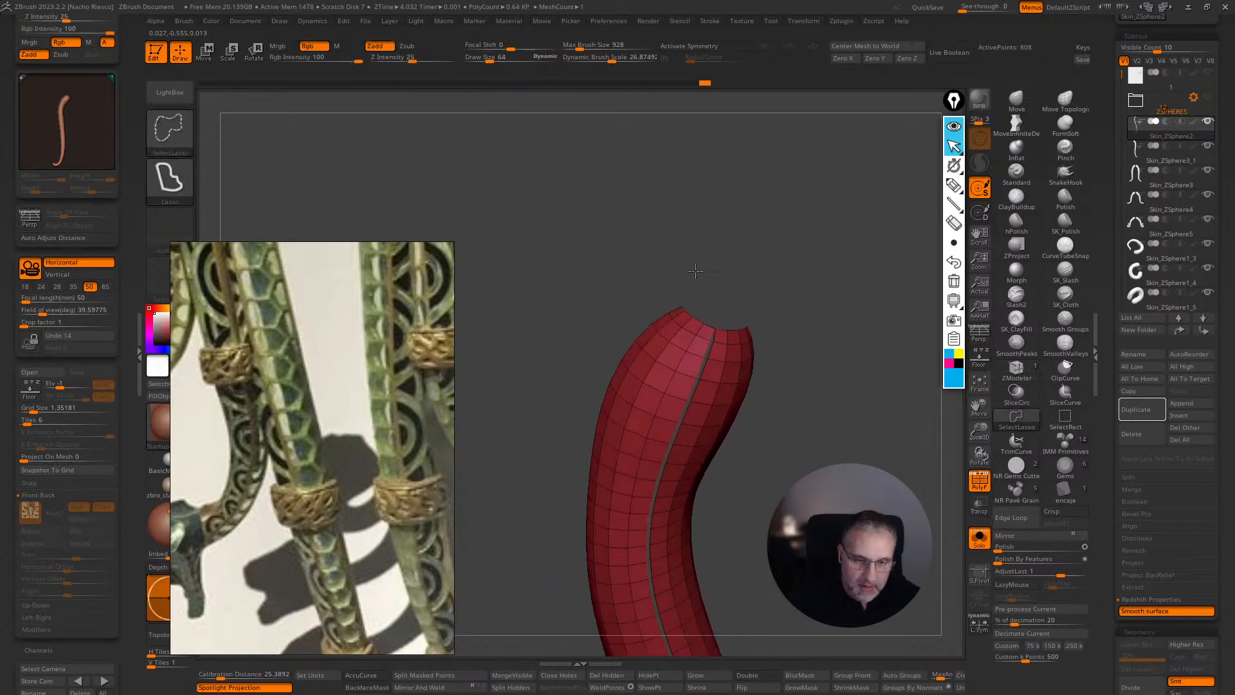
pyautogui.keyDown('ctrl'); pyautogui.keyDown('alt'); pyautogui.keyDown('shift'); pyautogui.moveTo(780, 323); pyautogui.dragTo(779, 321); pyautogui.keyUp('shift'); pyautogui.keyUp('alt'); pyautogui.keyUp('ctrl')
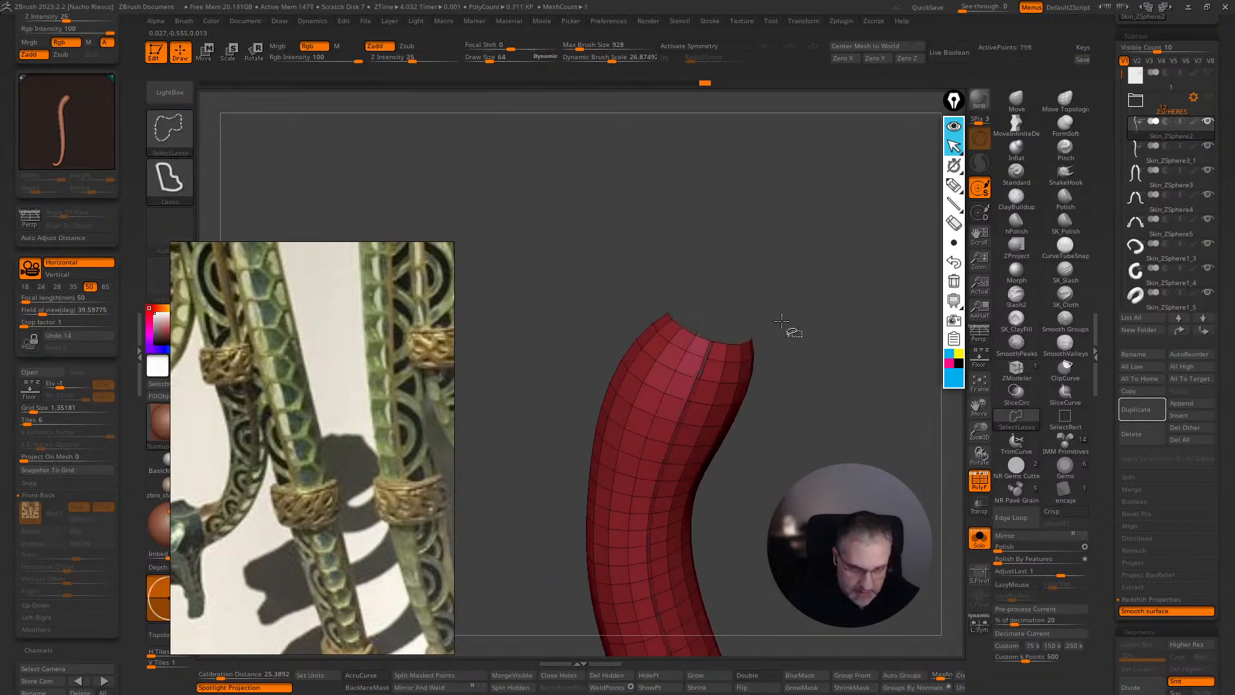
pyautogui.keyDown('ctrl'); pyautogui.keyDown('shift'); pyautogui.click(712, 342); pyautogui.keyUp('shift'); pyautogui.keyUp('ctrl')
pyautogui.keyDown('ctrl'); pyautogui.keyDown('shift'); pyautogui.click(774, 372); pyautogui.keyUp('shift'); pyautogui.keyUp('ctrl')
# - Try to turn the visible body faces into their own polygroup with the whole snake revealed, and undo it
pyautogui.moveTo(774, 372)
pyautogui.mouseDown(button='right')
pyautogui.moveTo(757, 362)
pyautogui.moveTo(759, 386)
pyautogui.moveTo(721, 347)
pyautogui.moveTo(753, 360)
pyautogui.moveTo(830, 348)
pyautogui.moveTo(816, 420)
pyautogui.moveTo(836, 434)
pyautogui.moveTo(803, 432)
pyautogui.moveTo(801, 444)
pyautogui.moveTo(822, 384)
pyautogui.moveTo(817, 335)
pyautogui.moveTo(782, 553)
pyautogui.moveTo(775, 514)
pyautogui.mouseUp(button='right')
pyautogui.keyDown('ctrl'); pyautogui.keyDown('shift'); pyautogui.click(750, 385); pyautogui.keyUp('shift'); pyautogui.keyUp('ctrl')
pyautogui.hotkey('ctrl', 'w')
pyautogui.keyDown('ctrl'); pyautogui.keyDown('shift'); pyautogui.click(774, 360); pyautogui.keyUp('shift'); pyautogui.keyUp('ctrl')
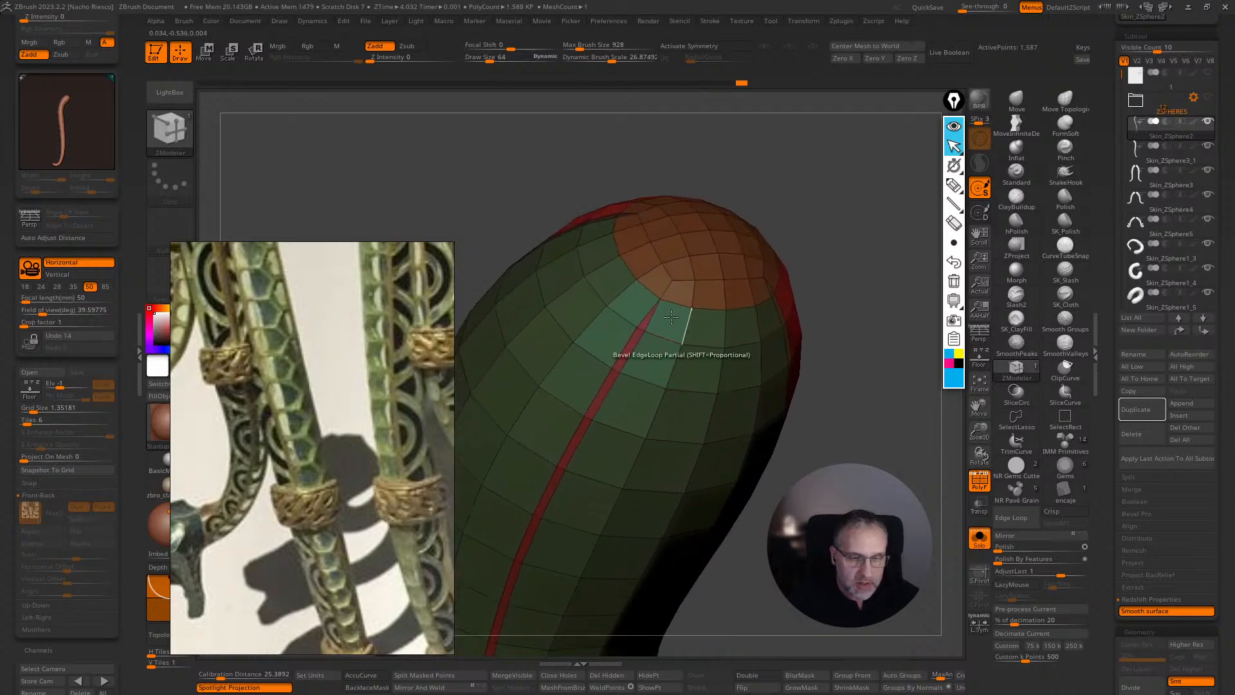
pyautogui.press('ctrl')
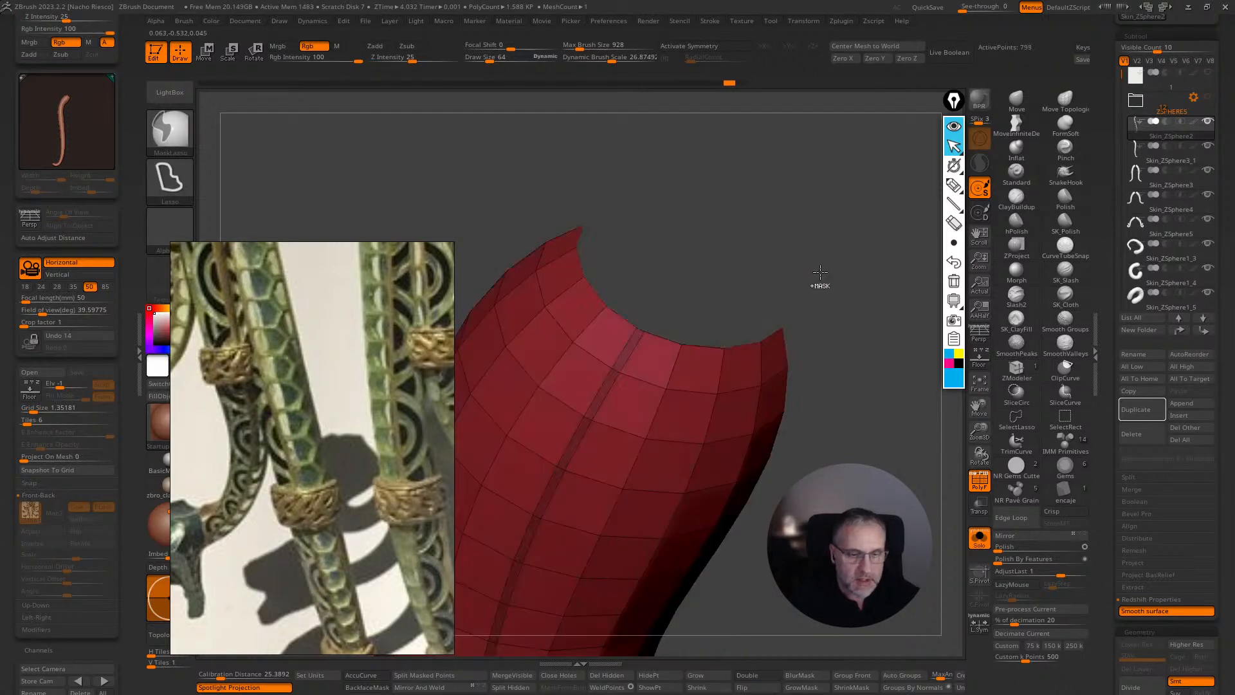
# - Undo the recent edits back to the snake body's complete mesh before its faces were hidden and regrouped
pyautogui.hotkey('ctrl', 'z')
pyautogui.hotkey('ctrl', 'z')
pyautogui.hotkey('ctrl', 'z')
pyautogui.hotkey('ctrl', 'z')
pyautogui.hotkey('ctrl', 'z')
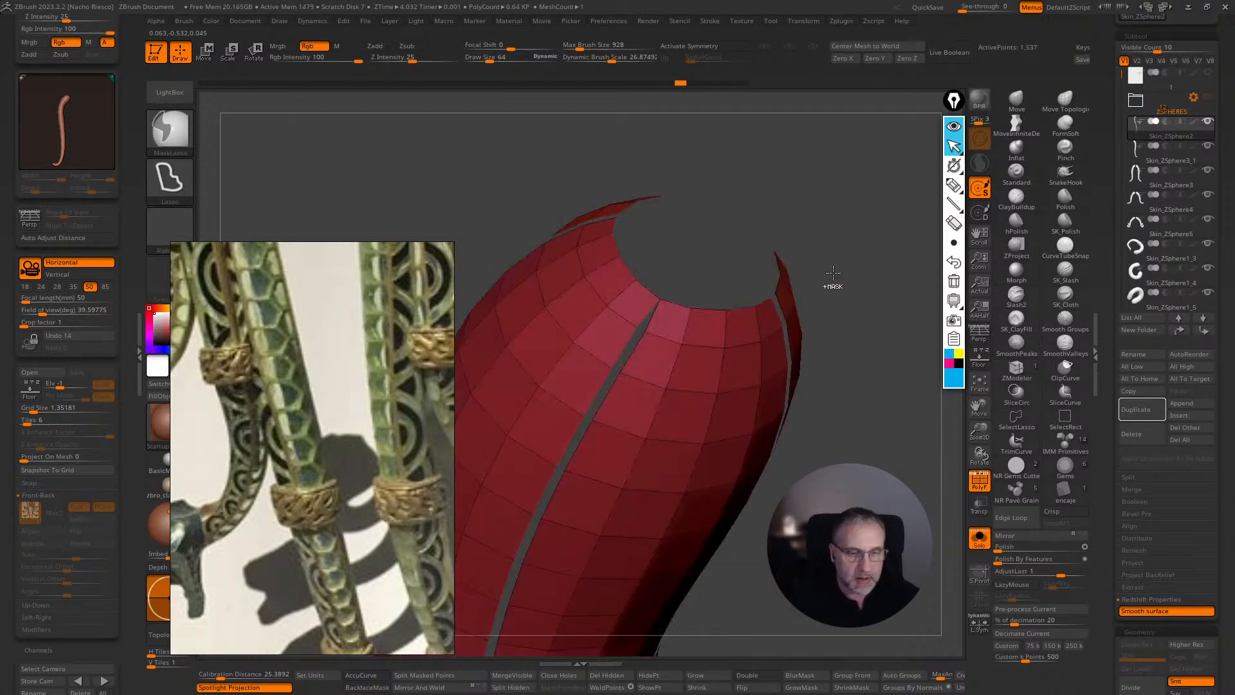
pyautogui.hotkey('ctrl', 'z')
pyautogui.hotkey('ctrl', 'z')
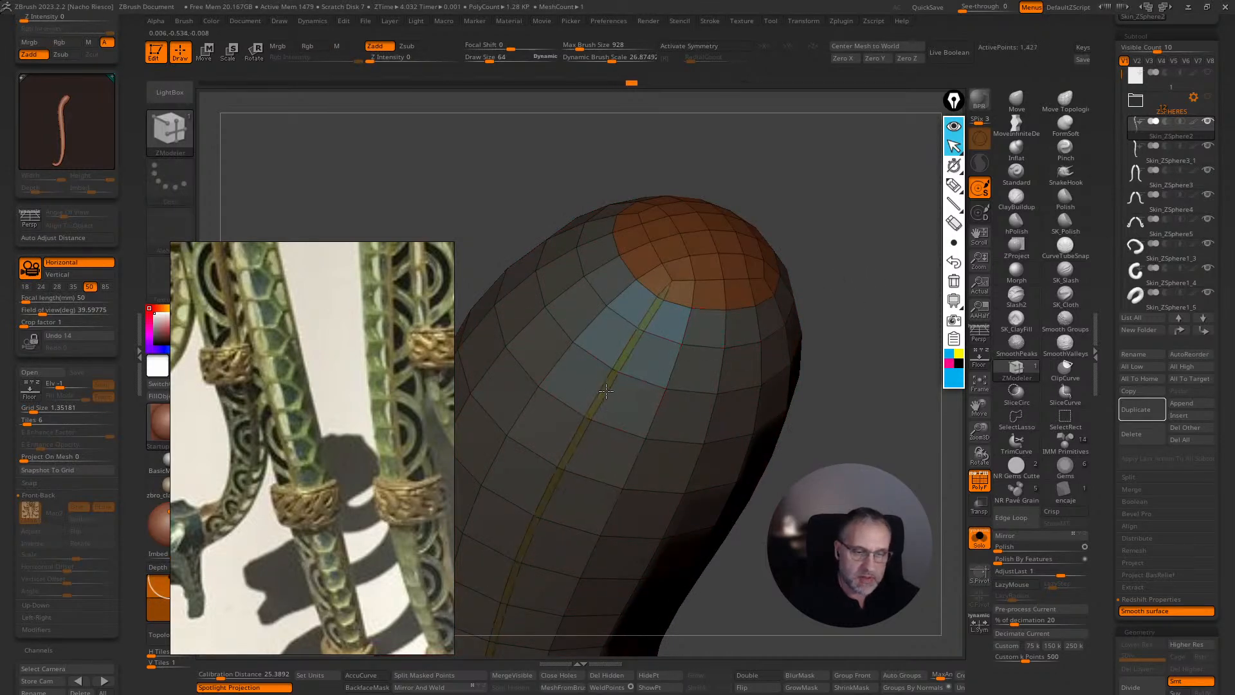
# - Insert additional edge loops lengthwise along the snake body with the ZModeler brush
pyautogui.moveTo(836, 270); pyautogui.dragTo(758, 388)
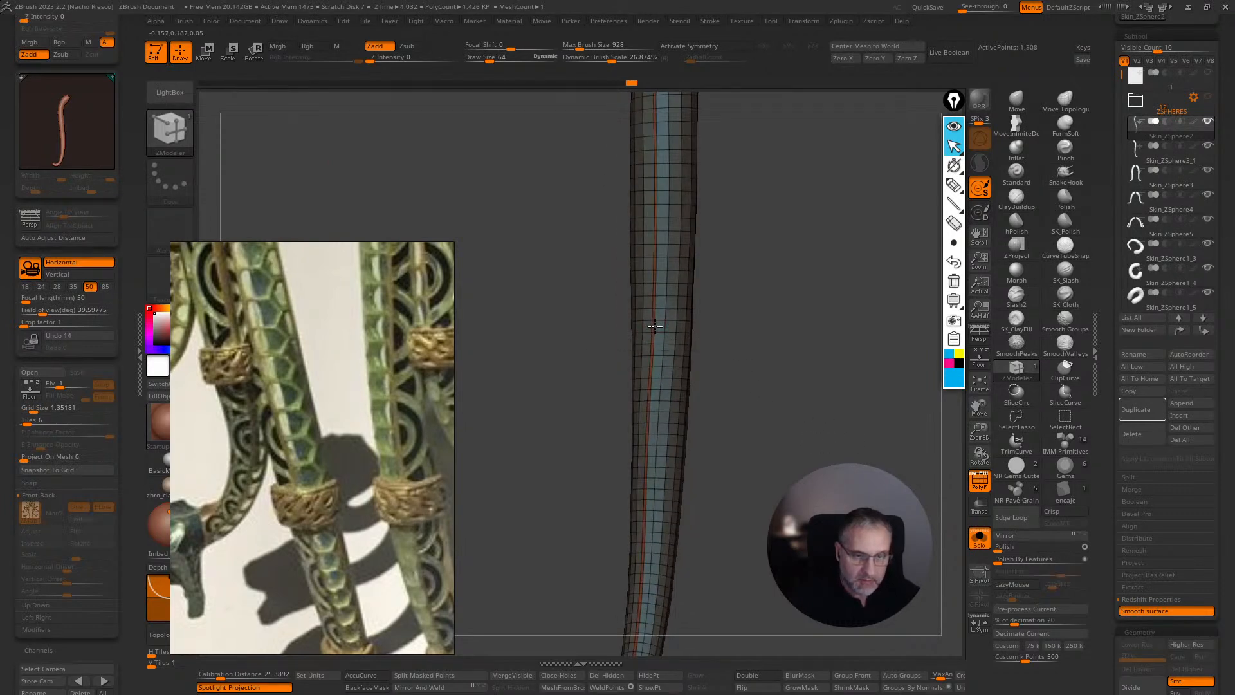
pyautogui.keyDown('alt'); pyautogui.moveTo(816, 332); pyautogui.dragTo(672, 548); pyautogui.keyUp('alt')
pyautogui.moveTo(907, 358); pyautogui.dragTo(668, 368)
pyautogui.moveTo(780, 321); pyautogui.dragTo(906, 430)
pyautogui.click(989, 383)
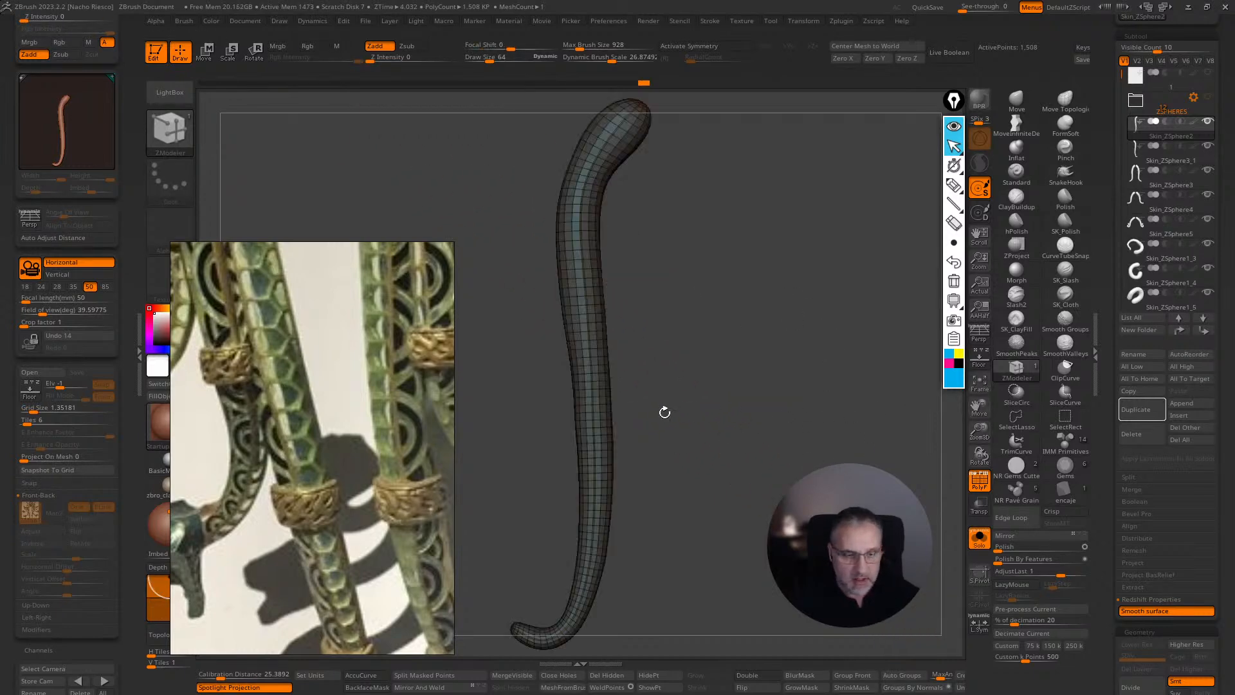
pyautogui.moveTo(722, 384); pyautogui.dragTo(674, 389)
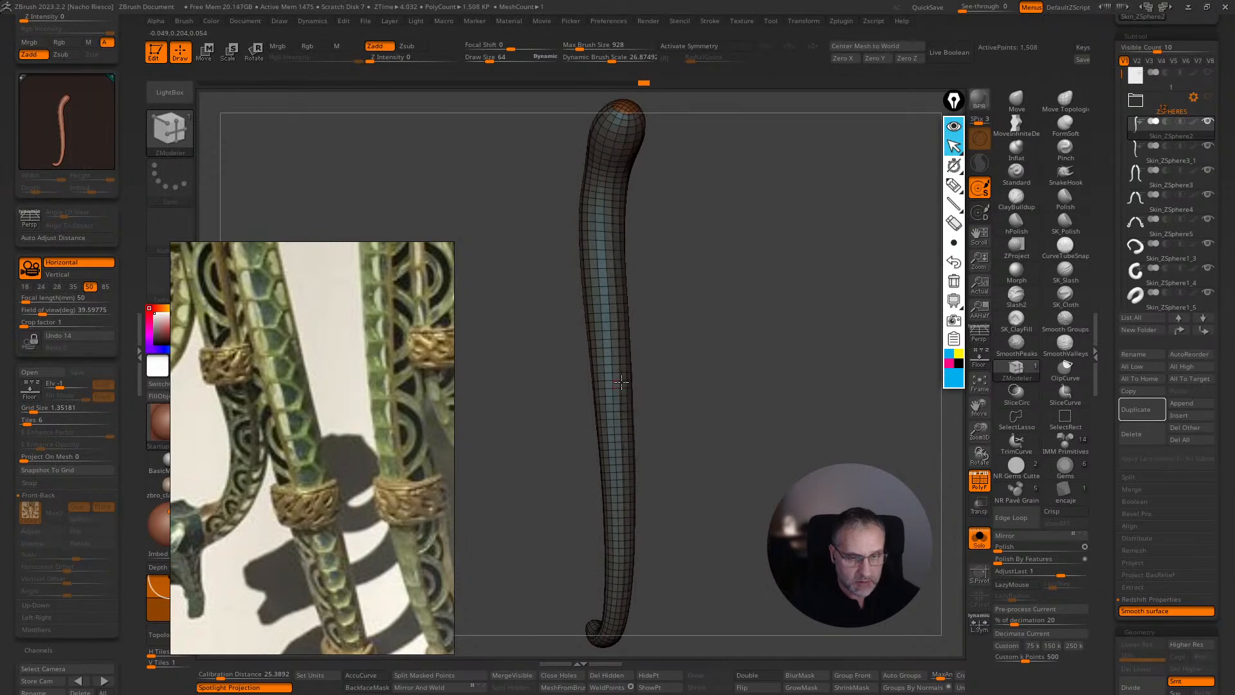
pyautogui.moveTo(728, 347); pyautogui.dragTo(703, 403)
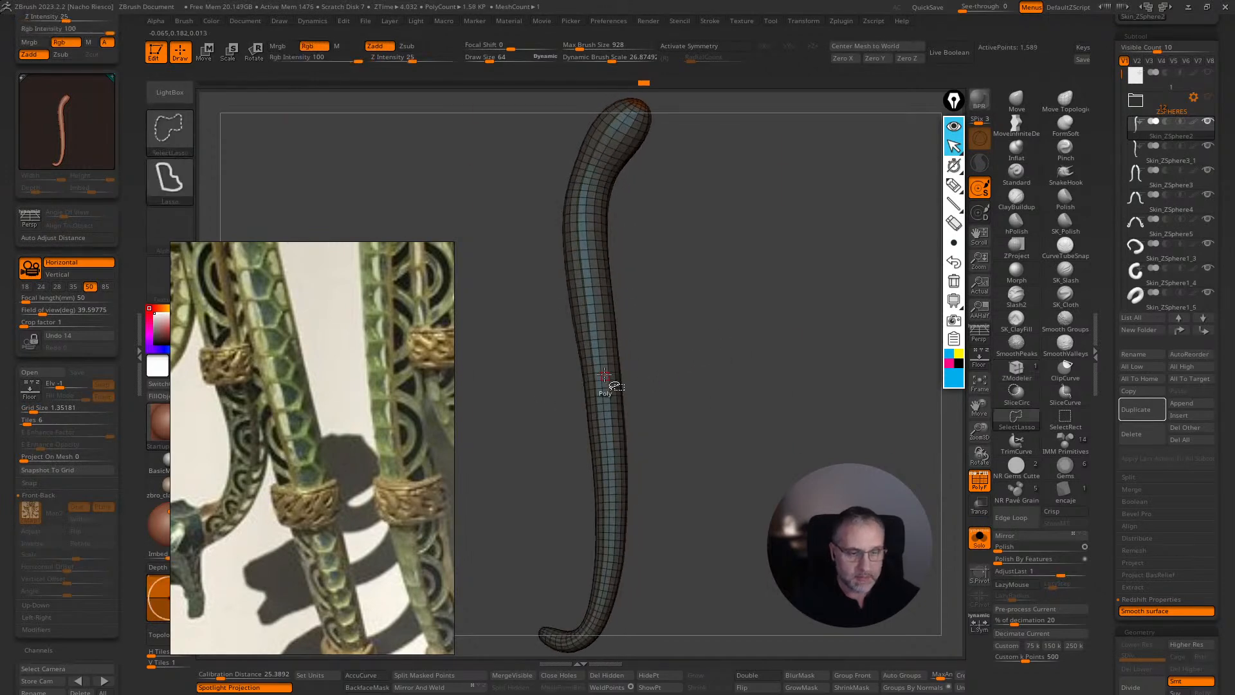
# - Auto-group the snake body, hide its lengthwise face strips and end cap, and make the remaining visible faces a new polygroup
pyautogui.click(902, 675)
pyautogui.keyDown('ctrl'); pyautogui.moveTo(798, 450); pyautogui.dragTo(797, 501, button='right'); pyautogui.keyUp('ctrl')
pyautogui.keyDown('alt'); pyautogui.moveTo(762, 500); pyautogui.dragTo(862, 257); pyautogui.keyUp('alt')
pyautogui.moveTo(640, 507); pyautogui.dragTo(759, 515, button='right')
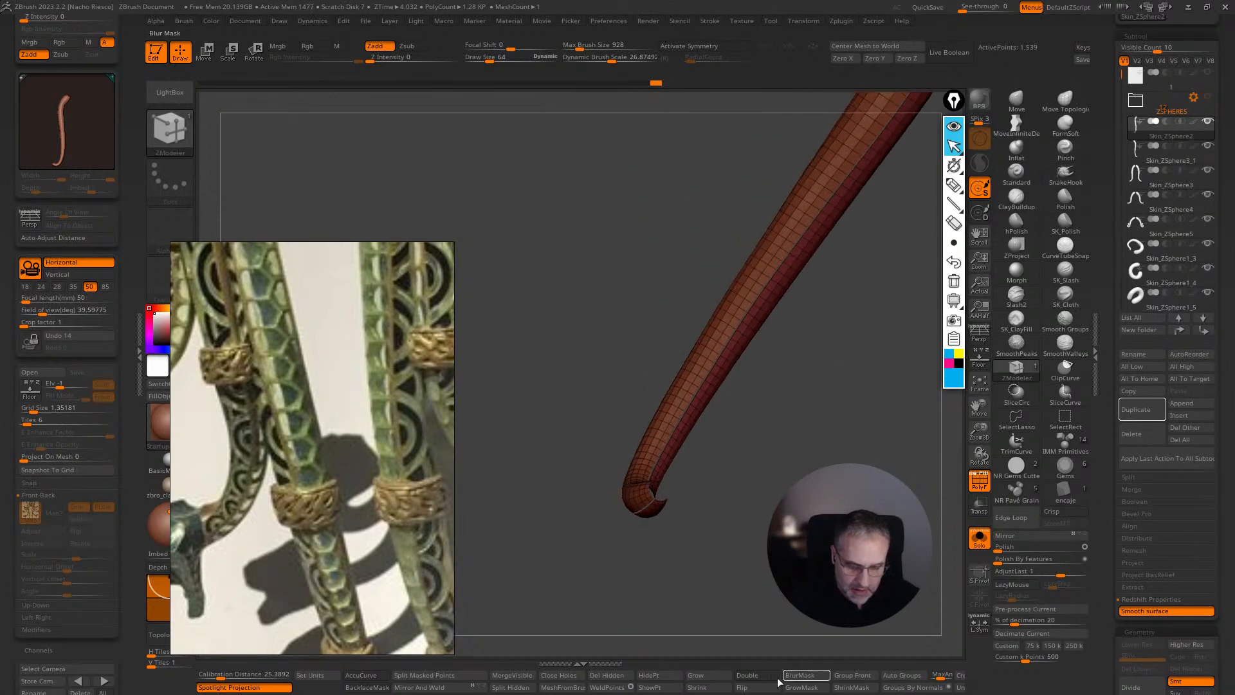
pyautogui.moveTo(836, 579); pyautogui.dragTo(815, 408, button='right')
pyautogui.moveTo(808, 346); pyautogui.dragTo(684, 443)
pyautogui.press('w')
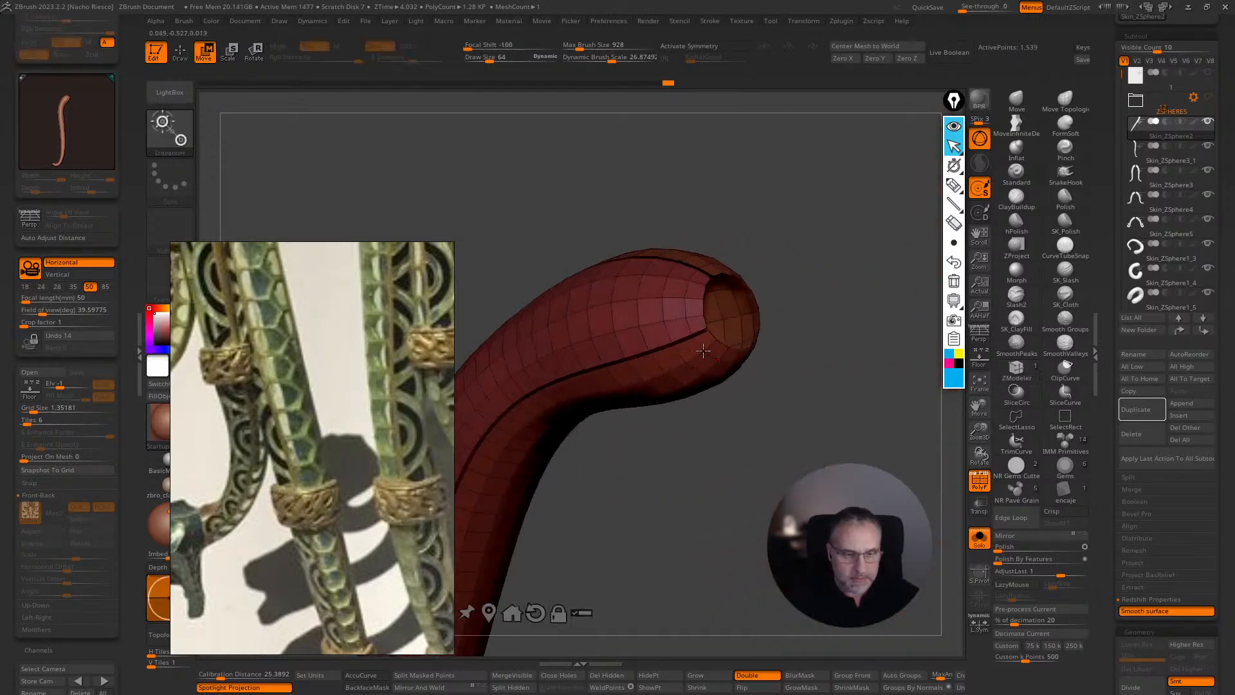
pyautogui.moveTo(708, 512); pyautogui.dragTo(823, 425)
pyautogui.hotkey('ctrl', 'w')
pyautogui.moveTo(888, 489); pyautogui.dragTo(1000, 492)
pyautogui.keyDown('ctrl'); pyautogui.keyDown('shift'); pyautogui.click(930, 500); pyautogui.keyUp('shift'); pyautogui.keyUp('ctrl')
pyautogui.moveTo(949, 529)
pyautogui.mouseDown()
pyautogui.moveTo(802, 408)
pyautogui.moveTo(824, 495)
pyautogui.moveTo(775, 505)
pyautogui.moveTo(836, 500)
pyautogui.moveTo(885, 469)
pyautogui.mouseUp()
# - Isolate the snake body's polygroups one at a time with SelectRect to examine how the faces are divided
pyautogui.press('q')
pyautogui.keyDown('ctrl'); pyautogui.keyDown('shift'); pyautogui.click(681, 418); pyautogui.keyUp('shift'); pyautogui.keyUp('ctrl')
pyautogui.keyDown('ctrl'); pyautogui.keyDown('shift'); pyautogui.click(835, 451); pyautogui.keyUp('shift'); pyautogui.keyUp('ctrl')
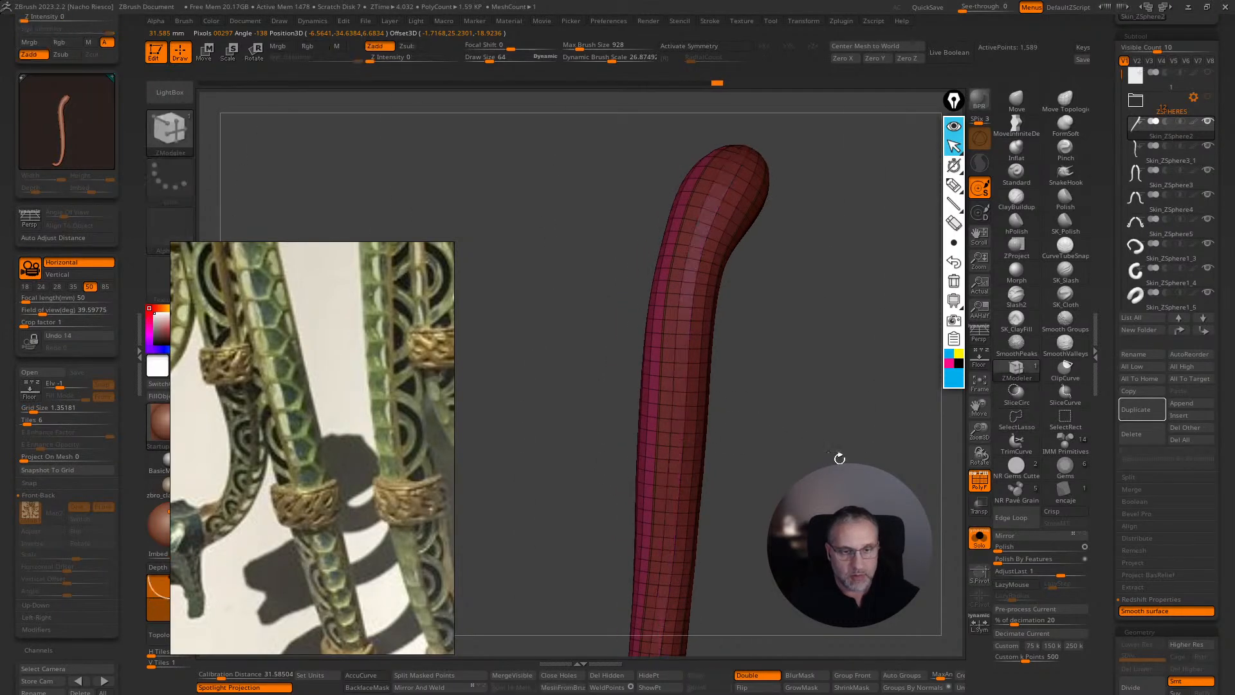
pyautogui.click(1065, 419)
pyautogui.keyDown('ctrl'); pyautogui.keyDown('shift'); pyautogui.click(691, 395); pyautogui.keyUp('shift'); pyautogui.keyUp('ctrl')
pyautogui.moveTo(782, 388)
pyautogui.mouseDown()
pyautogui.moveTo(830, 385)
pyautogui.moveTo(870, 409)
pyautogui.moveTo(827, 380)
pyautogui.moveTo(778, 400)
pyautogui.mouseUp()
pyautogui.keyDown('ctrl'); pyautogui.keyDown('shift'); pyautogui.click(729, 407); pyautogui.keyUp('shift'); pyautogui.keyUp('ctrl')
pyautogui.keyDown('ctrl'); pyautogui.keyDown('shift'); pyautogui.click(846, 396); pyautogui.keyUp('shift'); pyautogui.keyUp('ctrl')
pyautogui.keyDown('ctrl'); pyautogui.keyDown('shift'); pyautogui.click(778, 399); pyautogui.keyUp('shift'); pyautogui.keyUp('ctrl')
pyautogui.keyDown('ctrl'); pyautogui.keyDown('shift'); pyautogui.click(849, 361); pyautogui.keyUp('shift'); pyautogui.keyUp('ctrl')
pyautogui.moveTo(849, 361); pyautogui.dragTo(920, 348)
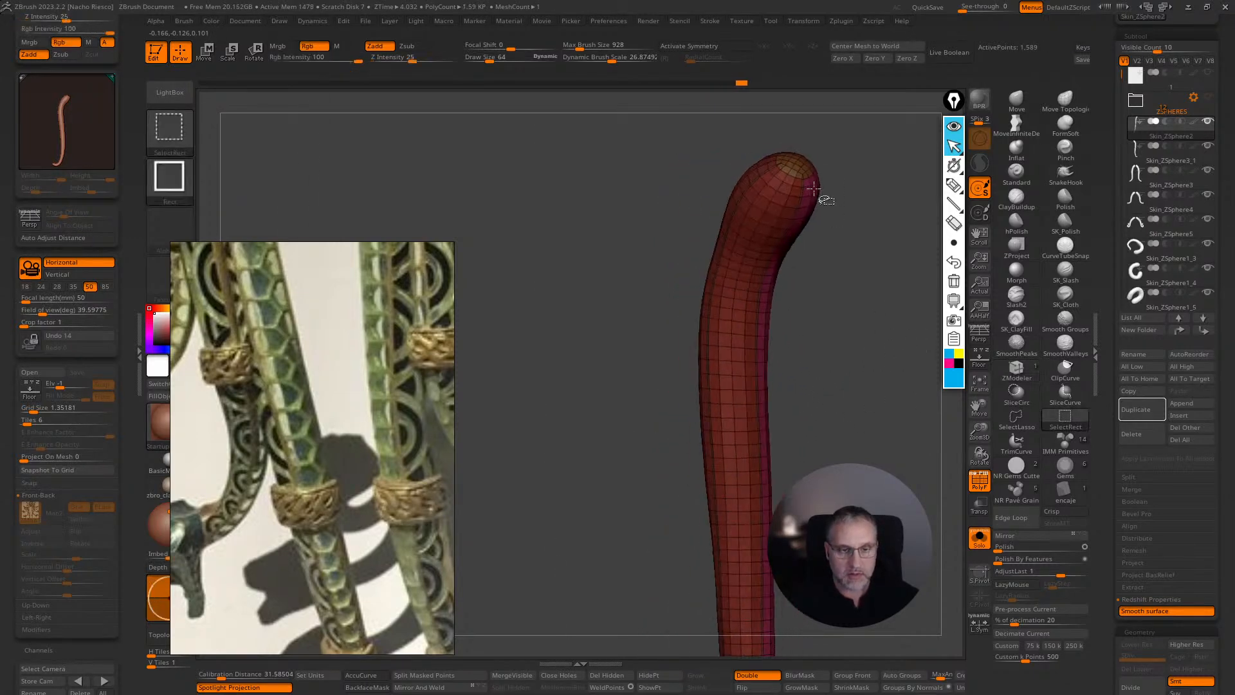
pyautogui.keyDown('ctrl'); pyautogui.keyDown('shift'); pyautogui.click(812, 171); pyautogui.keyUp('shift'); pyautogui.keyUp('ctrl')
pyautogui.keyDown('ctrl'); pyautogui.keyDown('shift'); pyautogui.click(867, 309); pyautogui.keyUp('shift'); pyautogui.keyUp('ctrl')
# - Isolate the red polygroup of the snake body, grow the visible area, and assign it a new polygroup
pyautogui.moveTo(867, 309)
pyautogui.mouseDown()
pyautogui.moveTo(899, 363)
pyautogui.moveTo(888, 408)
pyautogui.moveTo(783, 378)
pyautogui.moveTo(800, 376)
pyautogui.moveTo(807, 404)
pyautogui.moveTo(786, 485)
pyautogui.moveTo(822, 464)
pyautogui.moveTo(744, 447)
pyautogui.moveTo(750, 491)
pyautogui.moveTo(600, 406)
pyautogui.mouseUp()
pyautogui.moveTo(606, 386); pyautogui.dragTo(682, 408, button='right')
pyautogui.keyDown('ctrl'); pyautogui.keyDown('shift'); pyautogui.click(682, 418); pyautogui.keyUp('shift'); pyautogui.keyUp('ctrl')
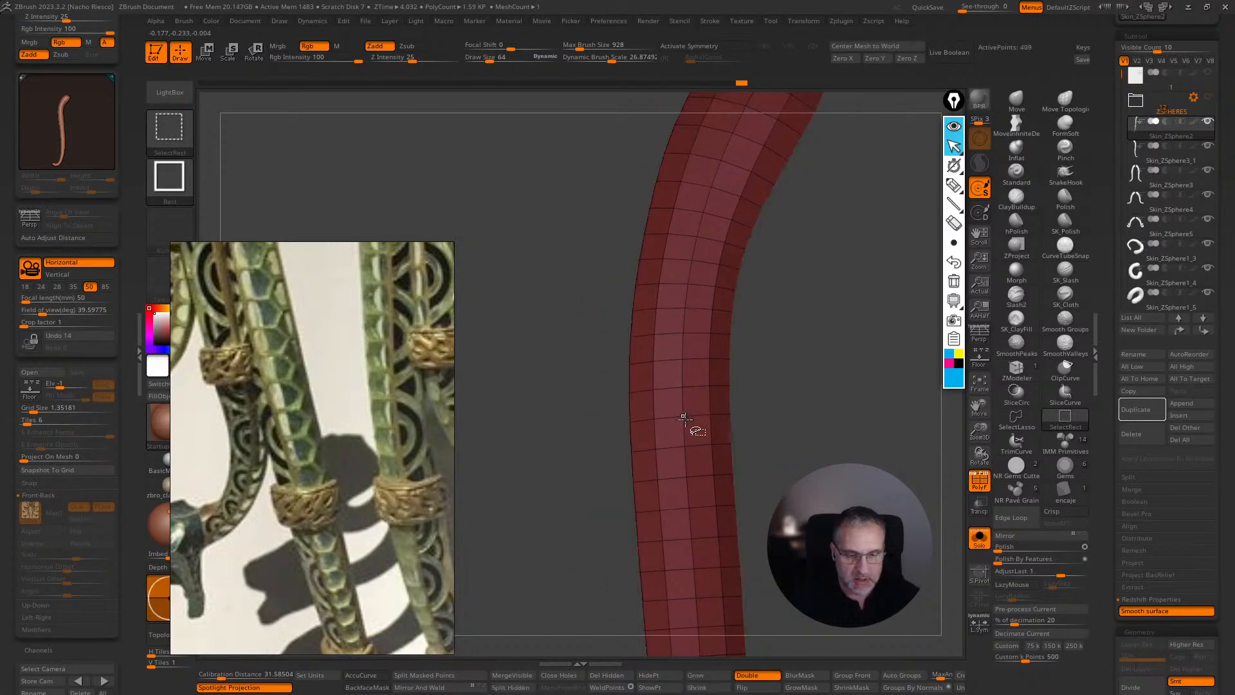
pyautogui.click(707, 677)
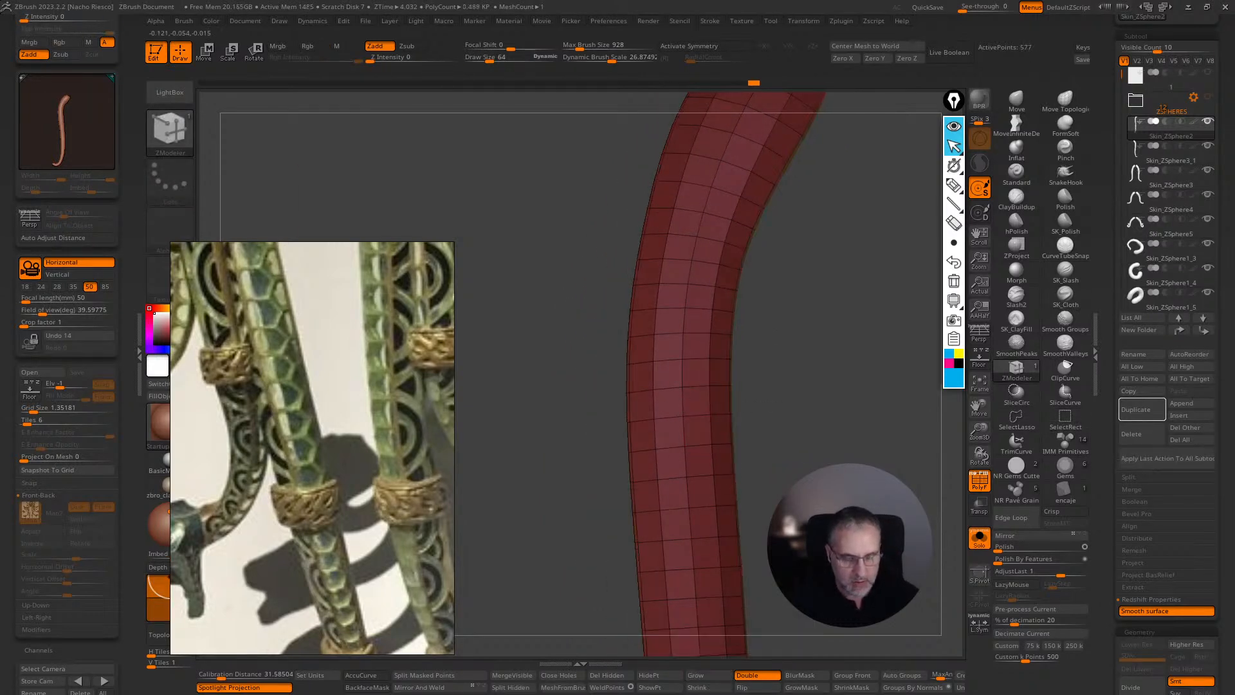
pyautogui.hotkey('ctrl', 'w')
# - Isolate the polygroup on the opposite side, grow its visibility, assign a new polygroup, and show the whole mesh
pyautogui.moveTo(783, 156); pyautogui.dragTo(662, 486, button='right')
pyautogui.keyDown('ctrl'); pyautogui.keyDown('shift'); pyautogui.click(924, 152); pyautogui.keyUp('shift'); pyautogui.keyUp('ctrl')
pyautogui.keyDown('ctrl'); pyautogui.keyDown('shift'); pyautogui.click(673, 486); pyautogui.keyUp('shift'); pyautogui.keyUp('ctrl')
pyautogui.click(702, 676)
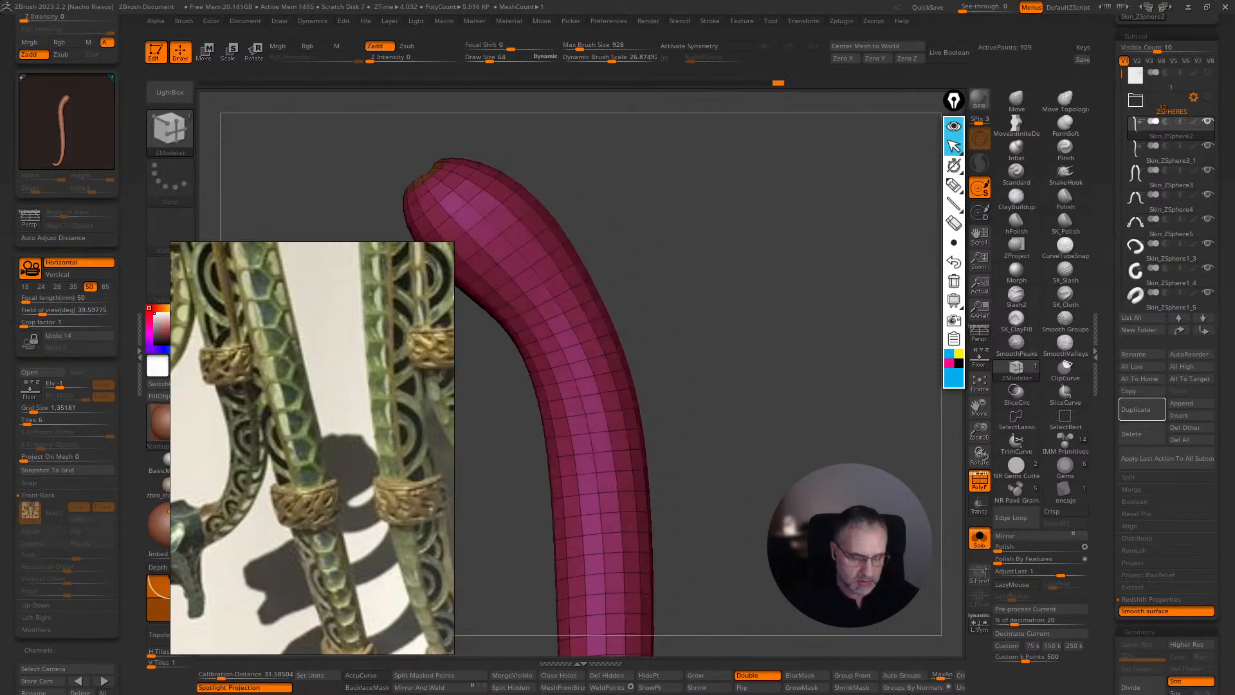
pyautogui.hotkey('ctrl', 'w')
pyautogui.keyDown('ctrl'); pyautogui.keyDown('shift'); pyautogui.click(759, 479); pyautogui.keyUp('shift'); pyautogui.keyUp('ctrl')
pyautogui.moveTo(759, 479)
pyautogui.mouseDown(button='right')
pyautogui.moveTo(902, 467)
pyautogui.moveTo(816, 470)
pyautogui.moveTo(833, 412)
pyautogui.moveTo(855, 392)
pyautogui.moveTo(897, 443)
pyautogui.mouseUp(button='right')
# - ZRemesh the snake body with Same and KeepGroups enabled and SmoothGroups set to 0
pyautogui.scroll(-10, 1132, 462)
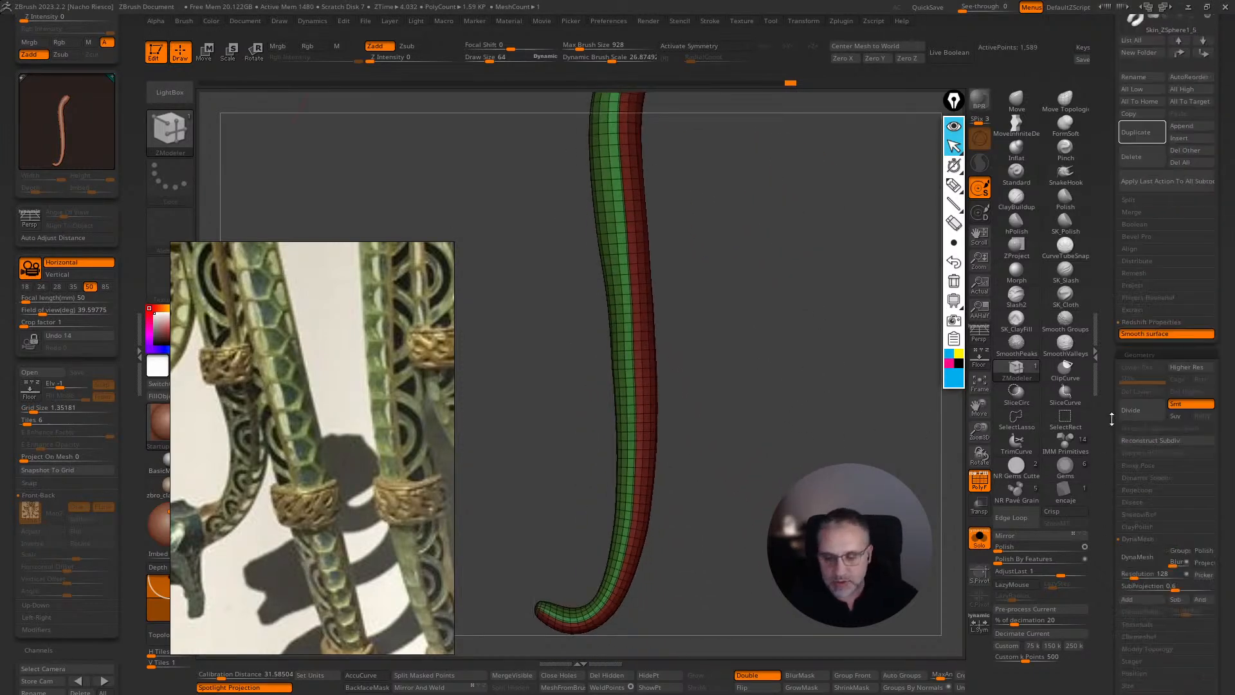
pyautogui.click(1142, 426)
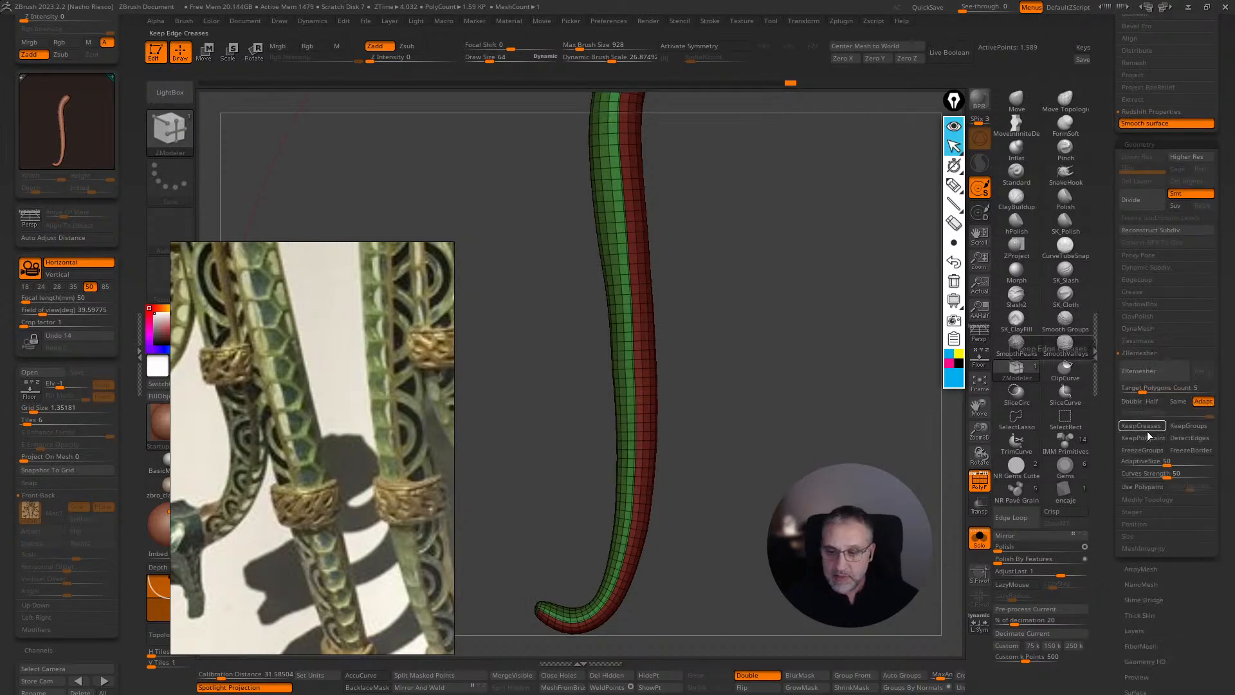
pyautogui.click(1177, 400)
pyautogui.click(1189, 427)
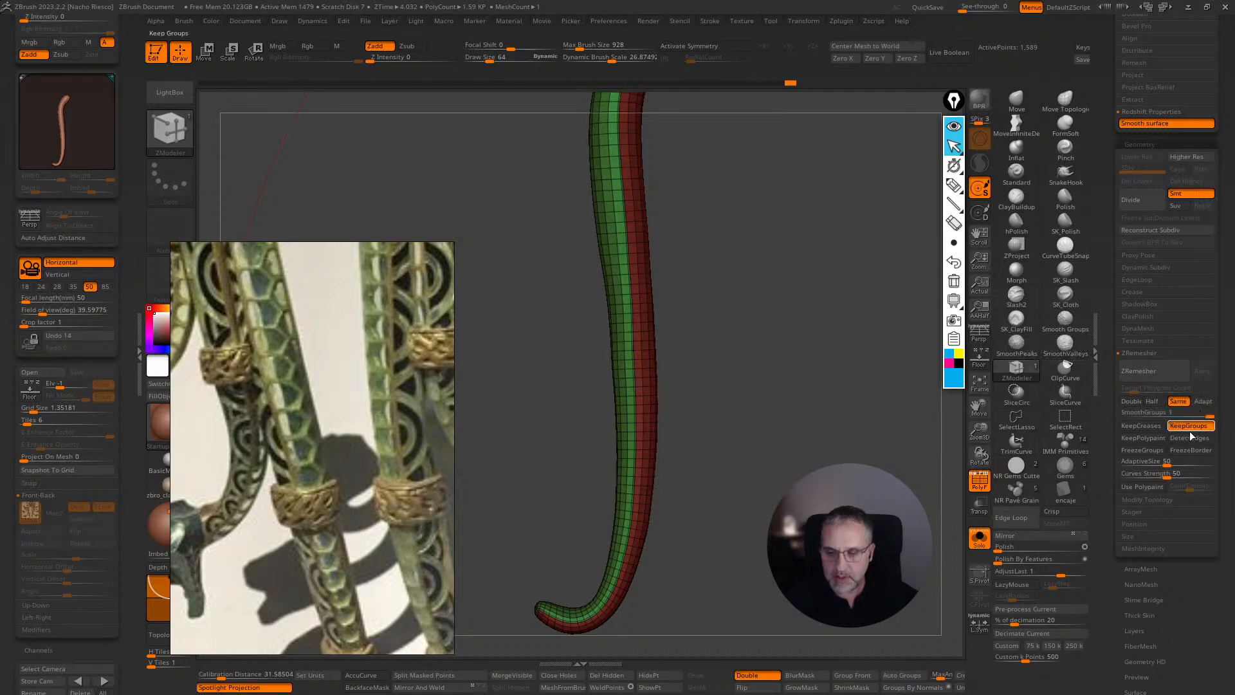
pyautogui.moveTo(1210, 417); pyautogui.dragTo(1143, 413)
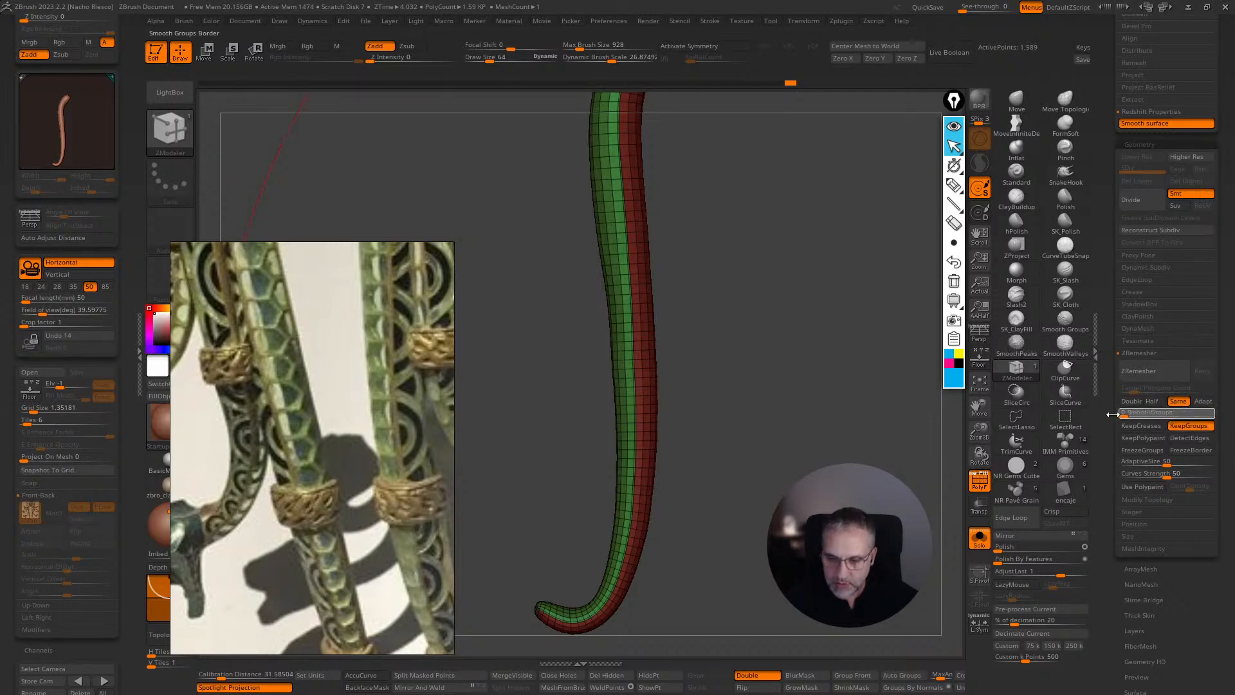
pyautogui.click(1148, 373)
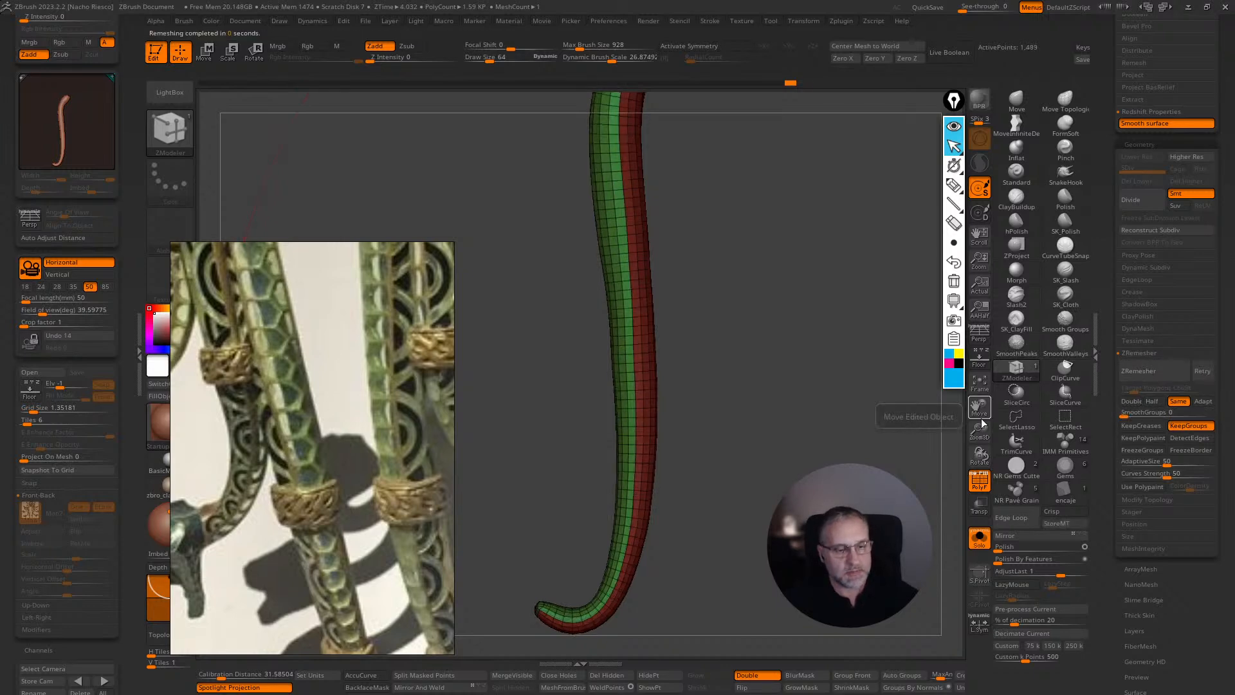
# - Turn off the polyframe display on the remeshed snake body
pyautogui.moveTo(739, 360); pyautogui.dragTo(830, 377)
pyautogui.moveTo(826, 437); pyautogui.dragTo(860, 448)
pyautogui.click(987, 487)
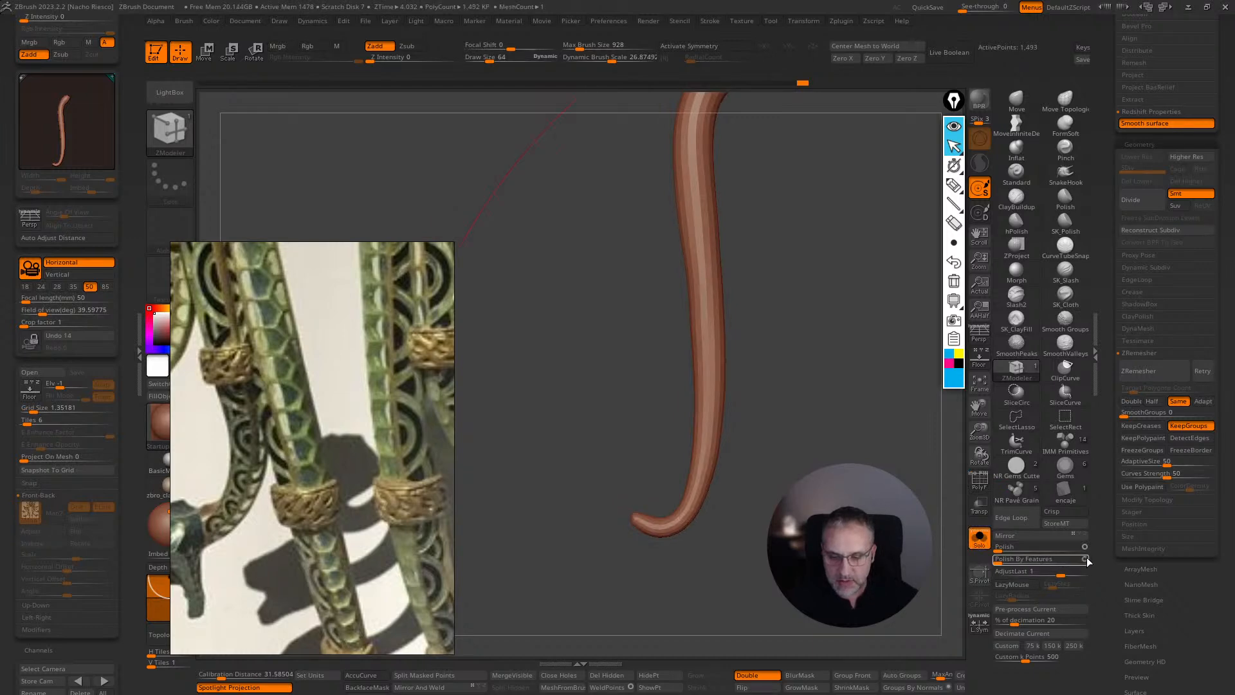
# - Try different Polish By Features strengths on the remeshed snake body
pyautogui.moveTo(1014, 559); pyautogui.dragTo(1061, 559)
pyautogui.moveTo(804, 290)
pyautogui.mouseDown()
pyautogui.moveTo(765, 392)
pyautogui.moveTo(791, 395)
pyautogui.moveTo(905, 485)
pyautogui.moveTo(869, 415)
pyautogui.mouseUp()
pyautogui.hotkey('ctrl', 'z')
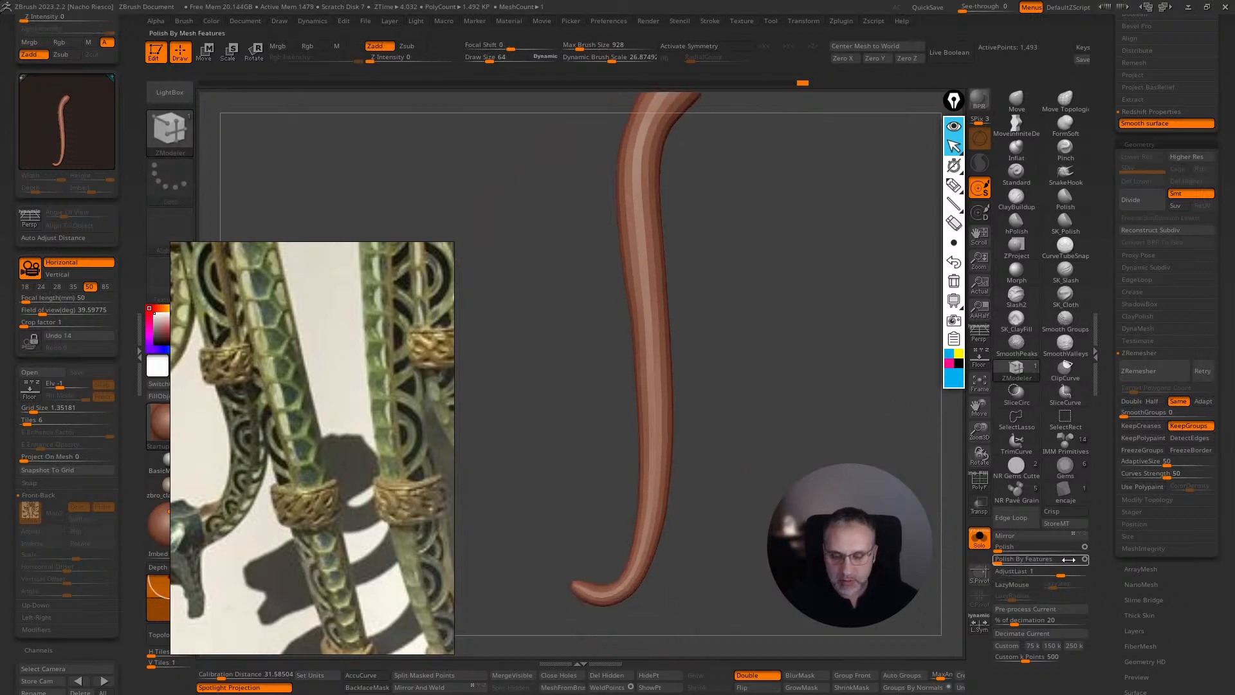
pyautogui.moveTo(1003, 560); pyautogui.dragTo(943, 557)
pyautogui.hotkey('ctrl', 'z')
pyautogui.moveTo(737, 489)
pyautogui.keyDown('alt'); pyautogui.mouseDown()
pyautogui.moveTo(737, 431)
pyautogui.moveTo(739, 442)
pyautogui.mouseUp(); pyautogui.keyUp('alt')
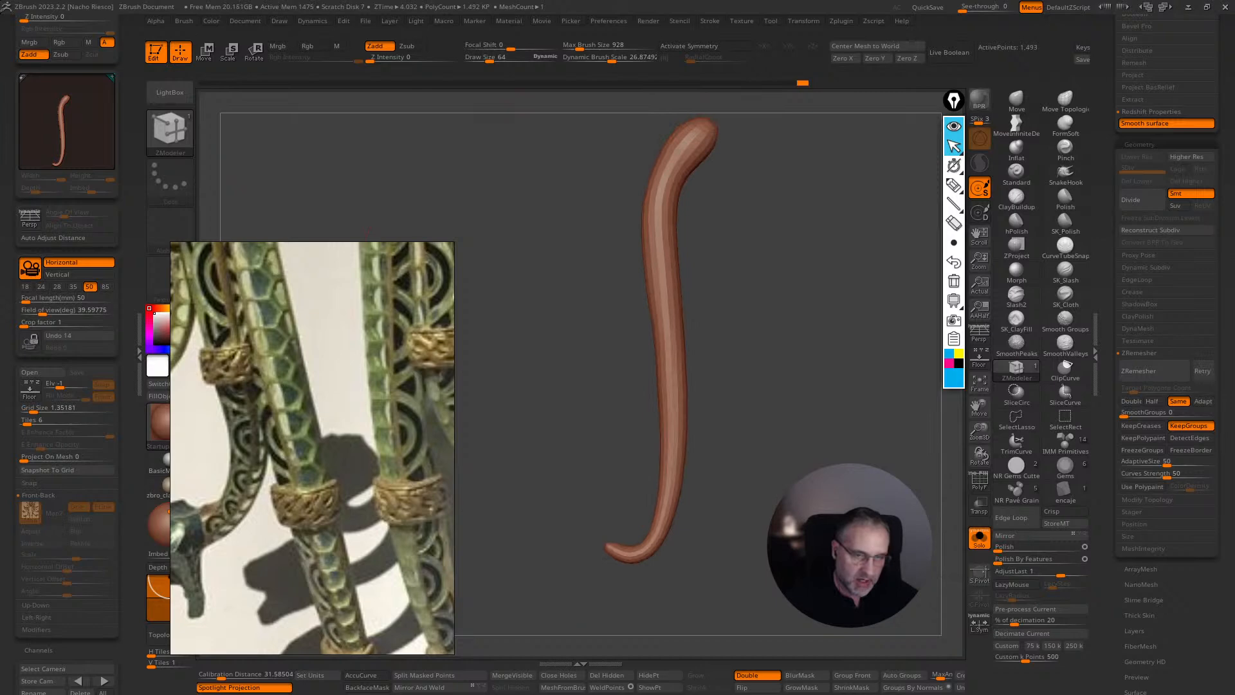
# - Apply Polish By Features to smooth the snake body
pyautogui.click(984, 485)
pyautogui.click(981, 483)
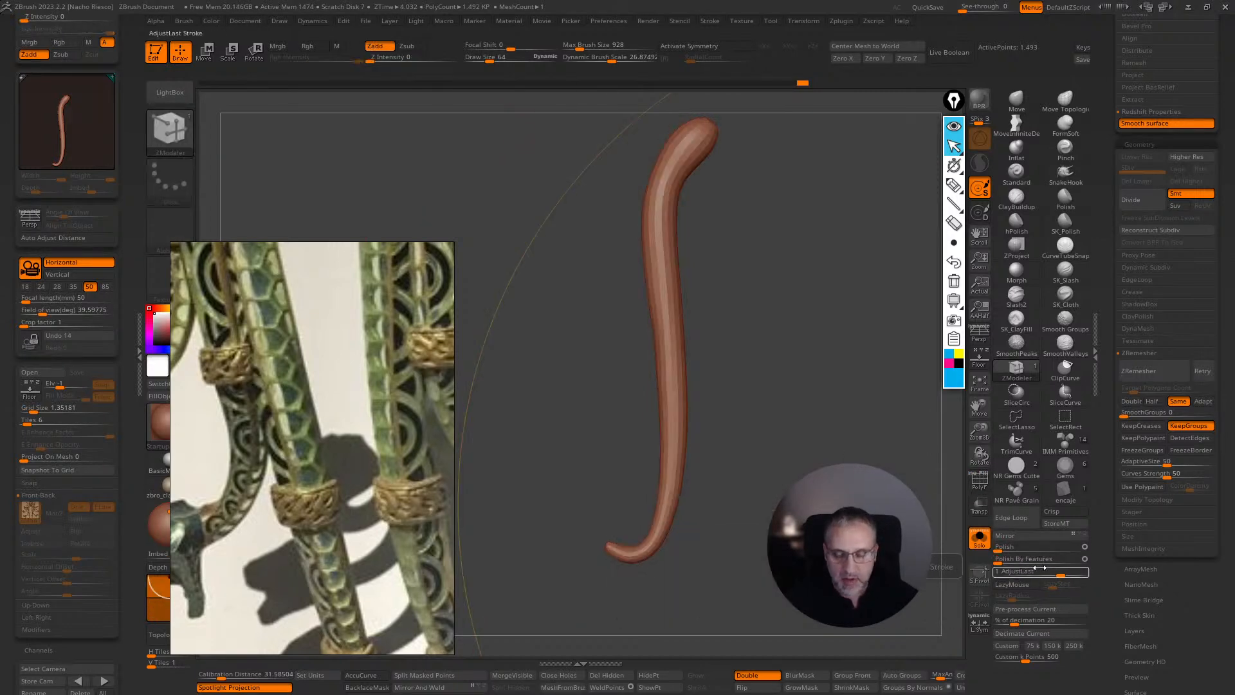
pyautogui.click(1017, 560)
pyautogui.press('Return')
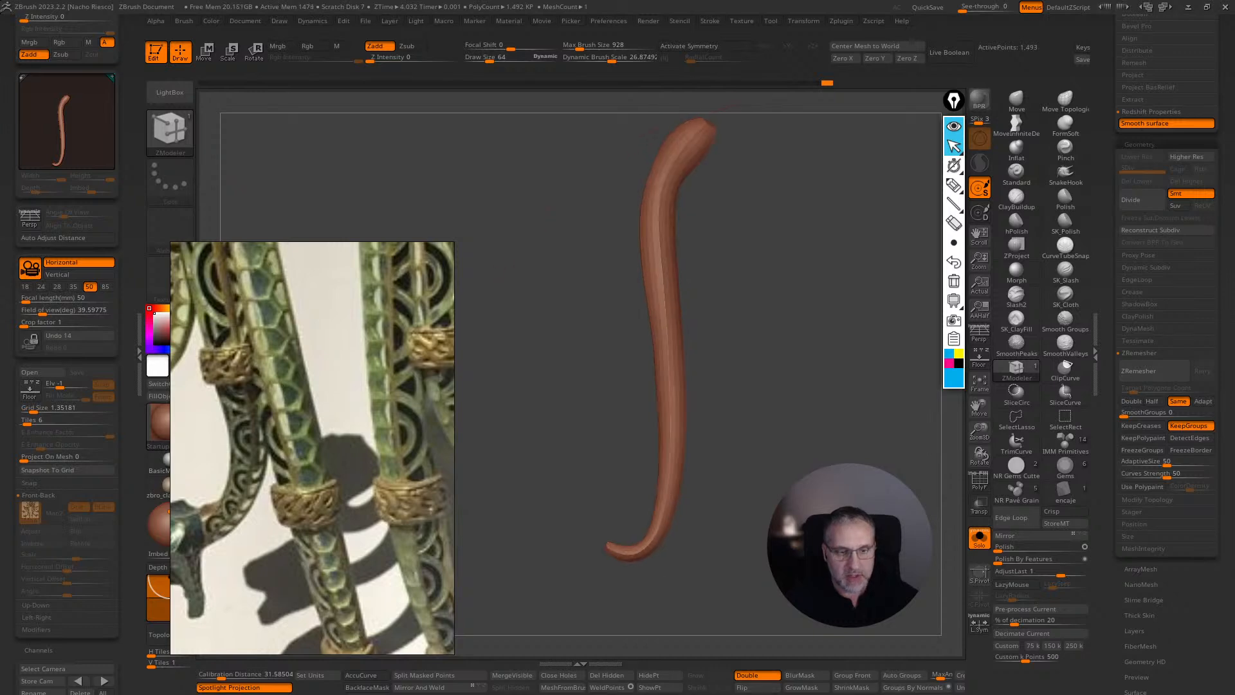
# - Show the floor reference image and nudge the long snake body to match it using the Move brush at draw size about 5 to 6
pyautogui.moveTo(772, 321)
pyautogui.mouseDown()
pyautogui.moveTo(829, 322)
pyautogui.moveTo(779, 321)
pyautogui.moveTo(772, 289)
pyautogui.mouseUp()
pyautogui.click(980, 361)
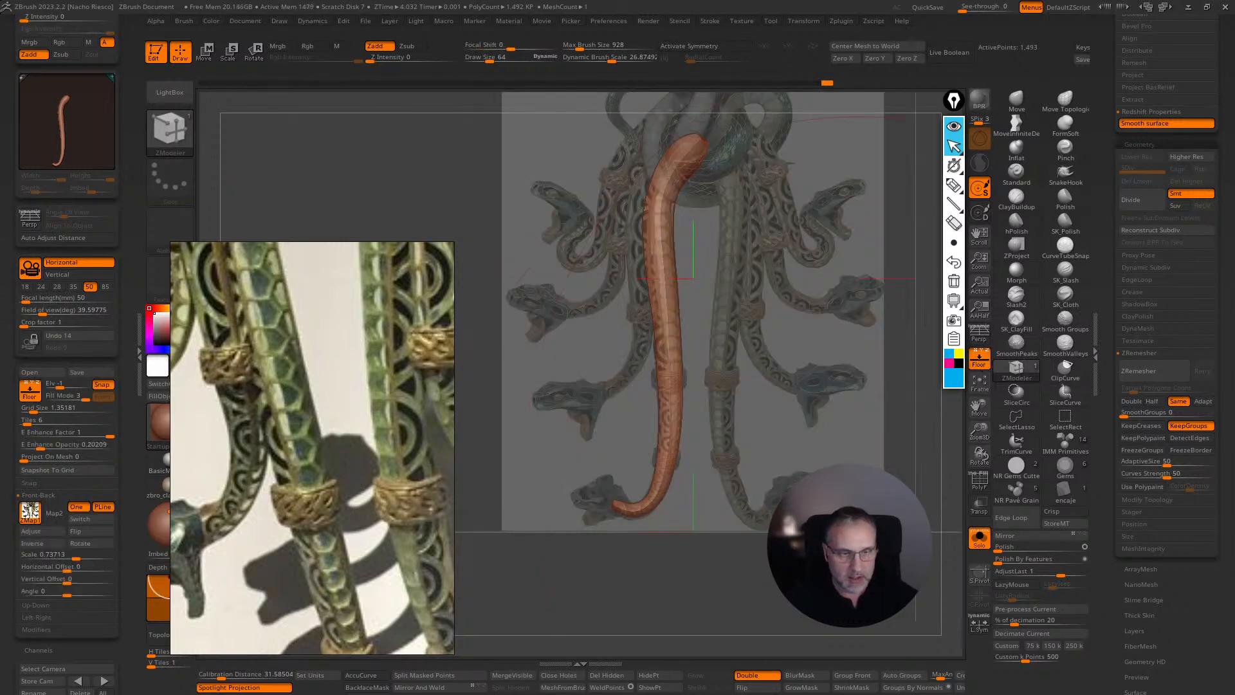
pyautogui.click(1017, 103)
pyautogui.keyDown('alt'); pyautogui.moveTo(766, 339); pyautogui.dragTo(772, 429); pyautogui.keyUp('alt')
pyautogui.press('s')
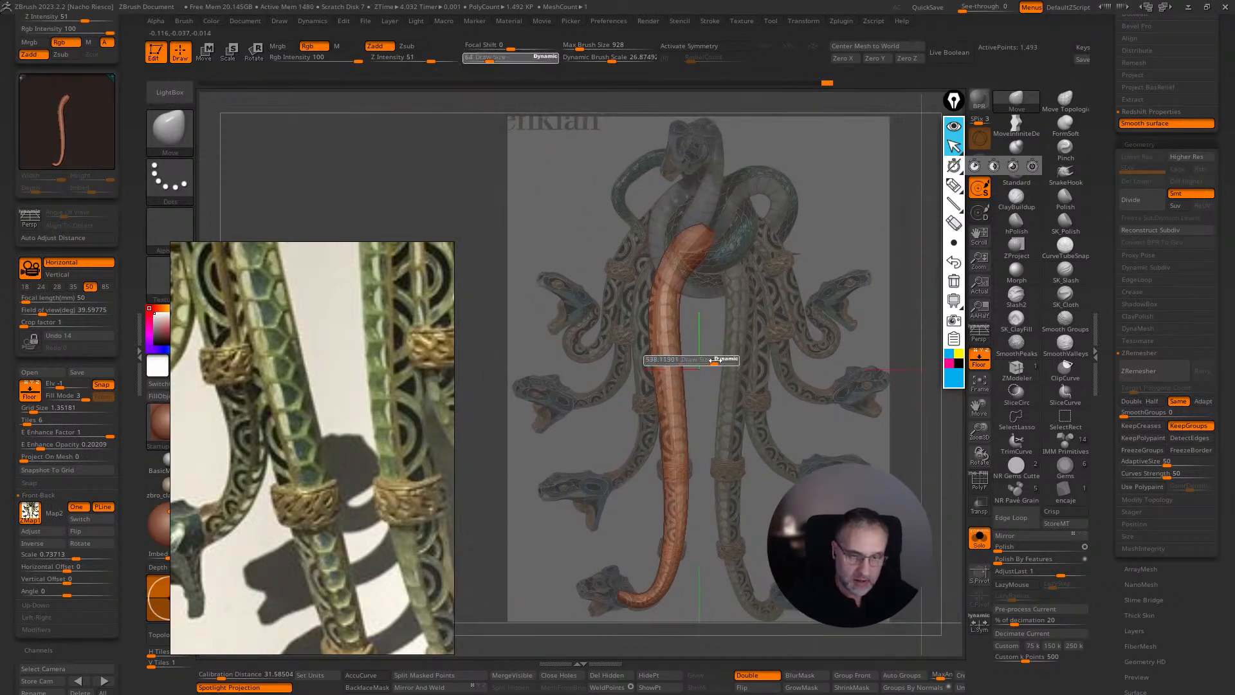
pyautogui.moveTo(669, 364)
pyautogui.mouseDown()
pyautogui.moveTo(651, 365)
pyautogui.moveTo(665, 351)
pyautogui.moveTo(664, 365)
pyautogui.moveTo(651, 350)
pyautogui.mouseUp()
pyautogui.press('s')
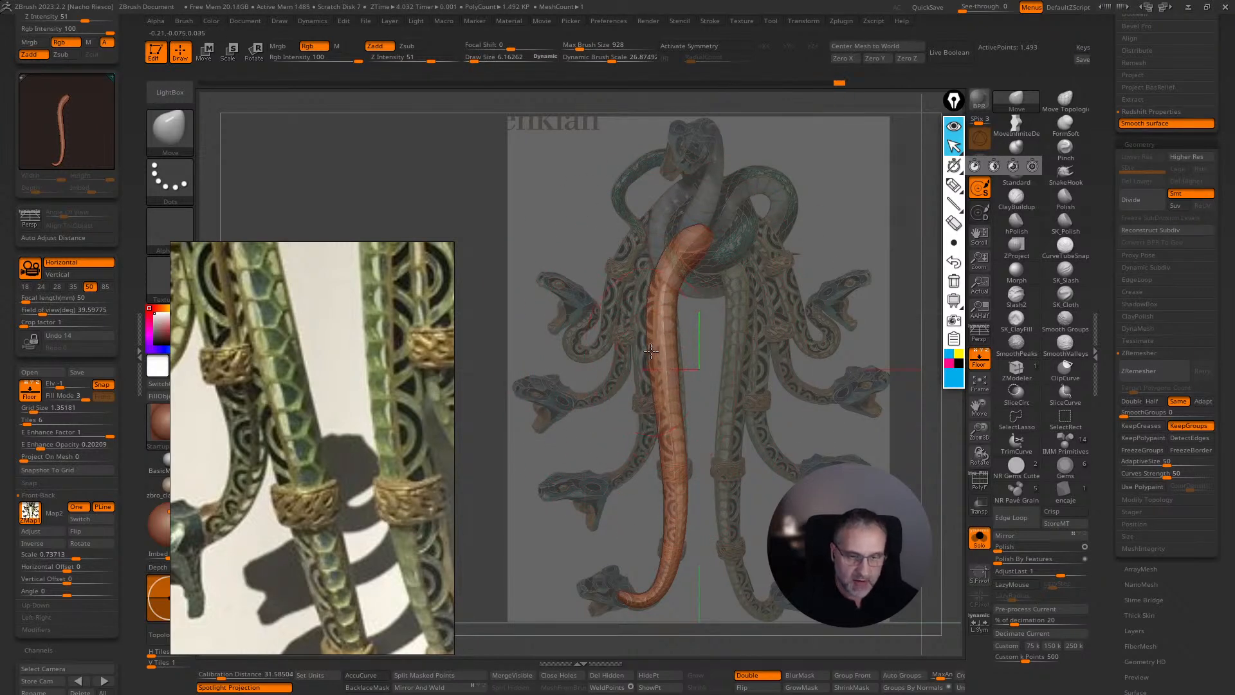
pyautogui.moveTo(680, 419); pyautogui.dragTo(679, 411)
pyautogui.press('s')
pyautogui.moveTo(669, 307); pyautogui.dragTo(667, 307)
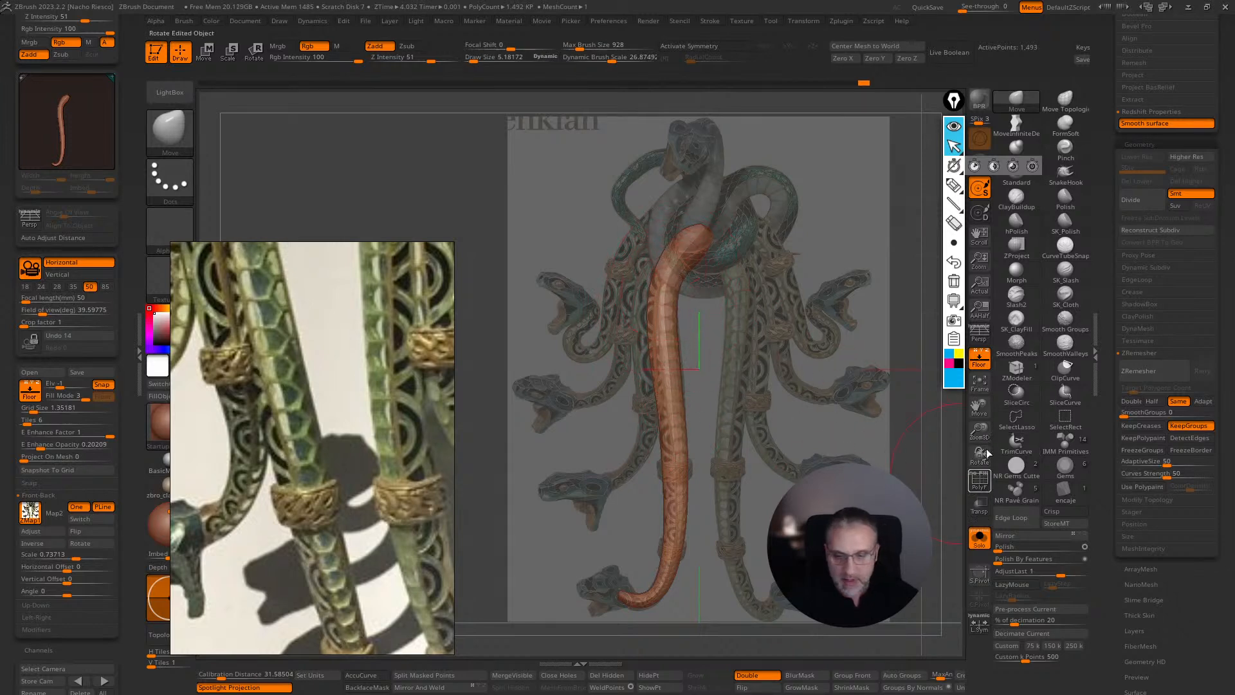
# - Hide the floor reference, turn off Solo to show all the snakes, and adjust the reference photo's zoom for comparison
pyautogui.click(979, 358)
pyautogui.click(979, 539)
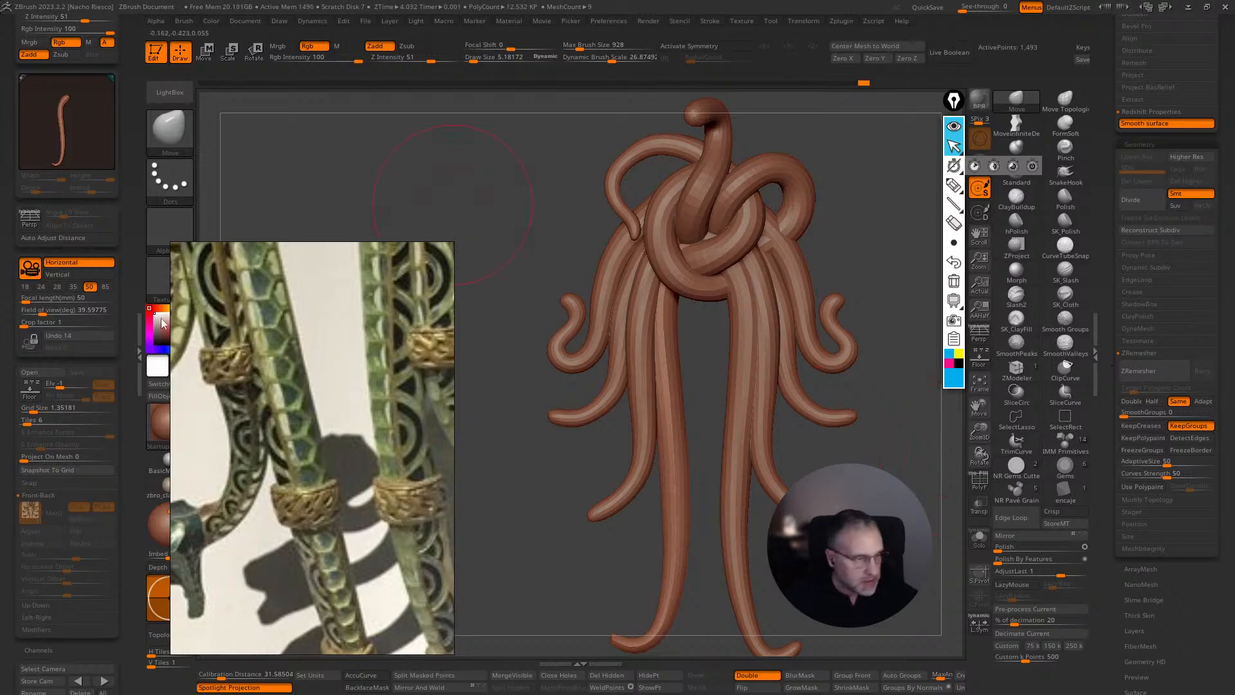
pyautogui.scroll(-6, 257, 438)
pyautogui.scroll(3, 257, 444)
pyautogui.scroll(-5, 347, 482)
pyautogui.scroll(8, 302, 479)
pyautogui.scroll(2, 327, 457)
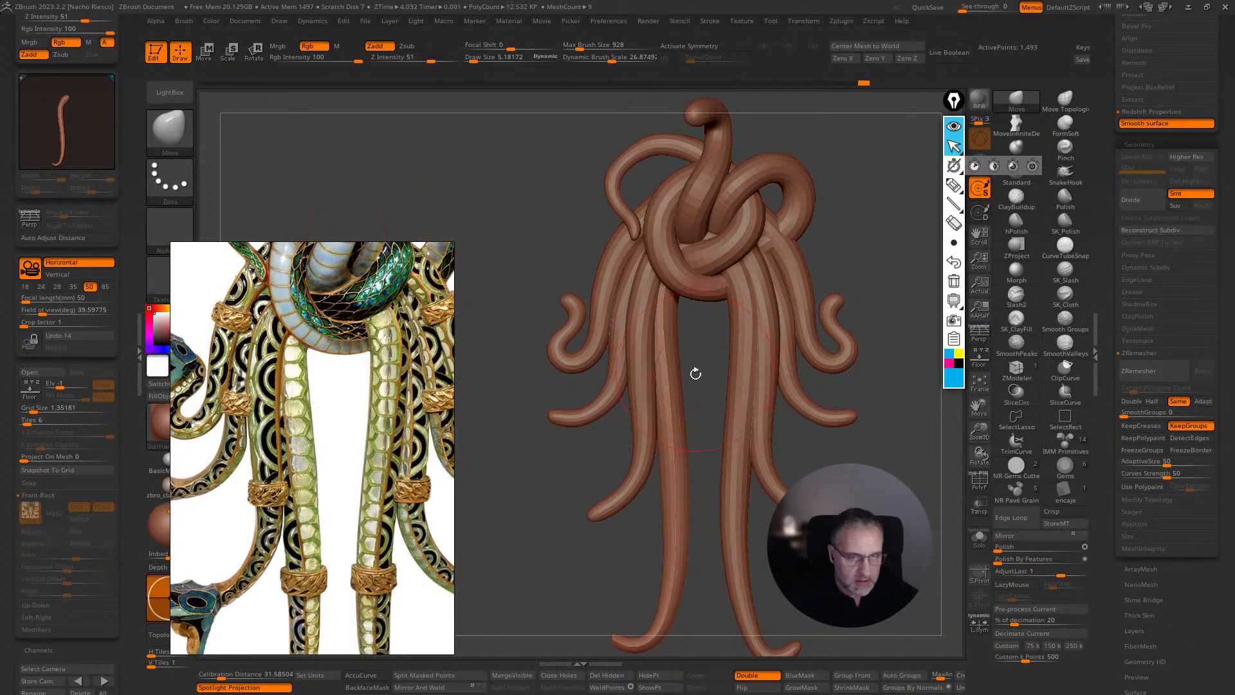
# - Show the floor reference and reshape the middle of the long snake body with the Move brush at draw size about 9.7
pyautogui.hotkey('shift', 'p')
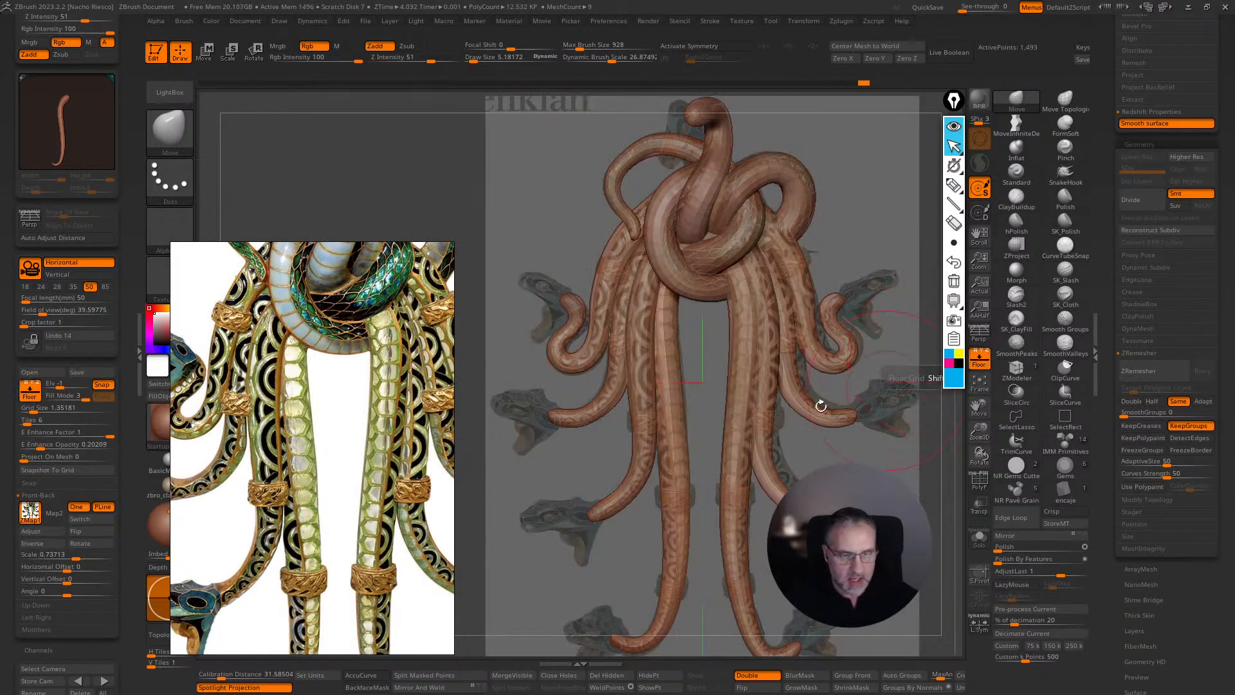
pyautogui.press('s')
pyautogui.moveTo(674, 422); pyautogui.dragTo(669, 422)
pyautogui.press('s')
pyautogui.moveTo(666, 341); pyautogui.dragTo(660, 340)
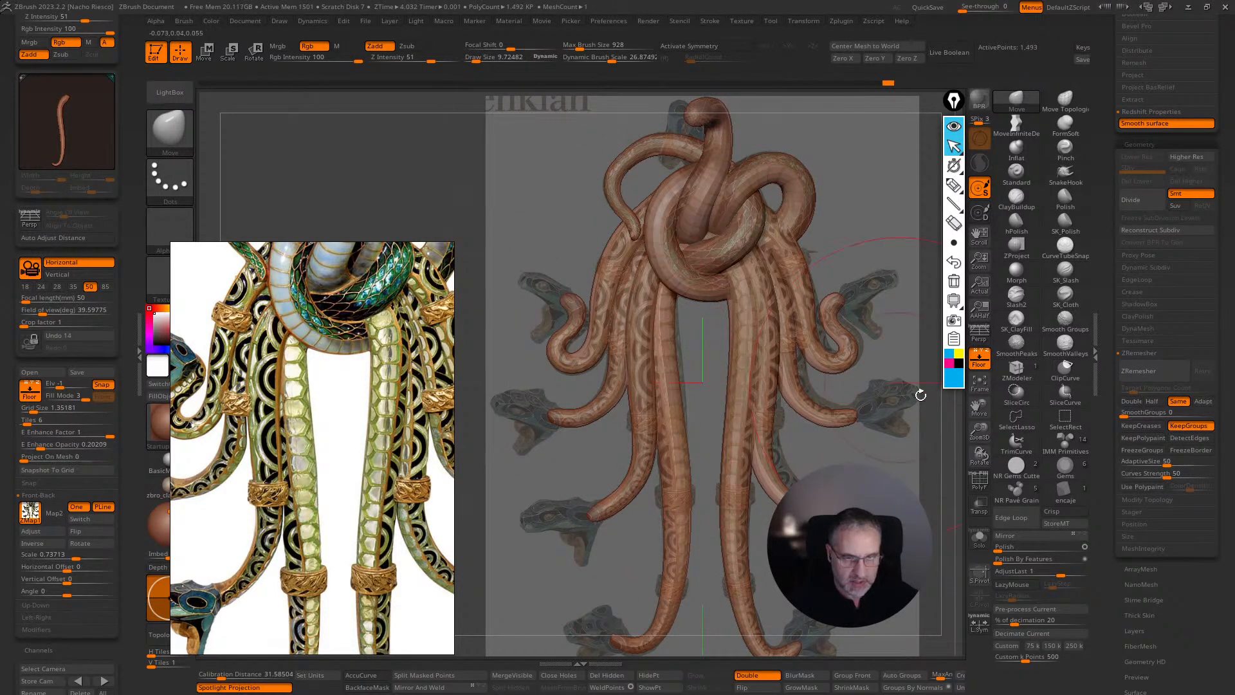
# - Hide the floor reference and reshape the long snake body from behind with the Move brush at draw size about 8.4
pyautogui.click(986, 365)
pyautogui.moveTo(904, 441); pyautogui.dragTo(850, 480)
pyautogui.press('s')
pyautogui.moveTo(663, 411); pyautogui.dragTo(660, 450)
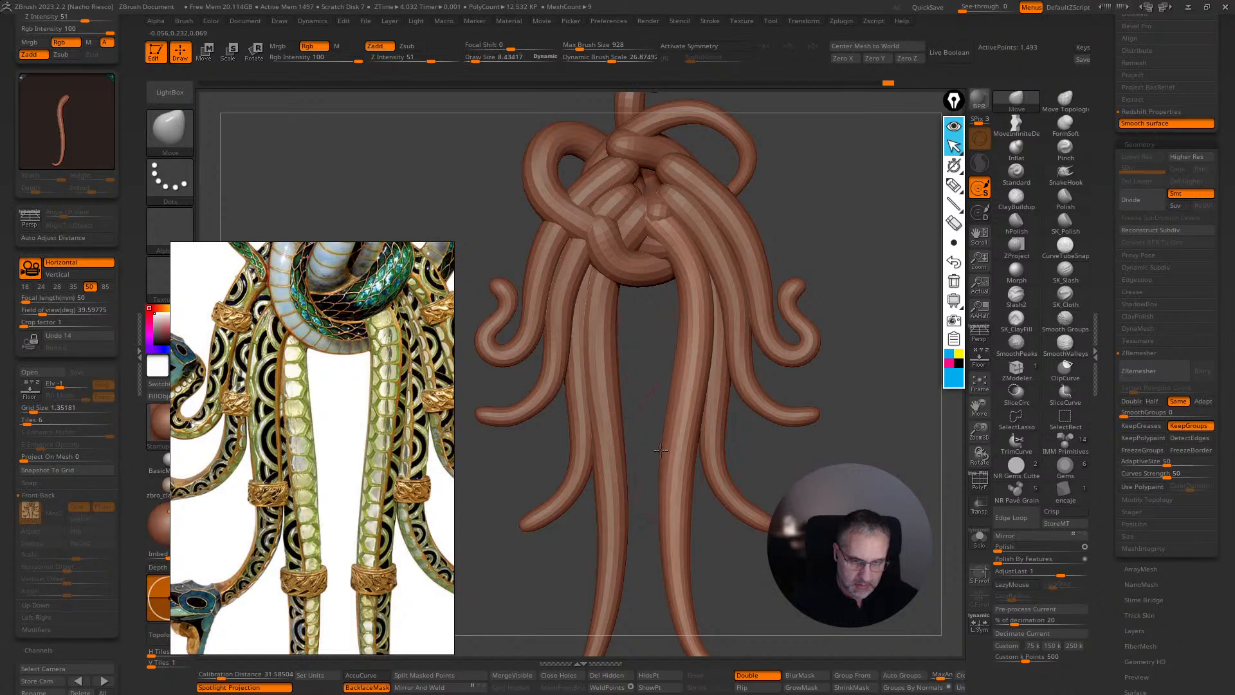
pyautogui.moveTo(663, 552); pyautogui.dragTo(658, 566)
pyautogui.moveTo(714, 526); pyautogui.dragTo(878, 480)
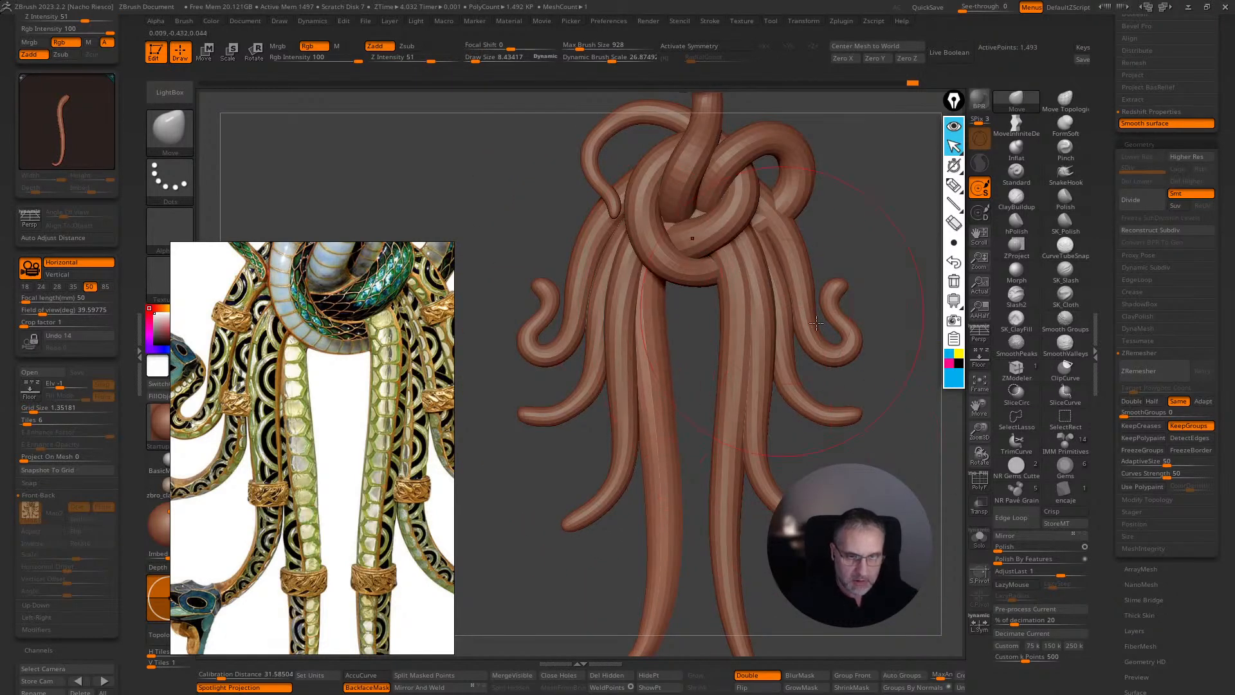
# - Show the floor reference, disable BackfaceMask, and adjust the snake's lower body with the Move brush at draw size about 11.1
pyautogui.click(979, 358)
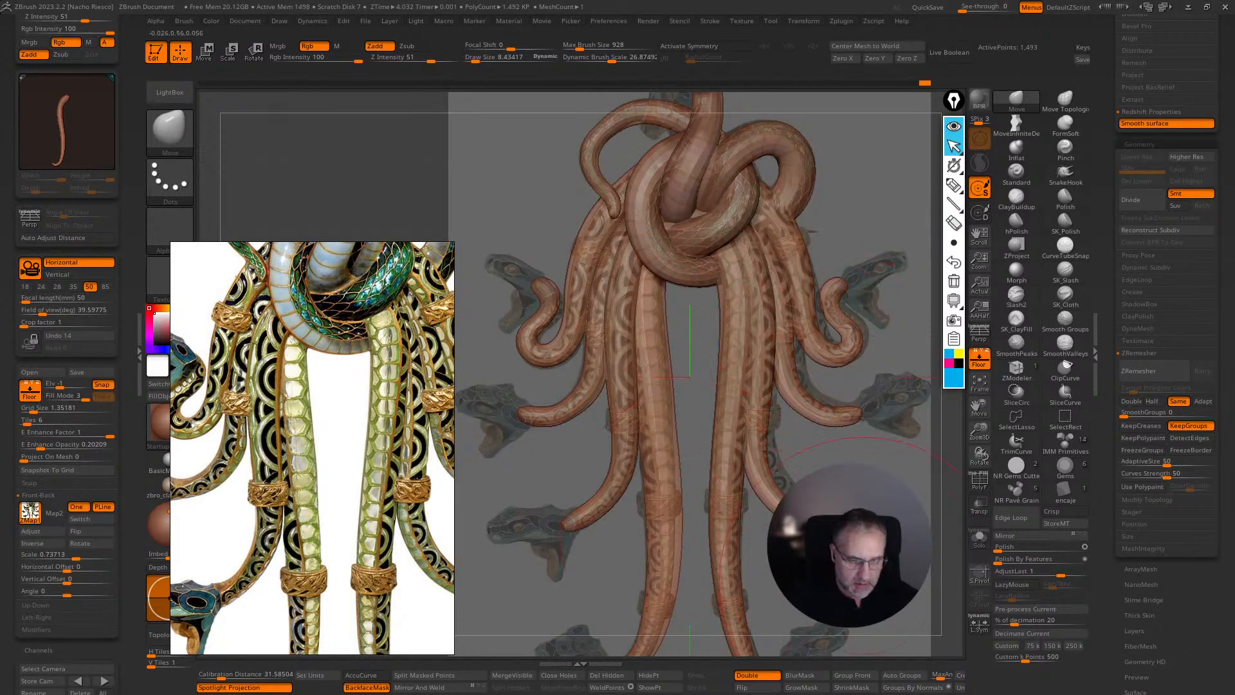
pyautogui.keyDown('alt'); pyautogui.moveTo(862, 567); pyautogui.dragTo(903, 432); pyautogui.keyUp('alt')
pyautogui.click(382, 690)
pyautogui.press('s')
pyautogui.click(704, 474)
pyautogui.moveTo(718, 441); pyautogui.dragTo(714, 440)
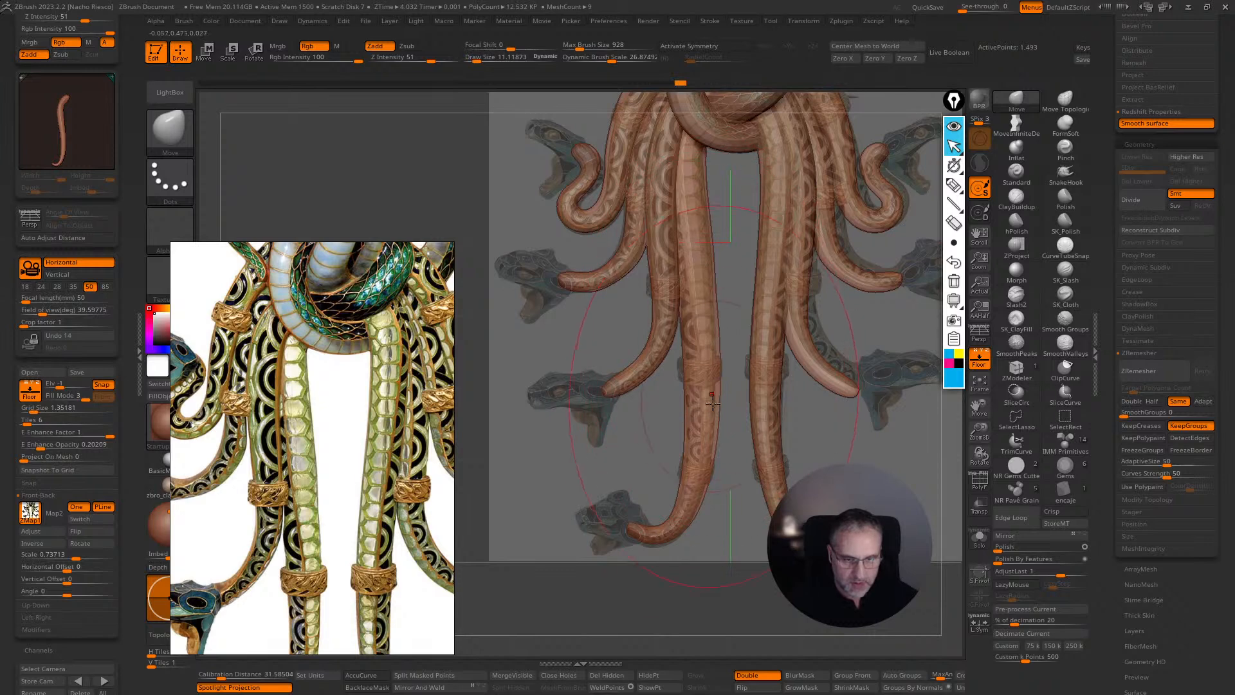
# - Tighten the middle of the long snake body with the Pinch brush at draw size about 6.2 and hide the floor reference
pyautogui.click(1066, 148)
pyautogui.press('s')
pyautogui.click(707, 360)
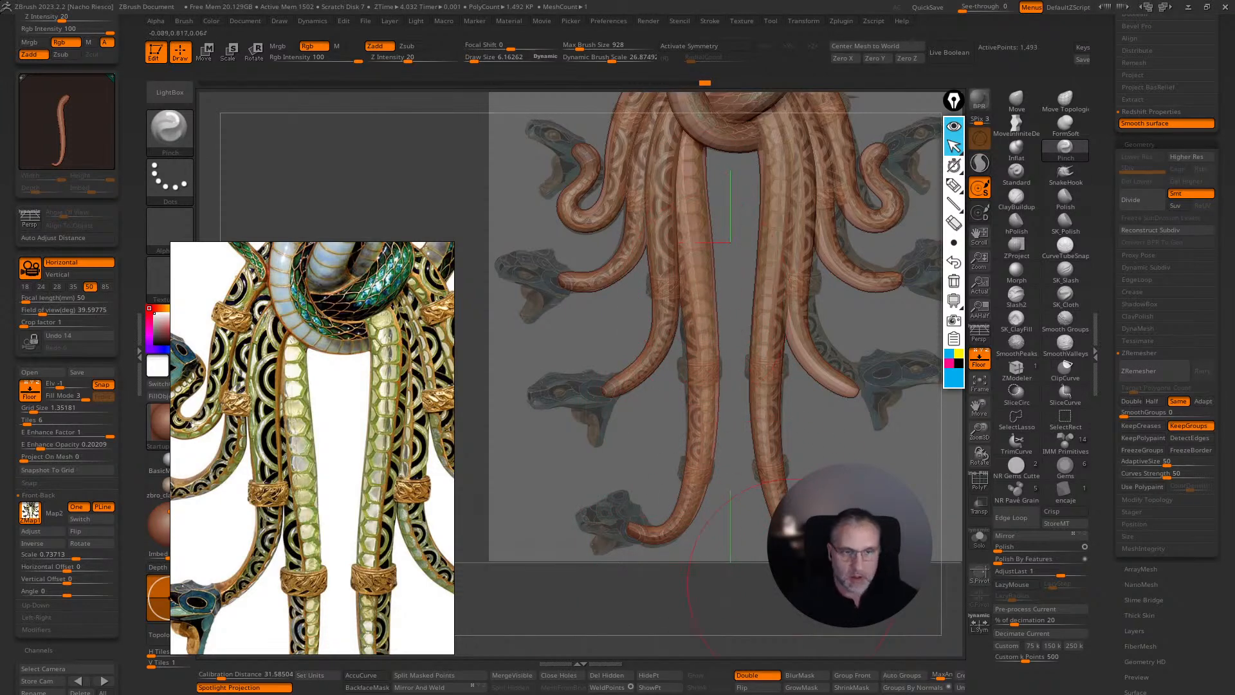
pyautogui.keyDown('ctrl'); pyautogui.moveTo(831, 481); pyautogui.dragTo(771, 576, button='right'); pyautogui.keyUp('ctrl')
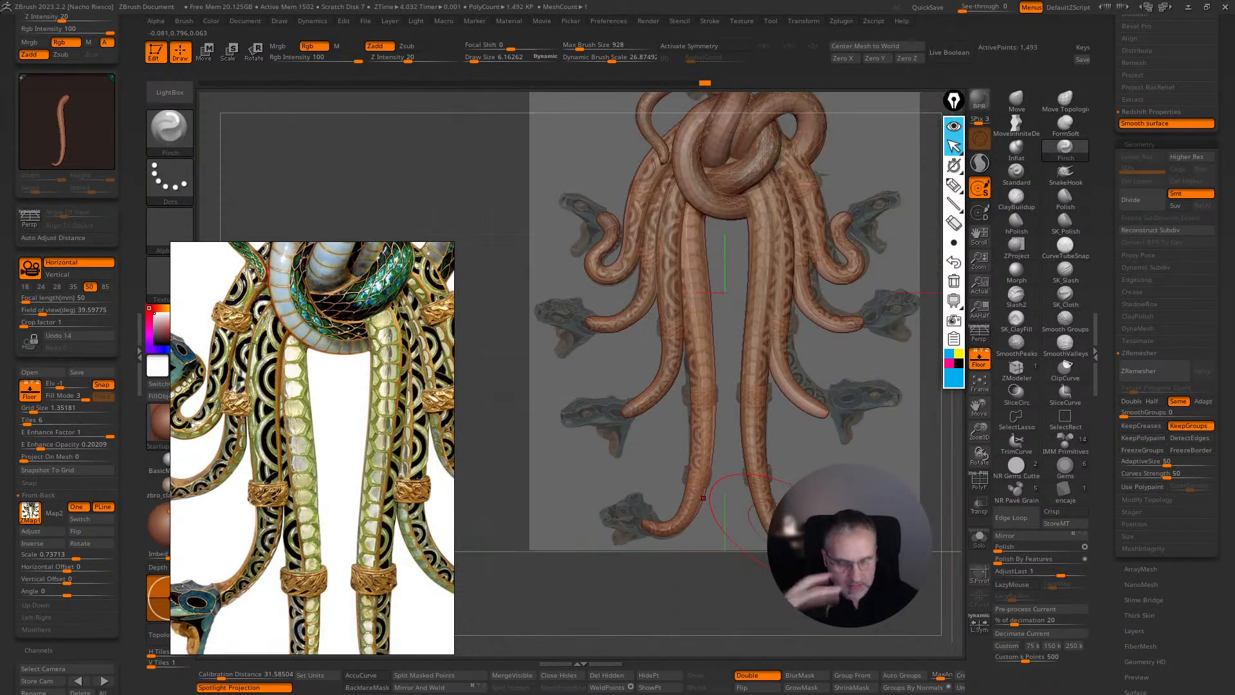
pyautogui.click(979, 360)
pyautogui.keyDown('ctrl'); pyautogui.moveTo(900, 472); pyautogui.dragTo(964, 514, button='right'); pyautogui.keyUp('ctrl')
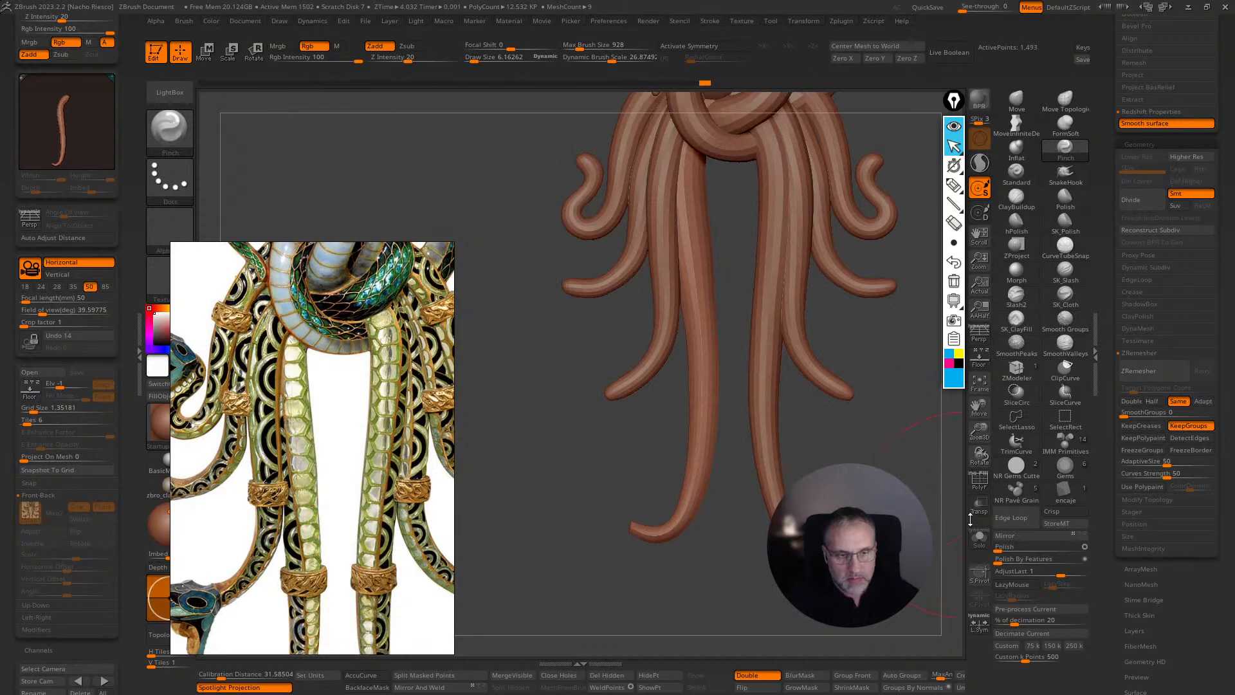
# - Isolate the long snake body with polyframe and BackfaceMask on, and nudge its middle with the Move brush at draw size about 5.2
pyautogui.click(979, 539)
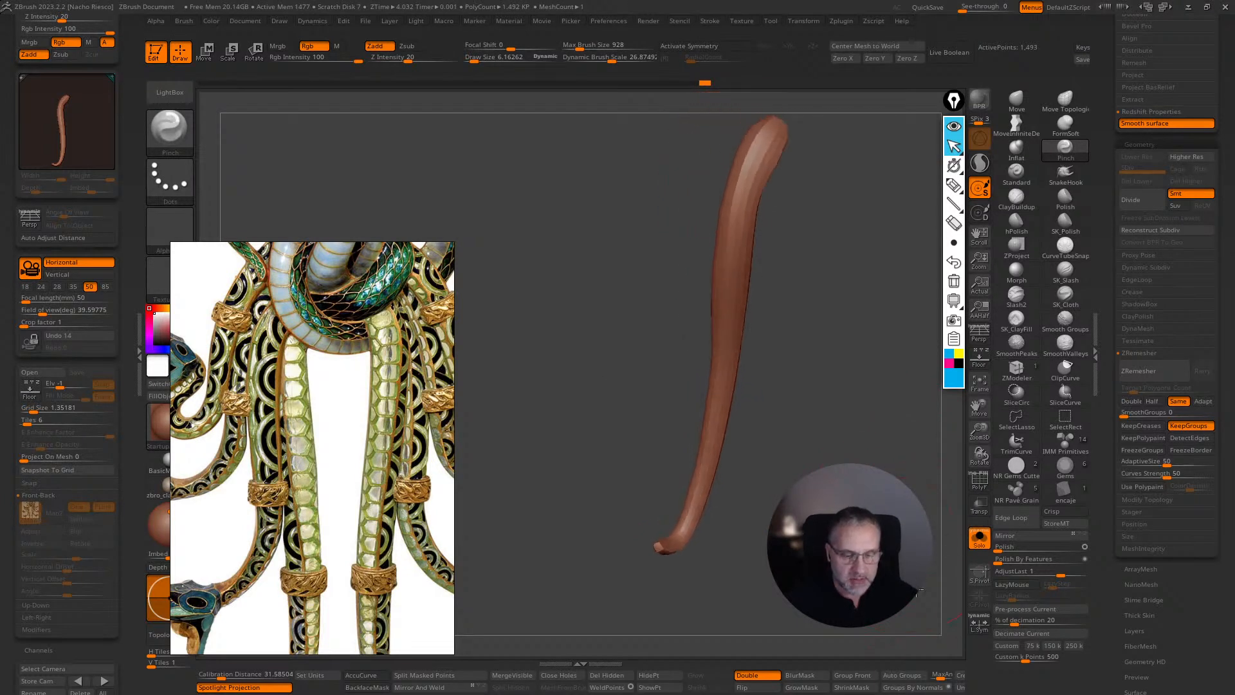
pyautogui.click(982, 485)
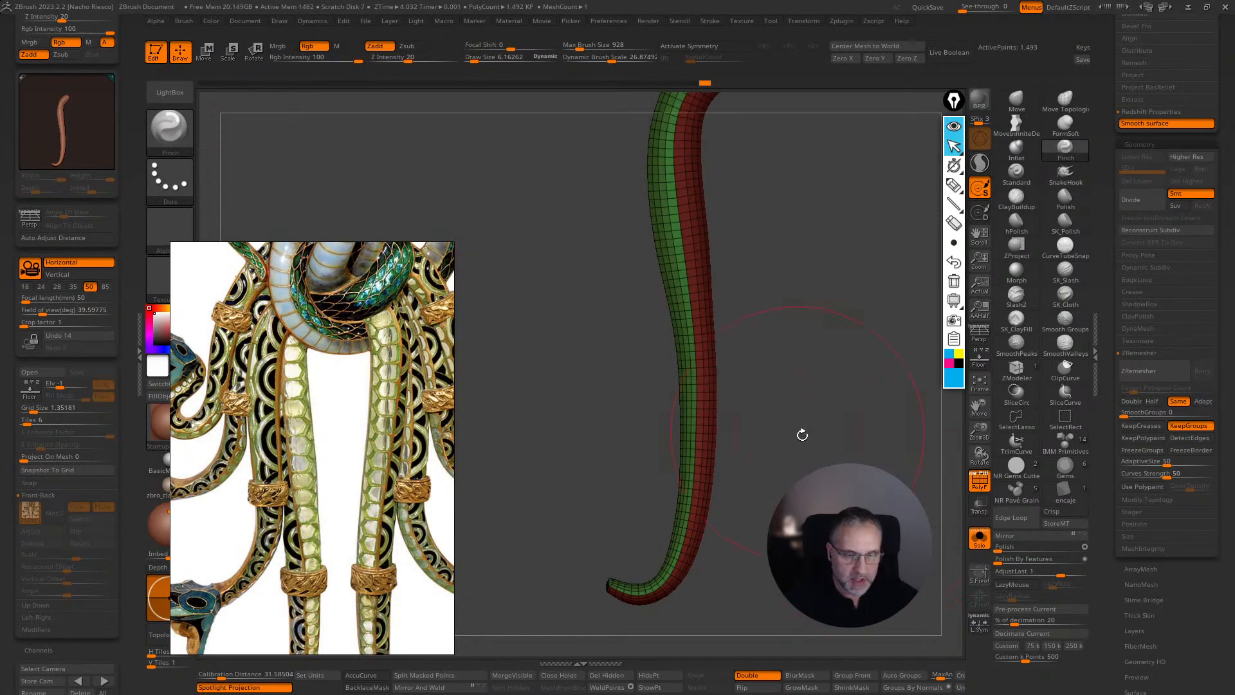
pyautogui.keyDown('alt'); pyautogui.moveTo(797, 432); pyautogui.dragTo(809, 468); pyautogui.keyUp('alt')
pyautogui.click(364, 687)
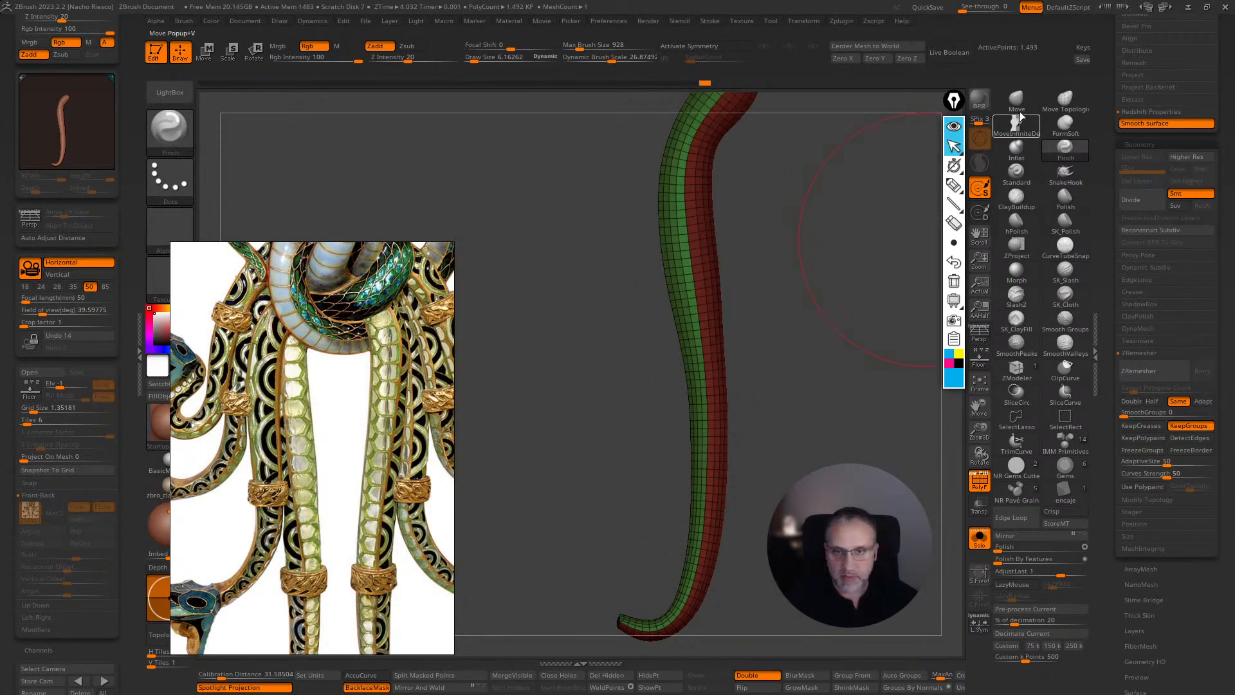
pyautogui.click(1017, 99)
pyautogui.moveTo(690, 366); pyautogui.dragTo(683, 368)
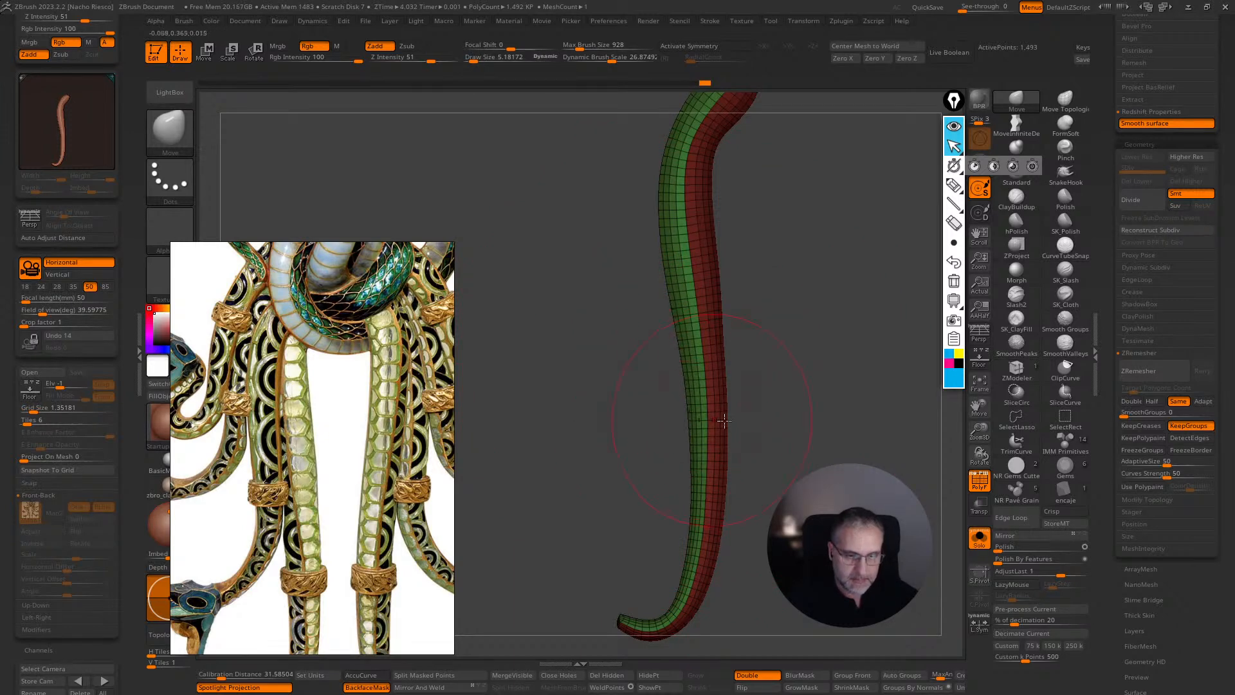
# - Turn off Solo and the polyframe, and check the long snake body's shape among the other snakes
pyautogui.click(979, 539)
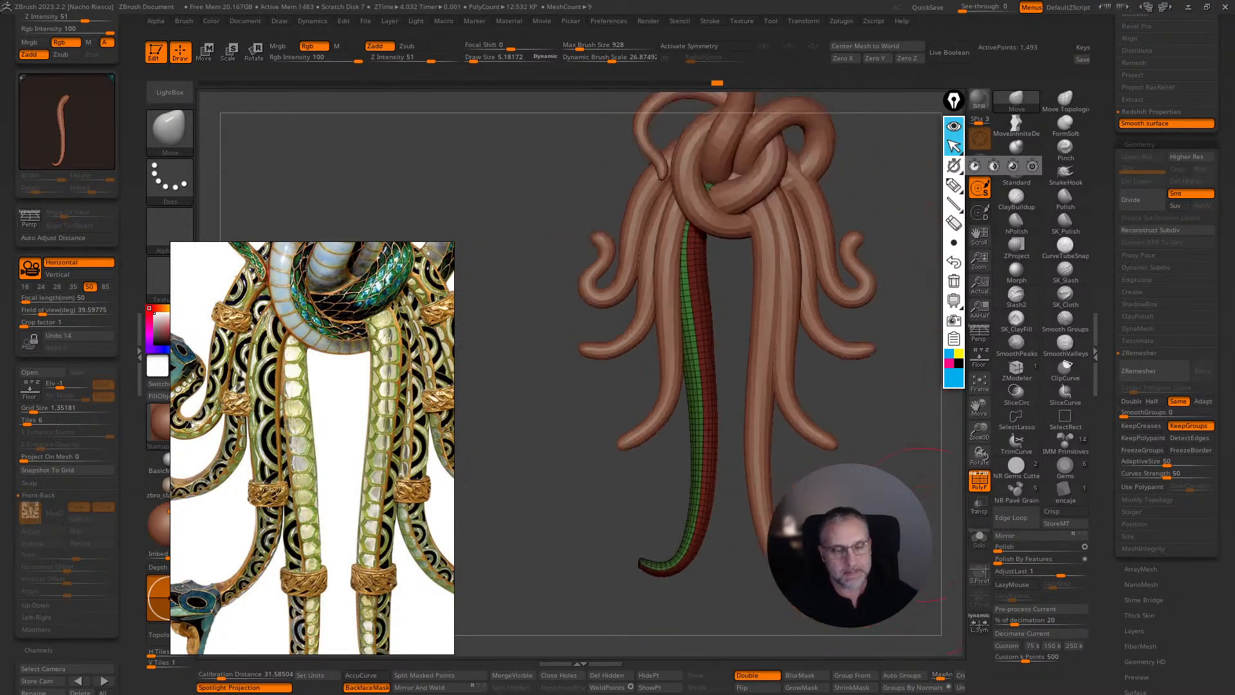
pyautogui.click(984, 541)
pyautogui.moveTo(901, 438); pyautogui.dragTo(883, 537)
pyautogui.click(979, 479)
pyautogui.click(975, 541)
pyautogui.moveTo(782, 444); pyautogui.dragTo(813, 461)
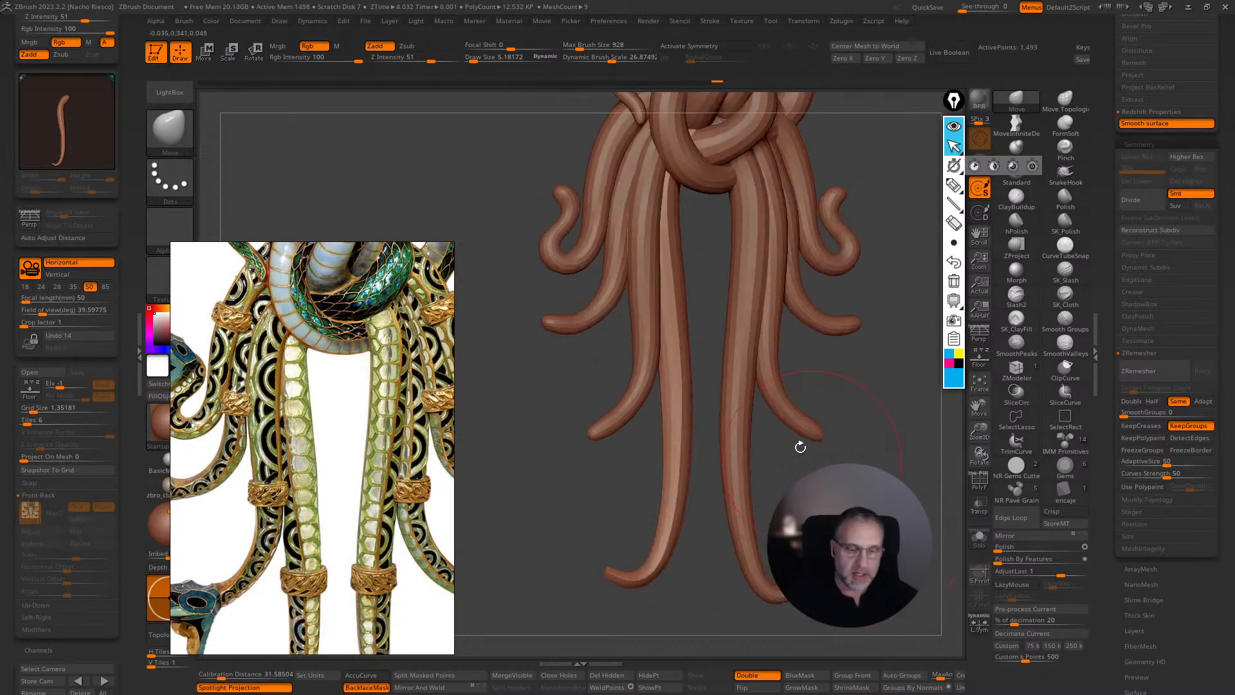
# - Inspect the long snake body's polygroups from several angles with the polyframe on, and turn the polyframe off
pyautogui.click(983, 487)
pyautogui.keyDown('alt'); pyautogui.moveTo(895, 535); pyautogui.dragTo(913, 506); pyautogui.keyUp('alt')
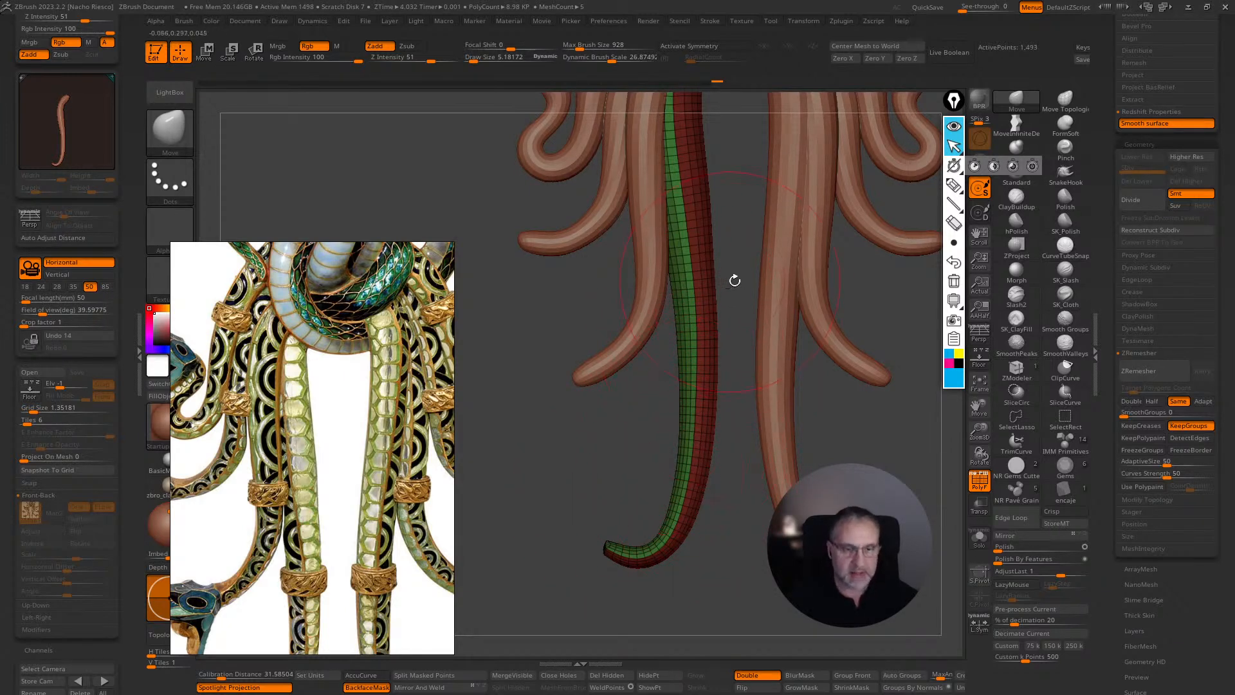
pyautogui.moveTo(730, 281); pyautogui.dragTo(692, 296)
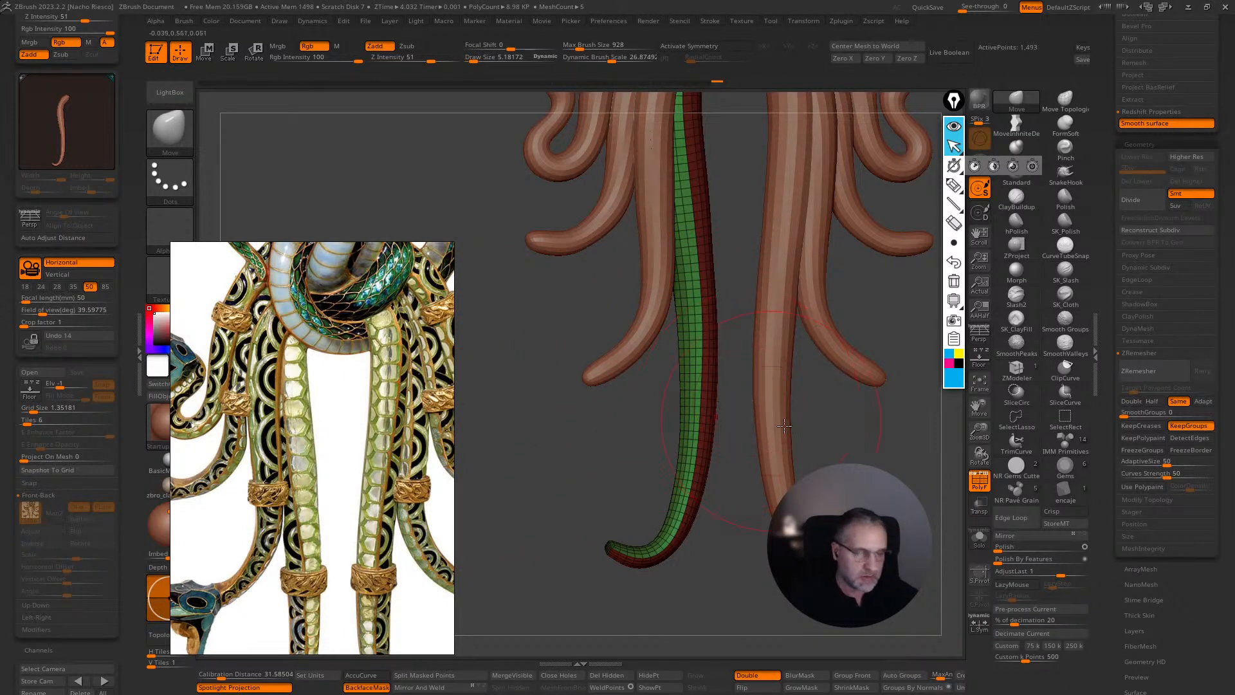
pyautogui.moveTo(880, 456); pyautogui.dragTo(869, 449)
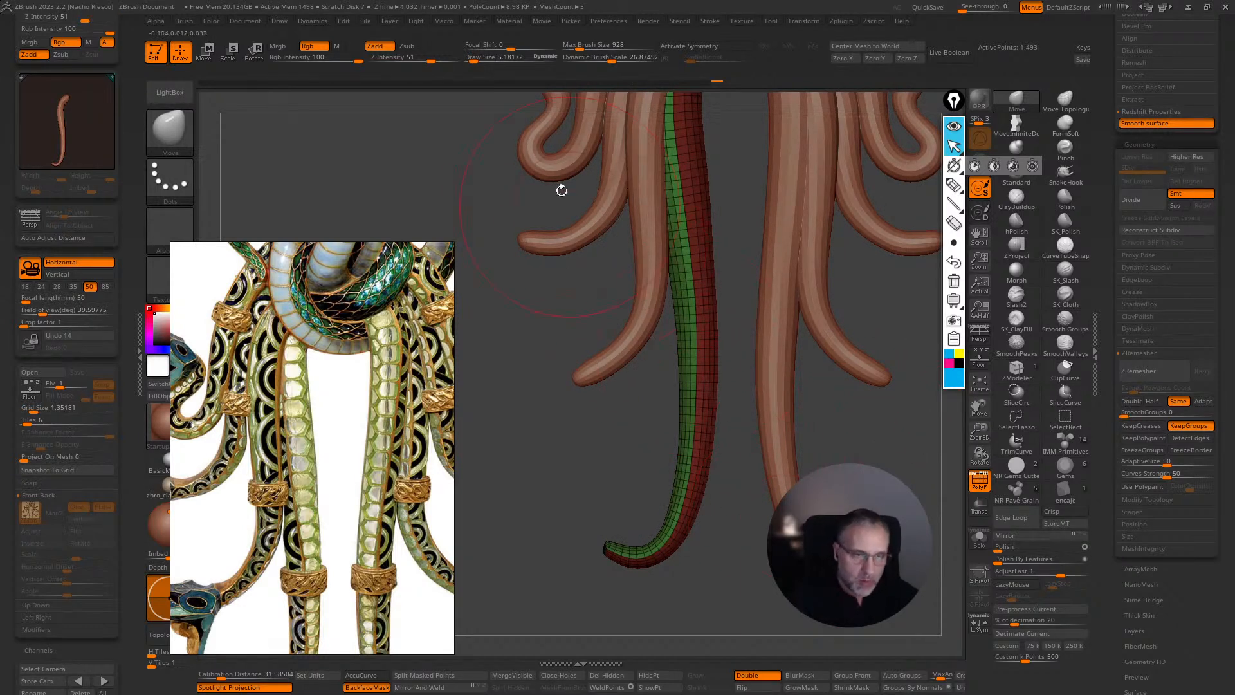
pyautogui.keyDown('ctrl'); pyautogui.moveTo(836, 458); pyautogui.dragTo(926, 508, button='right'); pyautogui.keyUp('ctrl')
pyautogui.click(977, 481)
pyautogui.keyDown('ctrl'); pyautogui.moveTo(669, 444); pyautogui.dragTo(638, 477, button='right'); pyautogui.keyUp('ctrl')
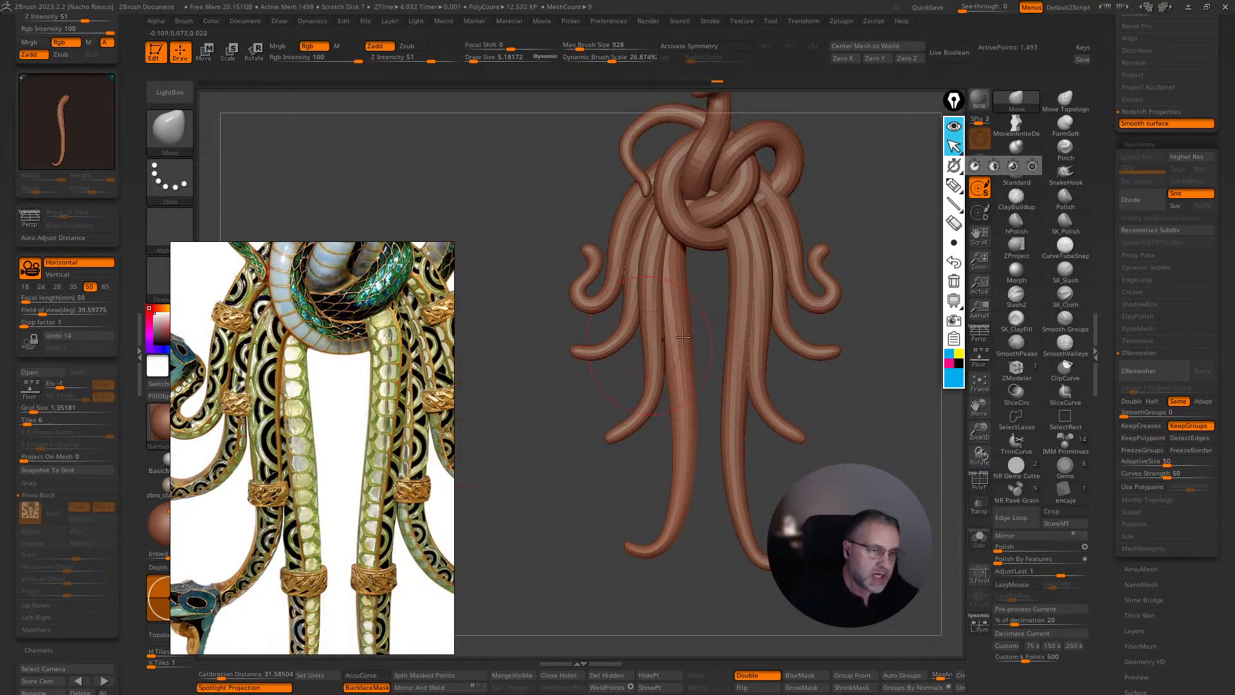
# - Bring the central knot into view in the reference photo, and select and isolate the C-shaped snake loop
pyautogui.keyDown('alt'); pyautogui.moveTo(871, 179); pyautogui.dragTo(856, 255, button='right'); pyautogui.keyUp('alt')
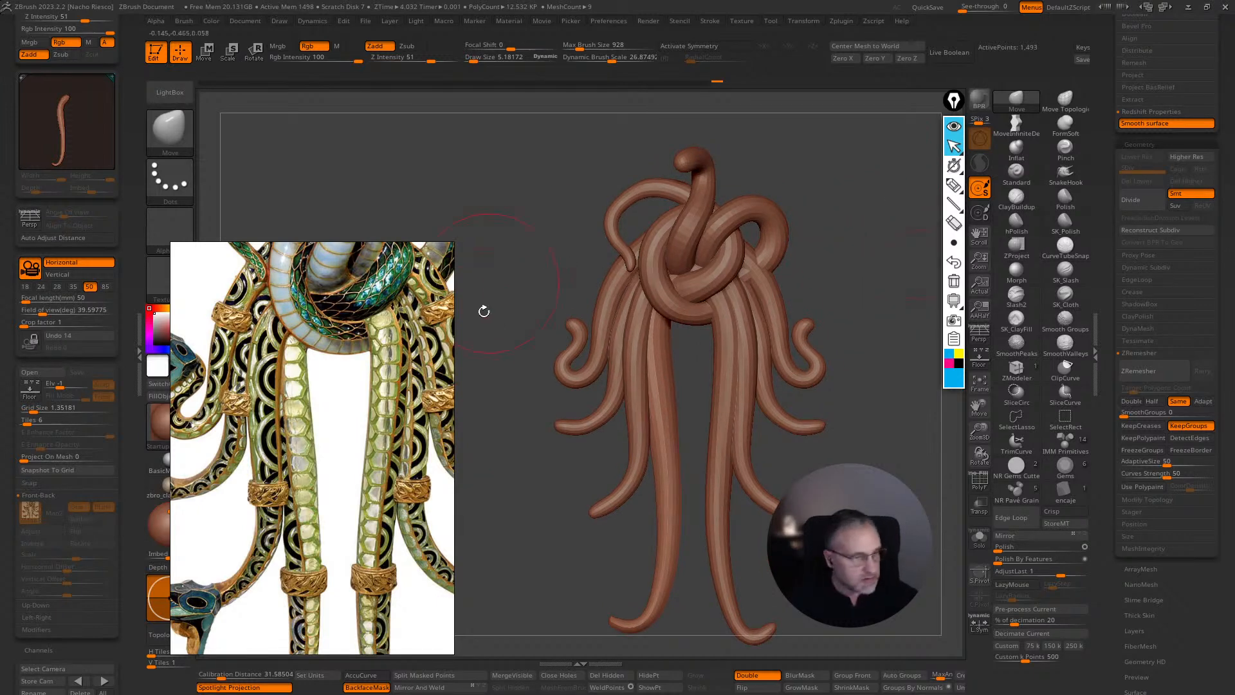
pyautogui.moveTo(342, 323); pyautogui.dragTo(330, 435, button='middle')
pyautogui.scroll(2, 340, 438)
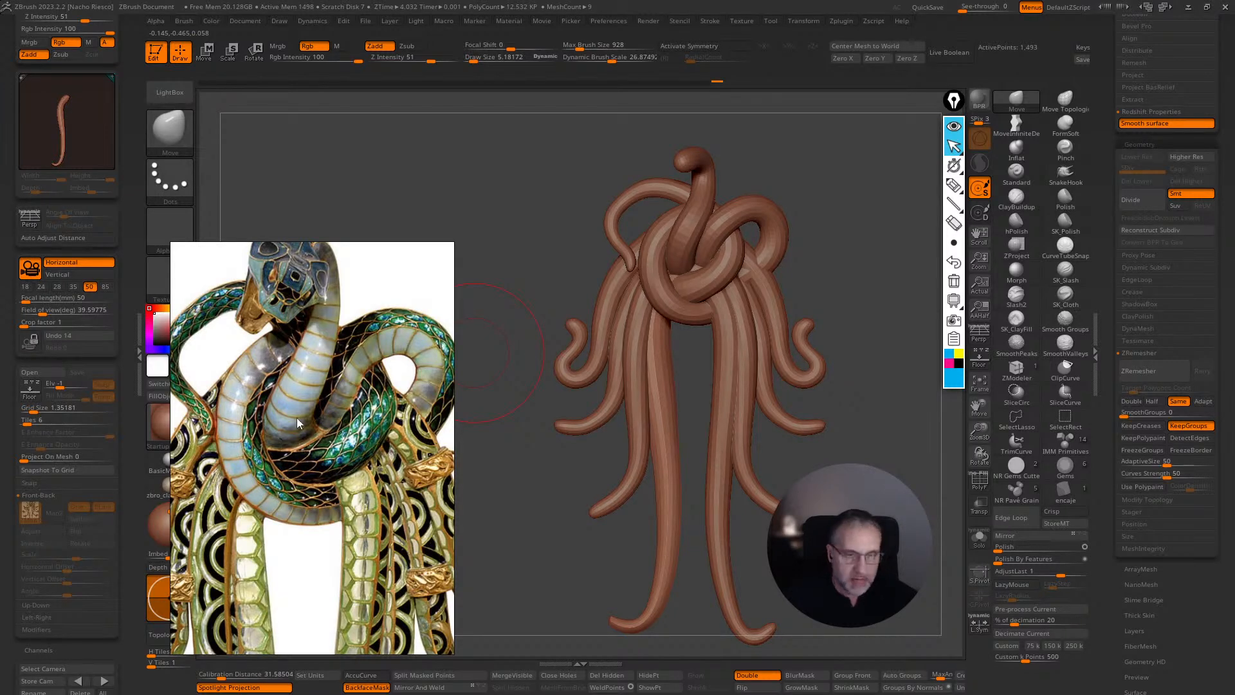
pyautogui.keyDown('alt'); pyautogui.click(680, 313); pyautogui.keyUp('alt')
pyautogui.click(979, 539)
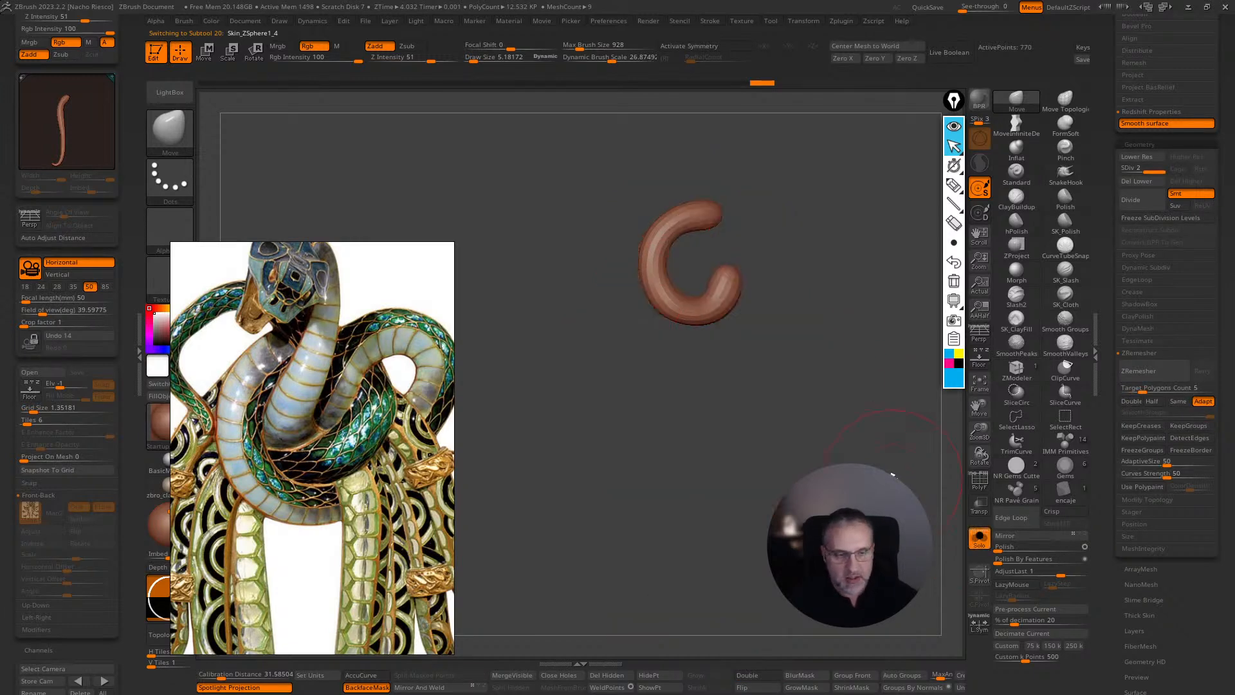
# - Nudge both ends of the C-shaped loop with the Move Topological brush at draw size about 2.9
pyautogui.press('s')
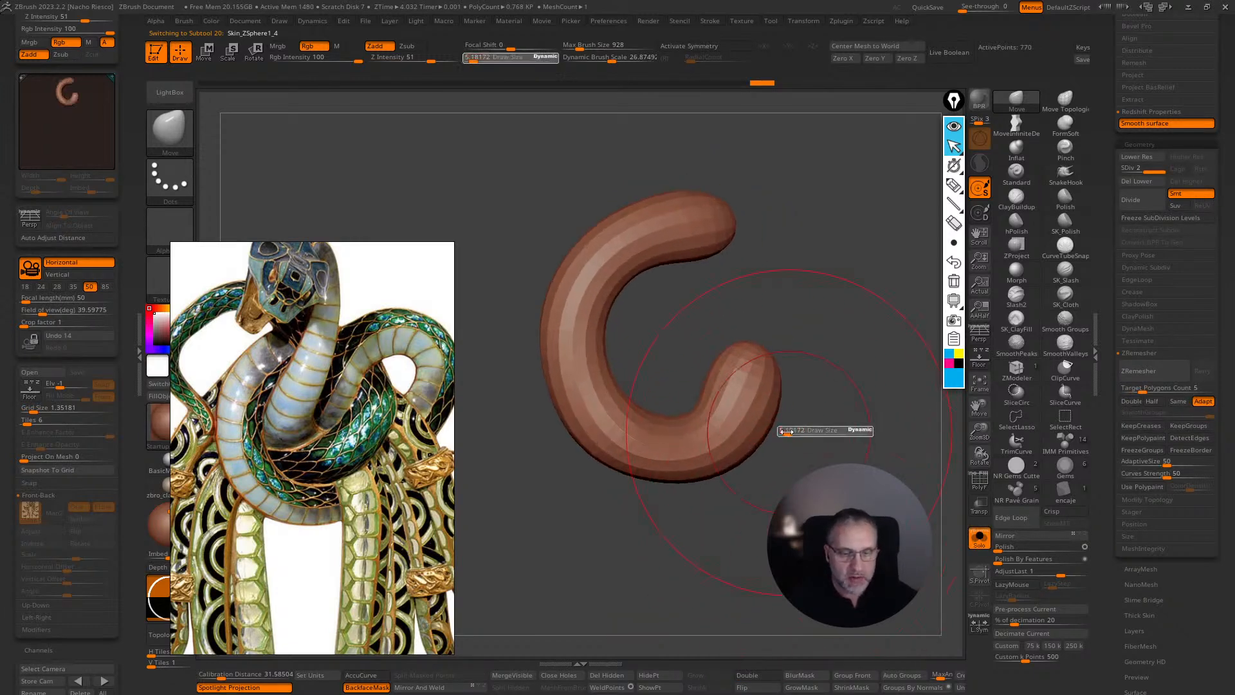
pyautogui.click(1065, 102)
pyautogui.press('s')
pyautogui.moveTo(724, 401); pyautogui.dragTo(740, 380)
pyautogui.moveTo(698, 245); pyautogui.dragTo(699, 230)
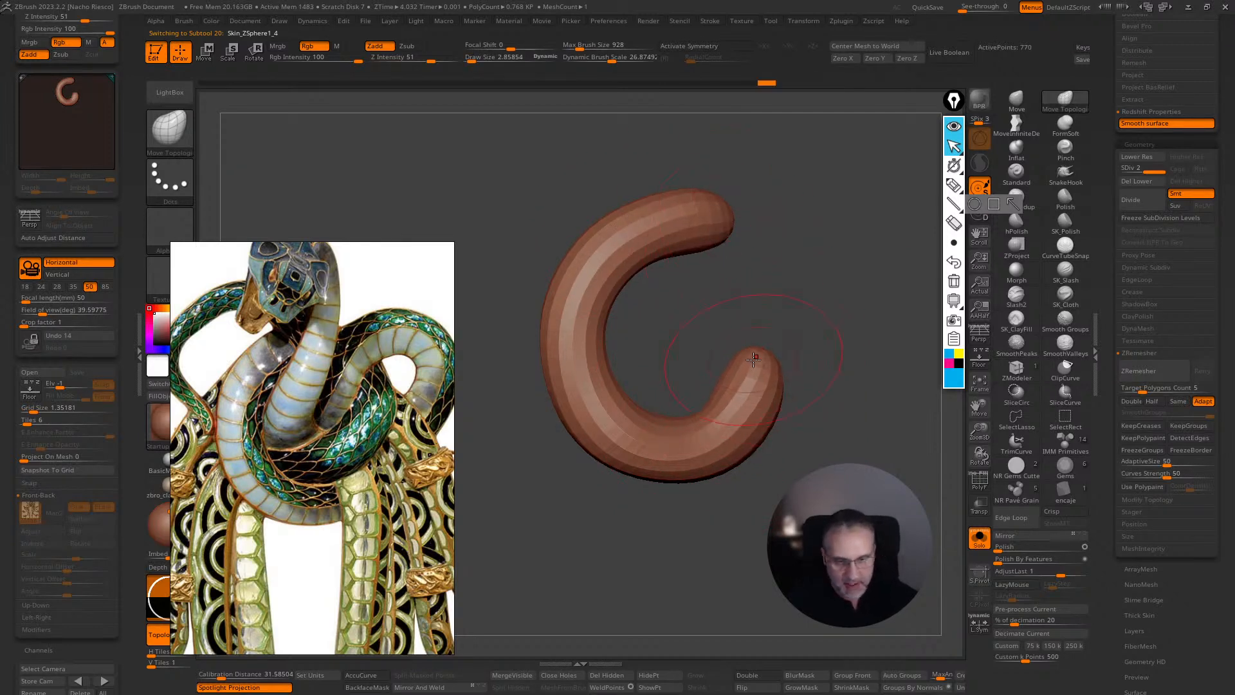
# - Pull the loop's lower end slightly outward with the Move Topological brush at draw size about 4.3
pyautogui.click(1031, 429)
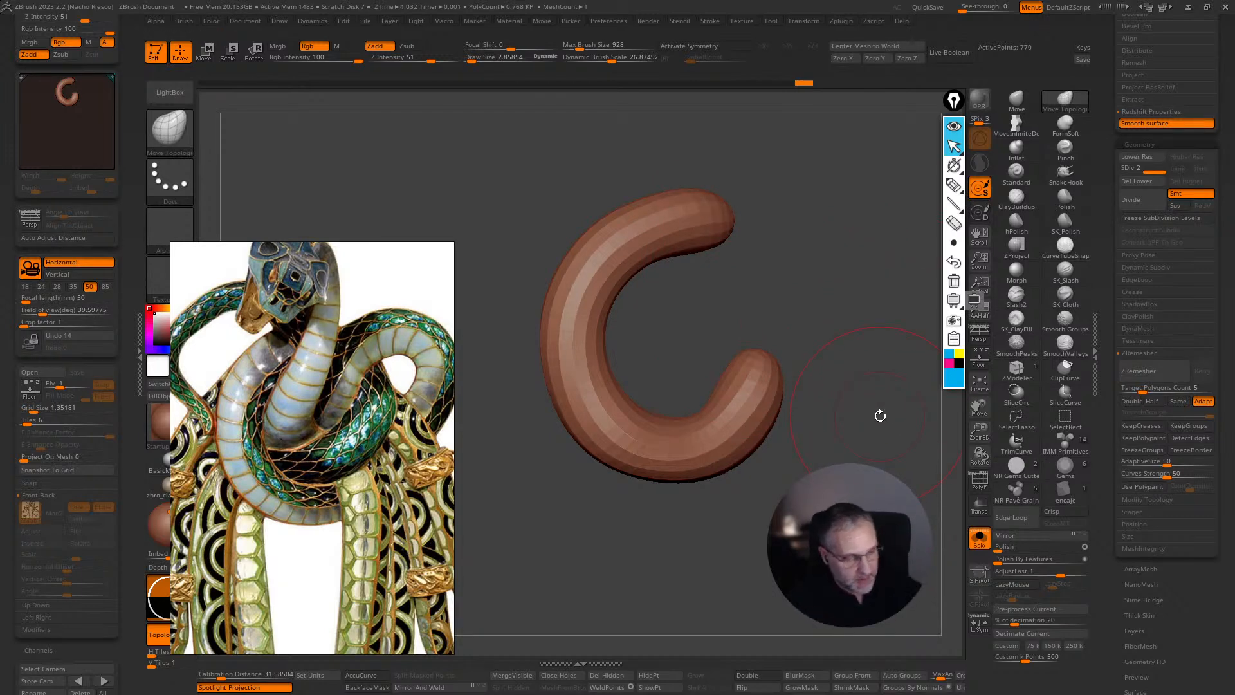
pyautogui.press('s')
pyautogui.moveTo(750, 391); pyautogui.dragTo(758, 389)
pyautogui.moveTo(750, 388); pyautogui.dragTo(759, 382)
pyautogui.moveTo(759, 382); pyautogui.dragTo(724, 401, button='right')
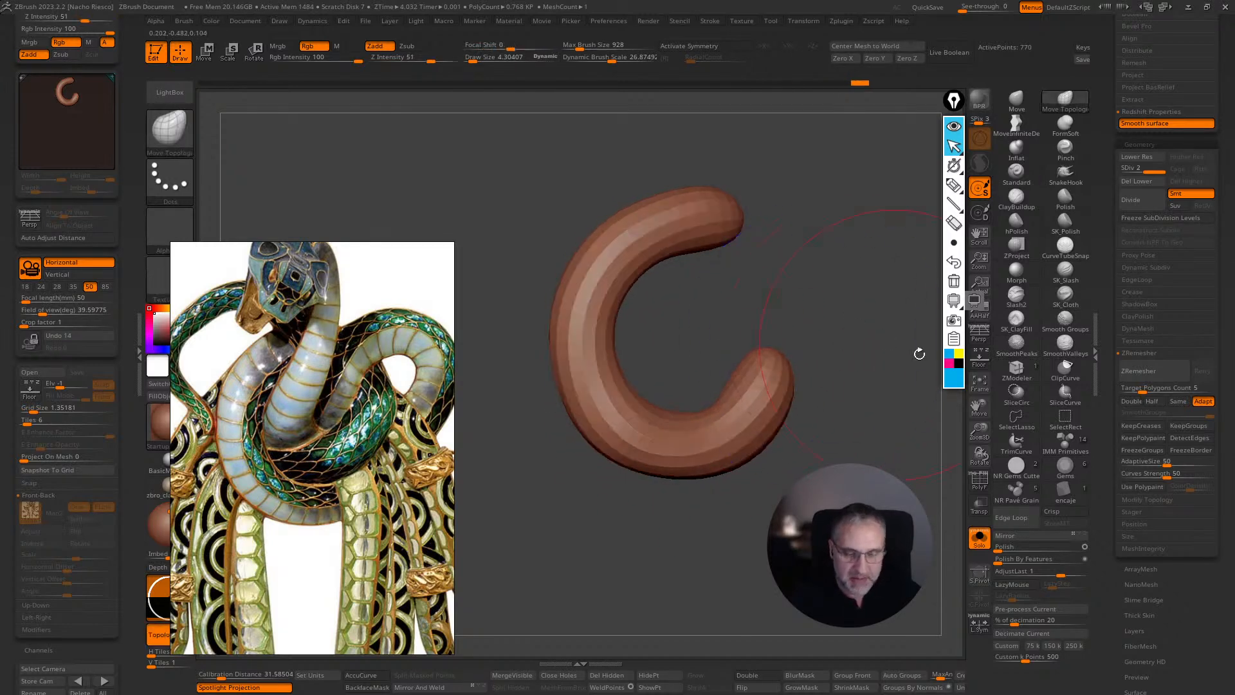
# - Show the polyframe, compare the loop with the surrounding snakes, and isolate it again
pyautogui.click(979, 481)
pyautogui.moveTo(869, 515); pyautogui.dragTo(875, 541, button='right')
pyautogui.click(980, 539)
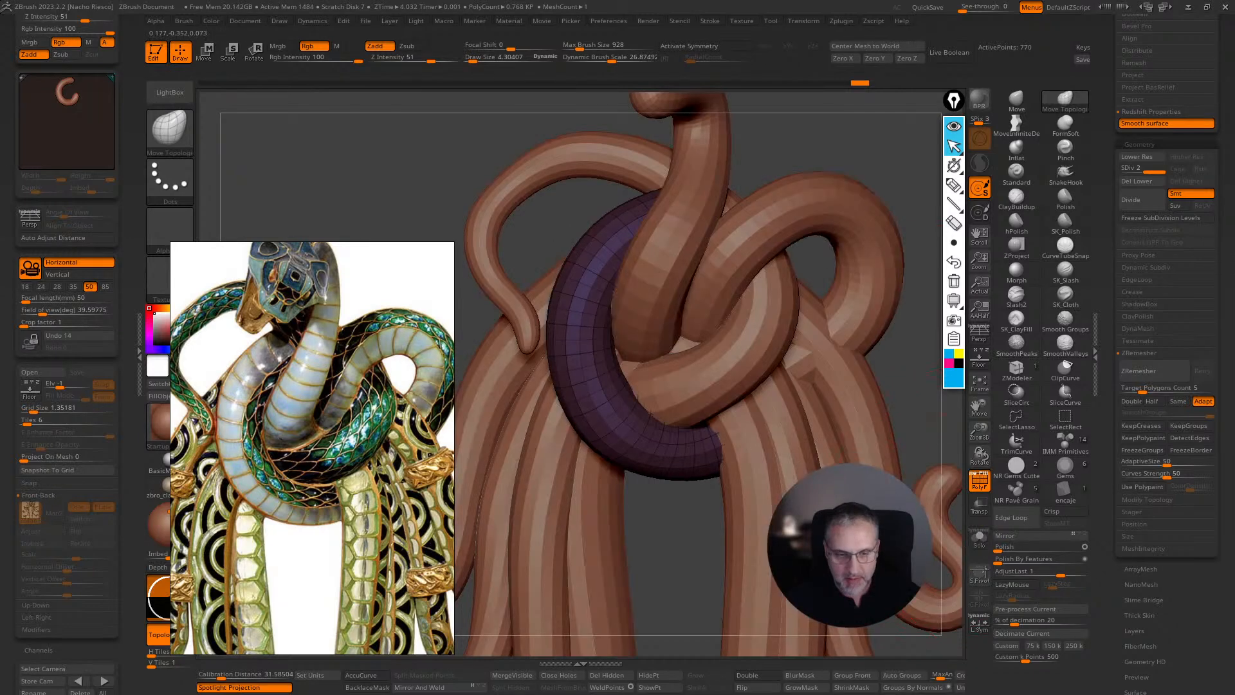
pyautogui.click(980, 542)
# - Mask one end cap of the loop with the MaskLasso brush and turn it into its own polygroup
pyautogui.keyDown('ctrl'); pyautogui.moveTo(851, 341); pyautogui.dragTo(765, 403, button='right'); pyautogui.keyUp('ctrl')
pyautogui.moveTo(703, 354); pyautogui.dragTo(747, 322, button='right')
pyautogui.keyDown('ctrl'); pyautogui.keyDown('shift'); pyautogui.click(169, 131); pyautogui.keyUp('shift'); pyautogui.keyUp('ctrl')
pyautogui.click(235, 145)
pyautogui.moveTo(673, 327)
pyautogui.keyDown('ctrl'); pyautogui.mouseDown()
pyautogui.moveTo(703, 381)
pyautogui.moveTo(726, 337)
pyautogui.mouseUp(); pyautogui.keyUp('ctrl')
pyautogui.moveTo(860, 345)
pyautogui.mouseDown(button='right')
pyautogui.moveTo(800, 394)
pyautogui.moveTo(830, 398)
pyautogui.moveTo(882, 350)
pyautogui.moveTo(863, 359)
pyautogui.moveTo(844, 409)
pyautogui.moveTo(785, 399)
pyautogui.mouseUp(button='right')
pyautogui.hotkey('ctrl', 'w')
# - Mask and regroup the loop's other end cap, and show only the polygroup of the central body
pyautogui.moveTo(832, 352)
pyautogui.mouseDown(button='right')
pyautogui.moveTo(766, 349)
pyautogui.moveTo(774, 375)
pyautogui.moveTo(898, 377)
pyautogui.moveTo(786, 308)
pyautogui.moveTo(766, 342)
pyautogui.moveTo(711, 356)
pyautogui.mouseUp(button='right')
pyautogui.moveTo(640, 351)
pyautogui.keyDown('ctrl'); pyautogui.mouseDown()
pyautogui.moveTo(596, 388)
pyautogui.moveTo(670, 406)
pyautogui.moveTo(675, 392)
pyautogui.mouseUp(); pyautogui.keyUp('ctrl')
pyautogui.hotkey('ctrl', 'w')
pyautogui.moveTo(813, 351)
pyautogui.mouseDown(button='right')
pyautogui.moveTo(821, 386)
pyautogui.moveTo(787, 366)
pyautogui.mouseUp(button='right')
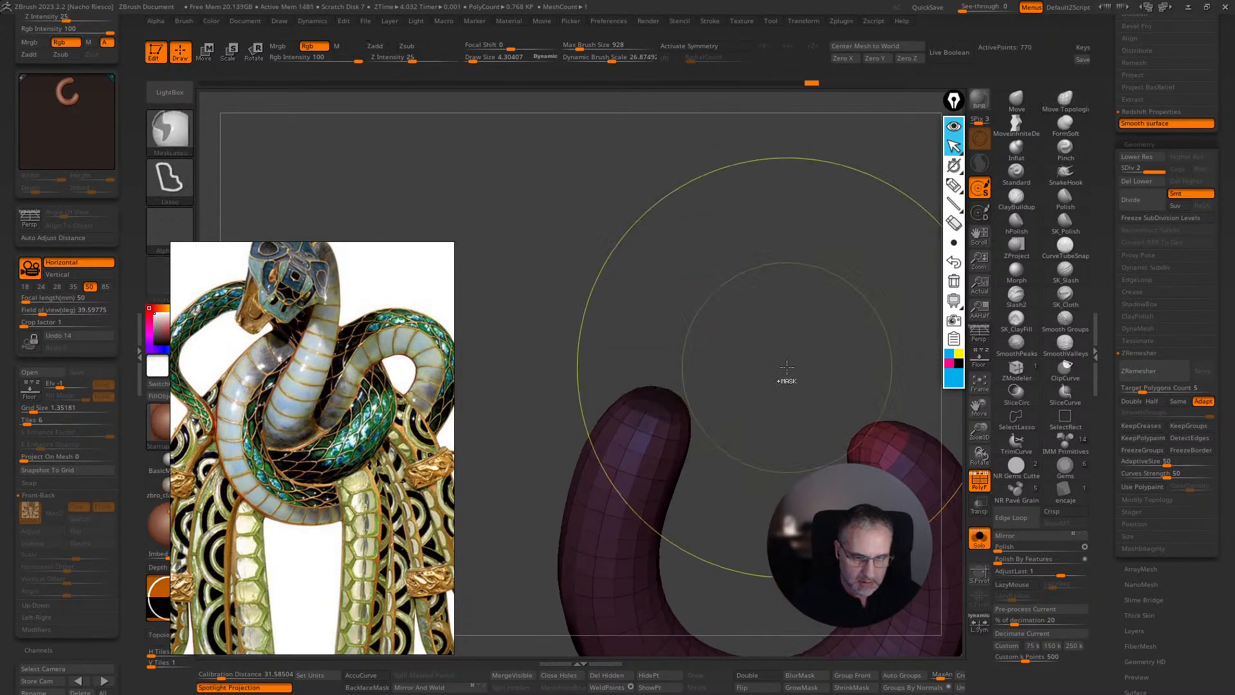
pyautogui.moveTo(679, 377)
pyautogui.keyDown('ctrl'); pyautogui.mouseDown()
pyautogui.moveTo(604, 355)
pyautogui.moveTo(749, 412)
pyautogui.moveTo(797, 369)
pyautogui.mouseUp(); pyautogui.keyUp('ctrl')
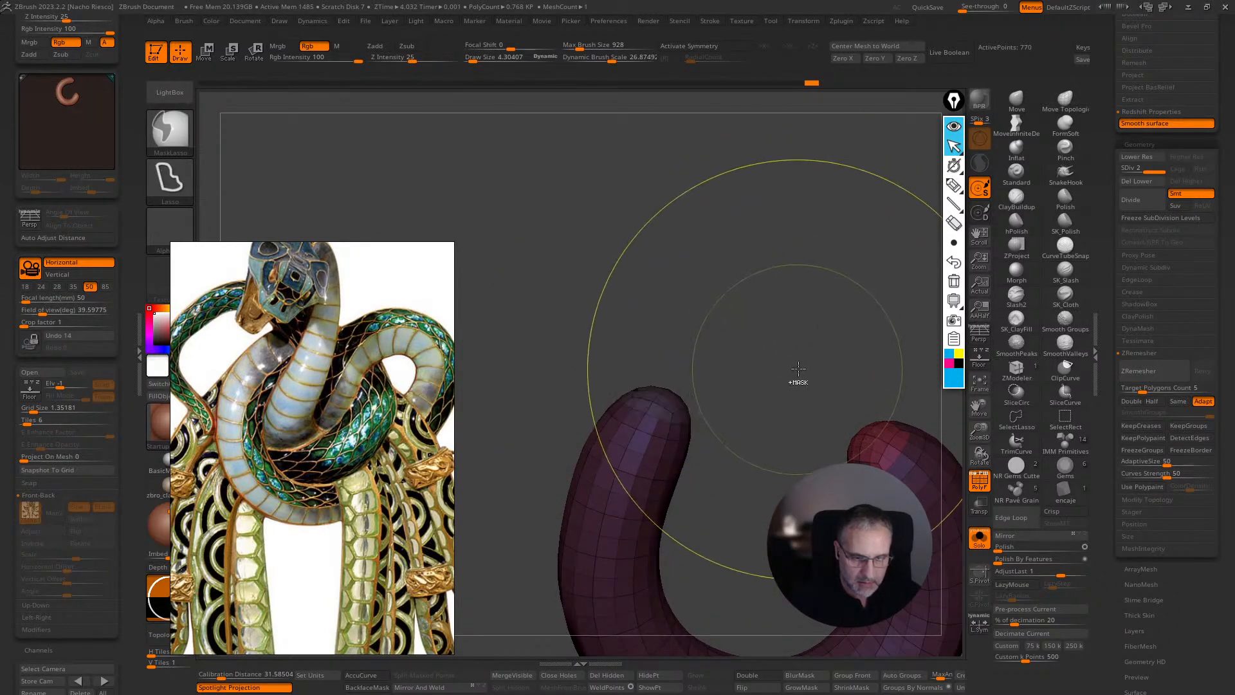
pyautogui.moveTo(829, 352)
pyautogui.mouseDown(button='right')
pyautogui.moveTo(675, 215)
pyautogui.moveTo(819, 265)
pyautogui.moveTo(695, 210)
pyautogui.mouseUp(button='right')
pyautogui.keyDown('ctrl'); pyautogui.keyDown('shift'); pyautogui.click(741, 453); pyautogui.keyUp('shift'); pyautogui.keyUp('ctrl')
pyautogui.moveTo(801, 461)
pyautogui.mouseDown(button='right')
pyautogui.moveTo(887, 498)
pyautogui.moveTo(966, 458)
pyautogui.mouseUp(button='right')
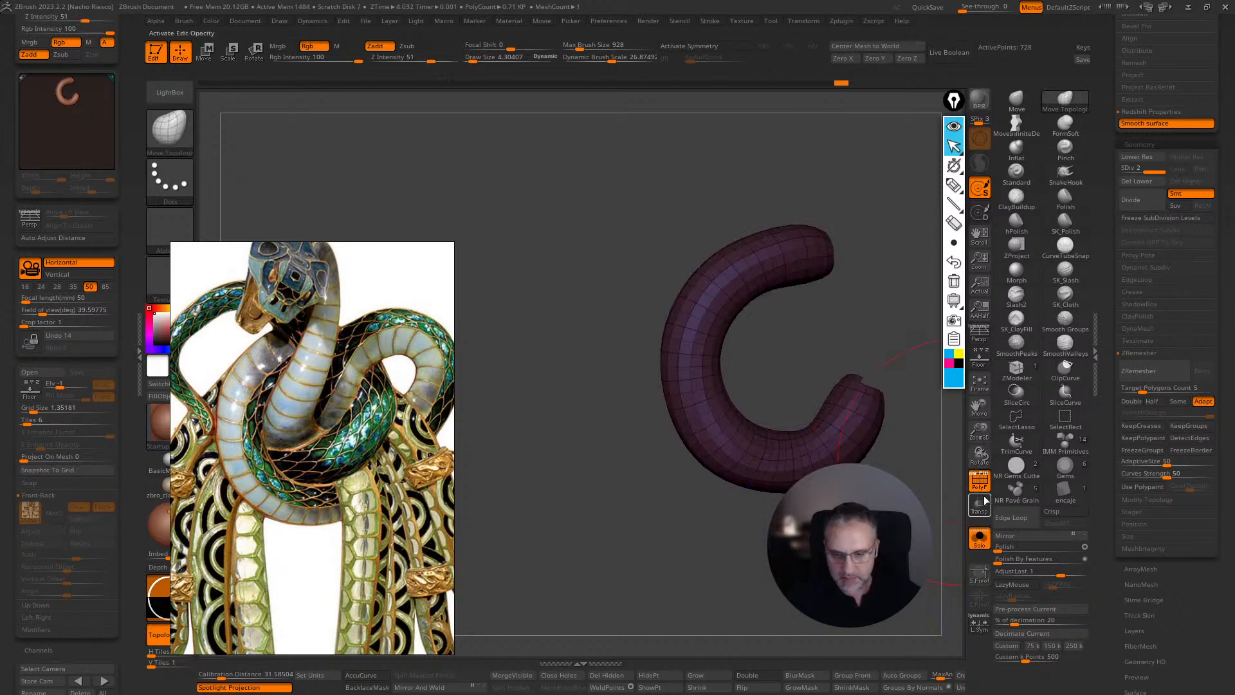
# - Turn off the polyframe, show the floor reference, and draw a blue annotation line along the middle of the loop
pyautogui.click(979, 479)
pyautogui.click(979, 360)
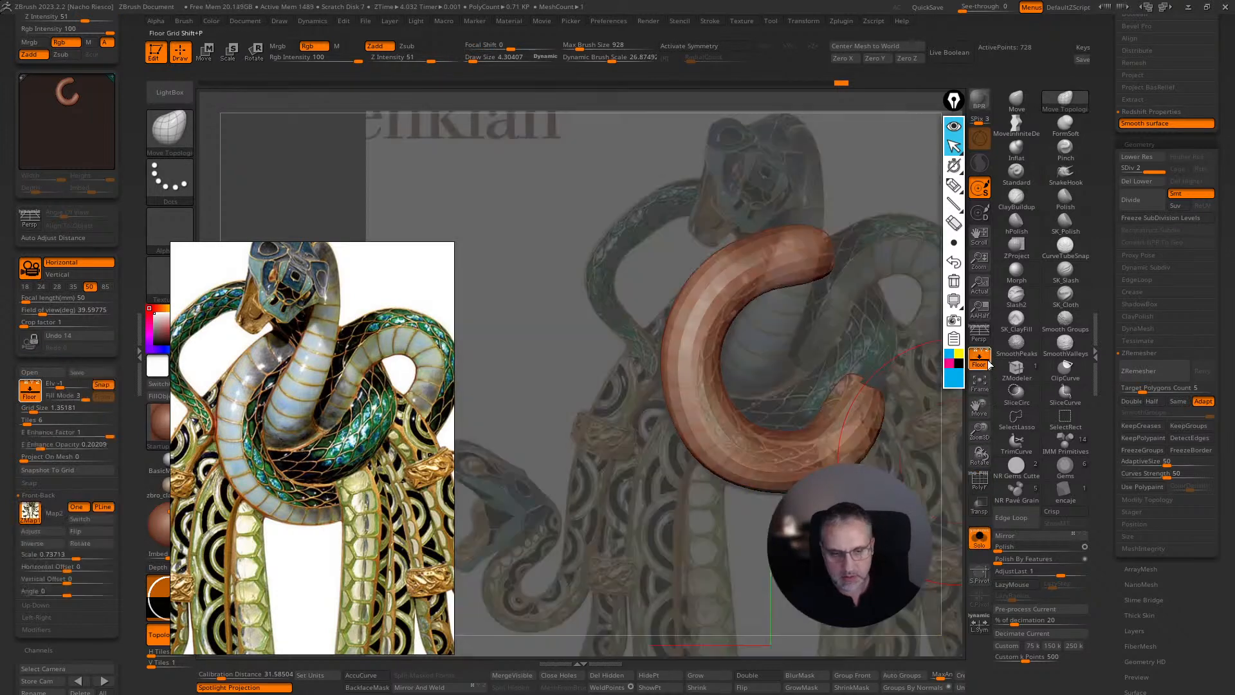
pyautogui.keyDown('alt'); pyautogui.moveTo(943, 316); pyautogui.dragTo(912, 311, button='right'); pyautogui.keyUp('alt')
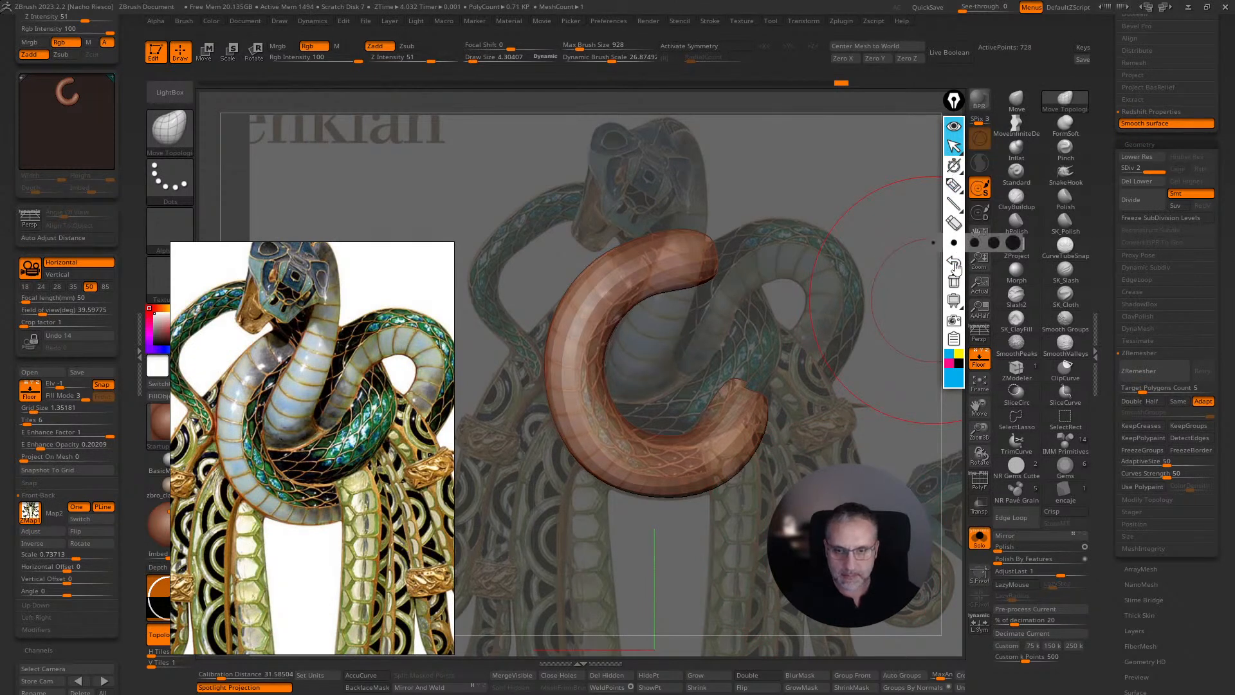
pyautogui.moveTo(953, 245)
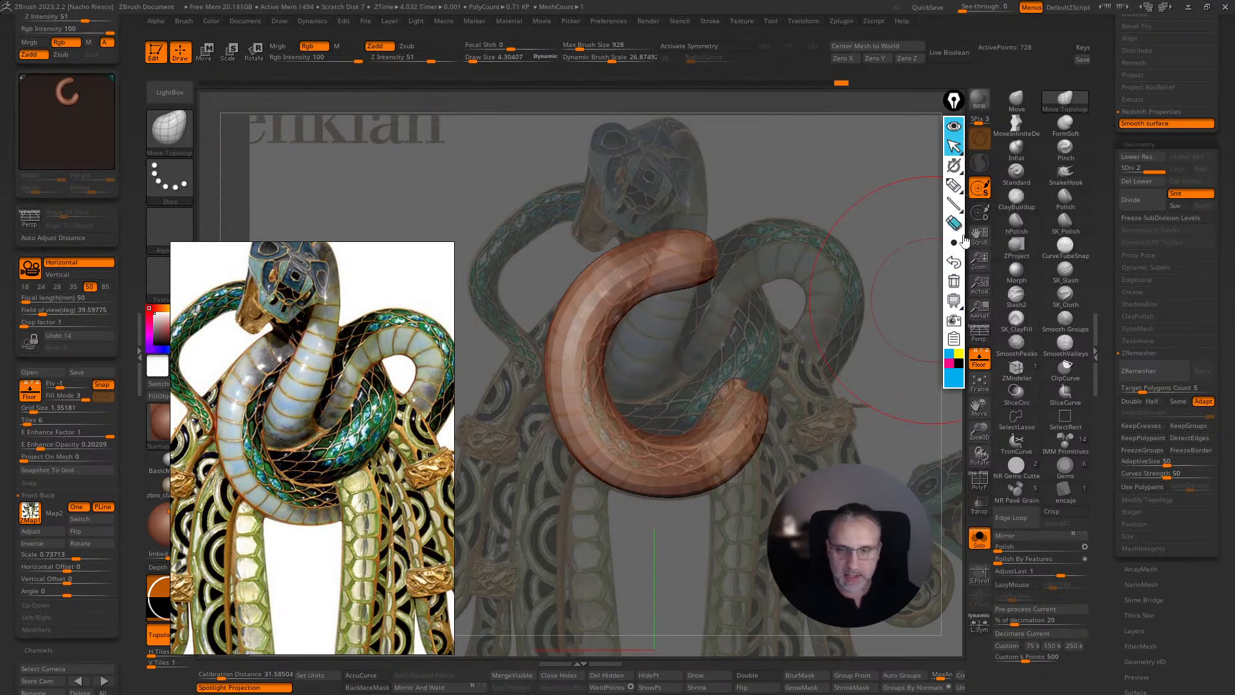
pyautogui.click(954, 185)
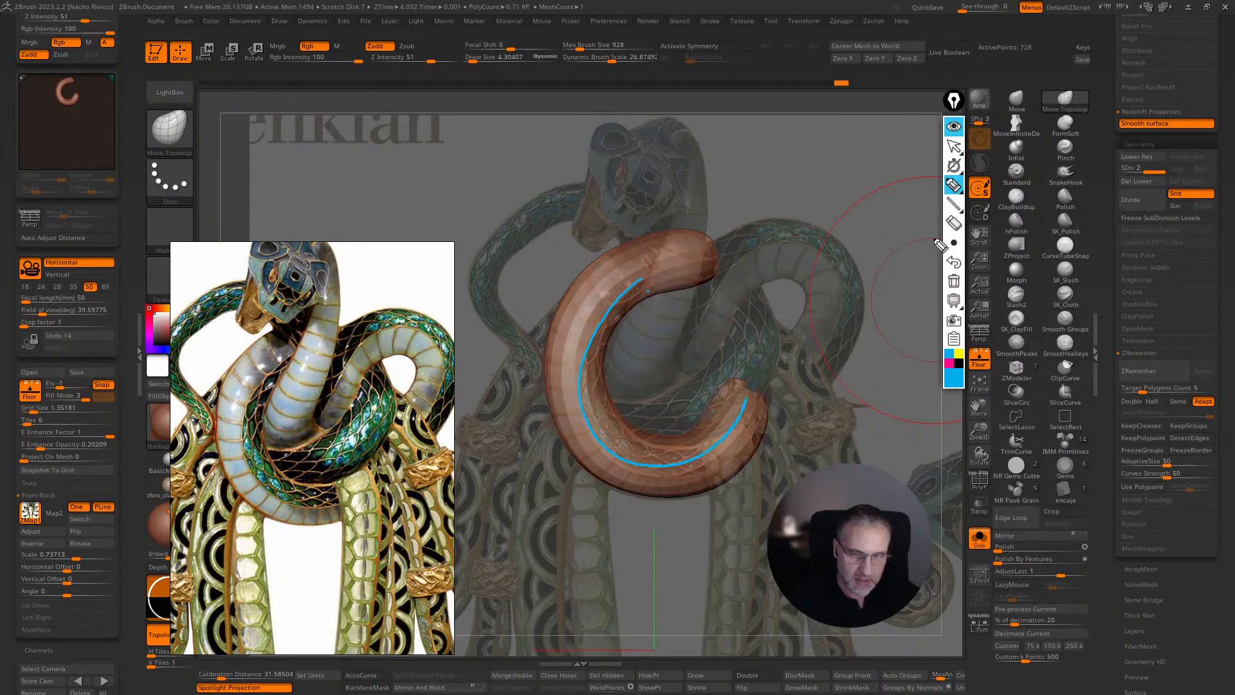
pyautogui.click(954, 147)
# - Show the polyframe, draw a blue annotation line across the loop, and clear all annotations
pyautogui.click(979, 479)
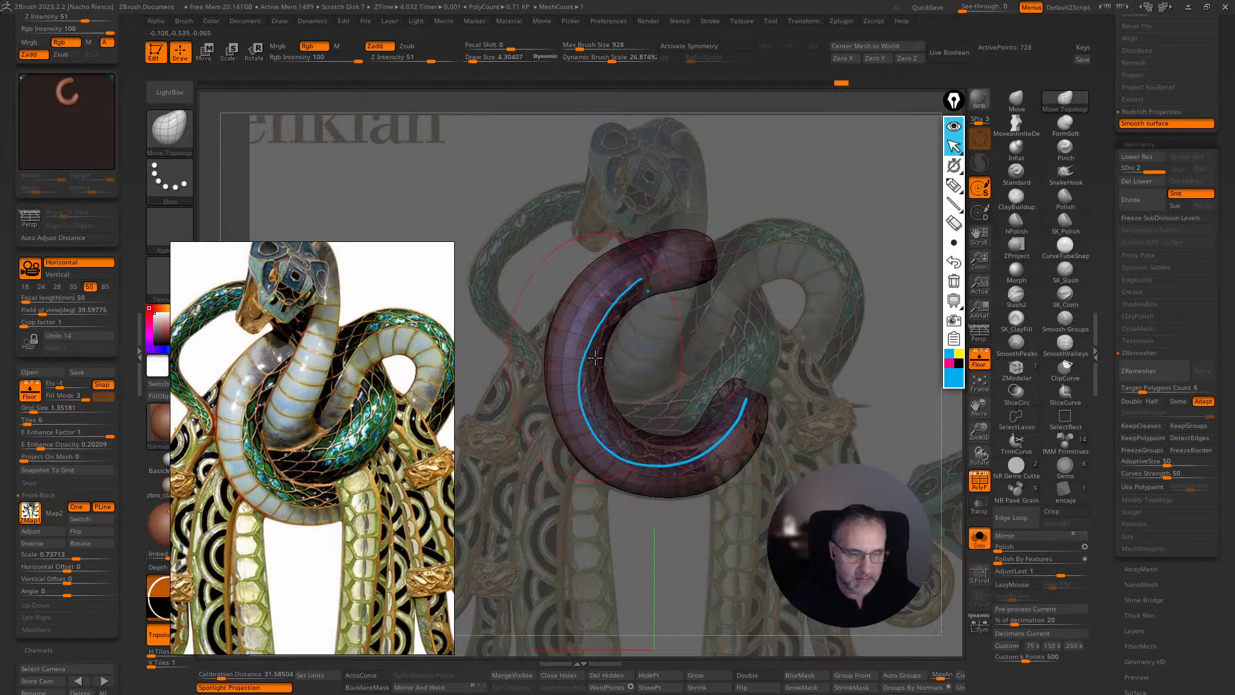
pyautogui.press('a')
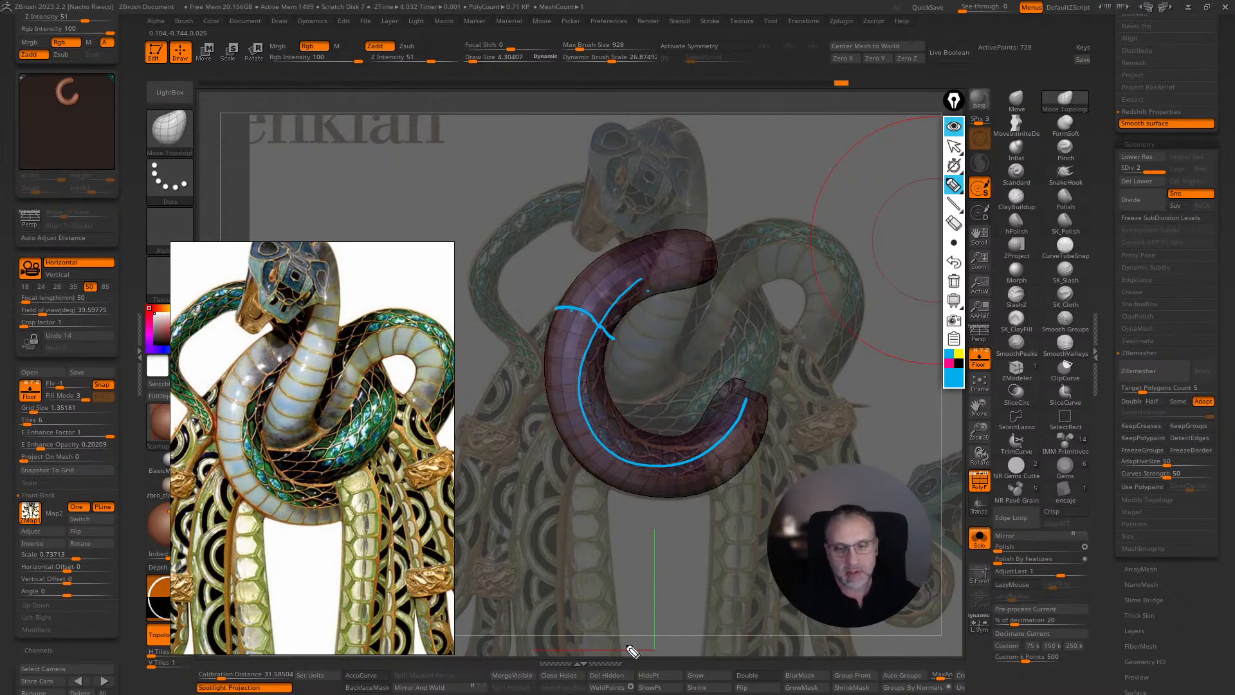
pyautogui.click(953, 281)
pyautogui.click(953, 146)
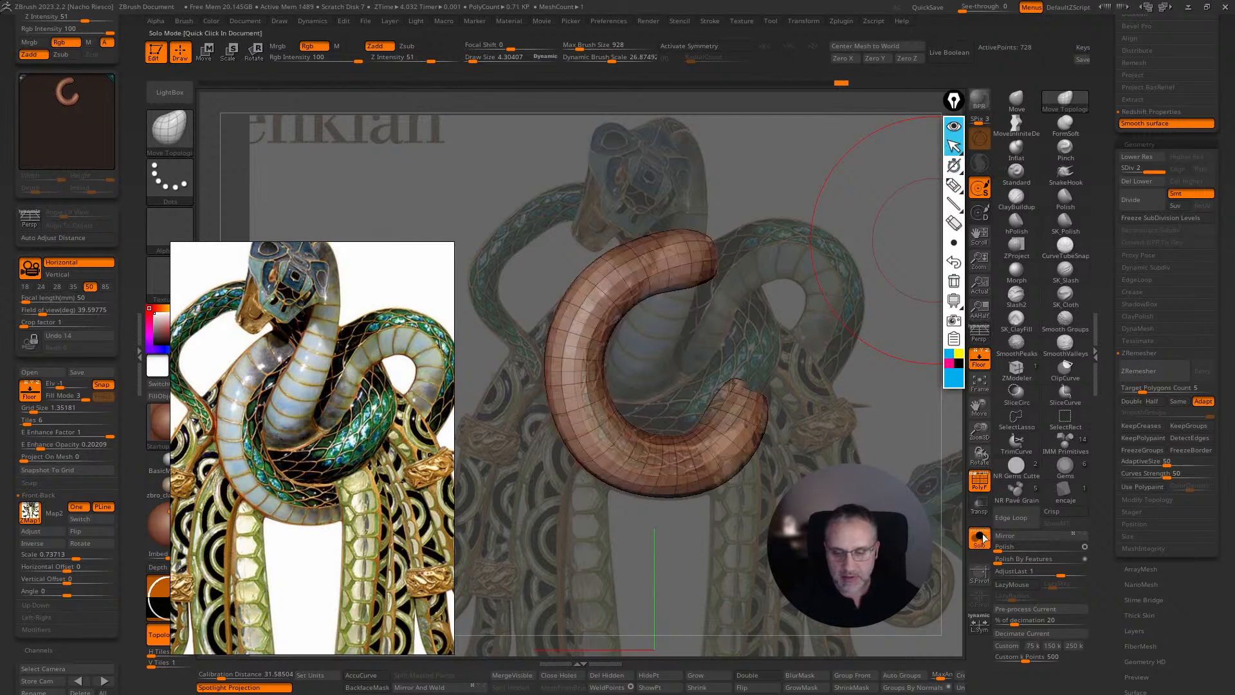
# - Hide the floor reference and keep only the C-shaped loop isolated
pyautogui.click(980, 538)
pyautogui.click(979, 358)
pyautogui.click(980, 538)
pyautogui.keyDown('ctrl'); pyautogui.moveTo(891, 506); pyautogui.dragTo(844, 542, button='right'); pyautogui.keyUp('ctrl')
# - Switch to the Move gizmo and reposition it near the bottom of the loop without moving the mesh
pyautogui.press('w')
pyautogui.moveTo(804, 415); pyautogui.dragTo(858, 391, button='right')
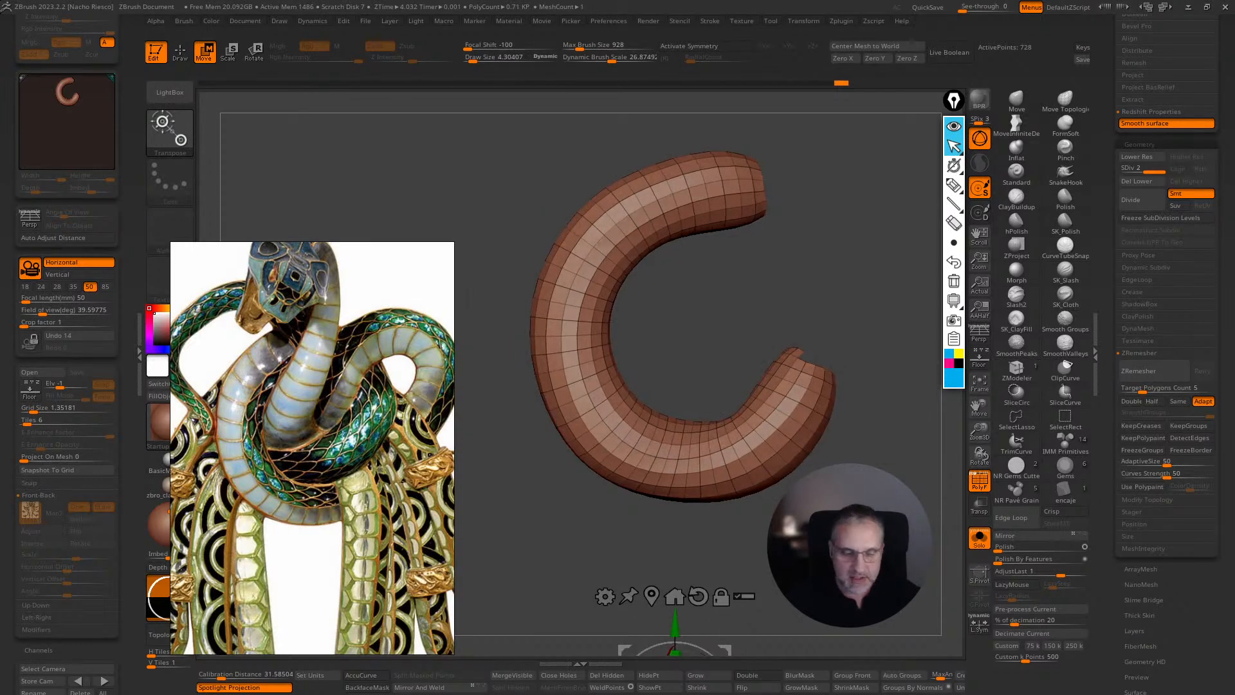
pyautogui.moveTo(657, 511); pyautogui.dragTo(692, 581, button='right')
pyautogui.keyDown('alt'); pyautogui.moveTo(718, 642); pyautogui.dragTo(765, 474); pyautogui.keyUp('alt')
pyautogui.moveTo(764, 474); pyautogui.dragTo(766, 492, button='right')
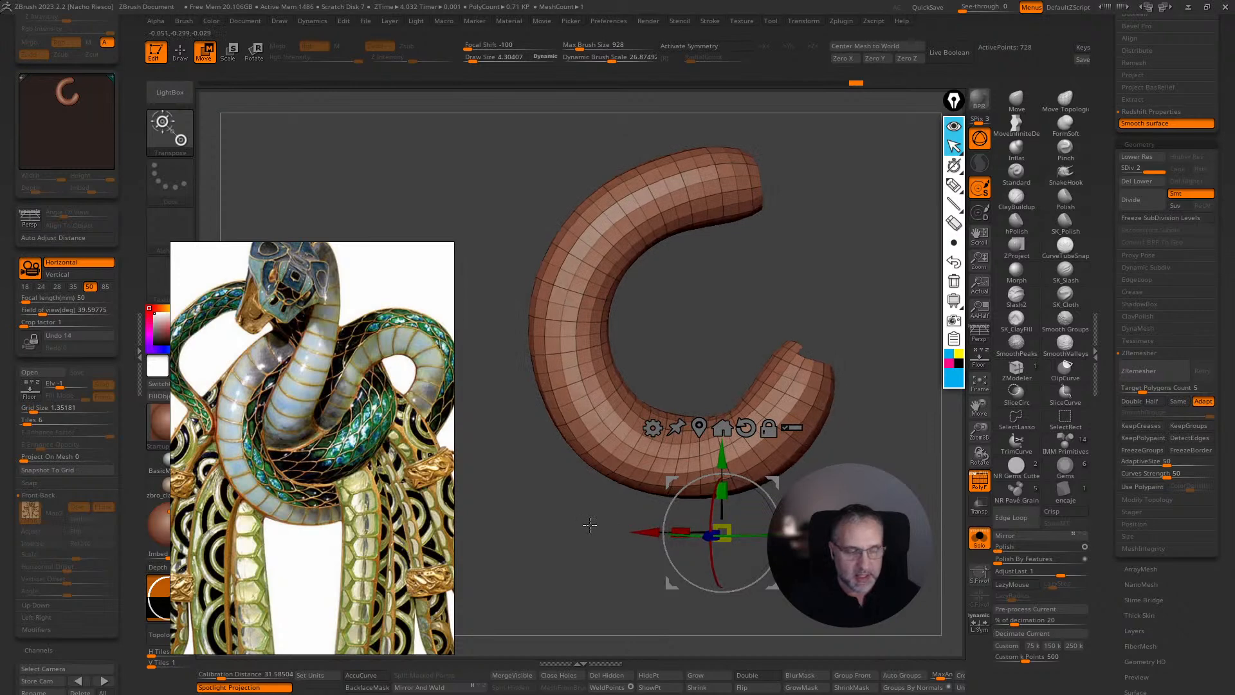
pyautogui.moveTo(712, 326); pyautogui.dragTo(693, 339, button='right')
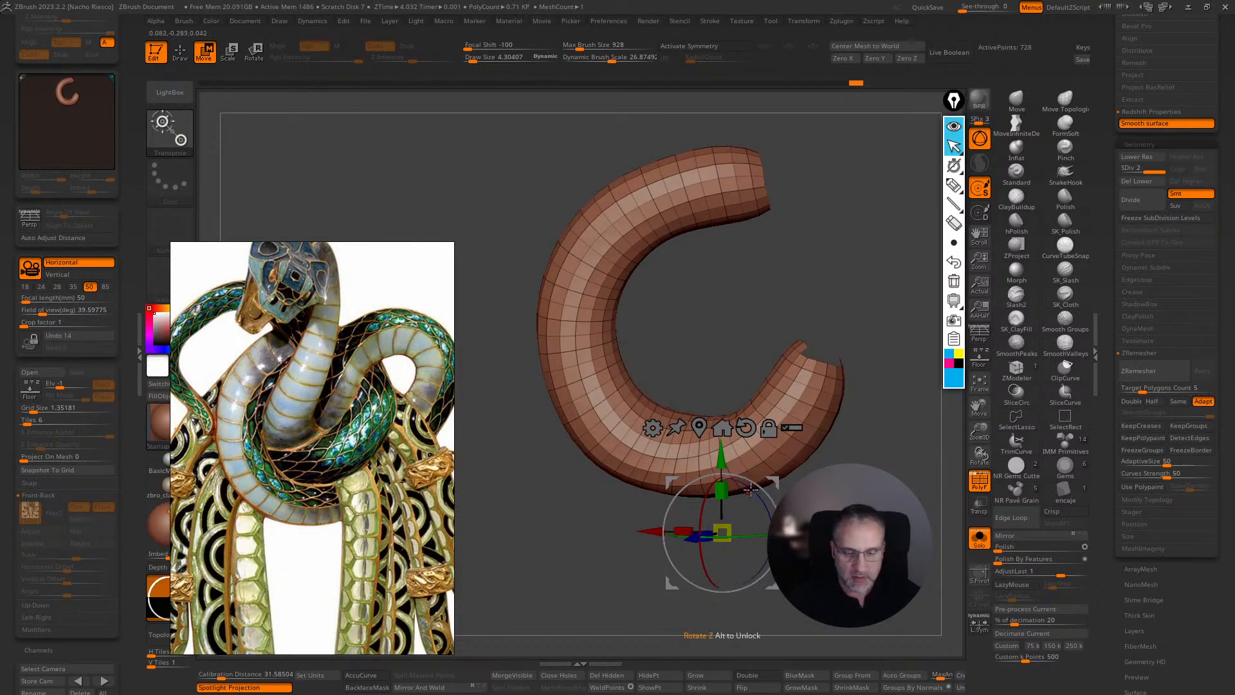
# - Mask lengthwise along the C-shaped loop topologically and split it into separate outer and inner polygroups
pyautogui.keyDown('ctrl'); pyautogui.moveTo(593, 415); pyautogui.dragTo(611, 385); pyautogui.keyUp('ctrl')
pyautogui.keyDown('ctrl'); pyautogui.moveTo(580, 250); pyautogui.dragTo(611, 272); pyautogui.keyUp('ctrl')
pyautogui.moveTo(837, 231); pyautogui.dragTo(827, 246, button='right')
pyautogui.keyDown('ctrl'); pyautogui.moveTo(591, 457); pyautogui.dragTo(650, 404); pyautogui.keyUp('ctrl')
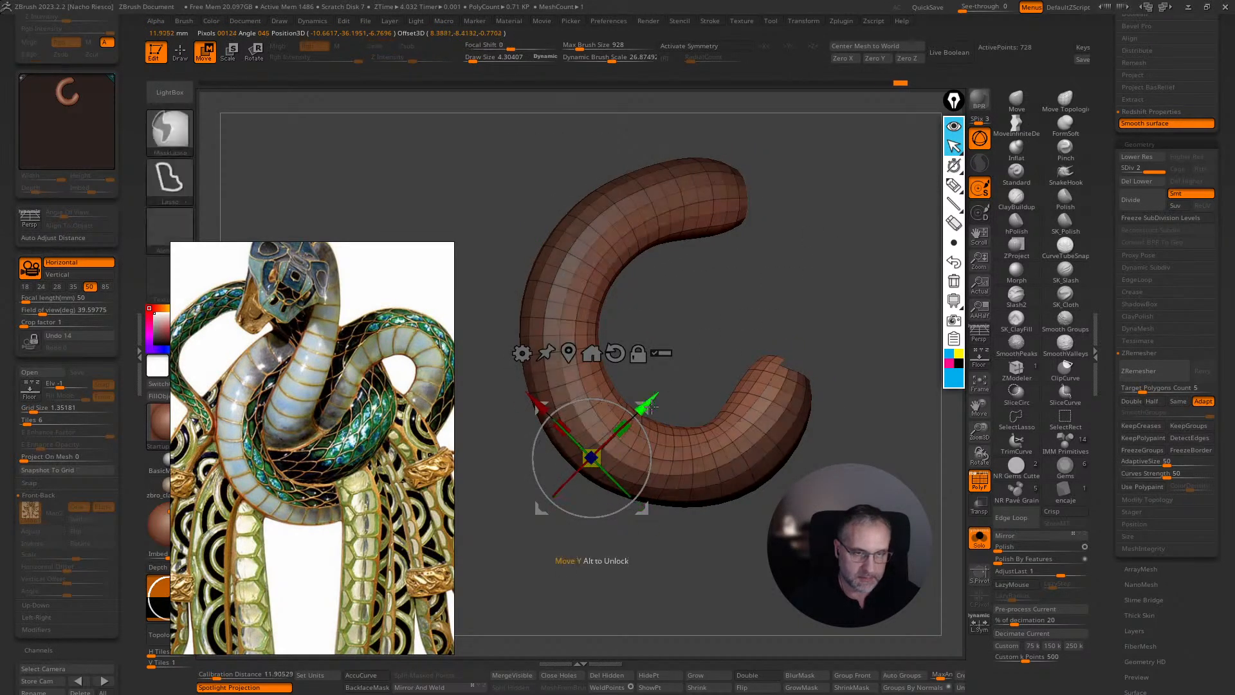
pyautogui.press('q')
pyautogui.moveTo(822, 270)
pyautogui.mouseDown()
pyautogui.moveTo(903, 261)
pyautogui.moveTo(814, 295)
pyautogui.moveTo(826, 292)
pyautogui.mouseUp()
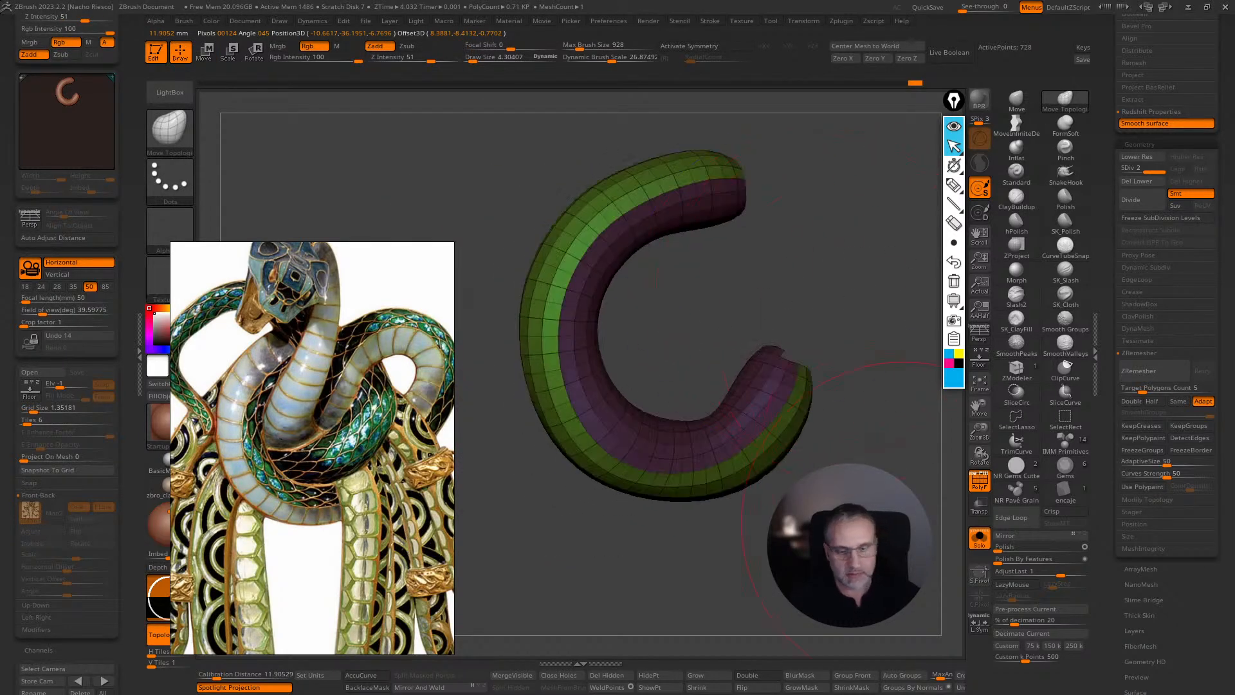
# - Unhide the loop's end caps and compare its polygroups with the floor reference
pyautogui.keyDown('ctrl'); pyautogui.keyDown('shift'); pyautogui.click(877, 525); pyautogui.keyUp('shift'); pyautogui.keyUp('ctrl')
pyautogui.moveTo(939, 459); pyautogui.dragTo(941, 517)
pyautogui.click(982, 360)
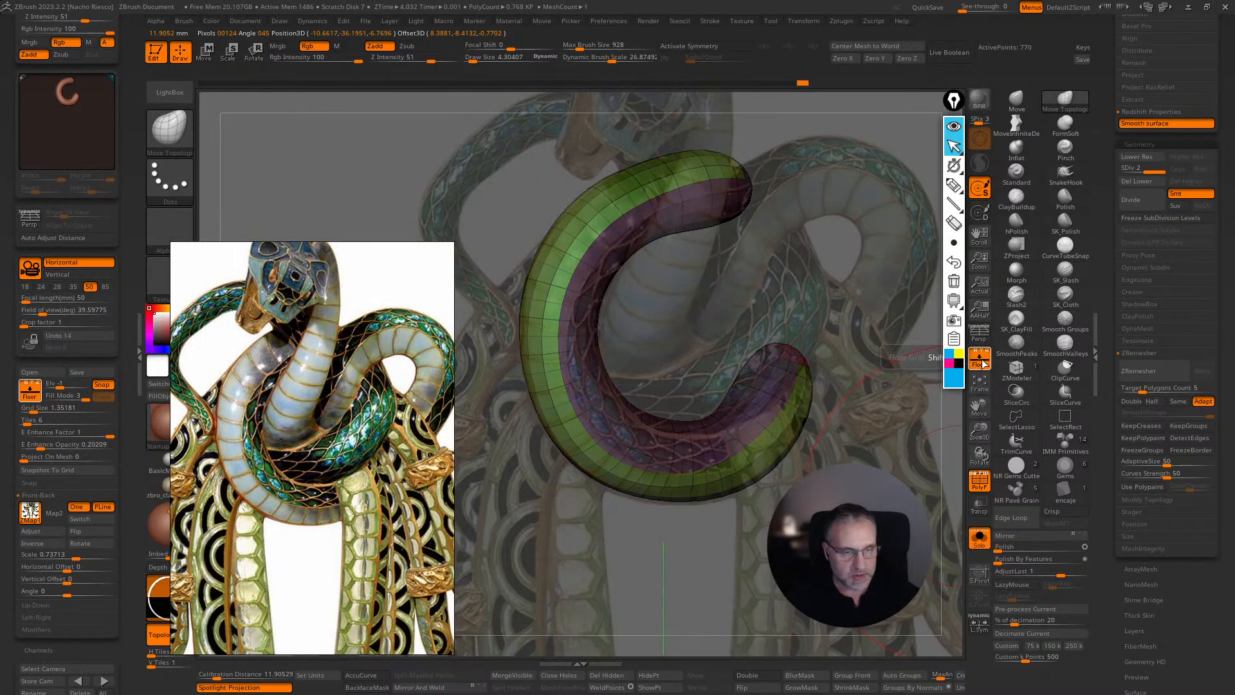
pyautogui.click(982, 363)
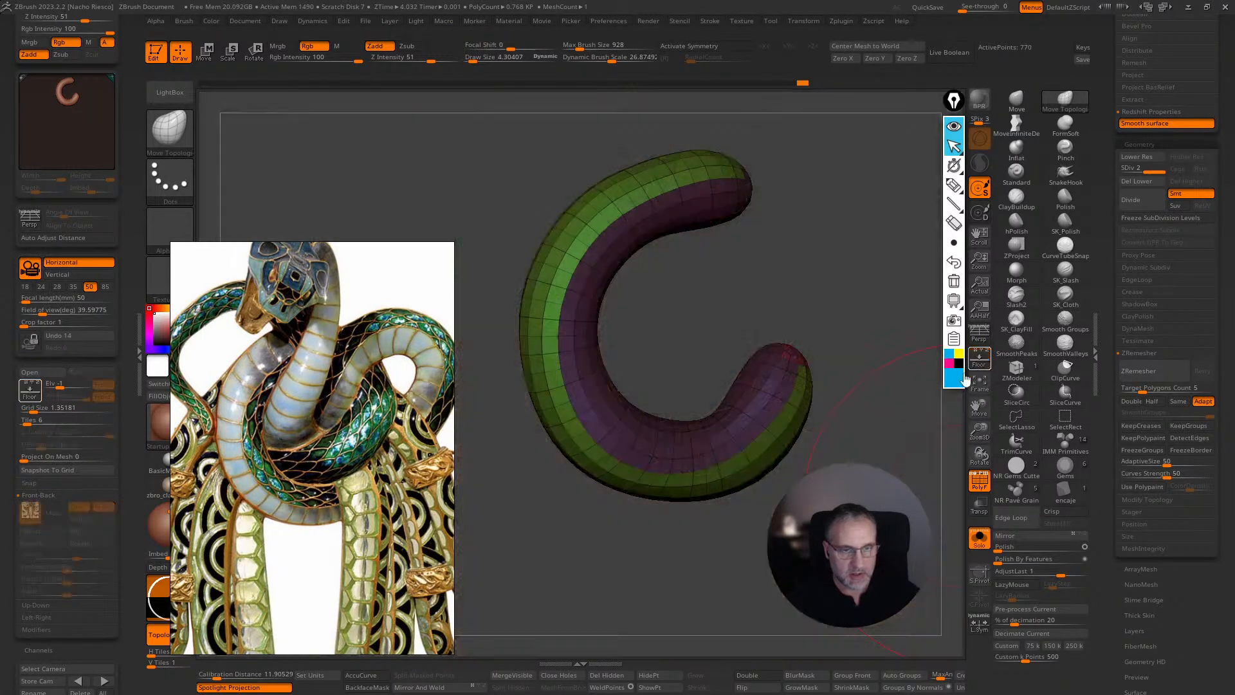
# - With ZModeler at draw size 1, apply Mask EdgeLoop Partial to the border between the two polygroups and invert the mask
pyautogui.moveTo(848, 308); pyautogui.dragTo(856, 379)
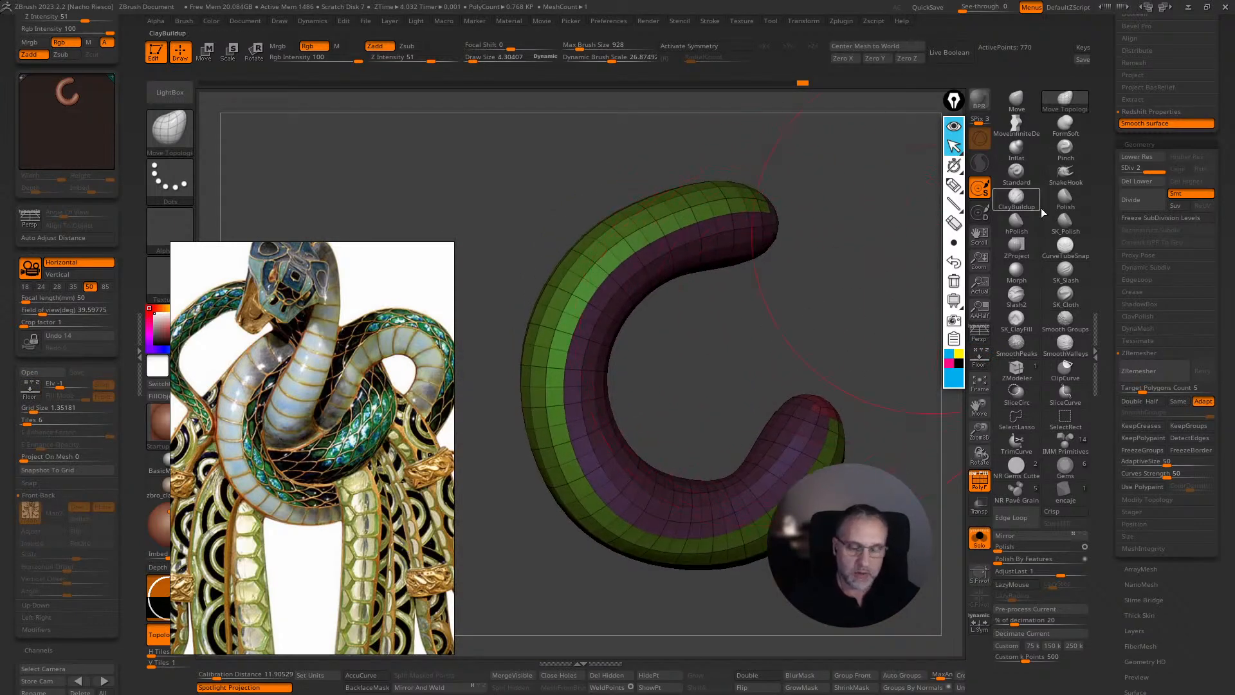
pyautogui.click(1016, 371)
pyautogui.press('s')
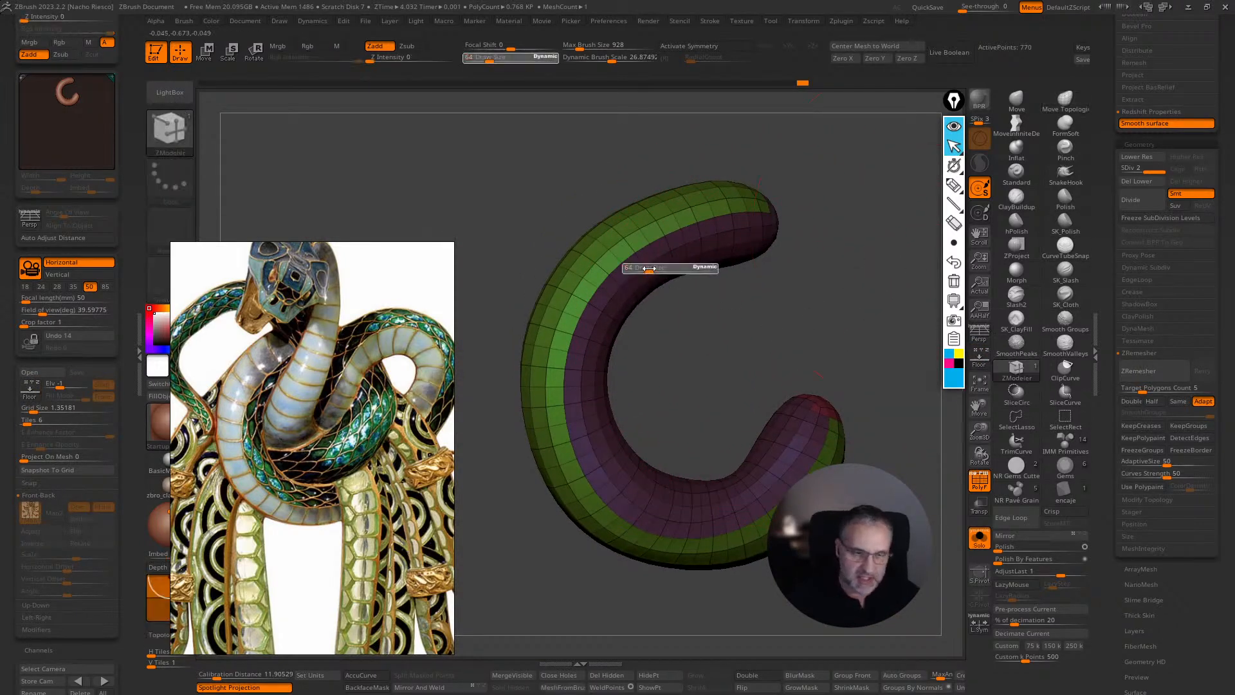
pyautogui.press('Return')
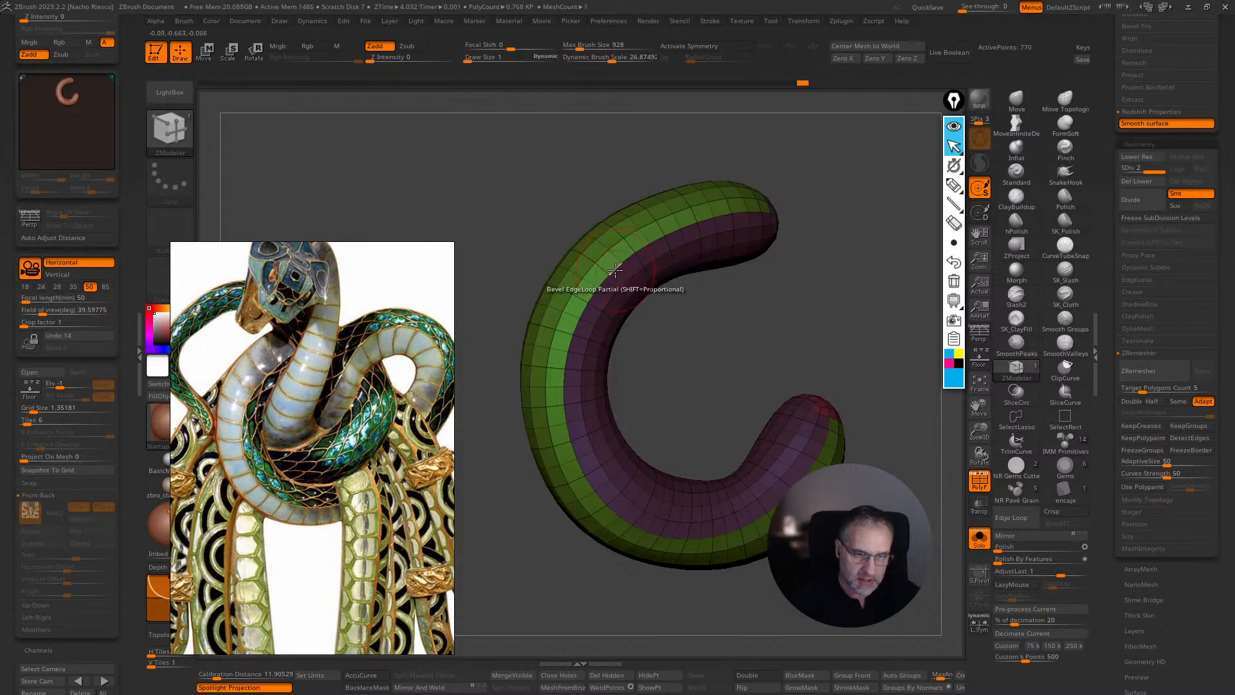
pyautogui.press('space')
pyautogui.click(577, 308)
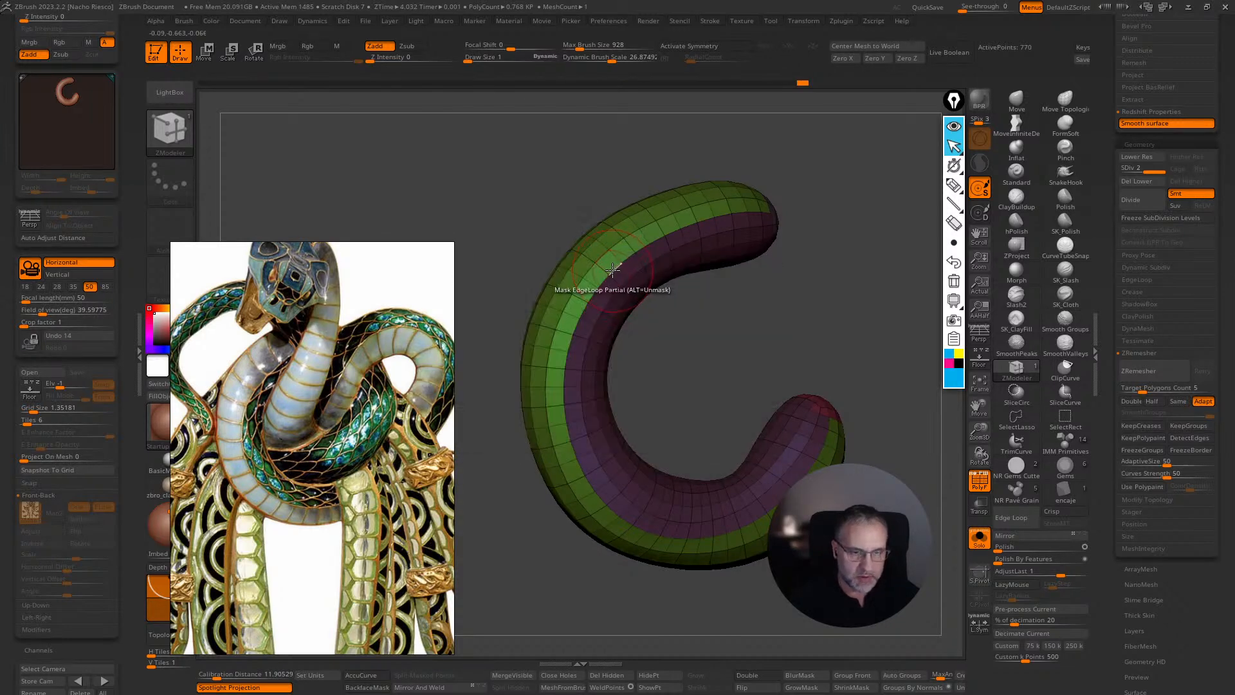
pyautogui.press('ctrl')
pyautogui.keyDown('ctrl'); pyautogui.click(916, 408); pyautogui.keyUp('ctrl')
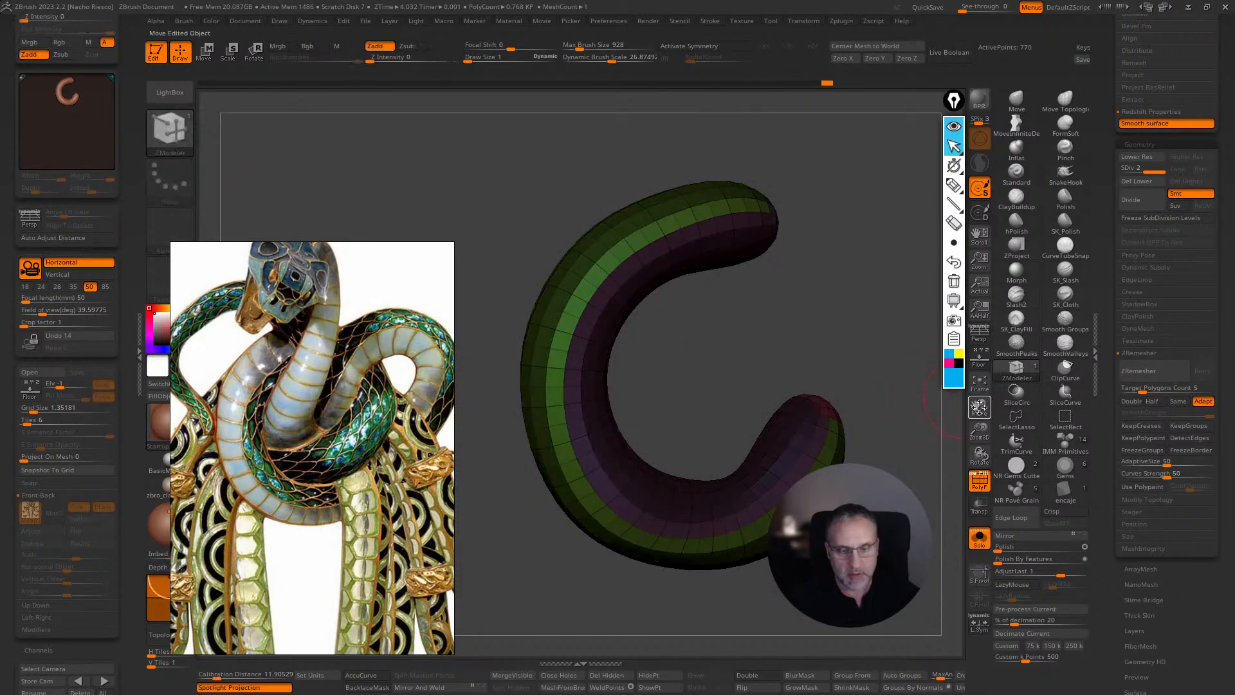
# - Show the floor reference, switch to the Move brush with backface masking off, and shrink the mask
pyautogui.click(982, 360)
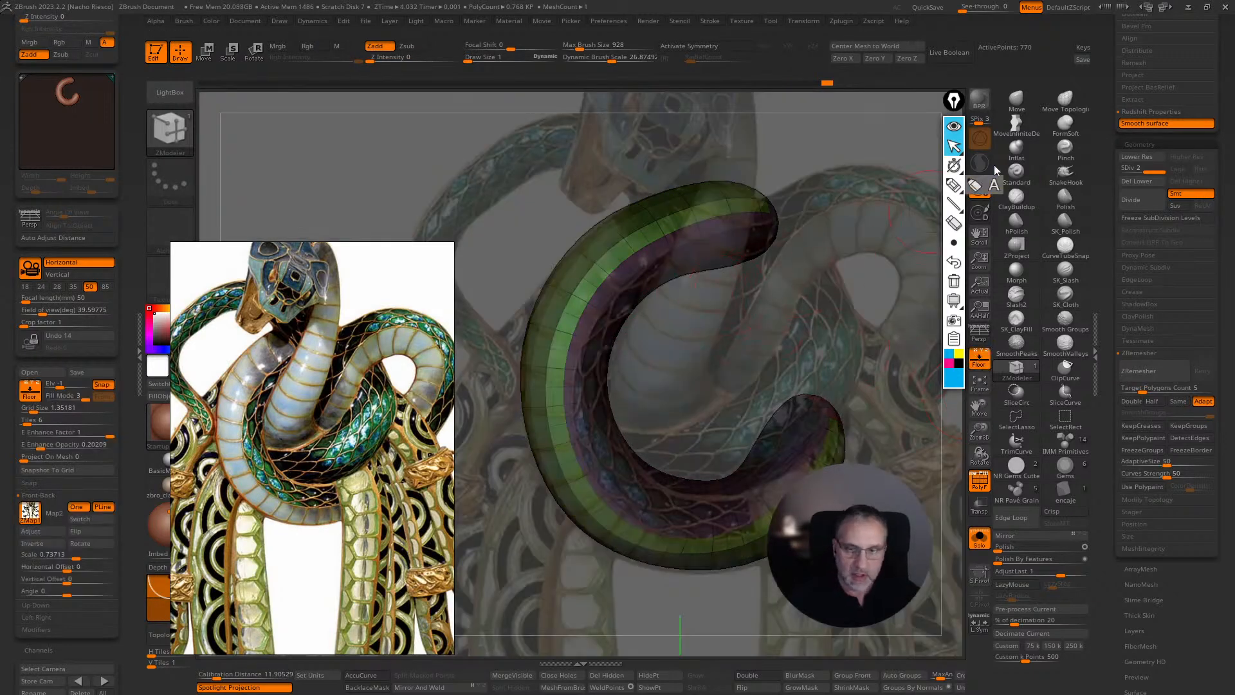
pyautogui.click(1016, 100)
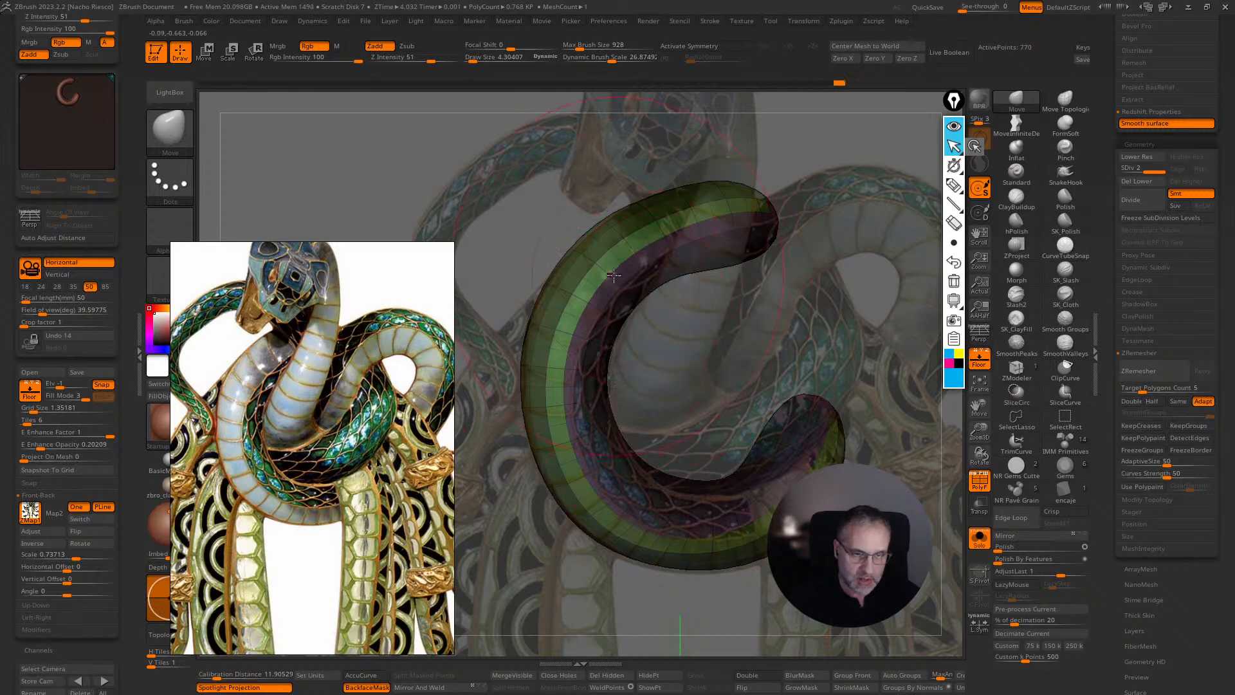
pyautogui.click(367, 687)
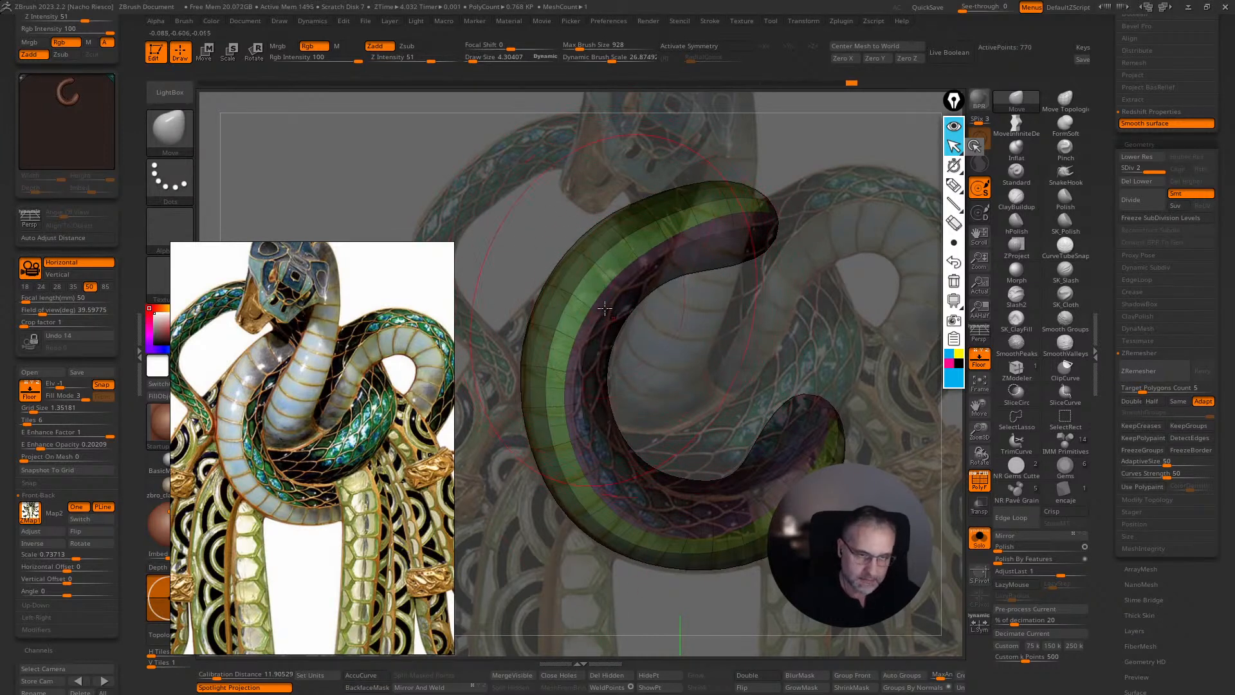
pyautogui.click(852, 687)
# - With the Move brush at draw size about 1.2, shift the polygroup border along the loop to follow the reference's belly line
pyautogui.press('[')
pyautogui.moveTo(589, 331); pyautogui.dragTo(586, 341)
pyautogui.moveTo(563, 394); pyautogui.dragTo(574, 445)
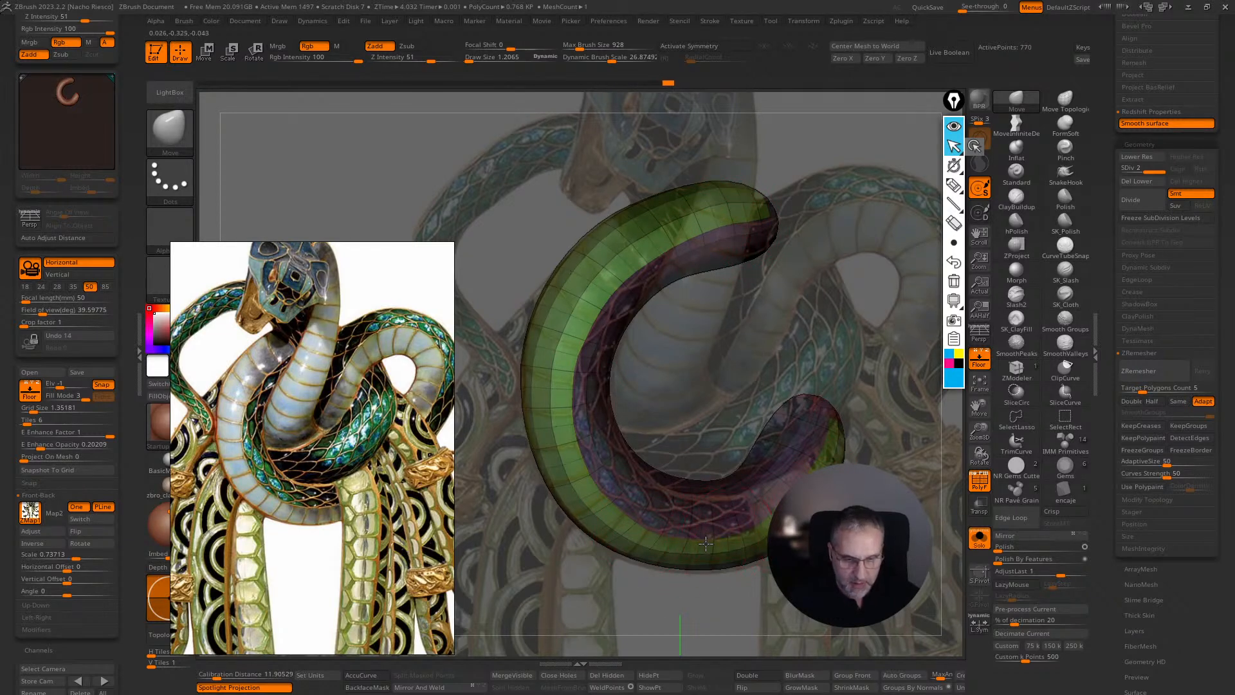
# - Check the loop's surface against the reference without the polyframe, then hide the floor reference and restore the polyframe
pyautogui.click(980, 482)
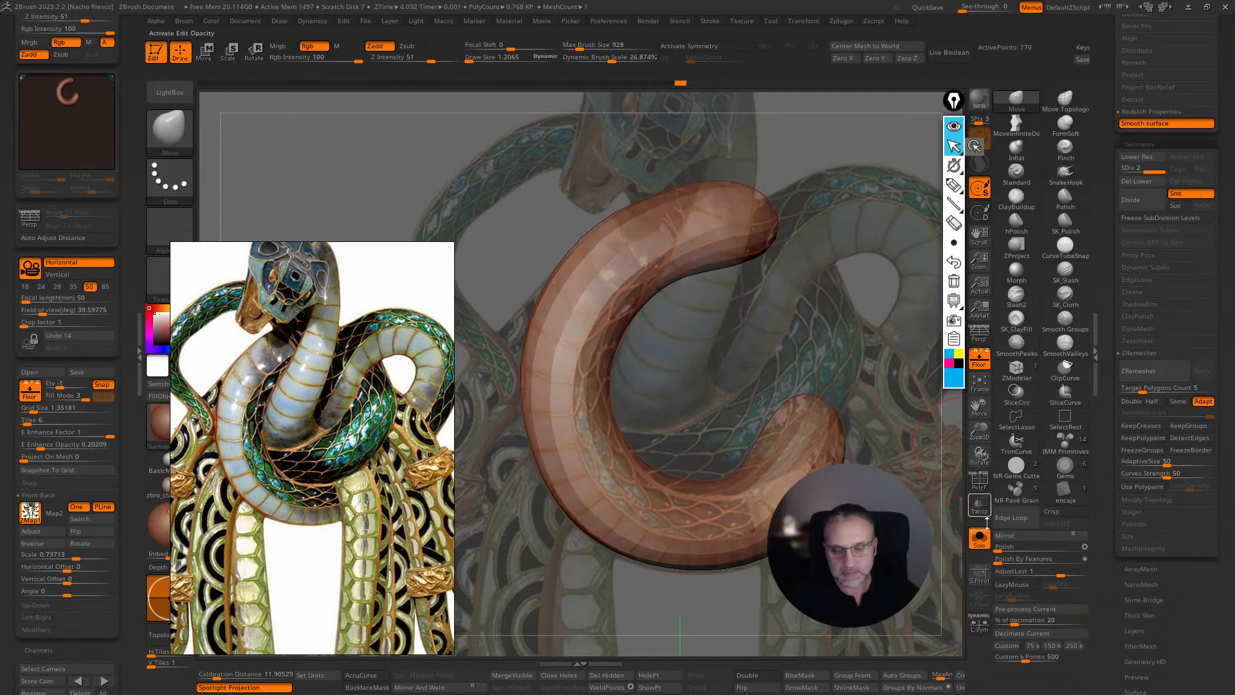
pyautogui.click(990, 364)
pyautogui.click(984, 481)
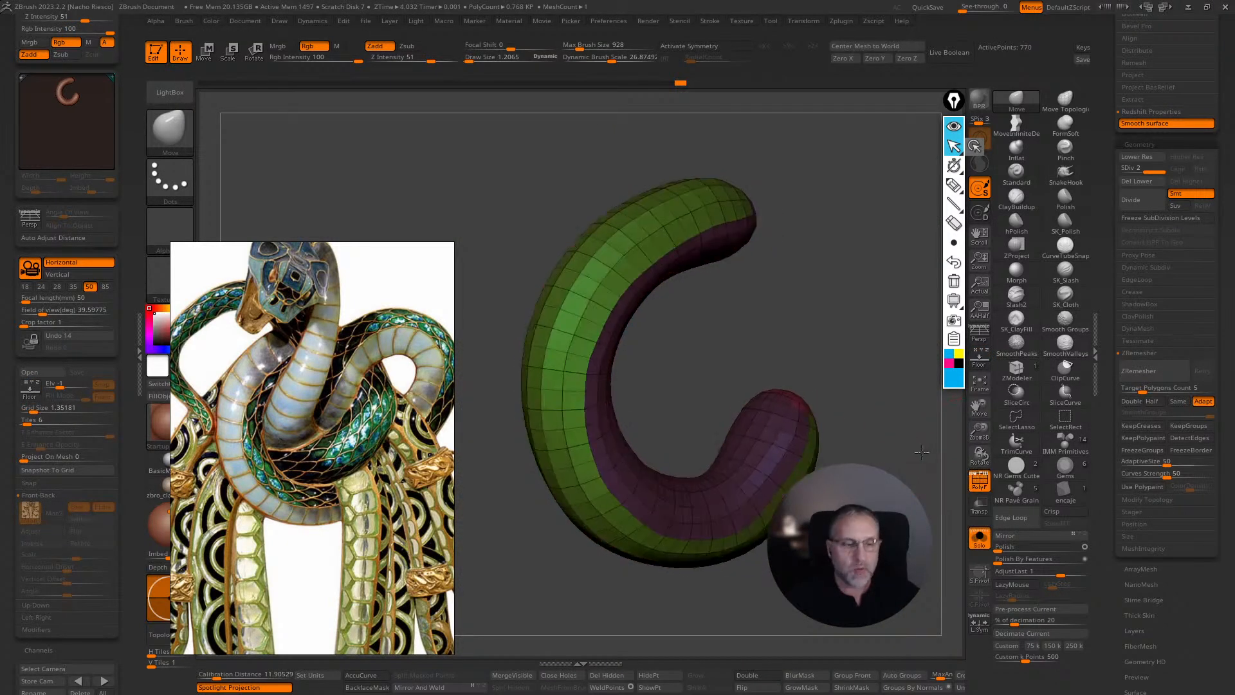
pyautogui.keyDown('ctrl'); pyautogui.moveTo(909, 474); pyautogui.dragTo(945, 429, button='right'); pyautogui.keyUp('ctrl')
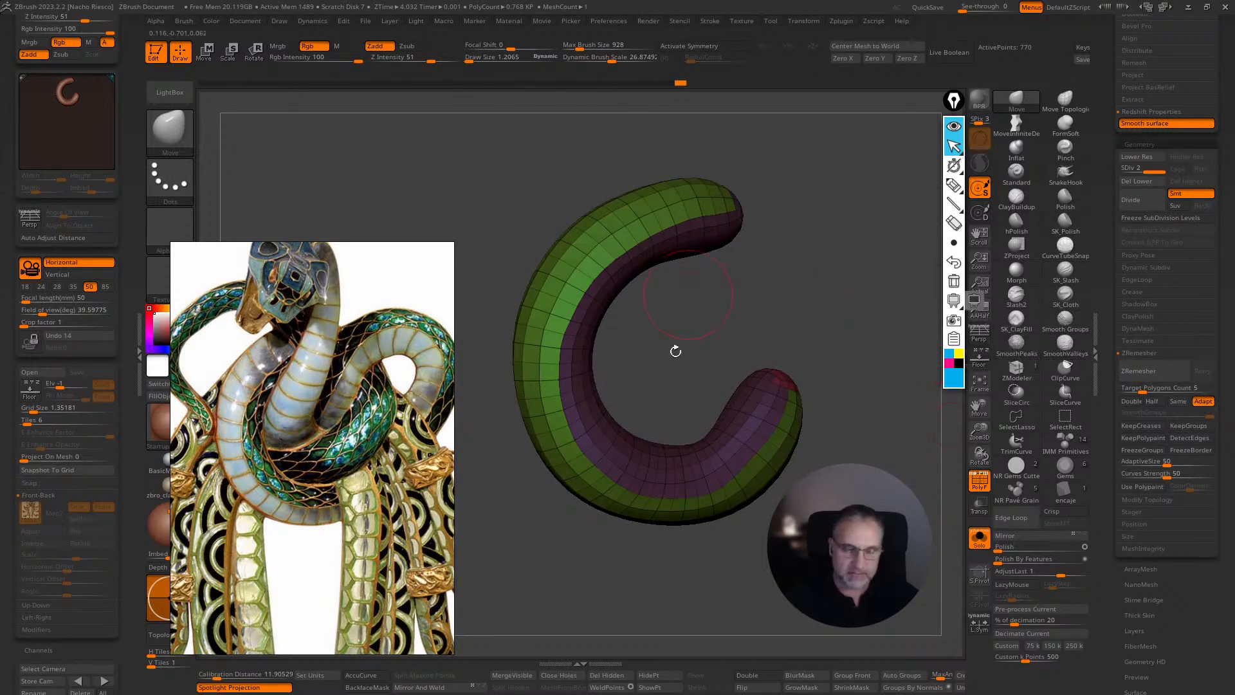
# - ZRemesh the loop with Double and KeepGroups on, Adapt off and SmoothGroups at 0, and hide the polyframe
pyautogui.click(1131, 402)
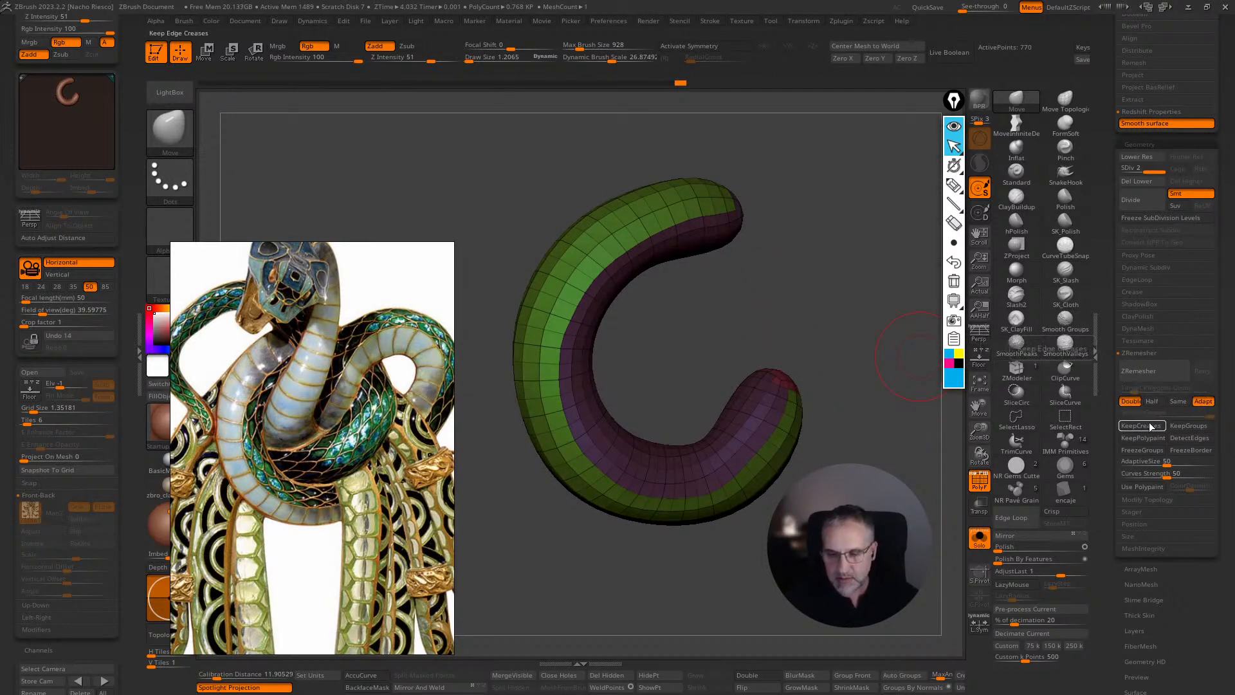
pyautogui.click(1188, 426)
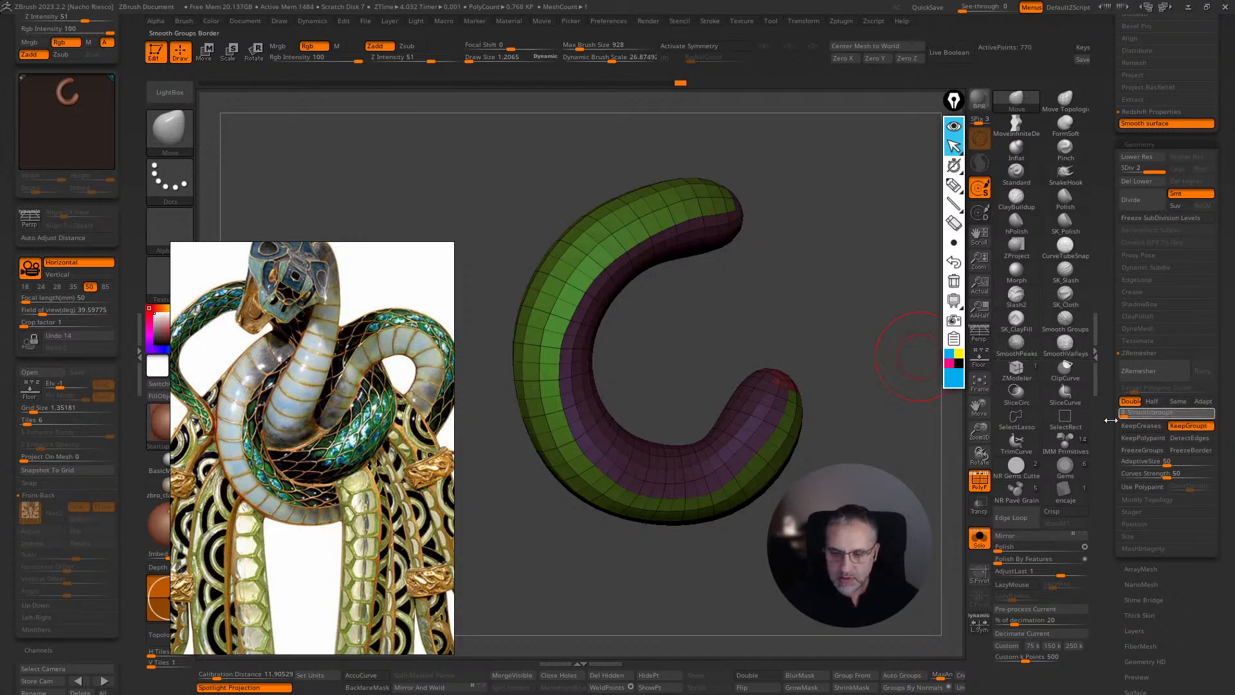
pyautogui.click(1145, 371)
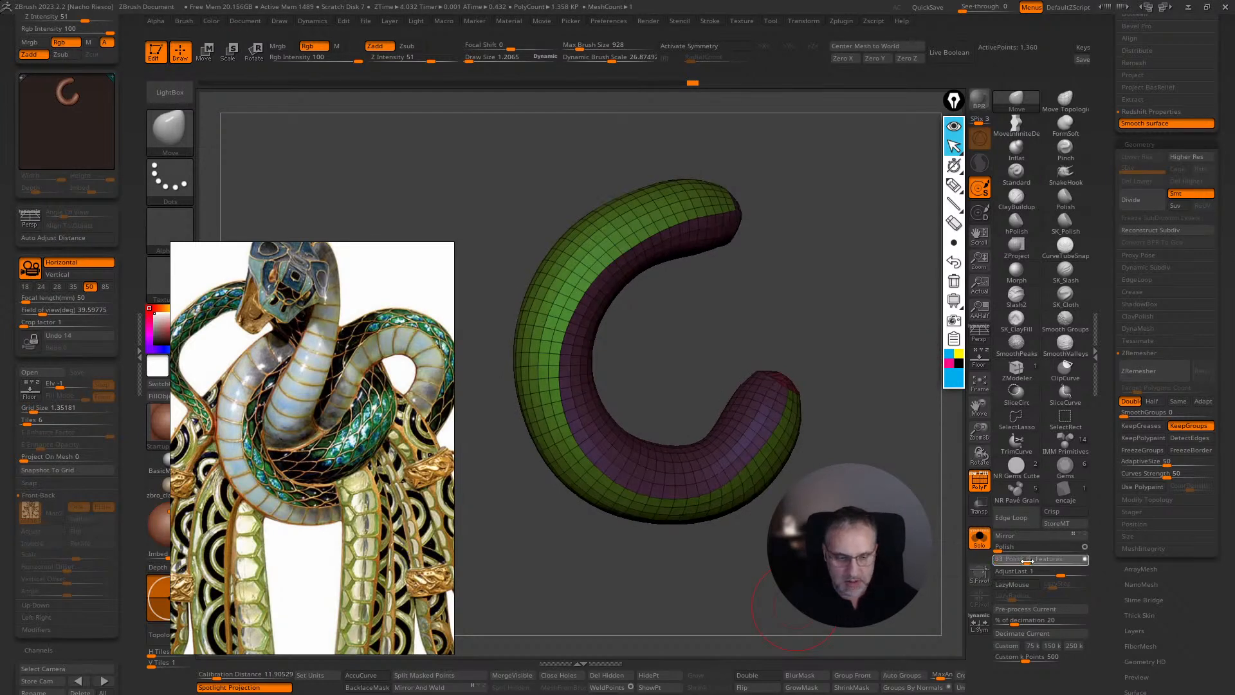
pyautogui.hotkey('shift', 'f')
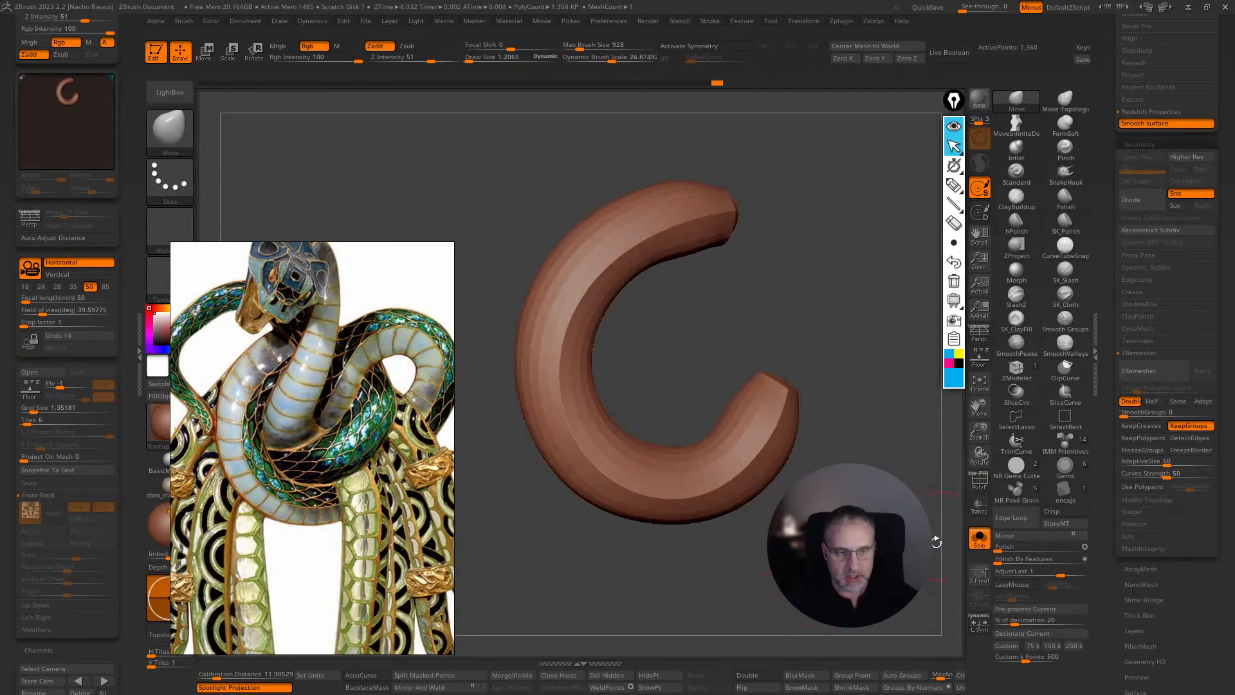
# - Leave solo mode, select the arched loop to the right of the snake's neck, and isolate it
pyautogui.click(975, 539)
pyautogui.keyDown('ctrl'); pyautogui.moveTo(925, 430); pyautogui.dragTo(904, 400, button='right'); pyautogui.keyUp('ctrl')
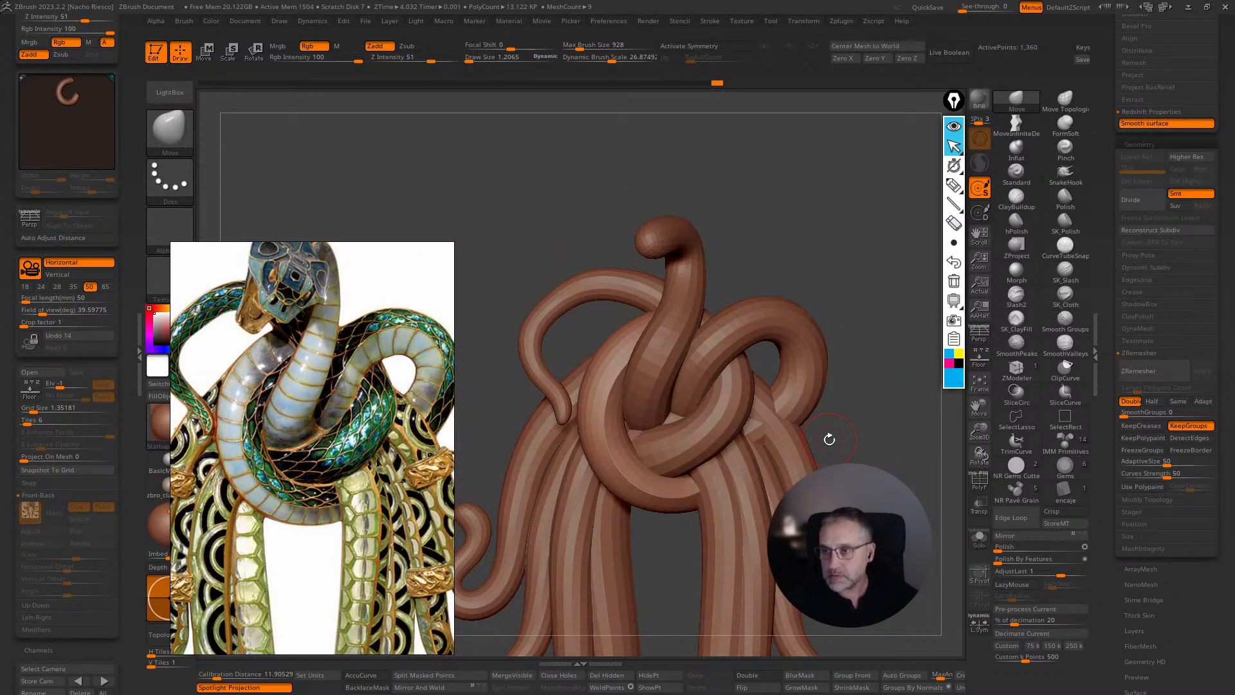
pyautogui.keyDown('alt'); pyautogui.click(803, 356); pyautogui.keyUp('alt')
pyautogui.keyDown('ctrl'); pyautogui.moveTo(877, 372); pyautogui.dragTo(872, 587, button='right'); pyautogui.keyUp('ctrl')
pyautogui.click(979, 540)
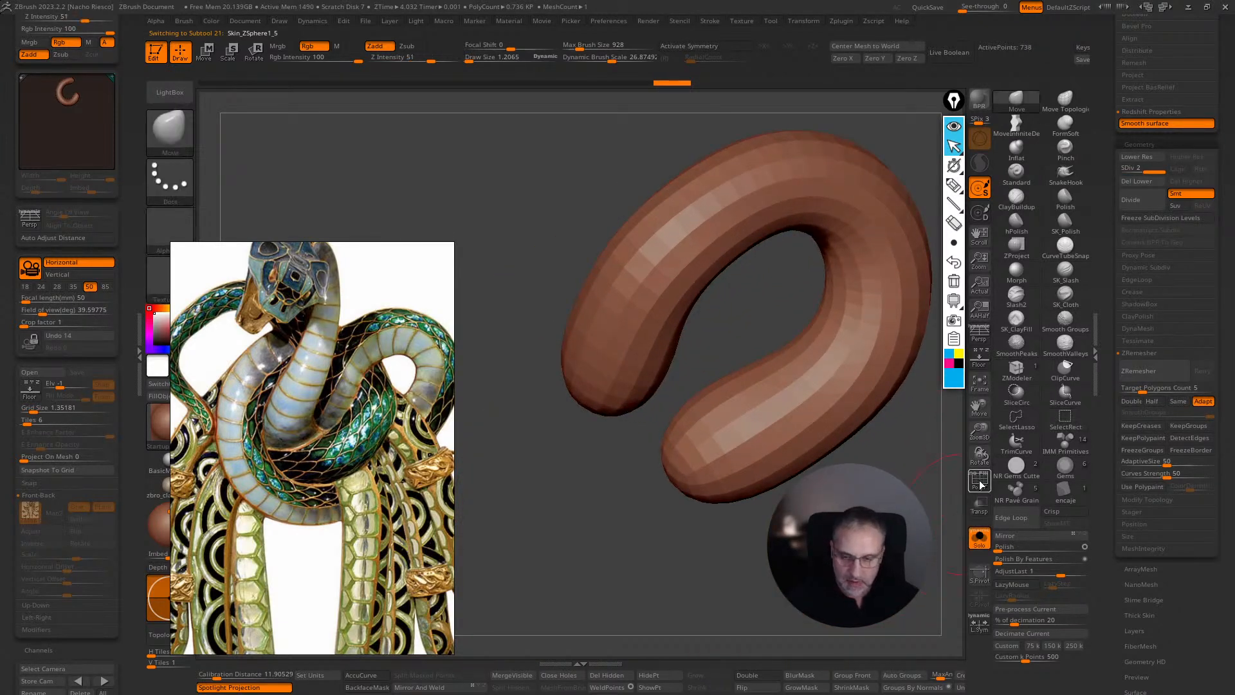
# - Show the polyframe, lasso-mask one tip of the arched loop, and turn it into its own polygroup
pyautogui.click(979, 479)
pyautogui.moveTo(750, 548); pyautogui.dragTo(711, 529, button='right')
pyautogui.keyDown('ctrl'); pyautogui.keyDown('shift'); pyautogui.moveTo(717, 543); pyautogui.dragTo(671, 455); pyautogui.keyUp('shift'); pyautogui.keyUp('ctrl')
pyautogui.keyDown('ctrl'); pyautogui.keyDown('shift'); pyautogui.click(763, 570); pyautogui.keyUp('shift'); pyautogui.keyUp('ctrl')
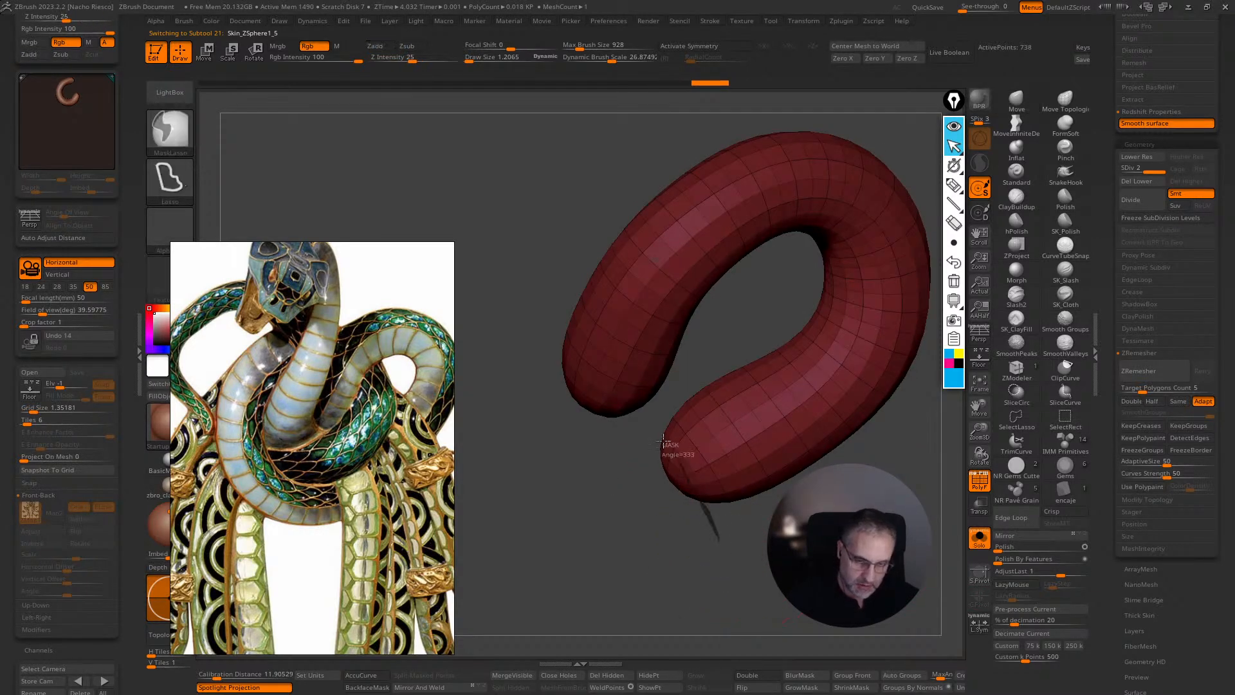
pyautogui.keyDown('ctrl'); pyautogui.moveTo(669, 446); pyautogui.dragTo(584, 429); pyautogui.keyUp('ctrl')
pyautogui.moveTo(714, 617)
pyautogui.mouseDown()
pyautogui.moveTo(826, 579)
pyautogui.moveTo(676, 572)
pyautogui.moveTo(766, 502)
pyautogui.mouseUp()
pyautogui.hotkey('ctrl', 'w')
# - Mask and group the arched loop's other tip, show only the body between the tips, and hide the polyframe
pyautogui.moveTo(647, 402)
pyautogui.keyDown('ctrl'); pyautogui.mouseDown()
pyautogui.moveTo(627, 382)
pyautogui.moveTo(487, 423)
pyautogui.moveTo(541, 438)
pyautogui.mouseUp(); pyautogui.keyUp('ctrl')
pyautogui.hotkey('ctrl', 'w')
pyautogui.moveTo(700, 623)
pyautogui.mouseDown()
pyautogui.moveTo(733, 605)
pyautogui.moveTo(727, 573)
pyautogui.moveTo(746, 547)
pyautogui.moveTo(784, 560)
pyautogui.mouseUp()
pyautogui.keyDown('ctrl'); pyautogui.keyDown('shift'); pyautogui.click(766, 469); pyautogui.keyUp('shift'); pyautogui.keyUp('ctrl')
pyautogui.click(979, 480)
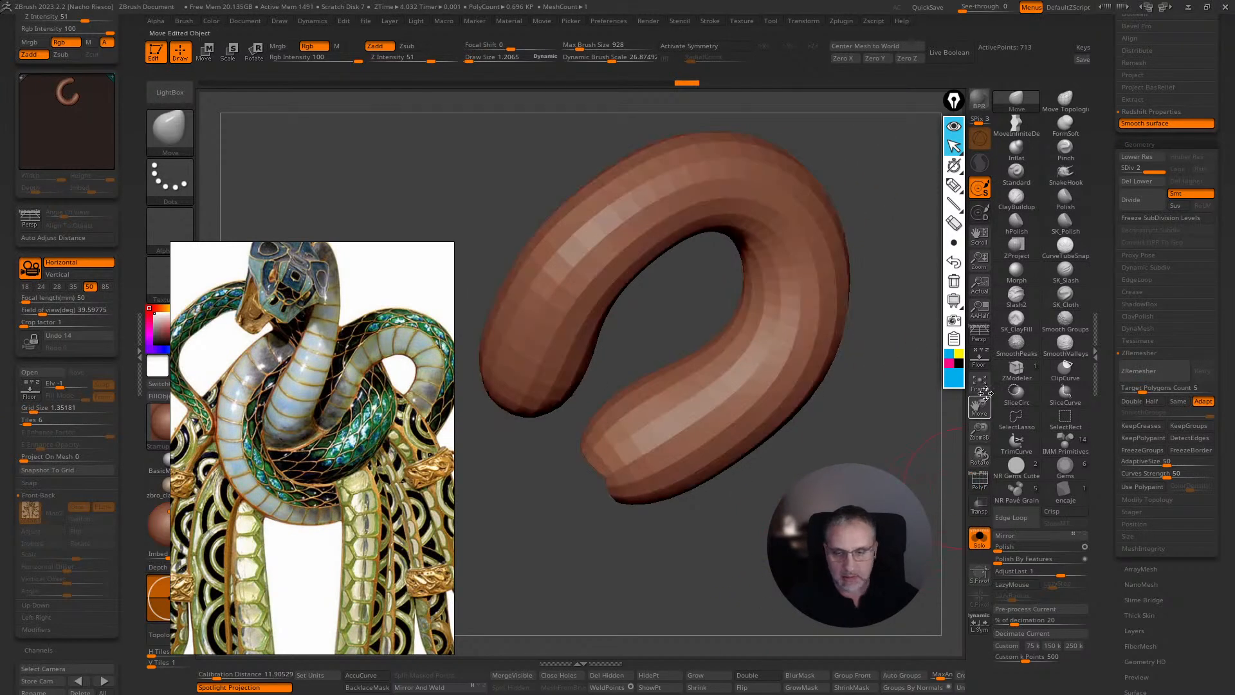
# - Try a topological mask running lengthwise along the arched loop, checking it against the floor reference and polyframe
pyautogui.click(979, 361)
pyautogui.press('w')
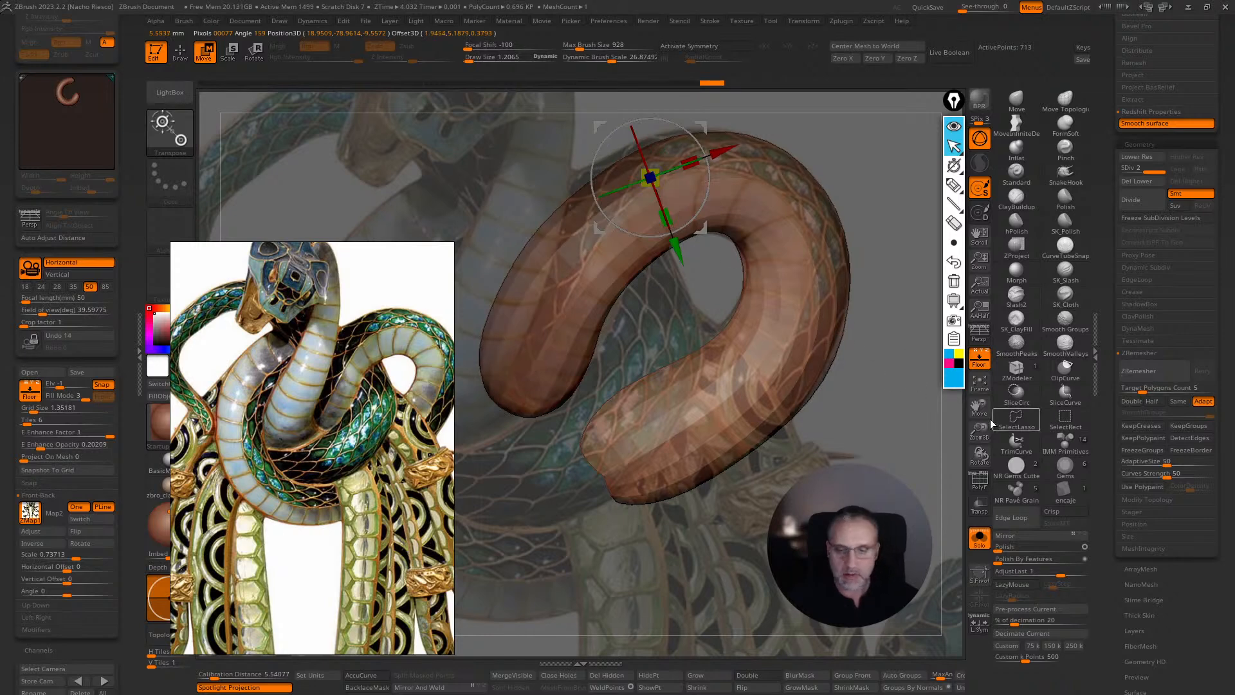
pyautogui.click(979, 358)
pyautogui.moveTo(942, 441); pyautogui.dragTo(899, 460)
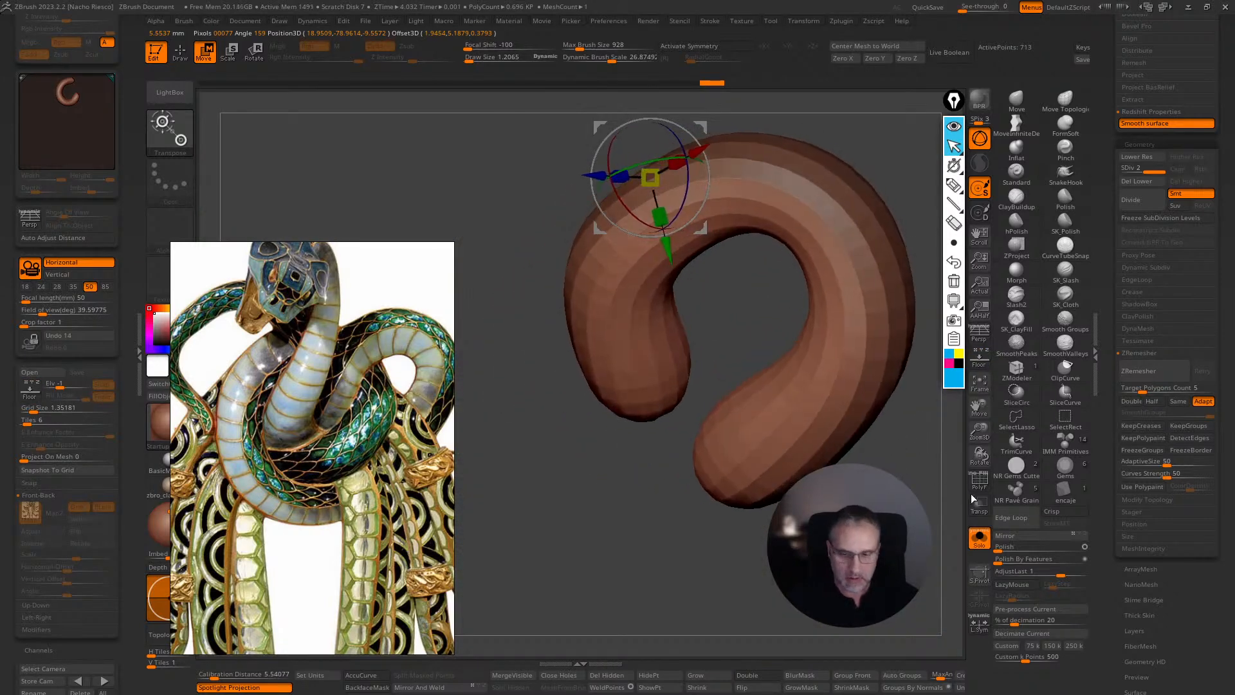
pyautogui.click(978, 481)
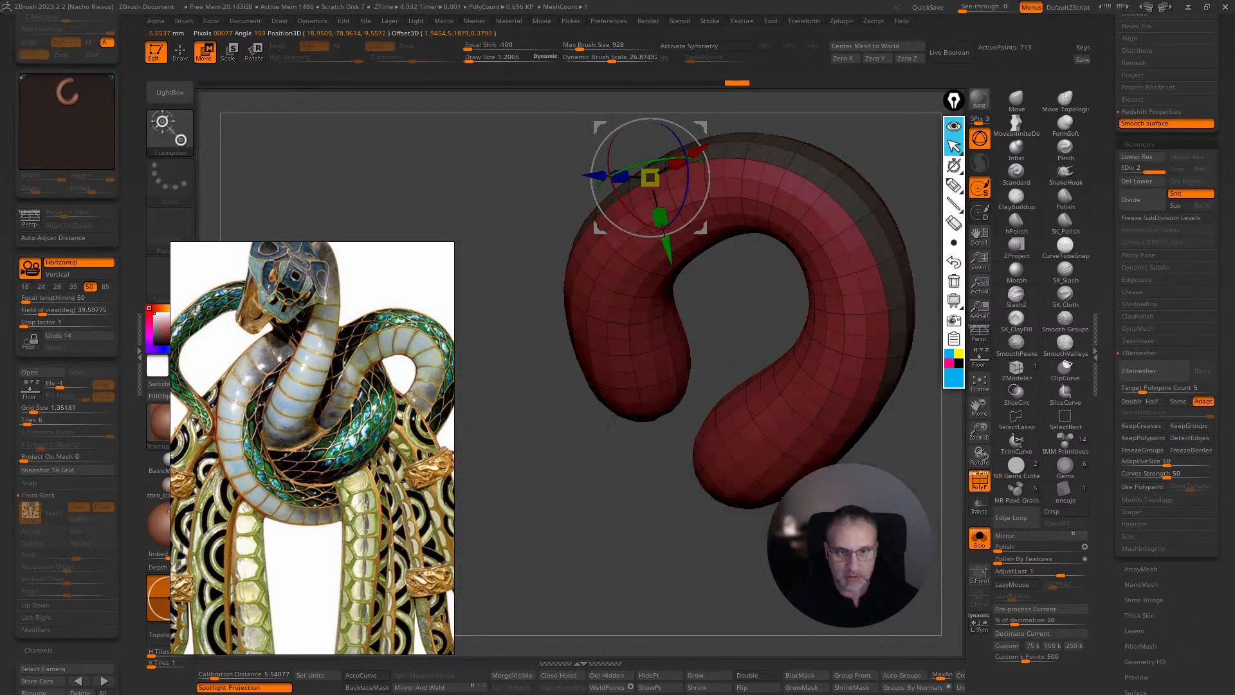
pyautogui.moveTo(887, 444)
pyautogui.mouseDown()
pyautogui.moveTo(936, 446)
pyautogui.moveTo(907, 447)
pyautogui.mouseUp()
pyautogui.hotkey('ctrl', 'z')
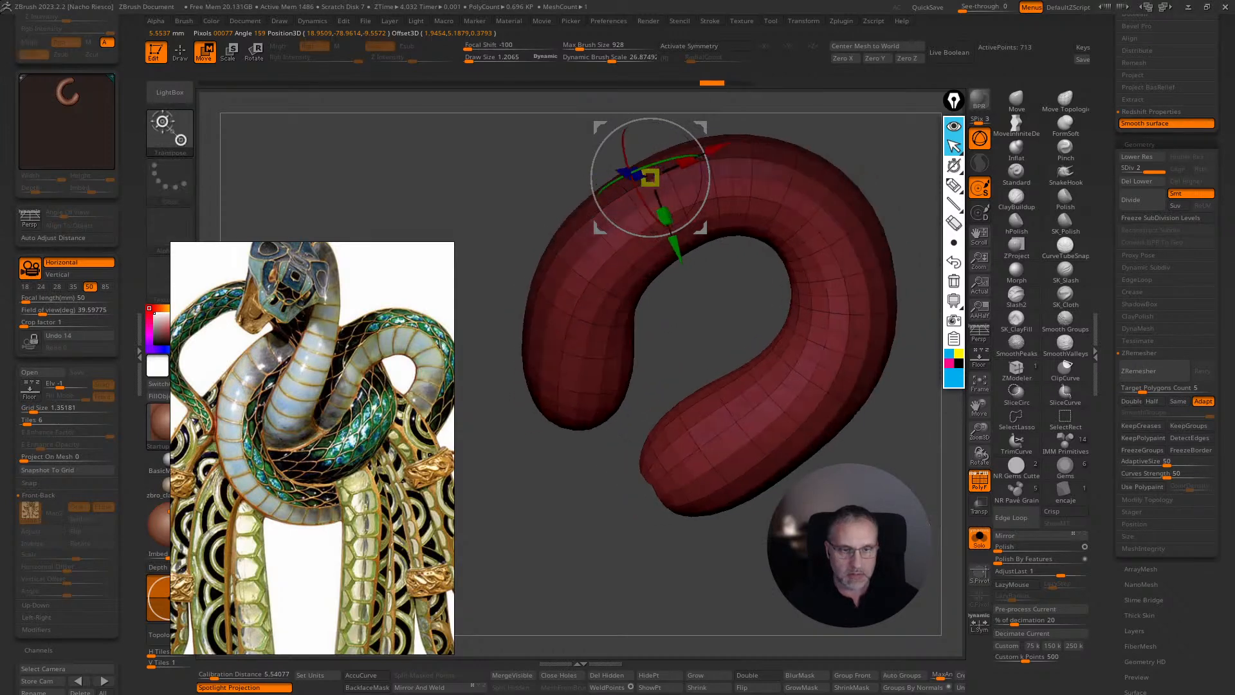
# - Try growing the lengthwise mask on the arched loop and turning it into a polygroup
pyautogui.click(813, 692)
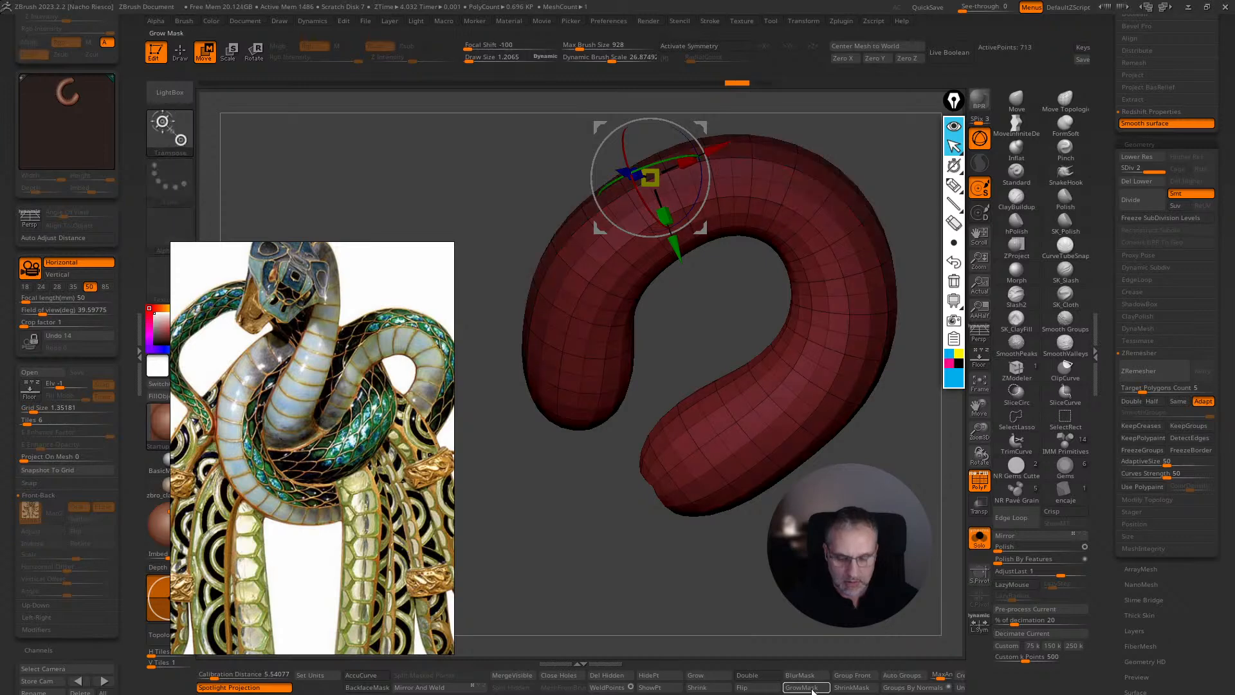
pyautogui.hotkey('ctrl', 'z')
pyautogui.hotkey('ctrl', 'shift', 'z')
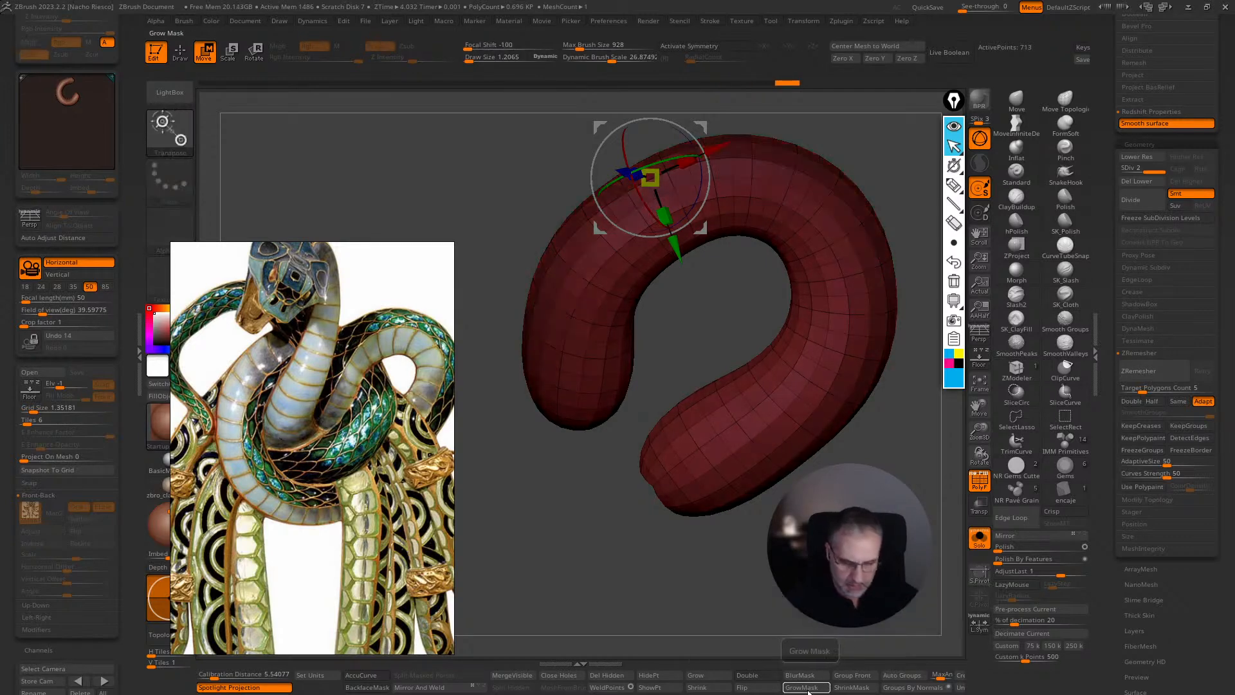
pyautogui.click(814, 674)
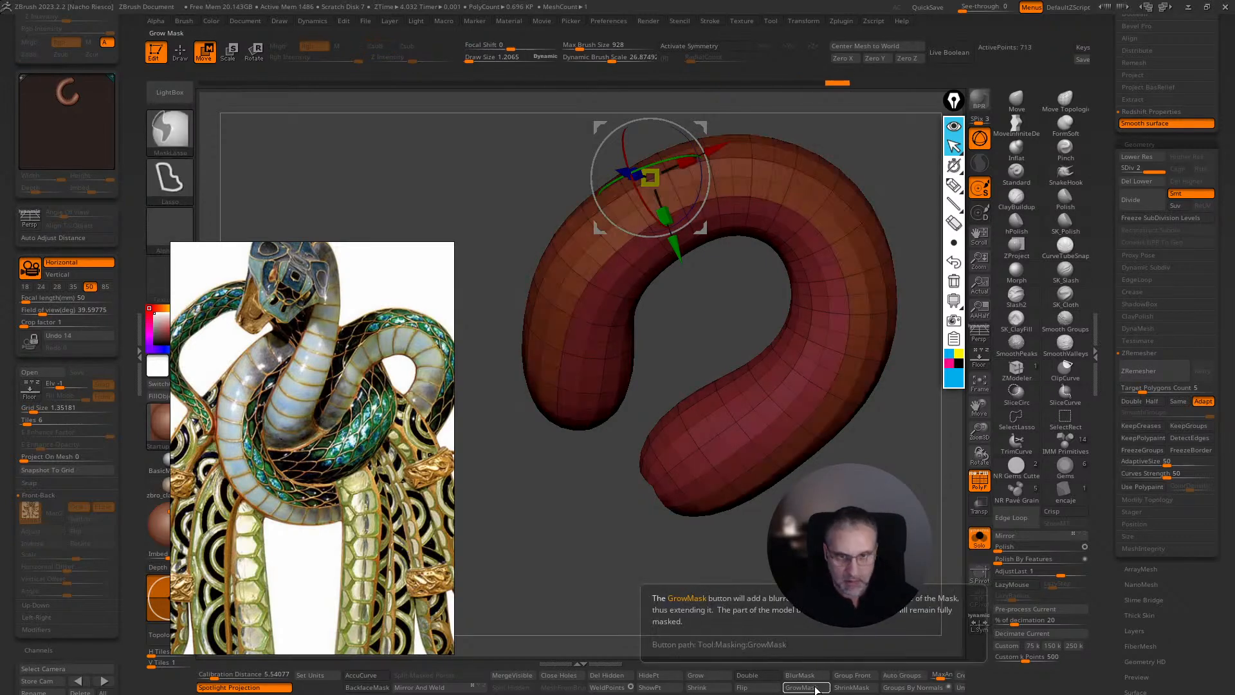
pyautogui.hotkey('ctrl', 'w')
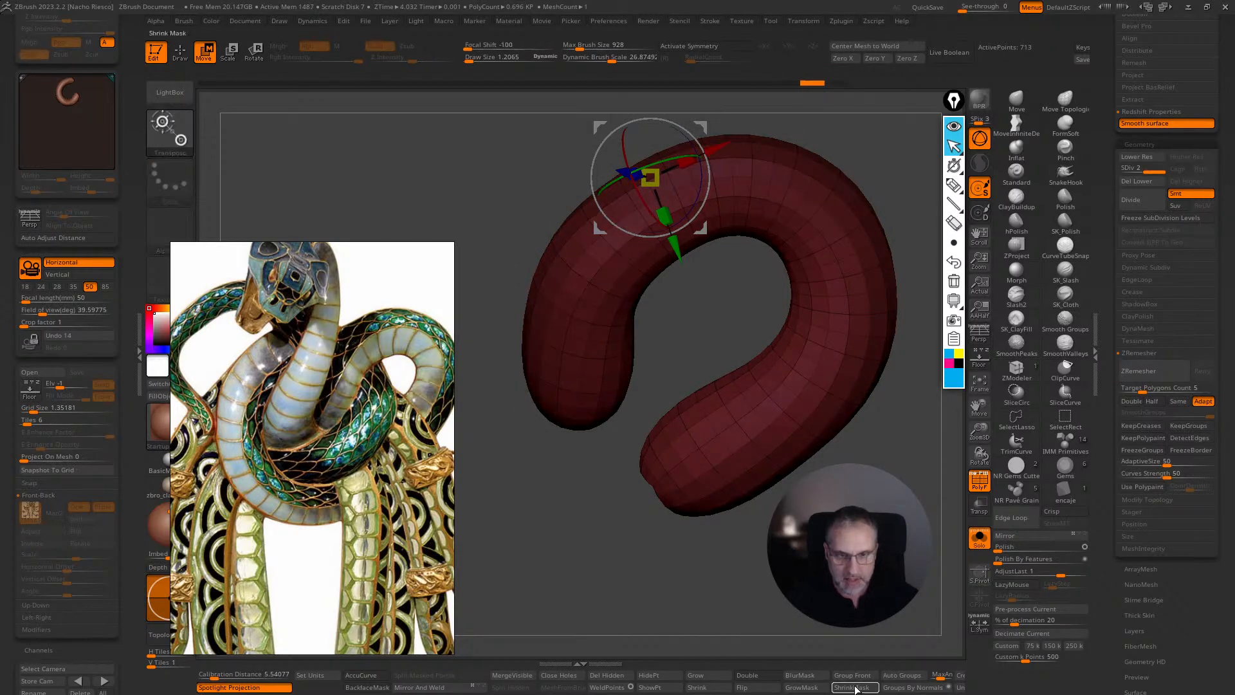
# - Try shrinking the mask and grouping it, undo the grouping, and clear the mask
pyautogui.click(855, 687)
pyautogui.hotkey('ctrl', 'w')
pyautogui.hotkey('ctrl', 'z')
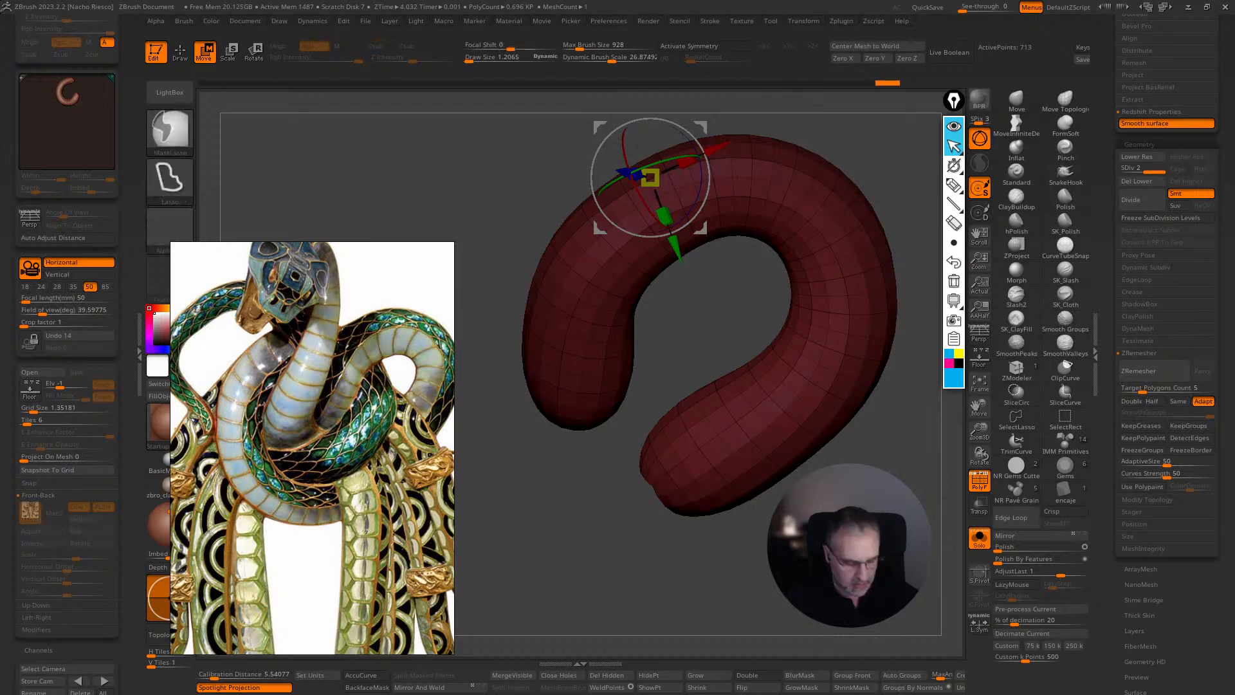
pyautogui.keyDown('ctrl'); pyautogui.click(875, 637); pyautogui.keyUp('ctrl')
pyautogui.moveTo(880, 637)
pyautogui.mouseDown()
pyautogui.moveTo(829, 637)
pyautogui.moveTo(877, 637)
pyautogui.mouseUp()
# - Remesh the arched loop with ZRemesher using Double, Adapt off, KeepGroups on and SmoothGroups set to 0
pyautogui.press('q')
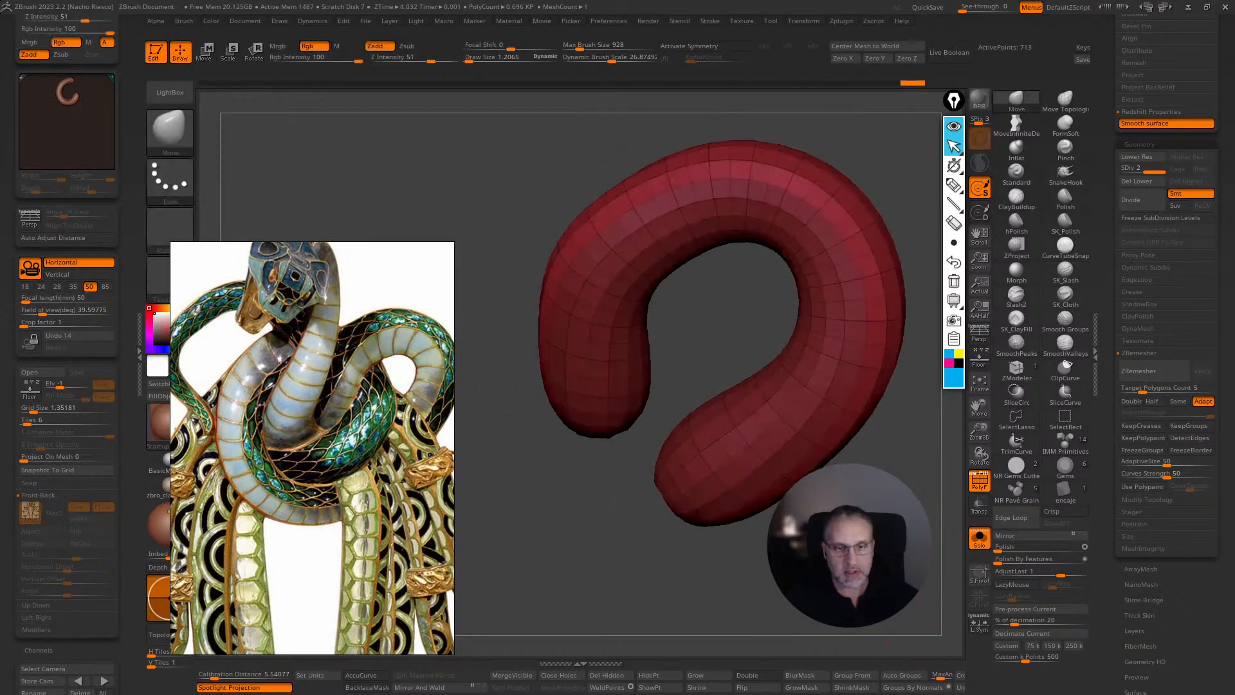
pyautogui.moveTo(876, 441); pyautogui.dragTo(945, 535)
pyautogui.click(1203, 401)
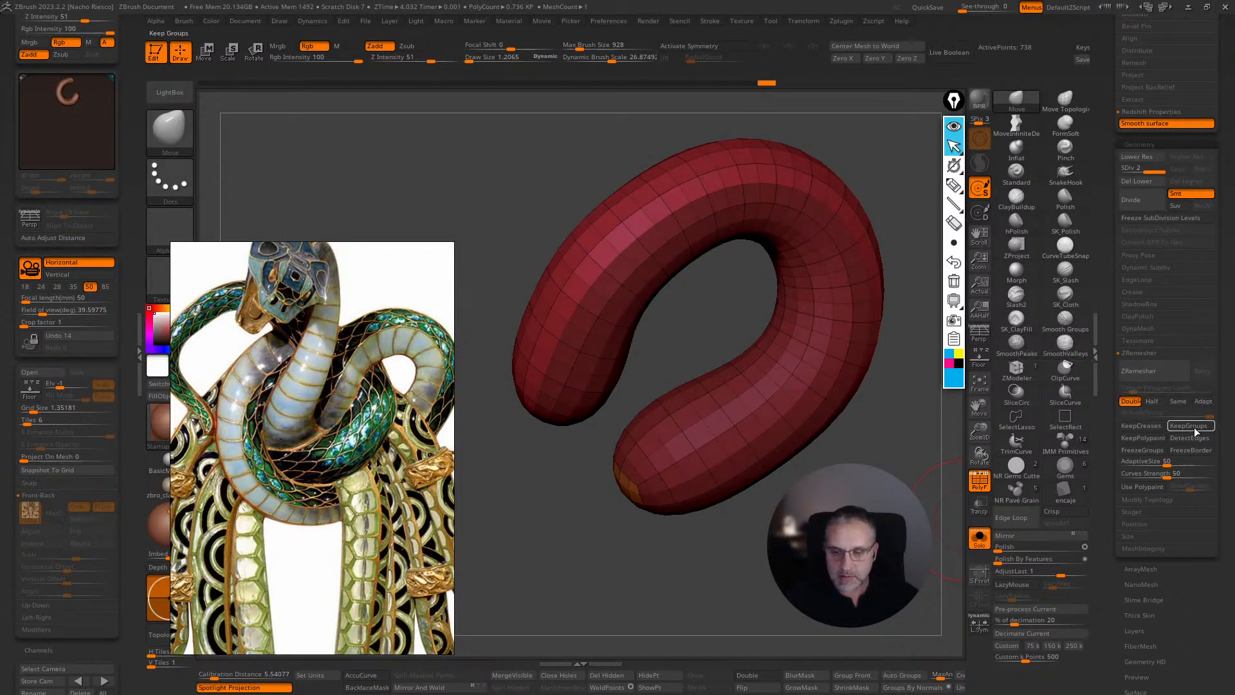
pyautogui.moveTo(1208, 414); pyautogui.dragTo(1105, 412)
pyautogui.click(1138, 370)
# - Isolate one lengthwise section of the remeshed arched loop, regroup it, show the whole loop and hide the polyframe
pyautogui.keyDown('shift'); pyautogui.moveTo(942, 546); pyautogui.dragTo(926, 547); pyautogui.keyUp('shift')
pyautogui.keyDown('ctrl'); pyautogui.keyDown('shift'); pyautogui.click(796, 385); pyautogui.keyUp('shift'); pyautogui.keyUp('ctrl')
pyautogui.hotkey('ctrl', 'w')
pyautogui.keyDown('ctrl'); pyautogui.keyDown('shift'); pyautogui.click(900, 552); pyautogui.keyUp('shift'); pyautogui.keyUp('ctrl')
pyautogui.click(979, 481)
pyautogui.keyDown('ctrl'); pyautogui.moveTo(942, 560); pyautogui.dragTo(958, 543, button='right'); pyautogui.keyUp('ctrl')
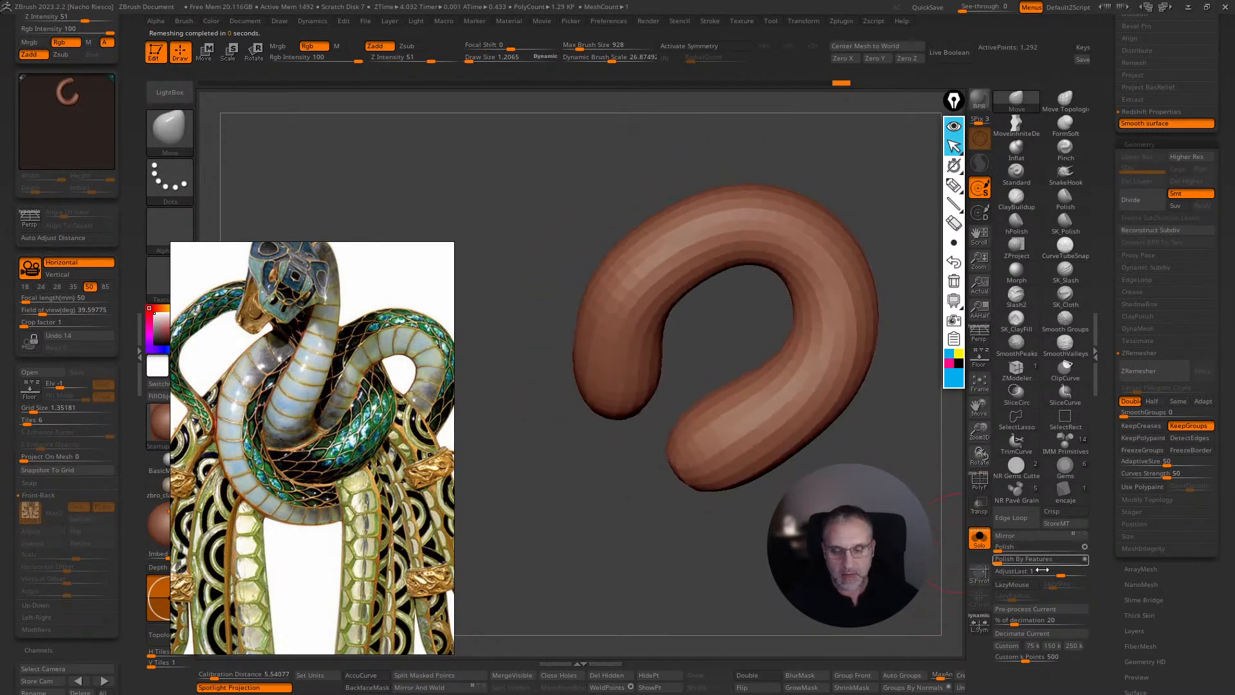
# - Polish the arched loop by features to even out its surface and polygroup borders
pyautogui.click(1014, 561)
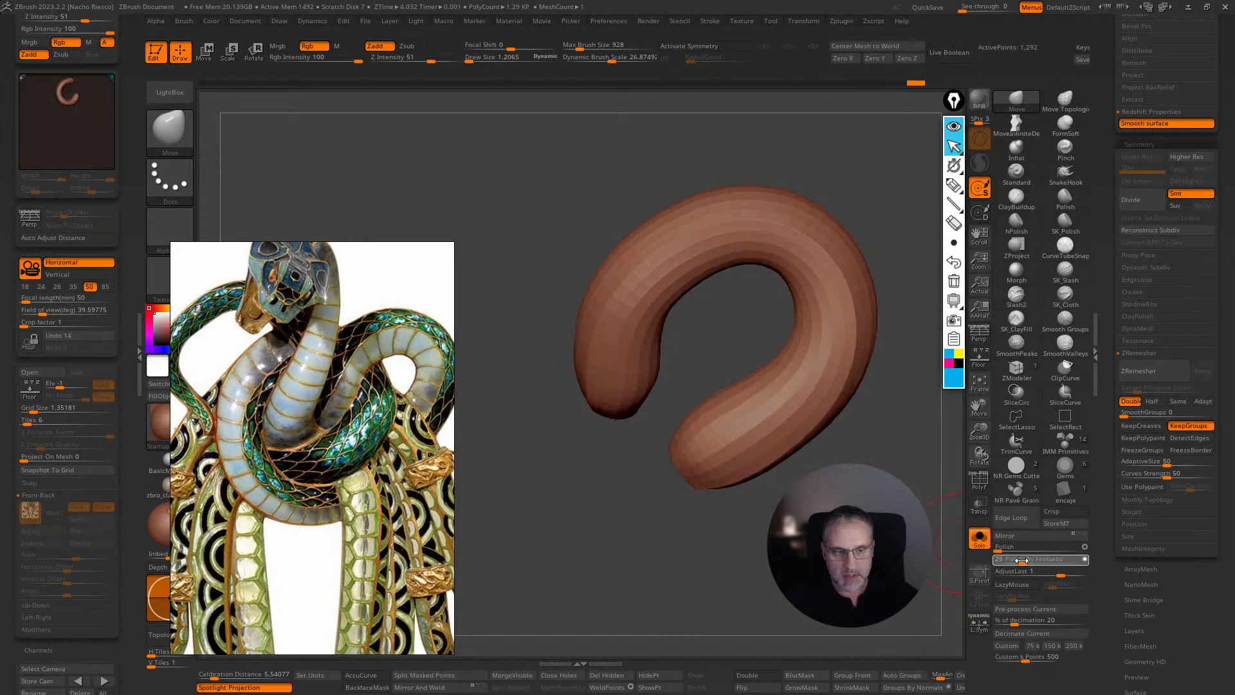
pyautogui.moveTo(1023, 561); pyautogui.dragTo(1024, 561)
pyautogui.click(977, 539)
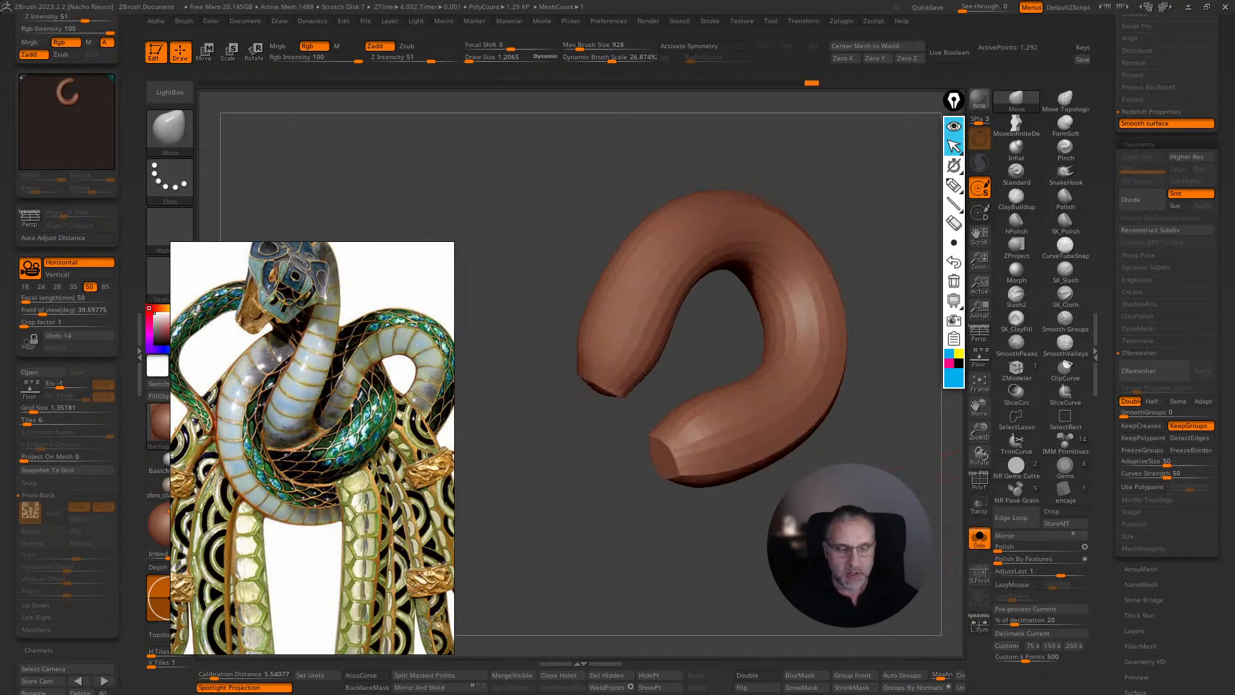
pyautogui.moveTo(621, 500); pyautogui.dragTo(662, 563)
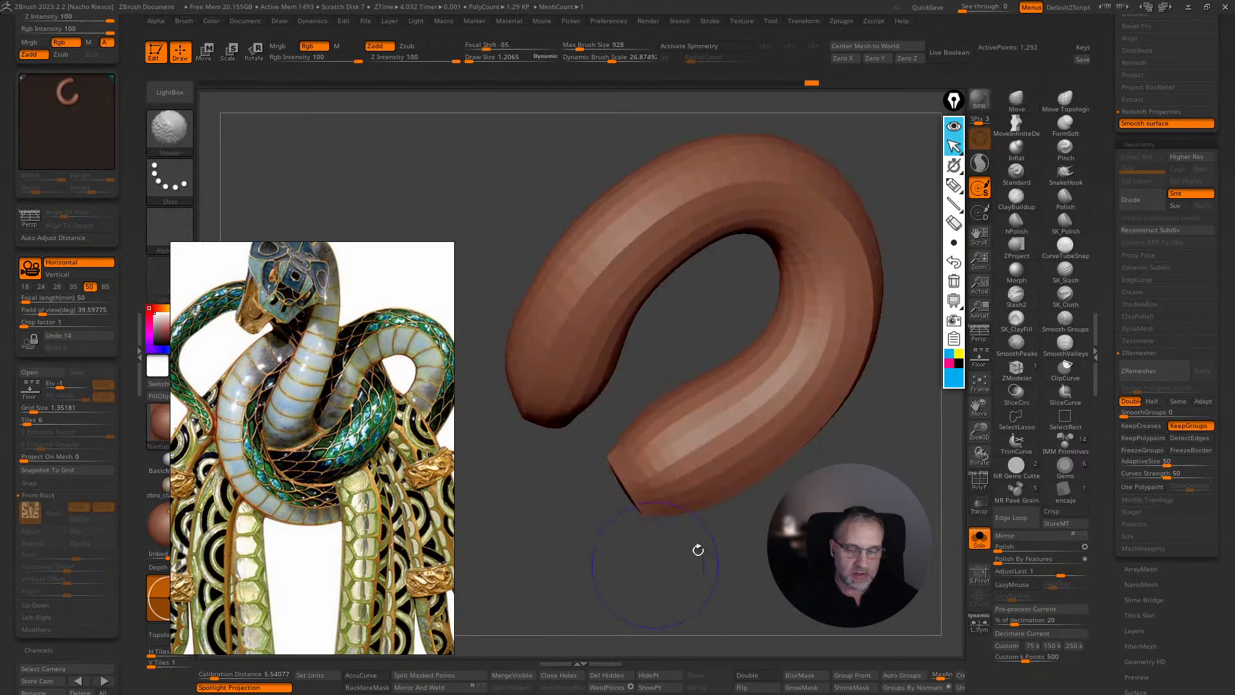
# - Reshape the arched loop among the other snakes with Move Topological, matching the floor reference image, and isolate it again
pyautogui.click(978, 538)
pyautogui.moveTo(935, 531)
pyautogui.keyDown('ctrl'); pyautogui.mouseDown(button='right')
pyautogui.moveTo(920, 448)
pyautogui.moveTo(907, 456)
pyautogui.moveTo(921, 471)
pyautogui.mouseUp(button='right'); pyautogui.keyUp('ctrl')
pyautogui.click(1064, 101)
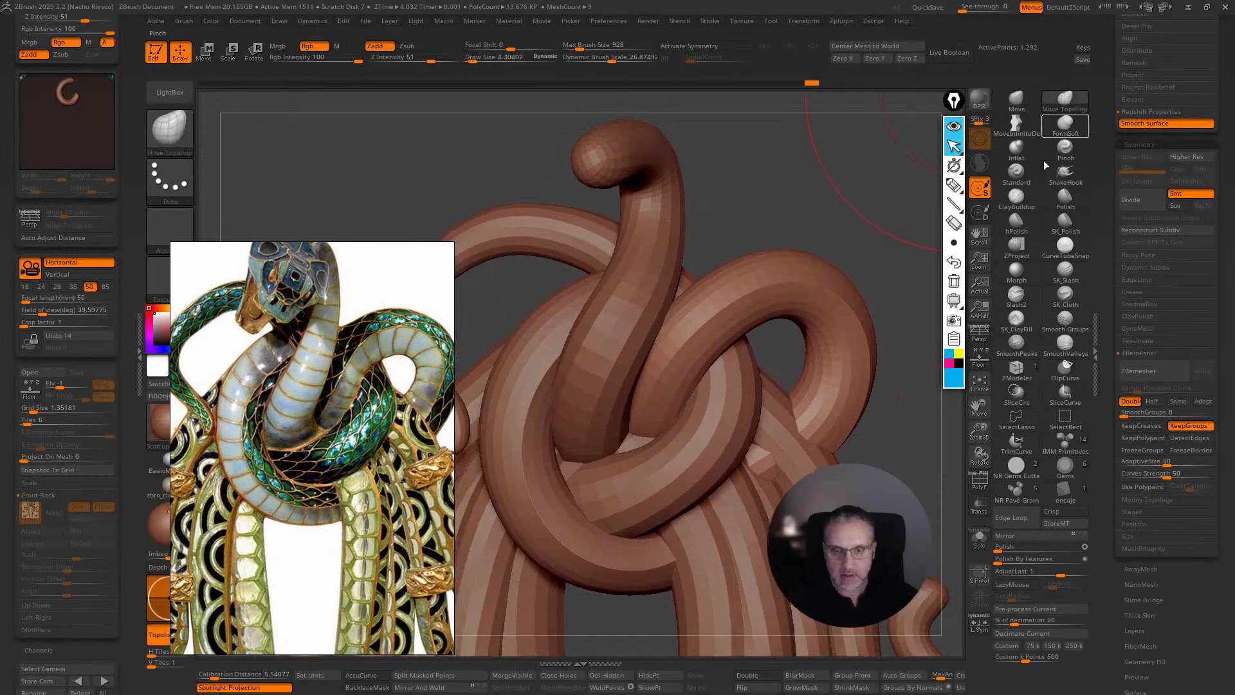
pyautogui.click(979, 358)
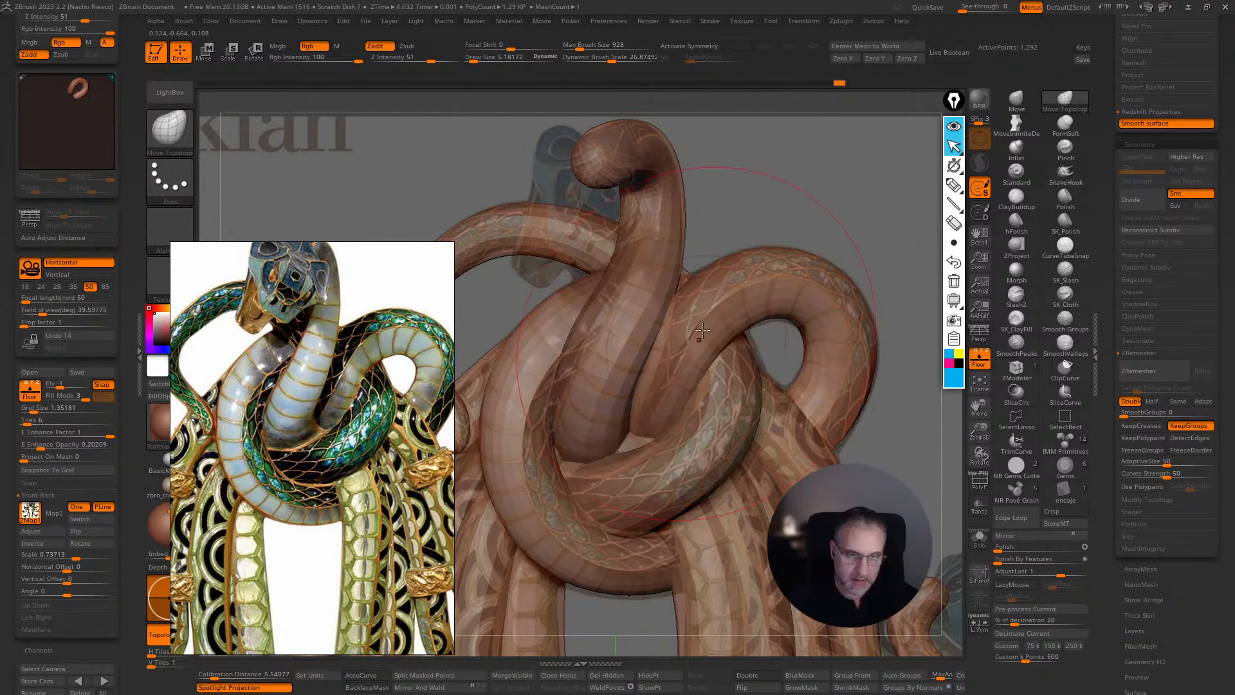
pyautogui.click(978, 360)
pyautogui.moveTo(901, 449)
pyautogui.mouseDown()
pyautogui.moveTo(901, 422)
pyautogui.moveTo(888, 430)
pyautogui.moveTo(887, 364)
pyautogui.moveTo(879, 383)
pyautogui.moveTo(862, 368)
pyautogui.moveTo(891, 372)
pyautogui.mouseUp()
pyautogui.click(979, 539)
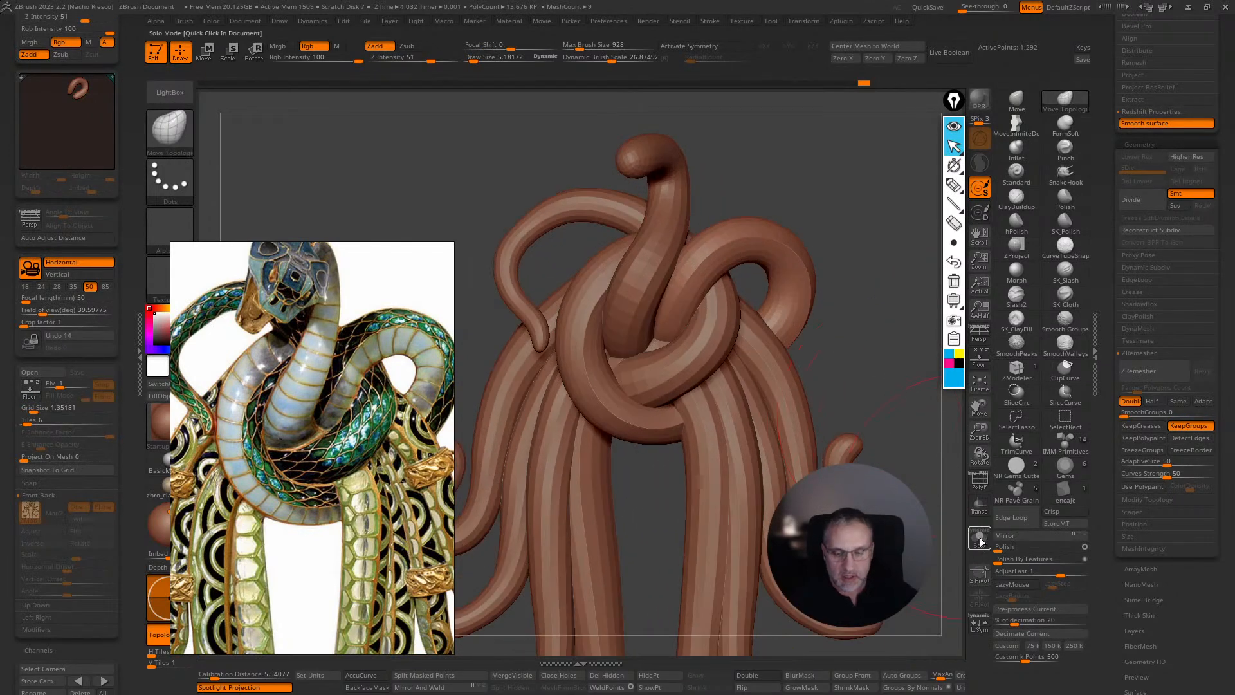
pyautogui.keyDown('alt'); pyautogui.moveTo(863, 519); pyautogui.dragTo(826, 548); pyautogui.keyUp('alt')
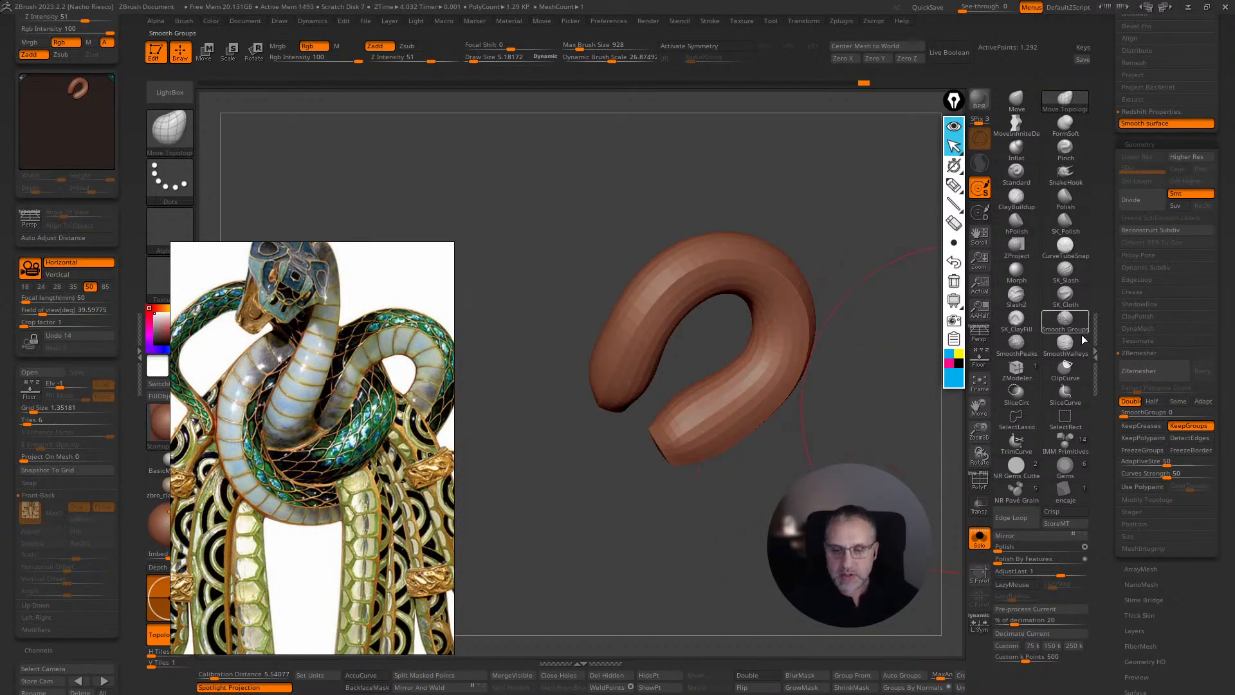
# - Look through the smoothing brushes available in the LightBox brush library
pyautogui.click(166, 93)
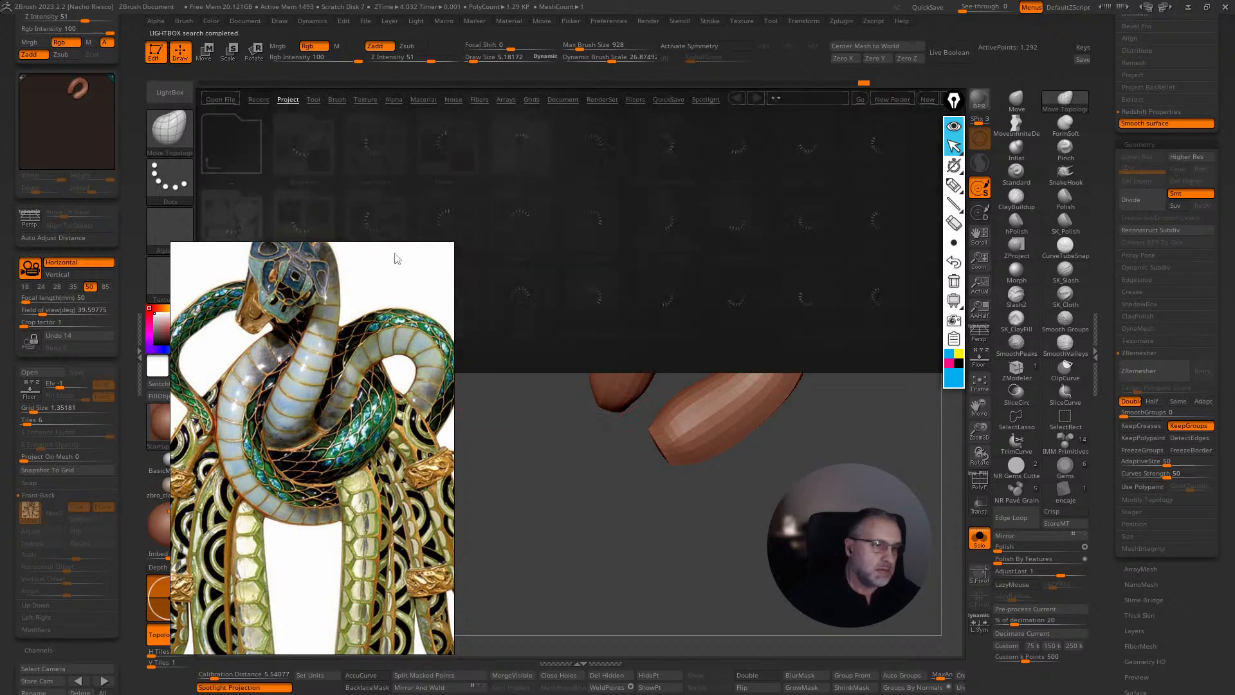
pyautogui.click(335, 99)
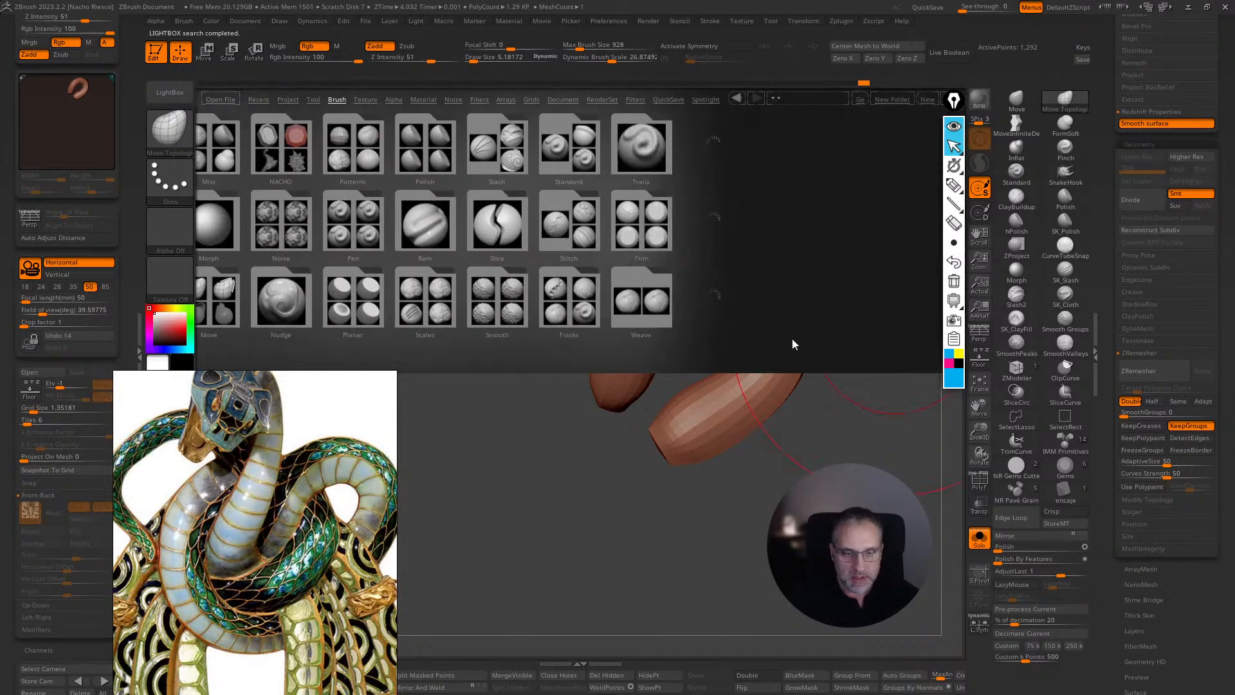
pyautogui.click(791, 338)
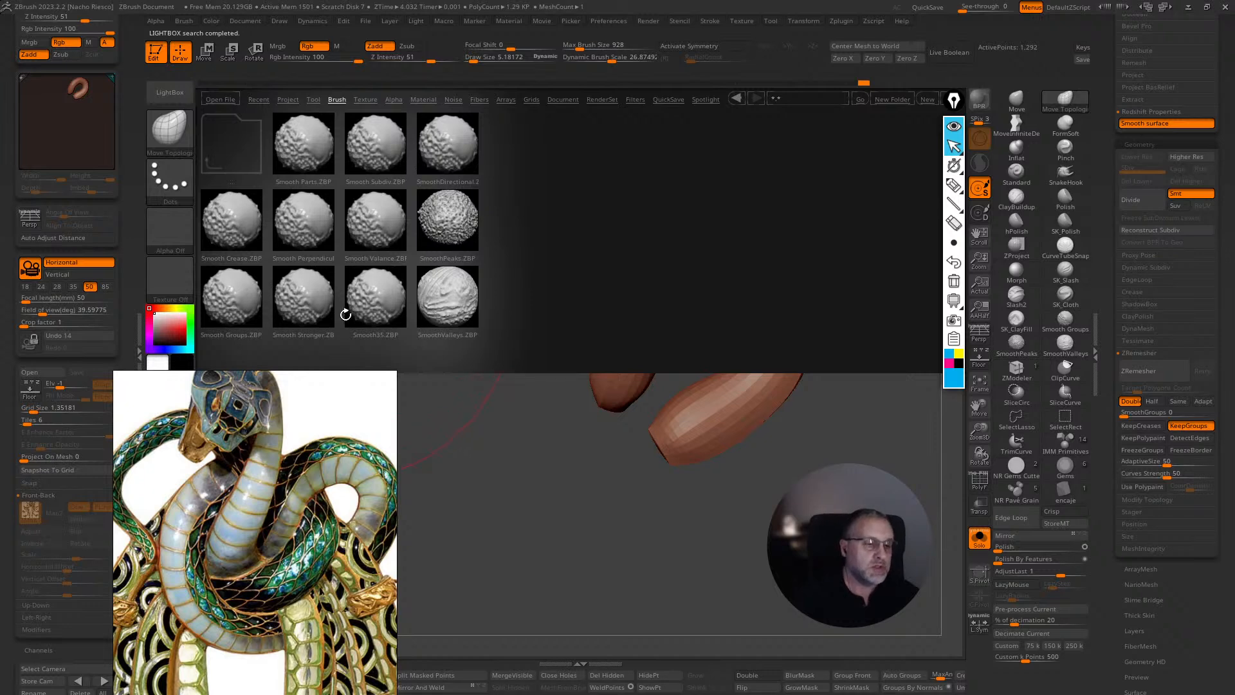
pyautogui.click(170, 92)
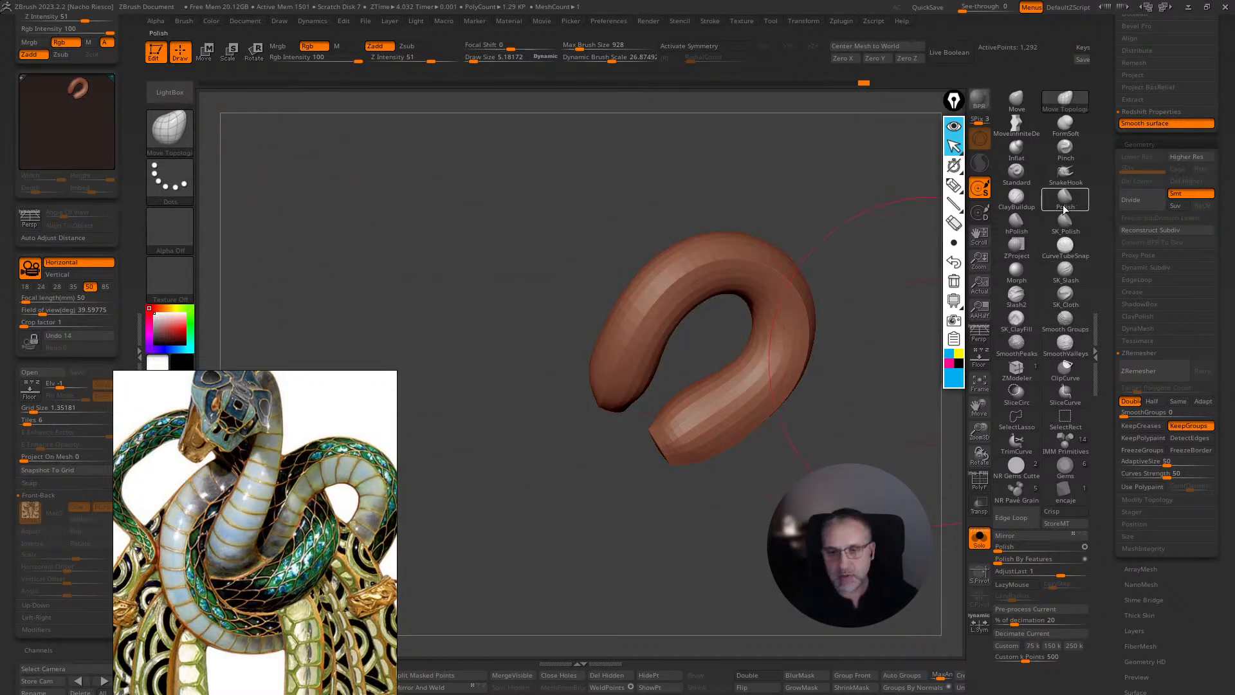
# - Adjust the arched loop at a draw size of about 1.05 with Move Topological and Smooth Groups, undoing the unwanted stroke
pyautogui.moveTo(921, 408)
pyautogui.mouseDown()
pyautogui.moveTo(942, 538)
pyautogui.moveTo(779, 608)
pyautogui.moveTo(751, 595)
pyautogui.moveTo(786, 613)
pyautogui.moveTo(798, 601)
pyautogui.mouseUp()
pyautogui.press('s')
pyautogui.moveTo(667, 345); pyautogui.dragTo(616, 334)
pyautogui.press('s')
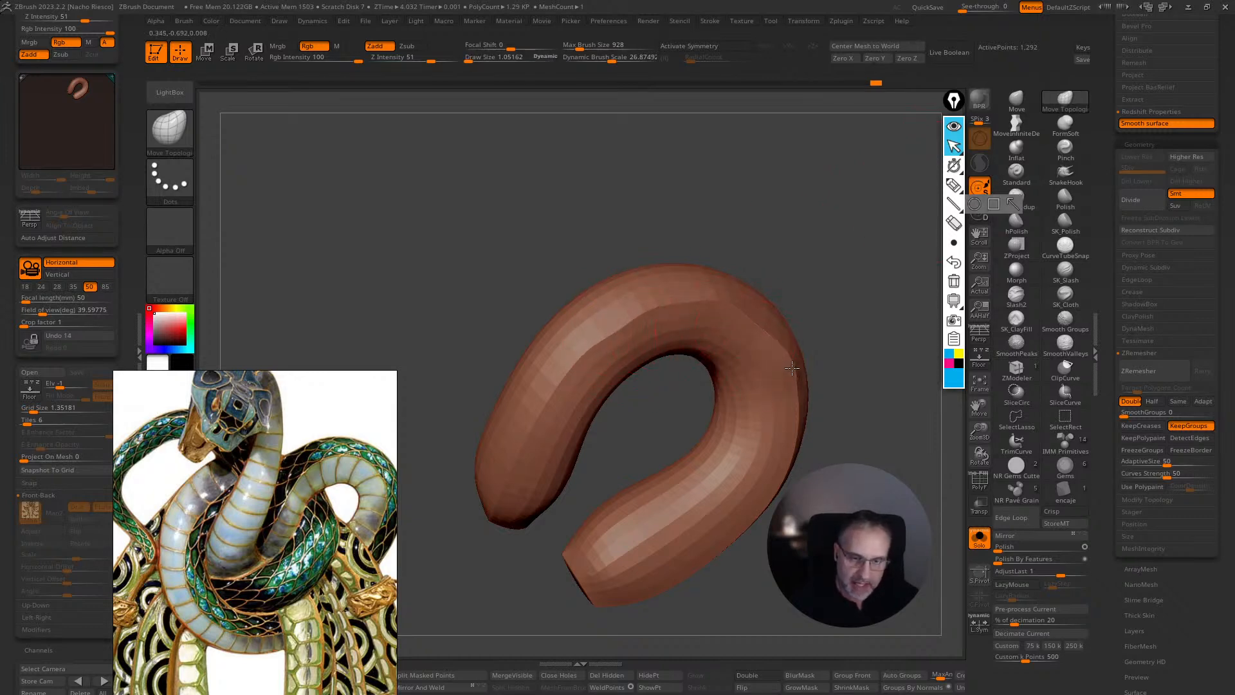
pyautogui.hotkey('ctrl', 'z')
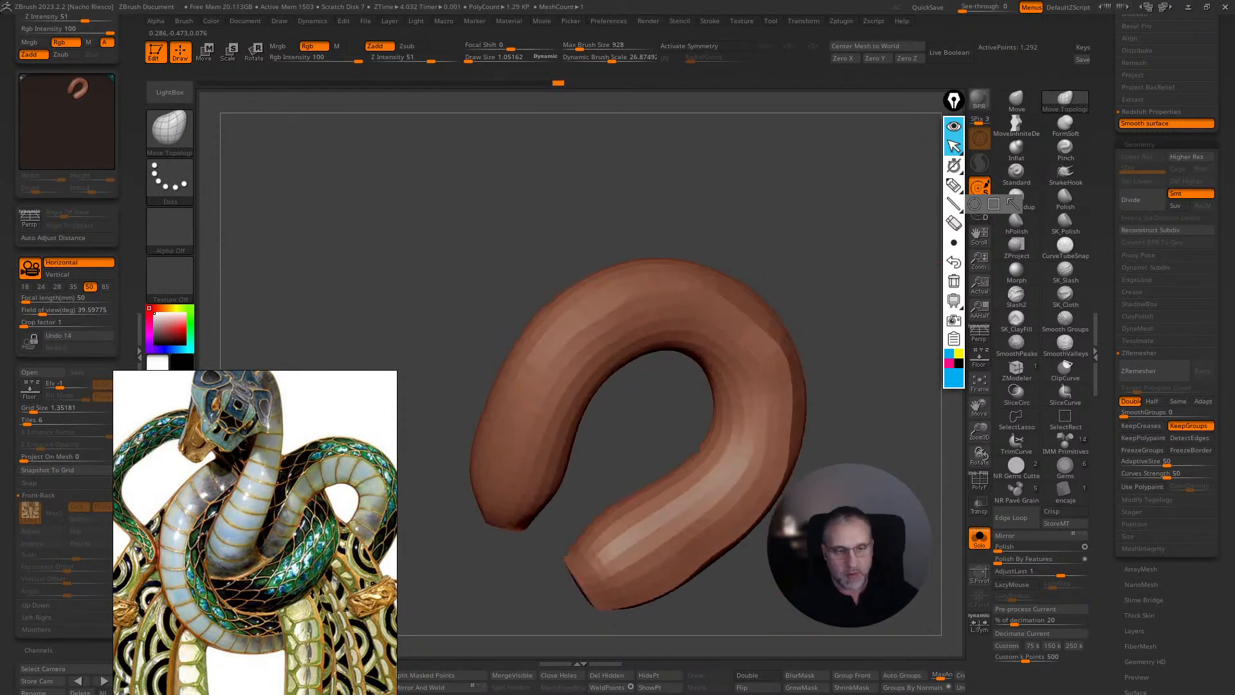
pyautogui.click(1082, 341)
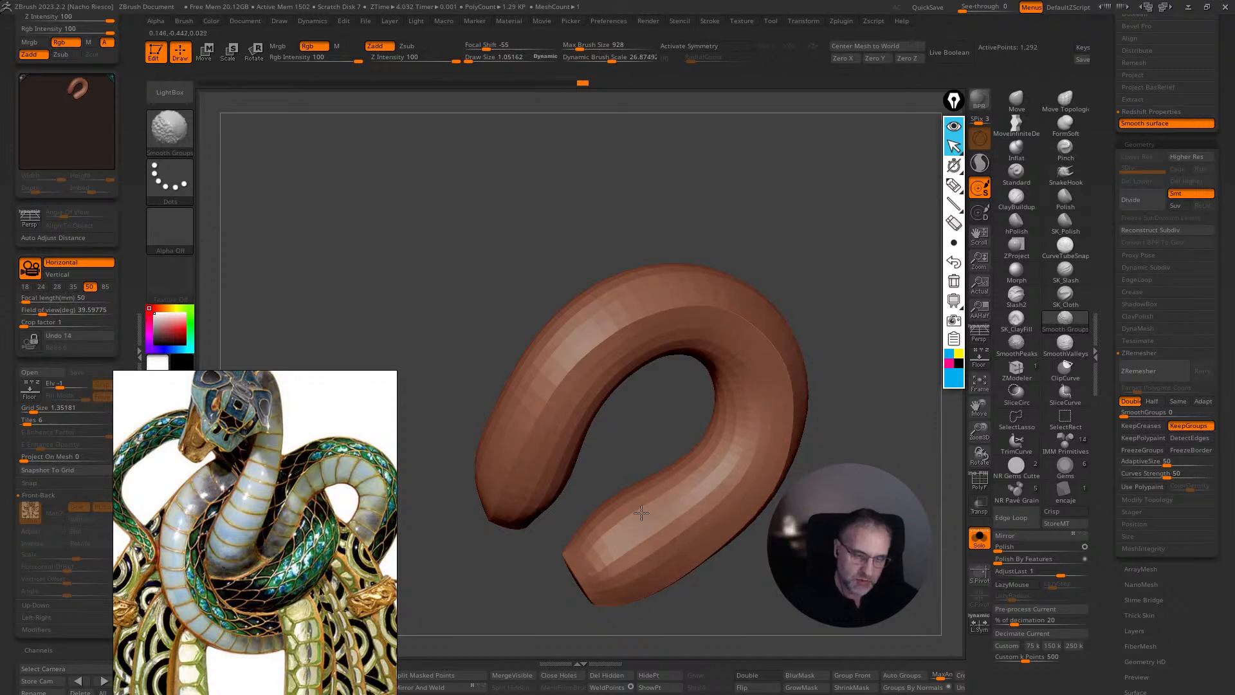
pyautogui.click(1065, 97)
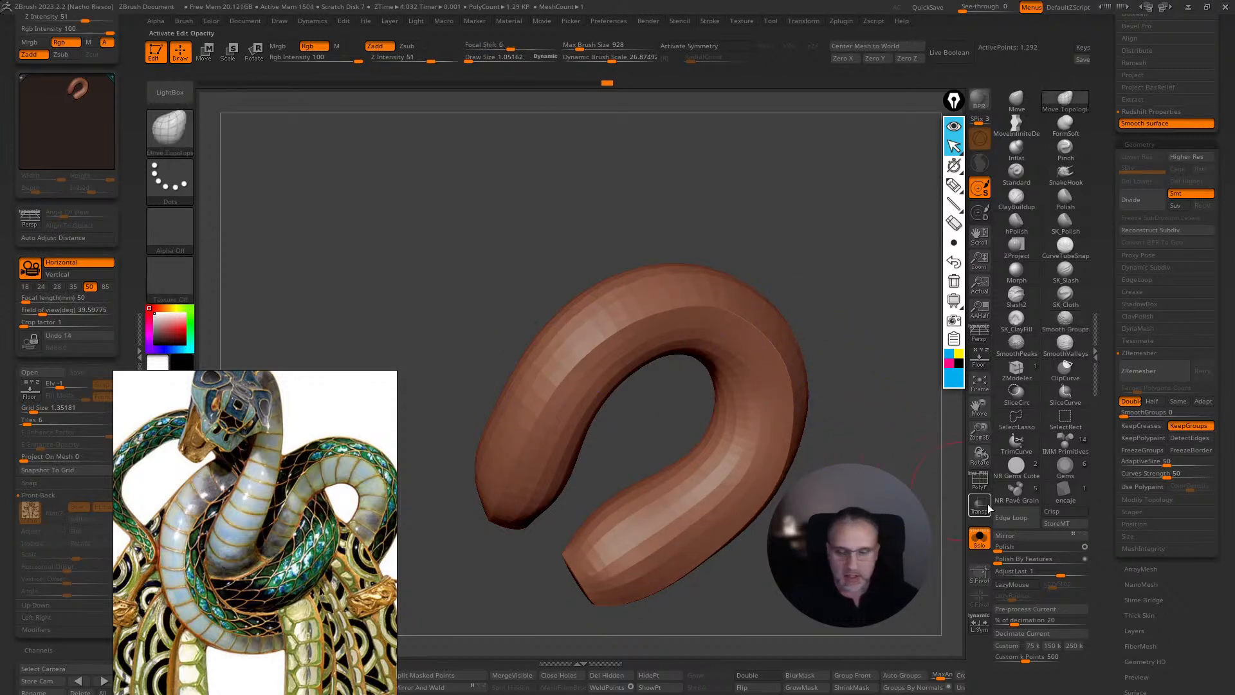
# - Refine the arched loop's polygroup border with Smooth Groups while showing the polyframe, and set Move Topological's draw size to about 3.53
pyautogui.click(979, 479)
pyautogui.moveTo(918, 533); pyautogui.dragTo(894, 525)
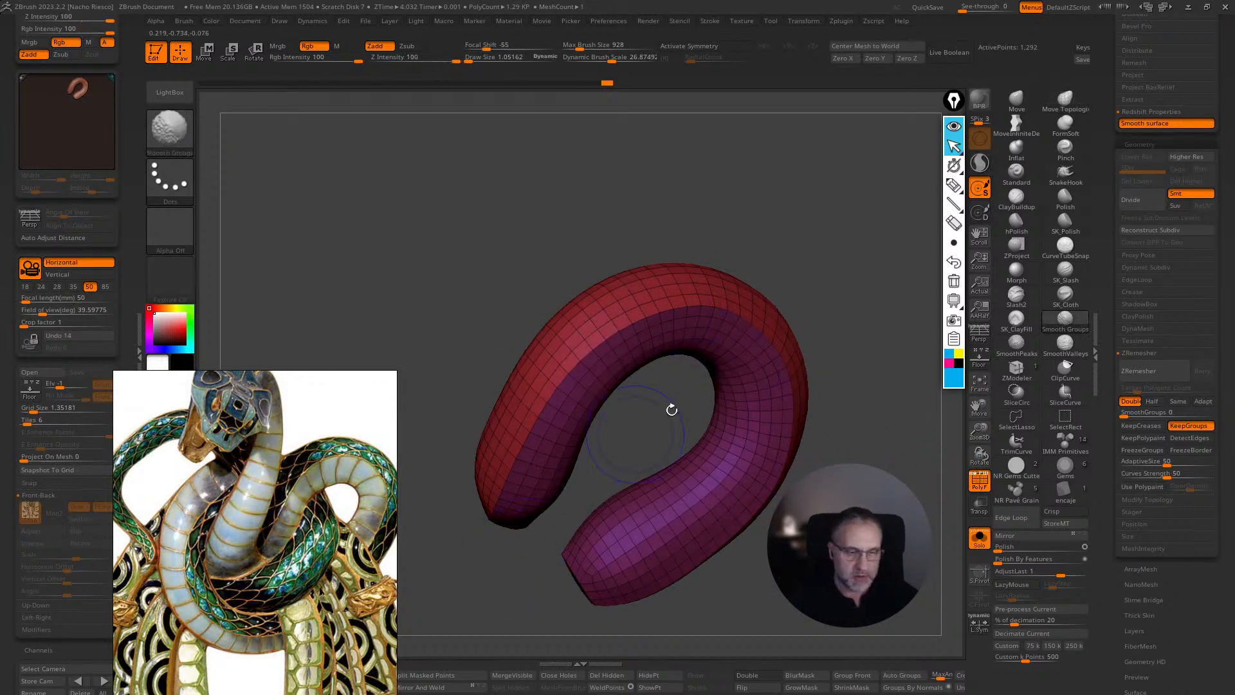
pyautogui.press('s')
pyautogui.moveTo(639, 527)
pyautogui.mouseDown()
pyautogui.moveTo(586, 566)
pyautogui.moveTo(521, 463)
pyautogui.mouseUp()
pyautogui.moveTo(820, 422)
pyautogui.mouseDown()
pyautogui.moveTo(848, 419)
pyautogui.moveTo(937, 536)
pyautogui.mouseUp()
pyautogui.click(1065, 100)
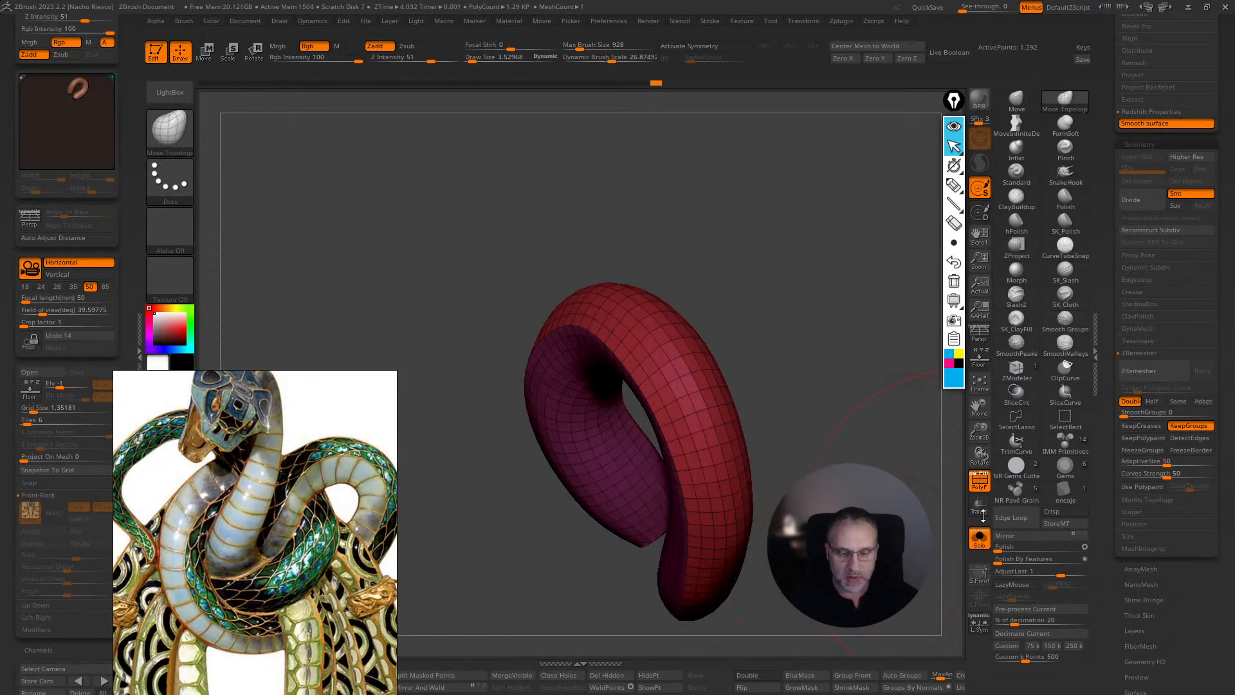
# - Hide the polyframe, show all the snakes together and save the tool
pyautogui.click(979, 480)
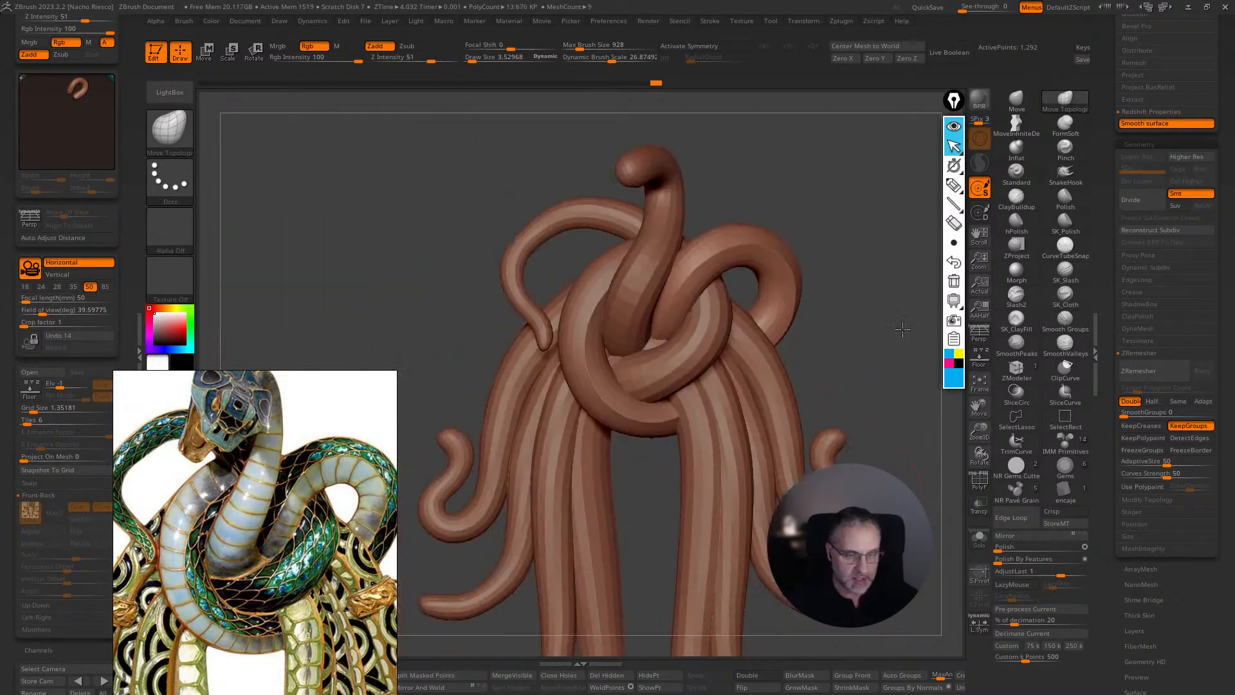
pyautogui.moveTo(842, 411); pyautogui.dragTo(856, 404)
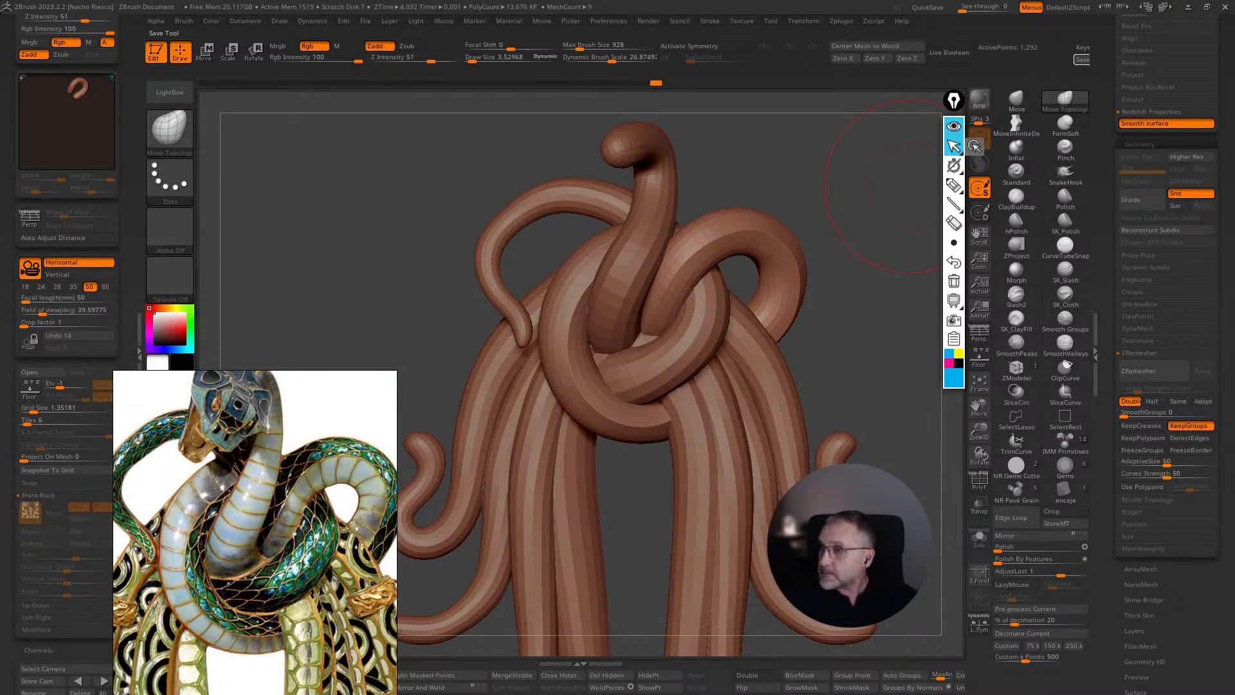
pyautogui.click(1083, 60)
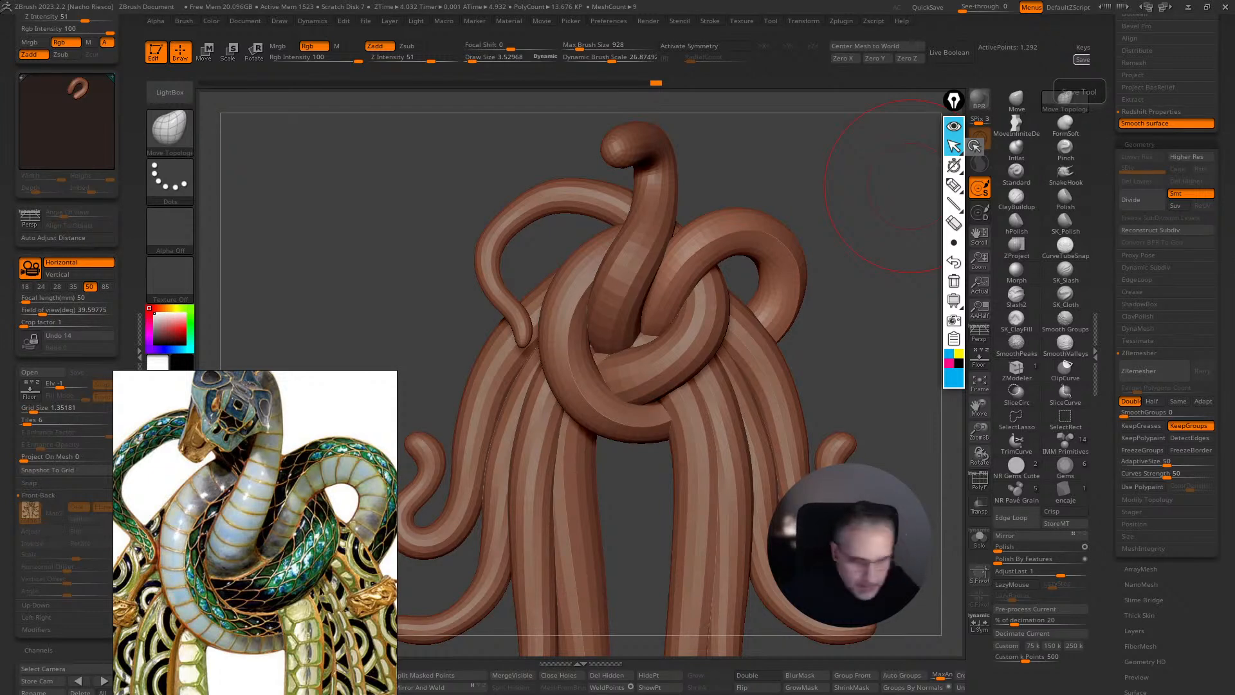
# - Select the snake body that curls into the thin tail, isolate it and show its polyframe
pyautogui.moveTo(911, 185); pyautogui.dragTo(843, 212)
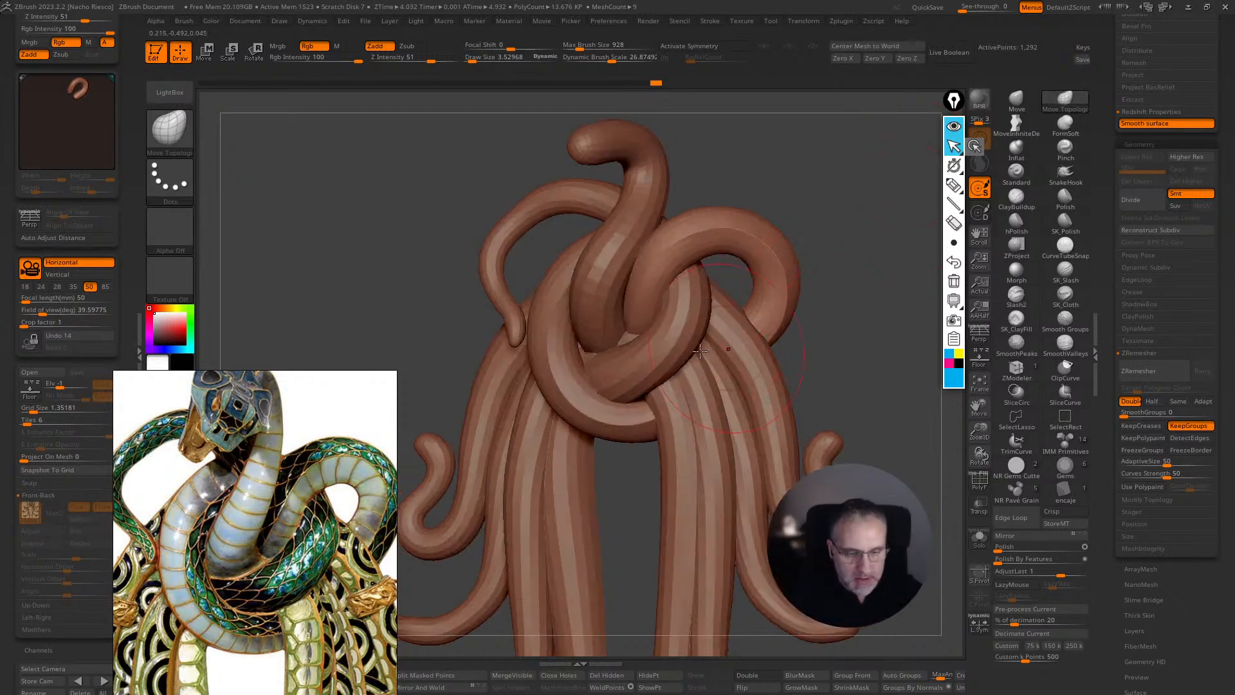
pyautogui.keyDown('alt'); pyautogui.click(674, 341); pyautogui.keyUp('alt')
pyautogui.moveTo(829, 332); pyautogui.dragTo(795, 278)
pyautogui.moveTo(858, 349); pyautogui.dragTo(924, 422)
pyautogui.click(978, 538)
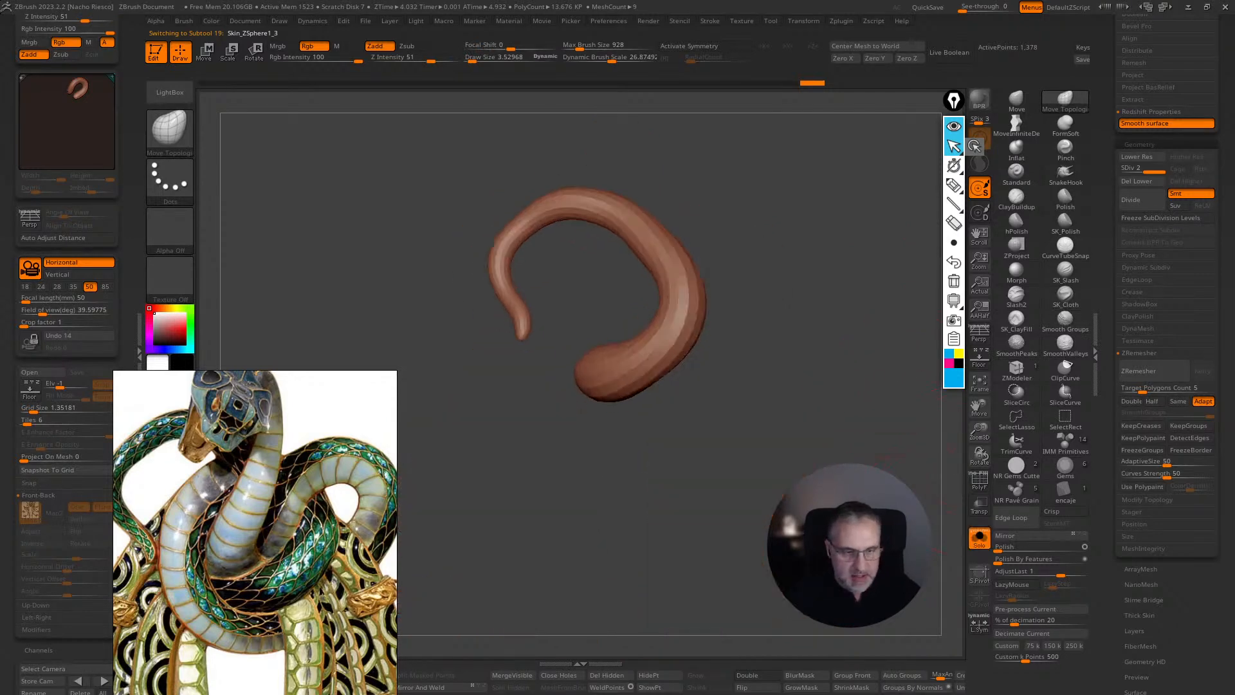
pyautogui.click(979, 480)
# - Mask the narrow tail tip of the curled snake body and turn it into its own polygroup
pyautogui.keyDown('alt'); pyautogui.moveTo(627, 380); pyautogui.dragTo(612, 422); pyautogui.keyUp('alt')
pyautogui.keyDown('alt'); pyautogui.moveTo(579, 372); pyautogui.dragTo(534, 406); pyautogui.keyUp('alt')
pyautogui.moveTo(493, 366)
pyautogui.keyDown('ctrl'); pyautogui.mouseDown()
pyautogui.moveTo(419, 365)
pyautogui.moveTo(443, 443)
pyautogui.mouseUp(); pyautogui.keyUp('ctrl')
pyautogui.moveTo(558, 605)
pyautogui.mouseDown()
pyautogui.moveTo(598, 584)
pyautogui.moveTo(568, 518)
pyautogui.moveTo(583, 430)
pyautogui.moveTo(559, 585)
pyautogui.moveTo(678, 596)
pyautogui.mouseUp()
pyautogui.moveTo(758, 611); pyautogui.dragTo(806, 461)
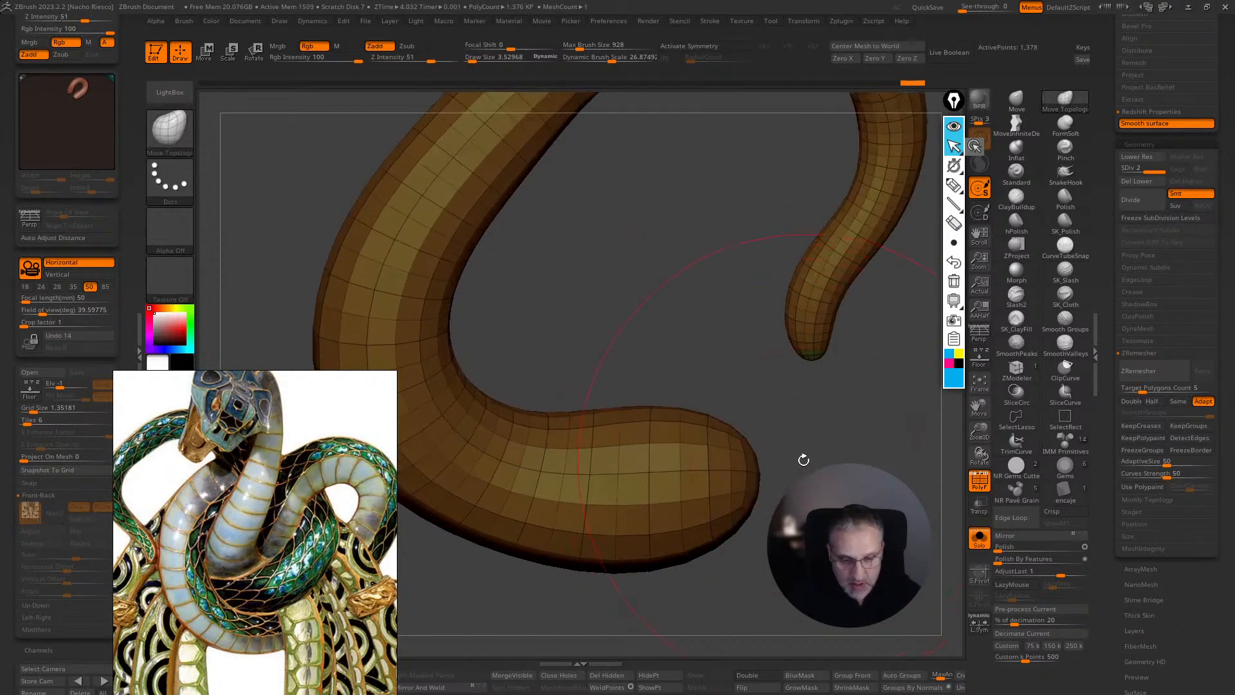
# - Mask and group the rounded tip at the curled body's thick end, and show only the body between the tips
pyautogui.moveTo(731, 430)
pyautogui.keyDown('ctrl'); pyautogui.mouseDown()
pyautogui.moveTo(734, 464)
pyautogui.moveTo(783, 552)
pyautogui.mouseUp(); pyautogui.keyUp('ctrl')
pyautogui.moveTo(830, 553)
pyautogui.mouseDown()
pyautogui.moveTo(717, 560)
pyautogui.moveTo(896, 569)
pyautogui.moveTo(770, 466)
pyautogui.moveTo(825, 504)
pyautogui.moveTo(772, 564)
pyautogui.moveTo(751, 533)
pyautogui.mouseUp()
pyautogui.hotkey('ctrl', 'w')
pyautogui.keyDown('ctrl'); pyautogui.keyDown('shift'); pyautogui.click(741, 437); pyautogui.keyUp('shift'); pyautogui.keyUp('ctrl')
# - Create a topological mask running lengthwise along the curled snake body and return to sculpting mode
pyautogui.press('w')
pyautogui.click(772, 381)
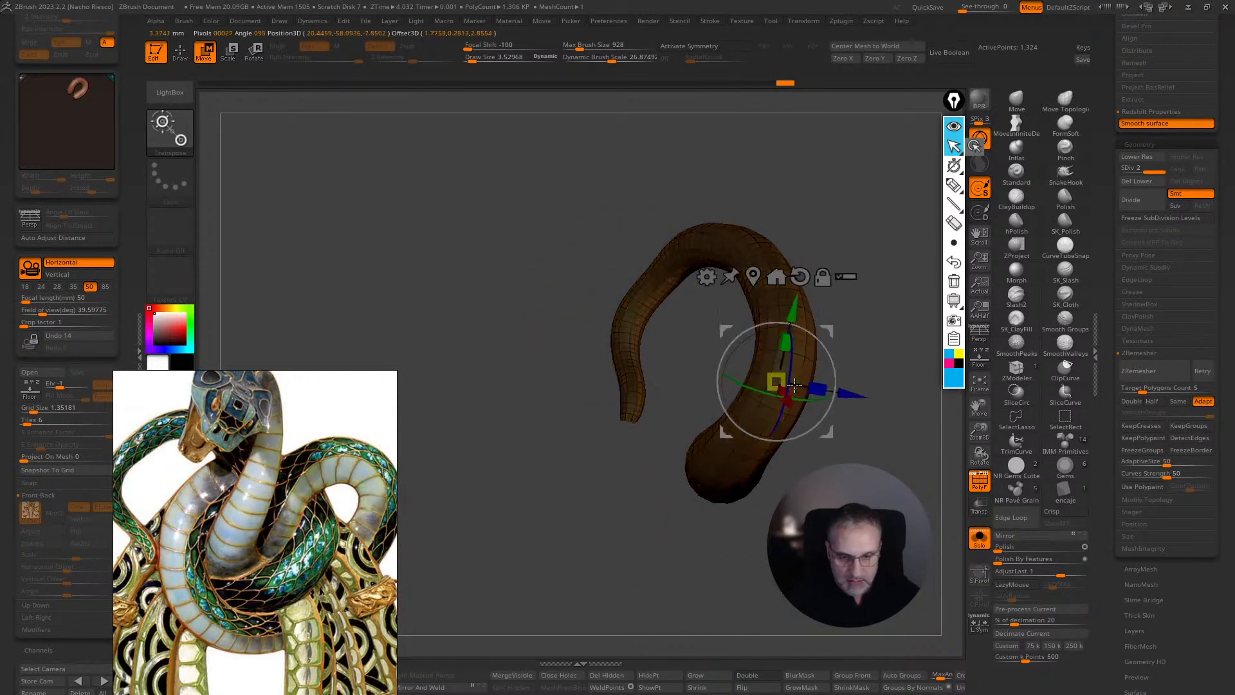
pyautogui.moveTo(802, 389)
pyautogui.keyDown('alt'); pyautogui.mouseDown()
pyautogui.moveTo(913, 372)
pyautogui.moveTo(863, 460)
pyautogui.moveTo(915, 463)
pyautogui.moveTo(925, 416)
pyautogui.moveTo(902, 471)
pyautogui.moveTo(783, 598)
pyautogui.moveTo(843, 691)
pyautogui.mouseUp(); pyautogui.keyUp('alt')
pyautogui.keyDown('ctrl'); pyautogui.click(913, 395); pyautogui.keyUp('ctrl')
pyautogui.press('q')
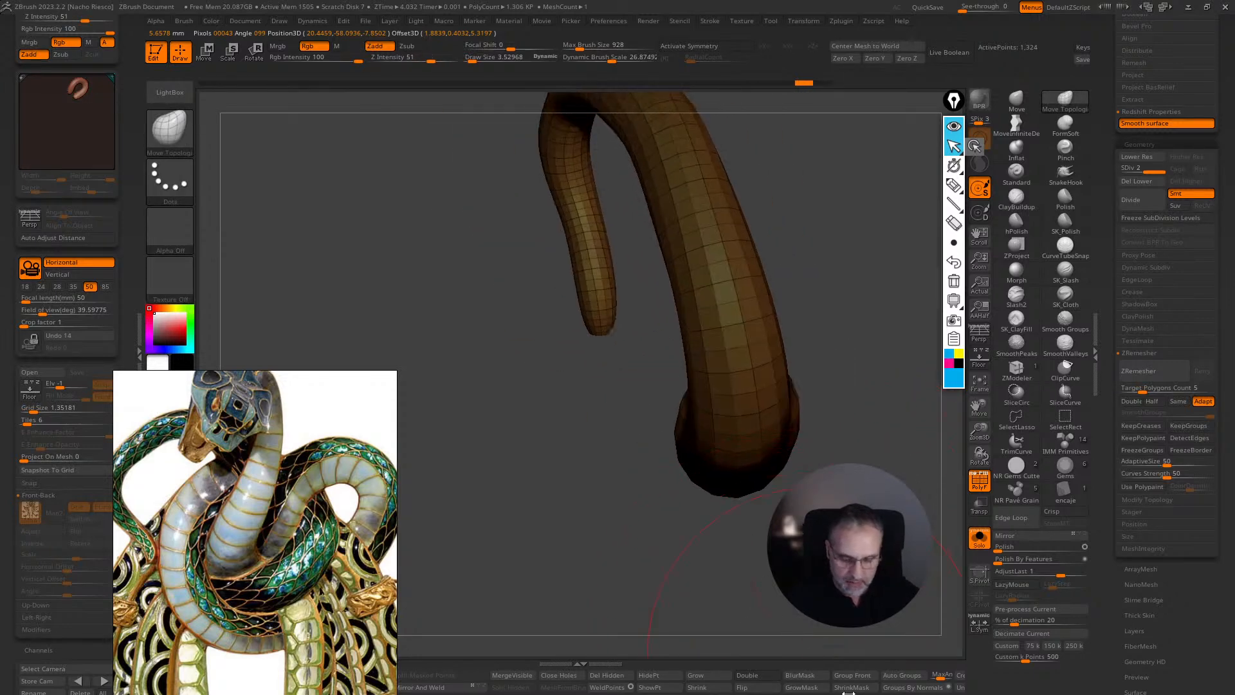
# - Try growing the lengthwise mask on the curled body and grouping it several times, undoing each attempt
pyautogui.keyDown('ctrl'); pyautogui.click(814, 689); pyautogui.keyUp('ctrl')
pyautogui.hotkey('ctrl', 'z')
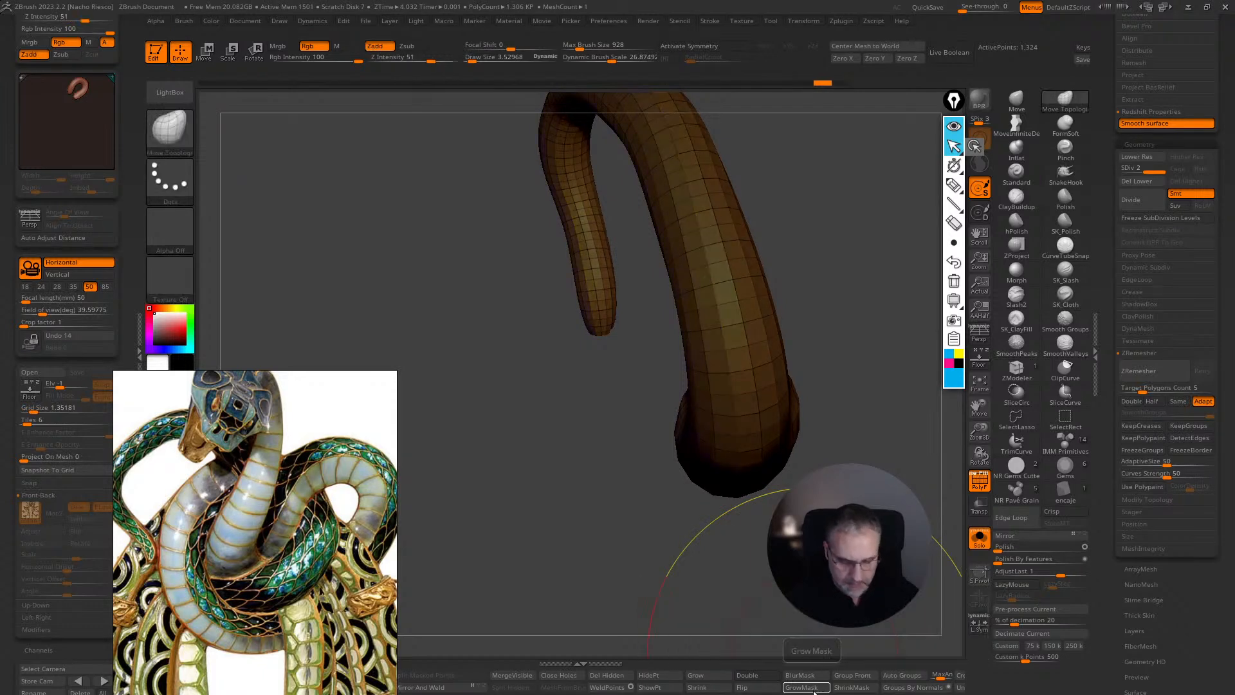
pyautogui.hotkey('ctrl', 'w')
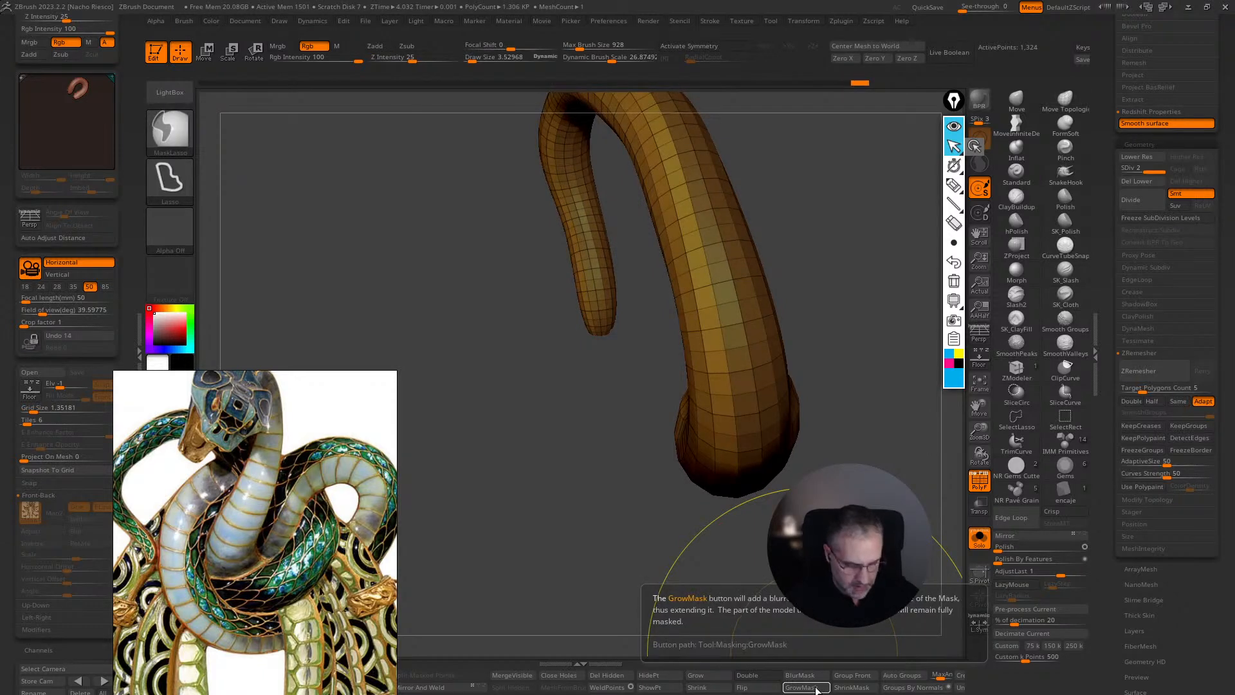
pyautogui.hotkey('ctrl', 'z')
pyautogui.keyDown('ctrl'); pyautogui.click(815, 689); pyautogui.keyUp('ctrl')
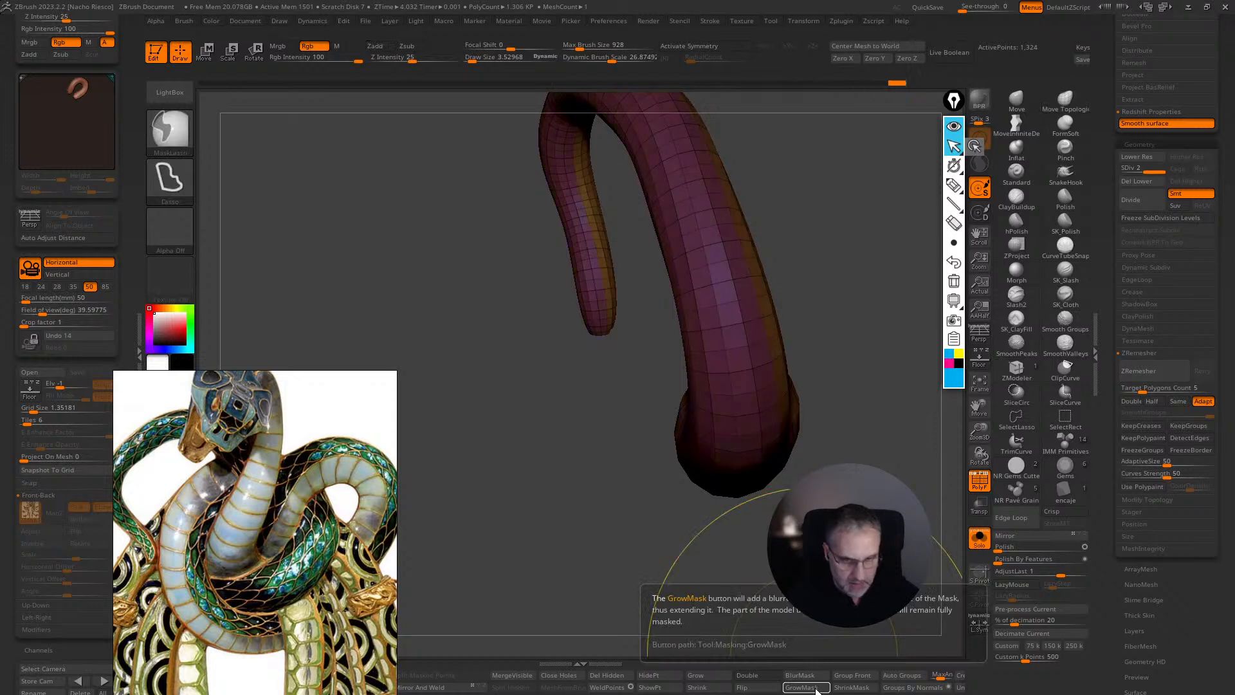
pyautogui.hotkey('ctrl', 'z')
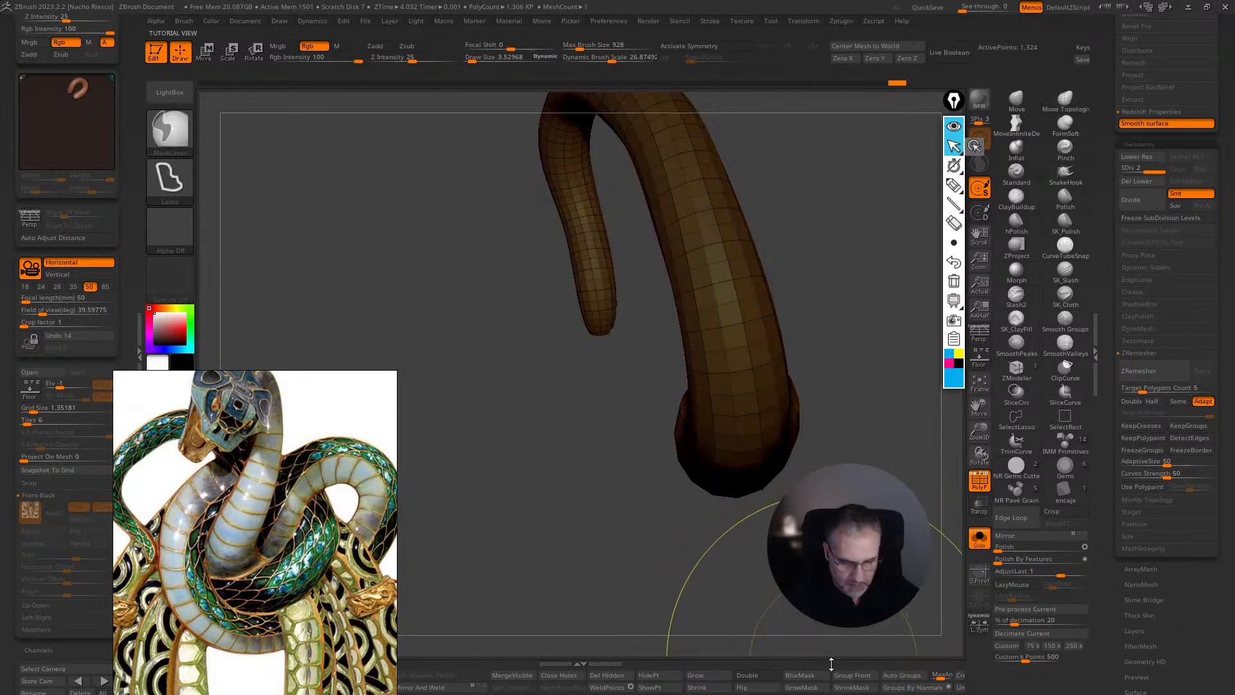
pyautogui.keyDown('ctrl'); pyautogui.click(817, 688); pyautogui.keyUp('ctrl')
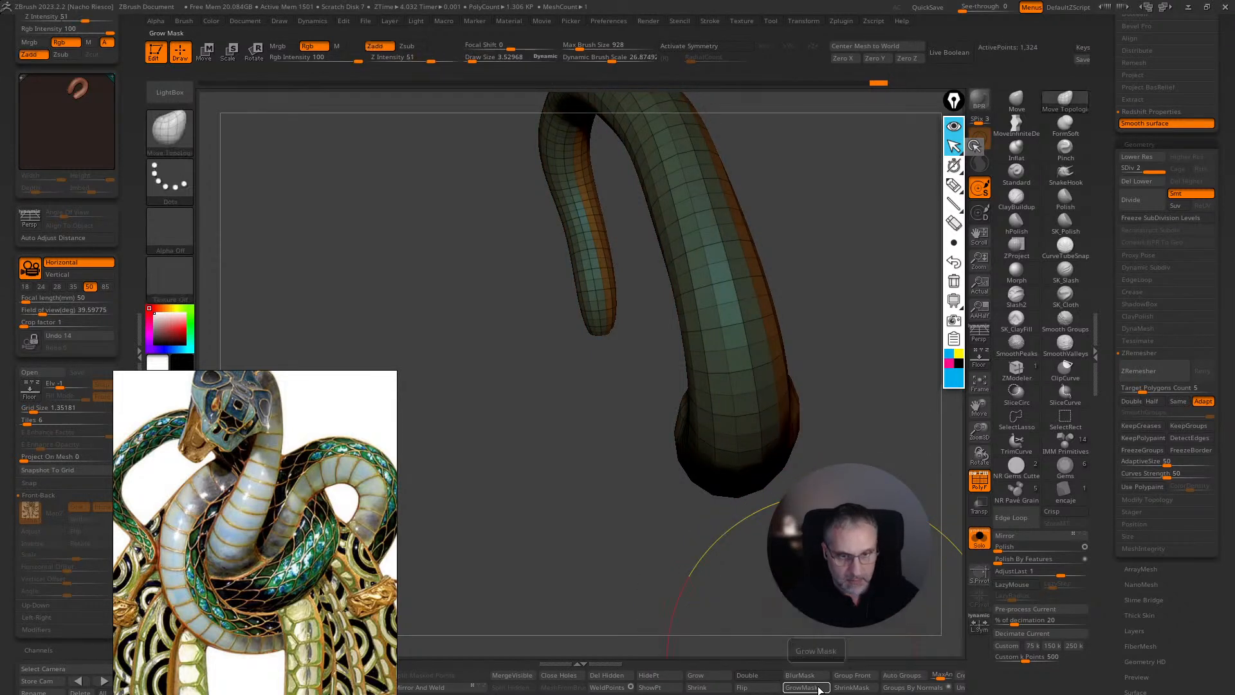
pyautogui.hotkey('ctrl', 'z')
# - Shrink the lengthwise mask on the curled body, turn it into a polygroup and clear the mask
pyautogui.press('ctrl')
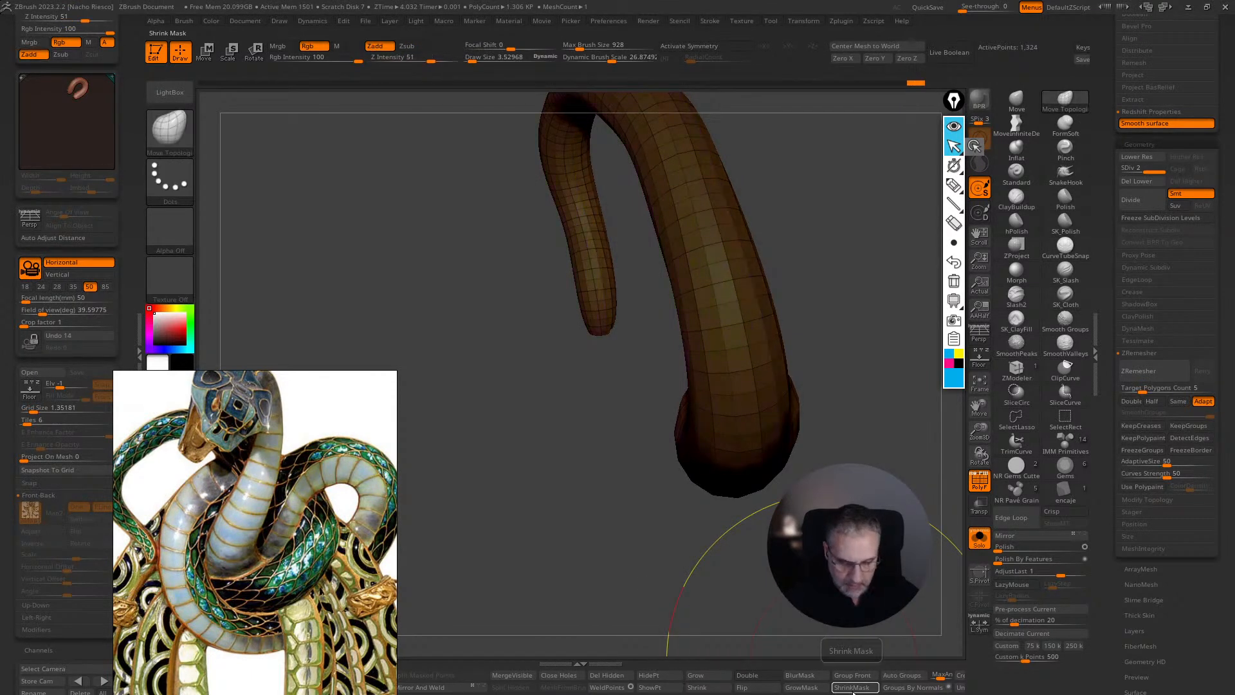
pyautogui.click(853, 674)
pyautogui.moveTo(853, 588)
pyautogui.mouseDown()
pyautogui.moveTo(875, 533)
pyautogui.moveTo(868, 514)
pyautogui.moveTo(856, 540)
pyautogui.moveTo(864, 523)
pyautogui.moveTo(804, 502)
pyautogui.mouseUp()
pyautogui.moveTo(856, 546); pyautogui.dragTo(901, 534)
# - Check the curled snake body with and without the polyframe, and remesh it with ZRemesher using Adapt
pyautogui.click(979, 481)
pyautogui.click(980, 481)
pyautogui.moveTo(979, 455); pyautogui.dragTo(1039, 386)
pyautogui.click(1156, 370)
pyautogui.moveTo(933, 527); pyautogui.dragTo(891, 560)
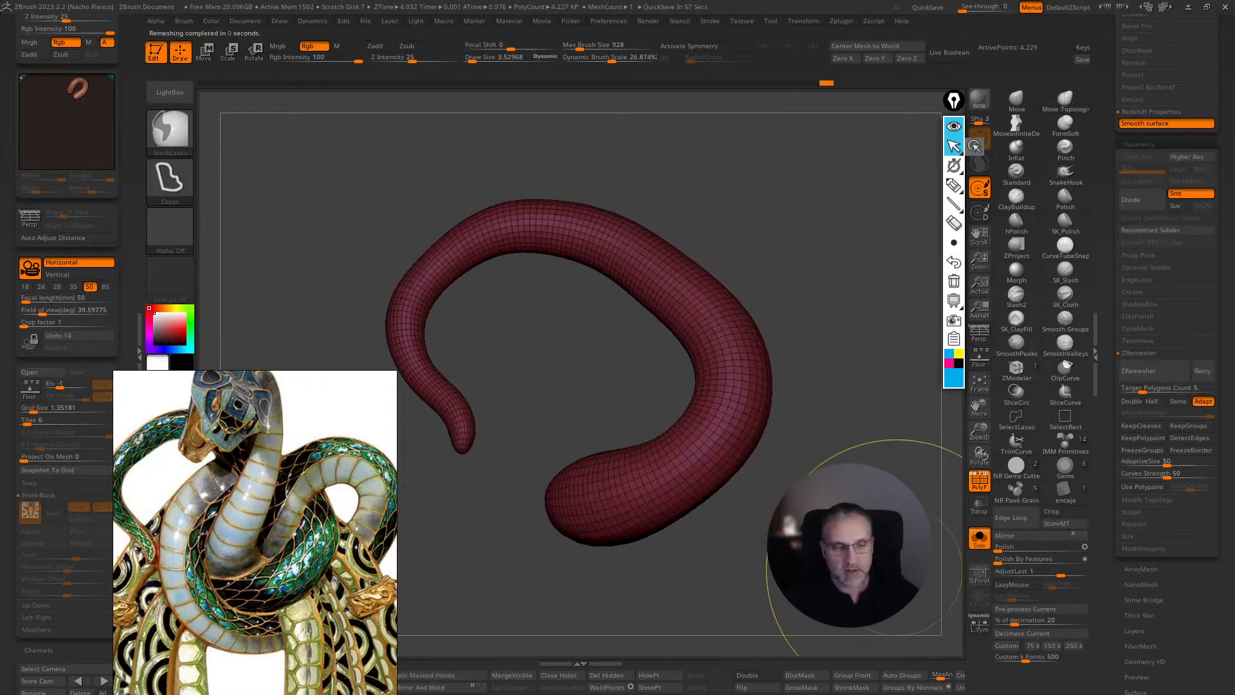
# - Undo the last remesh and remesh the curled snake body using Double, KeepGroups and SmoothGroups 0
pyautogui.hotkey('ctrl', 'z')
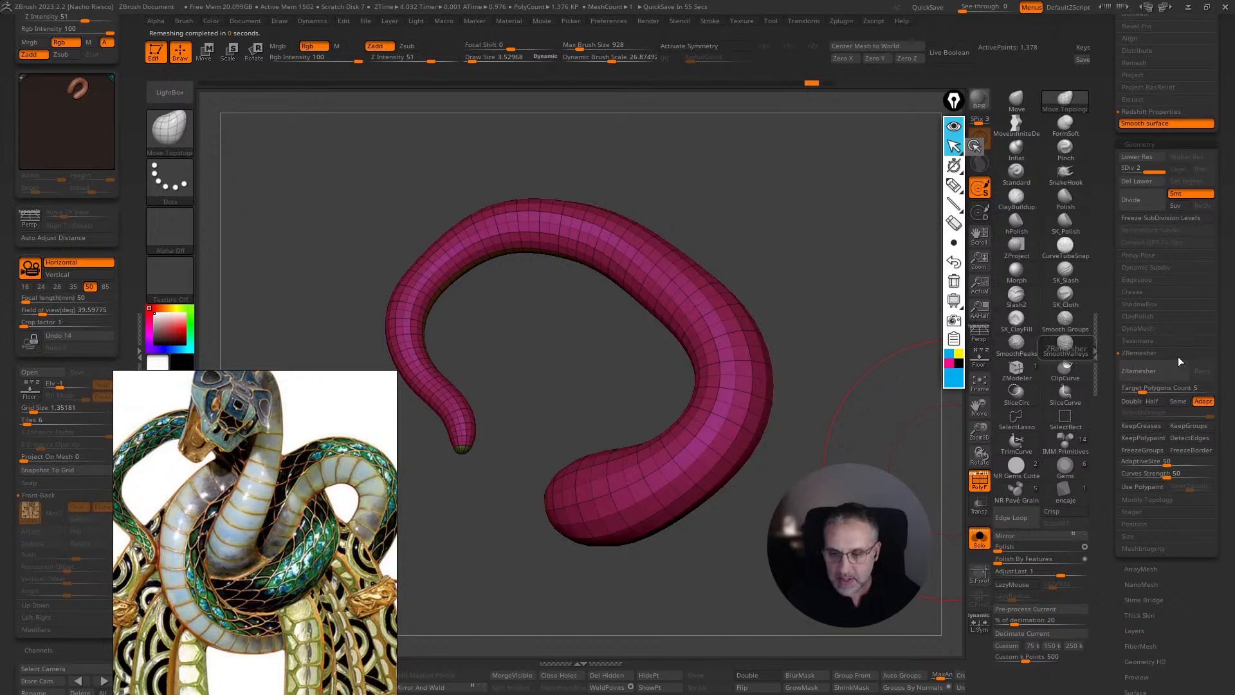
pyautogui.click(1131, 403)
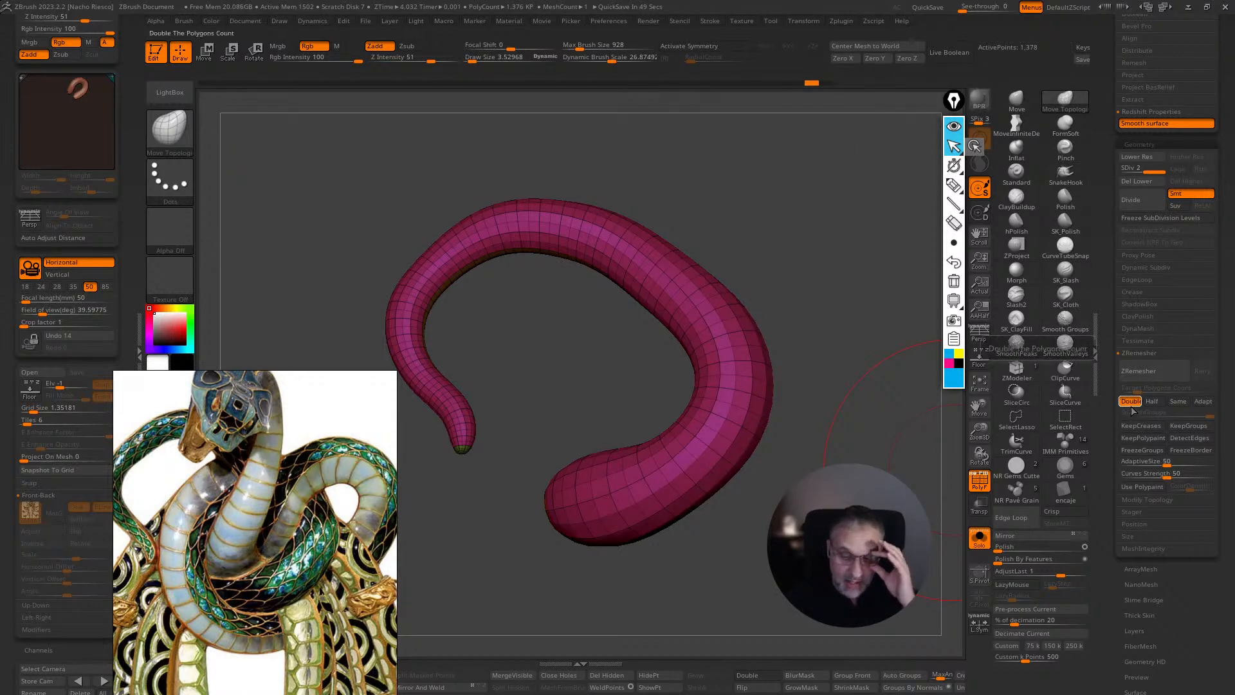
pyautogui.click(1186, 427)
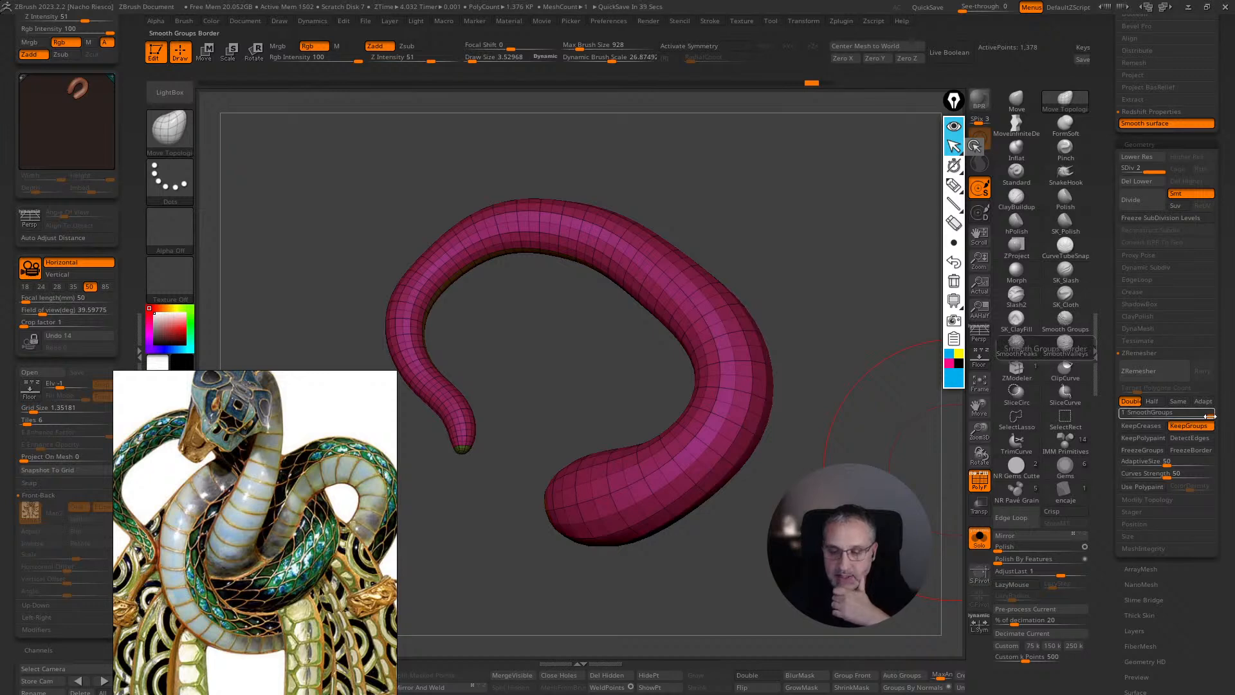
pyautogui.moveTo(1212, 416); pyautogui.dragTo(1117, 416)
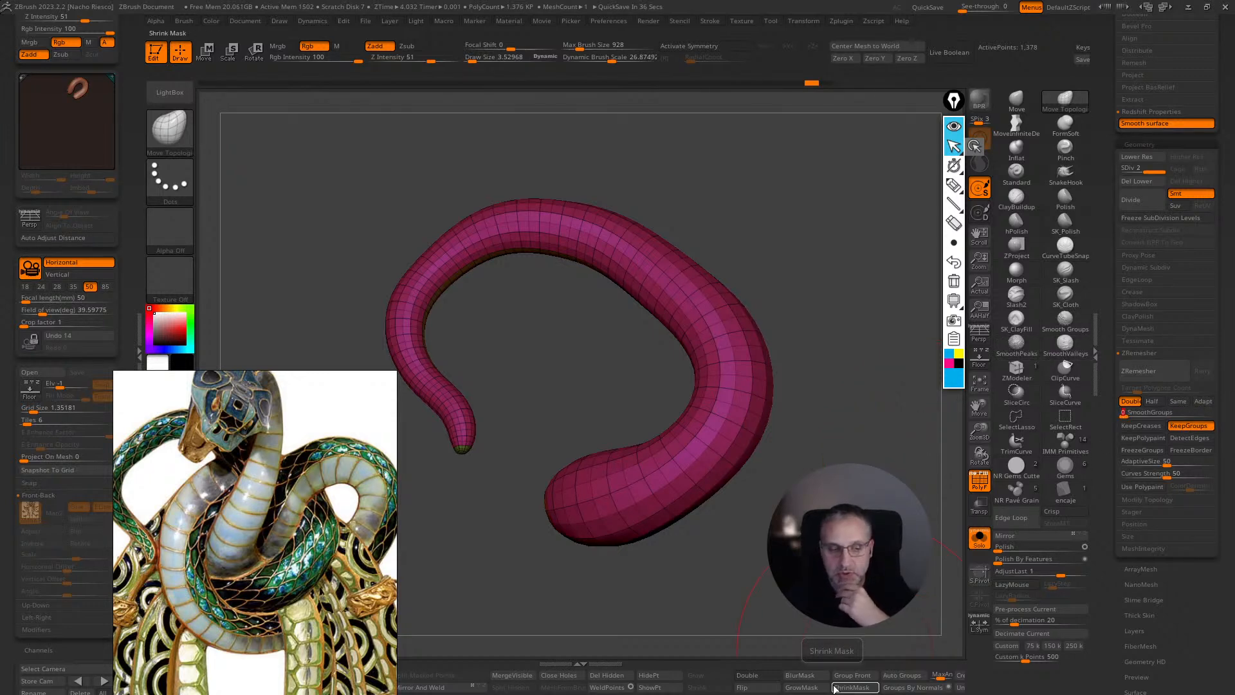
pyautogui.click(1139, 372)
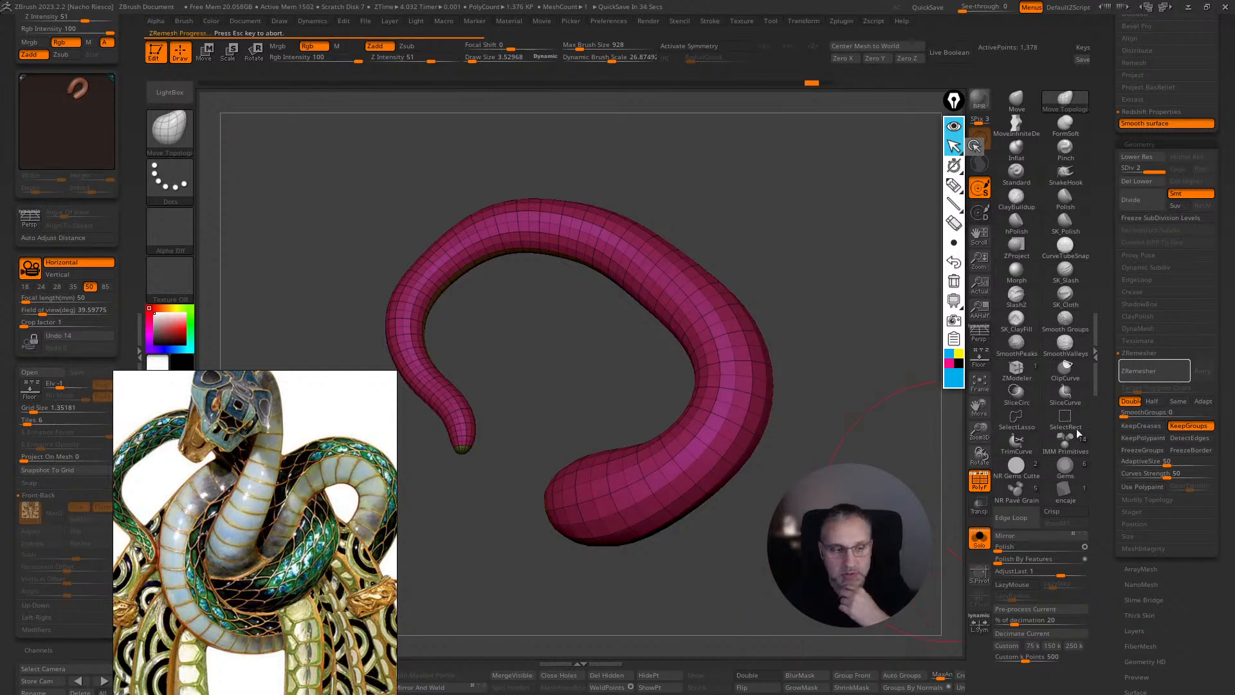
# - Try smoothing the jagged polygroup border around the cap at the curled body's thick end
pyautogui.moveTo(931, 559); pyautogui.dragTo(979, 466)
pyautogui.moveTo(710, 434)
pyautogui.mouseDown()
pyautogui.moveTo(741, 500)
pyautogui.moveTo(753, 477)
pyautogui.moveTo(734, 485)
pyautogui.moveTo(754, 441)
pyautogui.moveTo(728, 408)
pyautogui.moveTo(789, 473)
pyautogui.mouseUp()
pyautogui.press('s')
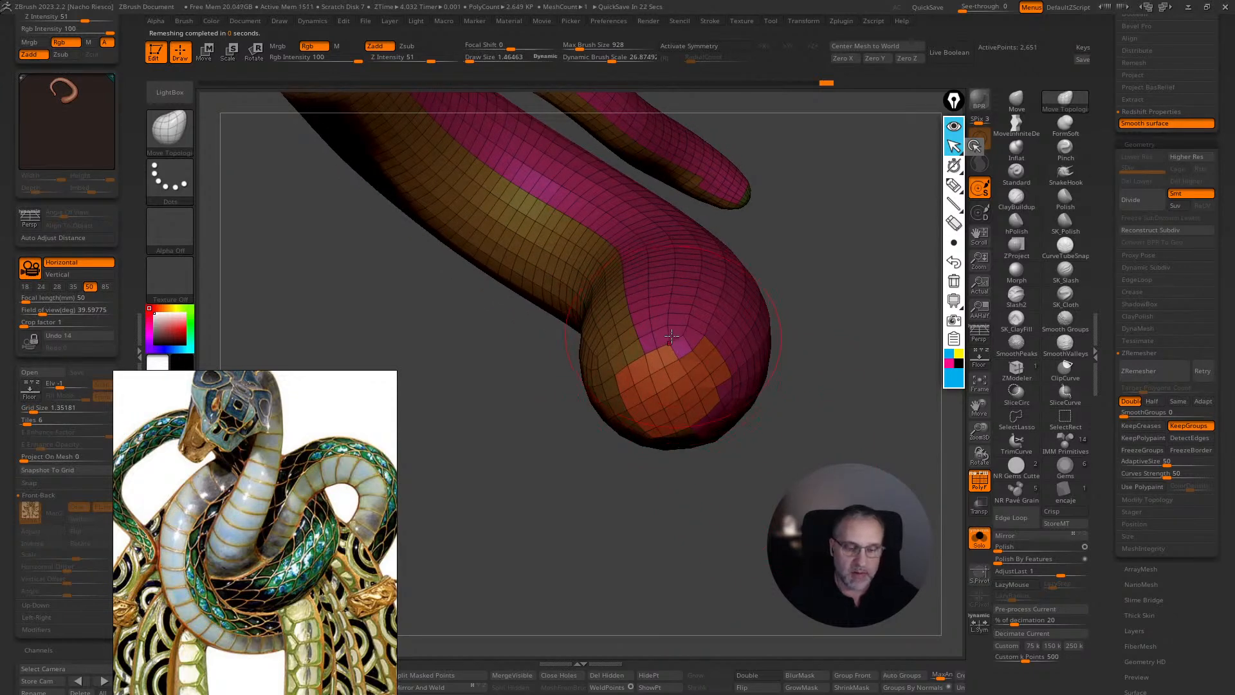
pyautogui.moveTo(776, 336)
pyautogui.mouseDown()
pyautogui.moveTo(797, 347)
pyautogui.moveTo(771, 387)
pyautogui.mouseUp()
pyautogui.press('s')
pyautogui.press('shift')
pyautogui.press('s')
pyautogui.press('shift')
pyautogui.moveTo(710, 362); pyautogui.dragTo(707, 371)
pyautogui.moveTo(791, 320); pyautogui.dragTo(817, 298)
pyautogui.press('shift')
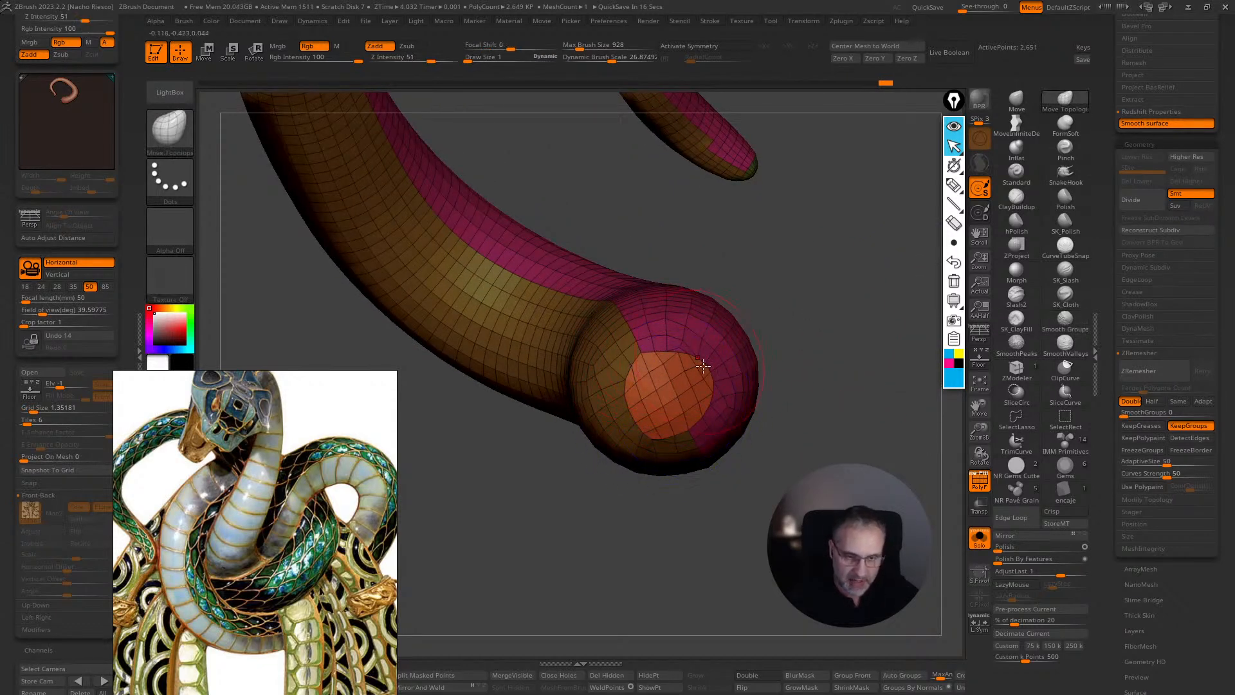
# - Try remeshing the curled body again with ZRemesher, inspect the thick end cap and undo the remesh
pyautogui.moveTo(651, 514); pyautogui.dragTo(682, 502)
pyautogui.click(1142, 371)
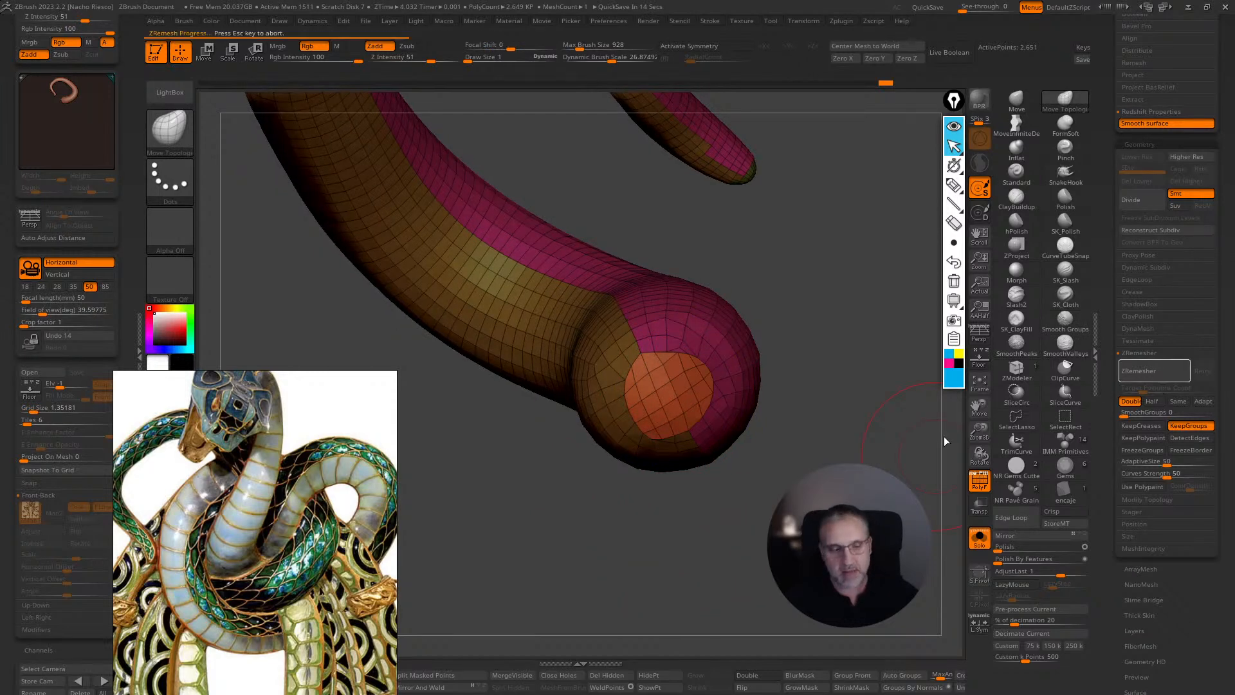
pyautogui.moveTo(820, 543); pyautogui.dragTo(680, 417)
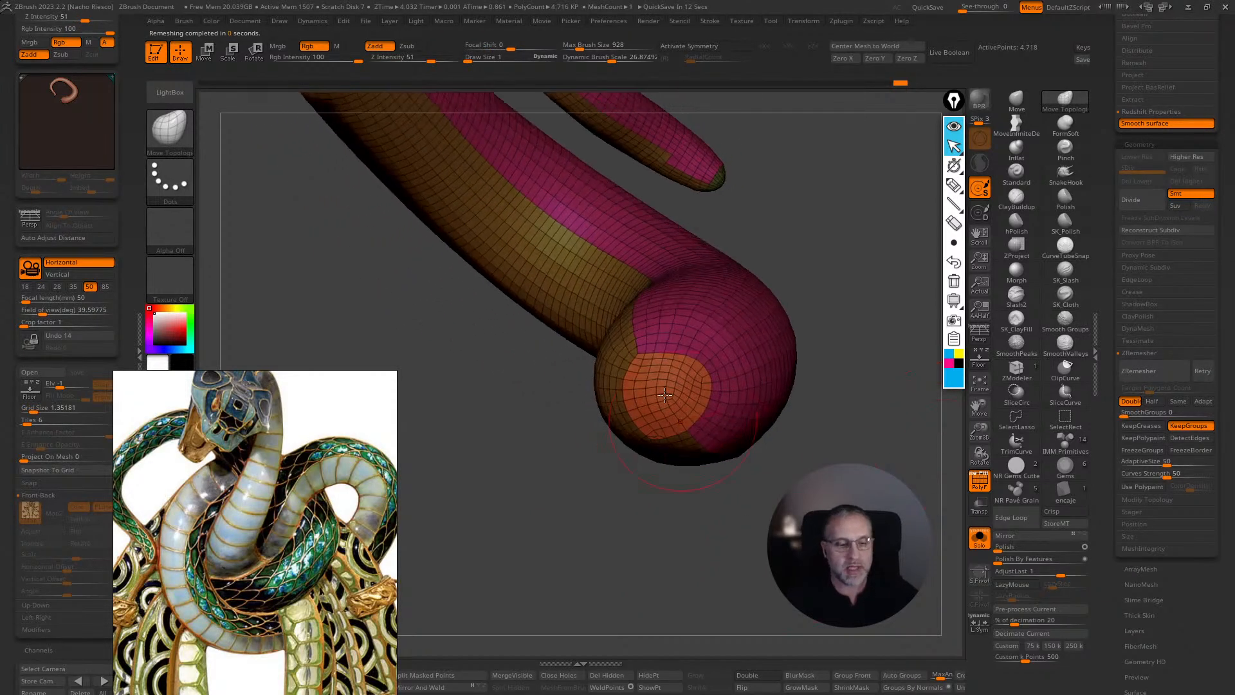
pyautogui.moveTo(650, 475)
pyautogui.mouseDown()
pyautogui.moveTo(714, 496)
pyautogui.moveTo(766, 538)
pyautogui.mouseUp()
pyautogui.hotkey('ctrl', 'z')
# - Mask the curled body except for its thick end, polish the unmasked end and clear the mask
pyautogui.press('s')
pyautogui.press('s')
pyautogui.click(682, 445)
pyautogui.moveTo(797, 360)
pyautogui.mouseDown()
pyautogui.moveTo(838, 355)
pyautogui.moveTo(805, 370)
pyautogui.moveTo(816, 353)
pyautogui.mouseUp()
pyautogui.moveTo(788, 306)
pyautogui.keyDown('ctrl'); pyautogui.mouseDown()
pyautogui.moveTo(637, 294)
pyautogui.moveTo(678, 586)
pyautogui.moveTo(759, 489)
pyautogui.mouseUp(); pyautogui.keyUp('ctrl')
pyautogui.moveTo(754, 418)
pyautogui.keyDown('ctrl'); pyautogui.mouseDown()
pyautogui.moveTo(745, 312)
pyautogui.moveTo(595, 538)
pyautogui.mouseUp(); pyautogui.keyUp('ctrl')
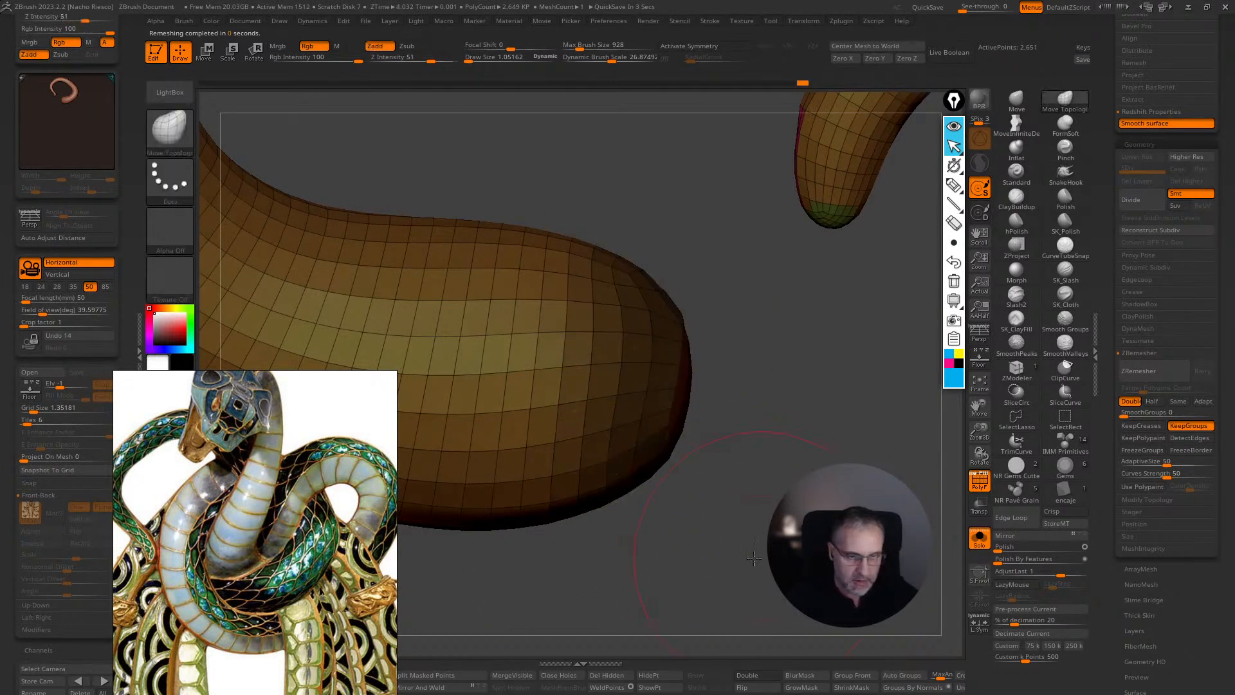
pyautogui.moveTo(763, 557); pyautogui.dragTo(780, 565)
pyautogui.keyDown('ctrl'); pyautogui.click(780, 566); pyautogui.keyUp('ctrl')
pyautogui.click(1004, 551)
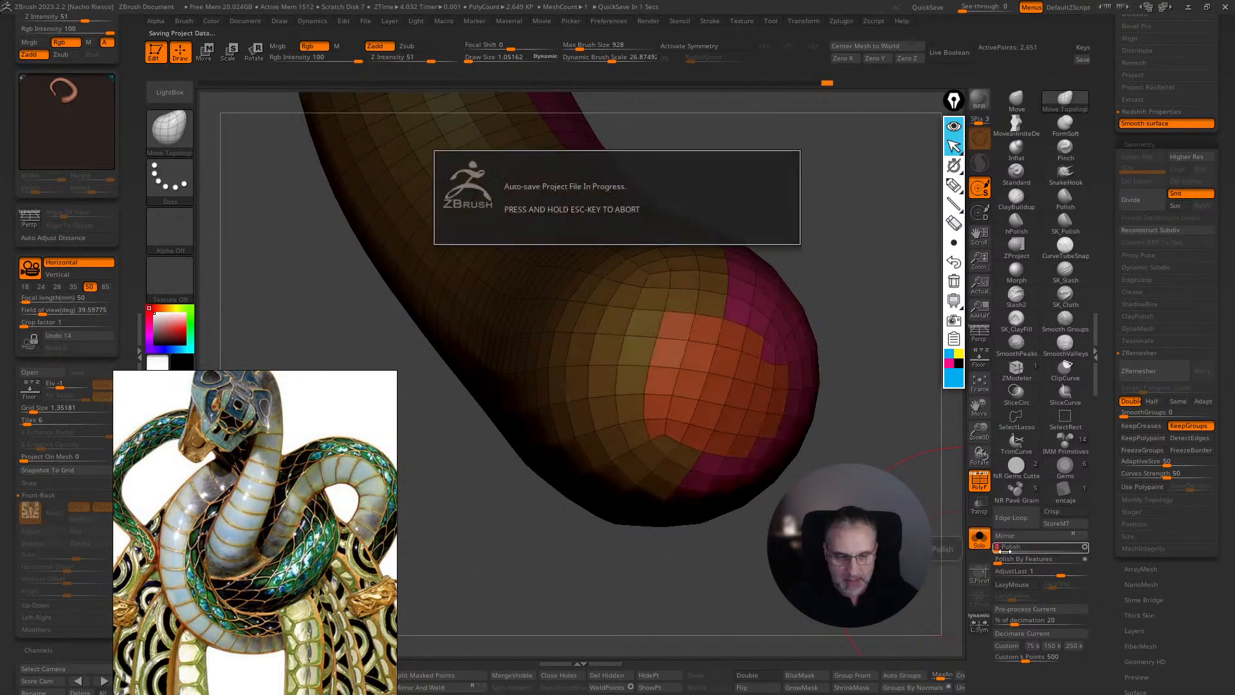
pyautogui.moveTo(856, 437); pyautogui.dragTo(885, 448)
pyautogui.keyDown('ctrl'); pyautogui.moveTo(884, 424); pyautogui.dragTo(862, 405); pyautogui.keyUp('ctrl')
# - Smooth the thick end cap's polygroup border with Smooth Groups at draw size 1 and remesh the curled body
pyautogui.press('s')
pyautogui.moveTo(612, 57); pyautogui.dragTo(590, 57)
pyautogui.press('s')
pyautogui.press('shift')
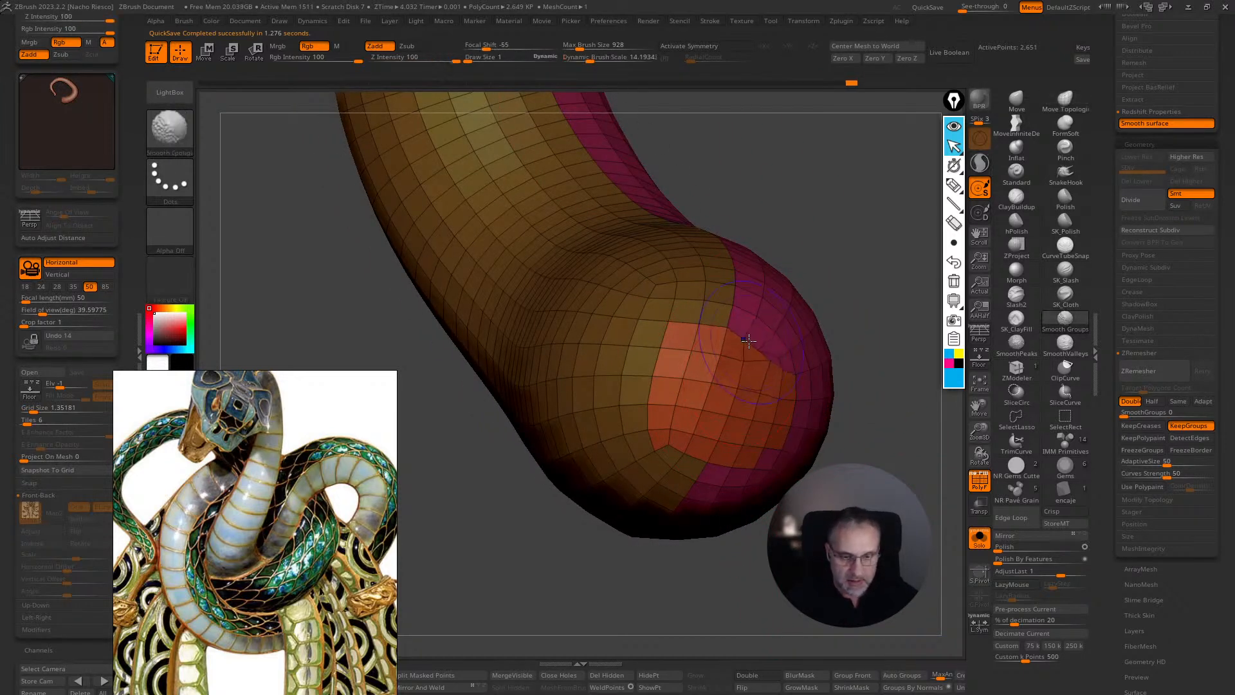
pyautogui.keyDown('shift'); pyautogui.moveTo(692, 447); pyautogui.dragTo(768, 455); pyautogui.keyUp('shift')
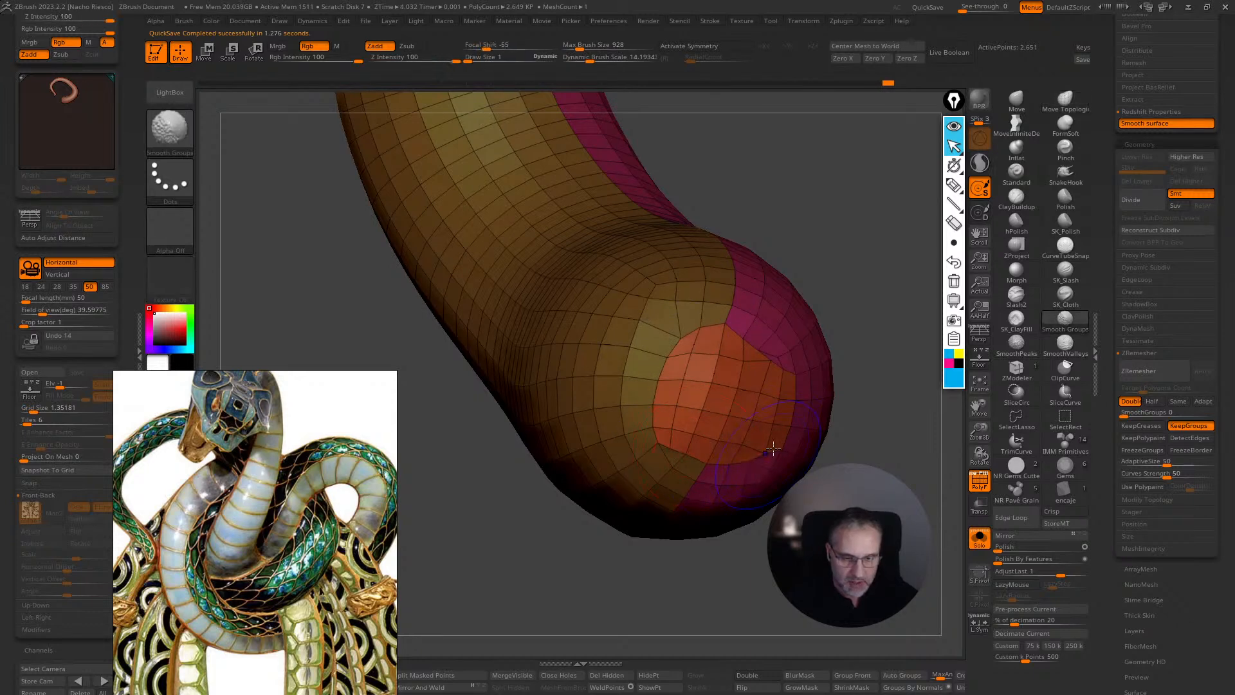
pyautogui.click(1154, 376)
pyautogui.moveTo(766, 414)
pyautogui.keyDown('shift'); pyautogui.mouseDown()
pyautogui.moveTo(691, 348)
pyautogui.moveTo(759, 370)
pyautogui.moveTo(672, 373)
pyautogui.mouseUp(); pyautogui.keyUp('shift')
# - Smooth the step in the magenta polygroup border near the thin tail and remesh the body using Double
pyautogui.moveTo(700, 527)
pyautogui.keyDown('ctrl'); pyautogui.mouseDown(button='right')
pyautogui.moveTo(700, 476)
pyautogui.moveTo(566, 479)
pyautogui.mouseUp(button='right'); pyautogui.keyUp('ctrl')
pyautogui.keyDown('ctrl'); pyautogui.moveTo(874, 534); pyautogui.dragTo(566, 569, button='right'); pyautogui.keyUp('ctrl')
pyautogui.moveTo(926, 534); pyautogui.dragTo(788, 531, button='right')
pyautogui.keyDown('ctrl'); pyautogui.moveTo(788, 531); pyautogui.dragTo(788, 579, button='right'); pyautogui.keyUp('ctrl')
pyautogui.keyDown('alt'); pyautogui.moveTo(788, 578); pyautogui.dragTo(872, 617, button='right'); pyautogui.keyUp('alt')
pyautogui.moveTo(811, 473); pyautogui.dragTo(698, 413, button='right')
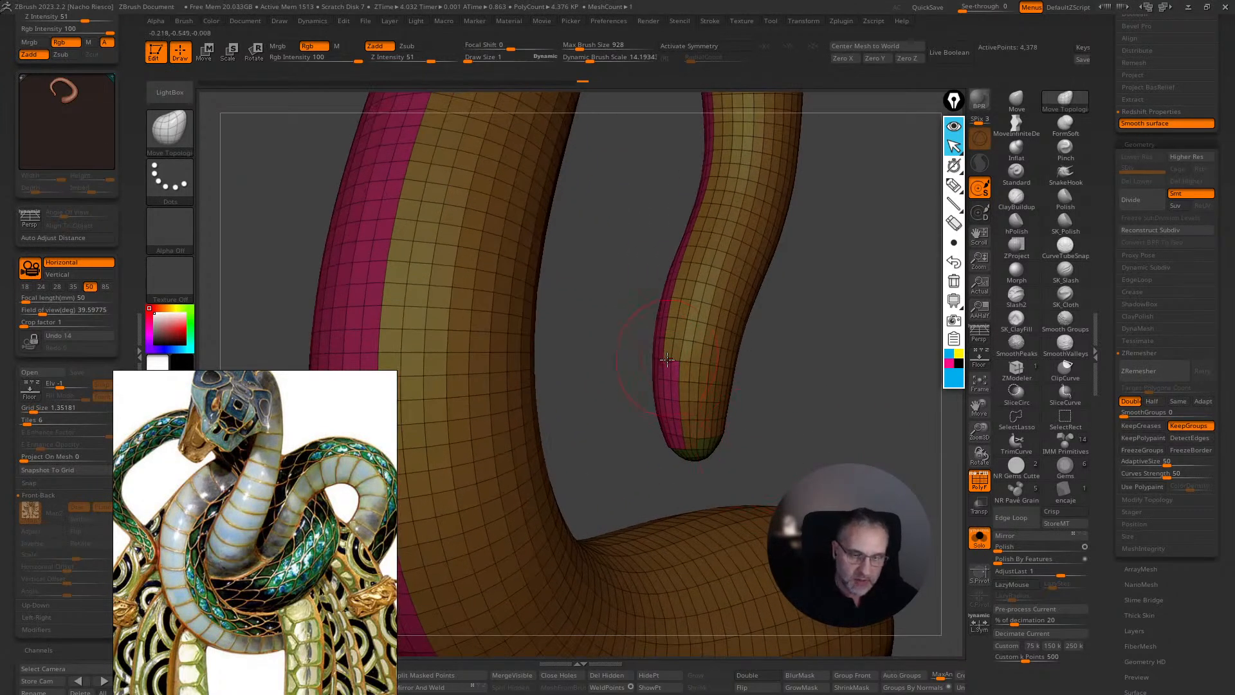
pyautogui.press('shift')
pyautogui.moveTo(672, 346)
pyautogui.keyDown('shift'); pyautogui.mouseDown()
pyautogui.moveTo(672, 389)
pyautogui.moveTo(673, 333)
pyautogui.mouseUp(); pyautogui.keyUp('shift')
pyautogui.moveTo(855, 405); pyautogui.dragTo(923, 382, button='right')
pyautogui.click(1147, 369)
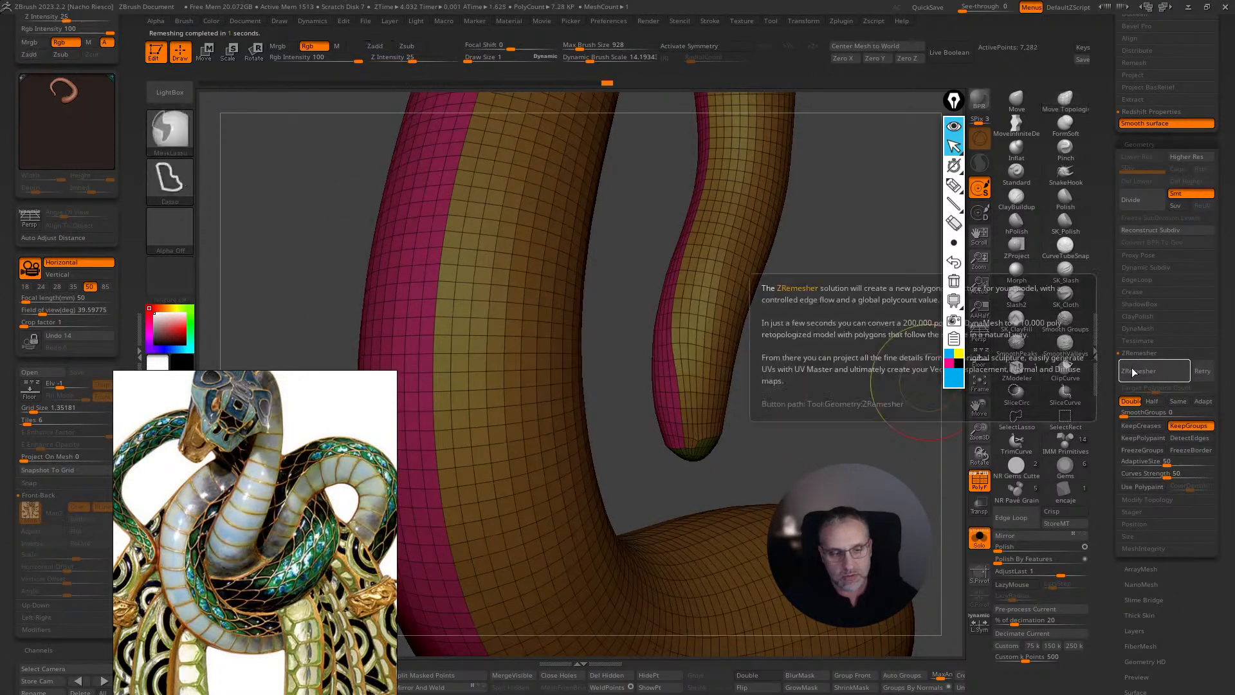
# - Remesh the curled body with the Same polygon count option and smooth the polygroup border along the tail
pyautogui.click(1177, 401)
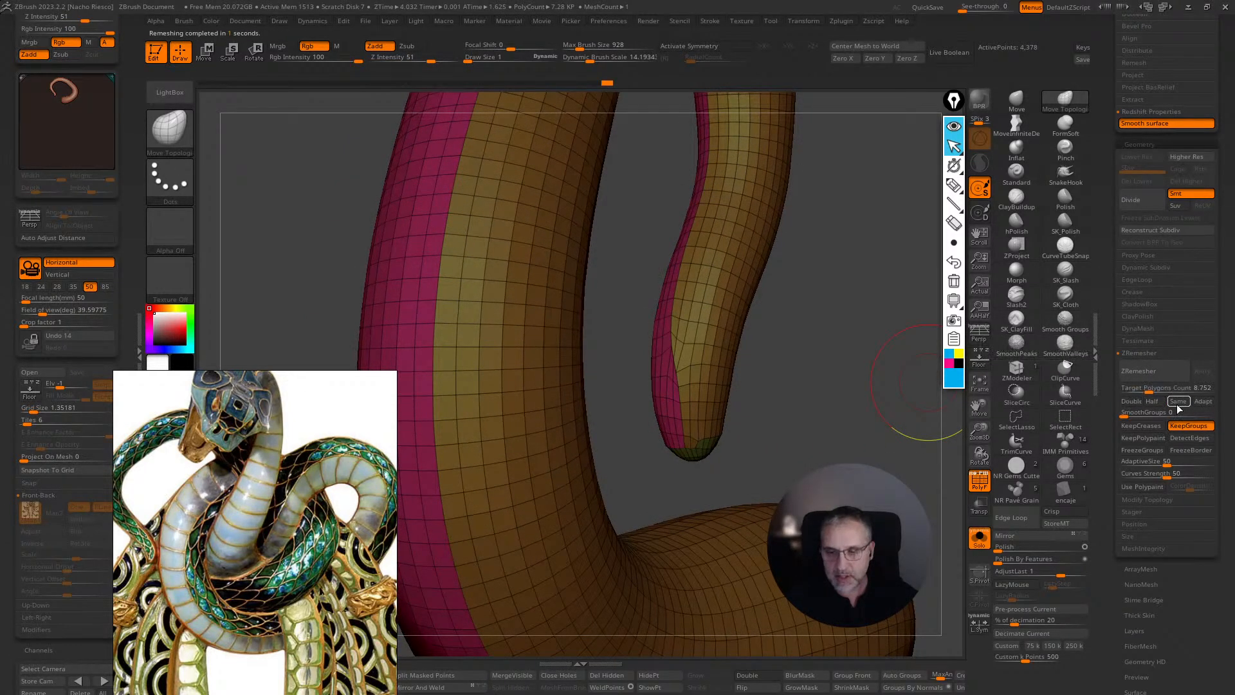
pyautogui.click(1156, 373)
pyautogui.moveTo(868, 380)
pyautogui.mouseDown(button='right')
pyautogui.moveTo(890, 352)
pyautogui.moveTo(835, 350)
pyautogui.moveTo(832, 268)
pyautogui.moveTo(864, 234)
pyautogui.moveTo(854, 261)
pyautogui.mouseUp(button='right')
pyautogui.moveTo(770, 334)
pyautogui.mouseDown(button='right')
pyautogui.moveTo(726, 244)
pyautogui.moveTo(753, 251)
pyautogui.moveTo(688, 366)
pyautogui.mouseUp(button='right')
pyautogui.press('shift')
pyautogui.keyDown('shift'); pyautogui.moveTo(648, 349); pyautogui.dragTo(801, 347); pyautogui.keyUp('shift')
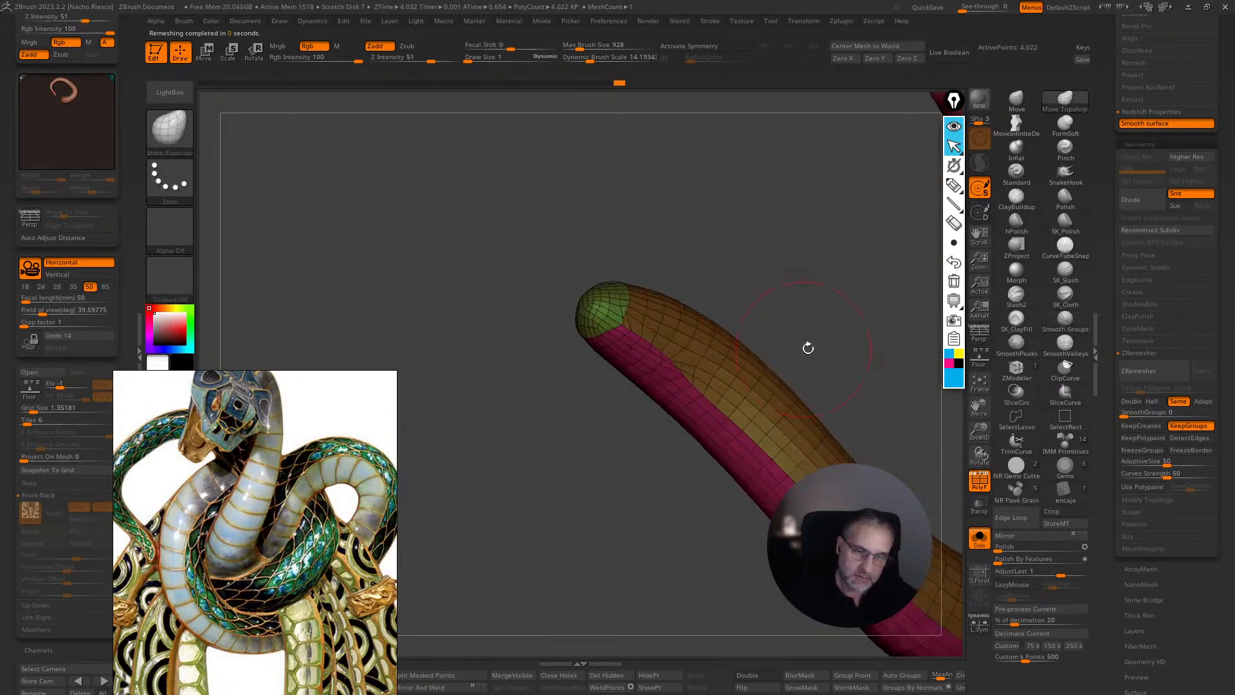
# - Remesh the body, smooth the border around the green tail-tip polygroup and remesh once more
pyautogui.click(1137, 372)
pyautogui.moveTo(663, 541)
pyautogui.mouseDown(button='right')
pyautogui.moveTo(707, 661)
pyautogui.moveTo(791, 621)
pyautogui.moveTo(727, 593)
pyautogui.moveTo(676, 546)
pyautogui.mouseUp(button='right')
pyautogui.press('shift')
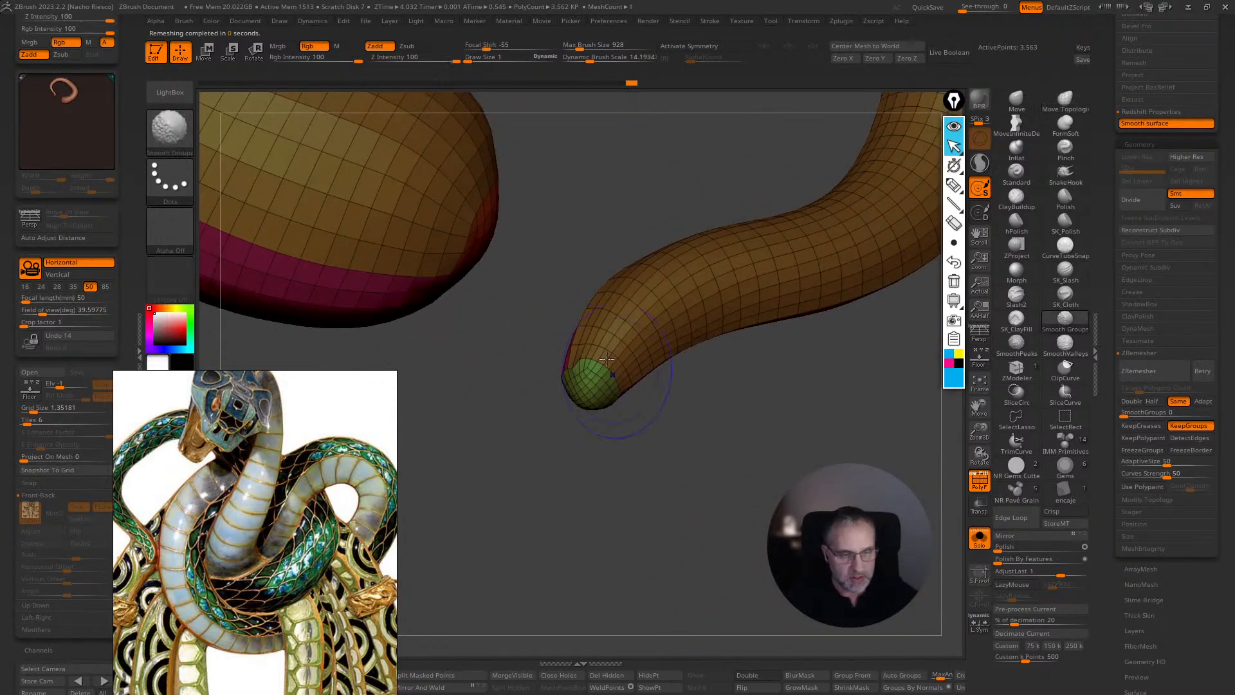
pyautogui.moveTo(623, 445); pyautogui.dragTo(718, 553, button='right')
pyautogui.click(1138, 372)
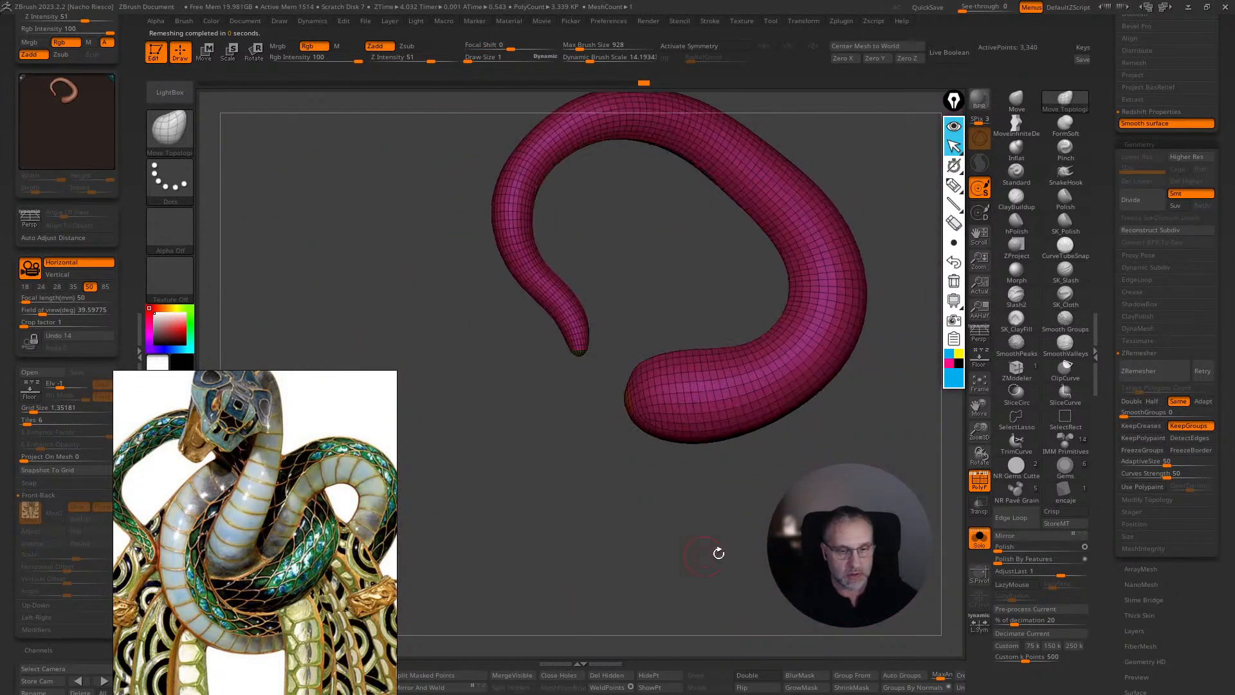
# - Hide the polyframe and apply Polish By Features to the whole curled snake body
pyautogui.click(980, 483)
pyautogui.click(1011, 559)
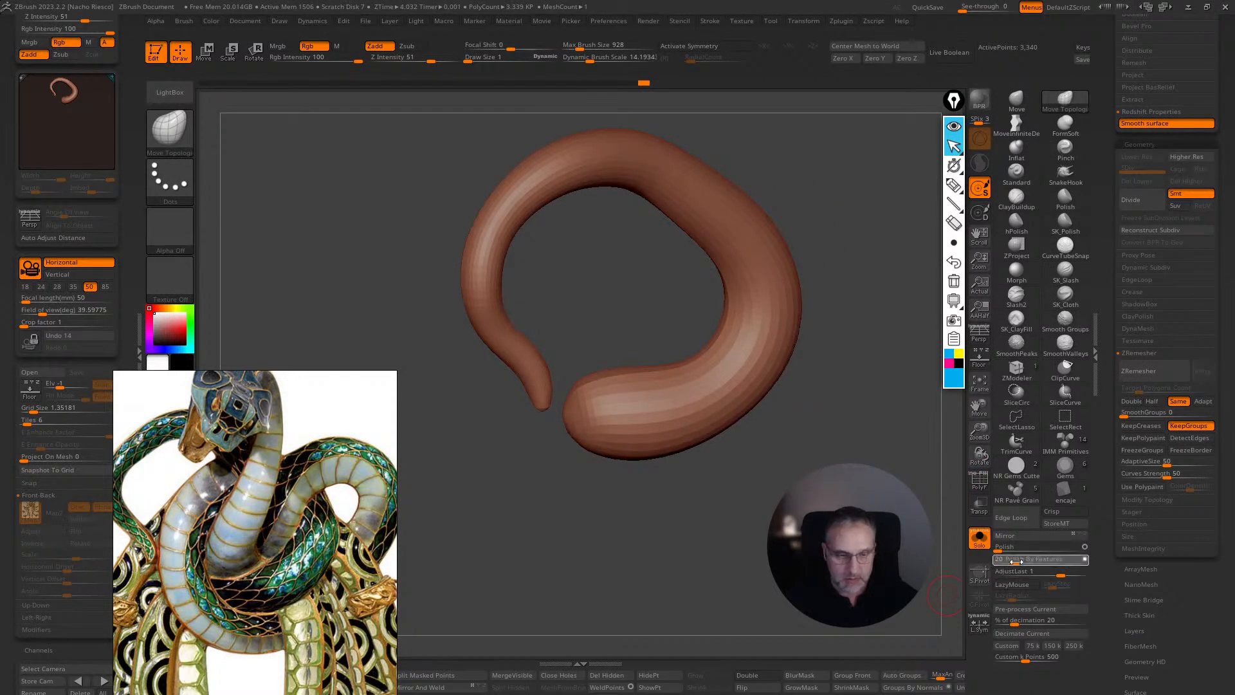
pyautogui.moveTo(856, 451); pyautogui.dragTo(707, 521, button='right')
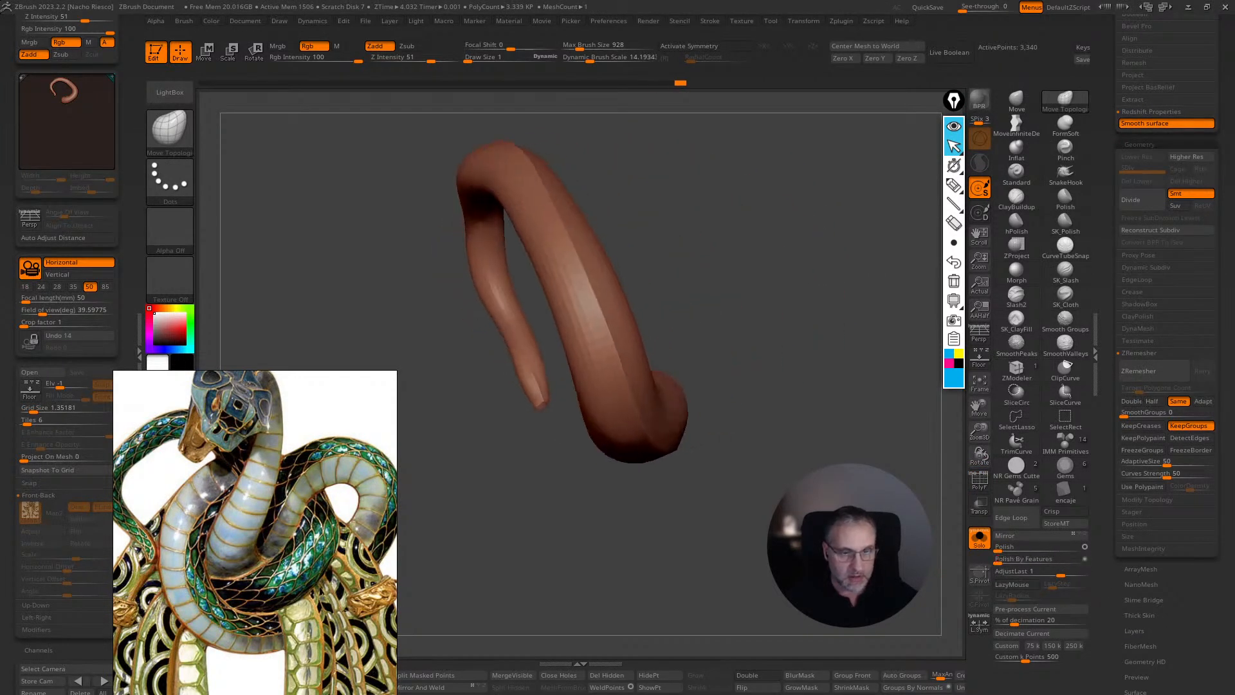
pyautogui.click(1029, 559)
# - Isolate the tail area of the curled body with a mask, apply Polish By Features and clear the mask
pyautogui.moveTo(836, 489); pyautogui.dragTo(567, 436, button='right')
pyautogui.press('s')
pyautogui.moveTo(558, 437); pyautogui.dragTo(563, 439)
pyautogui.moveTo(563, 444)
pyautogui.keyDown('ctrl'); pyautogui.mouseDown(button='right')
pyautogui.moveTo(571, 521)
pyautogui.moveTo(572, 505)
pyautogui.mouseUp(button='right'); pyautogui.keyUp('ctrl')
pyautogui.keyDown('ctrl'); pyautogui.moveTo(579, 386); pyautogui.dragTo(552, 502); pyautogui.keyUp('ctrl')
pyautogui.keyDown('ctrl'); pyautogui.click(552, 502); pyautogui.keyUp('ctrl')
pyautogui.click(1023, 559)
pyautogui.keyDown('ctrl'); pyautogui.moveTo(913, 573); pyautogui.dragTo(880, 584); pyautogui.keyUp('ctrl')
pyautogui.moveTo(881, 584); pyautogui.dragTo(932, 560, button='right')
# - Show the whole ornament with the reference image overlay and select the Move brush
pyautogui.click(978, 538)
pyautogui.moveTo(781, 472); pyautogui.dragTo(881, 335, button='right')
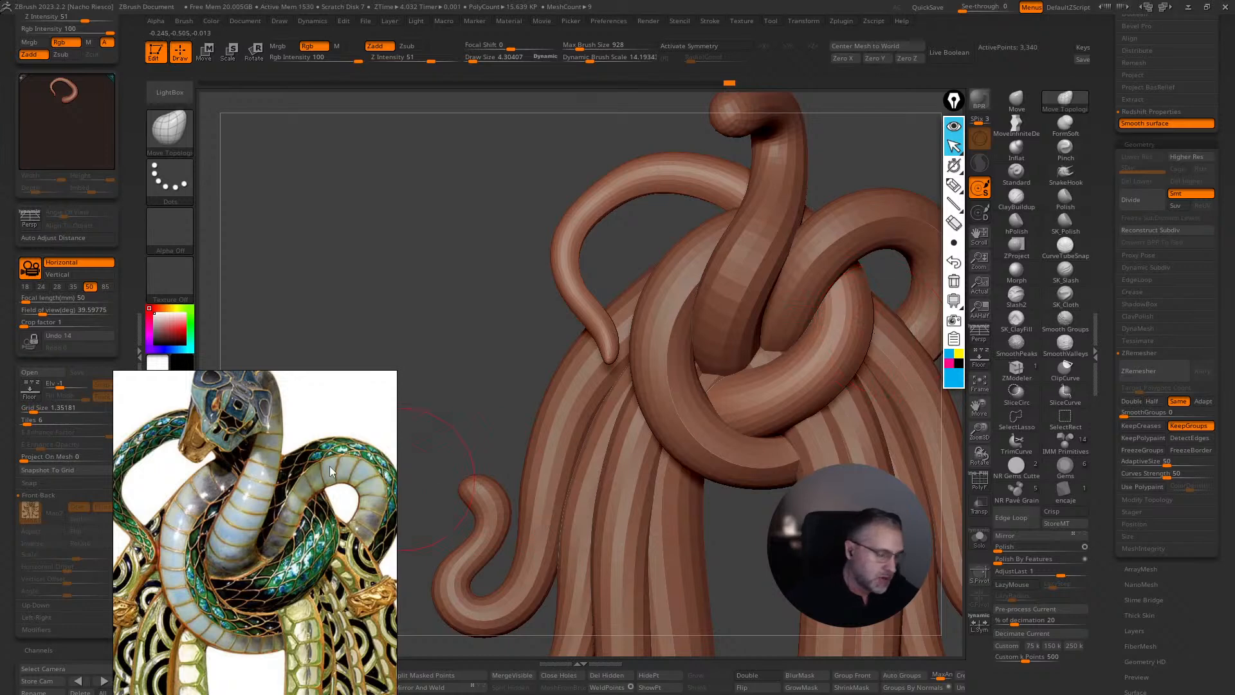
pyautogui.scroll(3, 320, 474)
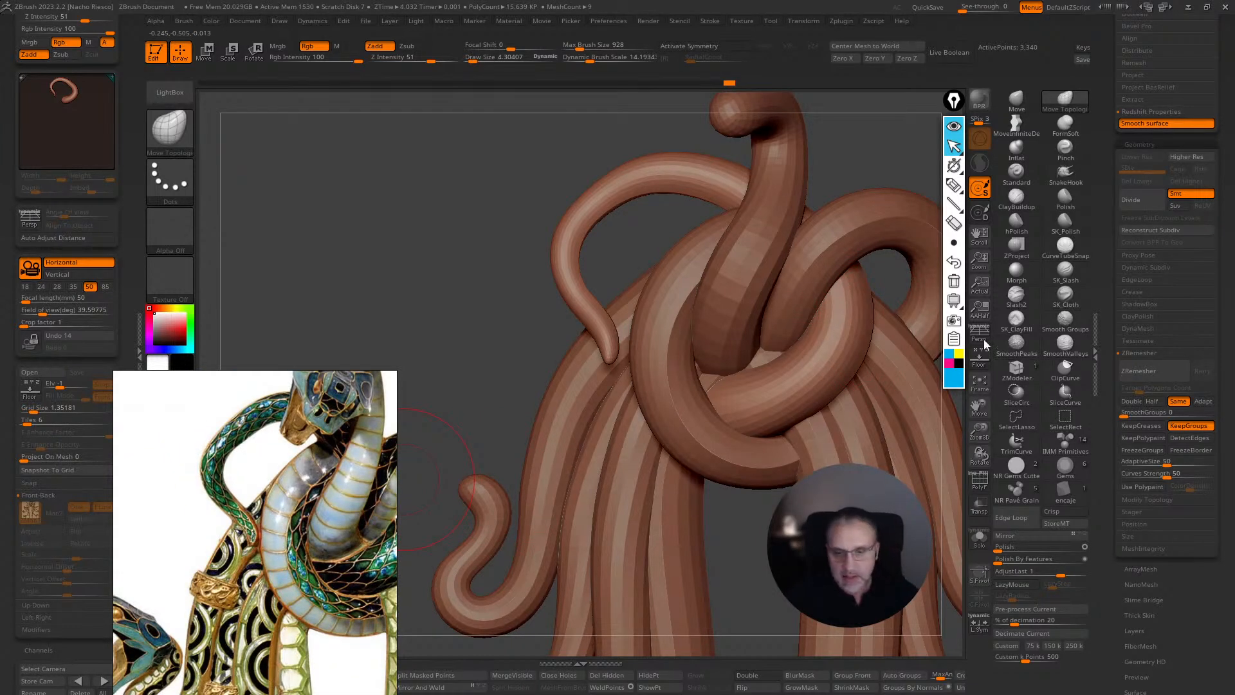
pyautogui.click(979, 363)
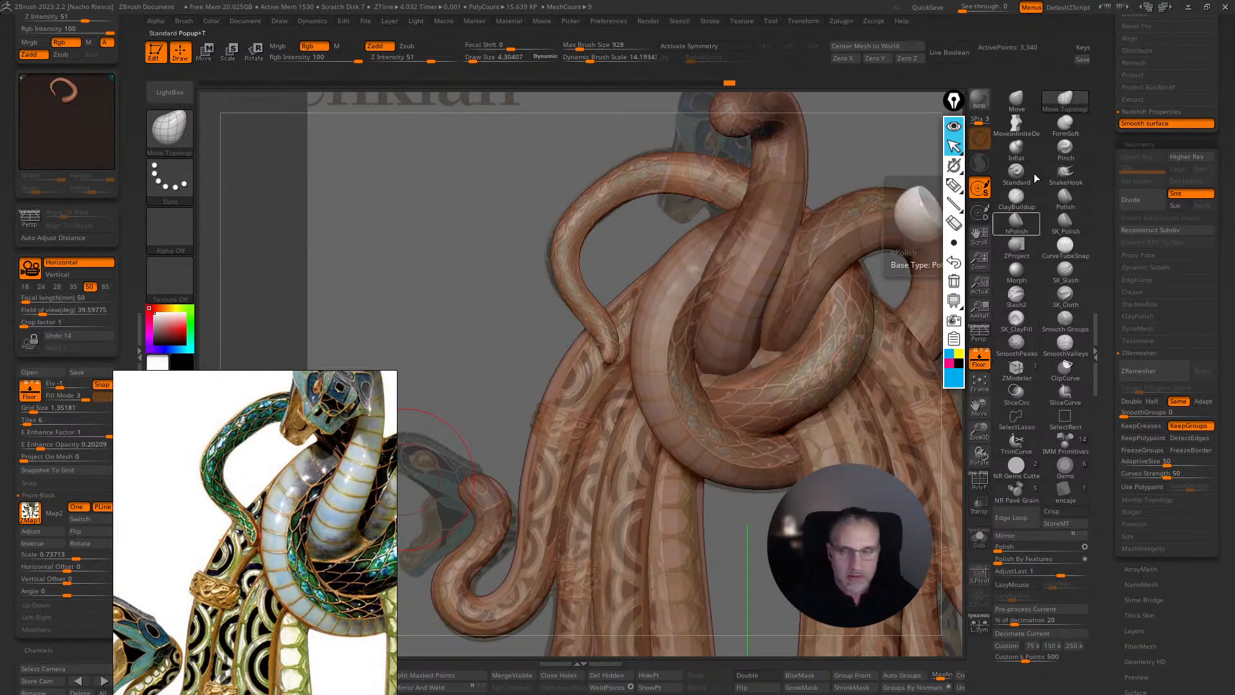
pyautogui.click(1016, 97)
pyautogui.moveTo(329, 557); pyautogui.dragTo(325, 328, button='right')
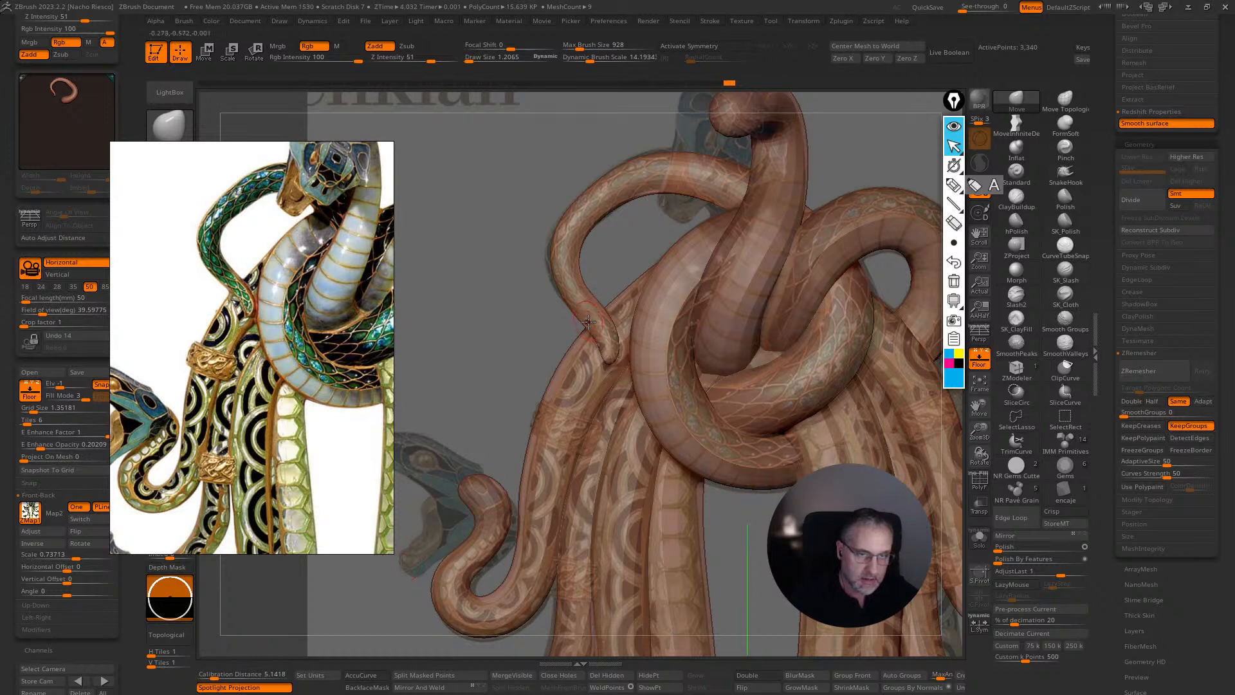
# - Reshape the curled snake's loop, tail tip and thick front section with the Move brush to match the reference overlay
pyautogui.press('s')
pyautogui.moveTo(588, 325); pyautogui.dragTo(547, 298)
pyautogui.press('s')
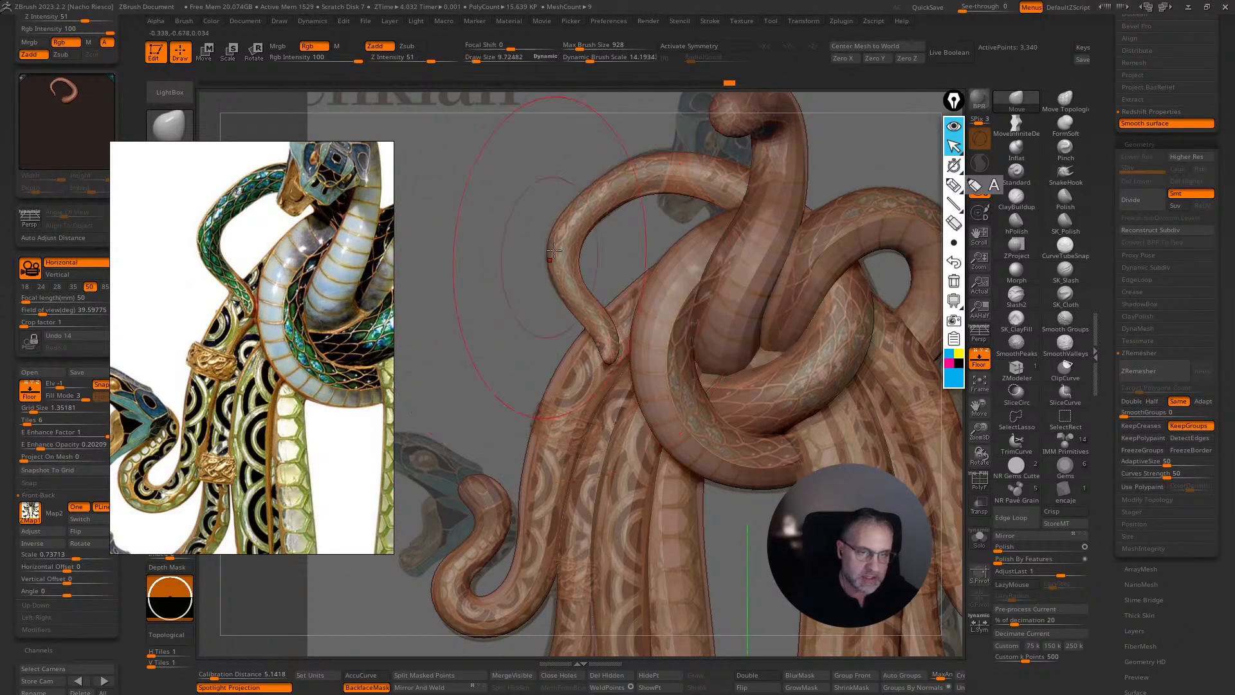
pyautogui.moveTo(640, 193); pyautogui.dragTo(708, 161)
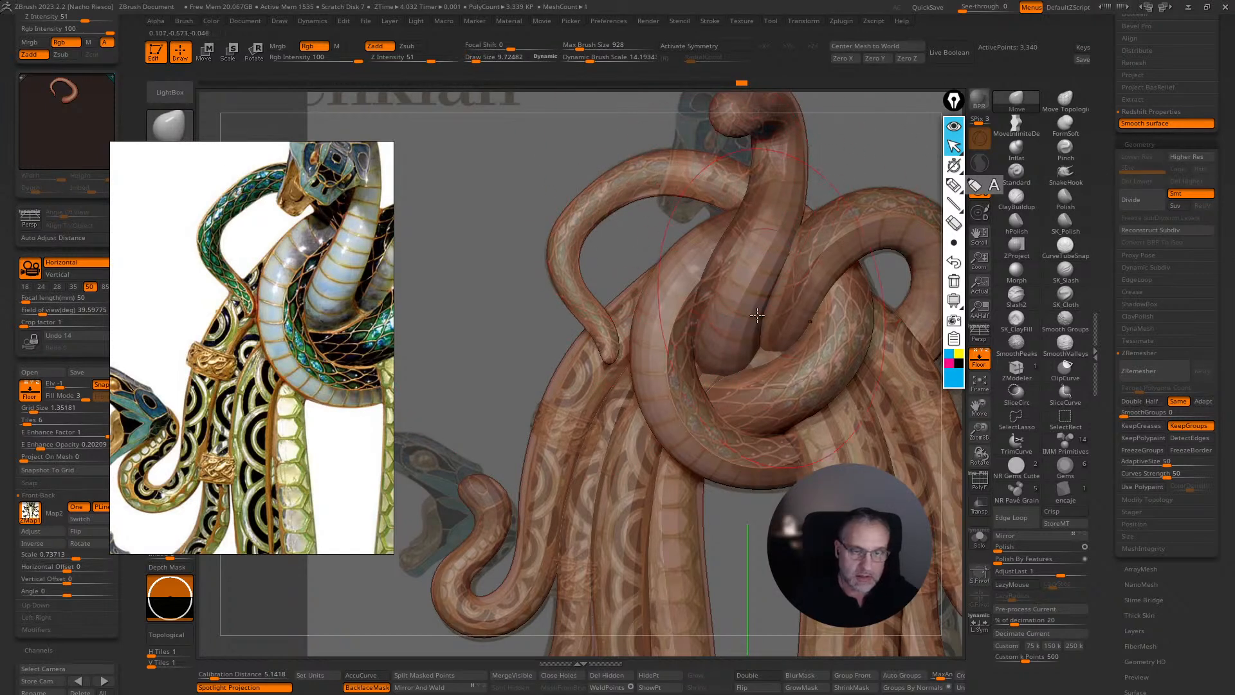
pyautogui.press('s')
pyautogui.moveTo(618, 350); pyautogui.dragTo(604, 330)
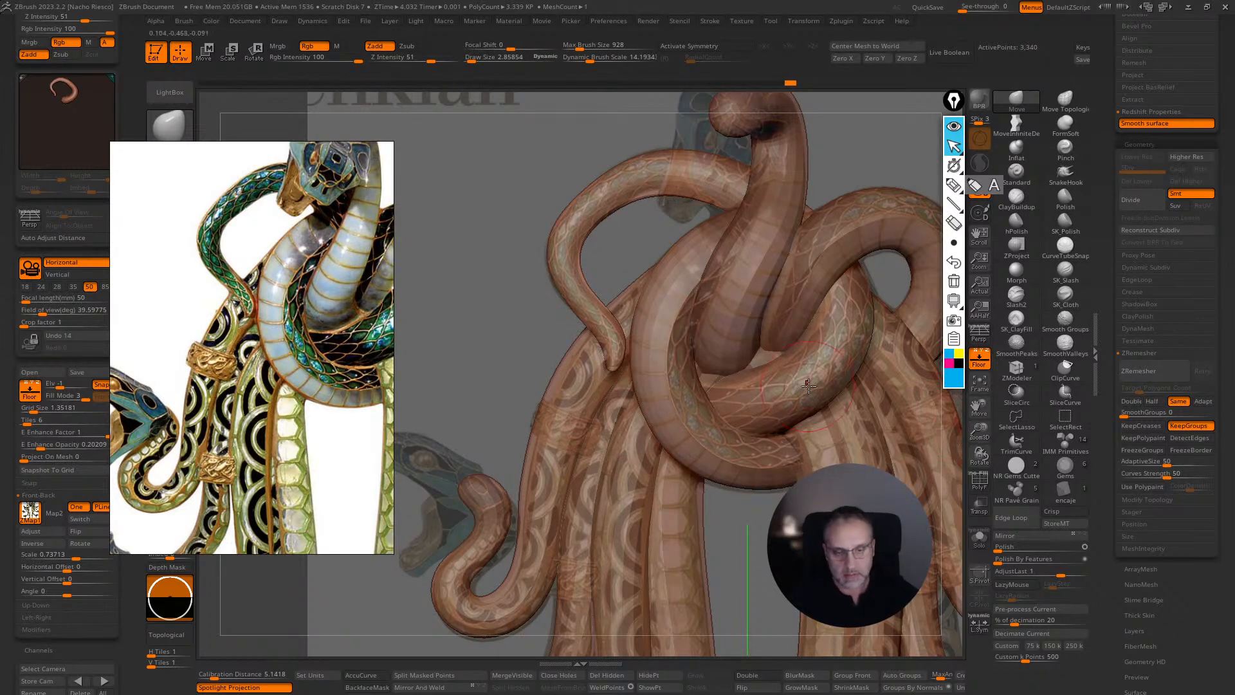
pyautogui.press('s')
pyautogui.moveTo(728, 393); pyautogui.dragTo(768, 383)
# - Check the curled body's polyframe, hide it again and replace the Smooth Groups smoothing brush with ClayTubesCons
pyautogui.click(982, 484)
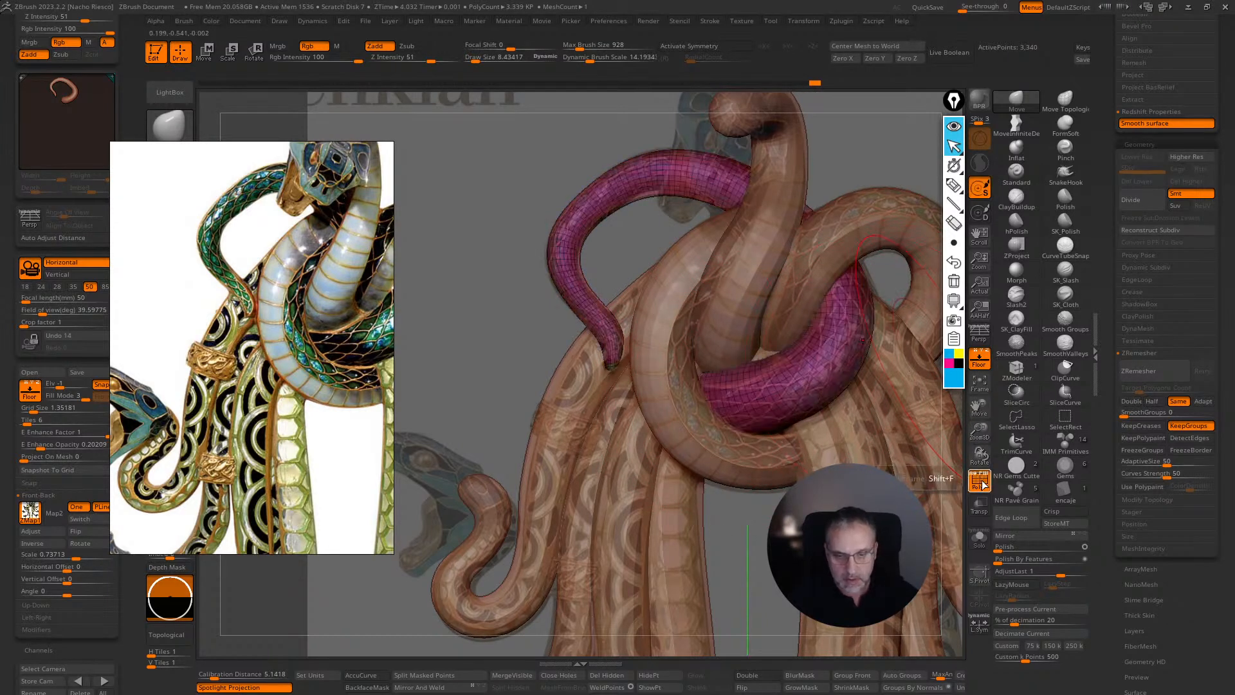
pyautogui.click(981, 484)
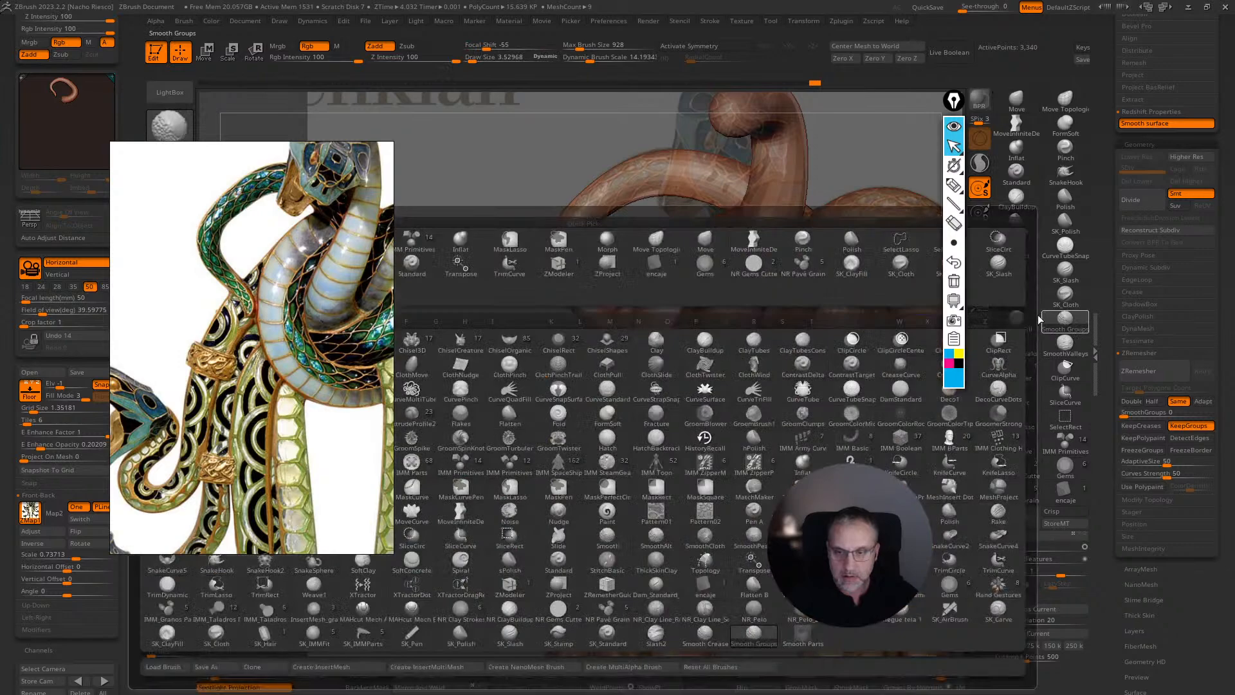
pyautogui.press('b')
pyautogui.click(937, 252)
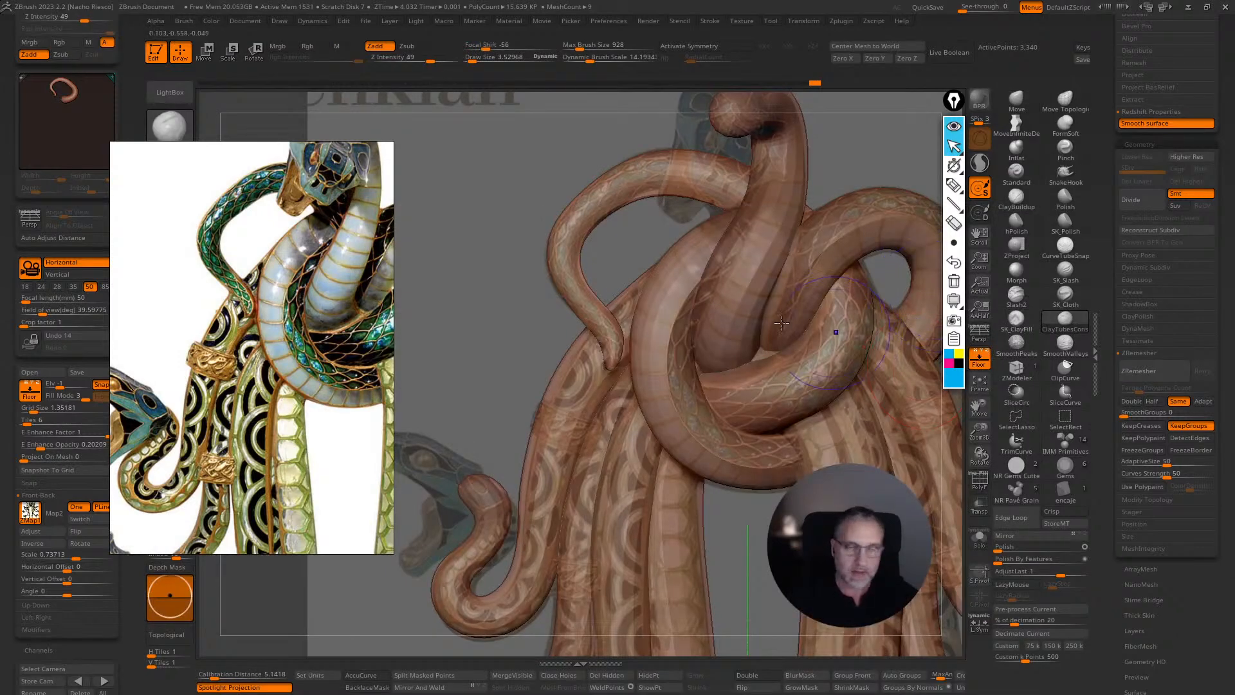
# - Try switching the sculpting brush from ClayTubesCons to the Move and Topology brushes in the brush library
pyautogui.press('b')
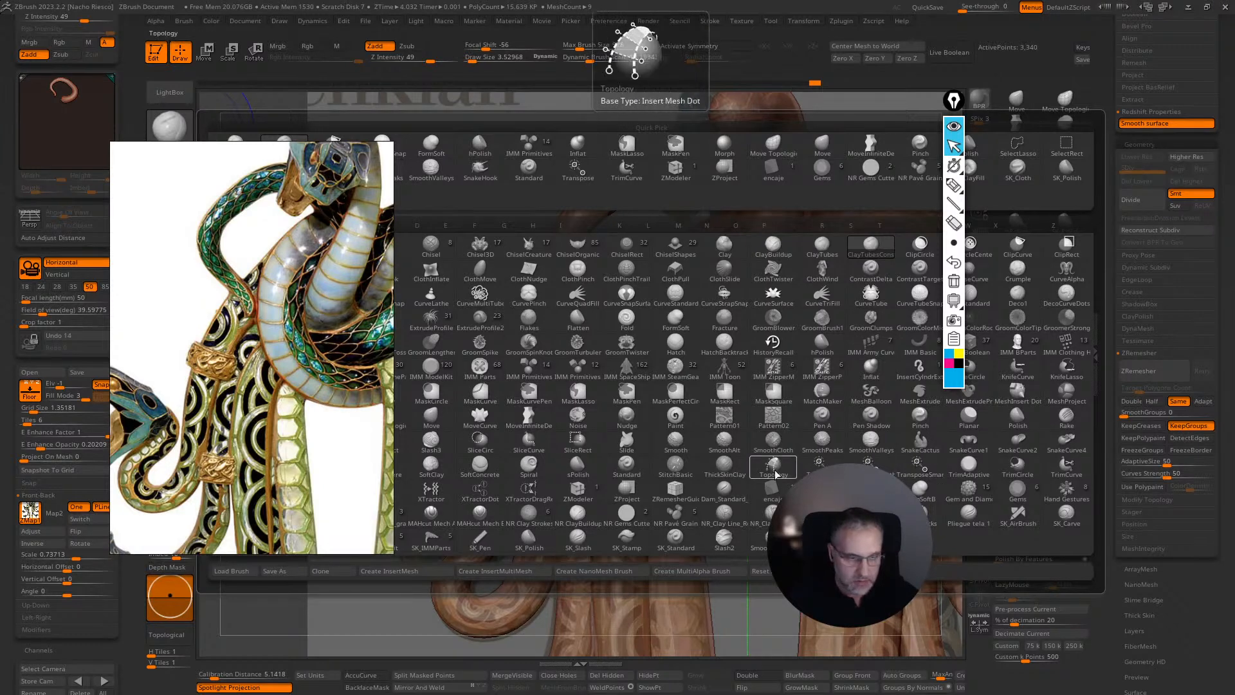
pyautogui.press('m')
pyautogui.press('v')
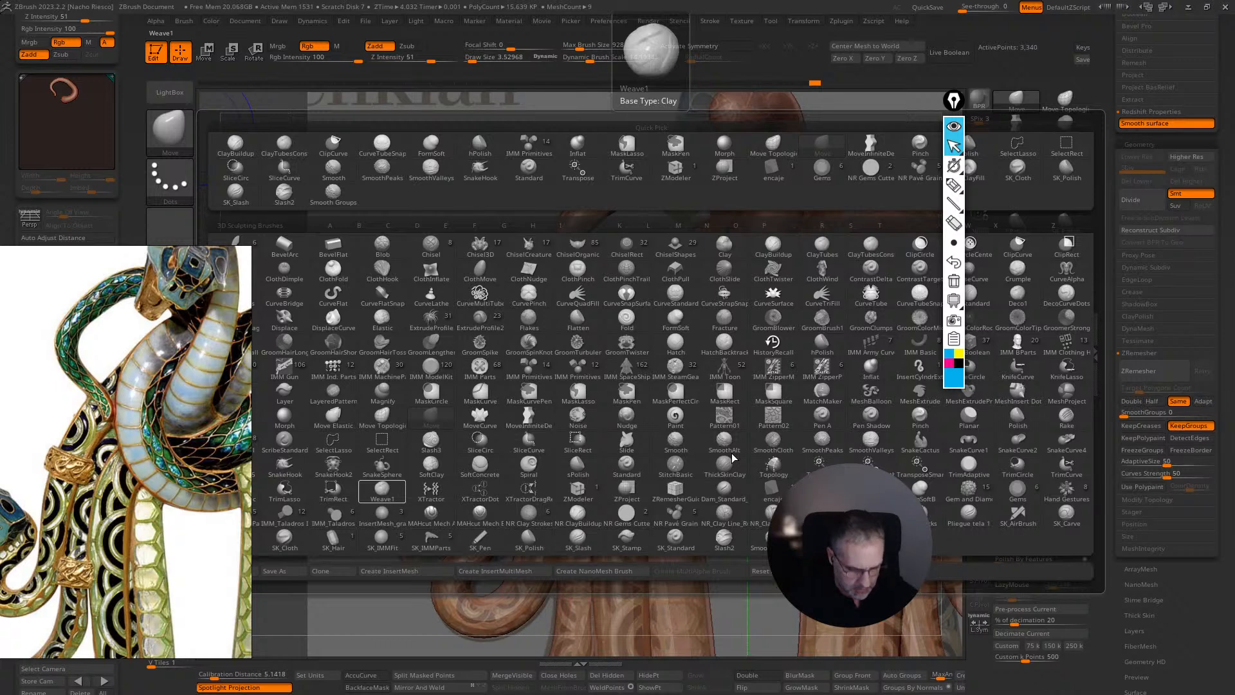
pyautogui.click(780, 465)
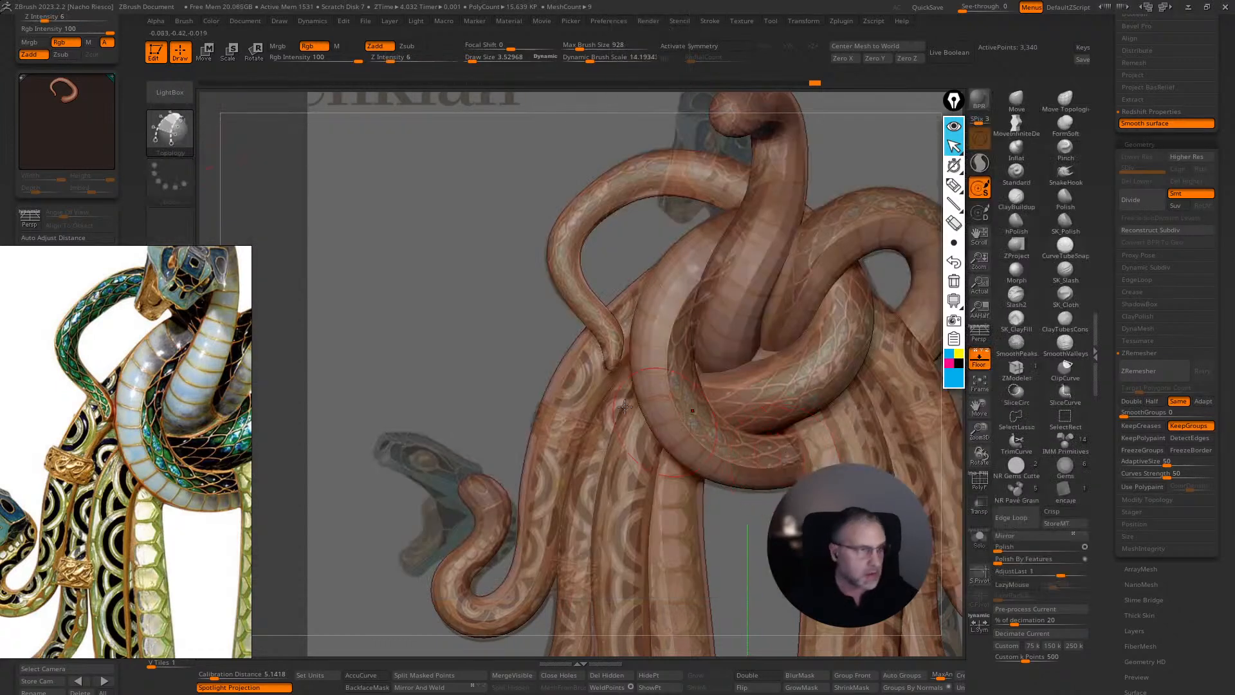
pyautogui.press('1')
pyautogui.click(177, 133)
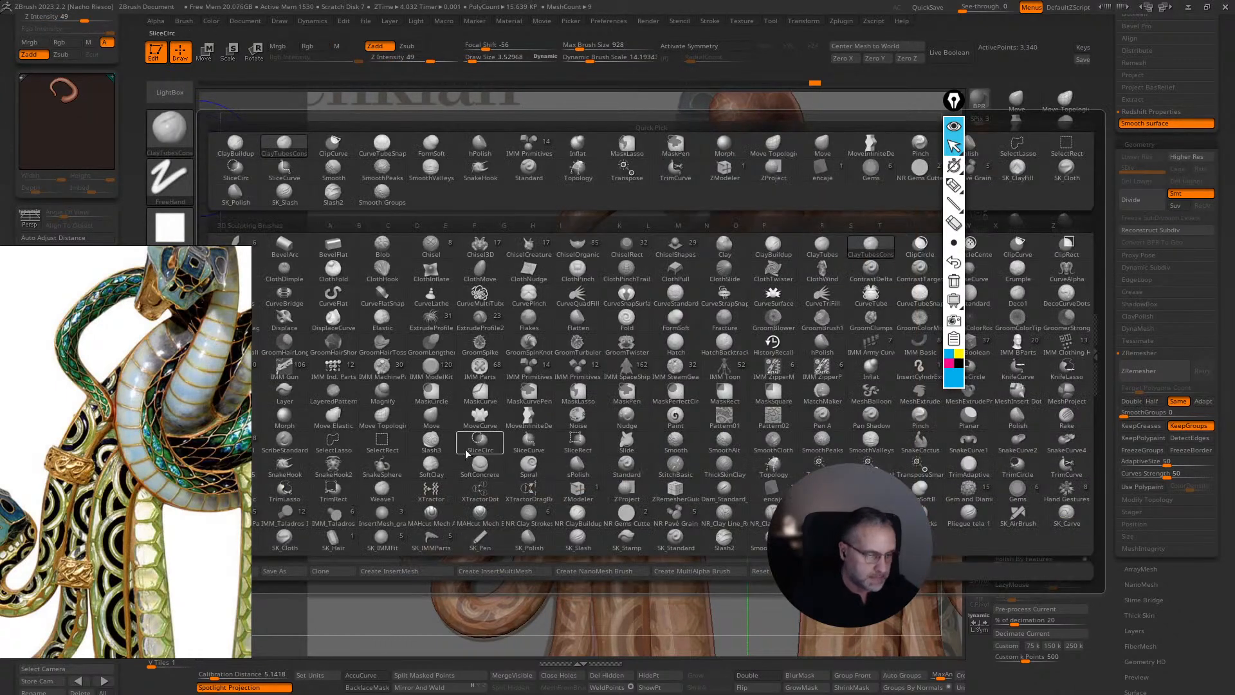
pyautogui.press('1')
pyautogui.moveTo(198, 453); pyautogui.dragTo(88, 484, button='right')
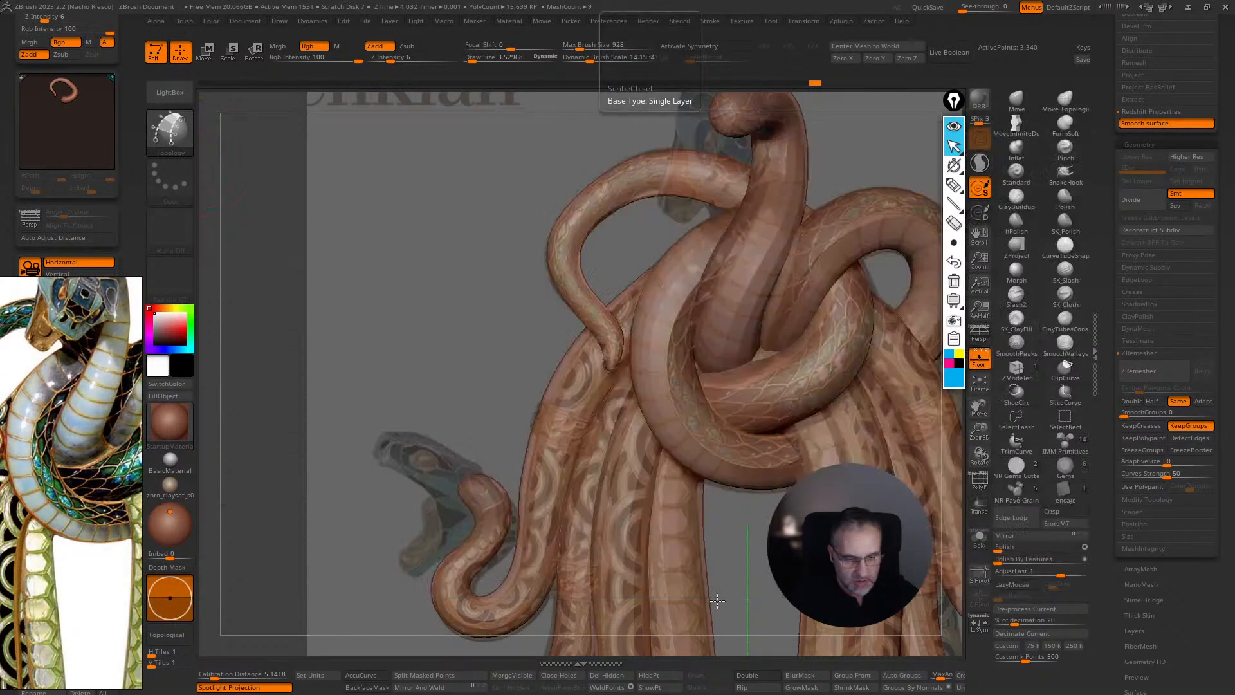
pyautogui.moveTo(747, 605)
pyautogui.mouseDown(button='right')
pyautogui.moveTo(804, 573)
pyautogui.moveTo(725, 604)
pyautogui.moveTo(716, 582)
pyautogui.mouseUp(button='right')
pyautogui.press('b')
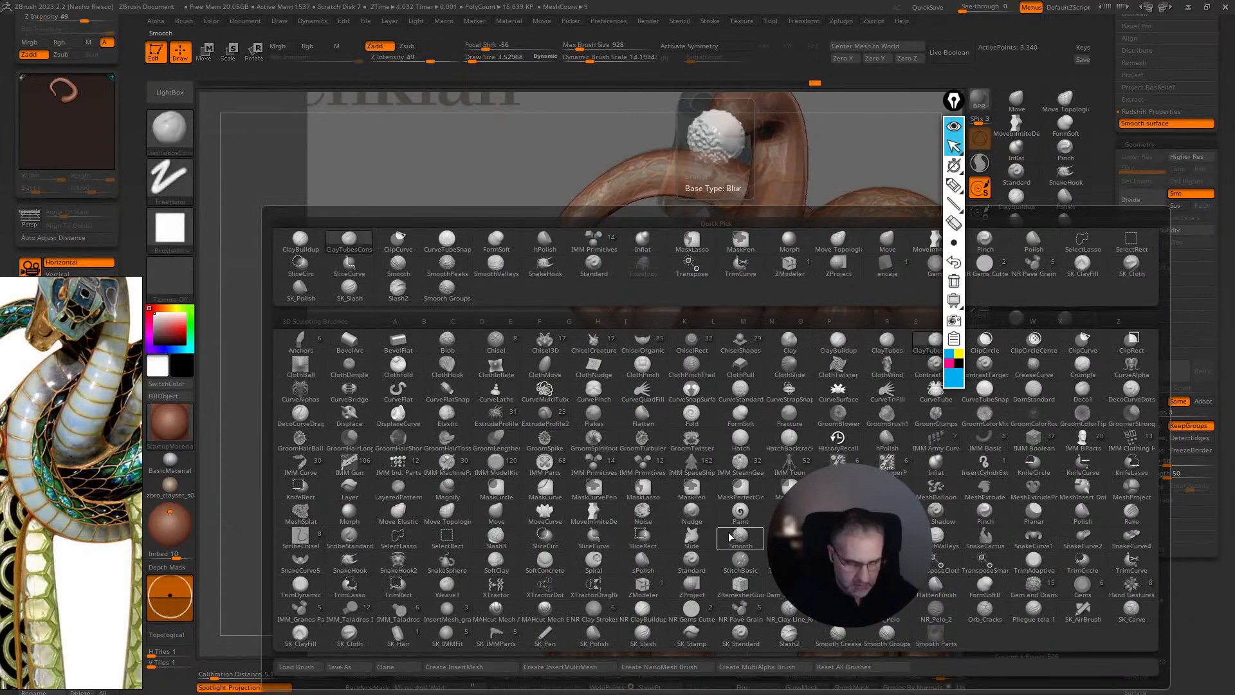
pyautogui.click(761, 276)
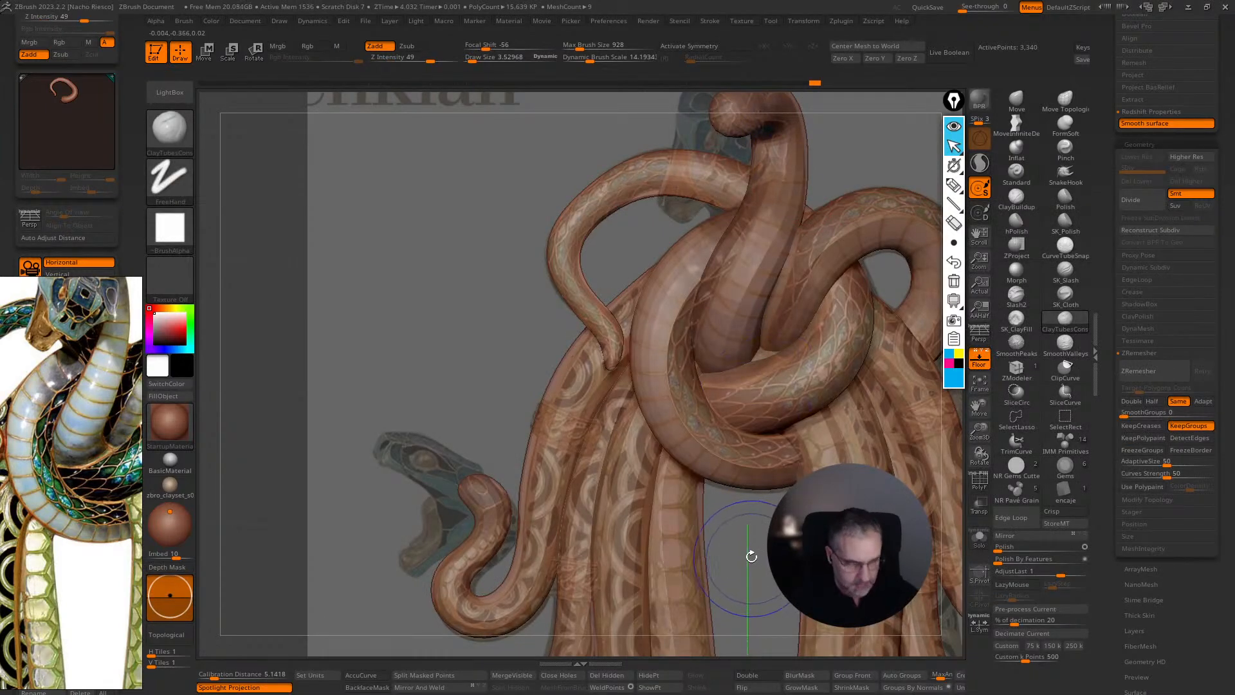
pyautogui.press('1')
pyautogui.press('1')
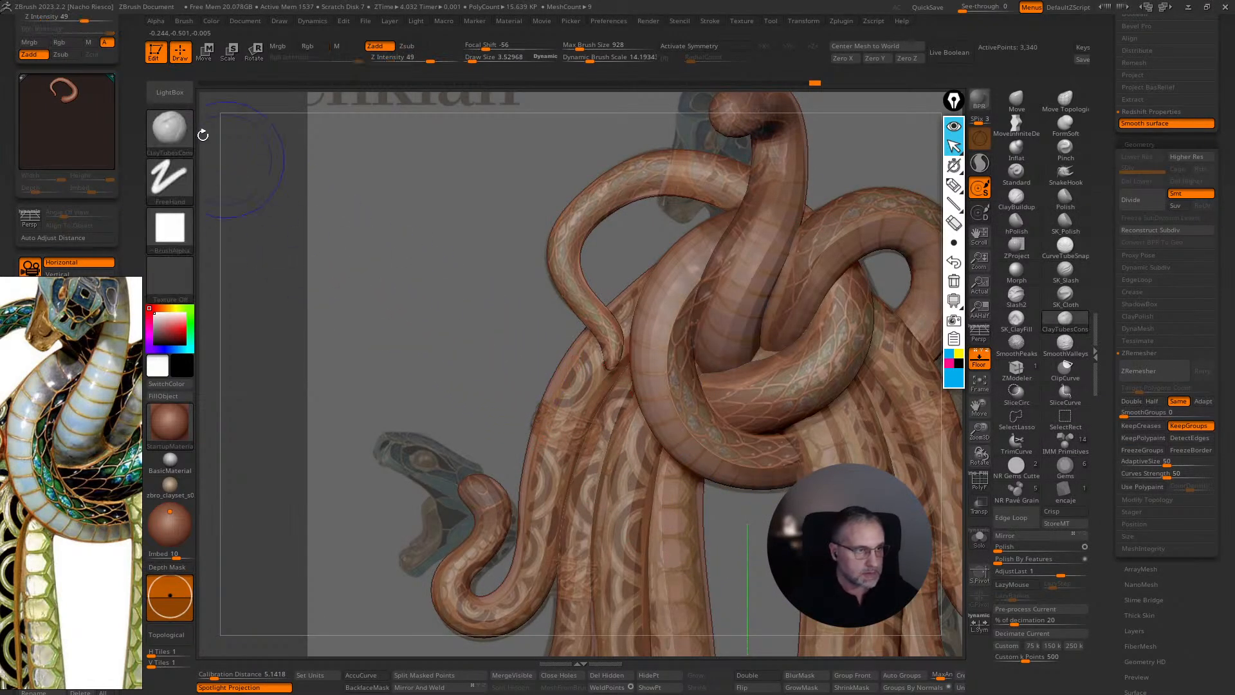
pyautogui.press('b')
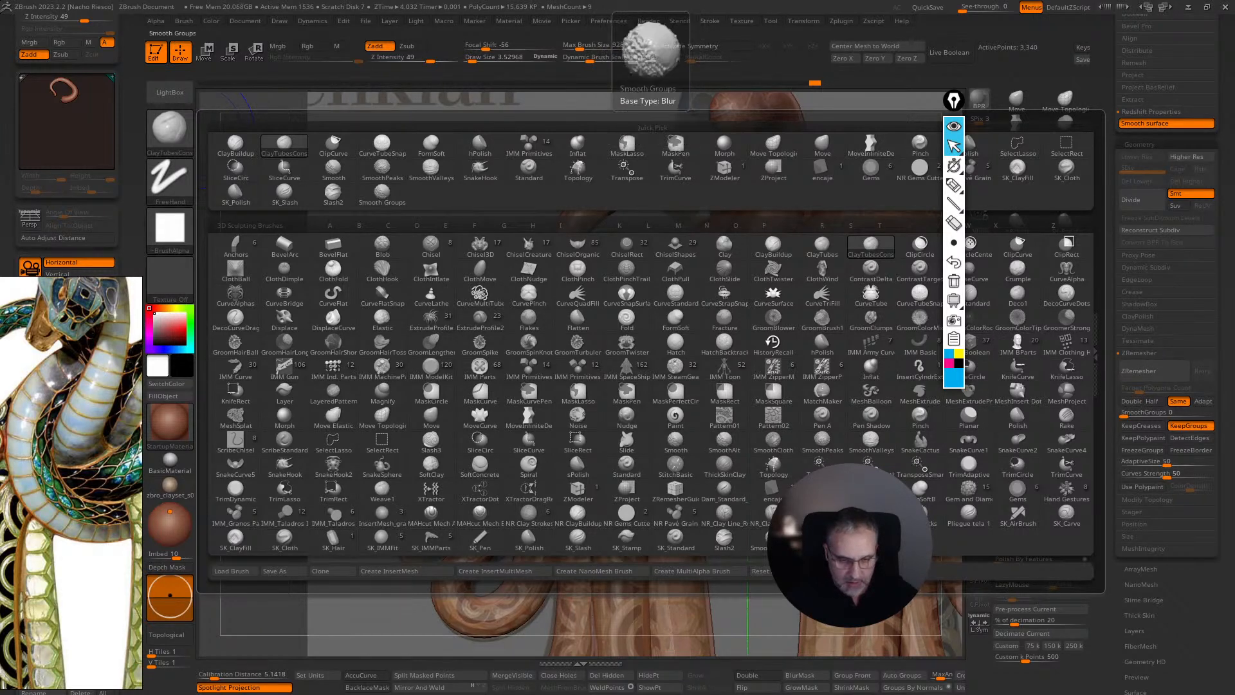
pyautogui.click(822, 515)
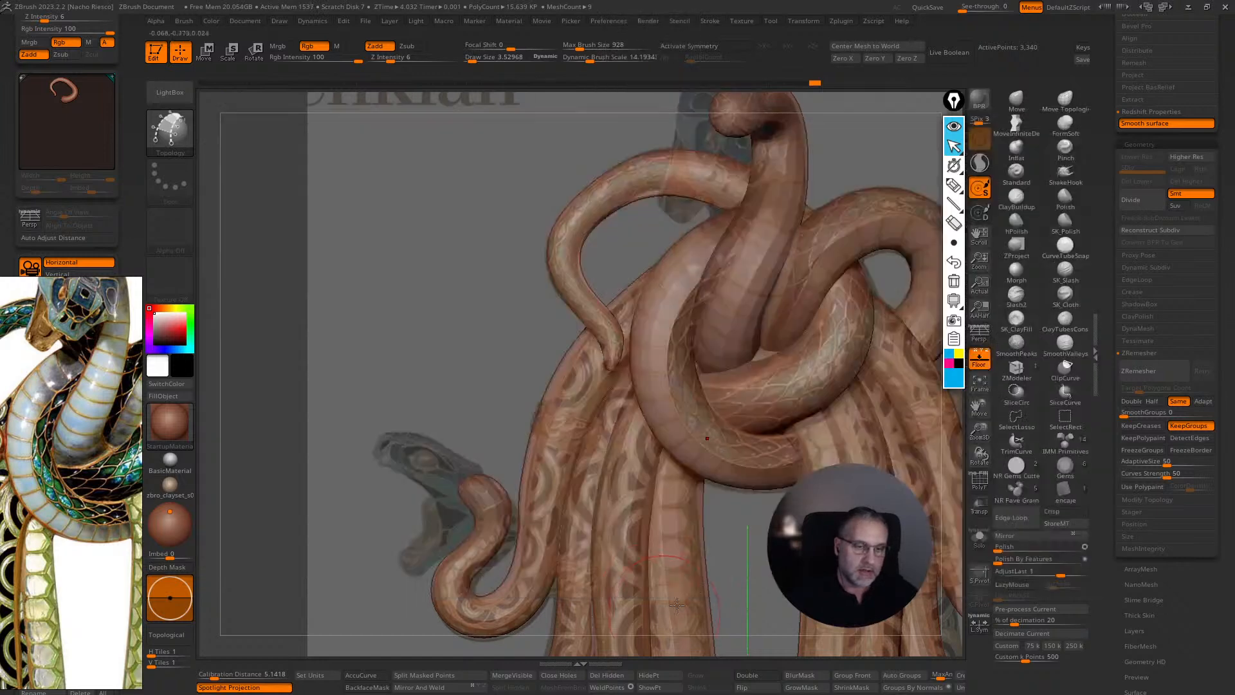
# - Isolate the curled snake and compare its shape with the reference overlay and the enlarged reference photo
pyautogui.keyDown('alt'); pyautogui.moveTo(751, 553); pyautogui.dragTo(735, 579); pyautogui.keyUp('alt')
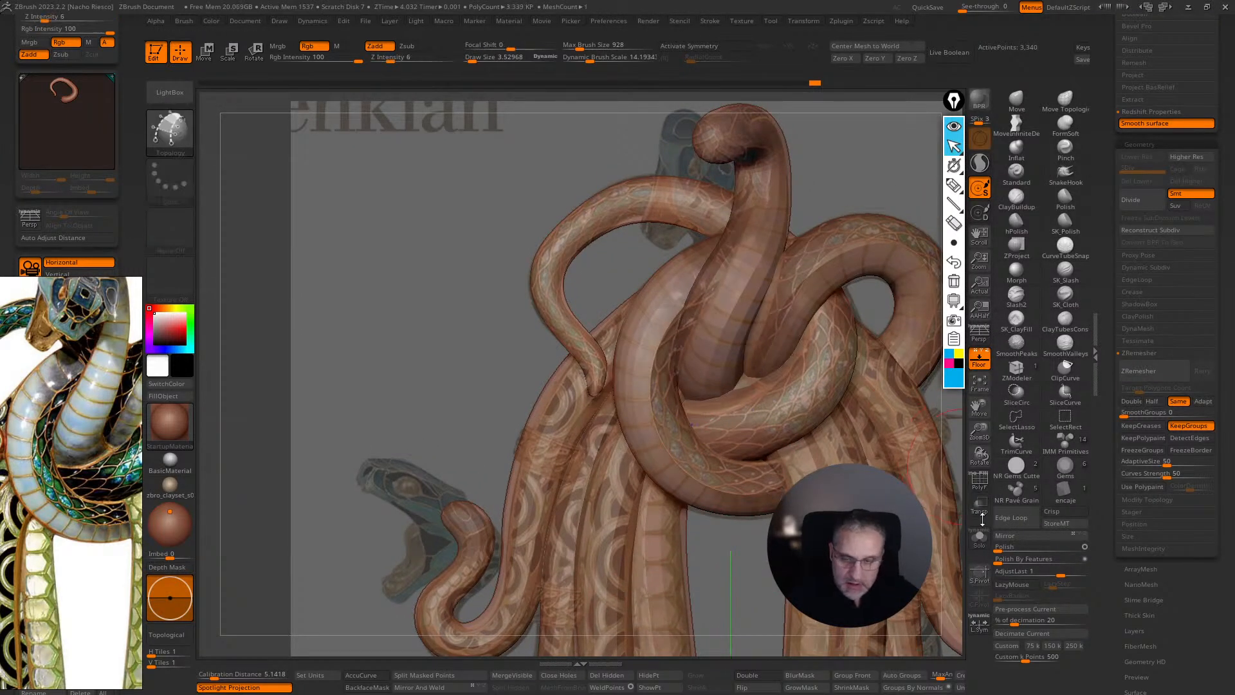
pyautogui.click(979, 539)
pyautogui.click(979, 358)
pyautogui.moveTo(900, 514); pyautogui.dragTo(944, 500)
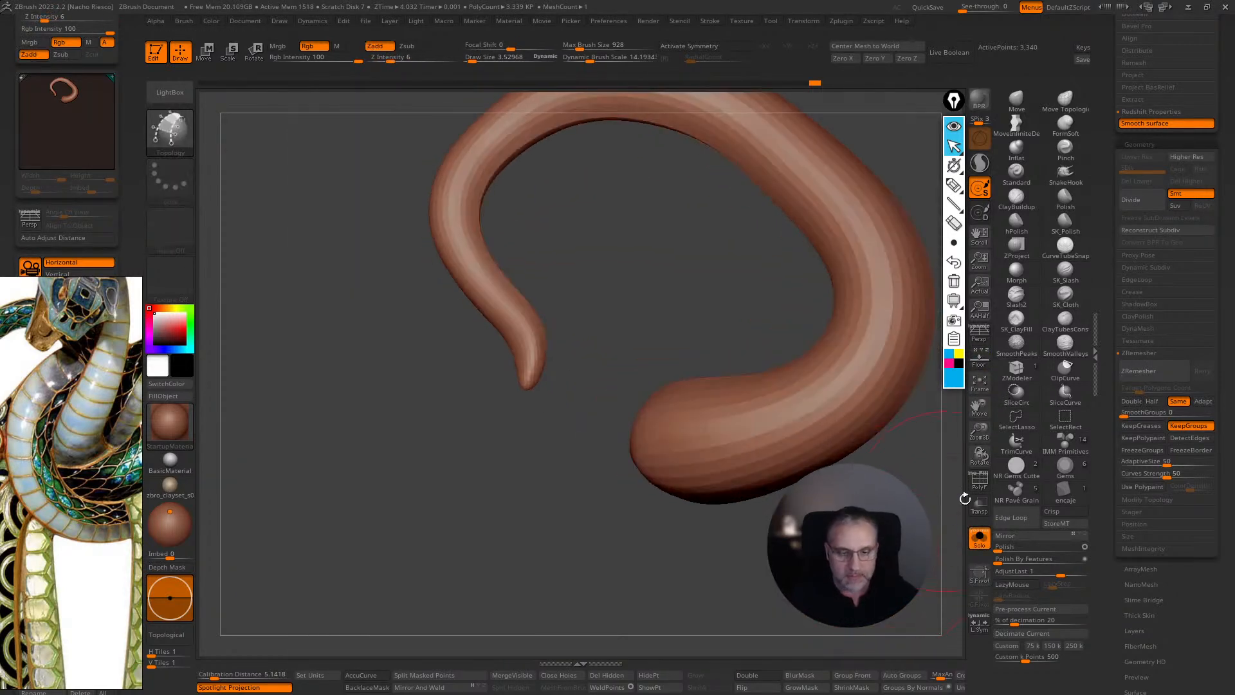
pyautogui.click(980, 360)
pyautogui.keyDown('alt'); pyautogui.moveTo(903, 422); pyautogui.dragTo(906, 376); pyautogui.keyUp('alt')
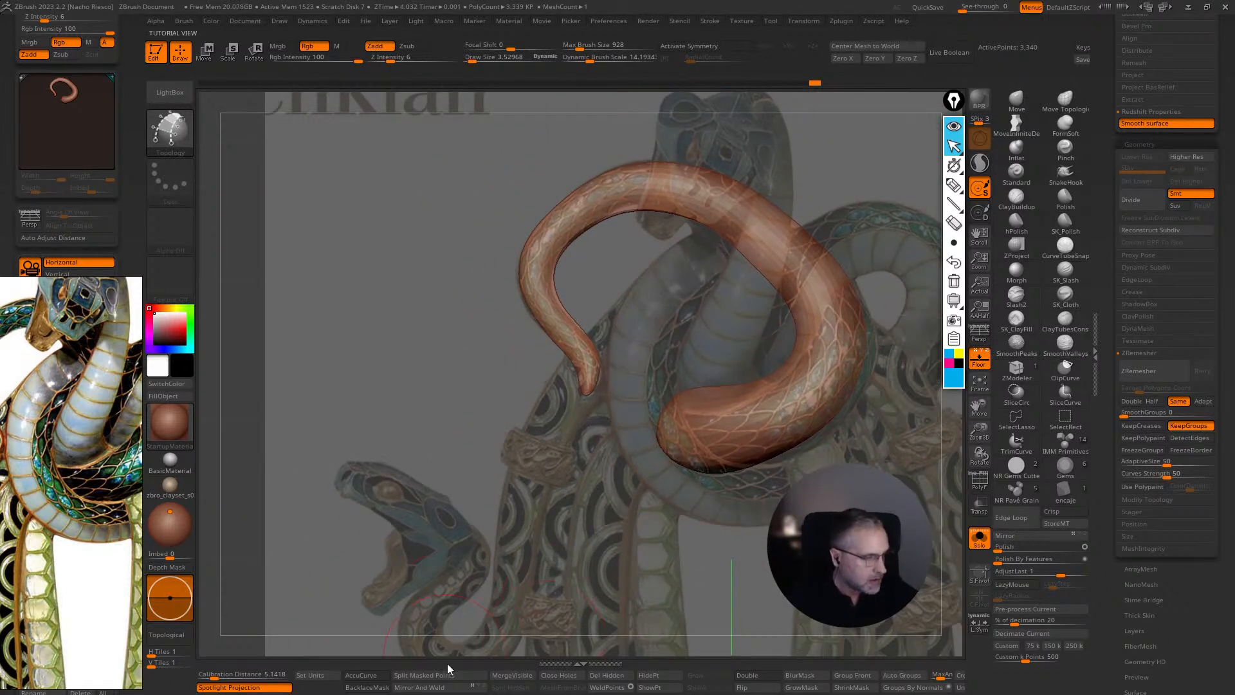
pyautogui.moveTo(21, 406); pyautogui.dragTo(103, 418, button='middle')
pyautogui.moveTo(93, 450); pyautogui.dragTo(341, 348, button='right')
pyautogui.moveTo(341, 348); pyautogui.dragTo(220, 402, button='middle')
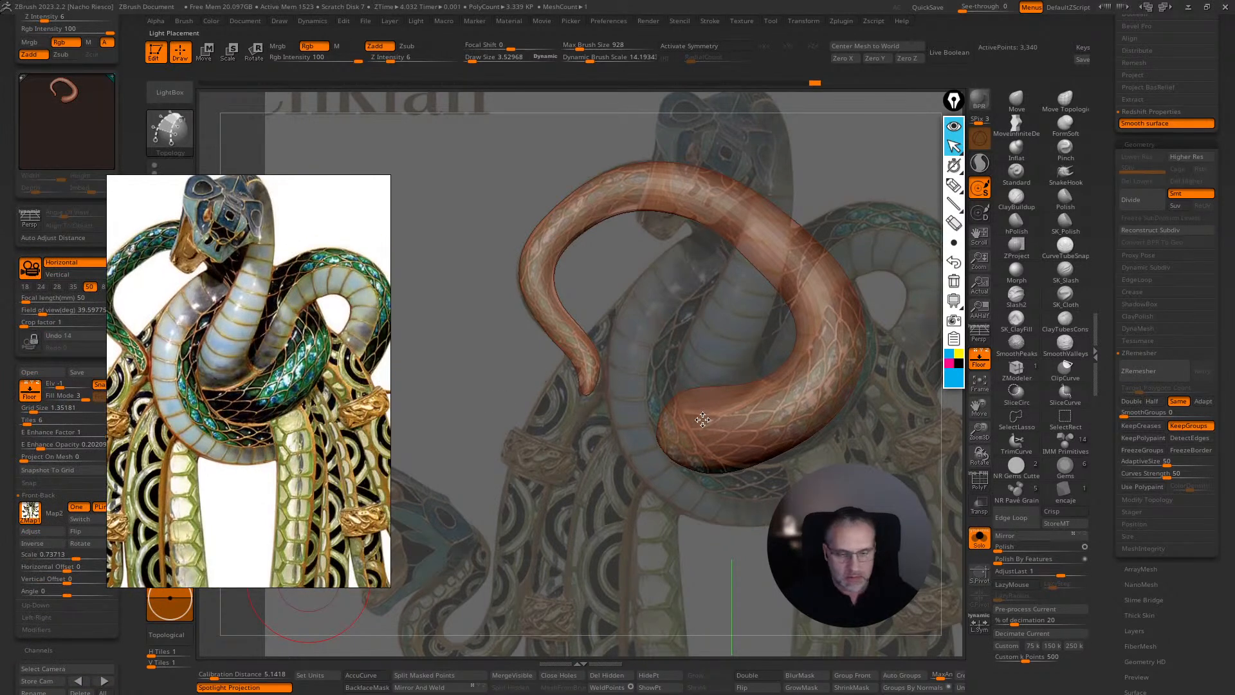
# - Hide the reference overlay and even out the curled snake's tail end with the hPolish brush and smoothing strokes
pyautogui.click(987, 361)
pyautogui.moveTo(572, 514); pyautogui.dragTo(619, 583)
pyautogui.moveTo(516, 563)
pyautogui.mouseDown()
pyautogui.moveTo(697, 357)
pyautogui.moveTo(673, 361)
pyautogui.moveTo(785, 394)
pyautogui.moveTo(847, 347)
pyautogui.moveTo(814, 433)
pyautogui.moveTo(926, 328)
pyautogui.mouseUp()
pyautogui.click(809, 689)
pyautogui.click(1019, 232)
pyautogui.press('s')
pyautogui.moveTo(685, 376); pyautogui.dragTo(689, 384)
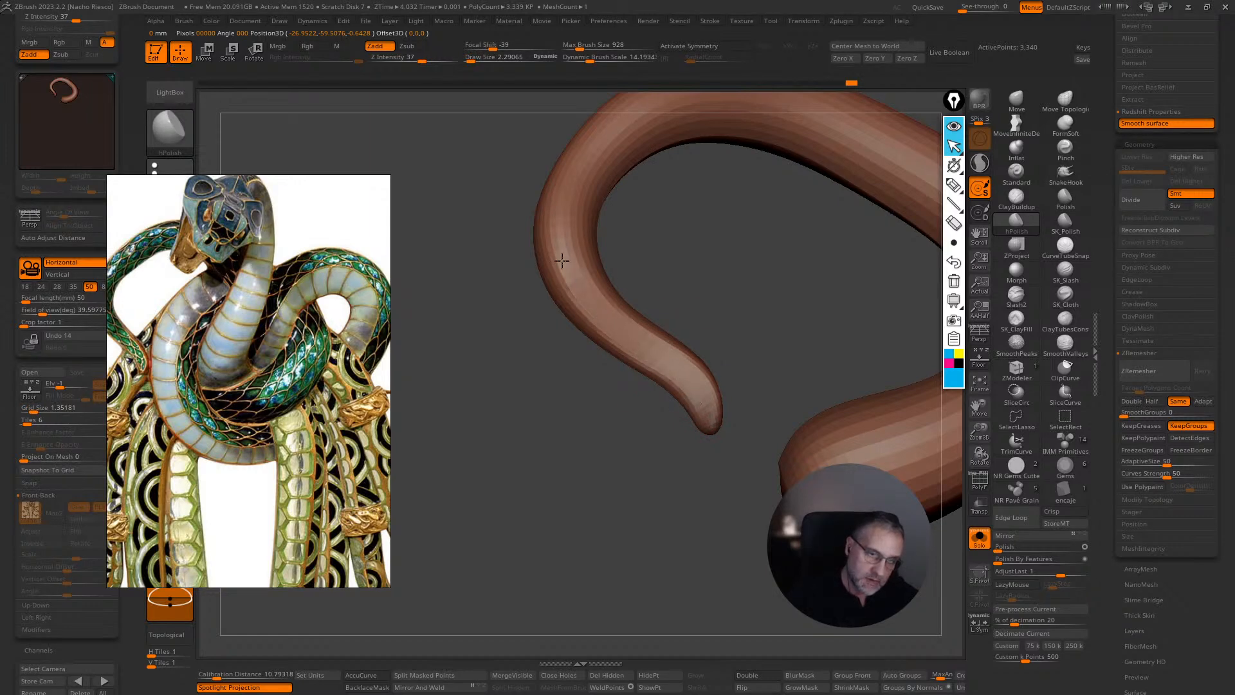
pyautogui.moveTo(714, 316); pyautogui.dragTo(741, 292)
pyautogui.moveTo(737, 355)
pyautogui.mouseDown()
pyautogui.moveTo(758, 380)
pyautogui.moveTo(727, 363)
pyautogui.mouseUp()
pyautogui.keyDown('shift'); pyautogui.moveTo(654, 350); pyautogui.dragTo(701, 361); pyautogui.keyUp('shift')
pyautogui.moveTo(731, 338)
pyautogui.mouseDown()
pyautogui.moveTo(738, 370)
pyautogui.moveTo(669, 322)
pyautogui.moveTo(781, 341)
pyautogui.mouseUp()
pyautogui.keyDown('shift'); pyautogui.moveTo(627, 322); pyautogui.dragTo(604, 298); pyautogui.keyUp('shift')
pyautogui.keyDown('alt'); pyautogui.moveTo(733, 257); pyautogui.dragTo(721, 196); pyautogui.keyUp('alt')
# - Show the whole ornament again and compare its knot with the reference photo
pyautogui.click(979, 537)
pyautogui.moveTo(546, 473); pyautogui.dragTo(502, 491)
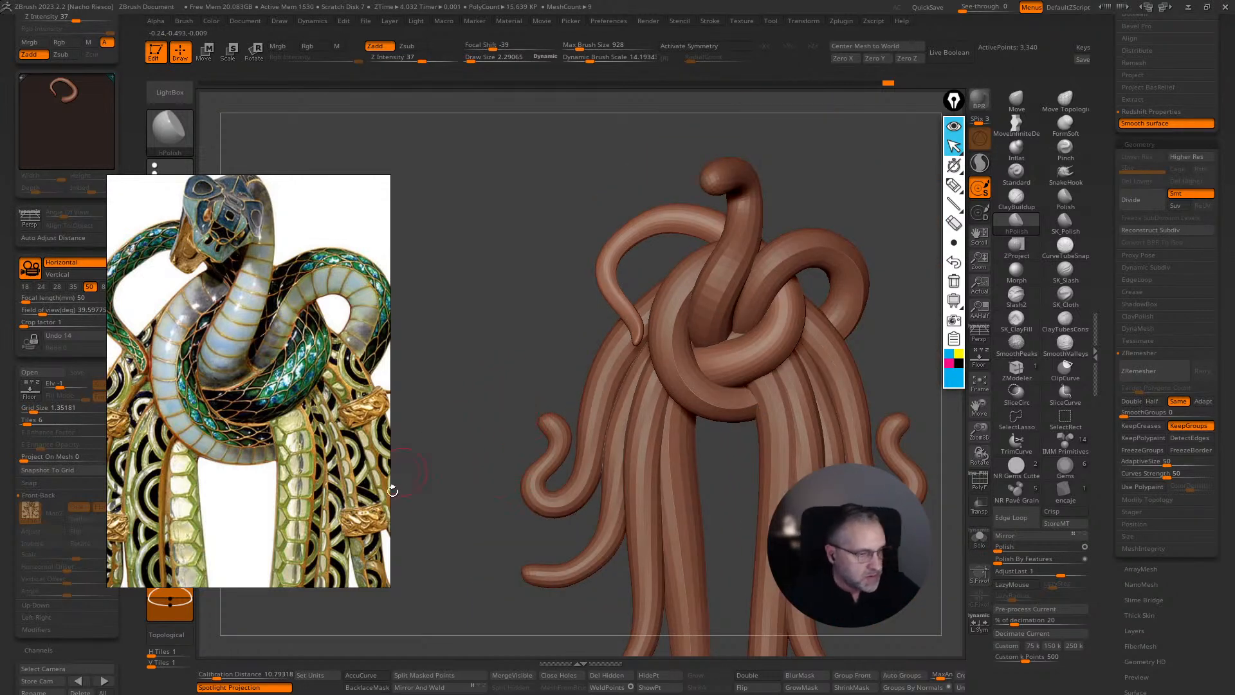
pyautogui.moveTo(299, 408); pyautogui.dragTo(365, 442)
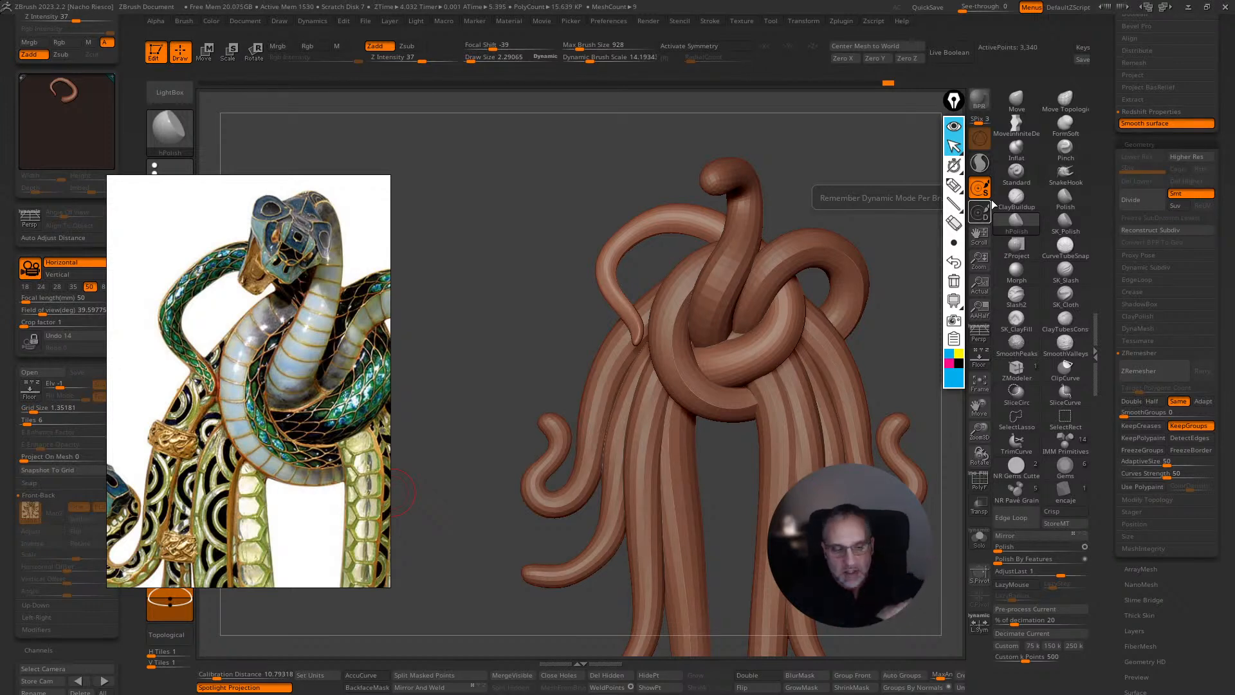
pyautogui.moveTo(898, 317); pyautogui.dragTo(769, 353)
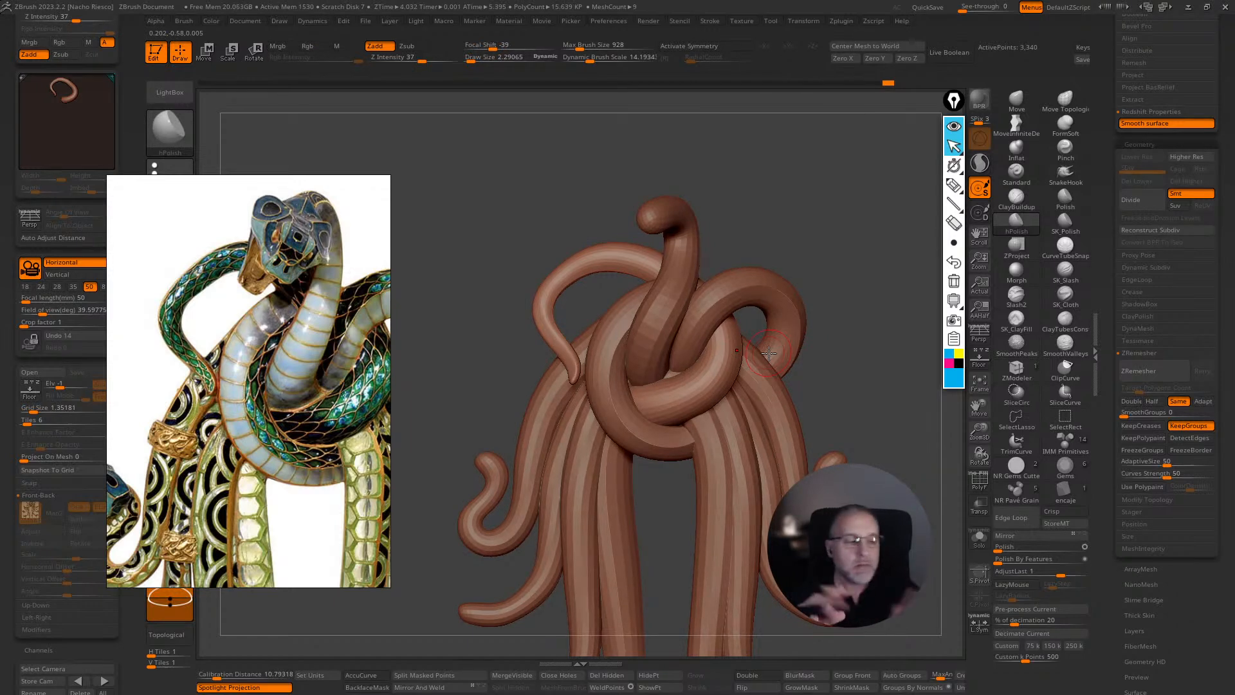
pyautogui.moveTo(861, 264)
pyautogui.mouseDown()
pyautogui.moveTo(863, 306)
pyautogui.moveTo(918, 292)
pyautogui.mouseUp()
# - Adjust the curled snake's tail tip against the reference overlay with the Move brush at draw size 4.30407
pyautogui.click(1016, 100)
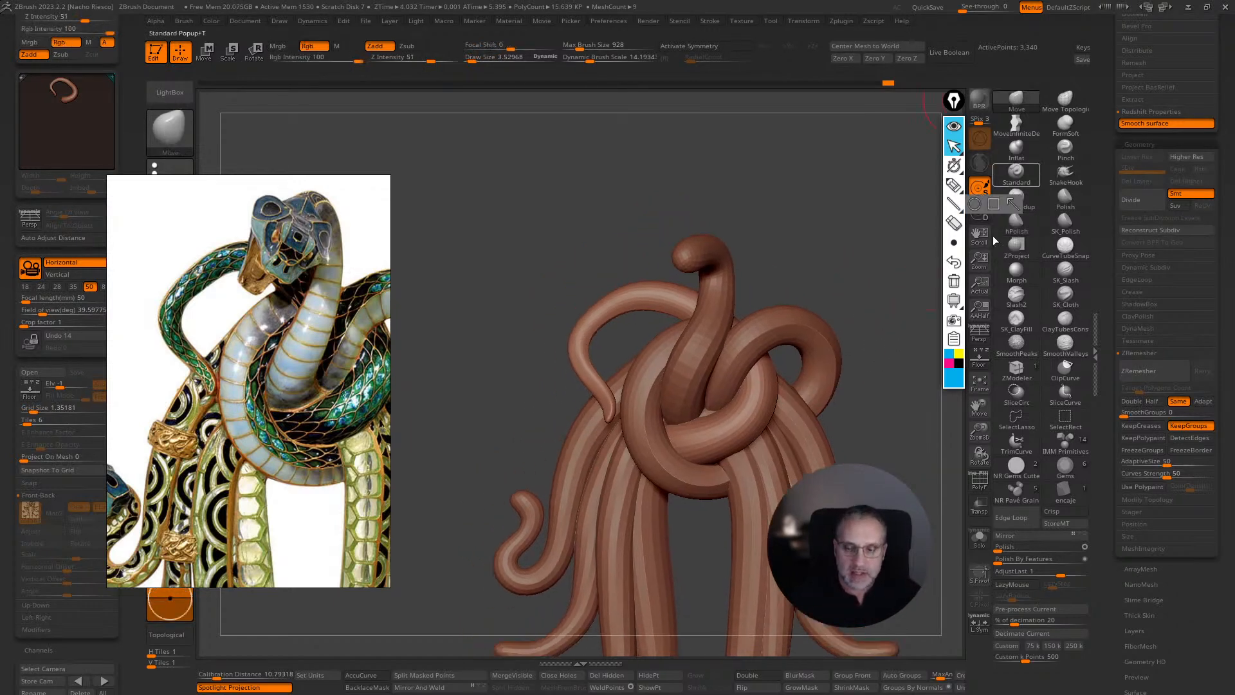
pyautogui.click(984, 364)
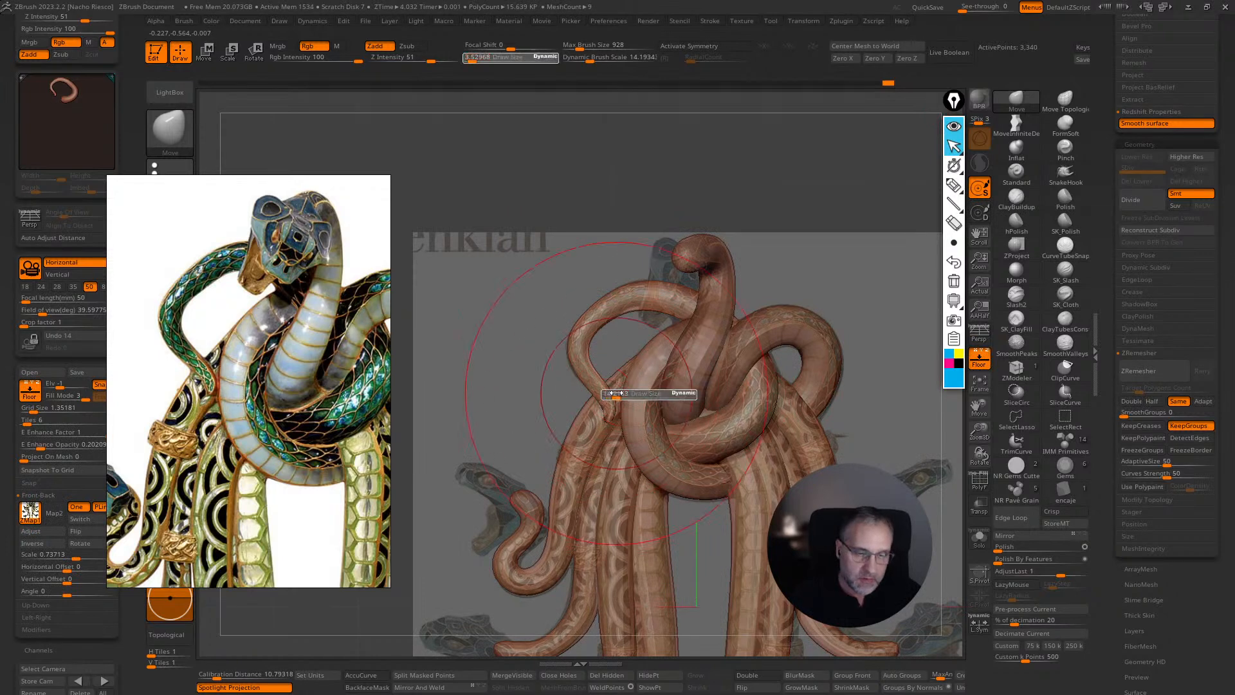
pyautogui.press('s')
pyautogui.moveTo(610, 408); pyautogui.dragTo(603, 410)
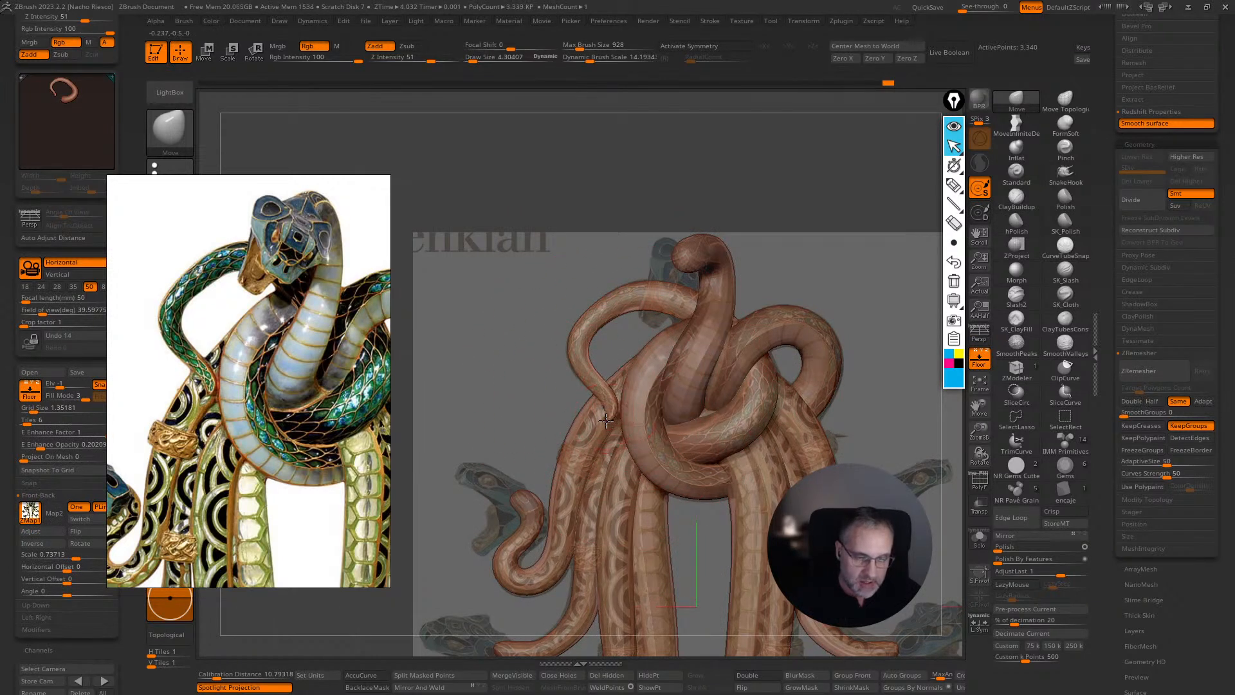
pyautogui.click(981, 364)
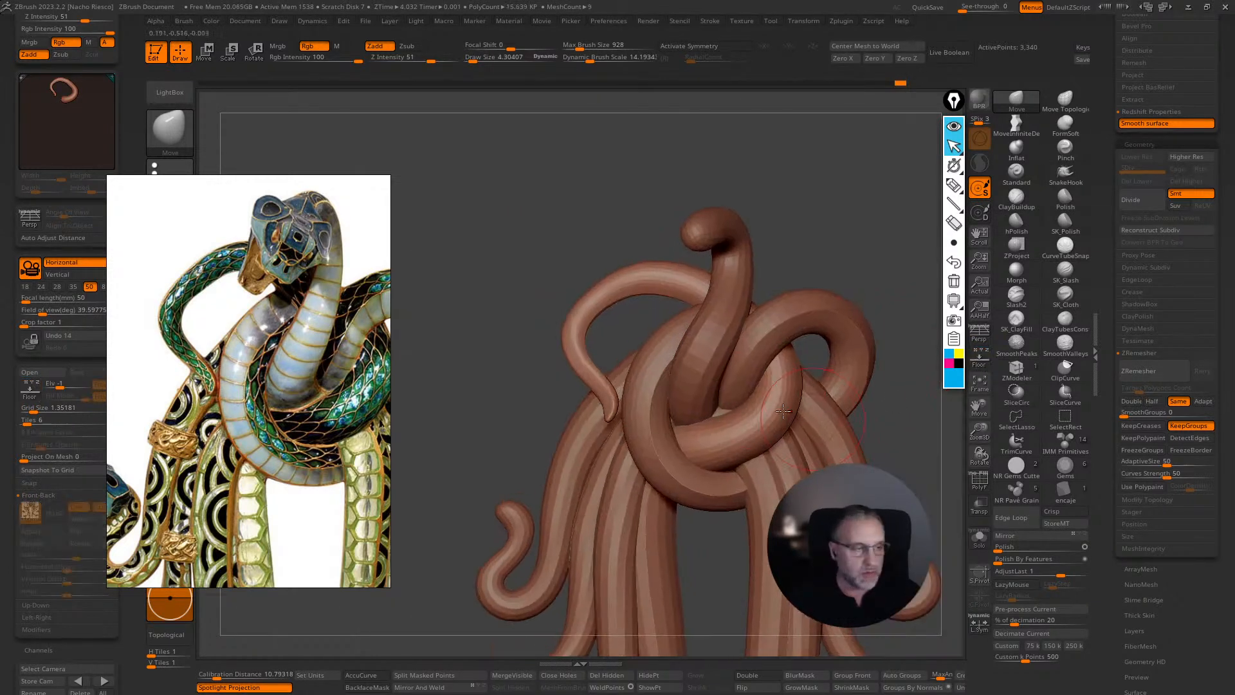
# - Select the upright central snake's neck and isolate it from the other bodies
pyautogui.keyDown('alt'); pyautogui.click(709, 341); pyautogui.keyUp('alt')
pyautogui.moveTo(853, 248); pyautogui.dragTo(904, 357)
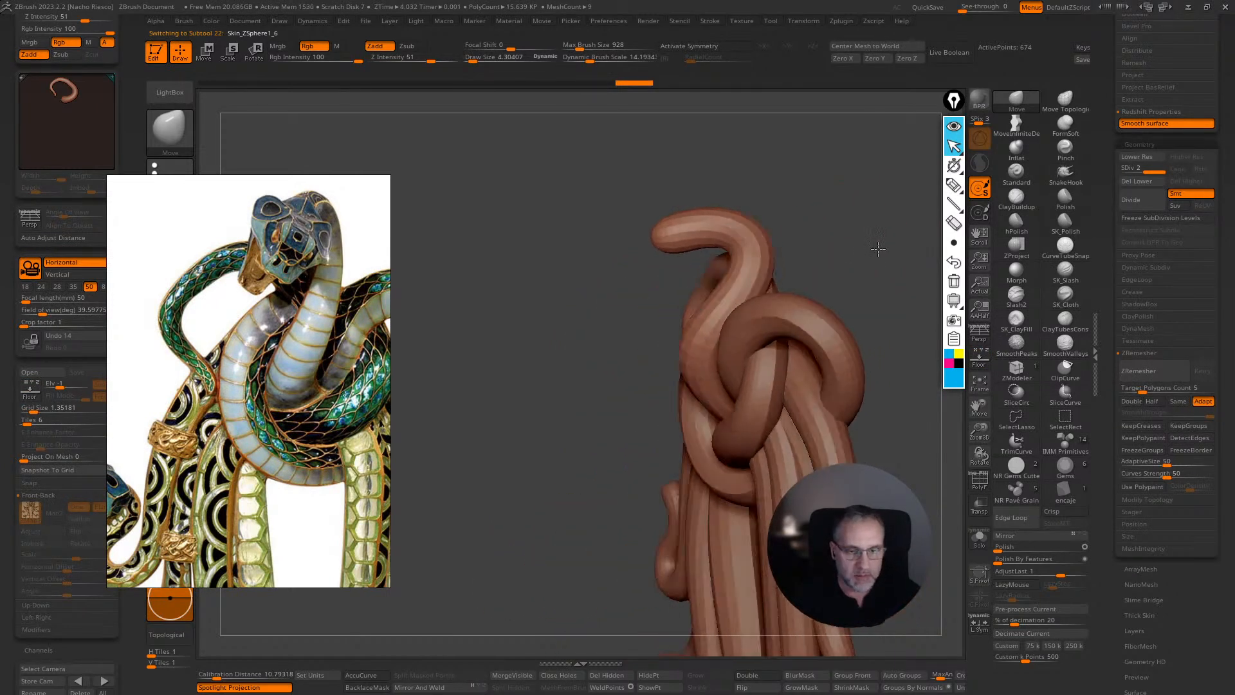
pyautogui.click(979, 537)
pyautogui.moveTo(926, 496); pyautogui.dragTo(926, 546)
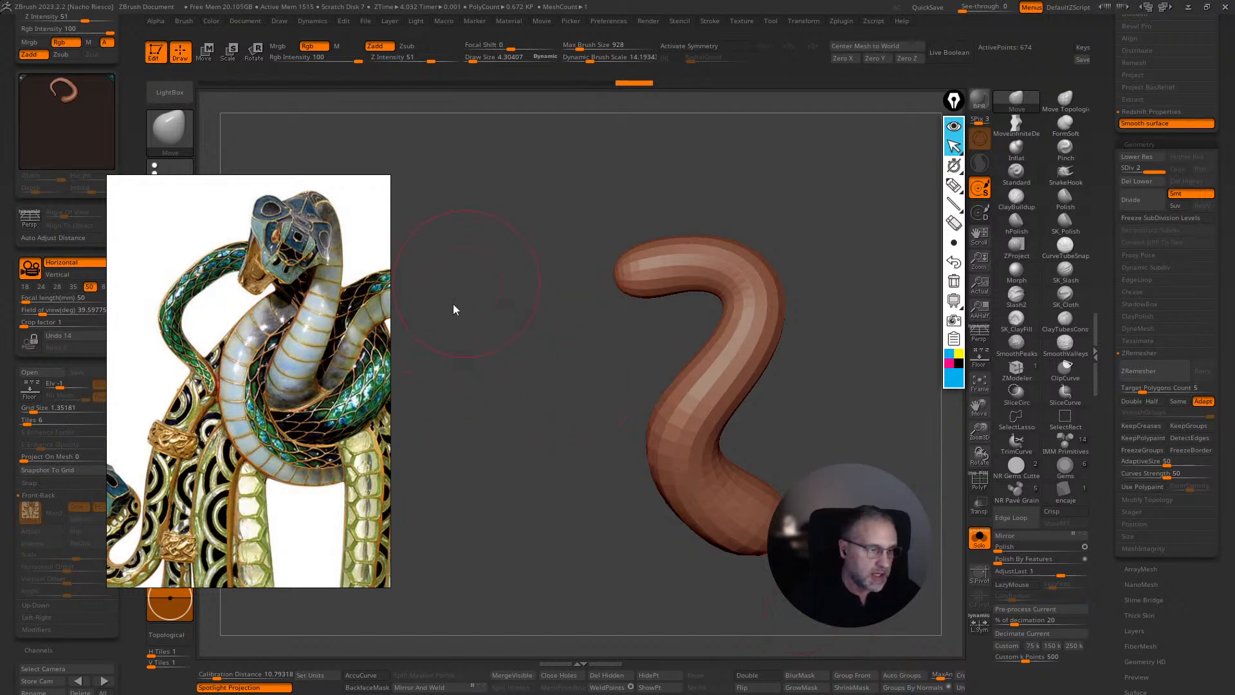
# - Reposition the reference photo beside the isolated neck and choose the Anchors brush
pyautogui.moveTo(308, 395); pyautogui.dragTo(306, 503)
pyautogui.click(170, 132)
pyautogui.moveTo(319, 434); pyautogui.dragTo(246, 494)
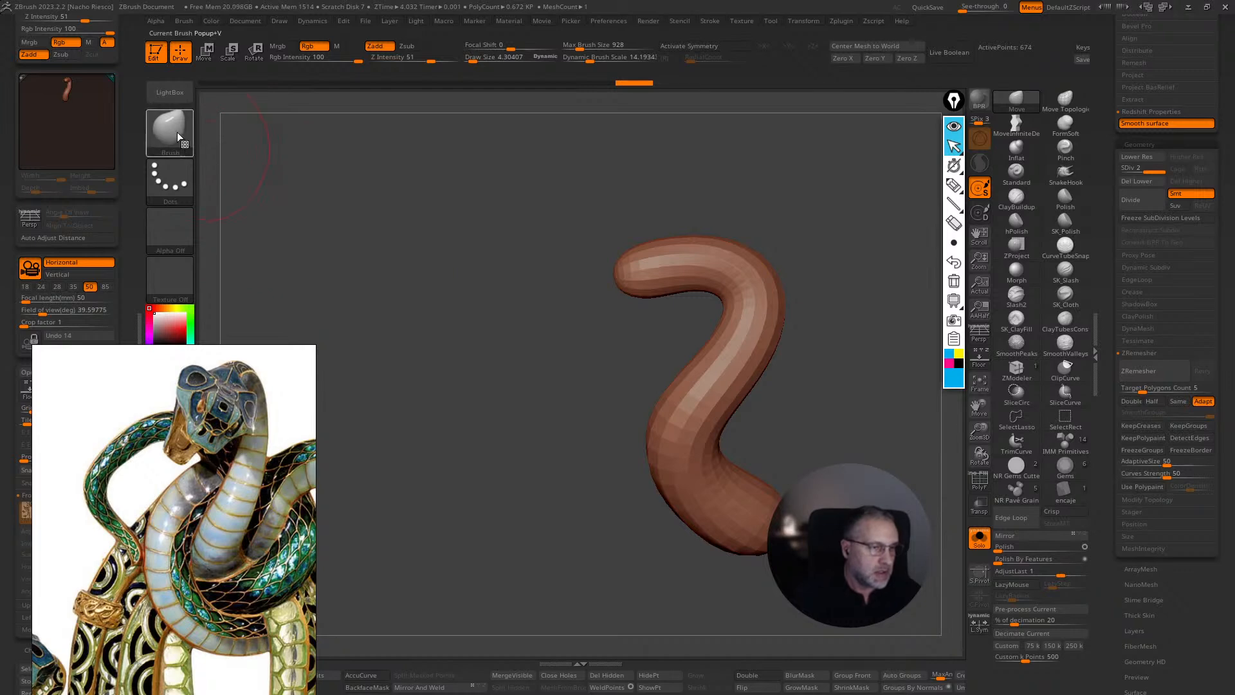
pyautogui.click(174, 132)
pyautogui.click(235, 242)
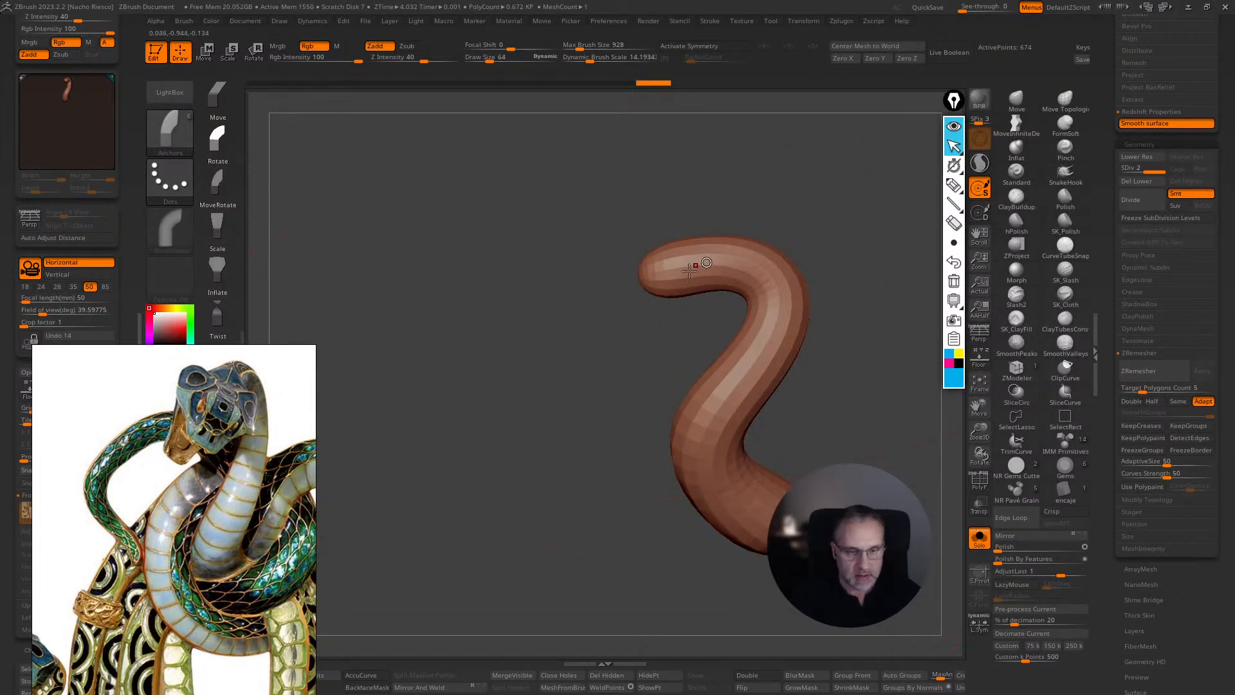
# - Set anchors along the upright snake's head end, mask the area and rotate the head with the Anchors brush
pyautogui.moveTo(648, 277); pyautogui.dragTo(649, 273)
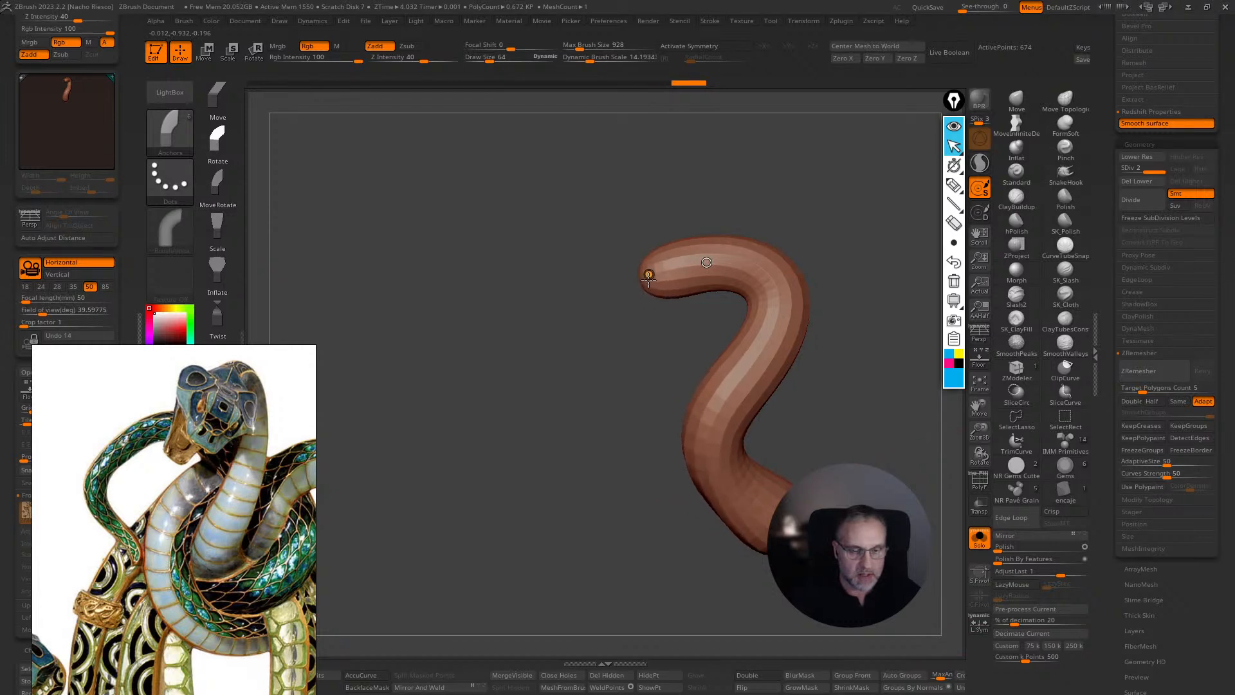
pyautogui.moveTo(646, 318)
pyautogui.keyDown('ctrl'); pyautogui.mouseDown()
pyautogui.moveTo(605, 201)
pyautogui.moveTo(766, 218)
pyautogui.moveTo(769, 331)
pyautogui.mouseUp(); pyautogui.keyUp('ctrl')
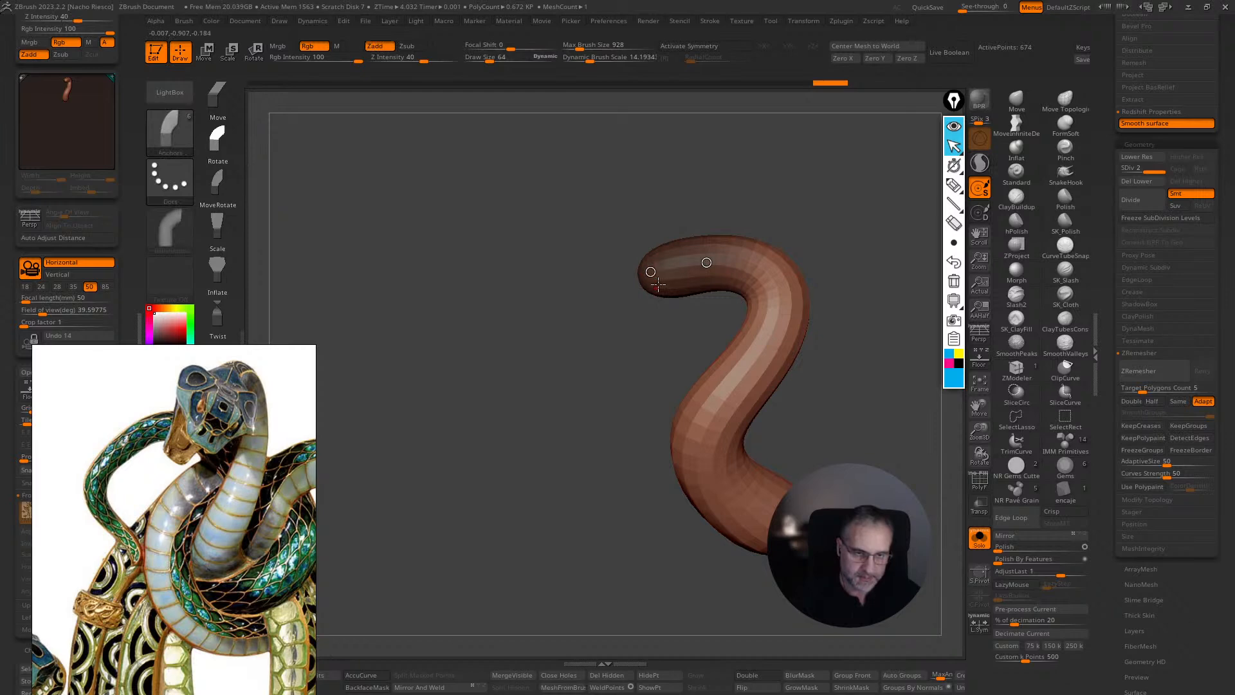
pyautogui.keyDown('ctrl'); pyautogui.click(804, 208); pyautogui.keyUp('ctrl')
pyautogui.moveTo(650, 271); pyautogui.dragTo(712, 256)
pyautogui.keyDown('ctrl'); pyautogui.click(727, 268); pyautogui.keyUp('ctrl')
pyautogui.moveTo(816, 213)
pyautogui.keyDown('ctrl'); pyautogui.mouseDown()
pyautogui.moveTo(834, 227)
pyautogui.moveTo(886, 212)
pyautogui.mouseUp(); pyautogui.keyUp('ctrl')
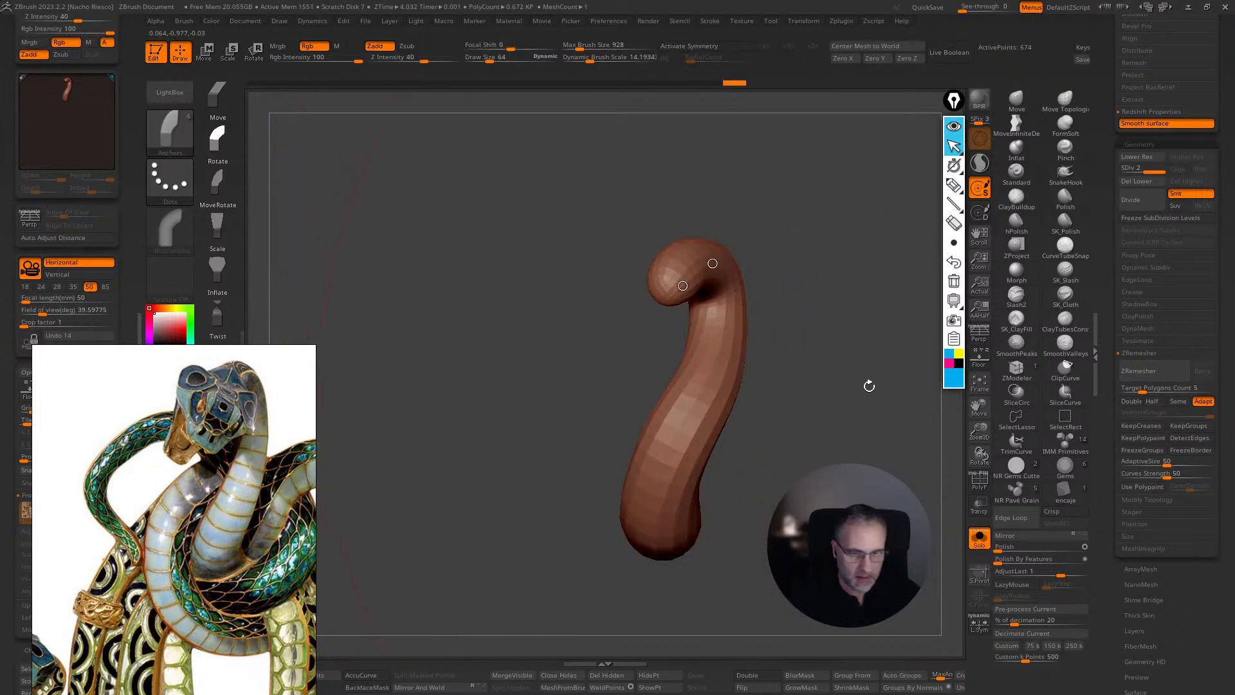
pyautogui.moveTo(877, 373); pyautogui.dragTo(873, 489)
pyautogui.moveTo(873, 411); pyautogui.dragTo(923, 410)
pyautogui.keyDown('alt'); pyautogui.moveTo(901, 515); pyautogui.dragTo(842, 453); pyautogui.keyUp('alt')
# - Show the polyframe, merge the neck's polygroups into one group and adjust which polygons near its lower end are visible
pyautogui.click(980, 480)
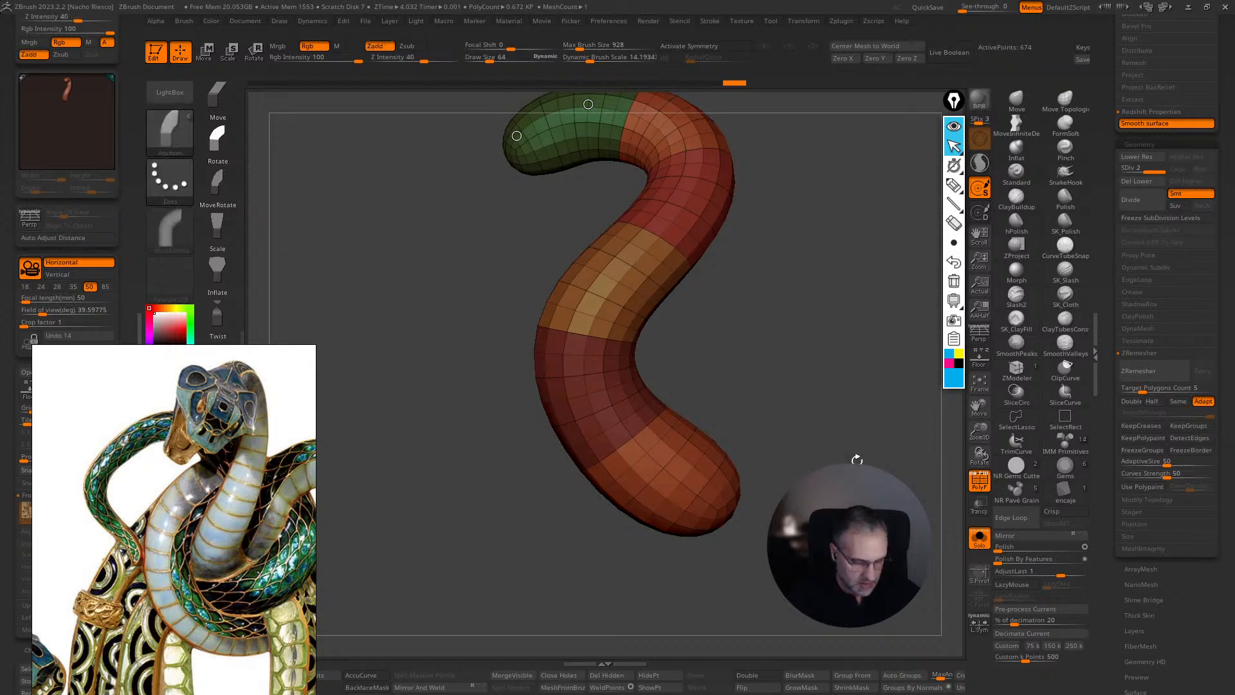
pyautogui.hotkey('ctrl', 'w')
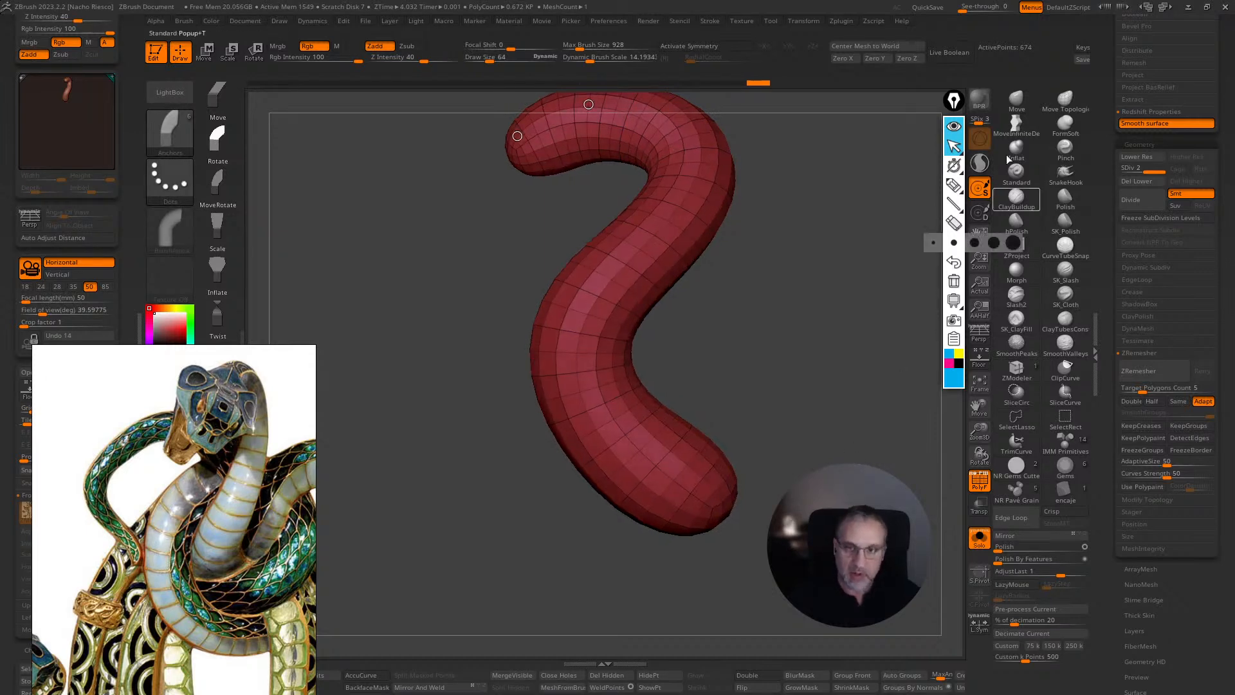
pyautogui.hotkey('ctrl', 'shift')
pyautogui.moveTo(733, 470)
pyautogui.keyDown('ctrl'); pyautogui.keyDown('shift'); pyautogui.mouseDown()
pyautogui.moveTo(701, 499)
pyautogui.moveTo(731, 462)
pyautogui.moveTo(691, 612)
pyautogui.moveTo(701, 607)
pyautogui.mouseUp(); pyautogui.keyUp('shift'); pyautogui.keyUp('ctrl')
pyautogui.keyDown('ctrl'); pyautogui.keyDown('shift'); pyautogui.click(796, 507); pyautogui.keyUp('shift'); pyautogui.keyUp('ctrl')
# - Assign a new polygroup to the visible part of the neck and change the partial visibility of the mesh
pyautogui.moveTo(798, 515)
pyautogui.mouseDown()
pyautogui.moveTo(732, 514)
pyautogui.moveTo(739, 540)
pyautogui.moveTo(819, 452)
pyautogui.moveTo(848, 509)
pyautogui.moveTo(705, 418)
pyautogui.mouseUp()
pyautogui.moveTo(375, 303)
pyautogui.mouseDown()
pyautogui.moveTo(539, 315)
pyautogui.moveTo(544, 259)
pyautogui.mouseUp()
pyautogui.moveTo(639, 198)
pyautogui.mouseDown()
pyautogui.moveTo(736, 206)
pyautogui.moveTo(797, 336)
pyautogui.mouseUp()
pyautogui.hotkey('ctrl', 'w')
pyautogui.moveTo(842, 396); pyautogui.dragTo(930, 350)
pyautogui.keyDown('ctrl'); pyautogui.keyDown('shift'); pyautogui.click(753, 512); pyautogui.keyUp('shift'); pyautogui.keyUp('ctrl')
pyautogui.moveTo(910, 417)
pyautogui.mouseDown()
pyautogui.moveTo(786, 414)
pyautogui.moveTo(810, 450)
pyautogui.moveTo(887, 447)
pyautogui.moveTo(759, 460)
pyautogui.mouseUp()
# - Place the transform gizmo on the neck's bend and return to Draw mode
pyautogui.press('w')
pyautogui.keyDown('alt'); pyautogui.click(649, 394); pyautogui.keyUp('alt')
pyautogui.moveTo(793, 336)
pyautogui.mouseDown()
pyautogui.moveTo(746, 321)
pyautogui.moveTo(680, 361)
pyautogui.moveTo(791, 337)
pyautogui.mouseUp()
pyautogui.keyDown('alt'); pyautogui.click(564, 319); pyautogui.keyUp('alt')
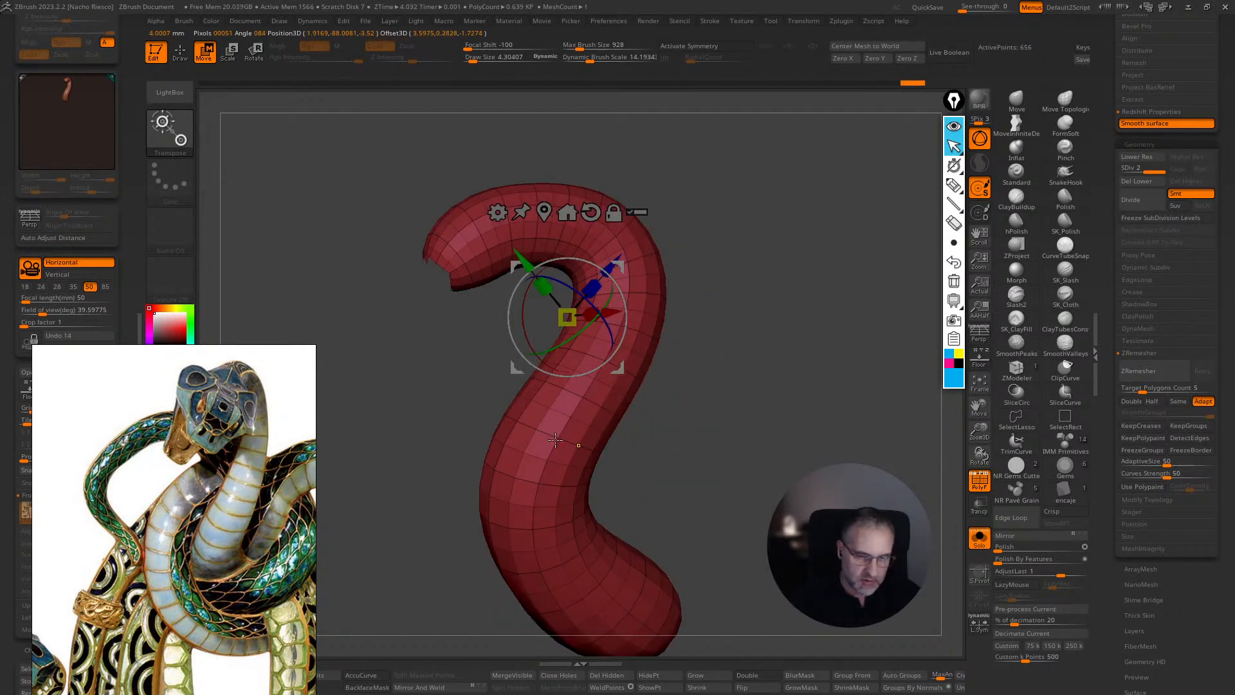
pyautogui.keyDown('alt'); pyautogui.moveTo(553, 439); pyautogui.dragTo(581, 449); pyautogui.keyUp('alt')
pyautogui.moveTo(708, 347)
pyautogui.mouseDown()
pyautogui.moveTo(797, 331)
pyautogui.moveTo(791, 347)
pyautogui.moveTo(714, 354)
pyautogui.mouseUp()
pyautogui.press('q')
# - Undo the last change, place the gizmo on the neck's lower midsection and return to Draw mode
pyautogui.moveTo(731, 405)
pyautogui.keyDown('alt'); pyautogui.mouseDown()
pyautogui.moveTo(857, 354)
pyautogui.moveTo(849, 367)
pyautogui.moveTo(874, 377)
pyautogui.moveTo(802, 414)
pyautogui.moveTo(832, 384)
pyautogui.moveTo(840, 431)
pyautogui.mouseUp(); pyautogui.keyUp('alt')
pyautogui.hotkey('ctrl', 'w')
pyautogui.press('w')
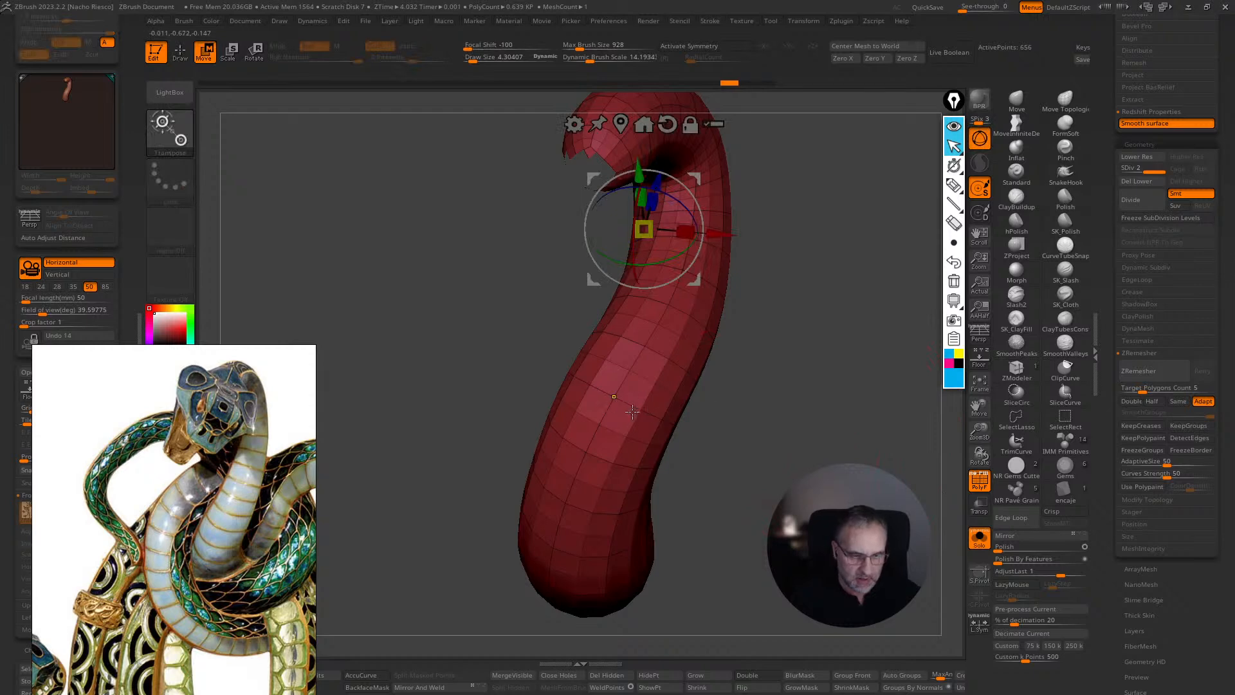
pyautogui.hotkey('ctrl', 'z')
pyautogui.keyDown('alt'); pyautogui.click(599, 410); pyautogui.keyUp('alt')
pyautogui.moveTo(632, 421)
pyautogui.mouseDown()
pyautogui.moveTo(646, 429)
pyautogui.moveTo(821, 380)
pyautogui.mouseUp()
pyautogui.press('q')
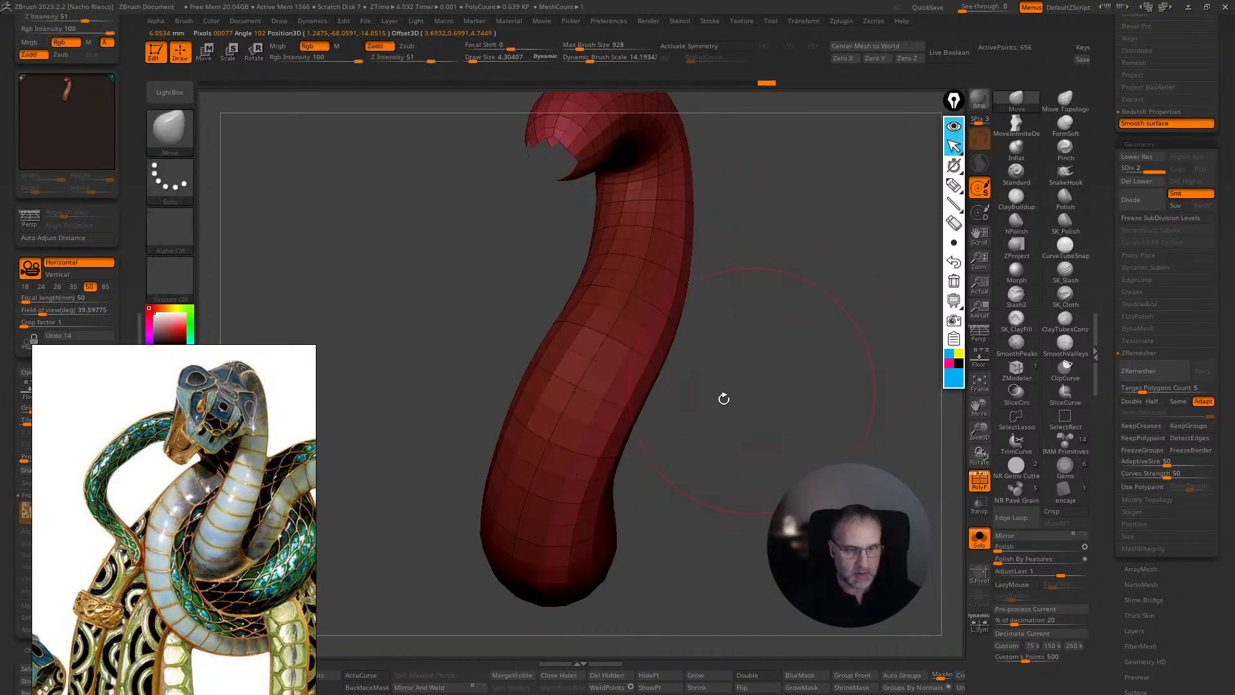
# - Unhide the whole neck mesh and assign it a single polygroup
pyautogui.keyDown('ctrl'); pyautogui.keyDown('shift'); pyautogui.click(587, 403); pyautogui.keyUp('shift'); pyautogui.keyUp('ctrl')
pyautogui.keyDown('ctrl'); pyautogui.keyDown('shift'); pyautogui.click(761, 373); pyautogui.keyUp('shift'); pyautogui.keyUp('ctrl')
pyautogui.keyDown('ctrl'); pyautogui.keyDown('shift'); pyautogui.click(599, 404); pyautogui.keyUp('shift'); pyautogui.keyUp('ctrl')
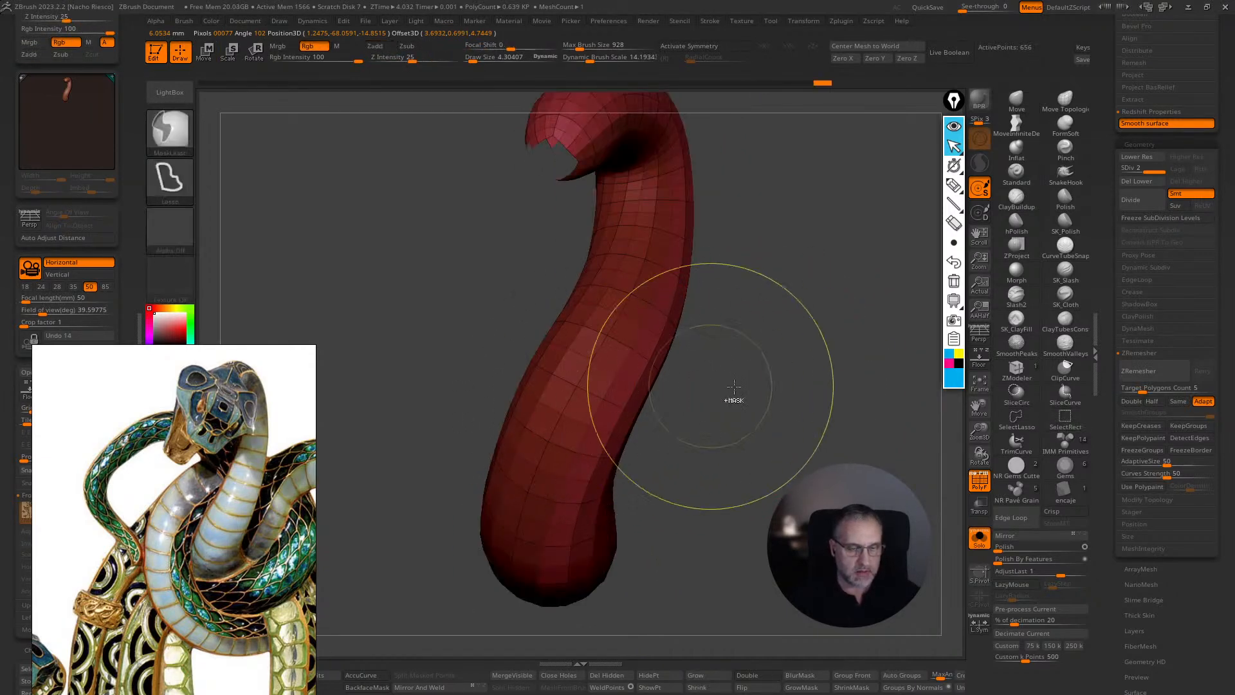
pyautogui.moveTo(697, 387); pyautogui.dragTo(799, 398)
pyautogui.keyDown('ctrl'); pyautogui.keyDown('shift'); pyautogui.click(804, 400); pyautogui.keyUp('shift'); pyautogui.keyUp('ctrl')
pyautogui.press('w')
pyautogui.hotkey('ctrl', 'w')
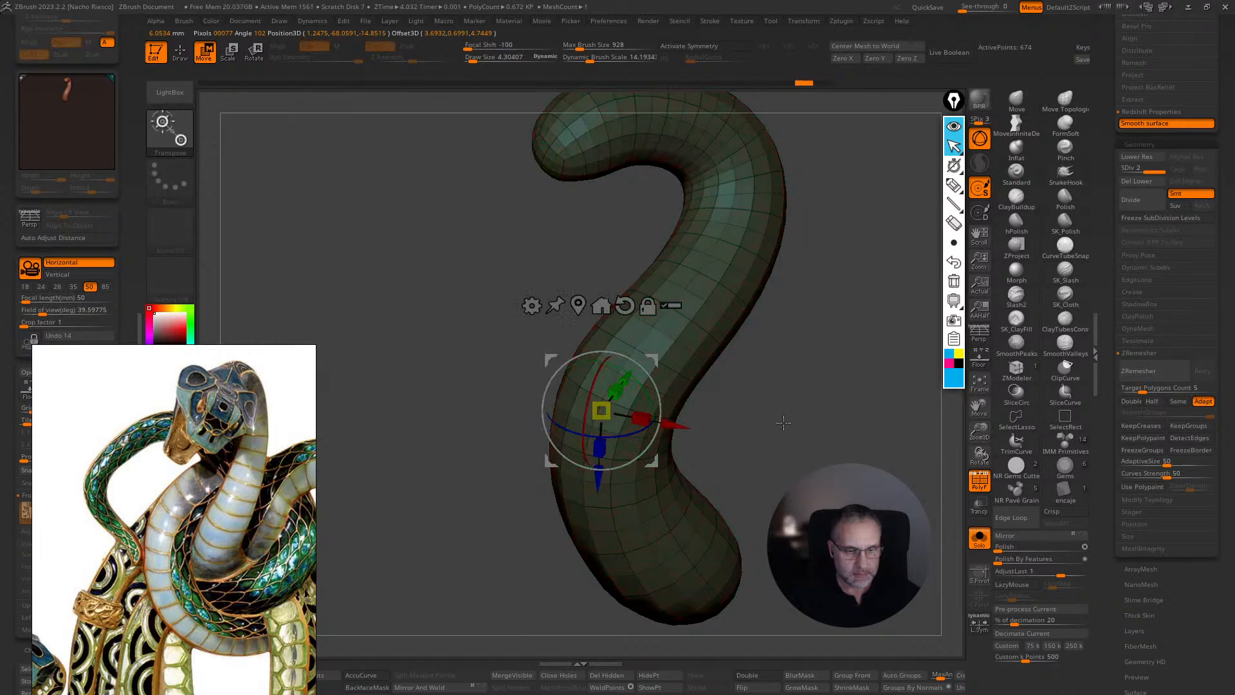
# - Restore the separate polygroups from the undo history and isolate the neck's body, hiding its end cap
pyautogui.moveTo(816, 86); pyautogui.dragTo(808, 88)
pyautogui.moveTo(826, 266); pyautogui.dragTo(739, 341)
pyautogui.press('q')
pyautogui.keyDown('ctrl'); pyautogui.keyDown('shift'); pyautogui.click(675, 353); pyautogui.keyUp('shift'); pyautogui.keyUp('ctrl')
pyautogui.press('w')
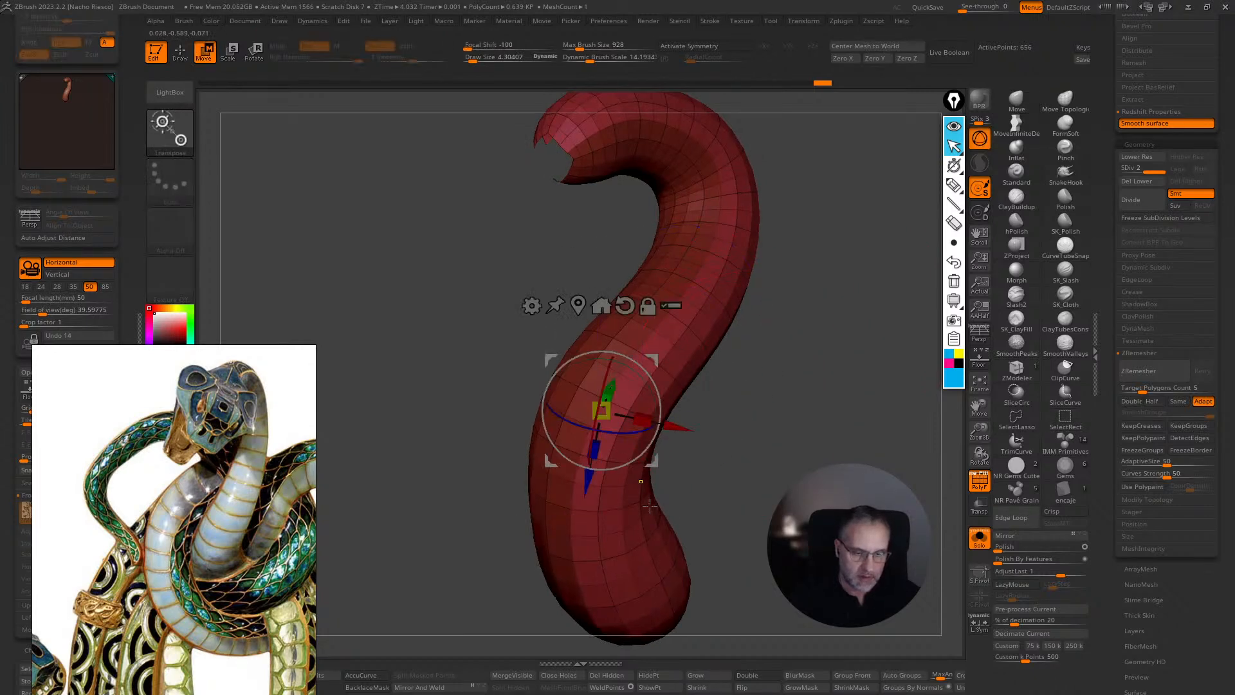
# - Try masking one side of the neck's body and turning the masked strip into a new polygroup
pyautogui.moveTo(644, 487); pyautogui.dragTo(625, 527, button='right')
pyautogui.keyDown('ctrl'); pyautogui.moveTo(630, 526); pyautogui.dragTo(640, 525); pyautogui.keyUp('ctrl')
pyautogui.moveTo(806, 452)
pyautogui.mouseDown()
pyautogui.moveTo(926, 452)
pyautogui.moveTo(843, 459)
pyautogui.moveTo(842, 437)
pyautogui.mouseUp()
pyautogui.hotkey('ctrl', 'w')
pyautogui.press('q')
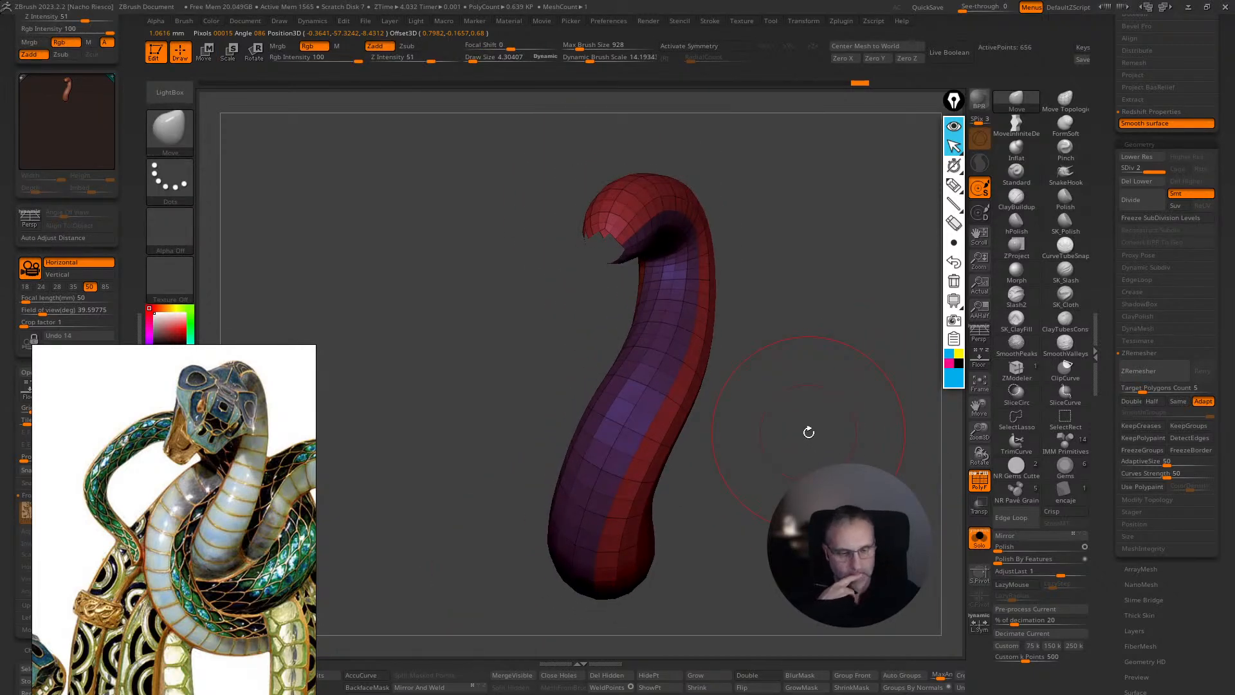
# - Return the neck's body to one polygroup and unhide the end cap
pyautogui.moveTo(849, 410)
pyautogui.mouseDown()
pyautogui.moveTo(840, 404)
pyautogui.moveTo(828, 475)
pyautogui.mouseUp()
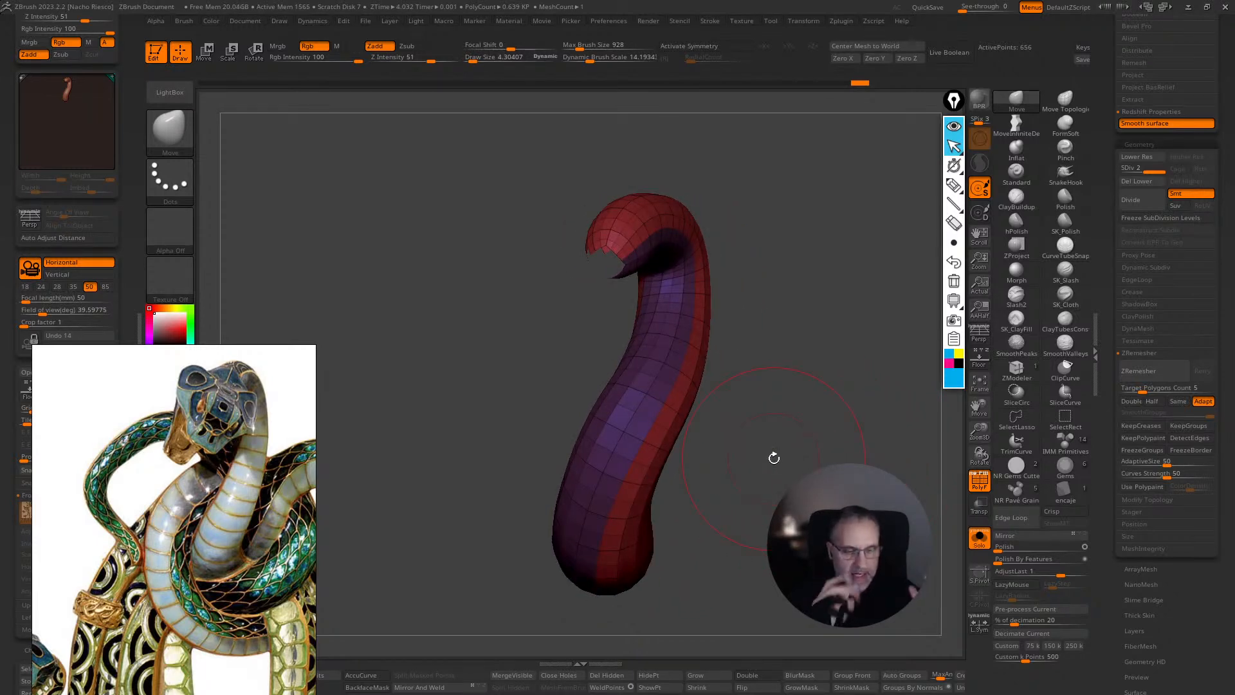
pyautogui.hotkey('shift', 'f')
pyautogui.hotkey('ctrl', 'shift')
pyautogui.keyDown('ctrl'); pyautogui.keyDown('shift'); pyautogui.moveTo(847, 458); pyautogui.dragTo(823, 476); pyautogui.keyUp('shift'); pyautogui.keyUp('ctrl')
pyautogui.keyDown('ctrl'); pyautogui.keyDown('shift'); pyautogui.click(848, 466); pyautogui.keyUp('shift'); pyautogui.keyUp('ctrl')
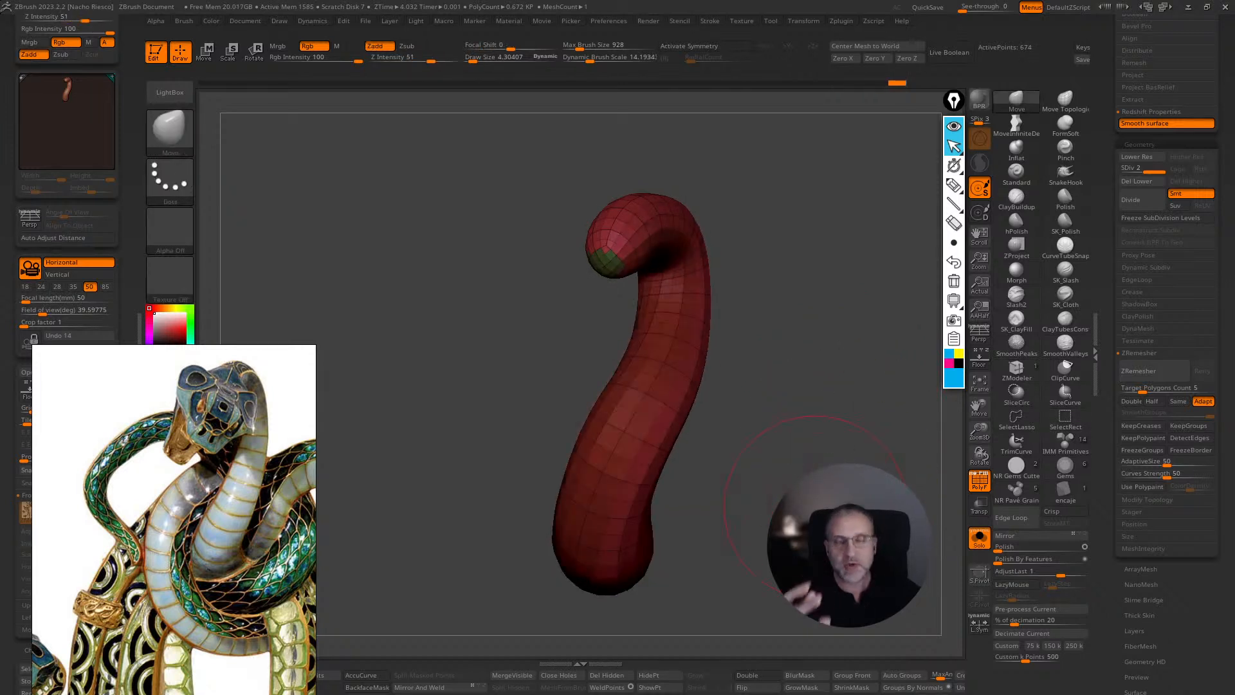
# - Divide the neck to subdivision level 3 and view its body without the end cap or polyframe
pyautogui.moveTo(865, 299); pyautogui.dragTo(927, 464)
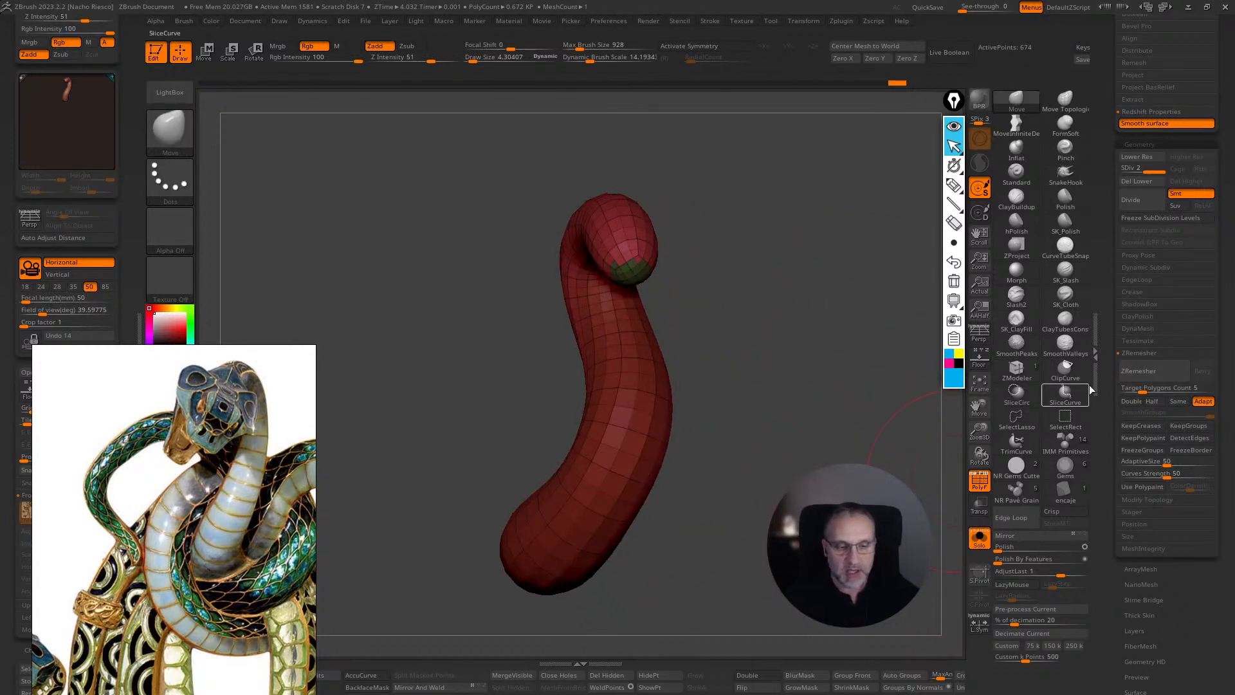
pyautogui.click(1147, 197)
pyautogui.hotkey('shift', 'f')
pyautogui.moveTo(733, 465); pyautogui.dragTo(844, 473)
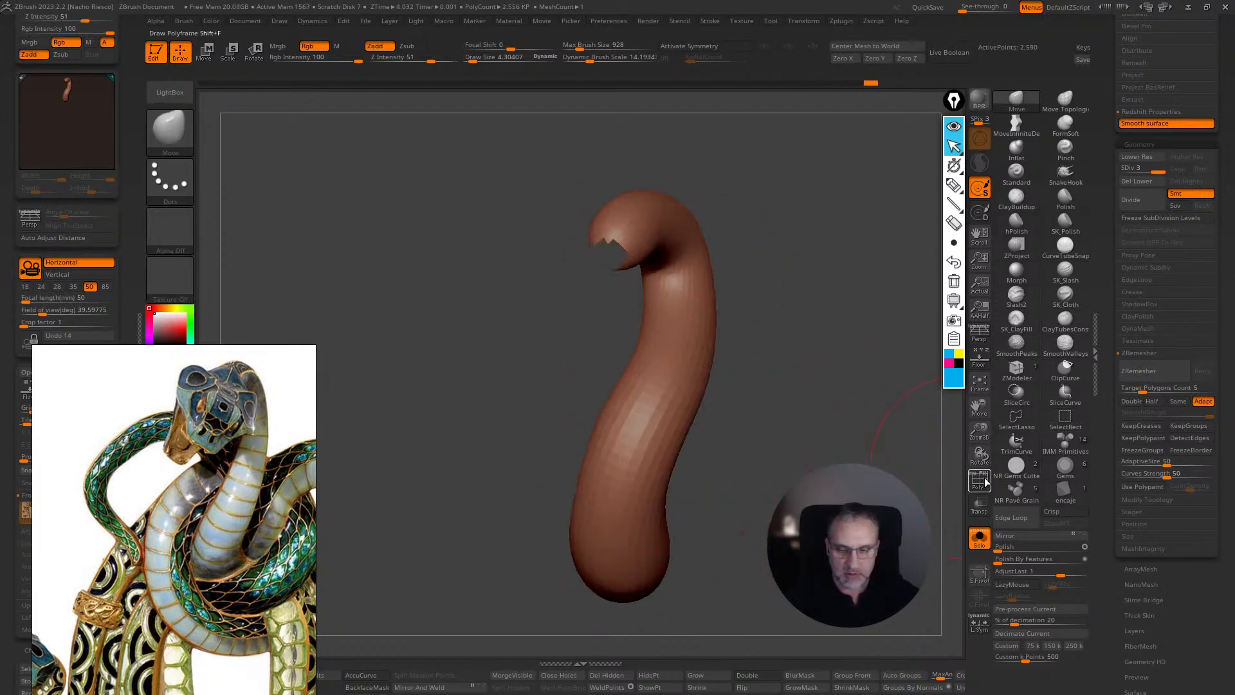
pyautogui.click(979, 479)
pyautogui.click(979, 479)
pyautogui.moveTo(739, 450); pyautogui.dragTo(527, 384)
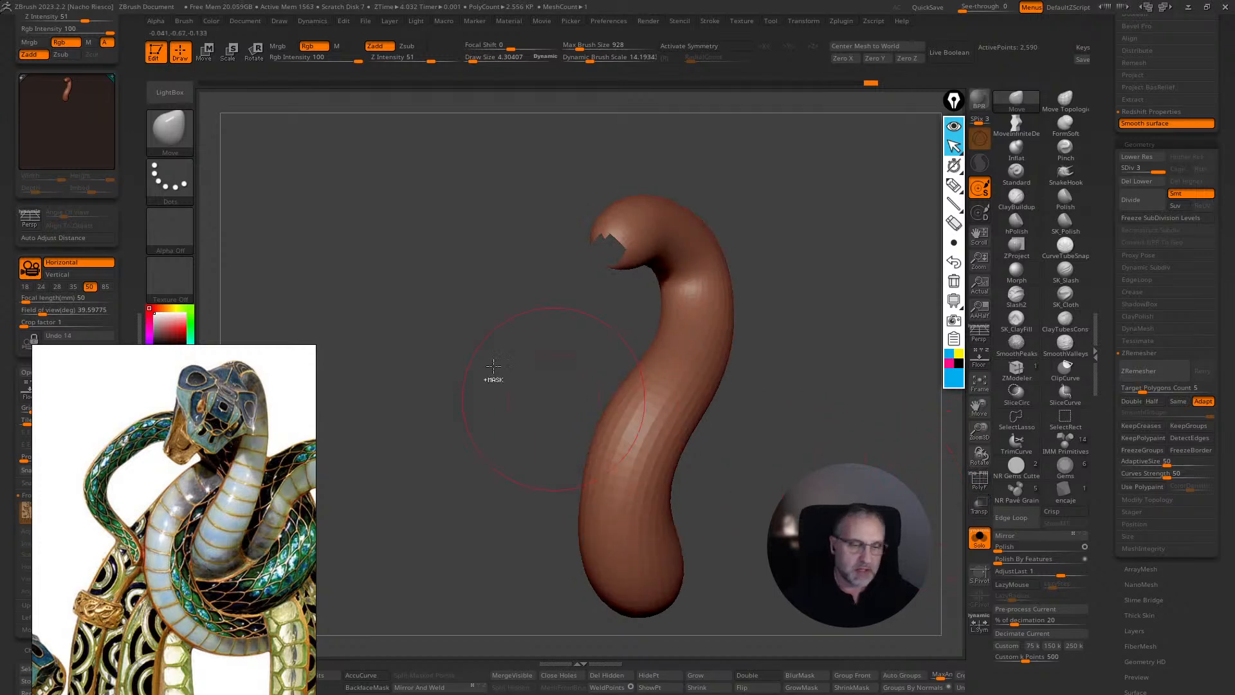
# - Choose the MaskPen brush with the freehand stroke, draw size 1 and focal shift -100
pyautogui.hotkey('ctrl', 'shift')
pyautogui.keyDown('ctrl'); pyautogui.click(169, 137); pyautogui.keyUp('ctrl')
pyautogui.keyDown('ctrl'); pyautogui.click(300, 148); pyautogui.keyUp('ctrl')
pyautogui.press('s')
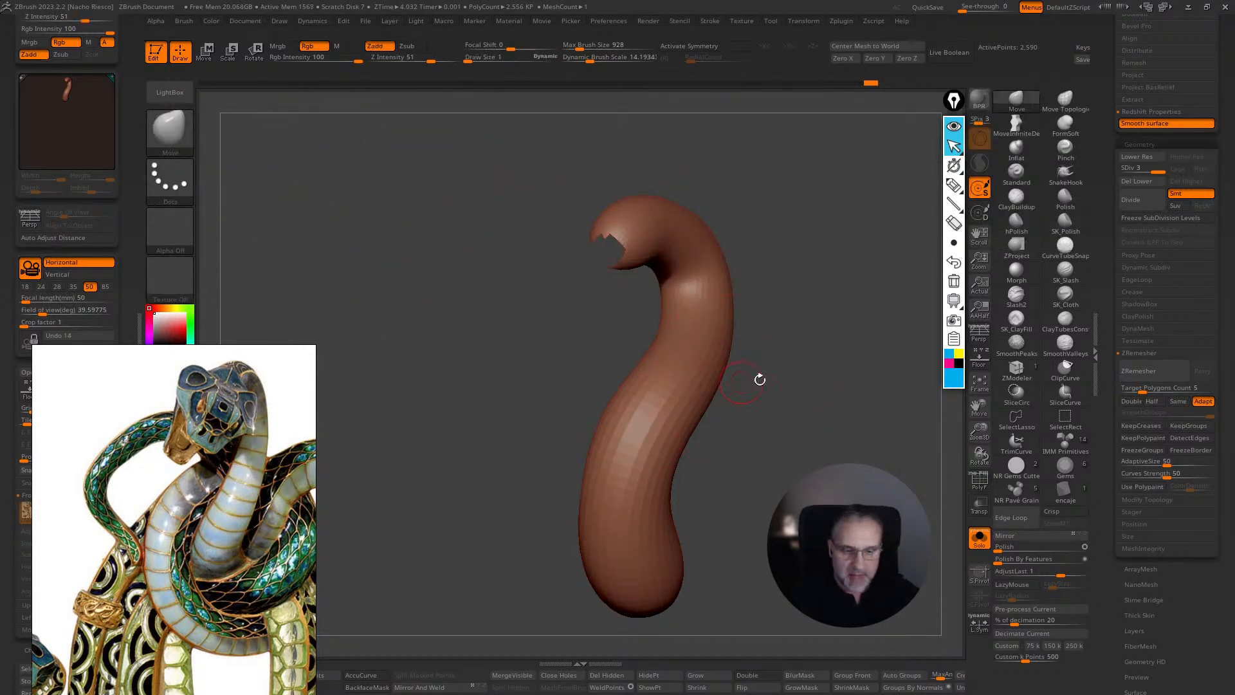
pyautogui.moveTo(747, 380); pyautogui.dragTo(676, 373)
pyautogui.press('s')
pyautogui.moveTo(671, 257); pyautogui.dragTo(666, 257)
pyautogui.press('ctrl')
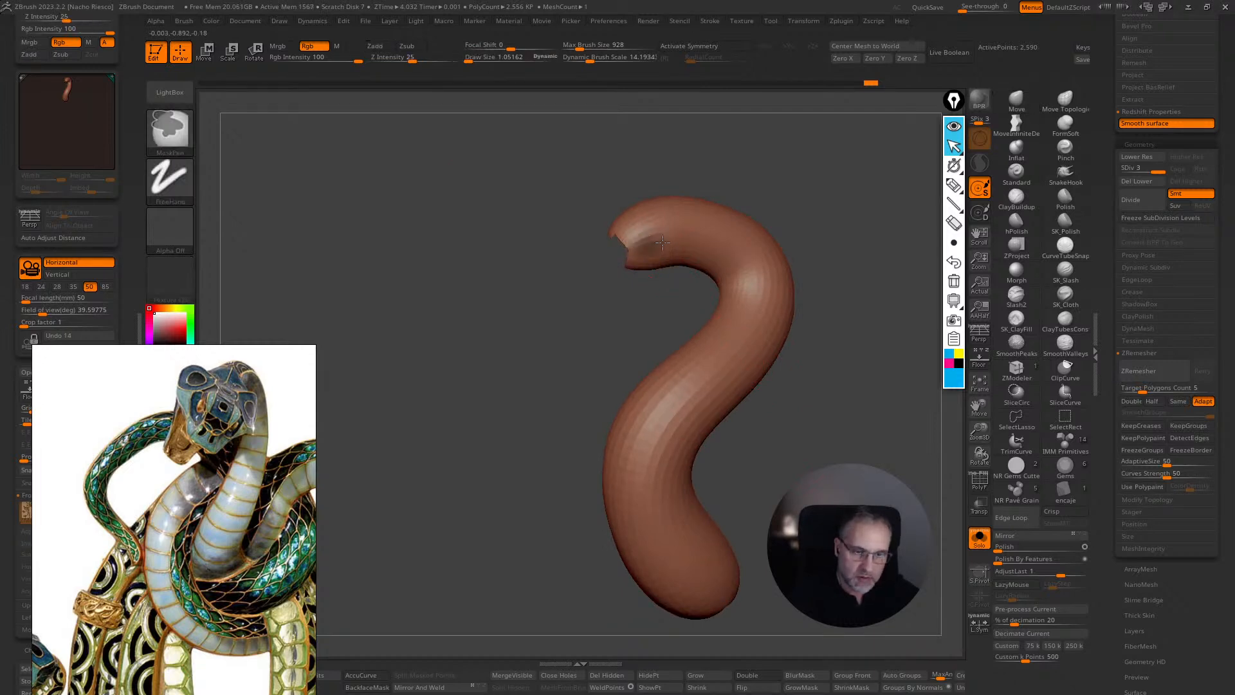
pyautogui.moveTo(498, 50); pyautogui.dragTo(468, 51)
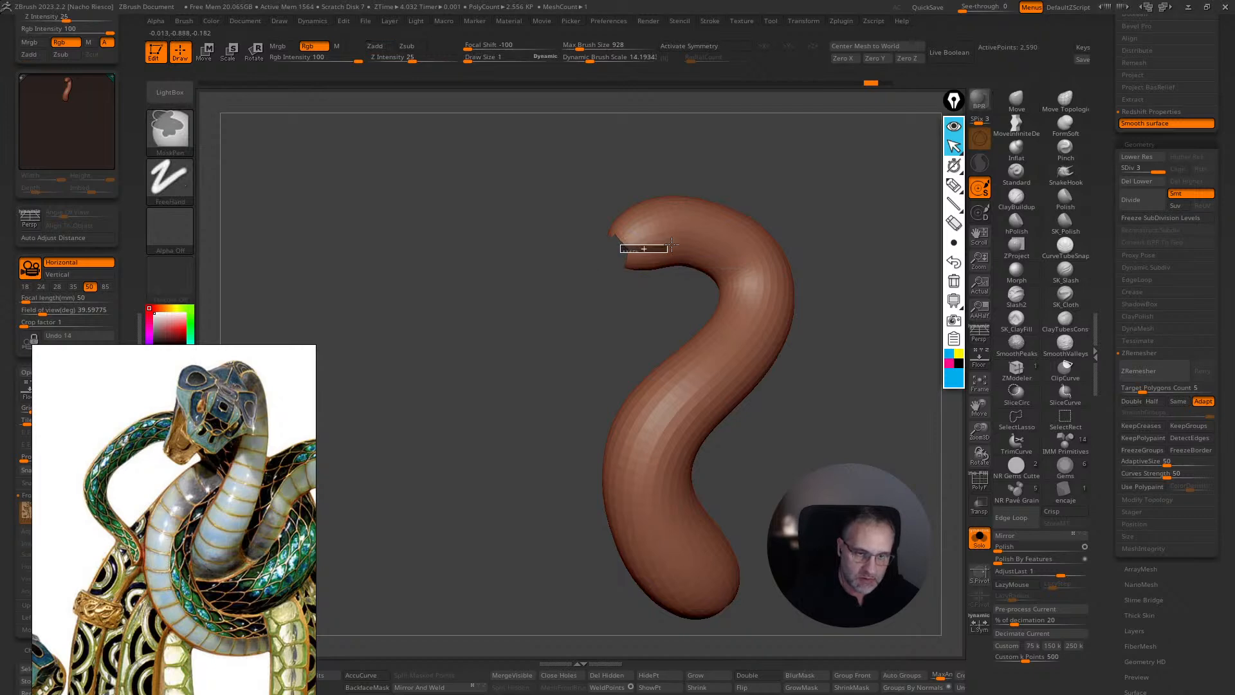
# - Paint a mask strip over the inner belly side of the neck, following its curve from both sides
pyautogui.moveTo(661, 235)
pyautogui.keyDown('ctrl'); pyautogui.mouseDown()
pyautogui.moveTo(637, 251)
pyautogui.moveTo(697, 243)
pyautogui.moveTo(734, 338)
pyautogui.moveTo(666, 411)
pyautogui.moveTo(640, 514)
pyautogui.moveTo(713, 610)
pyautogui.mouseUp(); pyautogui.keyUp('ctrl')
pyautogui.moveTo(740, 450); pyautogui.dragTo(615, 303)
pyautogui.moveTo(604, 252)
pyautogui.keyDown('ctrl'); pyautogui.mouseDown()
pyautogui.moveTo(588, 245)
pyautogui.moveTo(527, 291)
pyautogui.moveTo(643, 431)
pyautogui.moveTo(591, 553)
pyautogui.moveTo(534, 617)
pyautogui.mouseUp(); pyautogui.keyUp('ctrl')
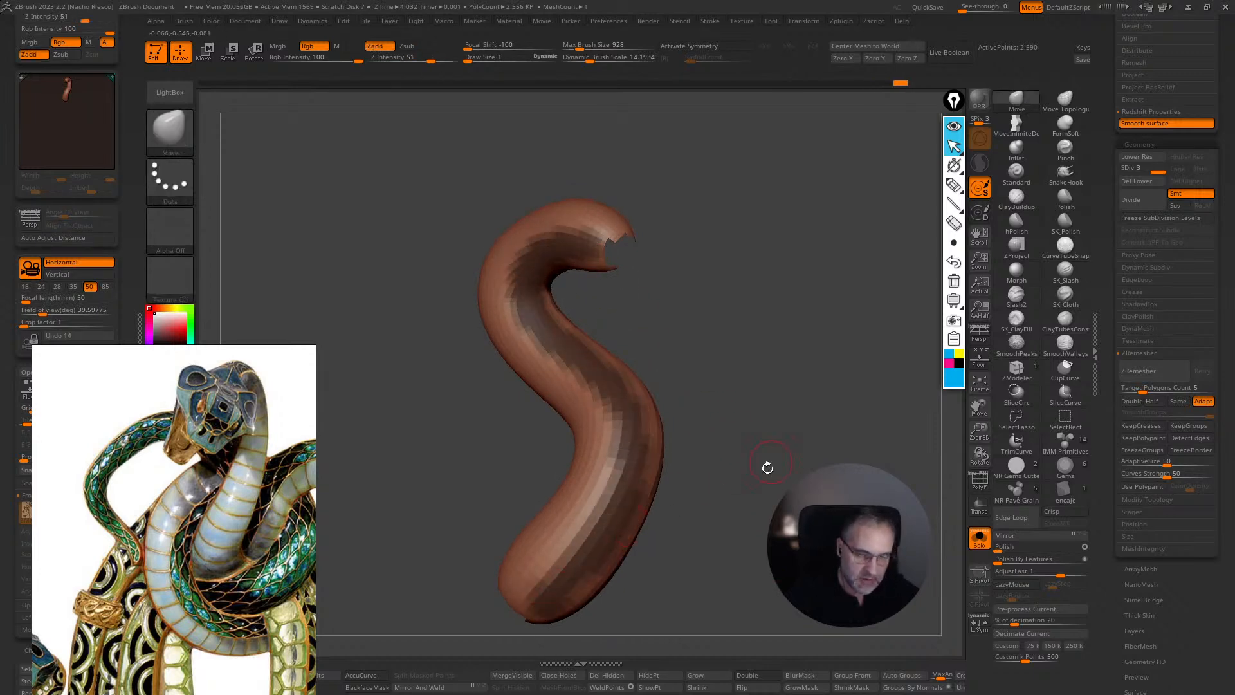
pyautogui.moveTo(777, 461); pyautogui.dragTo(780, 469)
pyautogui.moveTo(675, 284)
pyautogui.keyDown('ctrl'); pyautogui.mouseDown()
pyautogui.moveTo(605, 476)
pyautogui.moveTo(611, 506)
pyautogui.mouseUp(); pyautogui.keyUp('ctrl')
pyautogui.moveTo(720, 463); pyautogui.dragTo(722, 355)
pyautogui.moveTo(636, 386)
pyautogui.keyDown('ctrl'); pyautogui.mouseDown()
pyautogui.moveTo(608, 435)
pyautogui.moveTo(591, 427)
pyautogui.mouseUp(); pyautogui.keyUp('ctrl')
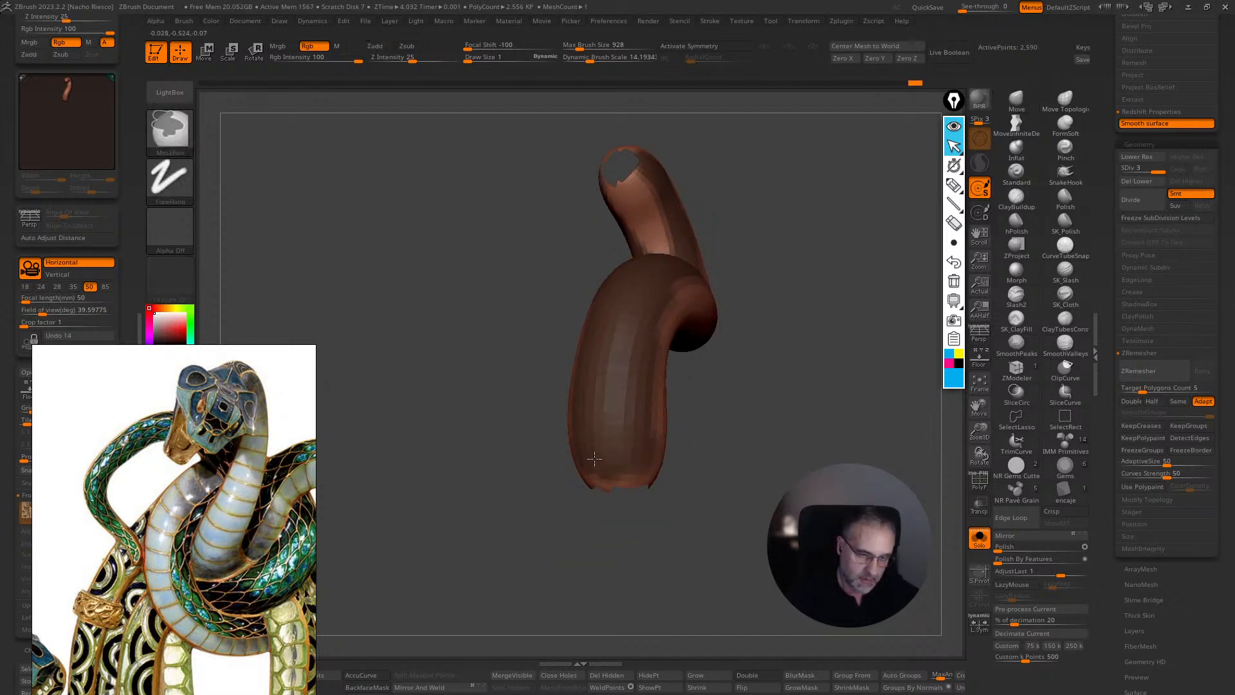
# - Complete the belly mask around the neck, show the polyframe and turn the masked area into a new polygroup
pyautogui.moveTo(671, 450)
pyautogui.mouseDown()
pyautogui.moveTo(667, 400)
pyautogui.moveTo(652, 450)
pyautogui.mouseUp()
pyautogui.moveTo(744, 389); pyautogui.dragTo(669, 395)
pyautogui.moveTo(725, 544)
pyautogui.mouseDown()
pyautogui.moveTo(686, 548)
pyautogui.moveTo(708, 560)
pyautogui.moveTo(725, 535)
pyautogui.mouseUp()
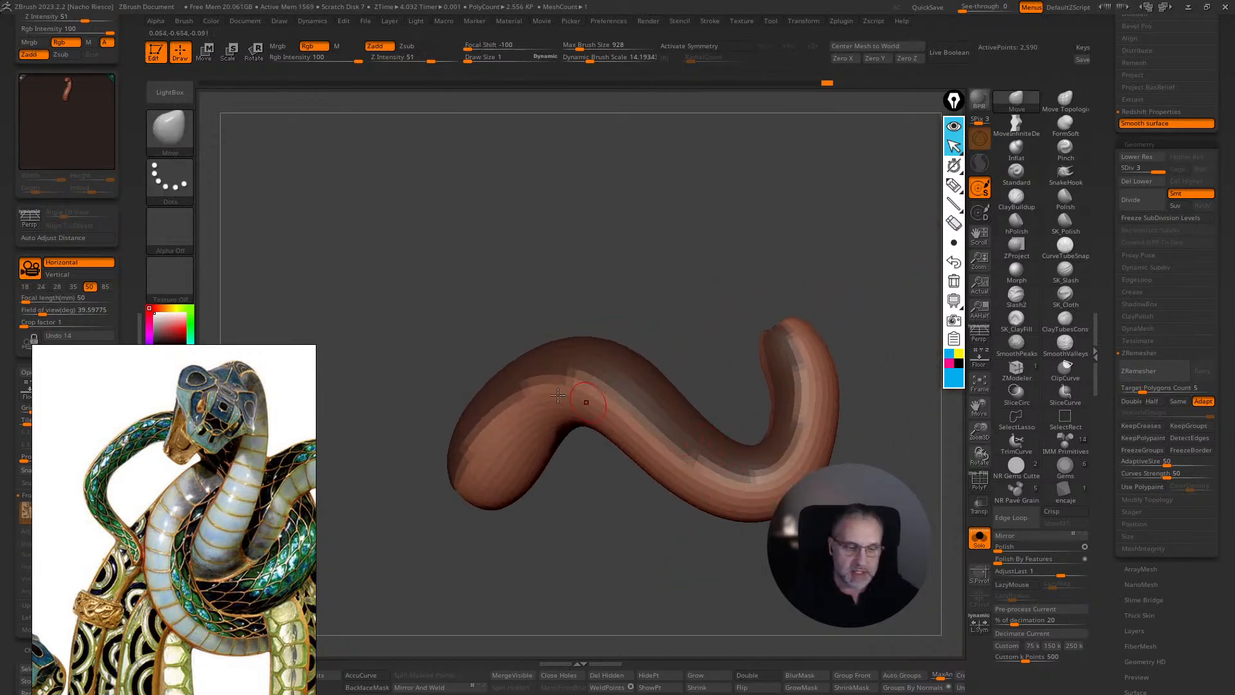
pyautogui.moveTo(824, 294)
pyautogui.mouseDown()
pyautogui.moveTo(888, 317)
pyautogui.moveTo(835, 380)
pyautogui.moveTo(842, 423)
pyautogui.moveTo(711, 345)
pyautogui.mouseUp()
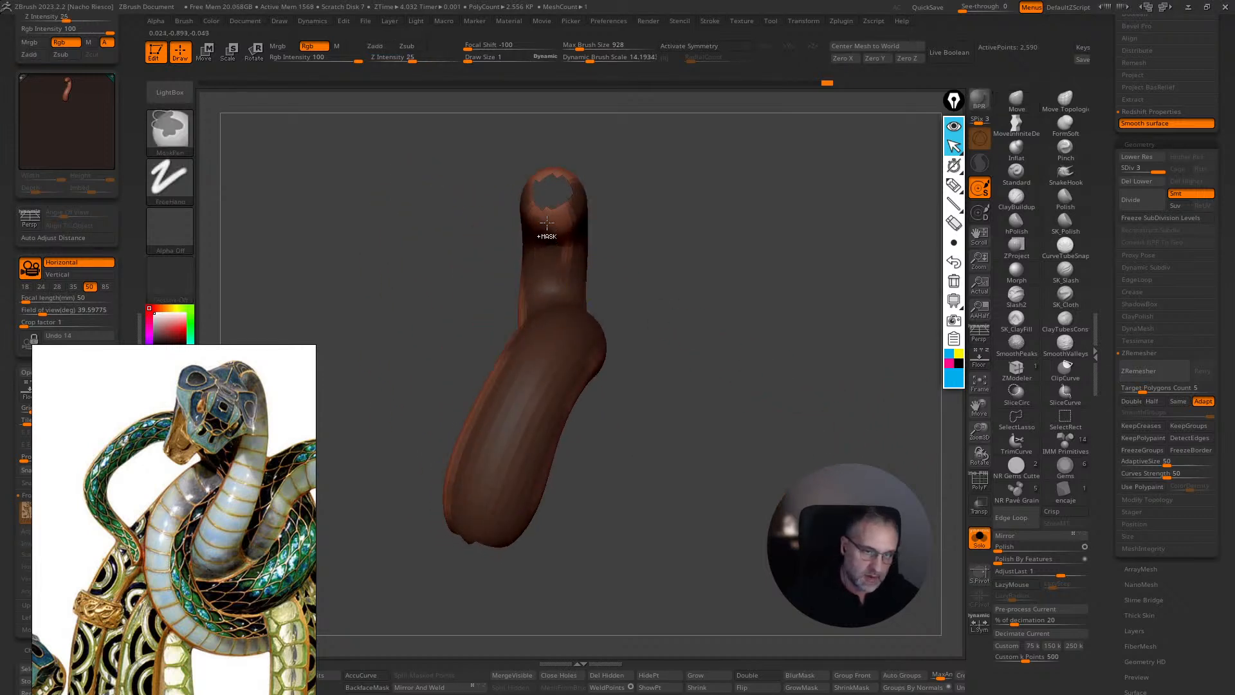
pyautogui.moveTo(539, 227); pyautogui.dragTo(669, 172, button='right')
pyautogui.moveTo(590, 203); pyautogui.dragTo(617, 251, button='right')
pyautogui.moveTo(614, 200)
pyautogui.mouseDown(button='right')
pyautogui.moveTo(813, 391)
pyautogui.moveTo(858, 401)
pyautogui.mouseUp(button='right')
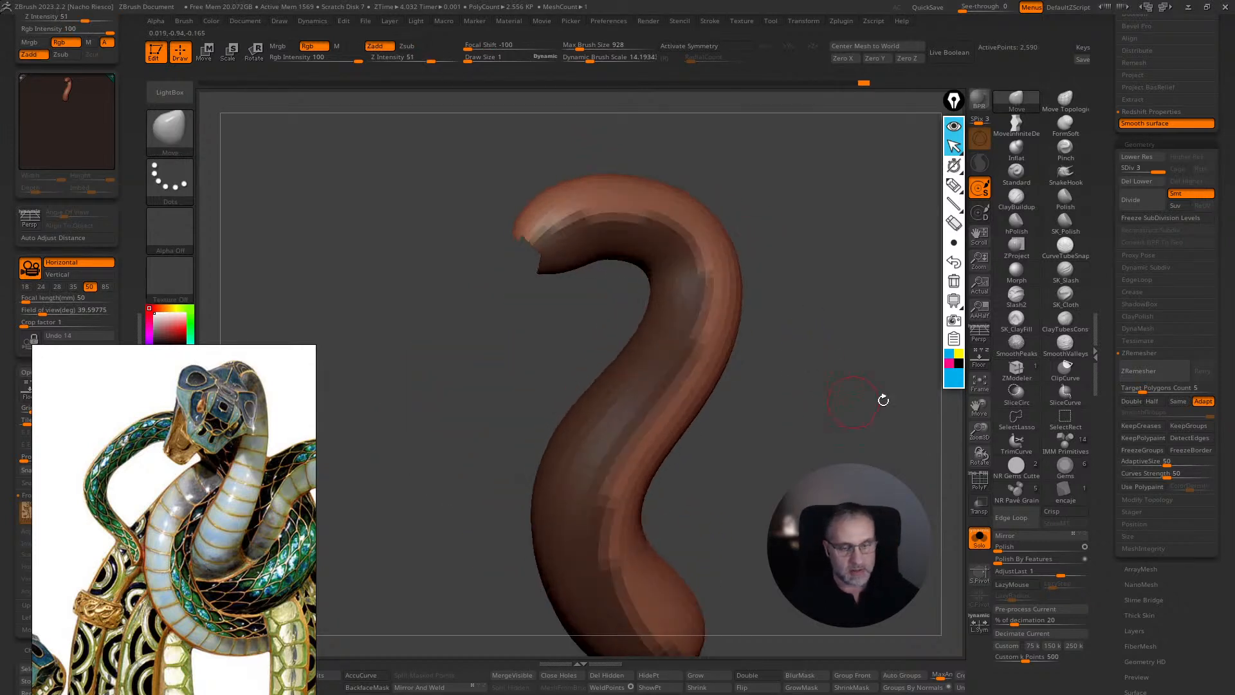
pyautogui.click(983, 489)
pyautogui.hotkey('ctrl', 'w')
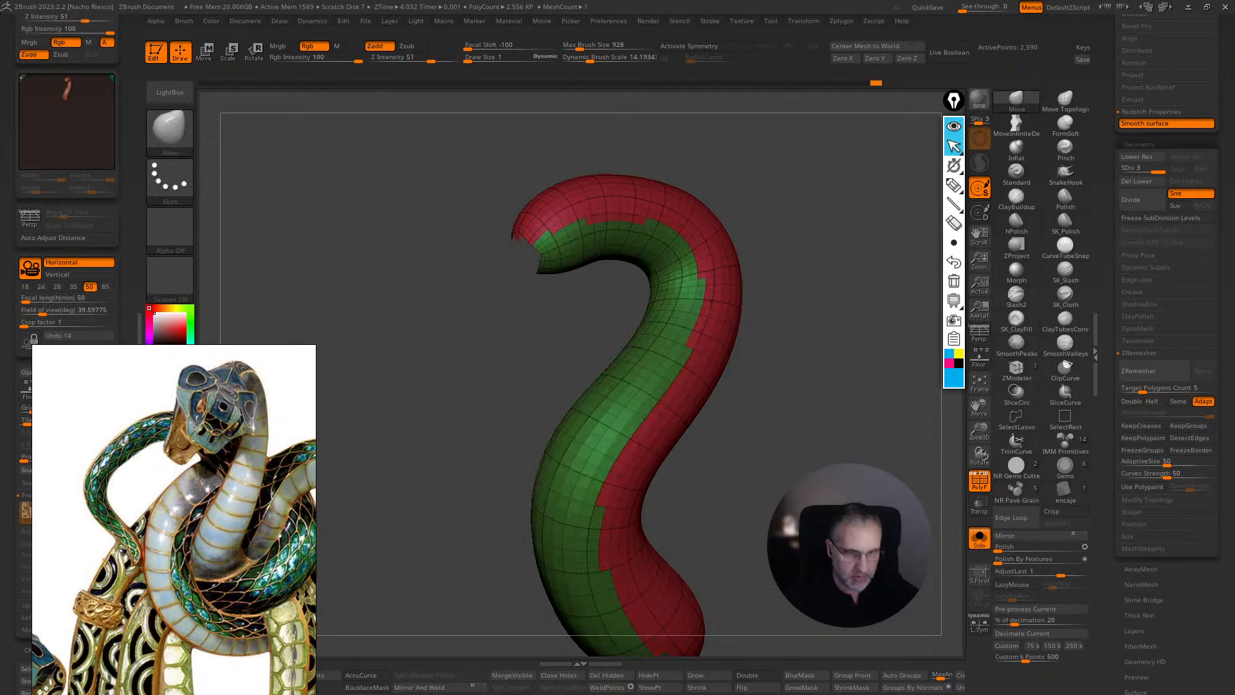
# - Unhide the neck's end cap and set ZRemesher to Same polygon count with KeepGroups on
pyautogui.moveTo(862, 489); pyautogui.dragTo(907, 489, button='right')
pyautogui.keyDown('ctrl'); pyautogui.keyDown('shift'); pyautogui.click(804, 386); pyautogui.keyUp('shift'); pyautogui.keyUp('ctrl')
pyautogui.moveTo(804, 386); pyautogui.dragTo(849, 407, button='right')
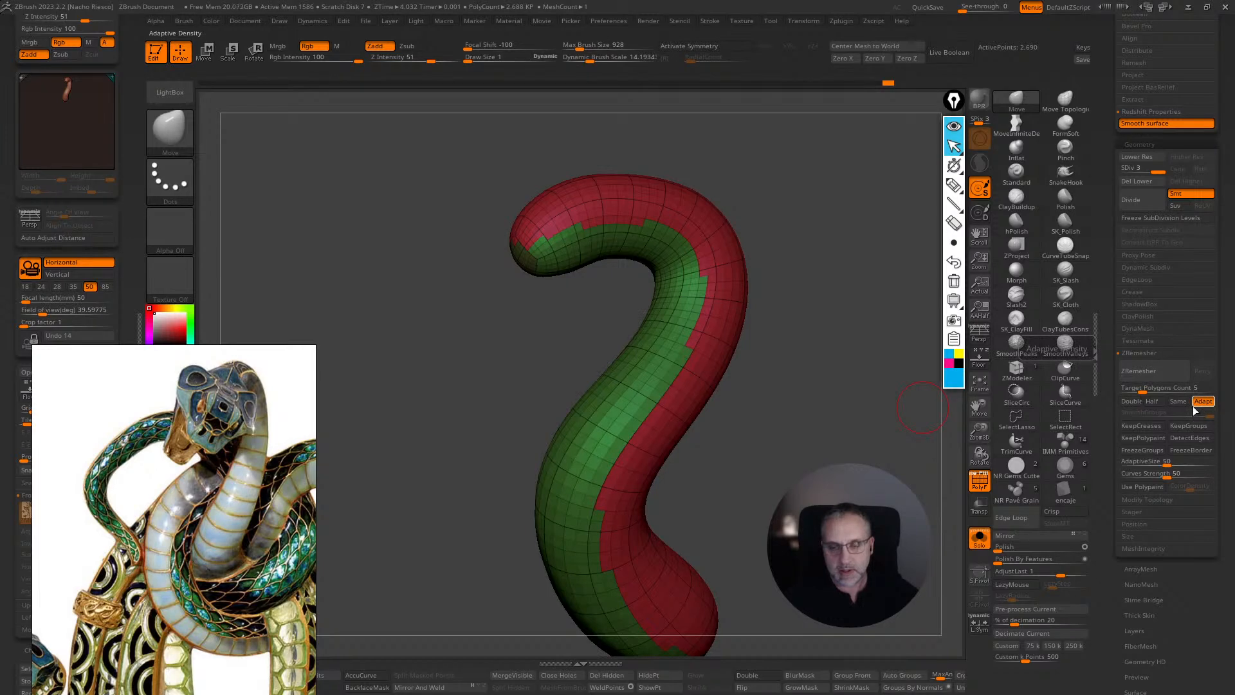
pyautogui.click(1152, 402)
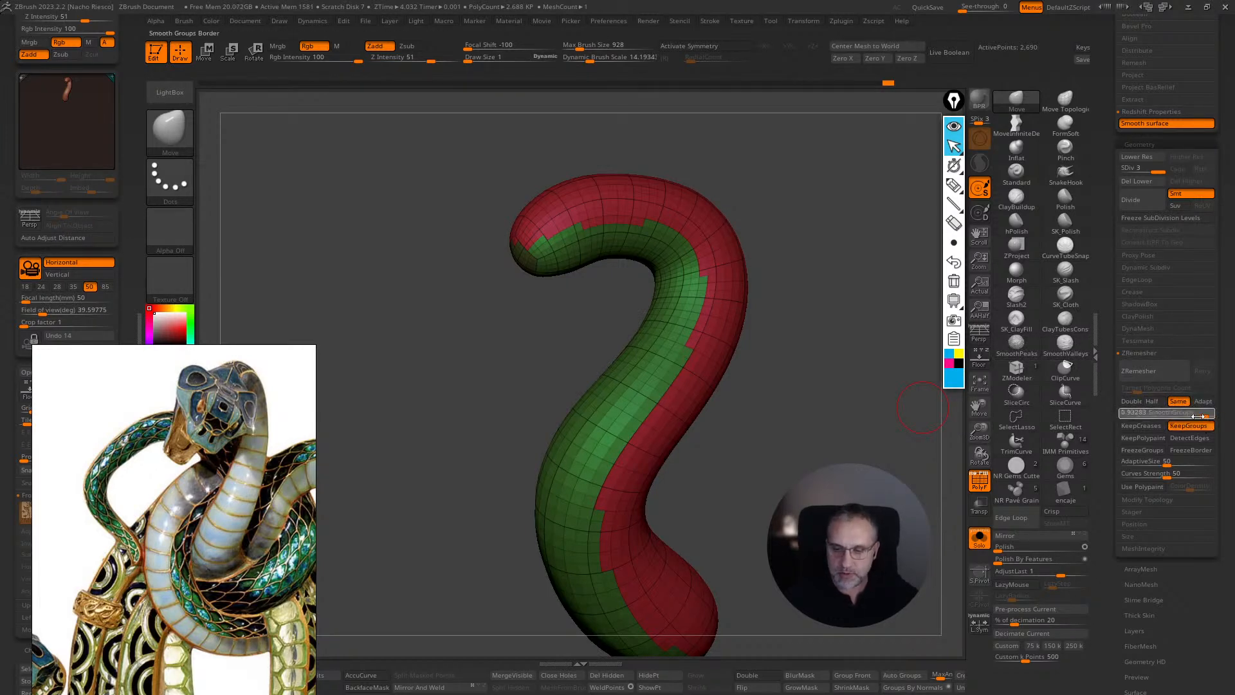
# - Try ZRemeshing the neck with SmoothGroups at 0, inspect the polygroup border and undo the remesh
pyautogui.click(1151, 371)
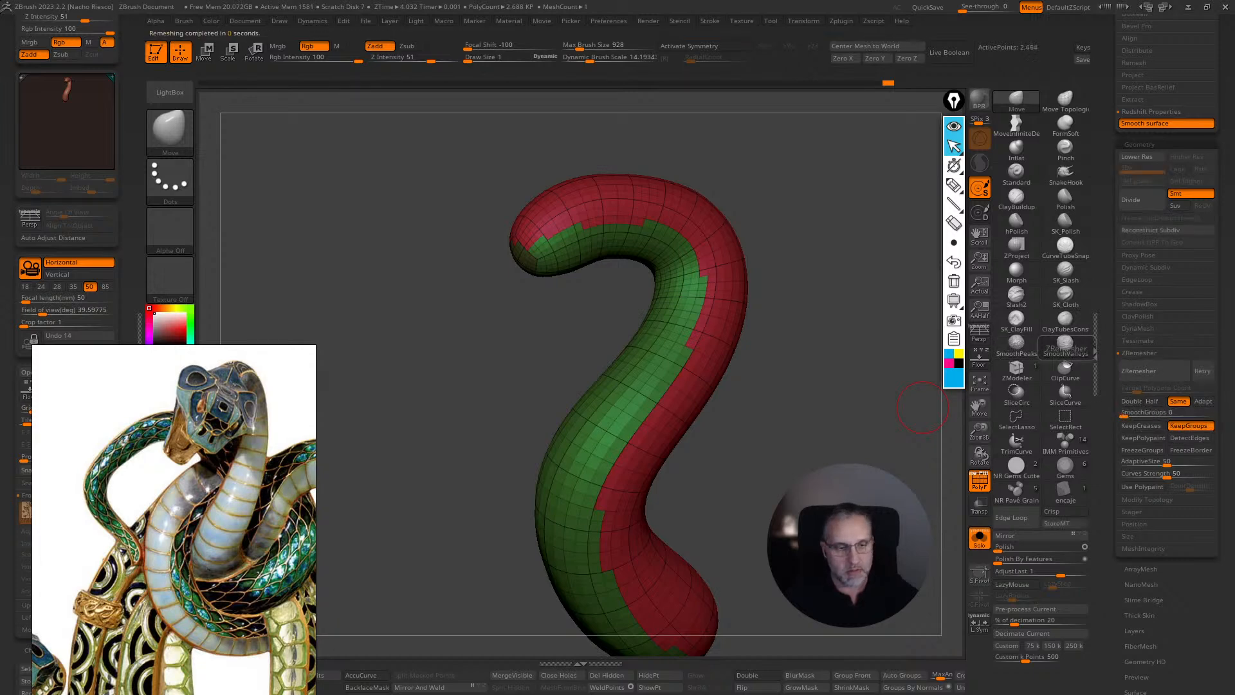
pyautogui.moveTo(829, 435); pyautogui.dragTo(795, 393)
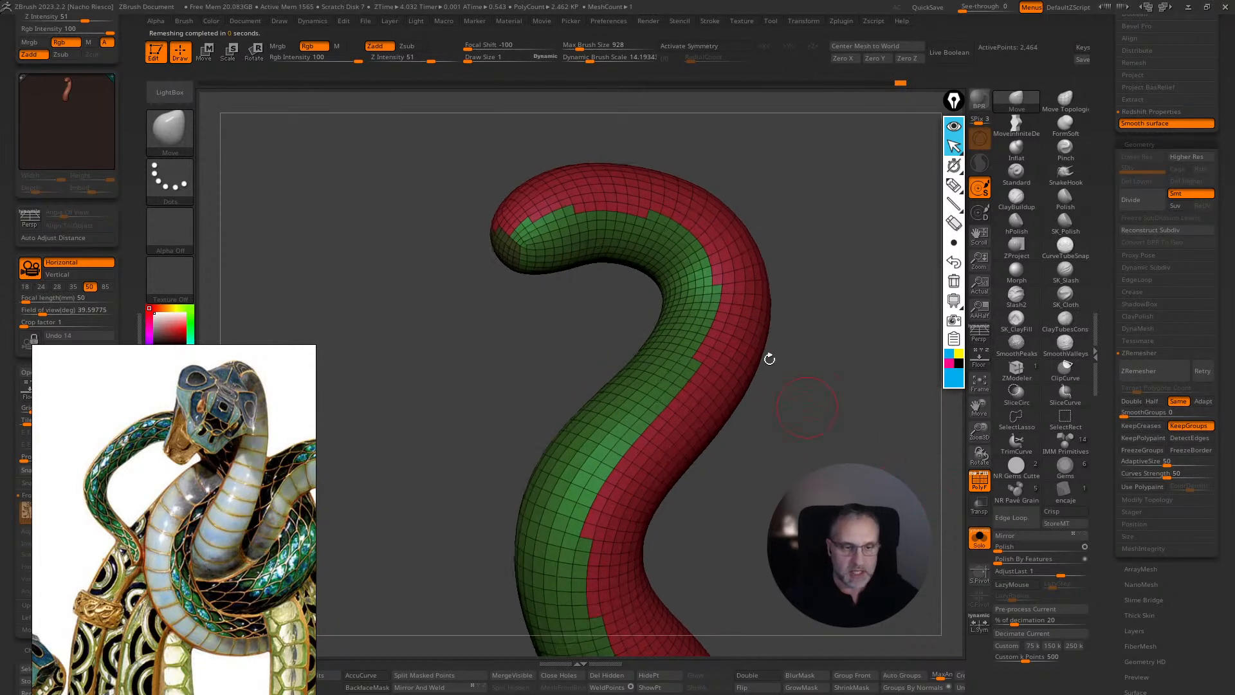
pyautogui.press('s')
pyautogui.moveTo(694, 246); pyautogui.dragTo(692, 246)
pyautogui.keyDown('alt'); pyautogui.moveTo(909, 425); pyautogui.dragTo(824, 358); pyautogui.keyUp('alt')
pyautogui.keyDown('alt'); pyautogui.moveTo(890, 141); pyautogui.dragTo(870, 174); pyautogui.keyUp('alt')
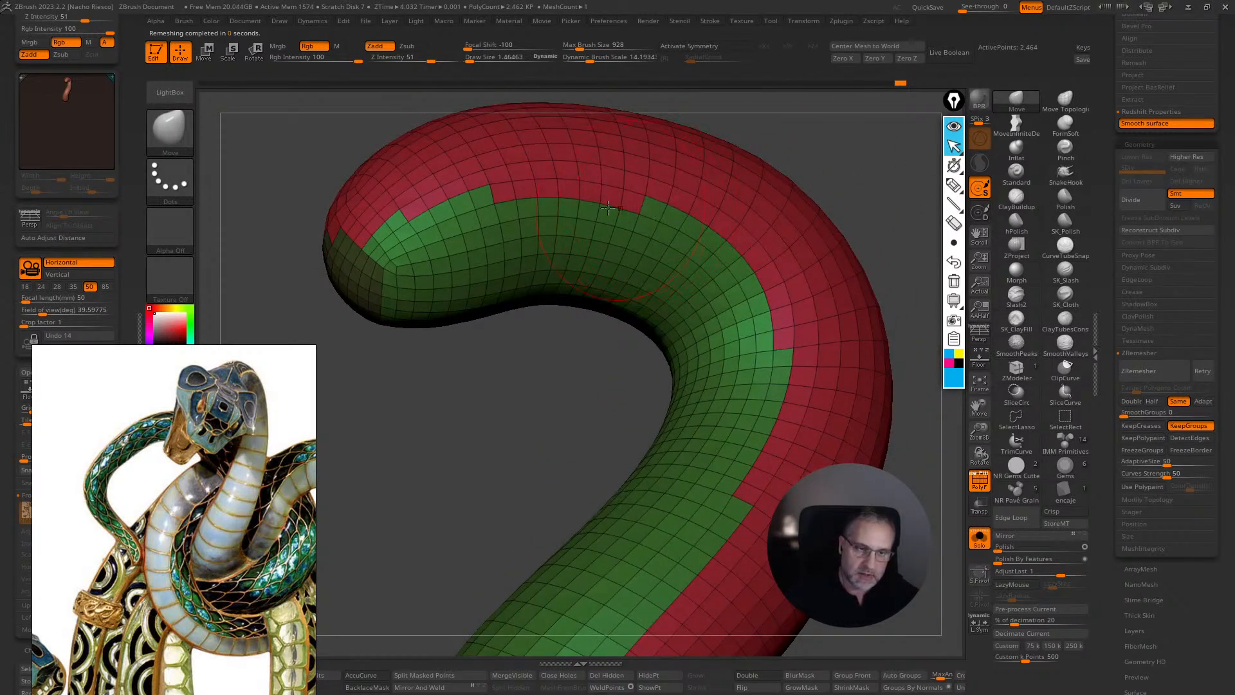
pyautogui.hotkey('ctrl', 'z')
pyautogui.hotkey('ctrl', 'z')
pyautogui.hotkey('ctrl', 'z')
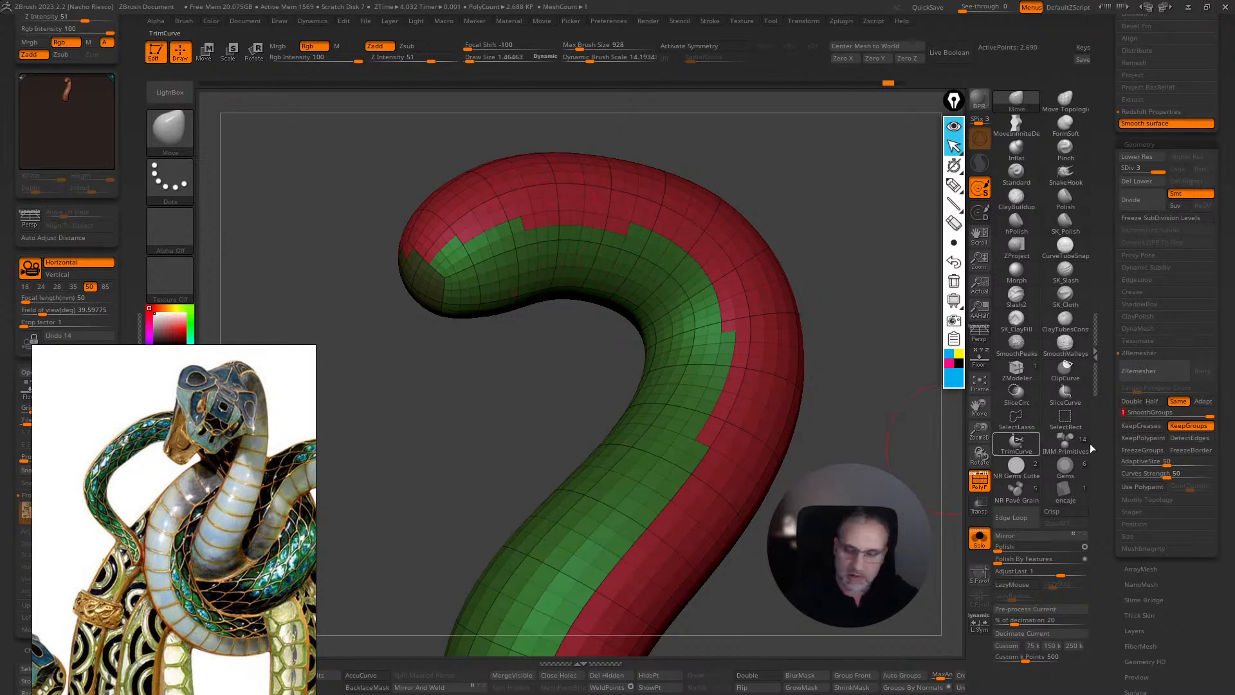
# - ZRemesh the neck with KeepGroups on and SmoothGroups at 1
pyautogui.click(1159, 380)
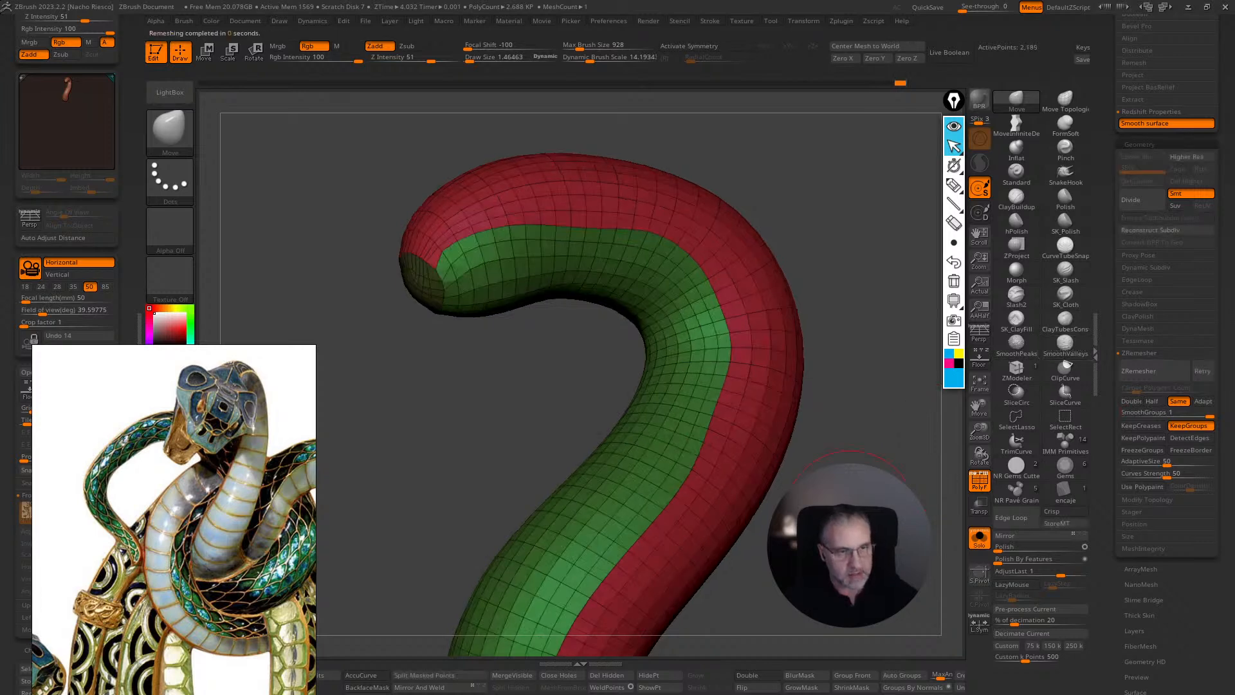
pyautogui.moveTo(912, 579)
pyautogui.mouseDown()
pyautogui.moveTo(804, 566)
pyautogui.moveTo(907, 554)
pyautogui.moveTo(933, 566)
pyautogui.moveTo(937, 485)
pyautogui.moveTo(894, 518)
pyautogui.moveTo(772, 519)
pyautogui.moveTo(887, 520)
pyautogui.moveTo(830, 455)
pyautogui.moveTo(592, 324)
pyautogui.moveTo(643, 420)
pyautogui.moveTo(714, 274)
pyautogui.mouseUp()
pyautogui.press('shift')
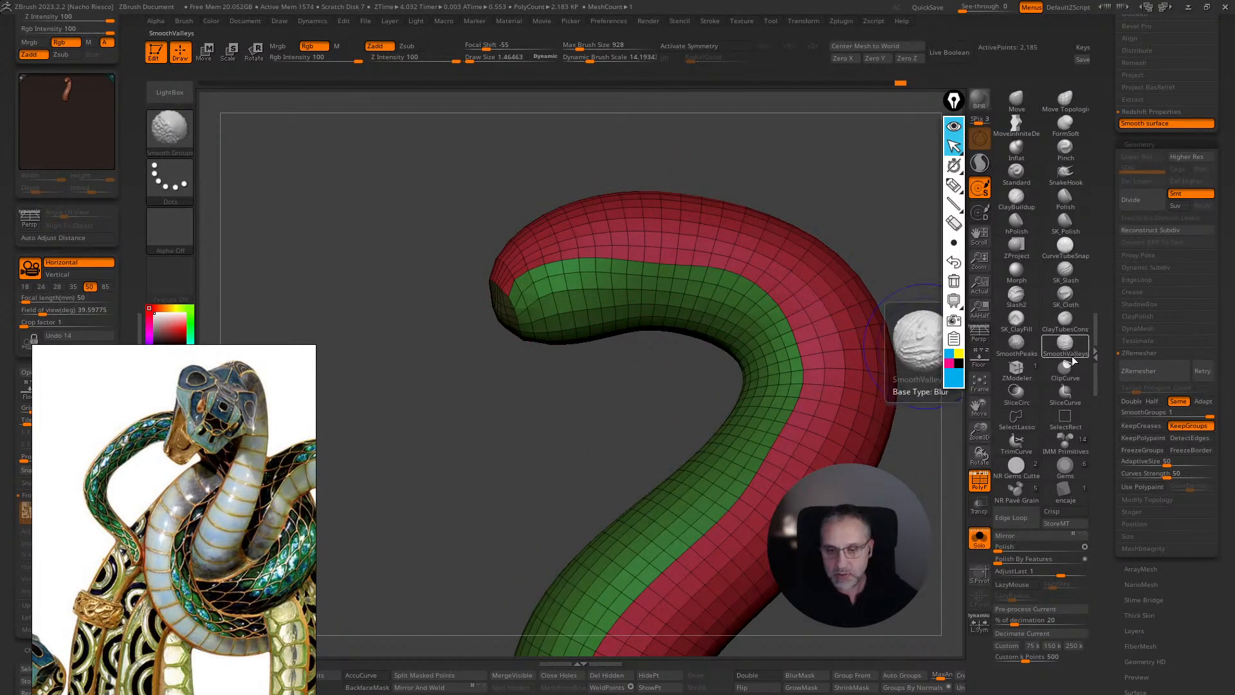
# - Reselect the Move brush and smooth the belly polygroup's border along both sides of the neck with Smooth Groups
pyautogui.click(1064, 327)
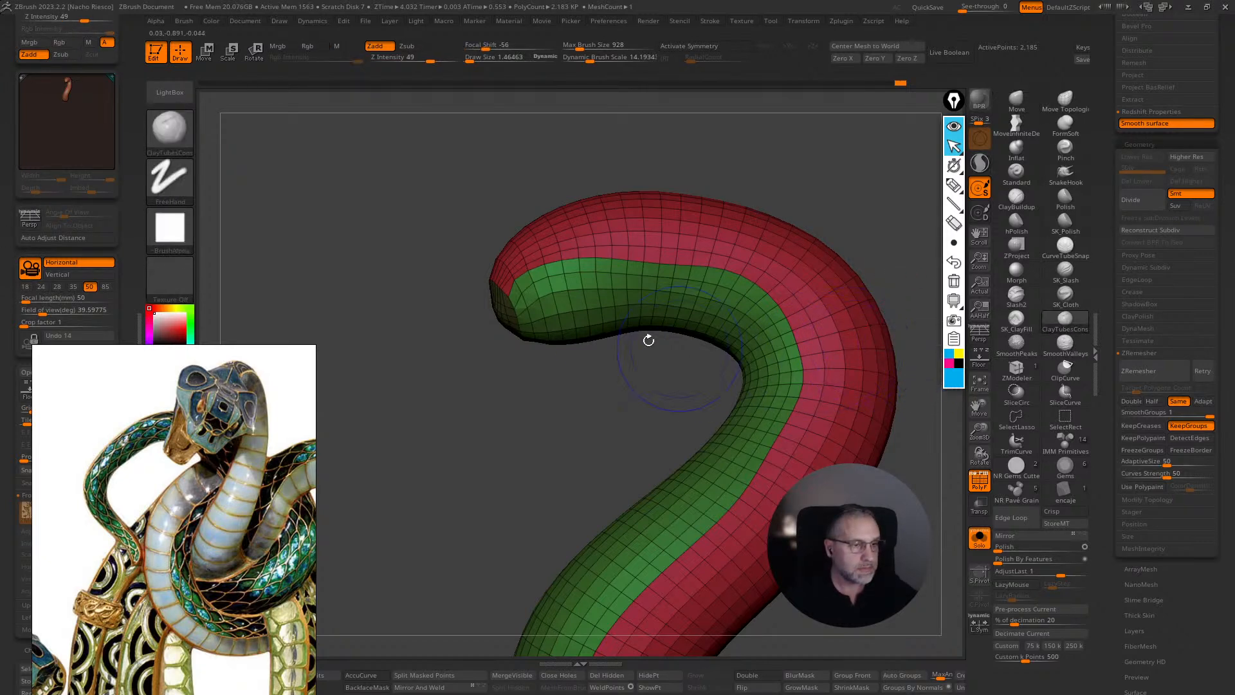
pyautogui.press('b')
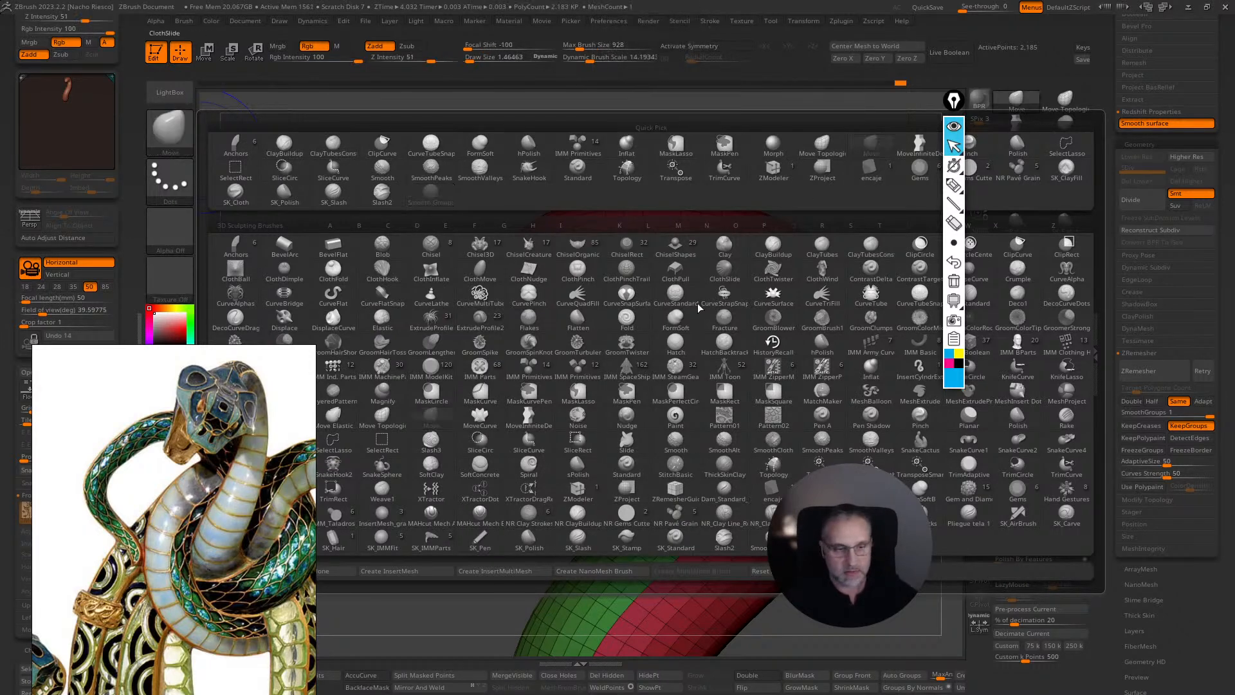
pyautogui.click(870, 146)
pyautogui.press('shift')
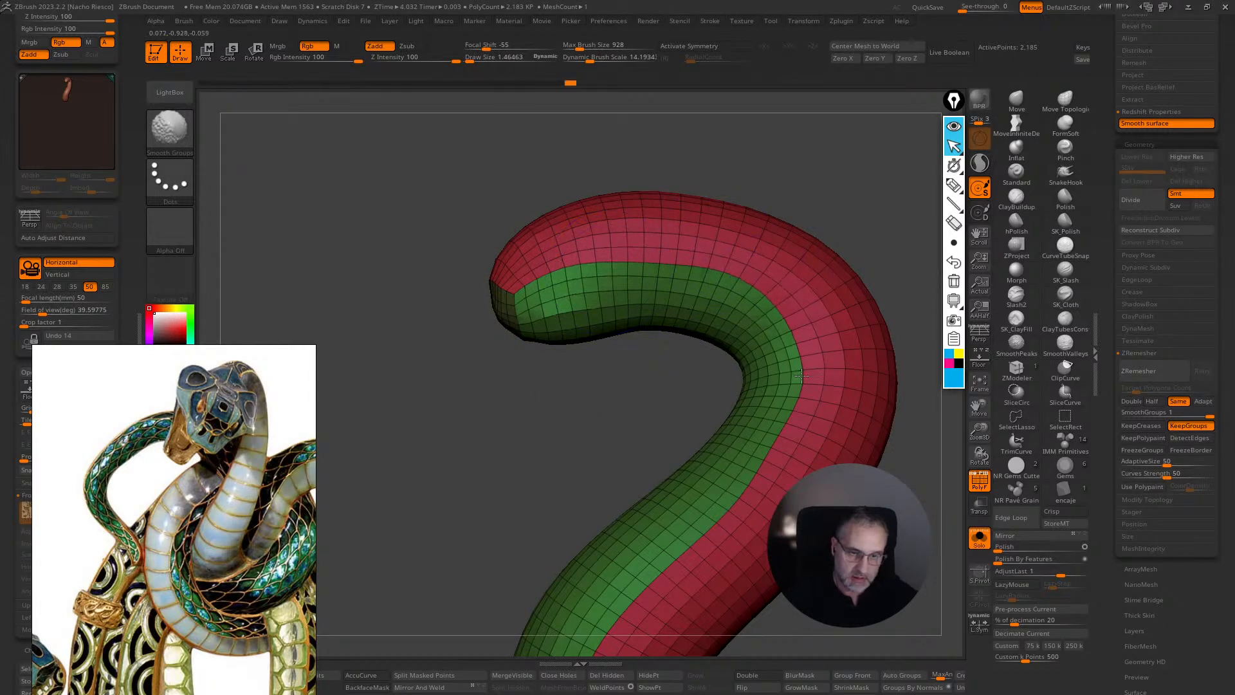
pyautogui.moveTo(751, 531)
pyautogui.mouseDown(button='right')
pyautogui.moveTo(798, 463)
pyautogui.moveTo(862, 418)
pyautogui.moveTo(836, 380)
pyautogui.moveTo(723, 375)
pyautogui.mouseUp(button='right')
pyautogui.press('shift')
pyautogui.moveTo(882, 366)
pyautogui.mouseDown(button='right')
pyautogui.moveTo(890, 418)
pyautogui.moveTo(833, 267)
pyautogui.moveTo(921, 374)
pyautogui.moveTo(890, 399)
pyautogui.mouseUp(button='right')
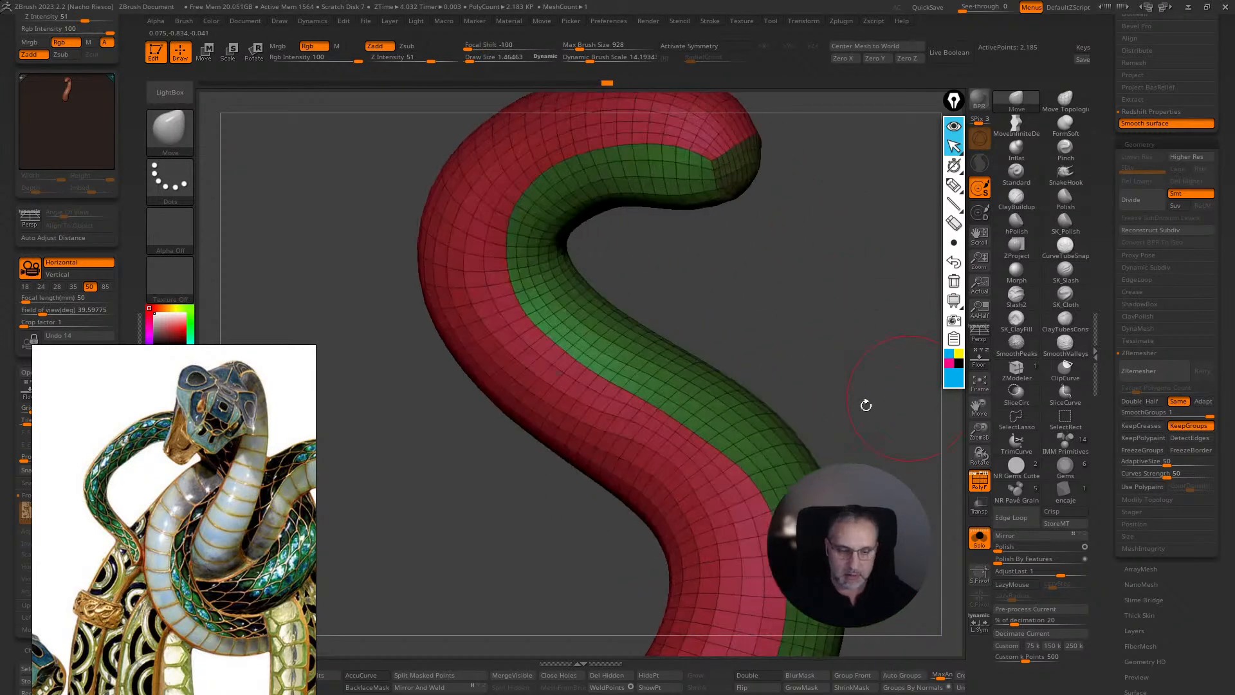
# - ZRemesh the smoothed neck again and display it with the rest of the ornament, without Solo or polyframe
pyautogui.click(1158, 372)
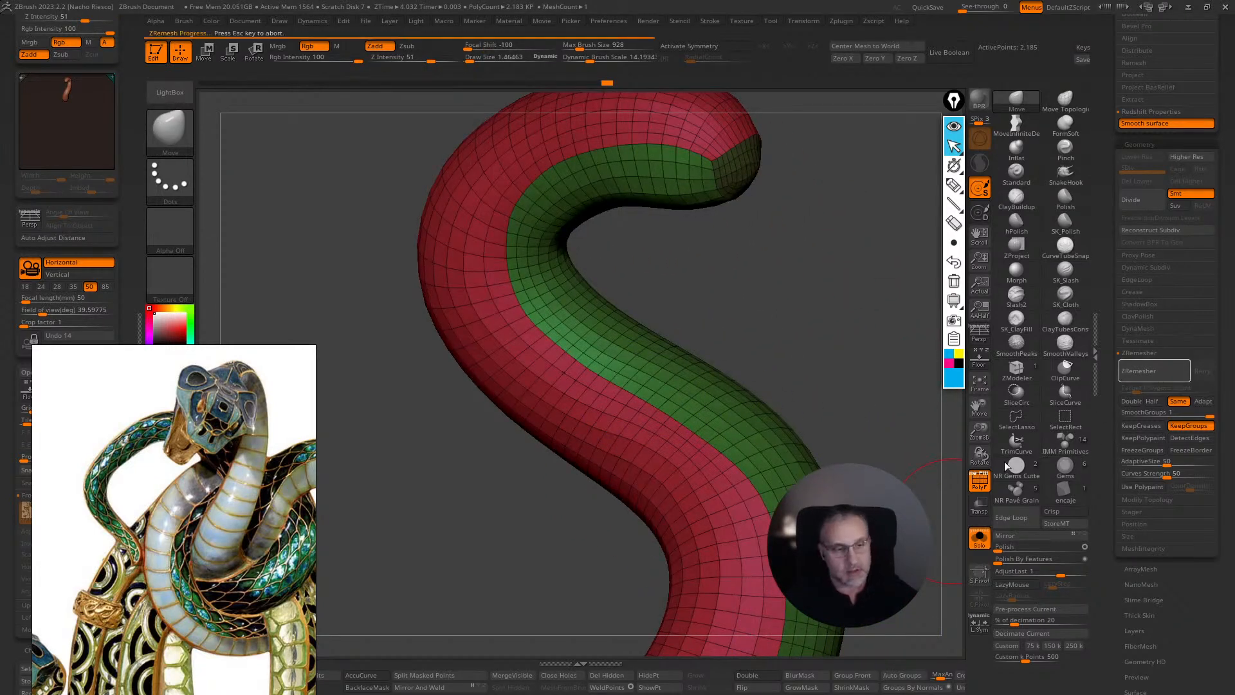
pyautogui.moveTo(937, 488)
pyautogui.mouseDown(button='right')
pyautogui.moveTo(937, 474)
pyautogui.moveTo(900, 469)
pyautogui.moveTo(930, 469)
pyautogui.moveTo(867, 462)
pyautogui.moveTo(933, 467)
pyautogui.mouseUp(button='right')
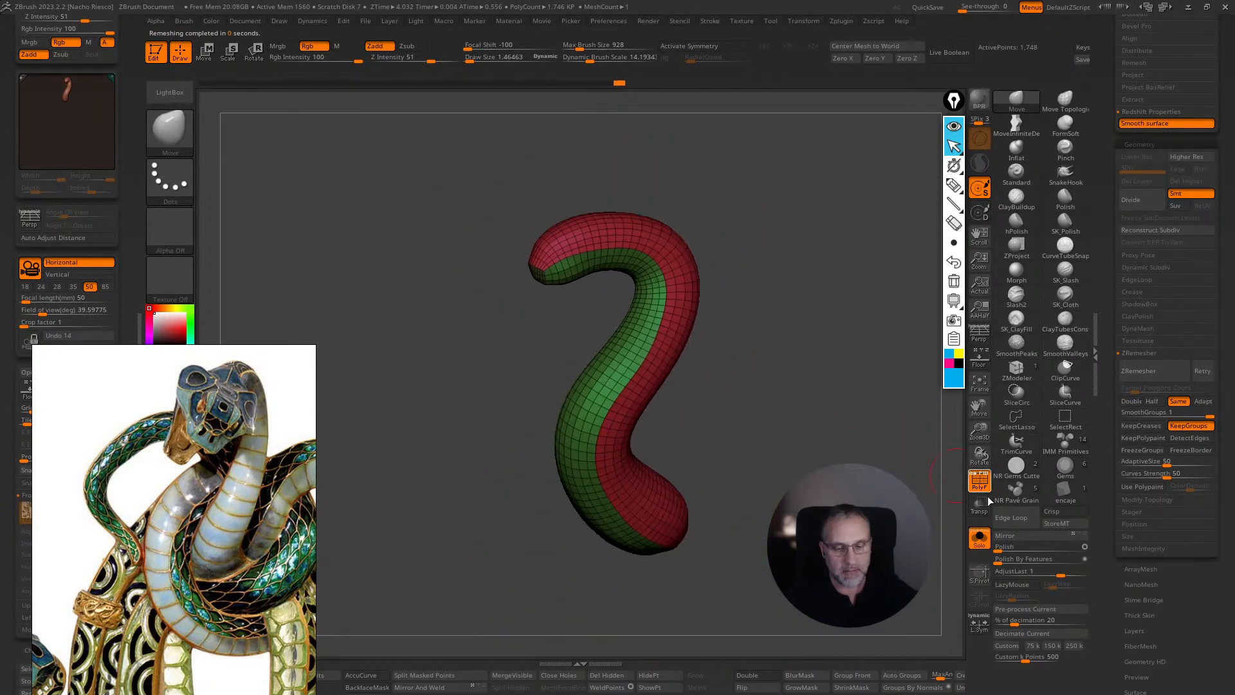
pyautogui.click(980, 538)
pyautogui.moveTo(939, 518)
pyautogui.mouseDown(button='right')
pyautogui.moveTo(891, 505)
pyautogui.moveTo(952, 508)
pyautogui.mouseUp(button='right')
pyautogui.click(980, 482)
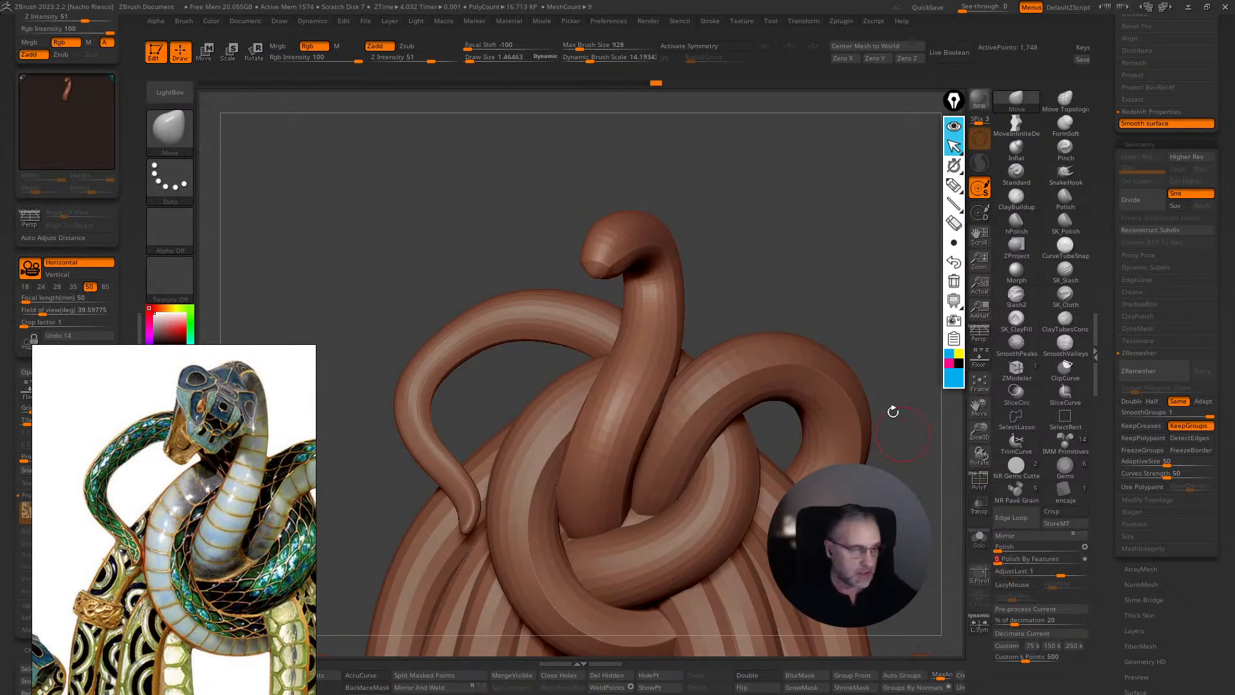
# - Select the Move Topological brush and enlarge its draw size for reshaping the neck
pyautogui.click(1065, 101)
pyautogui.press('s')
pyautogui.moveTo(645, 329); pyautogui.dragTo(643, 300)
pyautogui.press('s')
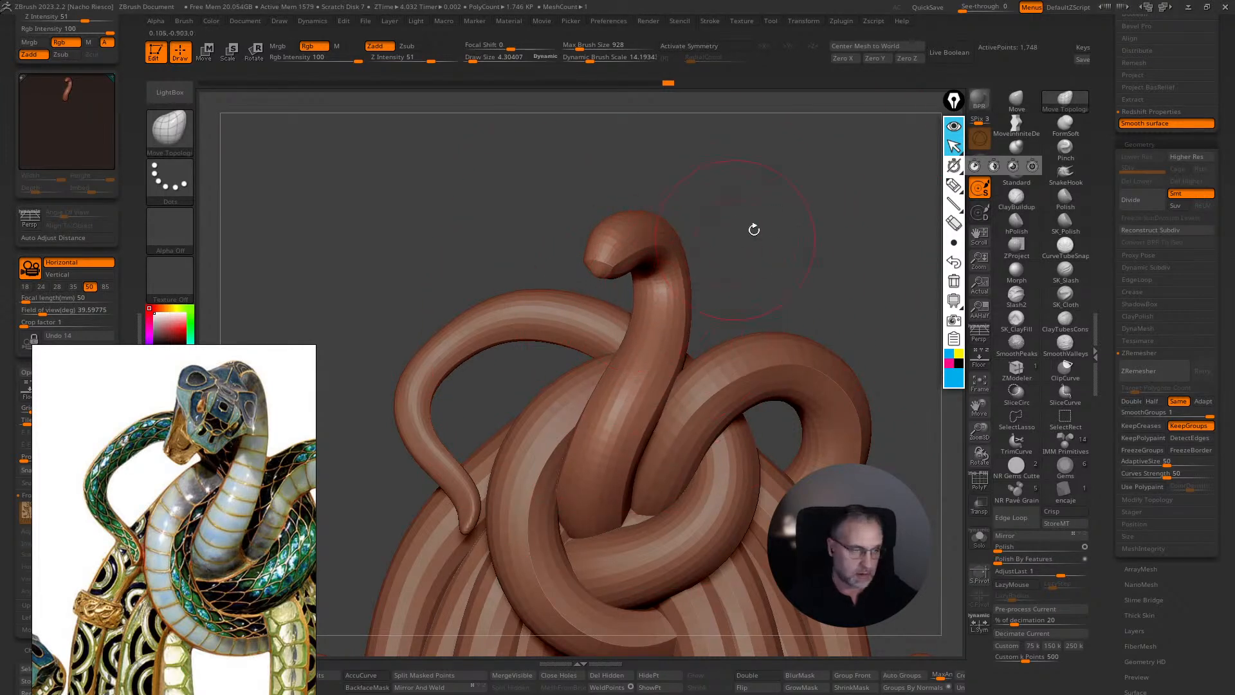
# - Mask the lower part of the upright neck, leaving the curved head end free, and blur the mask edge
pyautogui.moveTo(741, 236); pyautogui.dragTo(790, 345)
pyautogui.moveTo(660, 385)
pyautogui.mouseDown()
pyautogui.moveTo(708, 485)
pyautogui.moveTo(710, 433)
pyautogui.mouseUp()
pyautogui.press('w')
pyautogui.moveTo(658, 295)
pyautogui.keyDown('ctrl'); pyautogui.mouseDown()
pyautogui.moveTo(612, 288)
pyautogui.moveTo(535, 405)
pyautogui.mouseUp(); pyautogui.keyUp('ctrl')
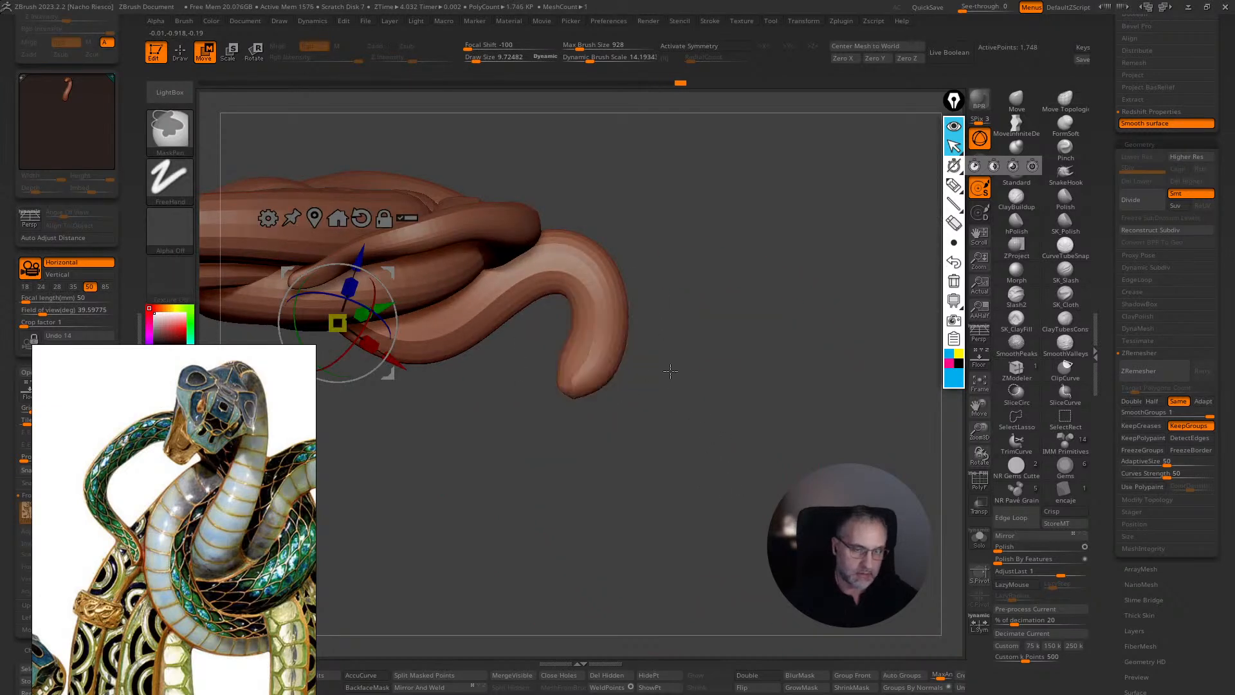
pyautogui.click(170, 131)
pyautogui.keyDown('ctrl'); pyautogui.click(235, 145); pyautogui.keyUp('ctrl')
pyautogui.moveTo(683, 390)
pyautogui.keyDown('ctrl'); pyautogui.mouseDown()
pyautogui.moveTo(673, 305)
pyautogui.moveTo(521, 386)
pyautogui.mouseUp(); pyautogui.keyUp('ctrl')
pyautogui.click(807, 677)
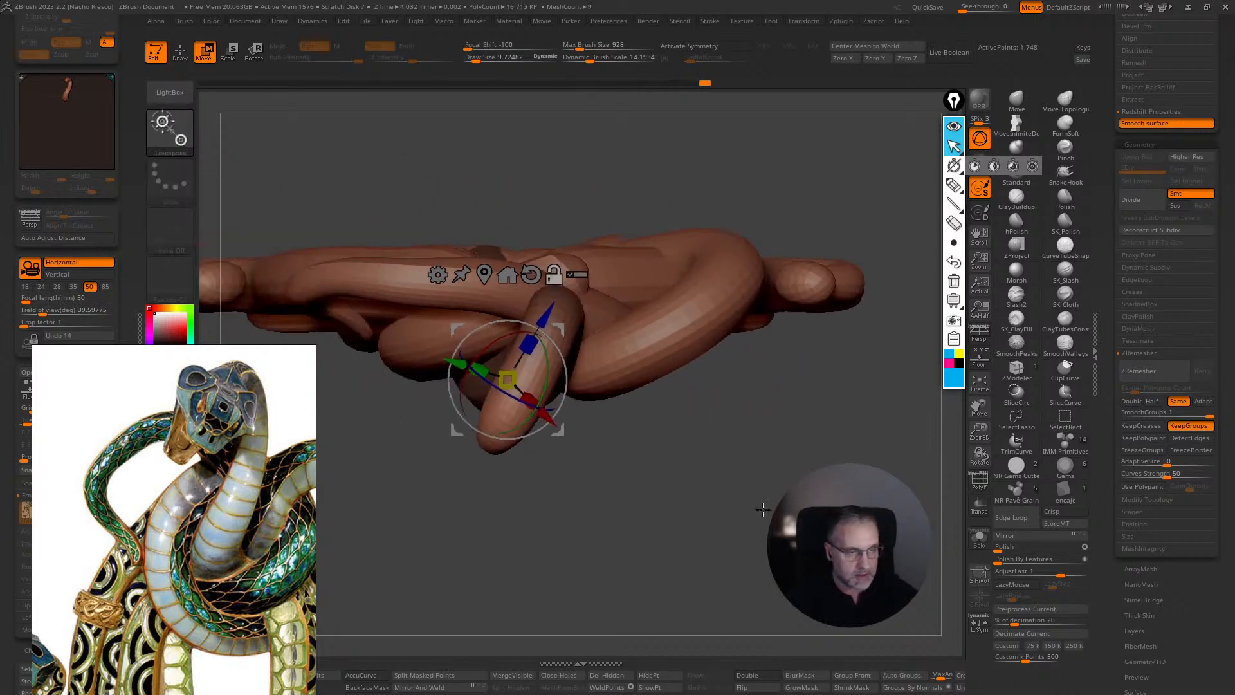
# - Rotate the unmasked head end of the neck in the top view and nudge its tip sideways with Move Topological
pyautogui.keyDown('alt'); pyautogui.moveTo(558, 430); pyautogui.dragTo(606, 366); pyautogui.keyUp('alt')
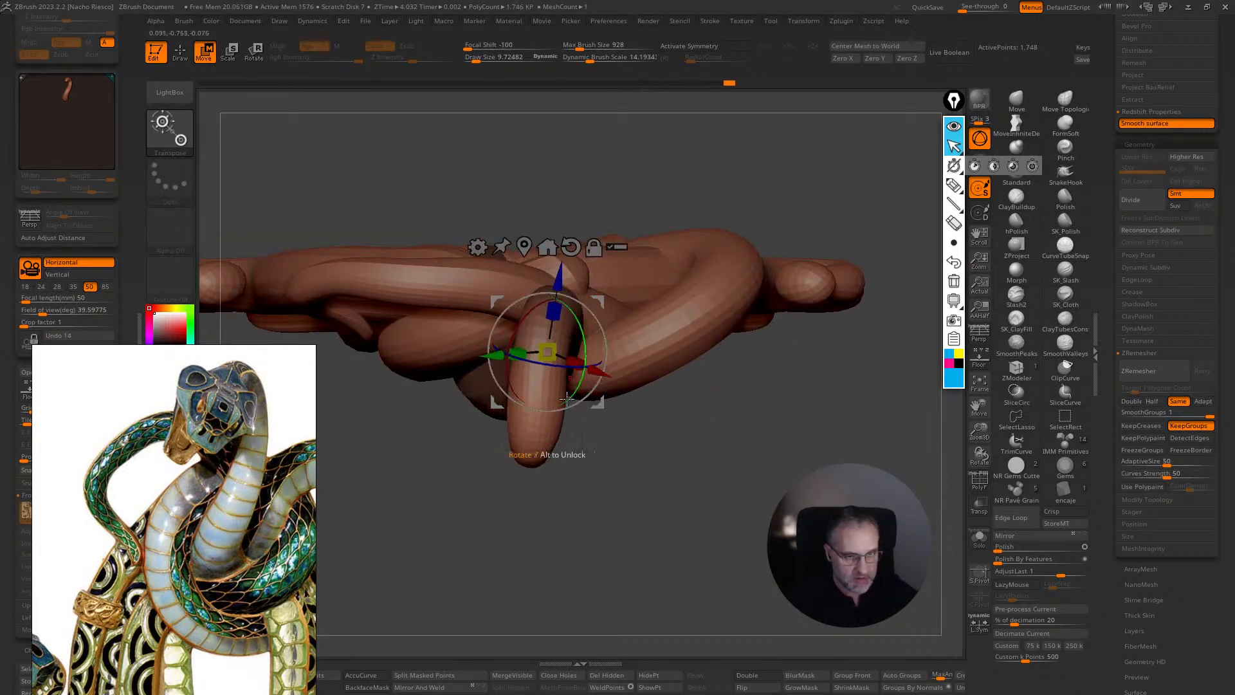
pyautogui.press('q')
pyautogui.press('s')
pyautogui.moveTo(566, 409); pyautogui.dragTo(555, 409)
pyautogui.moveTo(550, 441); pyautogui.dragTo(524, 444)
pyautogui.moveTo(611, 566); pyautogui.dragTo(604, 424)
# - Recentre the gizmo on the neck's head end and tilt the unmasked part in the front view
pyautogui.press('w')
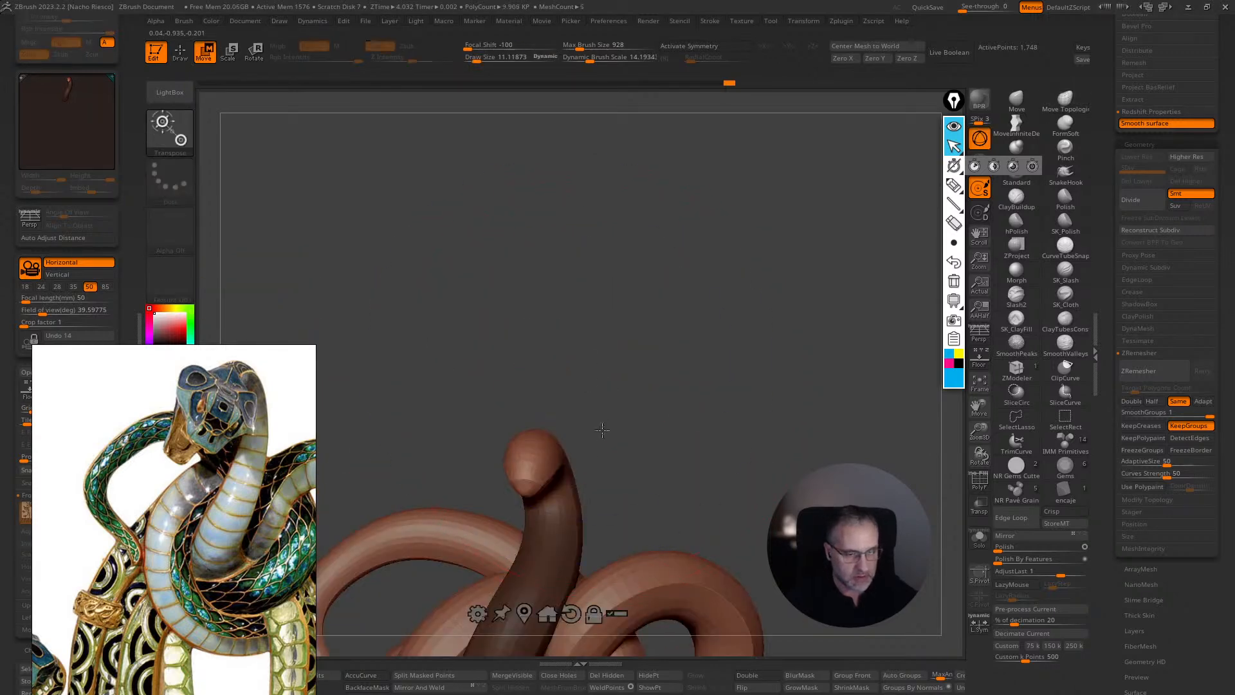
pyautogui.click(523, 612)
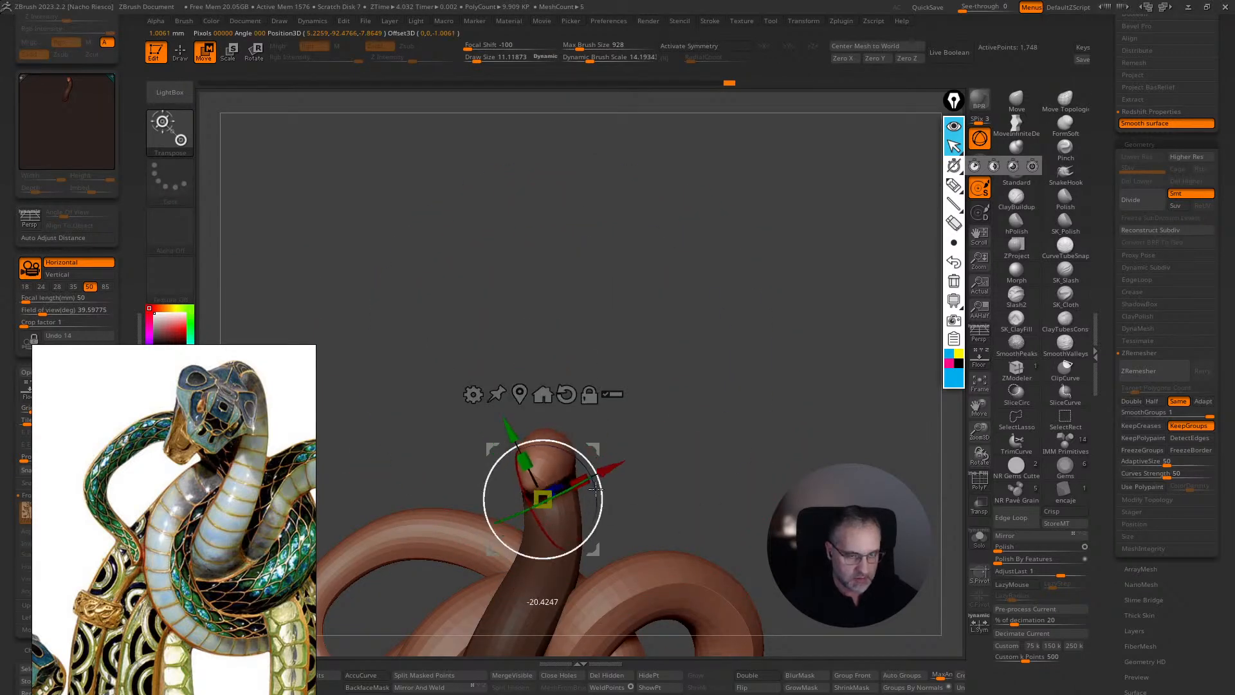
pyautogui.moveTo(594, 487); pyautogui.dragTo(590, 446)
pyautogui.moveTo(726, 431); pyautogui.dragTo(640, 426)
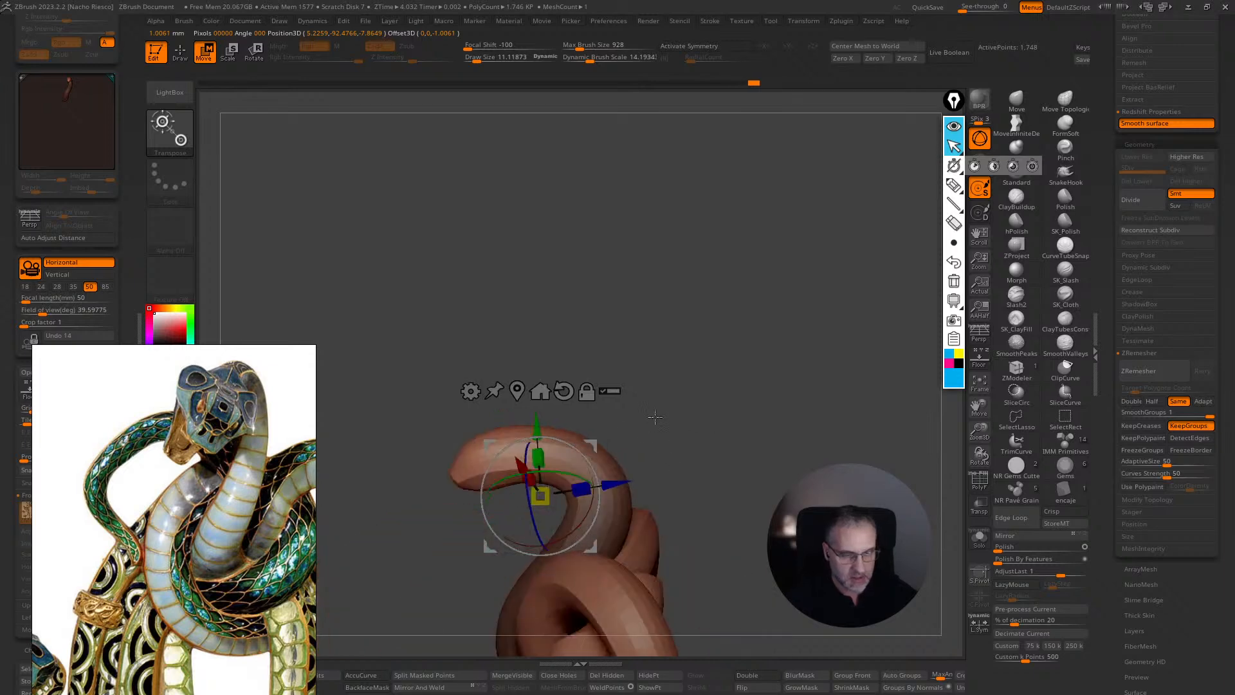
# - Reshape the upper curve of the head end from the side with Move Topological and clear the mask
pyautogui.press('q')
pyautogui.press('s')
pyautogui.moveTo(545, 453)
pyautogui.mouseDown()
pyautogui.moveTo(484, 464)
pyautogui.moveTo(538, 442)
pyautogui.moveTo(531, 431)
pyautogui.mouseUp()
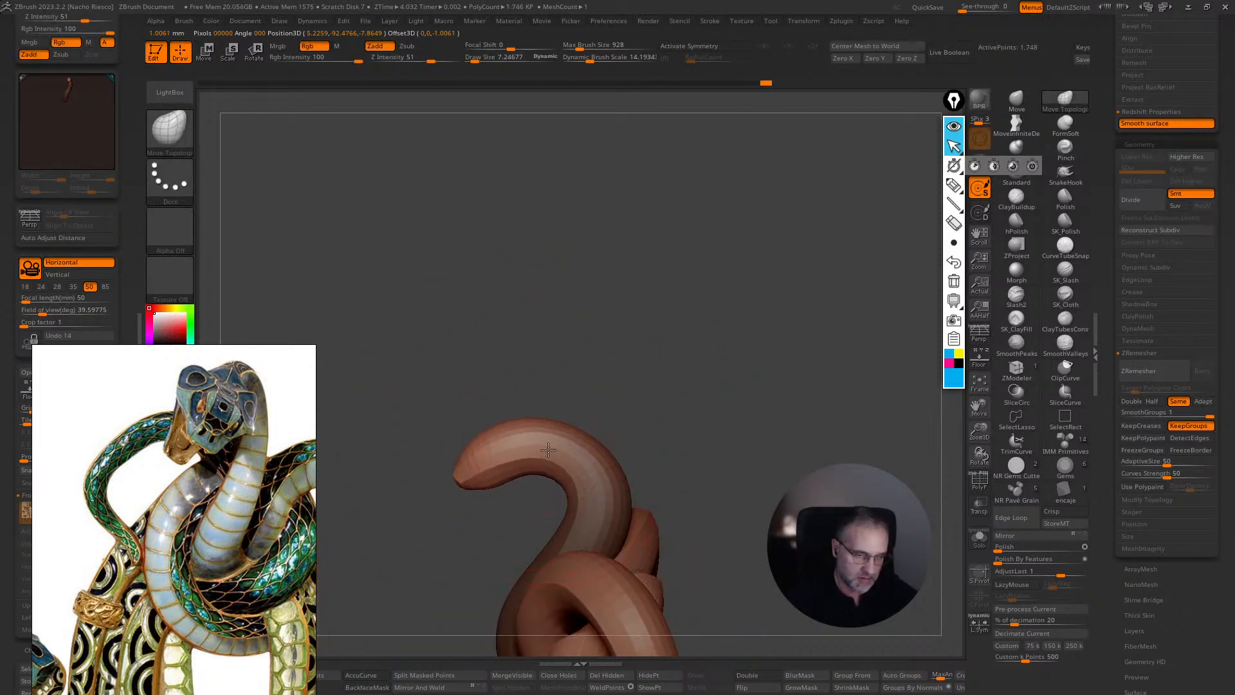
pyautogui.keyDown('ctrl'); pyautogui.moveTo(627, 388); pyautogui.dragTo(602, 417); pyautogui.keyUp('ctrl')
# - Overlay the floor reference image, reshape the neck and head end against it at several brush sizes, and hide it again
pyautogui.moveTo(571, 378); pyautogui.dragTo(907, 283)
pyautogui.click(979, 358)
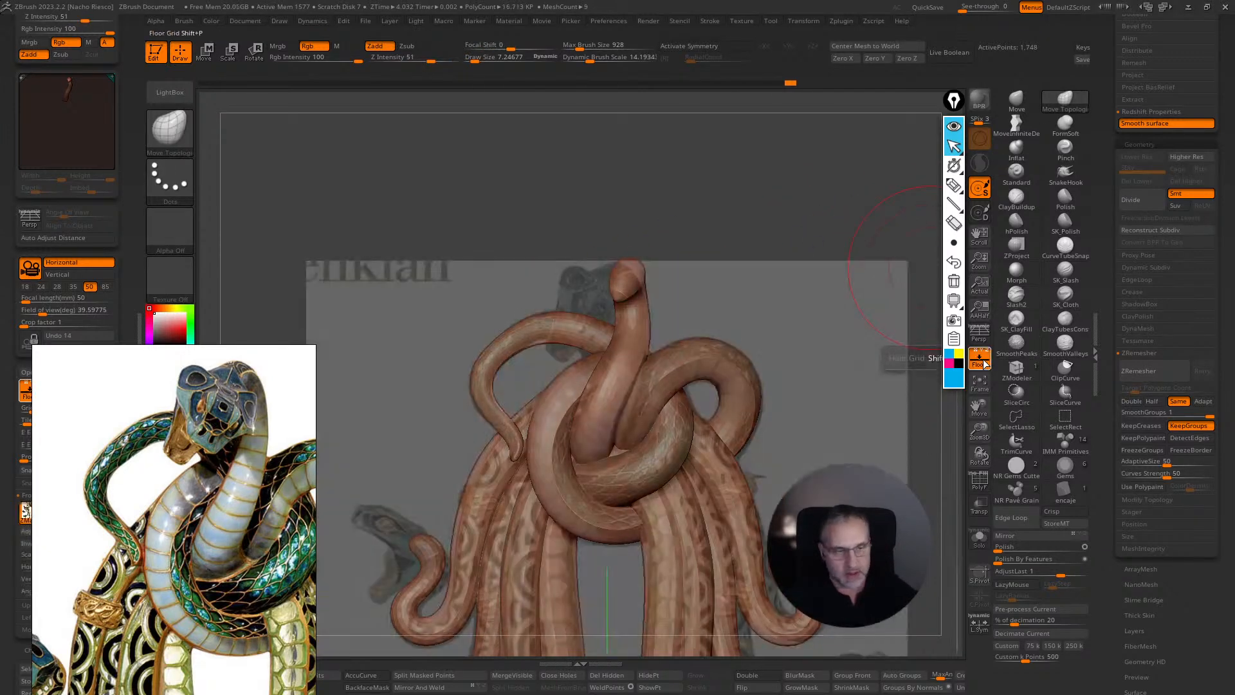
pyautogui.press('s')
pyautogui.moveTo(639, 289); pyautogui.dragTo(600, 279)
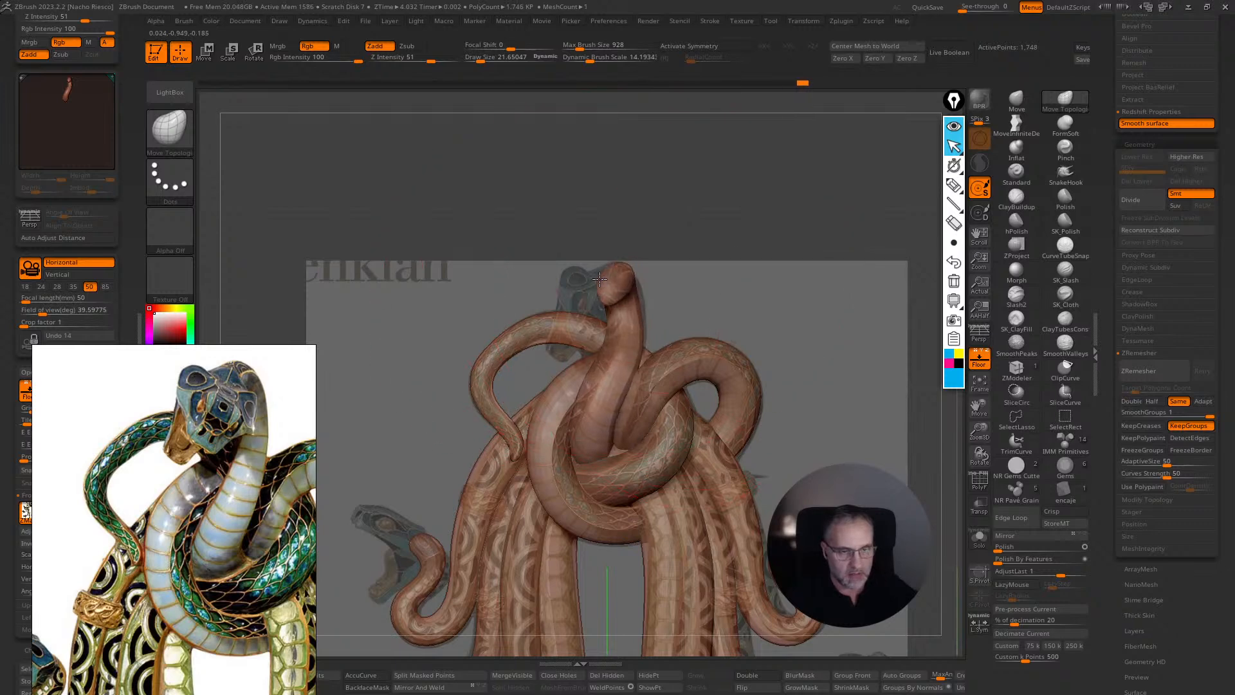
pyautogui.moveTo(633, 331)
pyautogui.mouseDown()
pyautogui.moveTo(622, 332)
pyautogui.moveTo(616, 366)
pyautogui.mouseUp()
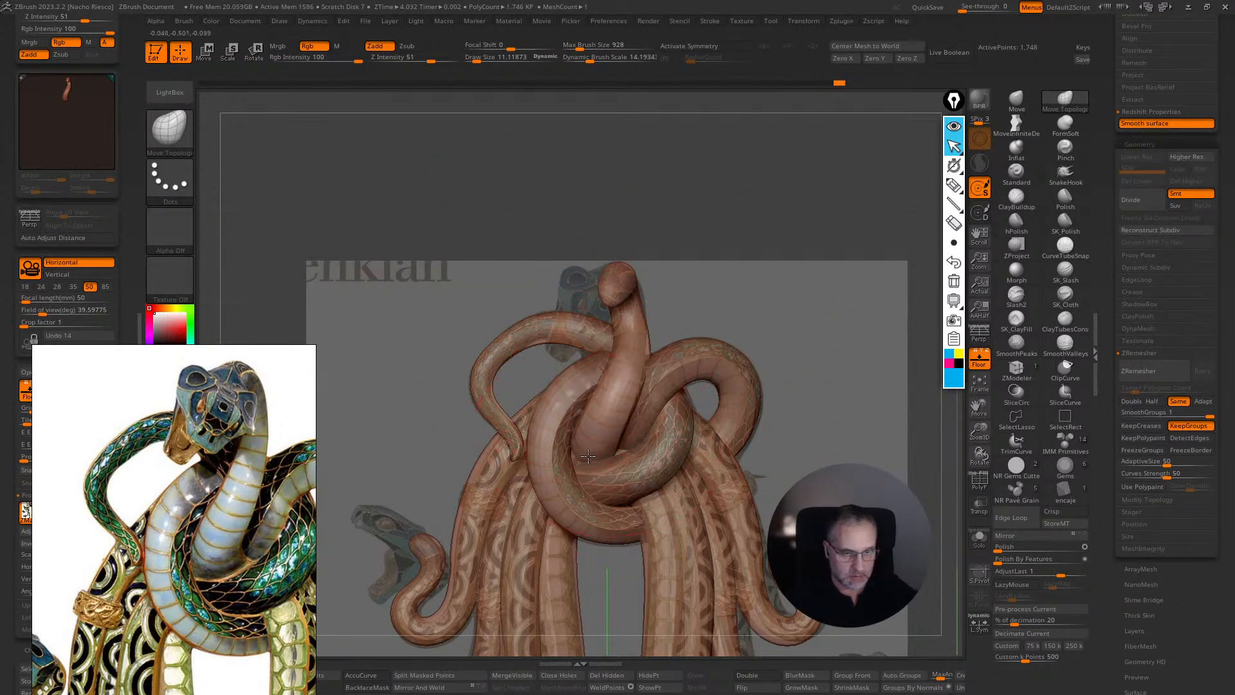
pyautogui.press('s')
pyautogui.moveTo(647, 297); pyautogui.dragTo(602, 298)
pyautogui.press('s')
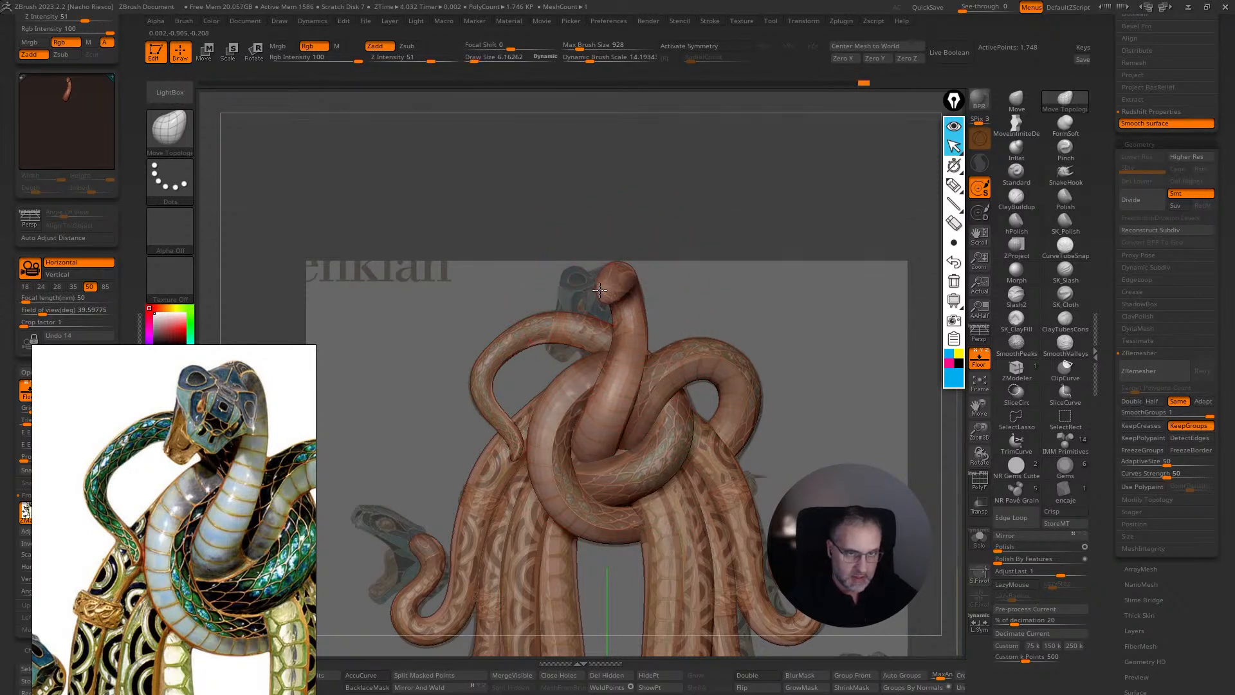
pyautogui.click(985, 368)
# - Examine the whole ornament and compare its knot, hanging bodies and body ends with the reference photo
pyautogui.keyDown('alt'); pyautogui.moveTo(892, 459); pyautogui.dragTo(862, 386); pyautogui.keyUp('alt')
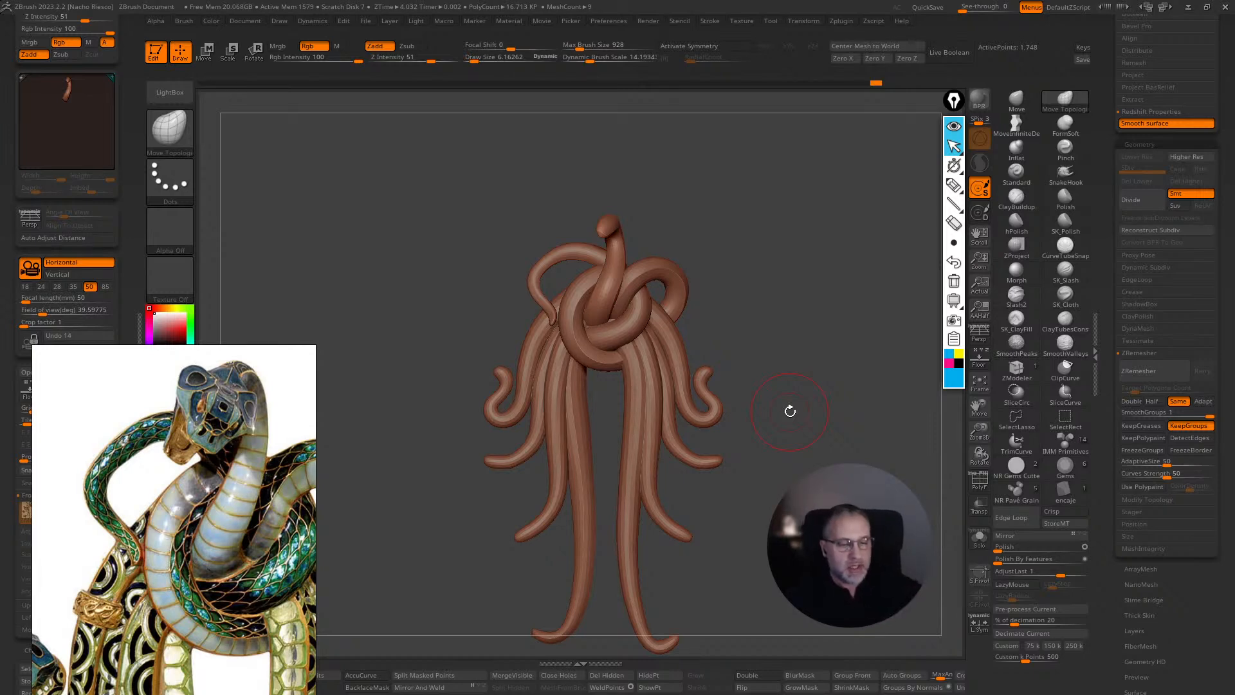
pyautogui.keyDown('alt'); pyautogui.moveTo(789, 459); pyautogui.dragTo(799, 444); pyautogui.keyUp('alt')
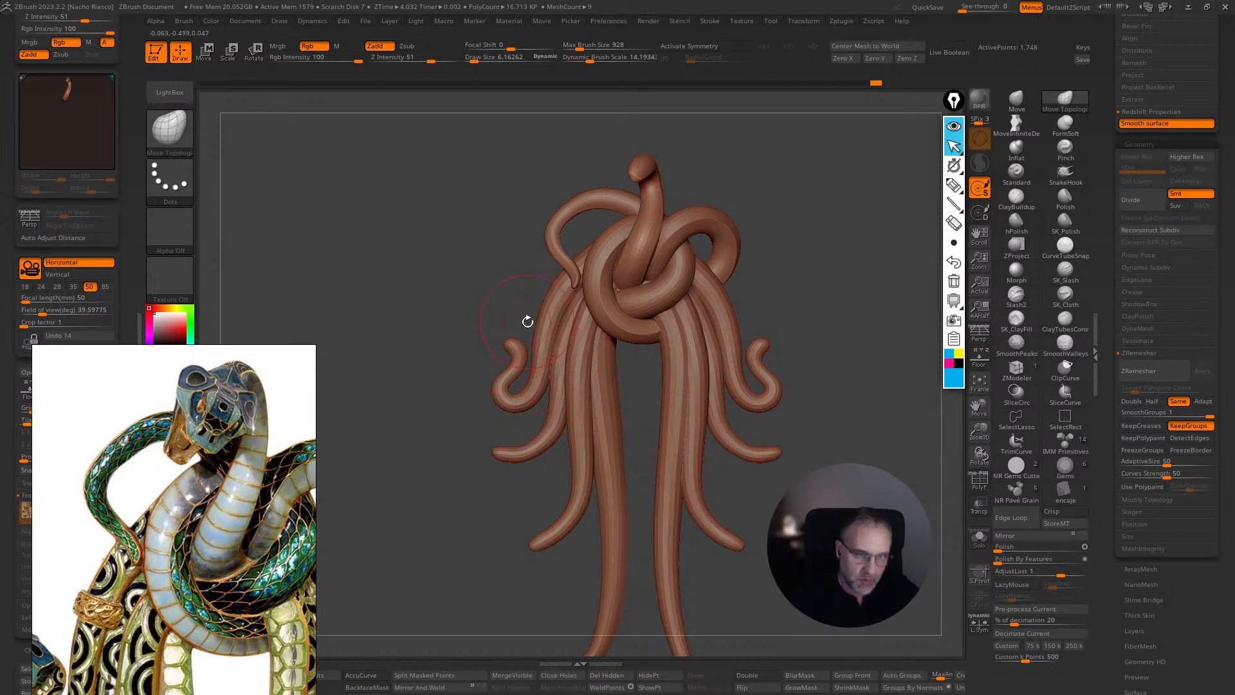
pyautogui.moveTo(813, 323)
pyautogui.keyDown('alt'); pyautogui.mouseDown()
pyautogui.moveTo(821, 306)
pyautogui.moveTo(822, 362)
pyautogui.mouseUp(); pyautogui.keyUp('alt')
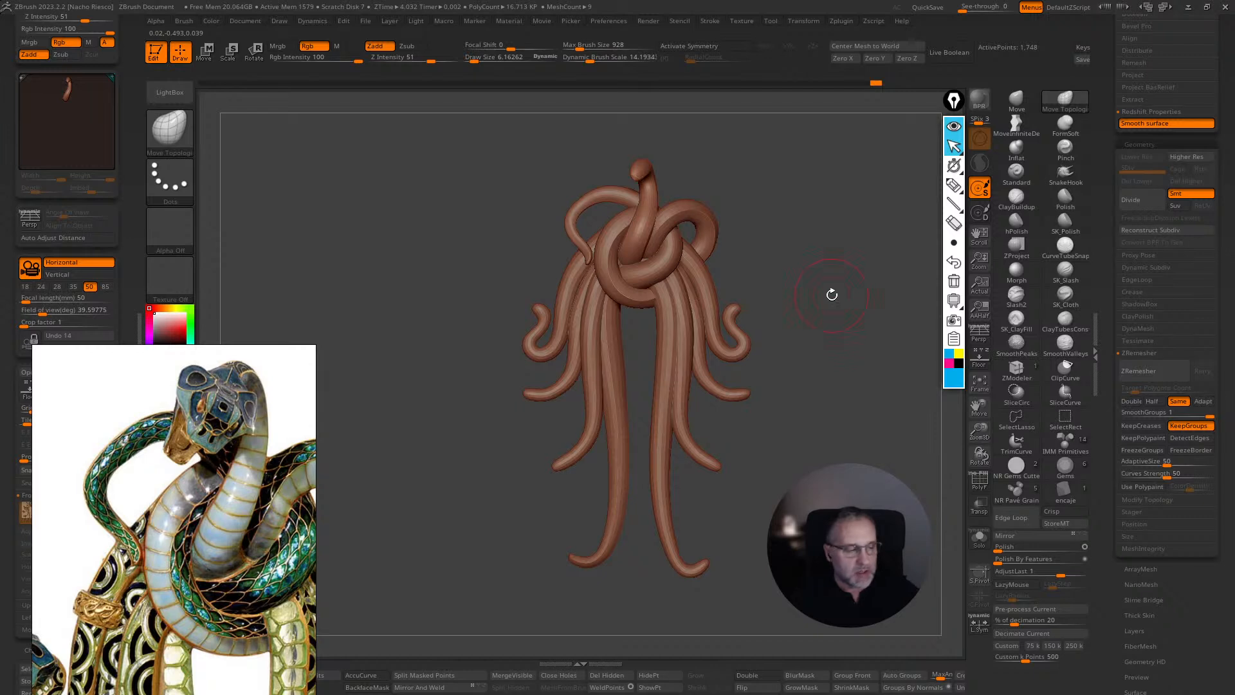
pyautogui.scroll(-2, 144, 595)
pyautogui.moveTo(147, 522); pyautogui.dragTo(211, 379, button='middle')
pyautogui.moveTo(205, 496)
pyautogui.mouseDown(button='middle')
pyautogui.moveTo(150, 491)
pyautogui.moveTo(217, 505)
pyautogui.moveTo(190, 476)
pyautogui.moveTo(202, 518)
pyautogui.mouseUp(button='middle')
pyautogui.scroll(-2, 201, 519)
pyautogui.scroll(-2, 153, 490)
pyautogui.scroll(4, 207, 461)
pyautogui.moveTo(243, 457); pyautogui.dragTo(218, 512, button='middle')
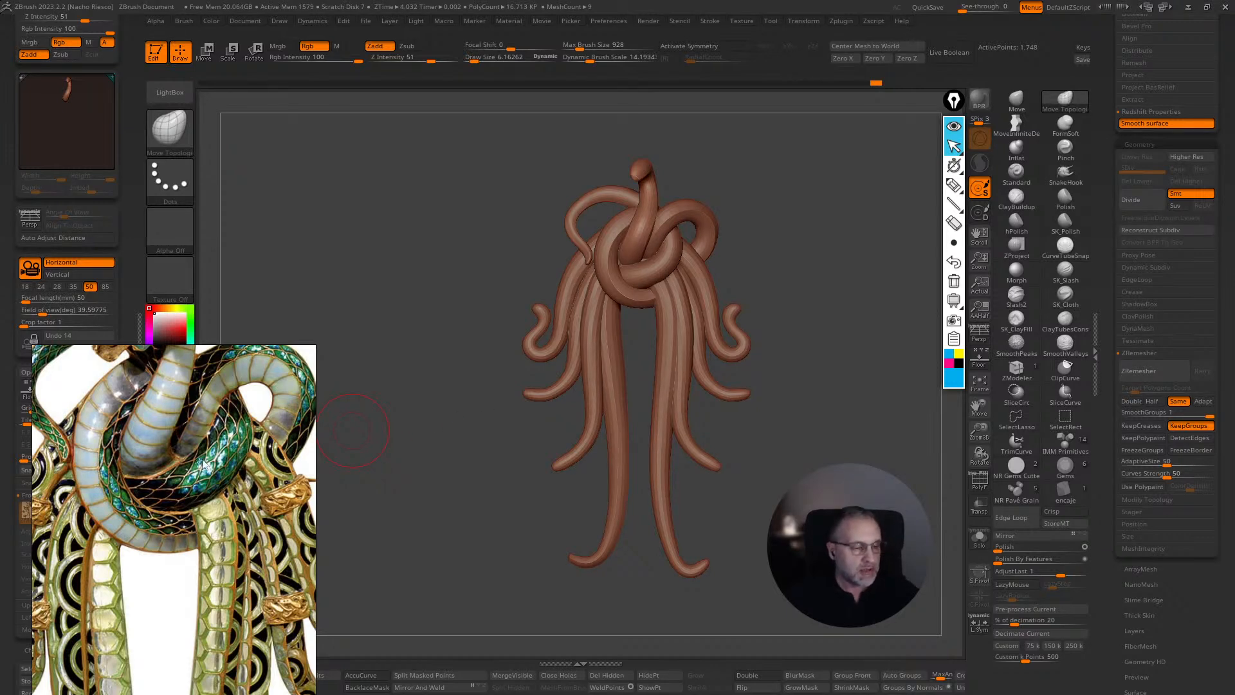
pyautogui.scroll(-6, 200, 495)
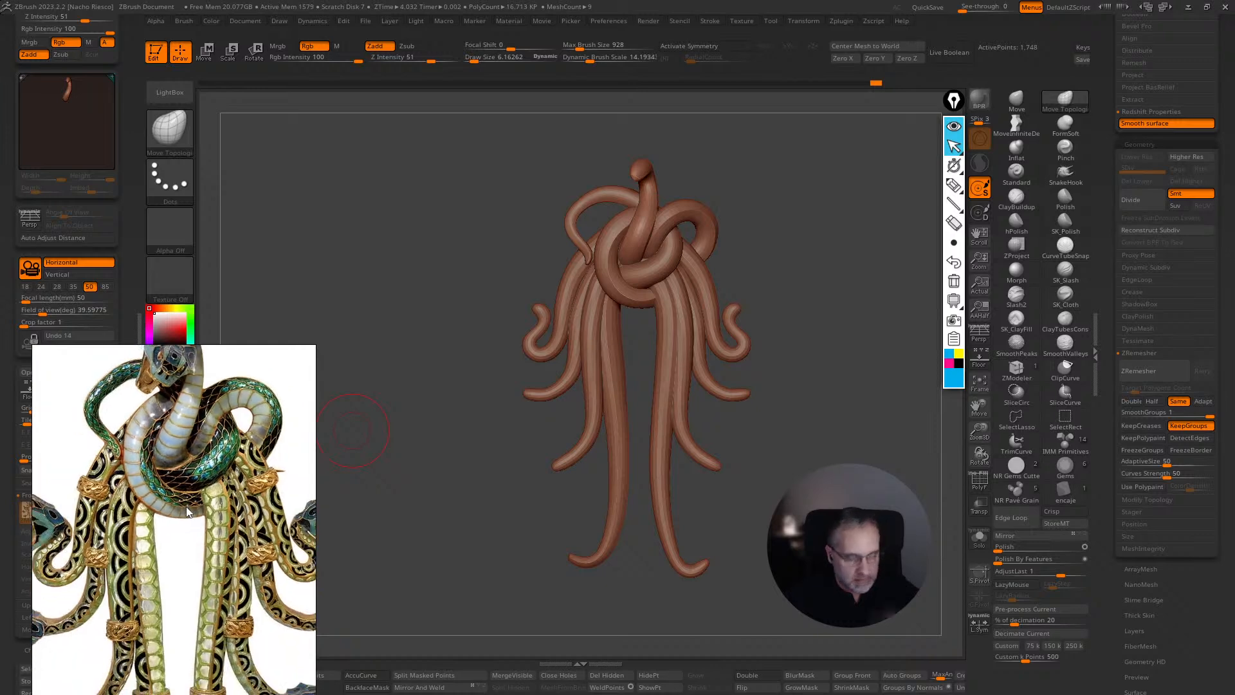
pyautogui.scroll(-3, 209, 564)
pyautogui.scroll(-3, 218, 511)
pyautogui.scroll(3, 192, 520)
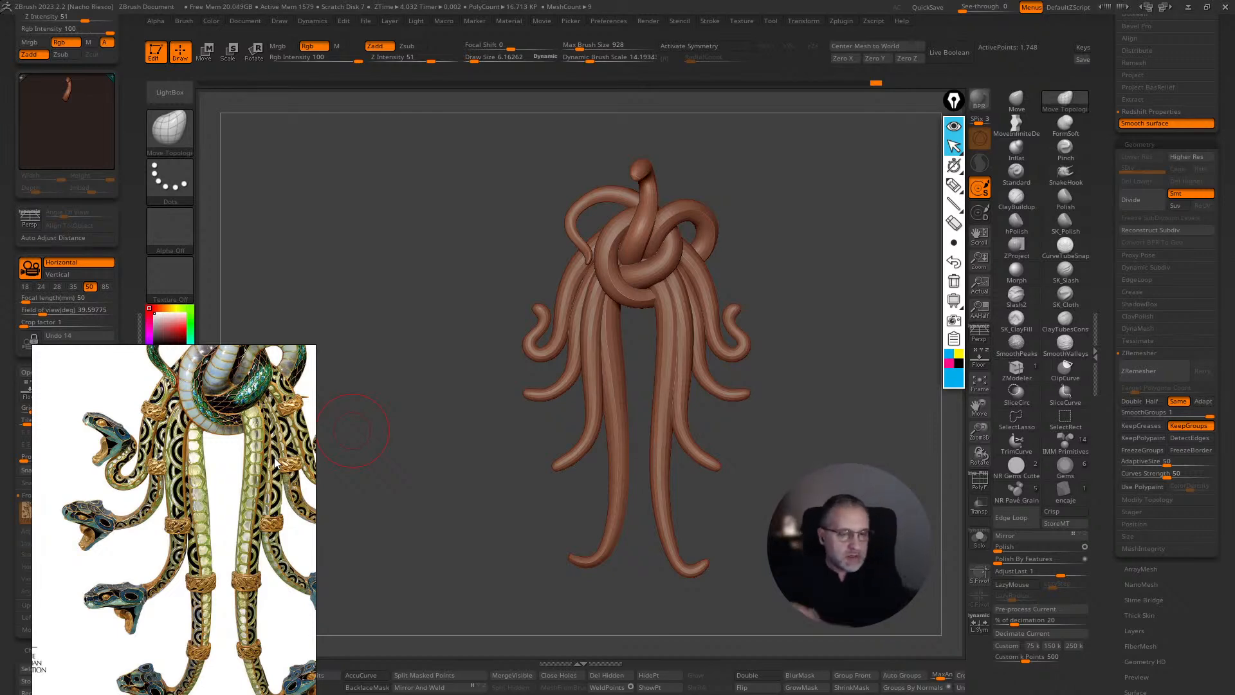
pyautogui.scroll(-2, 167, 449)
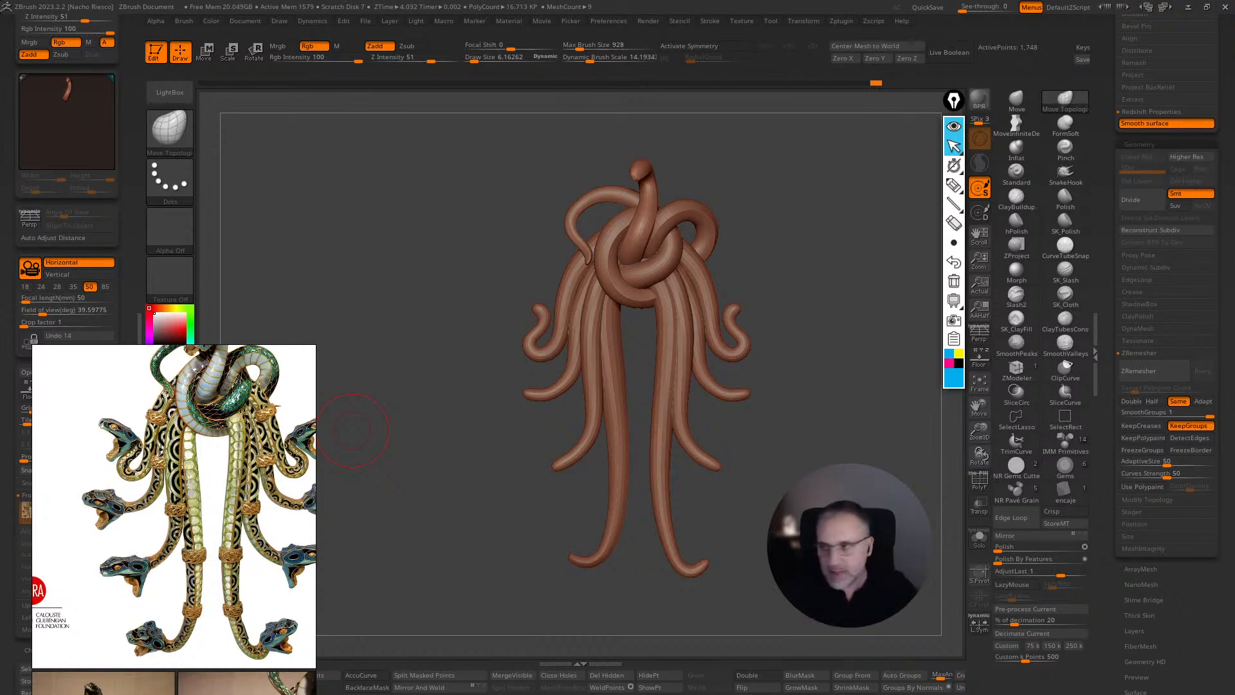
pyautogui.scroll(1, 211, 515)
pyautogui.moveTo(211, 516); pyautogui.dragTo(248, 386, button='middle')
# - Move the reference board window over the canvas and enlarge it
pyautogui.moveTo(200, 565); pyautogui.dragTo(596, 340, button='right')
pyautogui.scroll(-2, 588, 382)
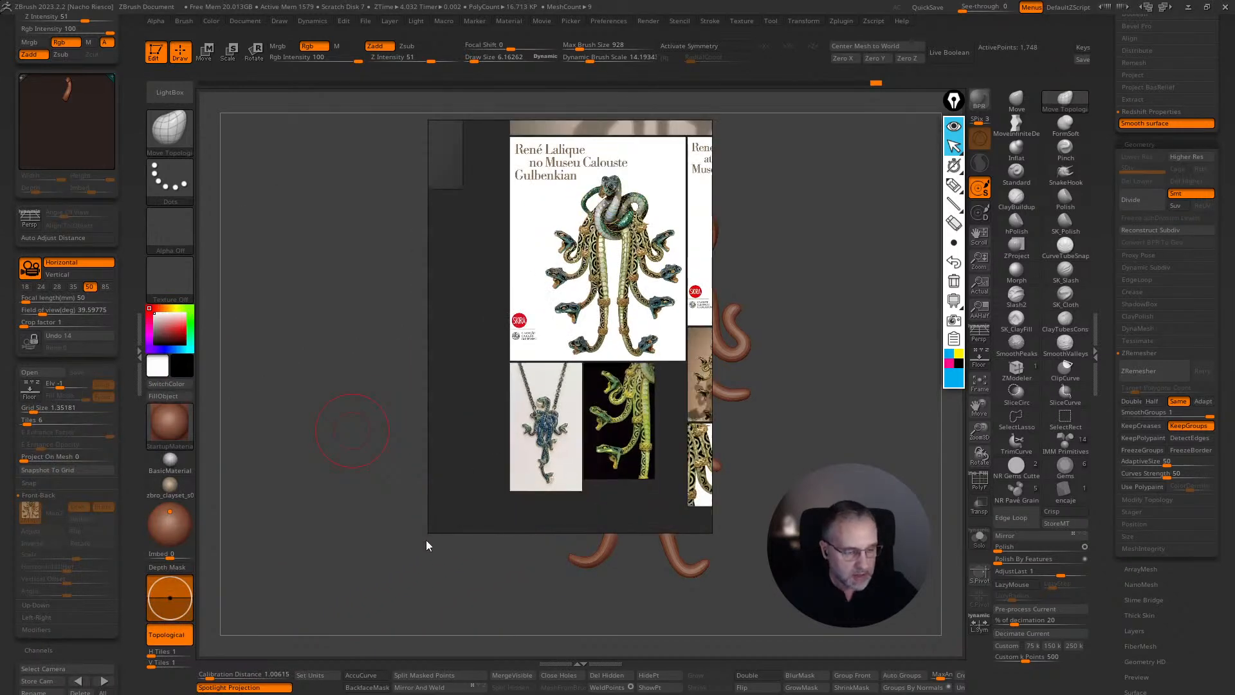
pyautogui.moveTo(432, 531); pyautogui.dragTo(137, 603)
# - Examine the Head Planes and Head Shape sections of the reference board
pyautogui.scroll(4, 502, 487)
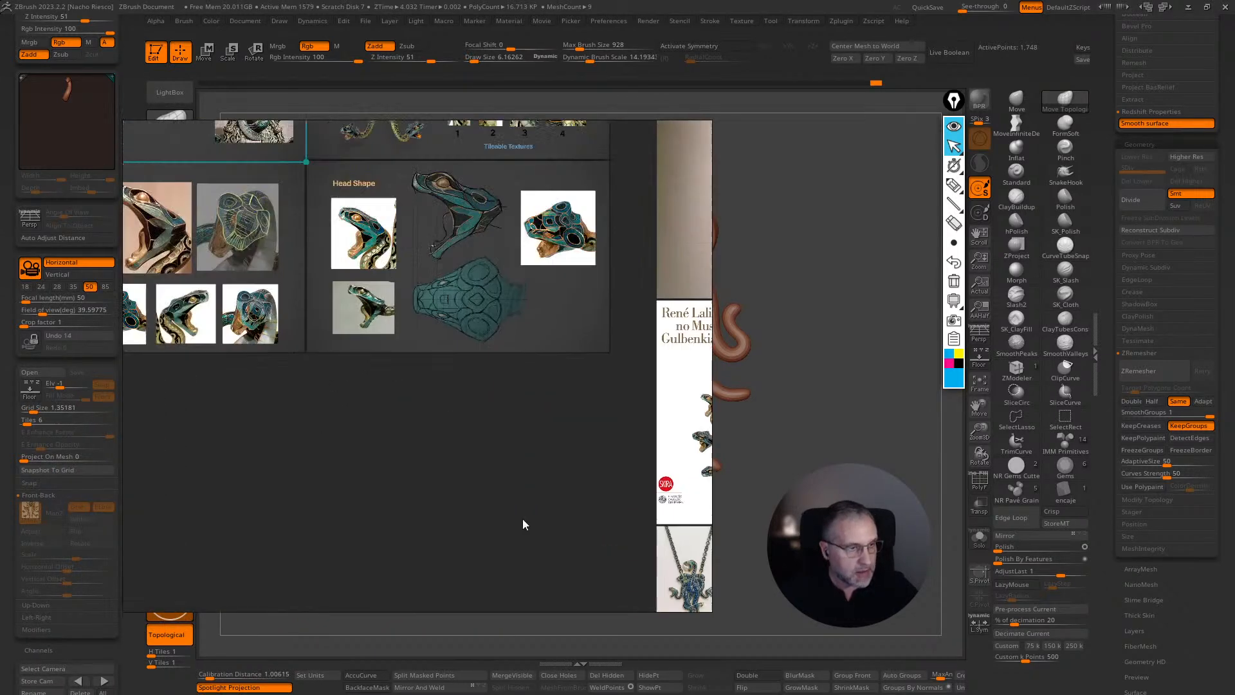
pyautogui.scroll(2, 508, 326)
pyautogui.scroll(-2, 508, 326)
pyautogui.scroll(3, 393, 383)
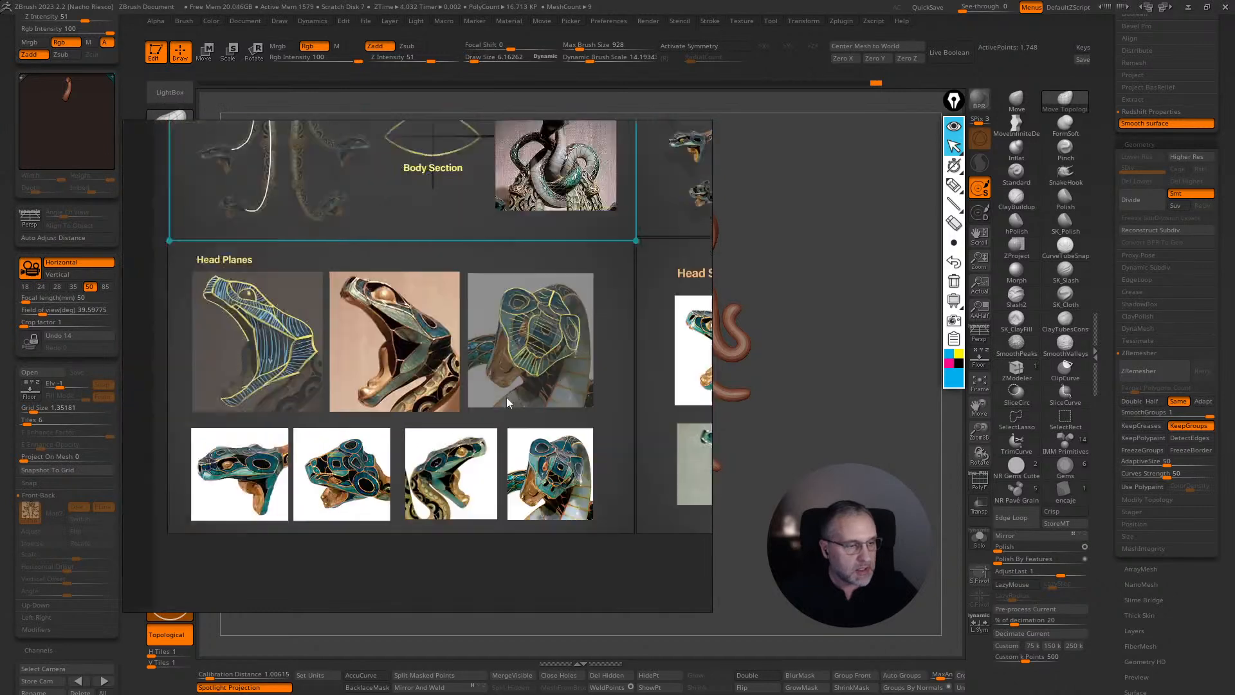
pyautogui.scroll(1, 430, 384)
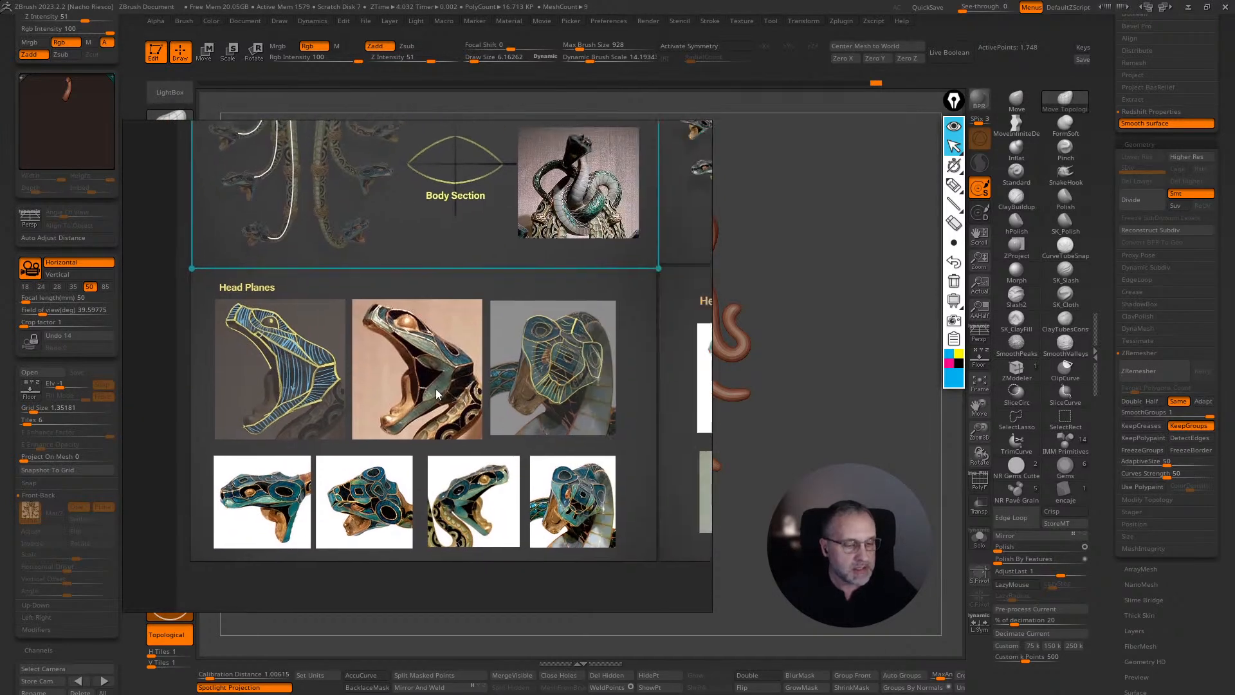
pyautogui.scroll(1, 342, 383)
pyautogui.scroll(1, 341, 384)
pyautogui.scroll(-1, 479, 384)
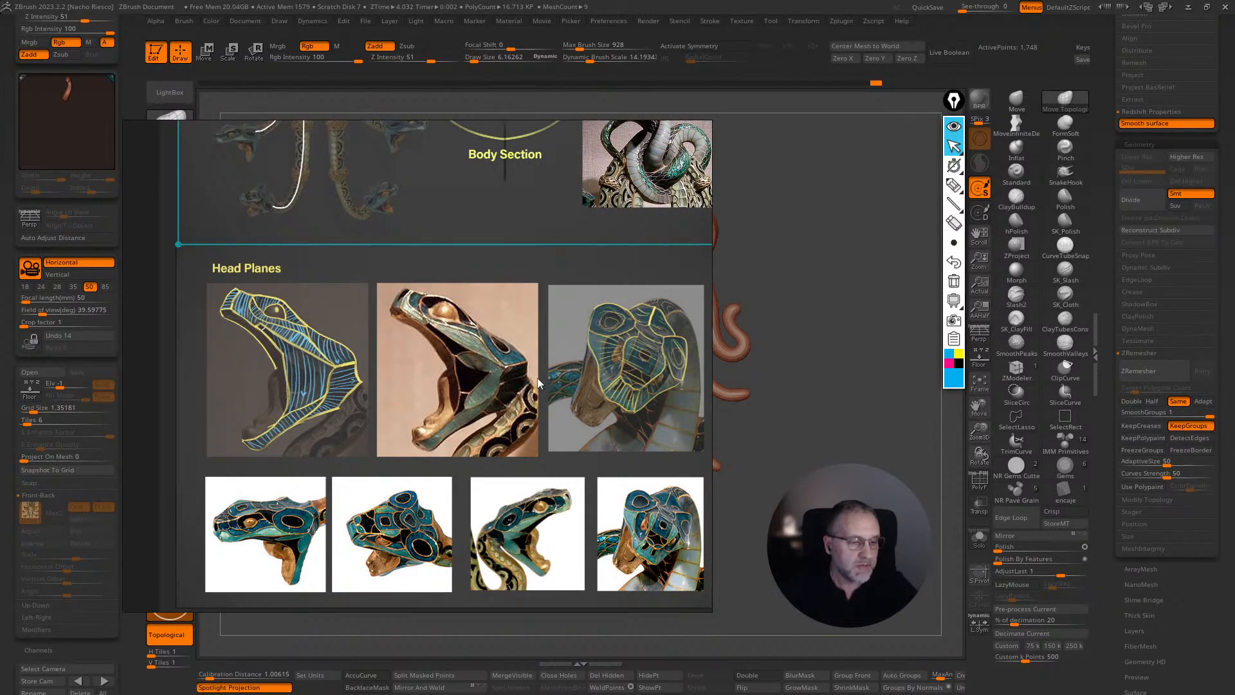
pyautogui.moveTo(543, 380); pyautogui.dragTo(280, 380, button='middle')
pyautogui.moveTo(495, 397); pyautogui.dragTo(250, 370, button='middle')
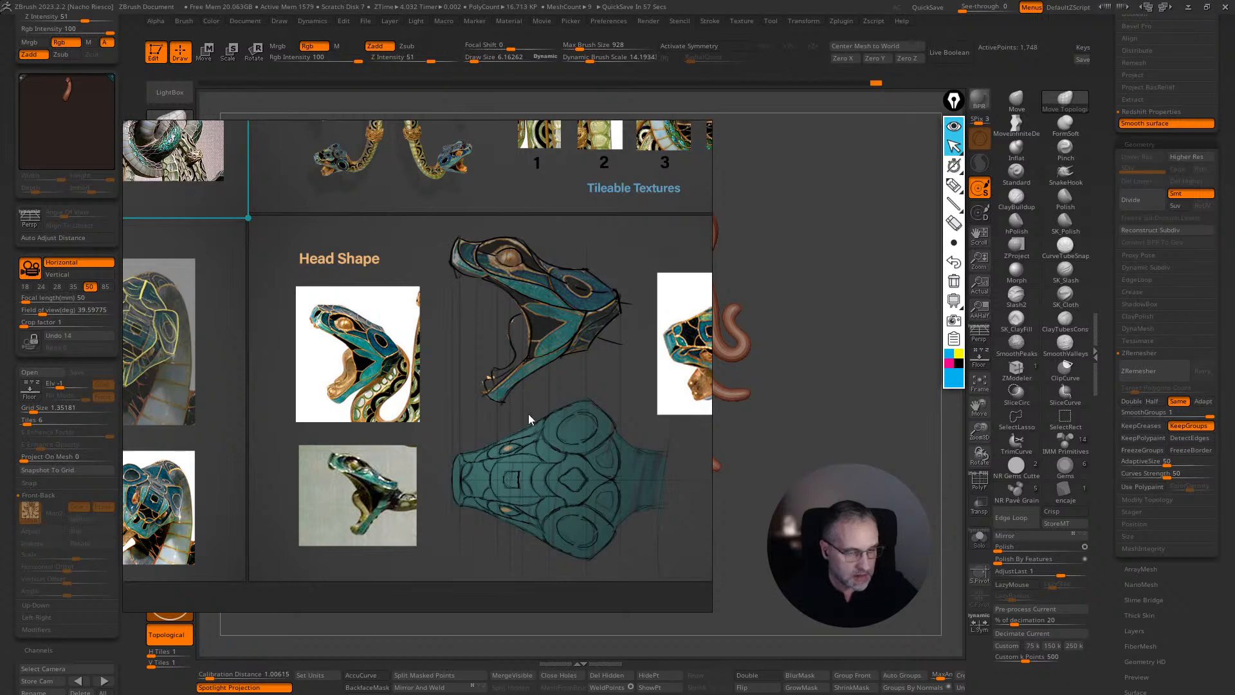
pyautogui.moveTo(375, 441); pyautogui.dragTo(447, 395, button='middle')
pyautogui.moveTo(333, 404); pyautogui.dragTo(496, 419, button='middle')
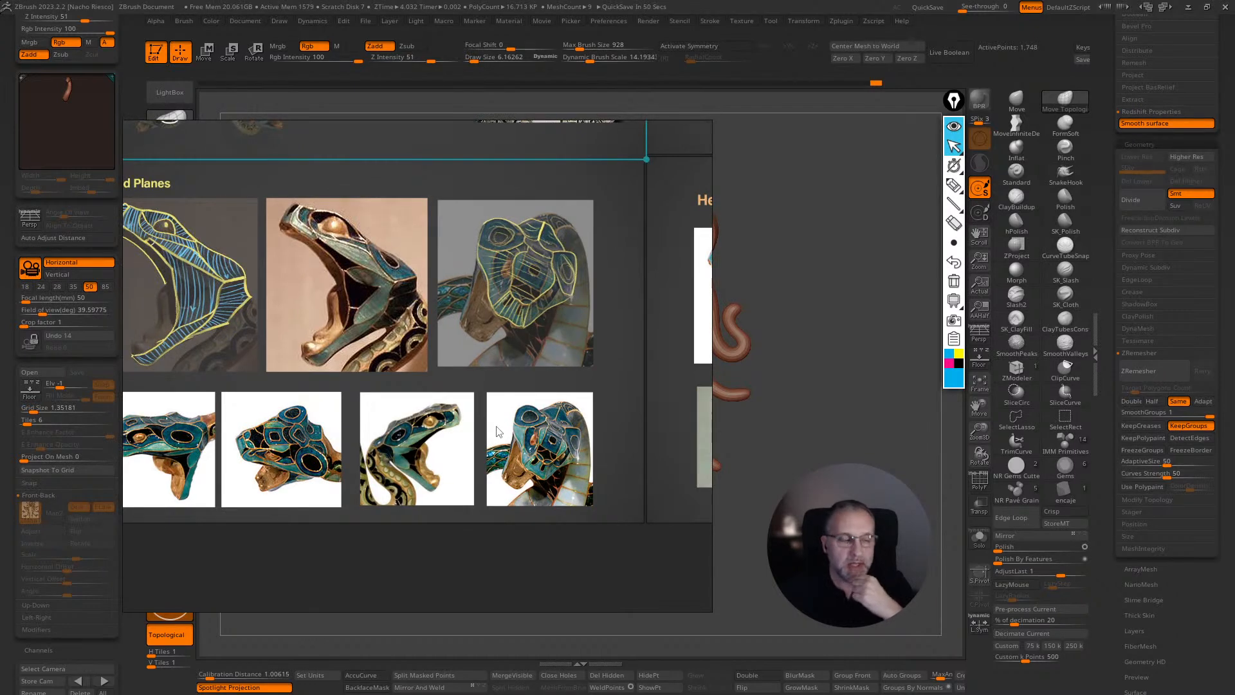
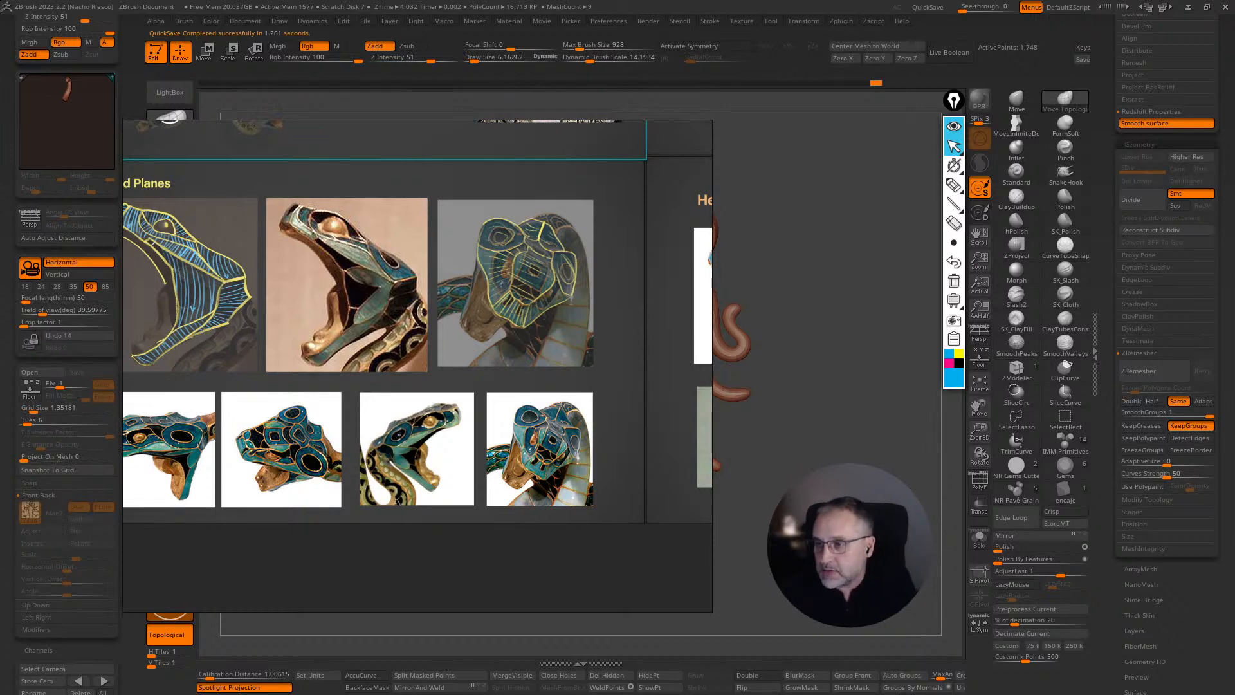
# - Clear the reference board from the canvas, switch to a Chrome window placed over it, and widen that window
pyautogui.moveTo(774, 347); pyautogui.dragTo(890, 279)
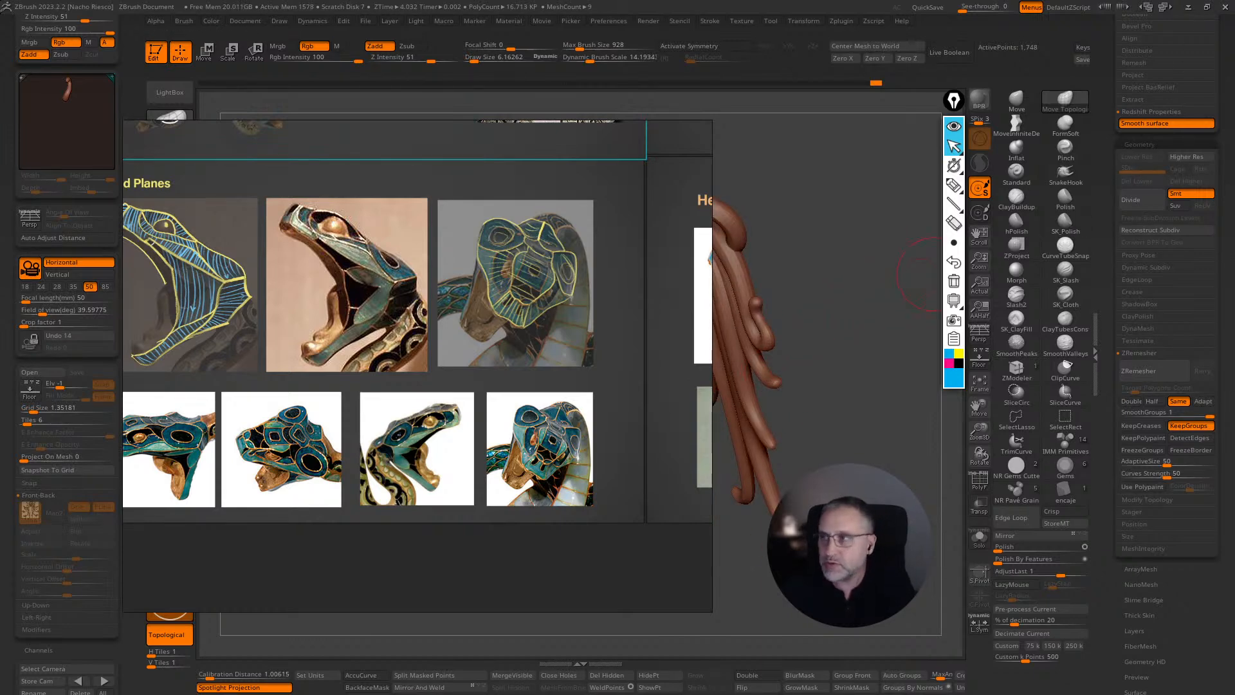
pyautogui.moveTo(1234, 141); pyautogui.dragTo(522, 224)
pyautogui.moveTo(504, 271); pyautogui.dragTo(1234, 238, button='right')
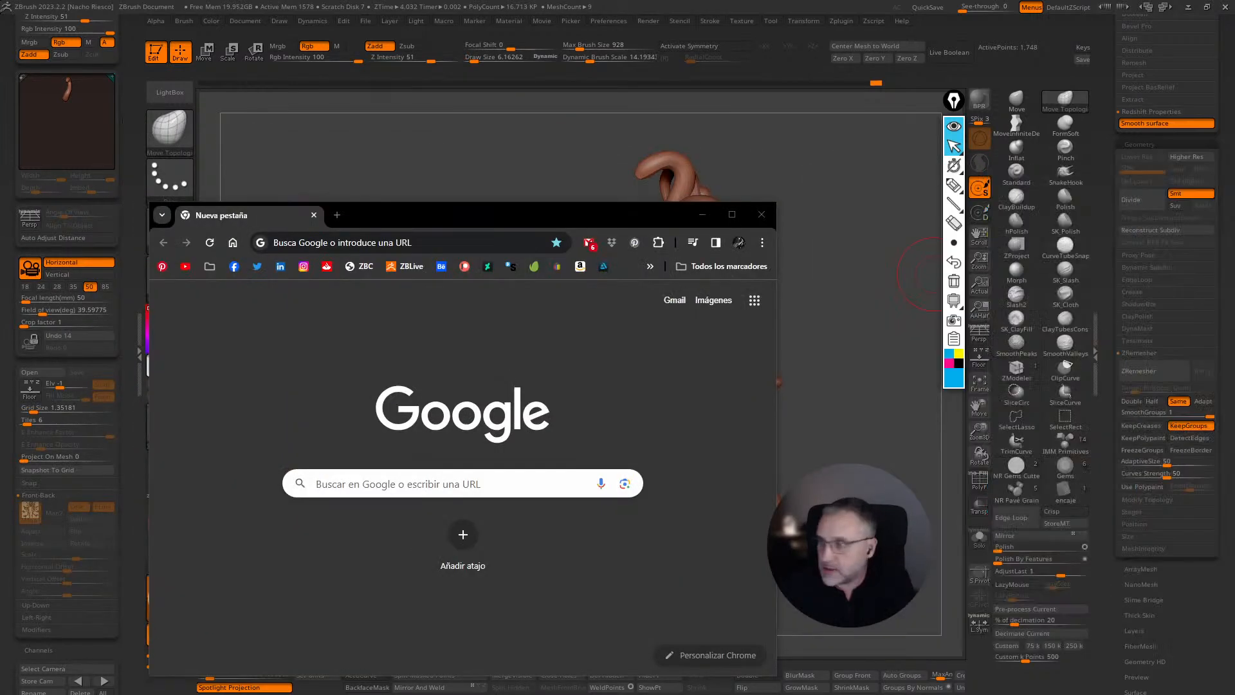
pyautogui.moveTo(585, 220); pyautogui.dragTo(640, 162)
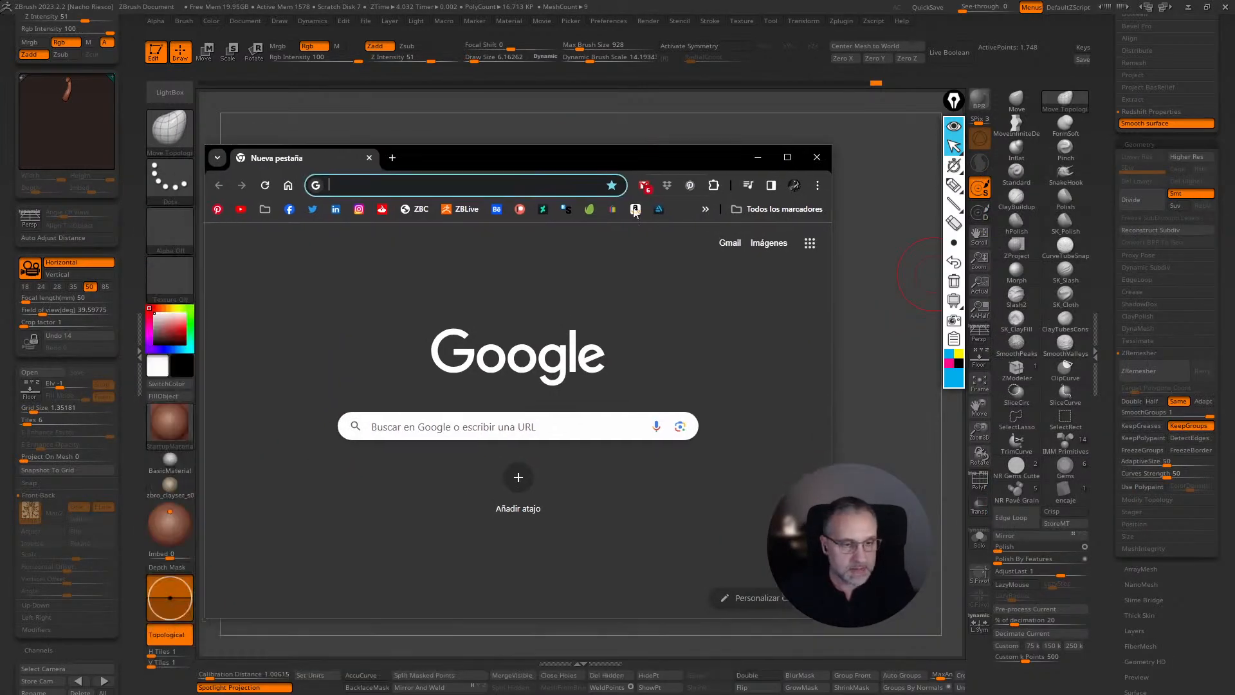
pyautogui.moveTo(834, 380); pyautogui.dragTo(911, 380)
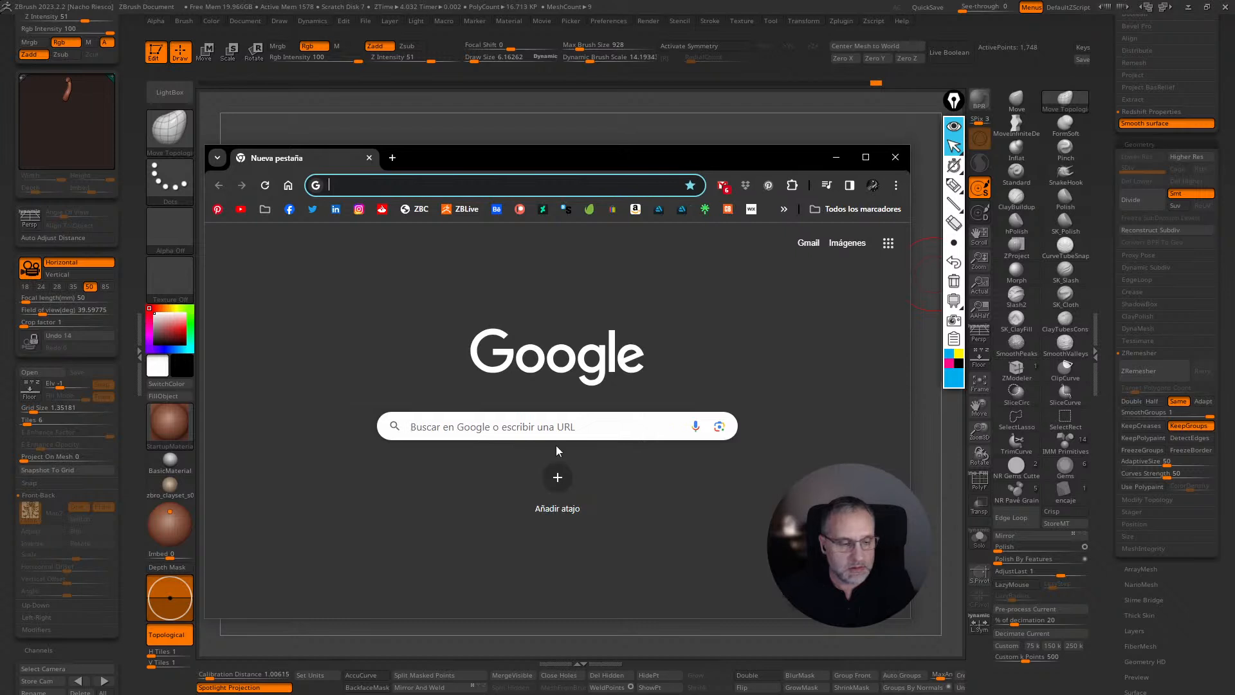
# - Open the artist's personal .com website in the new browser tab
pyautogui.click(546, 425)
pyautogui.write('WW')
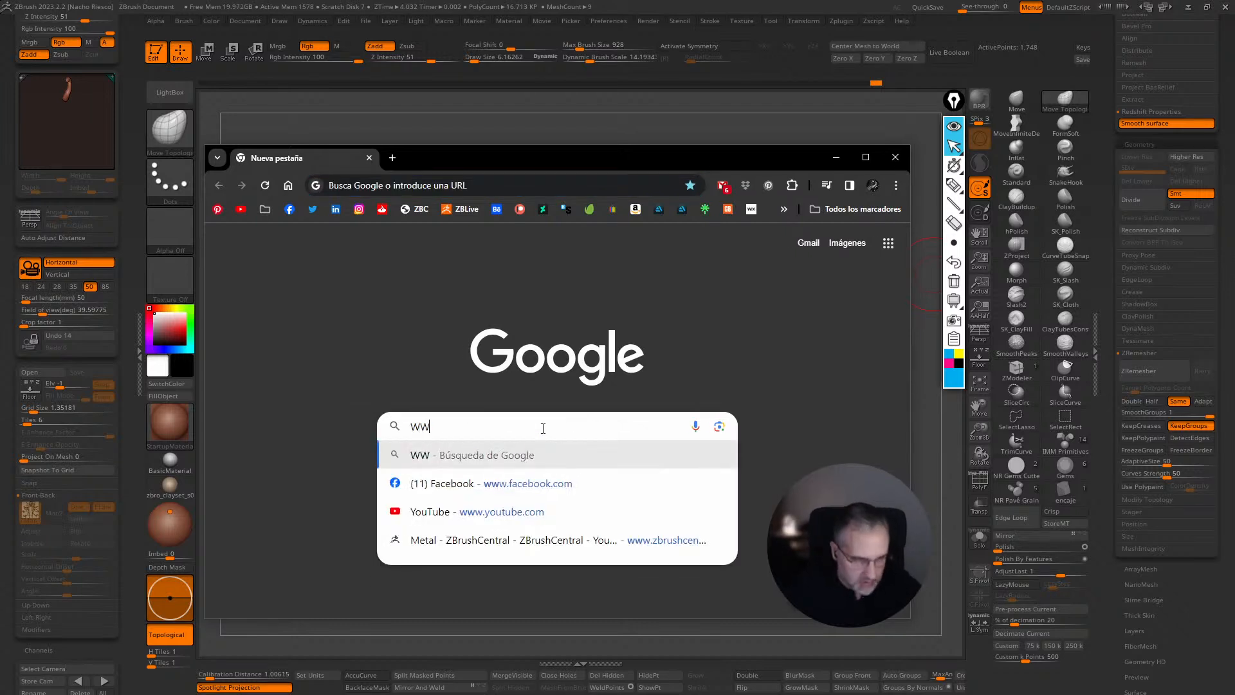
pyautogui.write('W.')
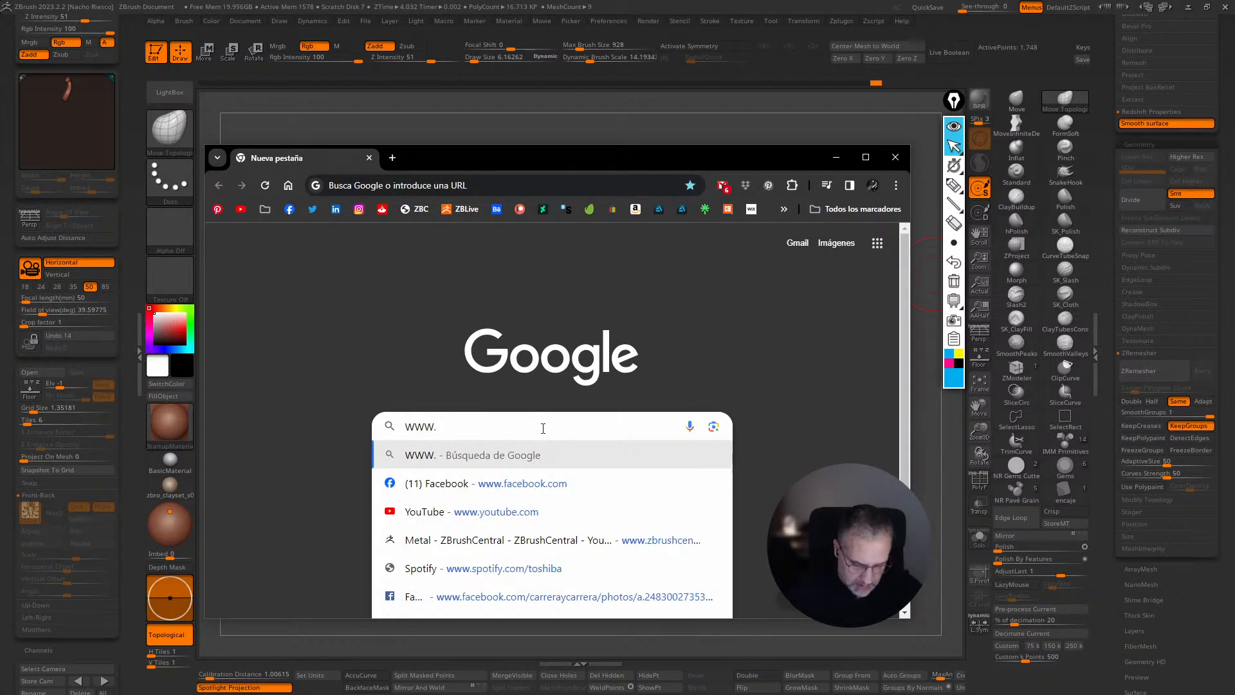
pyautogui.write('nacho')
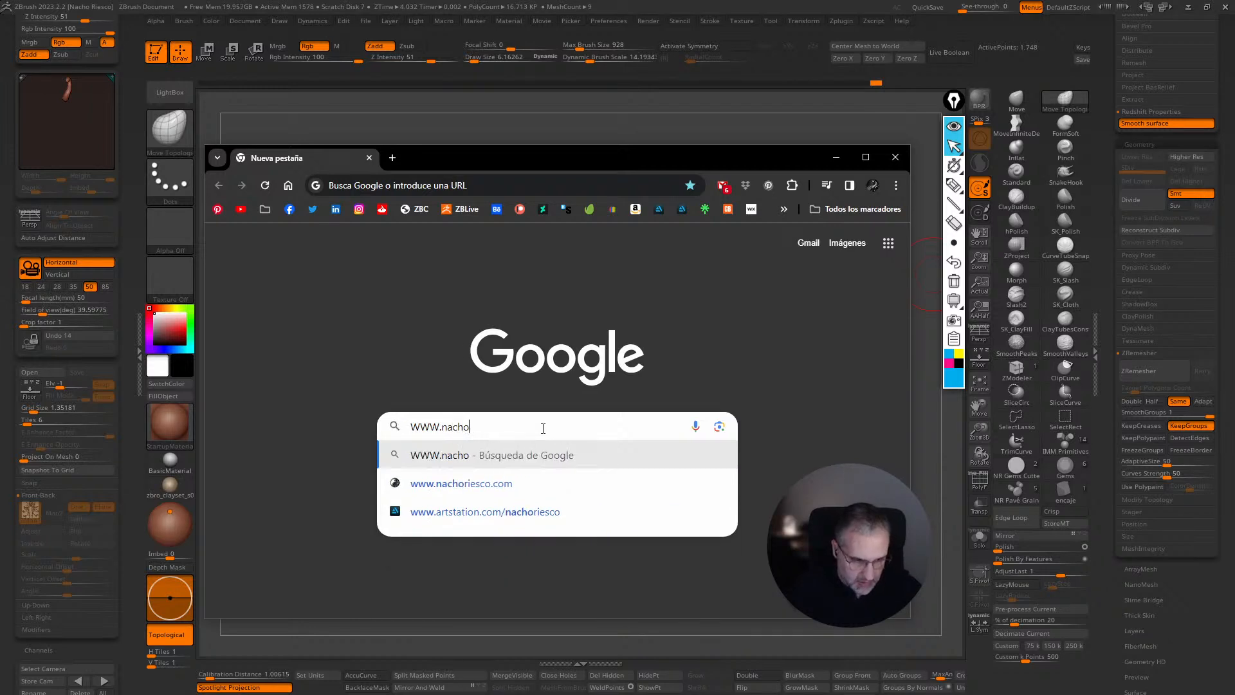
pyautogui.write('riesco')
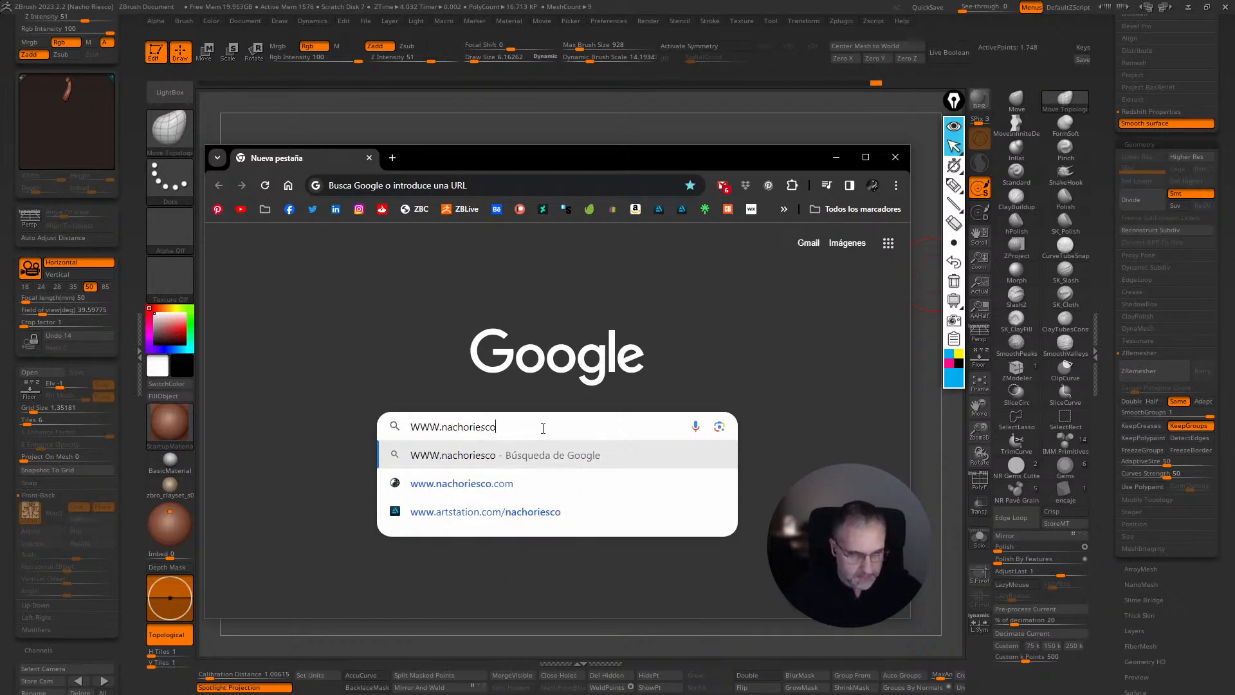
pyautogui.write('.com')
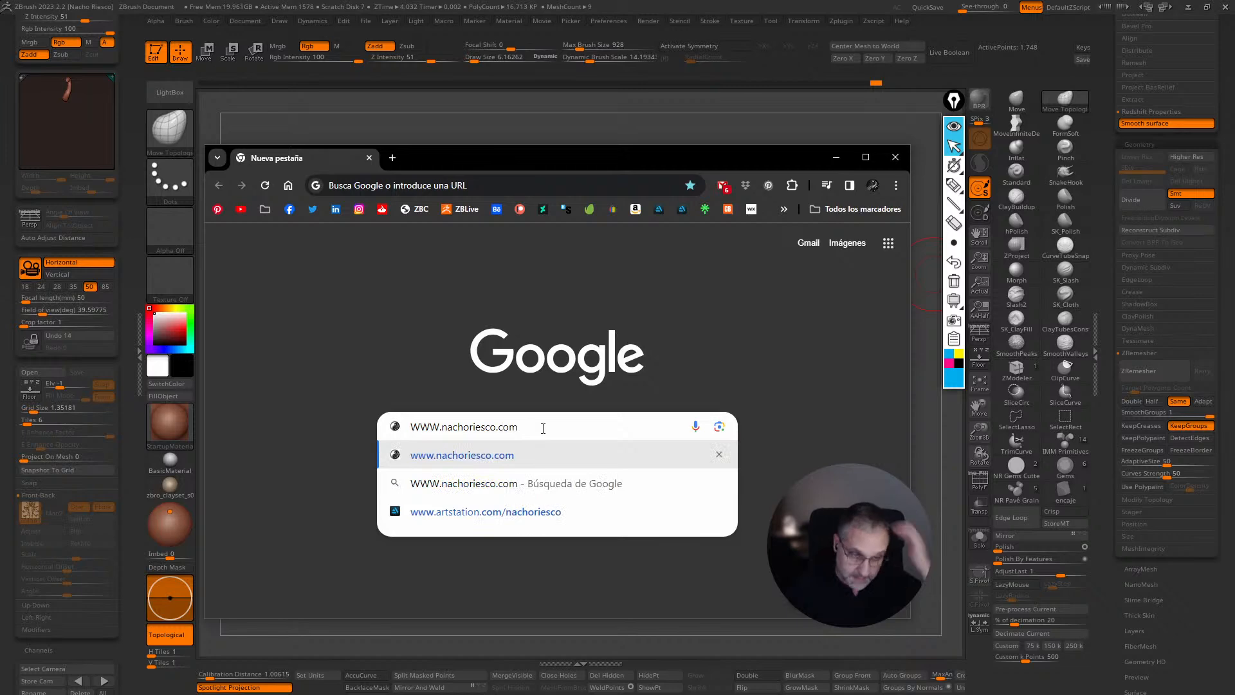
pyautogui.press('Return')
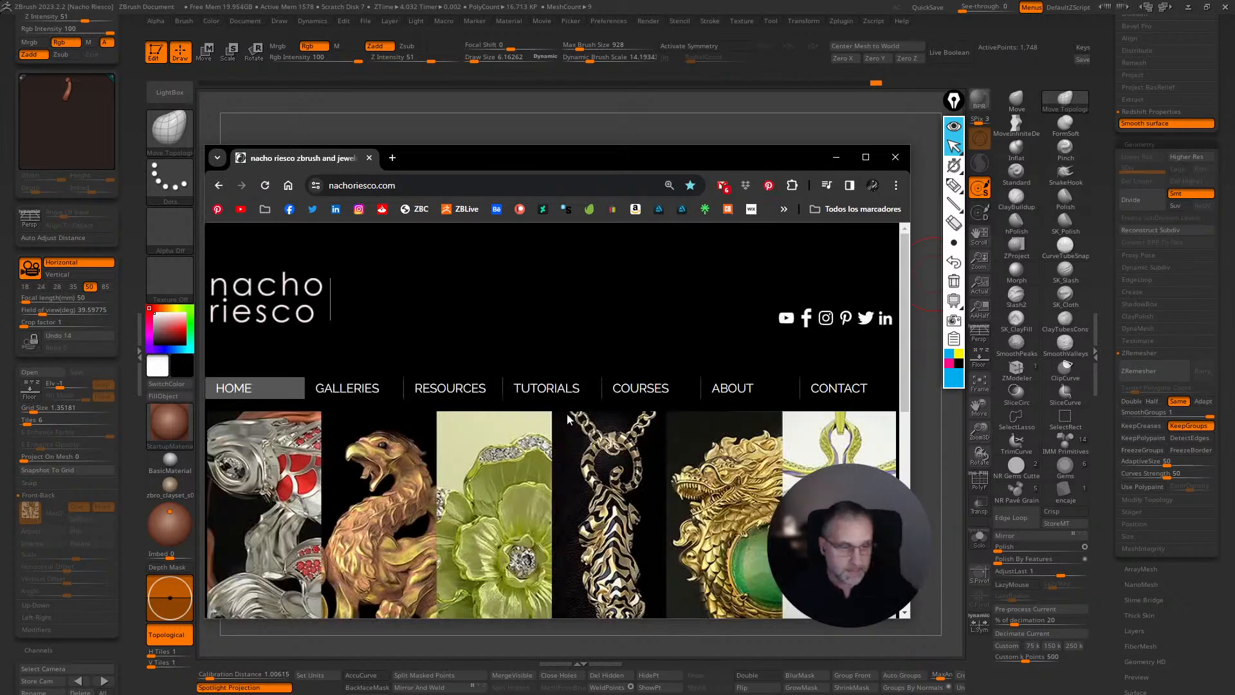
# - Widen the browser window, move it higher over the canvas and make it taller to show more of the website
pyautogui.moveTo(917, 270); pyautogui.dragTo(1117, 270)
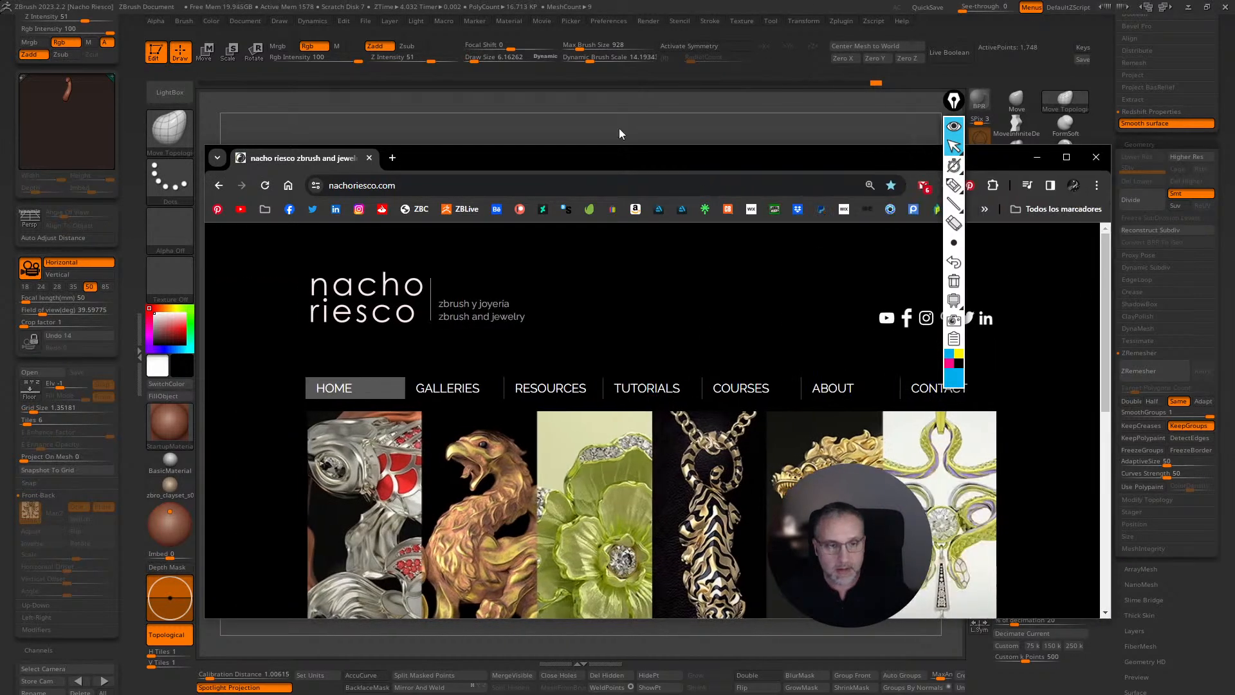
pyautogui.moveTo(631, 160); pyautogui.dragTo(577, 90)
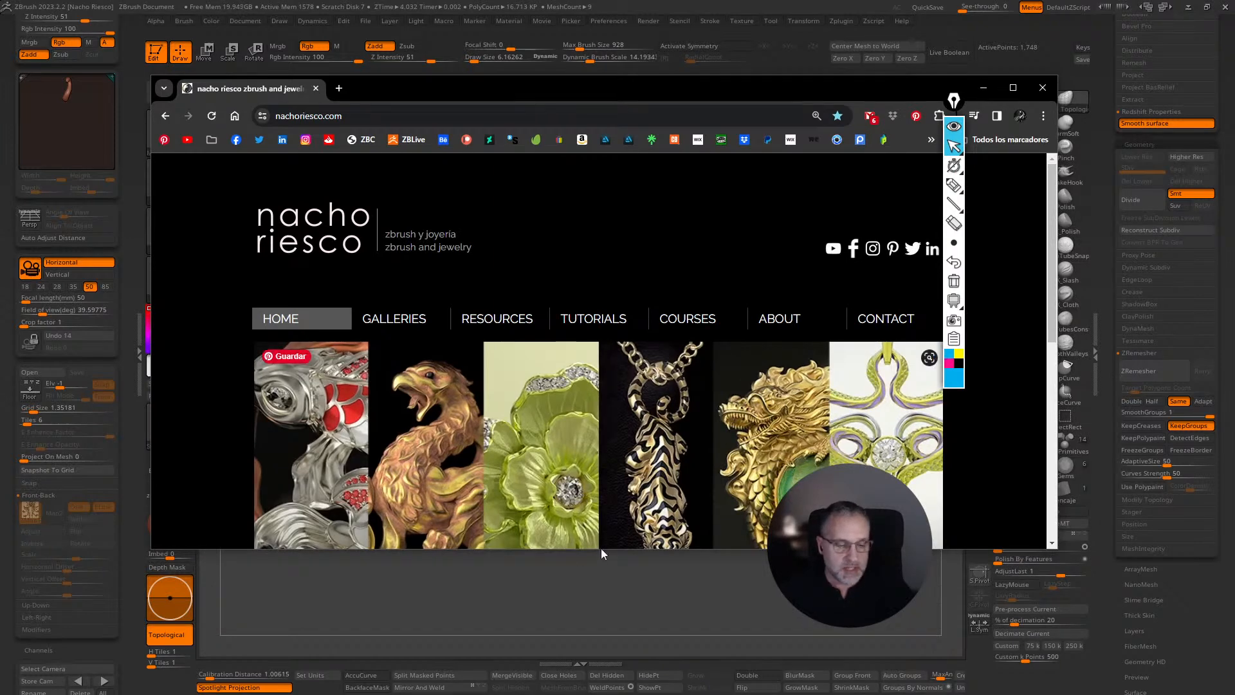
pyautogui.moveTo(601, 551); pyautogui.dragTo(599, 631)
# - Browse the website's Resources page down to NR Custom UI, open its zip download and cancel the save
pyautogui.click(490, 327)
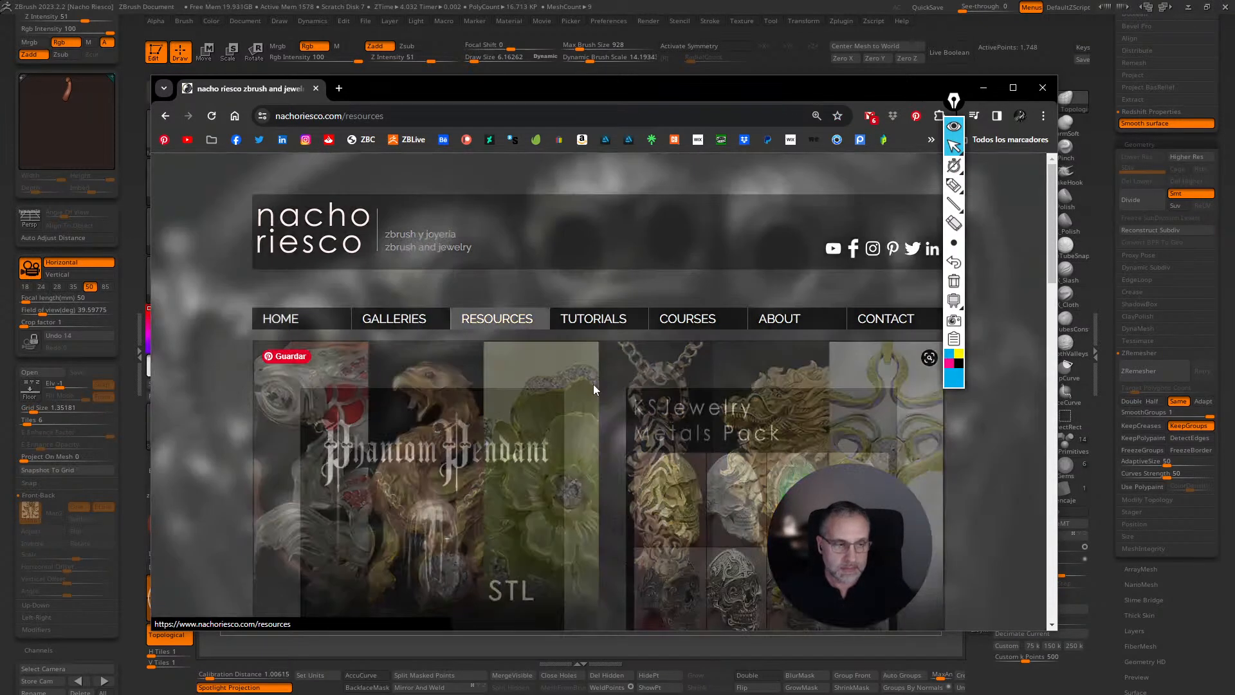
pyautogui.scroll(-2, 557, 461)
pyautogui.scroll(2, 721, 470)
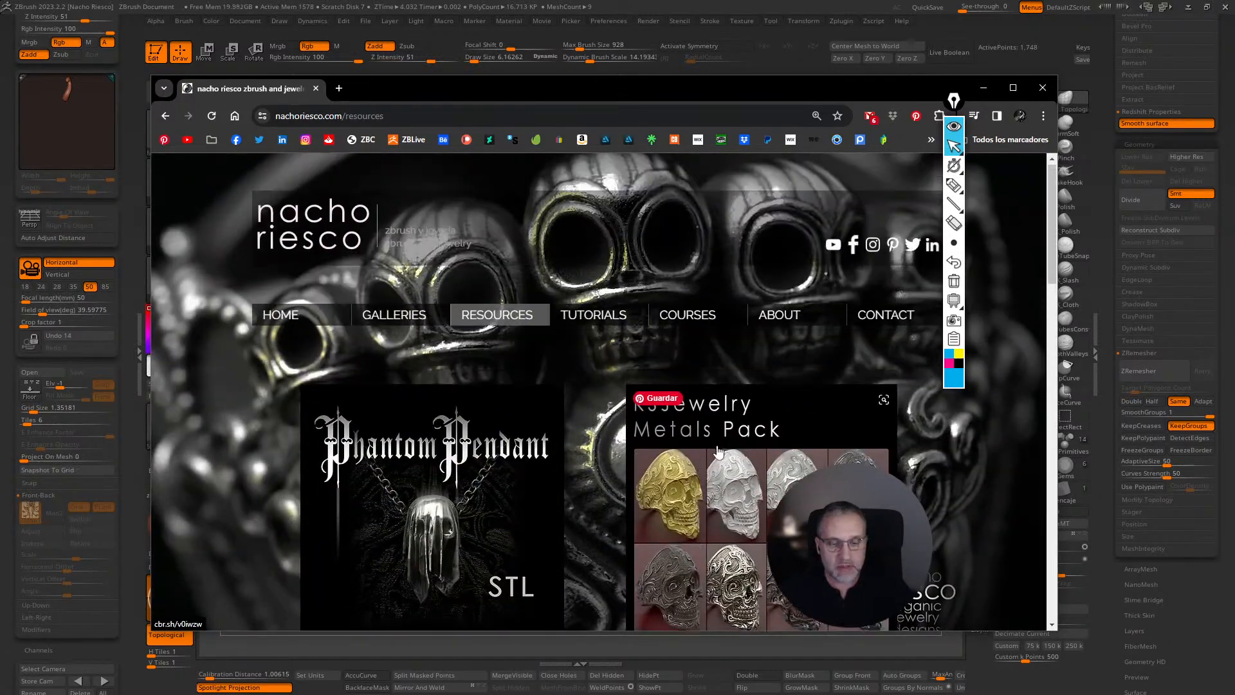
pyautogui.scroll(-7, 717, 450)
pyautogui.scroll(-5, 714, 432)
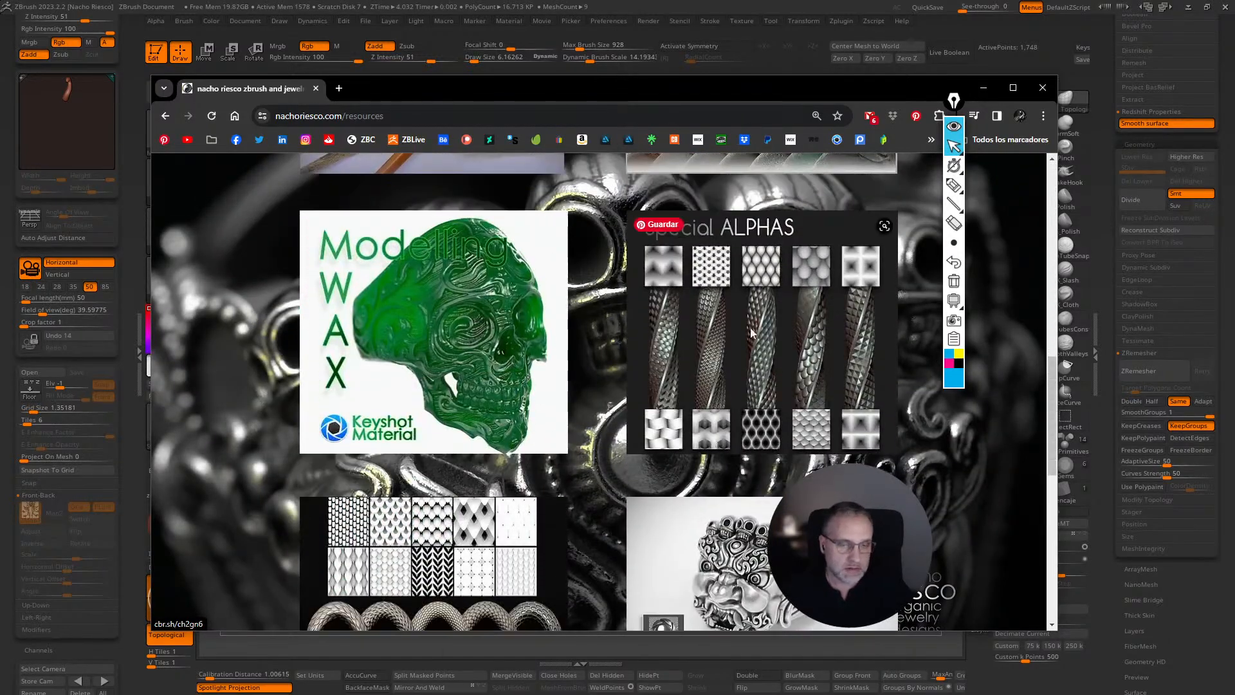
pyautogui.scroll(-2, 722, 364)
pyautogui.scroll(-7, 722, 364)
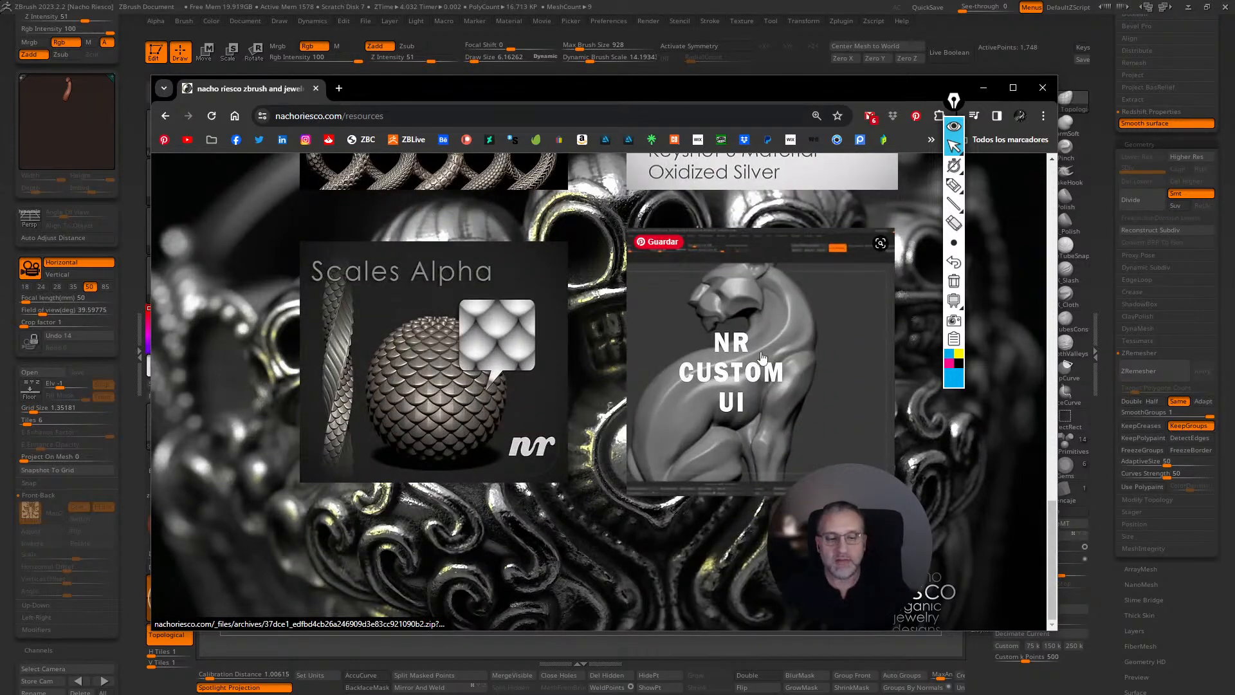
pyautogui.click(737, 389)
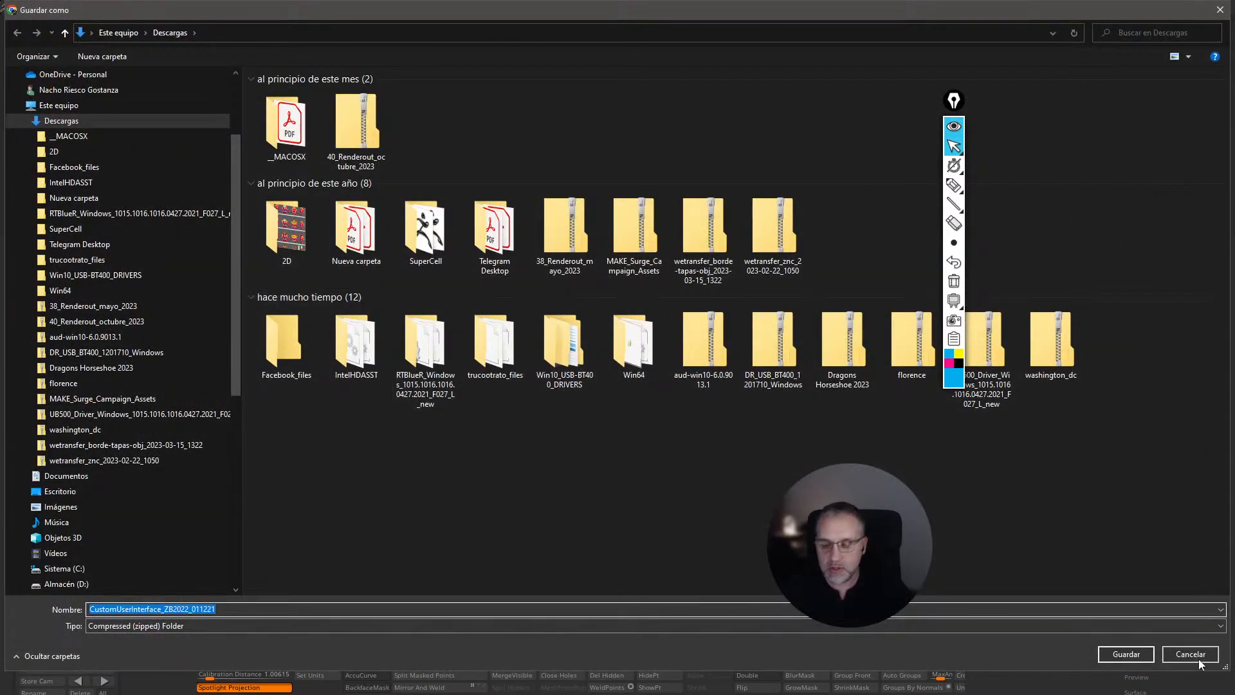
pyautogui.click(1190, 654)
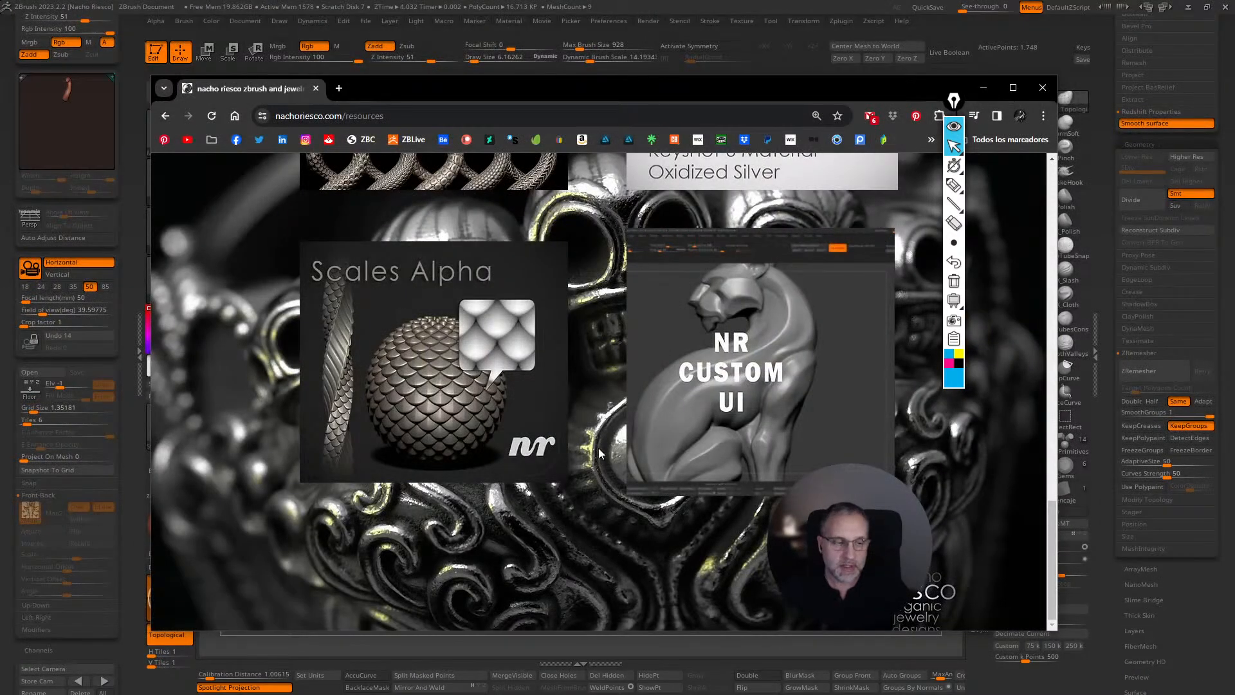
# - Reposition the Resources page window lower over the canvas and close it
pyautogui.moveTo(561, 86); pyautogui.dragTo(487, 145)
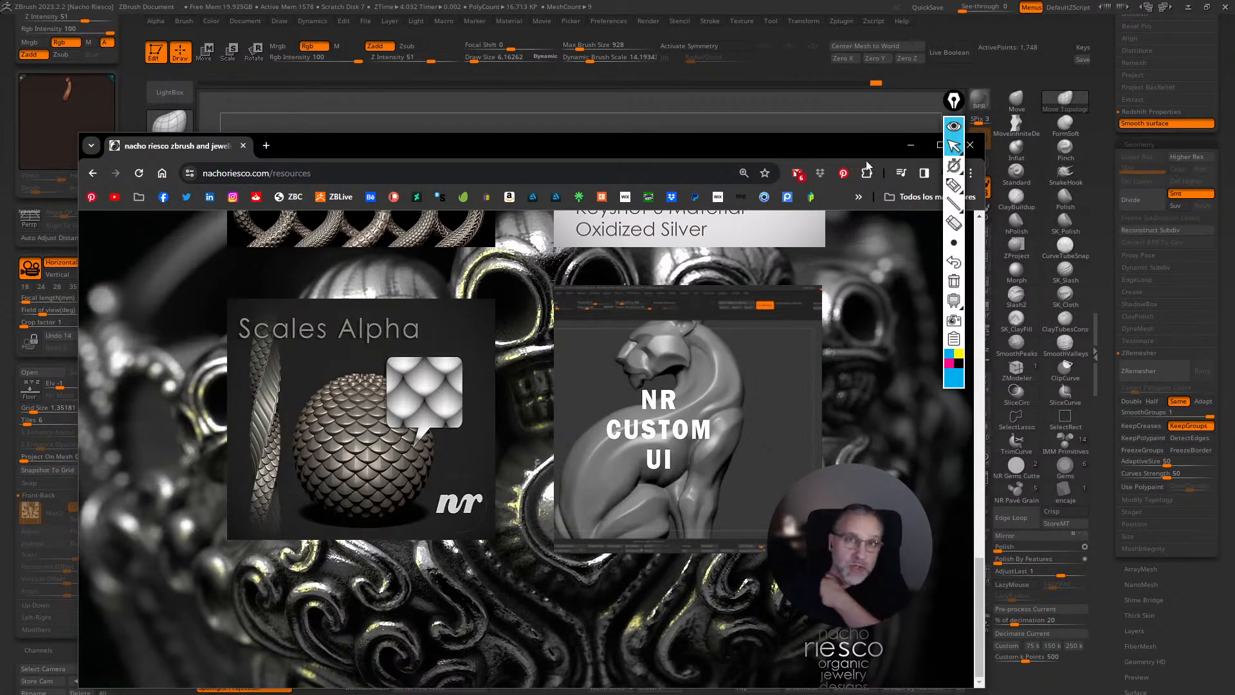
pyautogui.moveTo(898, 154); pyautogui.dragTo(850, 165)
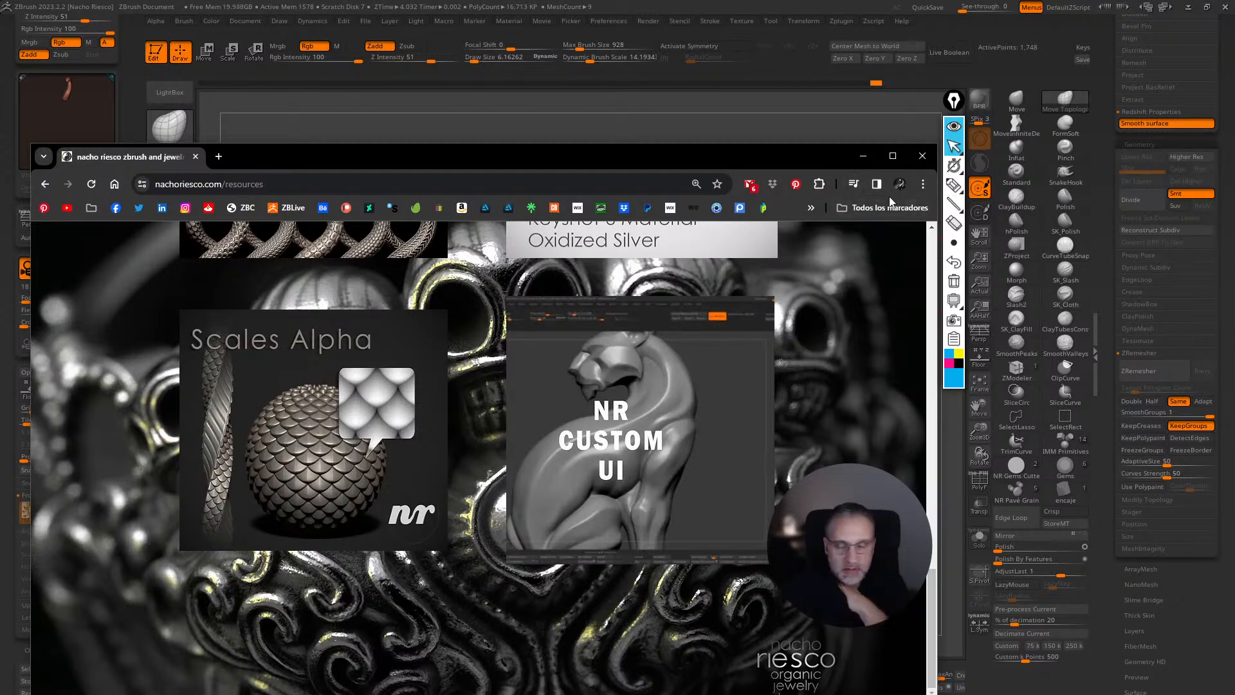
pyautogui.moveTo(764, 156); pyautogui.dragTo(768, 169)
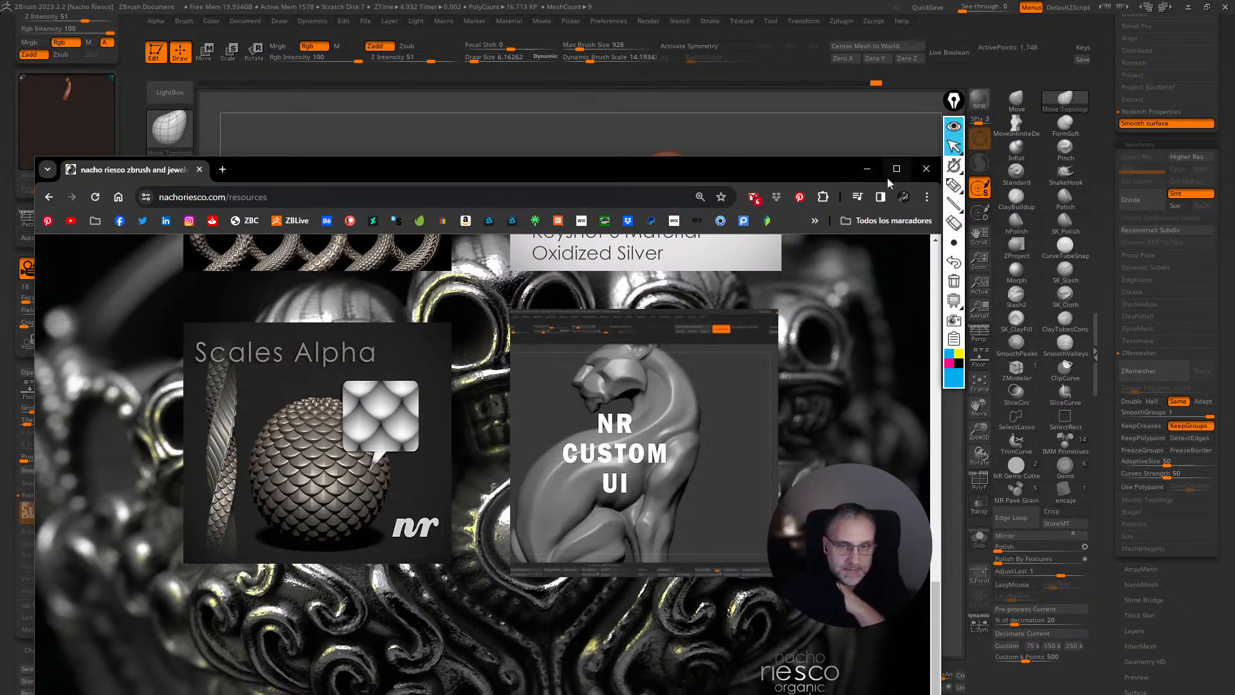
pyautogui.click(924, 172)
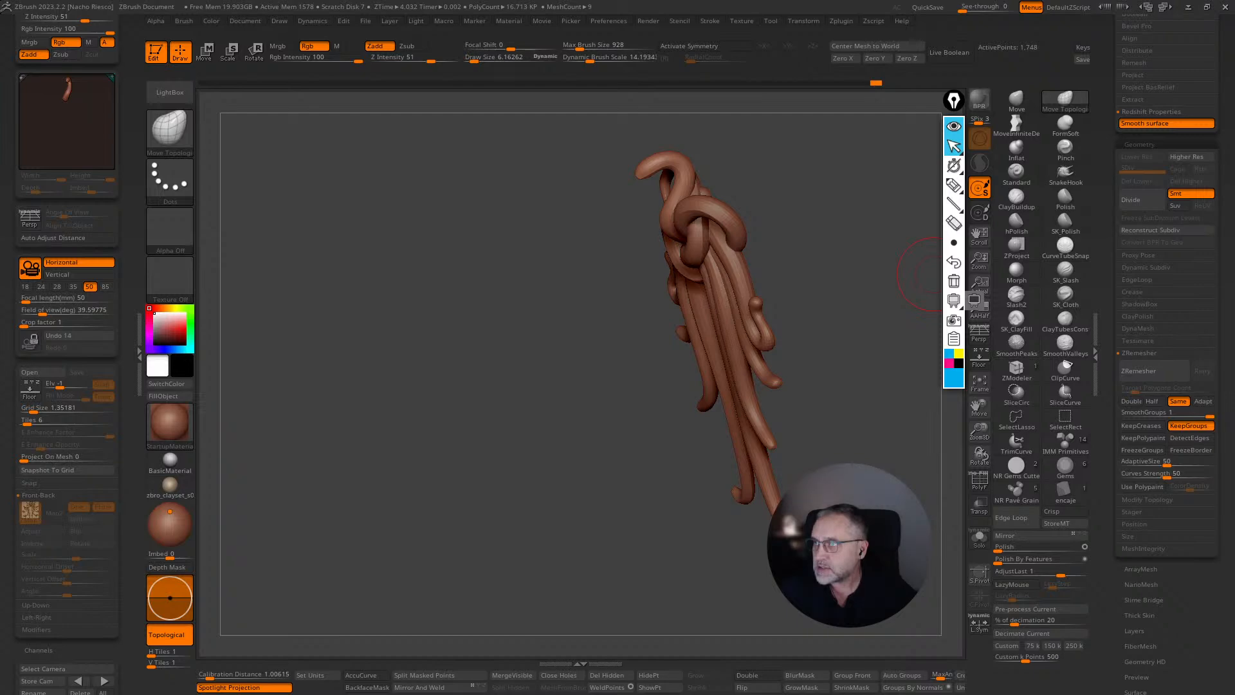
# - Bring the artist's Linktree window over the canvas and open its Art Station link
pyautogui.moveTo(1234, 109); pyautogui.dragTo(552, 129)
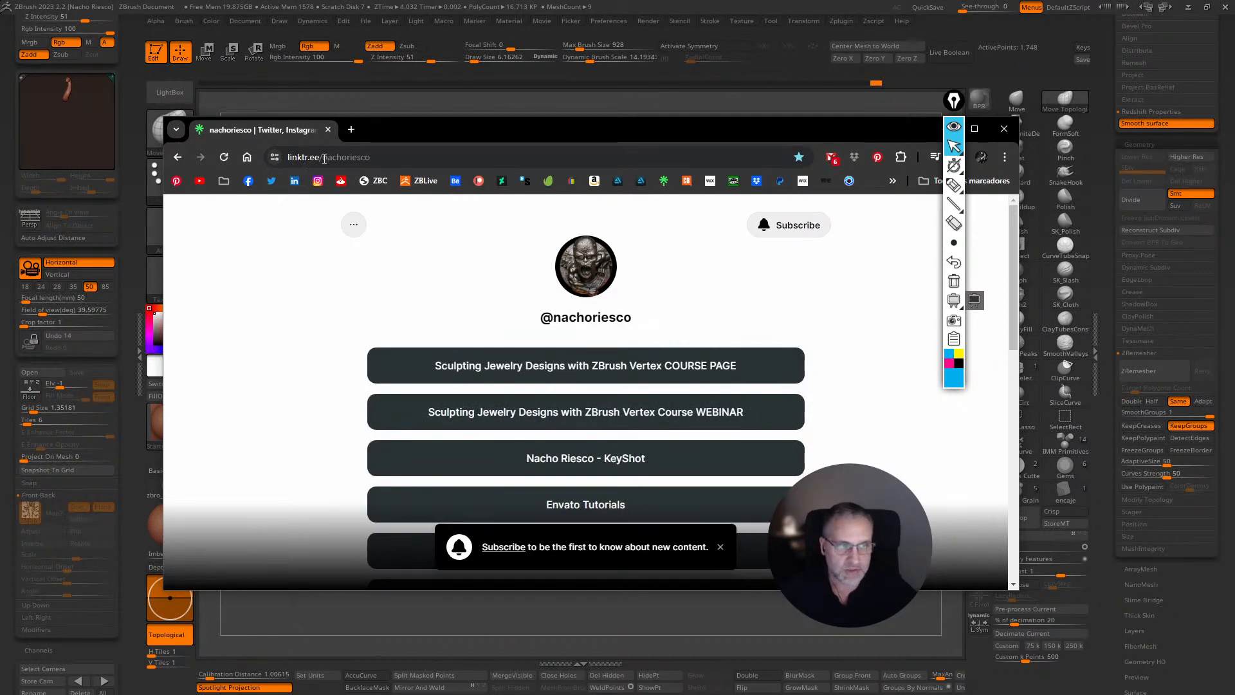
pyautogui.click(390, 160)
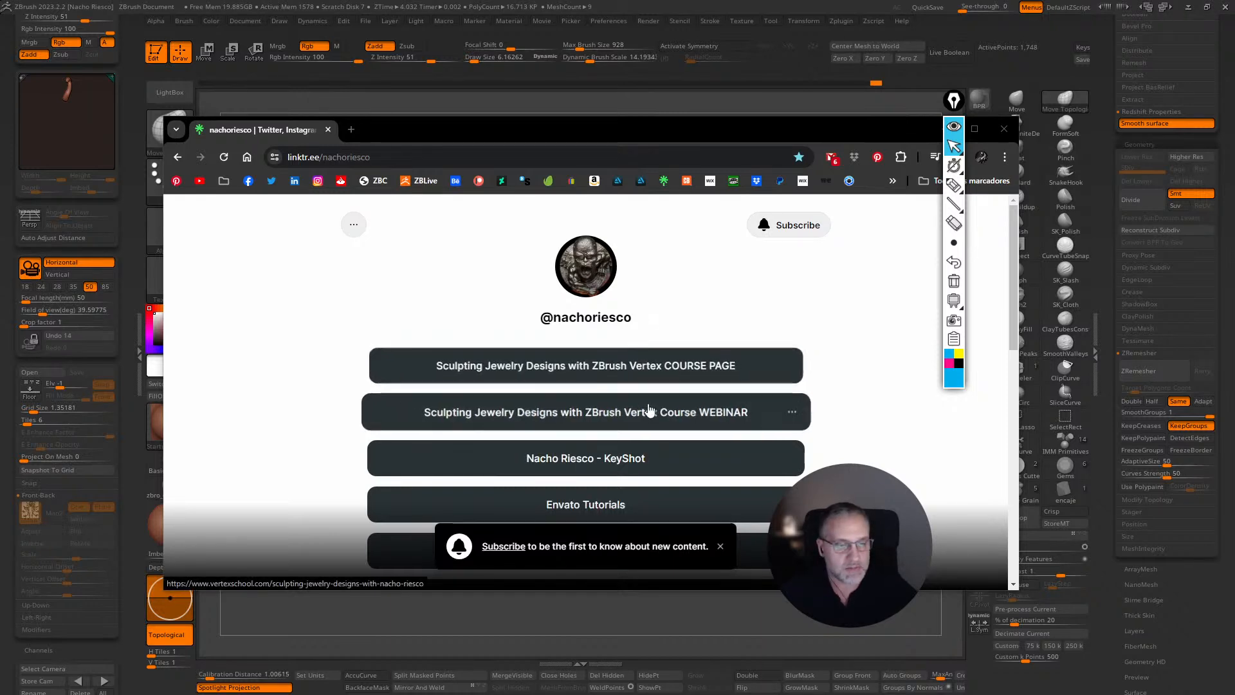
pyautogui.scroll(-2, 652, 356)
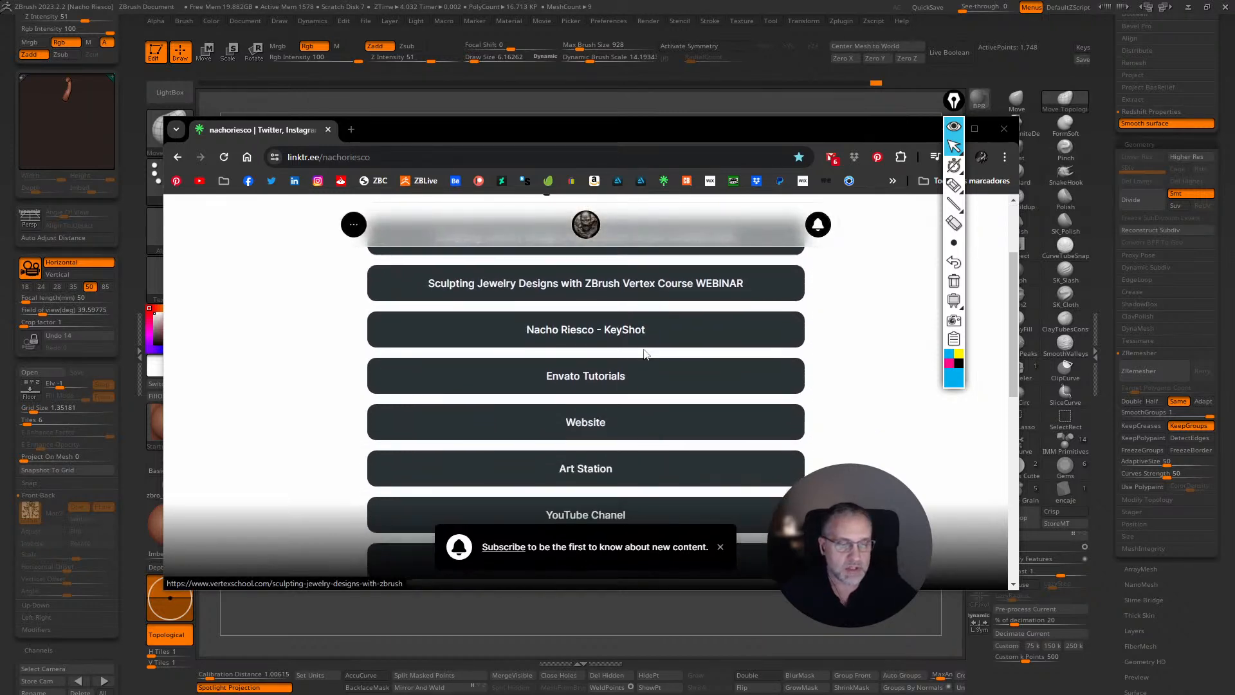
pyautogui.scroll(-2, 645, 361)
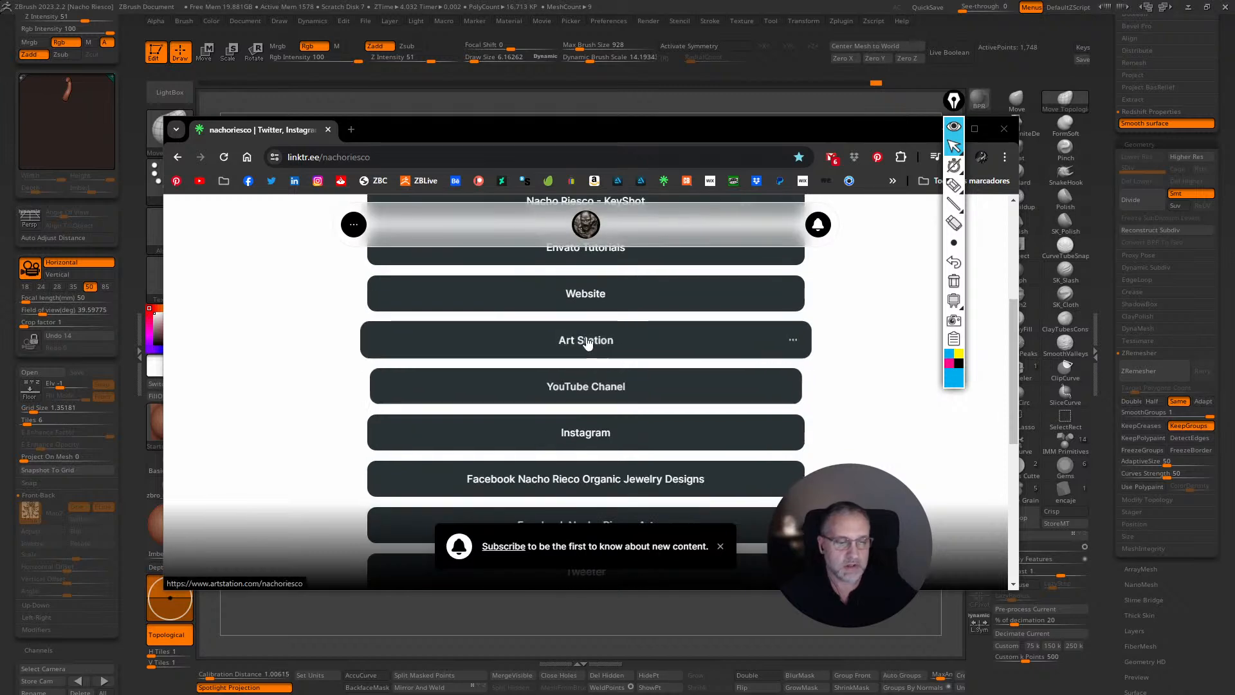
pyautogui.scroll(1, 590, 354)
pyautogui.click(592, 410)
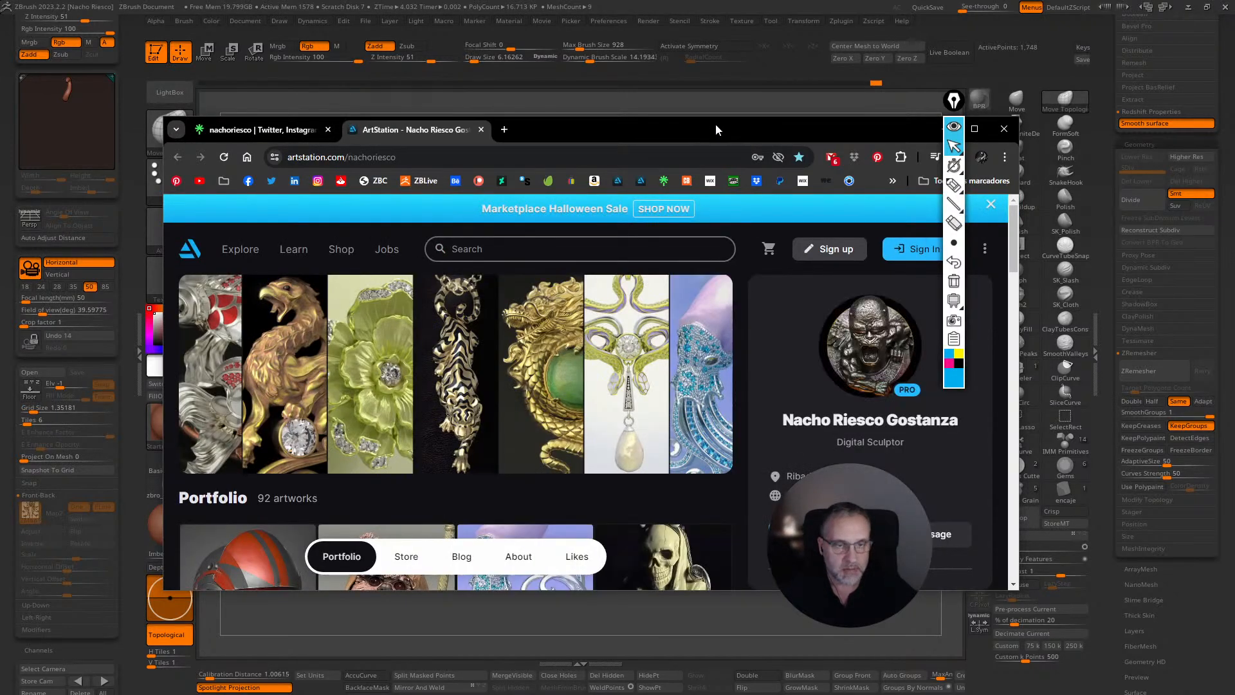
# - Move and enlarge the ArtStation portfolio window, and collapse the floating annotation toolbar covering it
pyautogui.moveTo(719, 127); pyautogui.dragTo(700, 65)
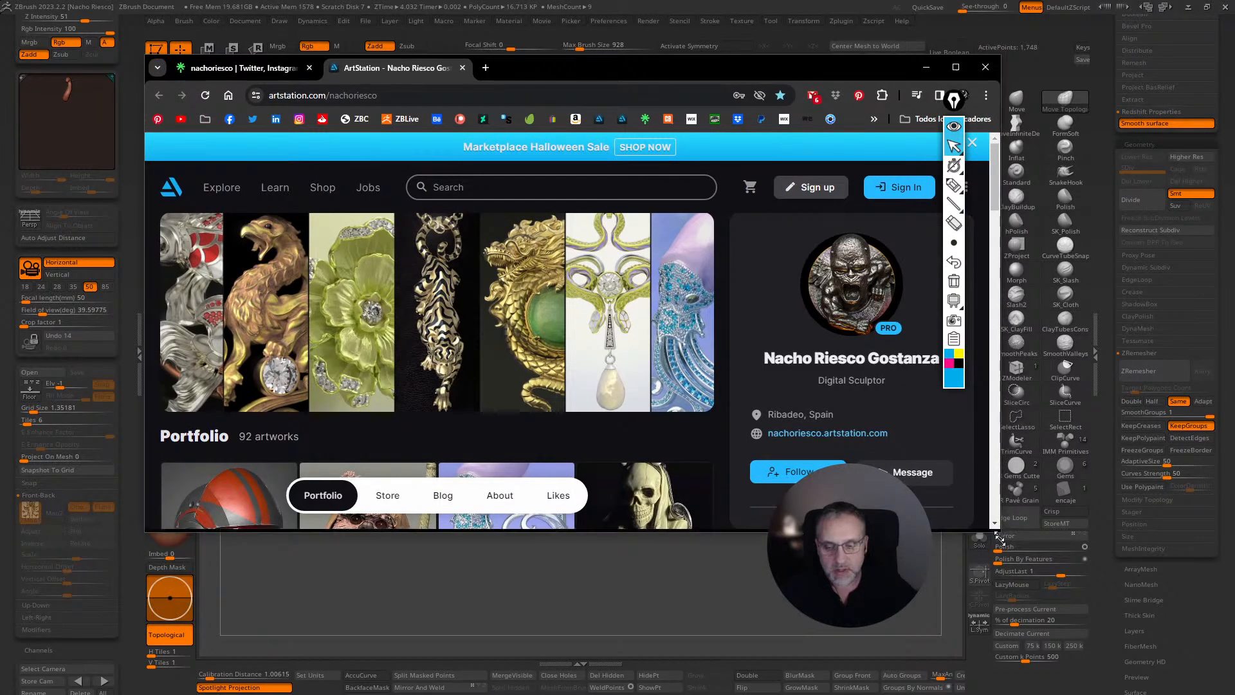
pyautogui.moveTo(999, 527); pyautogui.dragTo(1132, 682)
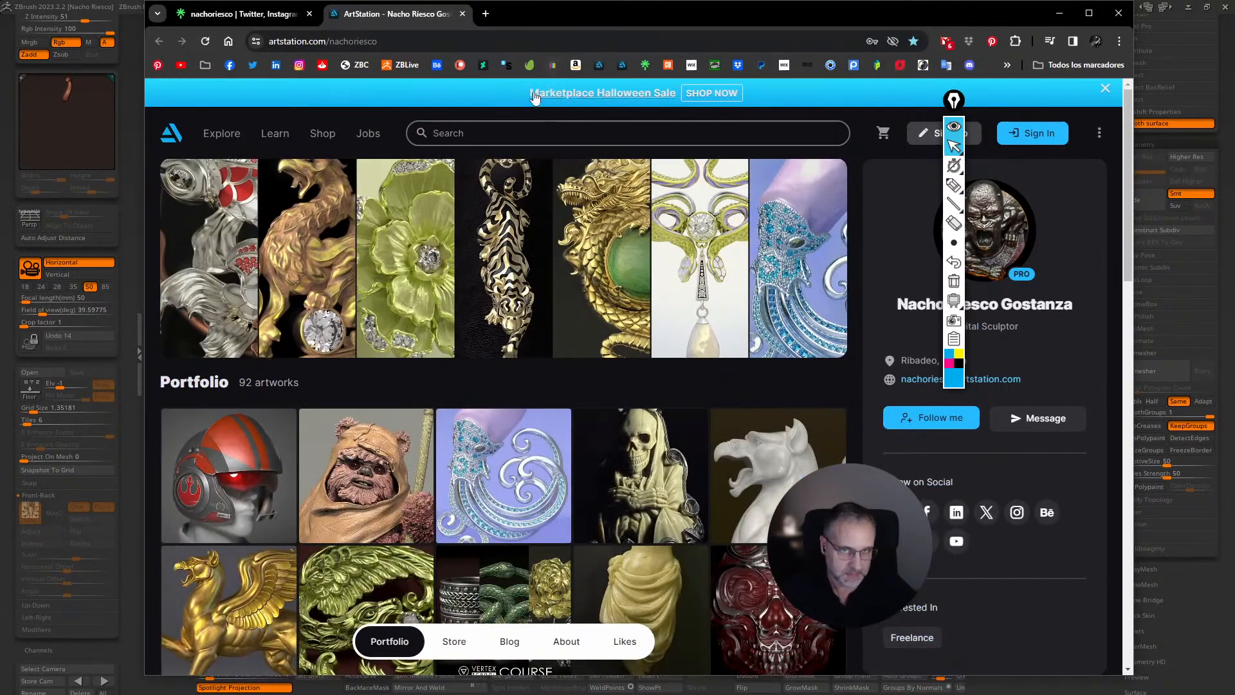
pyautogui.moveTo(537, 95); pyautogui.dragTo(547, 65)
pyautogui.click(958, 147)
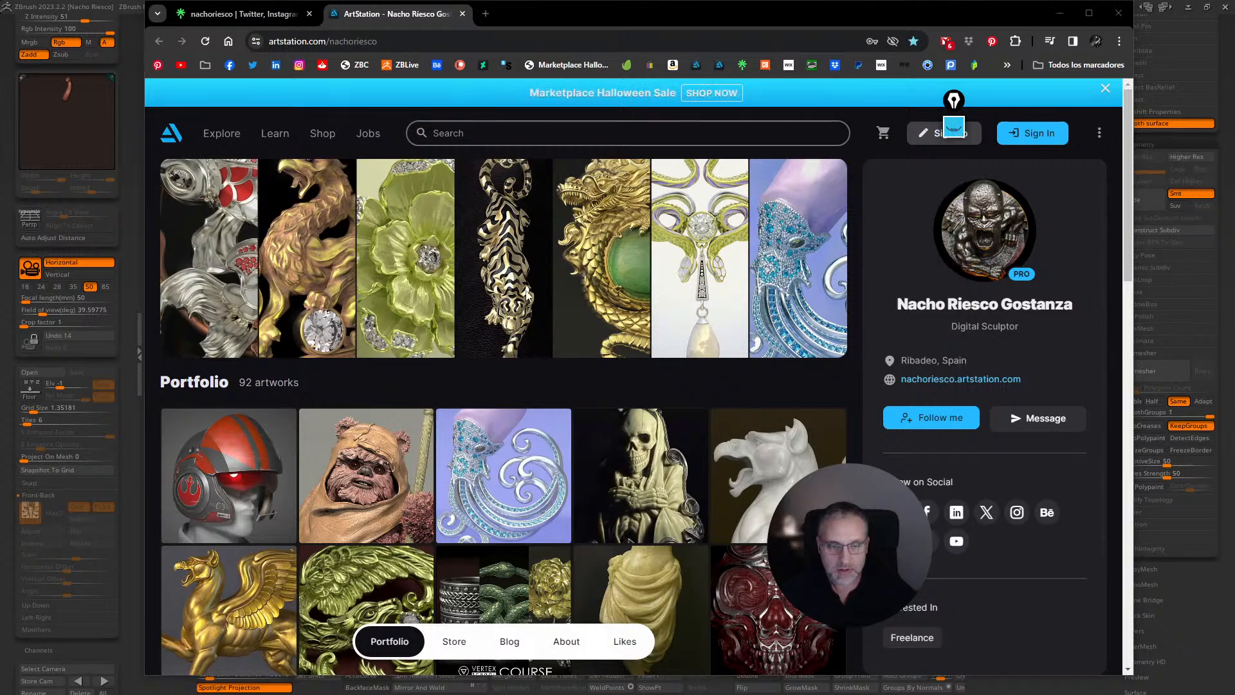
# - Open the Instagram link from the Linktree page, reject optional cookies and look through the profile's posts
pyautogui.click(264, 16)
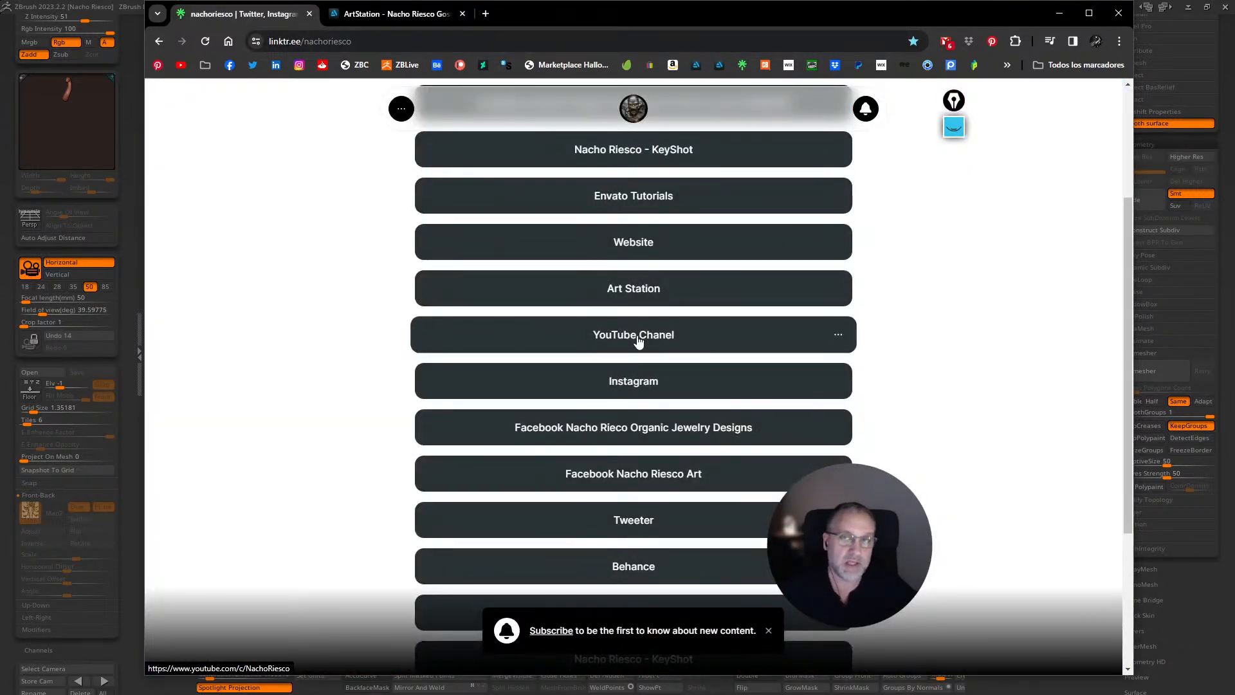
pyautogui.click(641, 390)
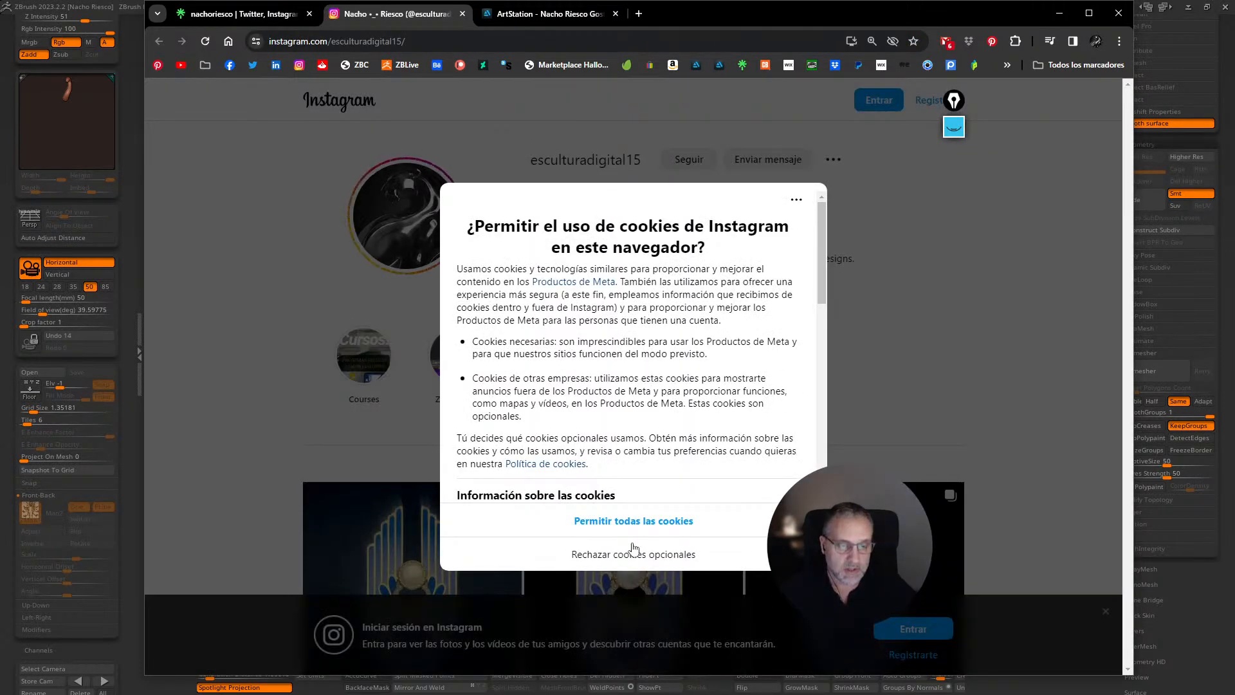
pyautogui.click(632, 554)
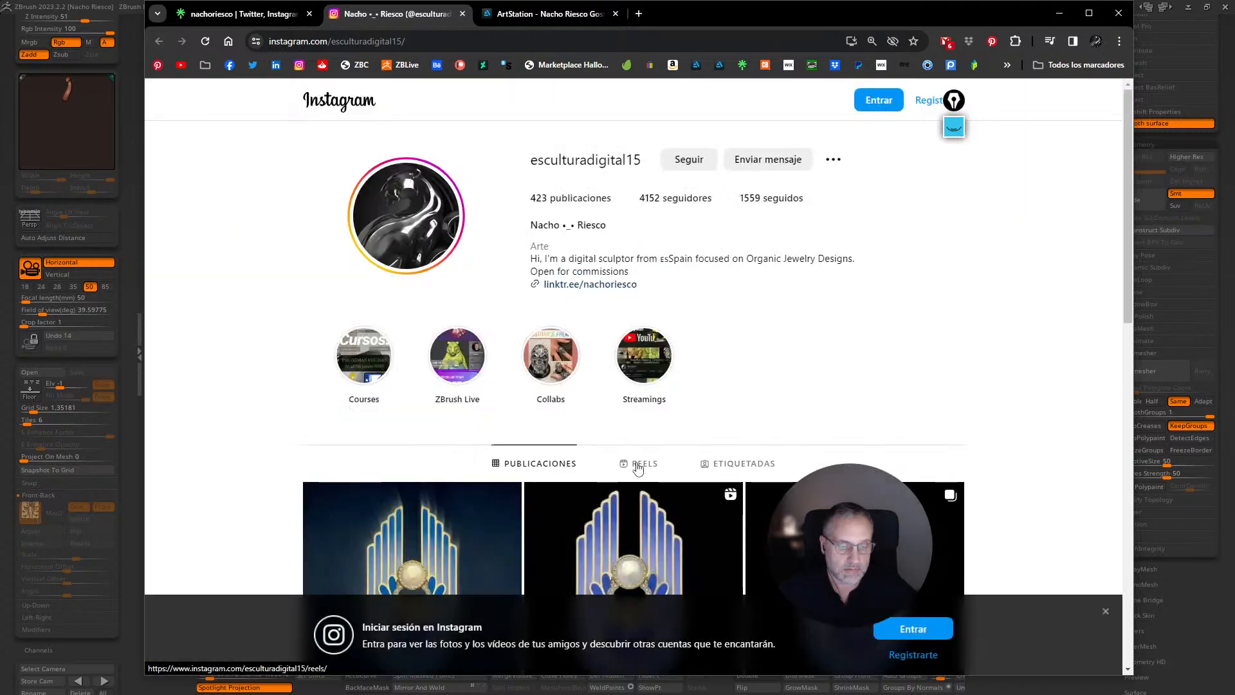
pyautogui.scroll(-12, 634, 467)
pyautogui.scroll(8, 639, 468)
pyautogui.scroll(4, 639, 470)
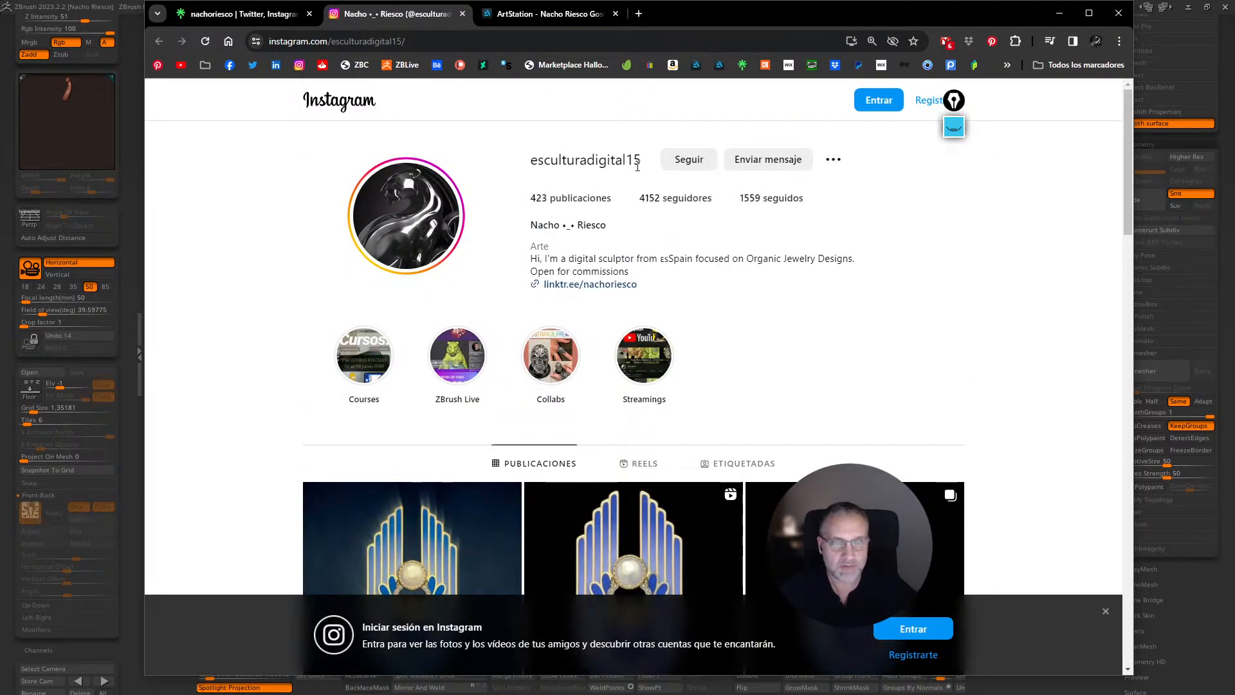
# - Return to the Linktree page and review its remaining links down to Patreon
pyautogui.click(203, 20)
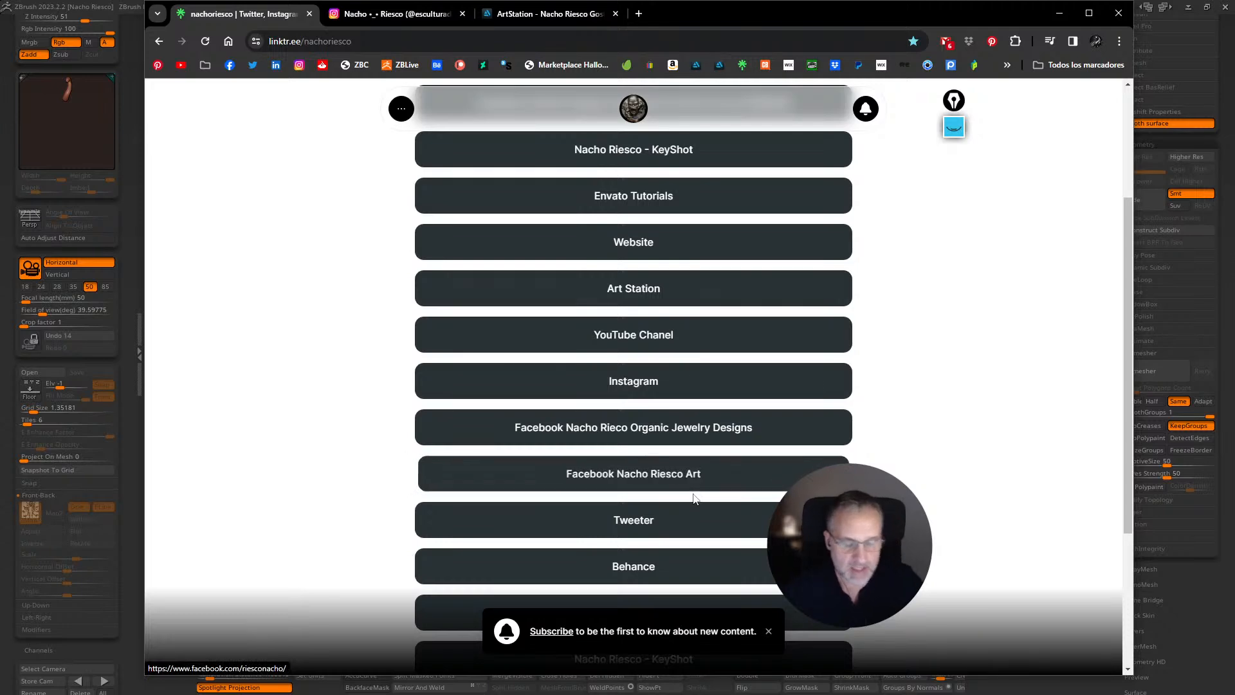
pyautogui.scroll(-2, 656, 456)
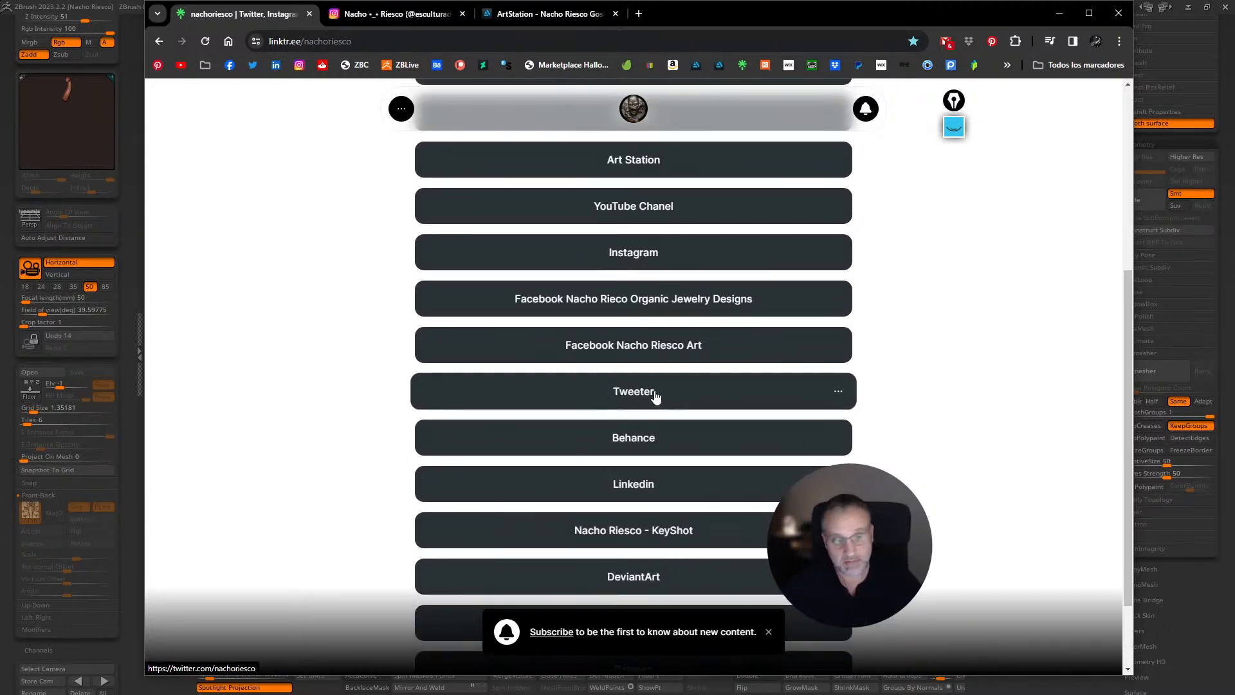
pyautogui.scroll(-1, 649, 489)
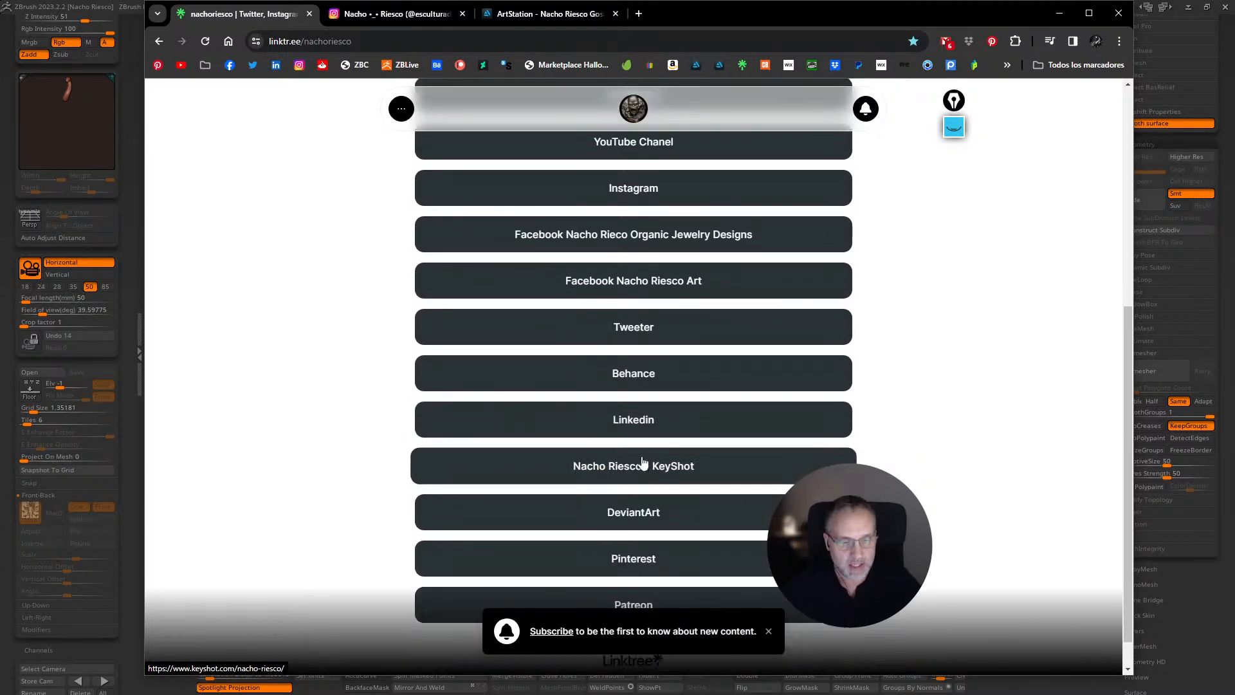
pyautogui.scroll(-1, 614, 521)
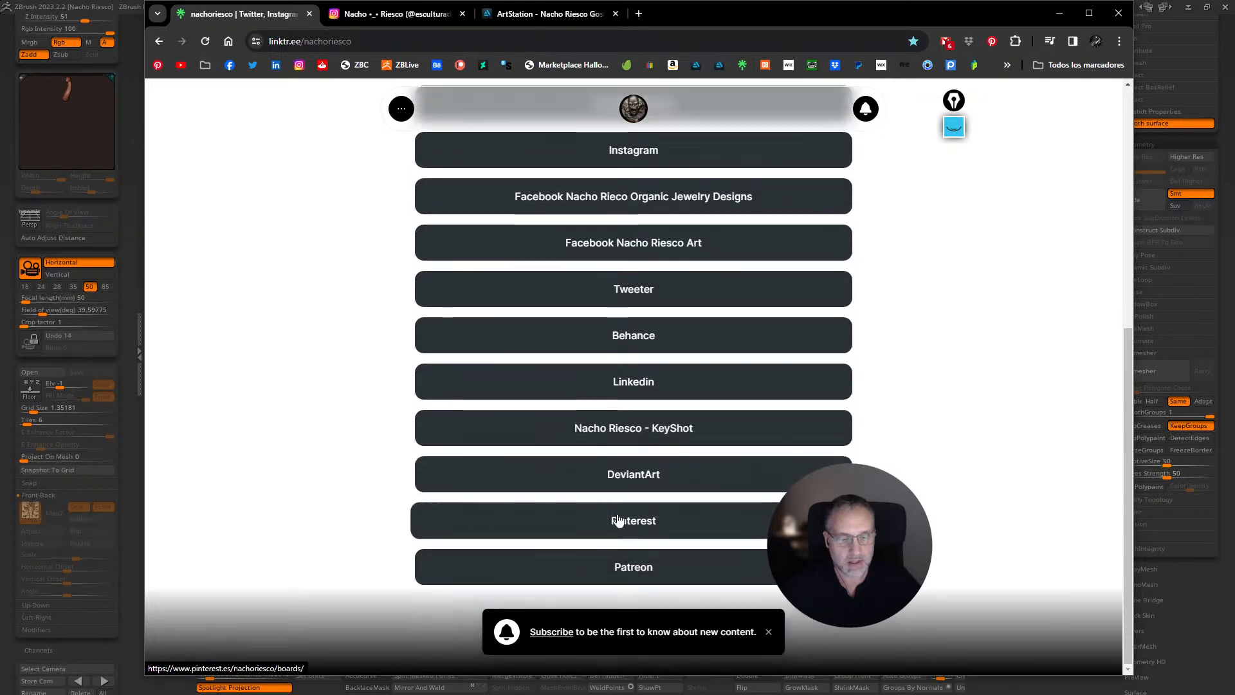
pyautogui.scroll(5, 643, 553)
pyautogui.scroll(2, 651, 403)
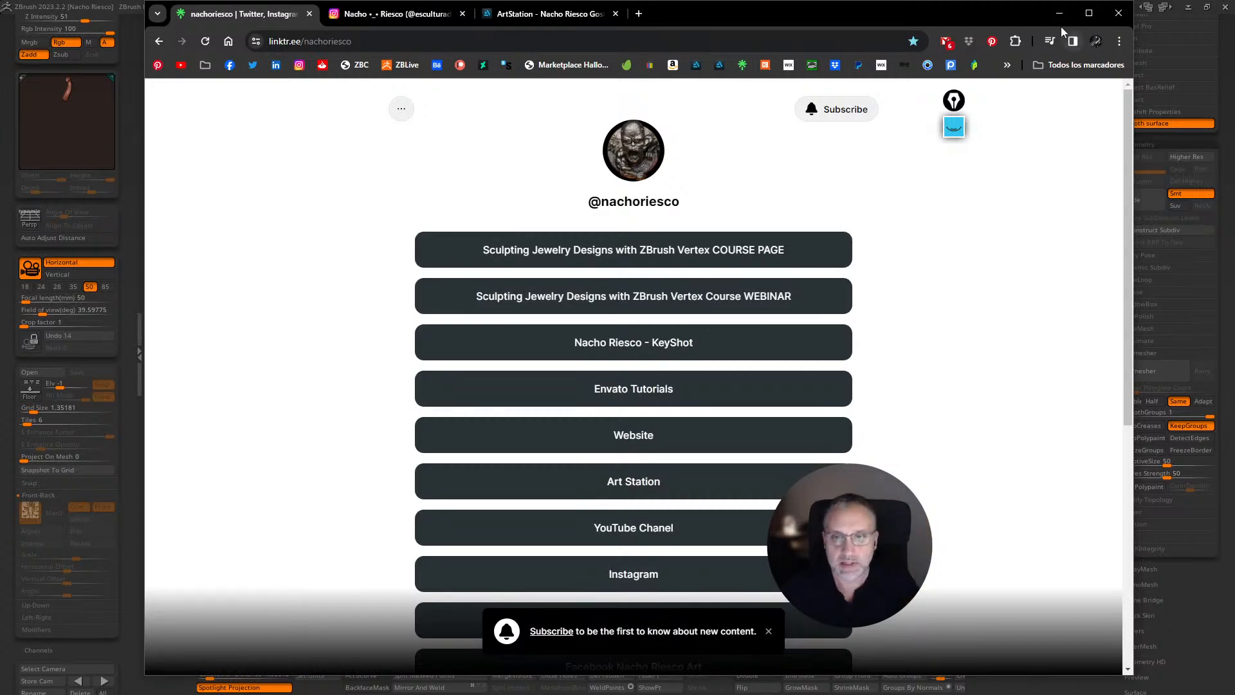
# - Close the browser window and turn the snake ornament to its front view in ZBrush
pyautogui.click(1119, 13)
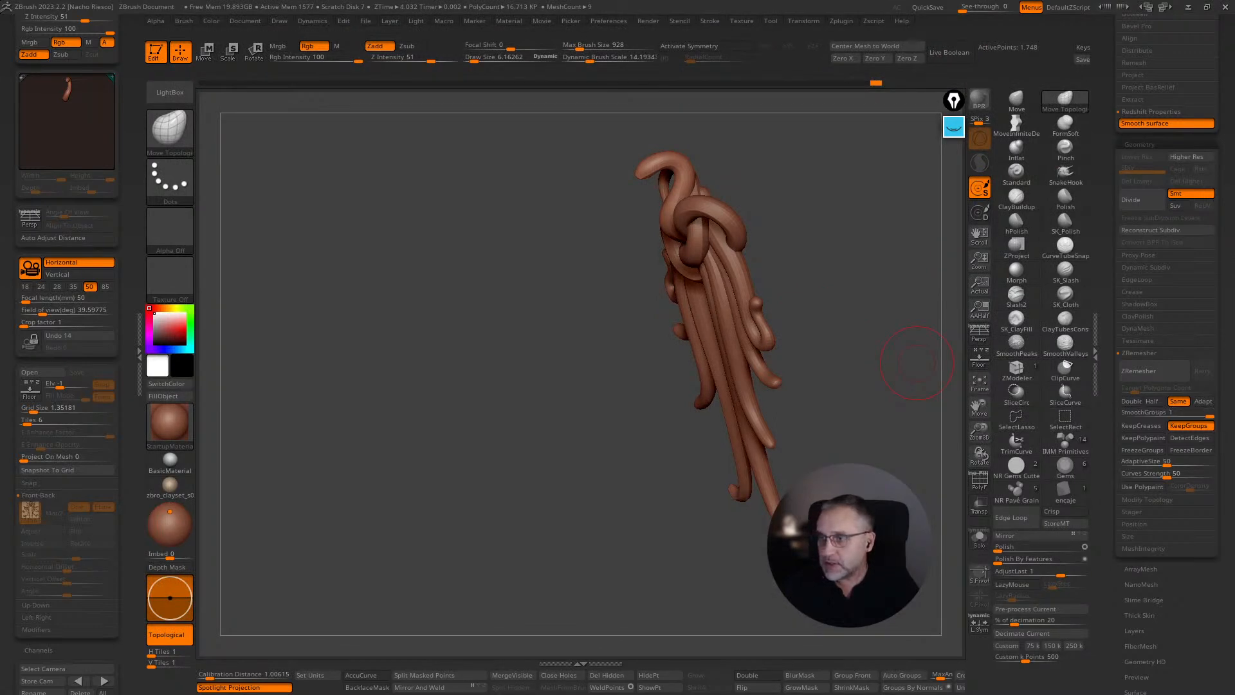
pyautogui.moveTo(954, 381)
pyautogui.mouseDown()
pyautogui.moveTo(935, 367)
pyautogui.moveTo(866, 366)
pyautogui.moveTo(808, 430)
pyautogui.mouseUp()
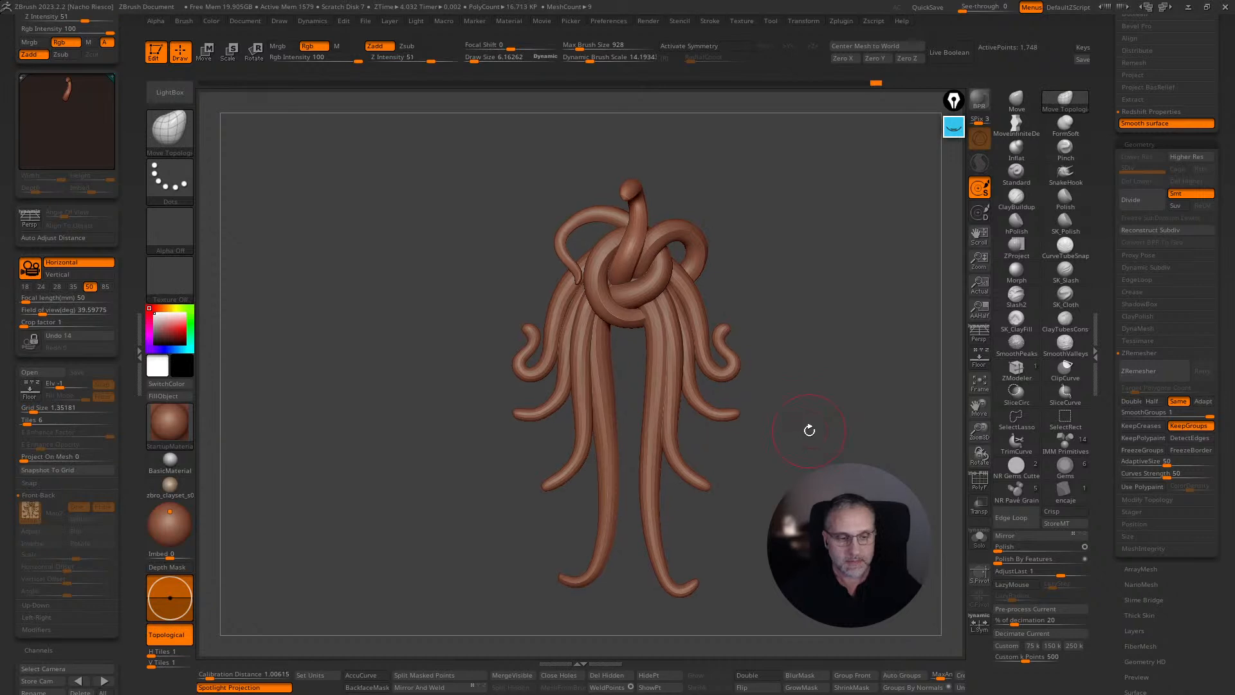